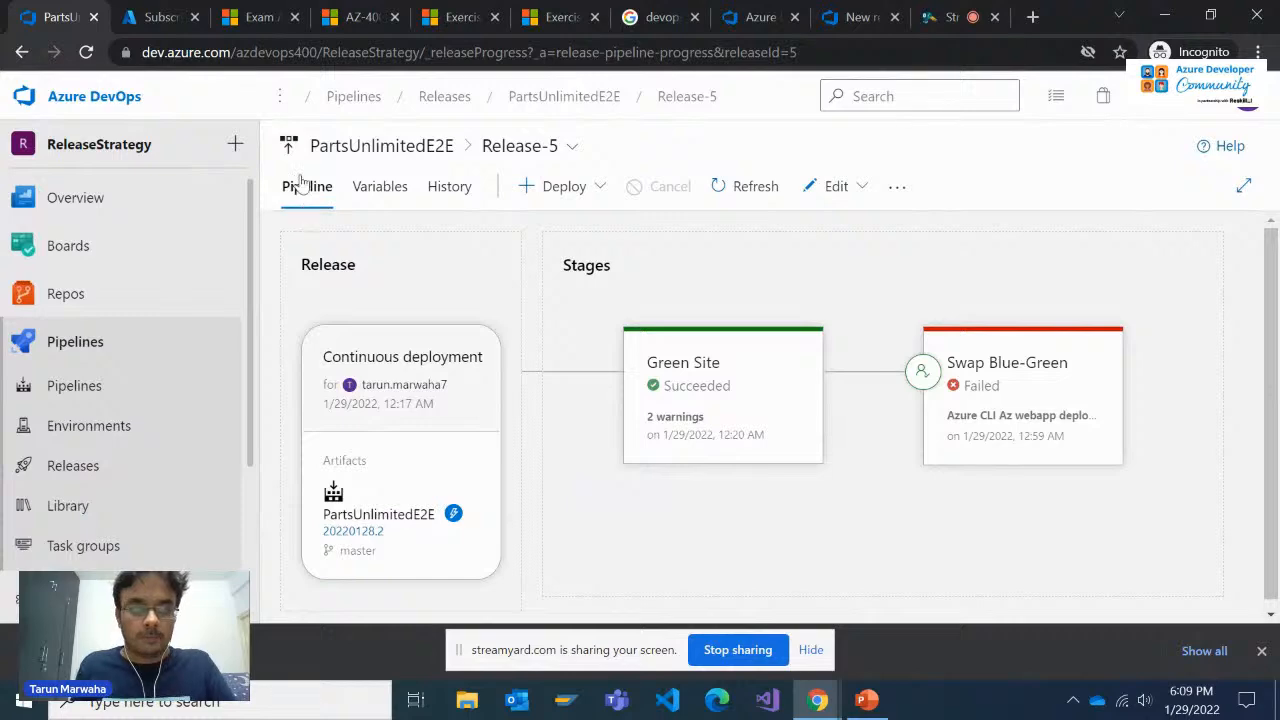
# Close the Ringdeployment release pipeline tab and switch to the Azure DevOps Demo Generator page
pyautogui.click(860, 17)
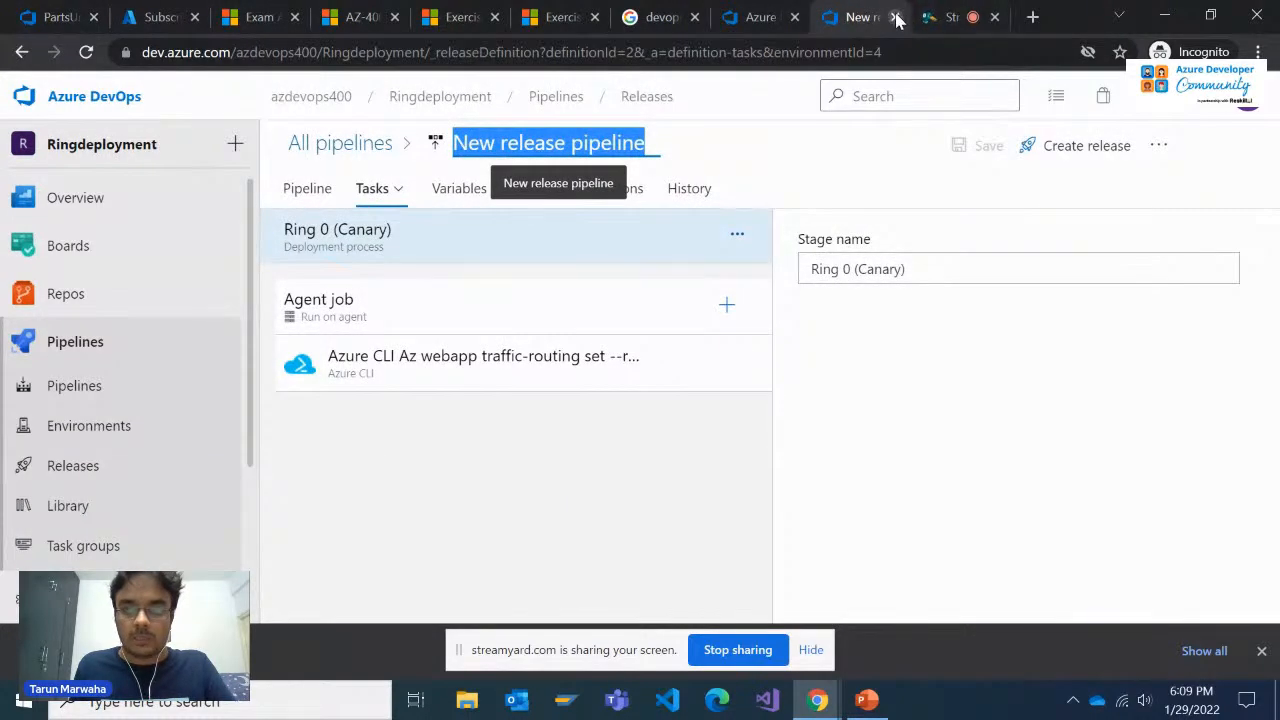
pyautogui.click(894, 17)
pyautogui.click(765, 18)
pyautogui.scroll(3, 739, 158)
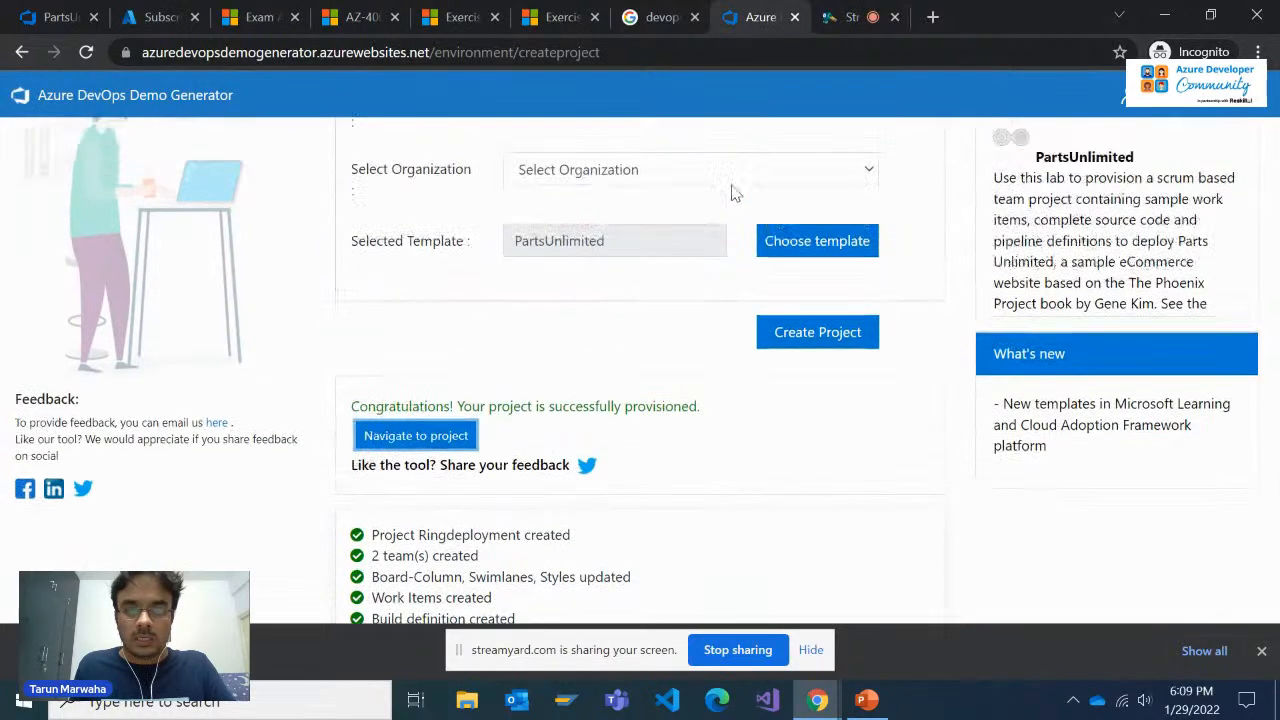
# Duplicate the Demo Generator's project creation tab and reload the expired session in the copy
pyautogui.rightClick(825, 10)
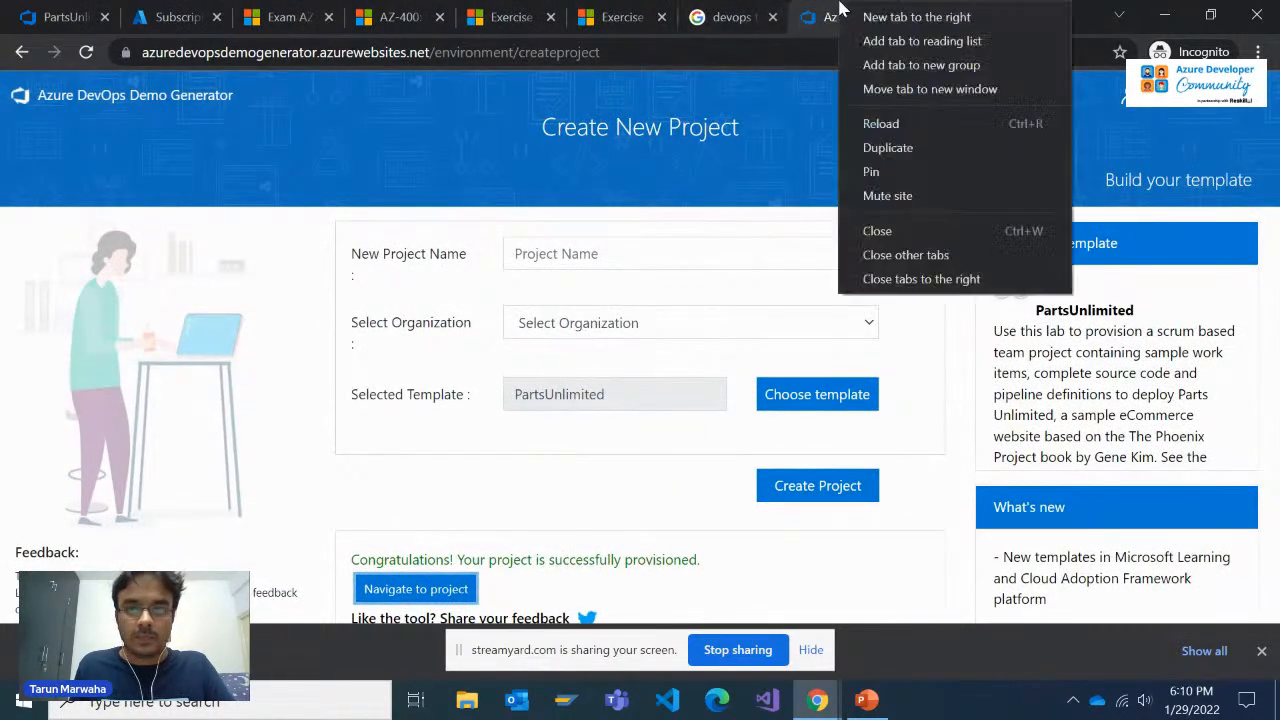
pyautogui.click(889, 150)
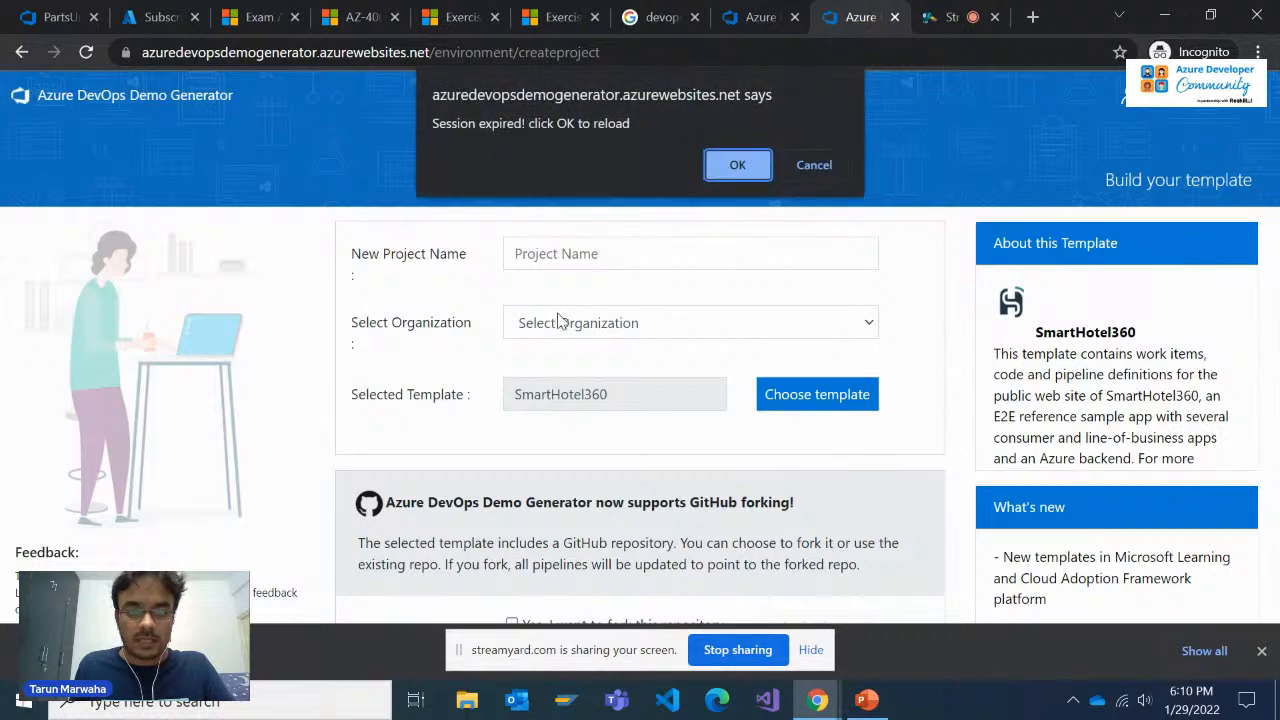
pyautogui.click(739, 168)
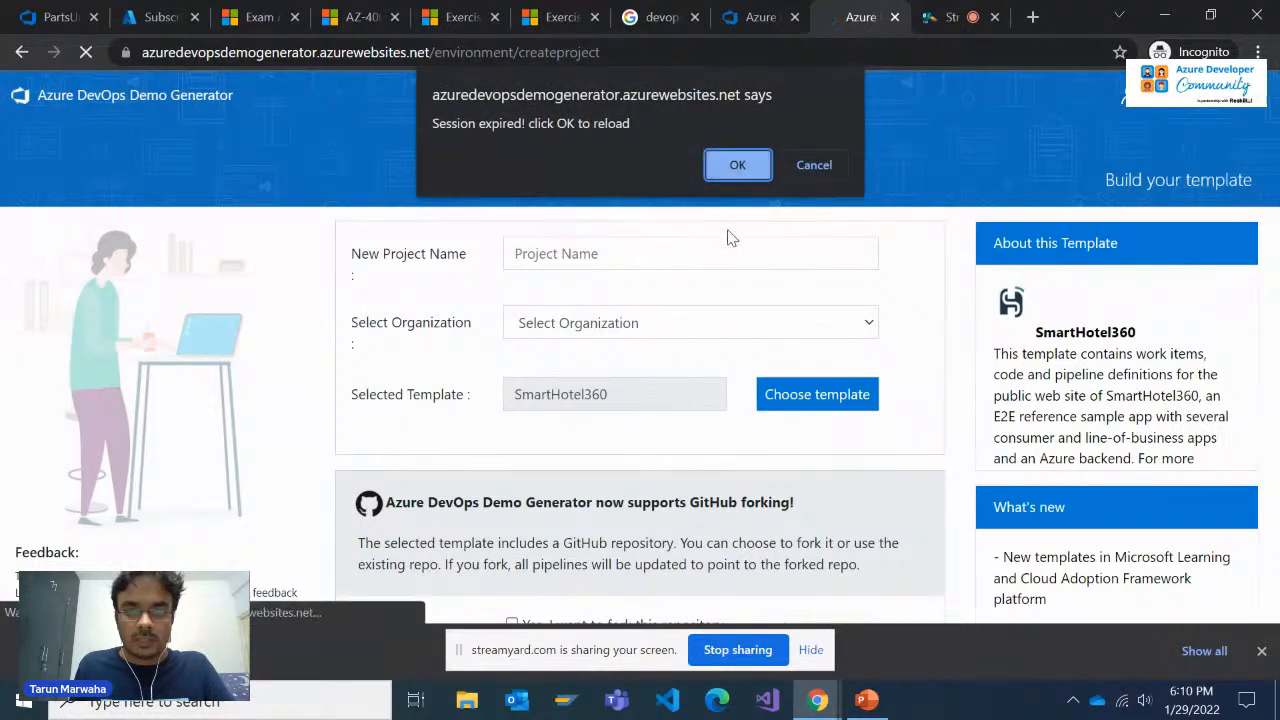
pyautogui.click(739, 166)
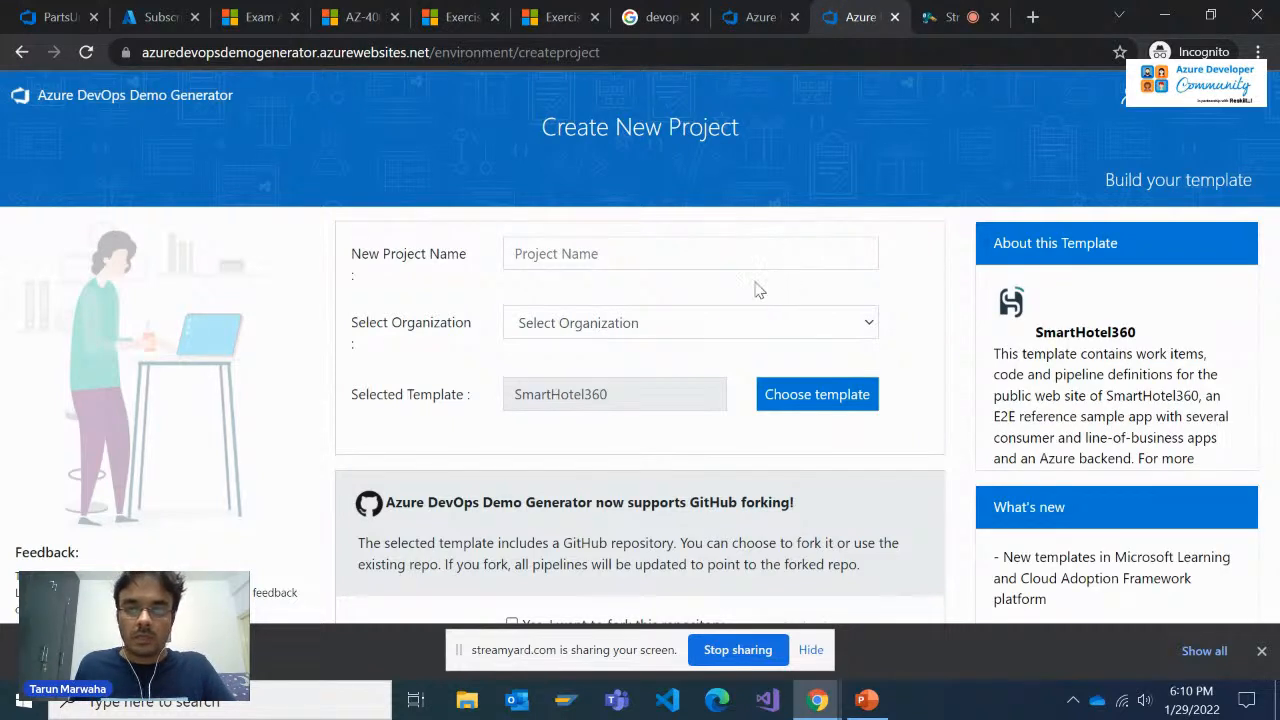
# Enter DeploymentStrategy as the new project name
pyautogui.click(699, 253)
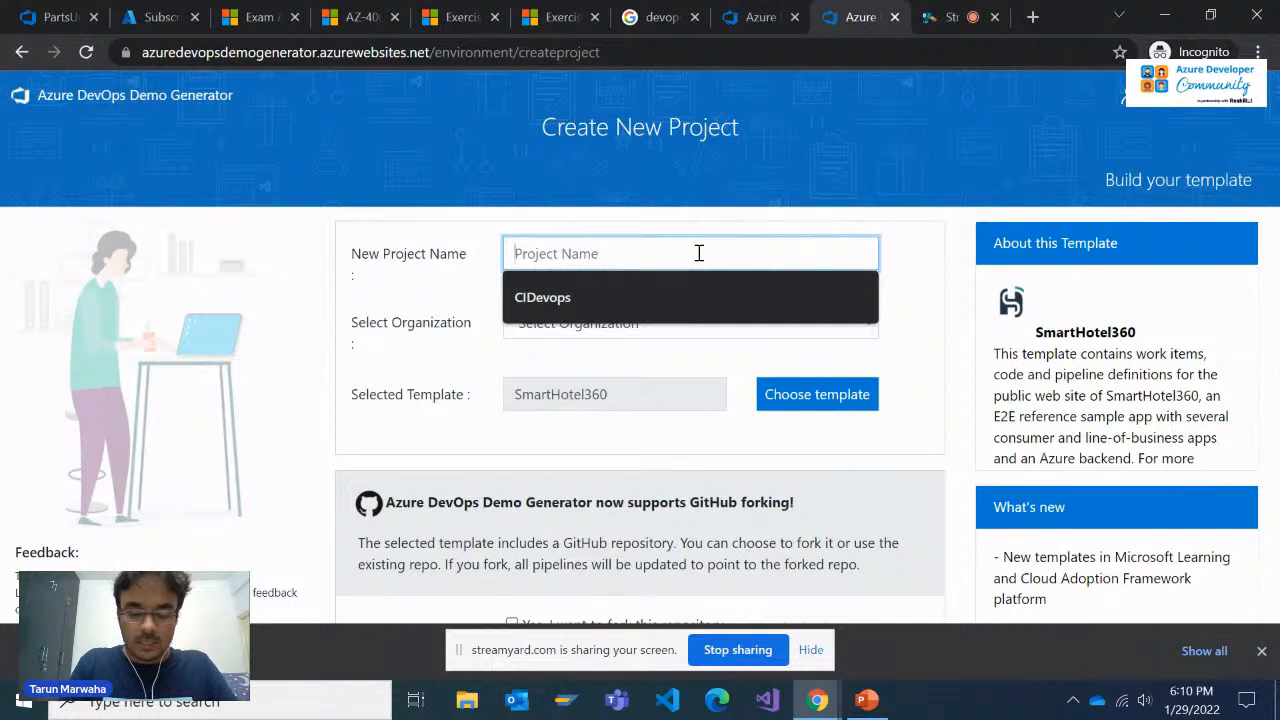
pyautogui.write('B')
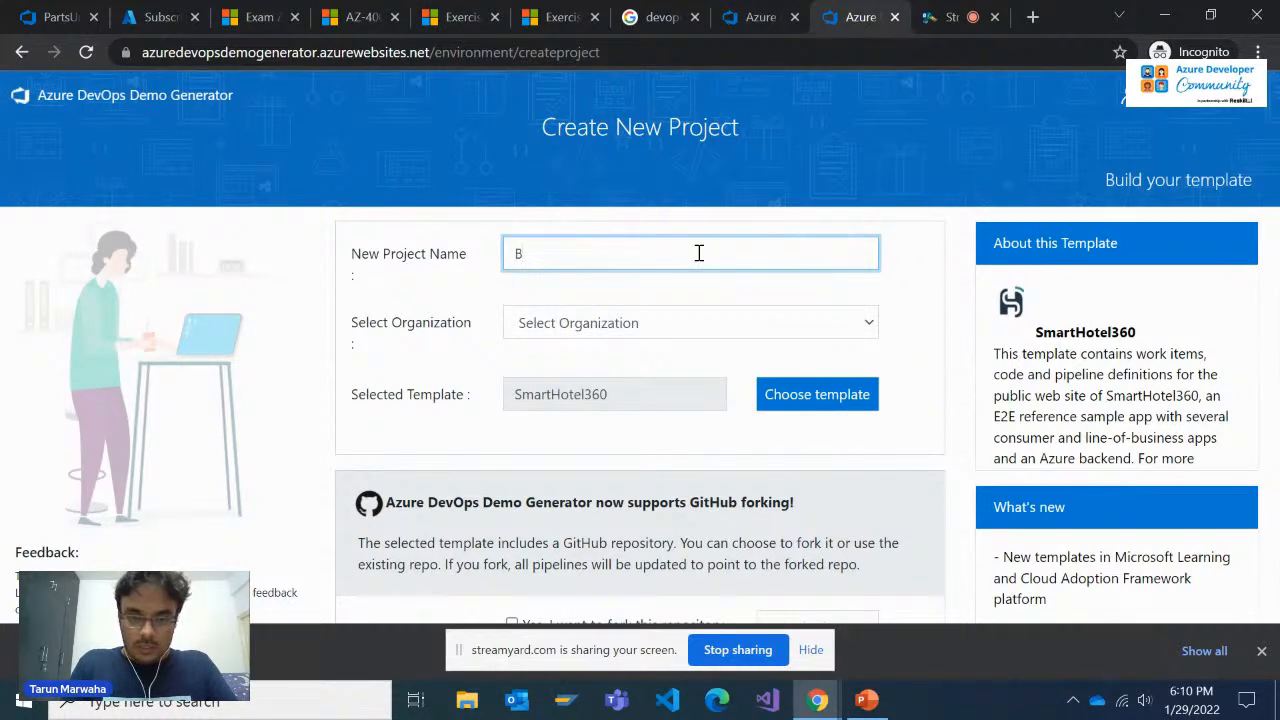
pyautogui.press('BackSpace')
pyautogui.write('DeploymentSt')
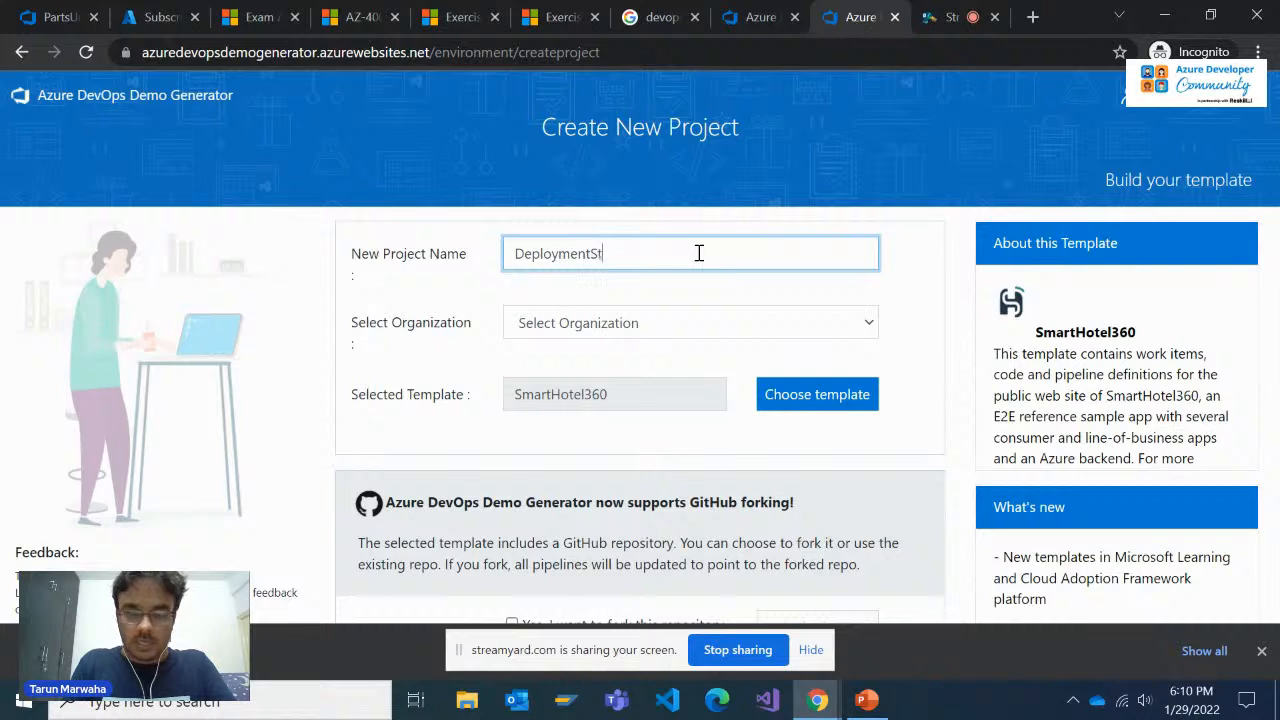
pyautogui.write('ra')
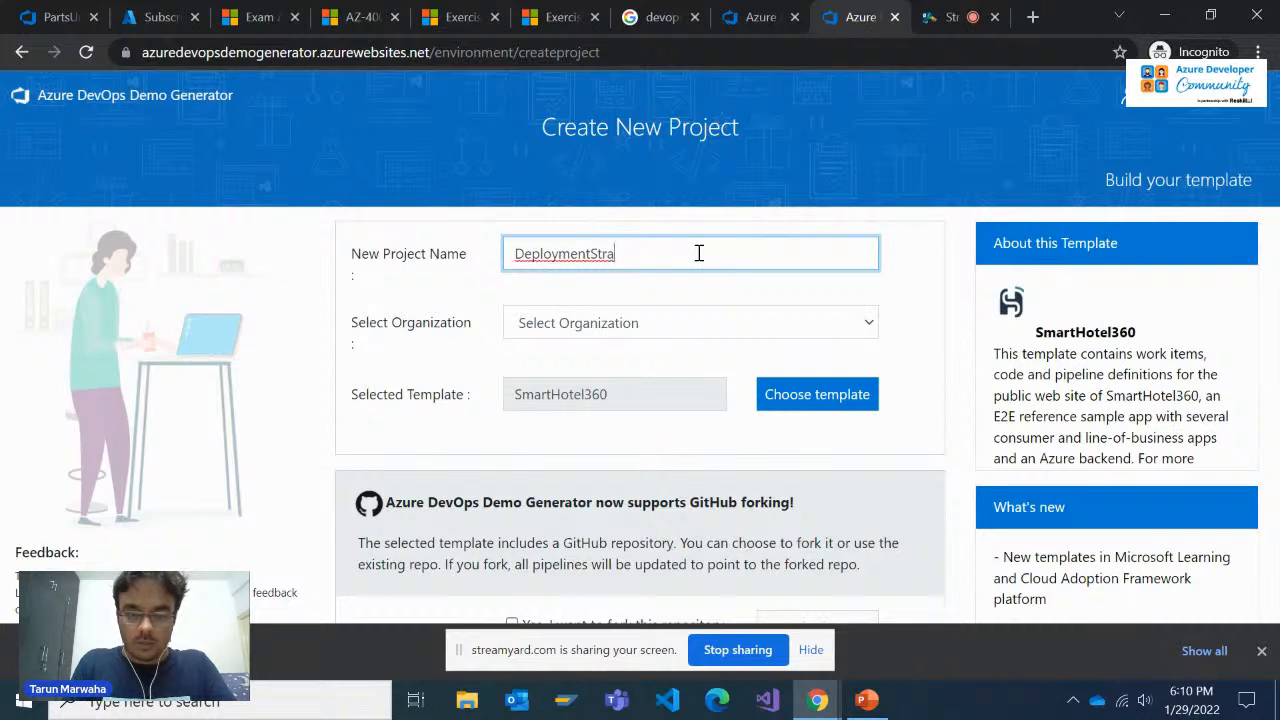
pyautogui.write('tegy')
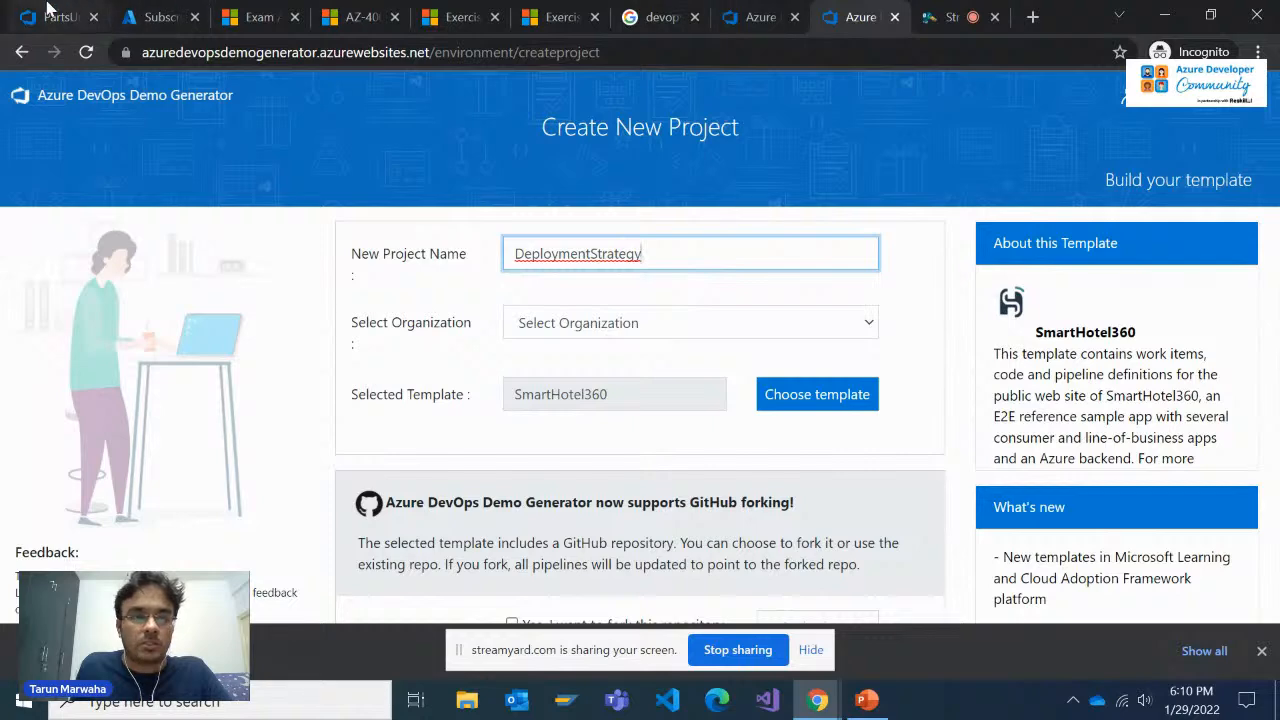
# Switch to the Azure portal and check which account is signed in
pyautogui.click(152, 16)
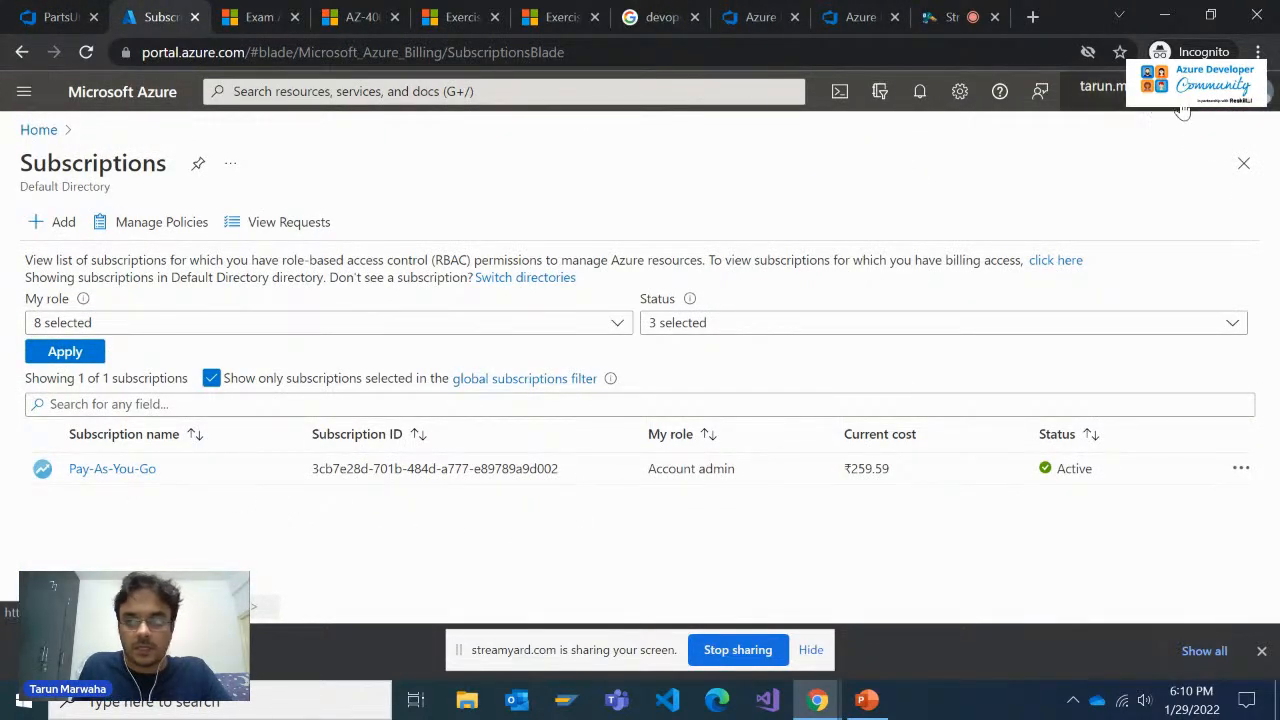
pyautogui.click(1150, 98)
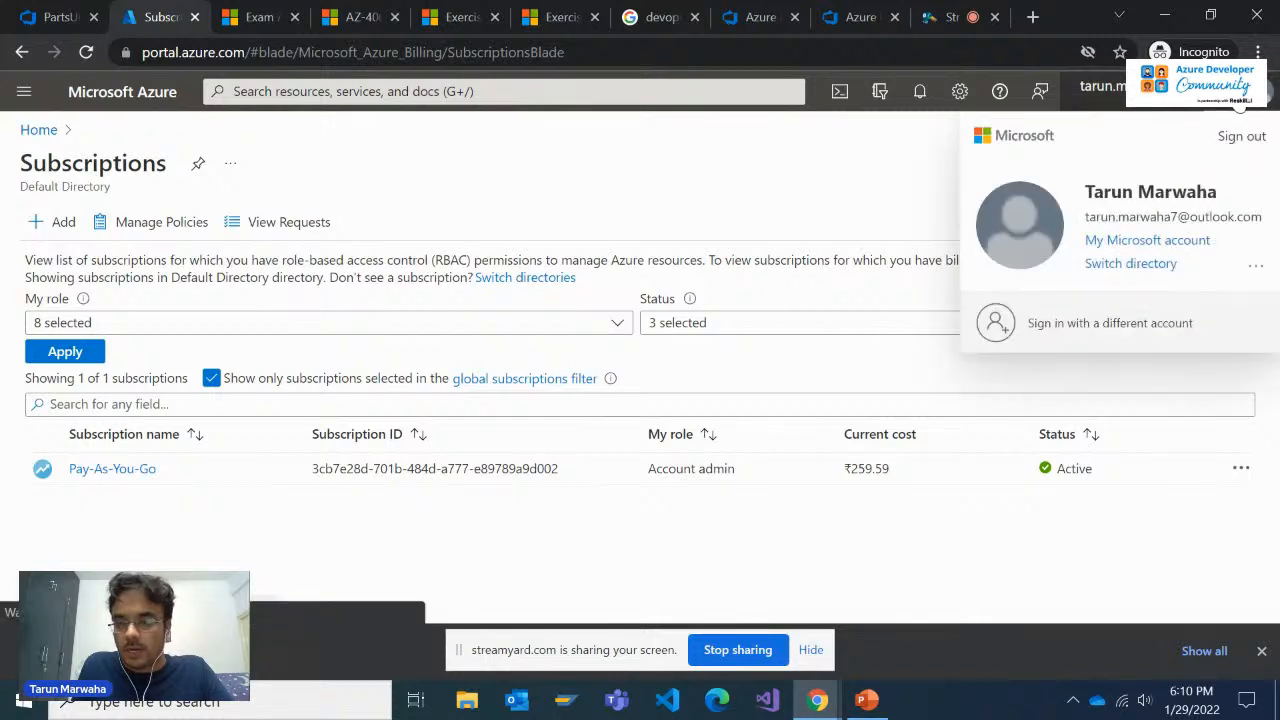
pyautogui.click(576, 573)
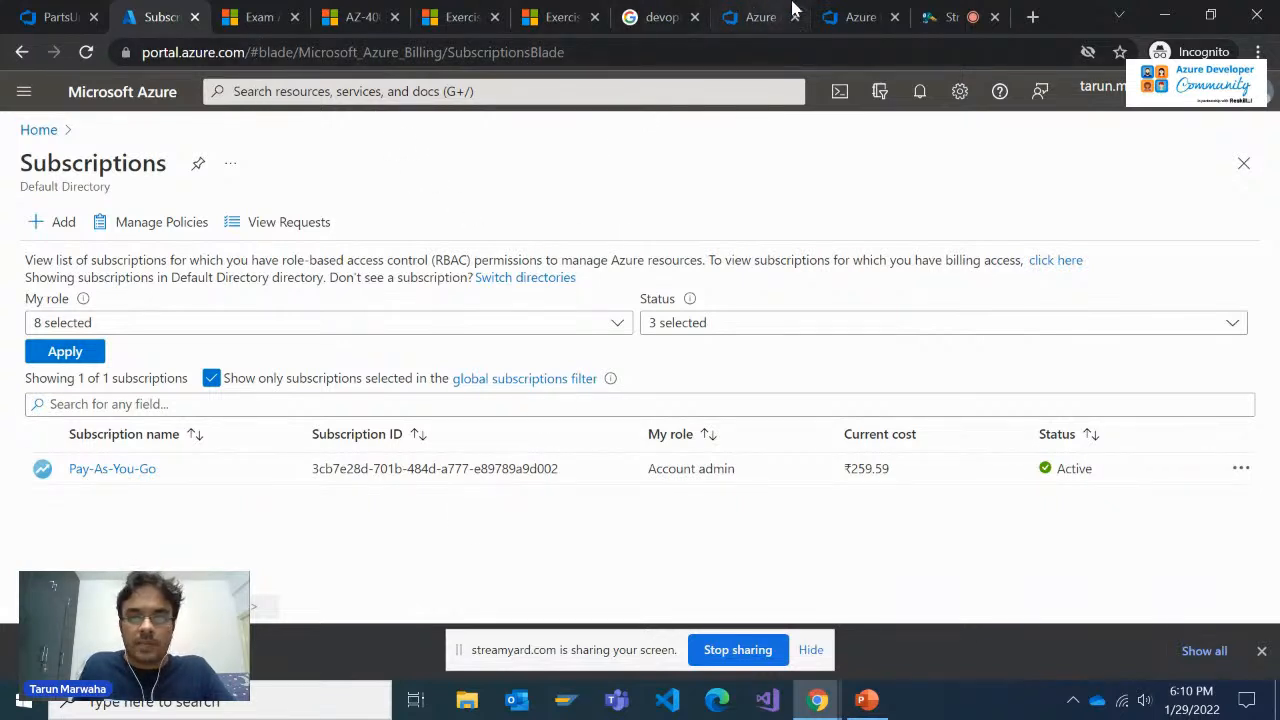
# Replace the duplicated Demo Generator tab with a new one opened at the site's base address, and sign in there
pyautogui.click(858, 17)
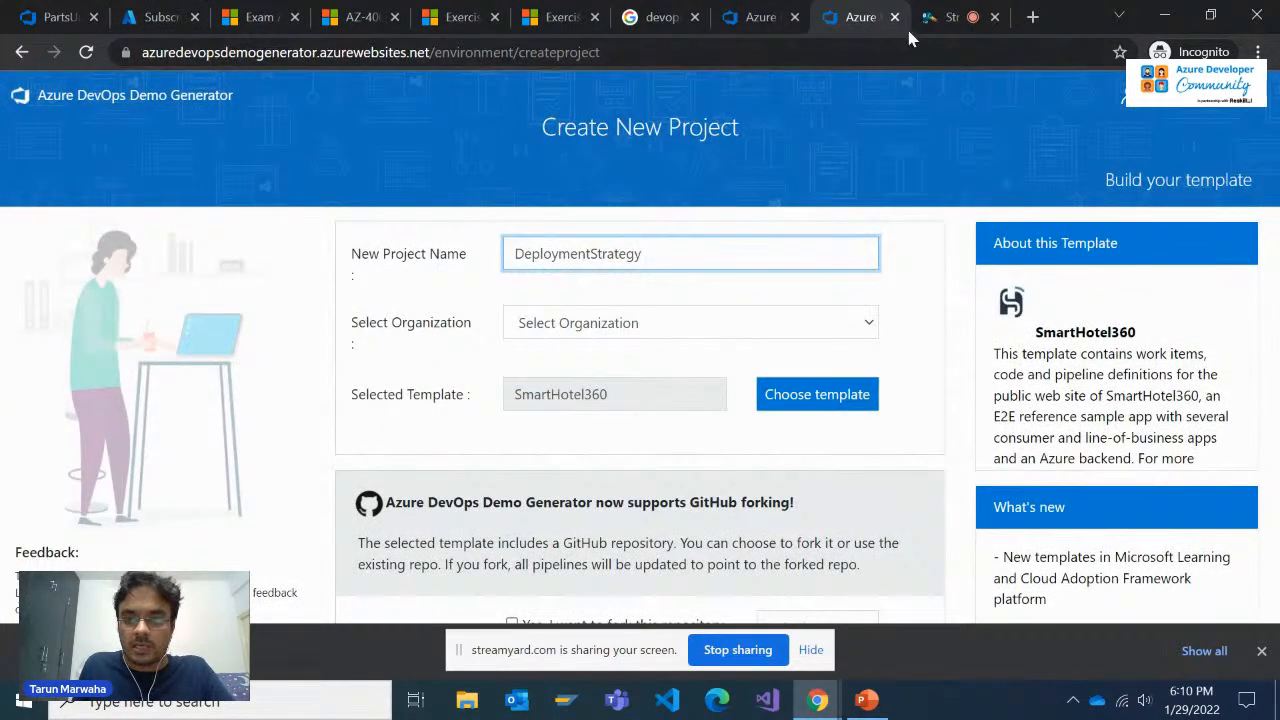
pyautogui.moveTo(429, 50); pyautogui.dragTo(94, 55)
pyautogui.hotkey('ctrl', 'c')
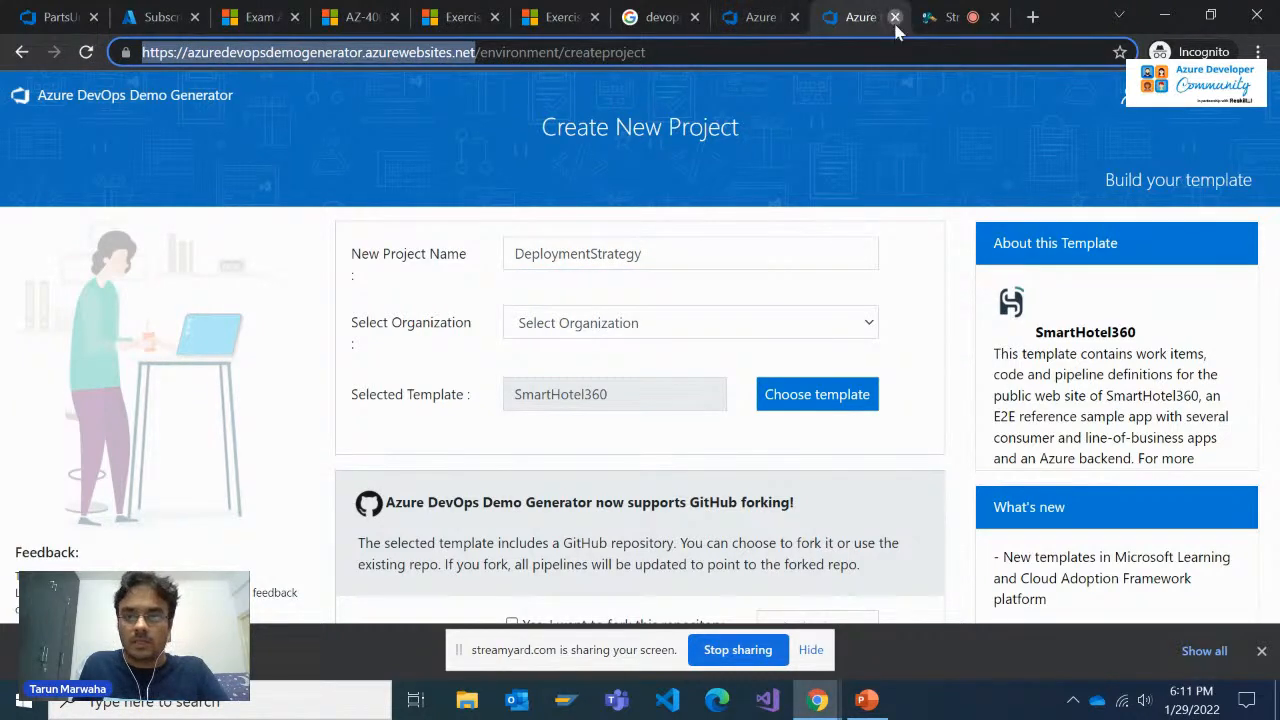
pyautogui.click(894, 17)
pyautogui.click(930, 17)
pyautogui.hotkey('ctrl', 'v')
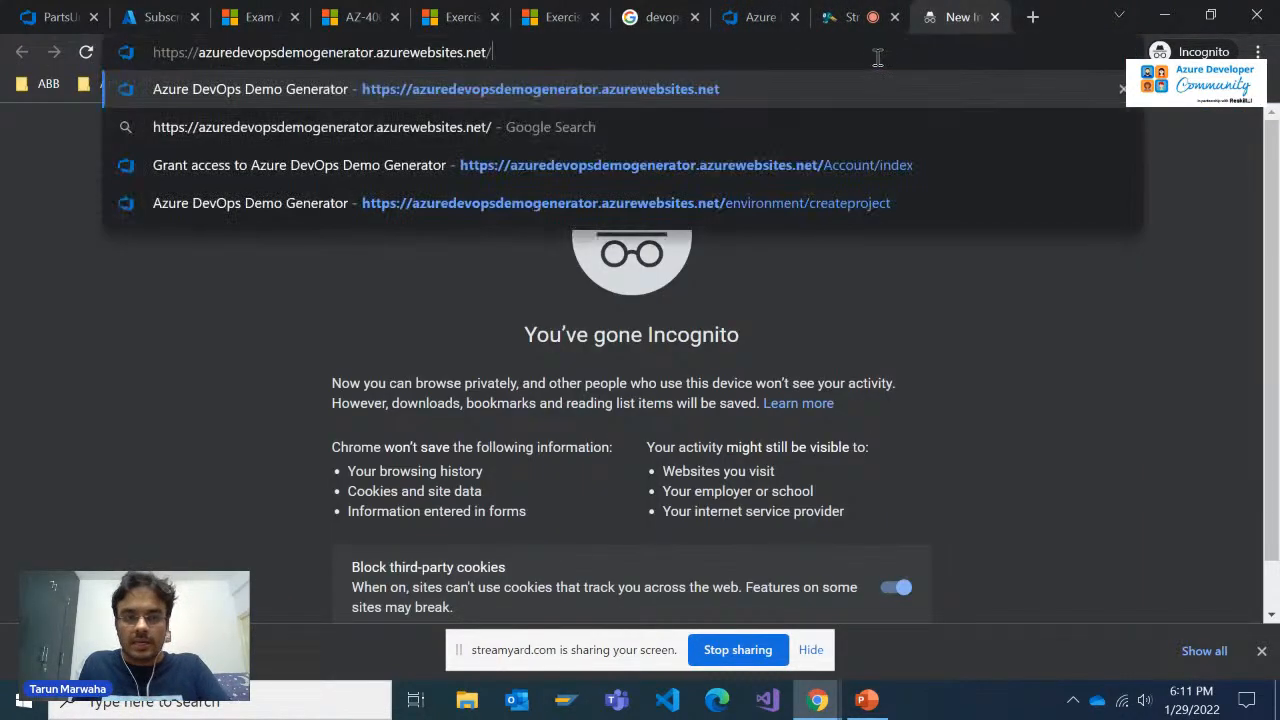
pyautogui.press('Return')
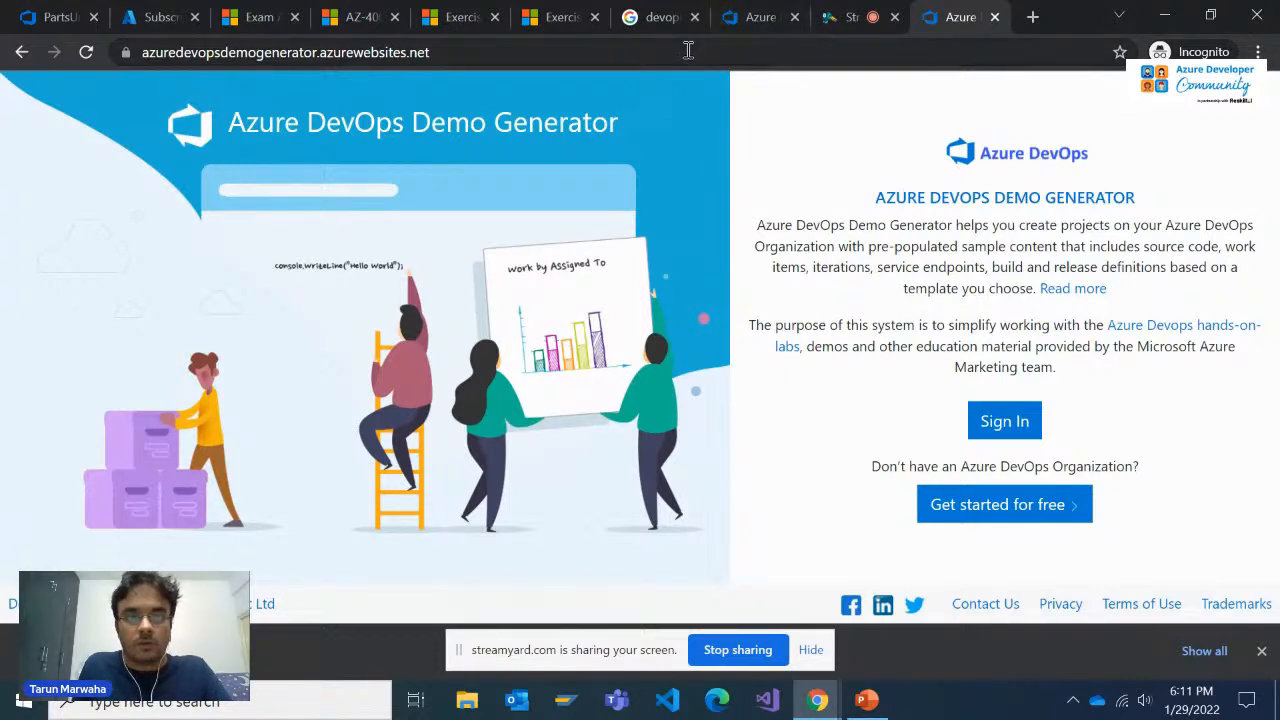
pyautogui.click(1015, 437)
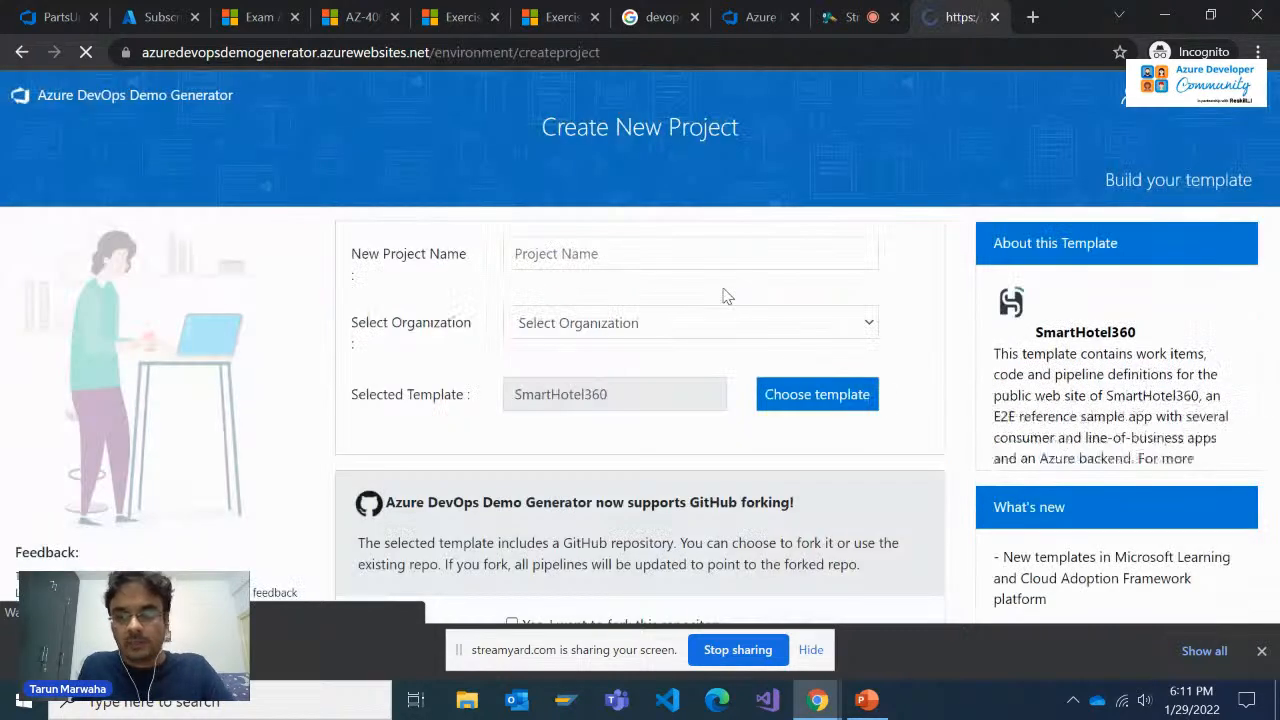
pyautogui.click(1190, 112)
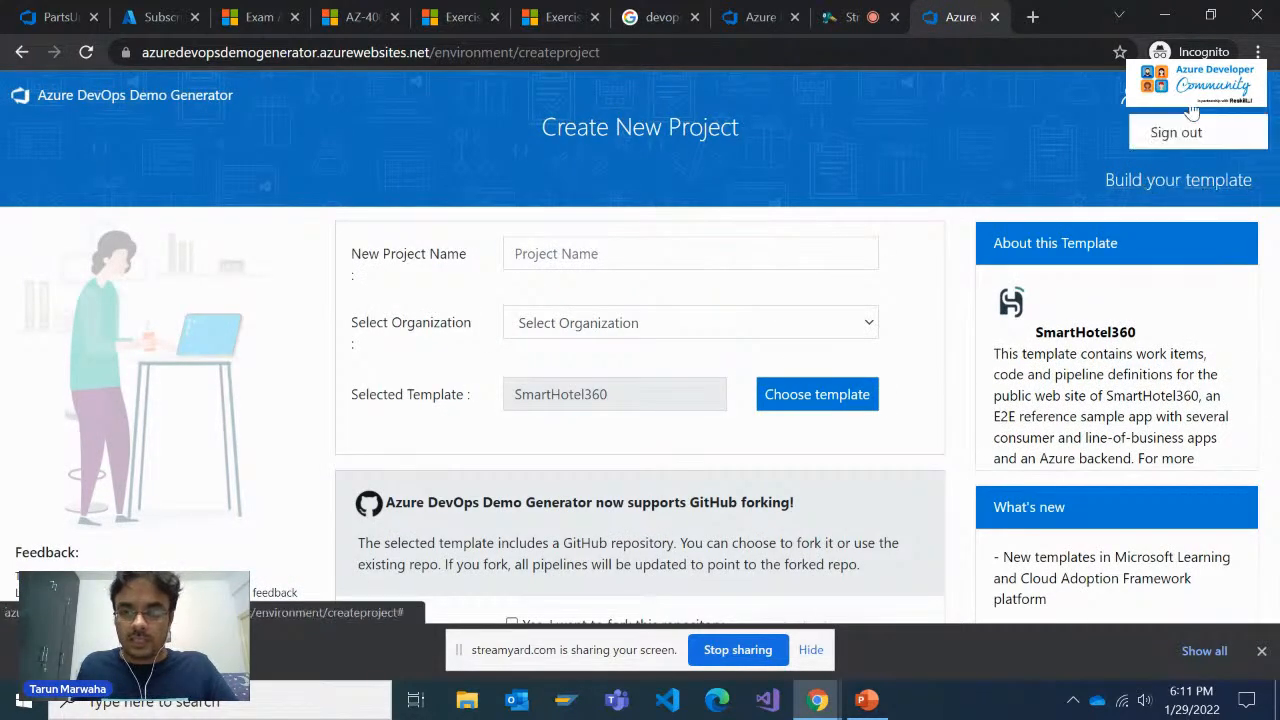
# Name the new project ReleaseStrategy and choose azdevops400 as its organization
pyautogui.click(682, 260)
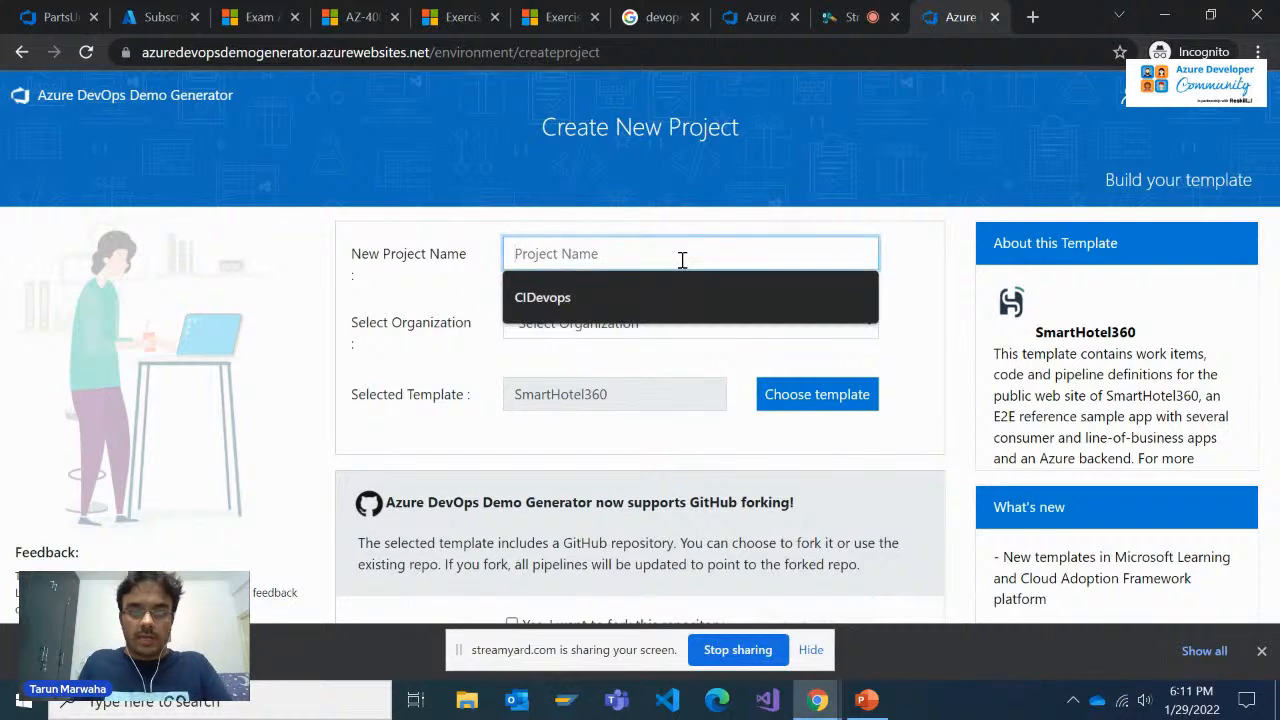
pyautogui.write('Re')
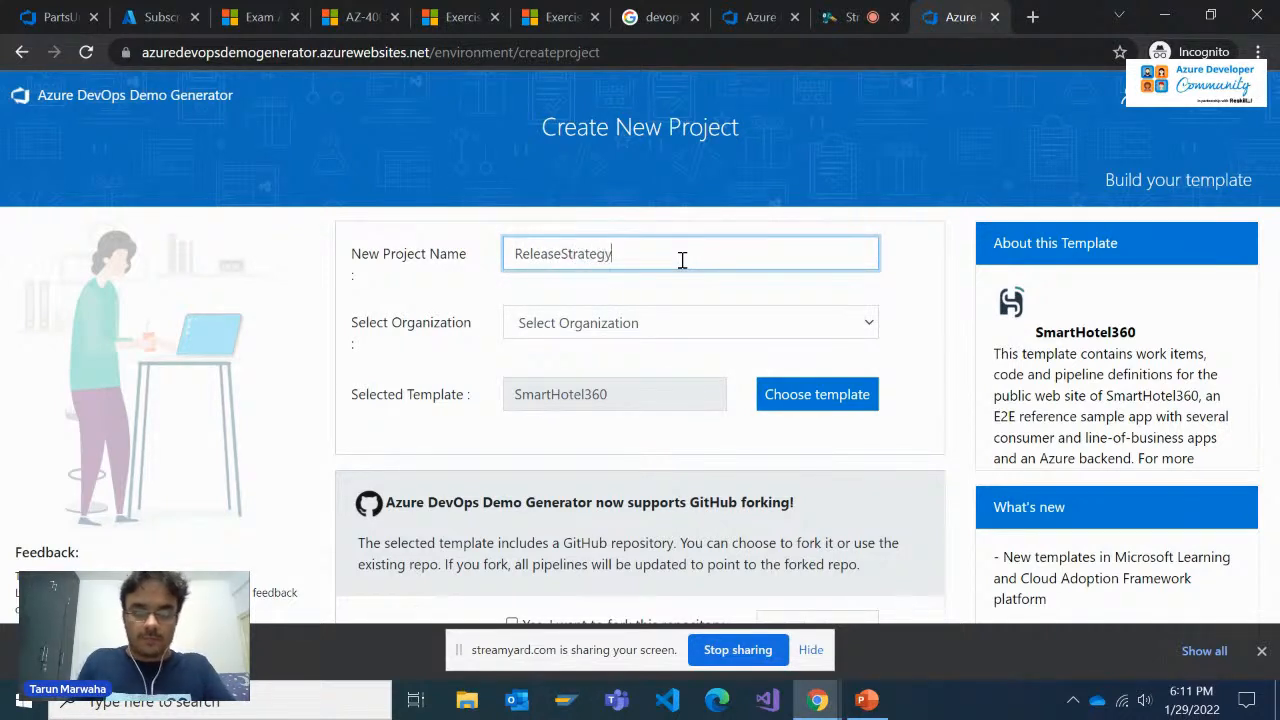
pyautogui.write('leaseStrategy')
pyautogui.click(671, 323)
pyautogui.click(634, 368)
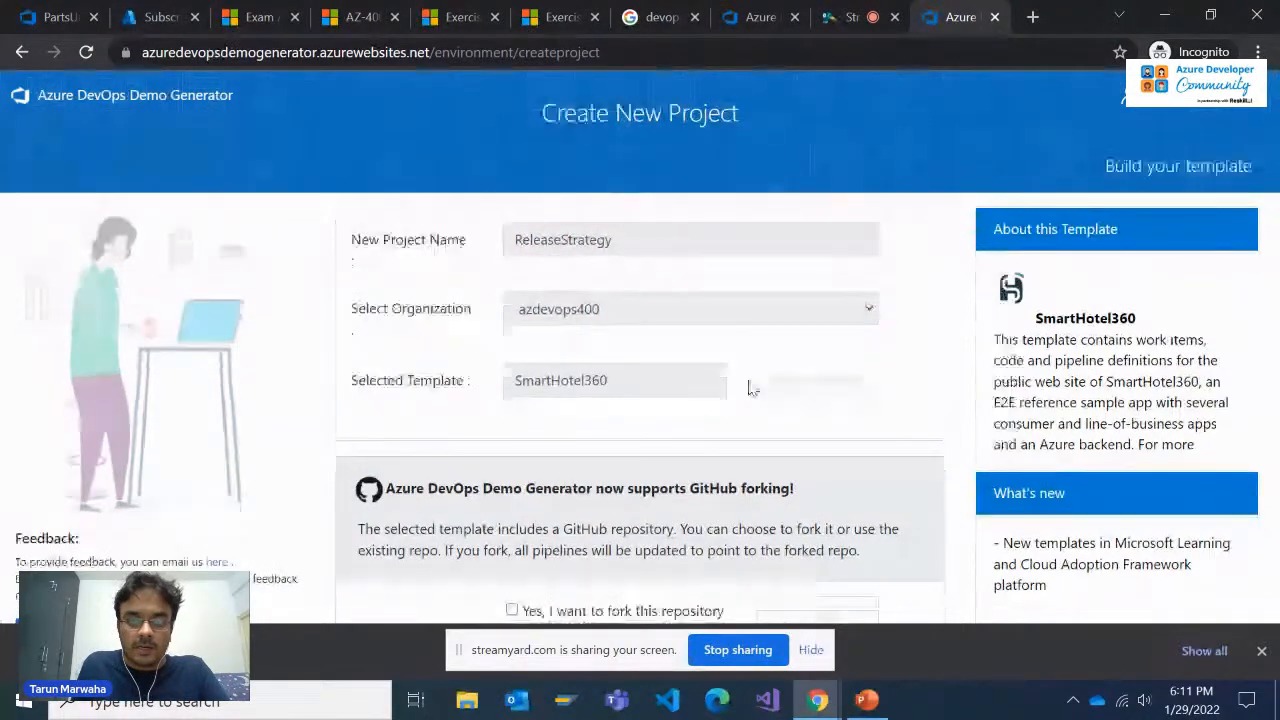
# Browse the project templates and open the GitHub page of the PartsUnlimited template
pyautogui.scroll(-1, 646, 324)
pyautogui.scroll(1, 646, 324)
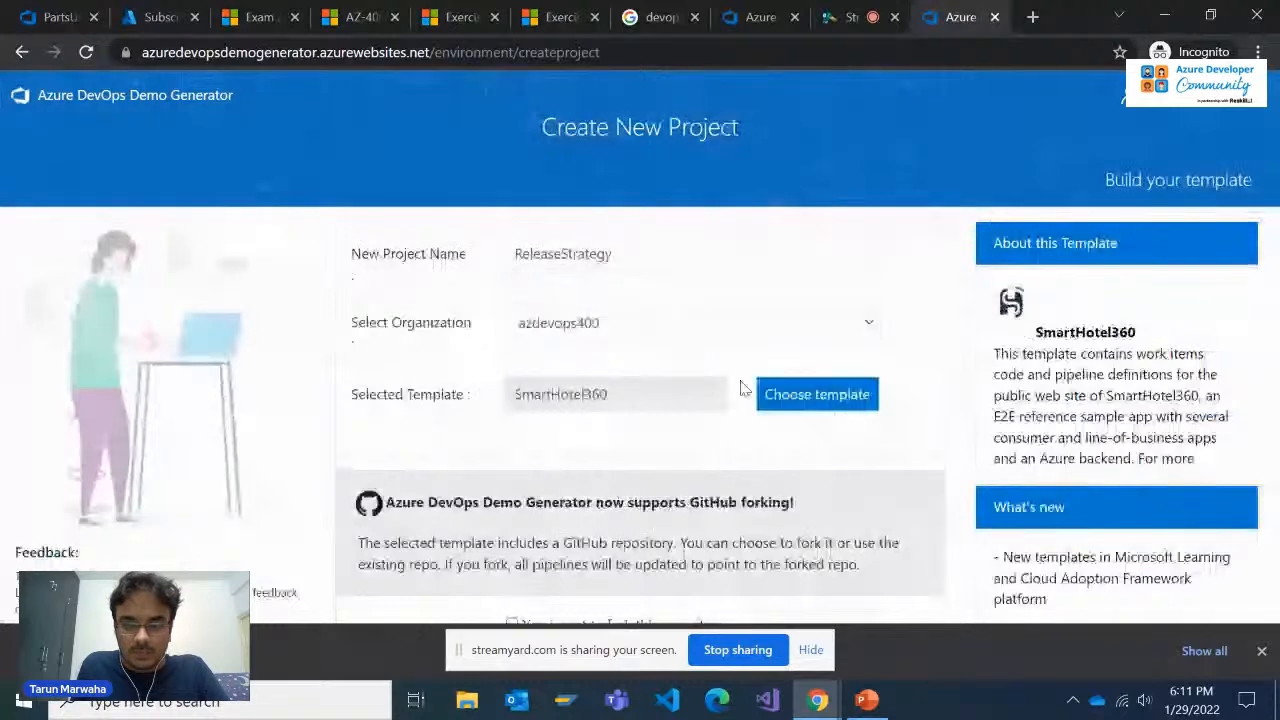
pyautogui.click(800, 392)
pyautogui.scroll(-2, 420, 365)
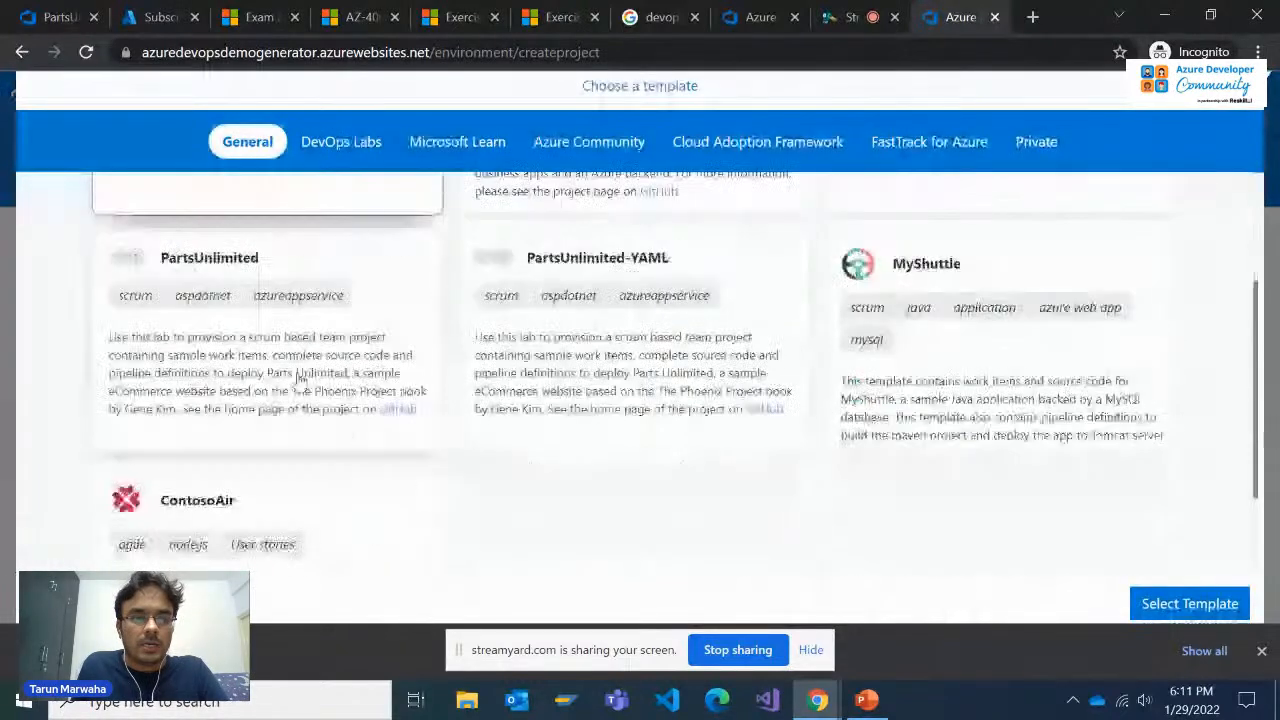
pyautogui.click(400, 413)
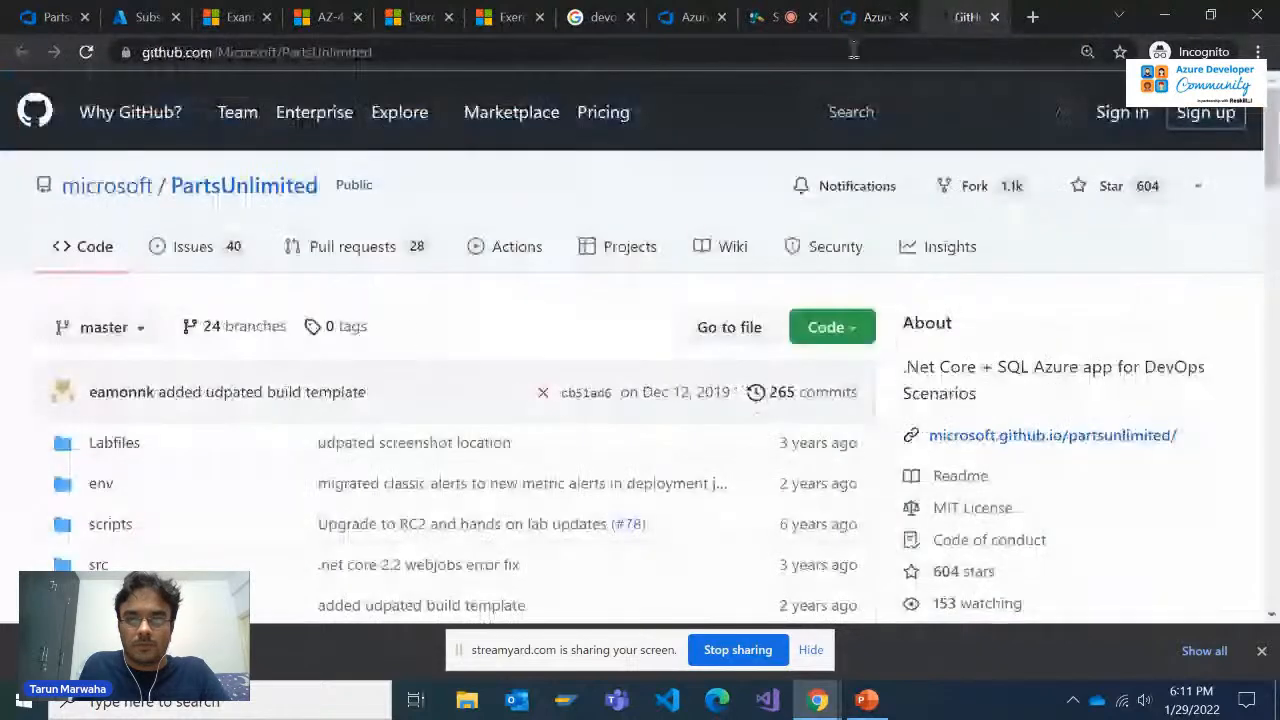
# Copy the PartsUnlimited repository address and send it in the StreamYard private chat
pyautogui.click(823, 53)
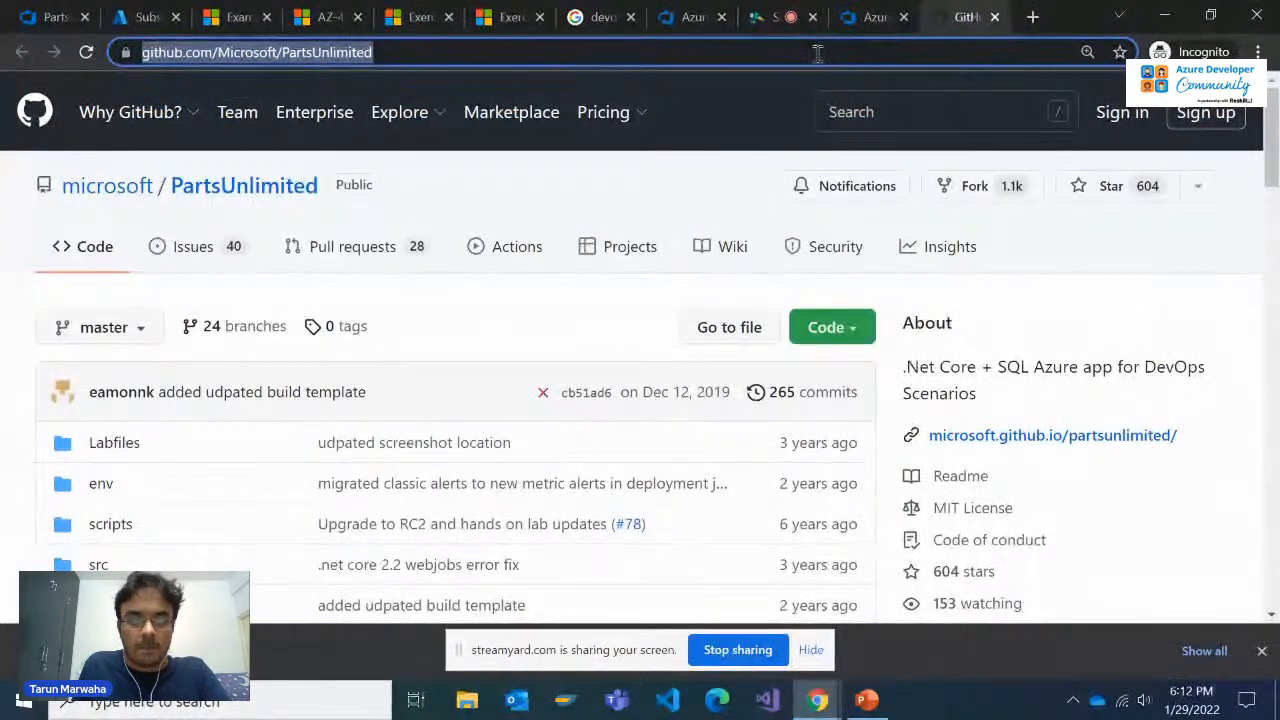
pyautogui.hotkey('ctrl', 'c')
pyautogui.click(780, 17)
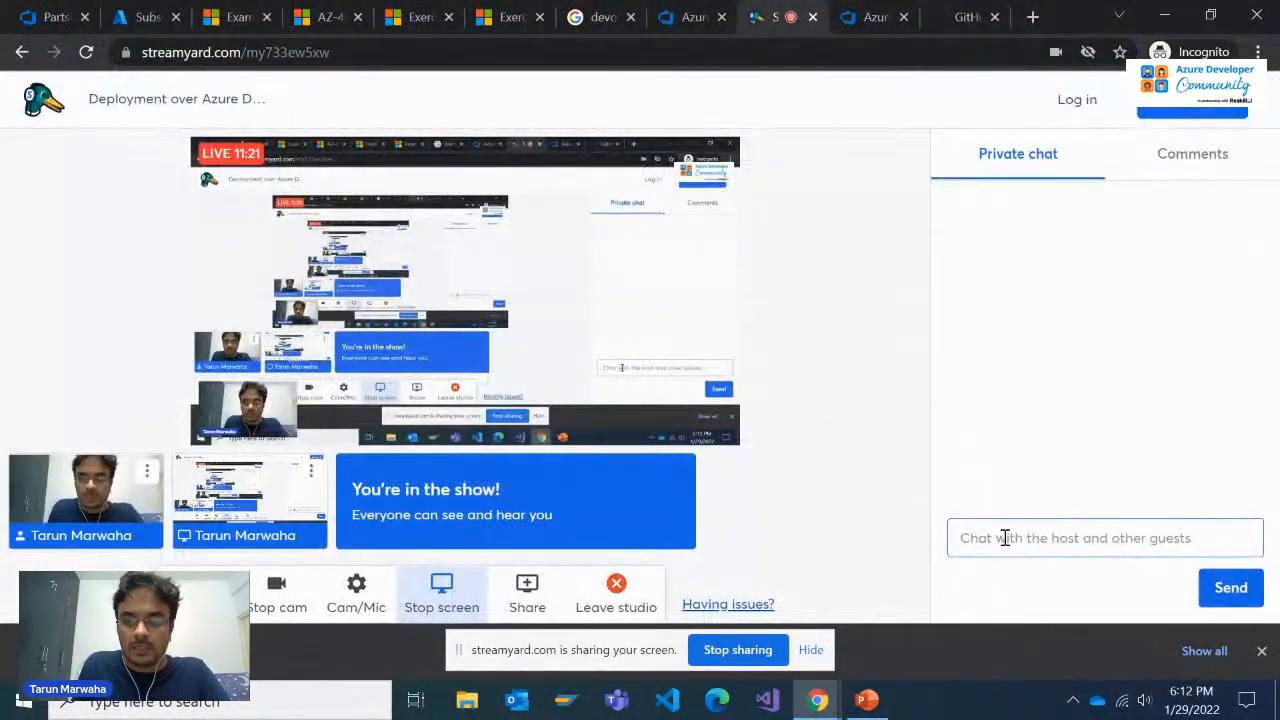
pyautogui.click(968, 537)
pyautogui.hotkey('ctrl', 'v')
pyautogui.press('Return')
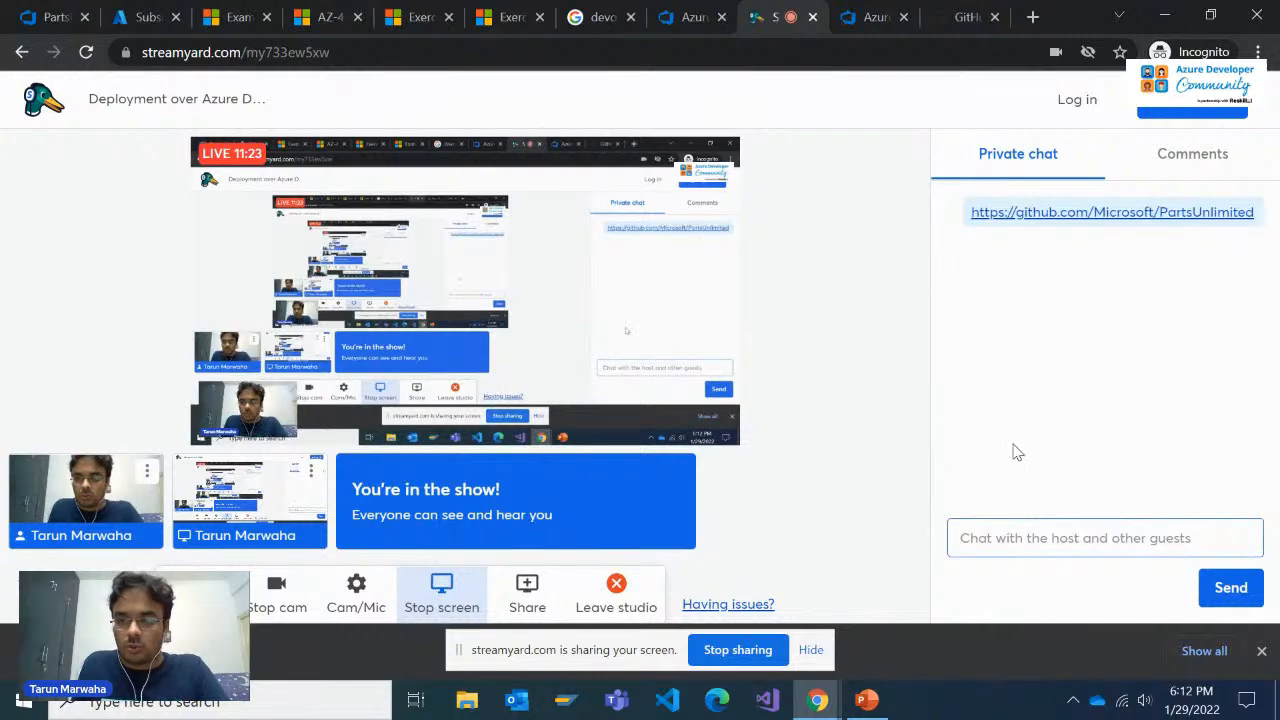
# Return to the Demo Generator's template chooser and review the General templates around PartsUnlimited
pyautogui.click(965, 17)
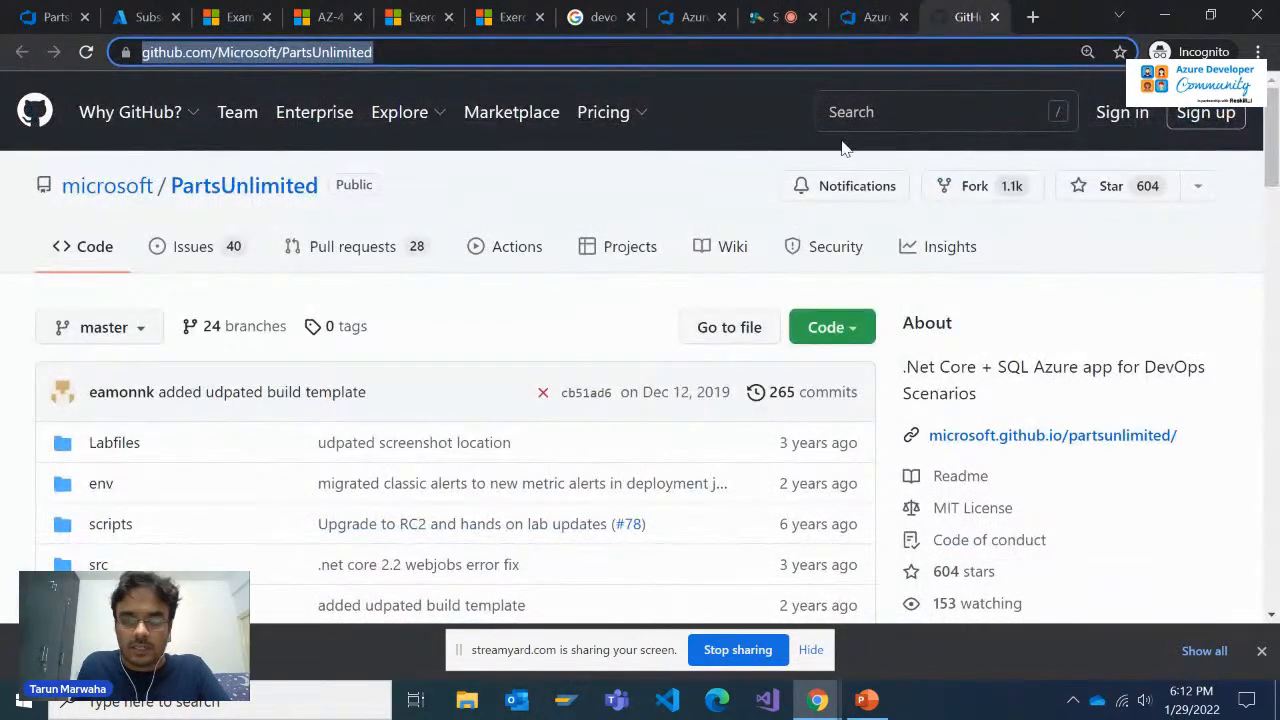
pyautogui.click(862, 17)
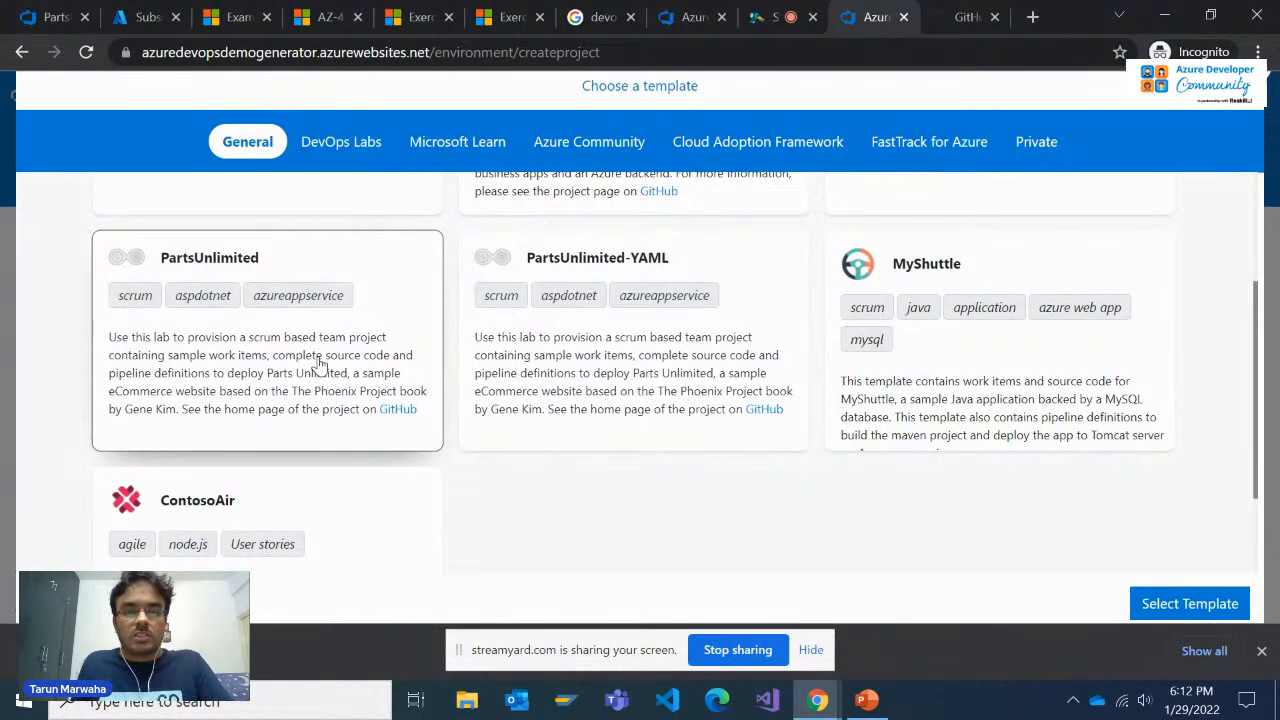
pyautogui.scroll(3, 320, 365)
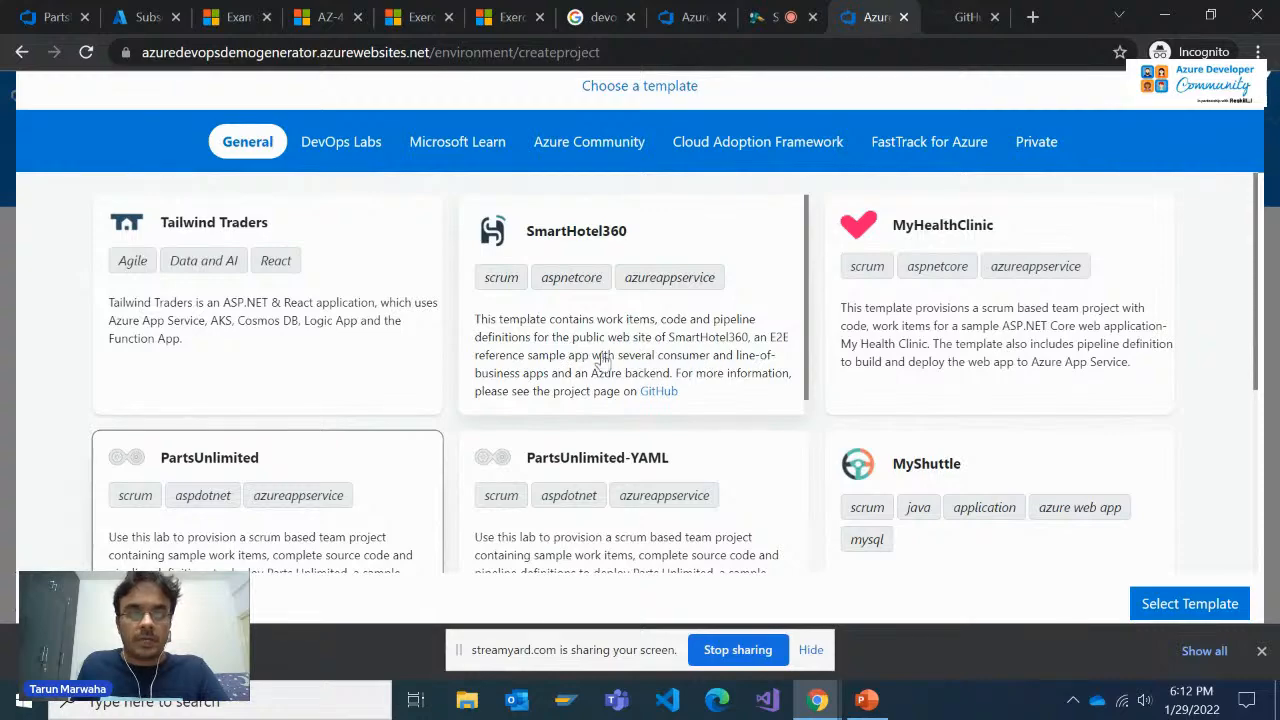
pyautogui.scroll(-1, 767, 454)
pyautogui.scroll(-2, 767, 454)
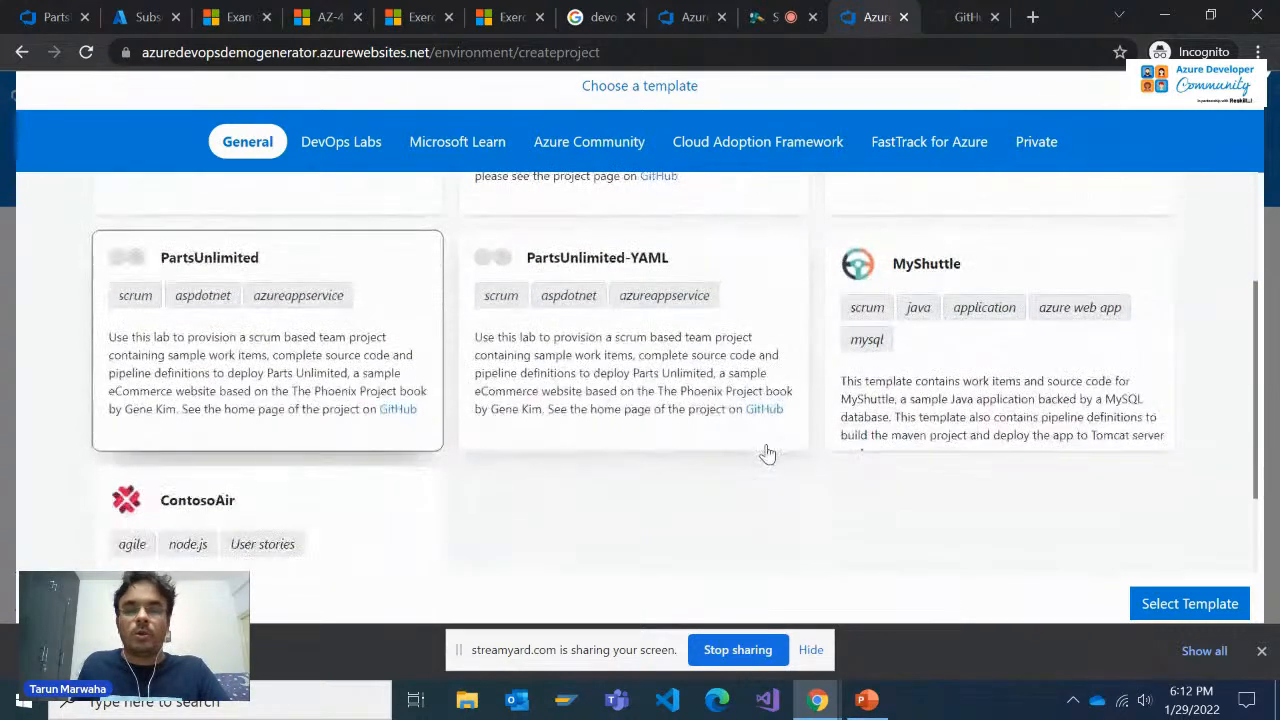
pyautogui.scroll(2, 766, 451)
pyautogui.scroll(-2, 763, 451)
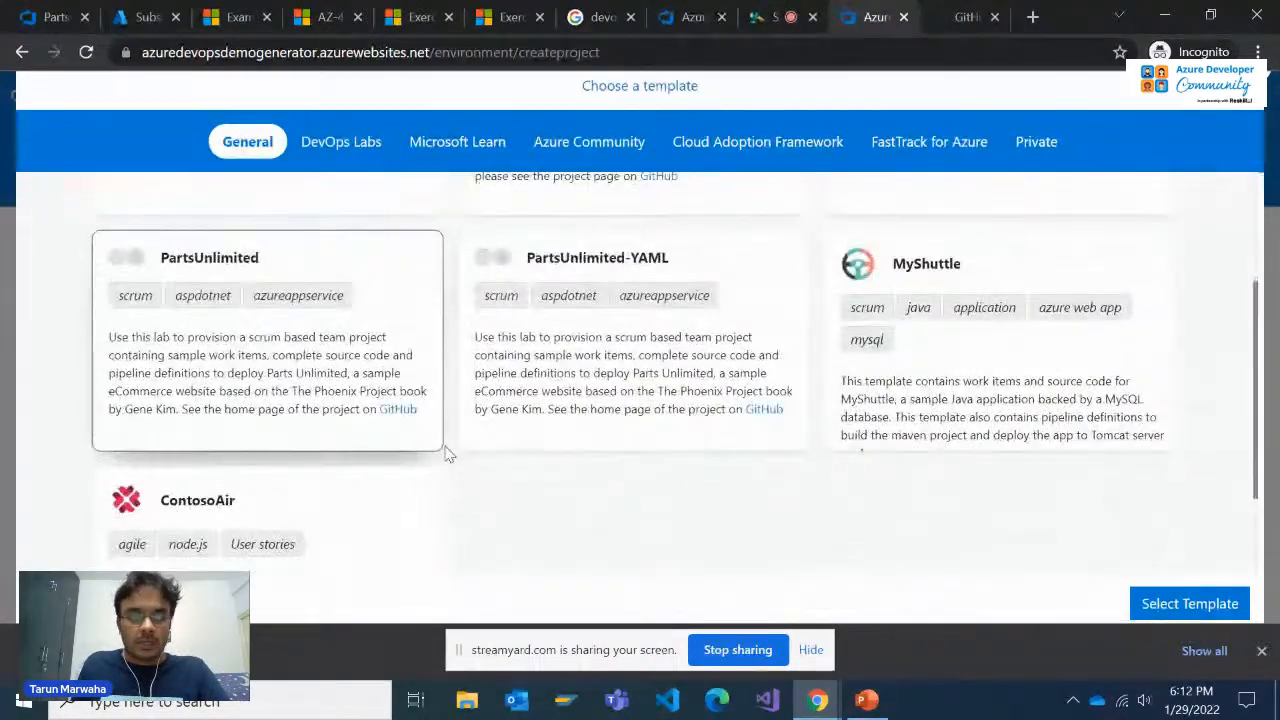
pyautogui.scroll(1, 405, 455)
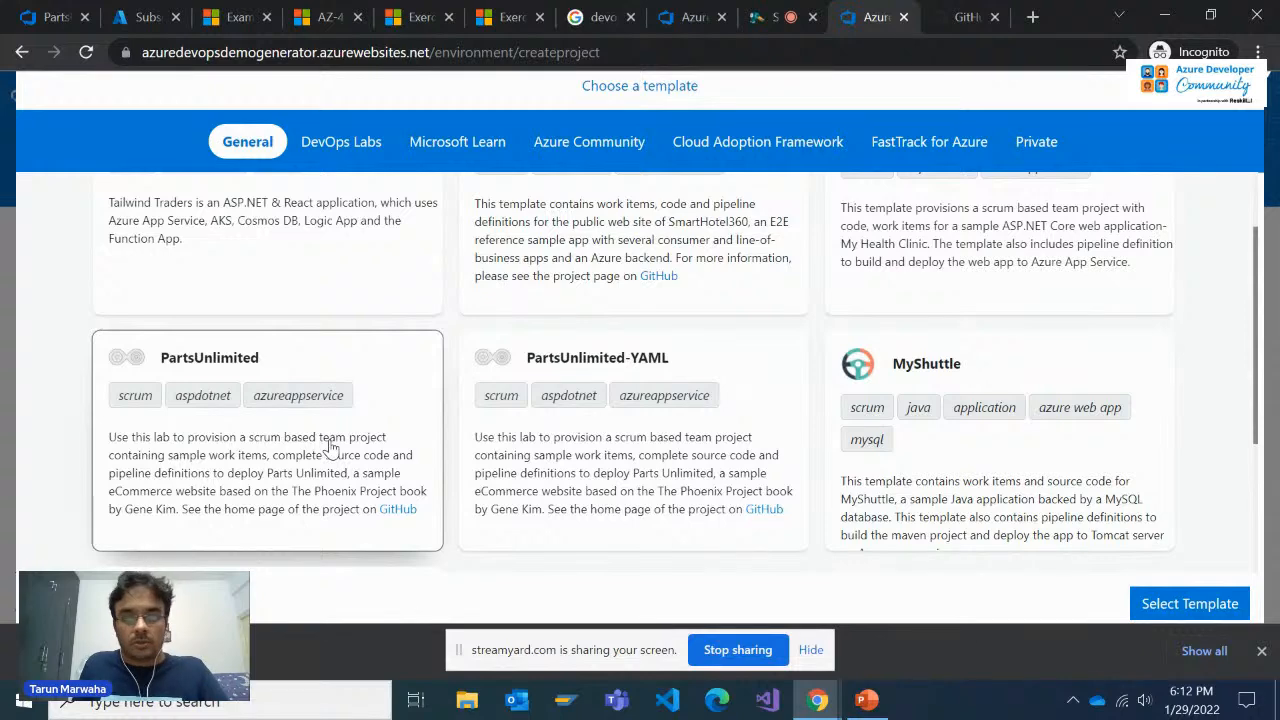
# Select the PartsUnlimited template and try to create the ReleaseStrategy project in azdevops400
pyautogui.scroll(-1, 330, 447)
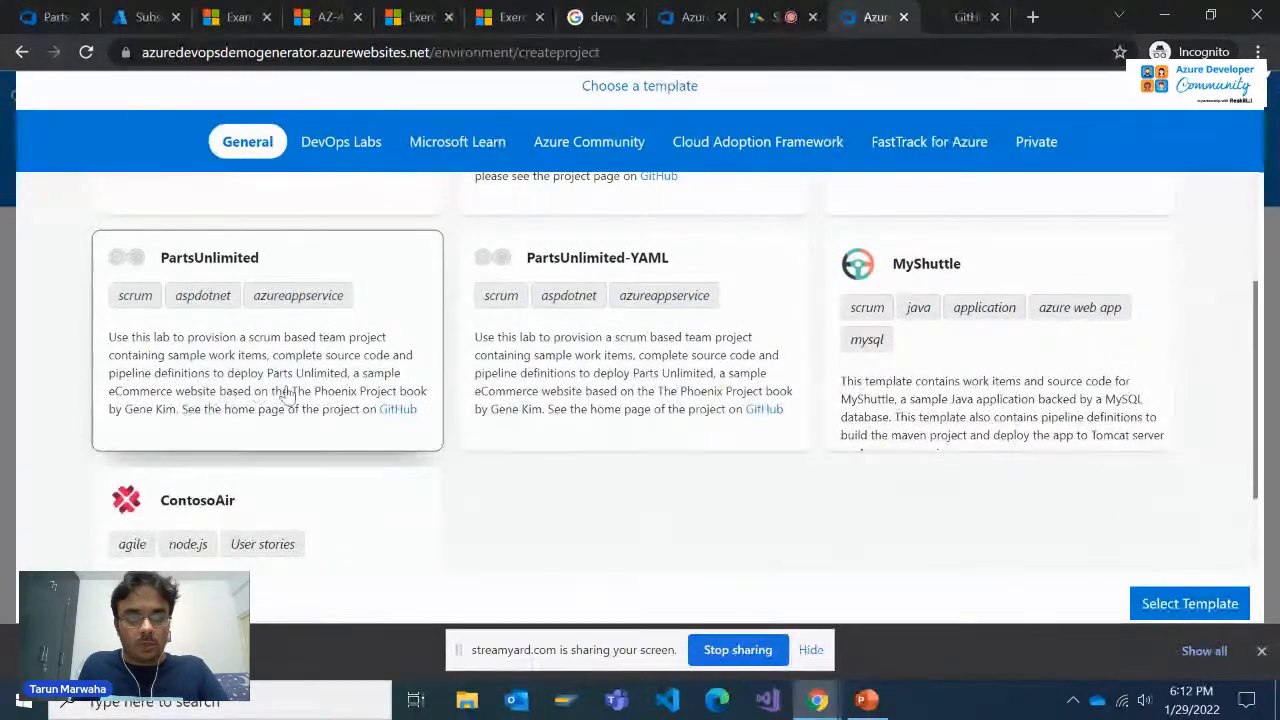
pyautogui.click(1160, 605)
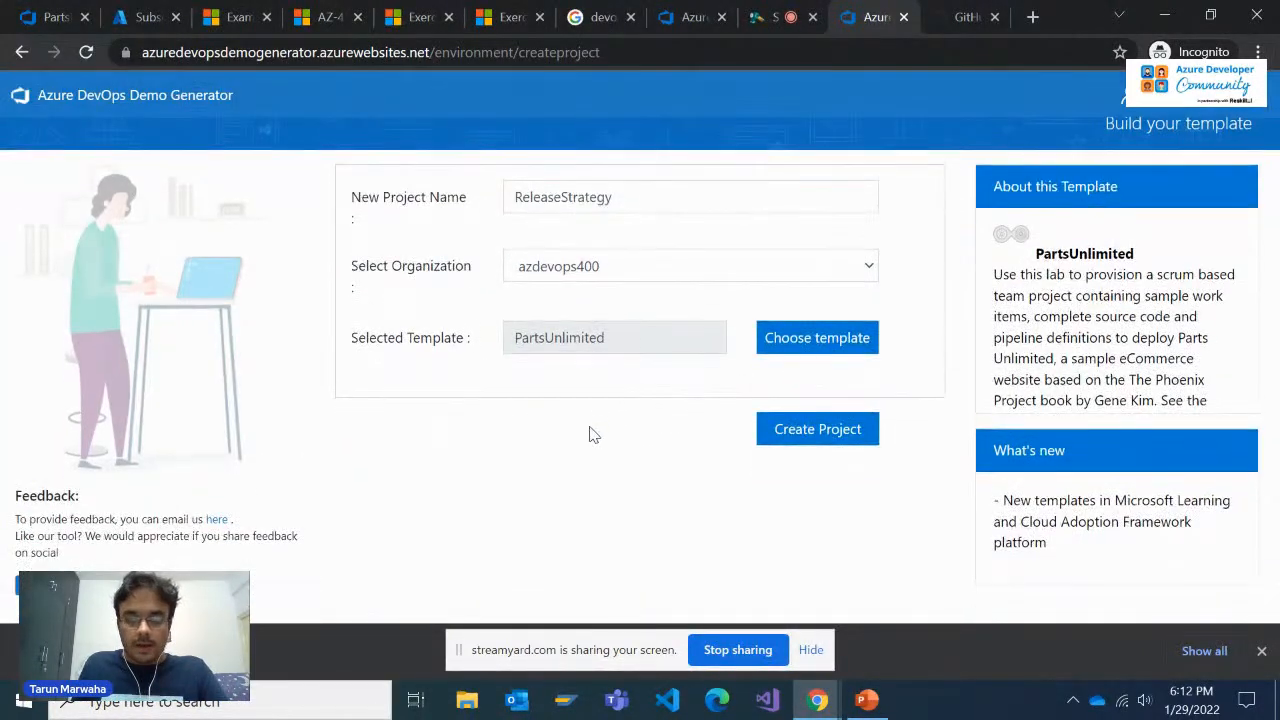
pyautogui.click(790, 432)
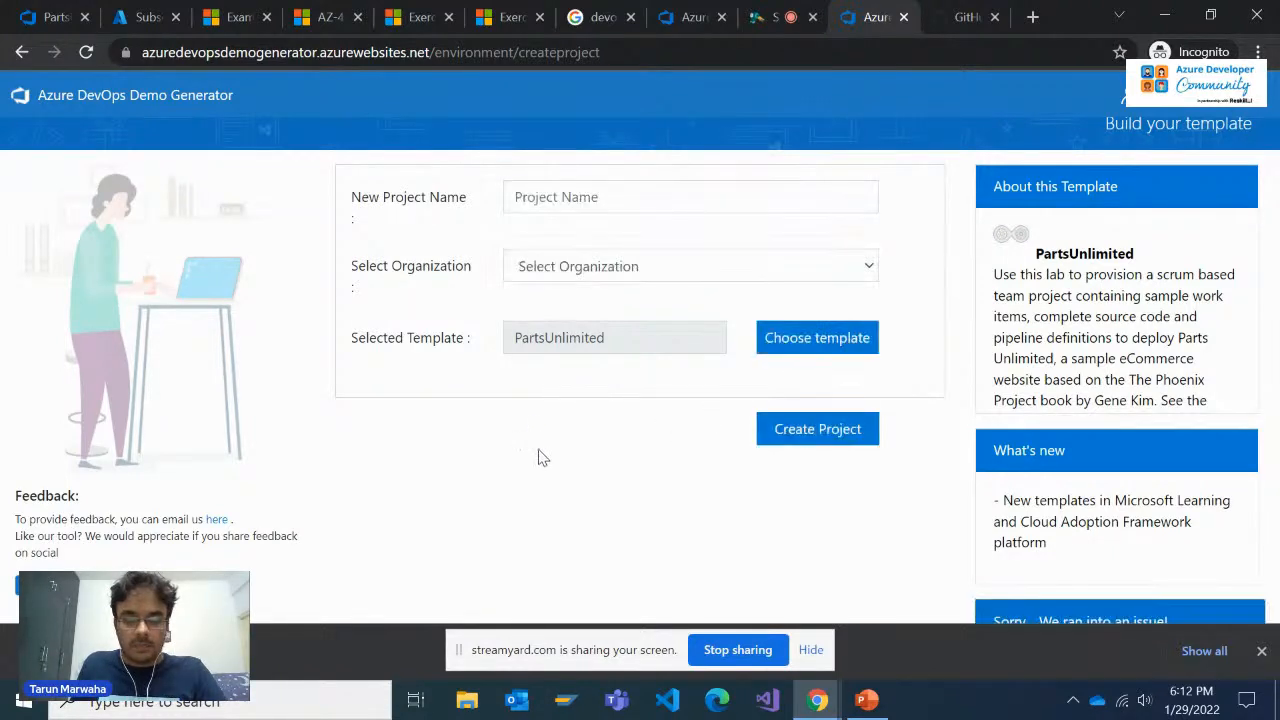
pyautogui.scroll(-2, 476, 450)
pyautogui.scroll(2, 476, 451)
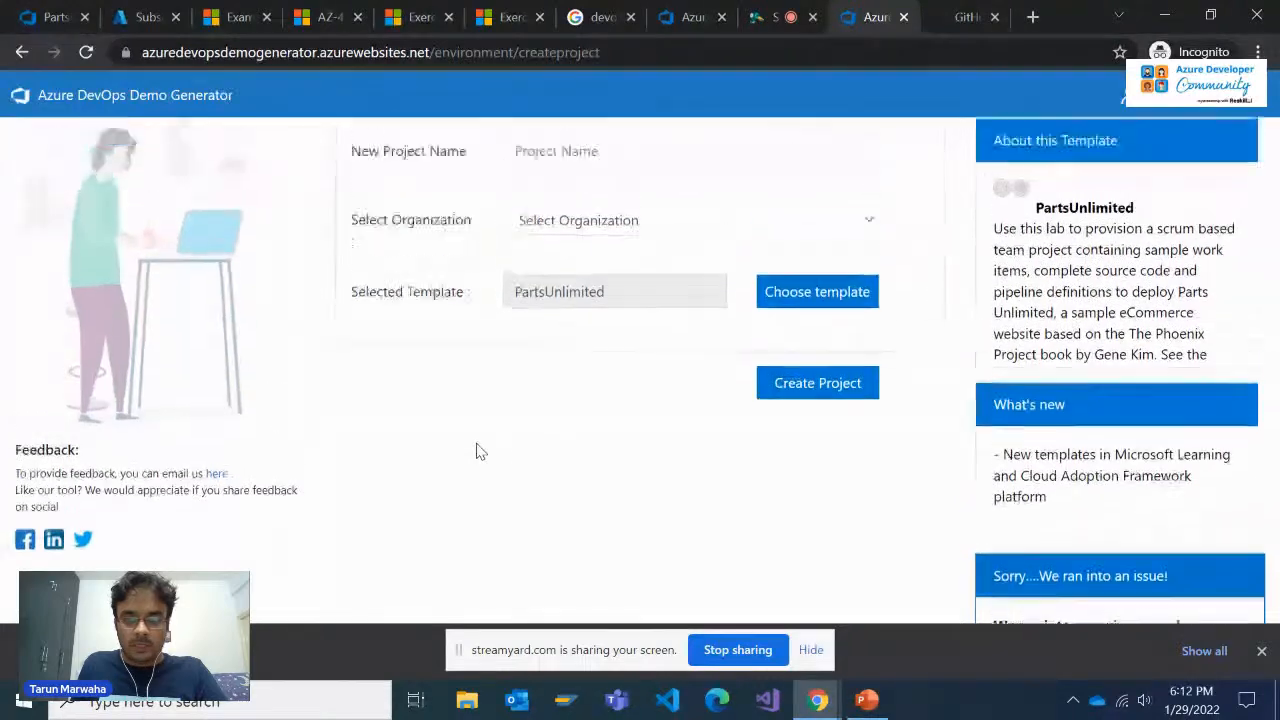
pyautogui.scroll(1, 578, 443)
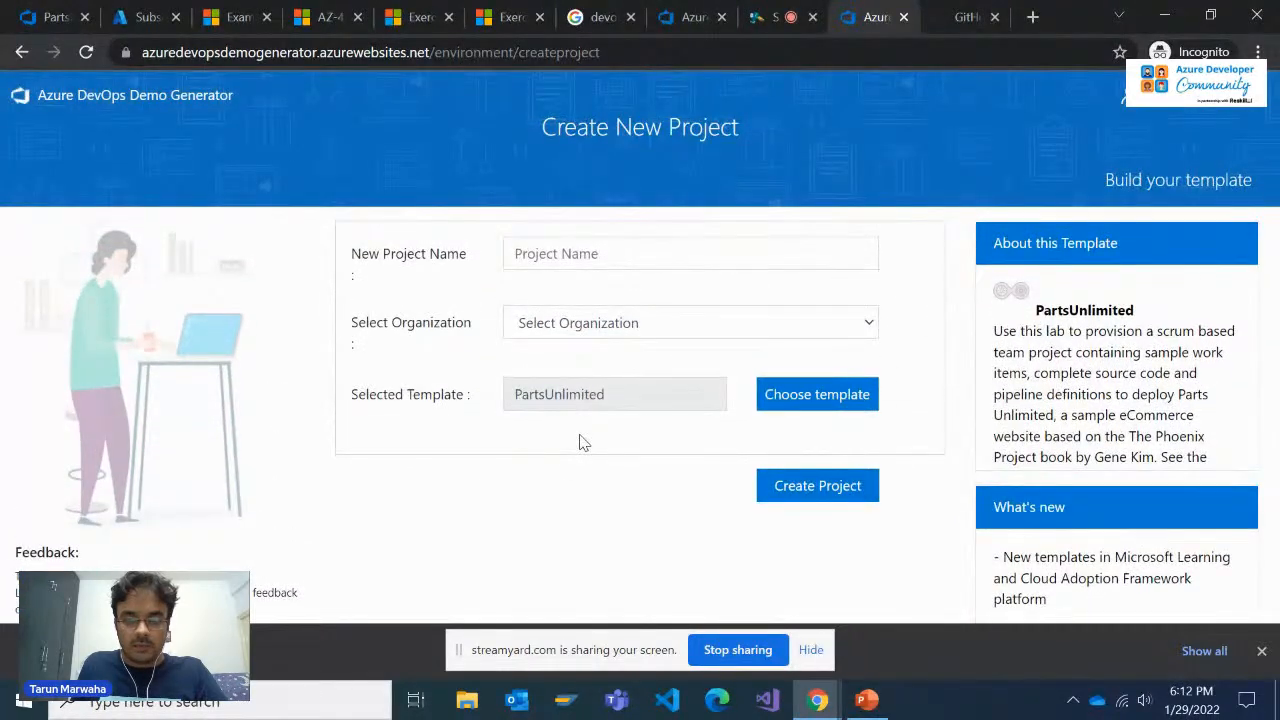
# Choose azdevops400 as the organization and try to create the project again from the PartsUnlimited template
pyautogui.click(778, 17)
pyautogui.click(868, 17)
pyautogui.scroll(-3, 800, 505)
pyautogui.scroll(2, 760, 474)
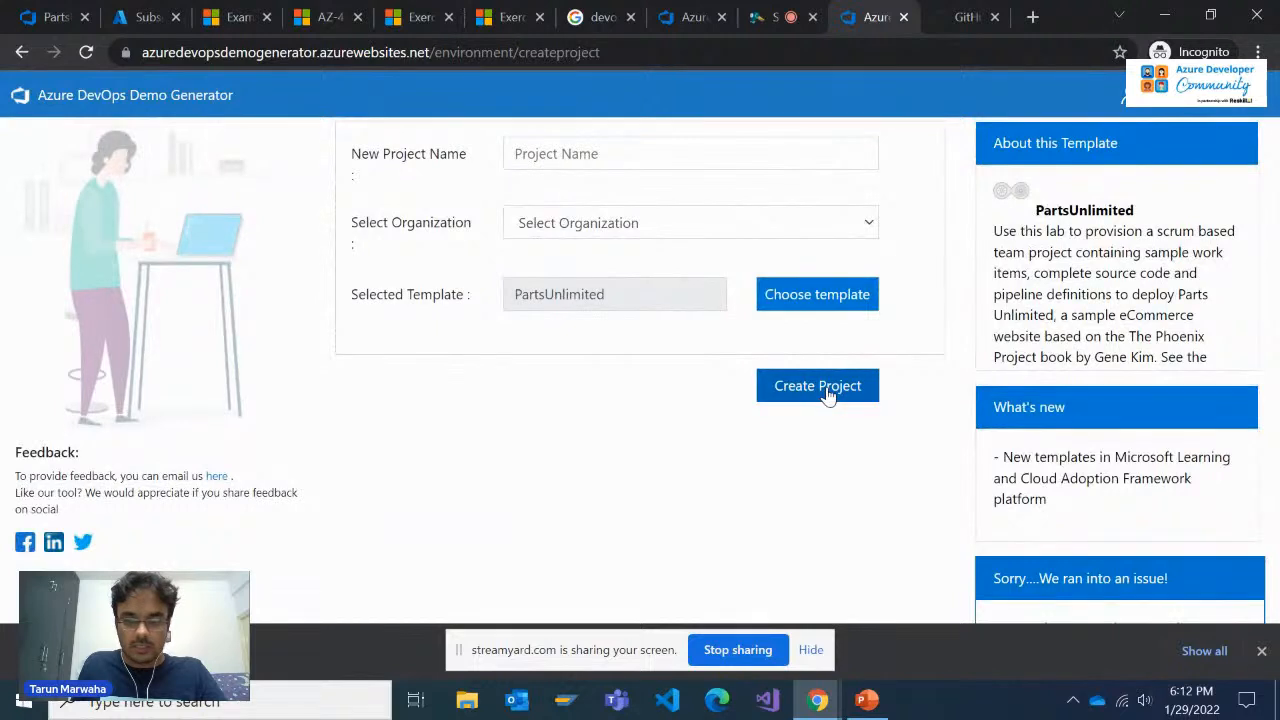
pyautogui.click(826, 390)
pyautogui.scroll(1, 595, 395)
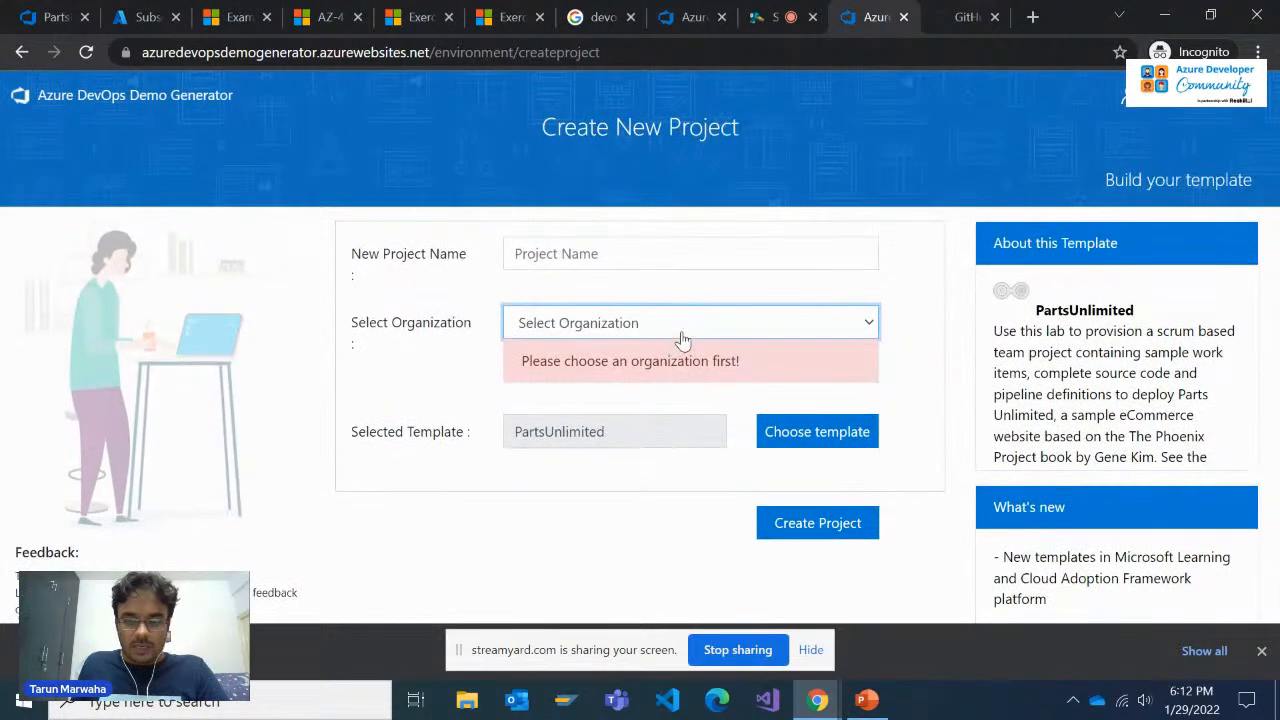
pyautogui.click(615, 323)
pyautogui.click(641, 367)
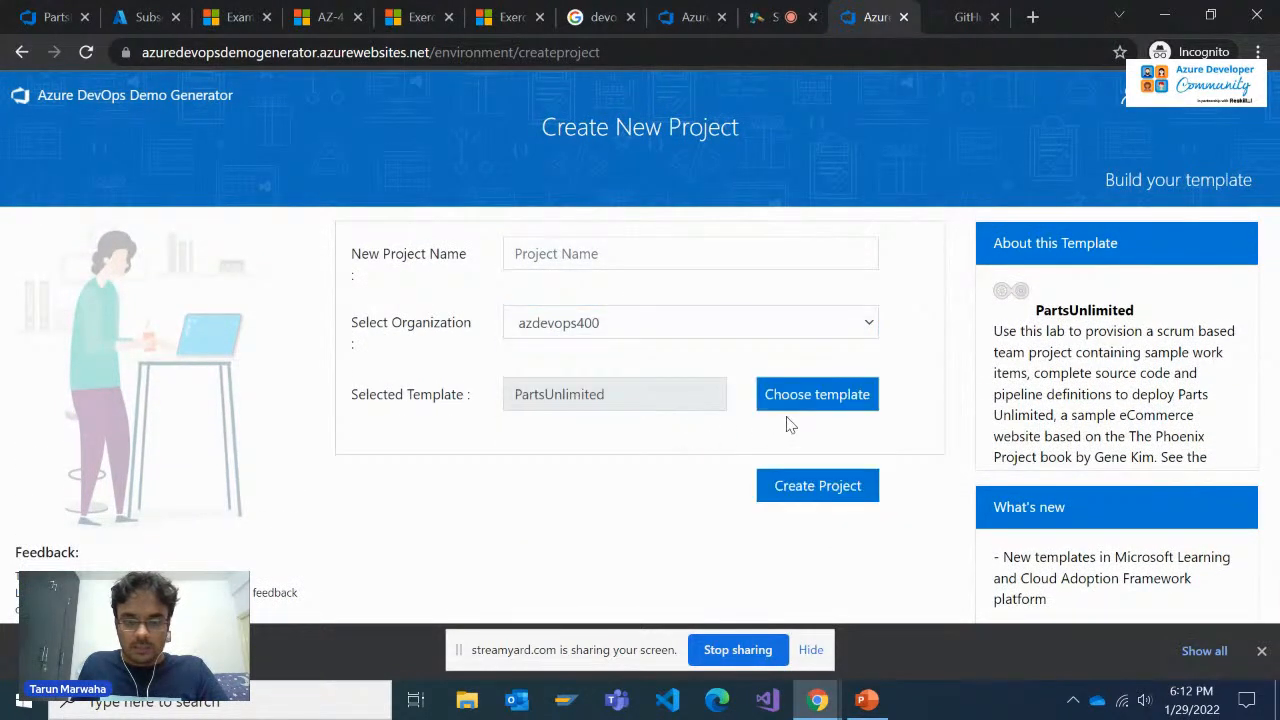
pyautogui.click(795, 495)
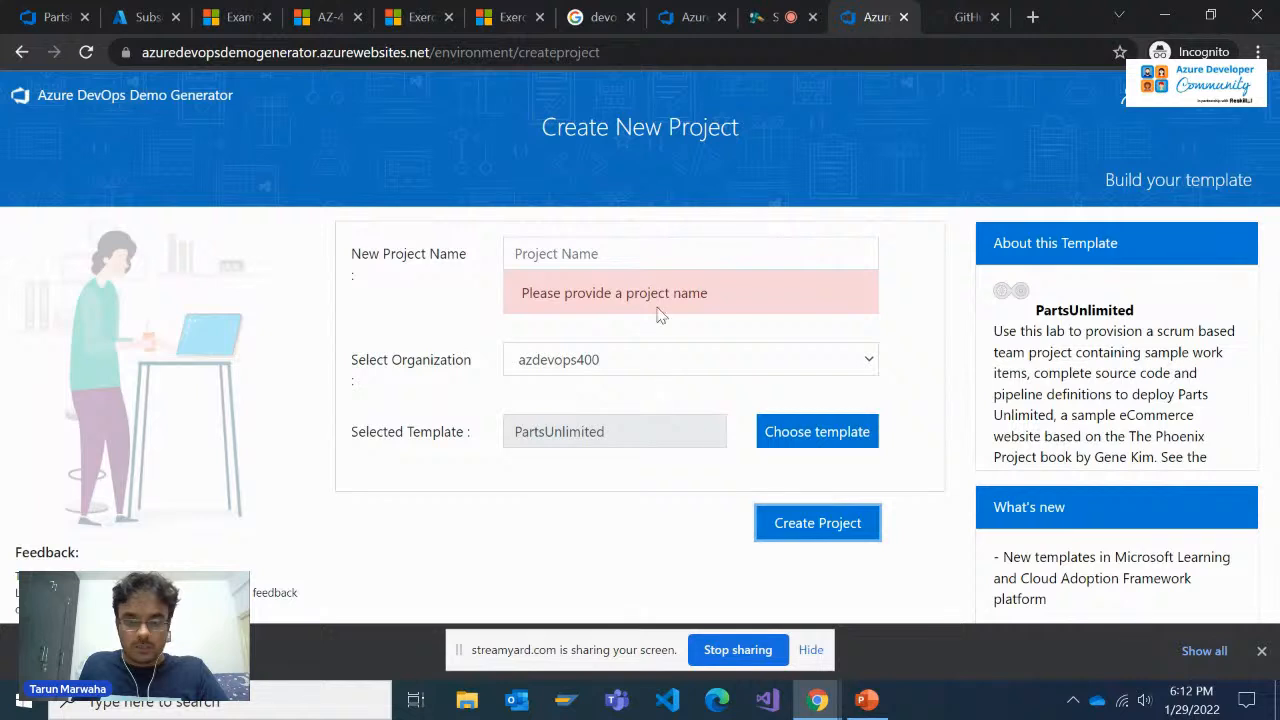
# Name the new project Releasestrategy and try to create it in azdevops400
pyautogui.click(651, 262)
pyautogui.write('Relea')
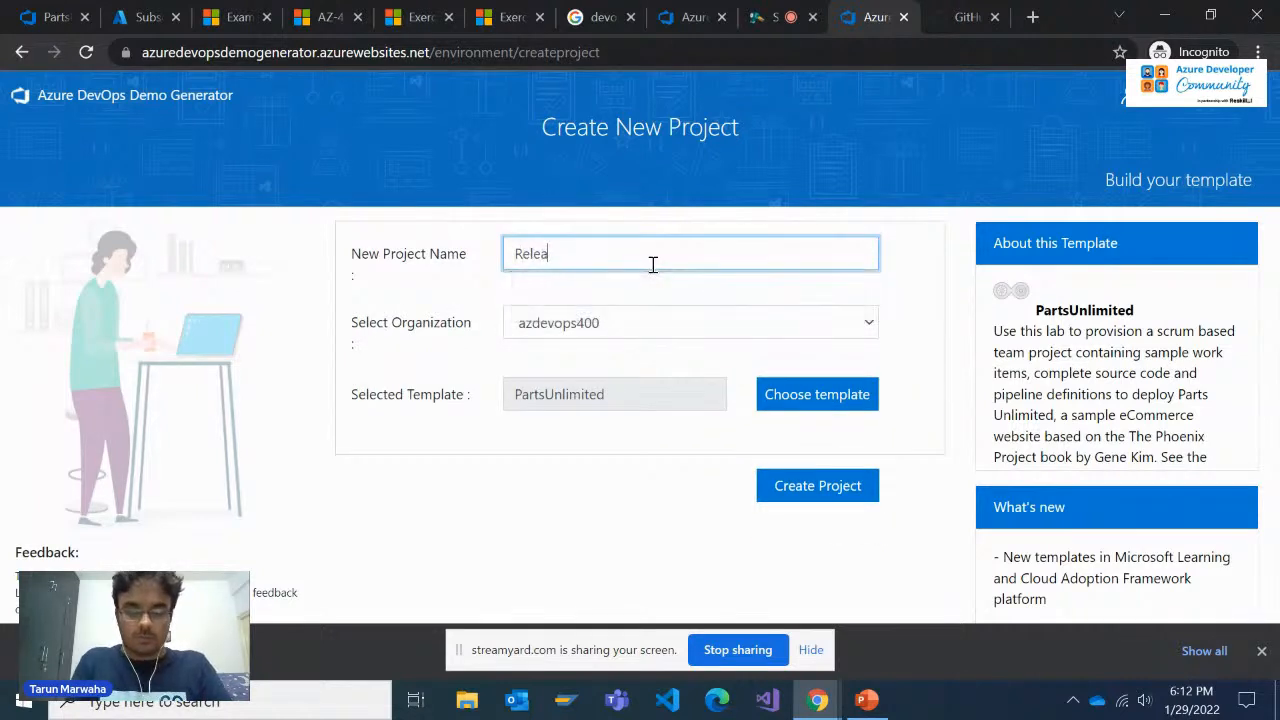
pyautogui.write('sest')
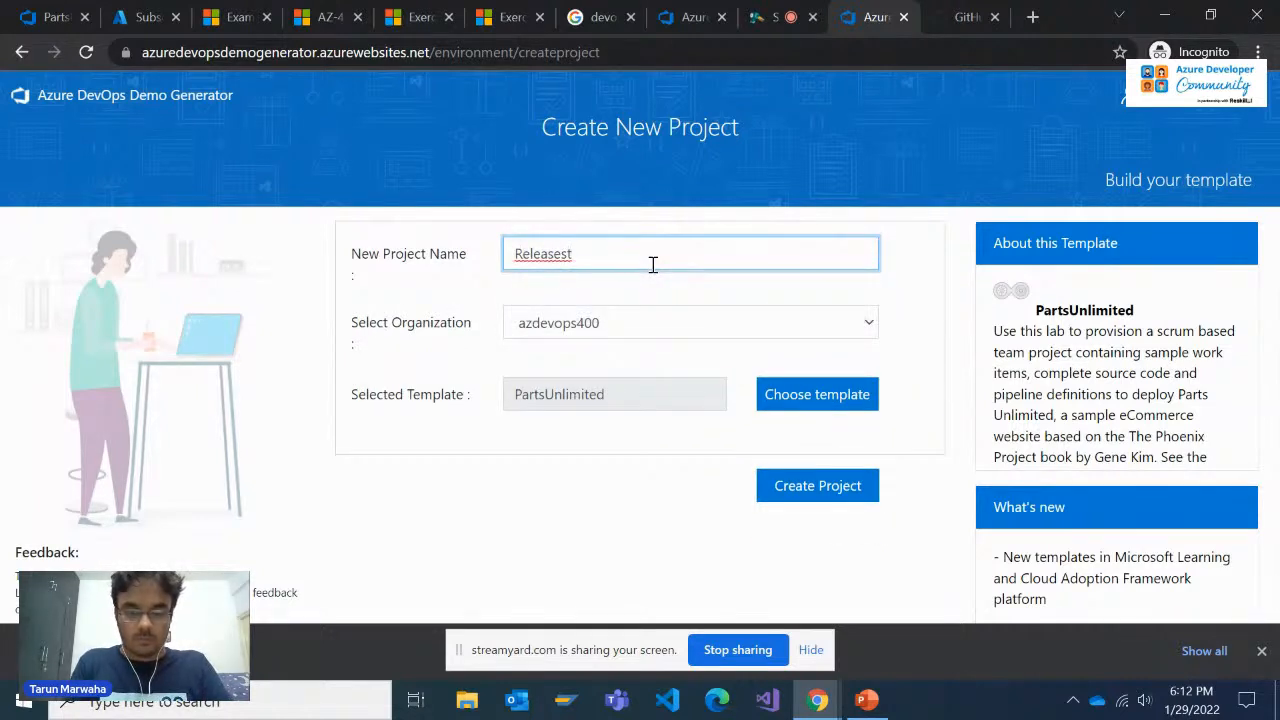
pyautogui.write('rategy')
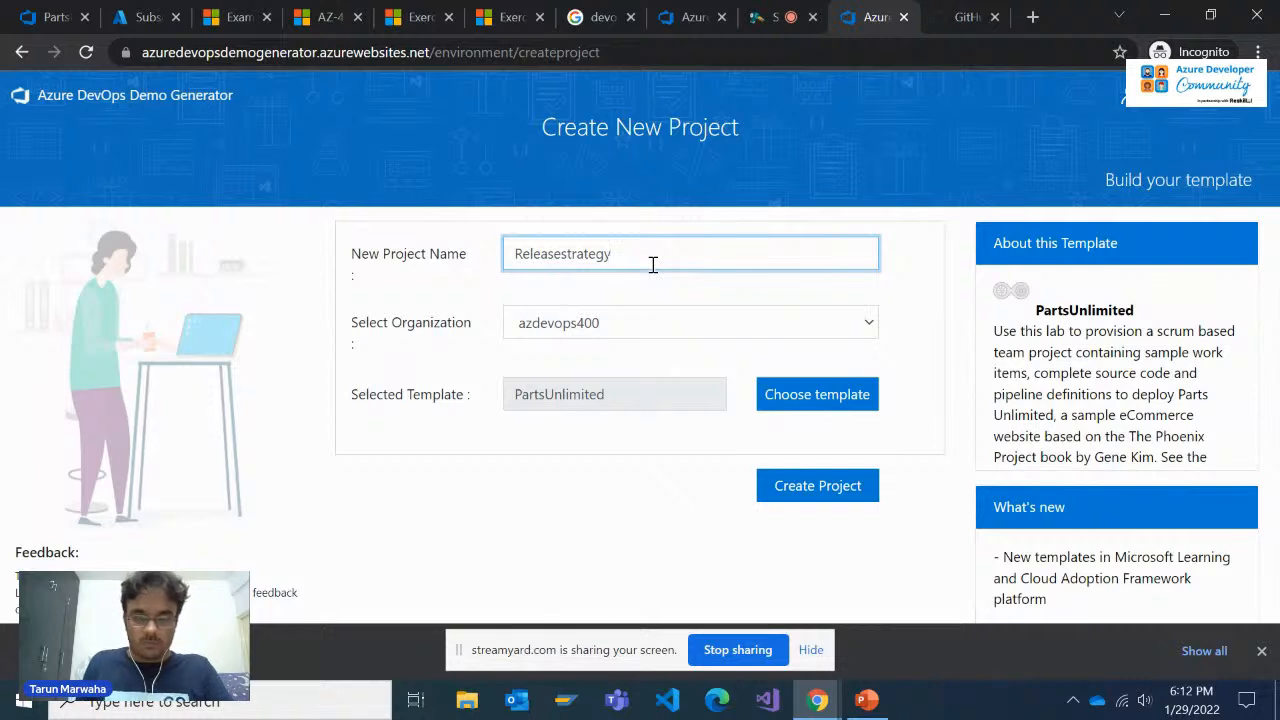
pyautogui.click(818, 487)
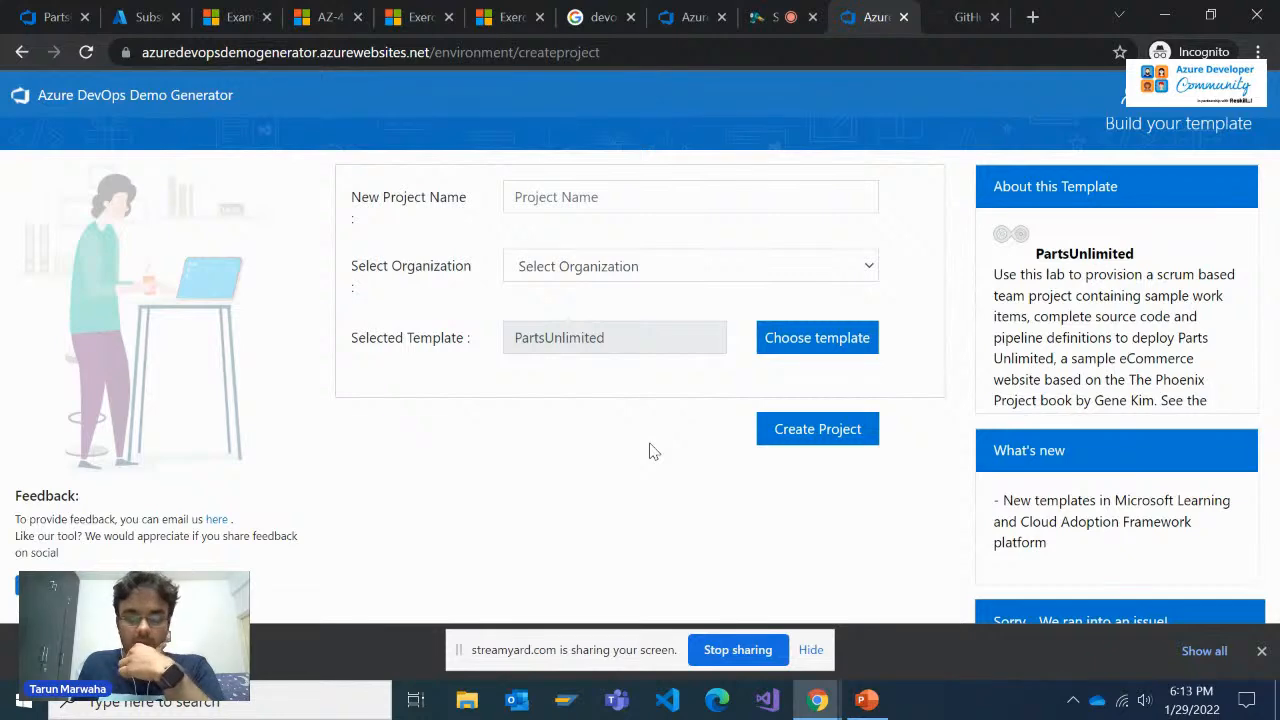
pyautogui.scroll(-2, 653, 452)
pyautogui.scroll(3, 653, 451)
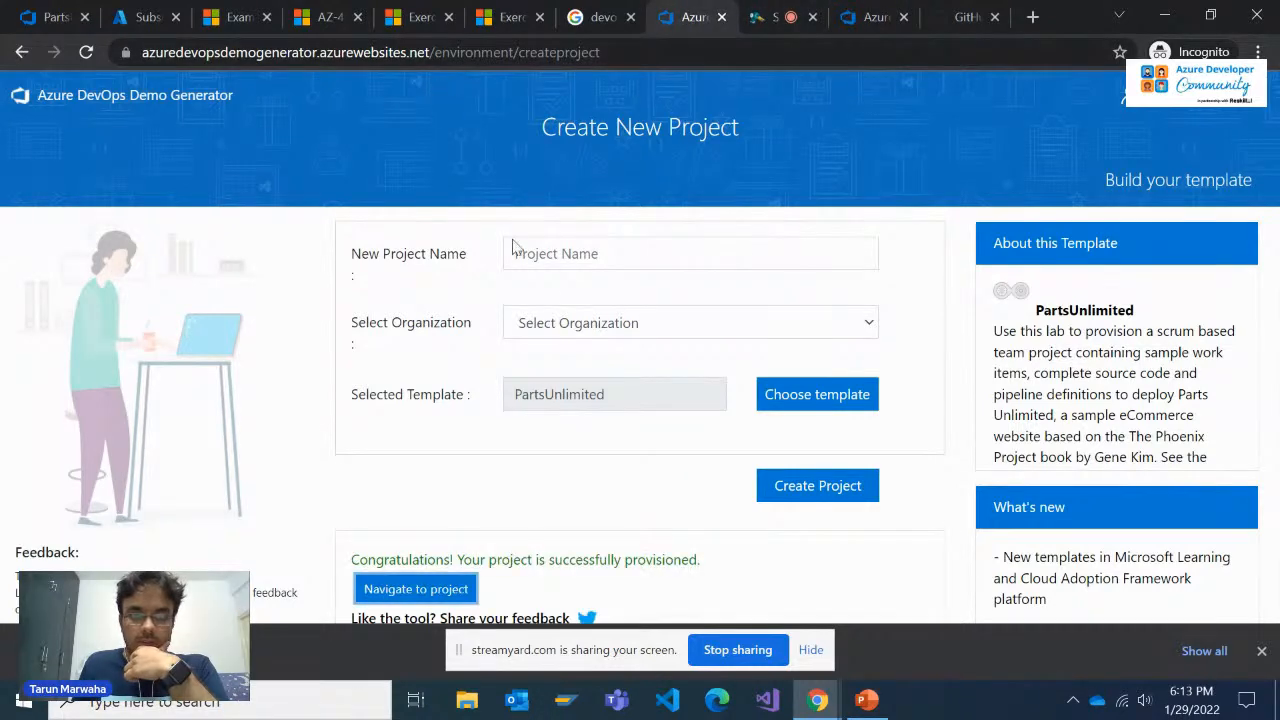
# View the Ringdeployment project from the other Demo Generator page, and close both the project and that generator page
pyautogui.scroll(-2, 546, 309)
pyautogui.click(452, 386)
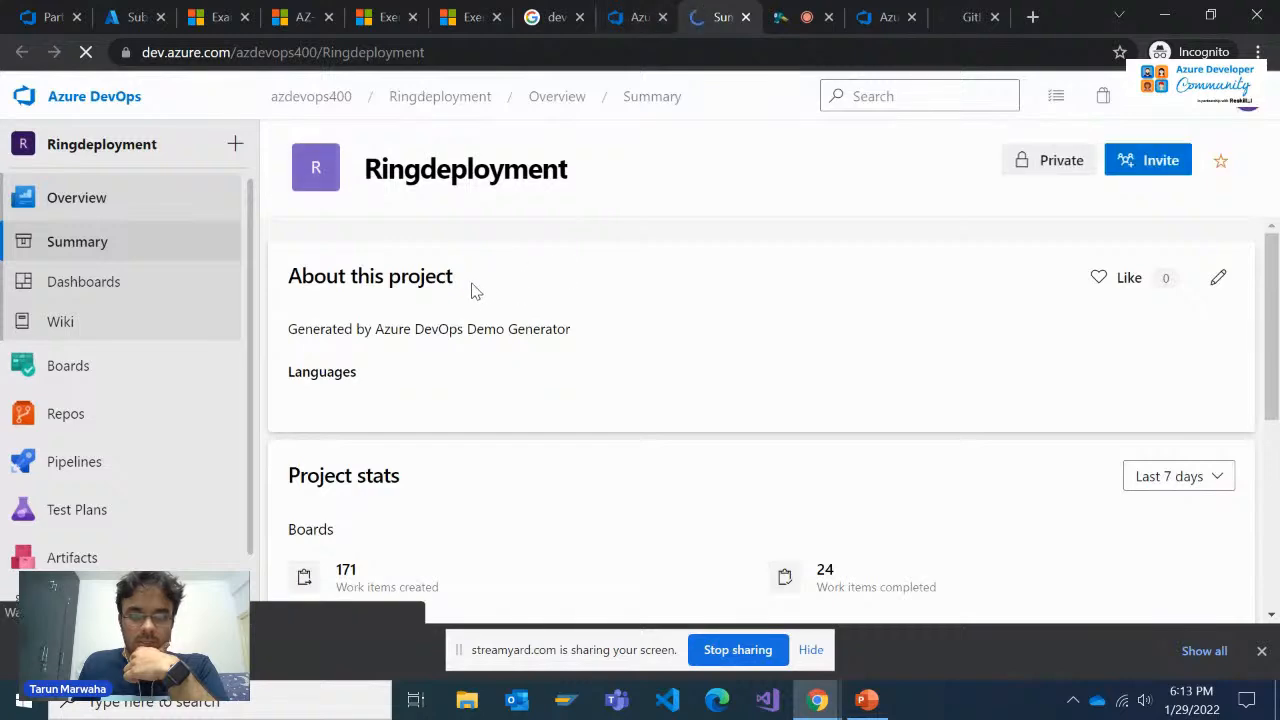
pyautogui.click(746, 18)
pyautogui.scroll(3, 743, 163)
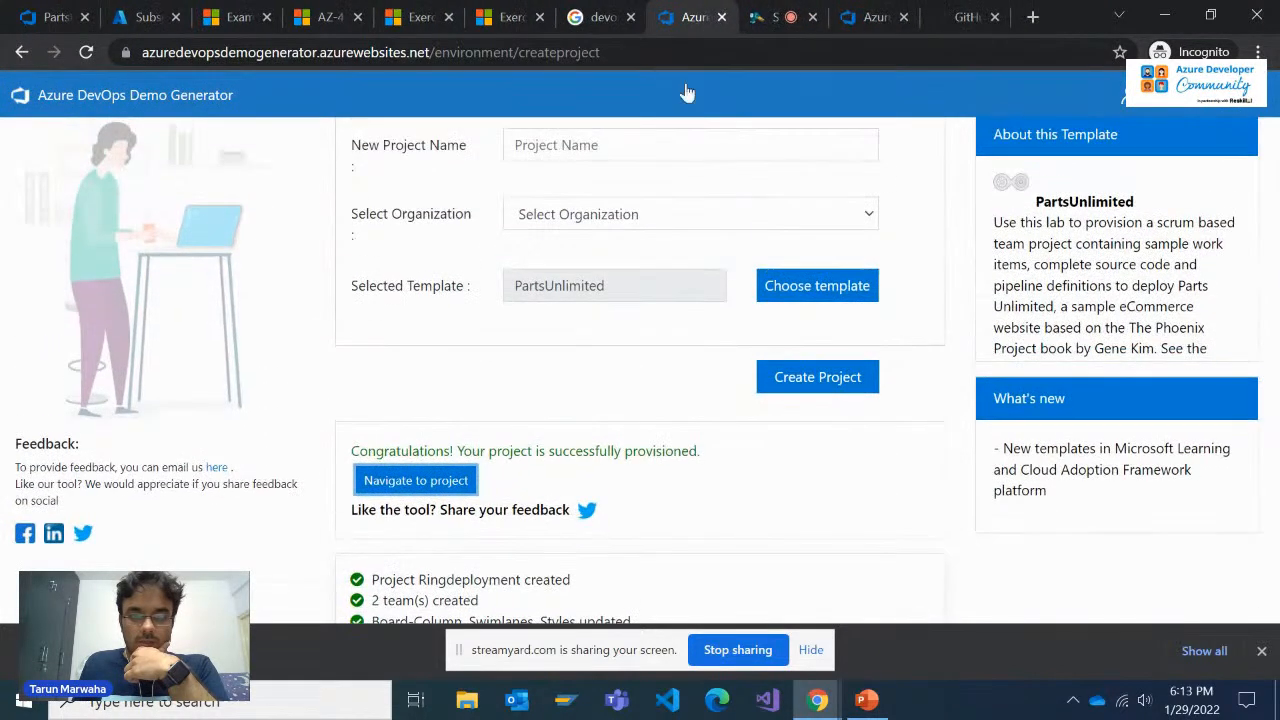
pyautogui.scroll(-1, 631, 227)
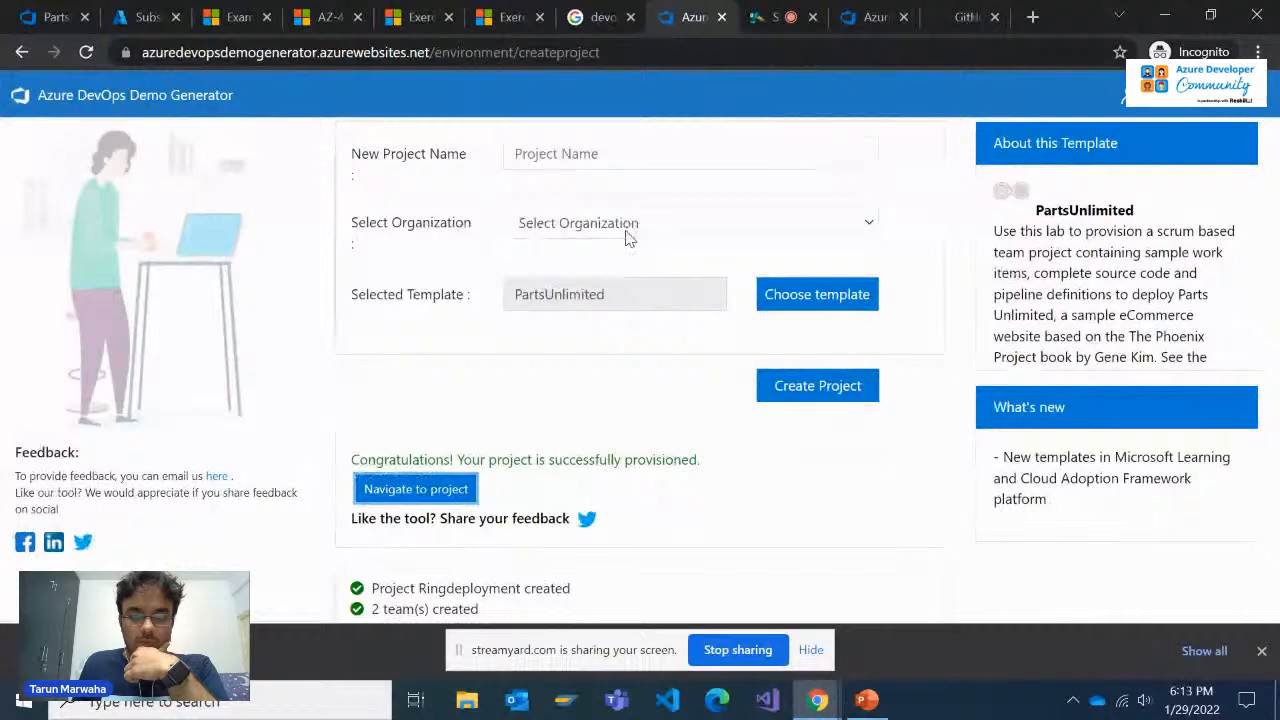
pyautogui.click(722, 17)
pyautogui.click(605, 15)
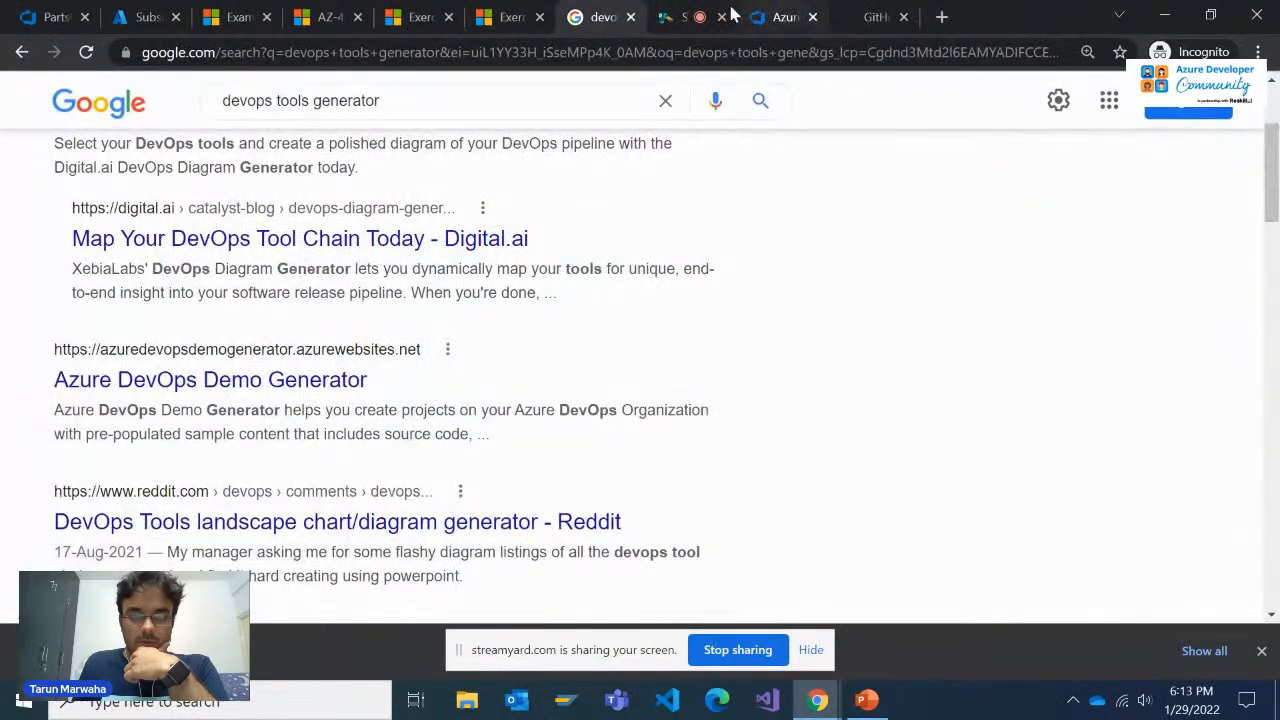
# Open the existing ReleaseStrategy project in the azdevops400 organization and view its pipelines
pyautogui.click(44, 12)
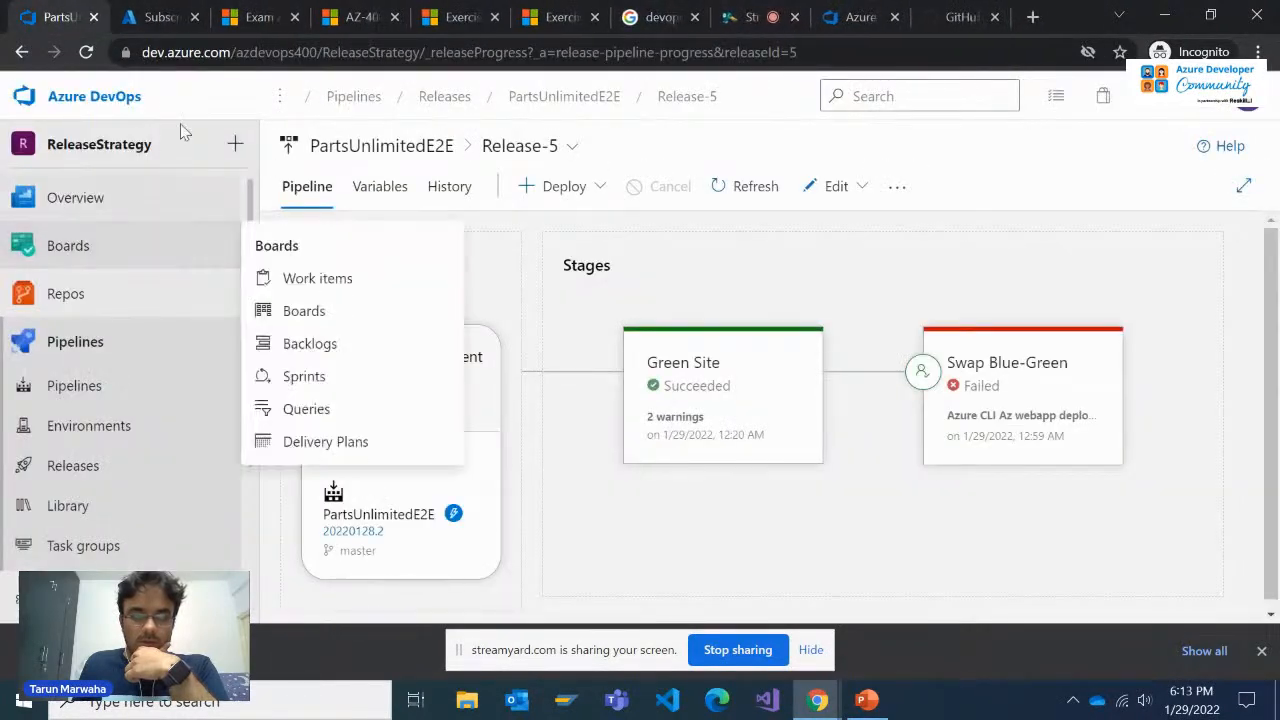
pyautogui.moveTo(129, 189)
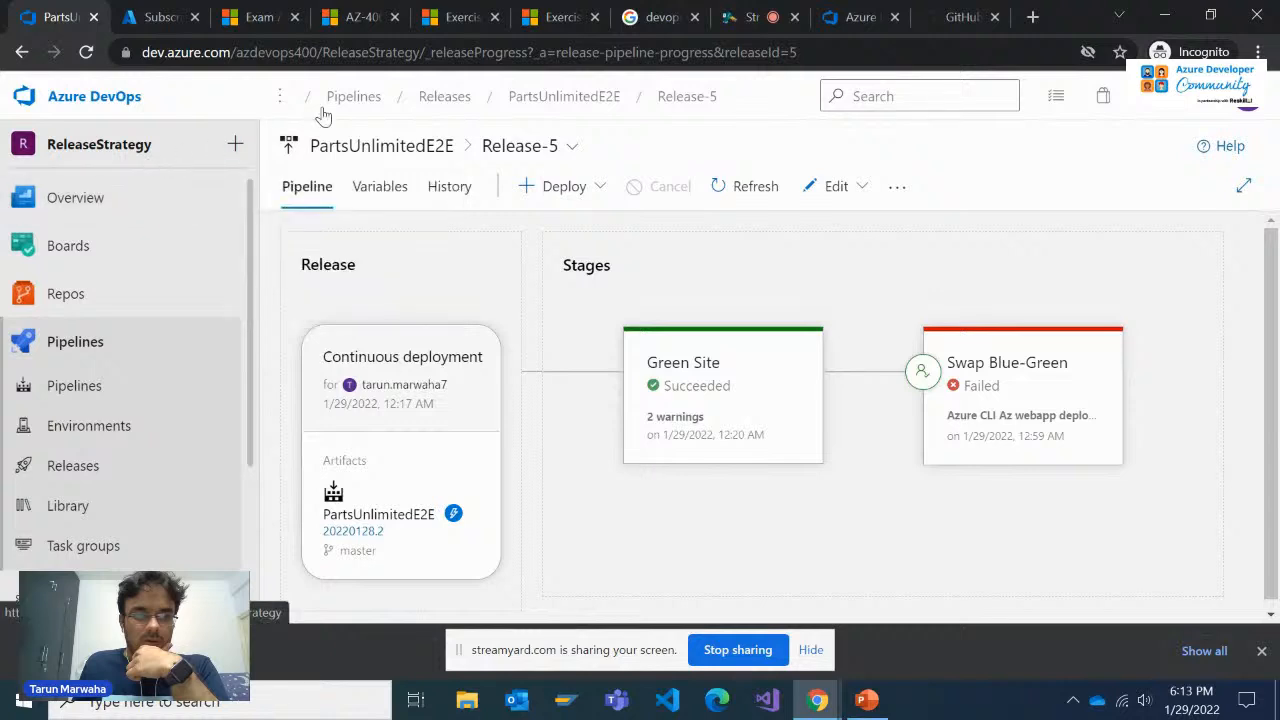
pyautogui.click(95, 96)
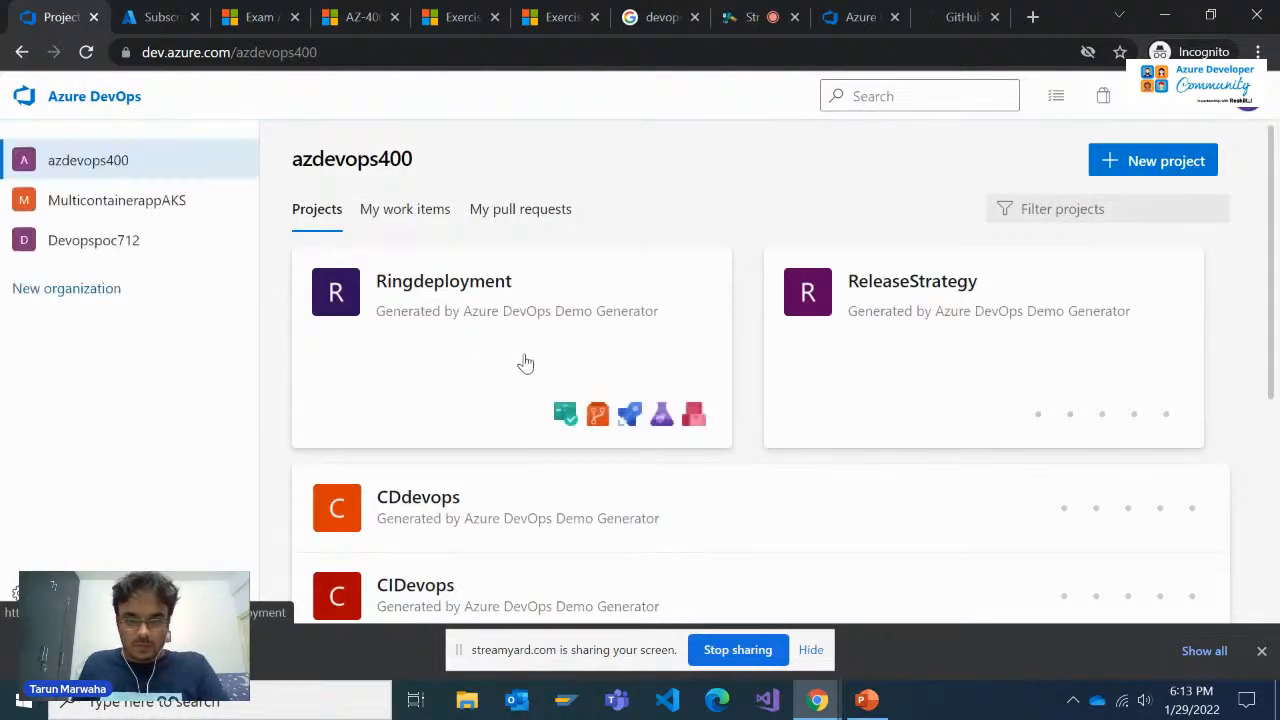
pyautogui.click(916, 292)
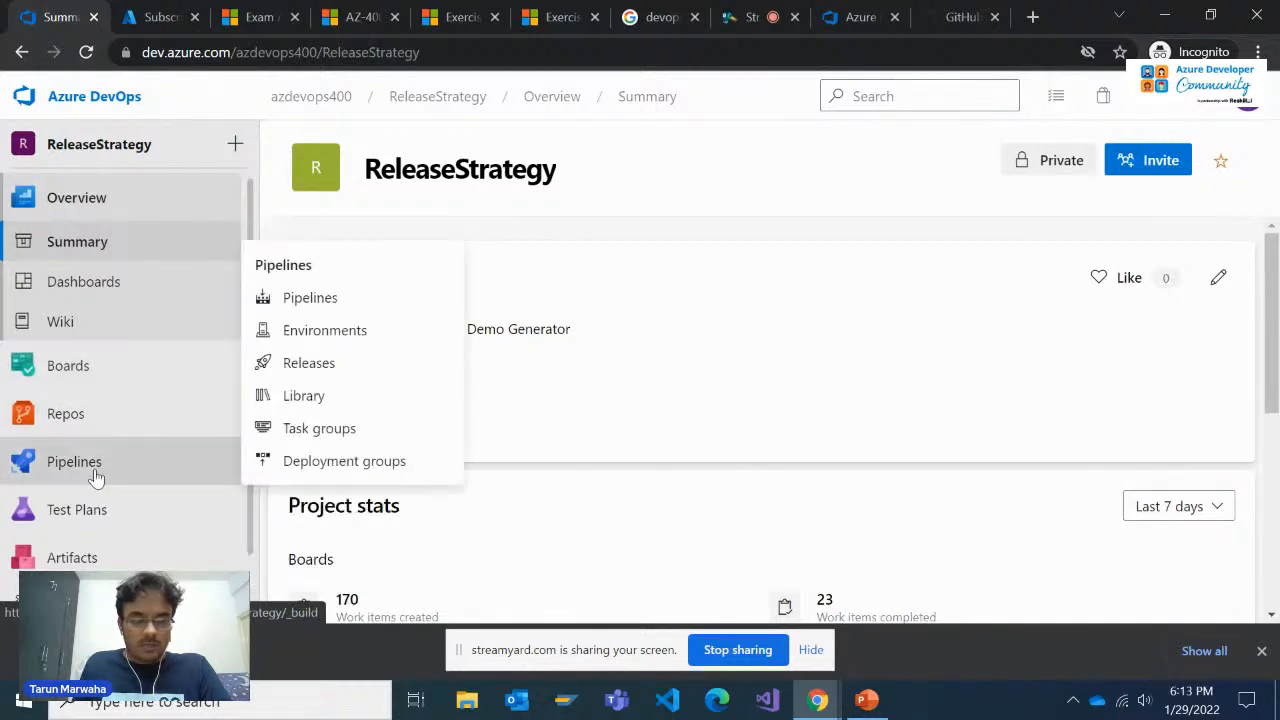
pyautogui.click(94, 466)
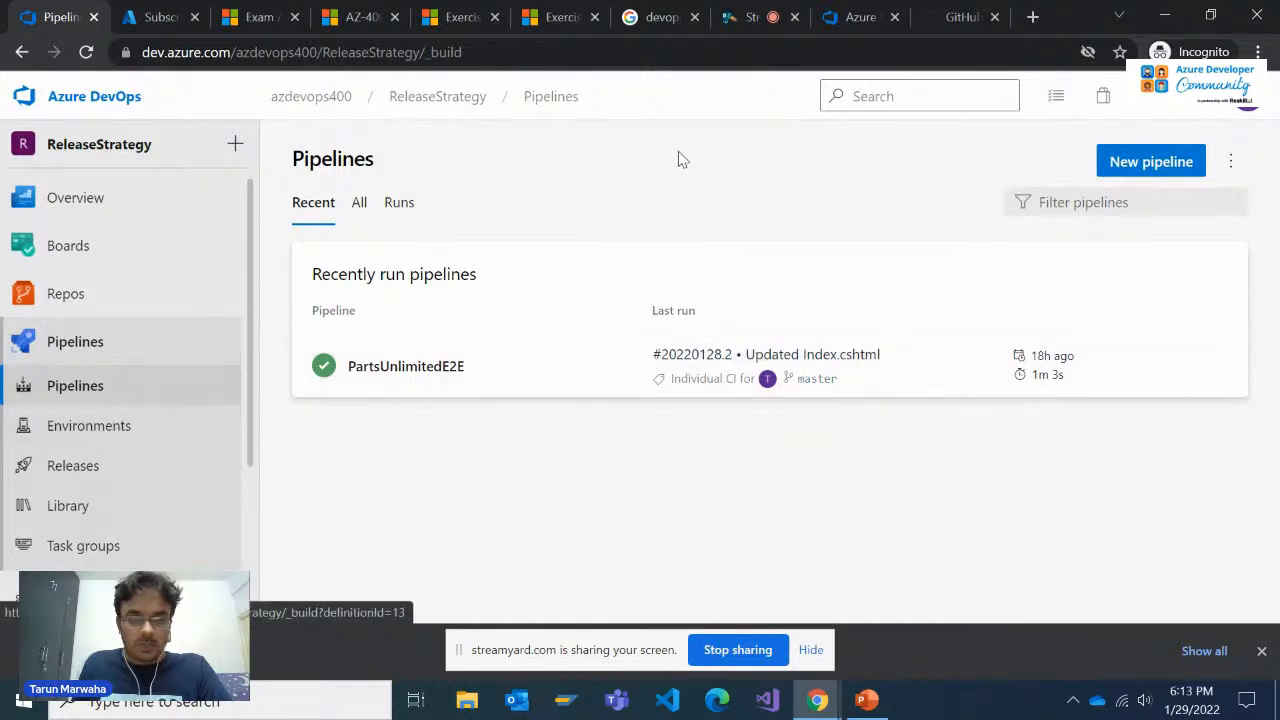
# Return to the Demo Generator and create a project named ReleaseCycle in azdevops400 from the PartsUnlimited template
pyautogui.click(860, 17)
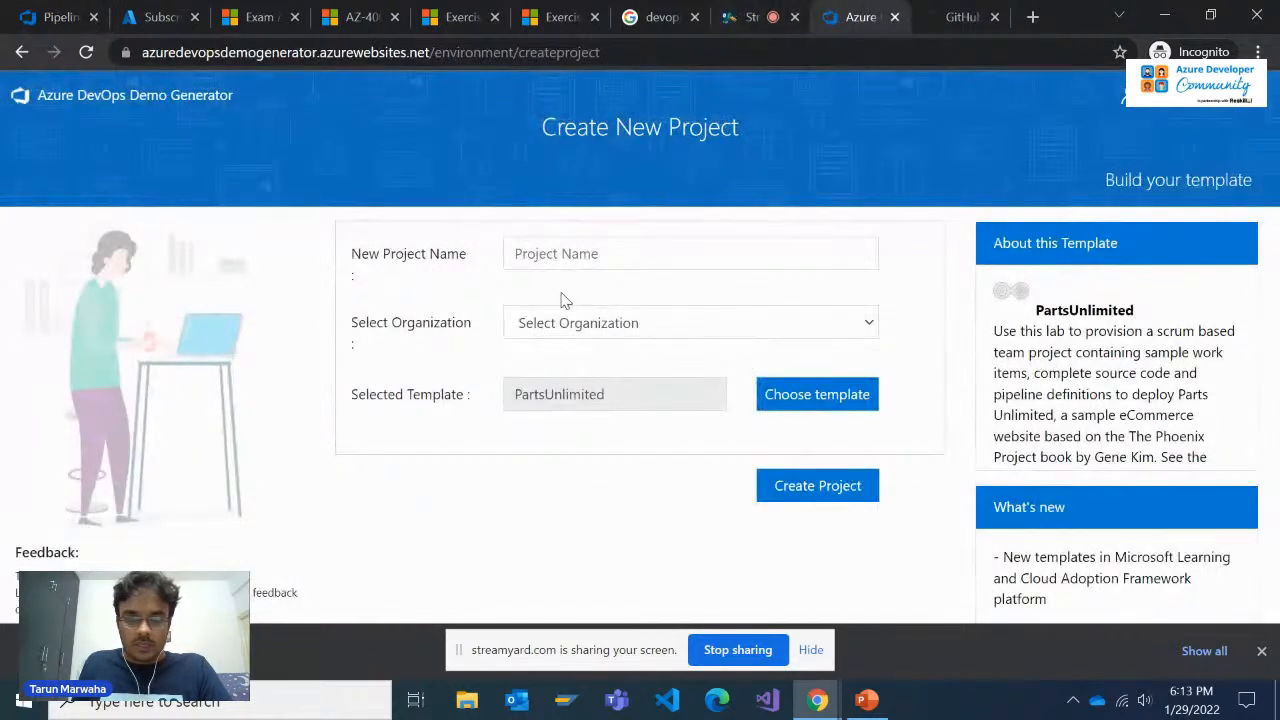
pyautogui.click(576, 254)
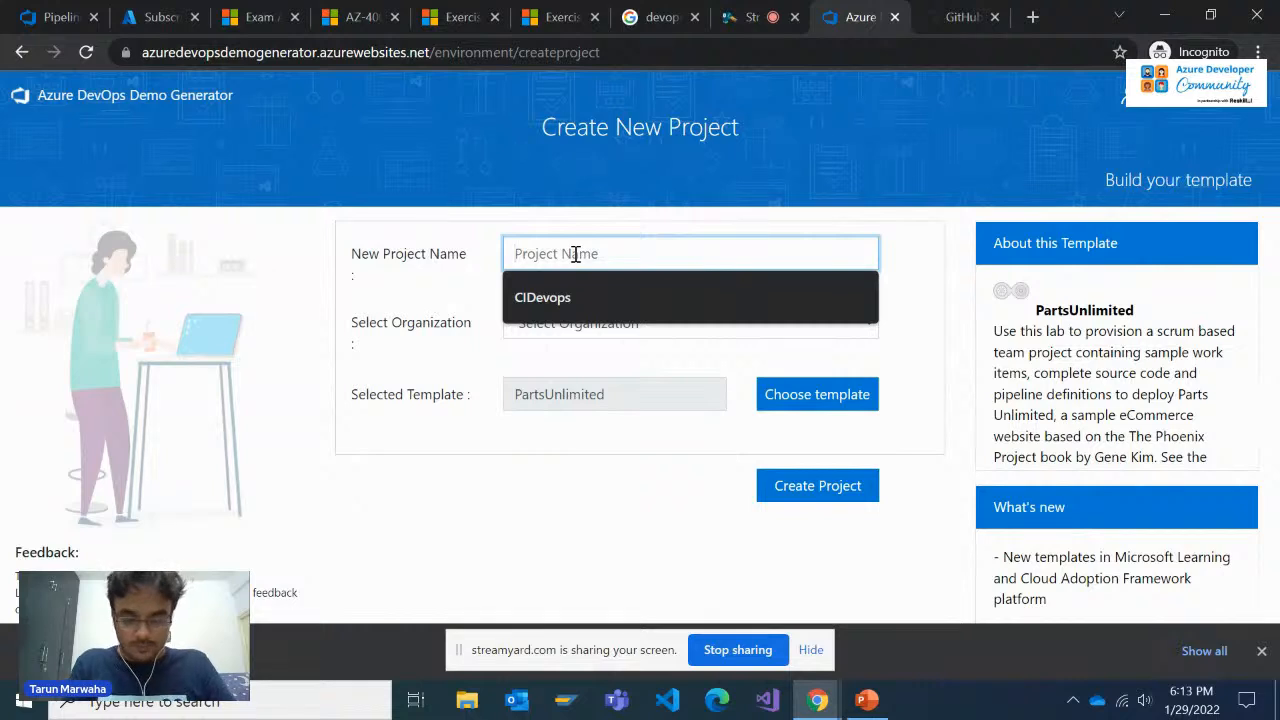
pyautogui.write('RI')
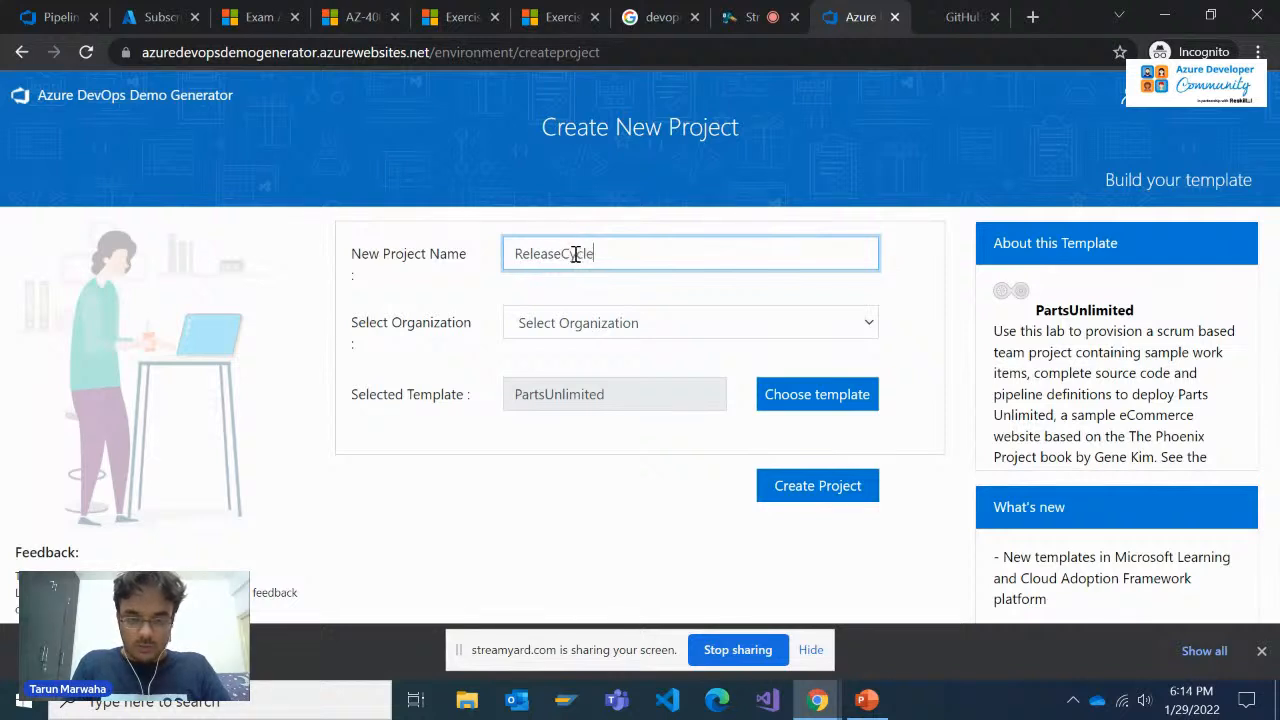
pyautogui.click(620, 318)
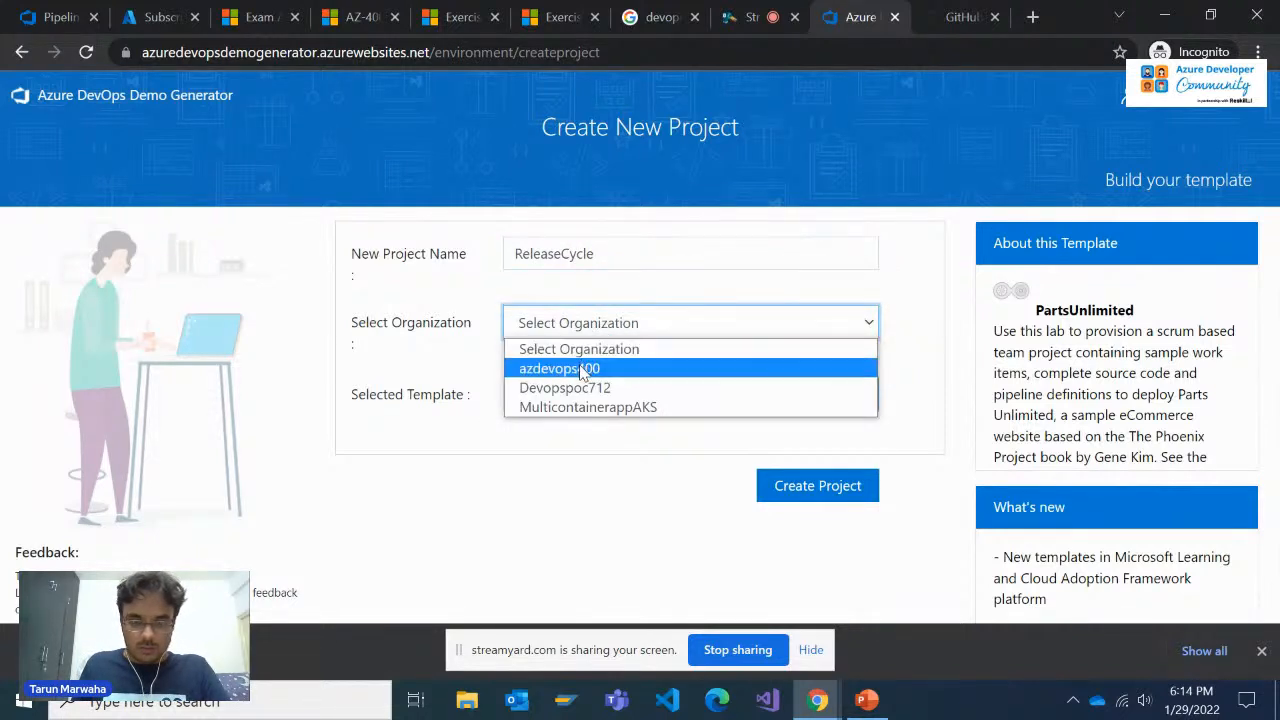
pyautogui.click(586, 366)
pyautogui.click(820, 486)
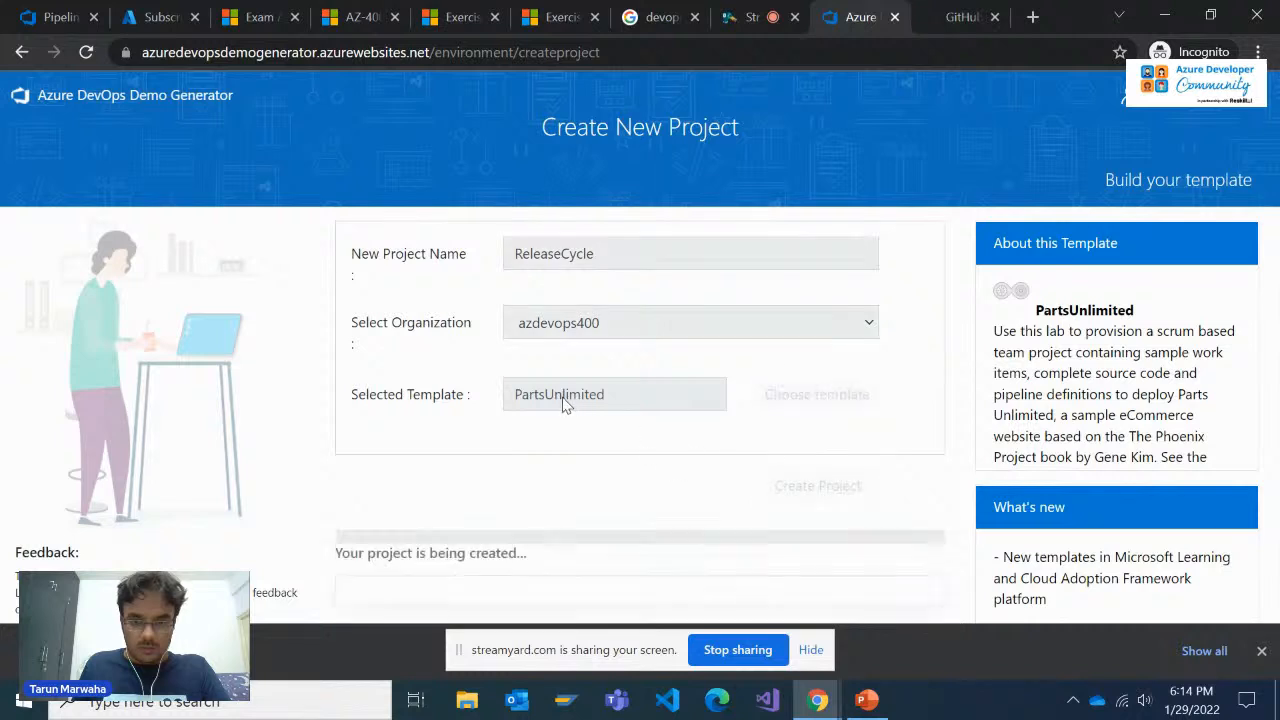
pyautogui.scroll(-1, 555, 410)
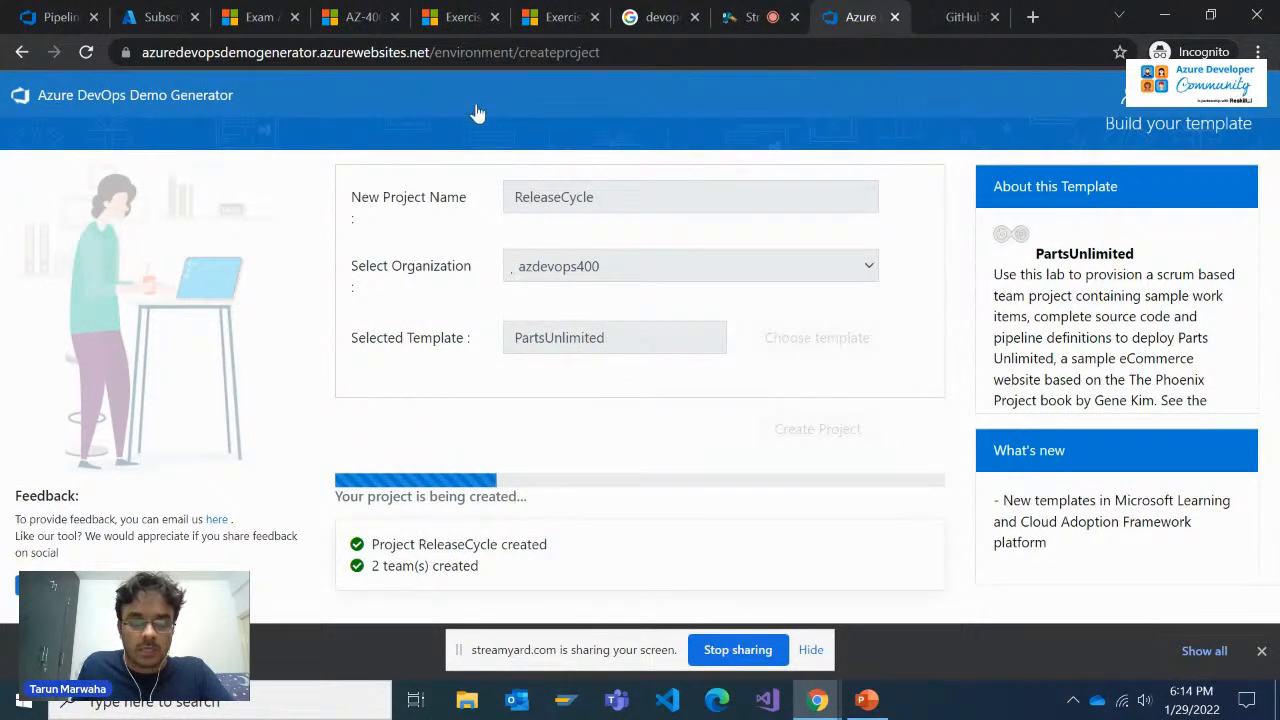
# Copy the address of the Exam AZ-400 page on Microsoft Learn and send it in the StreamYard private chat
pyautogui.click(362, 17)
pyautogui.scroll(4, 380, 286)
pyautogui.click(285, 14)
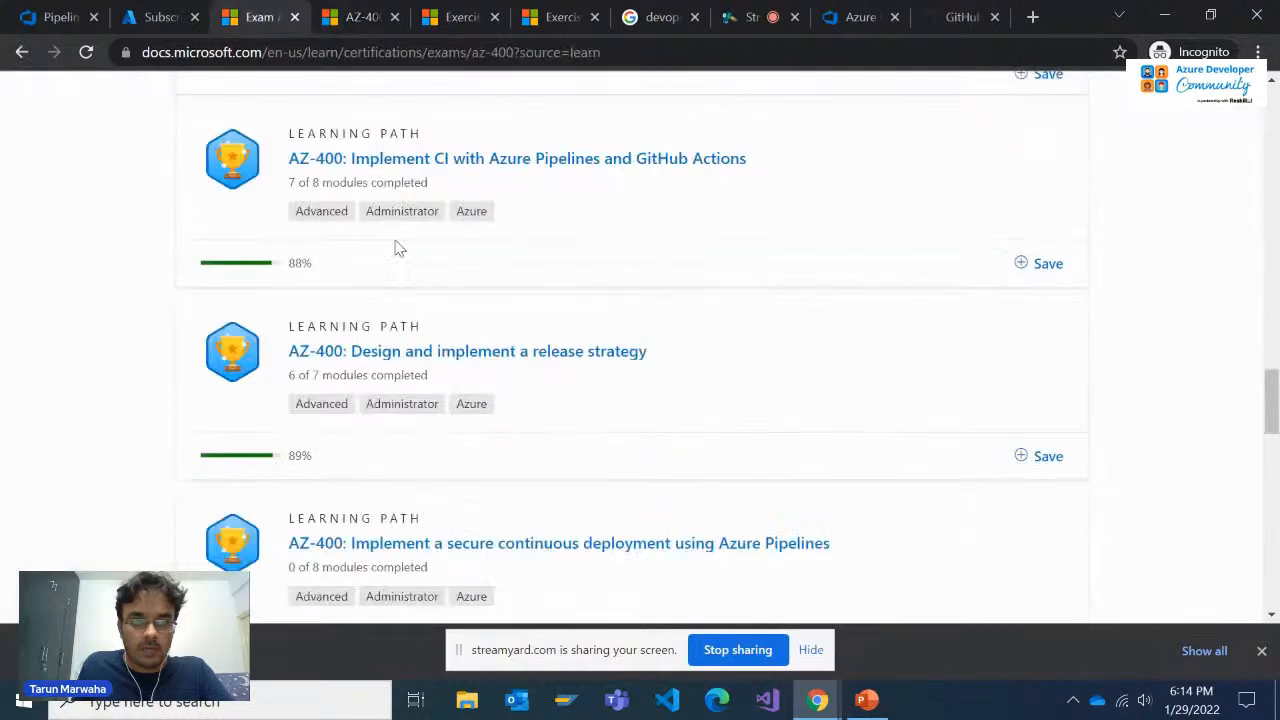
pyautogui.scroll(15, 395, 250)
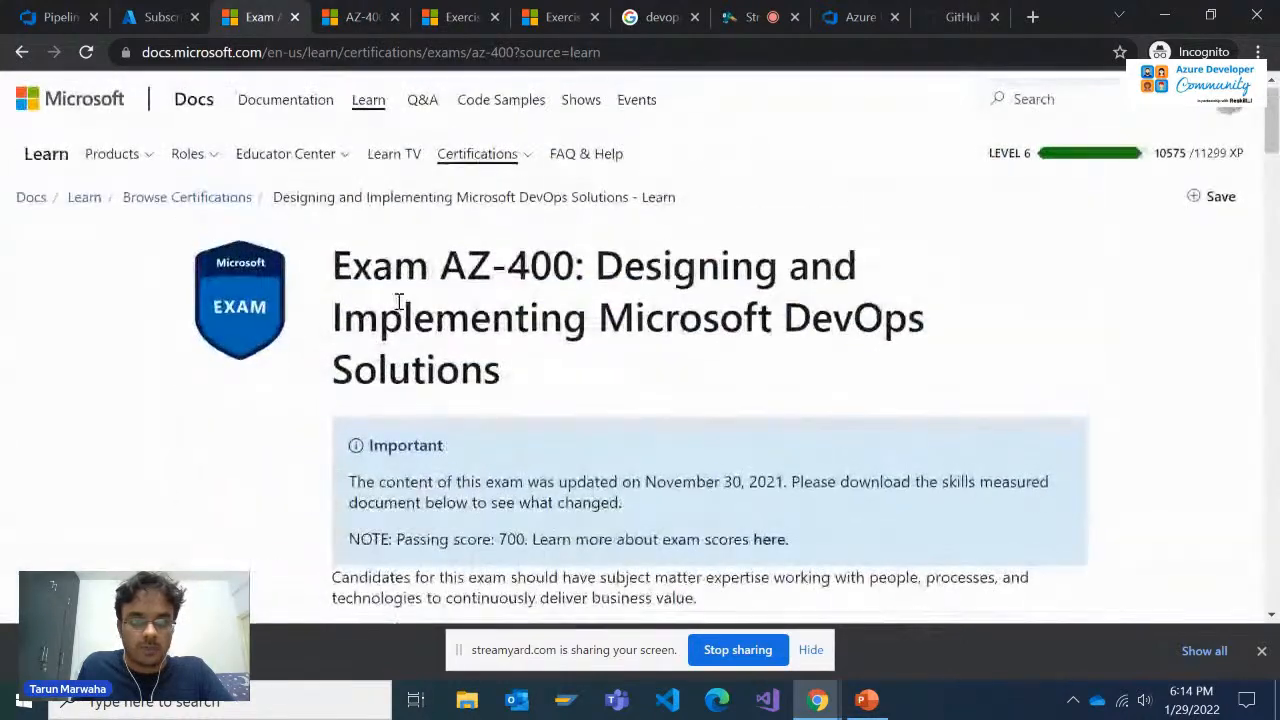
pyautogui.click(506, 52)
pyautogui.hotkey('ctrl', 'c')
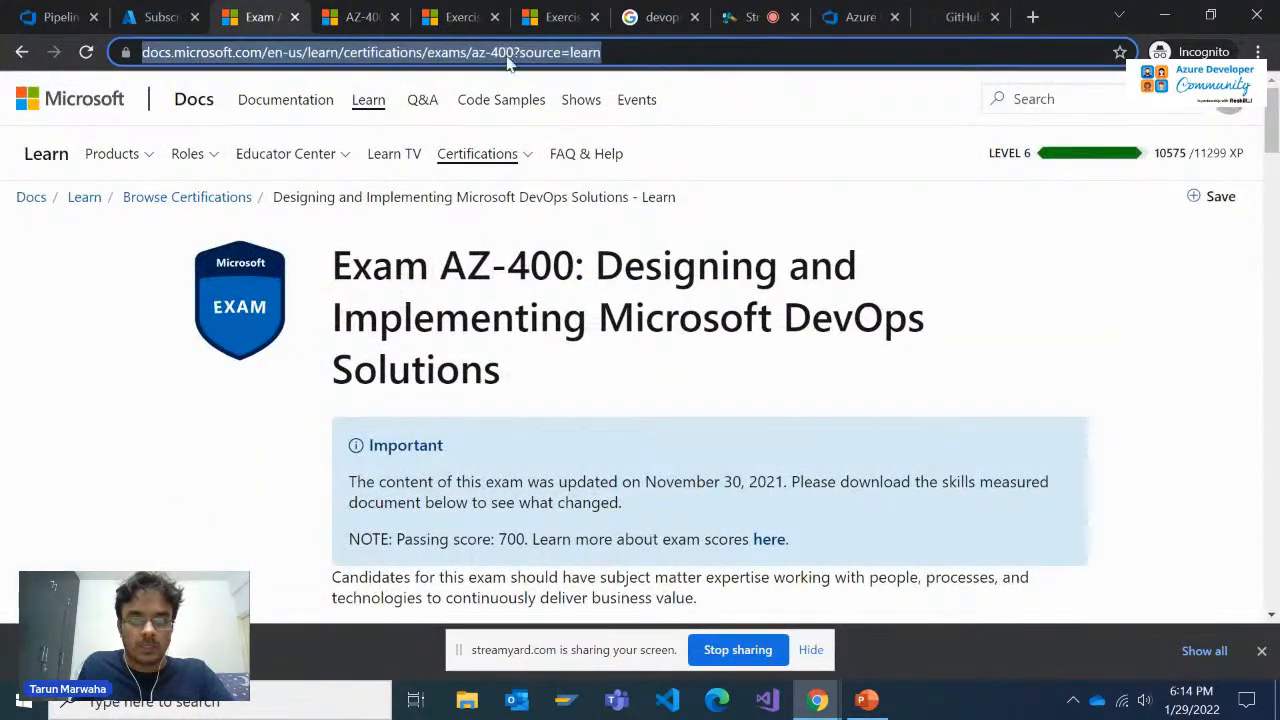
pyautogui.click(768, 8)
pyautogui.click(978, 535)
pyautogui.hotkey('ctrl', 'v')
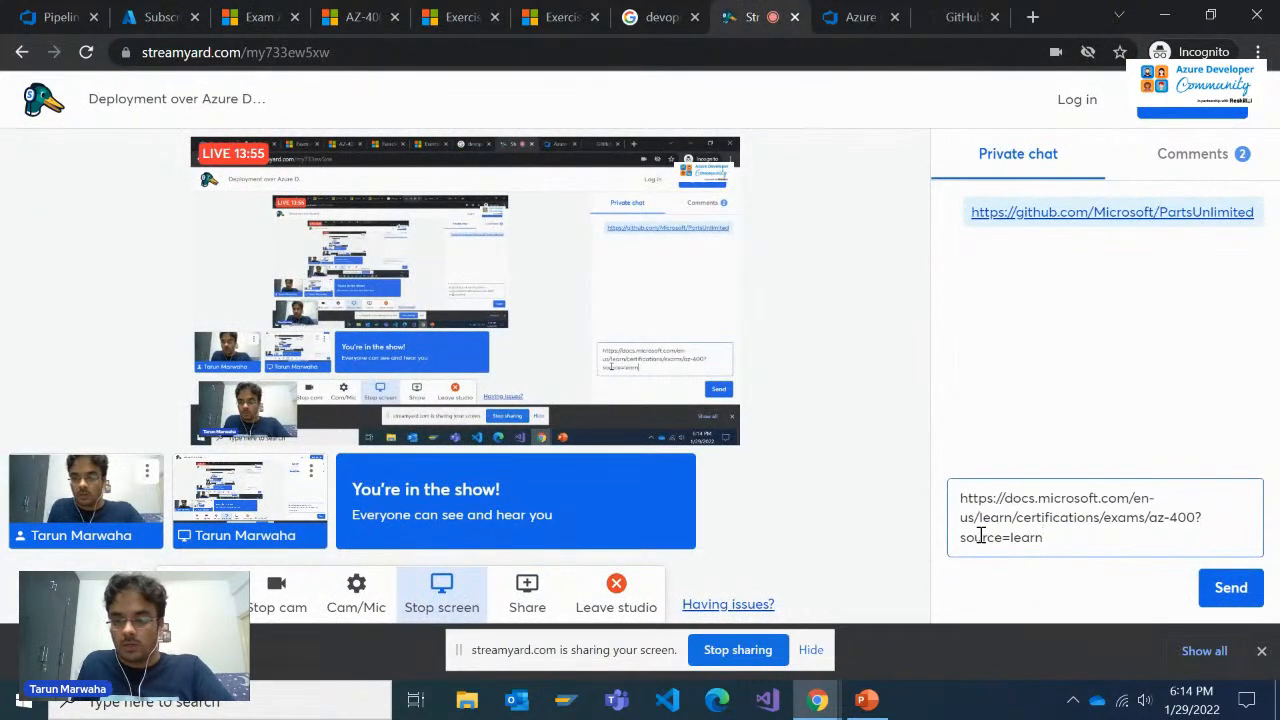
pyautogui.press('Return')
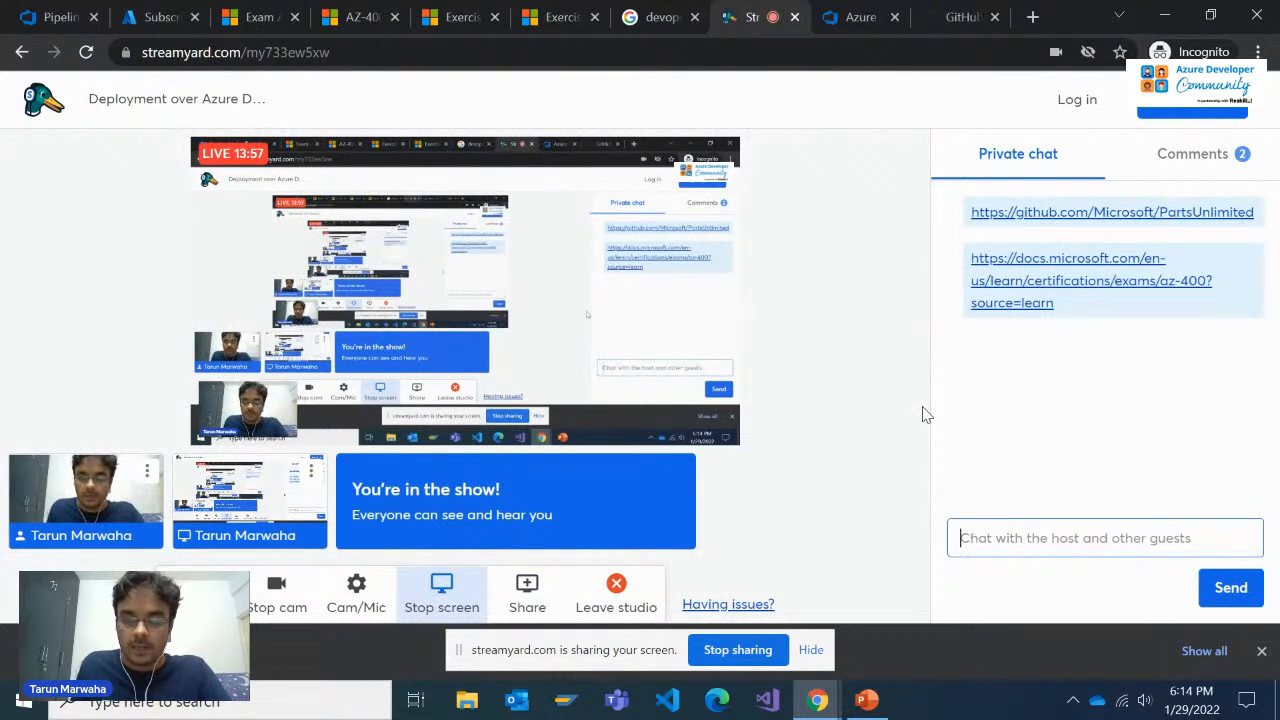
# Open the AZ-400: Design and implement a release strategy learning path and review its introduction and first modules
pyautogui.click(459, 8)
pyautogui.click(407, 7)
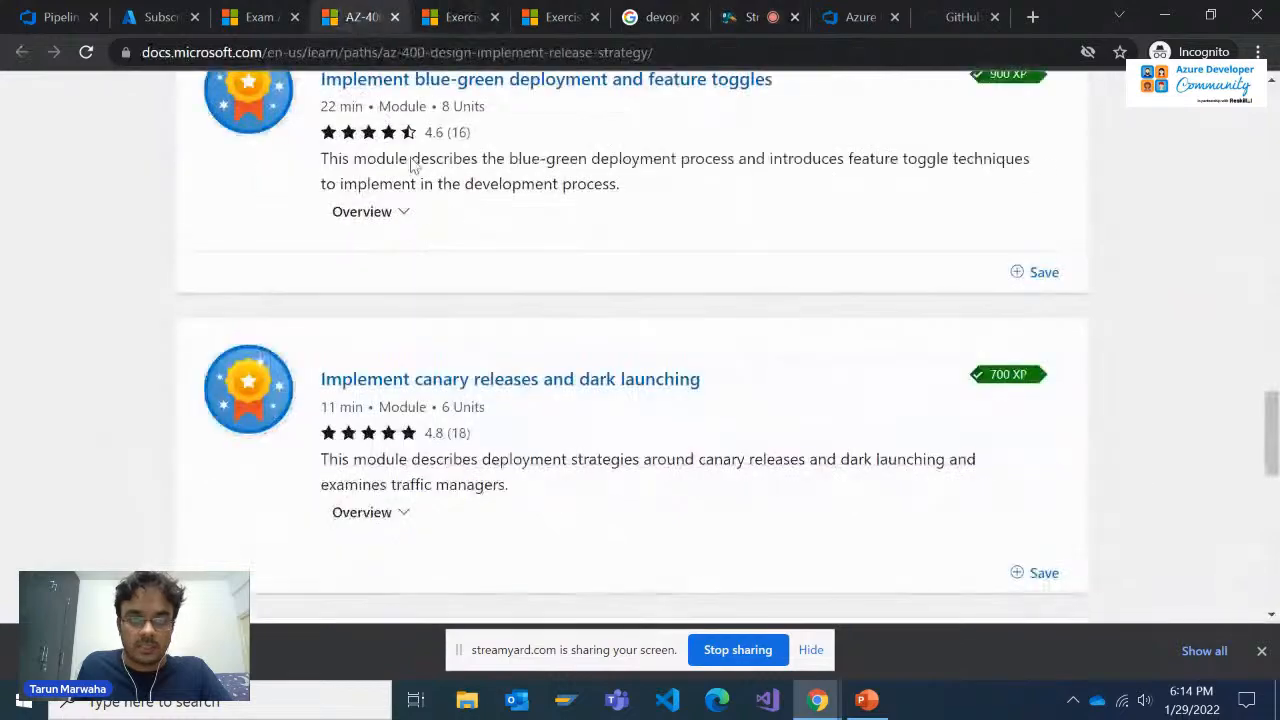
pyautogui.scroll(4, 511, 362)
pyautogui.scroll(10, 511, 370)
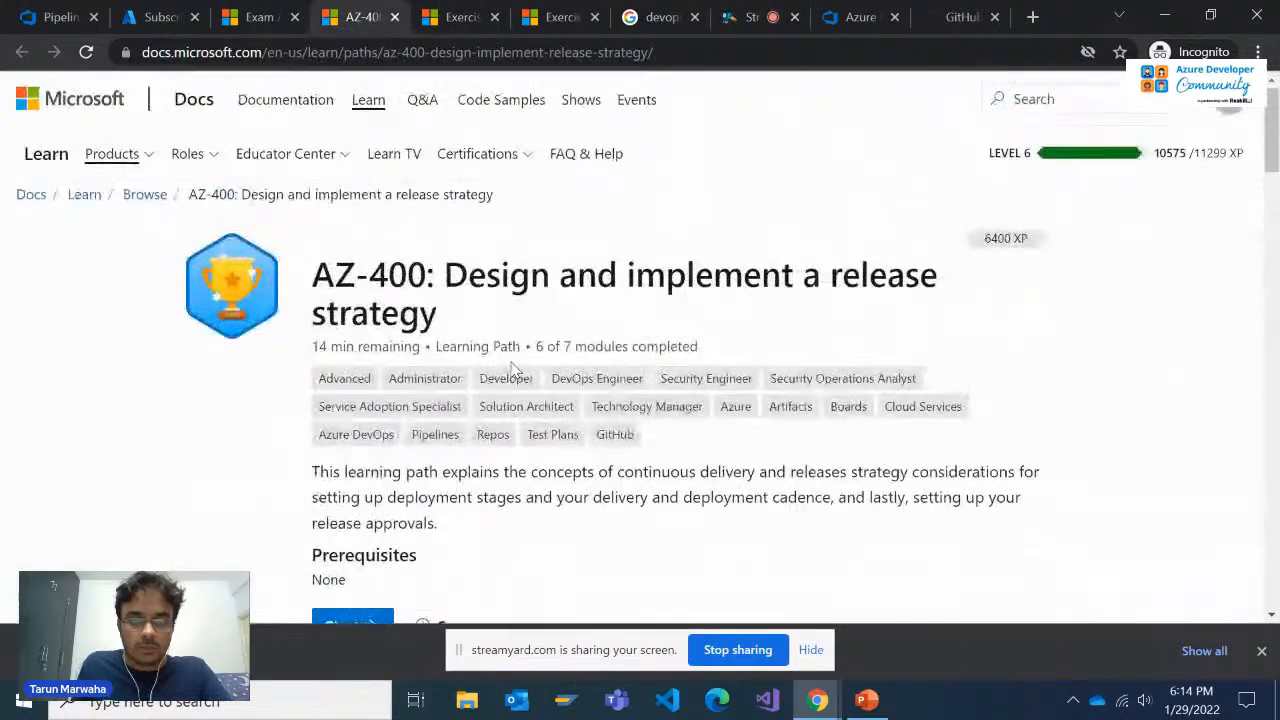
pyautogui.scroll(-5, 511, 370)
pyautogui.scroll(-2, 511, 370)
pyautogui.scroll(5, 511, 367)
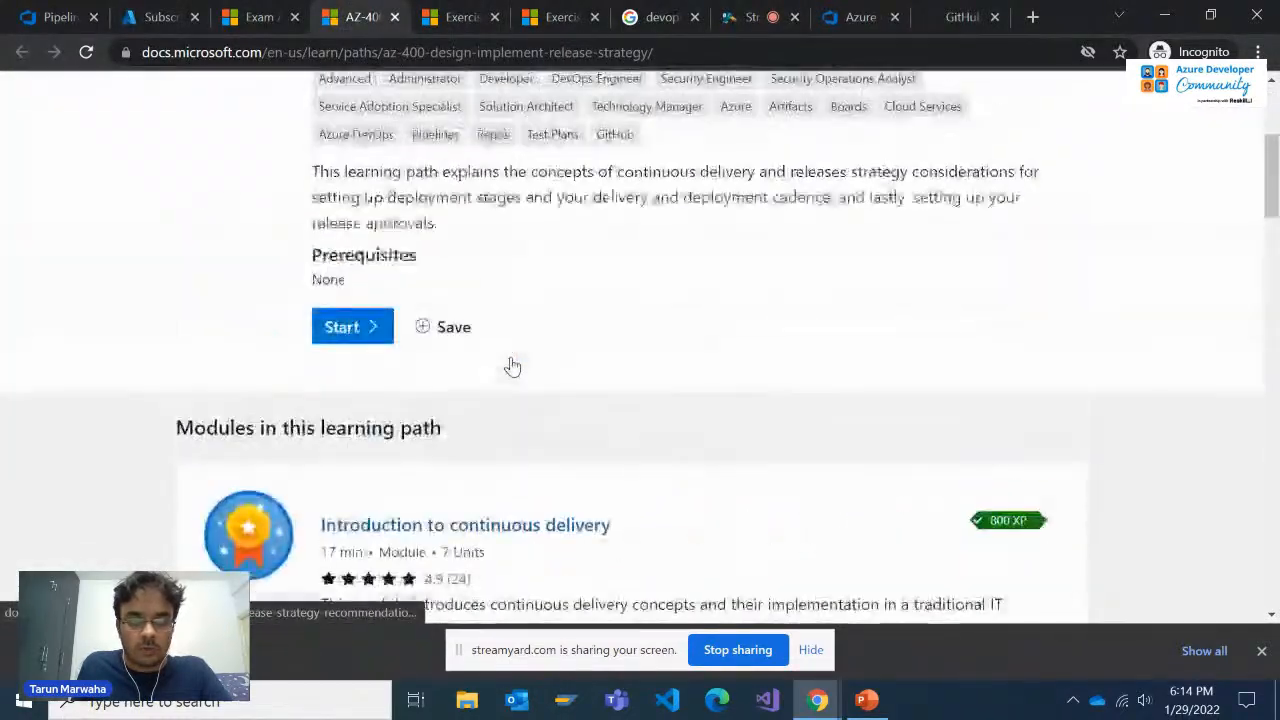
pyautogui.scroll(2, 511, 366)
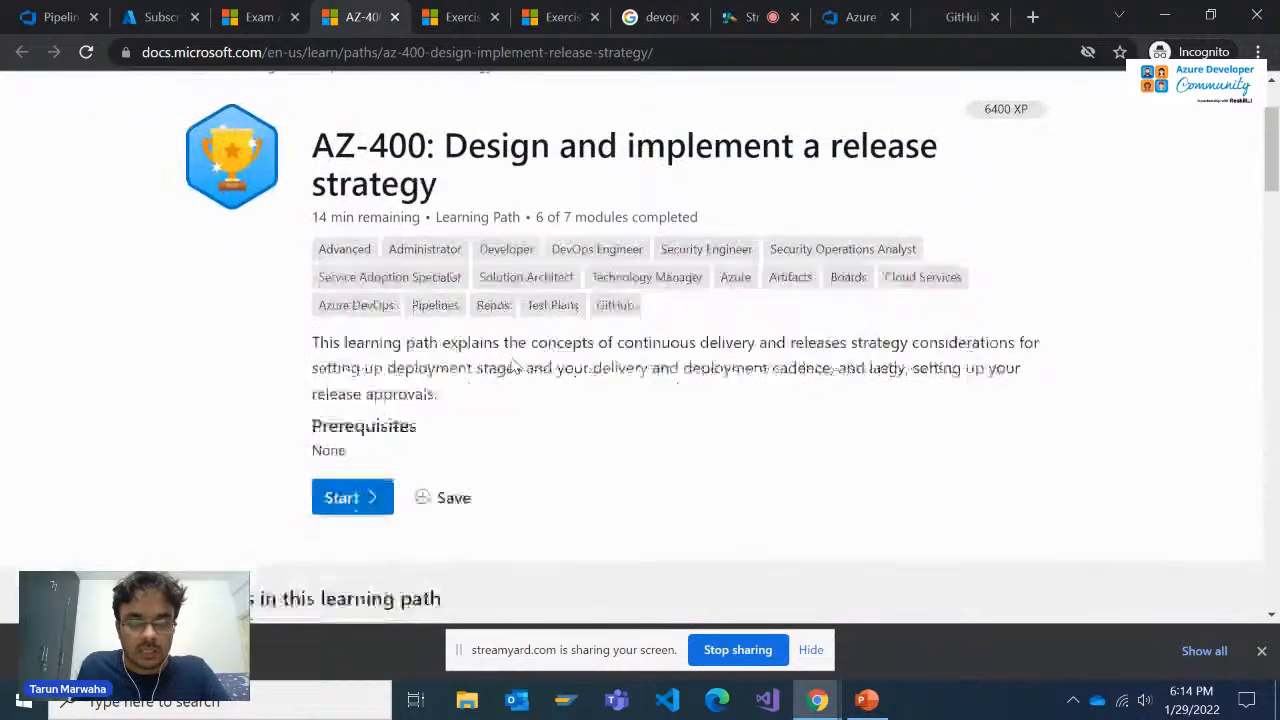
pyautogui.scroll(-4, 511, 366)
pyautogui.scroll(-3, 514, 366)
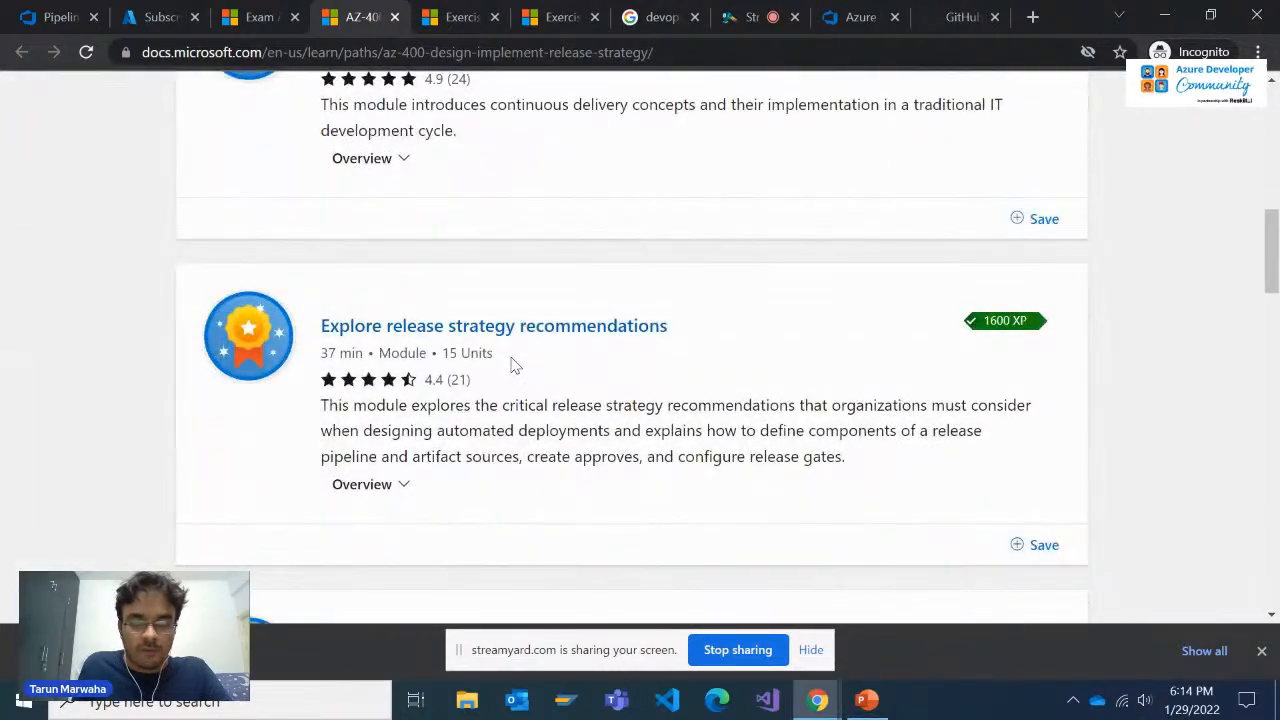
pyautogui.scroll(8, 514, 366)
pyautogui.scroll(-3, 518, 350)
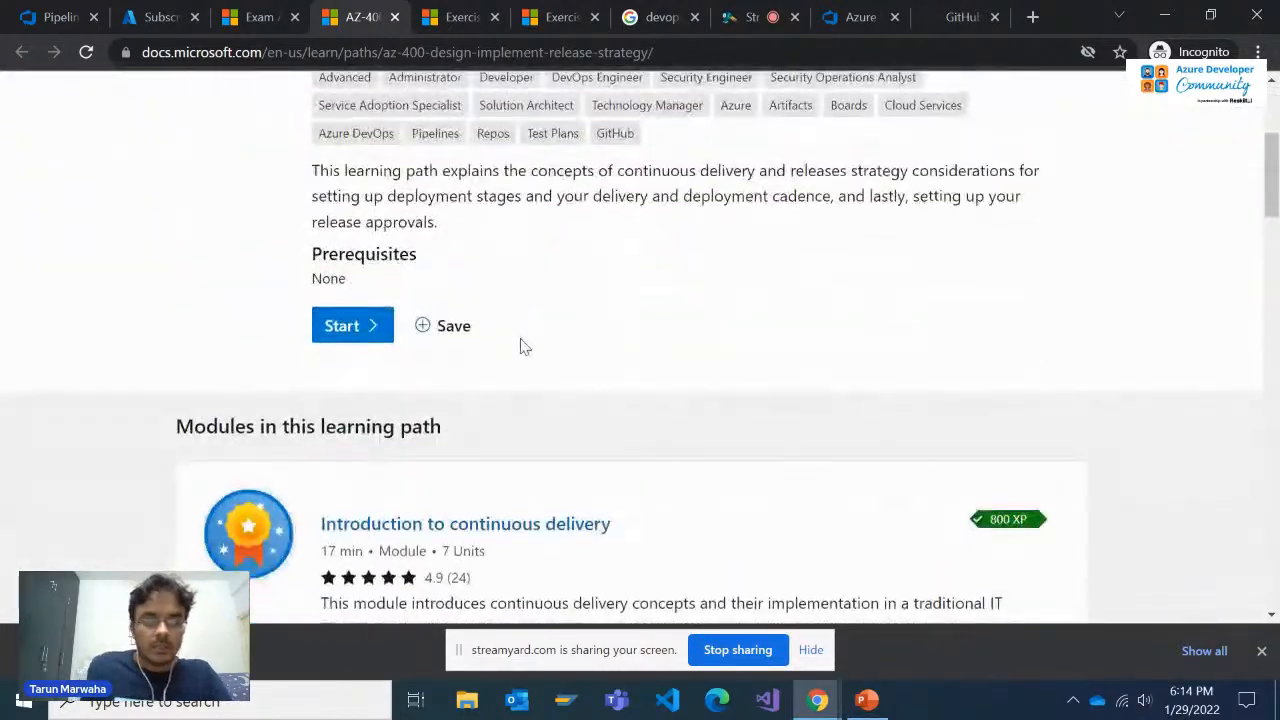
# Examine the learning path's modules on building a high-quality release pipeline and on deployment patterns
pyautogui.scroll(-10, 520, 346)
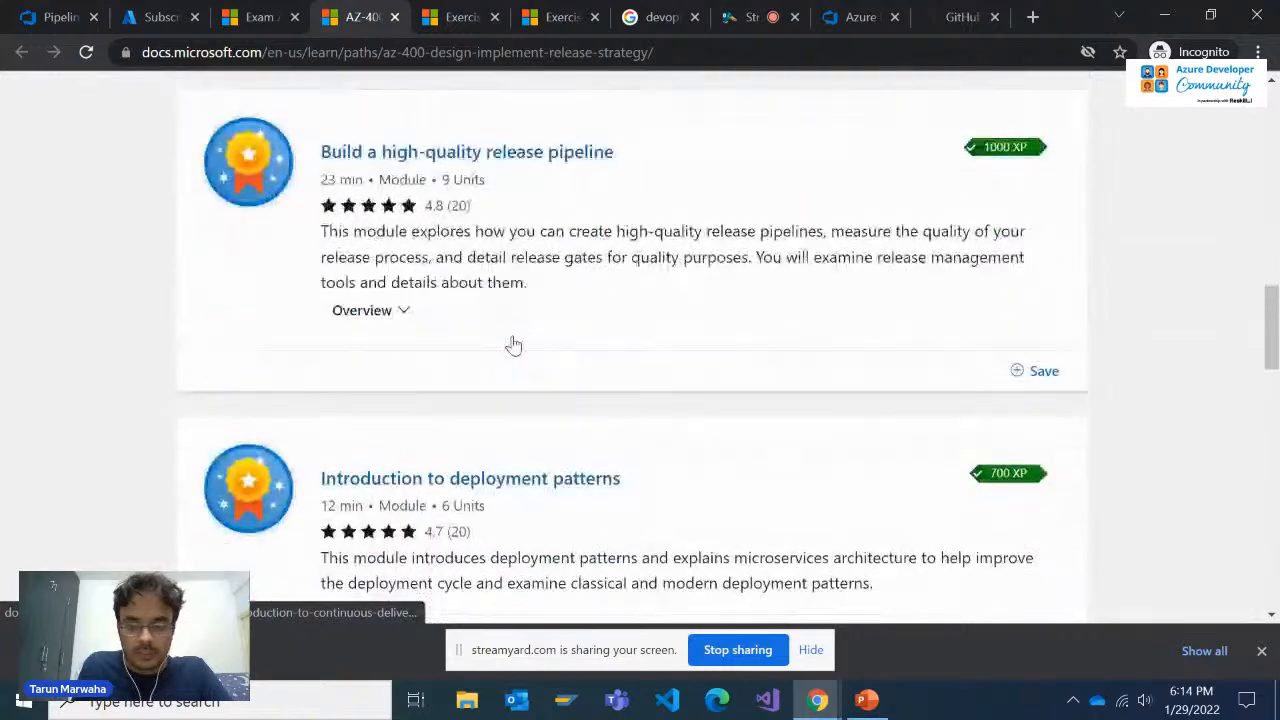
pyautogui.scroll(-6, 514, 345)
pyautogui.scroll(4, 514, 345)
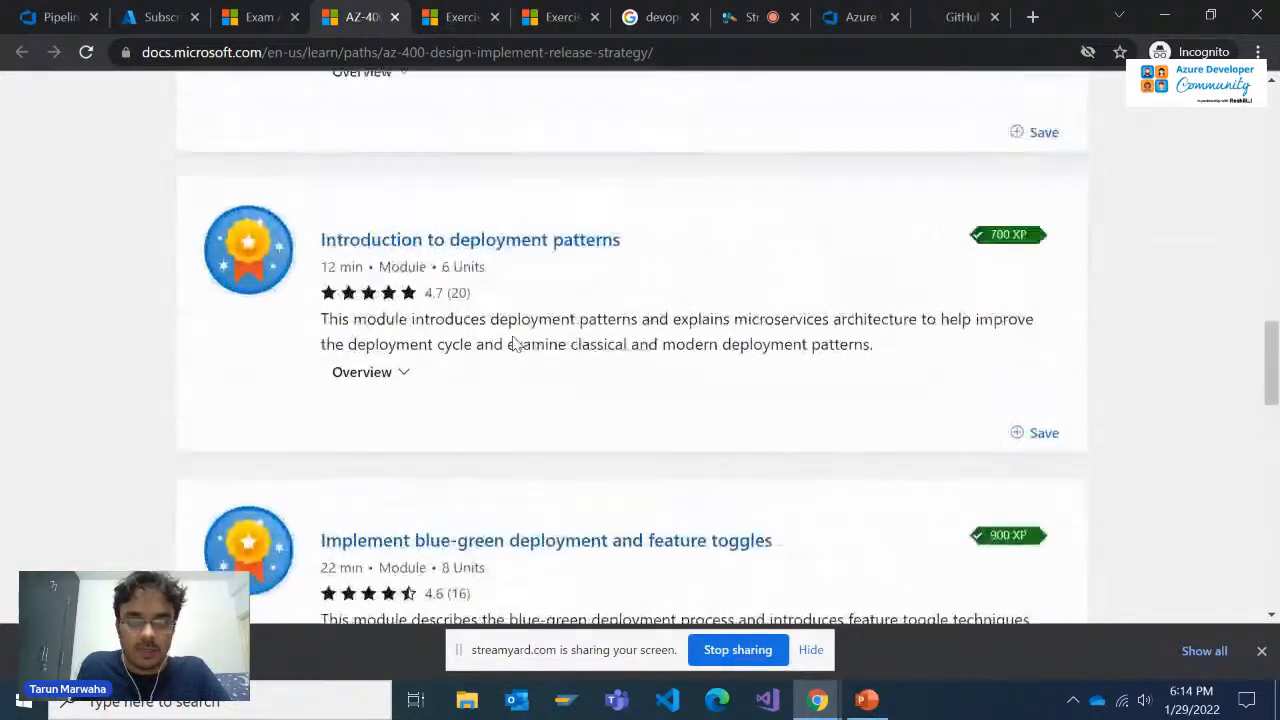
pyautogui.scroll(3, 514, 343)
pyautogui.scroll(-5, 514, 343)
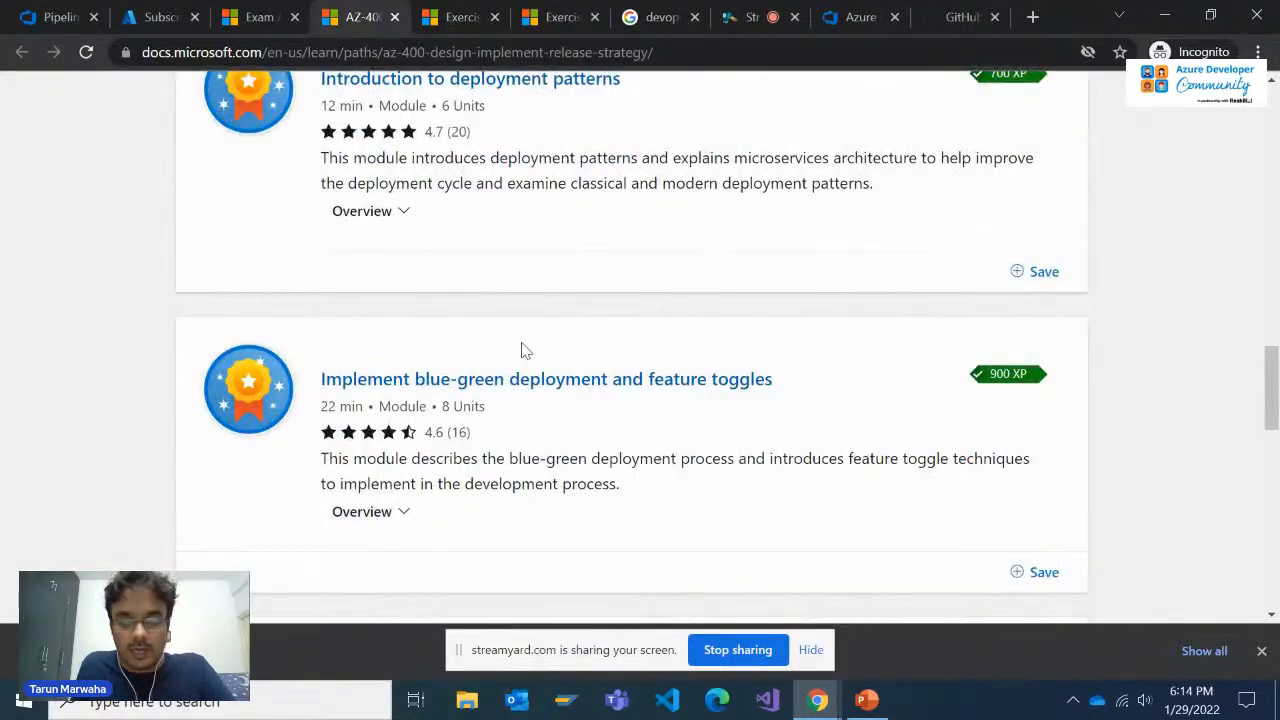
pyautogui.scroll(-1, 525, 350)
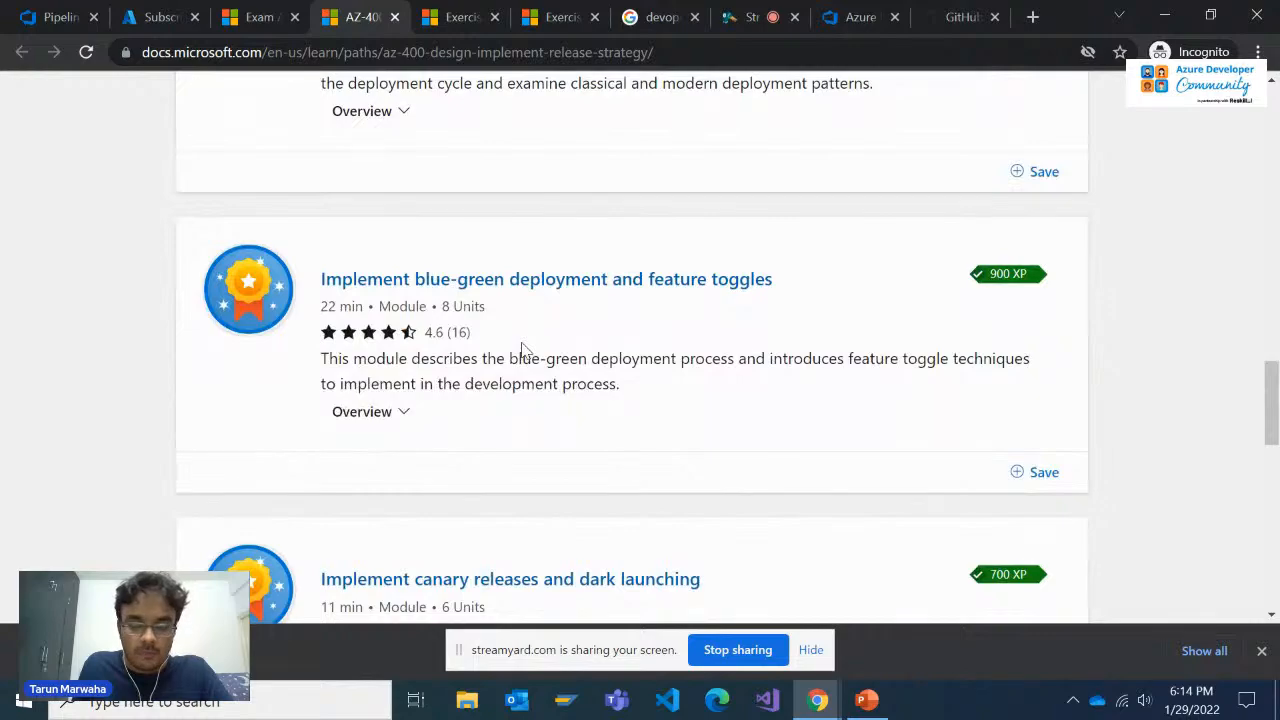
pyautogui.scroll(-1, 521, 350)
pyautogui.scroll(5, 521, 350)
pyautogui.scroll(-2, 521, 350)
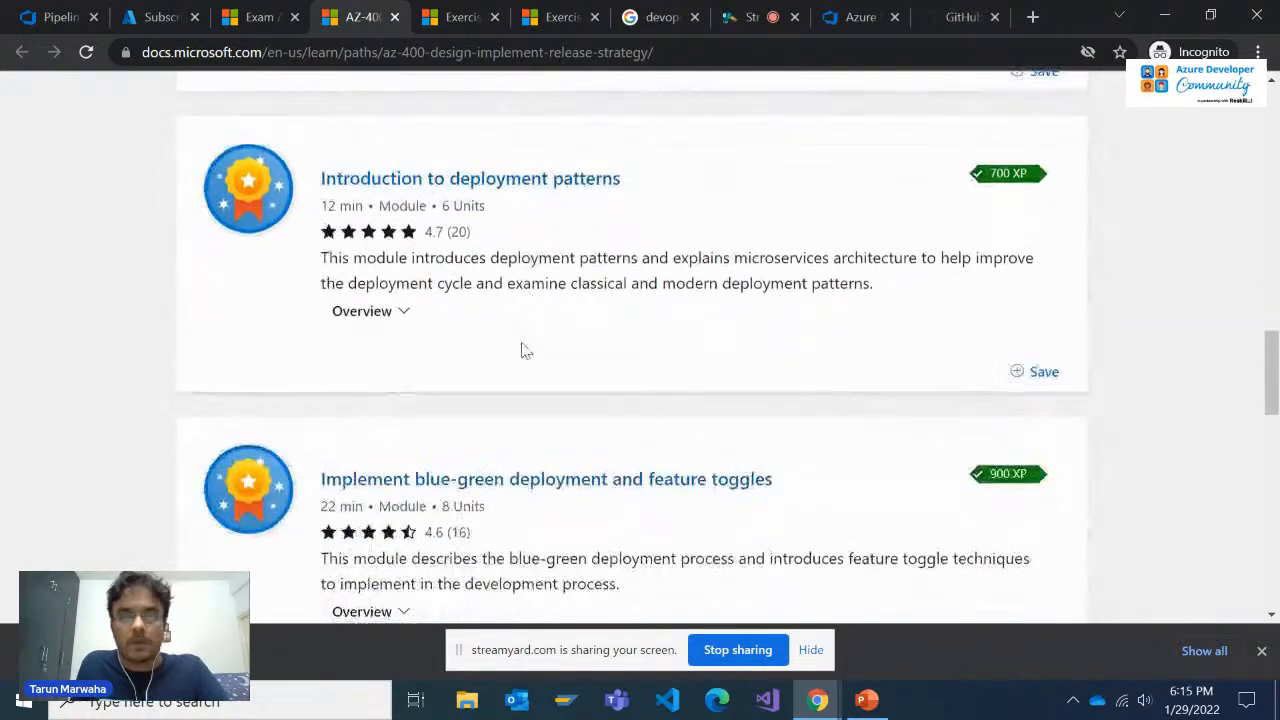
pyautogui.scroll(3, 524, 350)
pyautogui.scroll(-2, 521, 341)
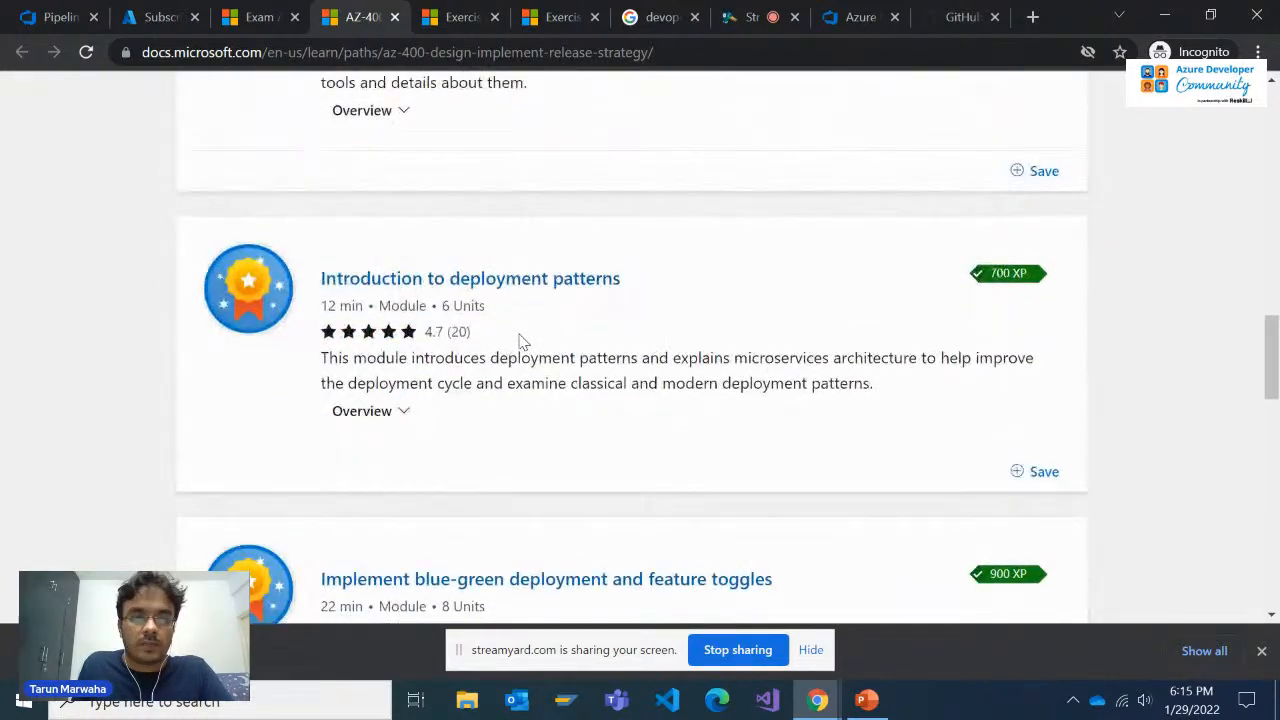
# Examine the modules on blue-green deployment and feature toggles, canary releases and dark launching, and A/B testing with progressive exposure deployment
pyautogui.scroll(-3, 512, 305)
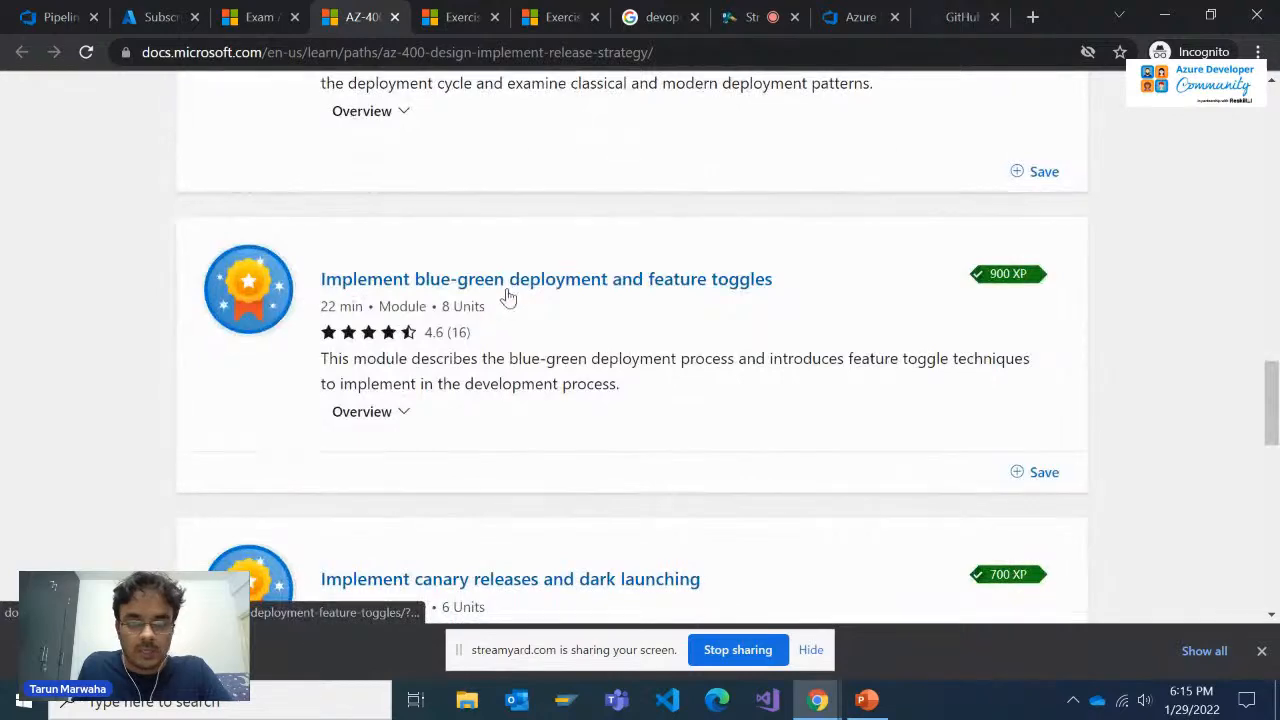
pyautogui.scroll(-1, 507, 296)
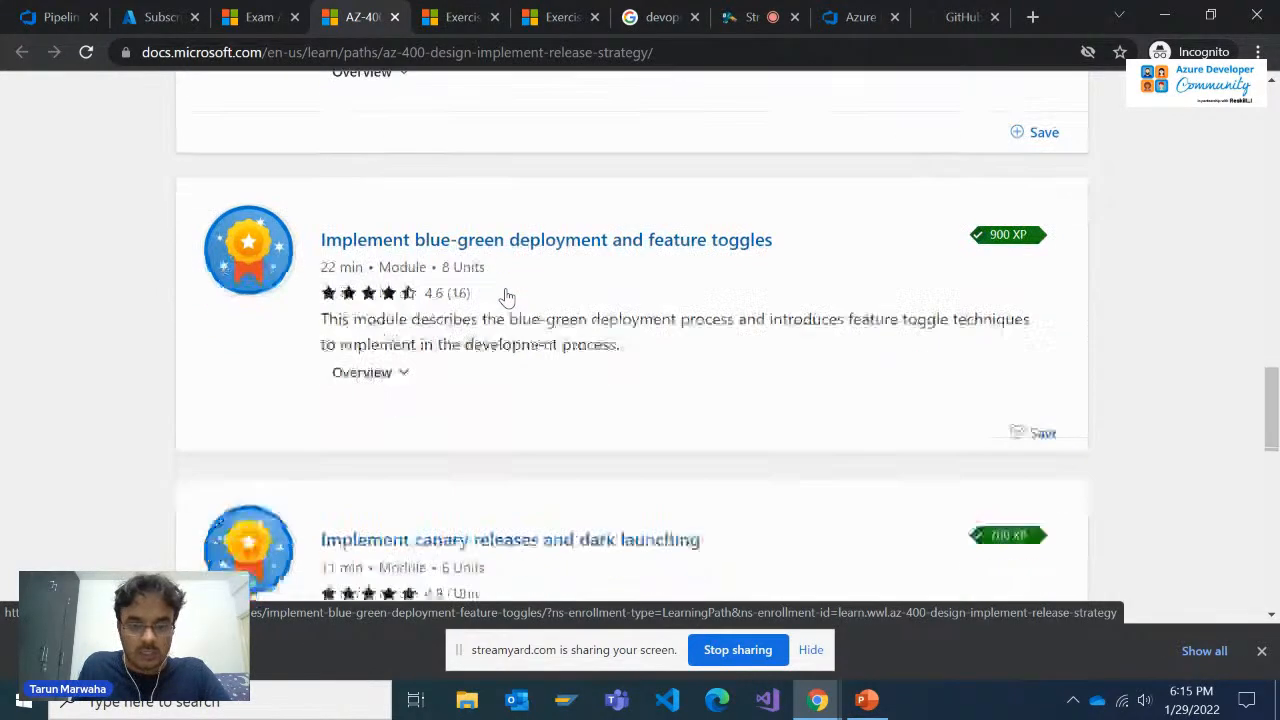
pyautogui.scroll(-2, 507, 296)
pyautogui.scroll(-1, 505, 300)
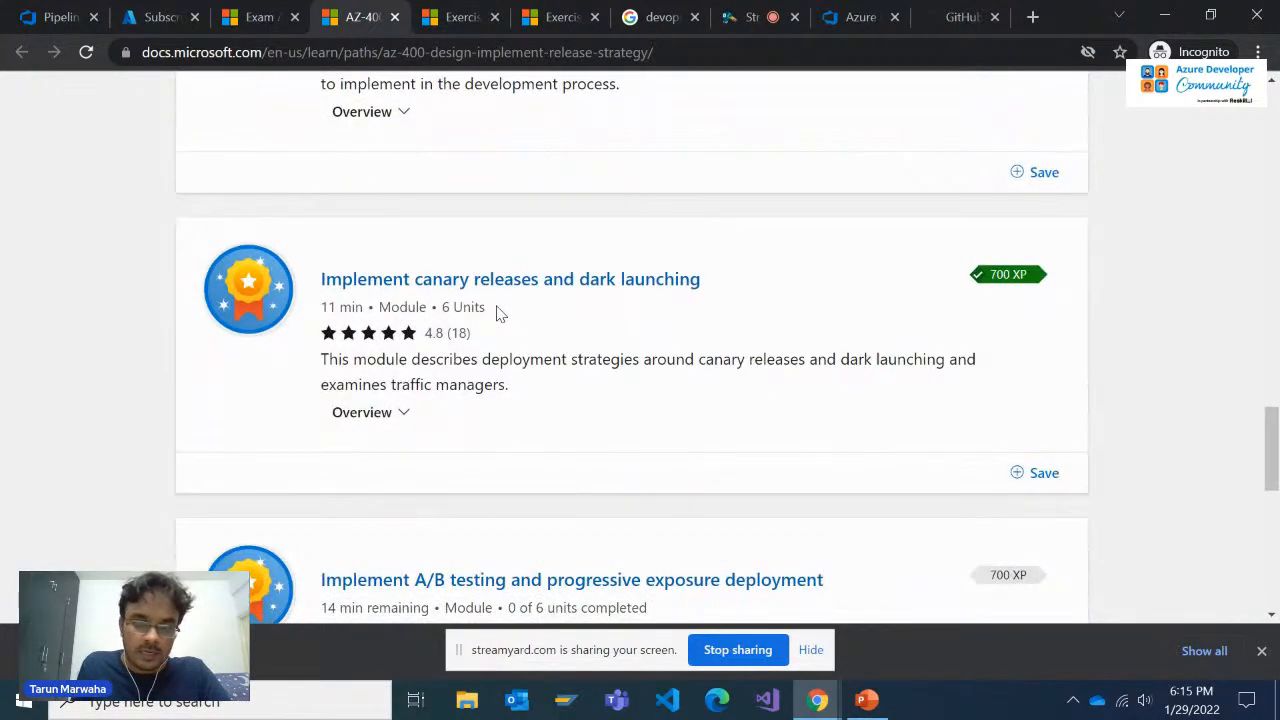
pyautogui.scroll(-2, 497, 313)
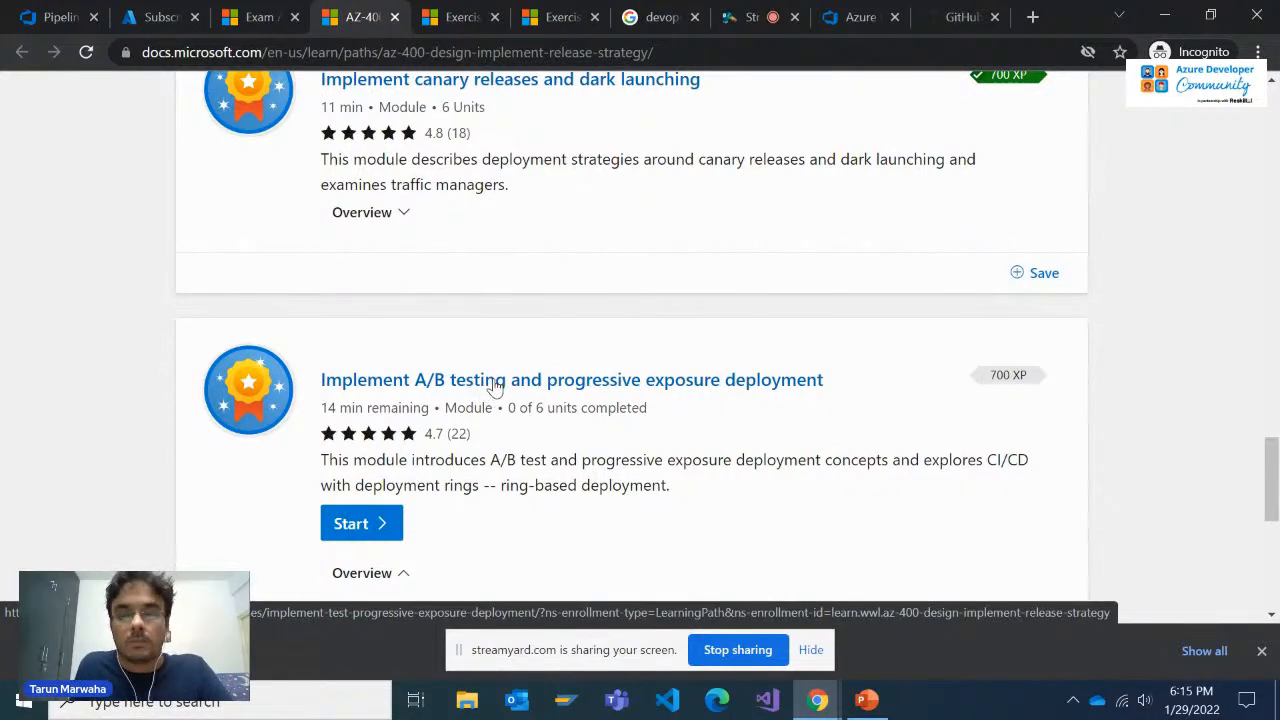
pyautogui.scroll(-1, 493, 386)
pyautogui.scroll(2, 491, 382)
pyautogui.scroll(-2, 491, 370)
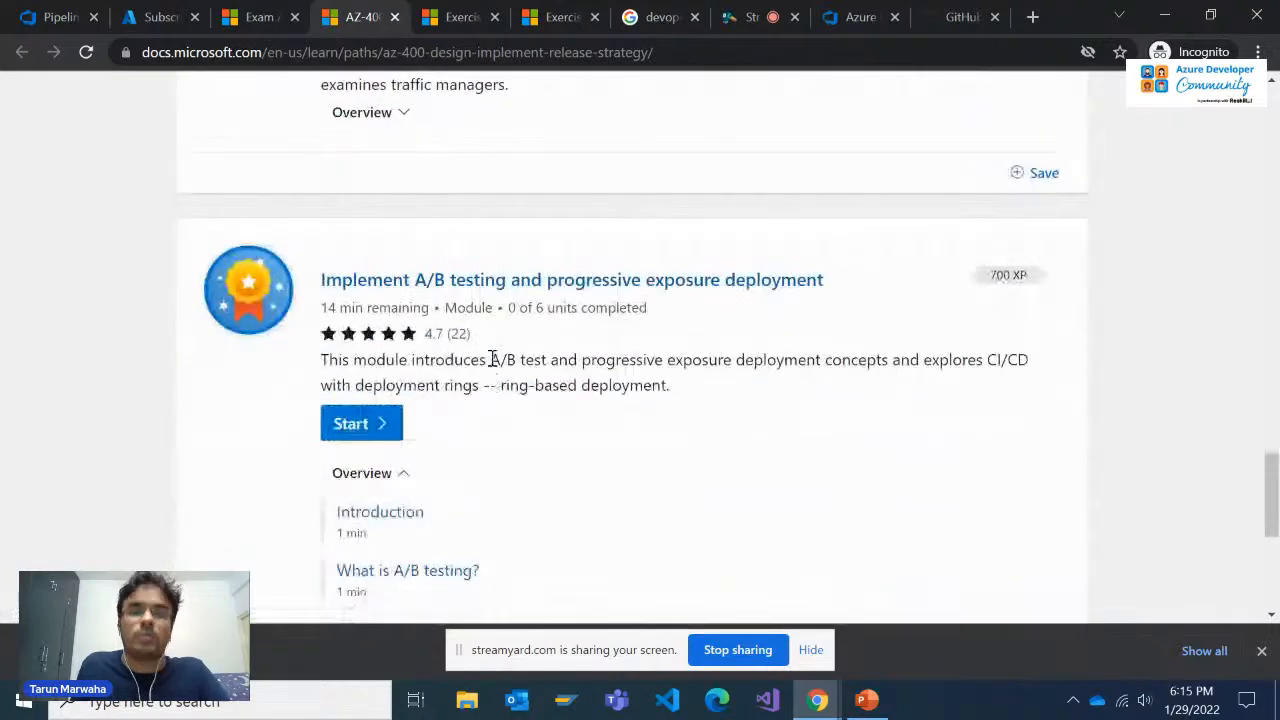
pyautogui.scroll(4, 491, 360)
# Check the ReleaseCycle project's creation progress in the Demo Generator and return to the release strategy learning path
pyautogui.click(960, 17)
pyautogui.click(855, 17)
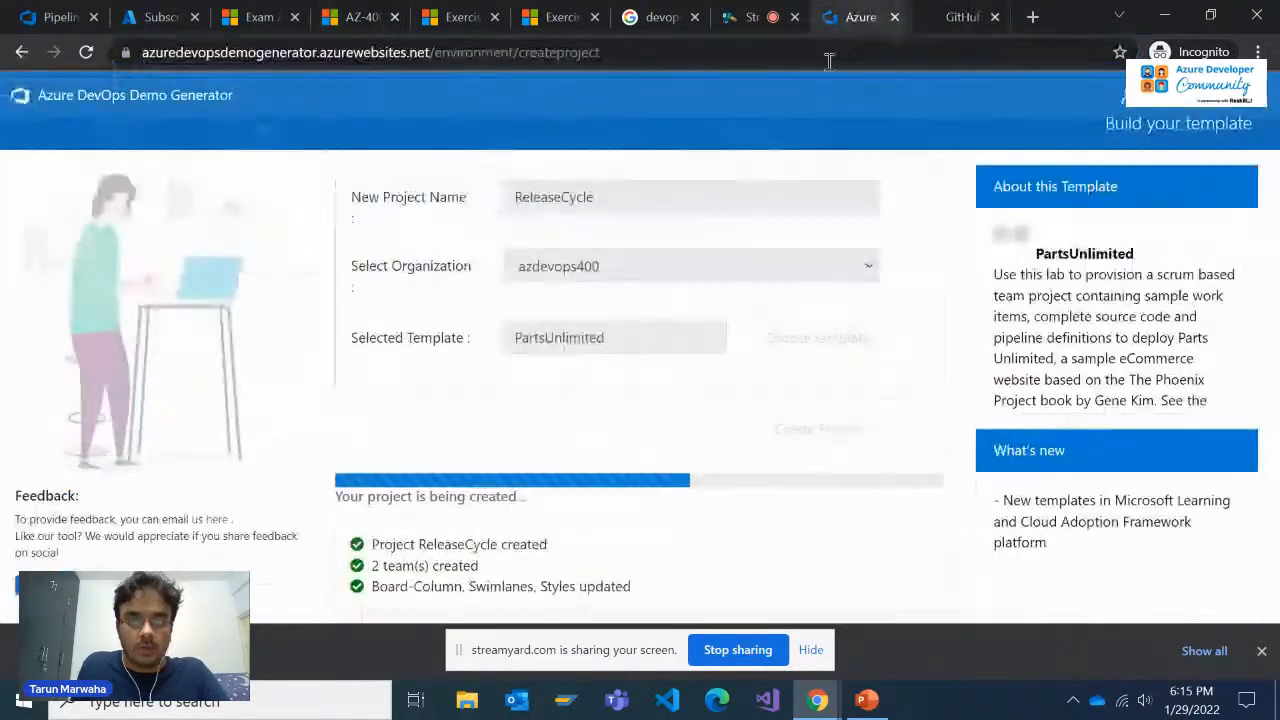
pyautogui.click(385, 12)
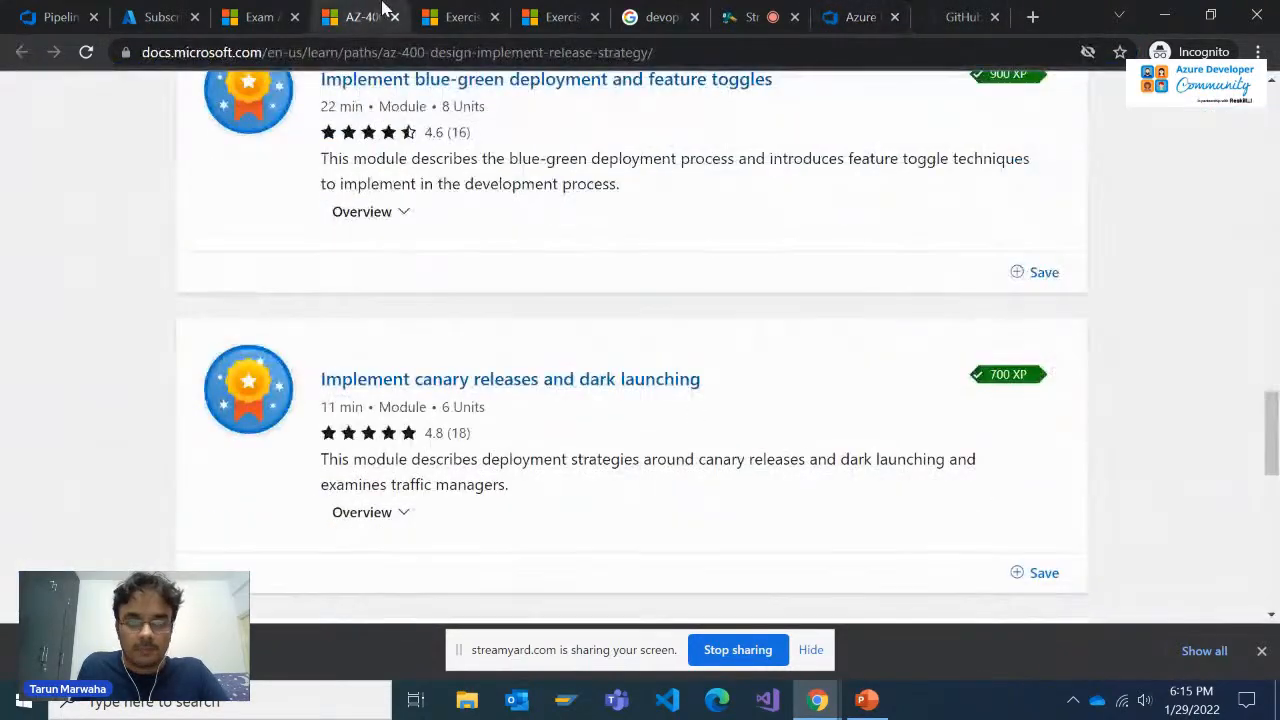
# Read the live viewer comments in StreamYard, then recheck the ReleaseCycle creation progress and return to the private chat
pyautogui.click(750, 17)
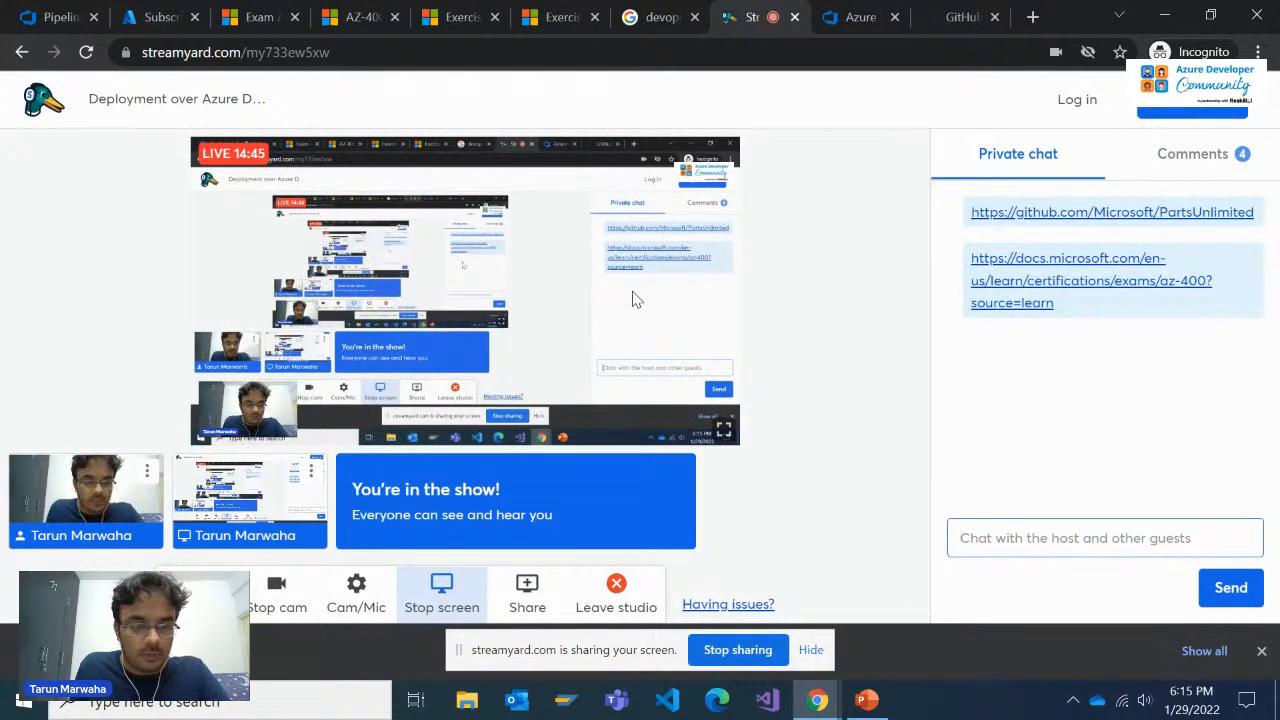
pyautogui.click(1160, 155)
pyautogui.scroll(1, 1046, 354)
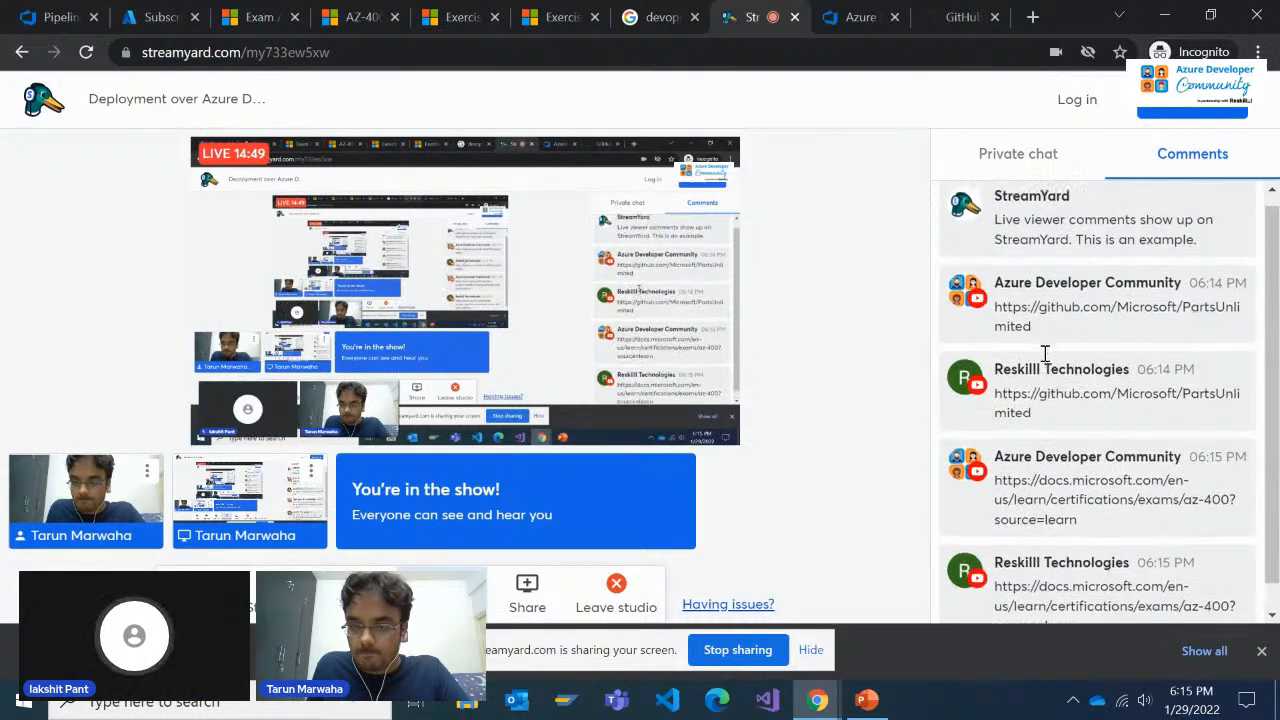
pyautogui.click(1018, 155)
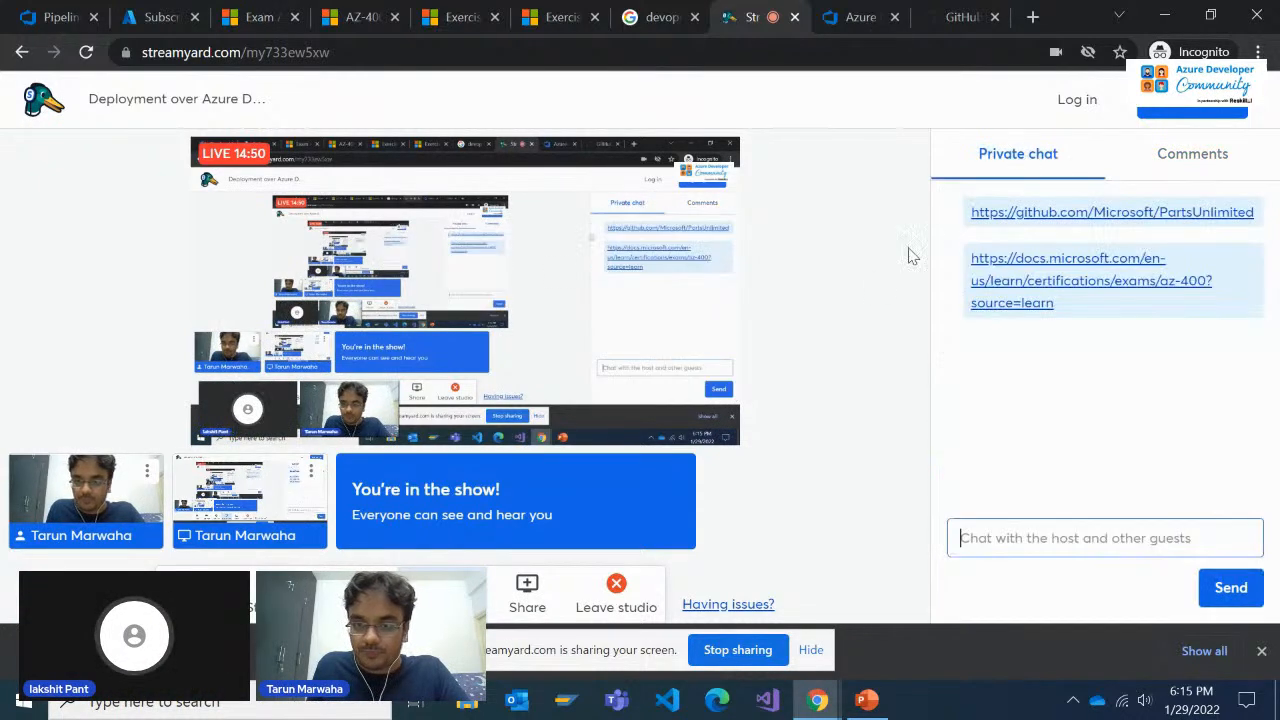
pyautogui.click(850, 12)
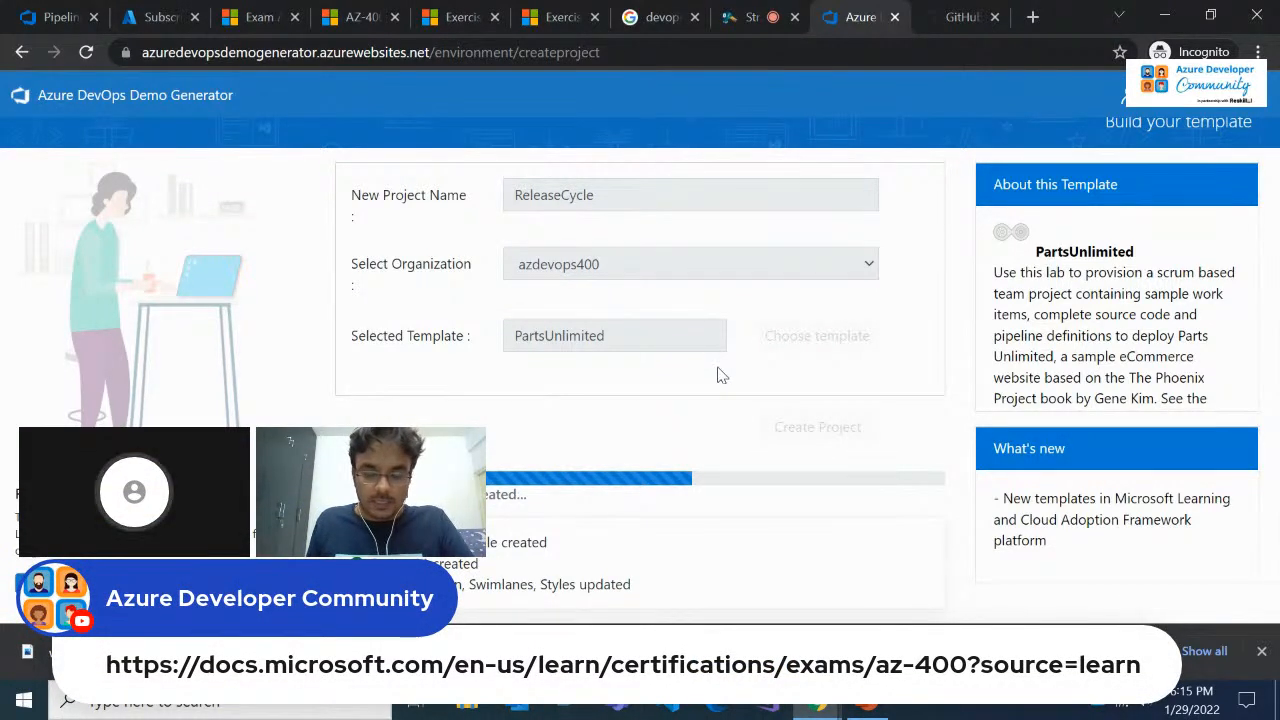
pyautogui.click(752, 17)
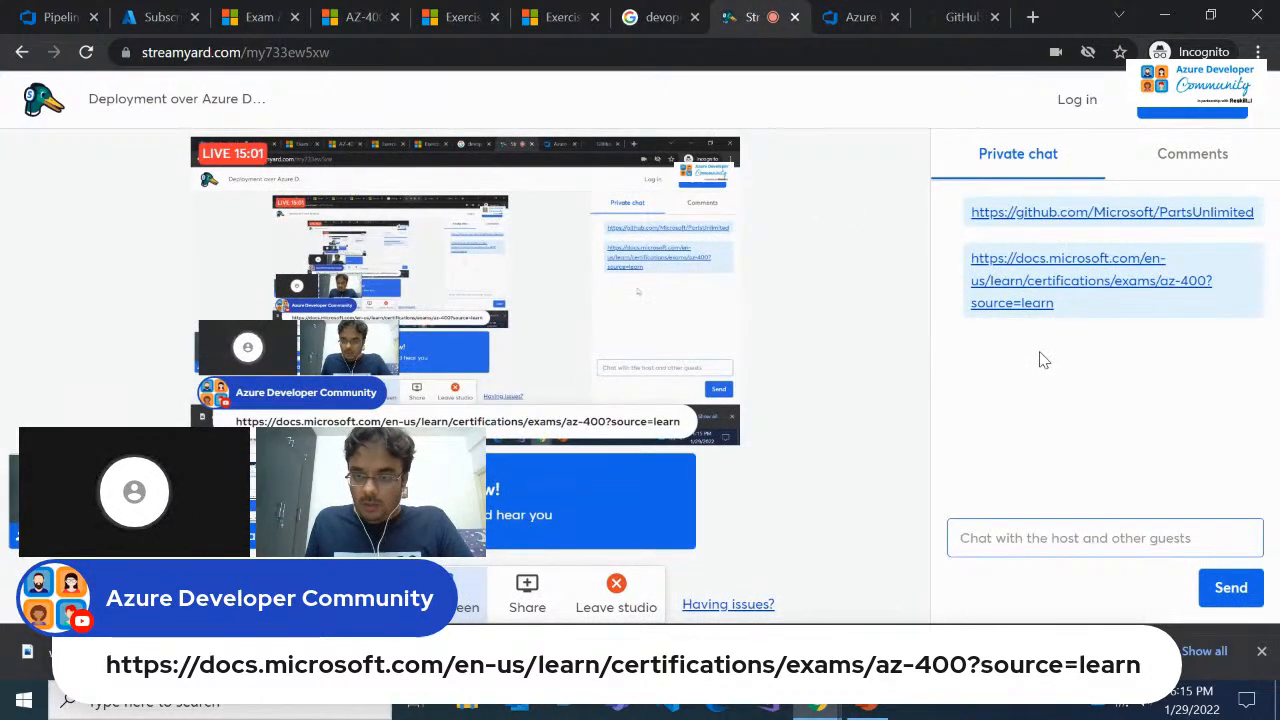
# Open google.com in a new browser tab and search for "azure portal"
pyautogui.click(980, 17)
pyautogui.click(1030, 17)
pyautogui.write('google.com')
pyautogui.press('Return')
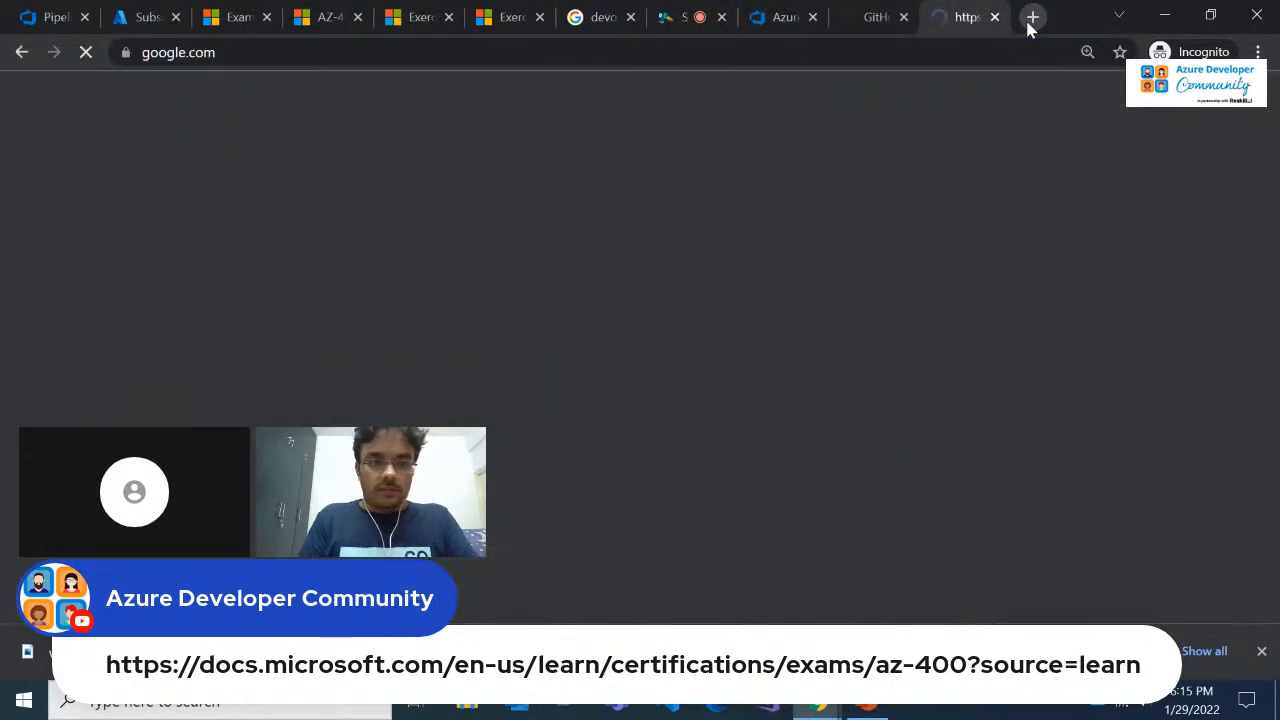
pyautogui.write('azure')
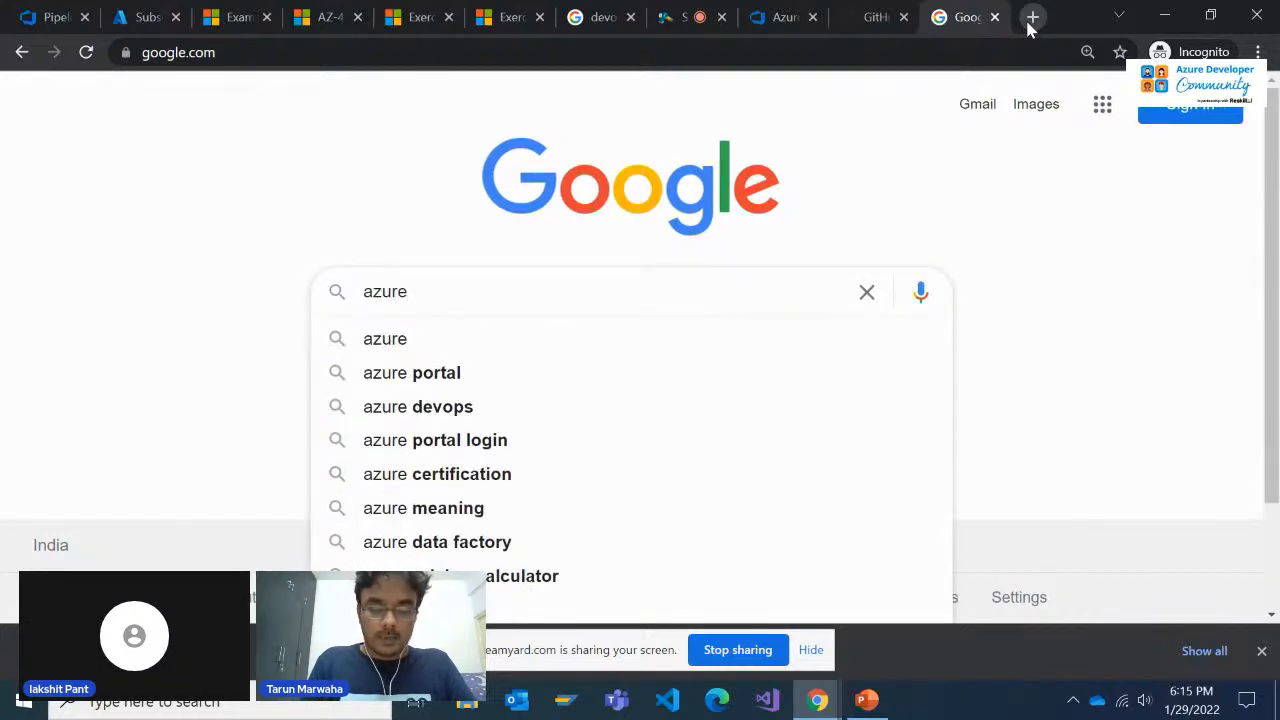
pyautogui.write(' portal')
pyautogui.press('Return')
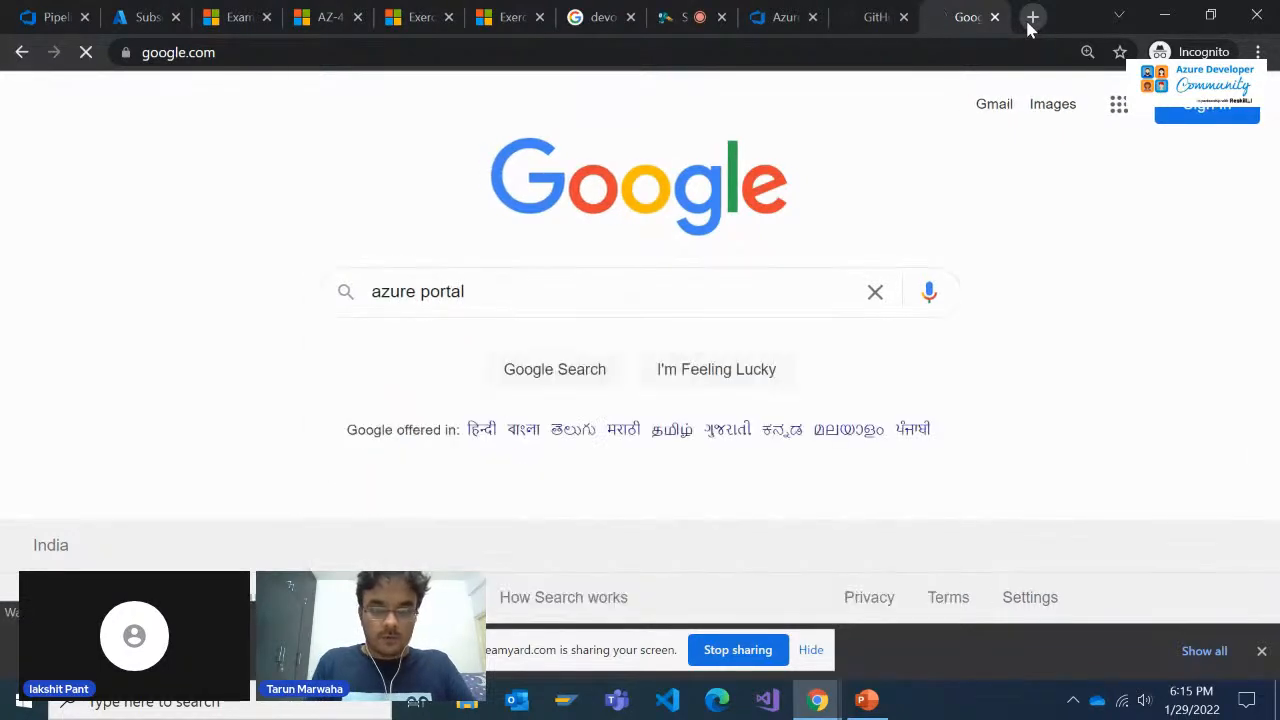
# Open the Microsoft Azure Portal search result in a new tab and switch to it
pyautogui.scroll(-3, 429, 323)
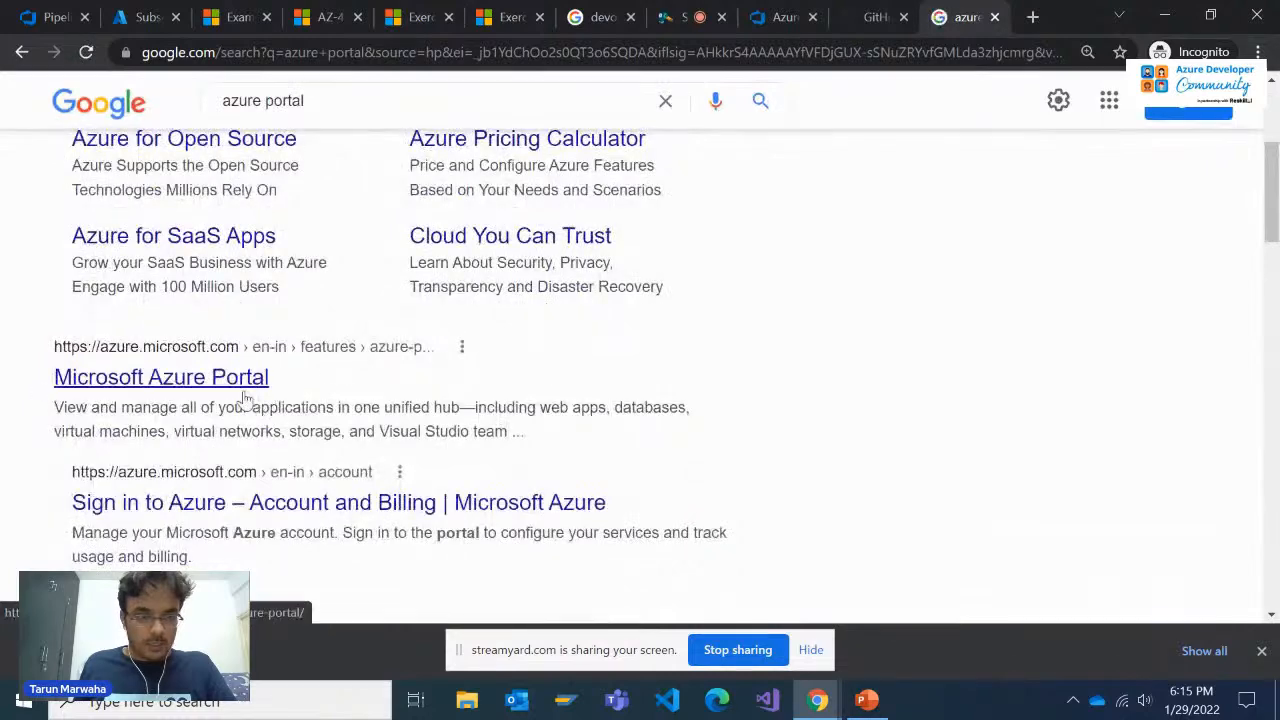
pyautogui.scroll(-1, 237, 397)
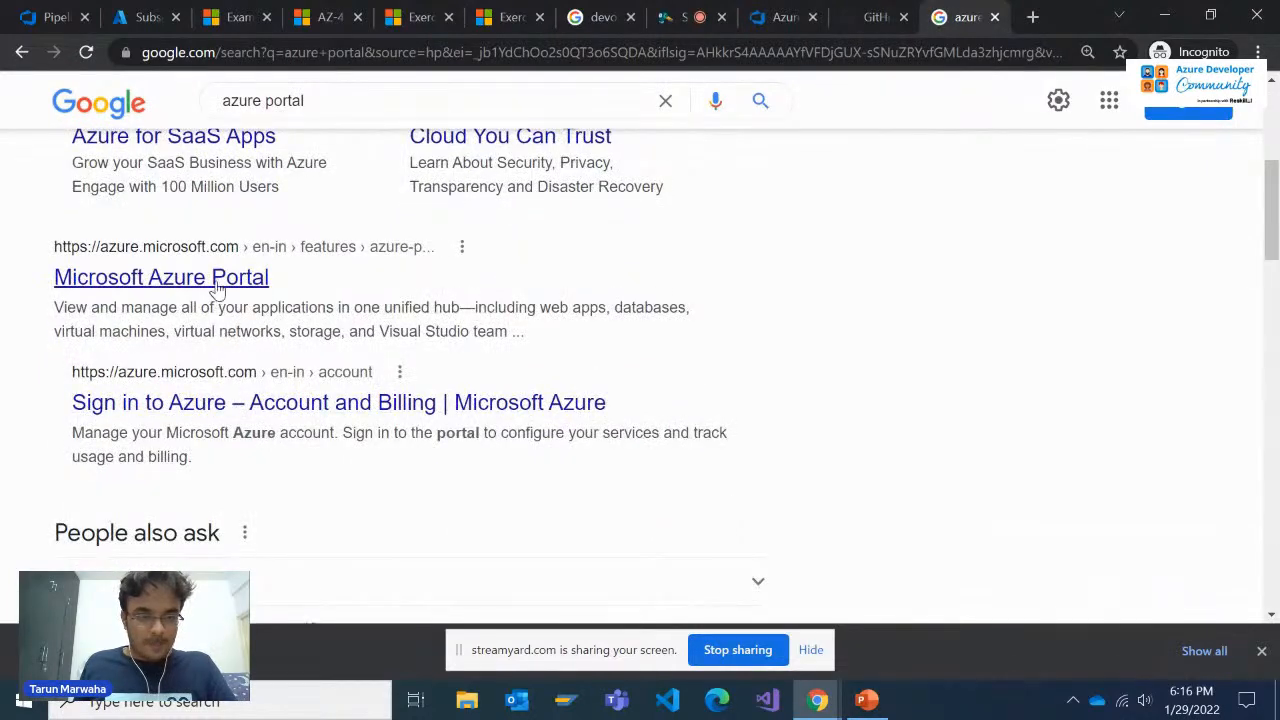
pyautogui.scroll(-4, 224, 292)
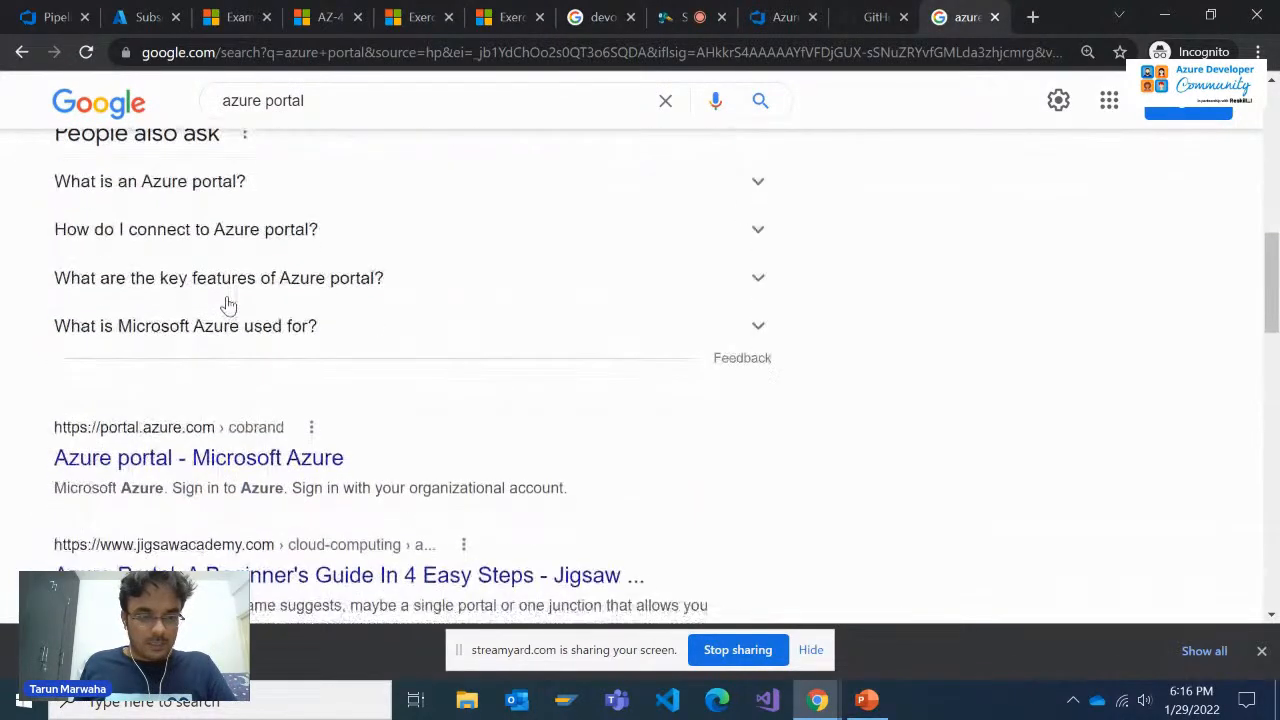
pyautogui.scroll(4, 227, 323)
pyautogui.rightClick(232, 284)
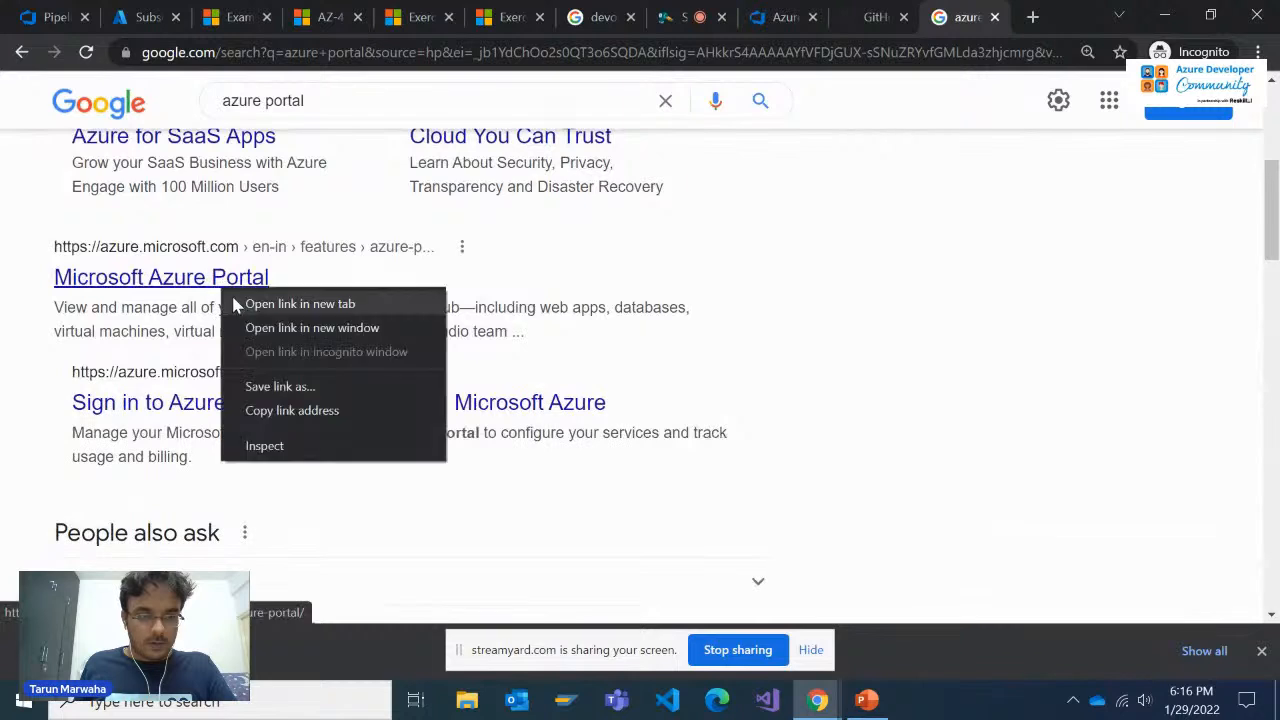
pyautogui.click(365, 302)
pyautogui.click(960, 16)
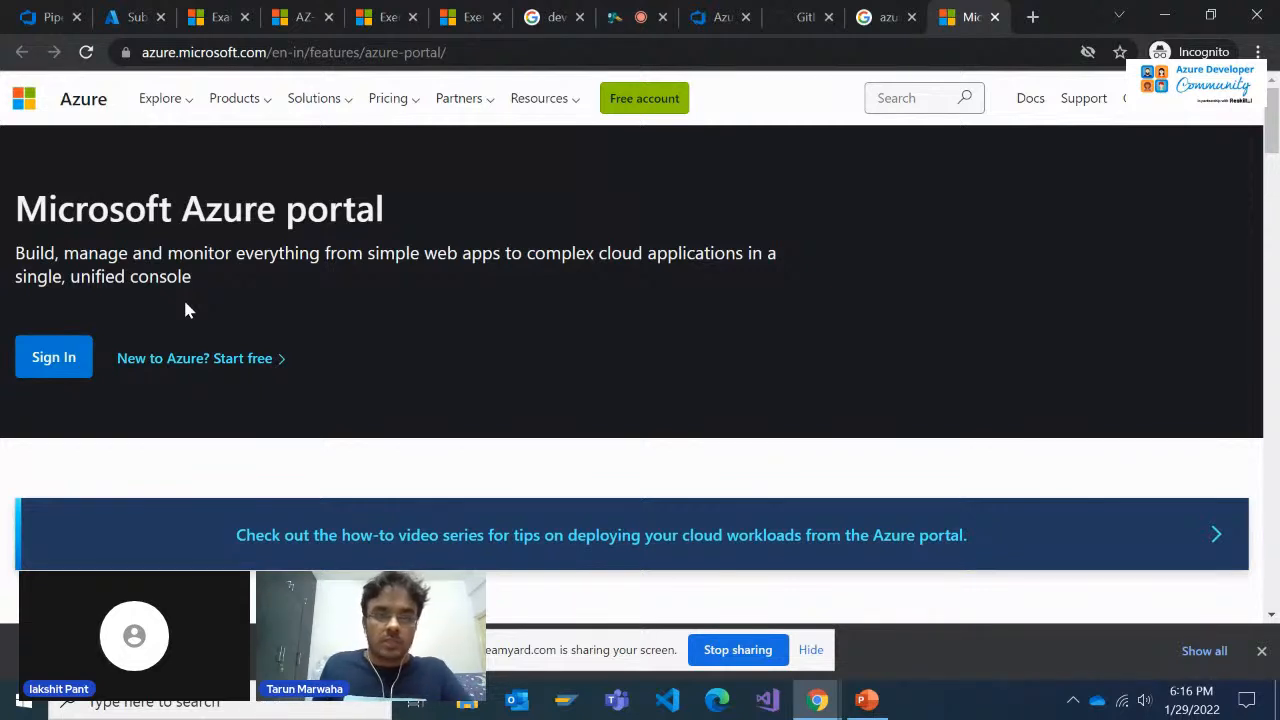
# Open Azure's free account page and review its free services and starting credit offer
pyautogui.click(625, 105)
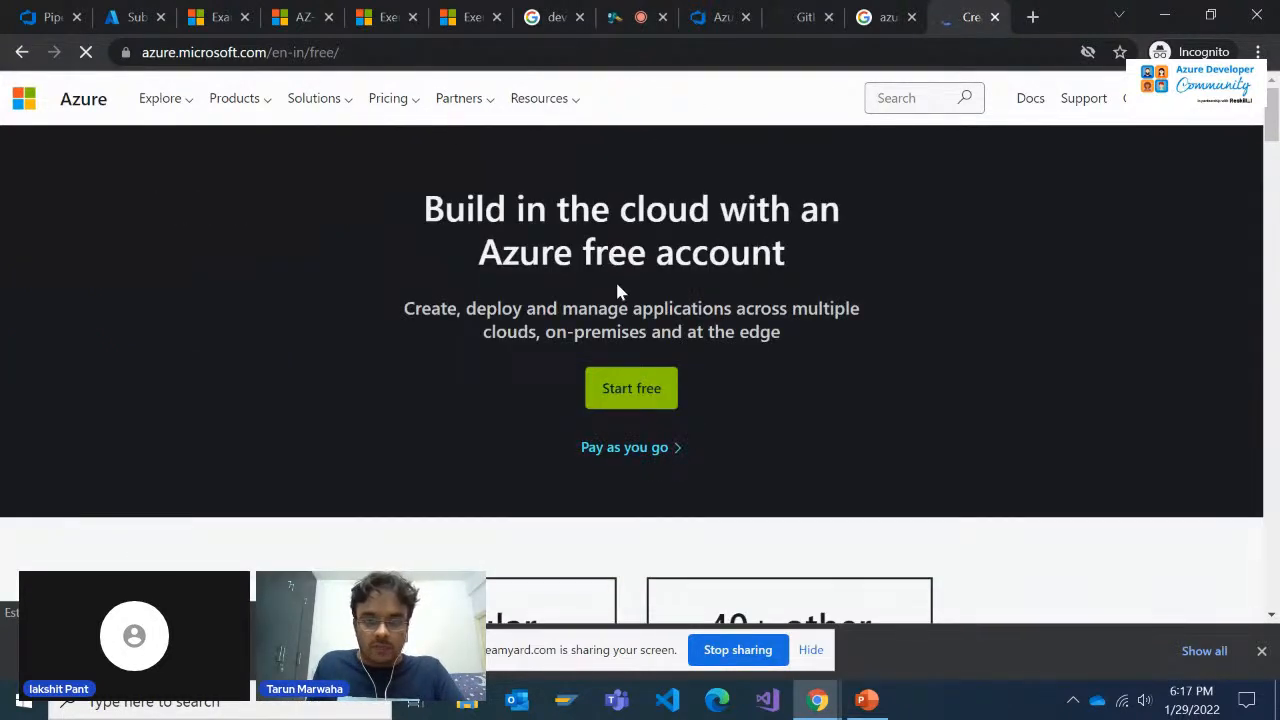
pyautogui.scroll(-2, 620, 312)
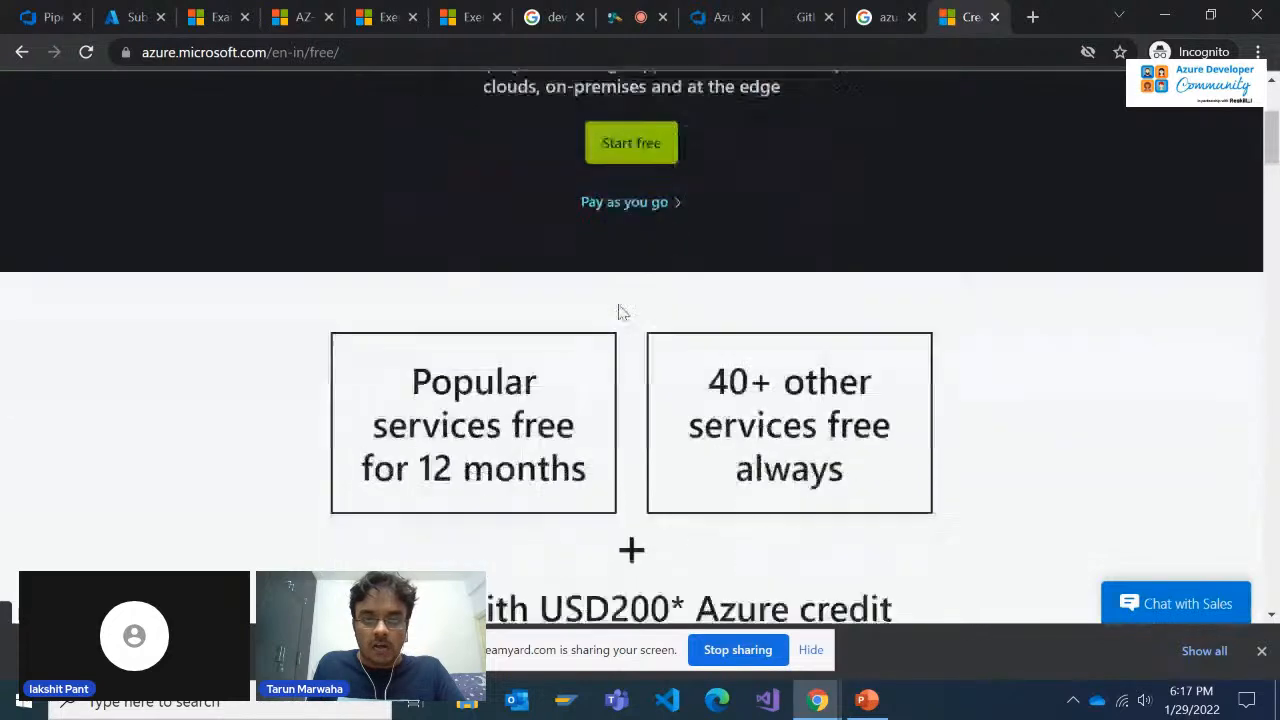
pyautogui.scroll(-1, 630, 365)
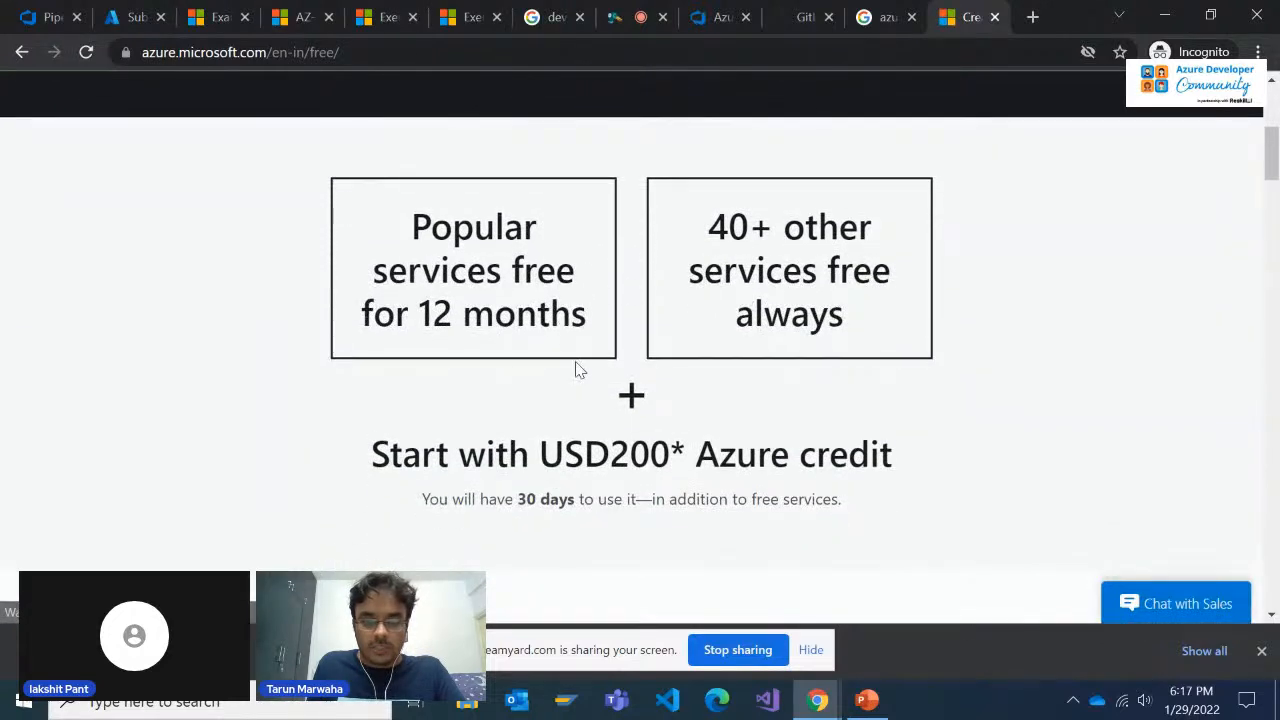
# Highlight the starting Azure credit heading and the line below it about the credit's usage period
pyautogui.tripleClick(617, 452)
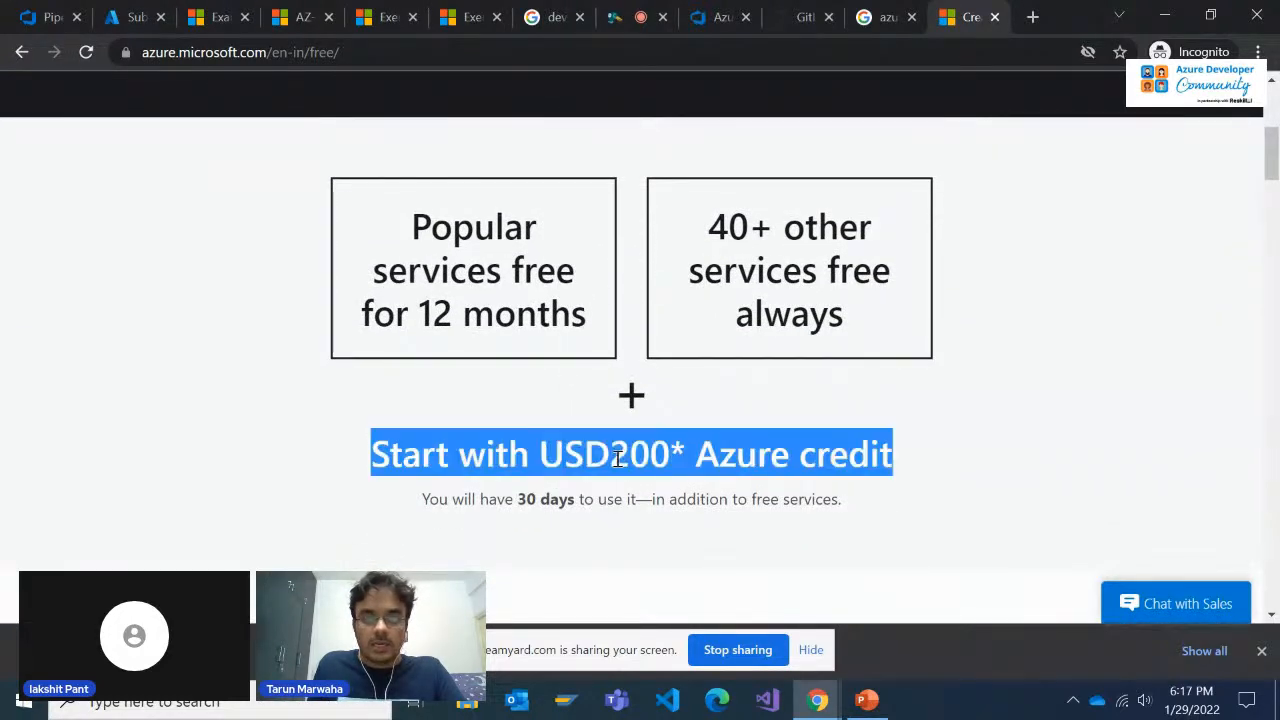
pyautogui.doubleClick(548, 452)
pyautogui.click(536, 498)
pyautogui.tripleClick(536, 498)
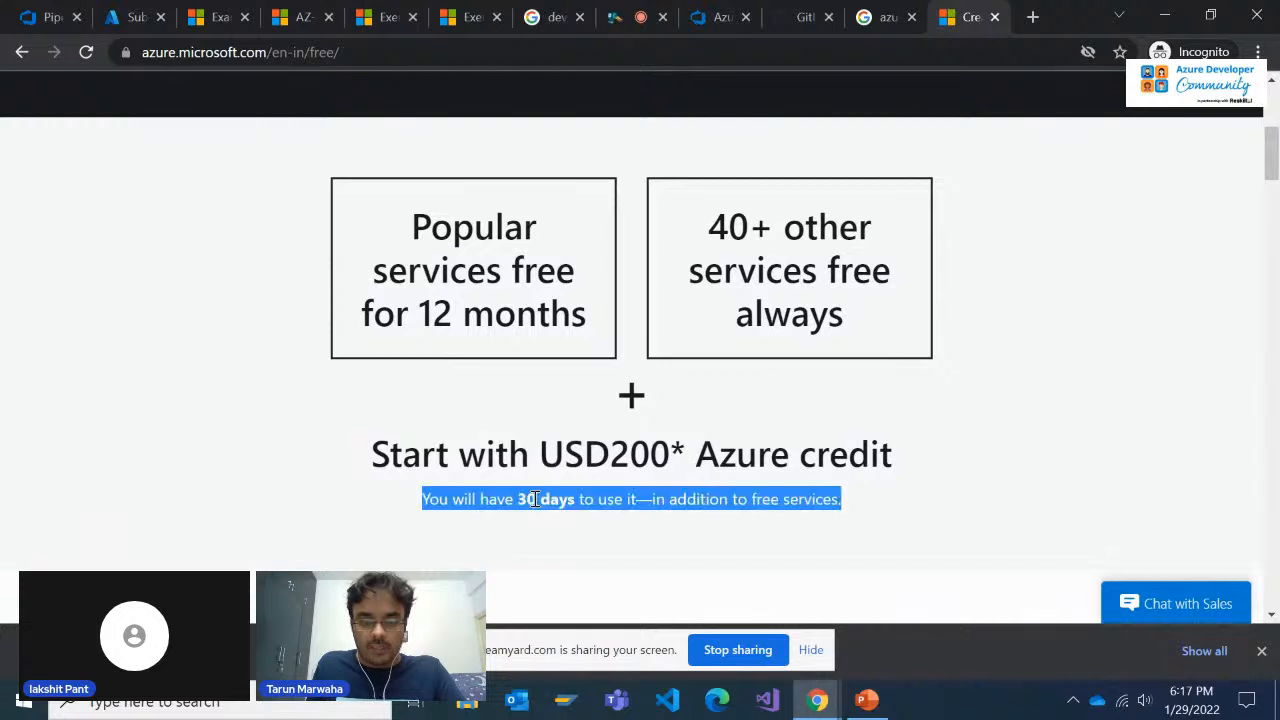
# Examine the Azure free account page's Start free and Pay as you go options alongside its free services offers
pyautogui.scroll(3, 535, 497)
pyautogui.scroll(-2, 535, 497)
pyautogui.scroll(2, 654, 397)
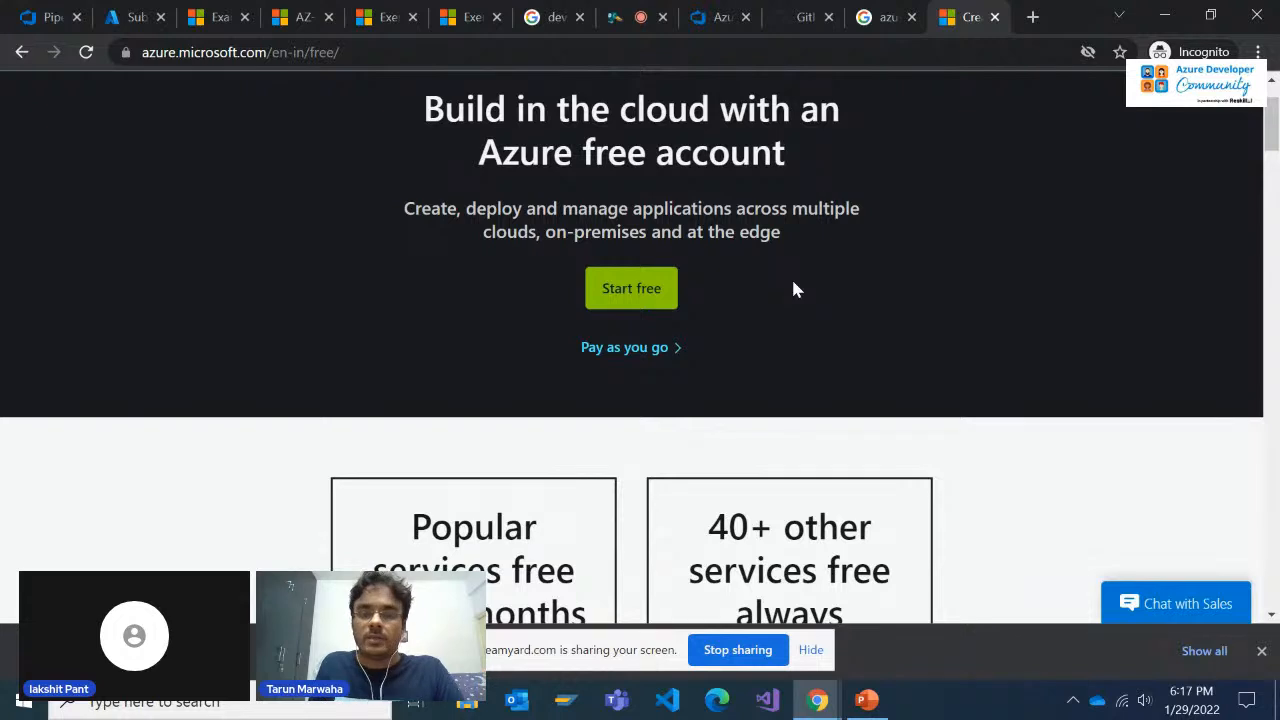
pyautogui.scroll(-1, 793, 289)
pyautogui.scroll(-2, 770, 480)
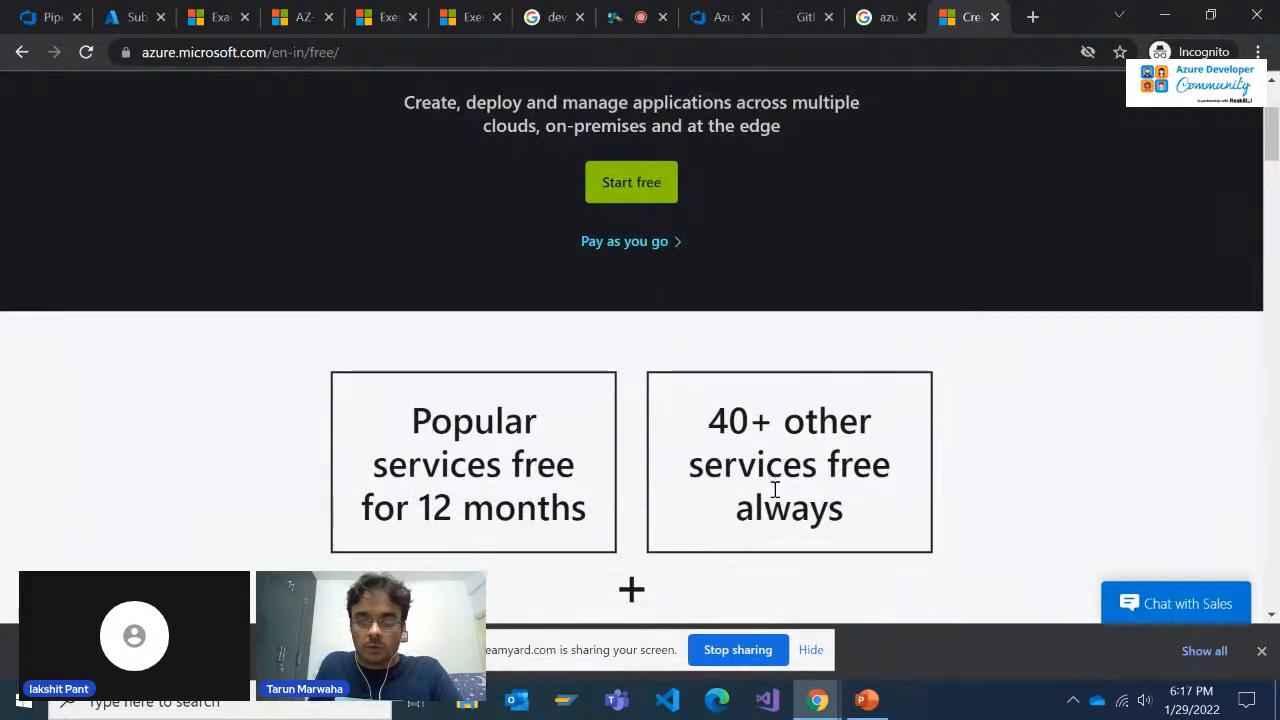
pyautogui.scroll(2, 600, 420)
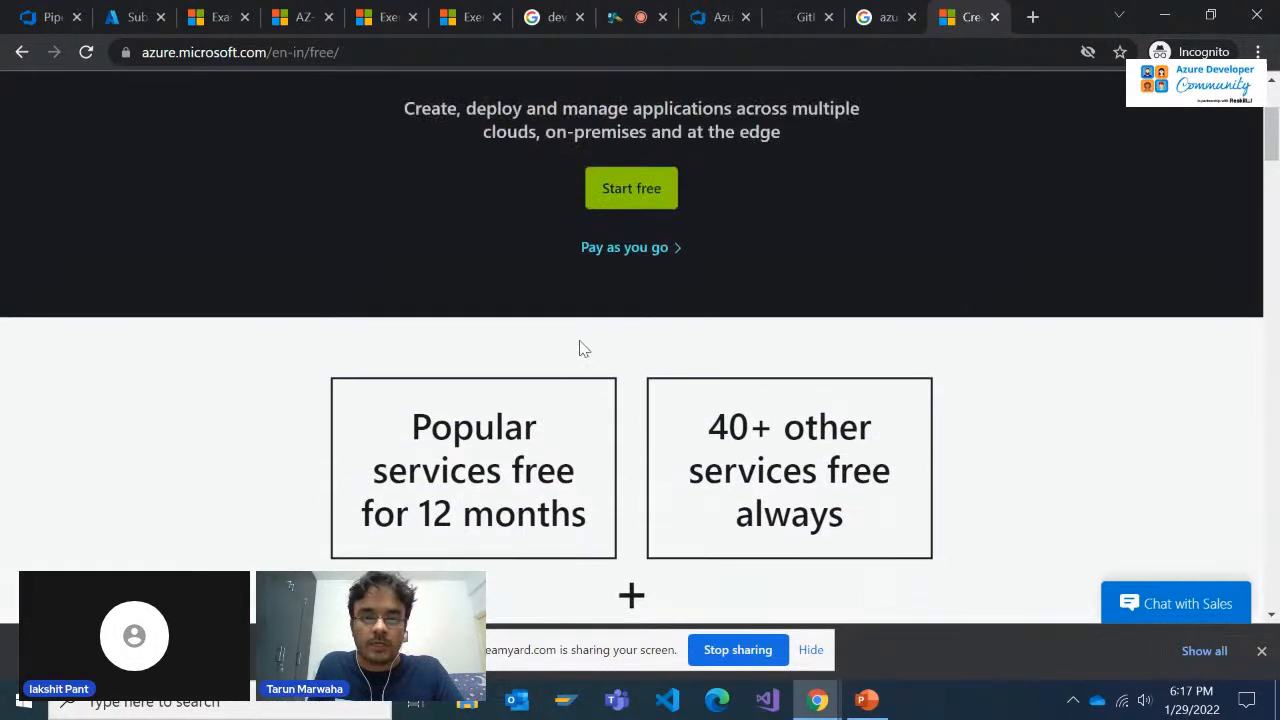
pyautogui.scroll(1, 648, 255)
pyautogui.scroll(1, 645, 300)
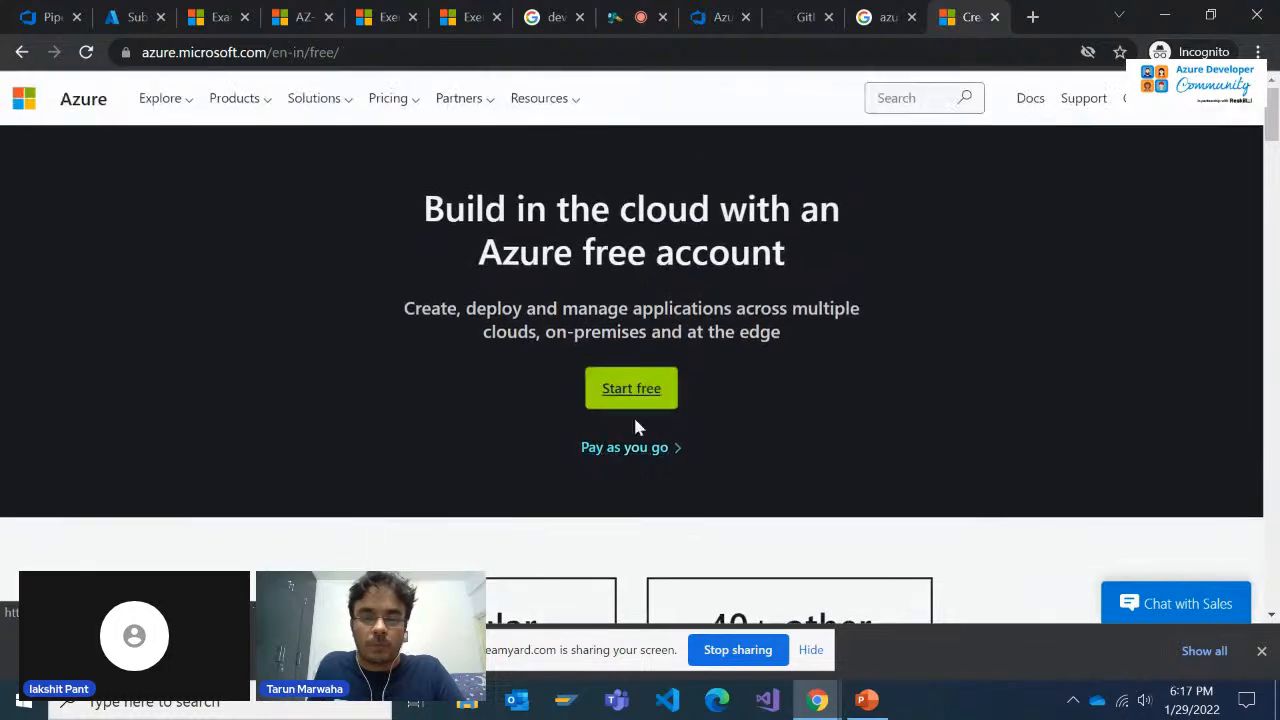
pyautogui.scroll(-3, 720, 453)
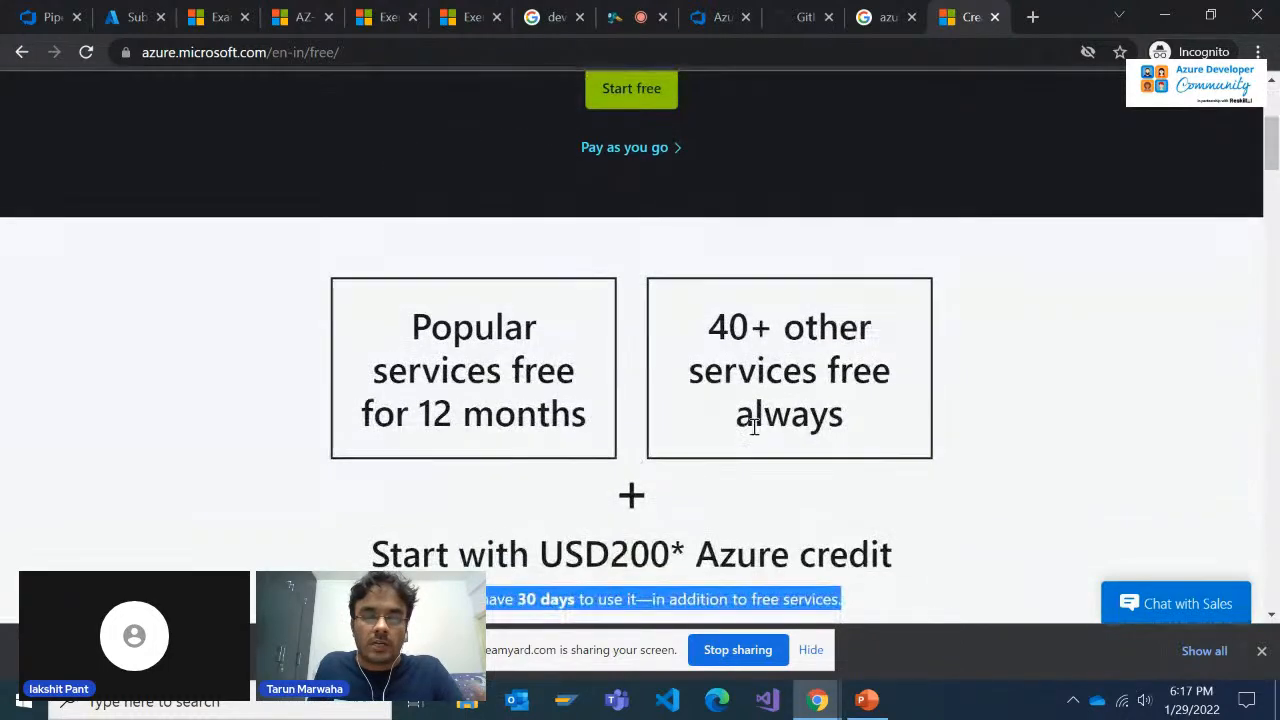
pyautogui.scroll(3, 748, 405)
pyautogui.scroll(-3, 627, 455)
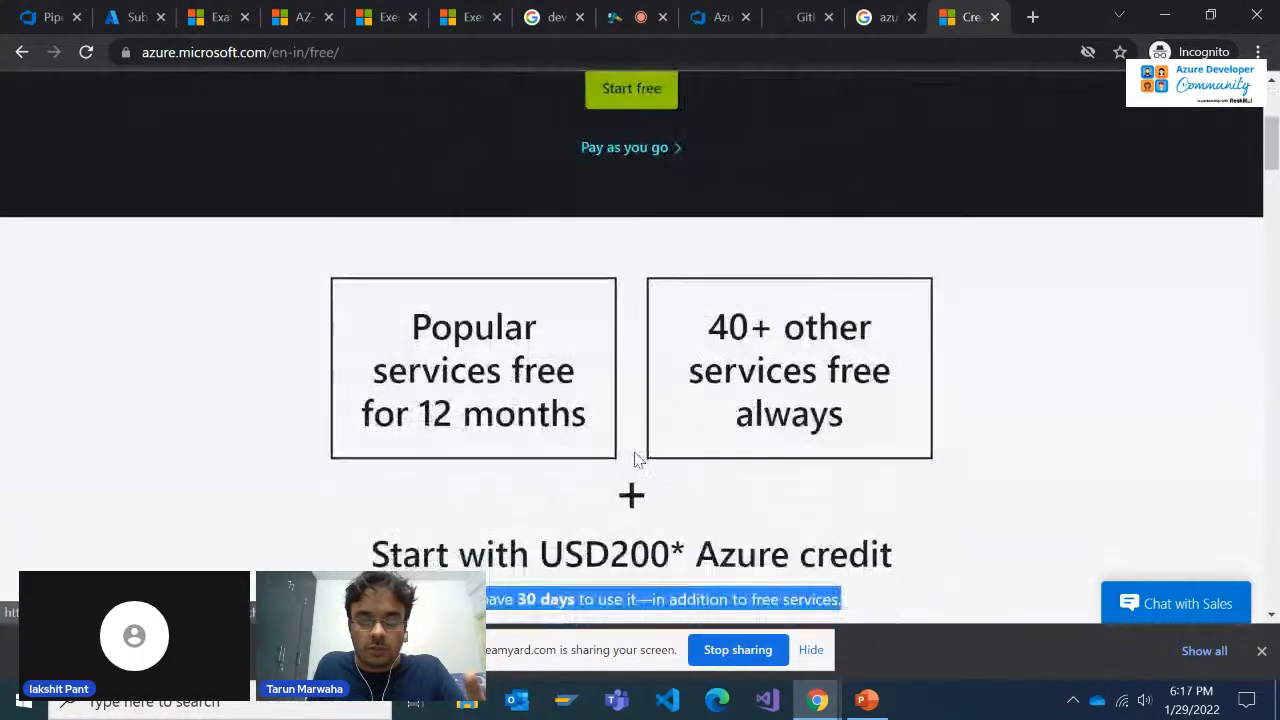
pyautogui.scroll(3, 686, 434)
pyautogui.scroll(-3, 629, 452)
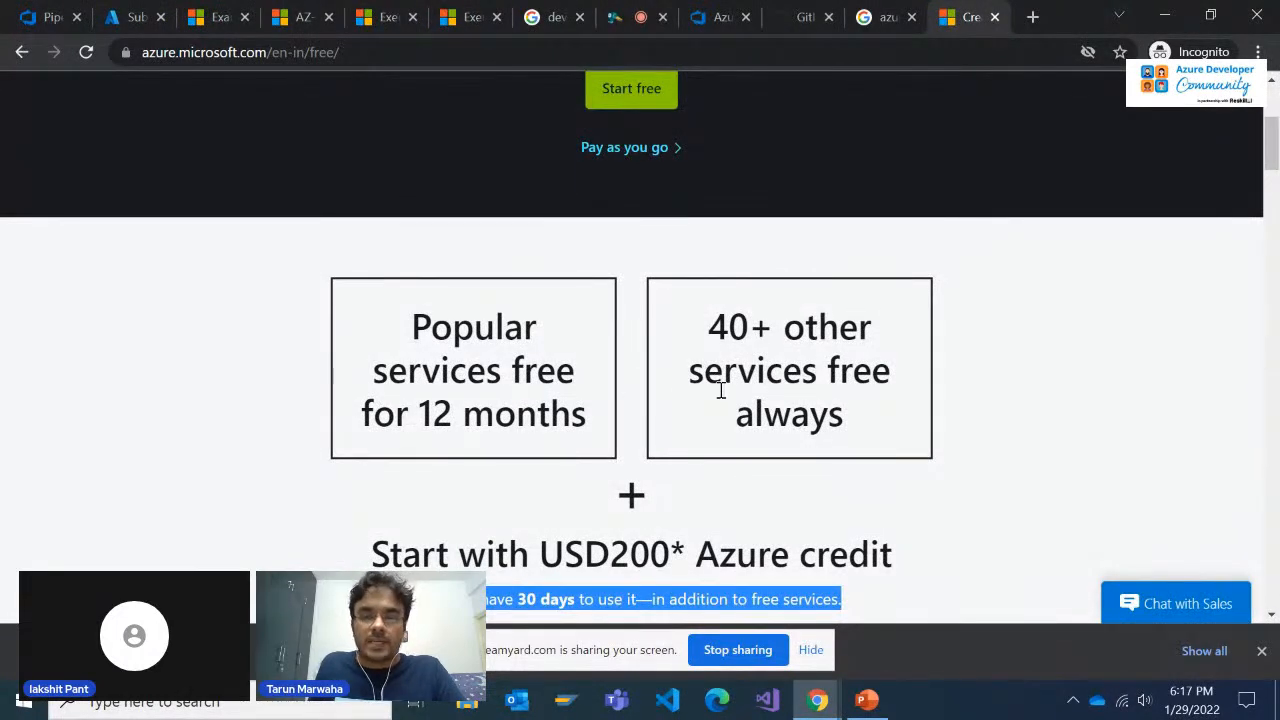
pyautogui.scroll(-2, 720, 390)
pyautogui.scroll(4, 721, 390)
pyautogui.scroll(1, 721, 390)
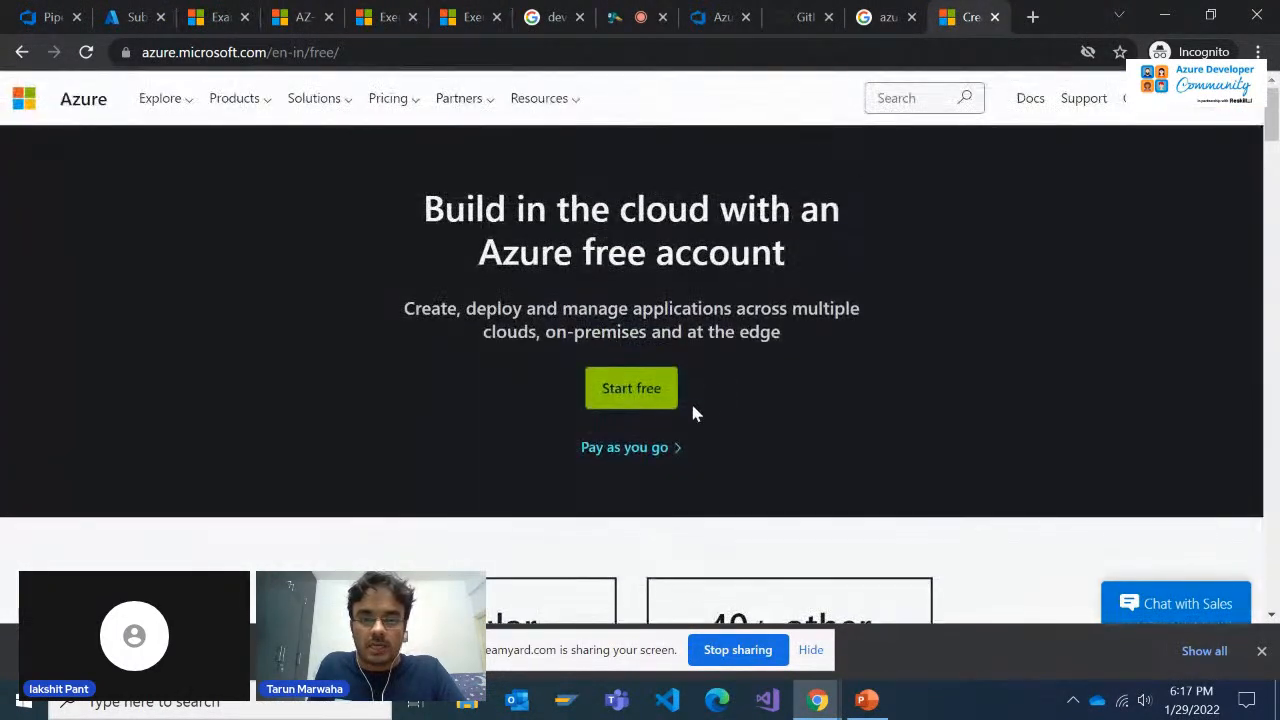
pyautogui.scroll(-3, 789, 331)
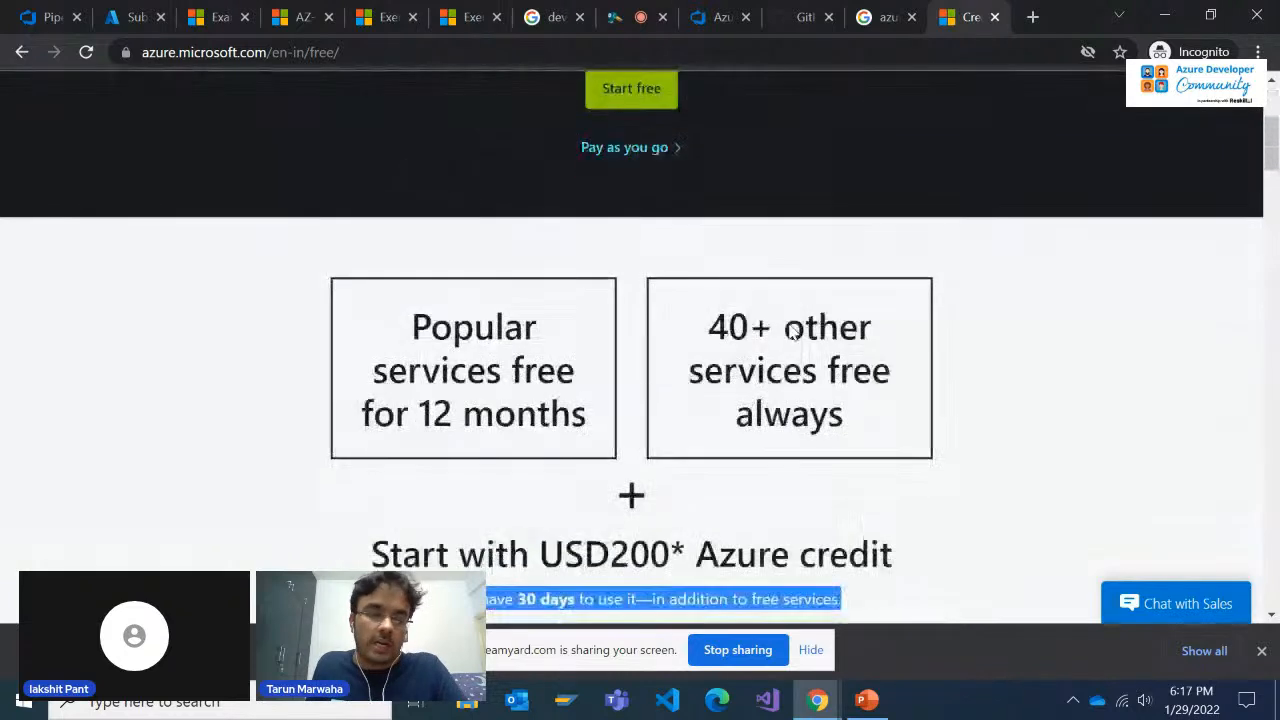
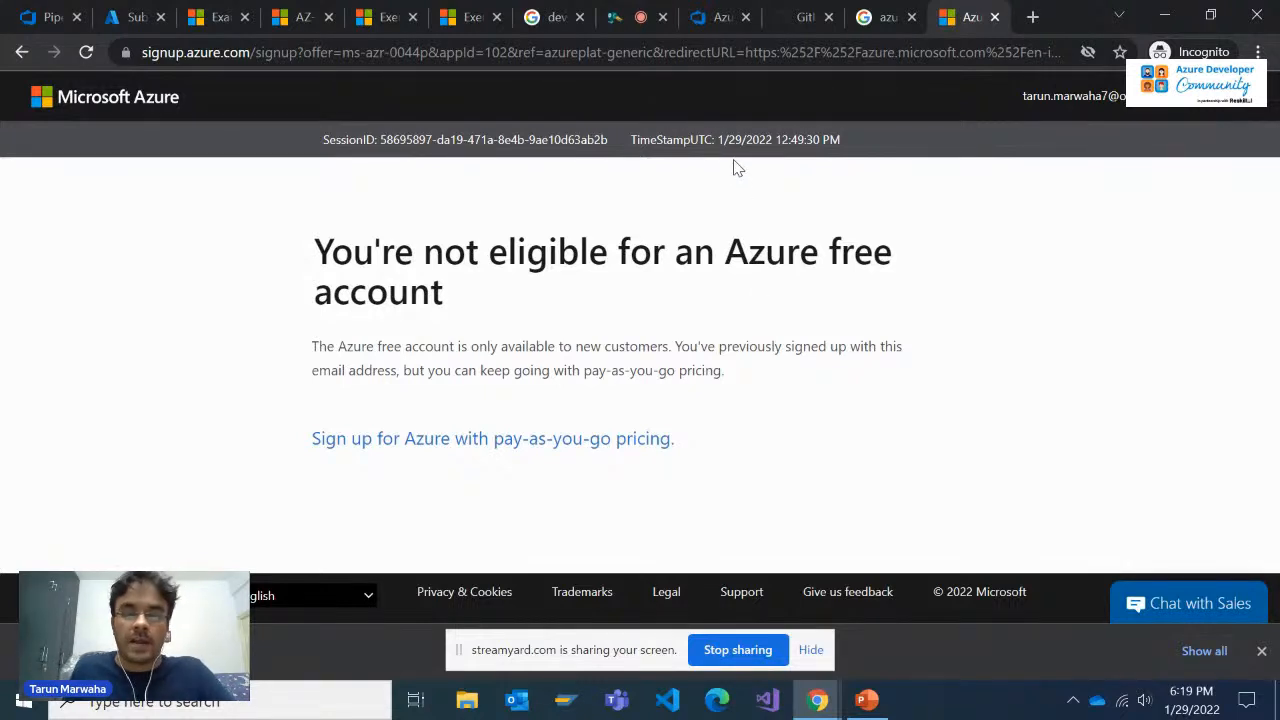
# Return to the Azure DevOps Demo Generator and open the newly provisioned ReleaseCycle project
pyautogui.click(720, 20)
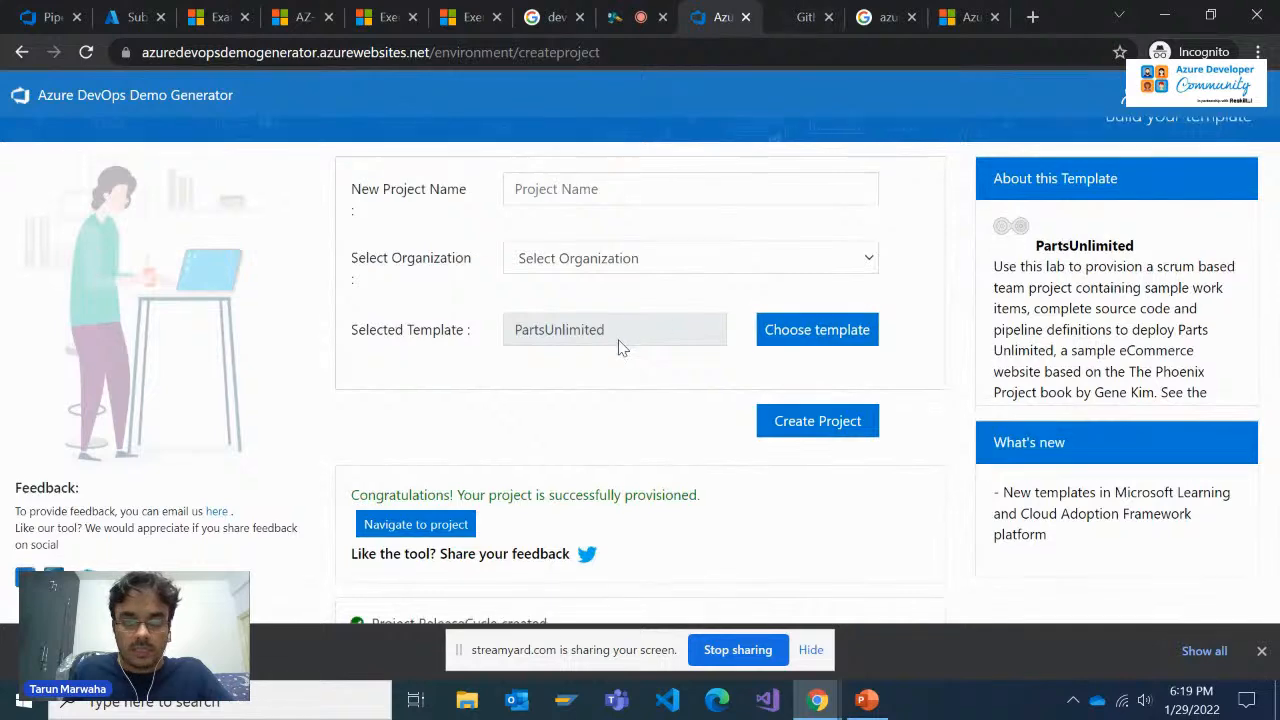
pyautogui.scroll(-2, 617, 340)
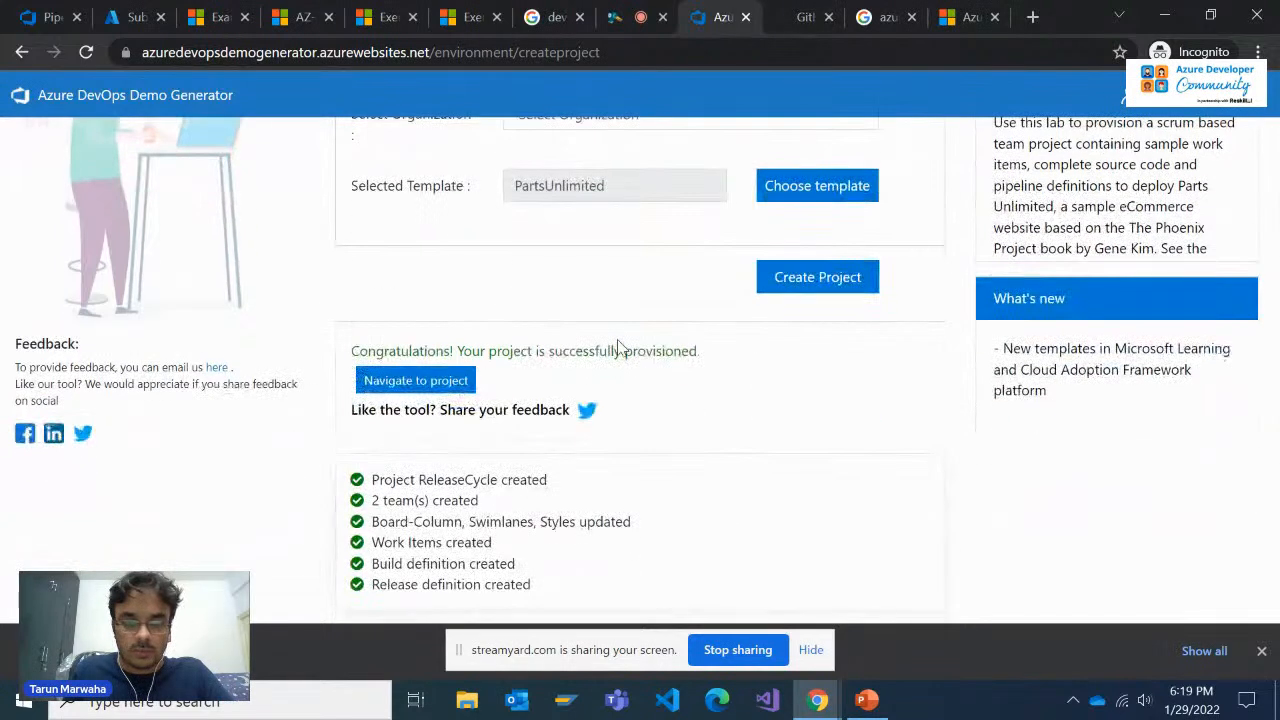
pyautogui.click(420, 379)
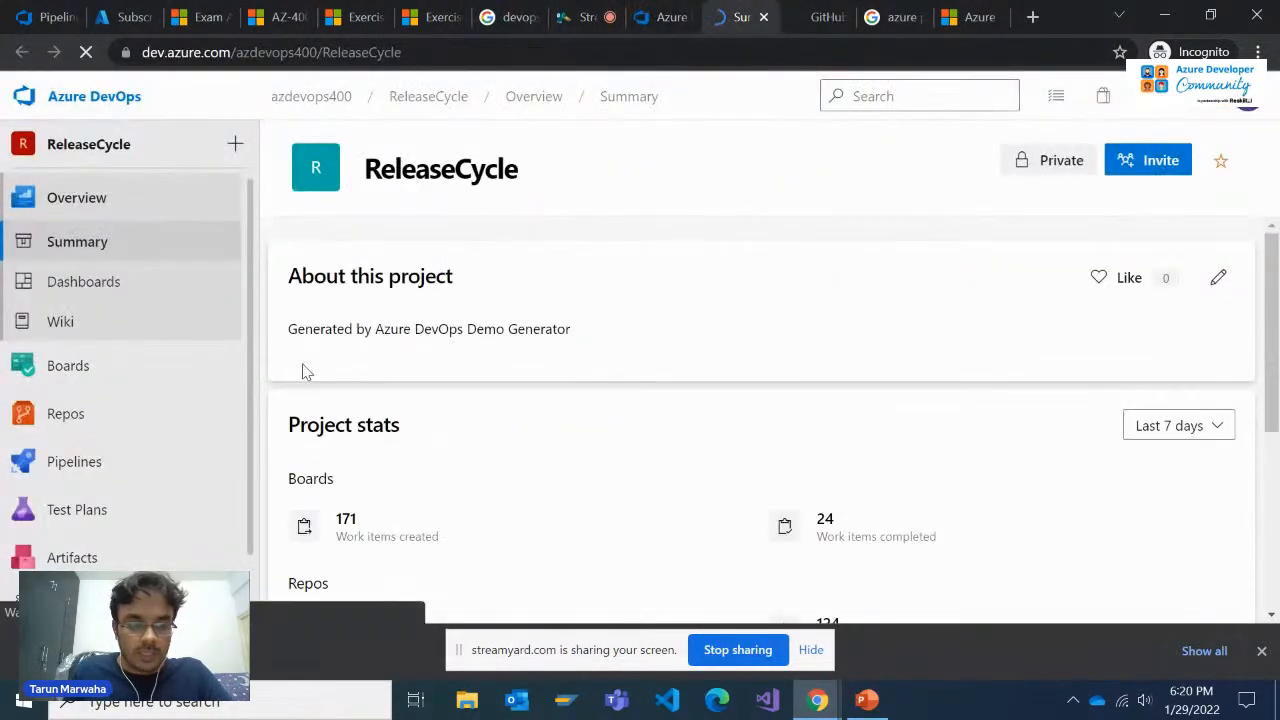
pyautogui.moveTo(143, 392)
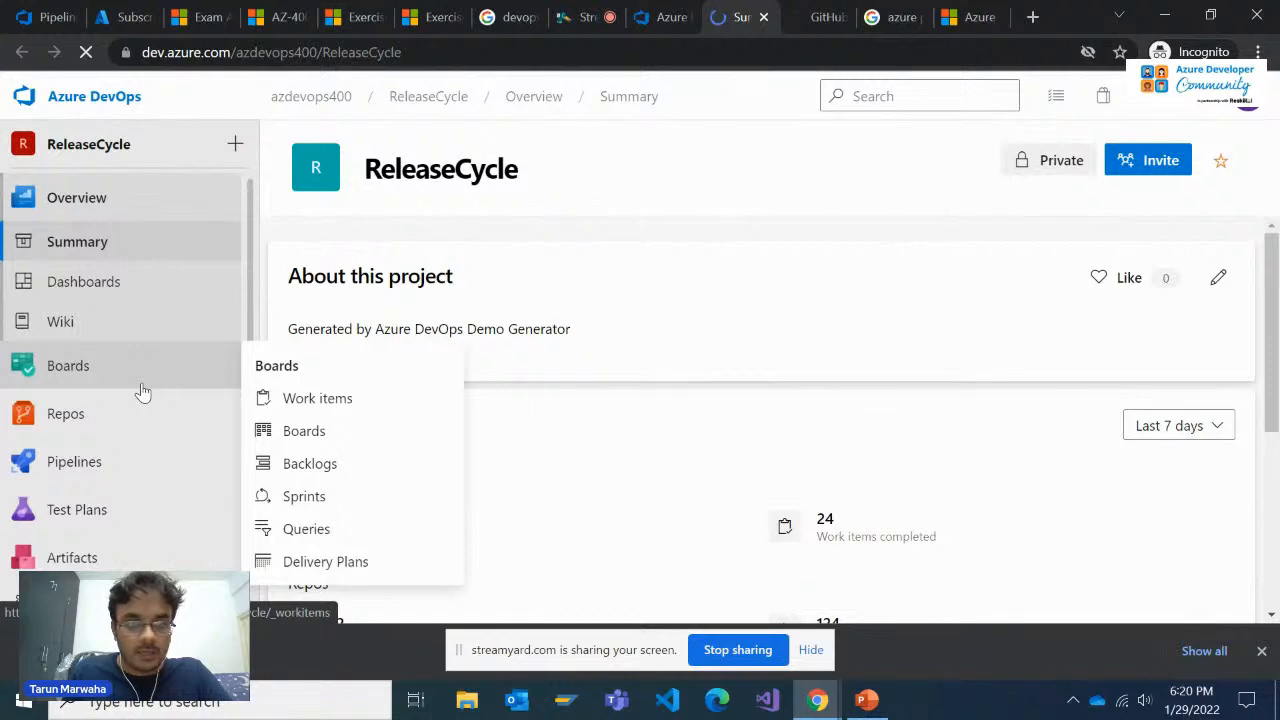
pyautogui.moveTo(119, 440)
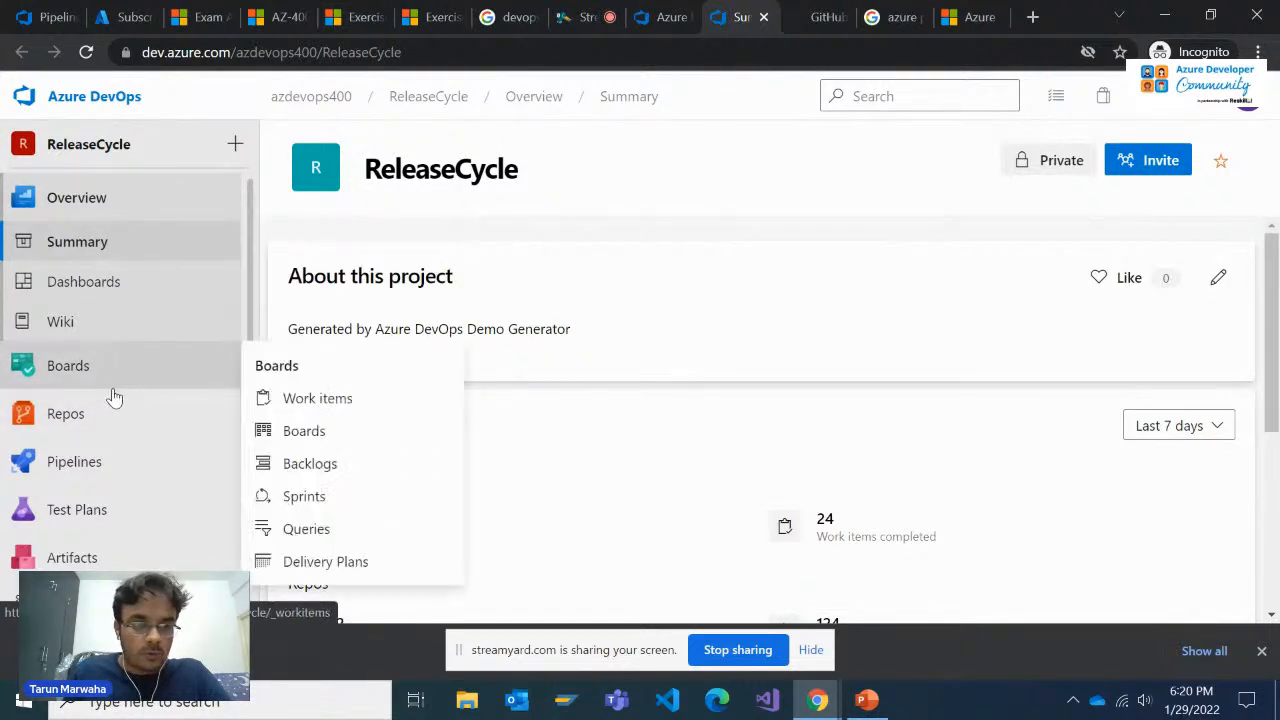
# Open the PartsUnlimited repository files and examine the contents of PartsUnlimited-aspnet45, src and PartsUnlimitedWebsite
pyautogui.click(98, 413)
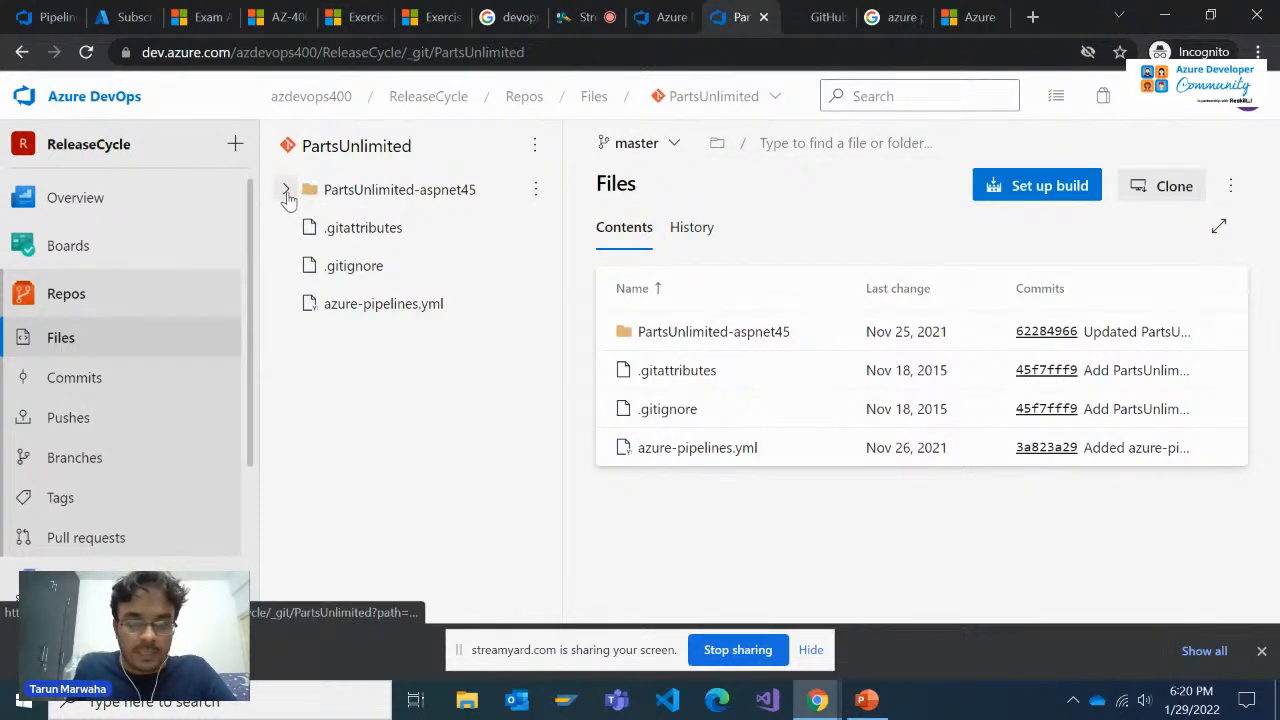
pyautogui.click(286, 192)
pyautogui.click(304, 304)
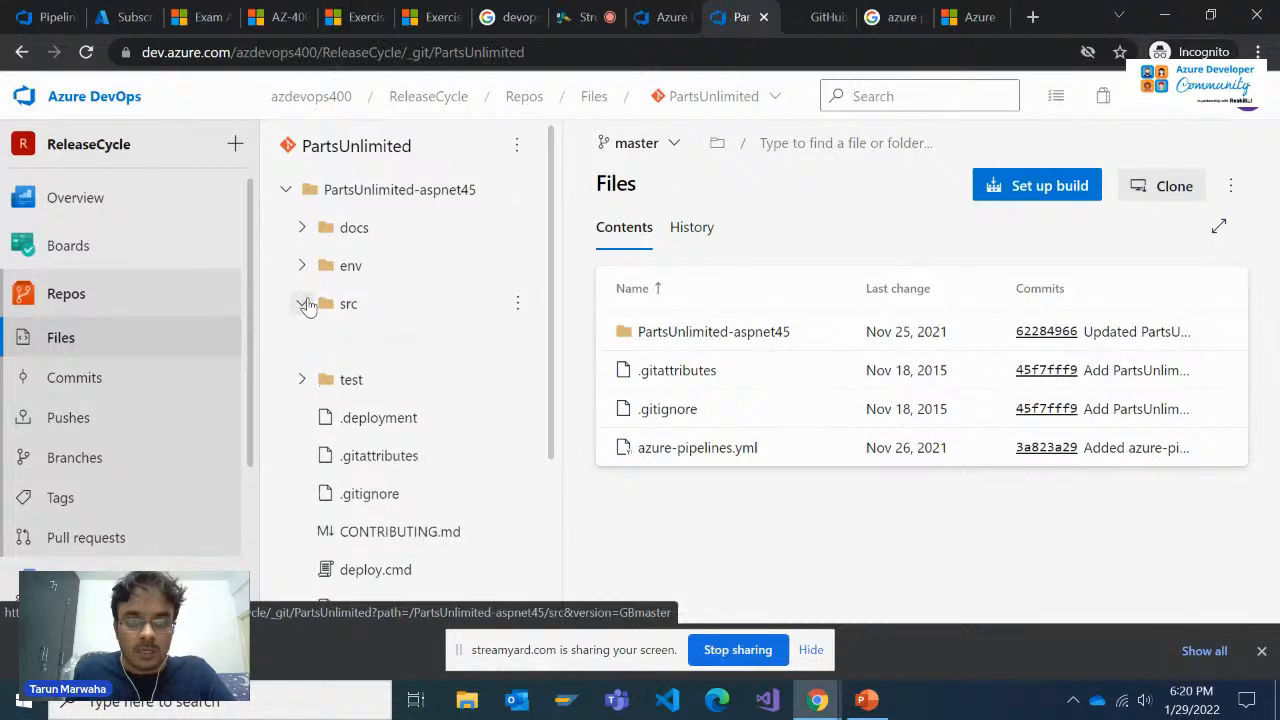
pyautogui.click(318, 341)
pyautogui.scroll(-1, 357, 368)
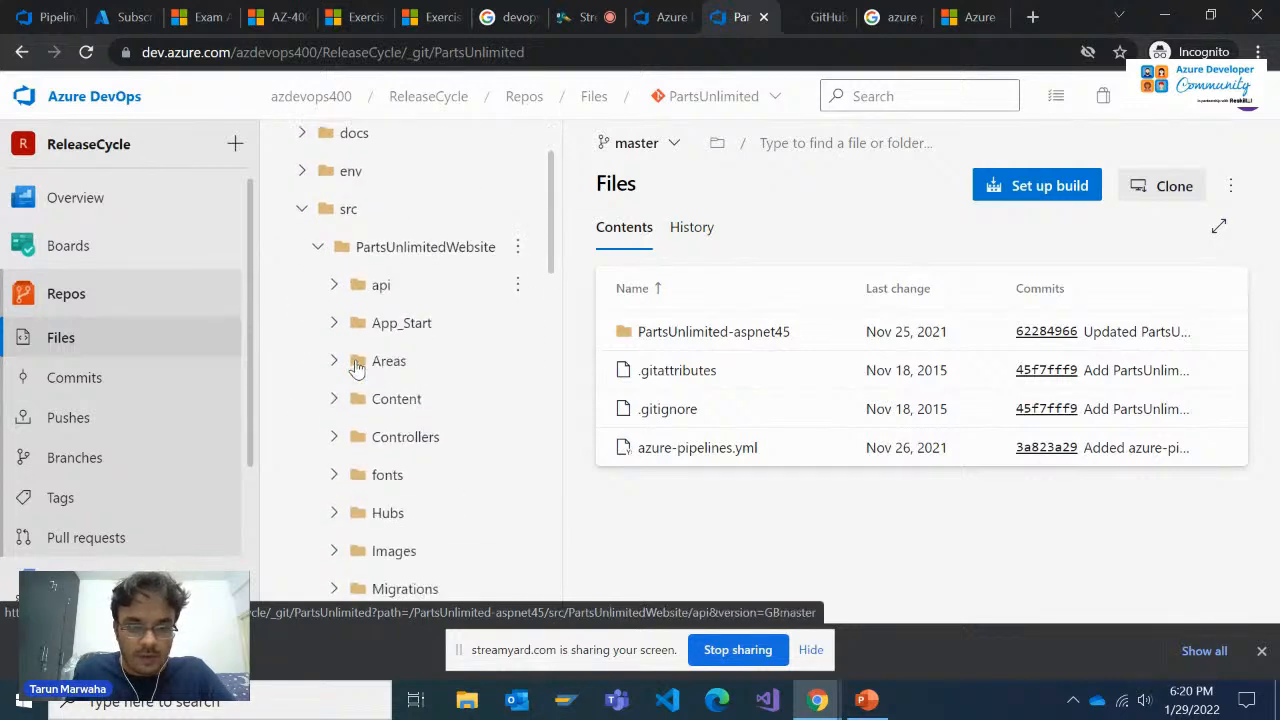
pyautogui.scroll(-5, 357, 368)
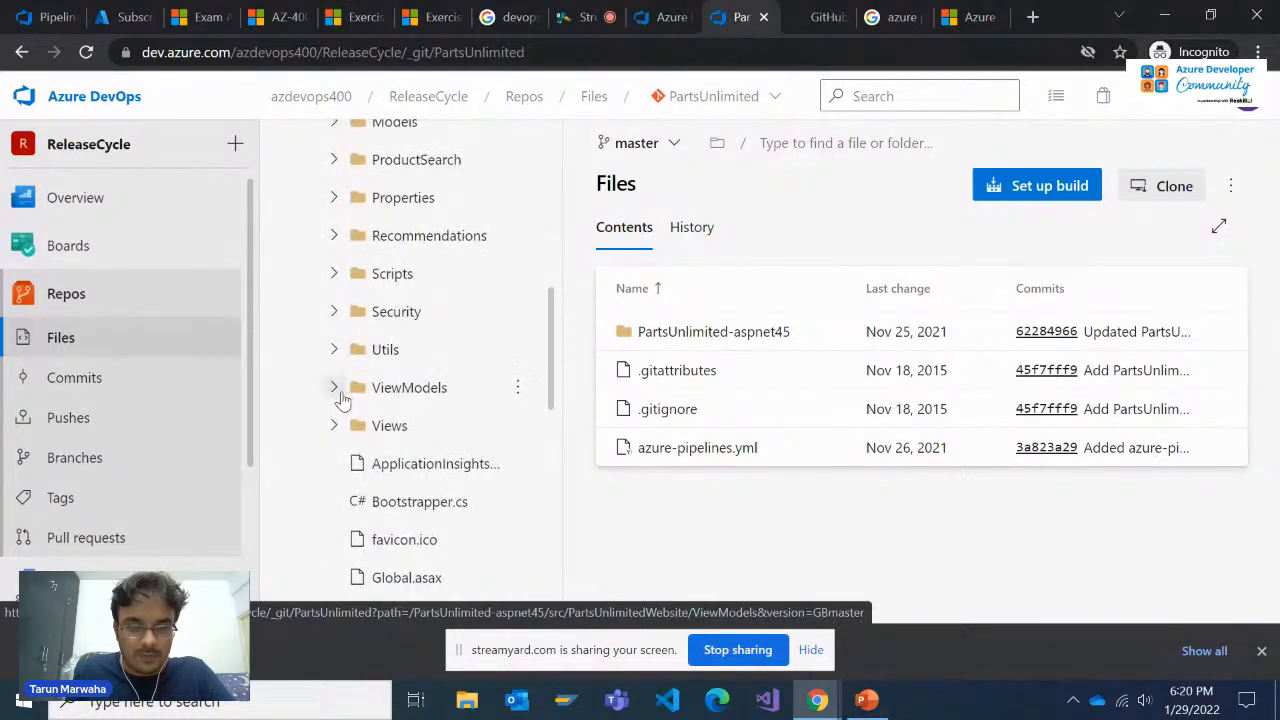
pyautogui.scroll(-3, 340, 400)
pyautogui.scroll(1, 338, 417)
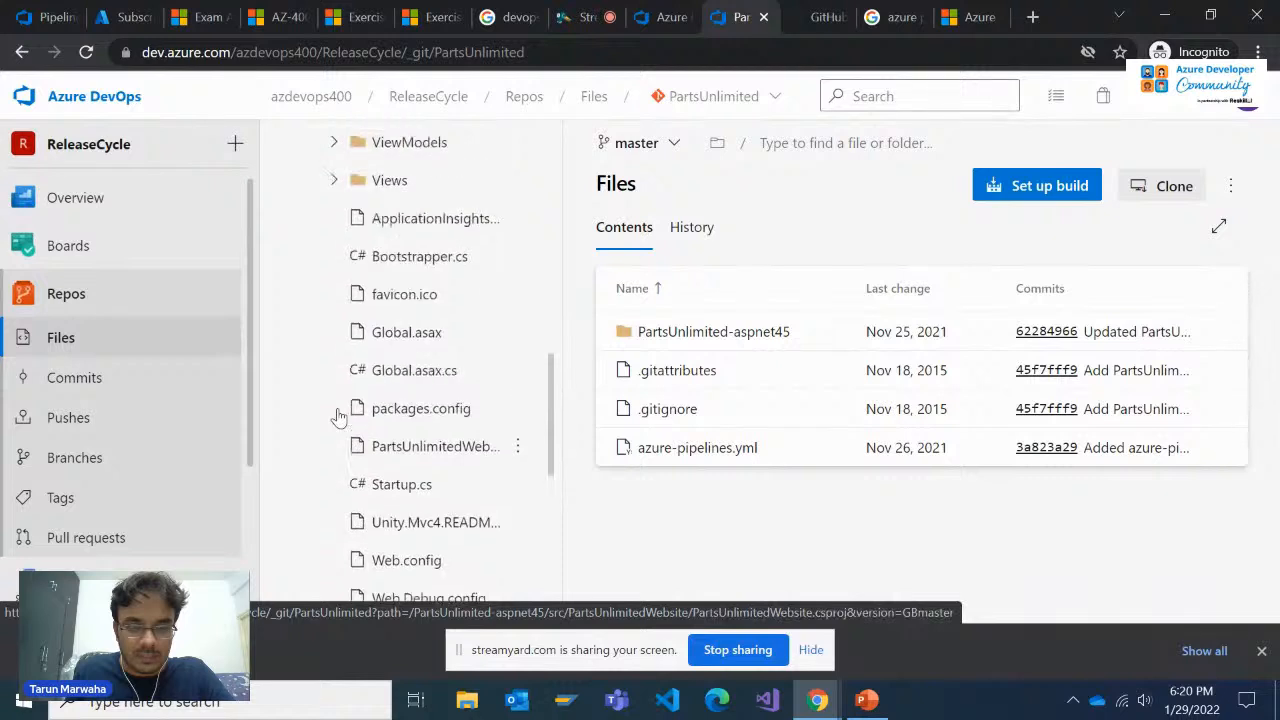
pyautogui.scroll(8, 338, 417)
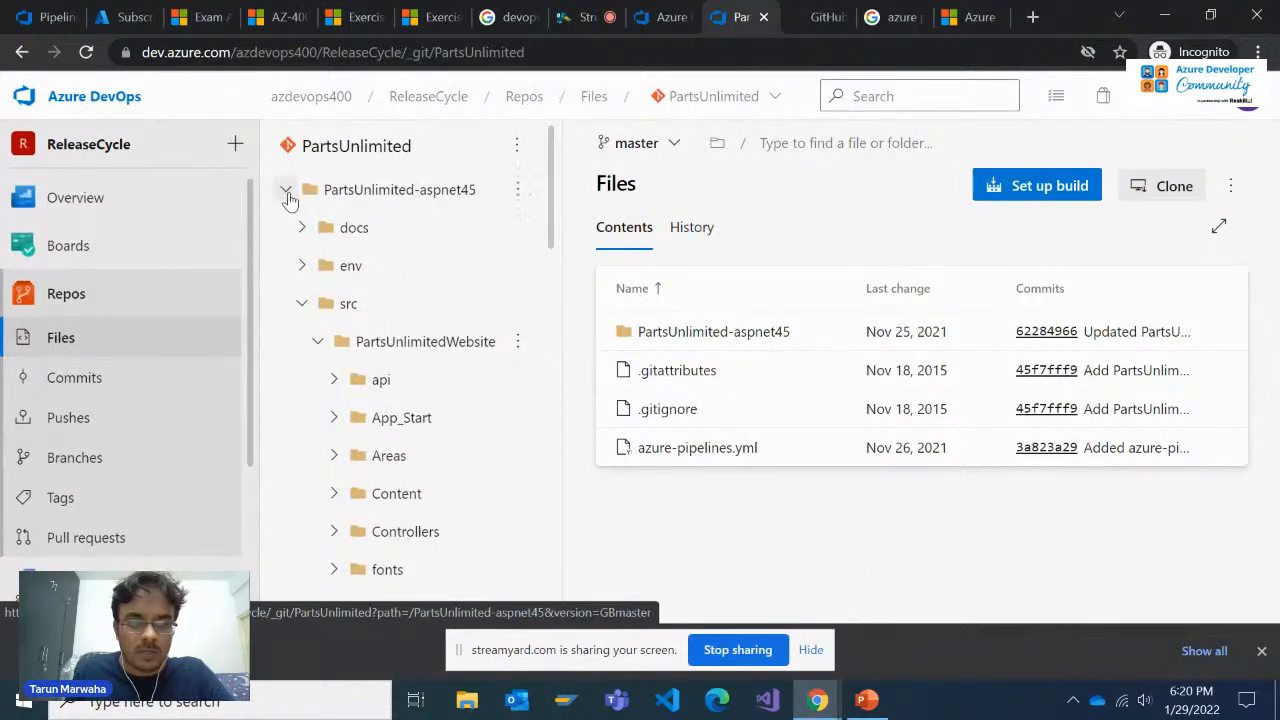
# Collapse the PartsUnlimitedWebsite folder and review the other folders and files in the PartsUnlimited repository
pyautogui.click(287, 192)
pyautogui.click(286, 189)
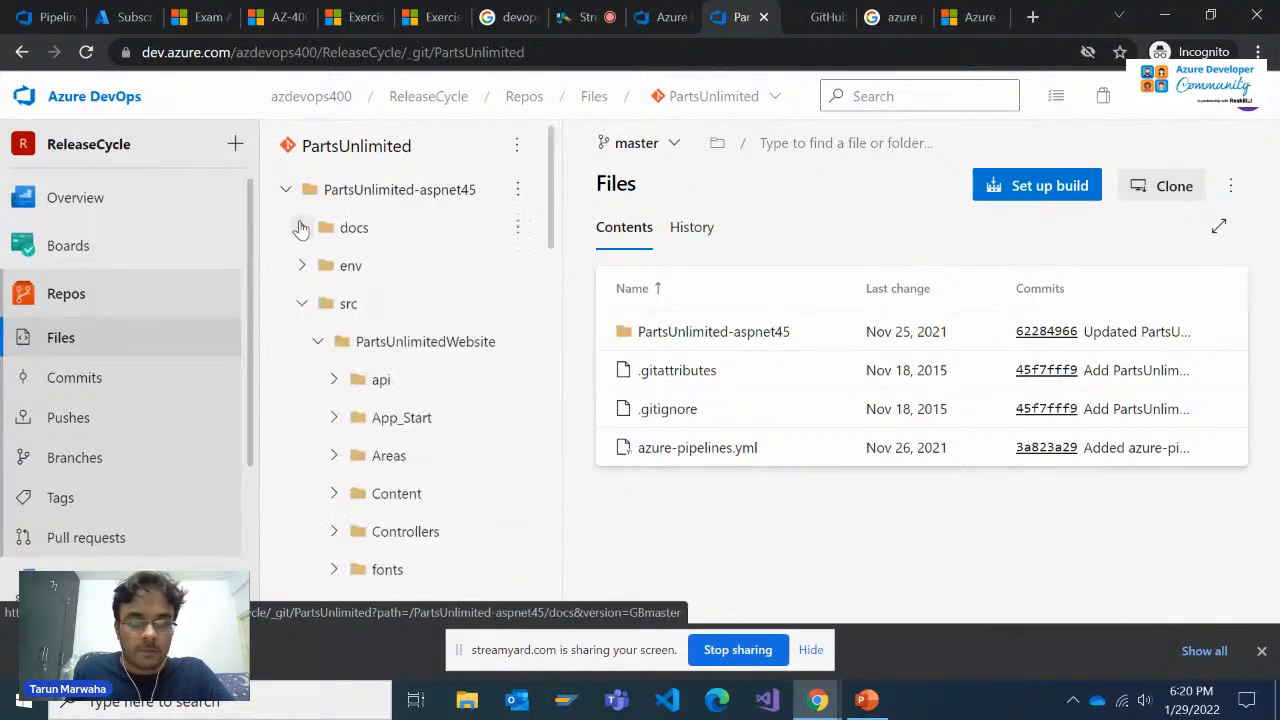
pyautogui.click(316, 342)
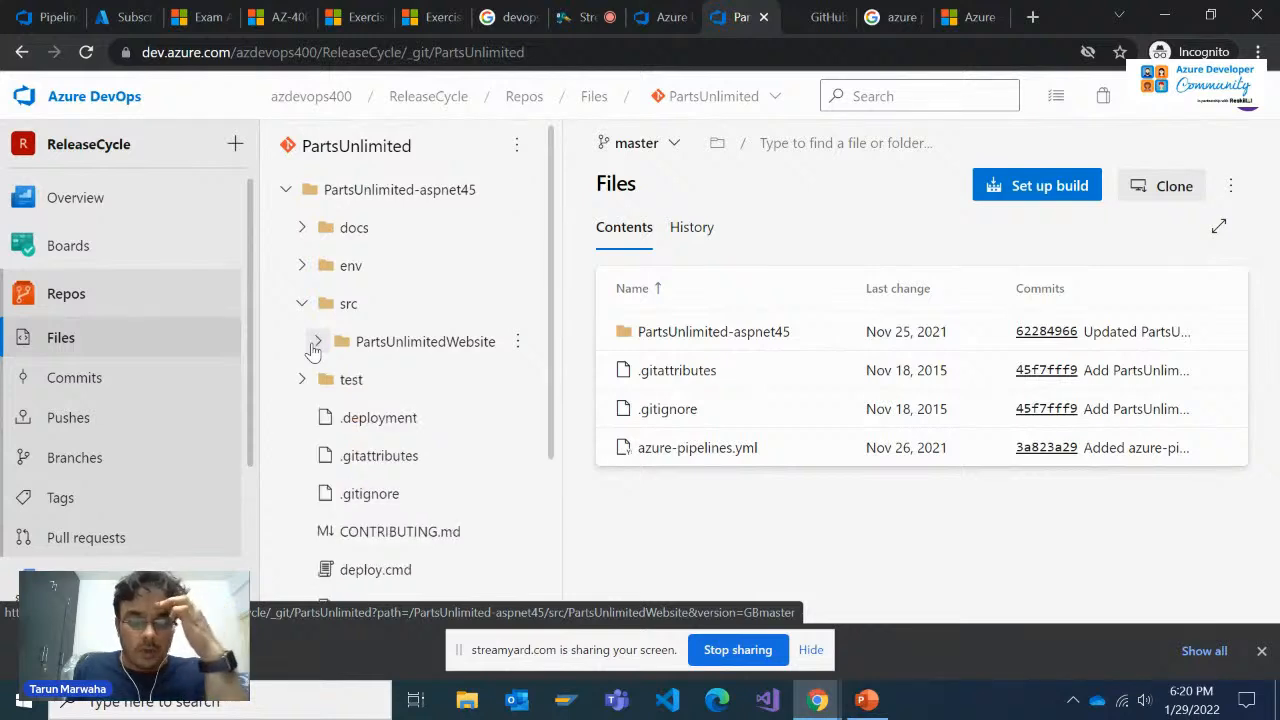
pyautogui.scroll(-1, 313, 348)
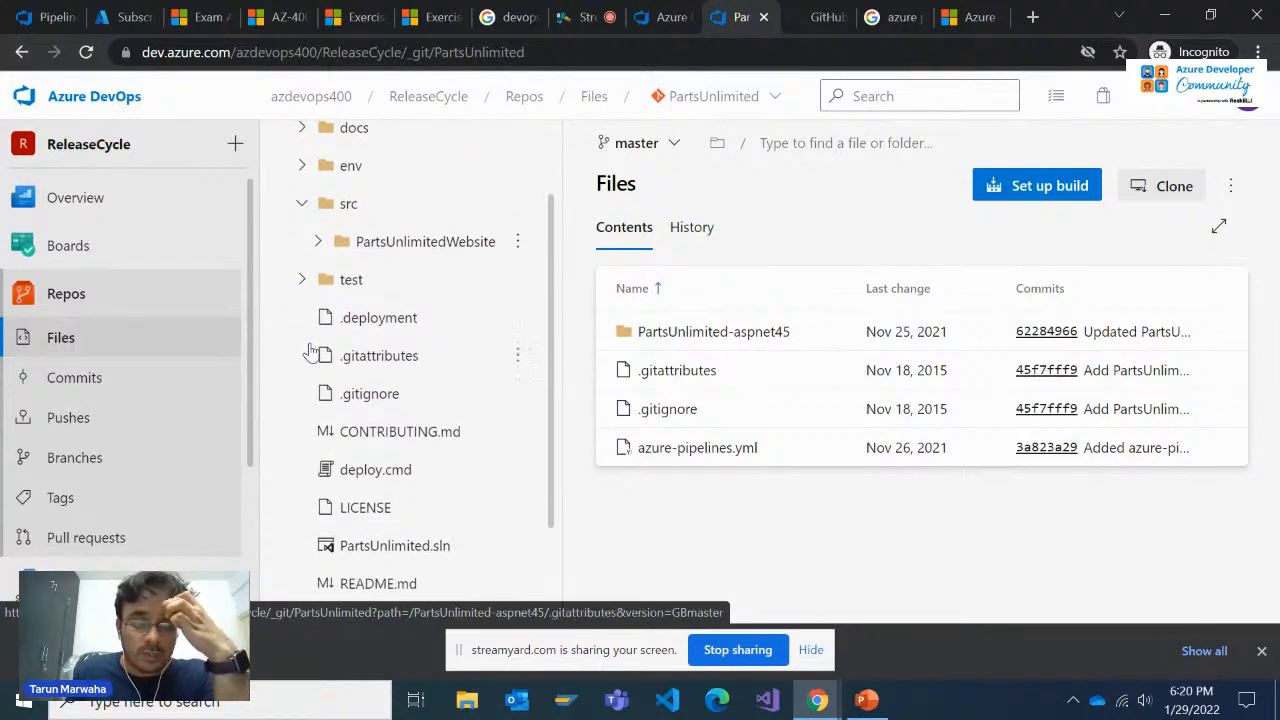
pyautogui.scroll(1, 312, 349)
pyautogui.scroll(-2, 312, 350)
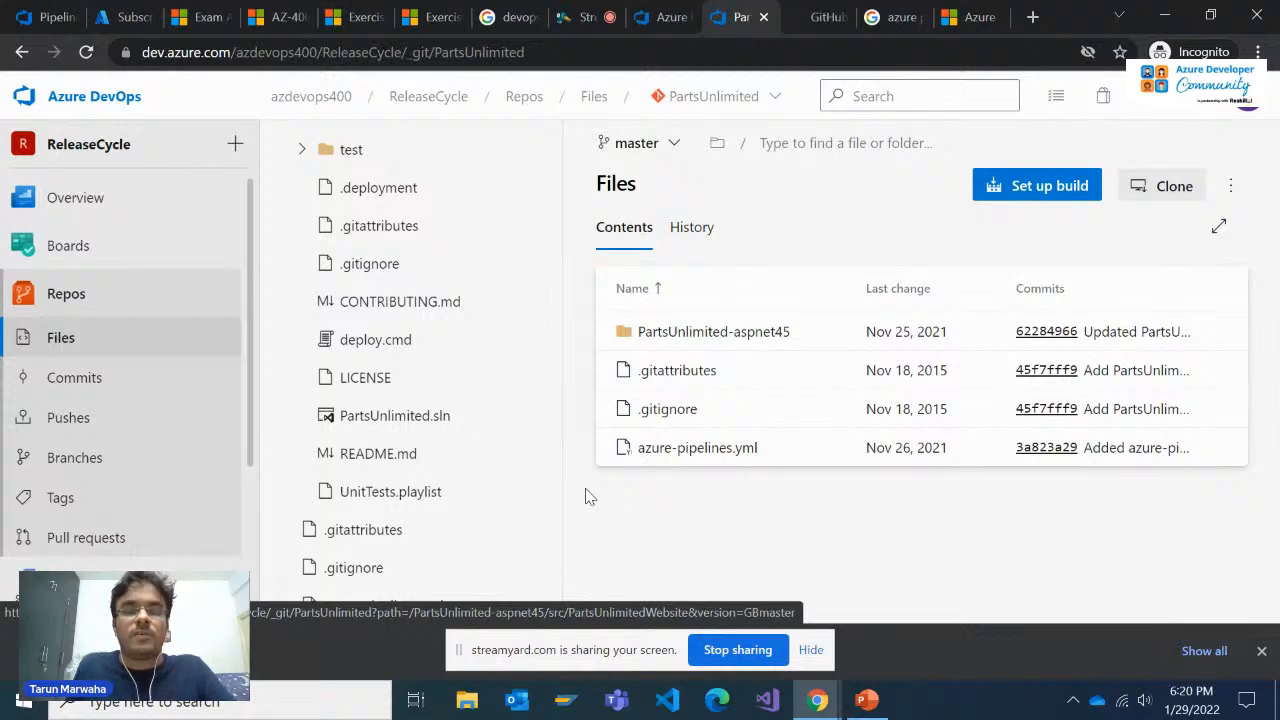
pyautogui.scroll(2, 397, 440)
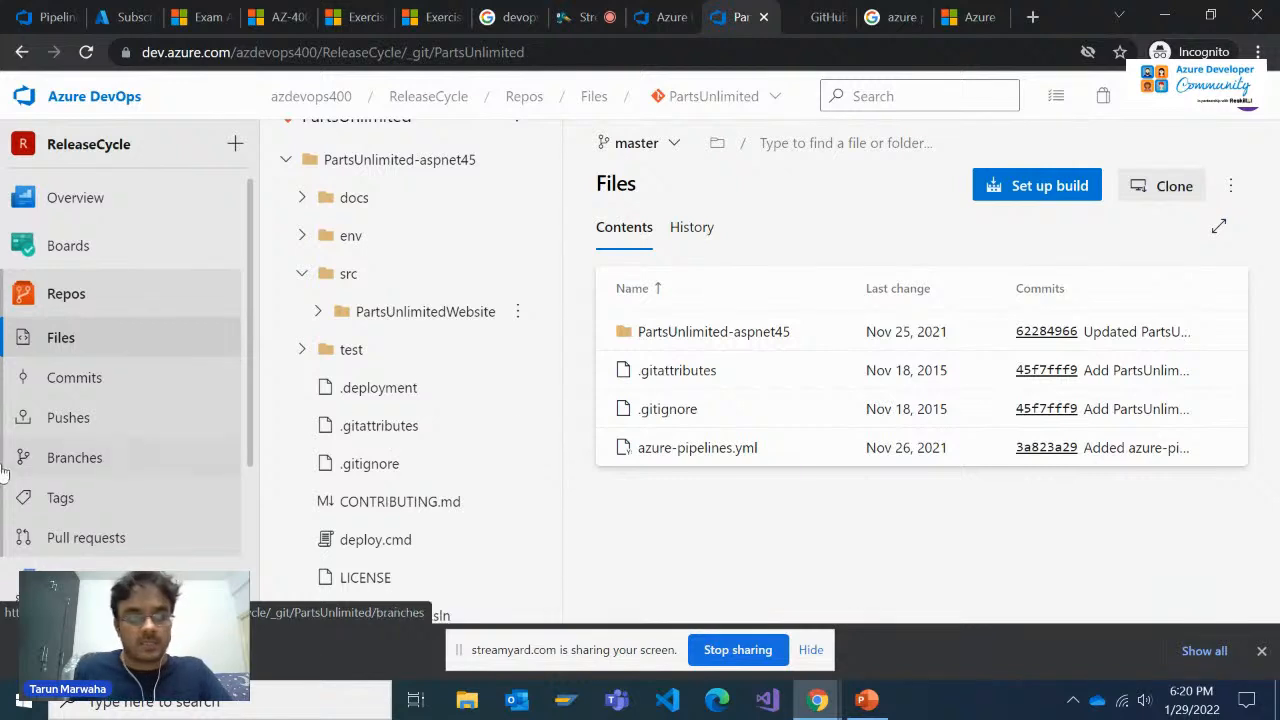
# Review the ReleaseCycle project's build pipelines and open its releases page
pyautogui.scroll(-1, 57, 491)
pyautogui.click(57, 480)
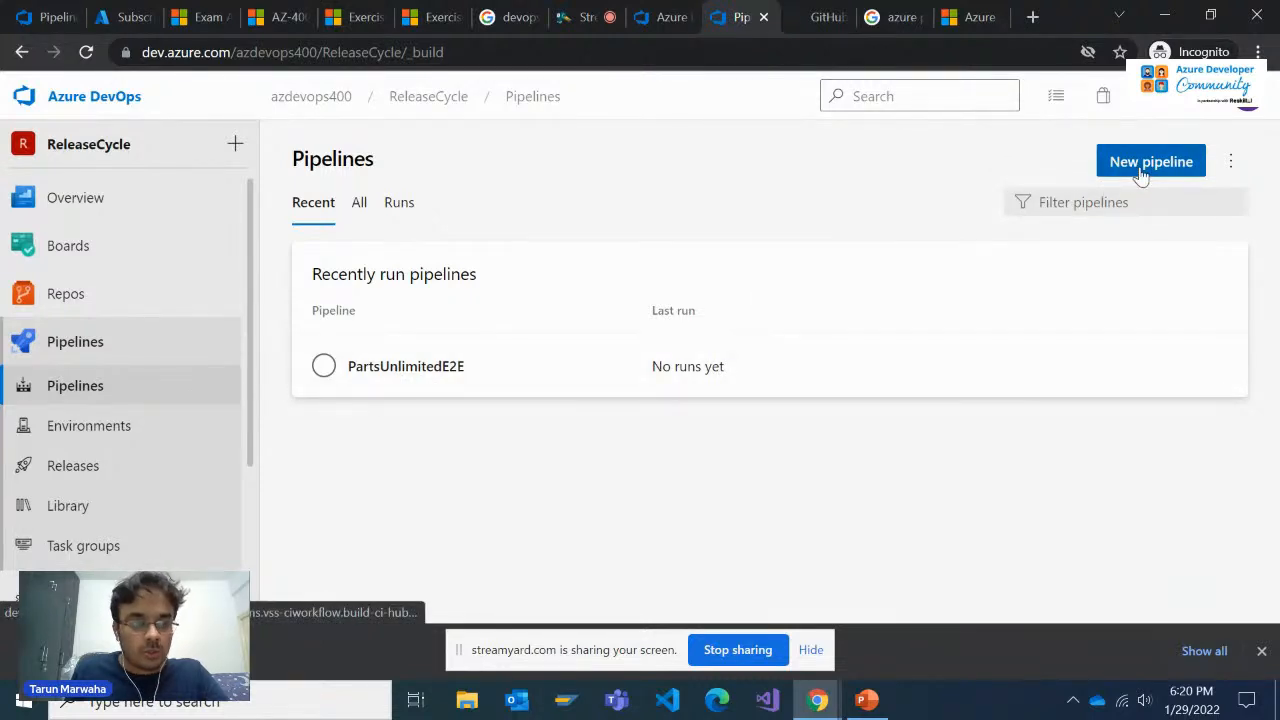
pyautogui.click(71, 464)
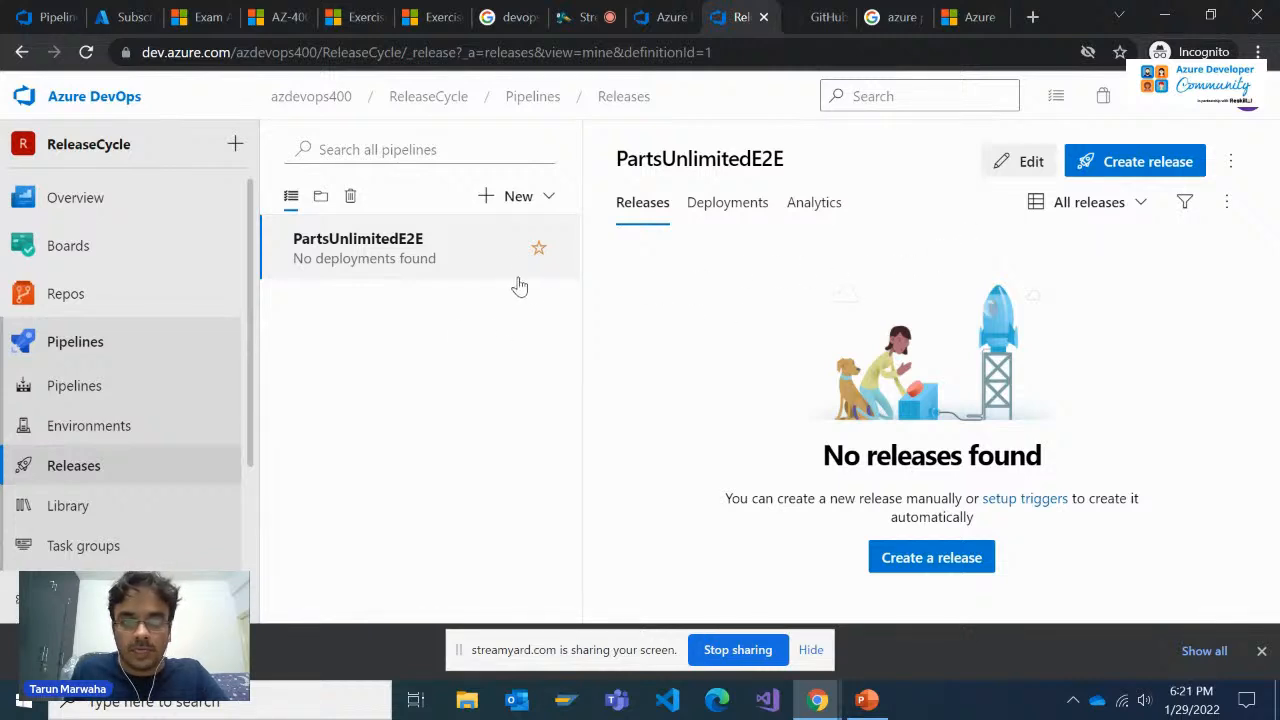
# Try to choose an artifact version for a new PartsUnlimitedE2E release, and cancel the release
pyautogui.click(1118, 162)
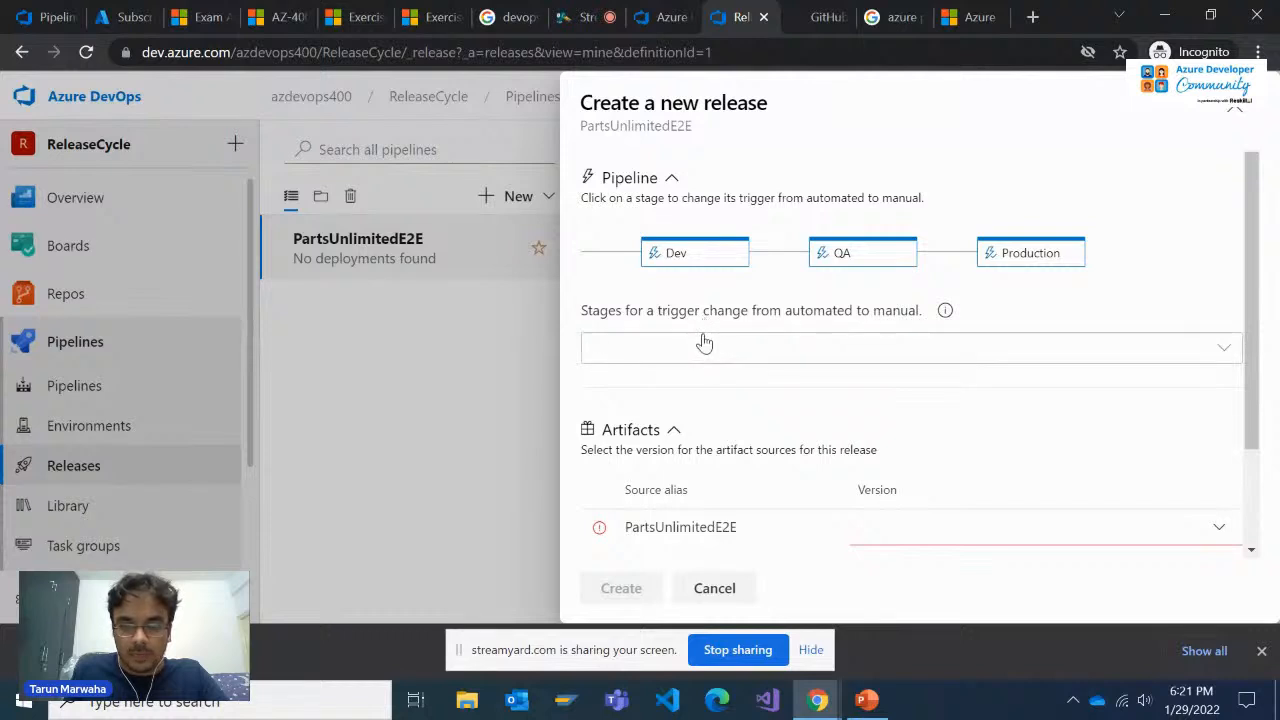
pyautogui.scroll(-1, 705, 343)
pyautogui.scroll(1, 705, 343)
pyautogui.scroll(-1, 708, 354)
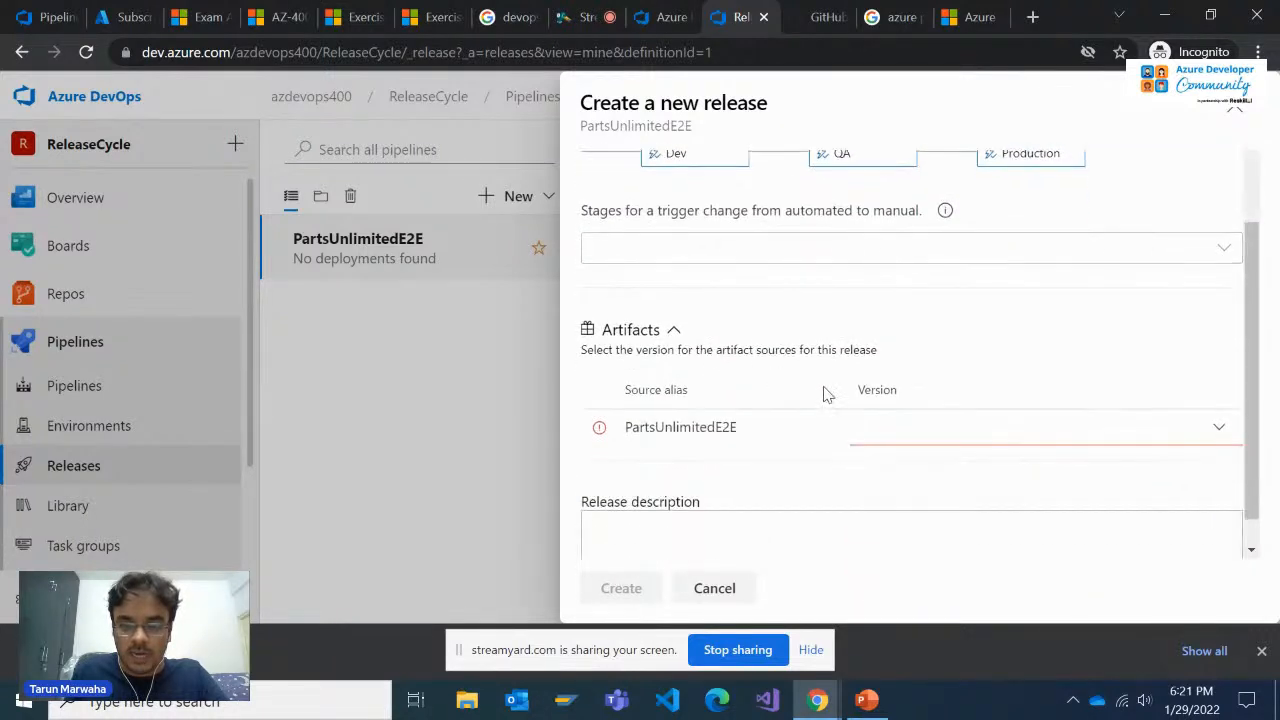
pyautogui.click(879, 431)
pyautogui.click(1223, 434)
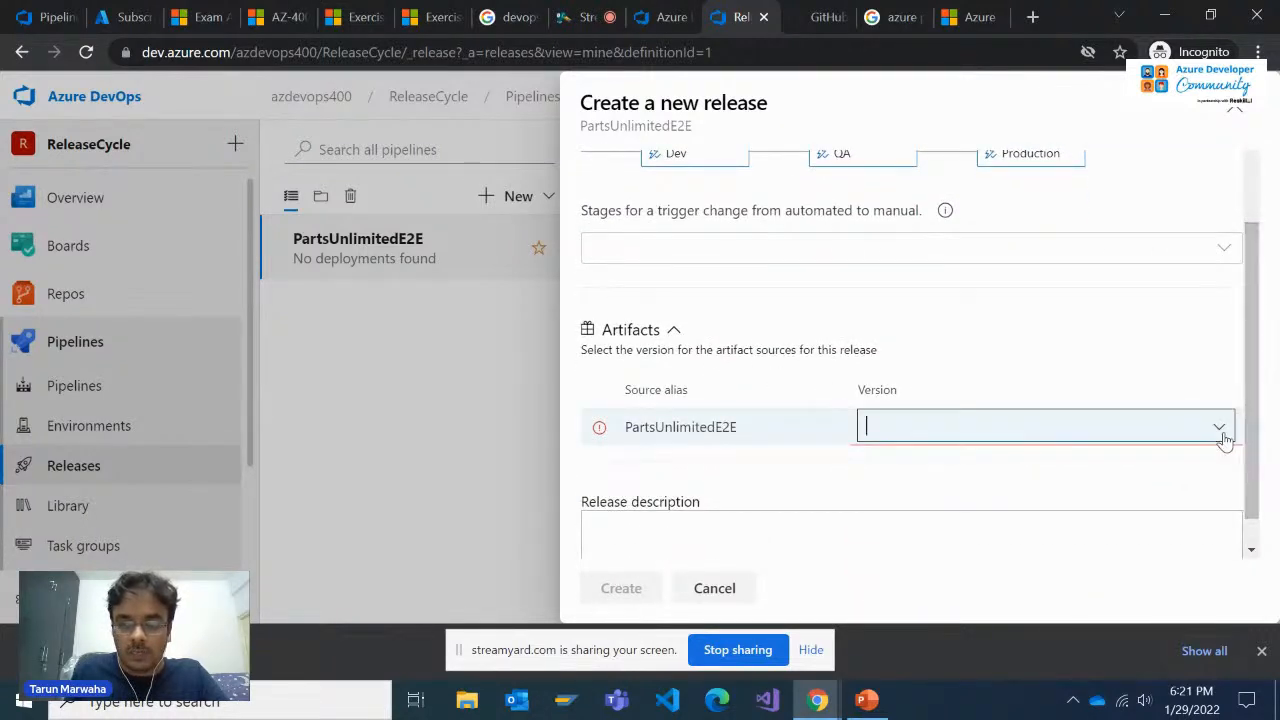
pyautogui.scroll(1, 1023, 421)
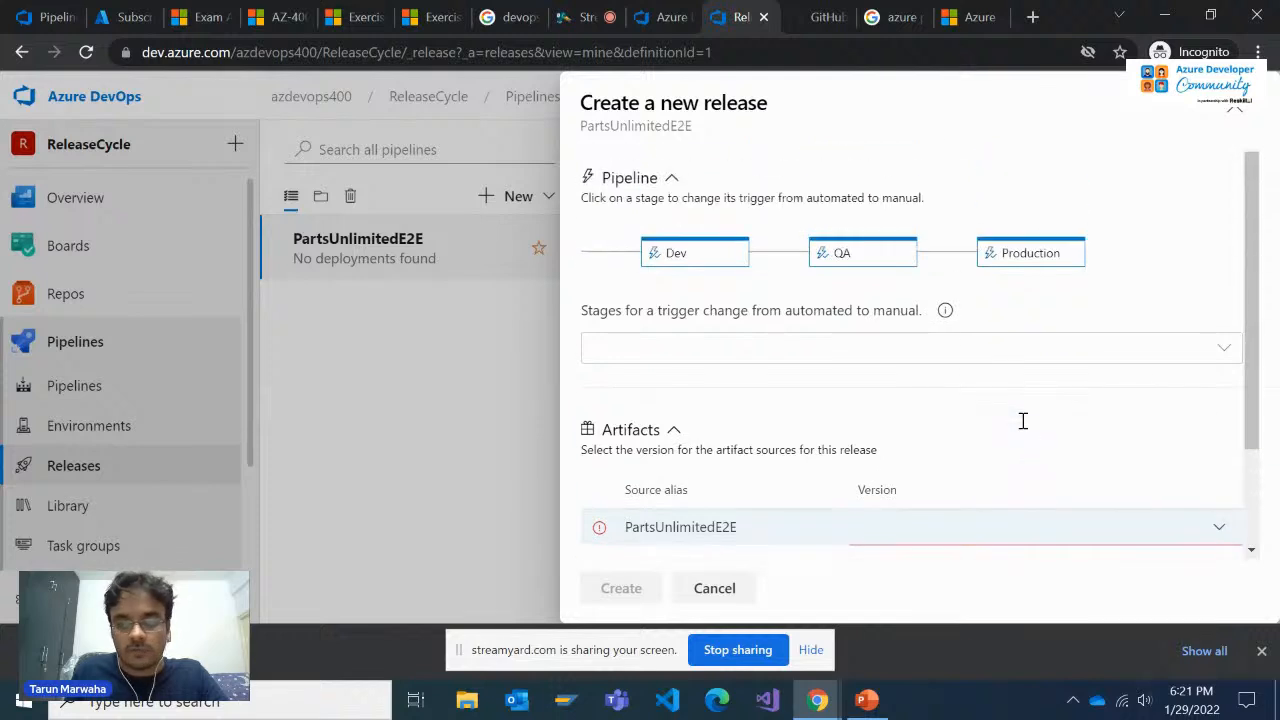
pyautogui.click(712, 590)
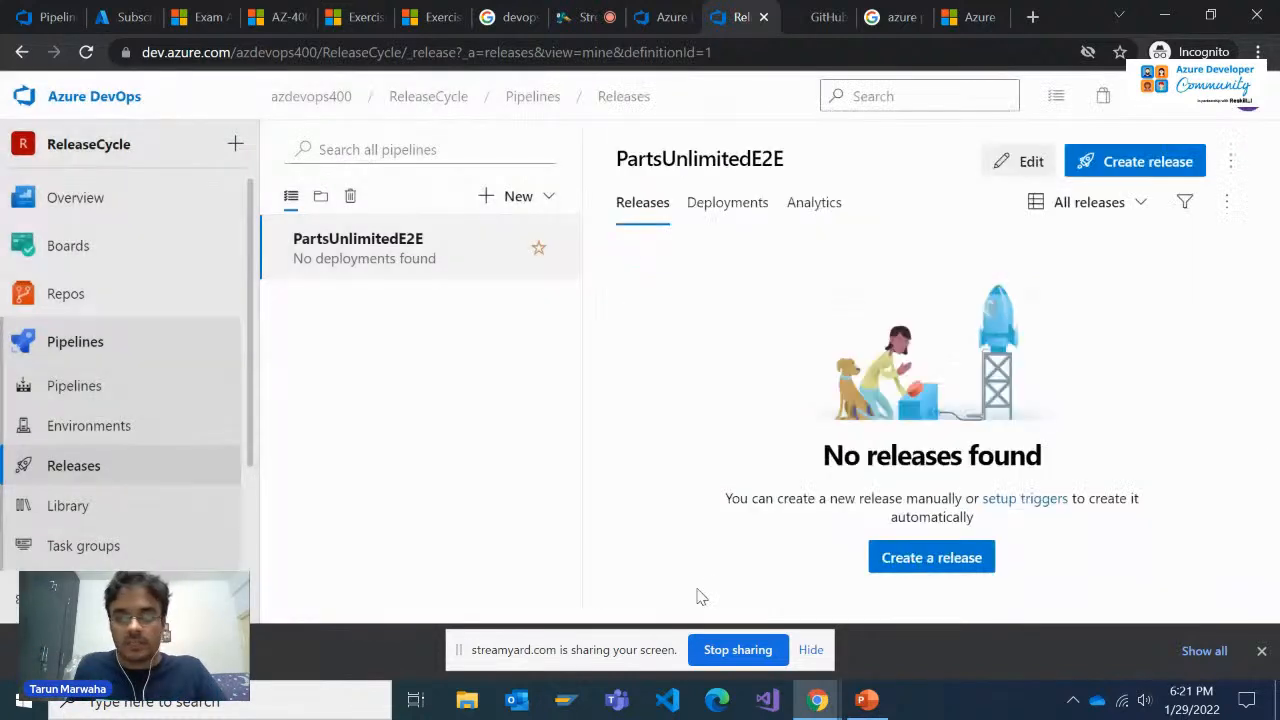
# Open the PartsUnlimitedE2E release definition for editing to examine its artifact and stages
pyautogui.click(1027, 163)
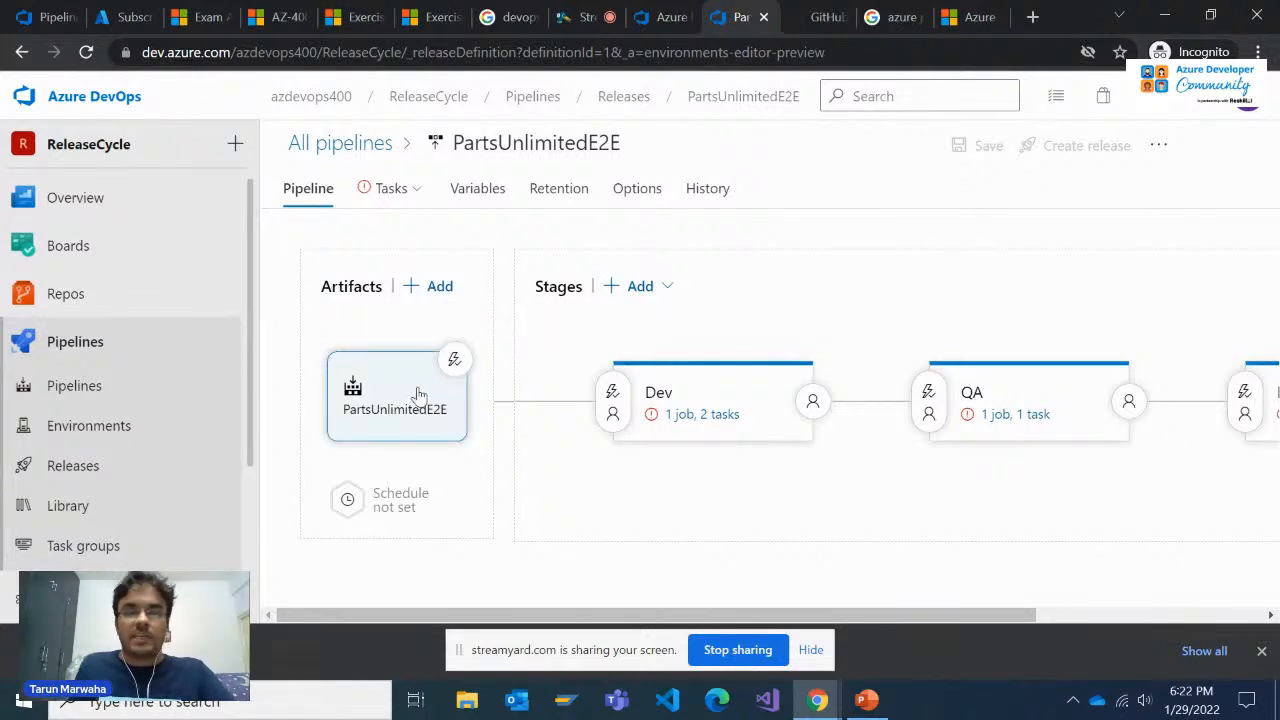
# Open the PartsUnlimitedE2E build pipeline and bring up the settings for running it manually
pyautogui.click(80, 386)
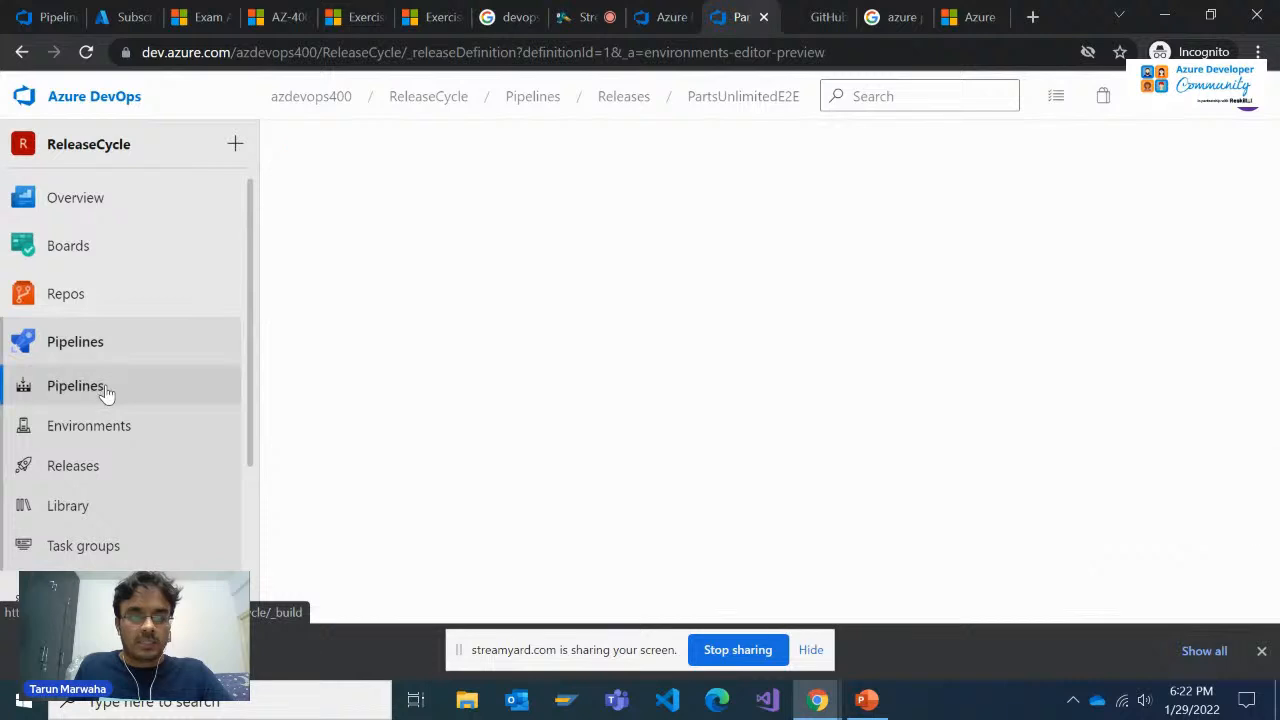
pyautogui.click(1155, 163)
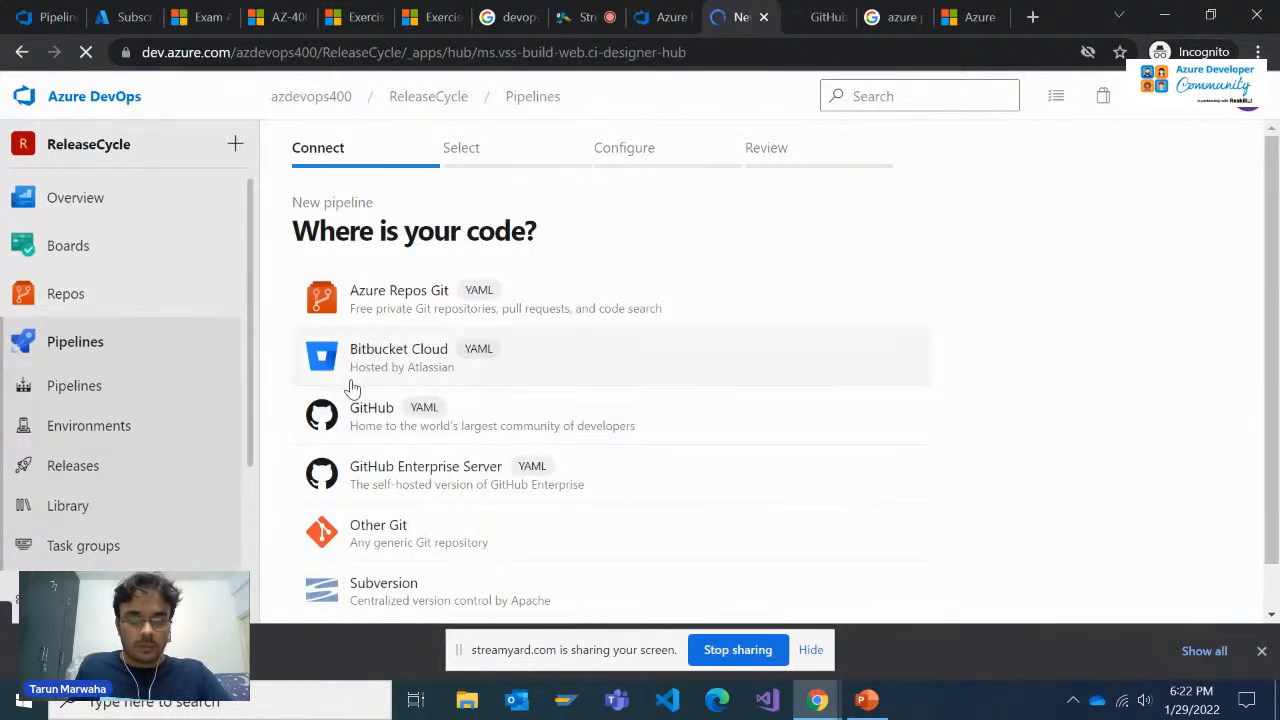
pyautogui.click(200, 376)
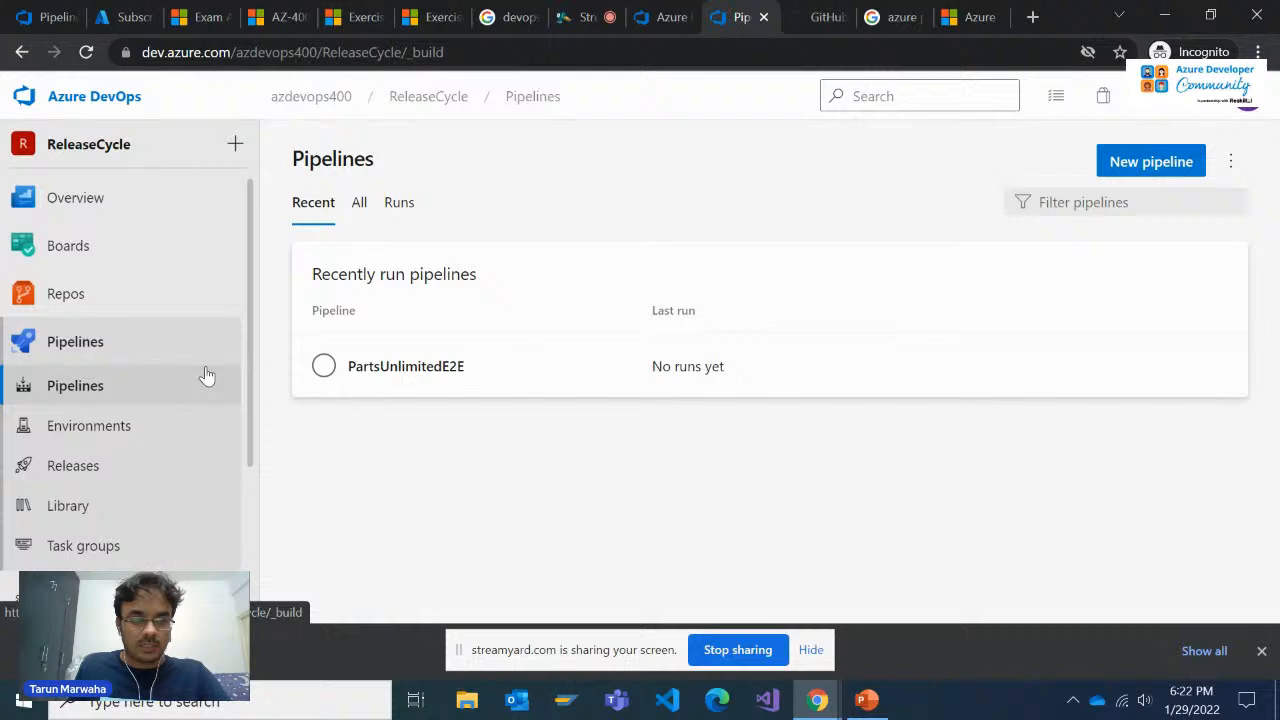
pyautogui.click(374, 367)
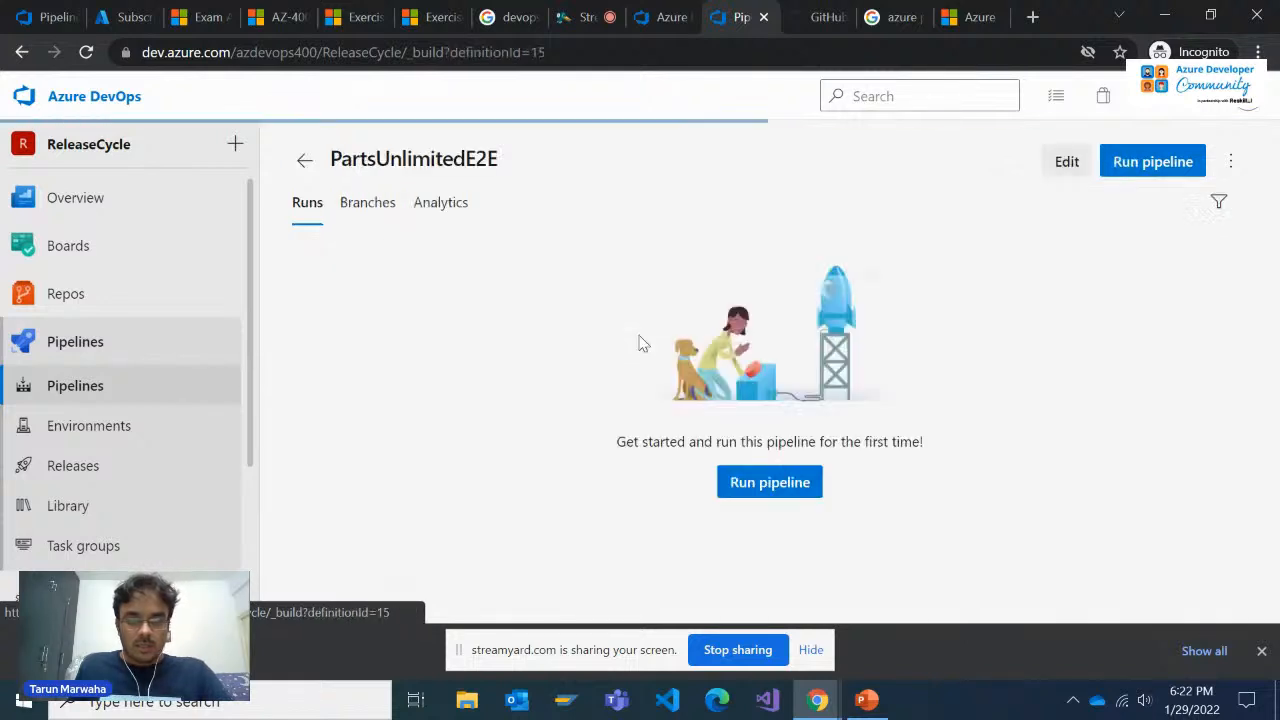
pyautogui.click(1130, 166)
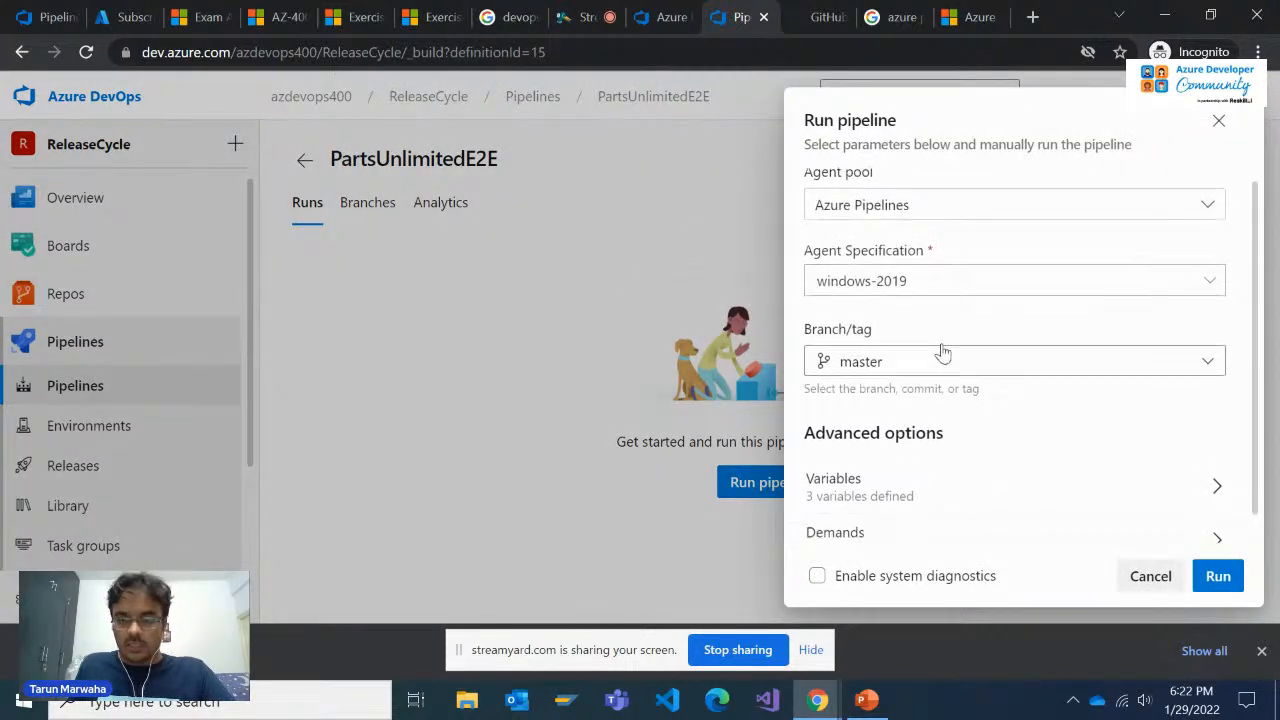
# Examine the run's agent specification, the agent pool choices and the variables defined for PartsUnlimitedE2E
pyautogui.click(1018, 294)
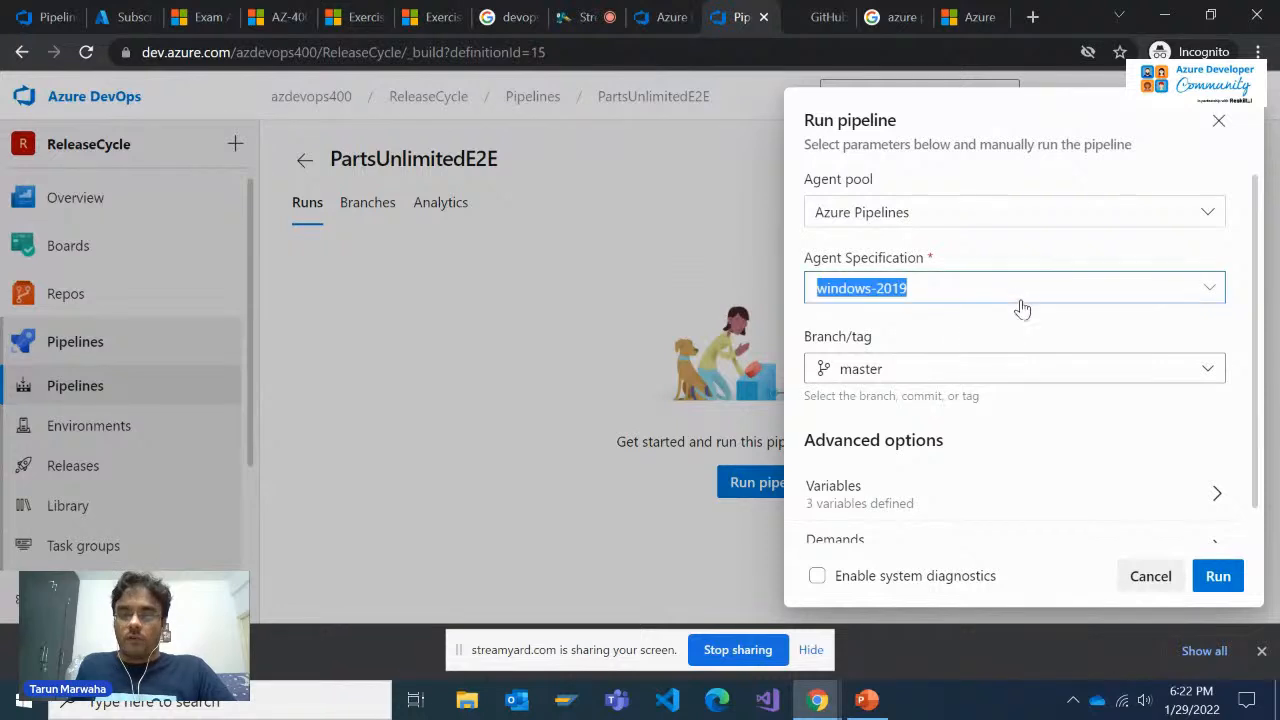
pyautogui.click(997, 260)
pyautogui.click(1022, 166)
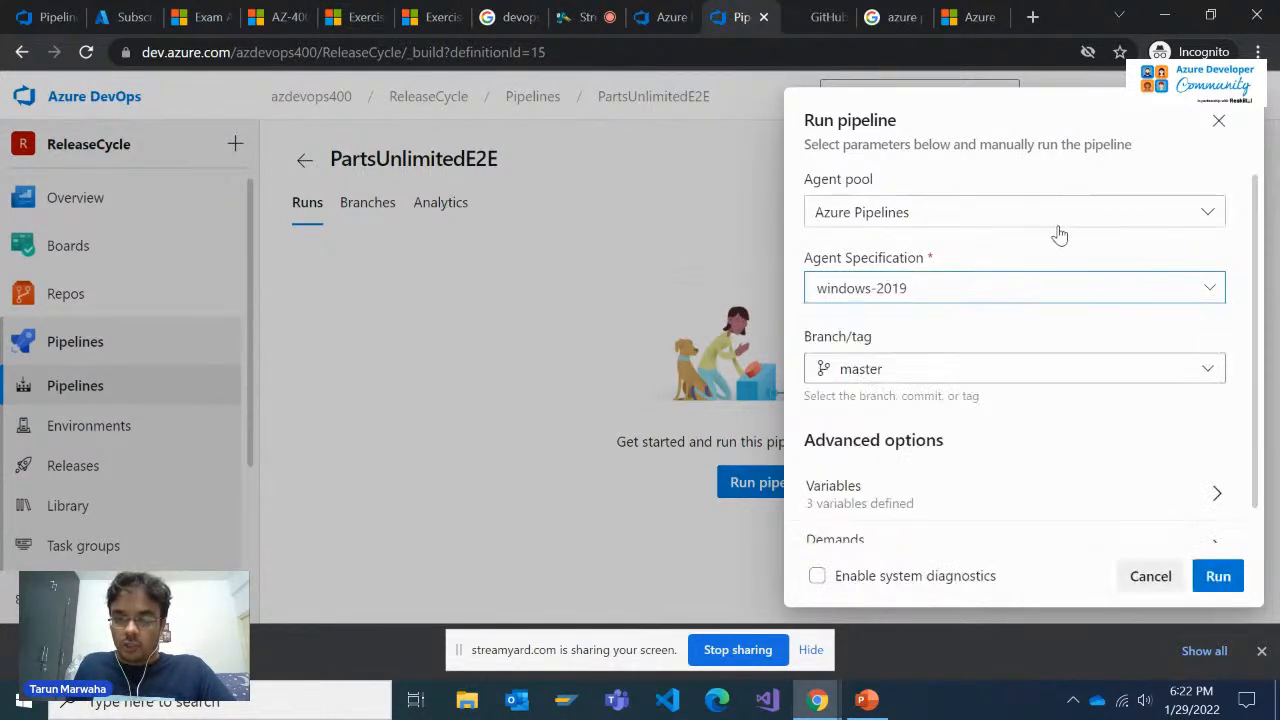
pyautogui.click(1200, 220)
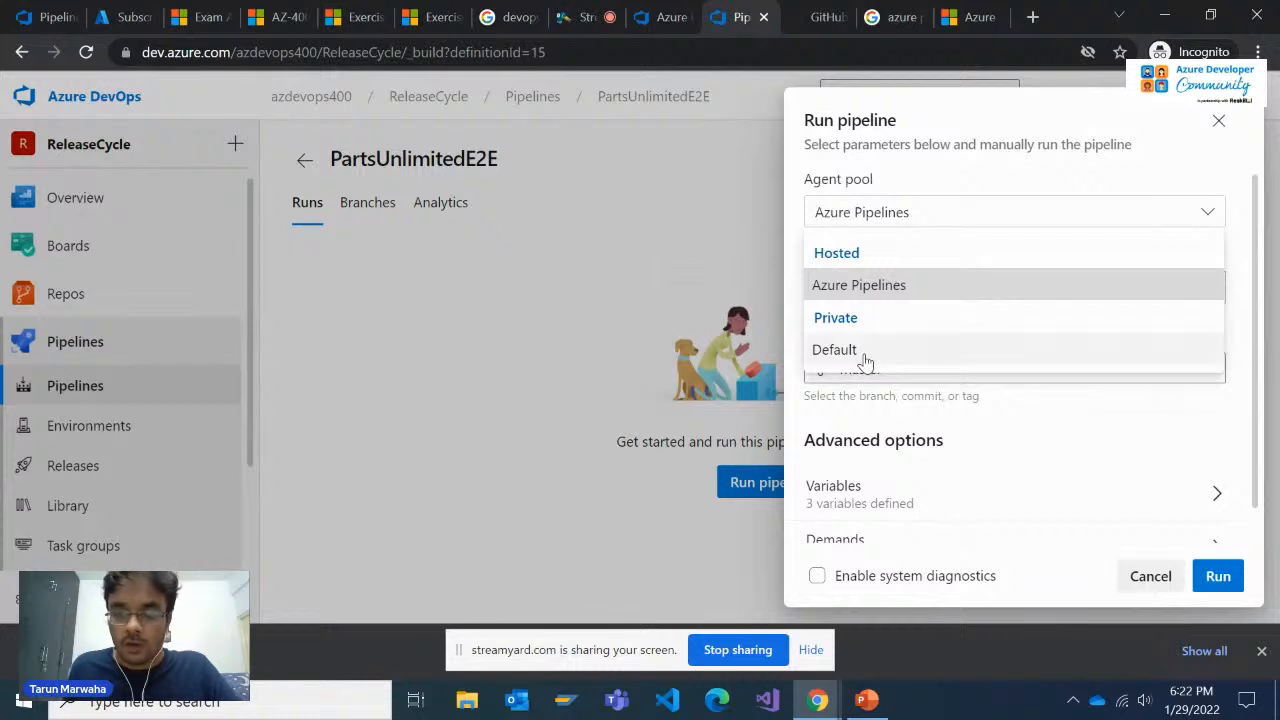
pyautogui.click(945, 170)
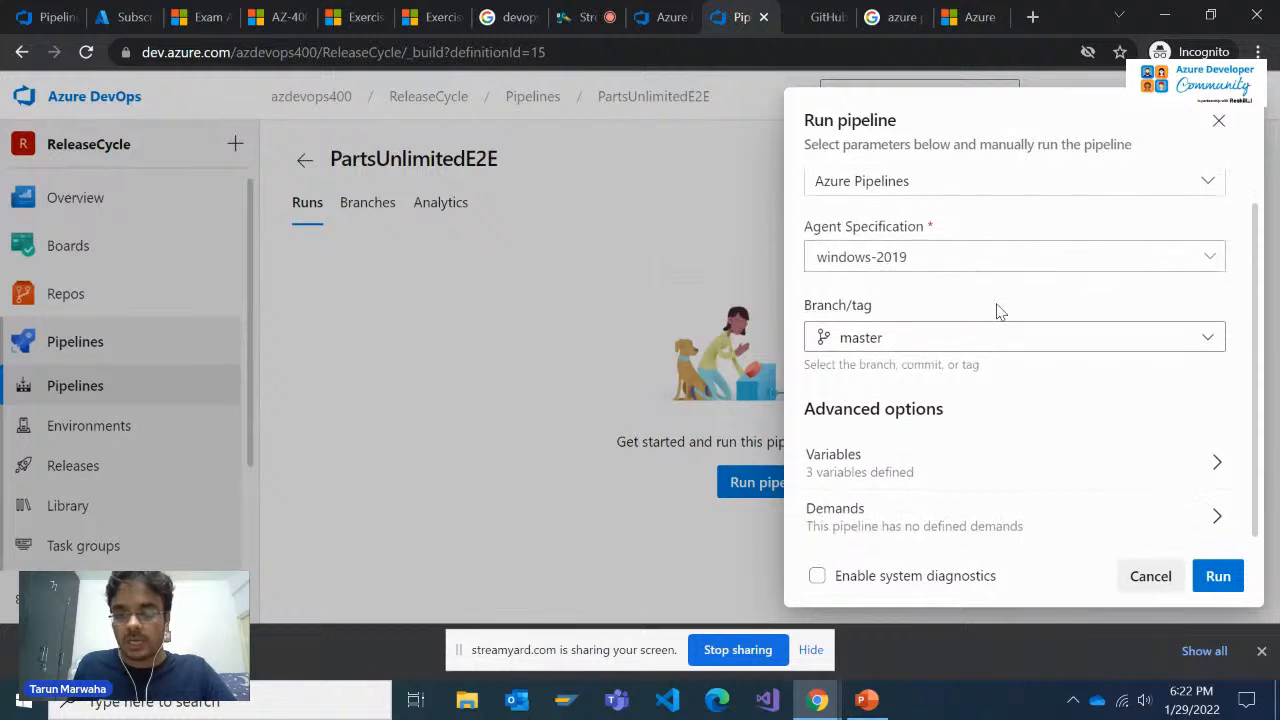
pyautogui.click(1105, 487)
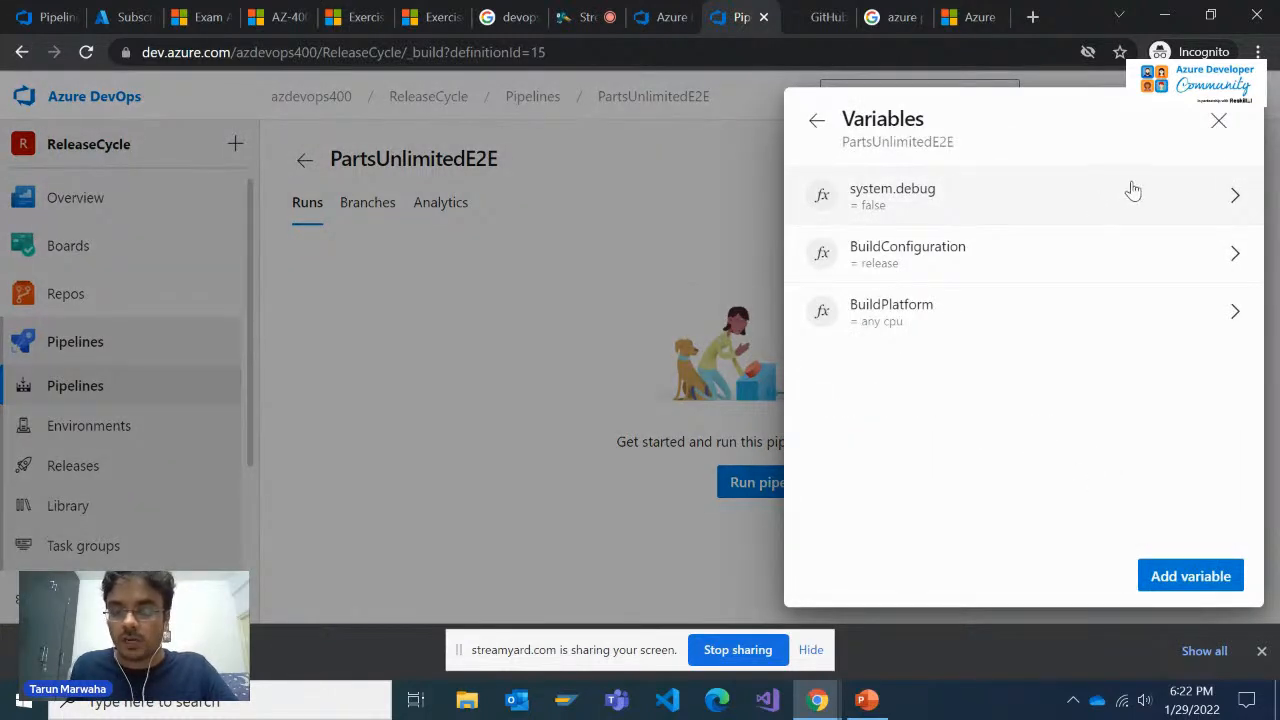
pyautogui.click(1219, 121)
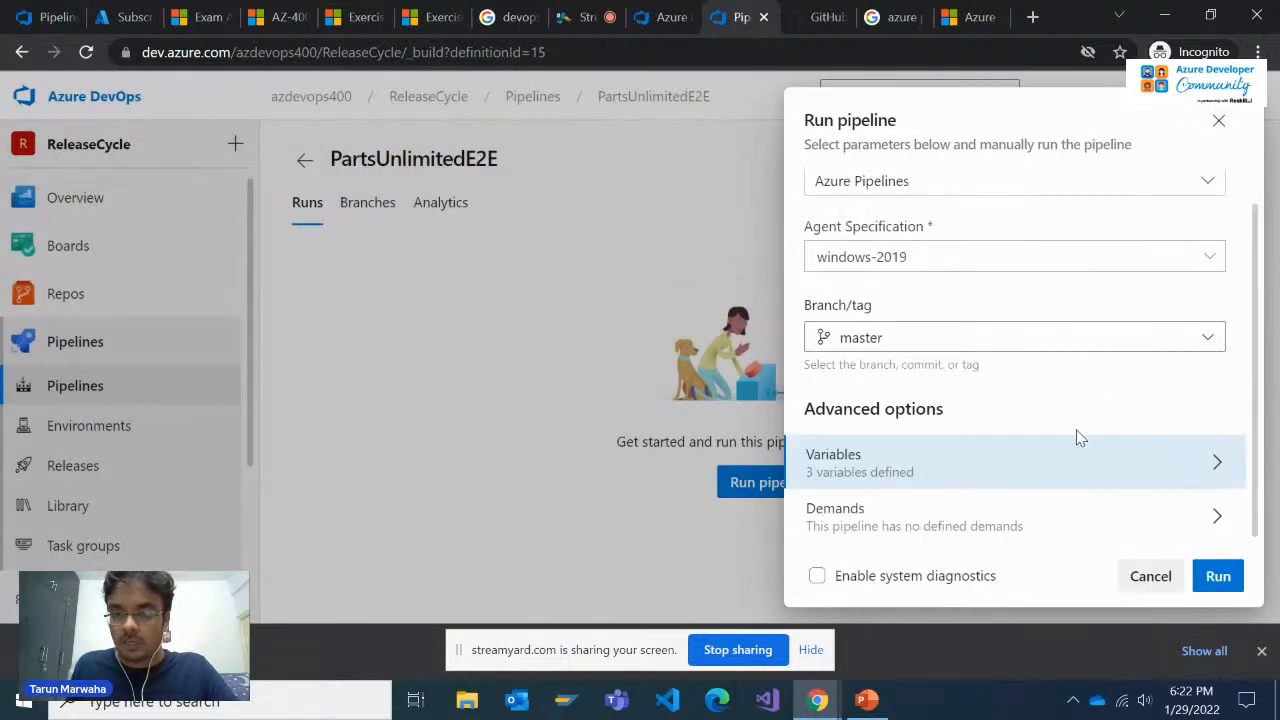
# Review the run variables, run PartsUnlimitedE2E on master with the windows-2019 agent, and open the Phase 1 job
pyautogui.click(1051, 465)
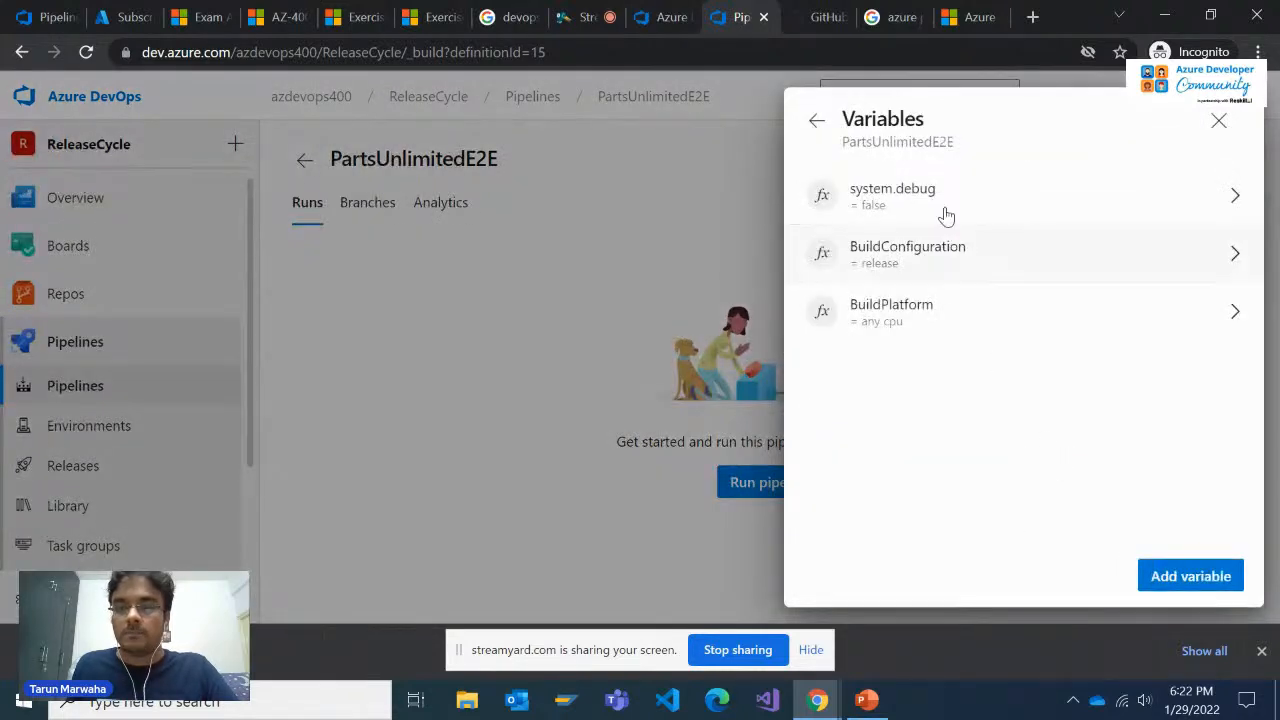
pyautogui.doubleClick(917, 141)
pyautogui.click(1219, 121)
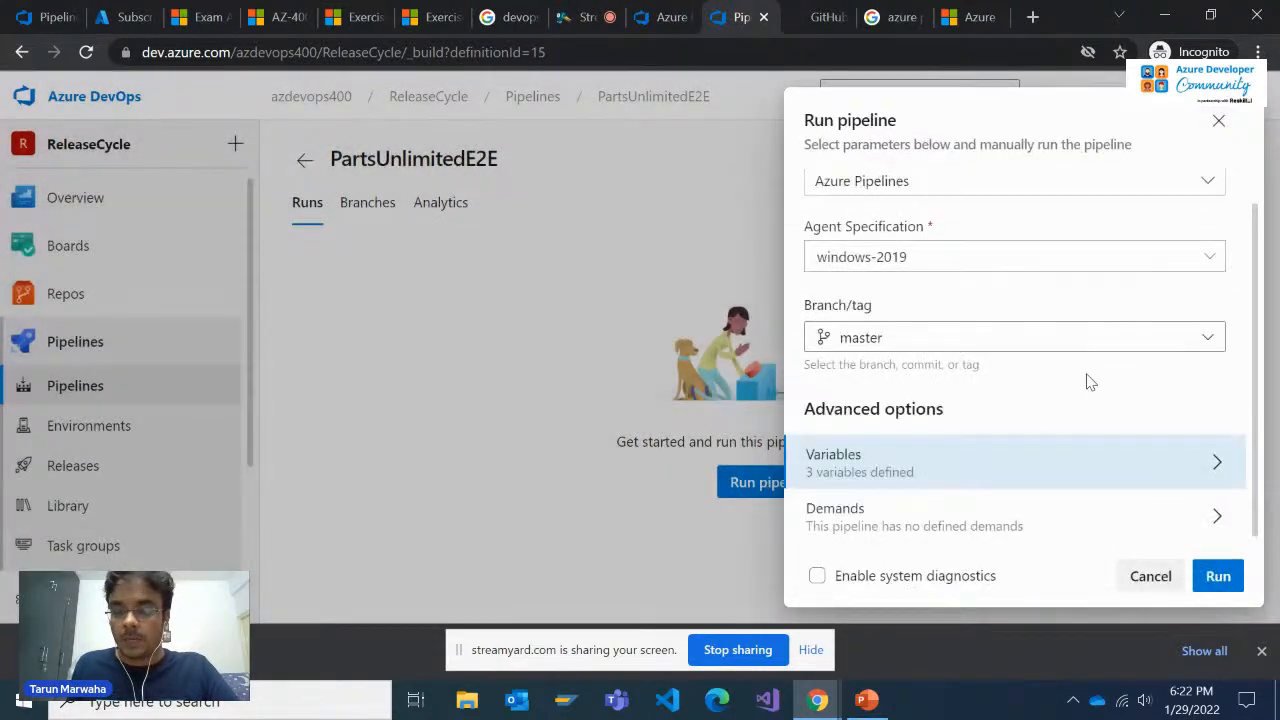
pyautogui.click(1218, 576)
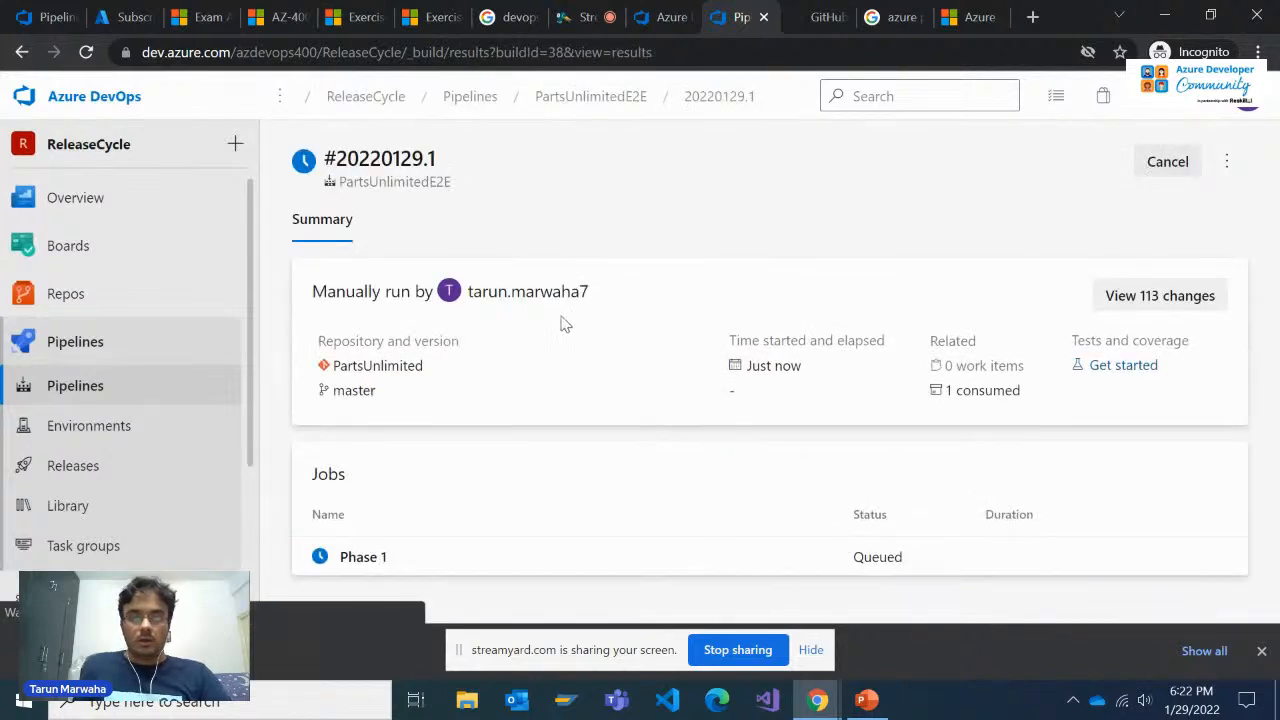
pyautogui.click(420, 556)
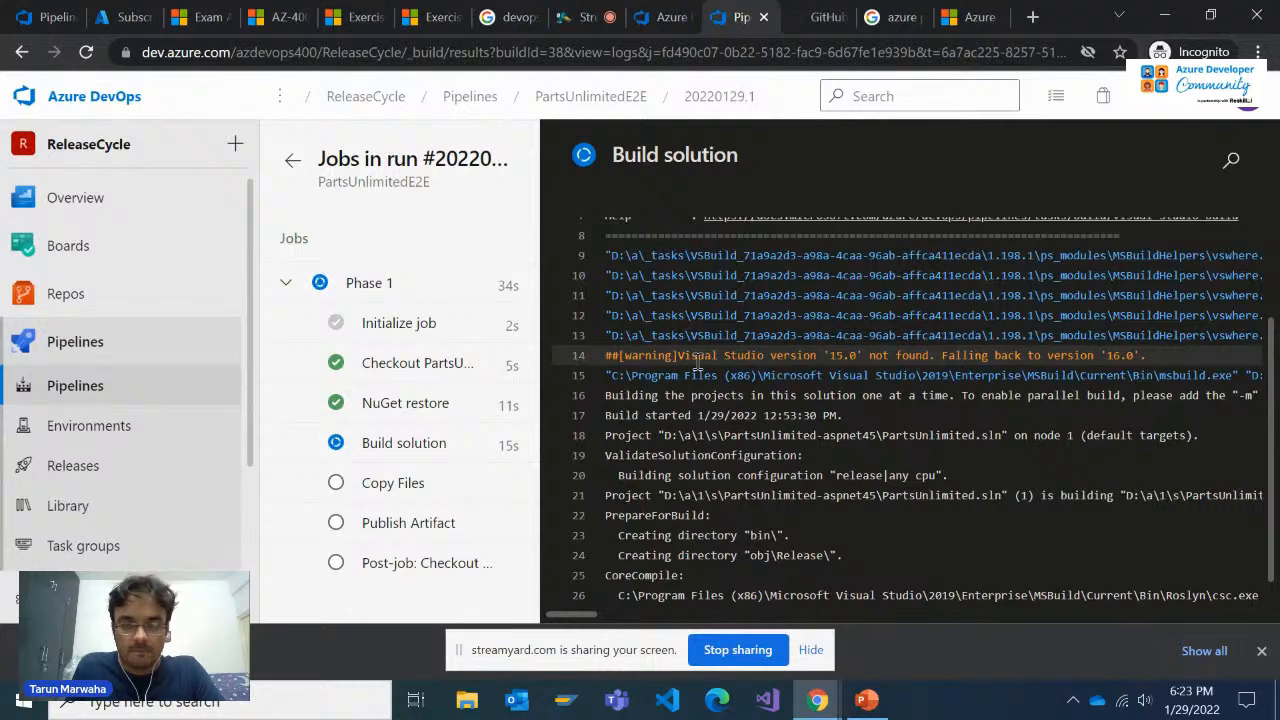
# Check the live viewer comments in StreamYard, and return to the PartsUnlimitedE2E run in Azure DevOps
pyautogui.click(578, 17)
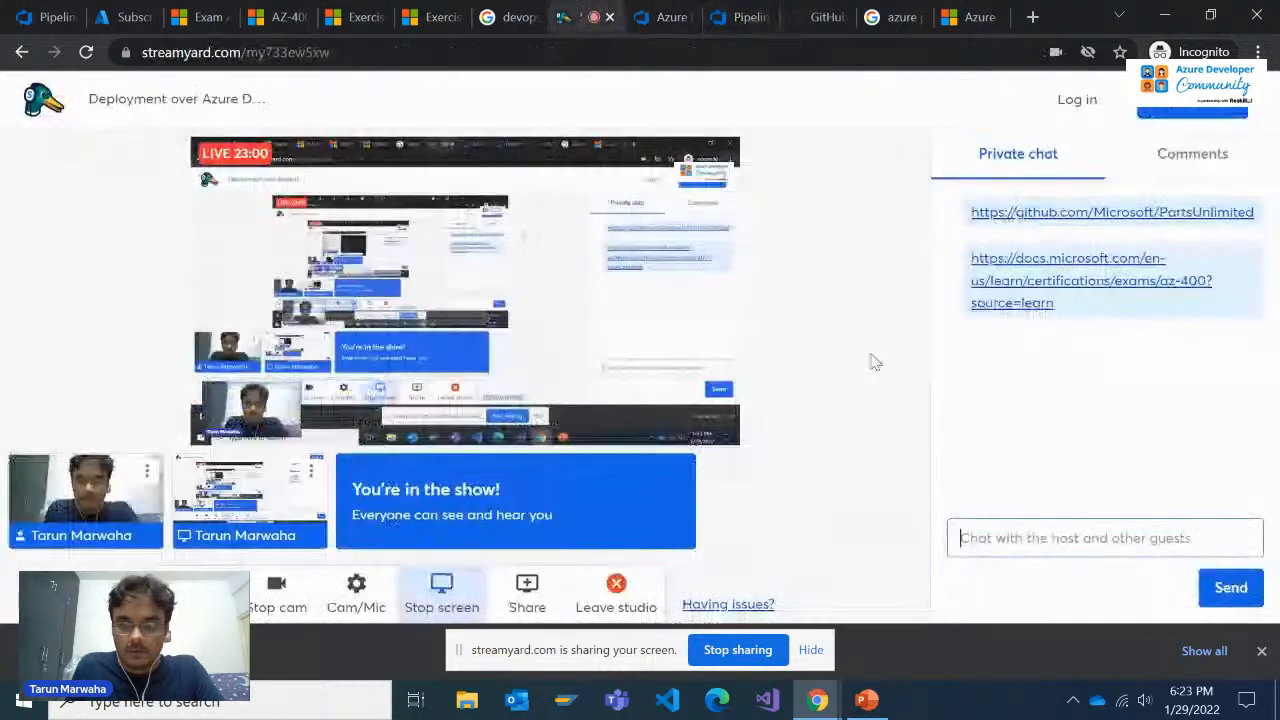
pyautogui.click(1170, 177)
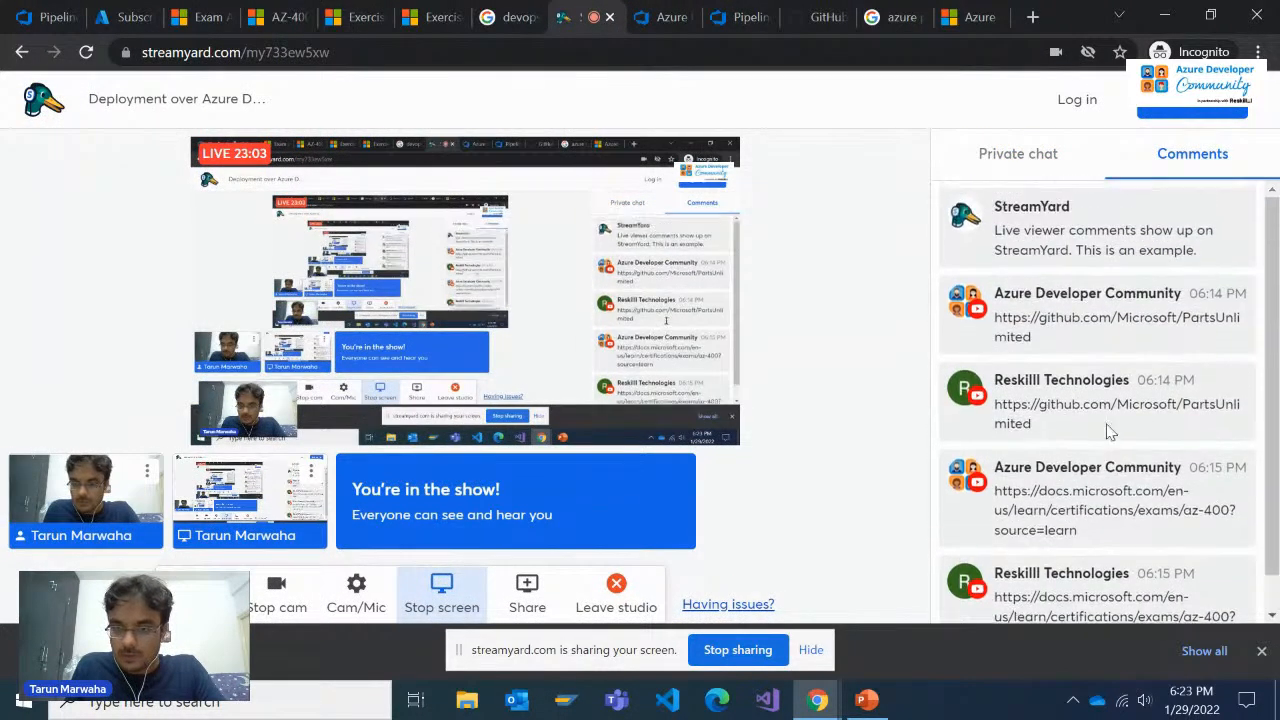
pyautogui.click(1020, 158)
pyautogui.click(684, 14)
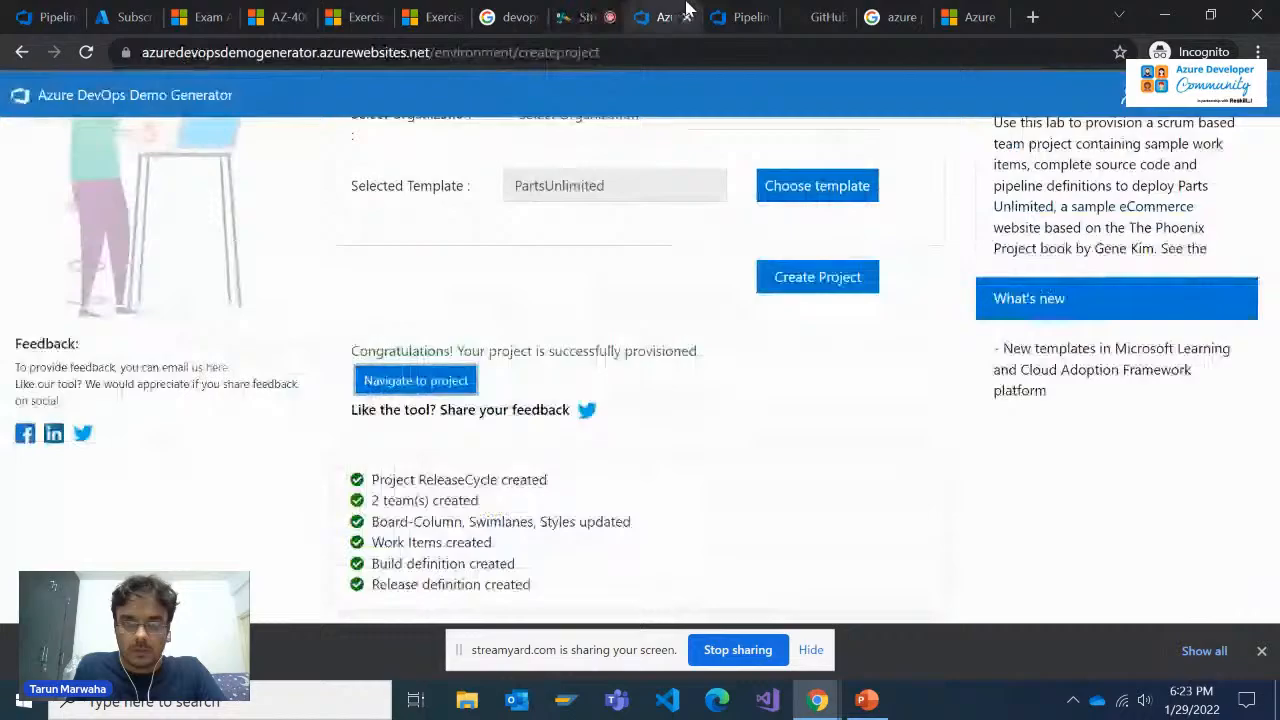
pyautogui.click(745, 14)
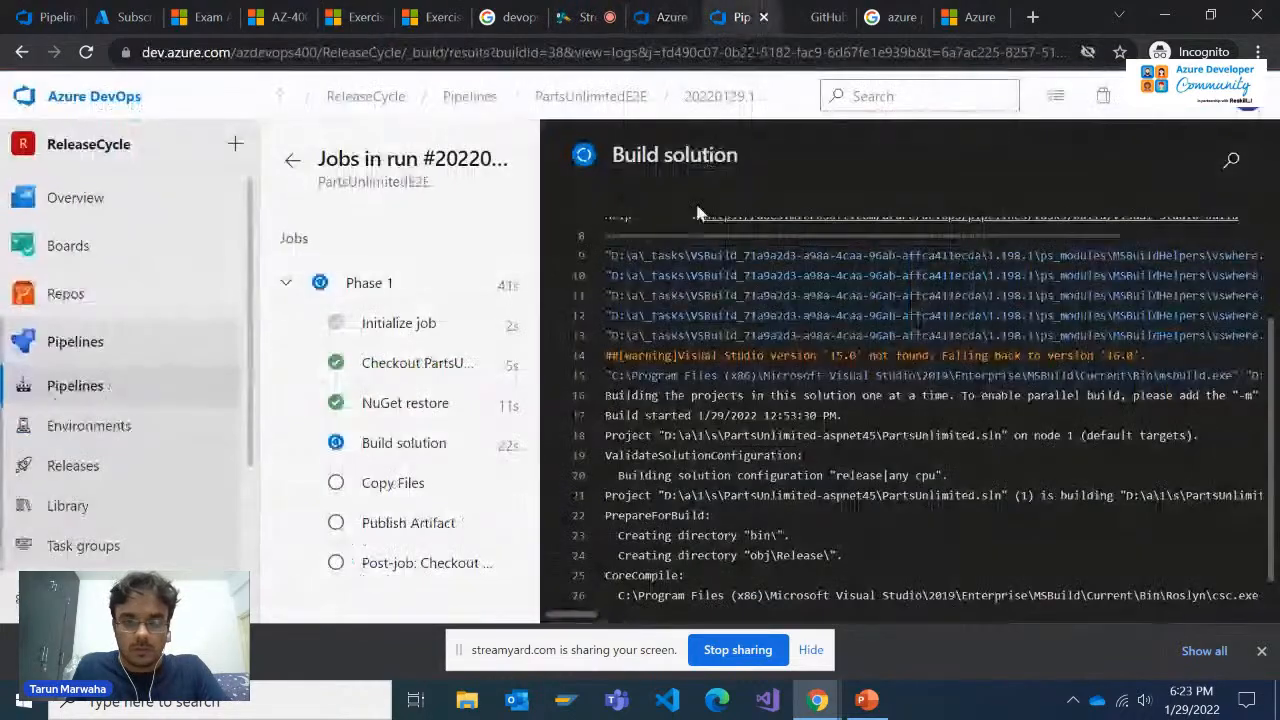
# Examine the logs of the Build solution, NuGet restore and Publish Artifact tasks, including the artifact's upload container path
pyautogui.click(430, 448)
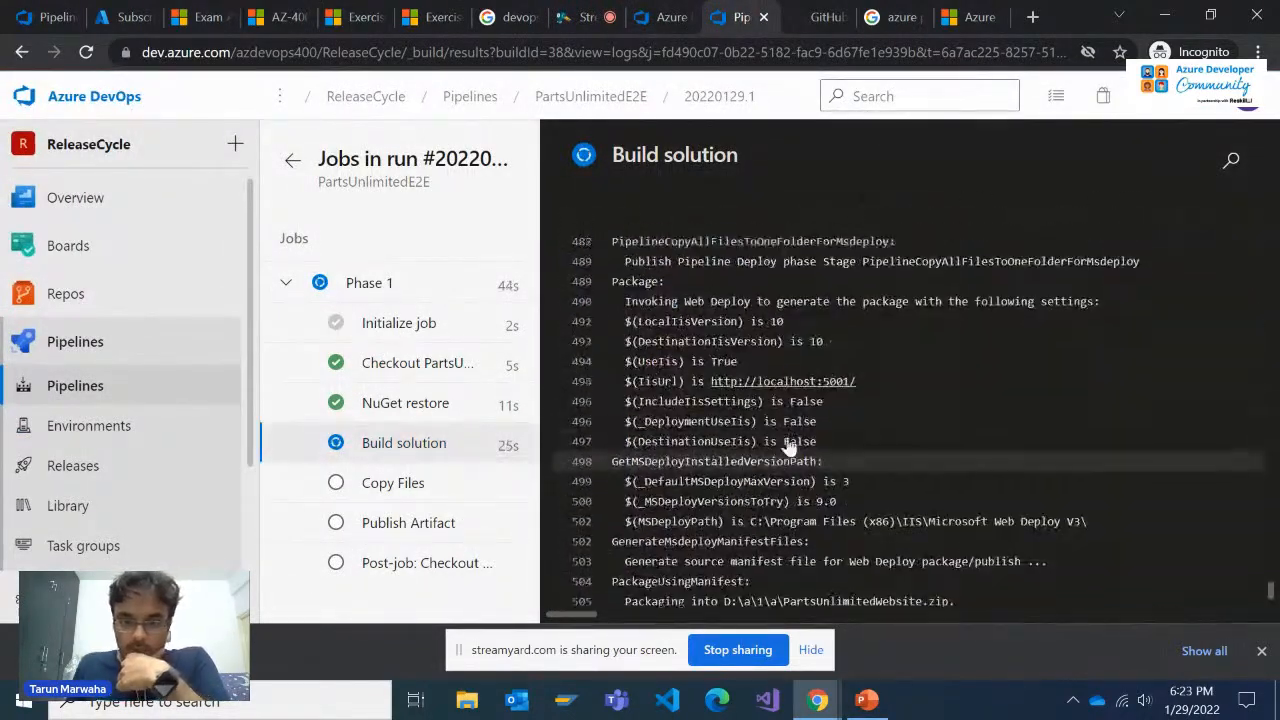
pyautogui.click(405, 403)
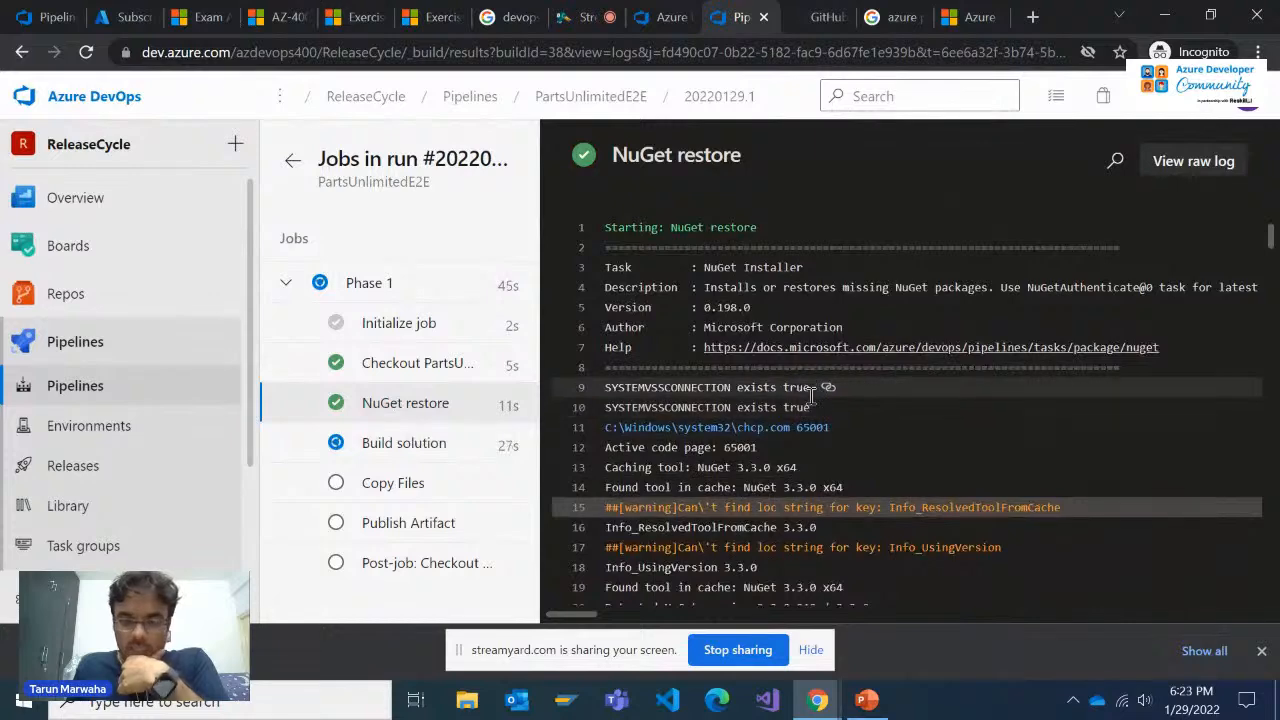
pyautogui.scroll(-1, 822, 410)
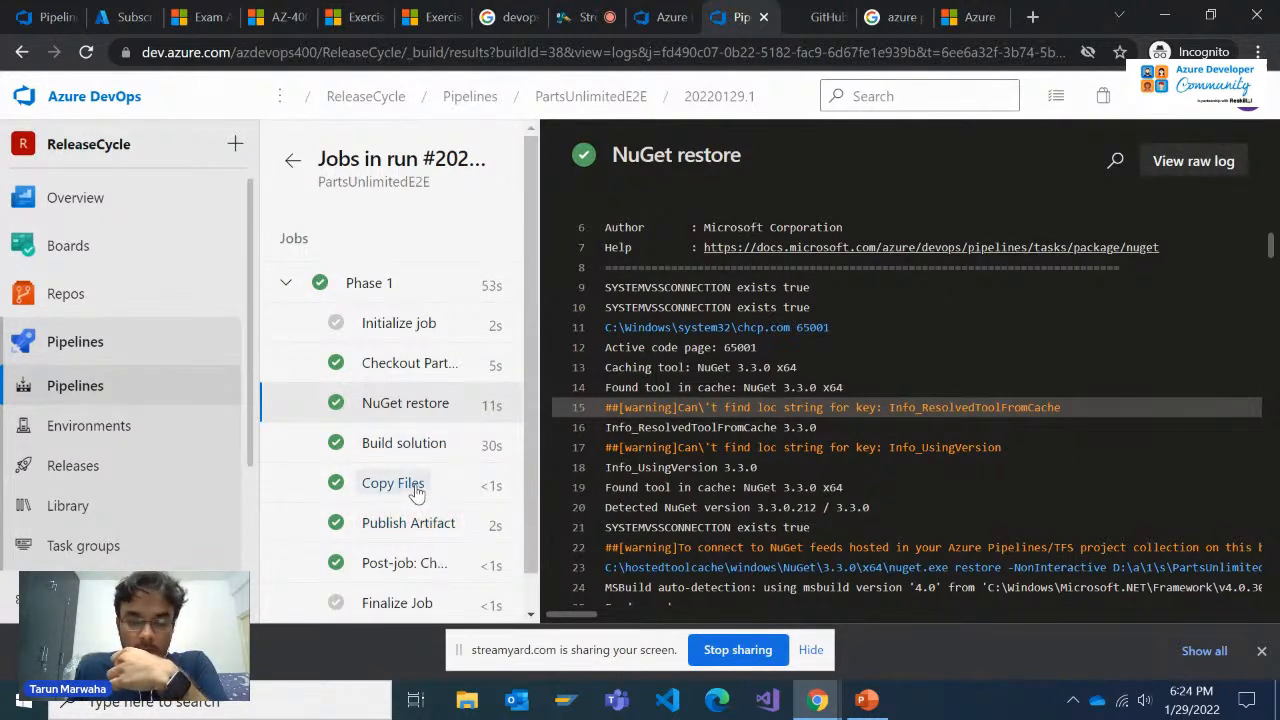
pyautogui.scroll(-1, 412, 530)
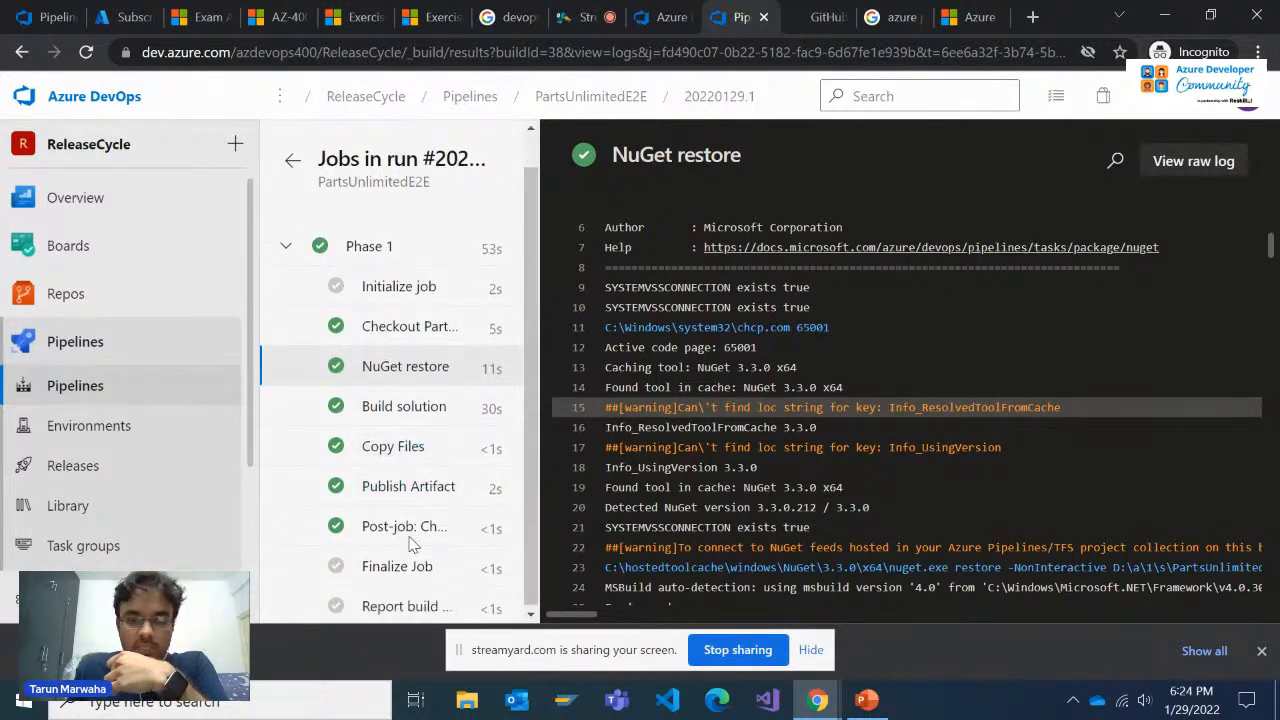
pyautogui.click(424, 486)
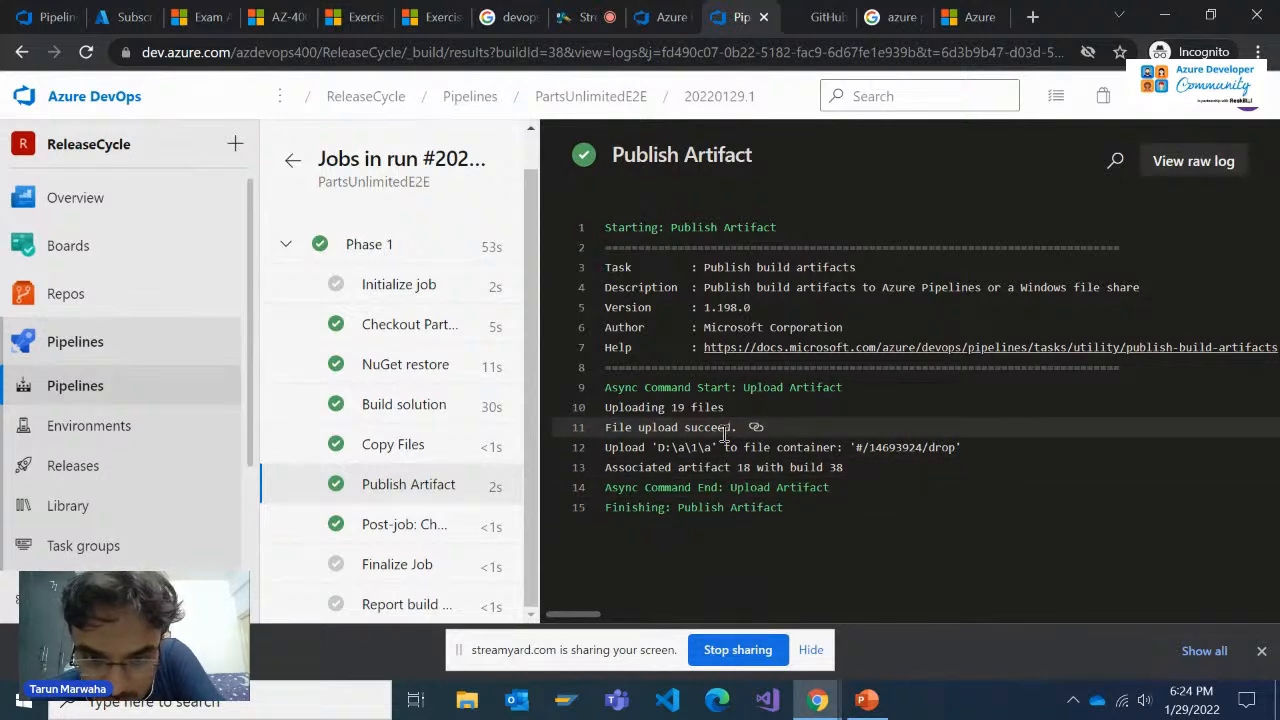
pyautogui.moveTo(957, 448); pyautogui.dragTo(852, 447)
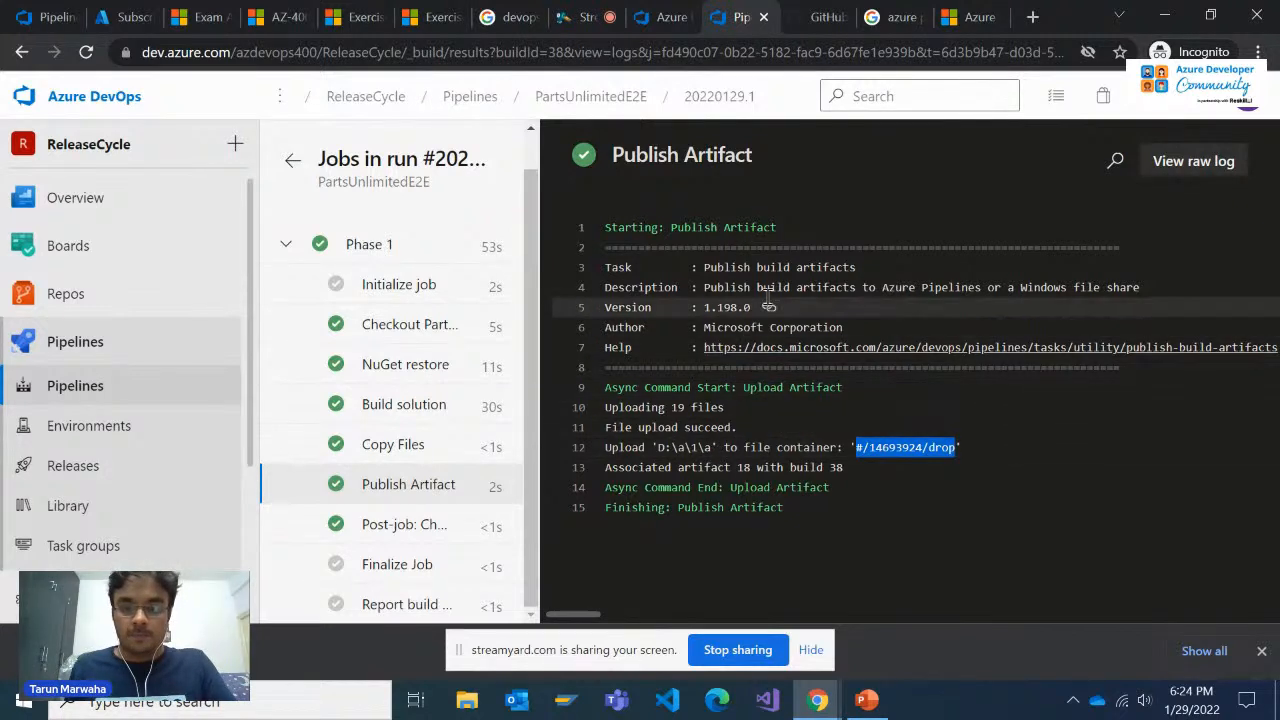
# Load outlook.com in a new browser tab and check which account is signed in to Azure DevOps
pyautogui.click(1248, 106)
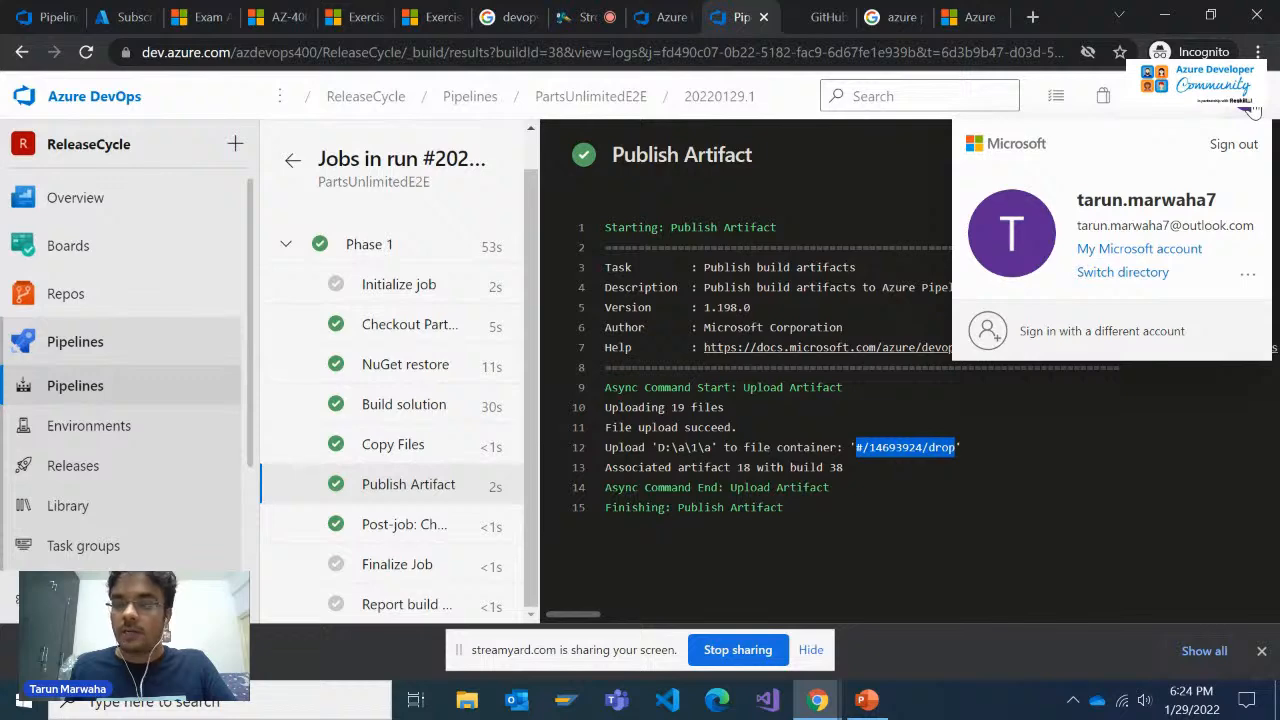
pyautogui.click(1033, 17)
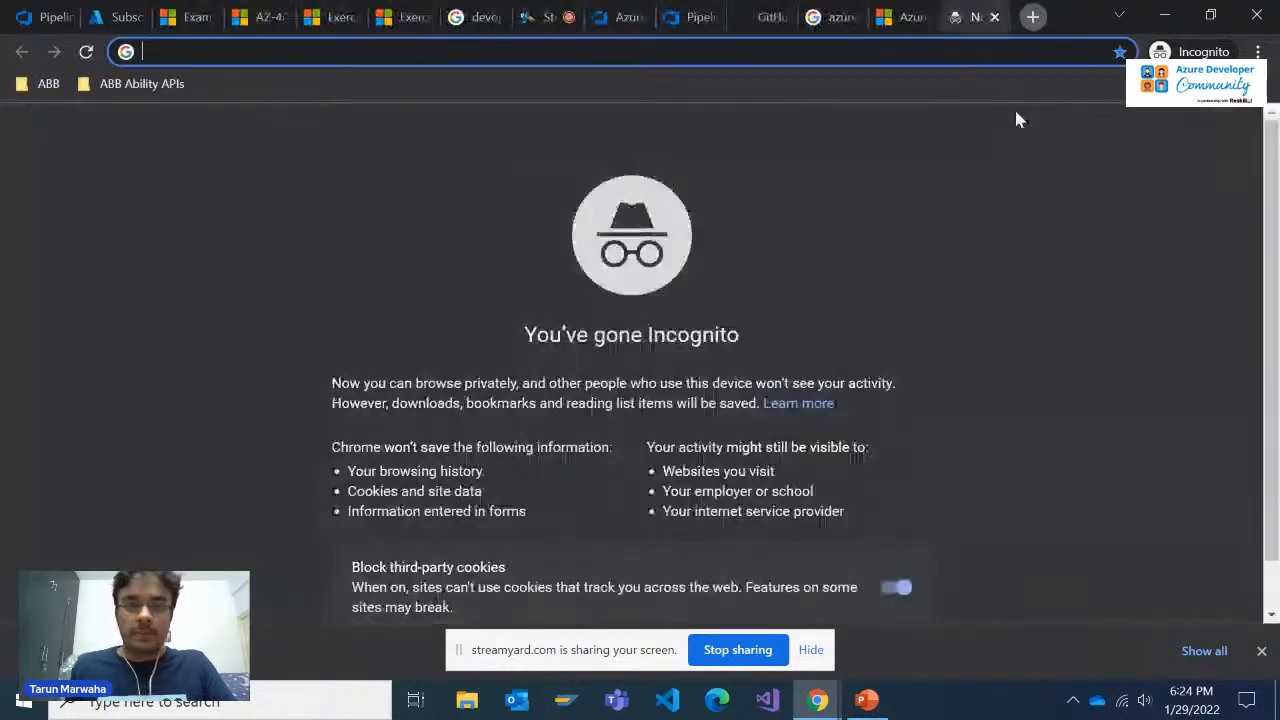
pyautogui.write('out')
pyautogui.press('Return')
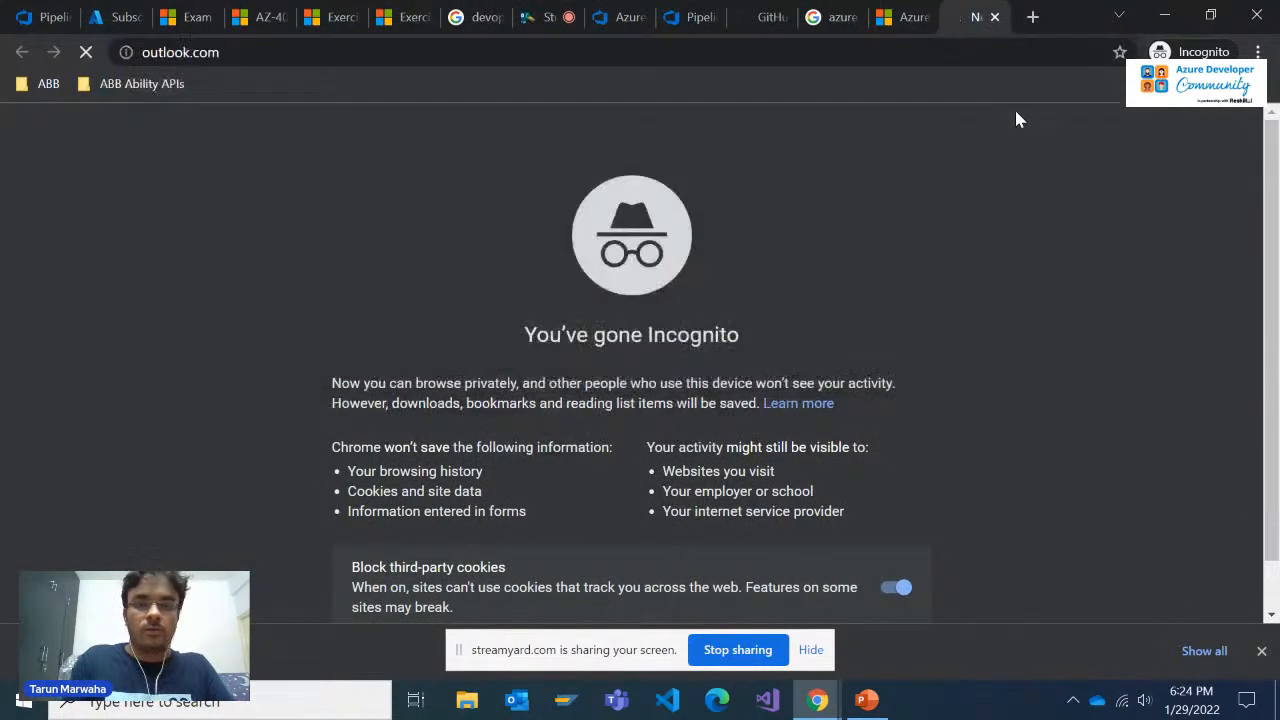
pyautogui.click(623, 15)
pyautogui.click(676, 15)
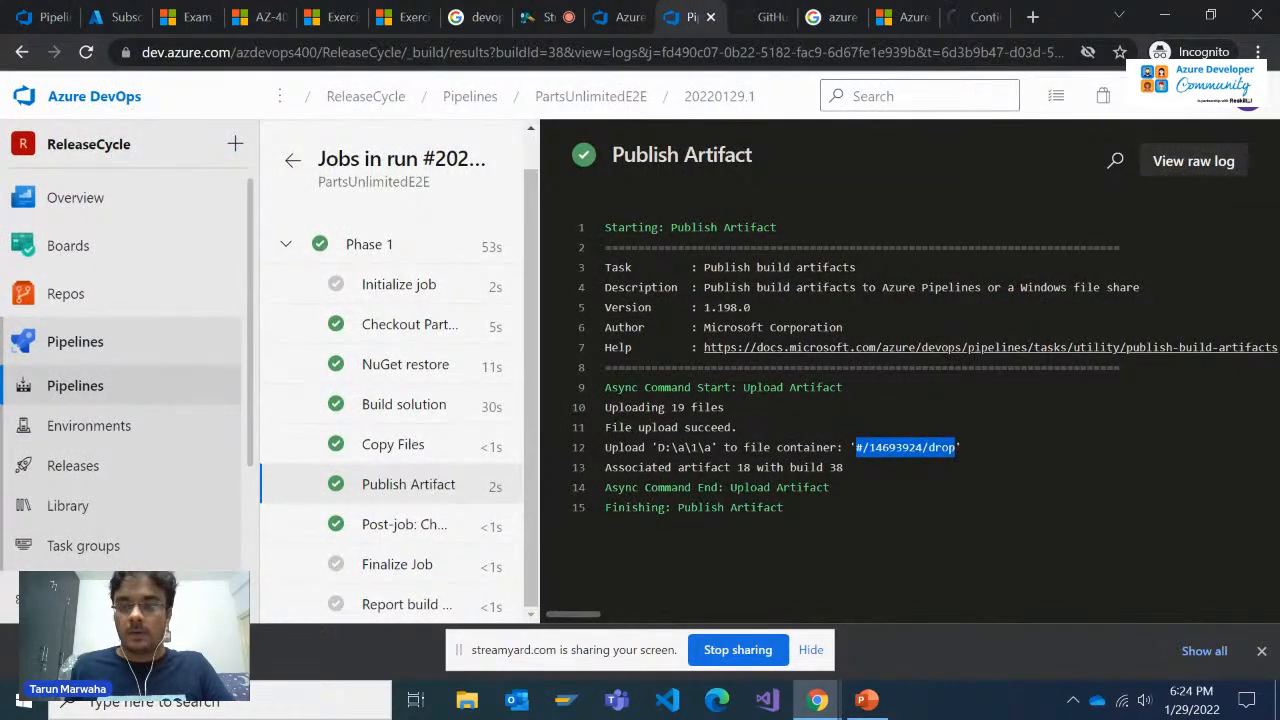
pyautogui.click(1246, 100)
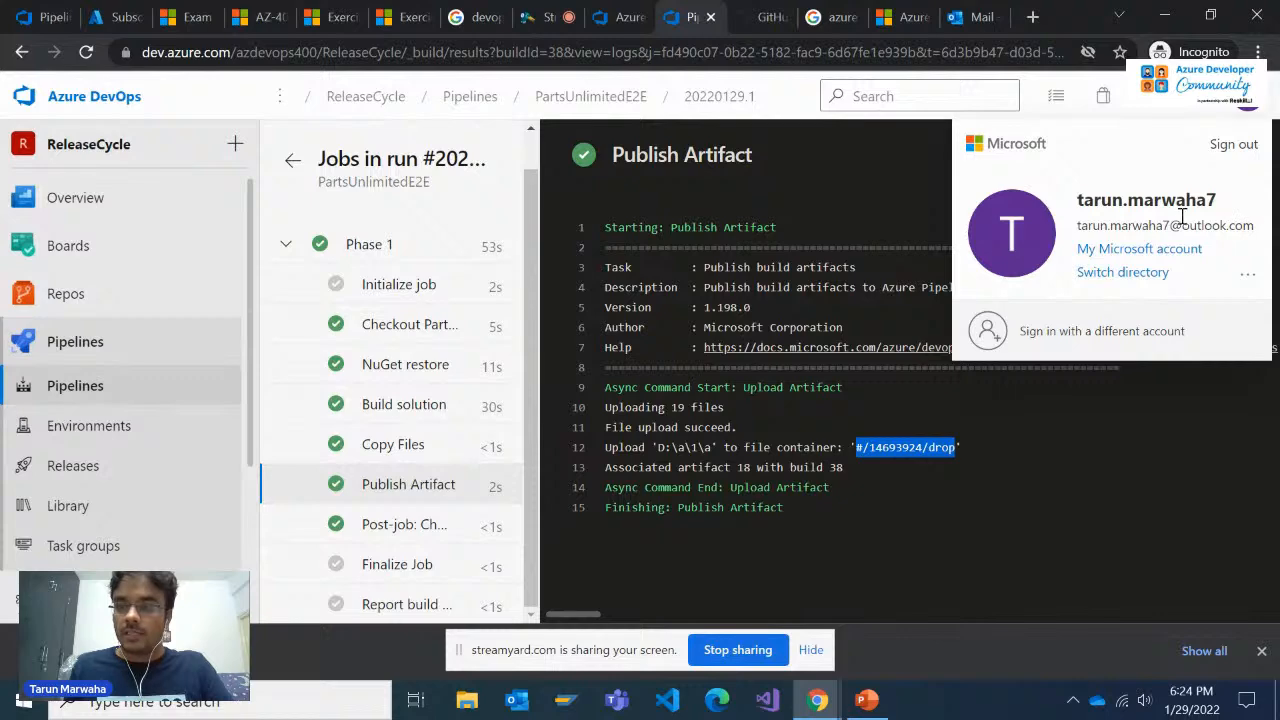
# Switch to Outlook and read the newest build notification for PartsUnlimitedE2E, covering its summary, details and commits
pyautogui.click(975, 17)
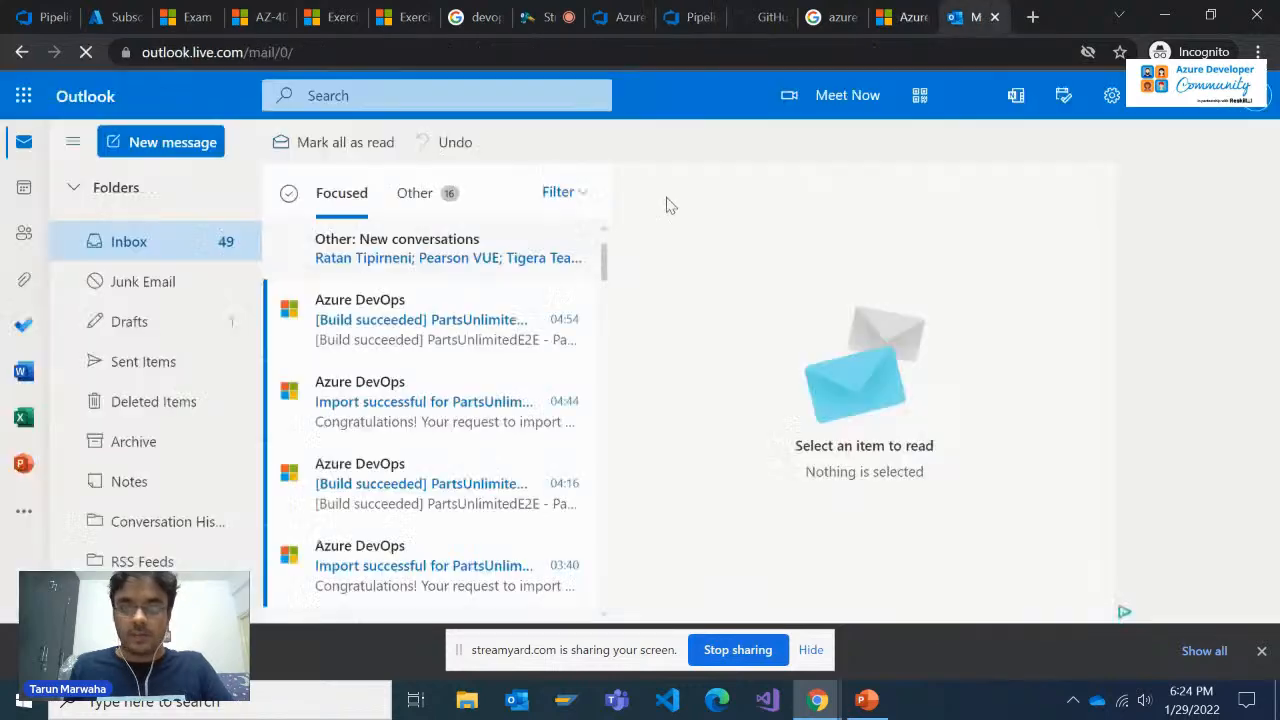
pyautogui.click(380, 341)
pyautogui.click(423, 401)
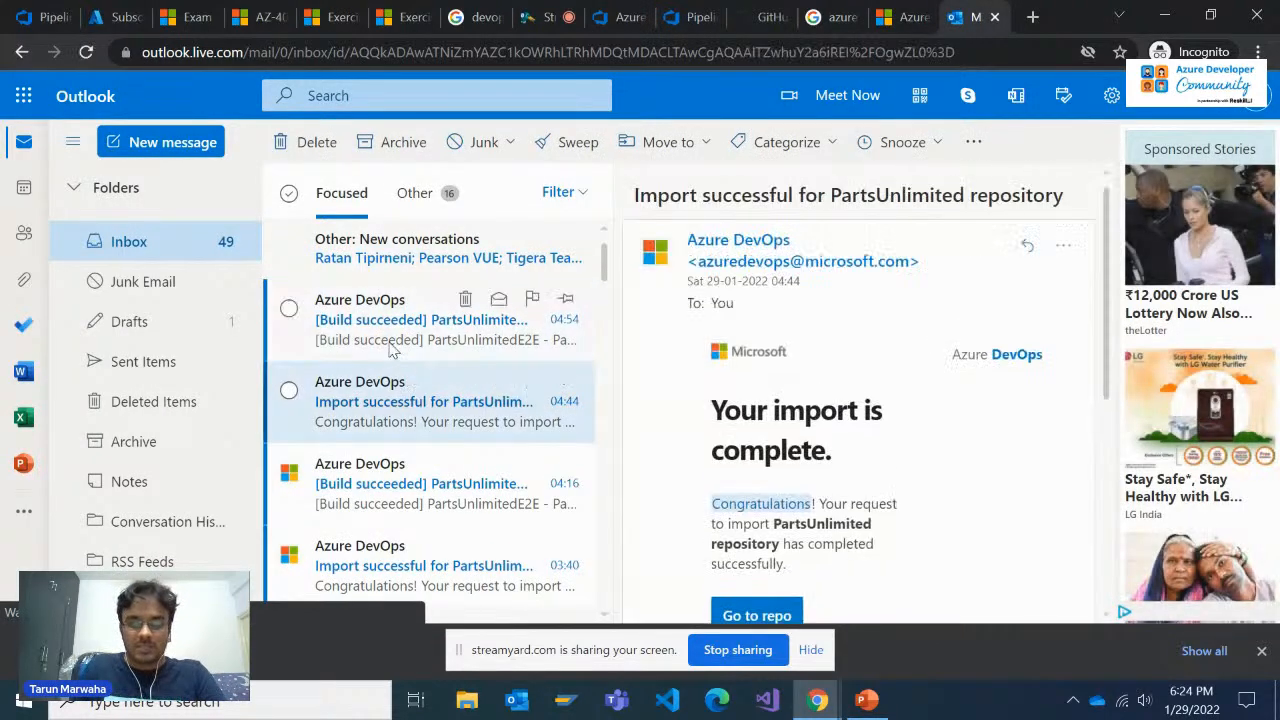
pyautogui.click(392, 348)
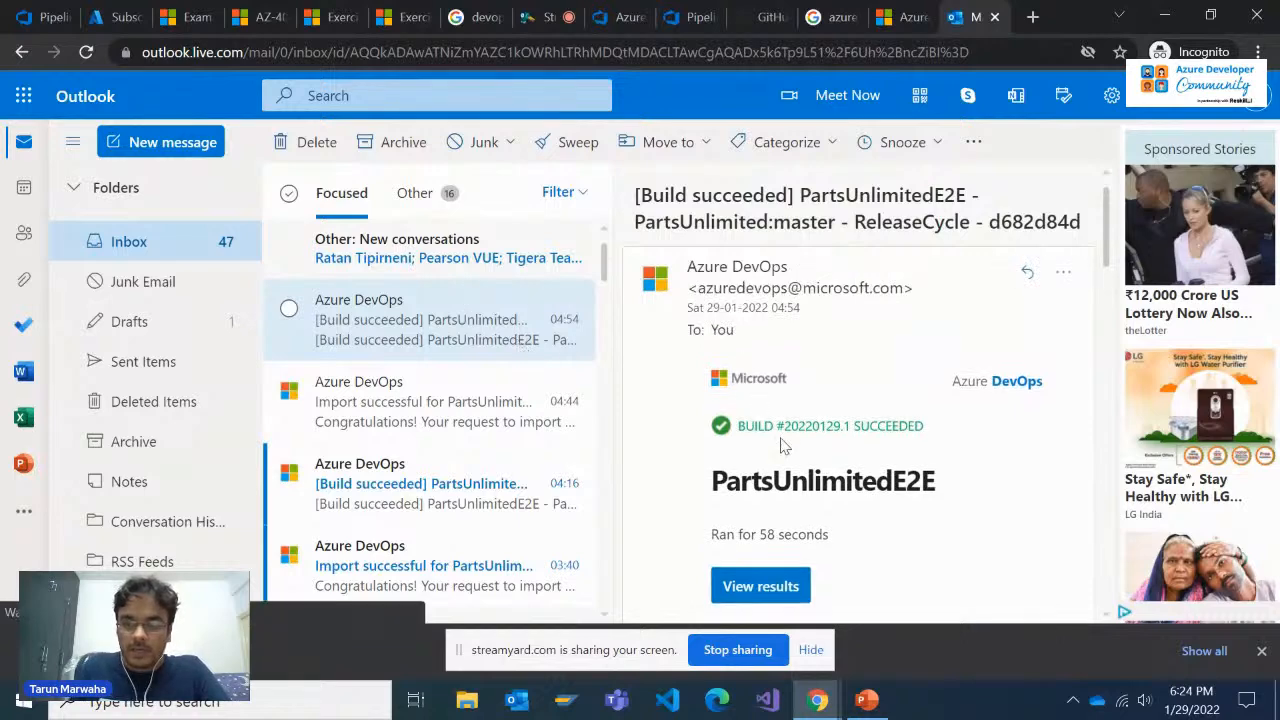
pyautogui.scroll(-2, 787, 450)
pyautogui.scroll(2, 784, 453)
pyautogui.scroll(-5, 777, 450)
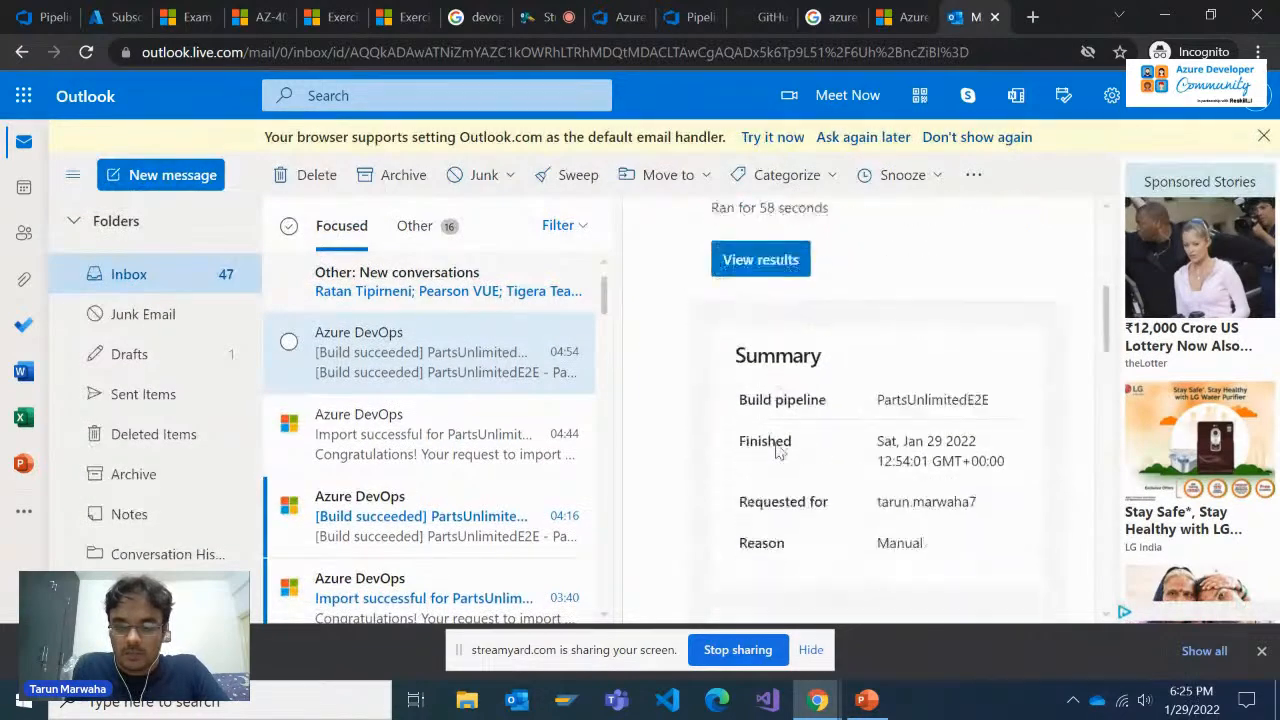
pyautogui.scroll(-10, 777, 450)
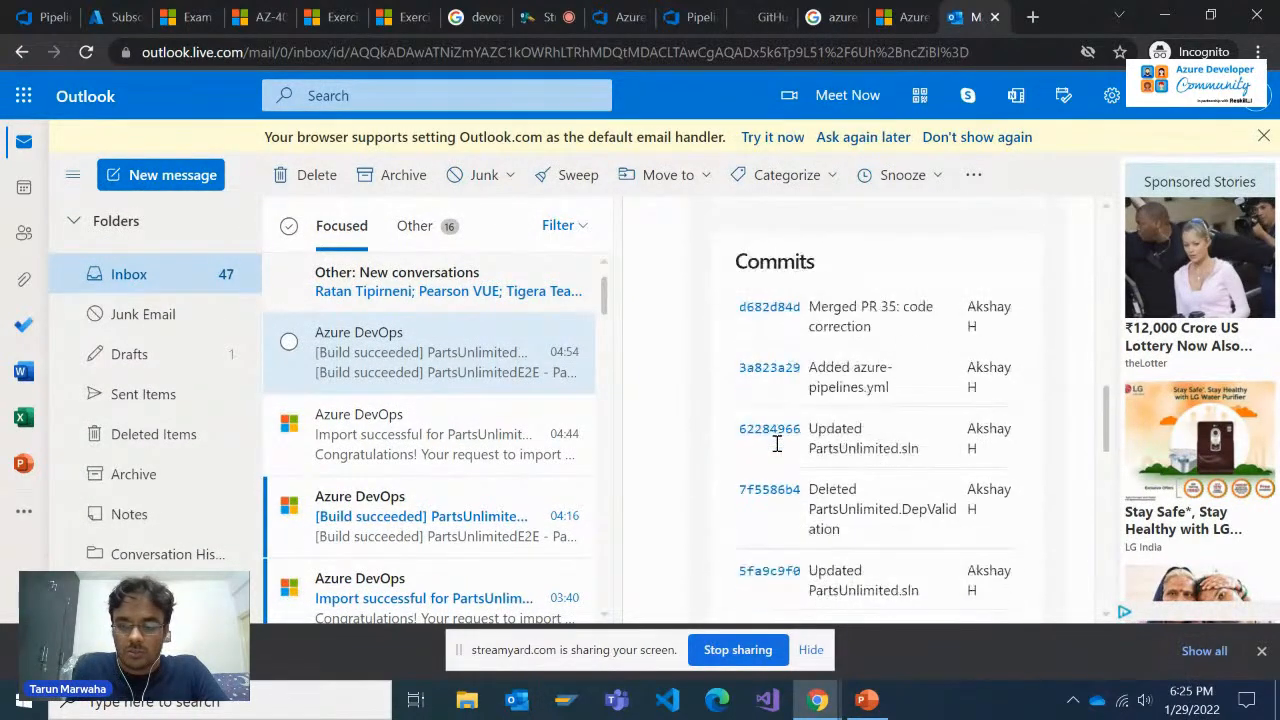
pyautogui.scroll(5, 777, 450)
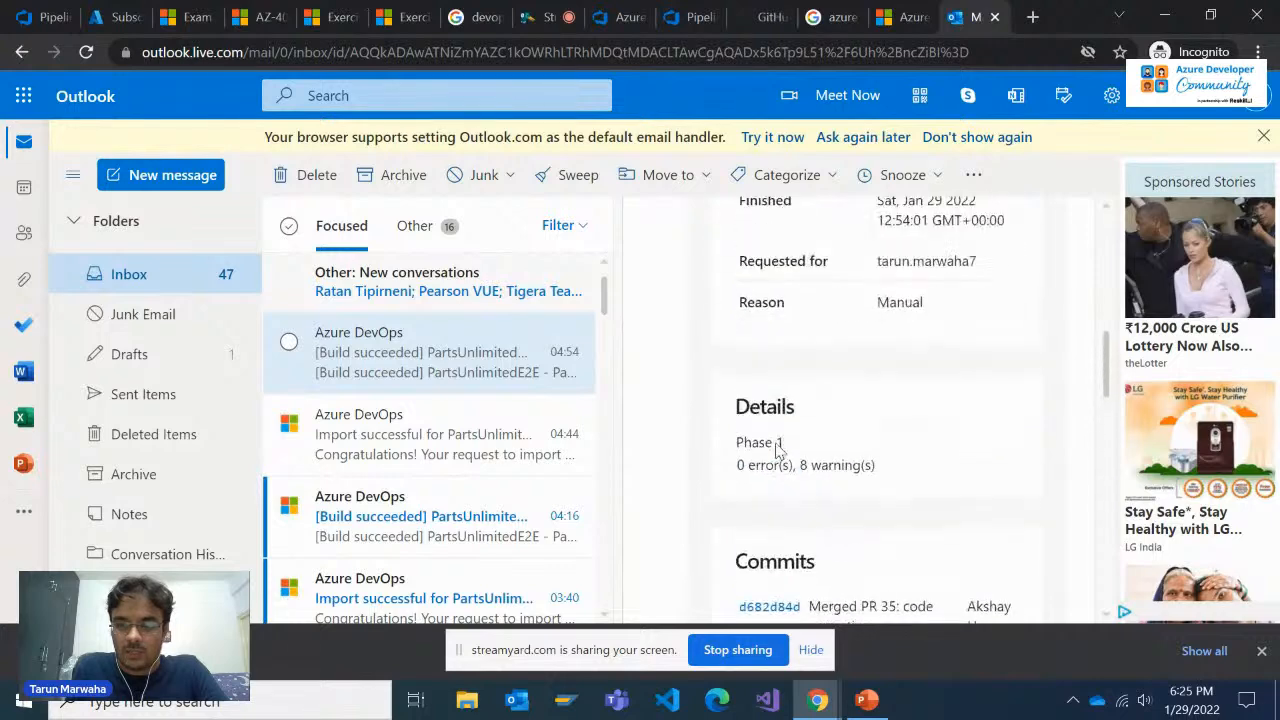
pyautogui.scroll(-3, 777, 450)
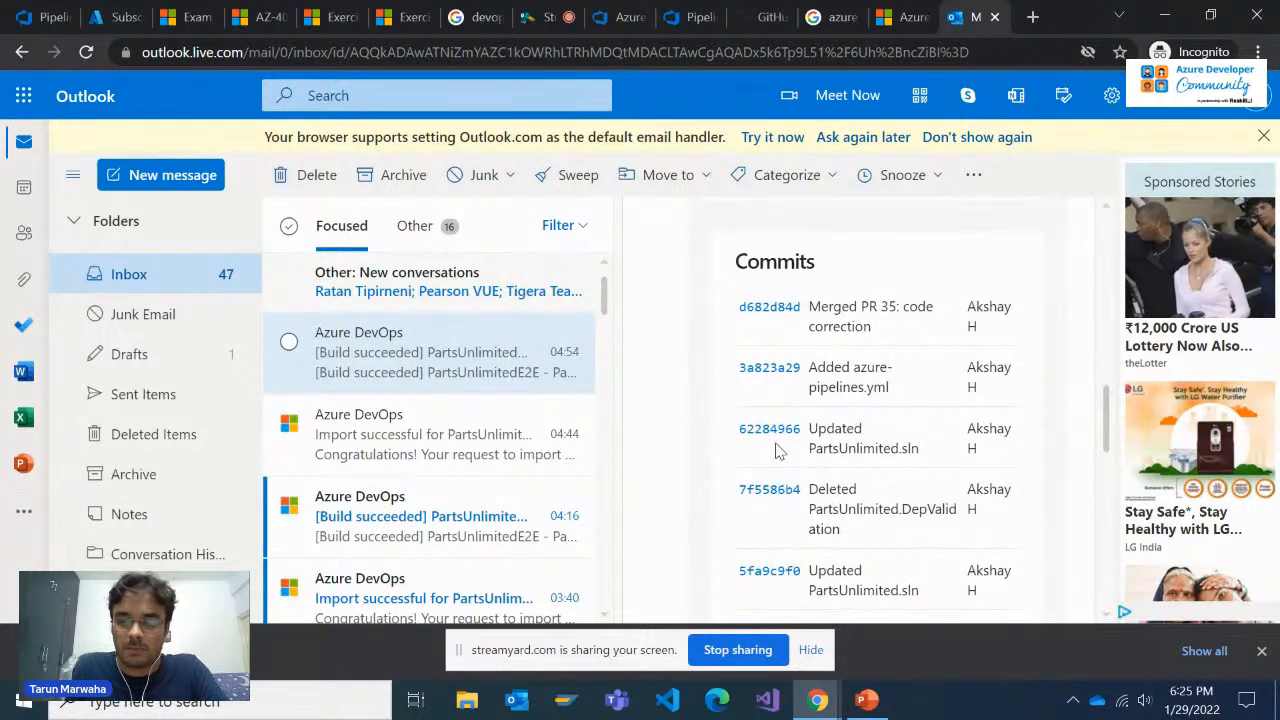
pyautogui.scroll(15, 777, 450)
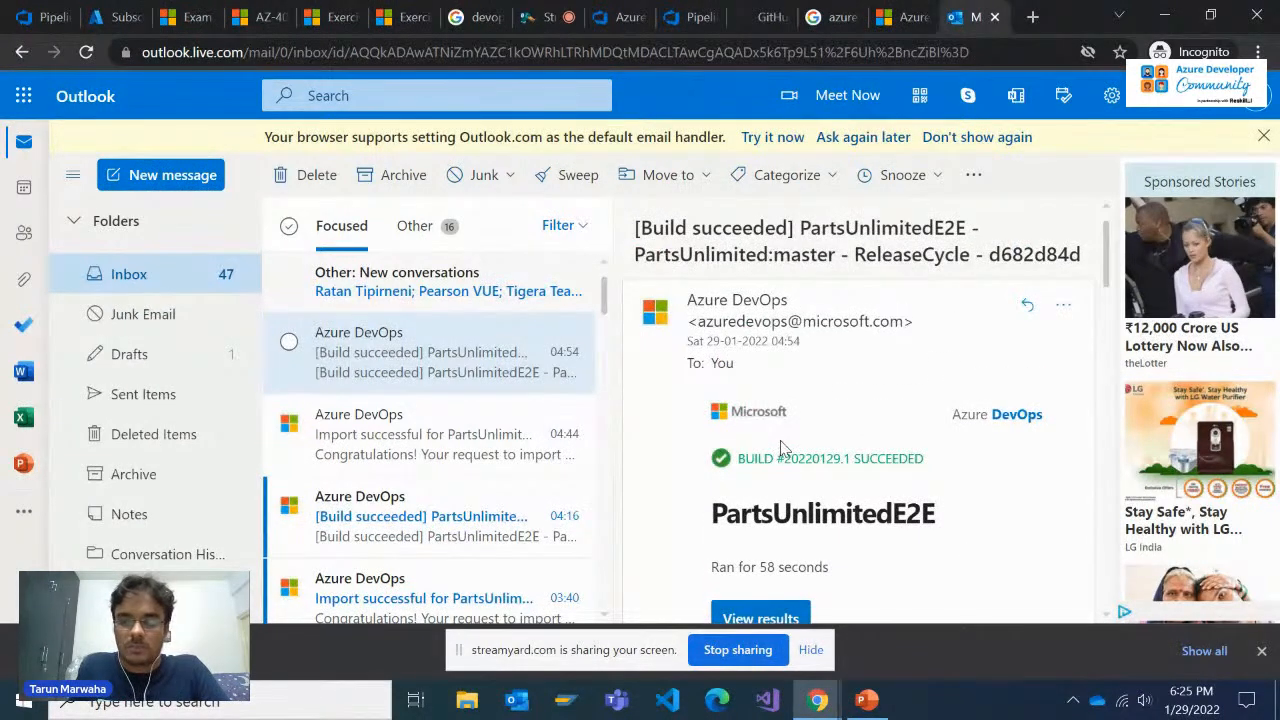
pyautogui.scroll(-2, 782, 448)
pyautogui.scroll(2, 785, 445)
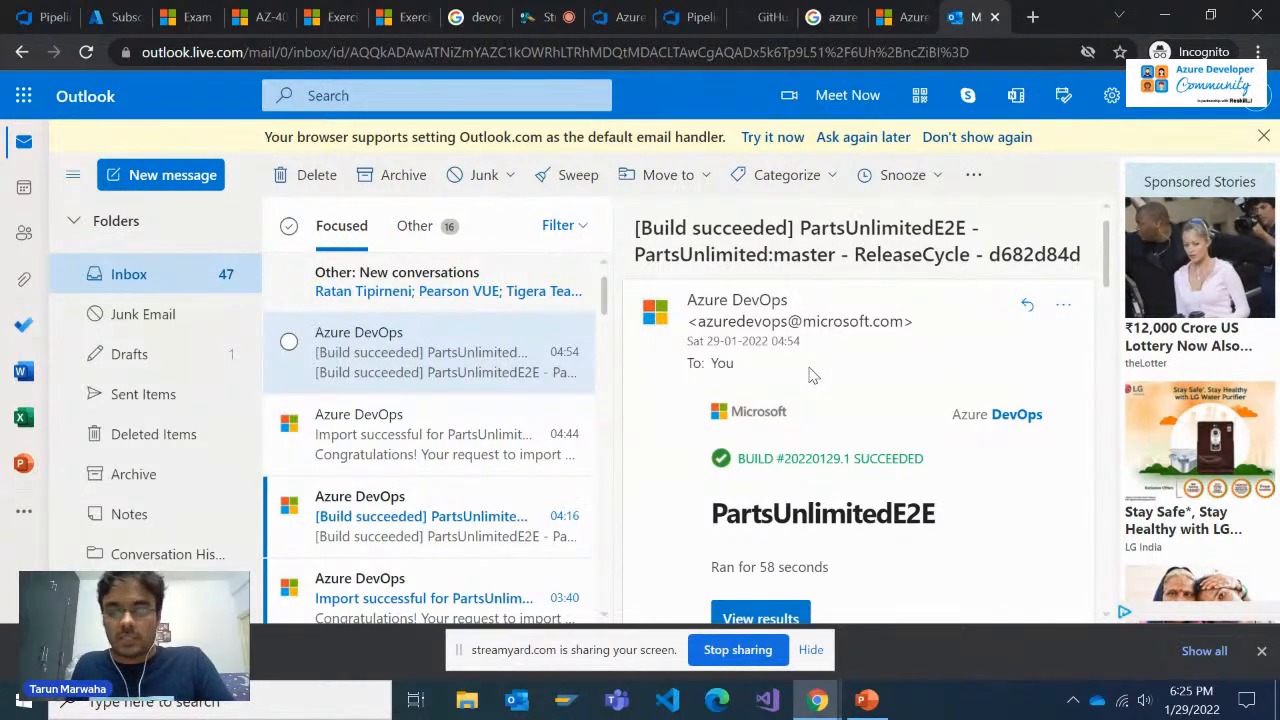
# Return to Azure DevOps and open Release-1 of the PartsUnlimitedE2E release pipeline
pyautogui.click(688, 17)
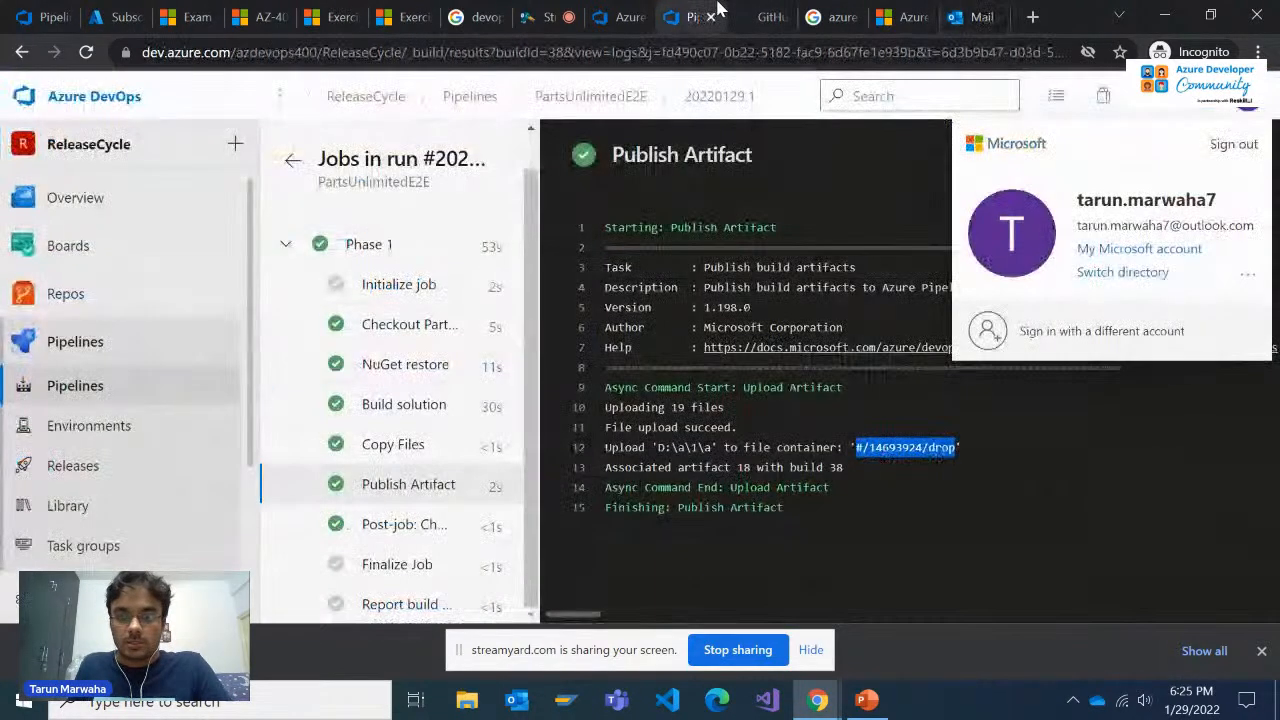
pyautogui.click(896, 472)
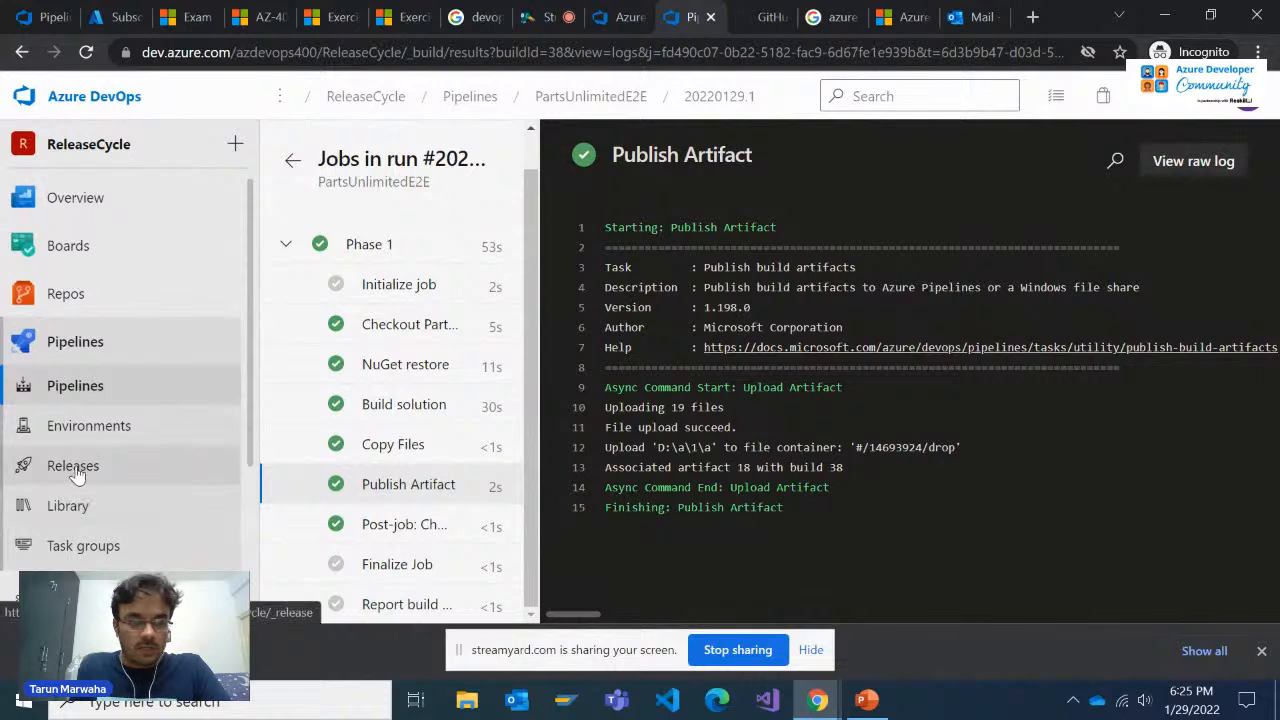
pyautogui.click(73, 465)
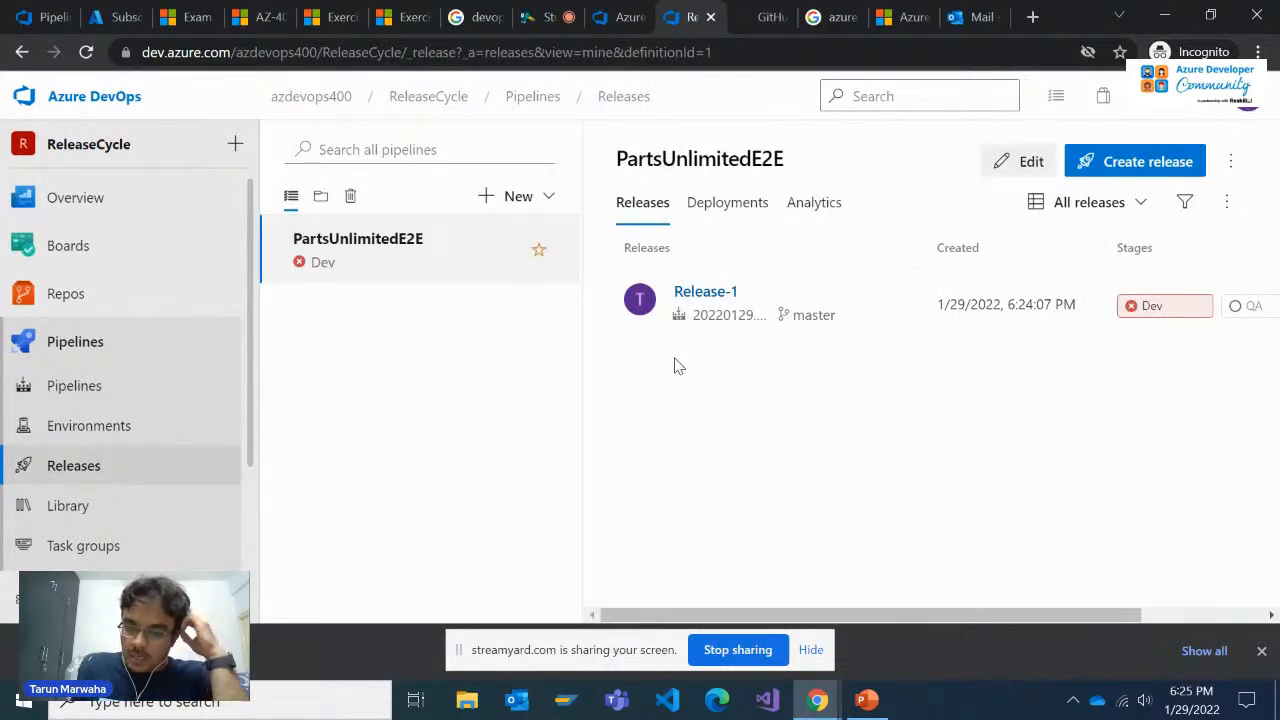
pyautogui.click(690, 292)
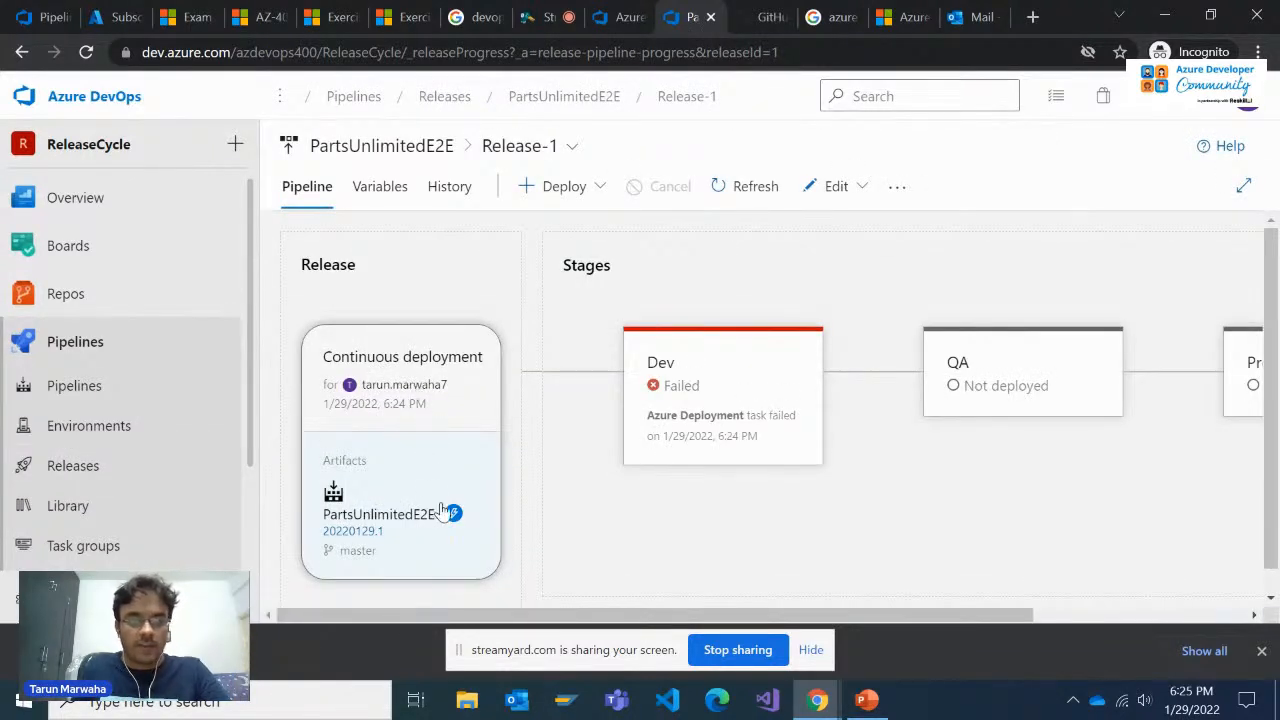
# Examine Release-1's trigger, description and artifacts in its summary, and view the release name format in its options
pyautogui.click(451, 512)
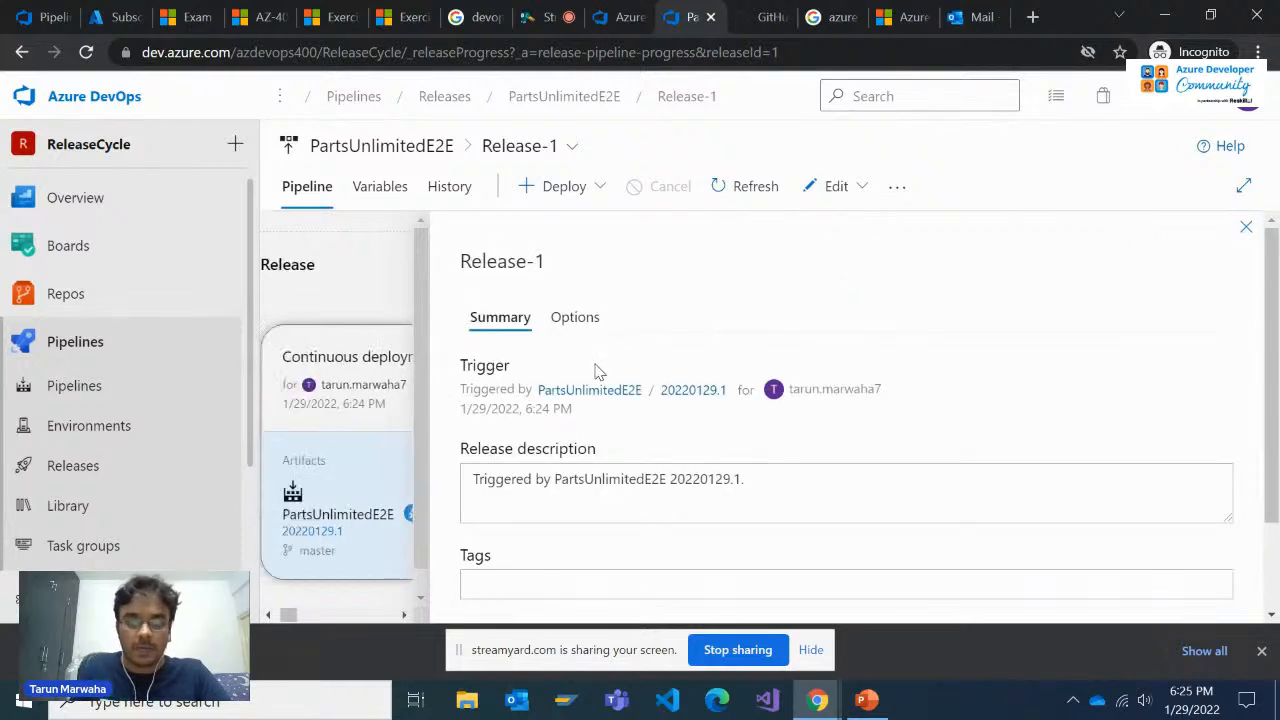
pyautogui.scroll(-1, 665, 343)
pyautogui.scroll(-1, 655, 370)
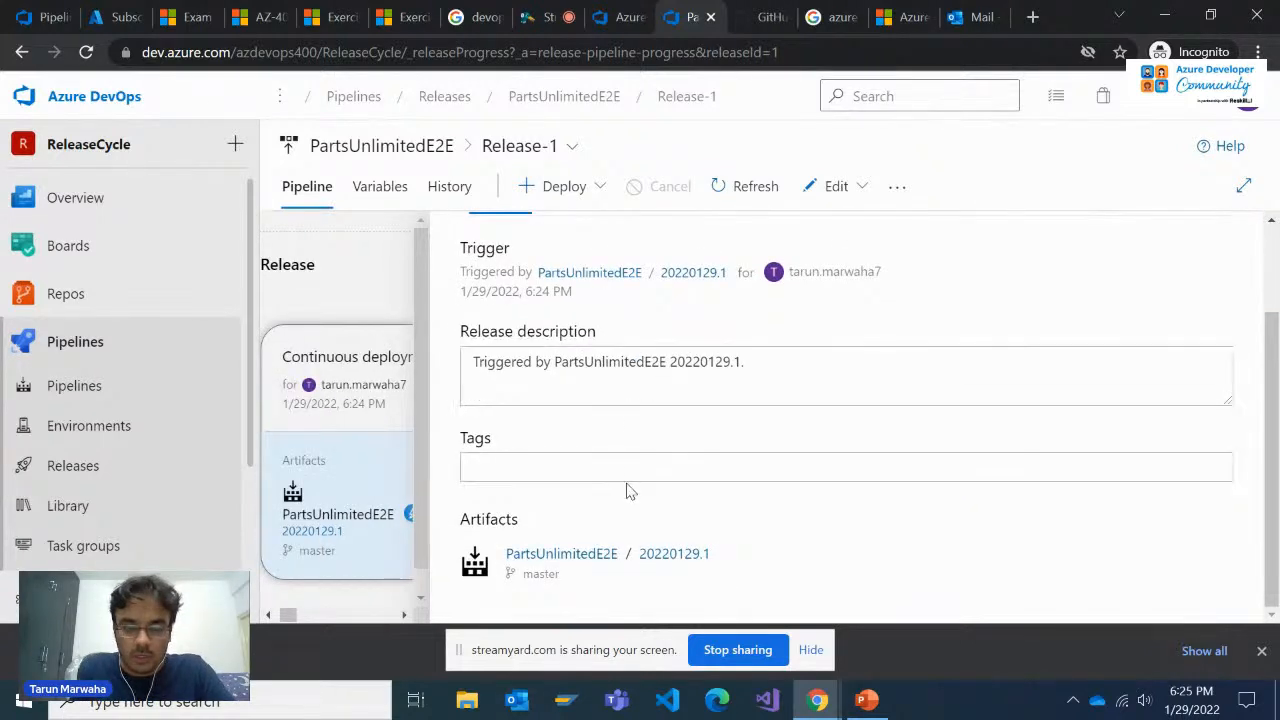
pyautogui.scroll(2, 630, 470)
pyautogui.click(575, 320)
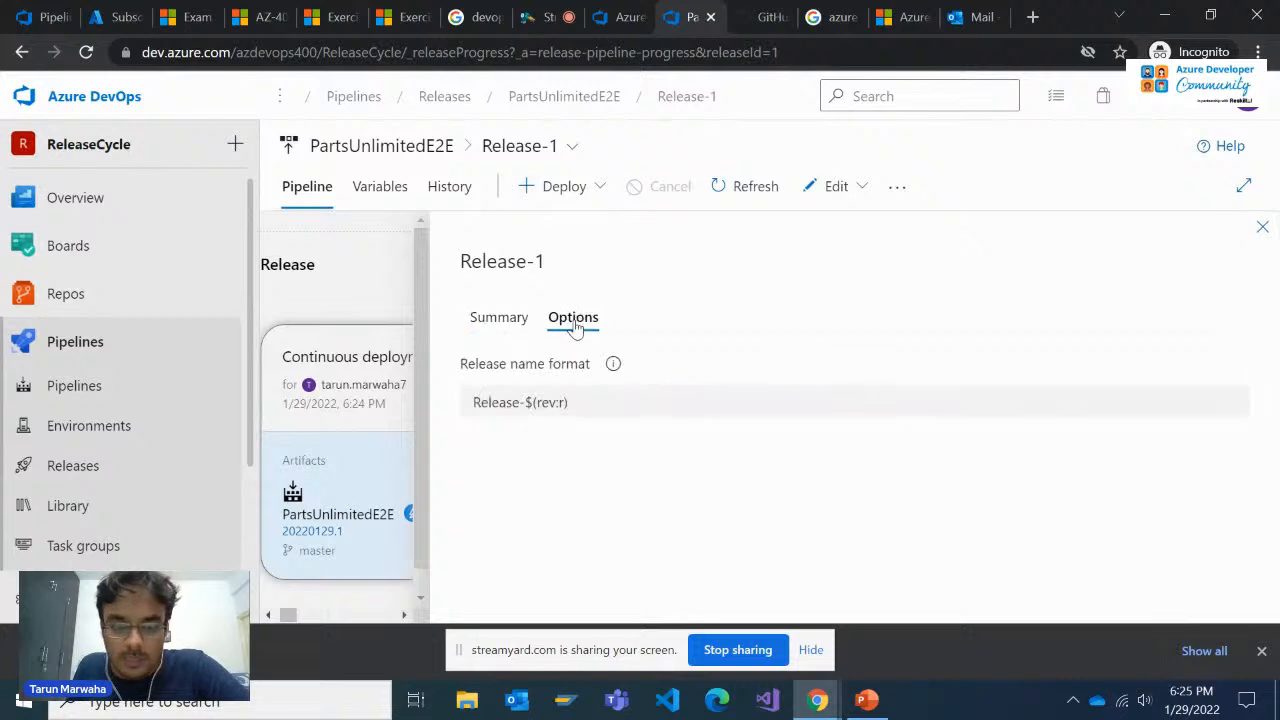
# Close Release-1's options and open the release pipeline for editing at the Dev stage's Azure Deployment task
pyautogui.tripleClick(527, 410)
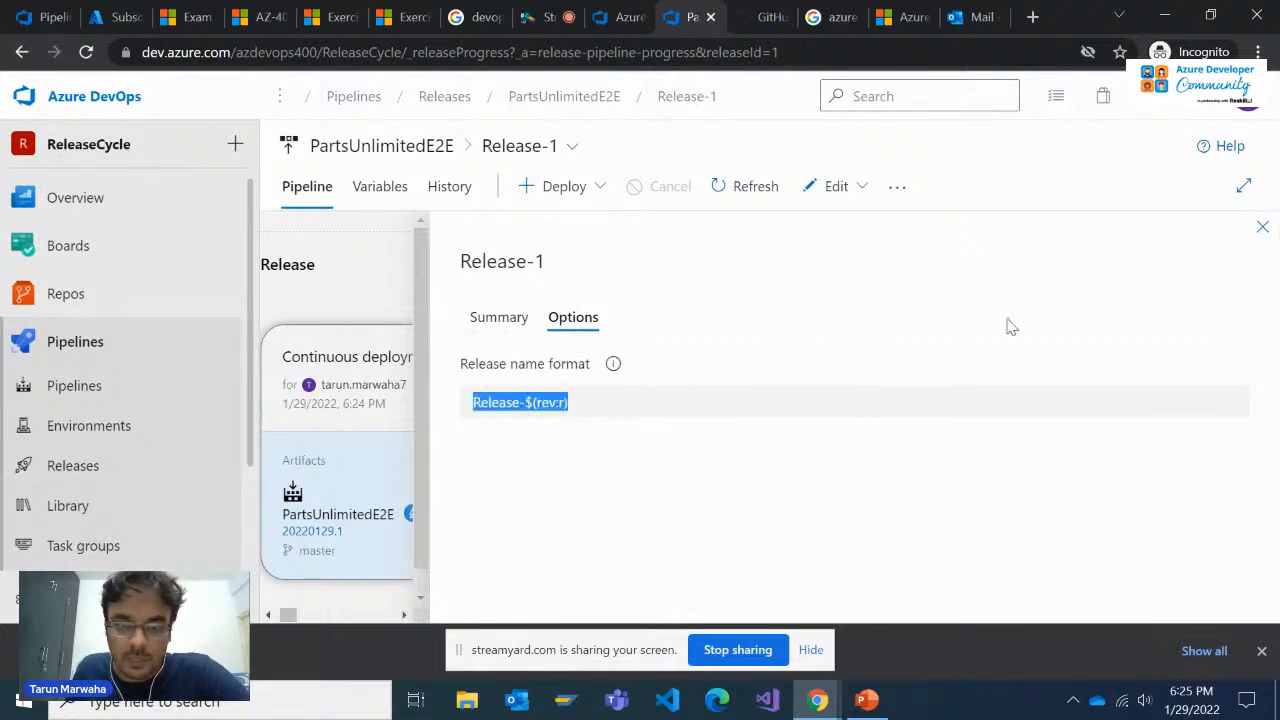
pyautogui.click(1262, 228)
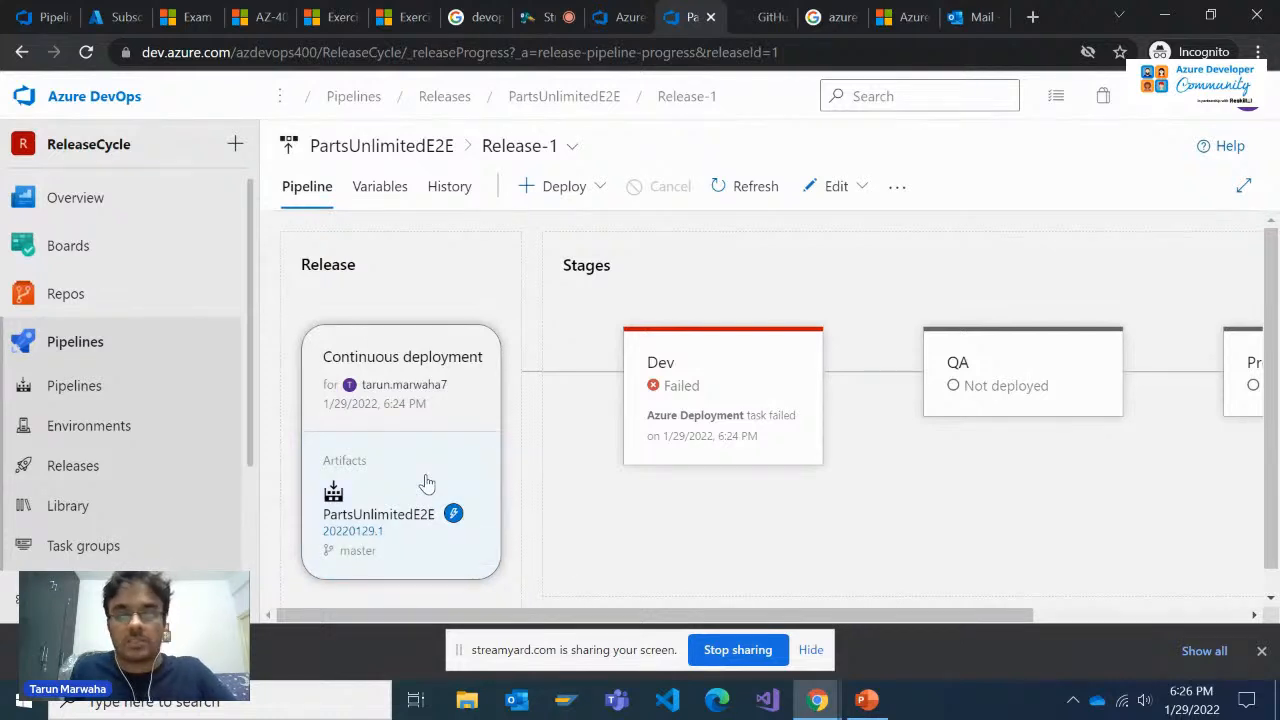
pyautogui.click(838, 188)
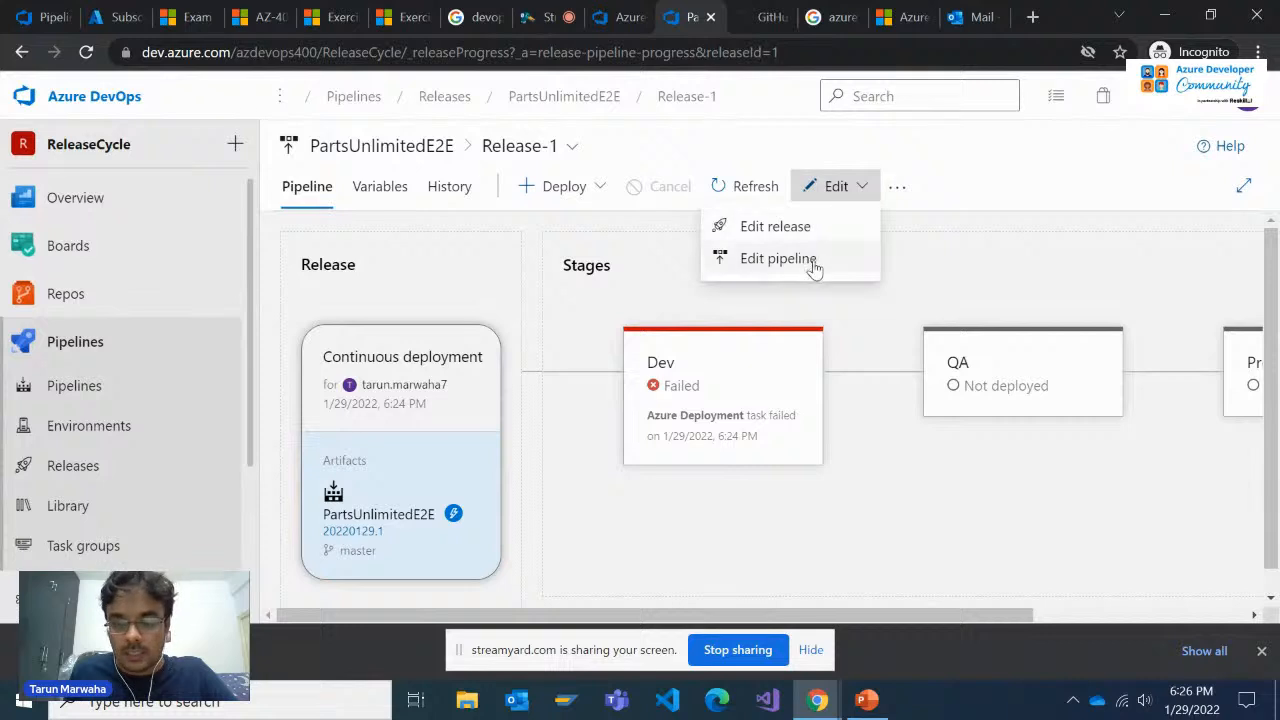
pyautogui.click(779, 259)
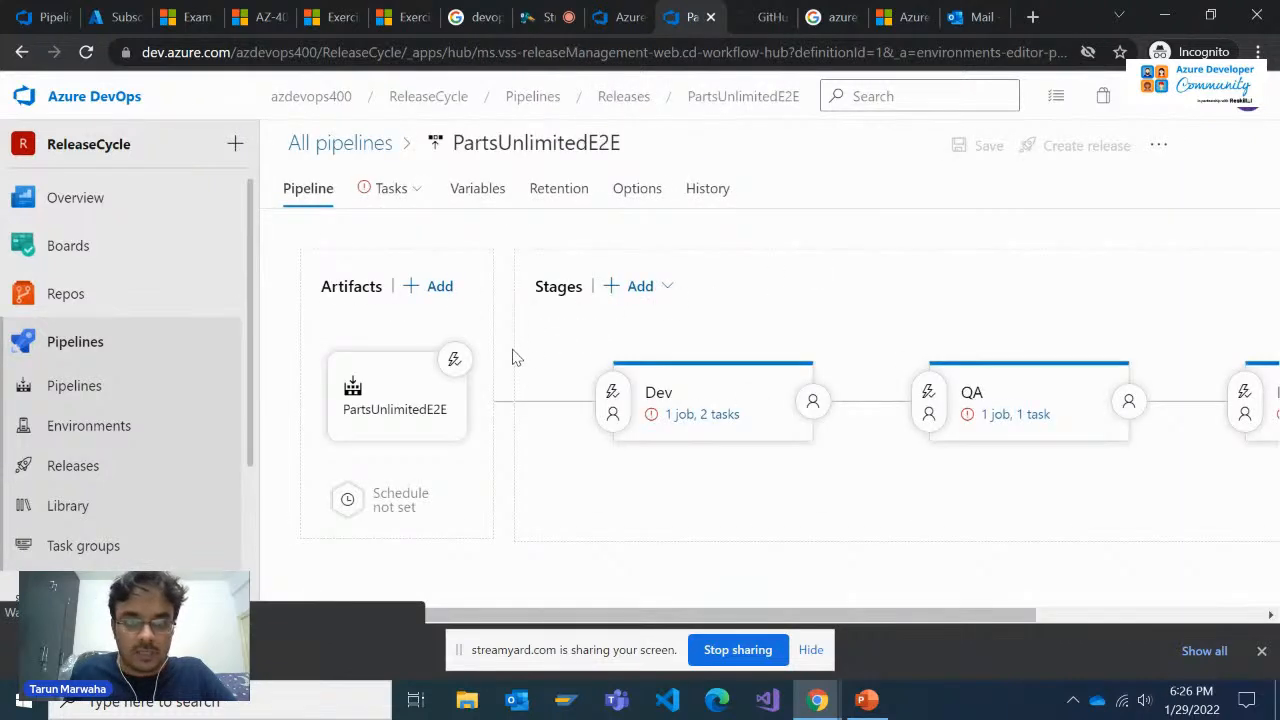
pyautogui.click(663, 422)
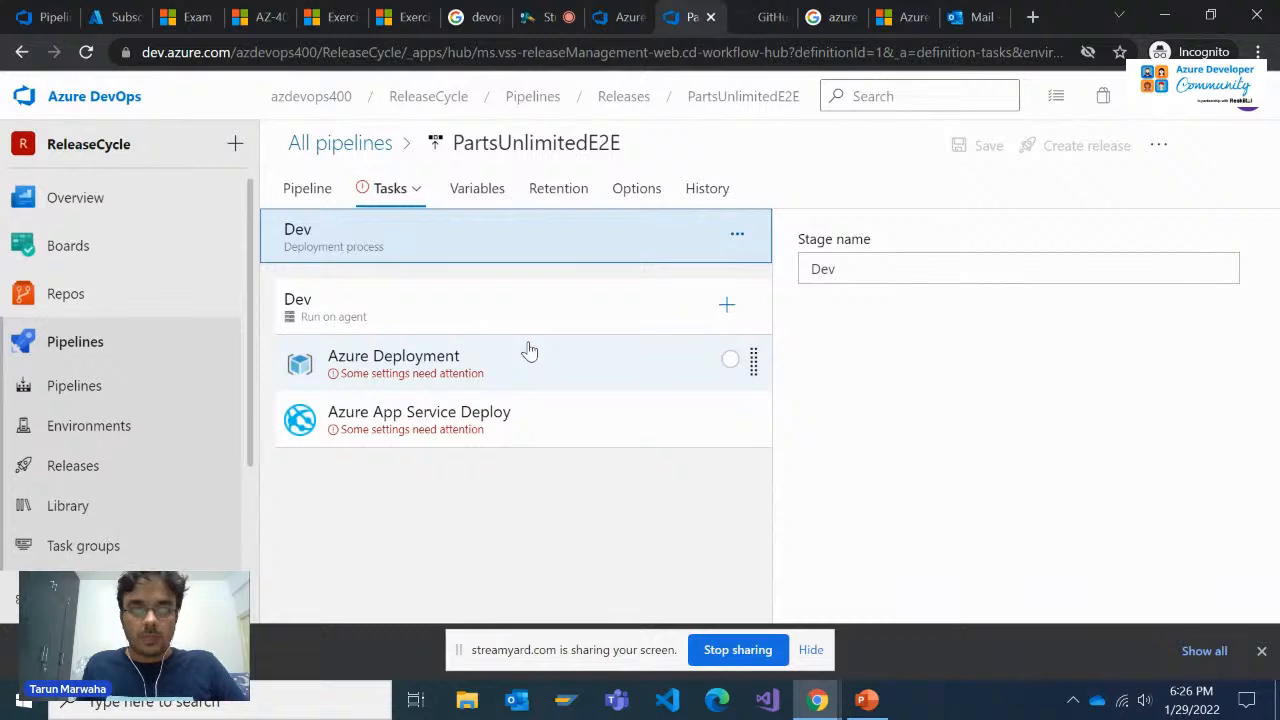
pyautogui.click(520, 360)
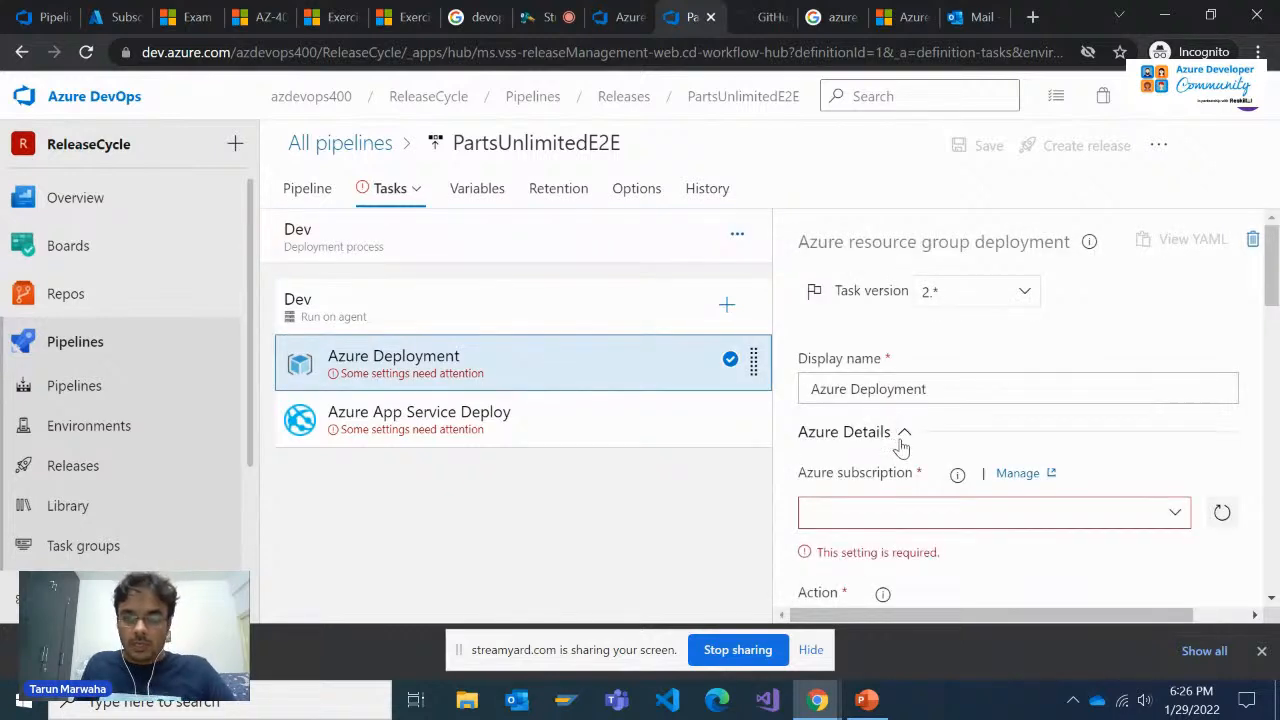
pyautogui.scroll(-1, 903, 434)
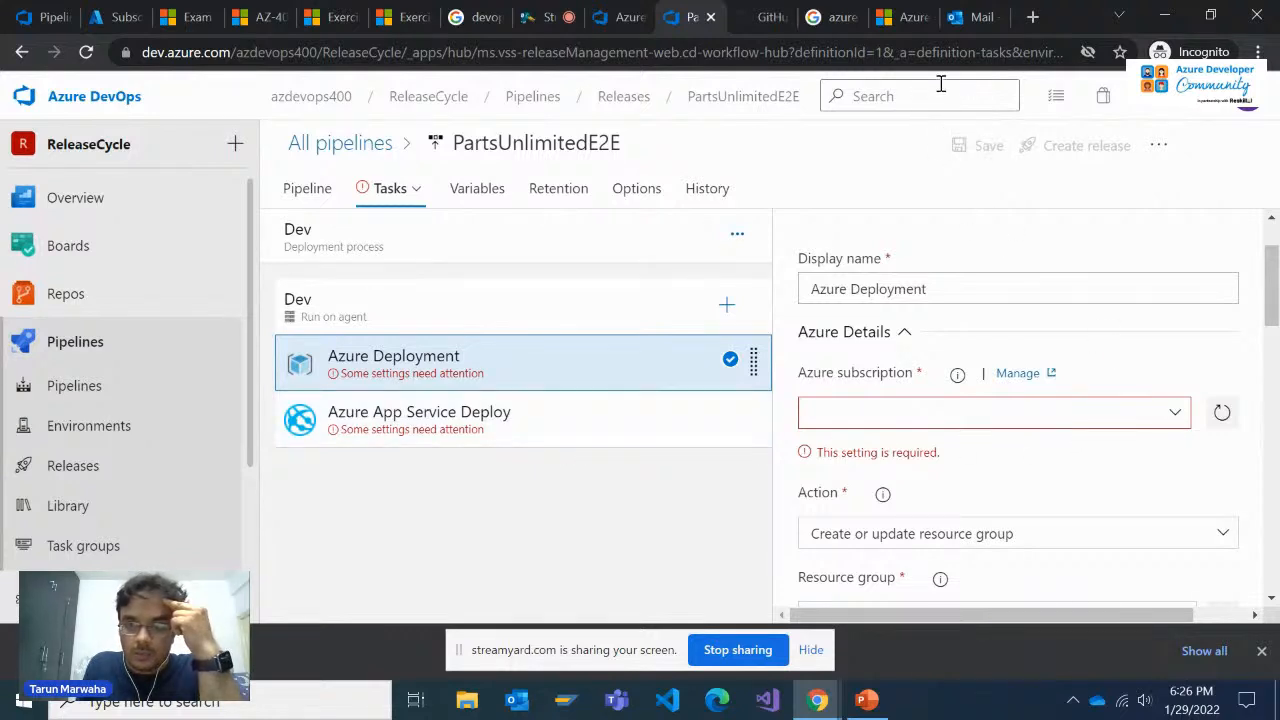
# Check the existing resource groups in the Azure portal and return to the Azure Deployment task in Azure DevOps
pyautogui.click(107, 24)
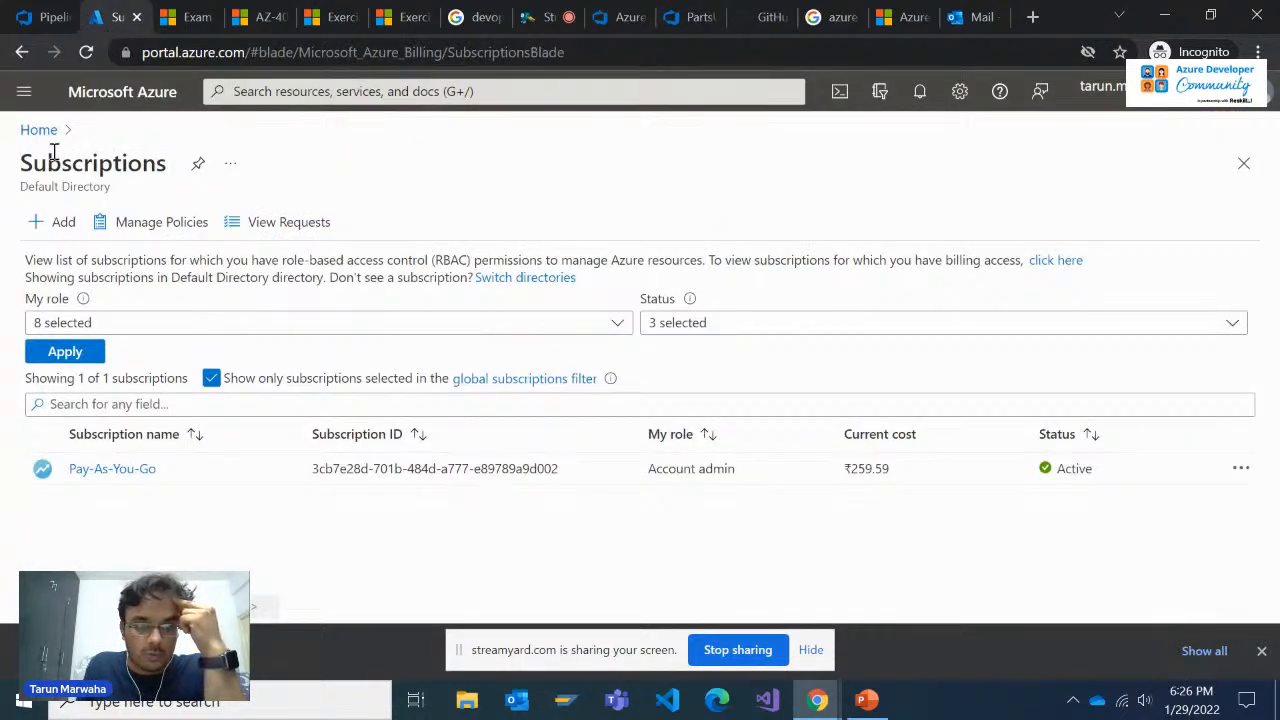
pyautogui.click(24, 91)
pyautogui.click(87, 320)
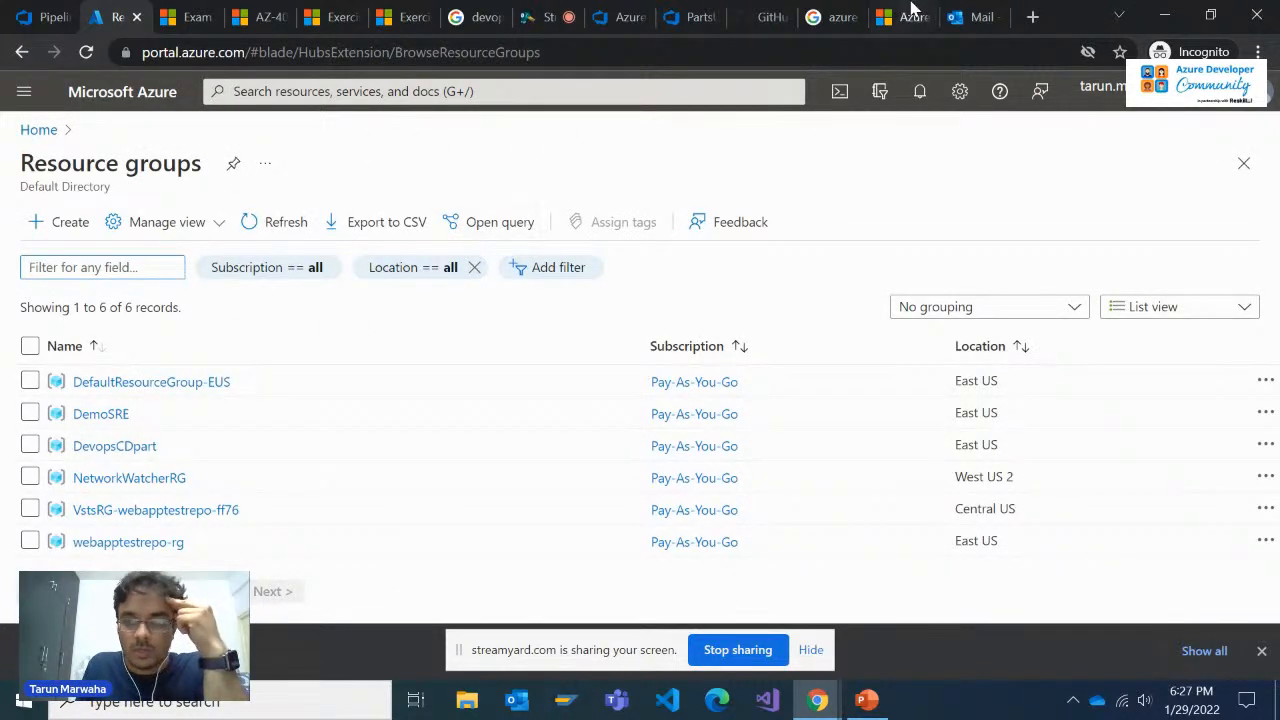
pyautogui.click(745, 17)
pyautogui.click(686, 15)
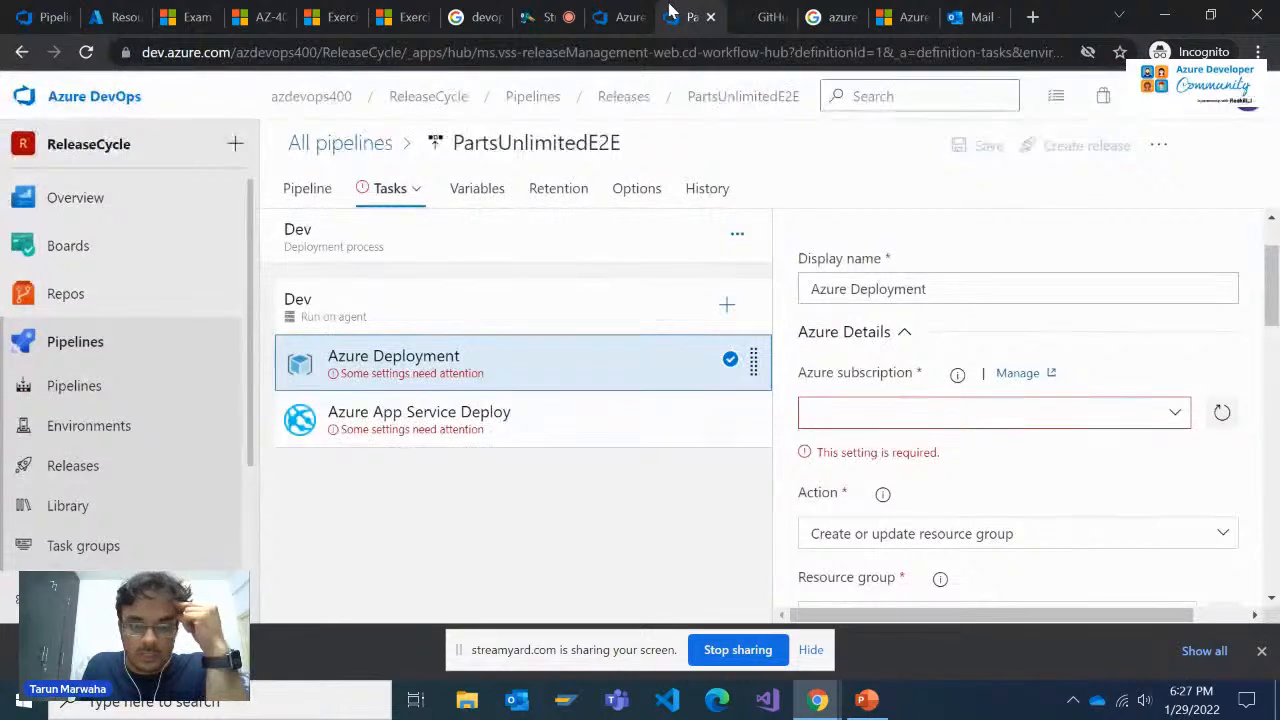
# Choose the Pay-As-You-Go Azure subscription for the Azure Deployment task and start authorizing it
pyautogui.click(1153, 414)
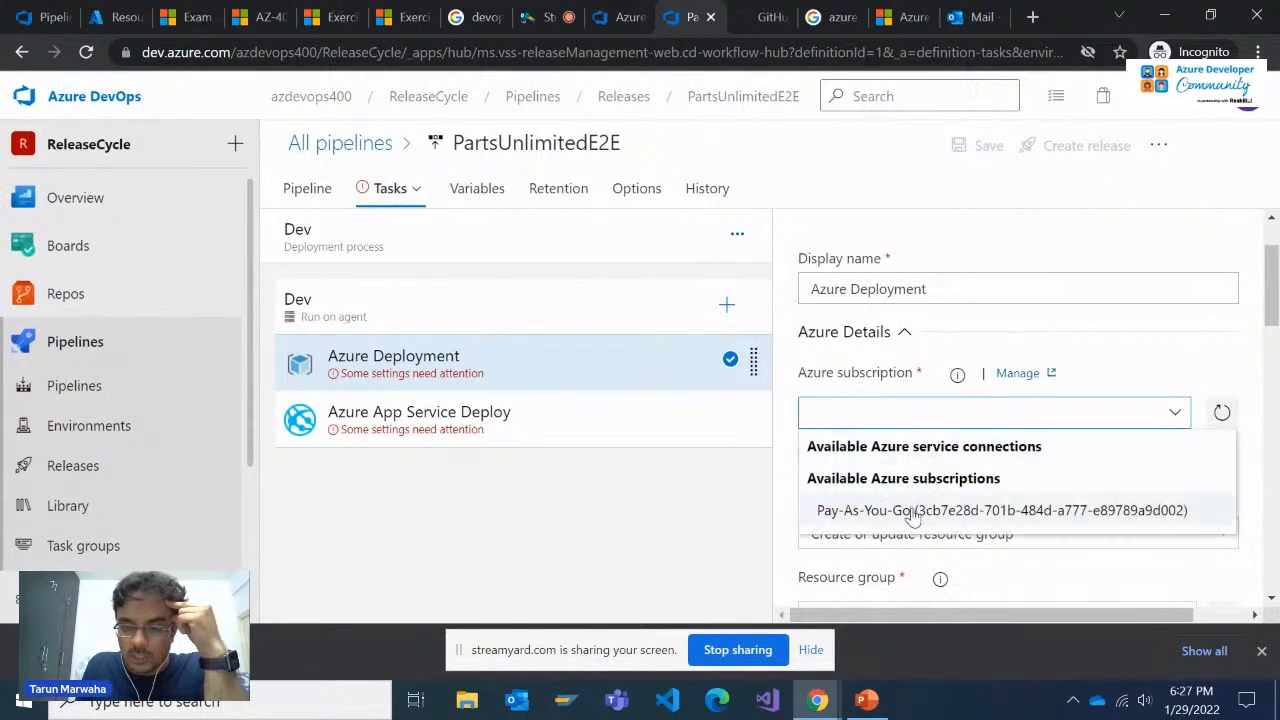
pyautogui.click(951, 509)
pyautogui.click(1103, 416)
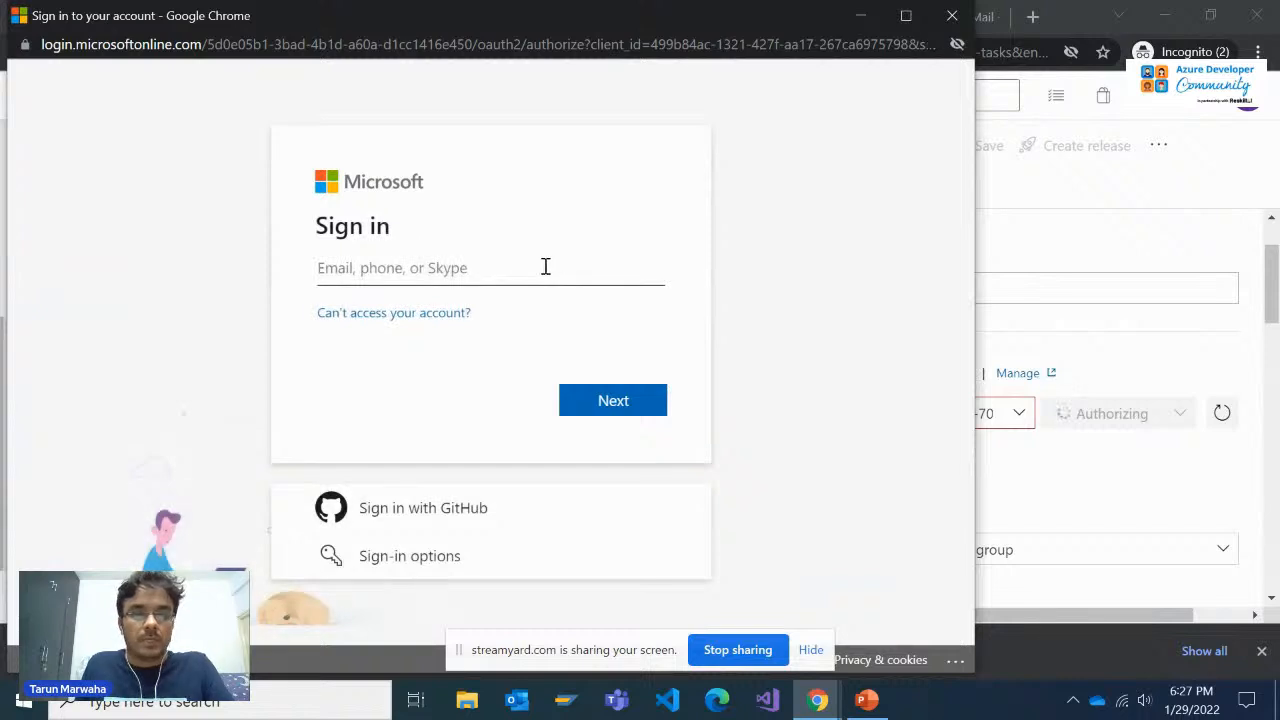
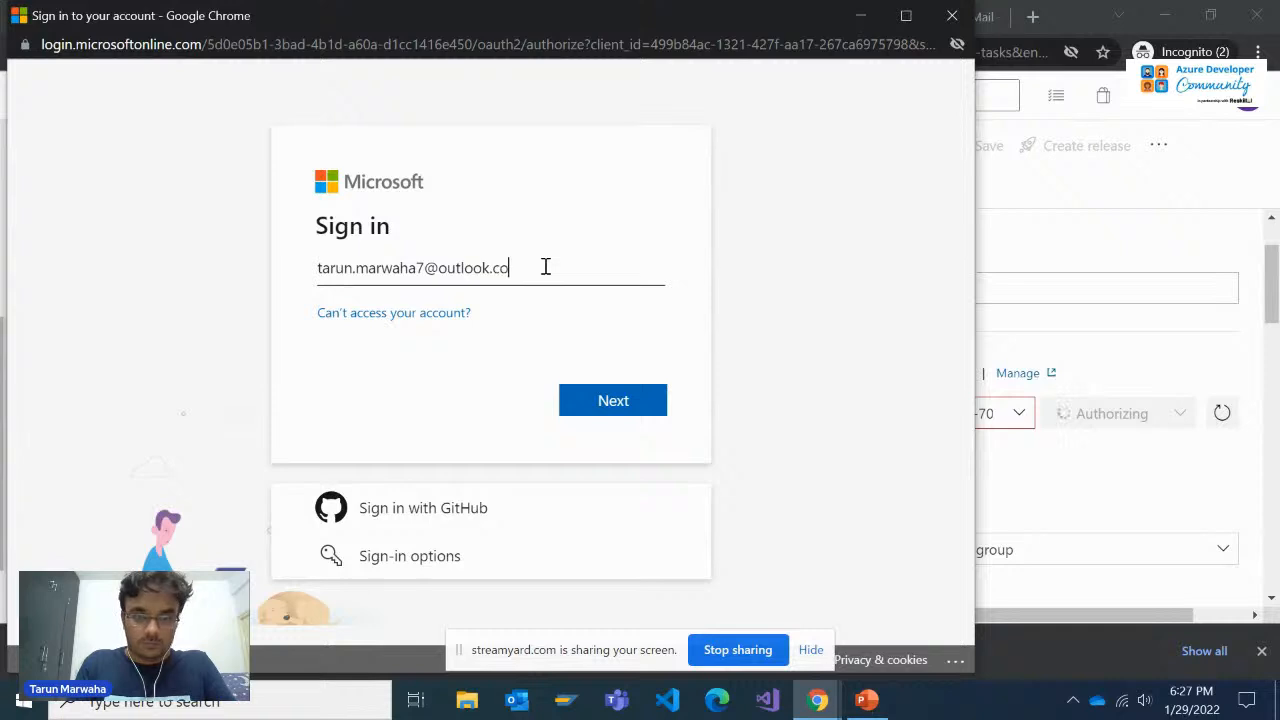
# Sign in to the Microsoft account with the account e-mail and password to authorize the subscription
pyautogui.press('Return')
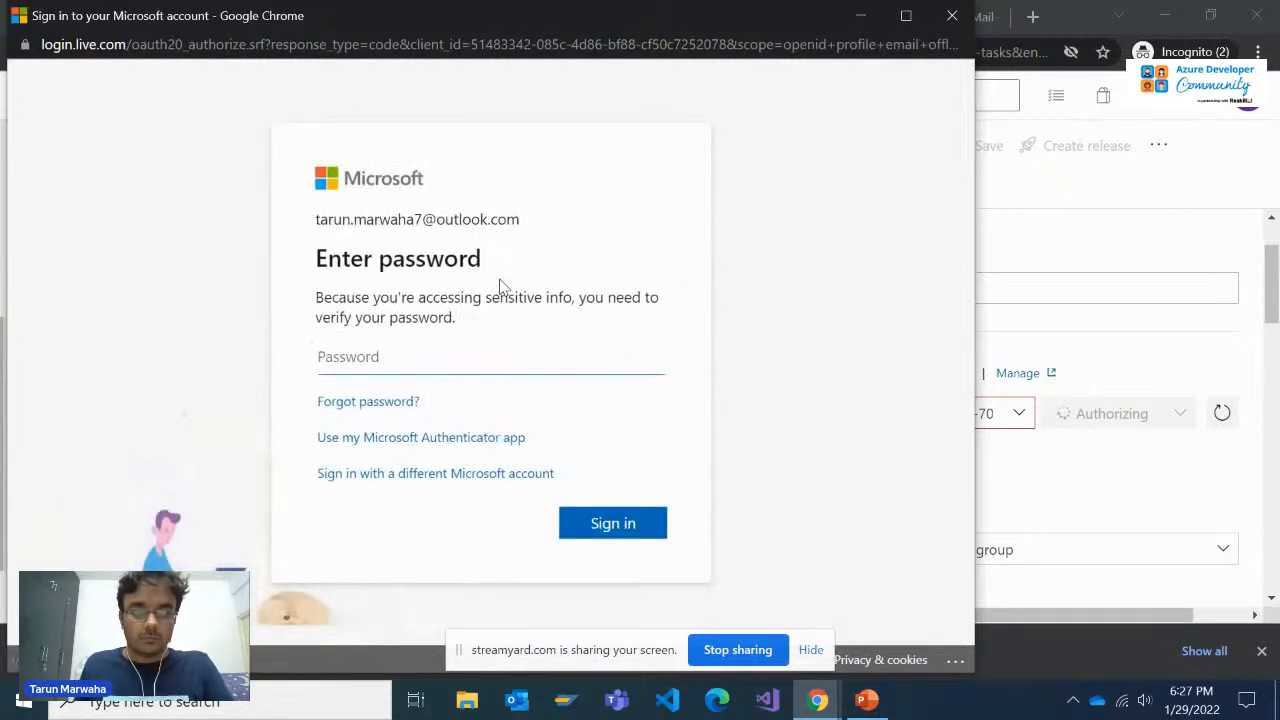
pyautogui.write('**********')
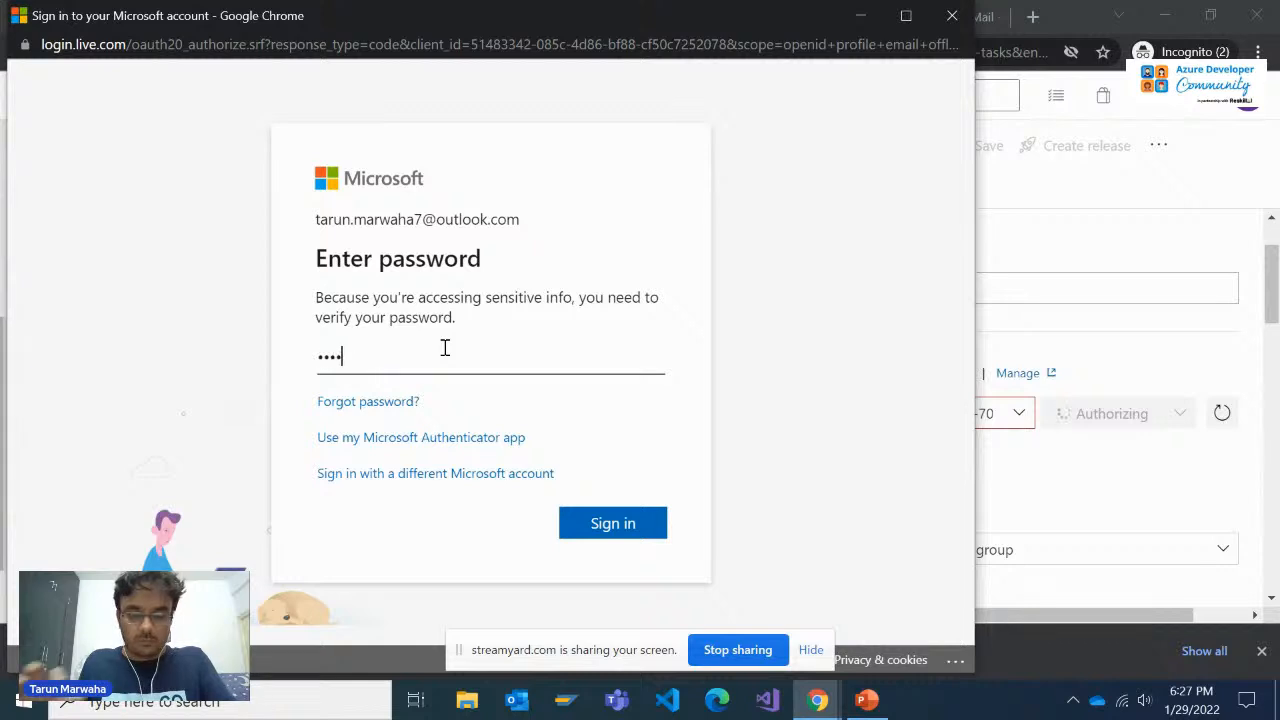
pyautogui.press('Return')
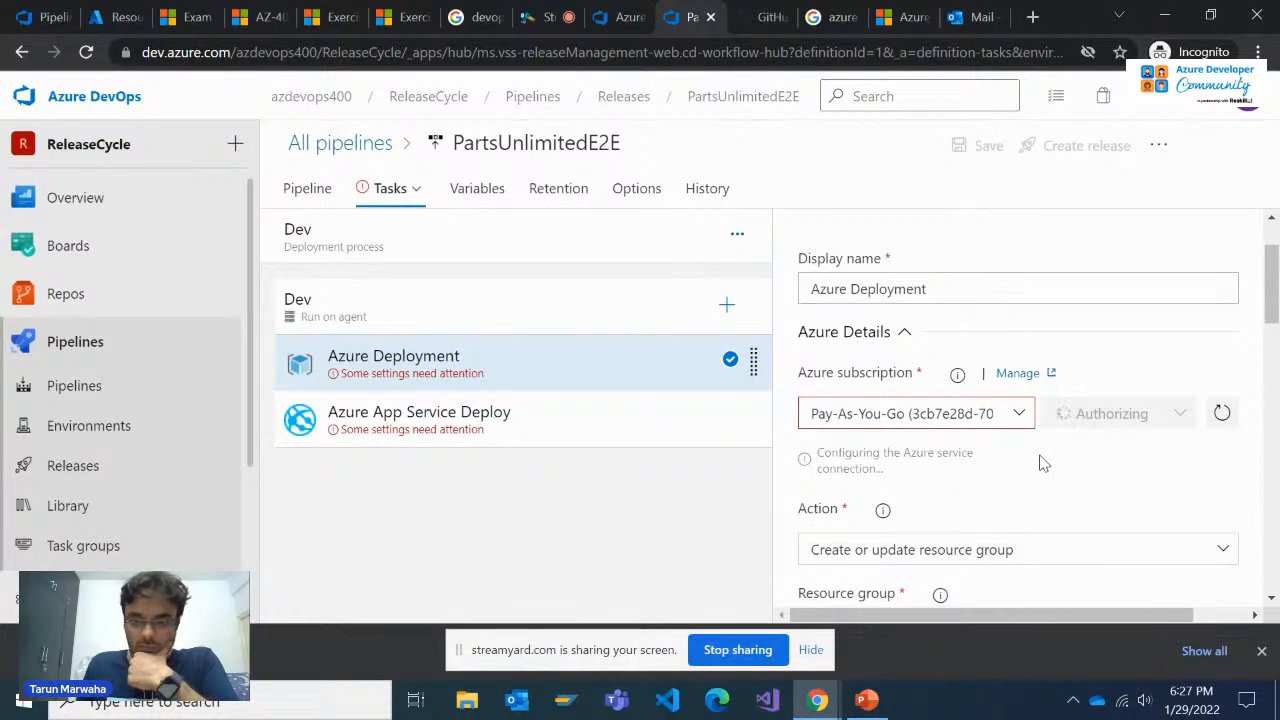
pyautogui.scroll(-1, 1071, 432)
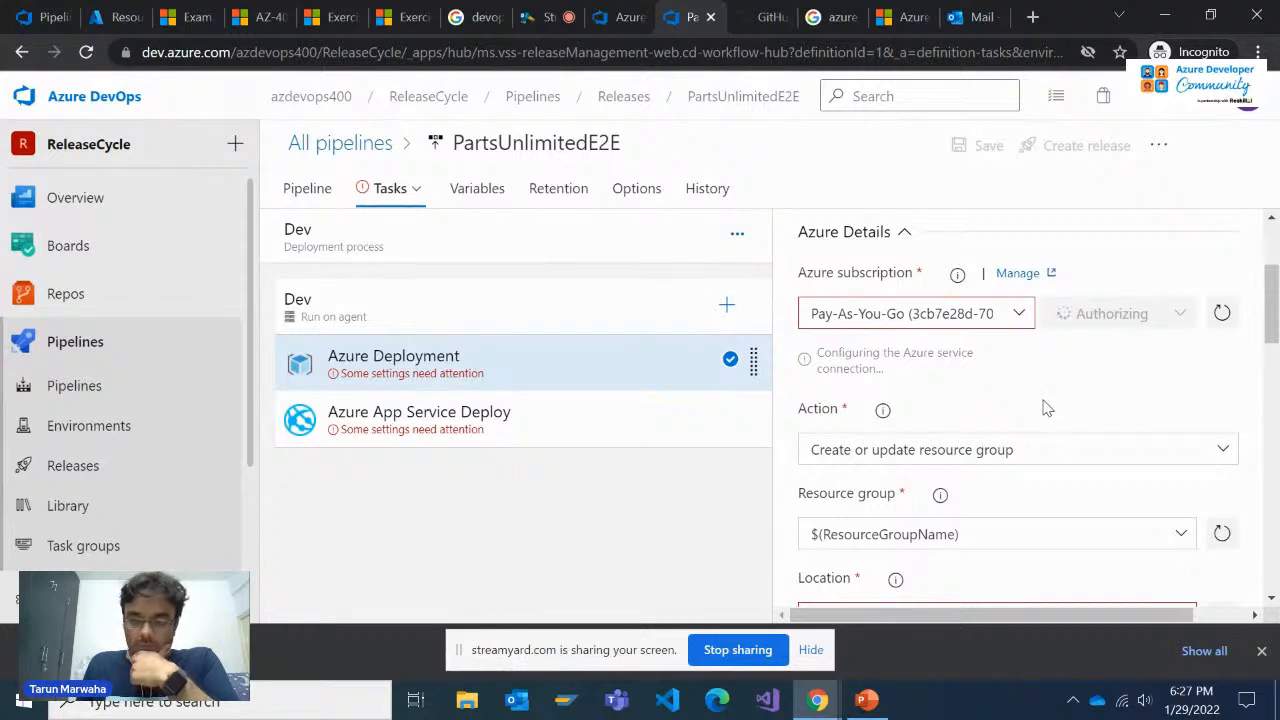
pyautogui.scroll(-1, 1046, 404)
pyautogui.scroll(1, 1046, 404)
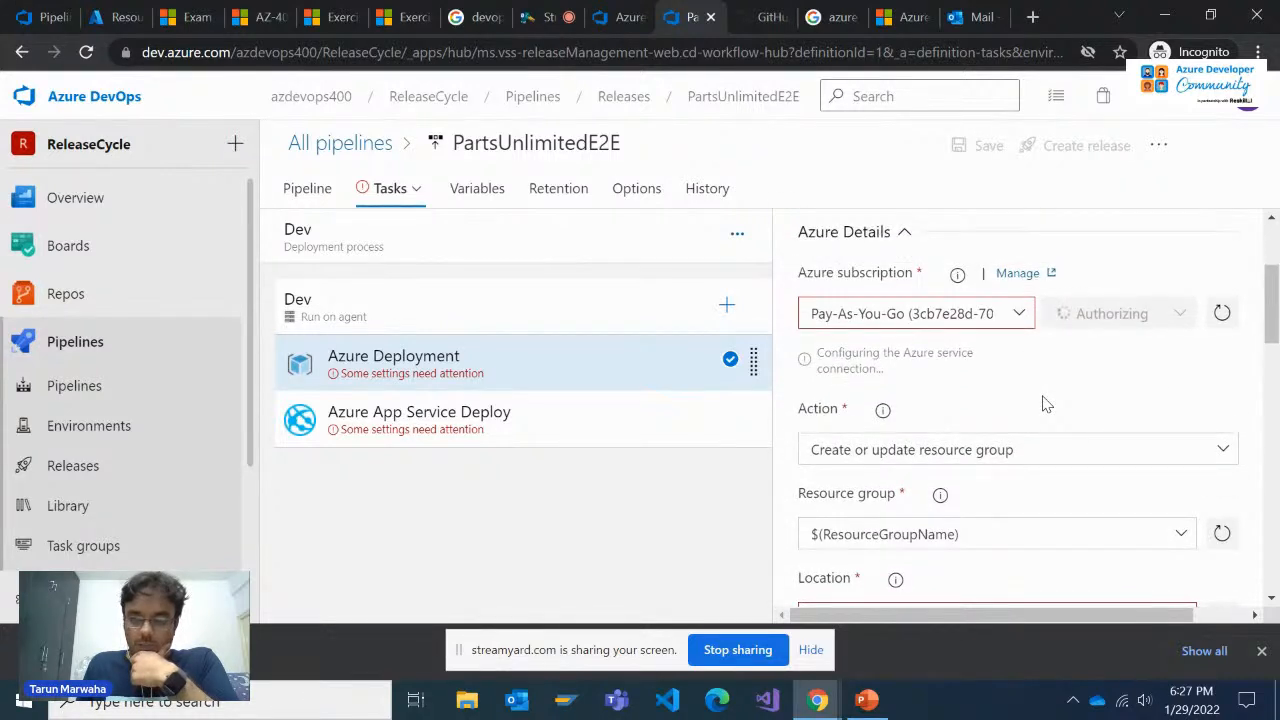
pyautogui.scroll(-1, 1046, 404)
pyautogui.scroll(1, 1046, 404)
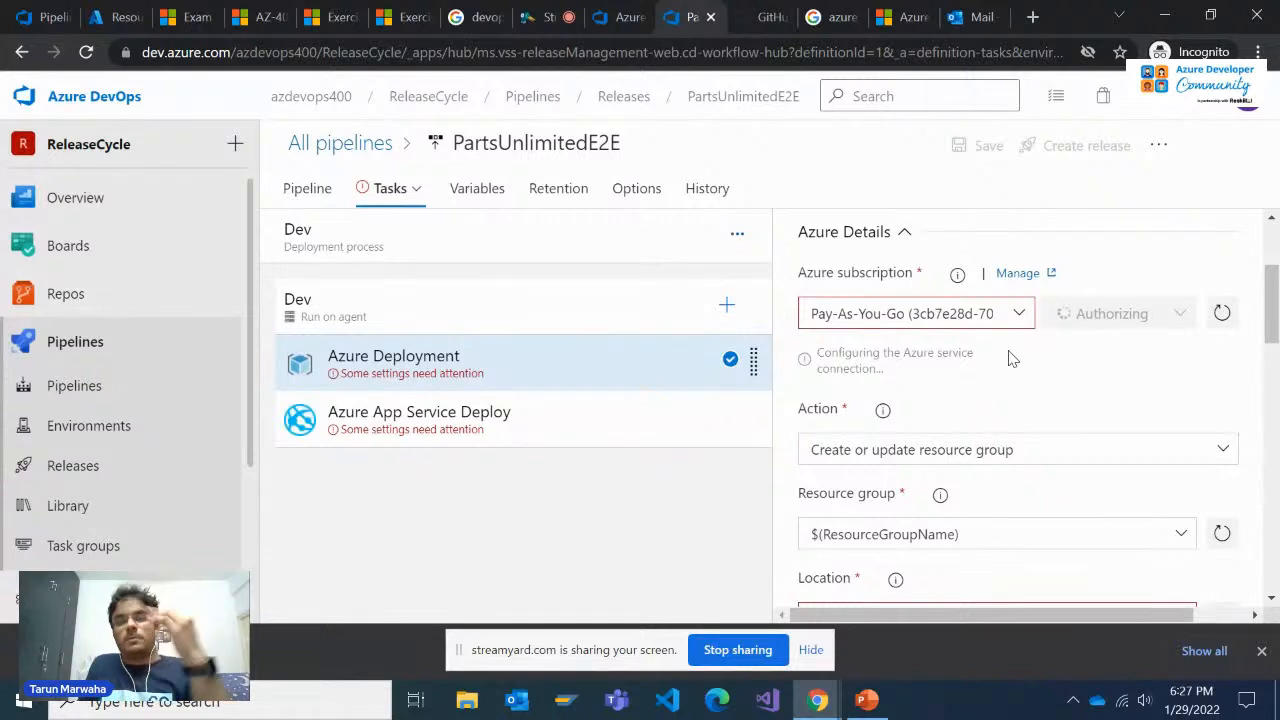
pyautogui.click(604, 143)
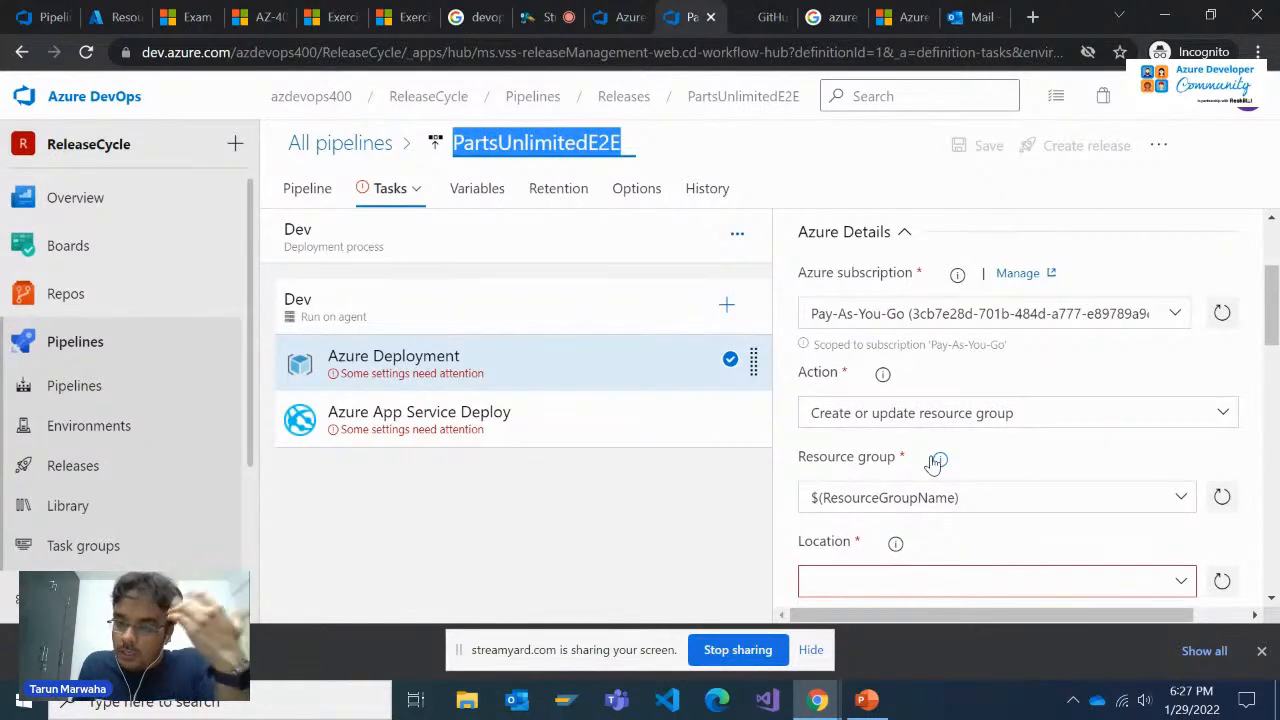
# Set the Azure Deployment task's location to East US
pyautogui.scroll(-1, 994, 375)
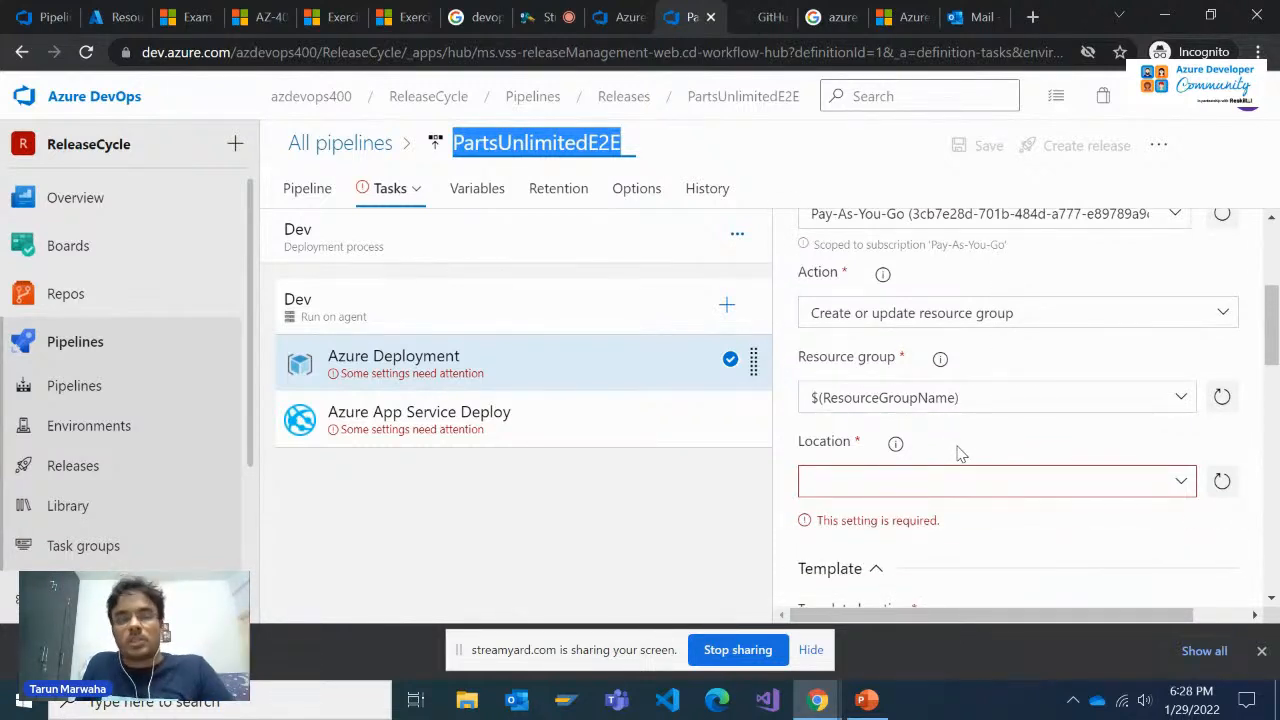
pyautogui.scroll(1, 958, 452)
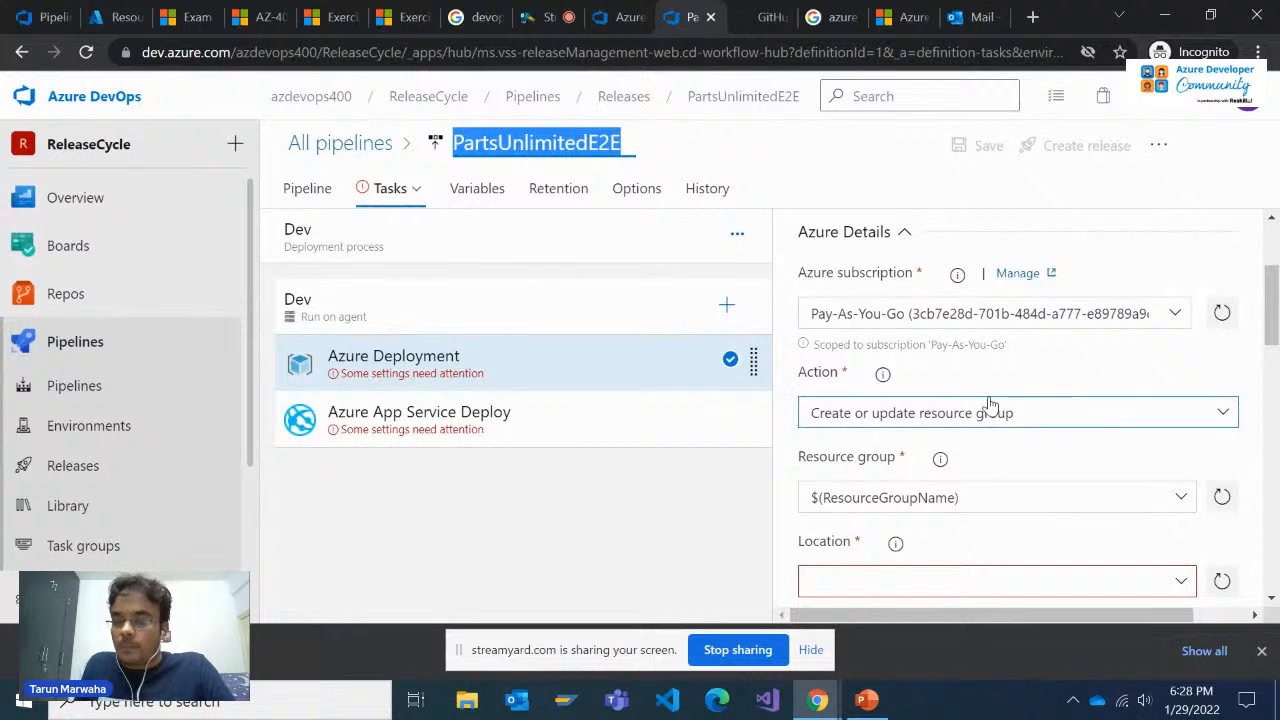
pyautogui.scroll(-1, 988, 406)
pyautogui.click(1178, 489)
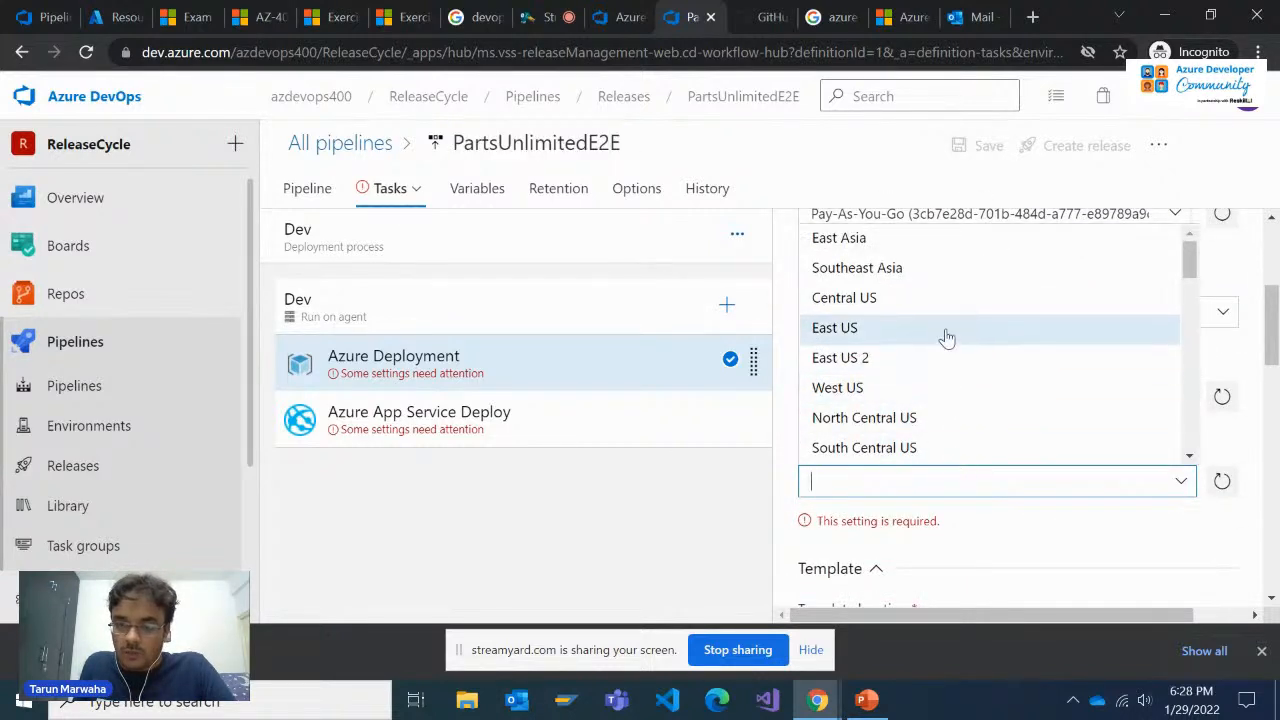
pyautogui.click(946, 331)
# Examine the Azure Deployment task's template location choices, keeping Linked artifact, and its template file, parameter file and override parameters
pyautogui.scroll(-2, 972, 470)
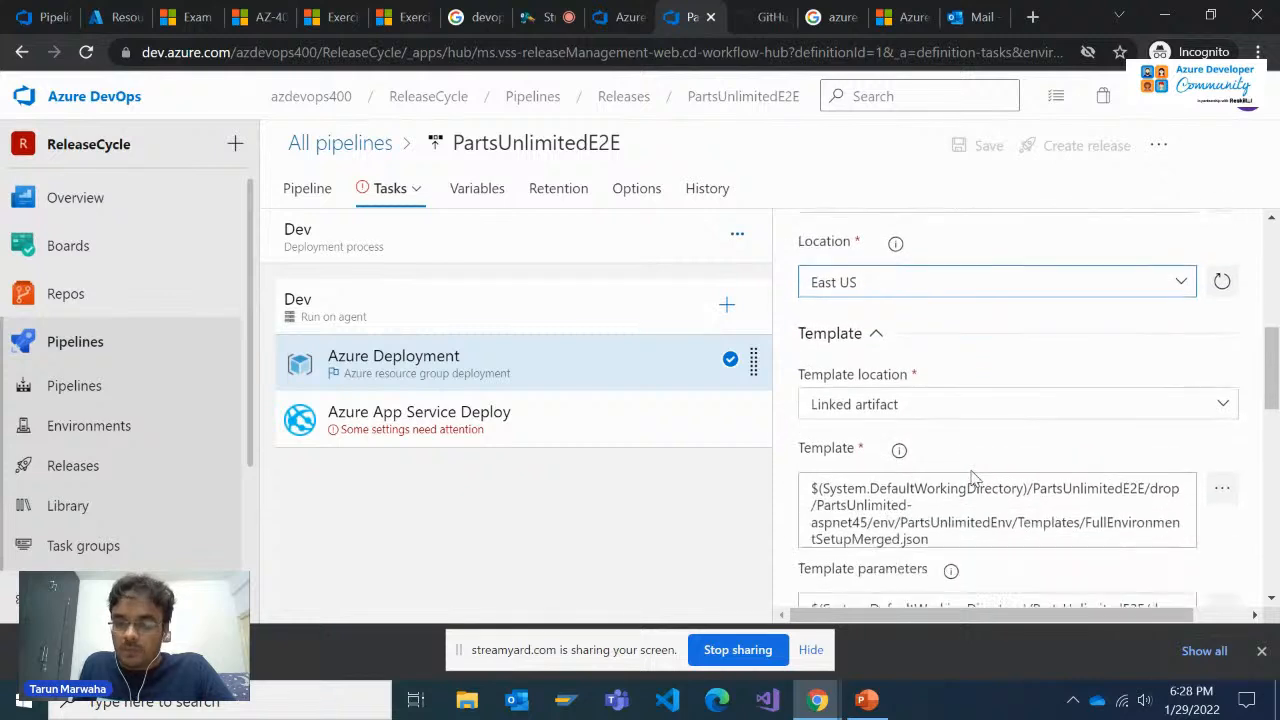
pyautogui.scroll(-1, 972, 477)
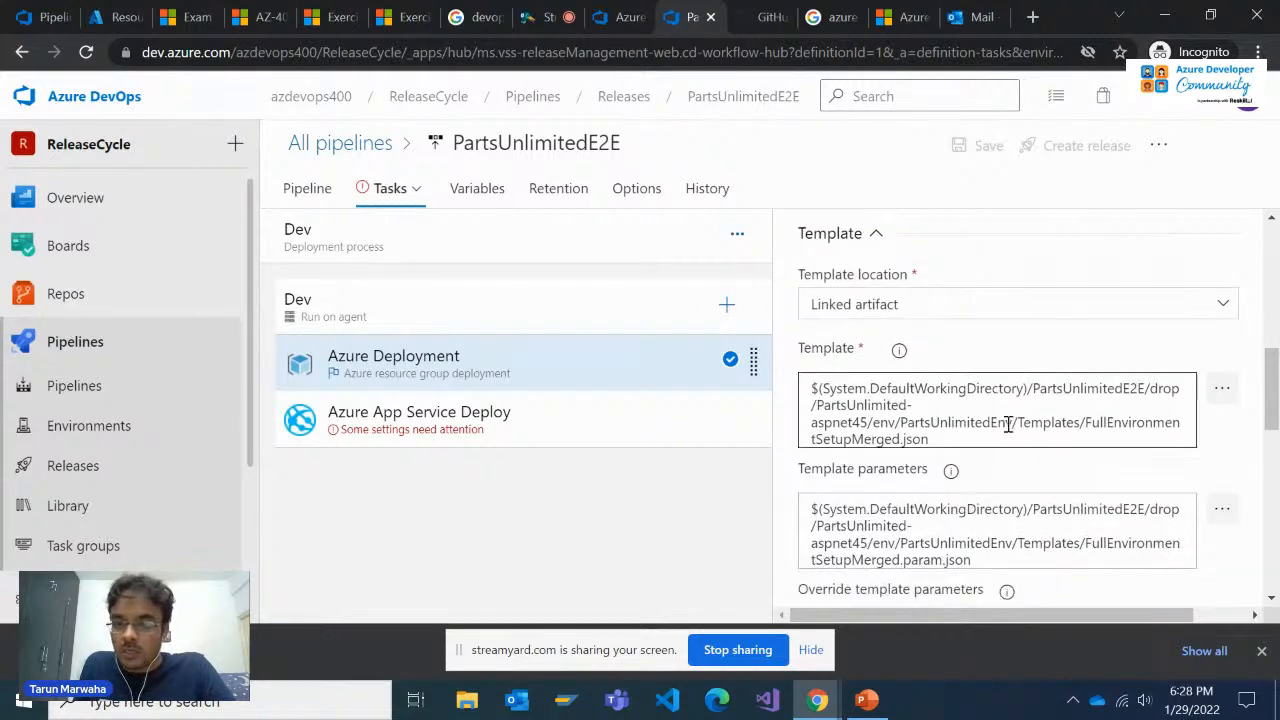
pyautogui.click(1220, 307)
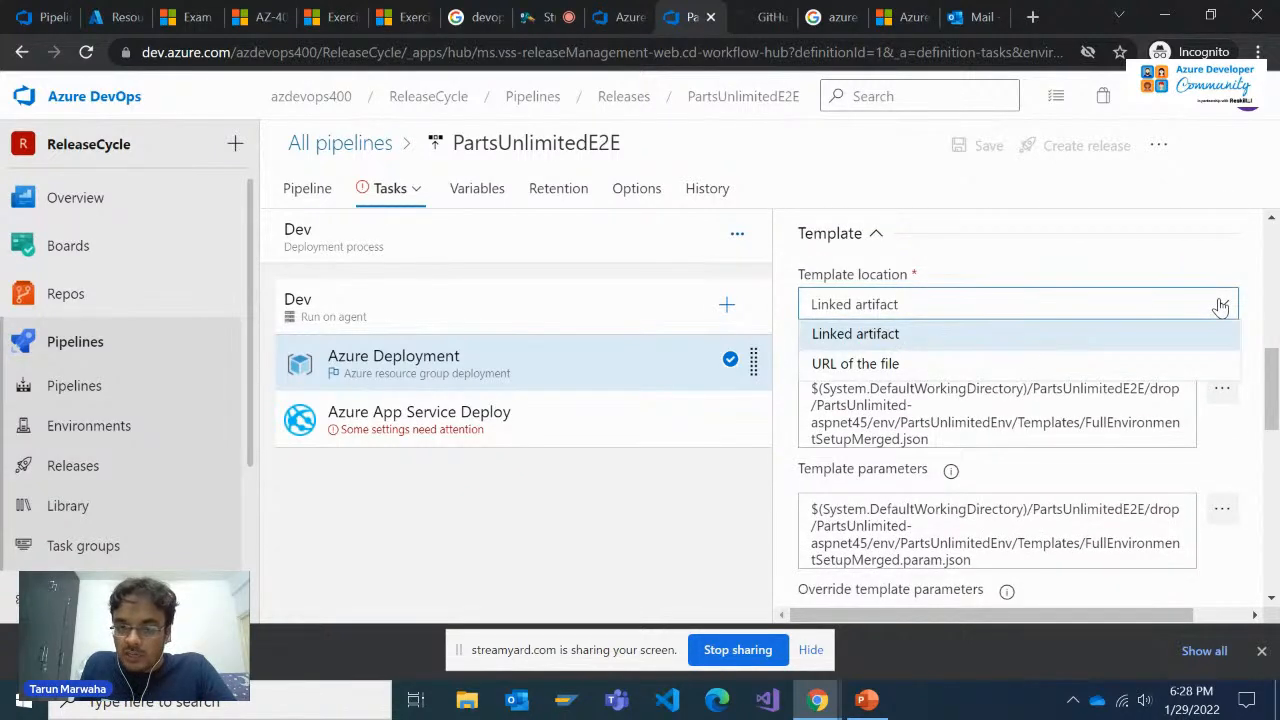
pyautogui.click(1108, 336)
pyautogui.scroll(-1, 975, 430)
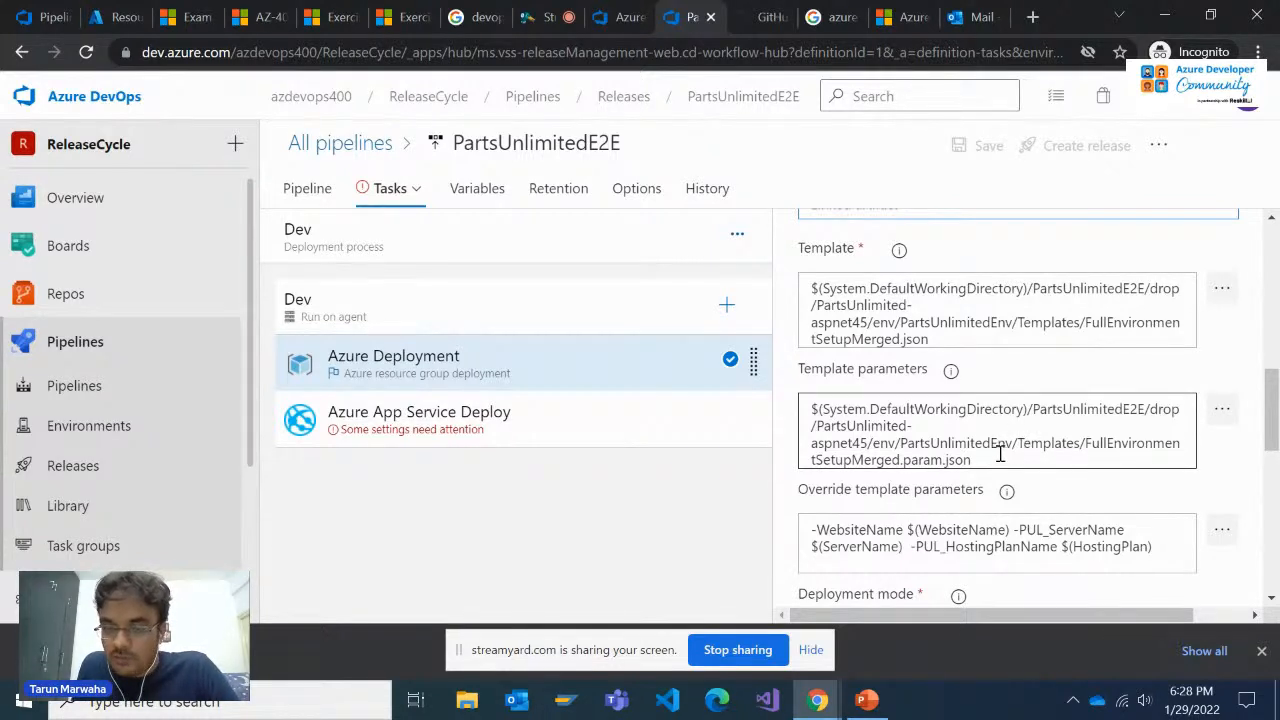
pyautogui.scroll(2, 998, 450)
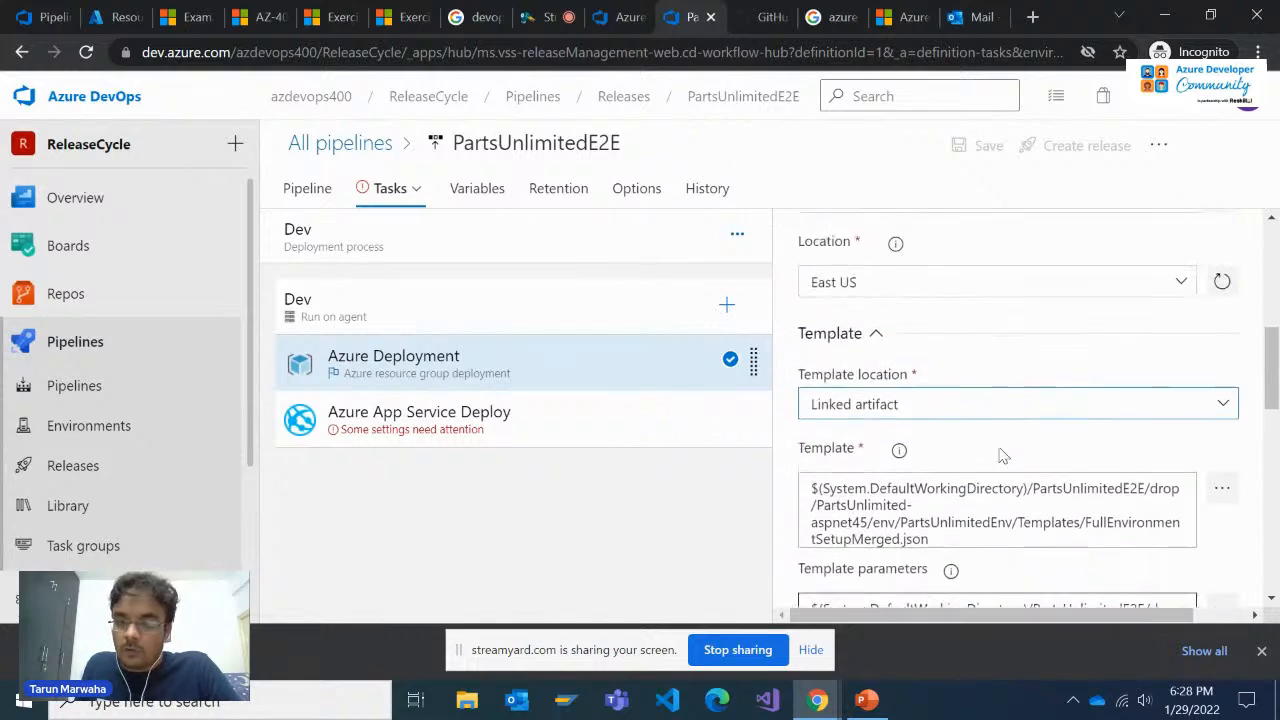
pyautogui.scroll(-6, 998, 450)
pyautogui.scroll(2, 998, 450)
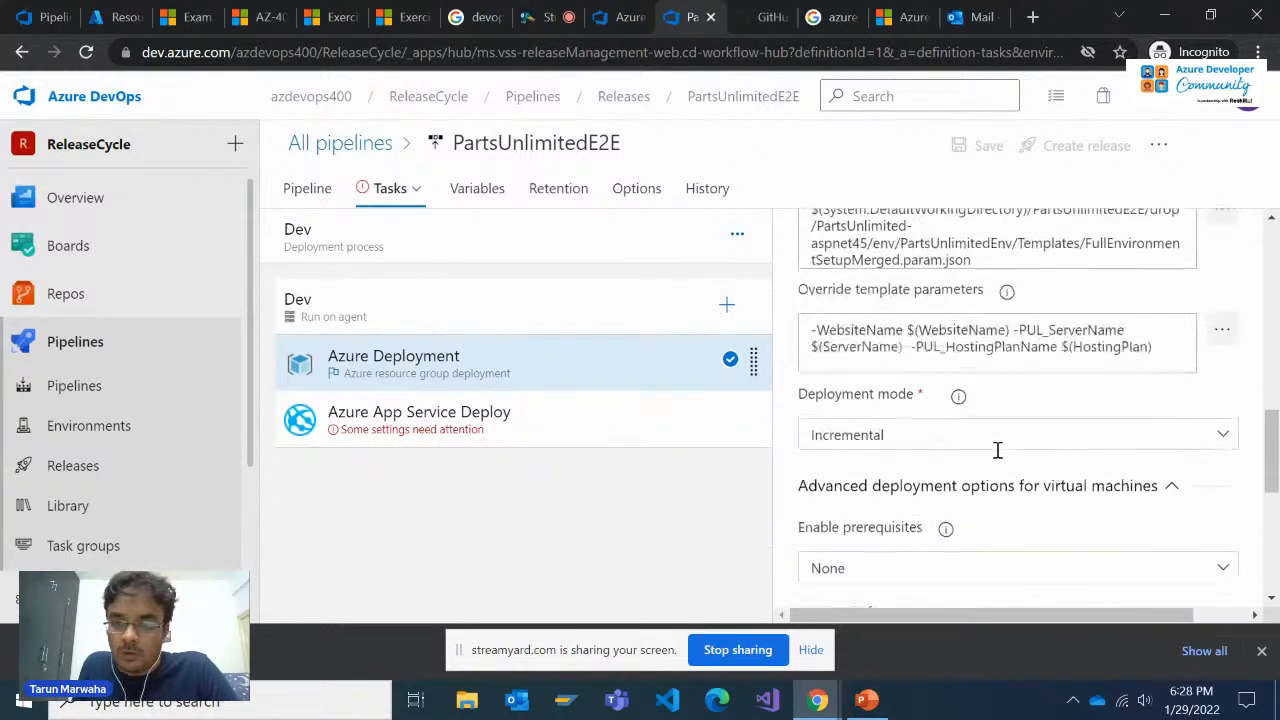
# Examine the prerequisite choices for virtual machines and the advanced settings of the Azure Deployment task
pyautogui.scroll(-2, 998, 450)
pyautogui.click(1218, 373)
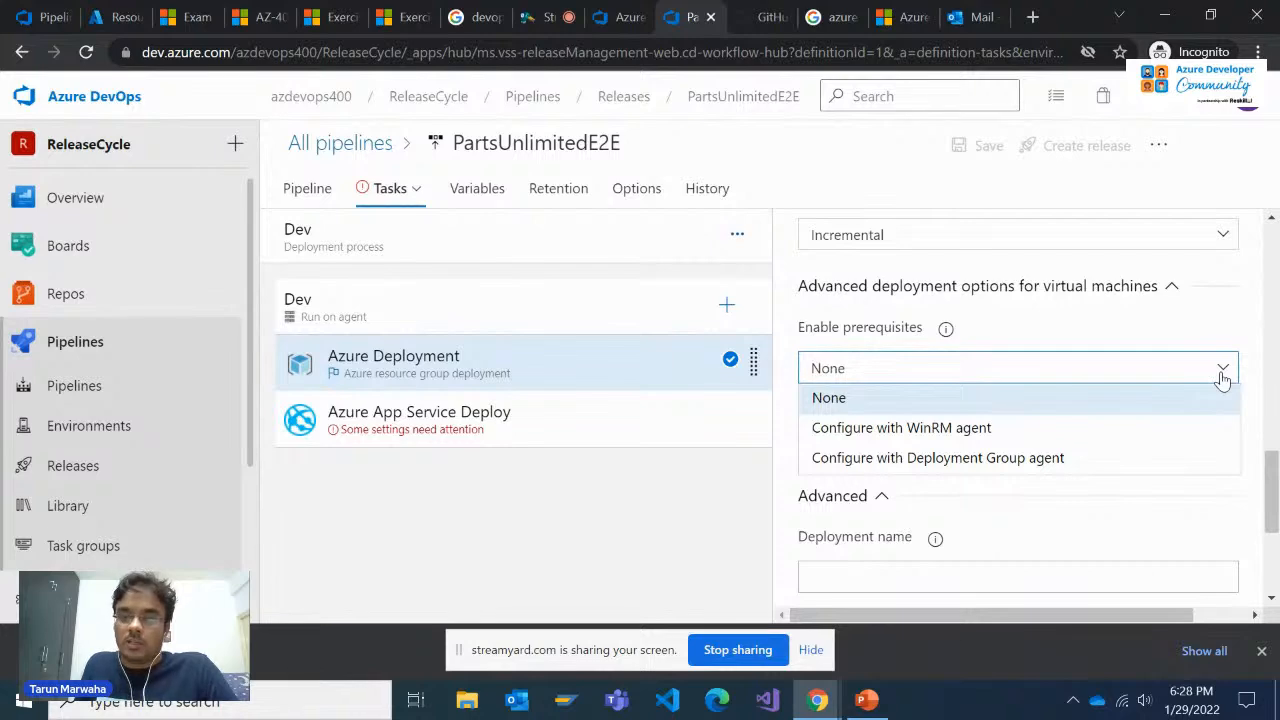
pyautogui.click(1222, 373)
pyautogui.scroll(-2, 1034, 423)
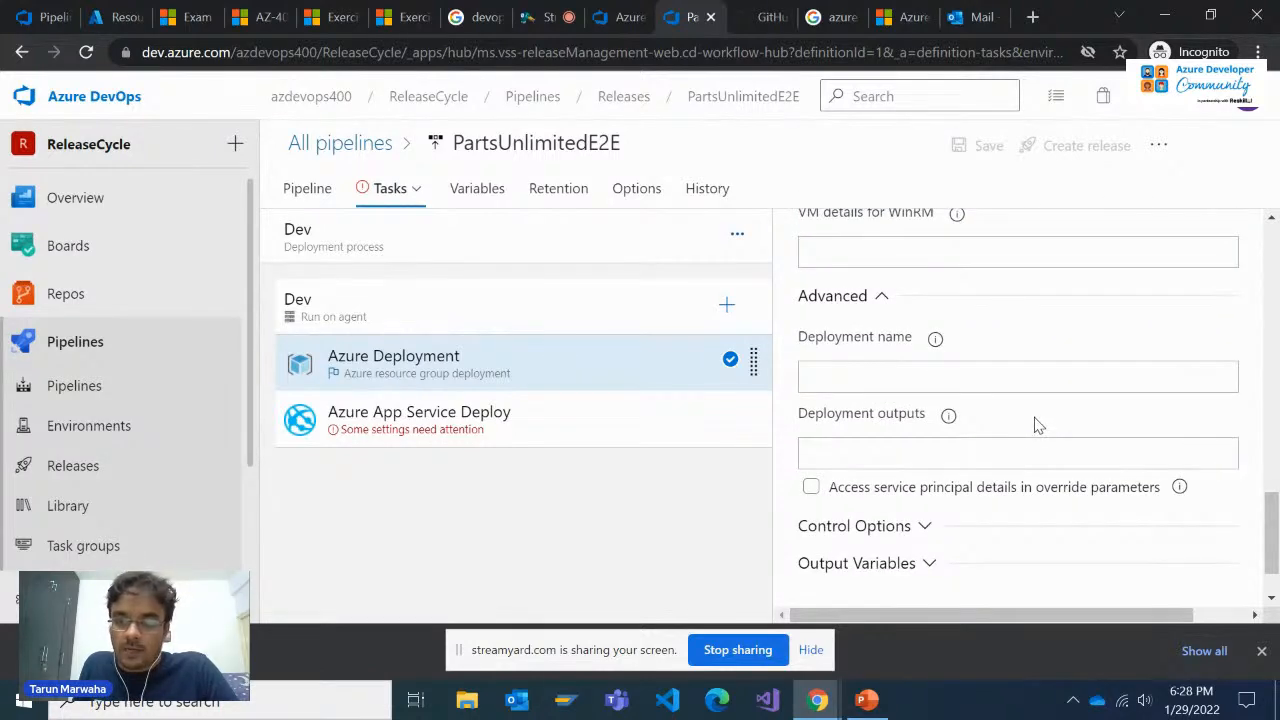
pyautogui.scroll(10, 1034, 423)
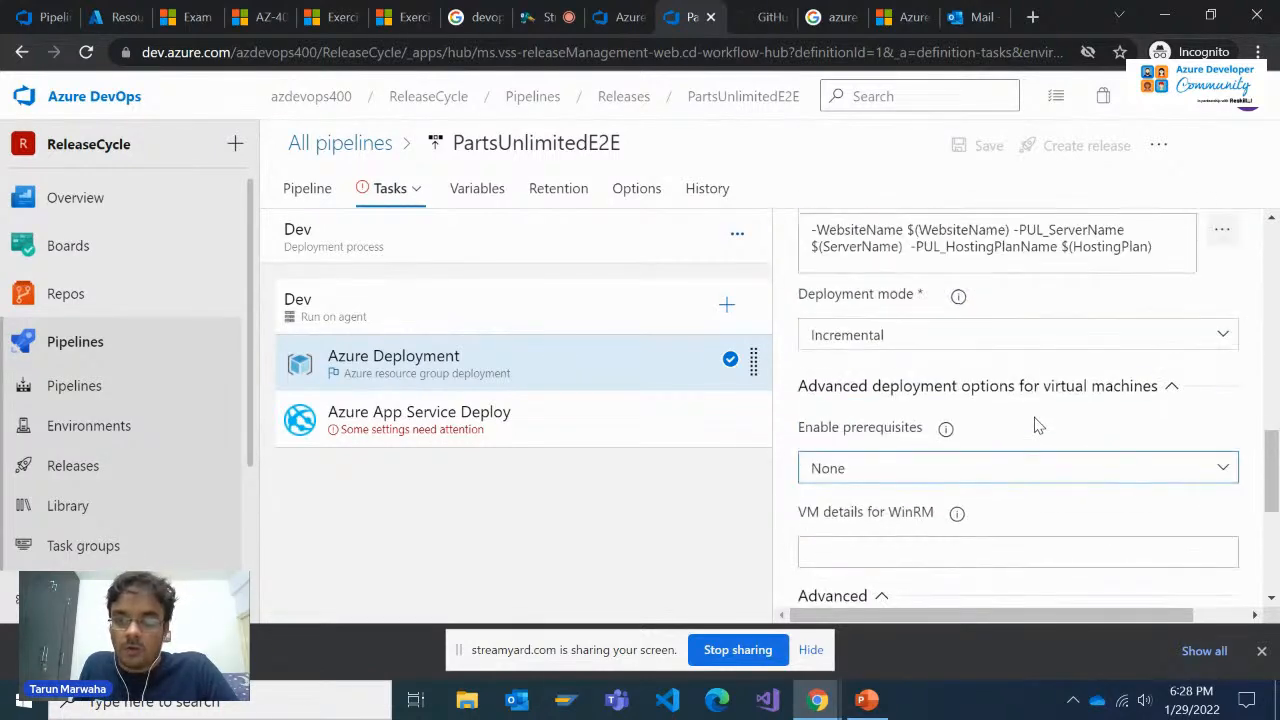
# Choose the available Pay-As-You-Go subscription for the Azure App Service Deploy task and start authorizing it
pyautogui.click(490, 425)
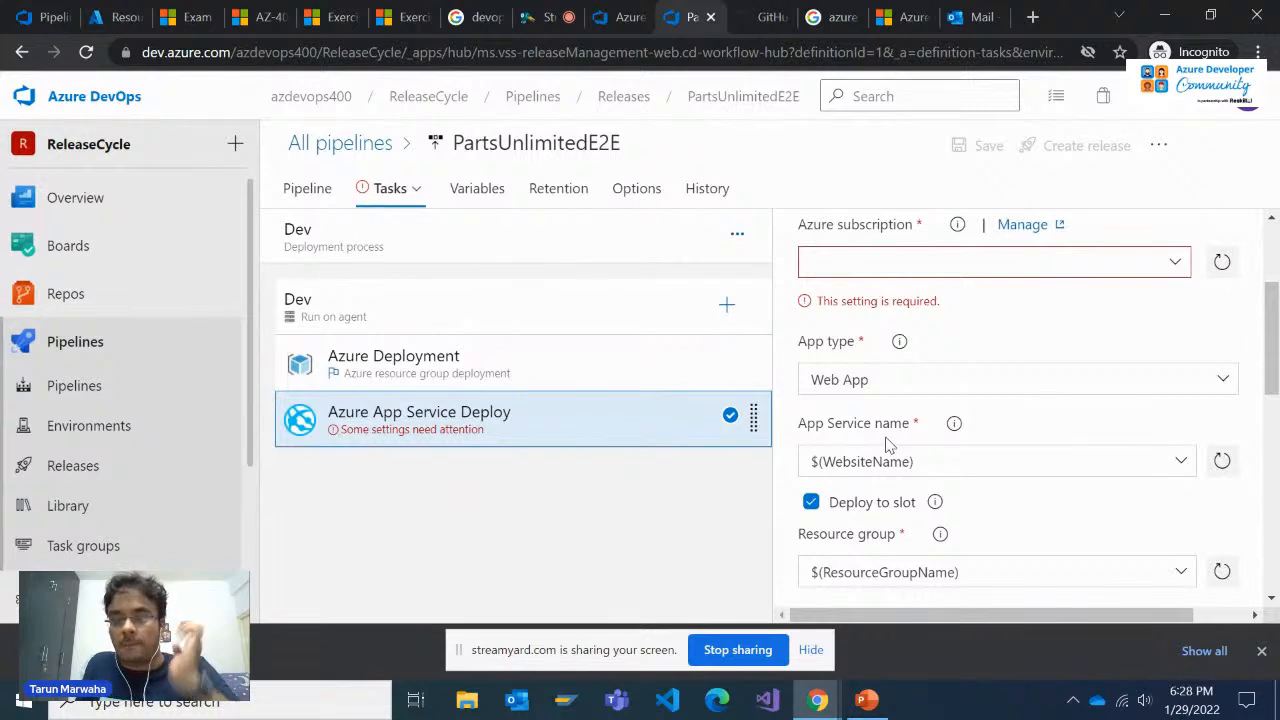
pyautogui.click(1176, 462)
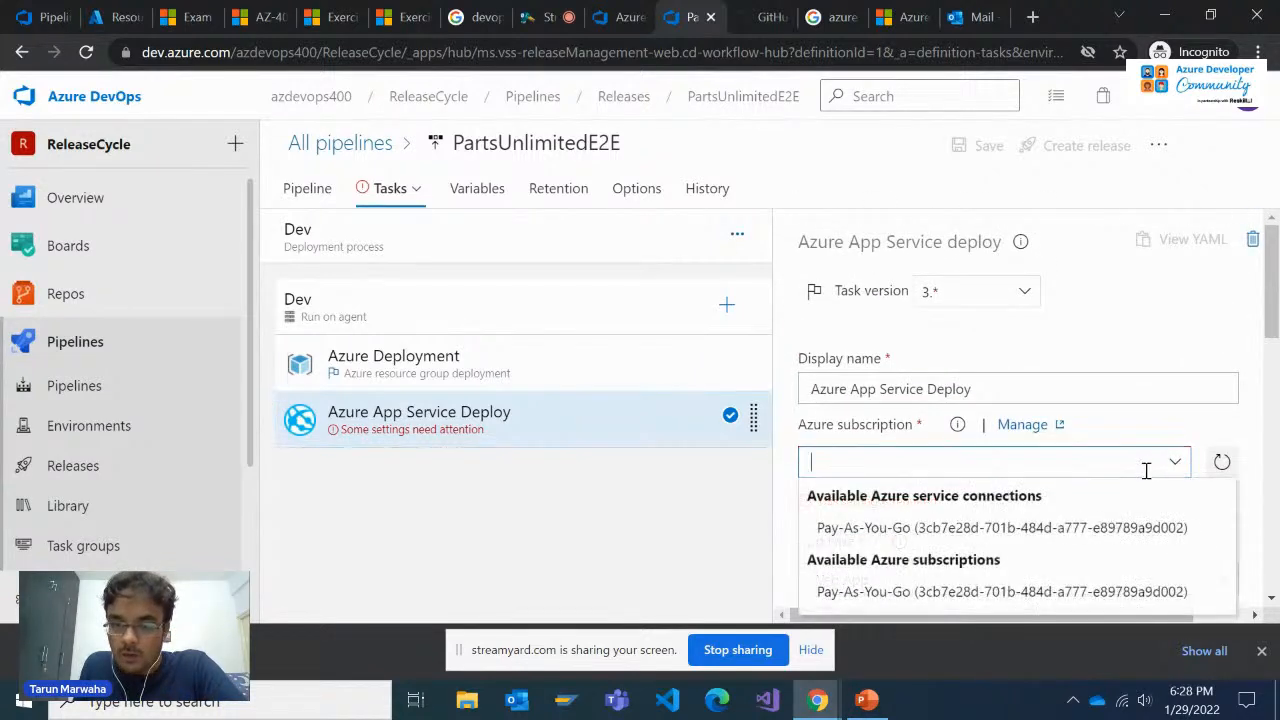
pyautogui.click(935, 593)
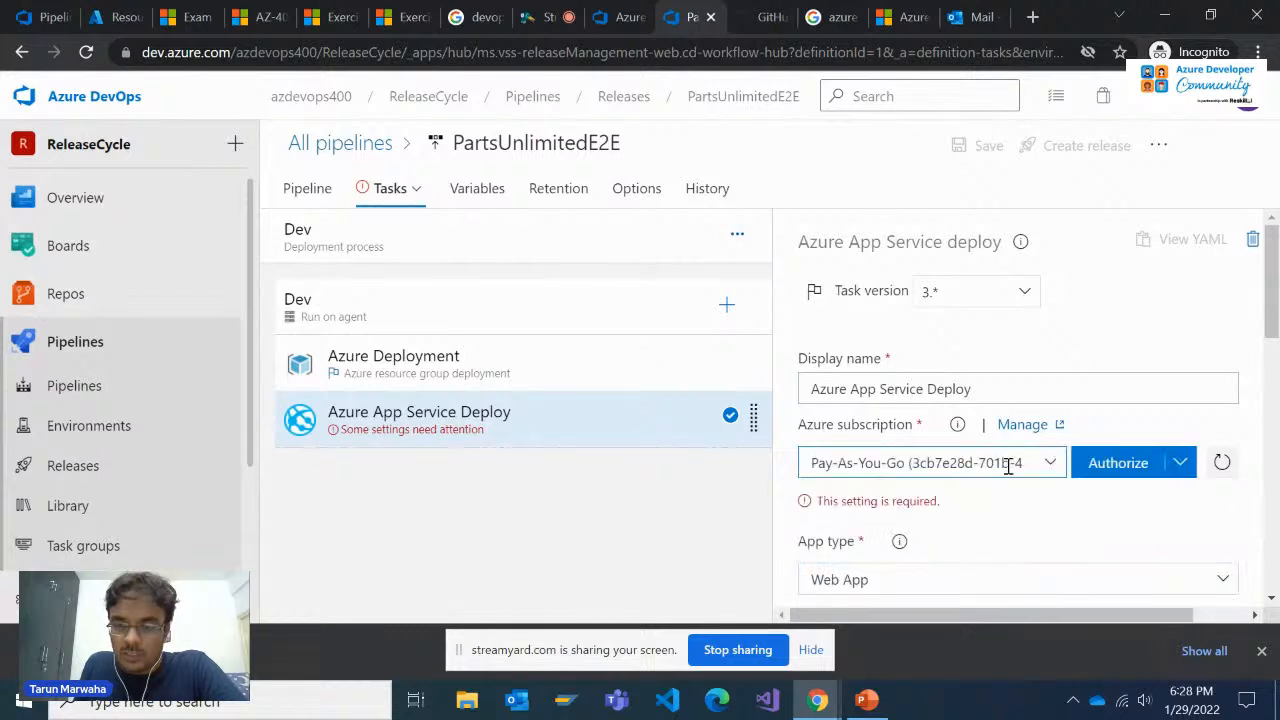
pyautogui.click(1131, 463)
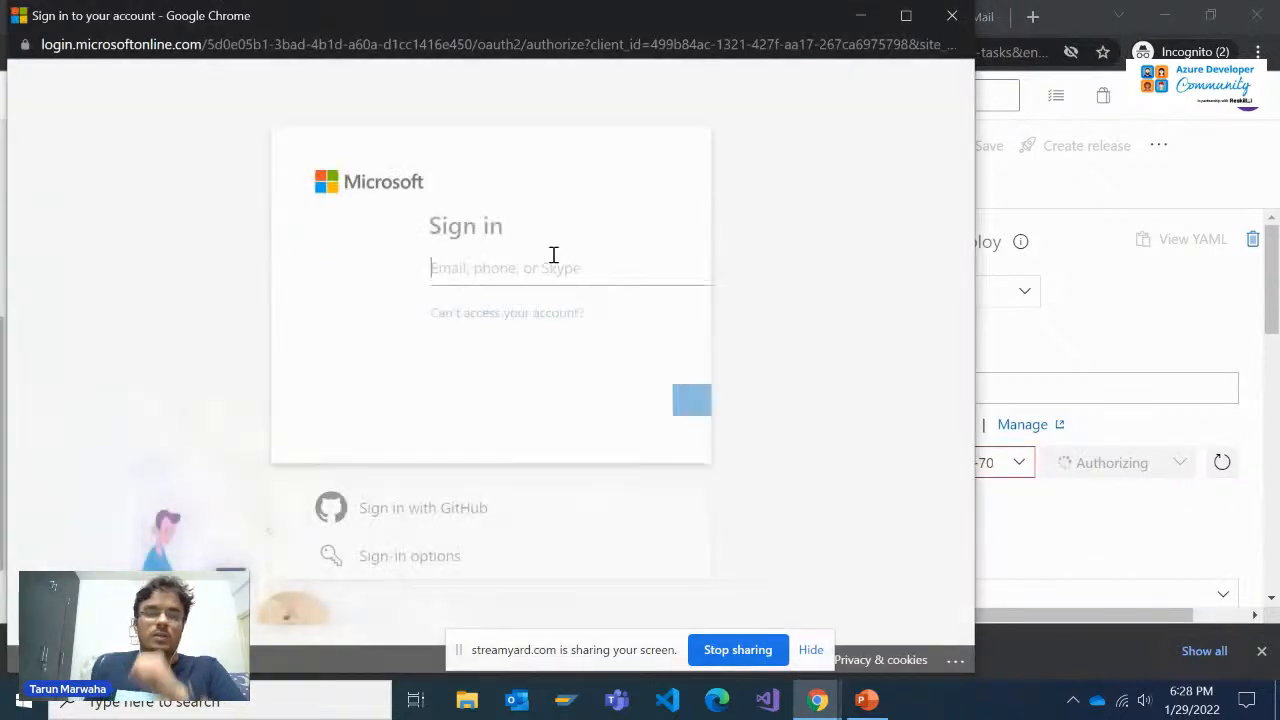
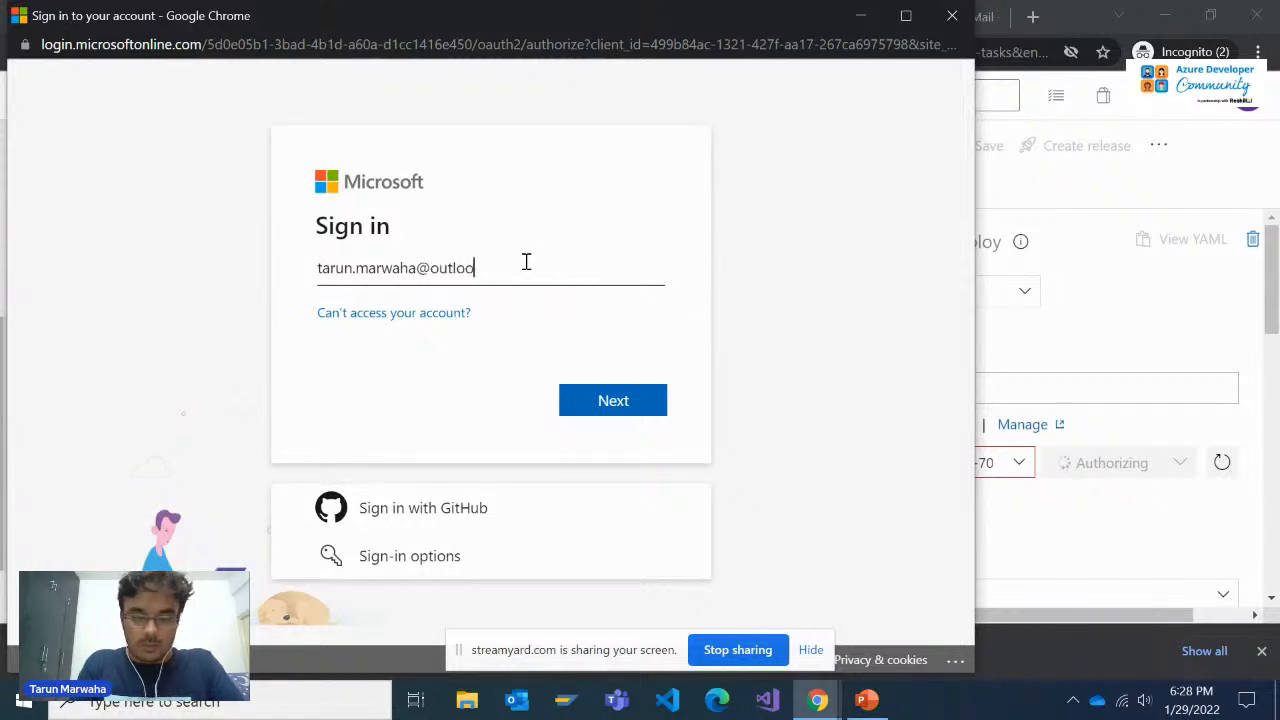
pyautogui.press('Return')
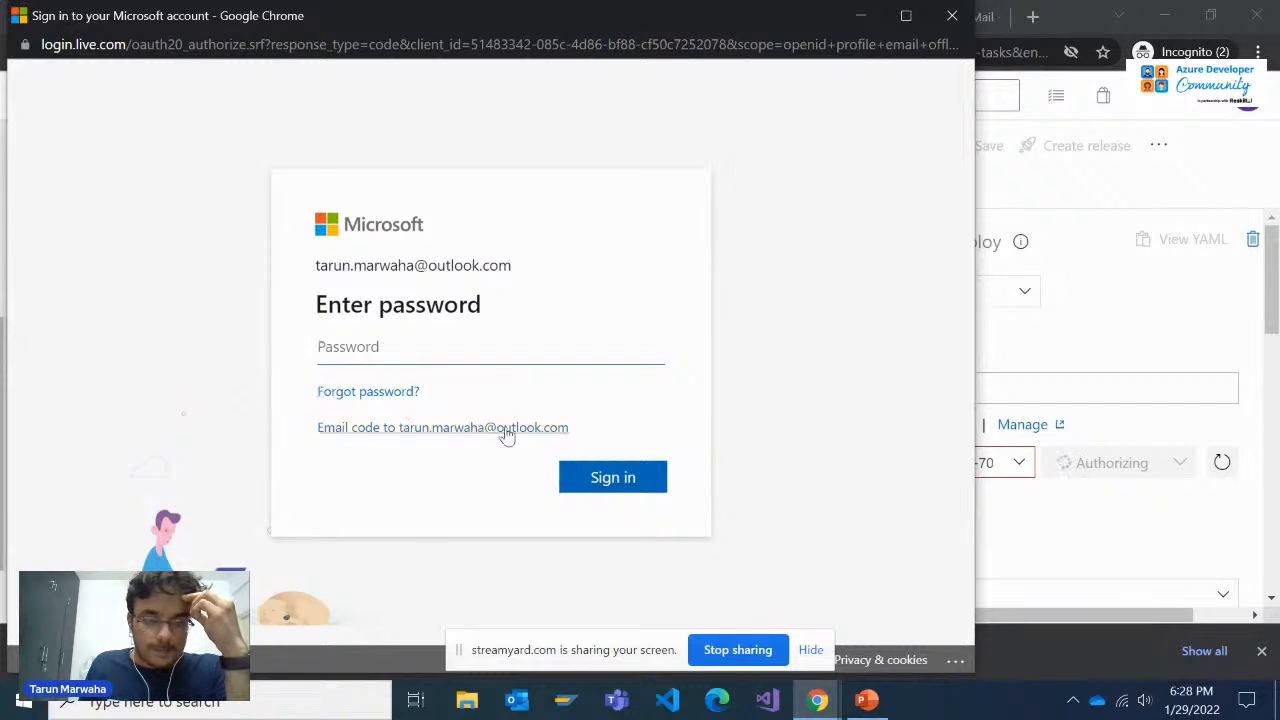
pyautogui.click(952, 15)
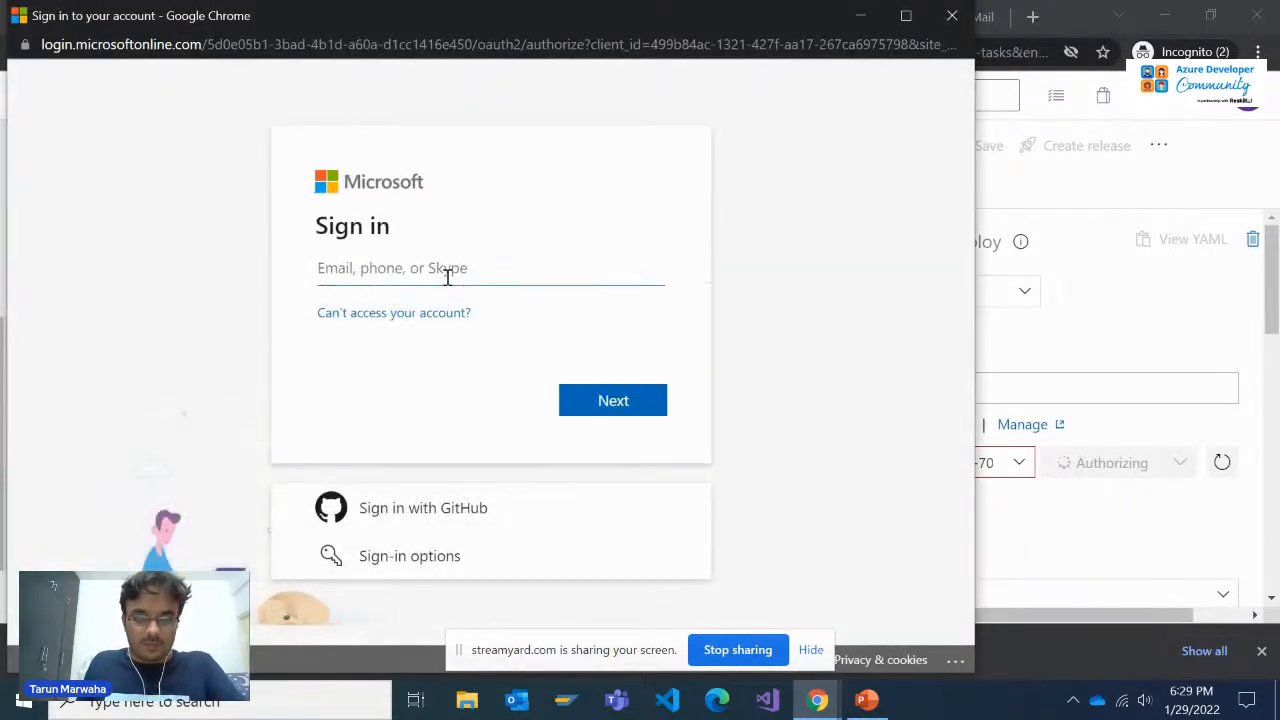
# Try to authorize the subscription by signing in with the Microsoft account's e-mail and password
pyautogui.click(451, 268)
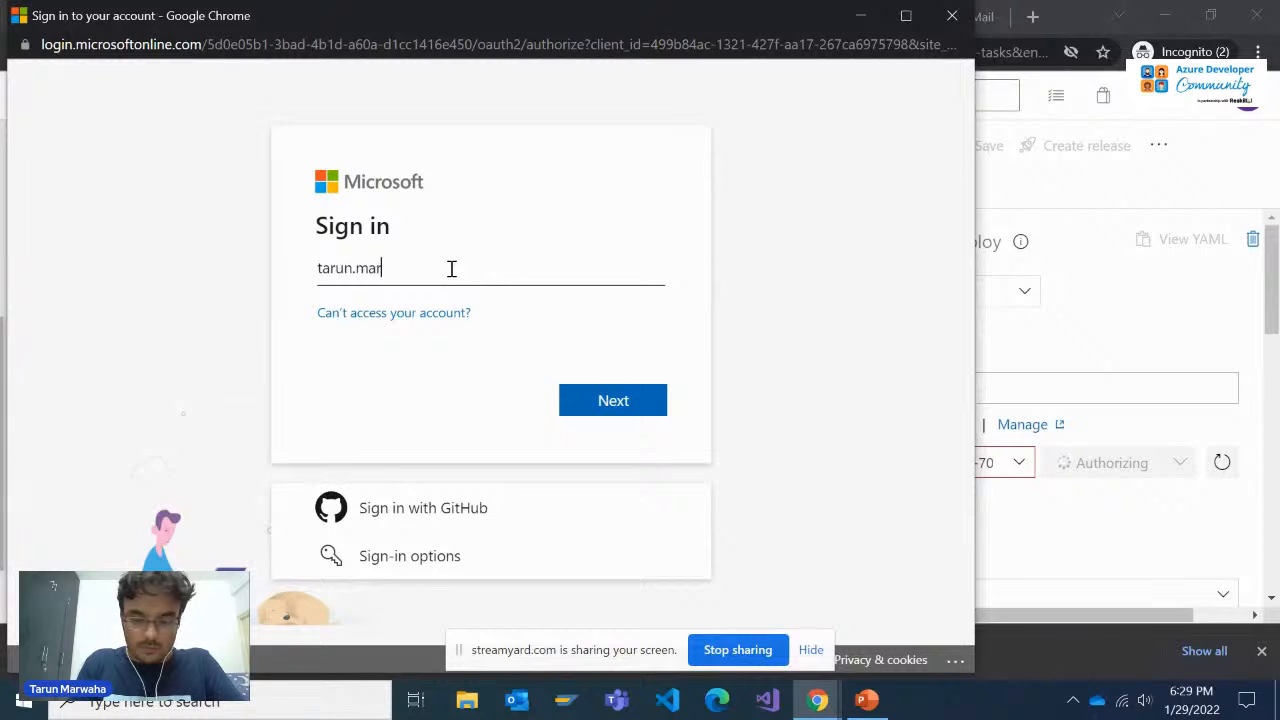
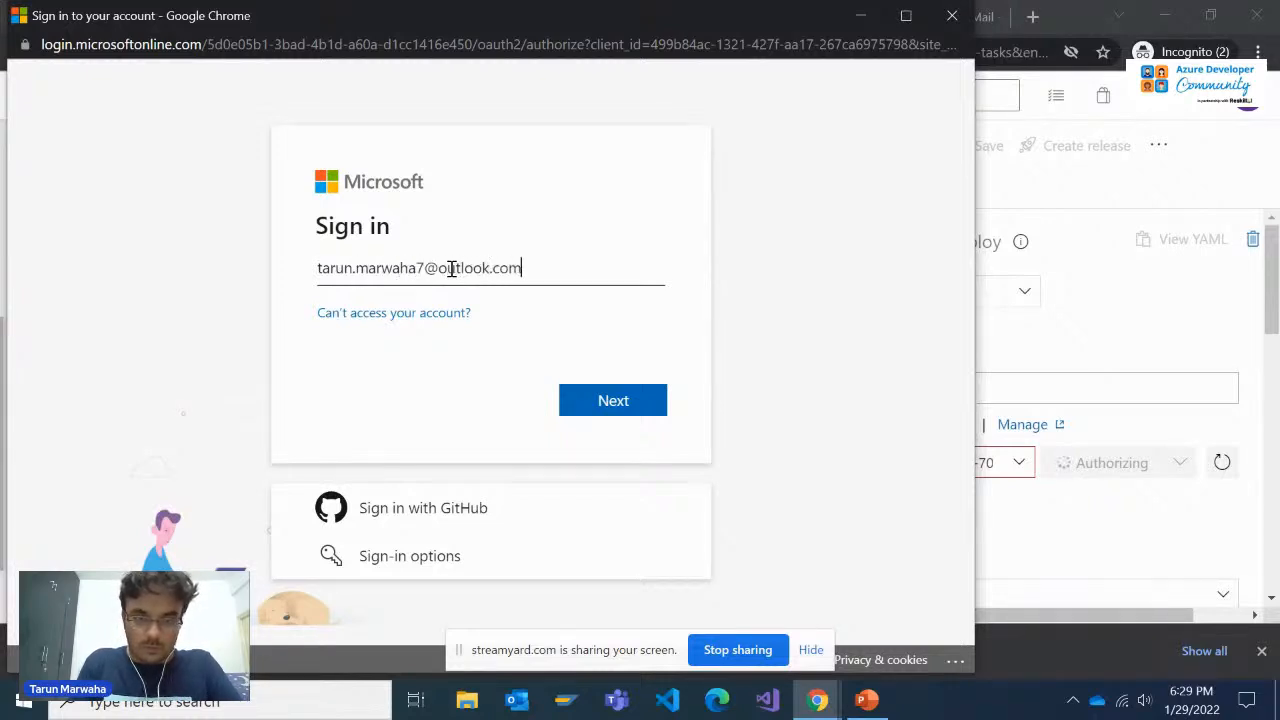
pyautogui.press('Return')
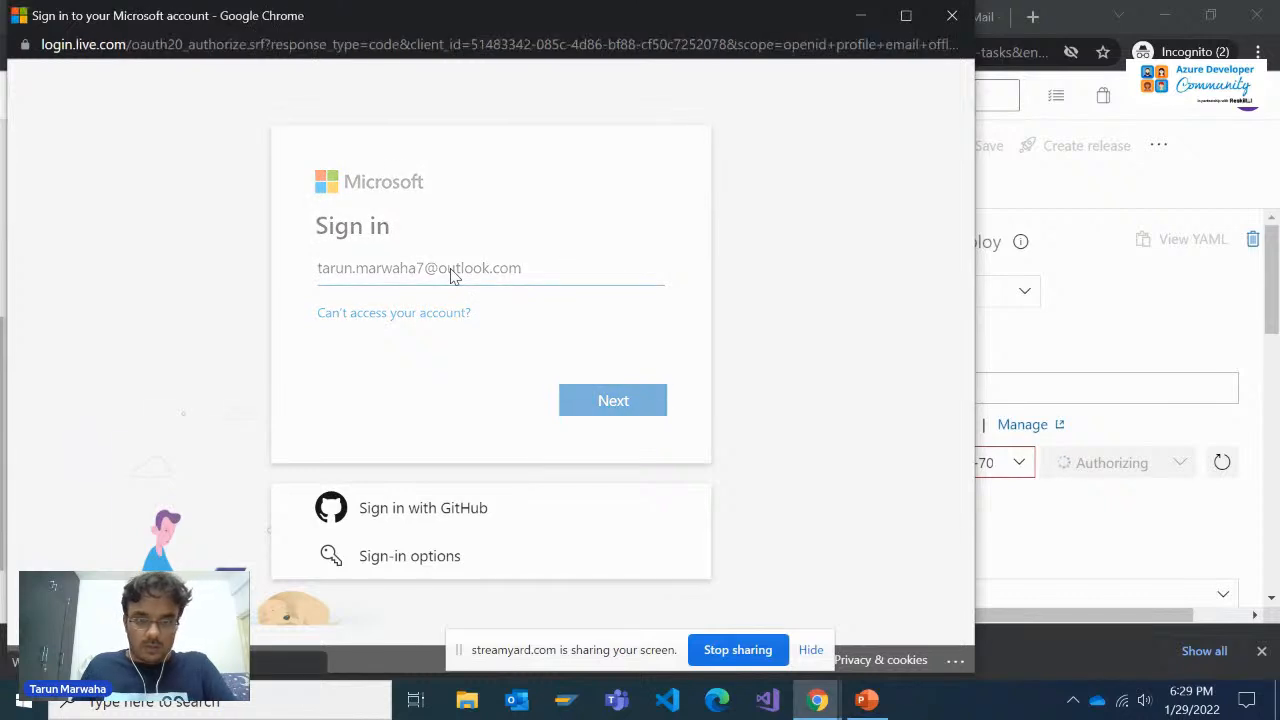
pyautogui.write('•••')
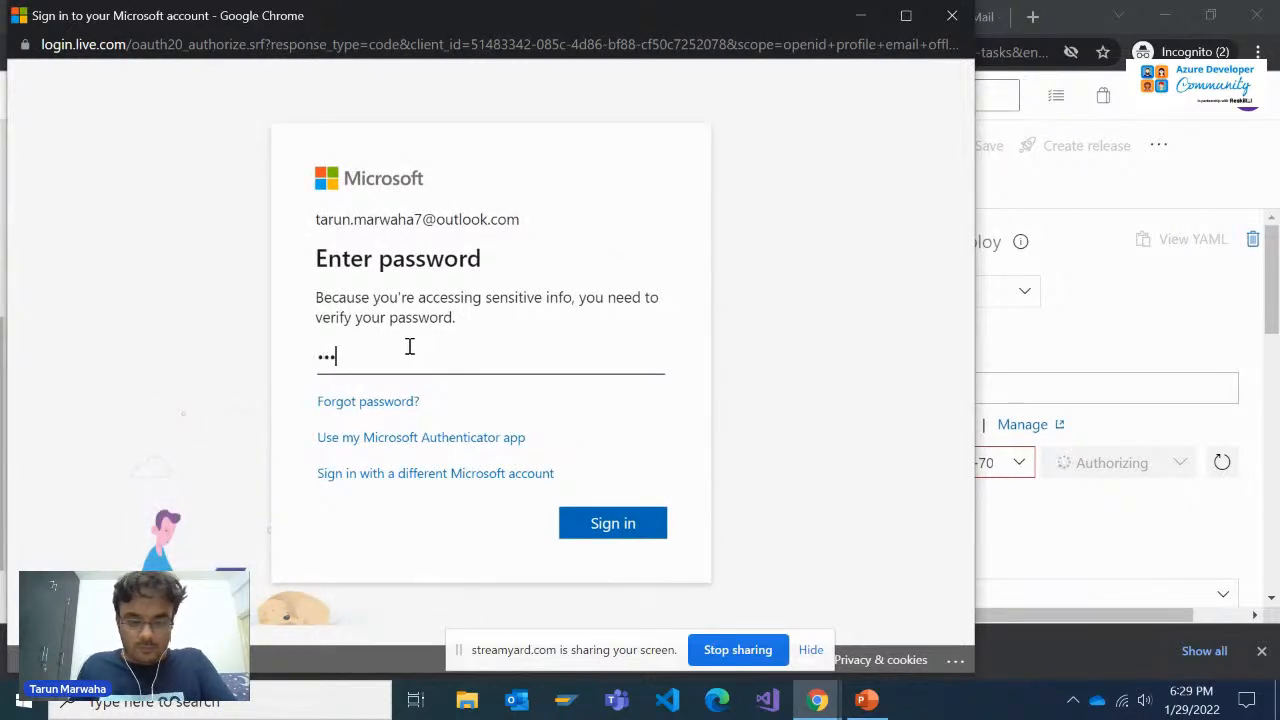
pyautogui.write('•••••••')
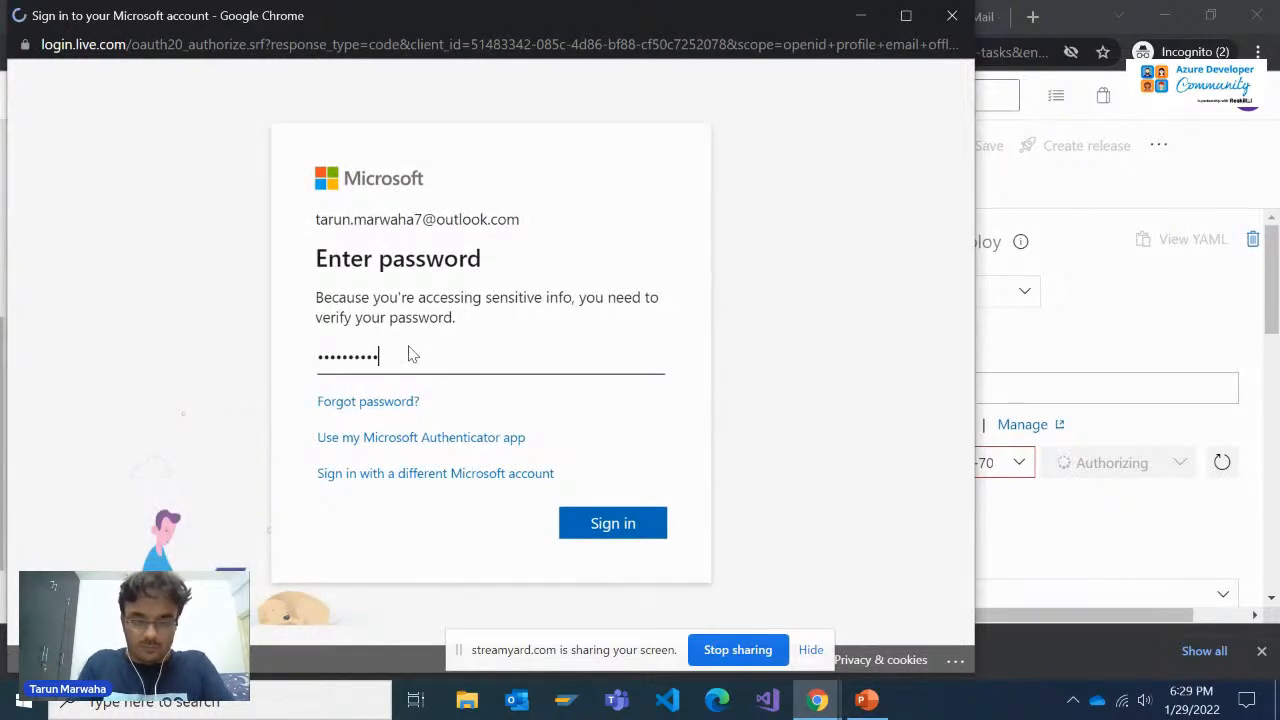
pyautogui.press('Return')
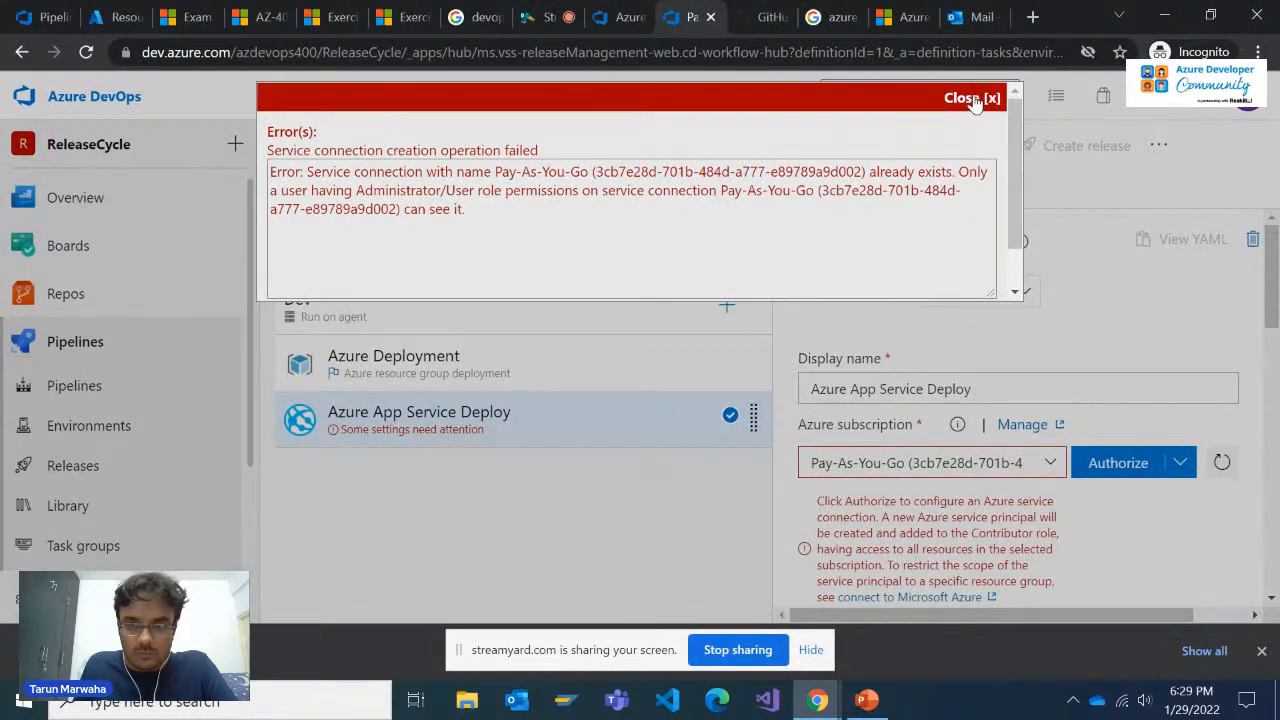
# Set the App Service Deploy task's Azure subscription to the existing Pay-As-You-Go service connection
pyautogui.click(975, 98)
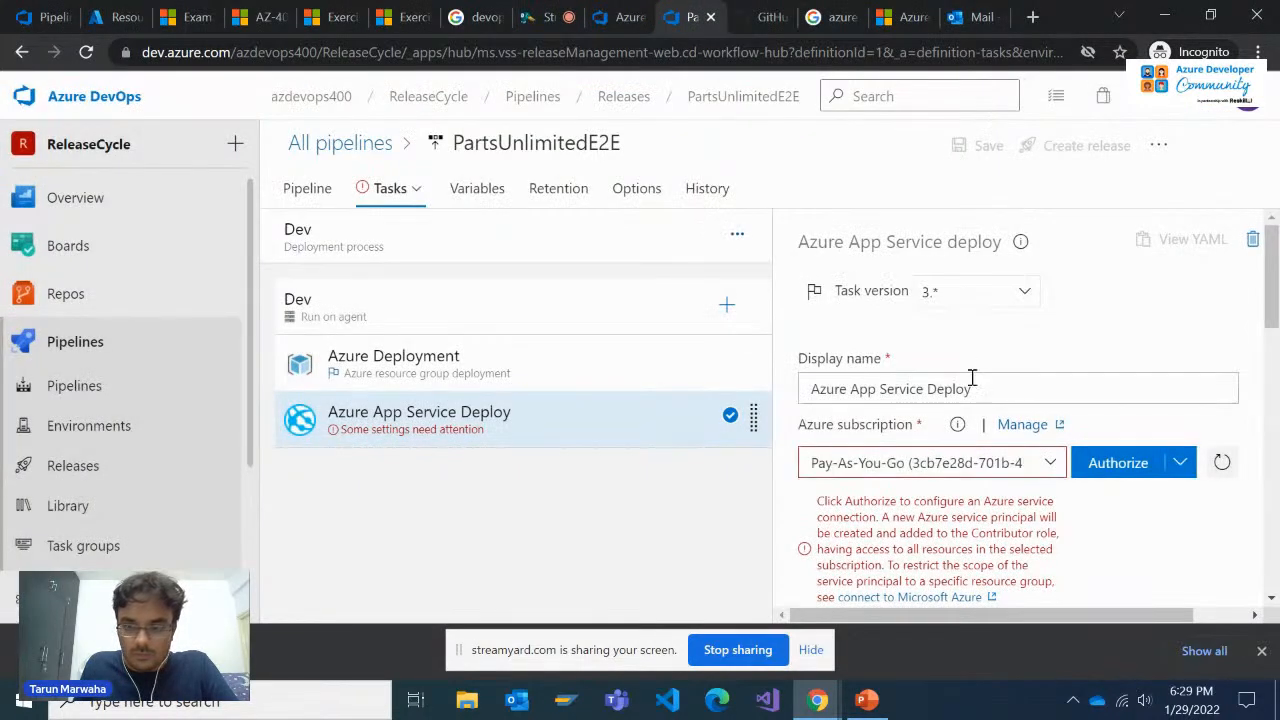
pyautogui.click(1049, 466)
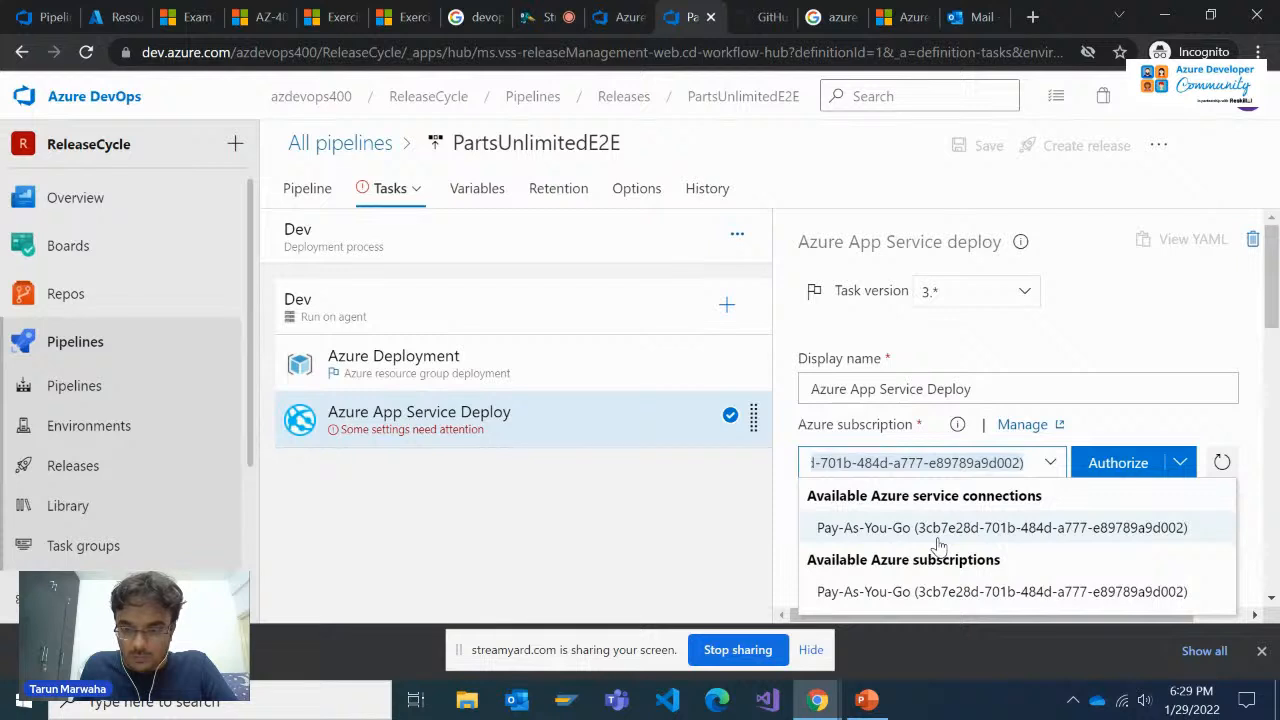
pyautogui.click(940, 532)
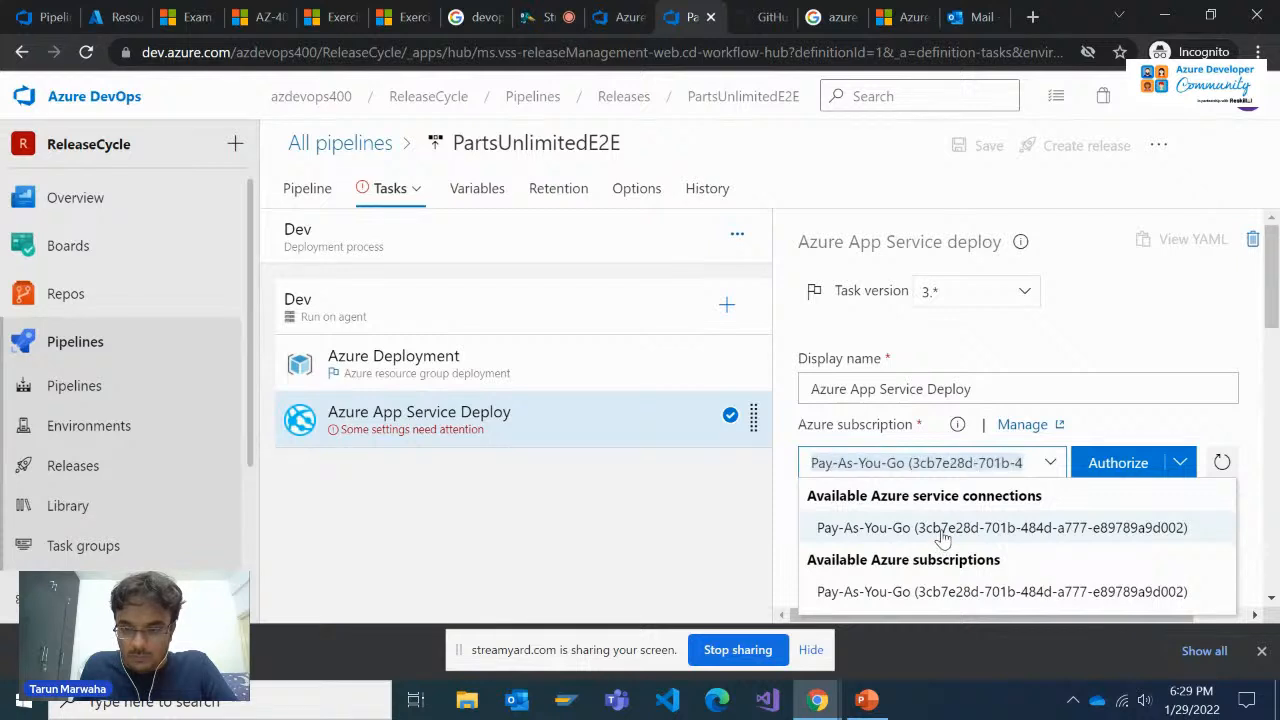
pyautogui.scroll(-1, 1083, 470)
pyautogui.click(1070, 430)
pyautogui.scroll(-1, 1034, 430)
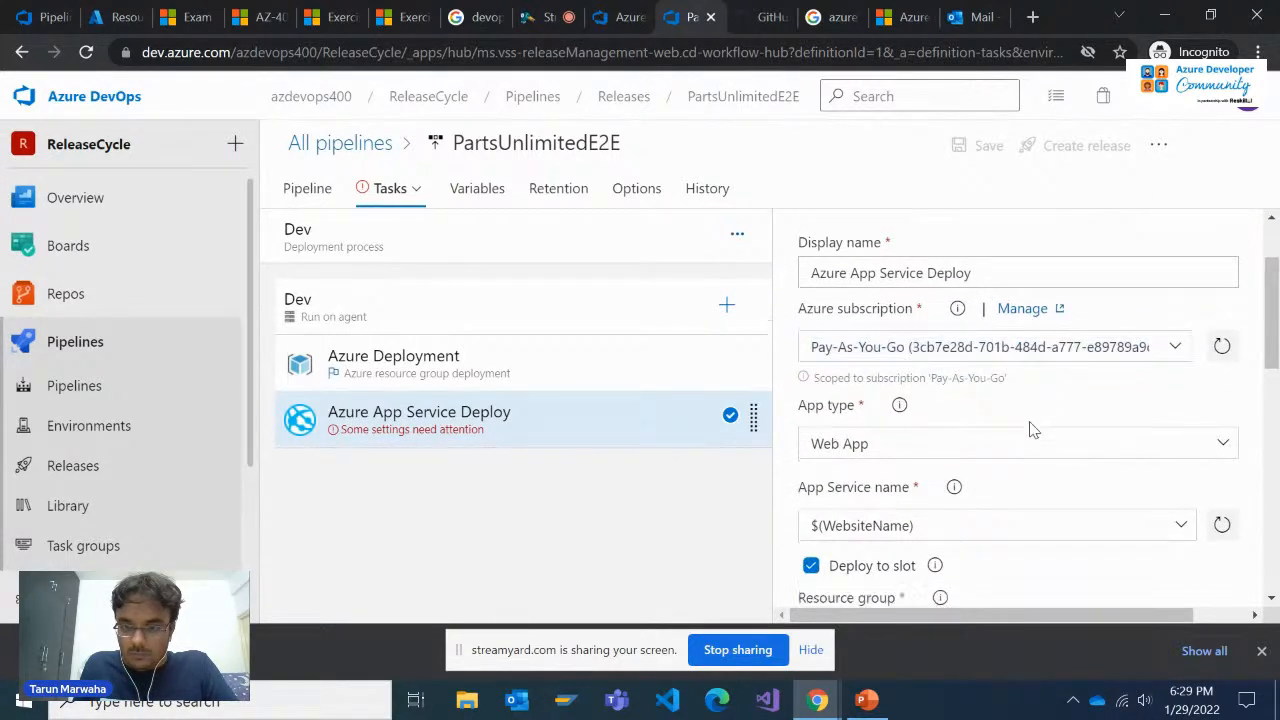
# Set the App Service Deploy task's deployment slot to Staging, keeping Deploy to slot enabled
pyautogui.scroll(-3, 1032, 430)
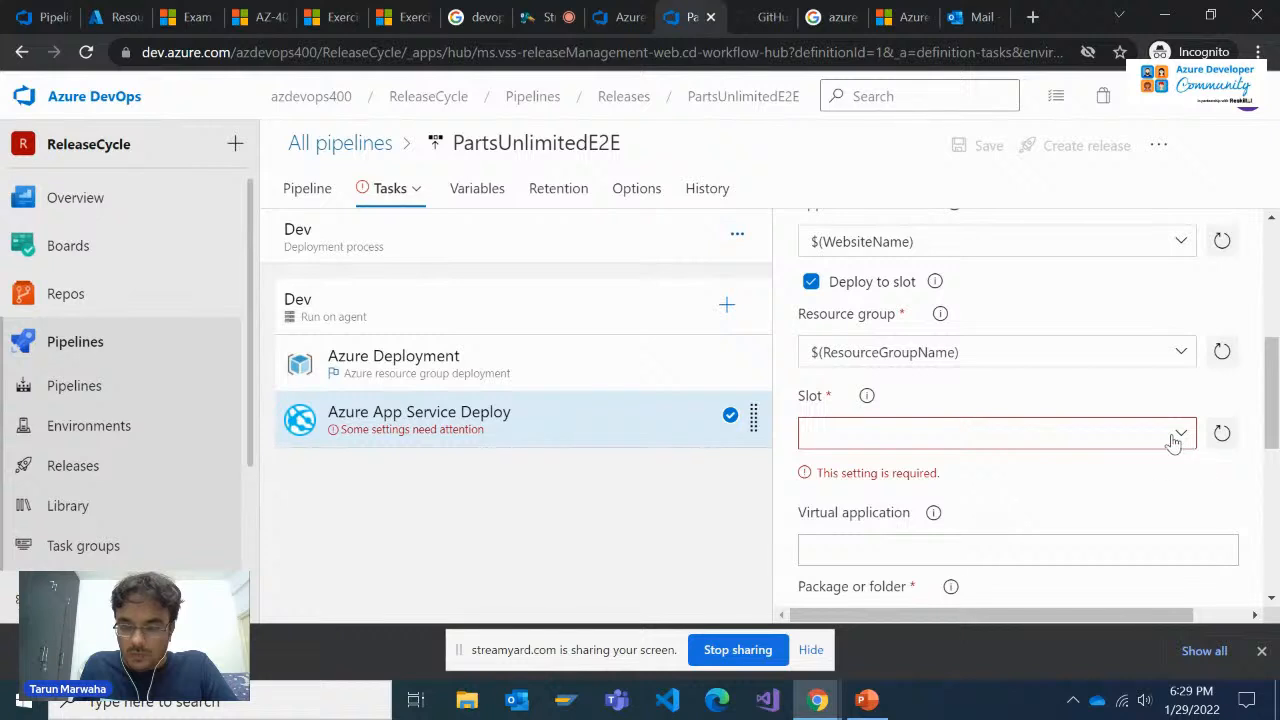
pyautogui.click(1174, 443)
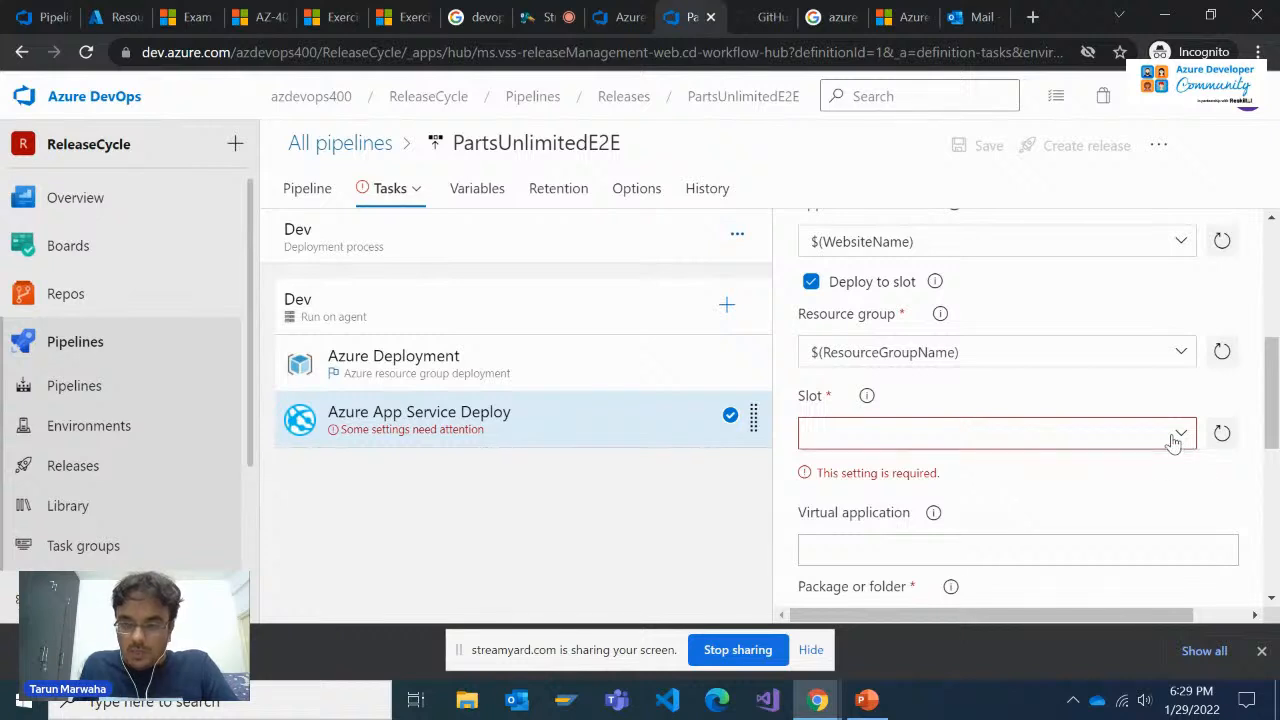
pyautogui.click(1034, 398)
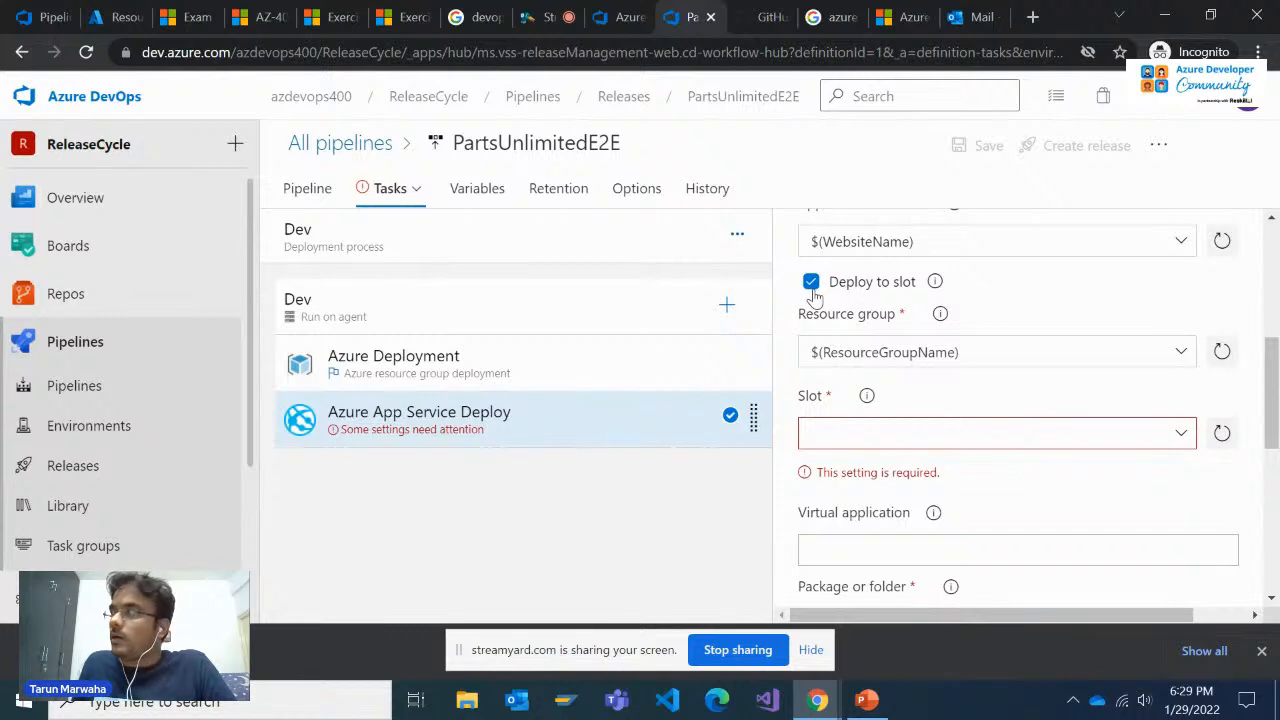
pyautogui.click(882, 436)
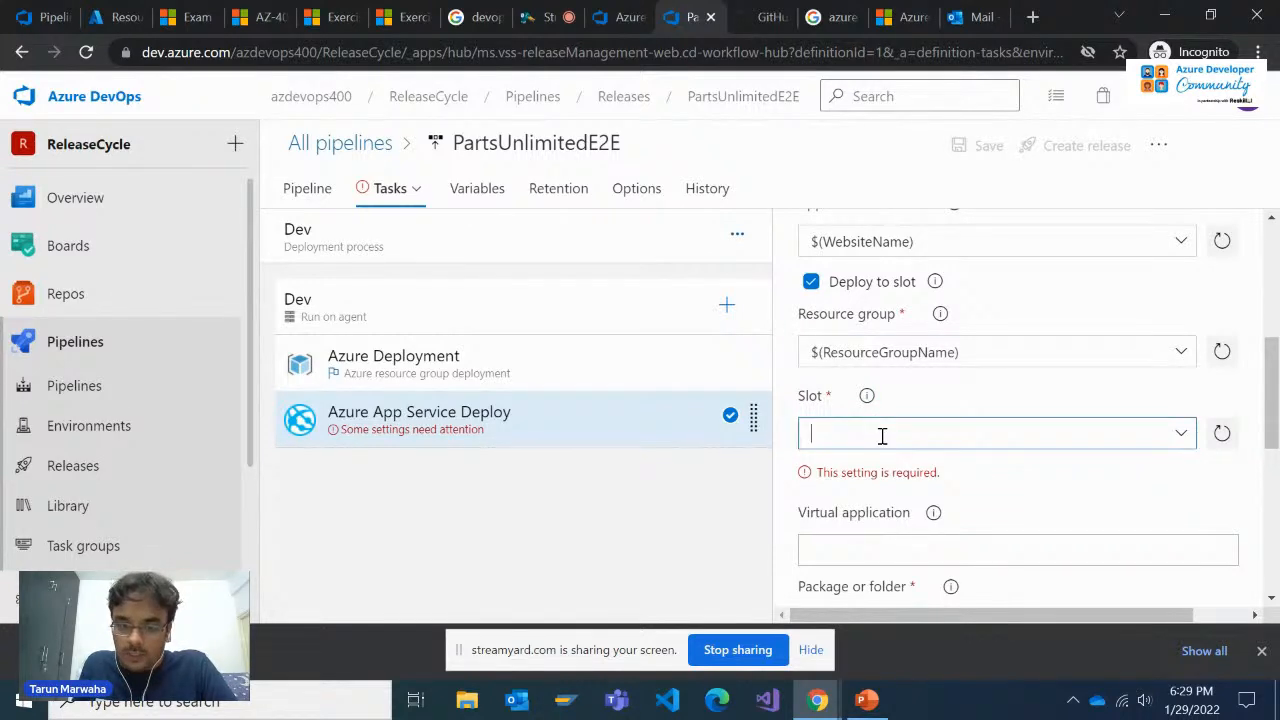
pyautogui.write('Staging')
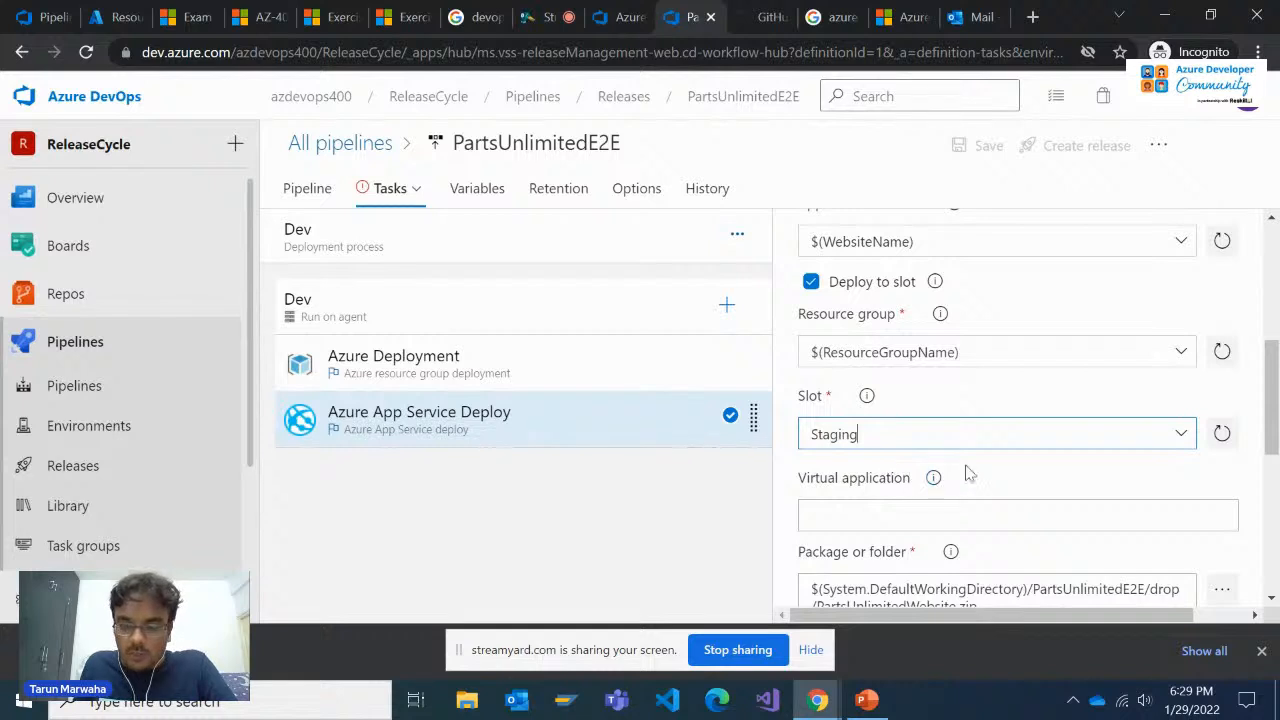
pyautogui.click(970, 477)
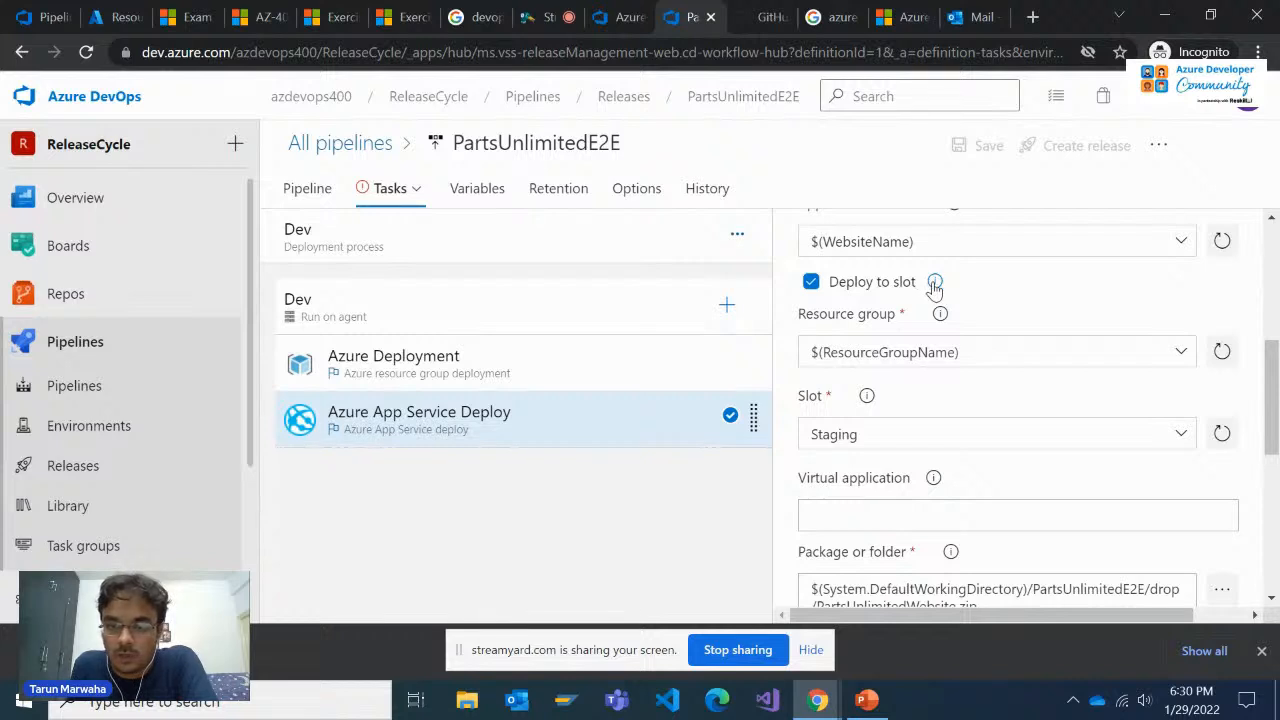
# Read the help text for the Deploy to slot option and examine the App Service Deploy task's remaining settings
pyautogui.moveTo(934, 287)
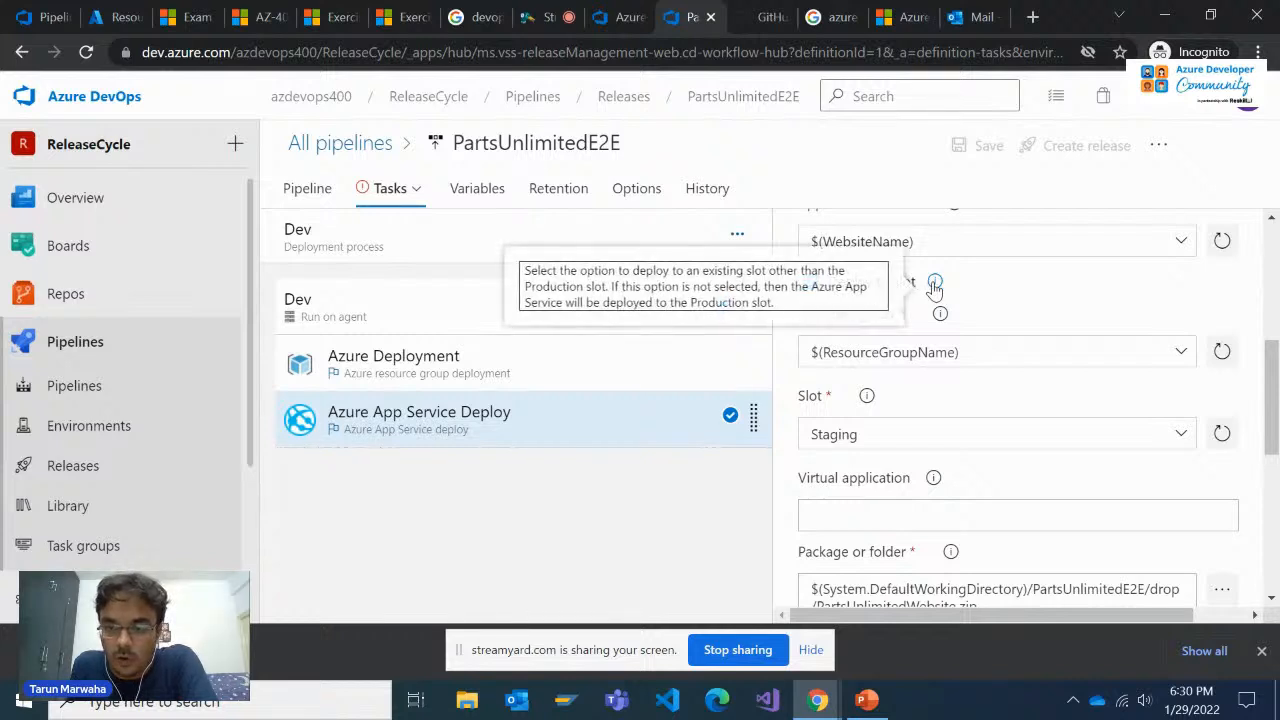
pyautogui.tripleClick(735, 277)
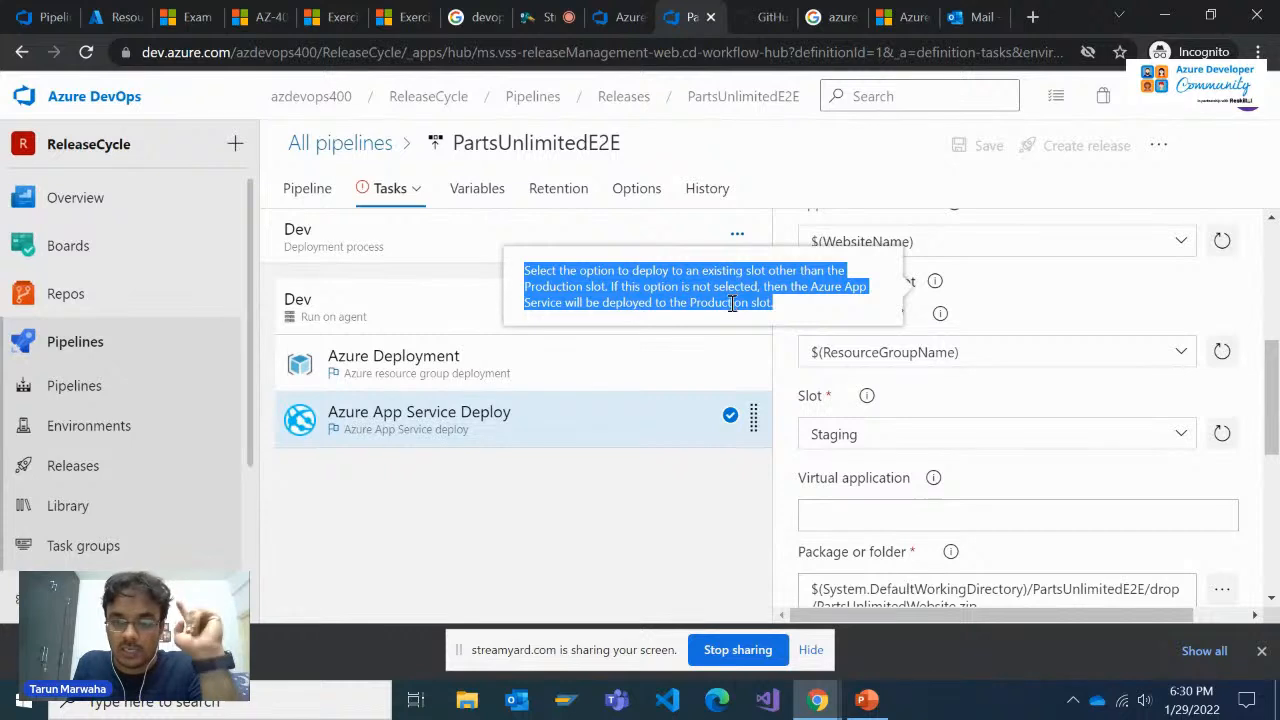
pyautogui.click(1029, 303)
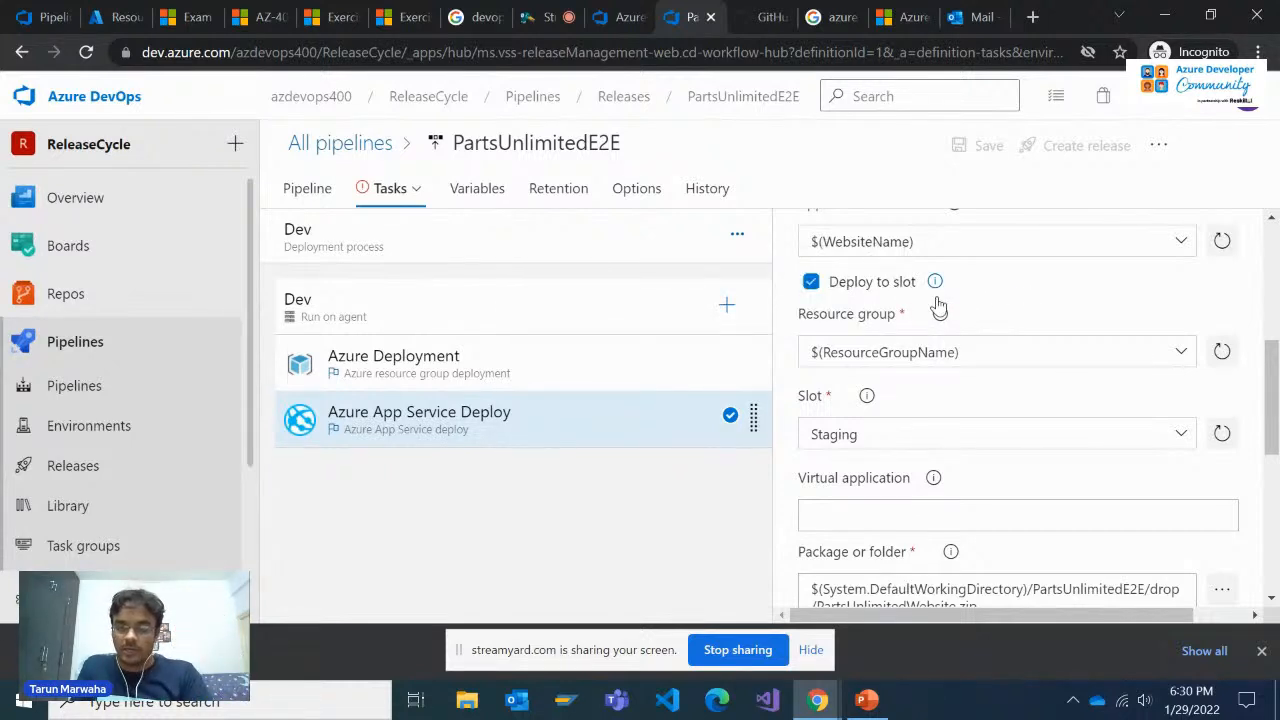
pyautogui.scroll(-3, 920, 414)
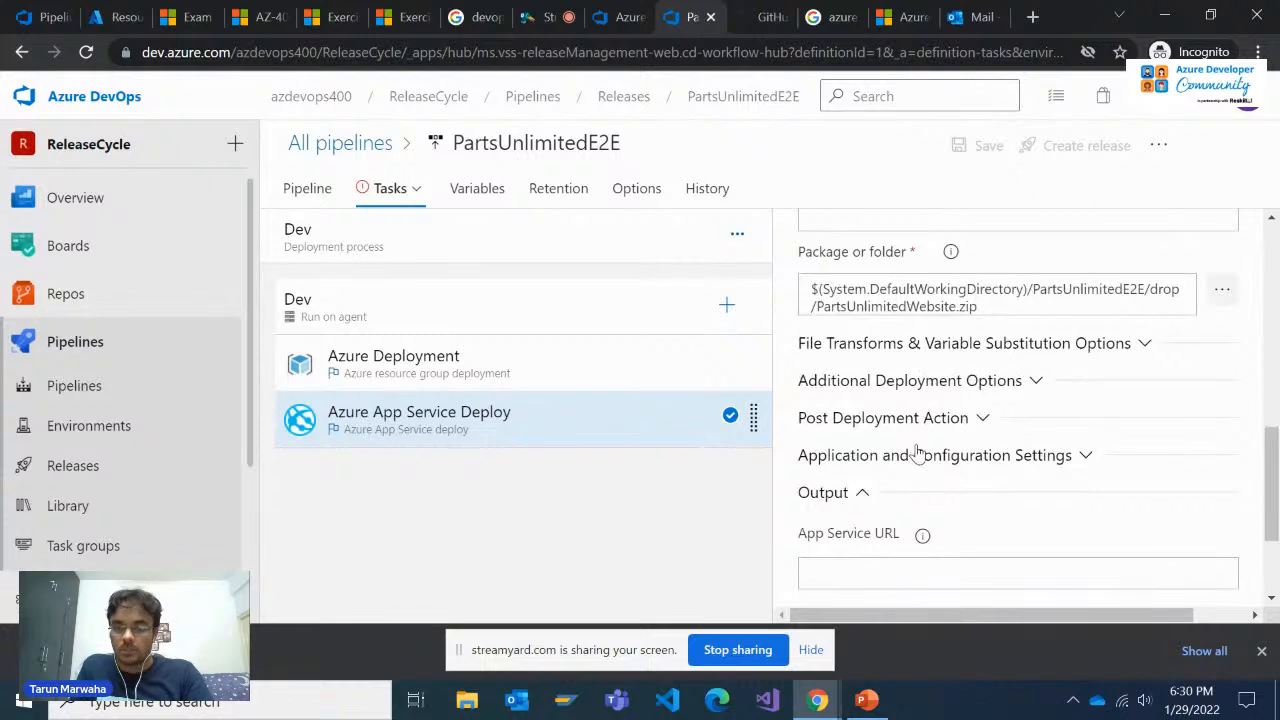
pyautogui.scroll(3, 918, 455)
pyautogui.scroll(4, 918, 455)
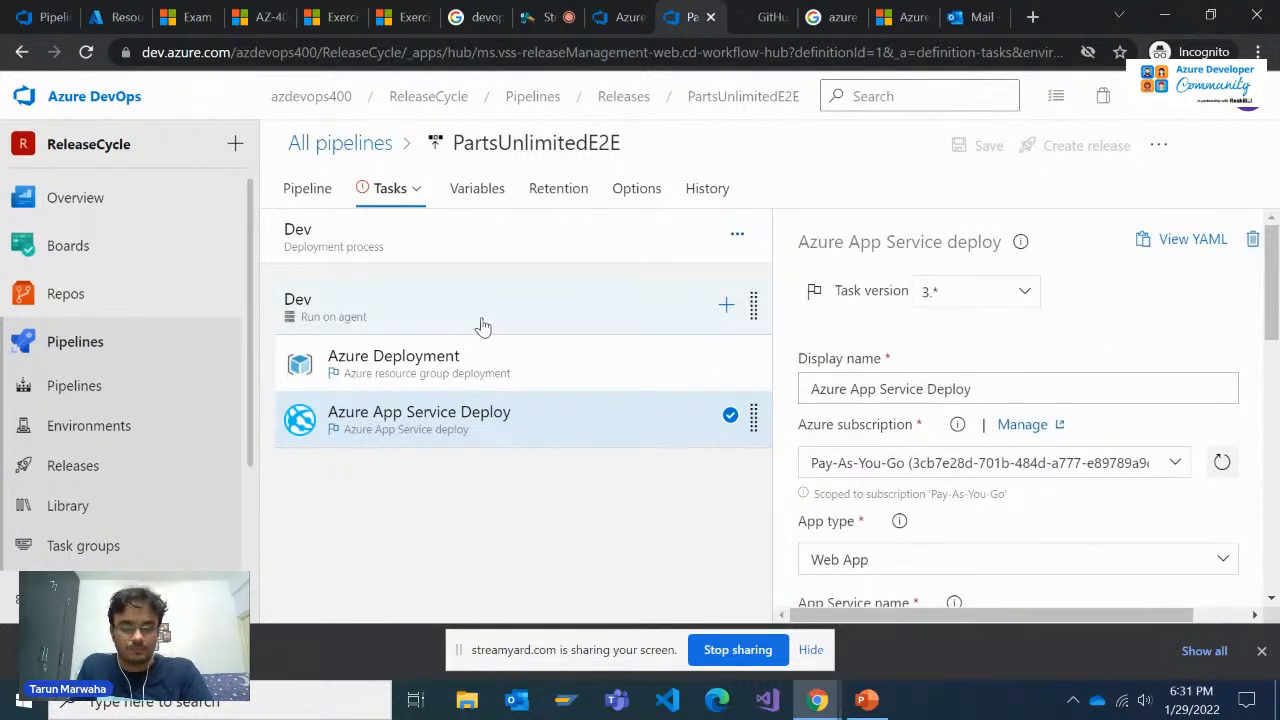
# Review the Dev stage's Azure Deployment task and switch to the tasks of the QA stage
pyautogui.click(466, 371)
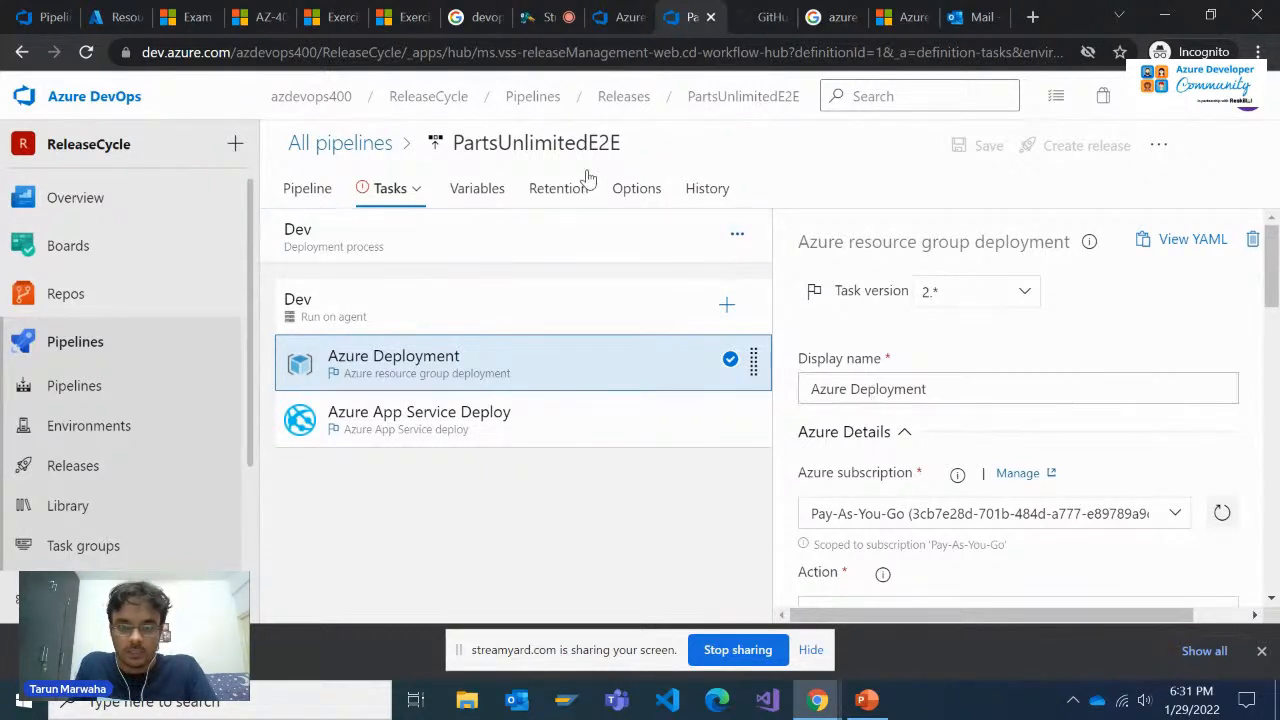
pyautogui.click(385, 186)
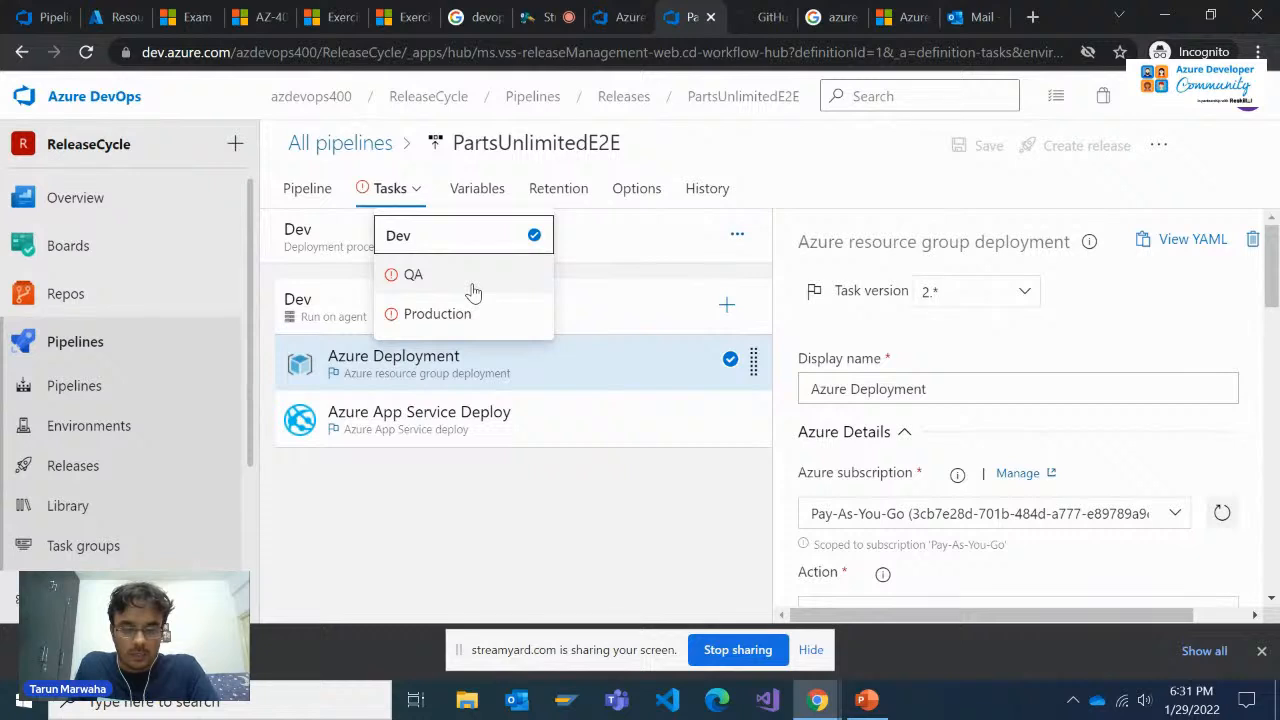
pyautogui.click(538, 540)
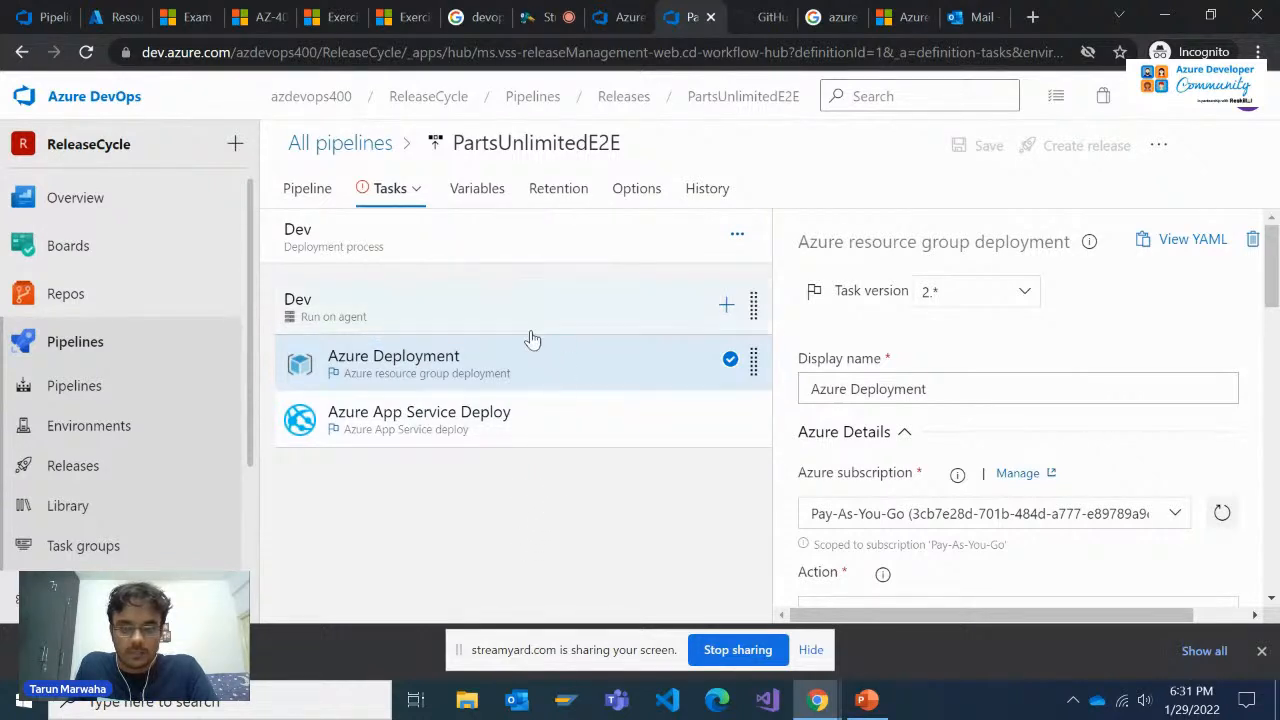
pyautogui.click(412, 196)
pyautogui.click(413, 276)
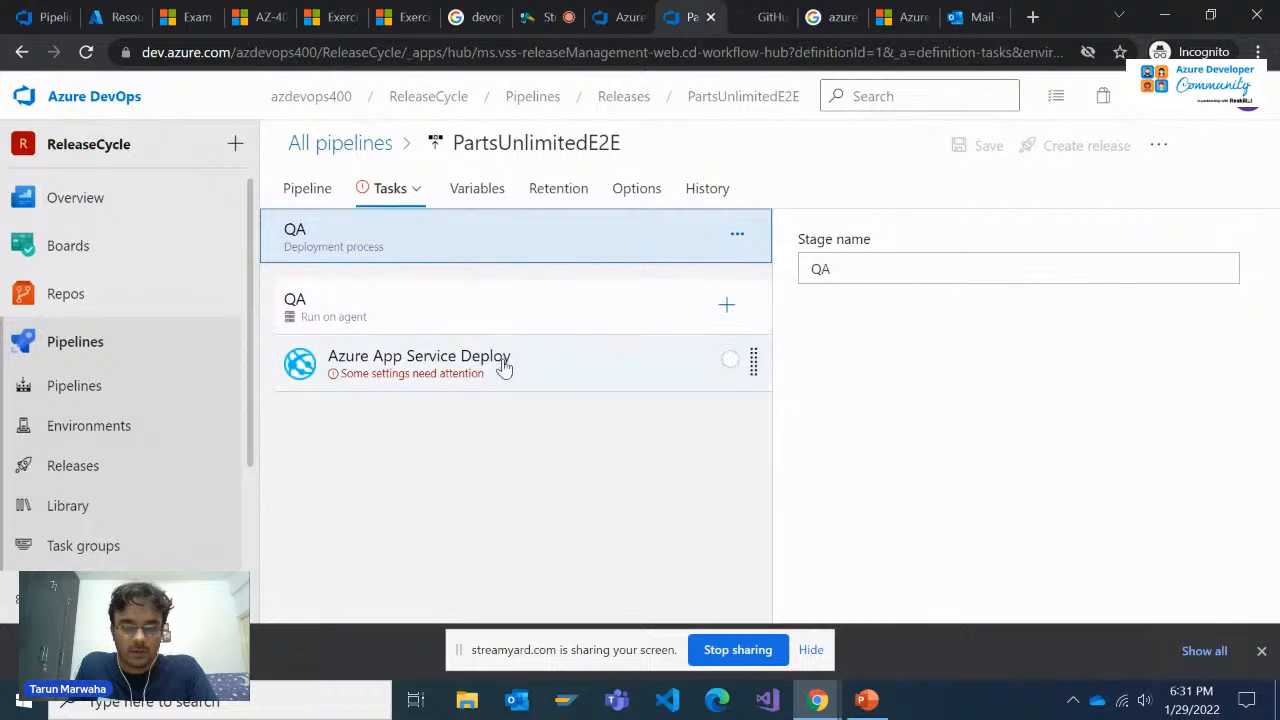
# Return to the PartsUnlimitedE2E stage overview and open the Dev stage's properties
pyautogui.click(378, 192)
pyautogui.click(390, 194)
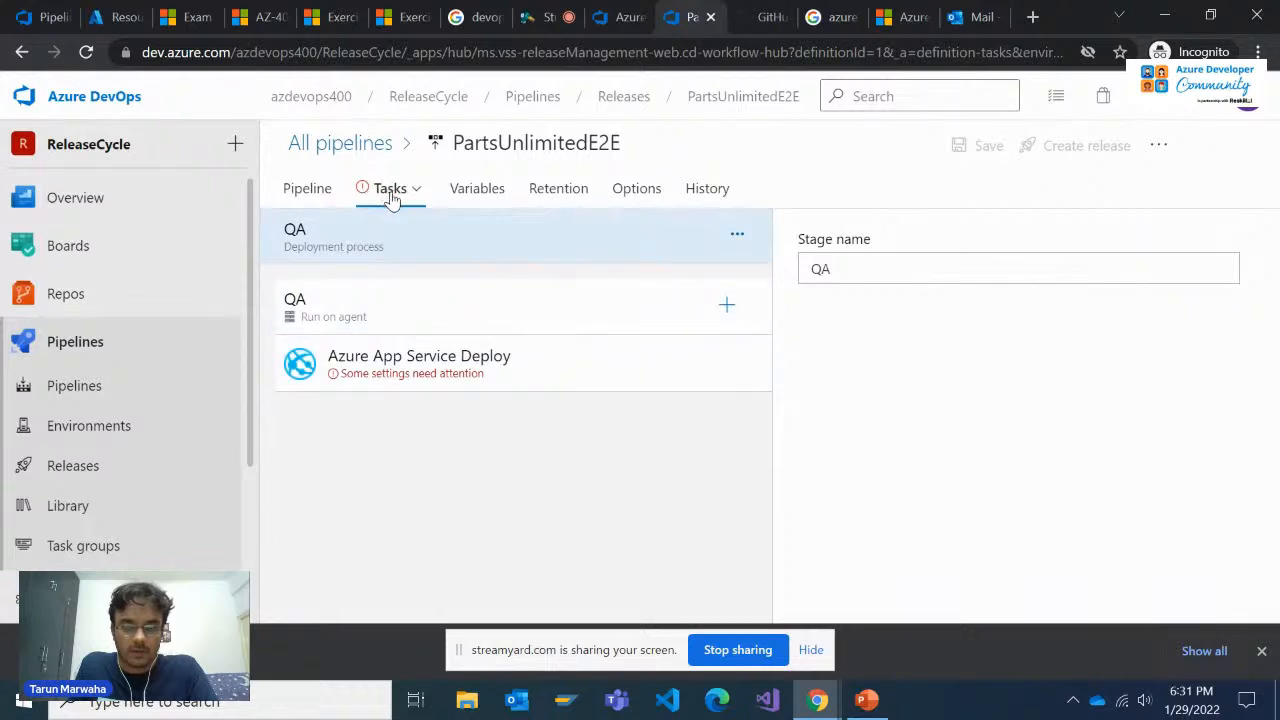
pyautogui.click(306, 189)
pyautogui.click(400, 198)
pyautogui.click(408, 192)
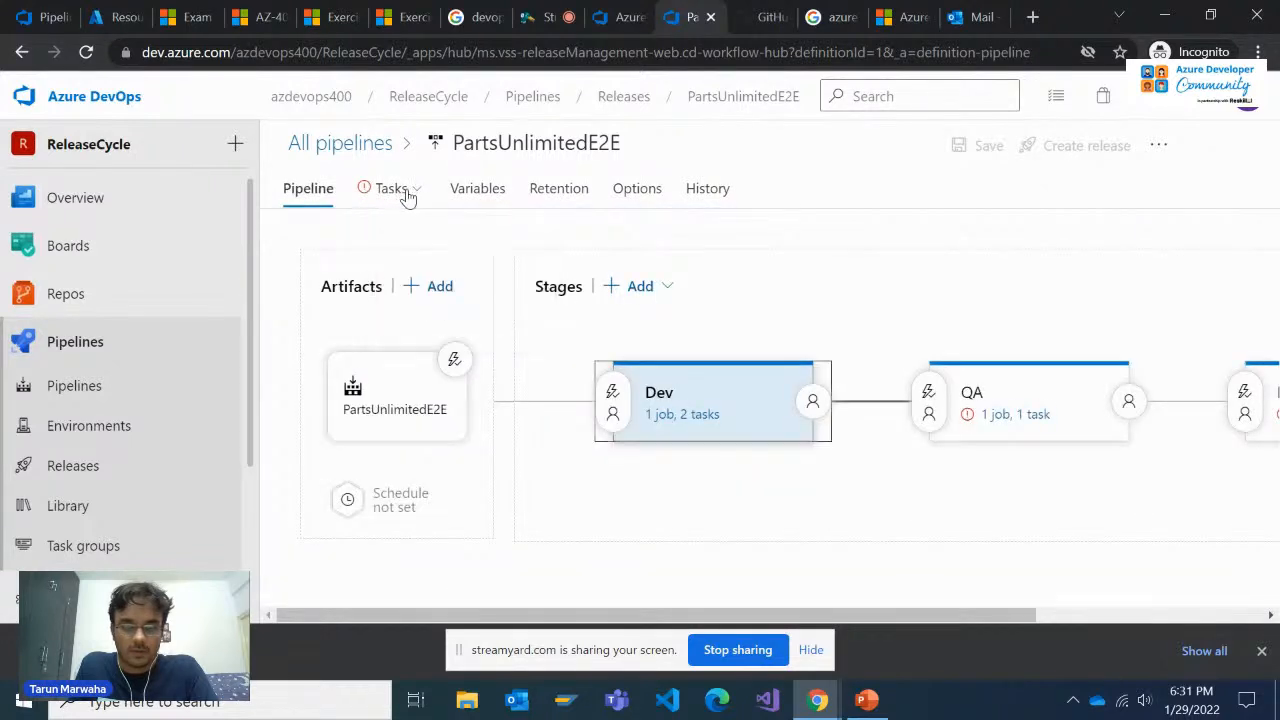
pyautogui.click(677, 395)
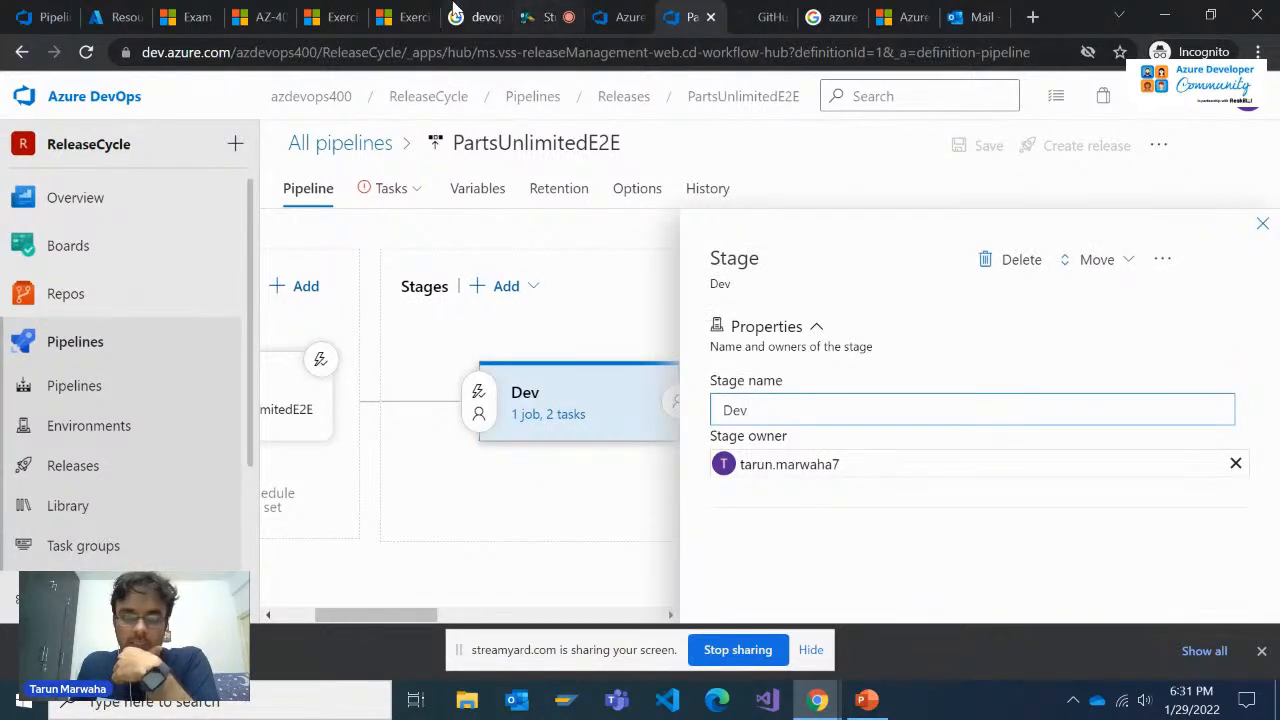
# Read the blue-green deployment exercise's instructions on the Dev agent job's pool and specification, and return to the release pipeline
pyautogui.click(400, 12)
pyautogui.click(340, 16)
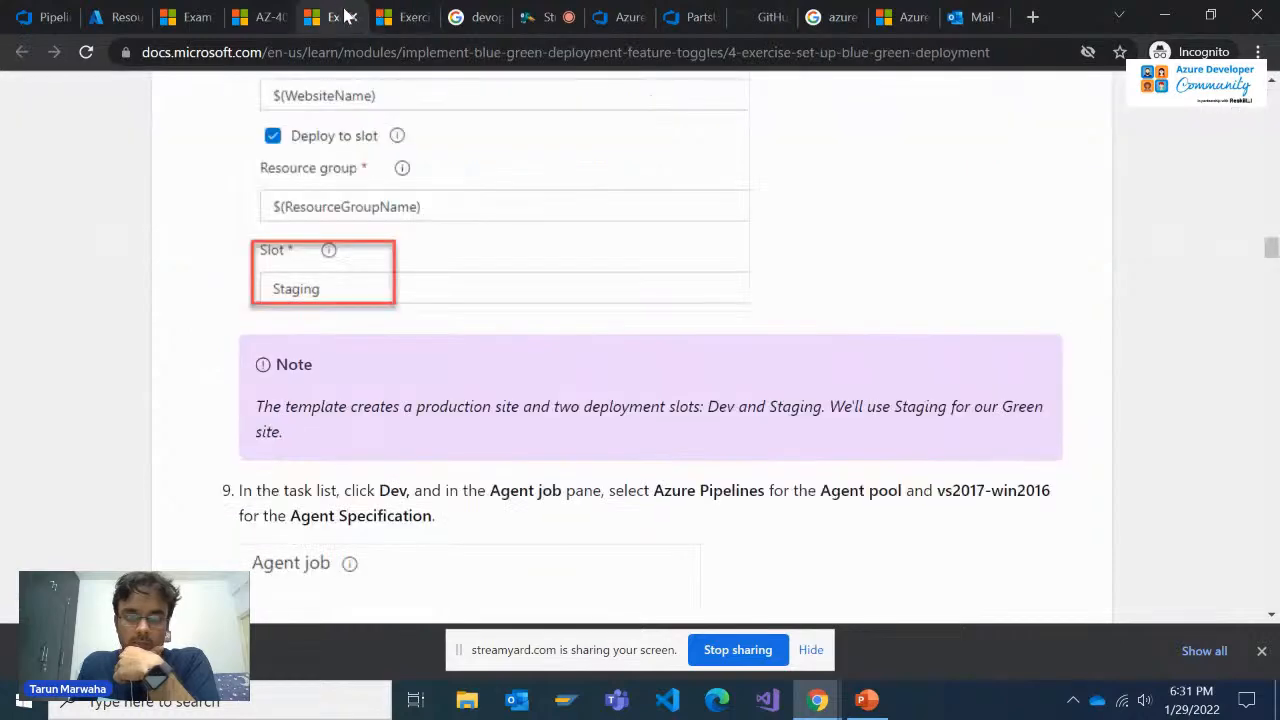
pyautogui.scroll(1, 569, 340)
pyautogui.scroll(-5, 569, 340)
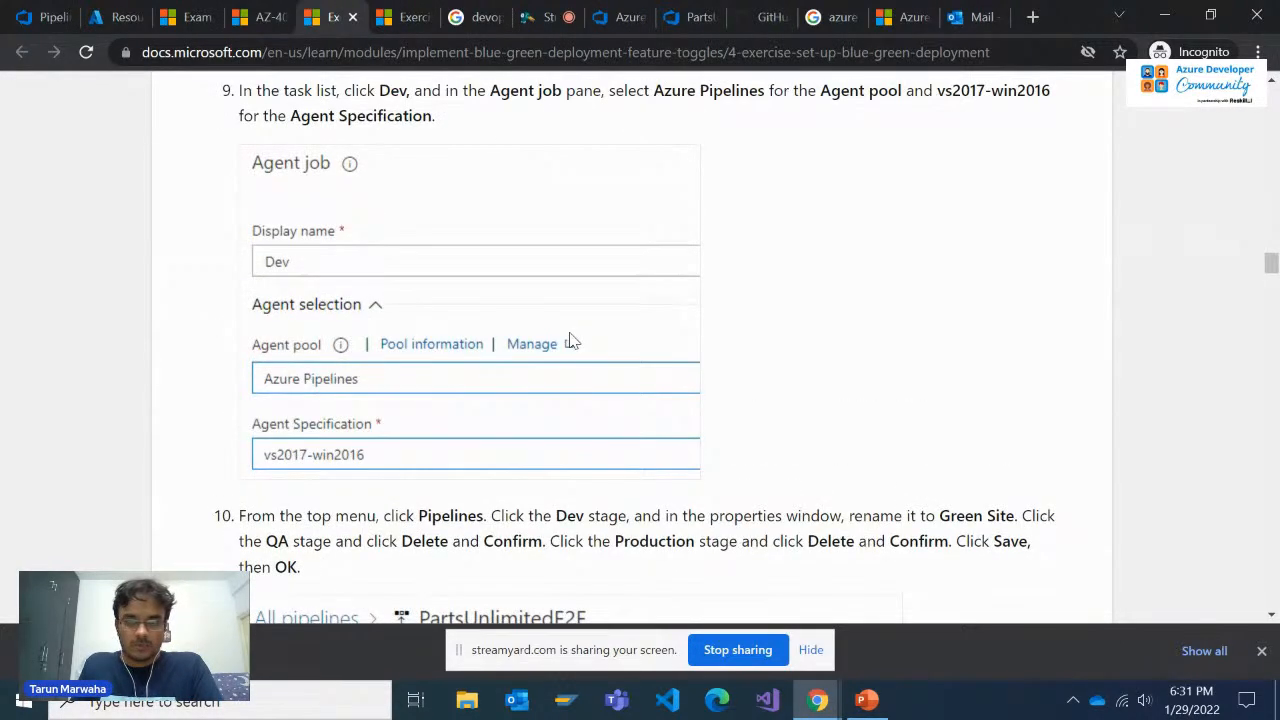
pyautogui.scroll(1, 571, 341)
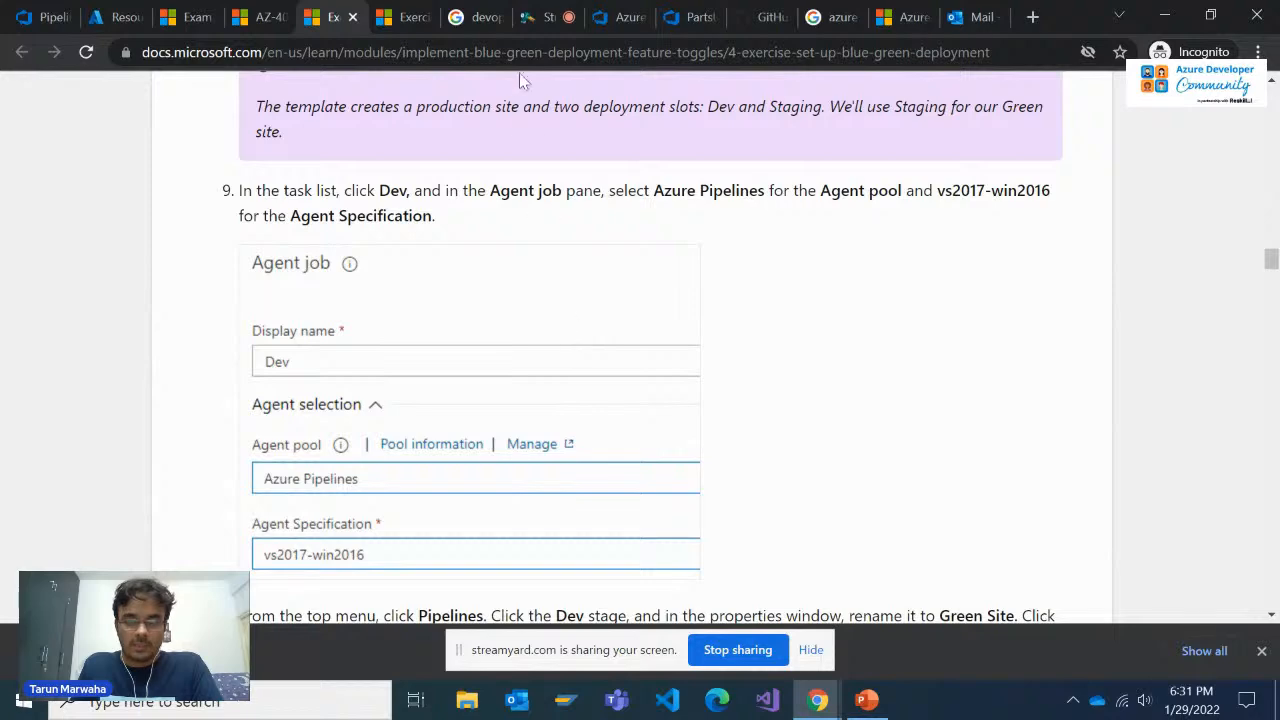
pyautogui.scroll(-2, 491, 360)
pyautogui.click(428, 8)
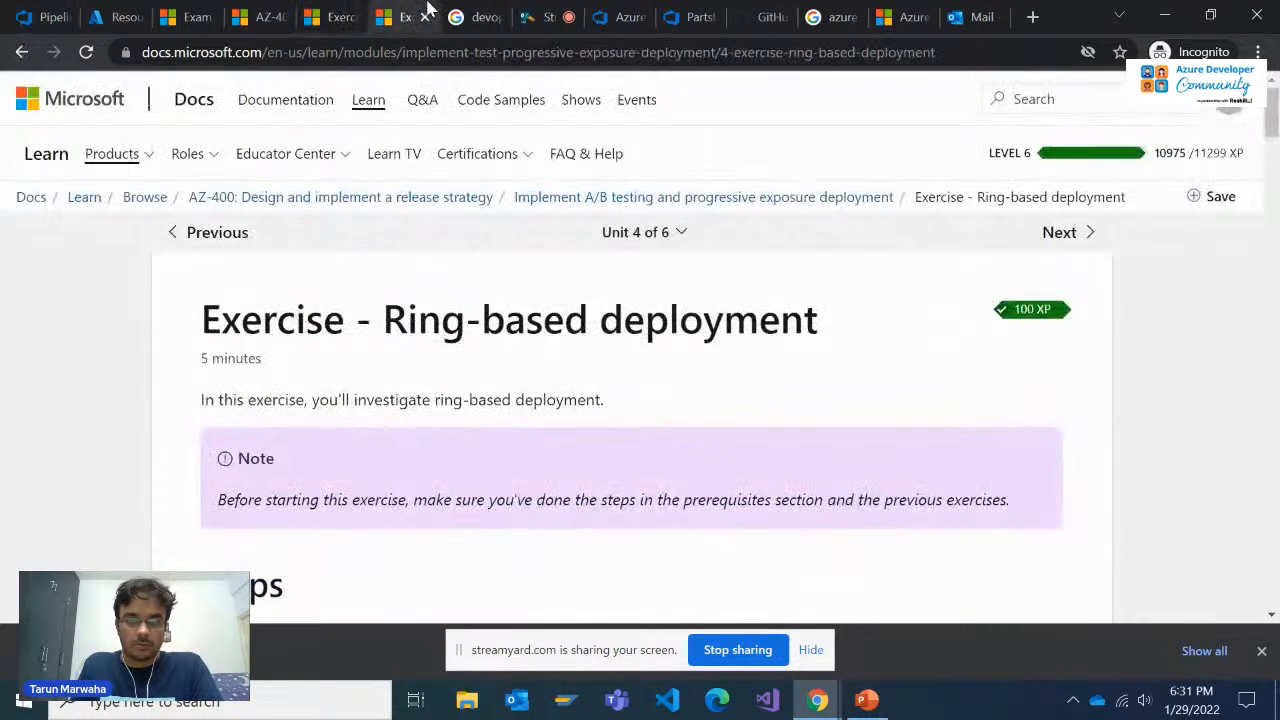
pyautogui.click(686, 10)
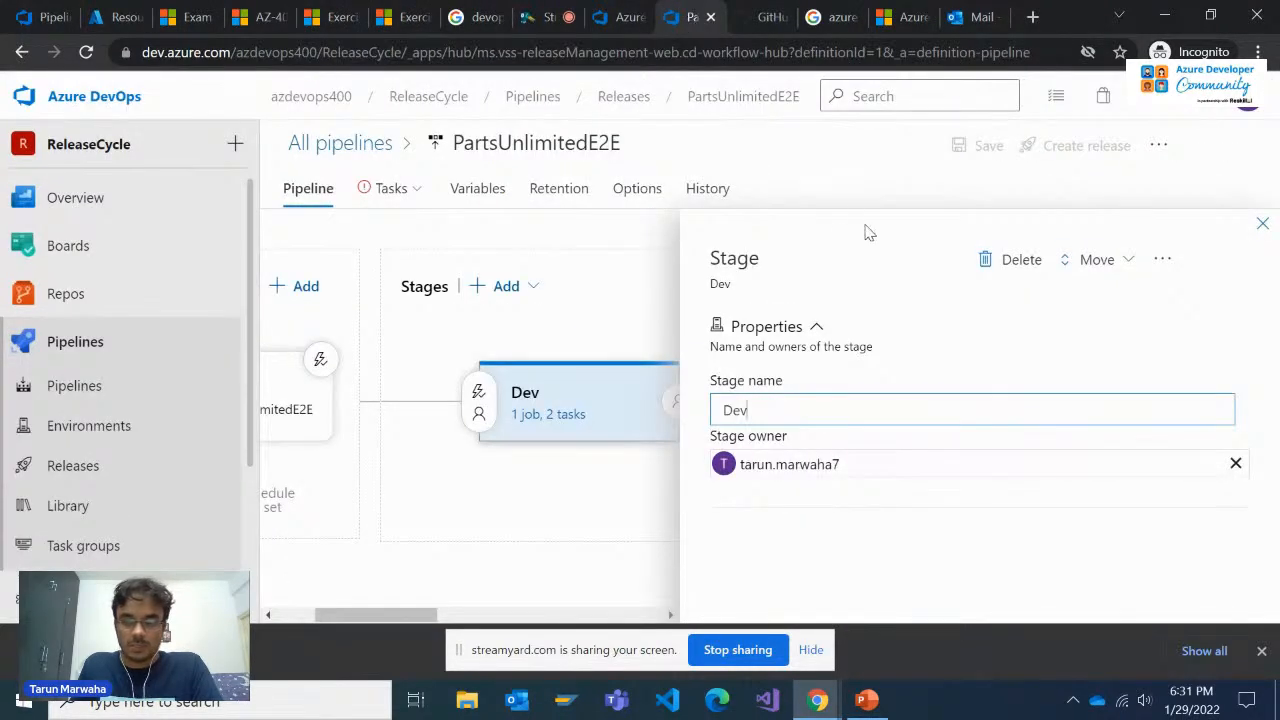
# Read exercise steps 10 and 11 on renaming the Dev stage, deleting the other stages and cloning the stage to Production
pyautogui.click(291, 8)
pyautogui.click(320, 14)
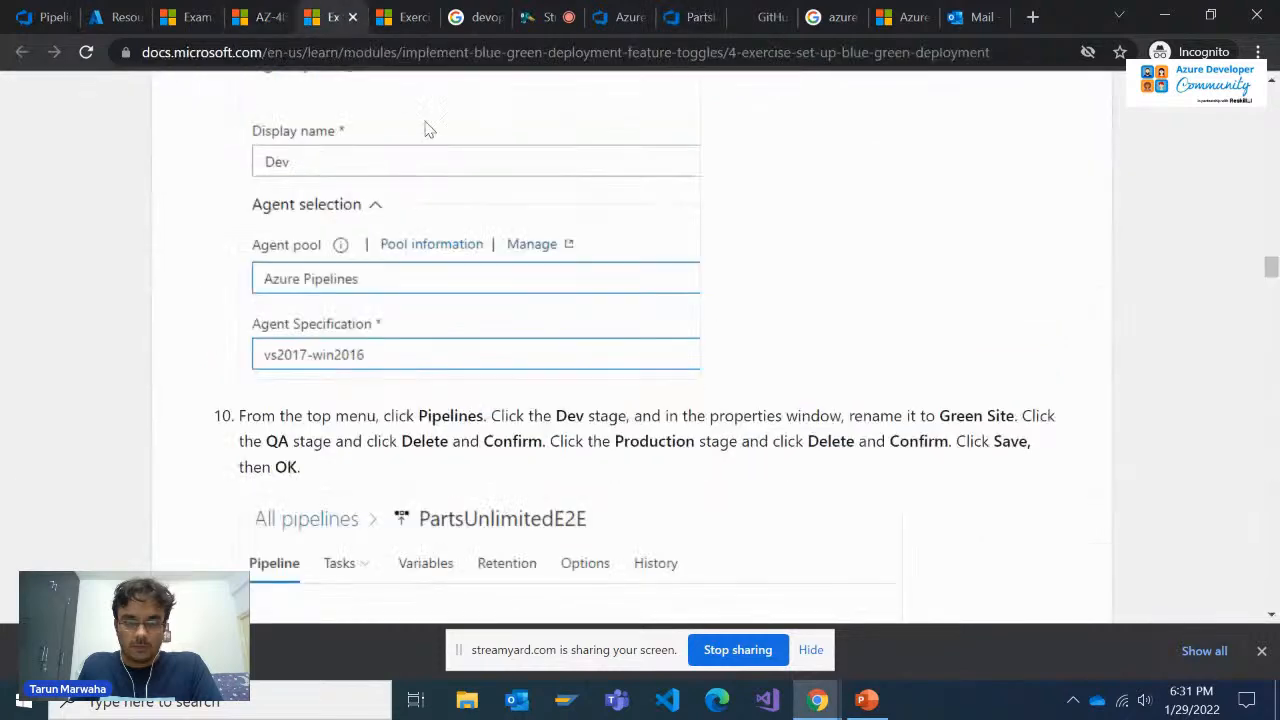
pyautogui.scroll(-3, 491, 277)
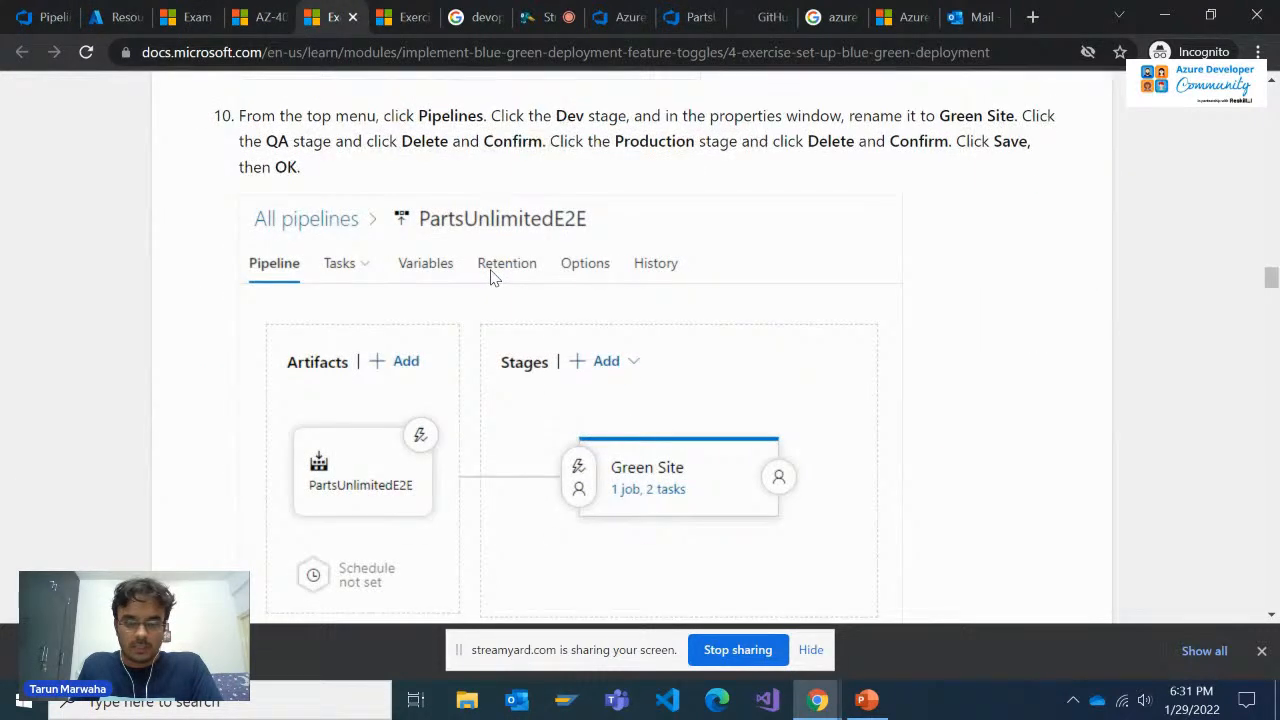
pyautogui.scroll(10, 491, 277)
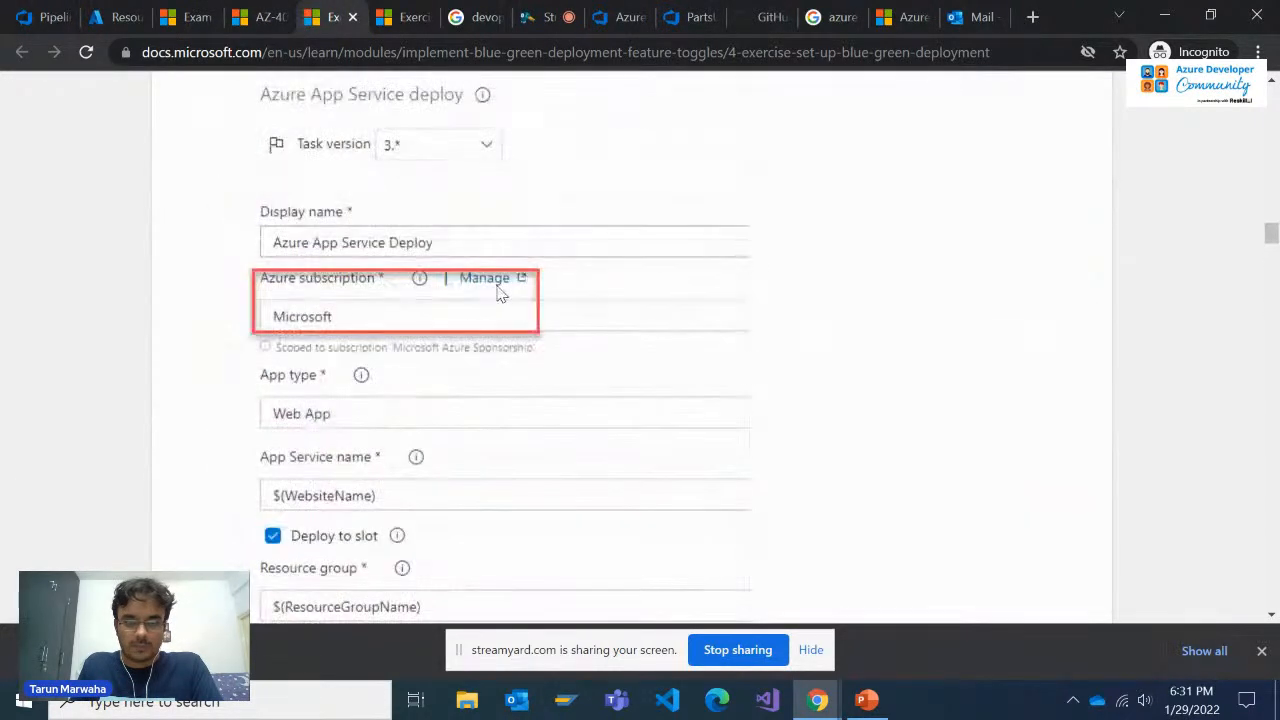
pyautogui.scroll(2, 500, 290)
pyautogui.scroll(-8, 500, 300)
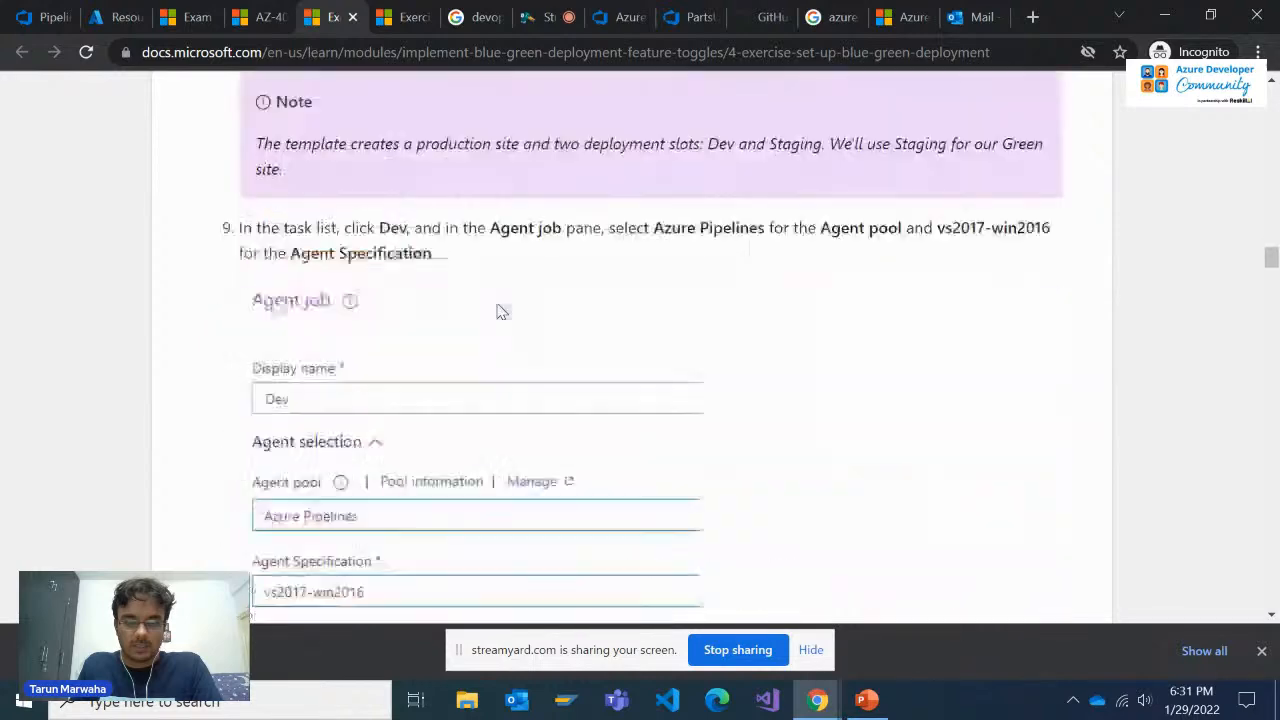
pyautogui.scroll(-2, 500, 310)
pyautogui.scroll(3, 500, 310)
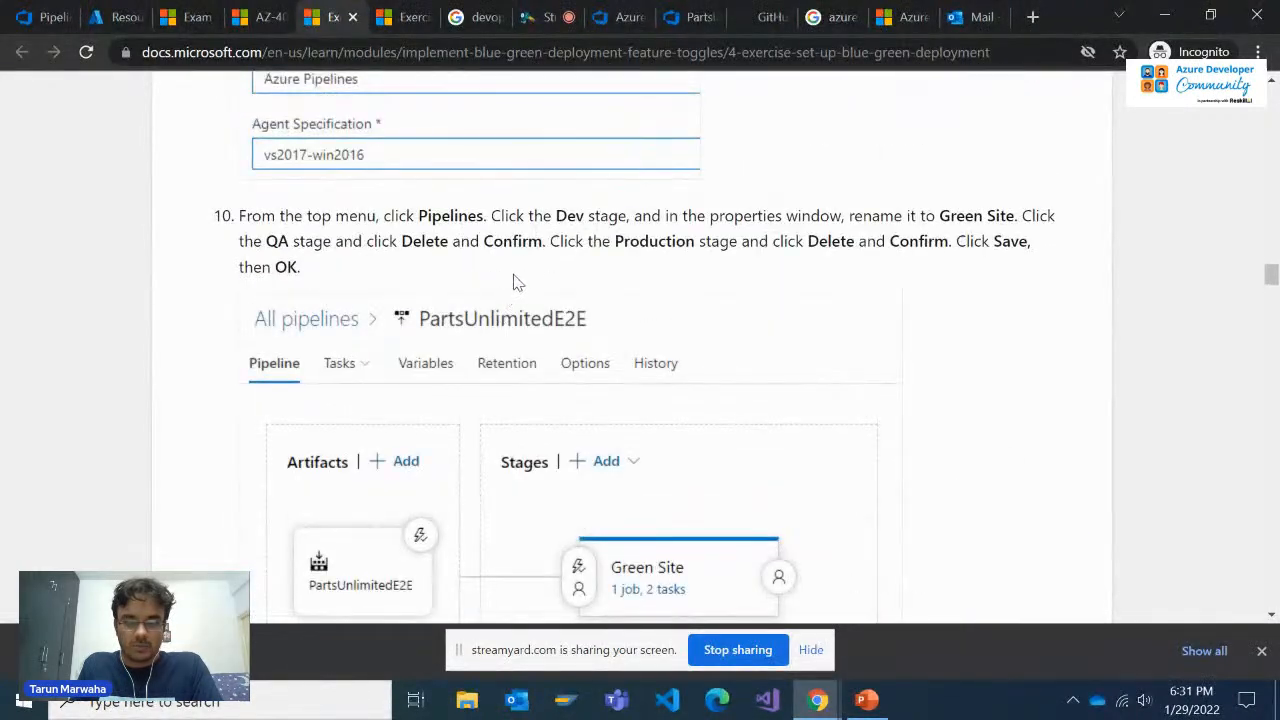
pyautogui.scroll(-5, 553, 297)
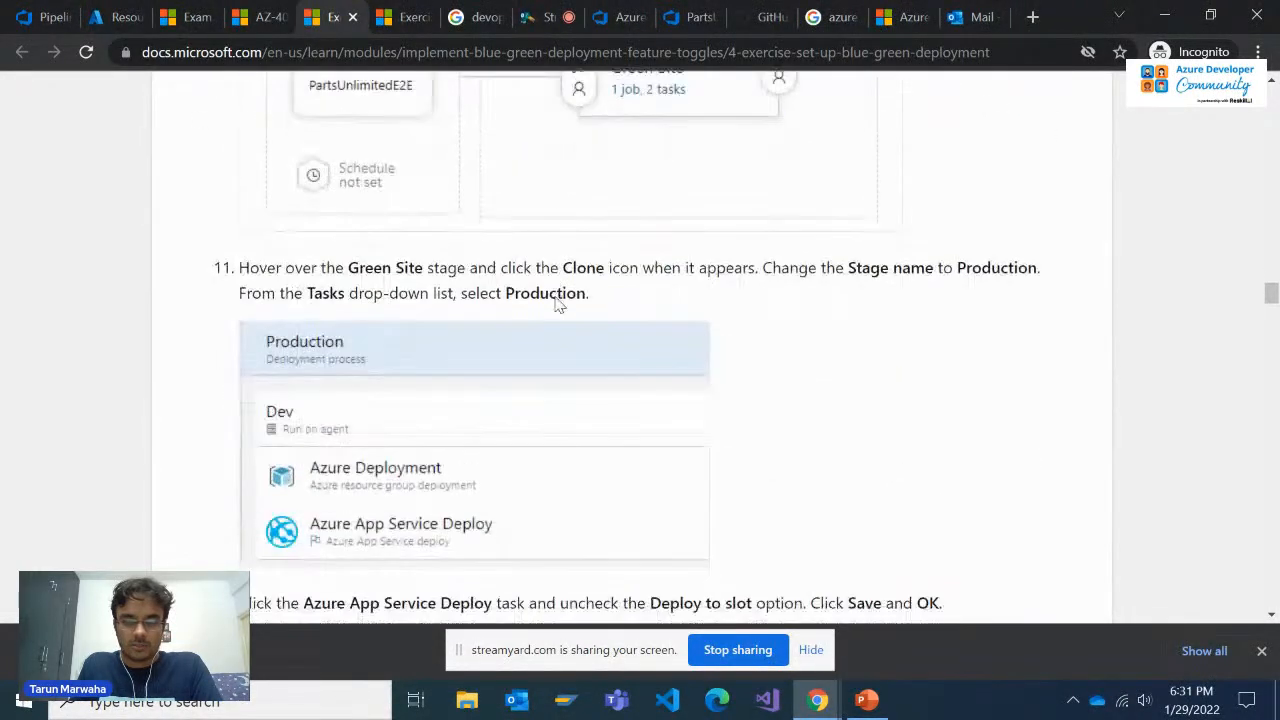
pyautogui.scroll(1, 556, 297)
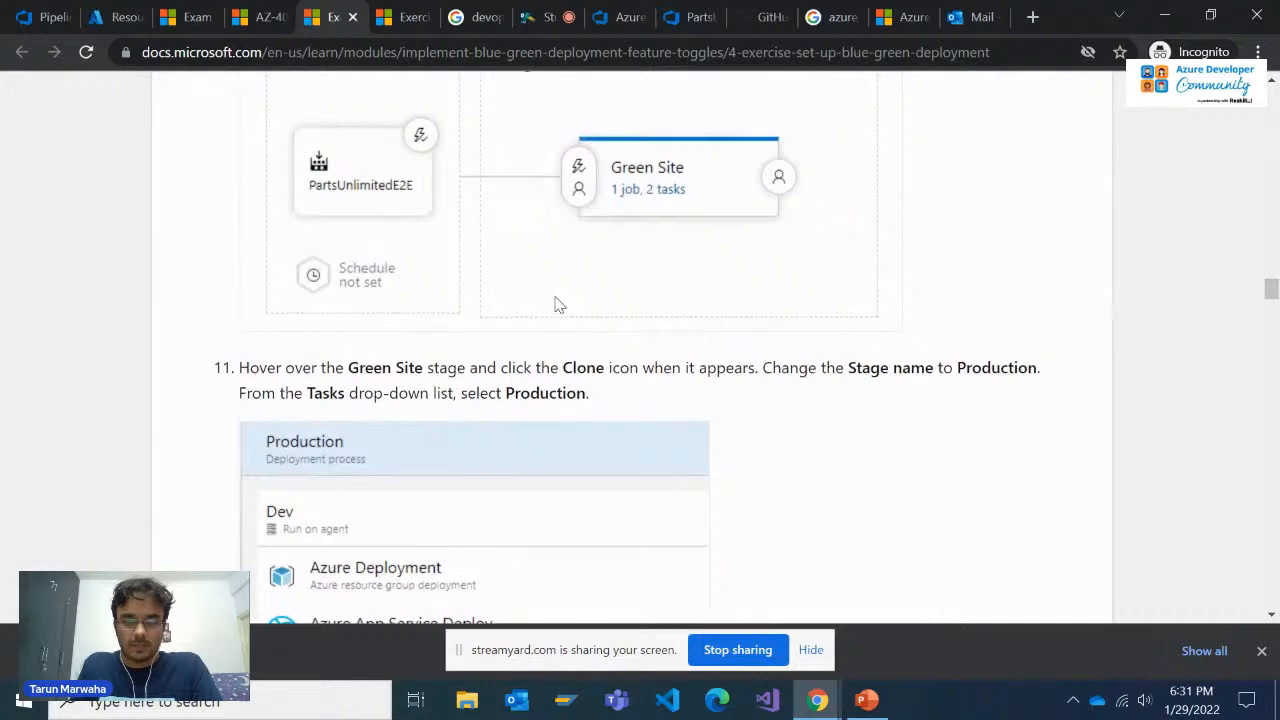
# Rename the Dev stage to Green Site using the name copied from the exercise page, and close its properties
pyautogui.moveTo(424, 367); pyautogui.dragTo(345, 368)
pyautogui.hotkey('ctrl', 'c')
pyautogui.click(540, 17)
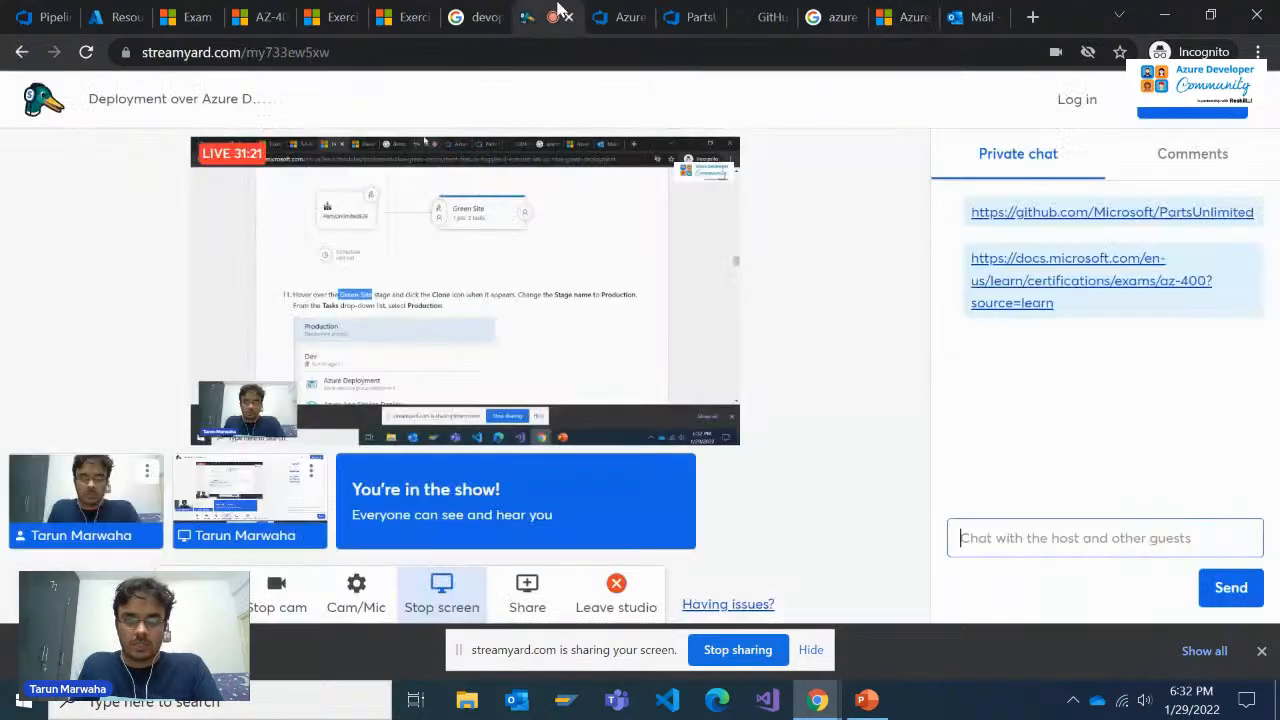
pyautogui.click(690, 17)
pyautogui.hotkey('ctrl', 'a')
pyautogui.hotkey('ctrl', 'v')
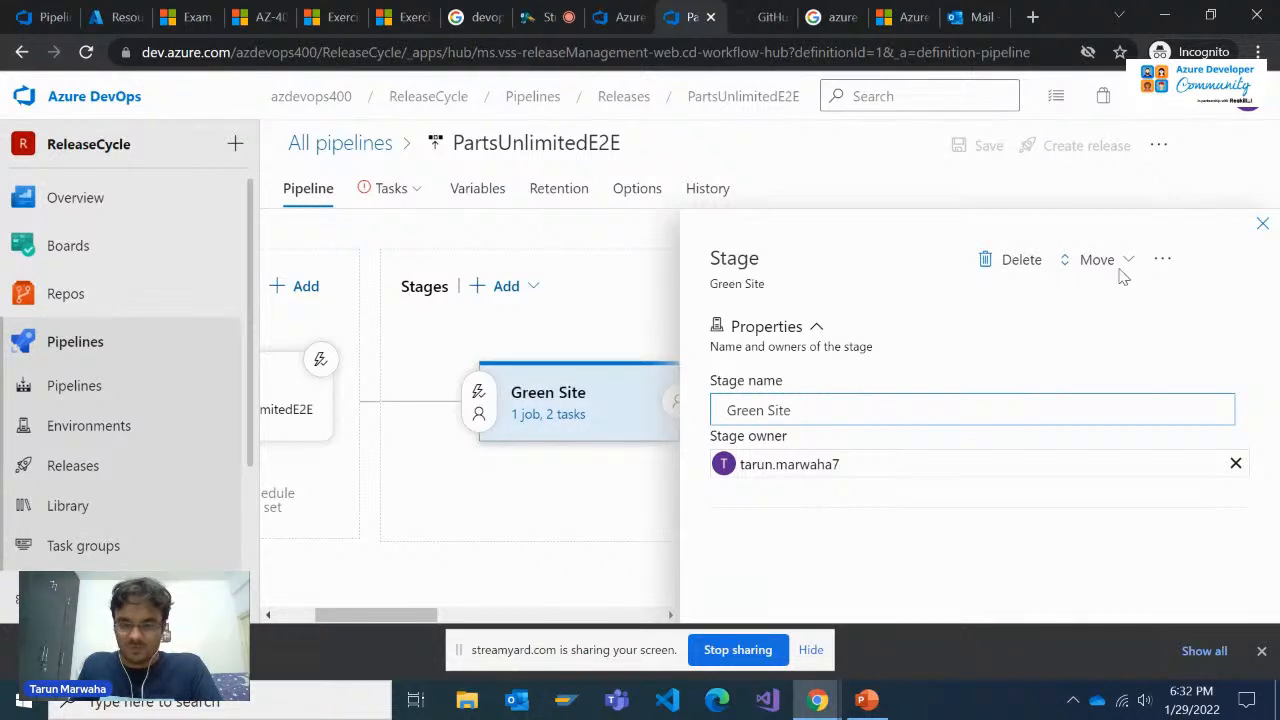
pyautogui.click(1262, 224)
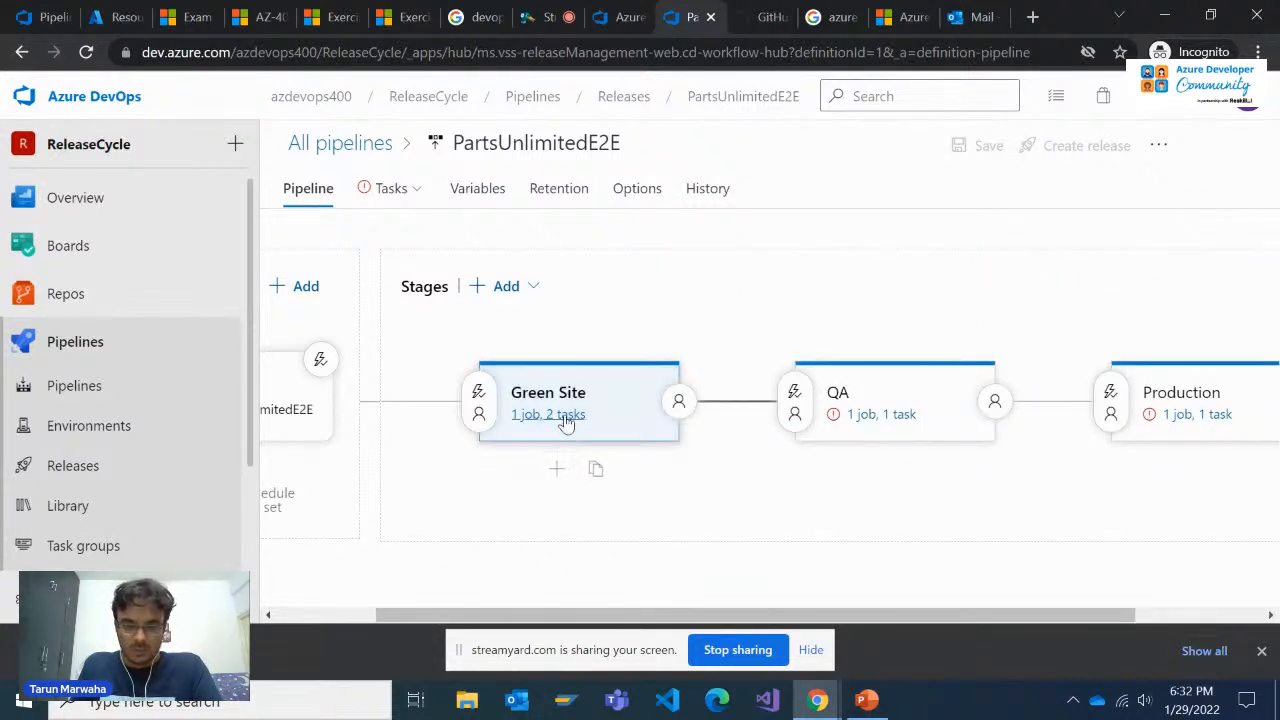
pyautogui.click(562, 398)
pyautogui.click(1262, 226)
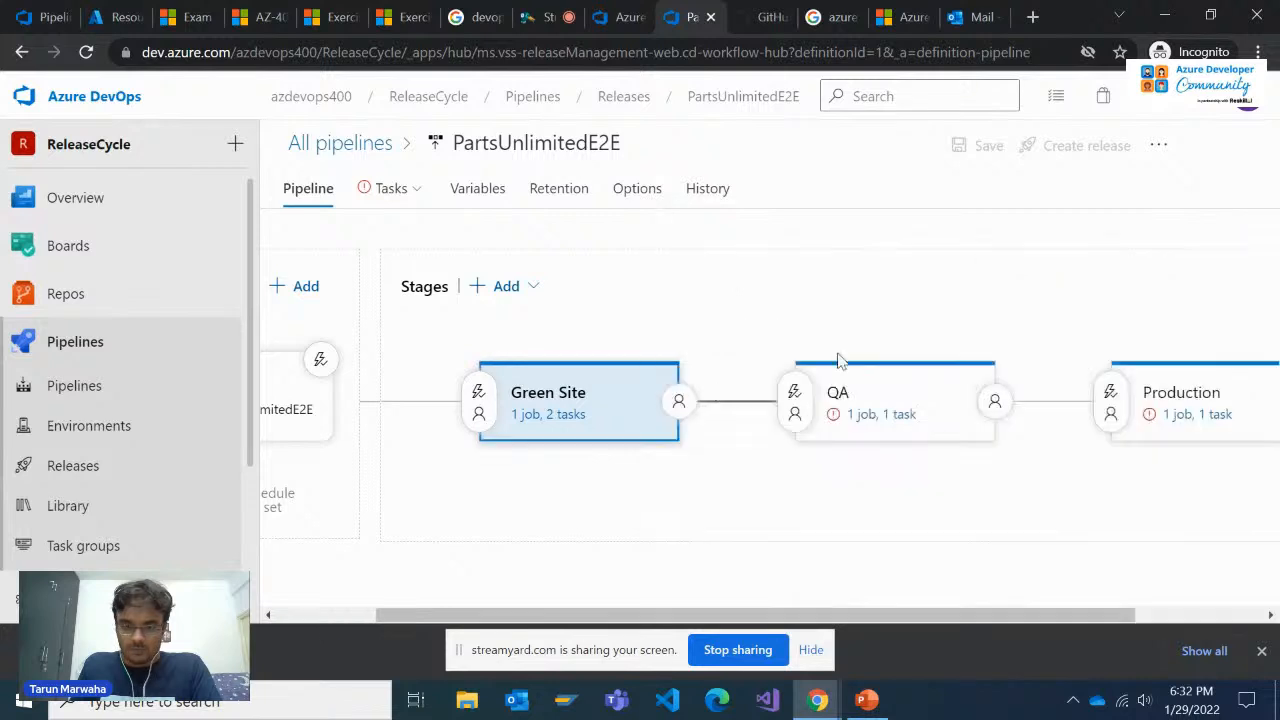
# Set the agent specification of the Green Site stage's Dev agent job to vs2017-win2016
pyautogui.click(556, 414)
pyautogui.click(523, 378)
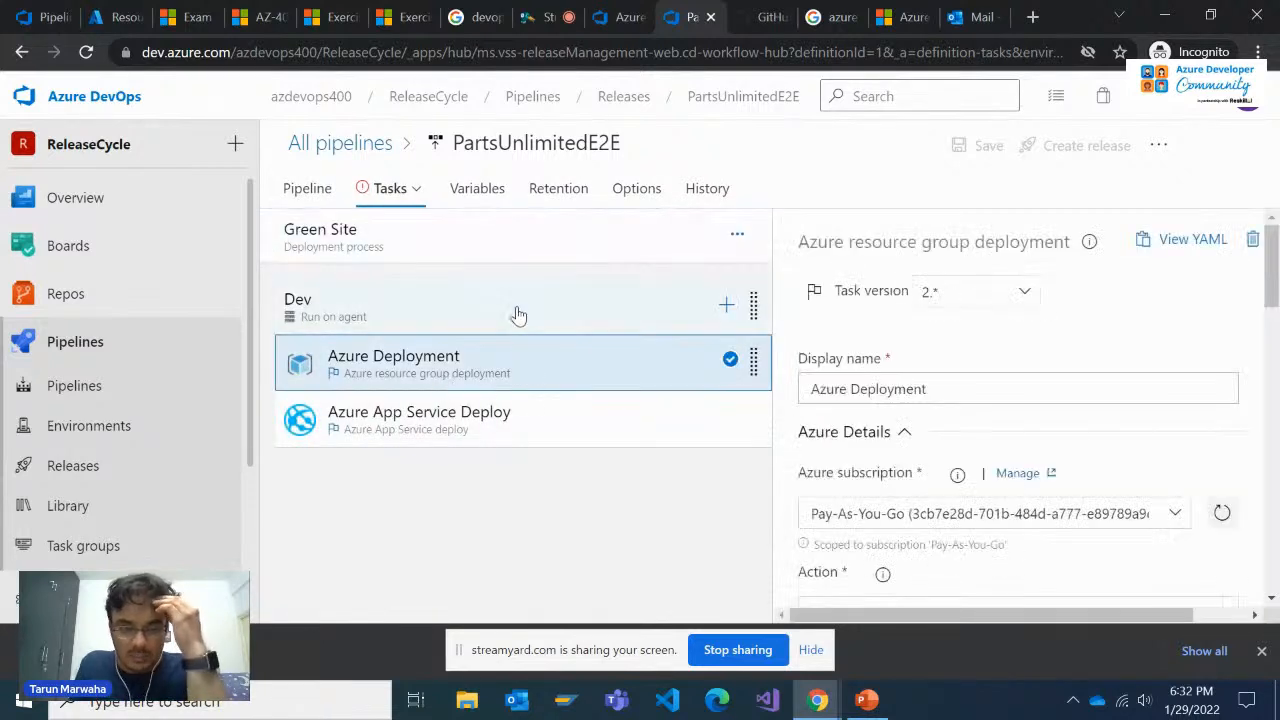
pyautogui.click(518, 316)
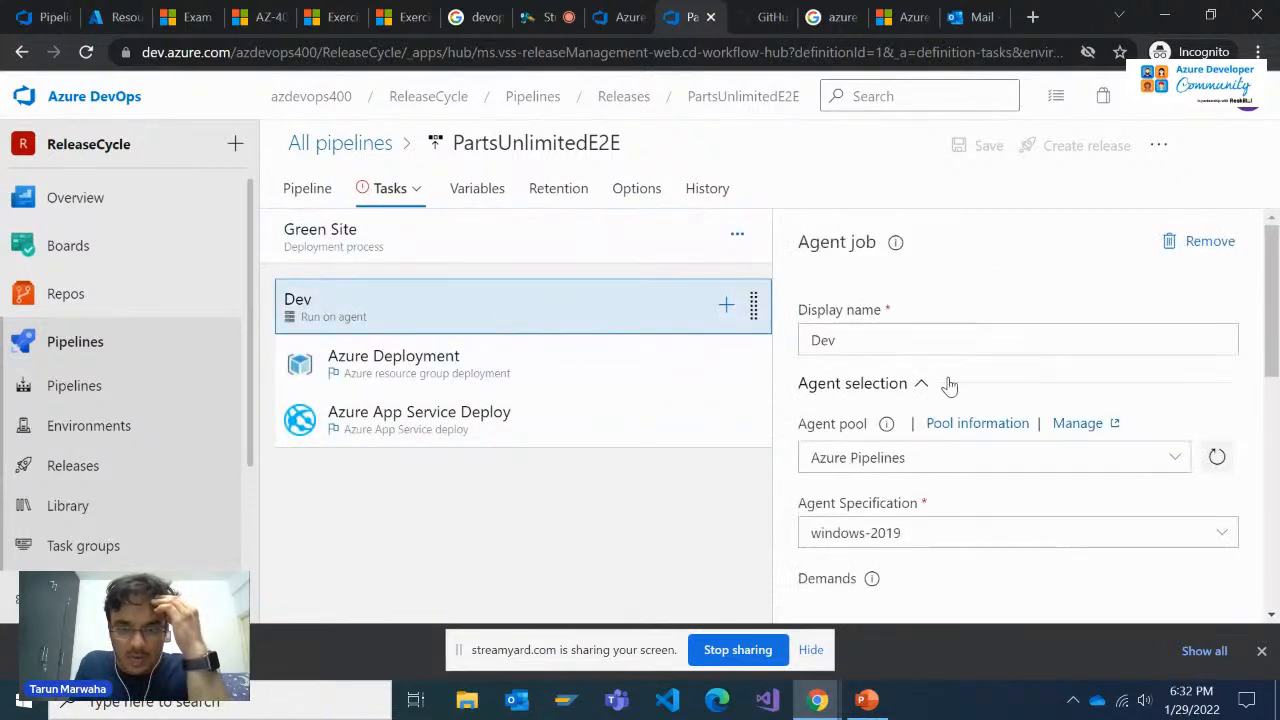
pyautogui.click(1218, 538)
pyautogui.scroll(-1, 1129, 480)
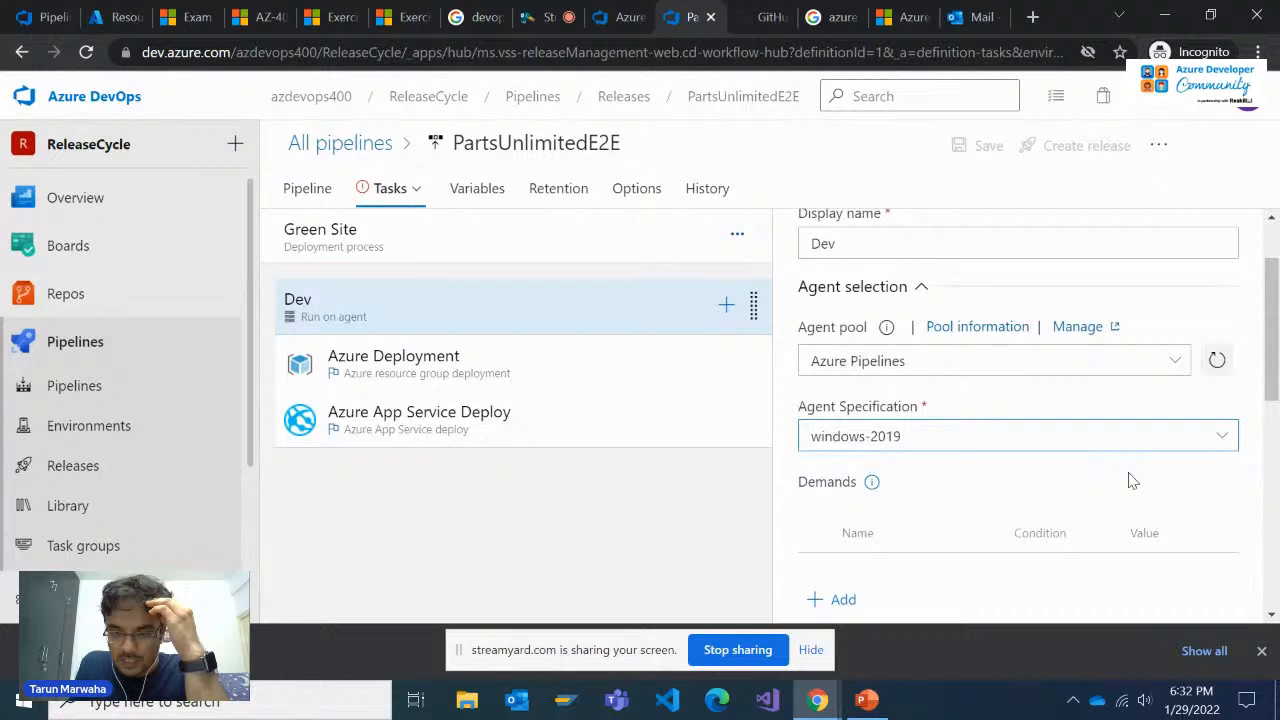
pyautogui.click(1194, 440)
pyautogui.click(968, 564)
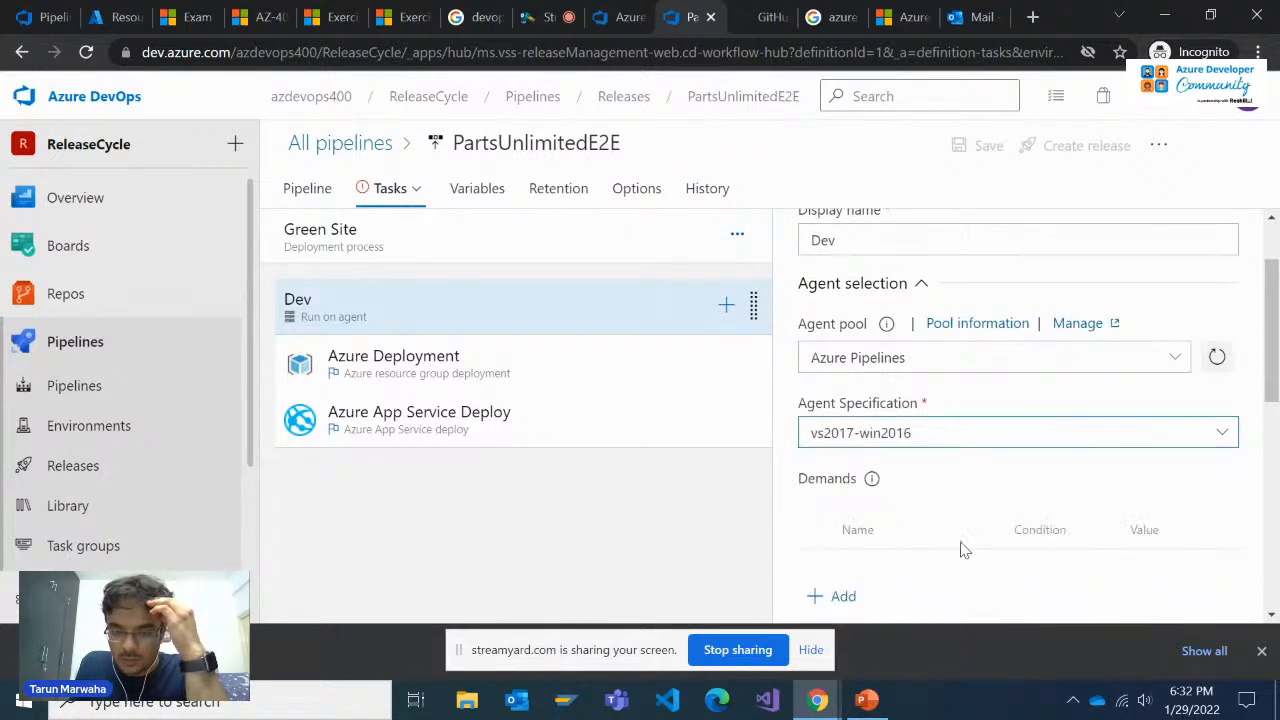
pyautogui.scroll(1, 928, 514)
pyautogui.scroll(-1, 928, 514)
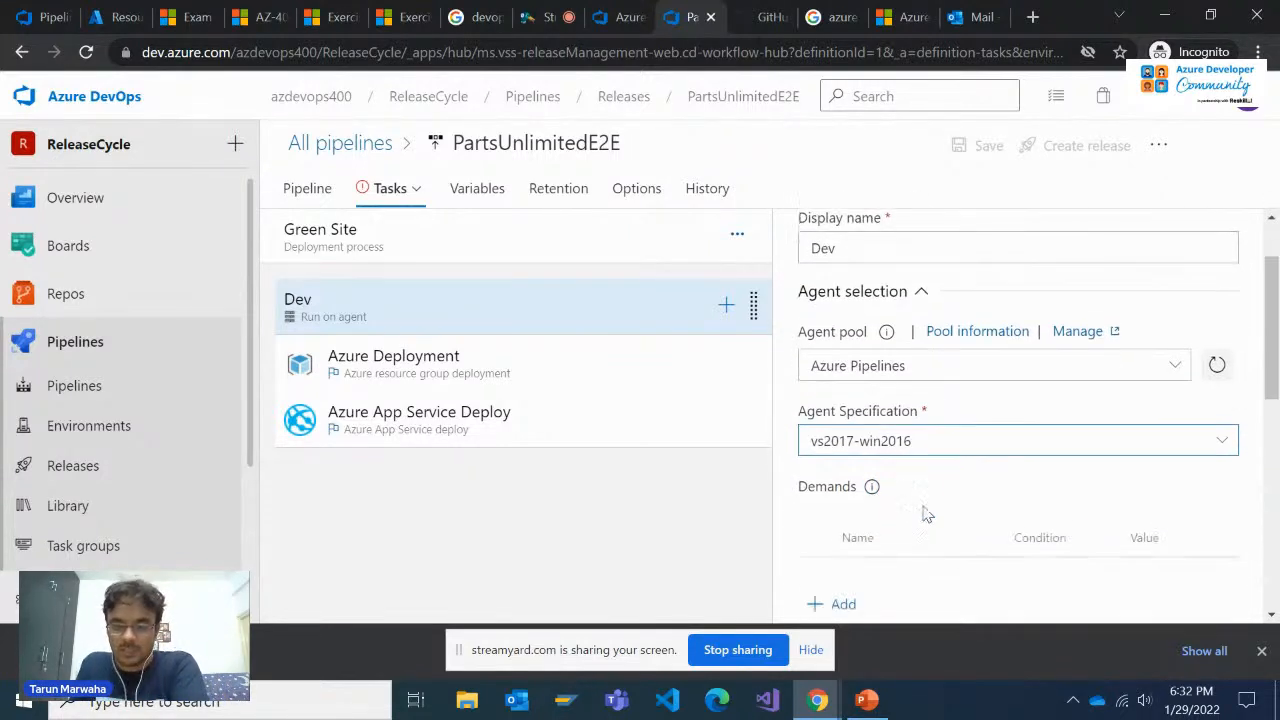
pyautogui.scroll(1, 923, 517)
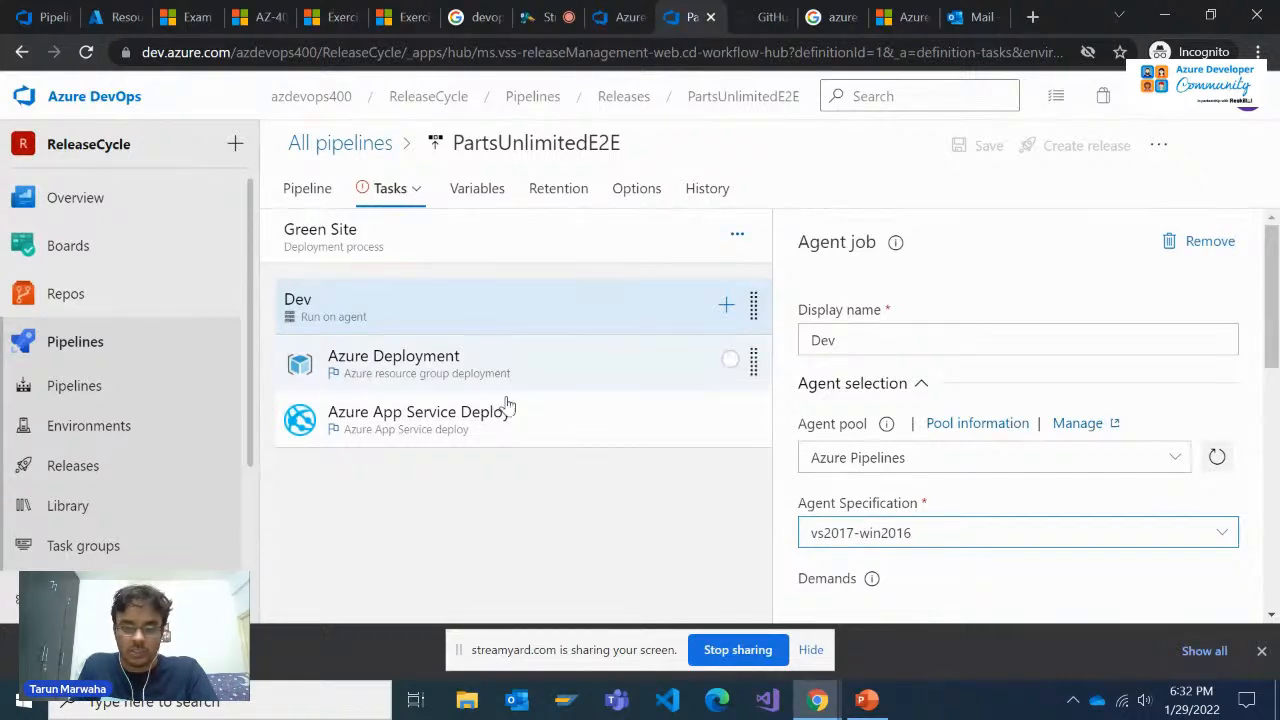
# Recheck exercise steps 9 to 11 for the agent job and Green Site stage, and return to the release pipeline's tasks
pyautogui.click(338, 16)
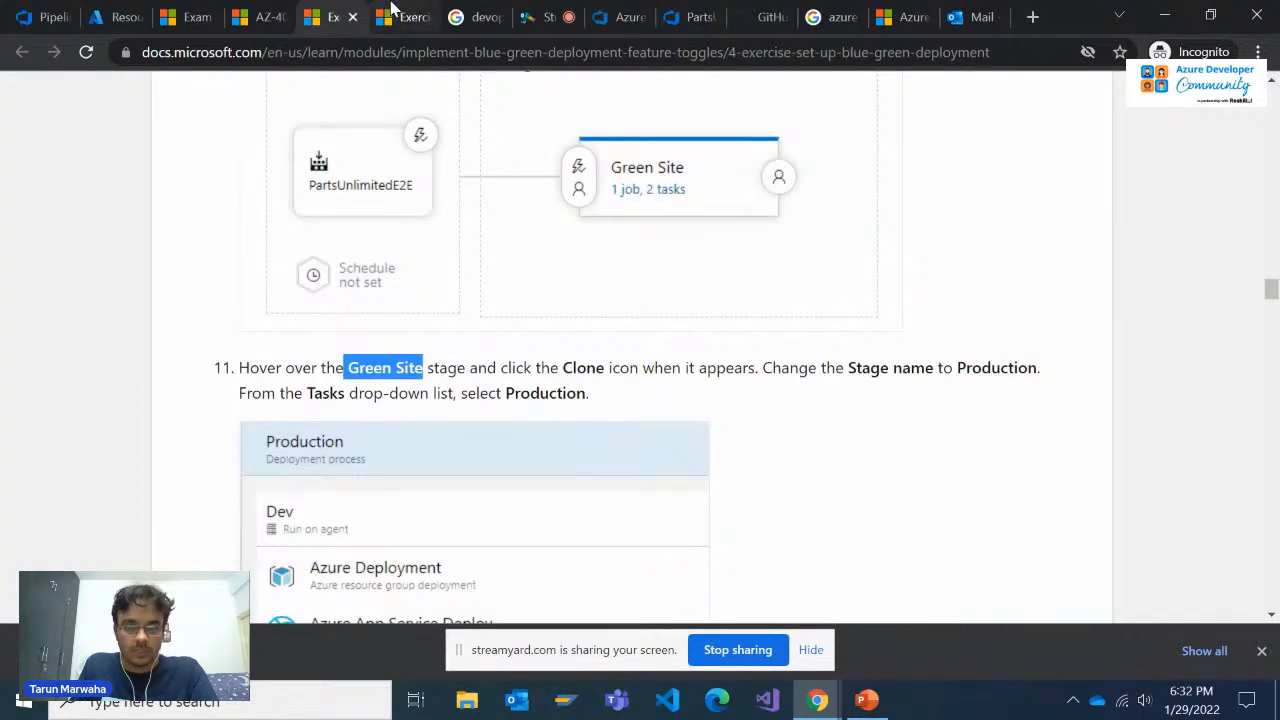
pyautogui.scroll(4, 427, 283)
pyautogui.scroll(4, 427, 283)
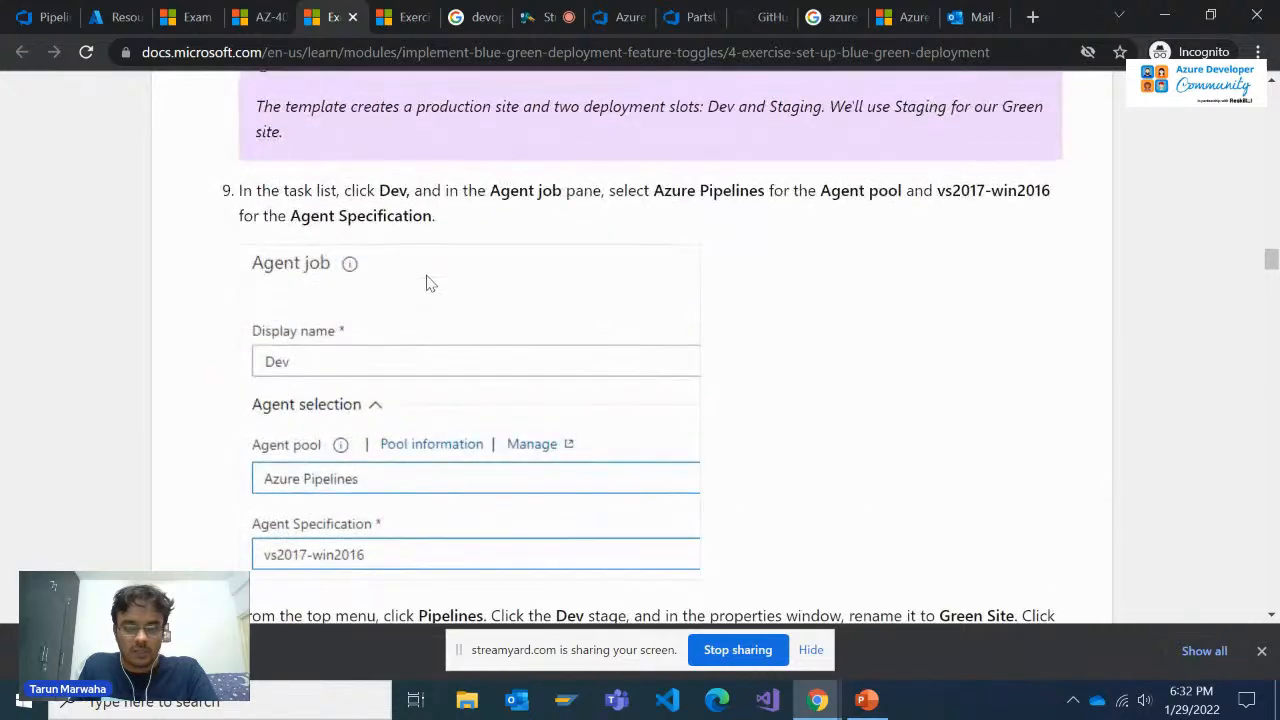
pyautogui.scroll(-5, 428, 283)
pyautogui.scroll(-2, 428, 283)
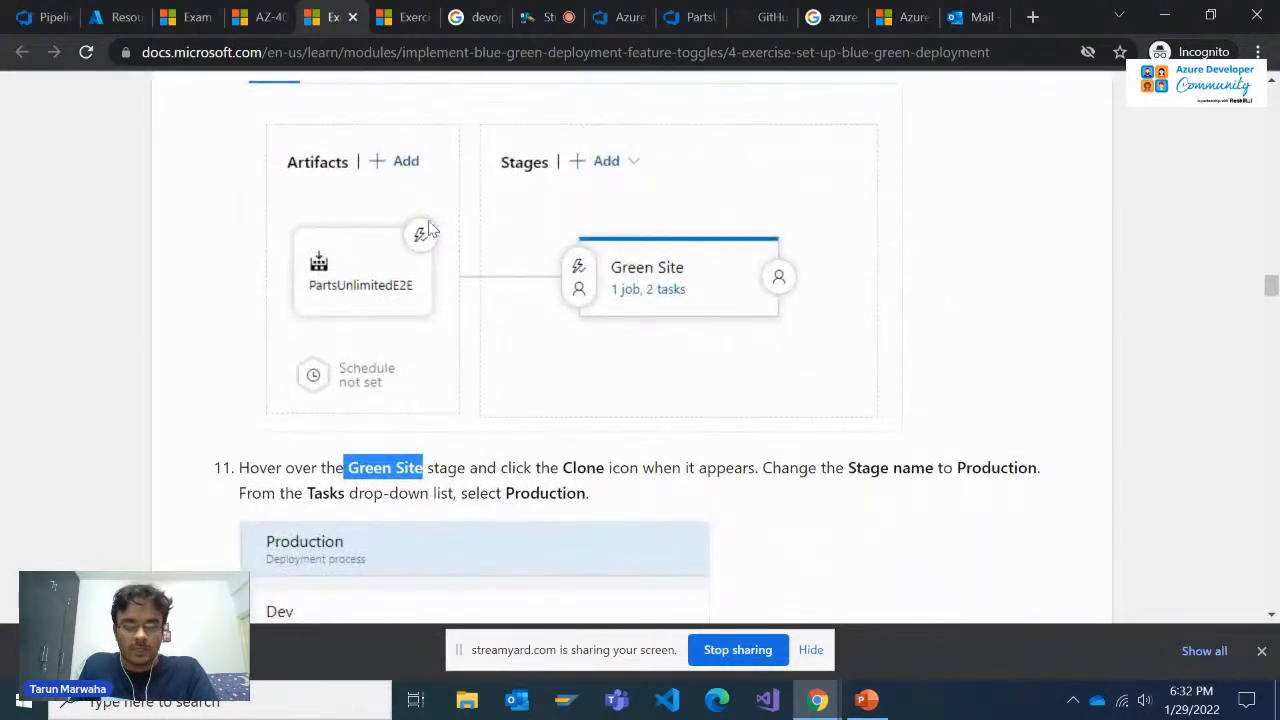
pyautogui.scroll(4, 460, 265)
pyautogui.scroll(-3, 460, 265)
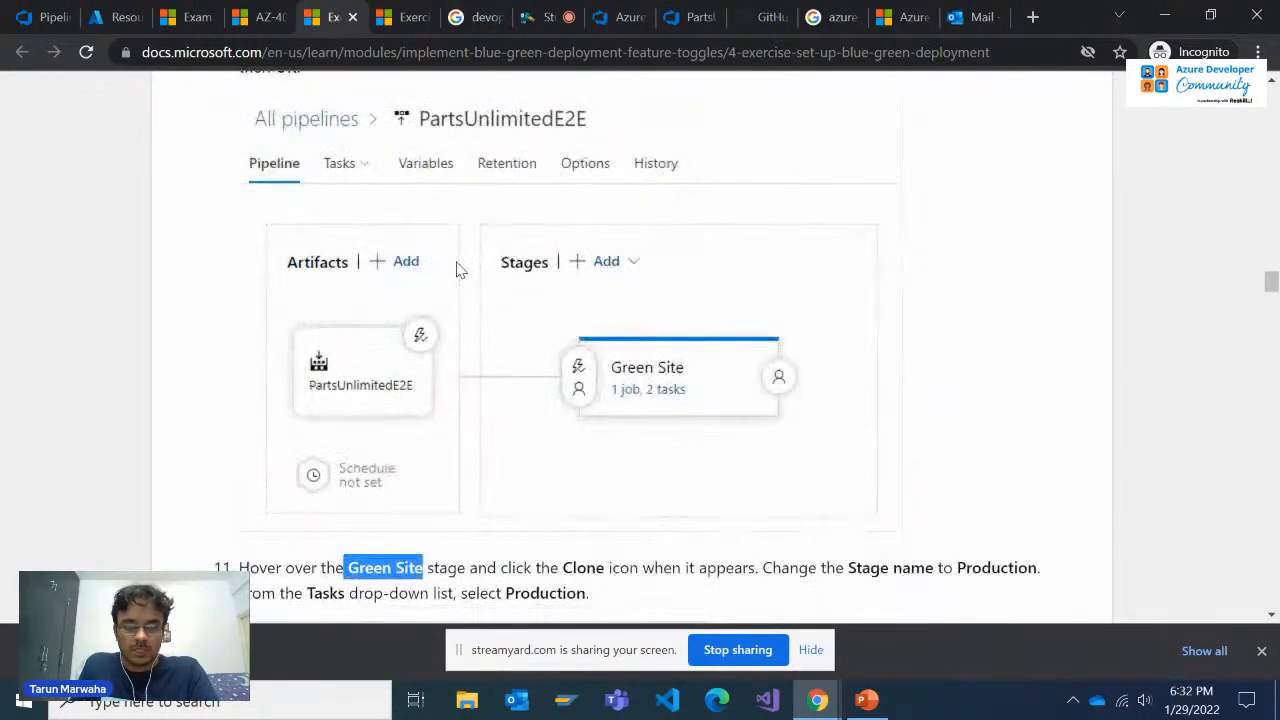
pyautogui.click(420, 20)
pyautogui.click(338, 17)
pyautogui.click(275, 17)
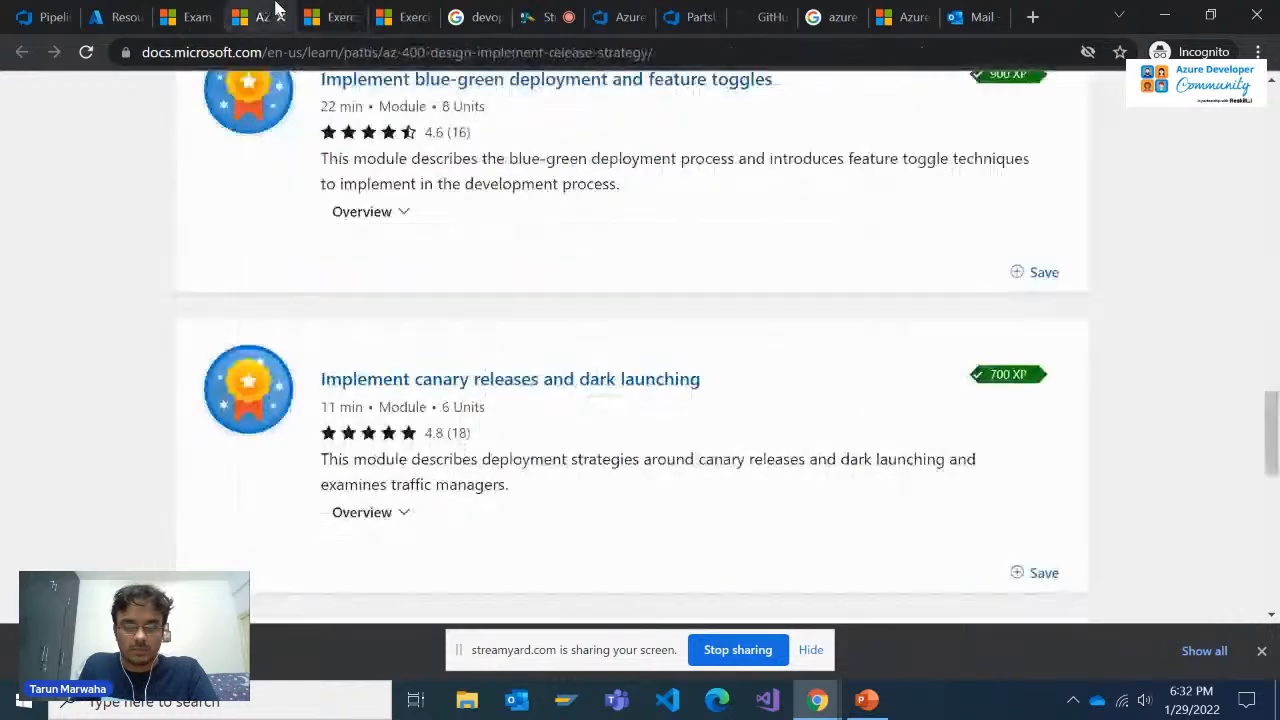
pyautogui.click(345, 15)
pyautogui.click(478, 16)
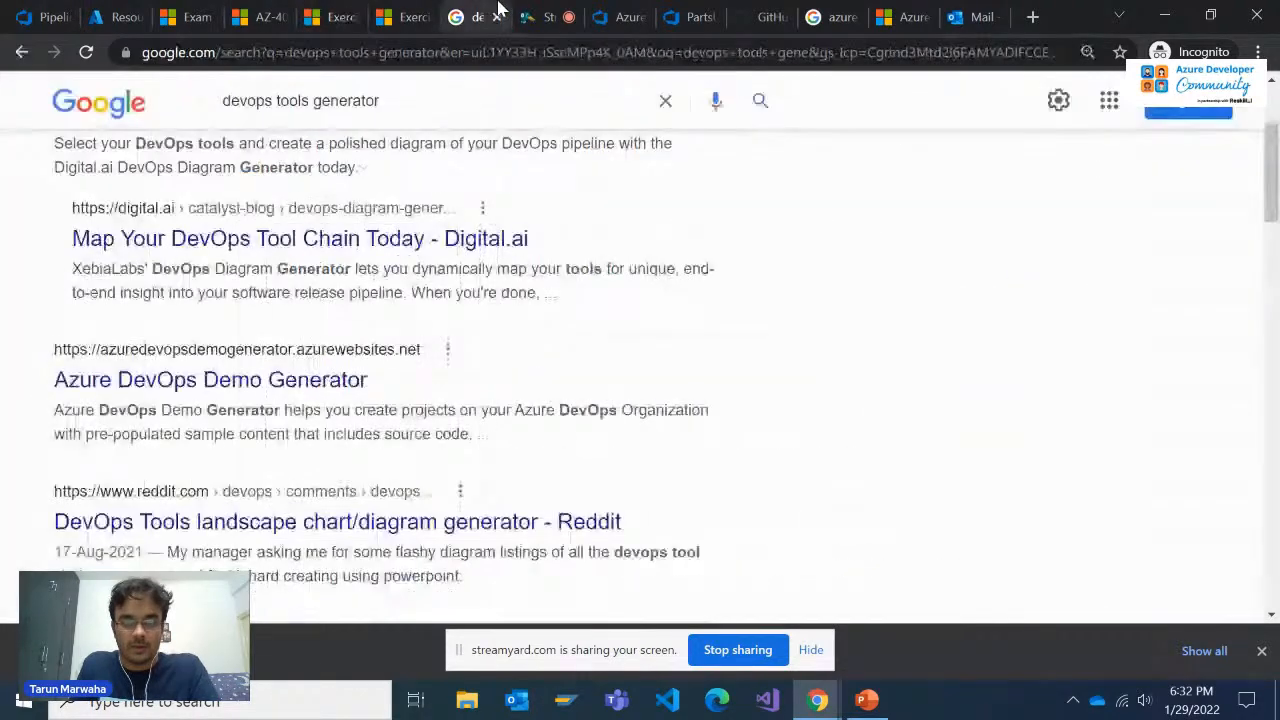
pyautogui.click(415, 16)
pyautogui.click(688, 16)
# Examine the Dev agent job's agent pool, demands, execution plan, timeout and artifact download settings
pyautogui.scroll(-6, 1030, 520)
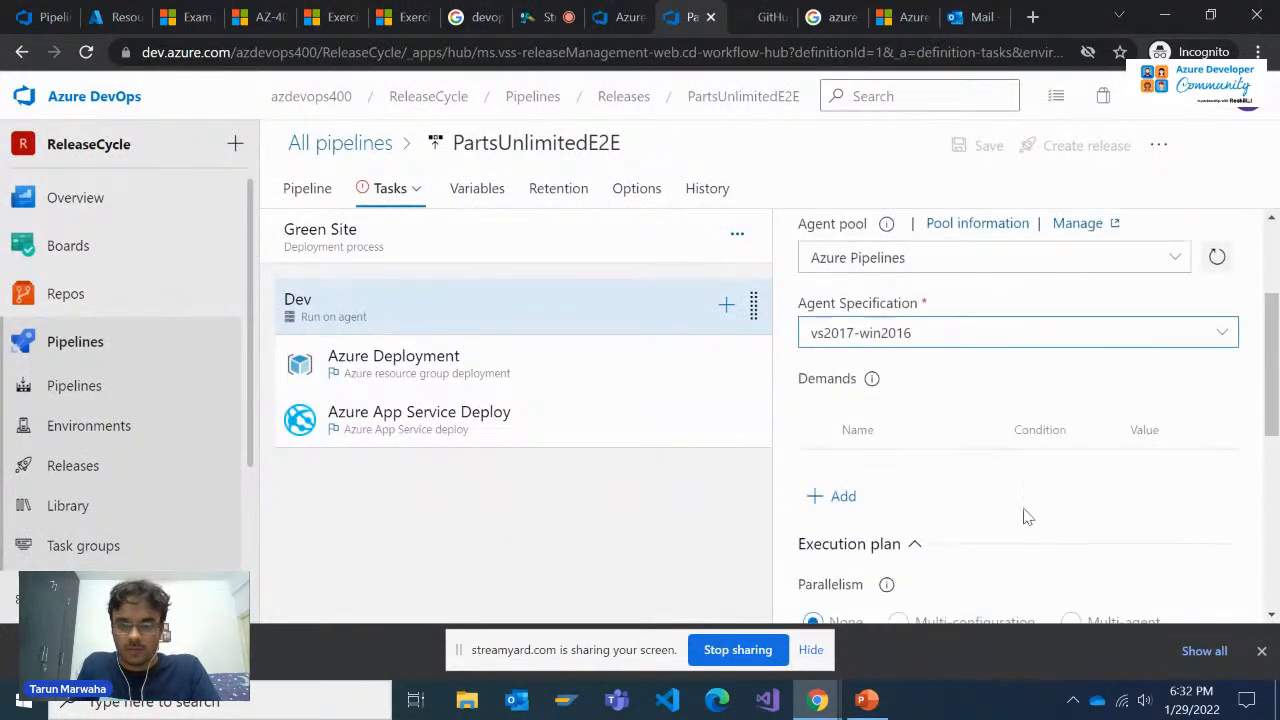
pyautogui.scroll(3, 993, 538)
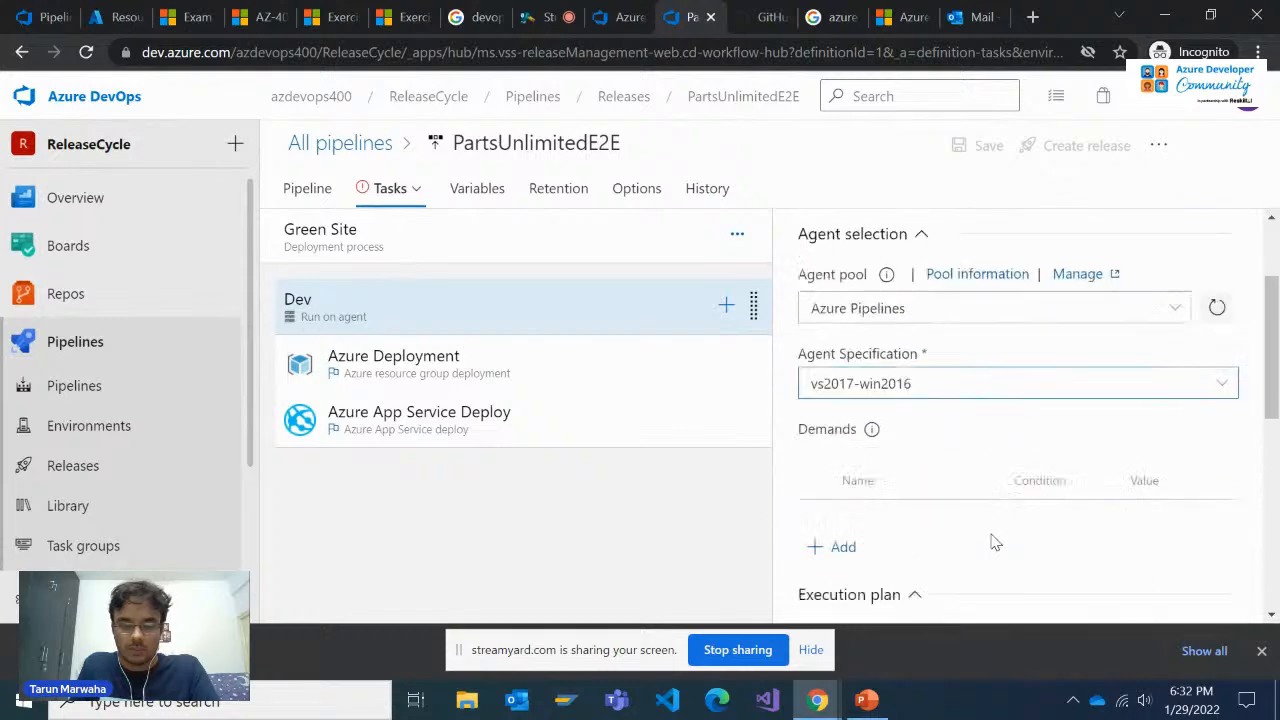
pyautogui.scroll(-5, 993, 538)
pyautogui.scroll(8, 1005, 400)
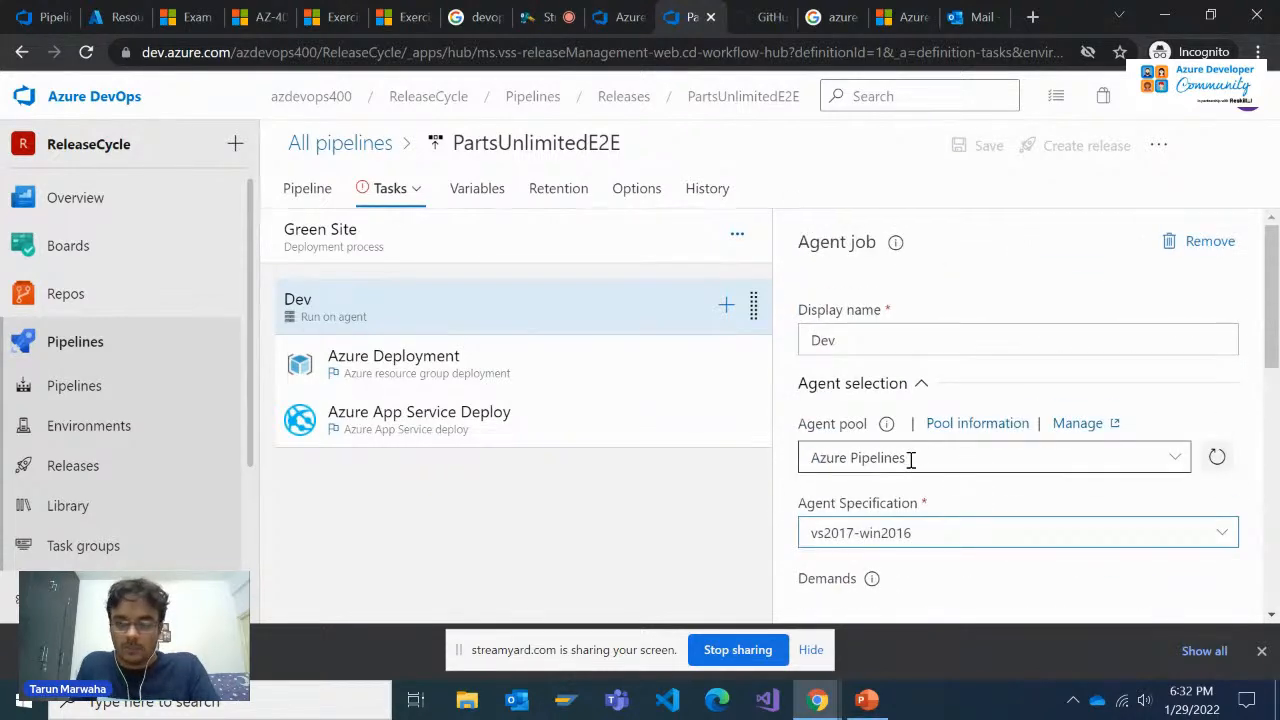
pyautogui.scroll(-6, 911, 459)
pyautogui.scroll(1, 905, 470)
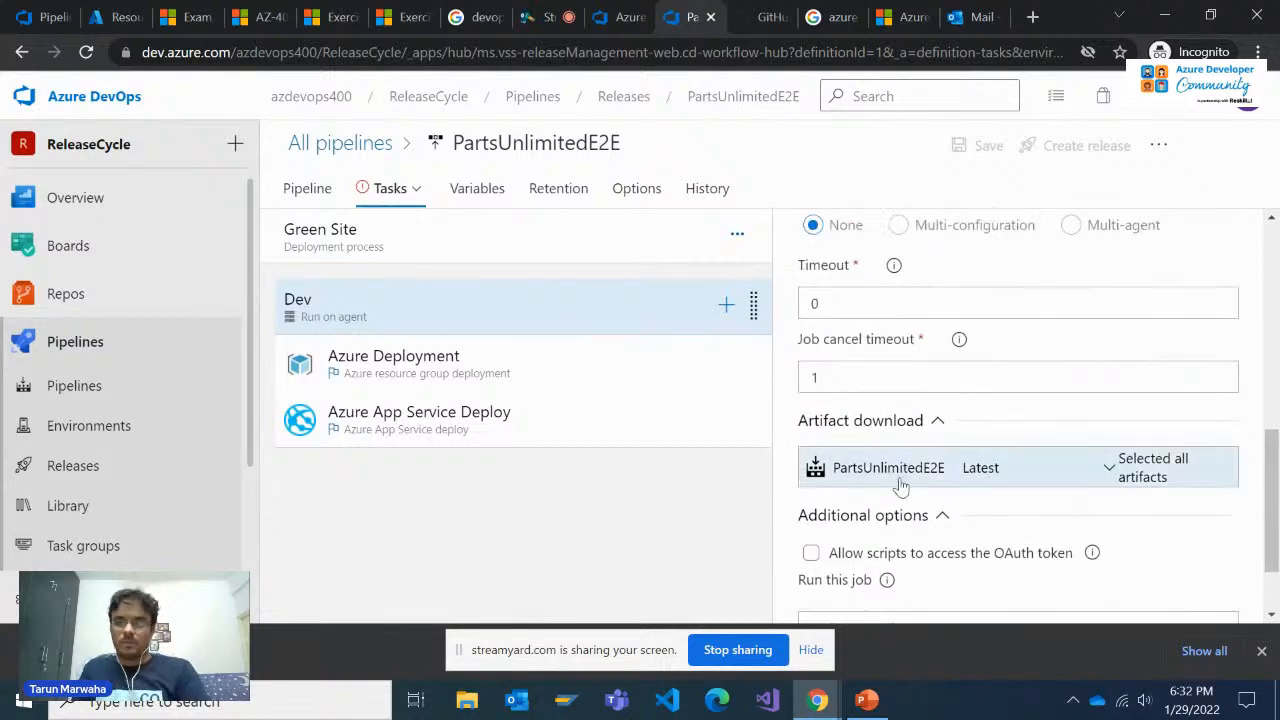
# Delete the QA stage from the release pipeline and confirm its removal
pyautogui.scroll(5, 900, 485)
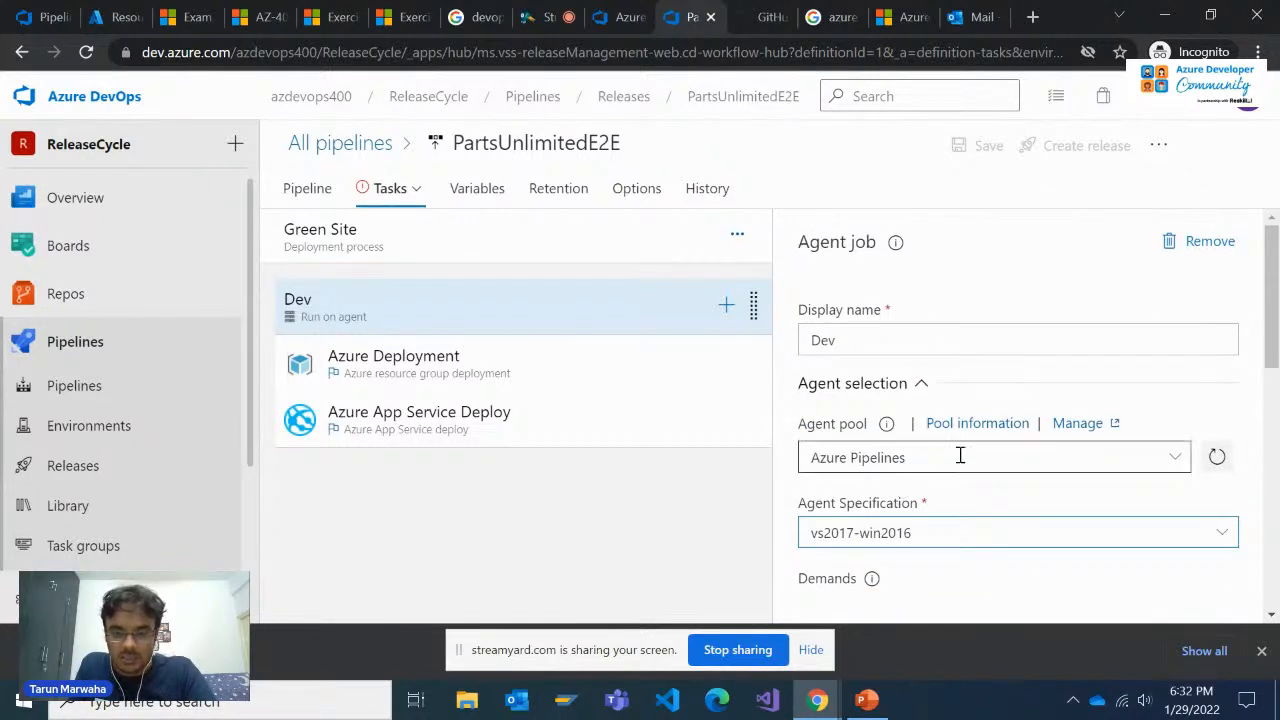
pyautogui.click(414, 206)
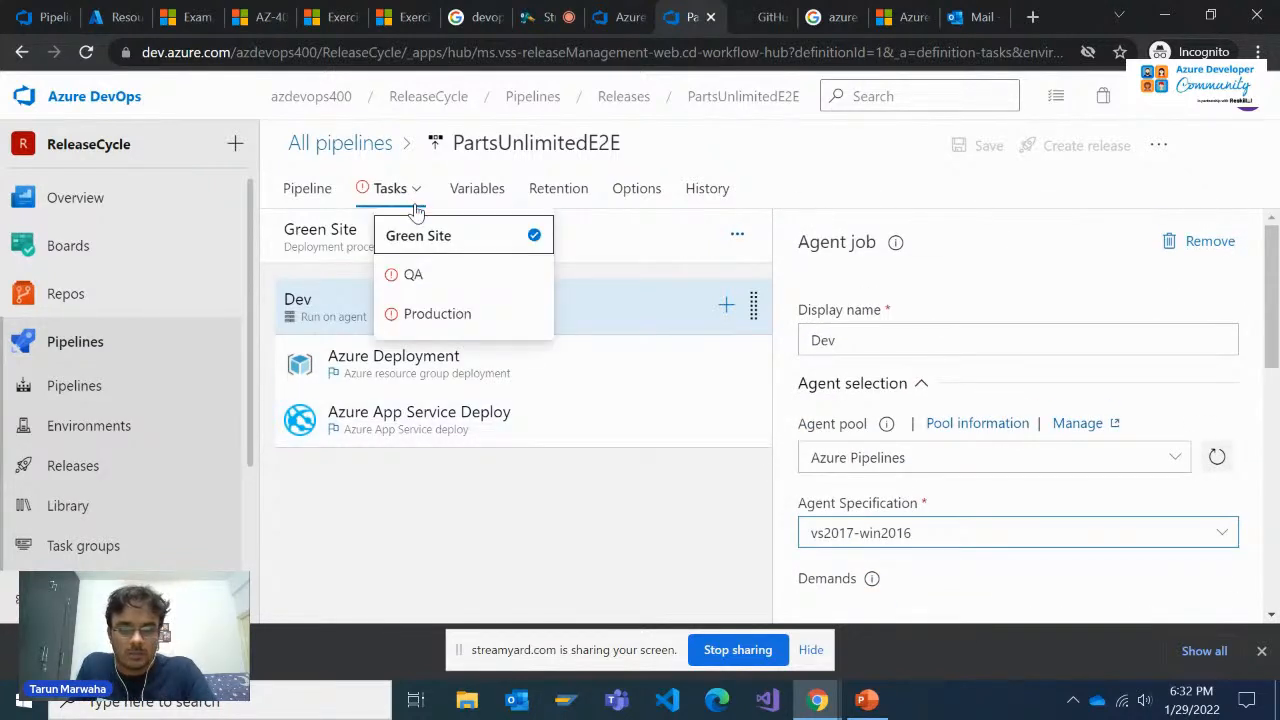
pyautogui.click(308, 190)
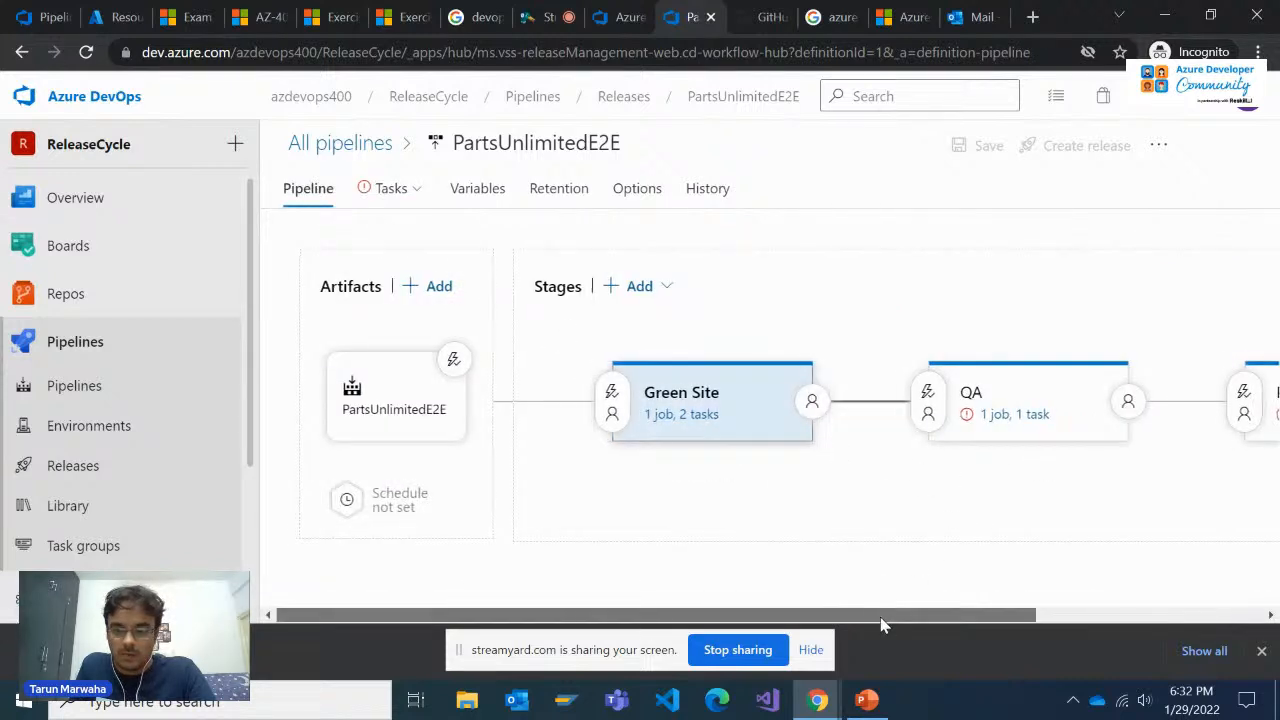
pyautogui.moveTo(881, 618); pyautogui.dragTo(967, 612)
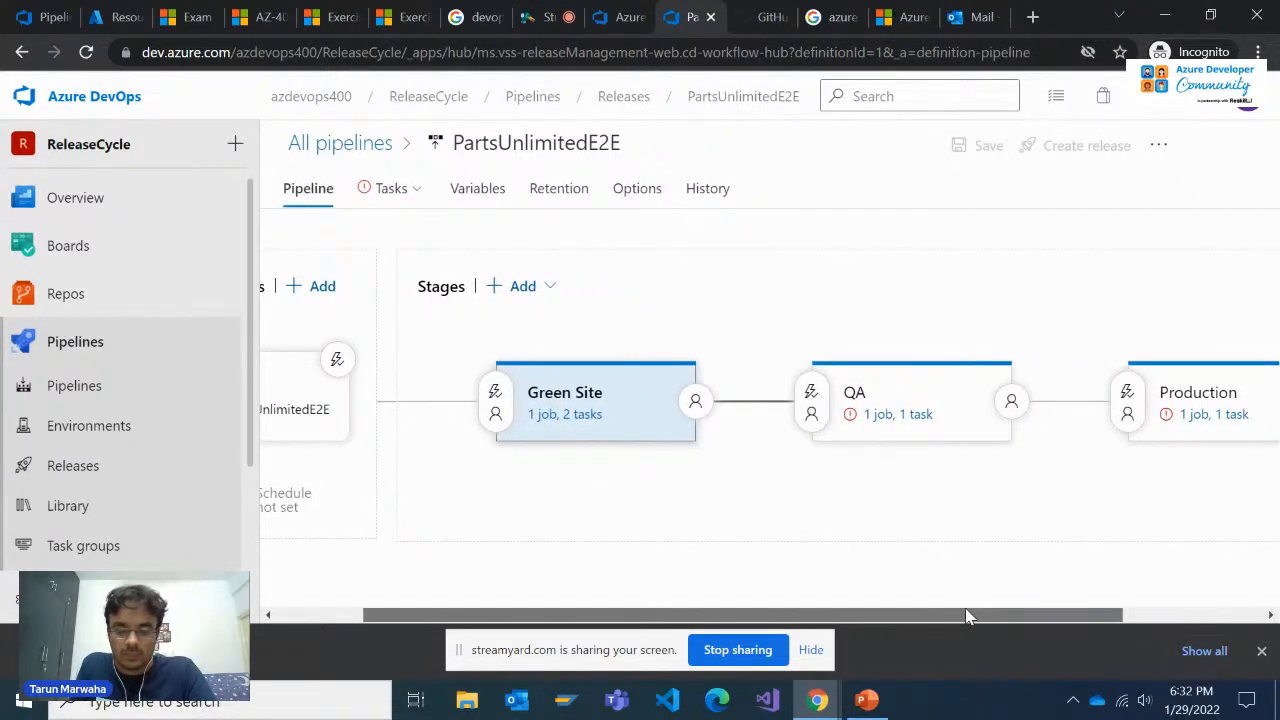
pyautogui.click(973, 412)
pyautogui.click(1014, 260)
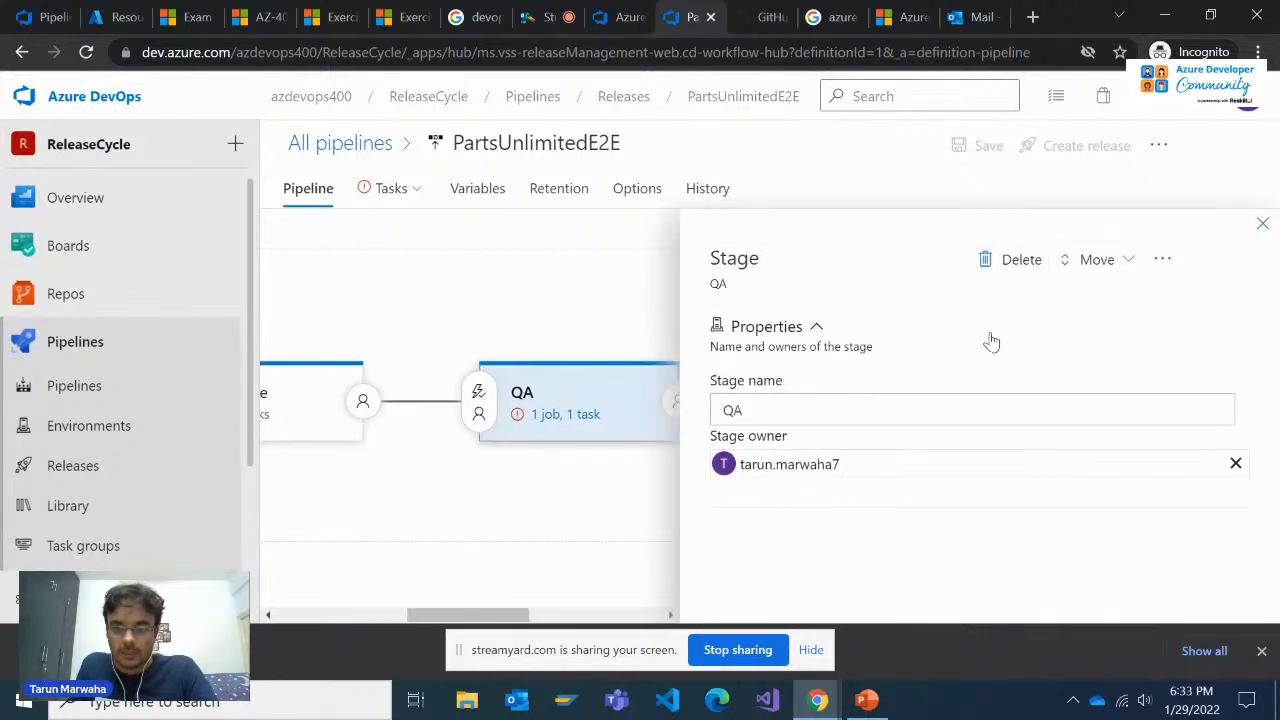
pyautogui.click(700, 406)
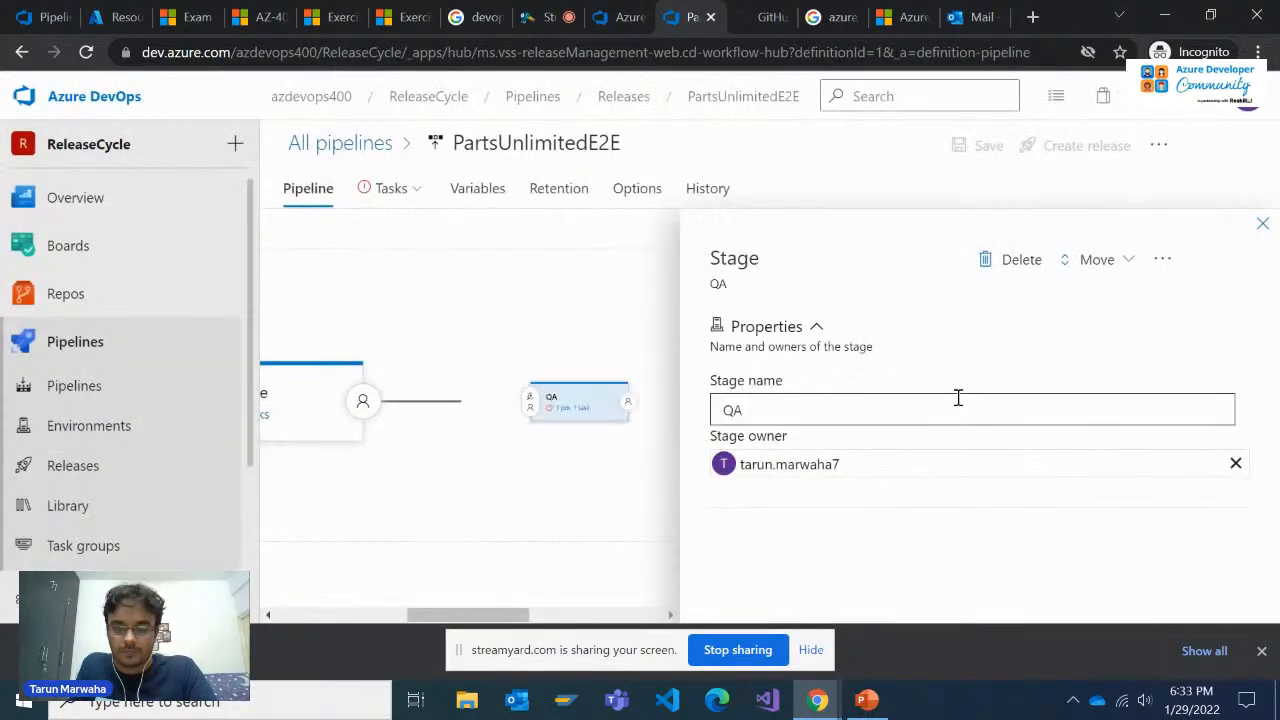
# Delete the original Production stage so that only Green Site remains in the release pipeline
pyautogui.click(742, 571)
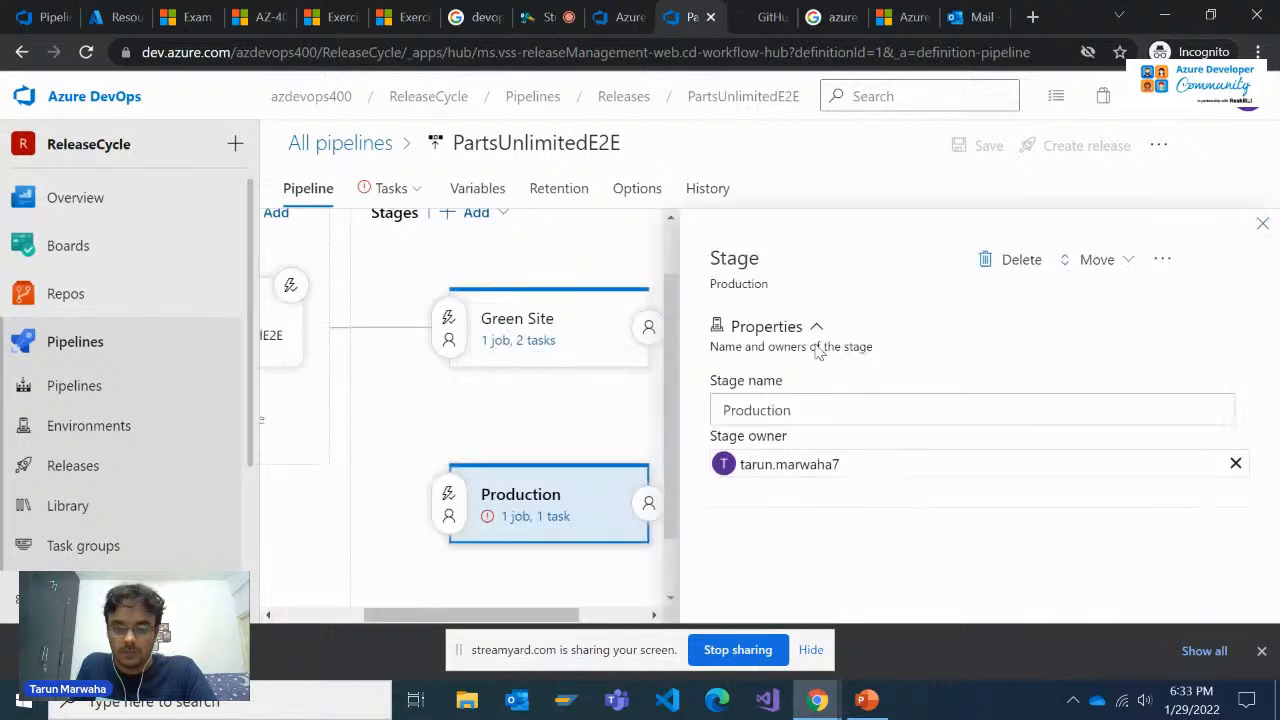
pyautogui.click(1008, 258)
pyautogui.click(700, 406)
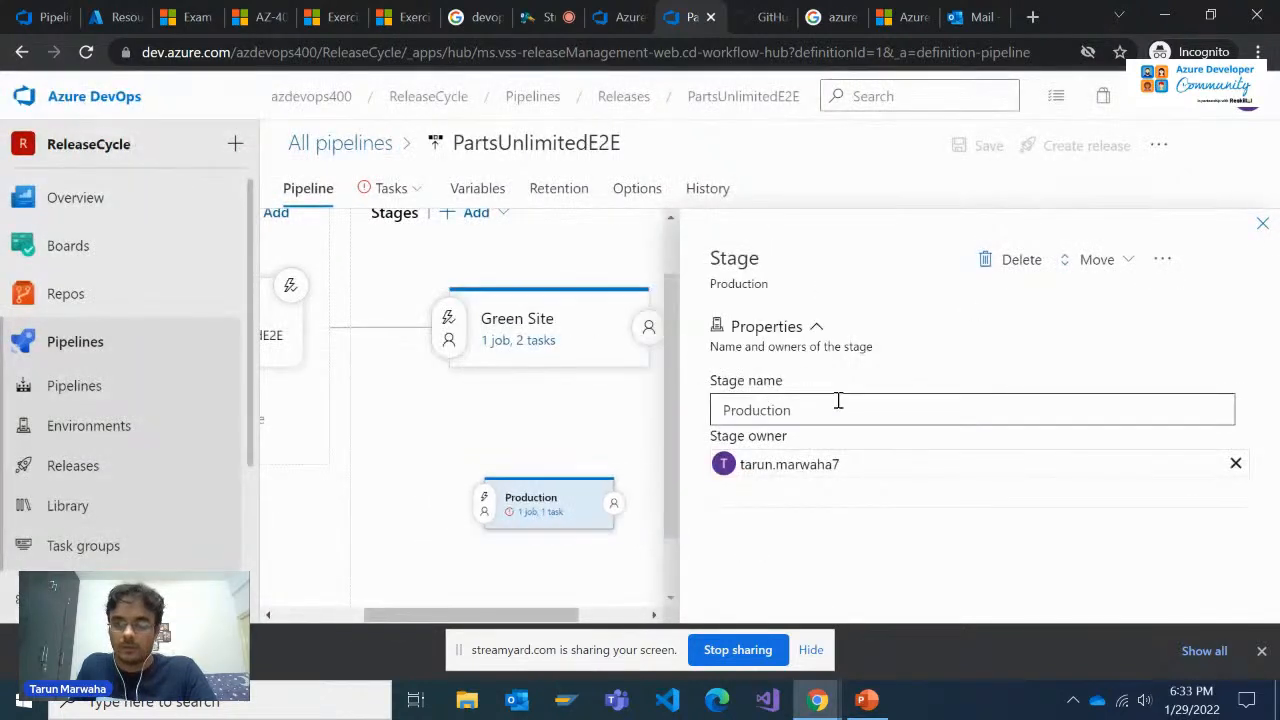
pyautogui.click(1244, 108)
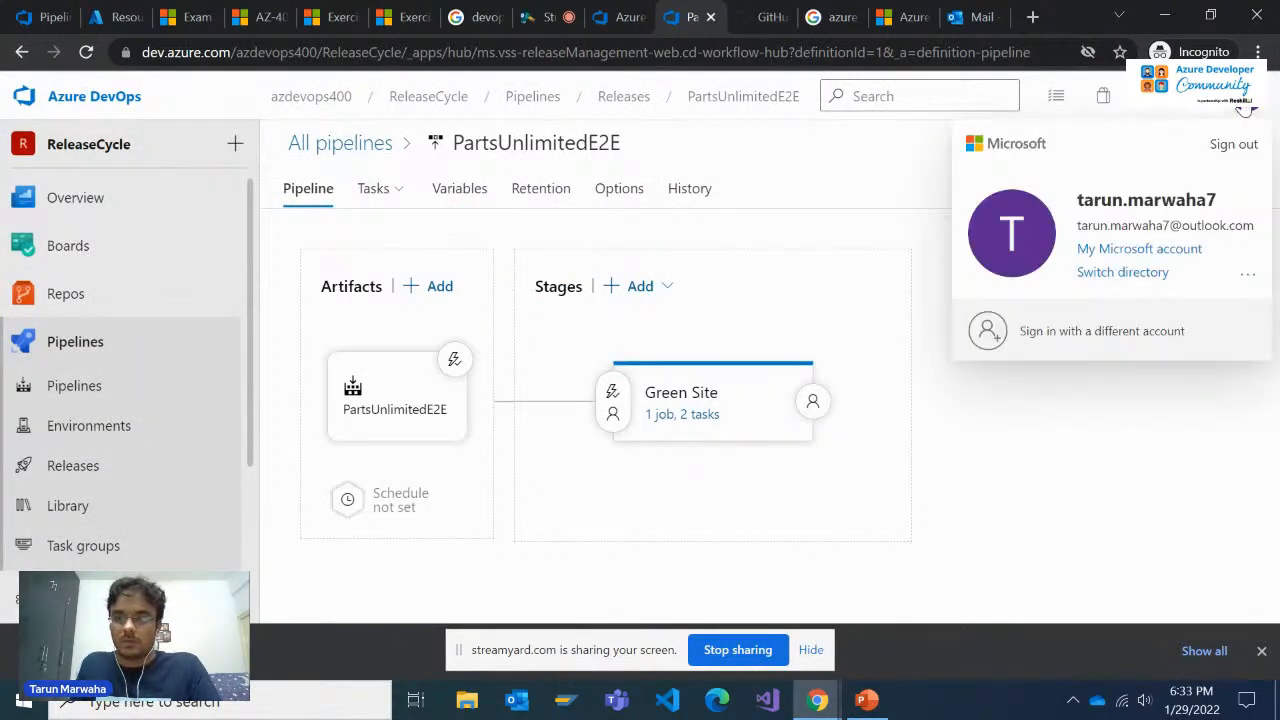
pyautogui.click(1244, 108)
# Clone the Green Site stage, rename the copy Production, and close its properties
pyautogui.moveTo(727, 423)
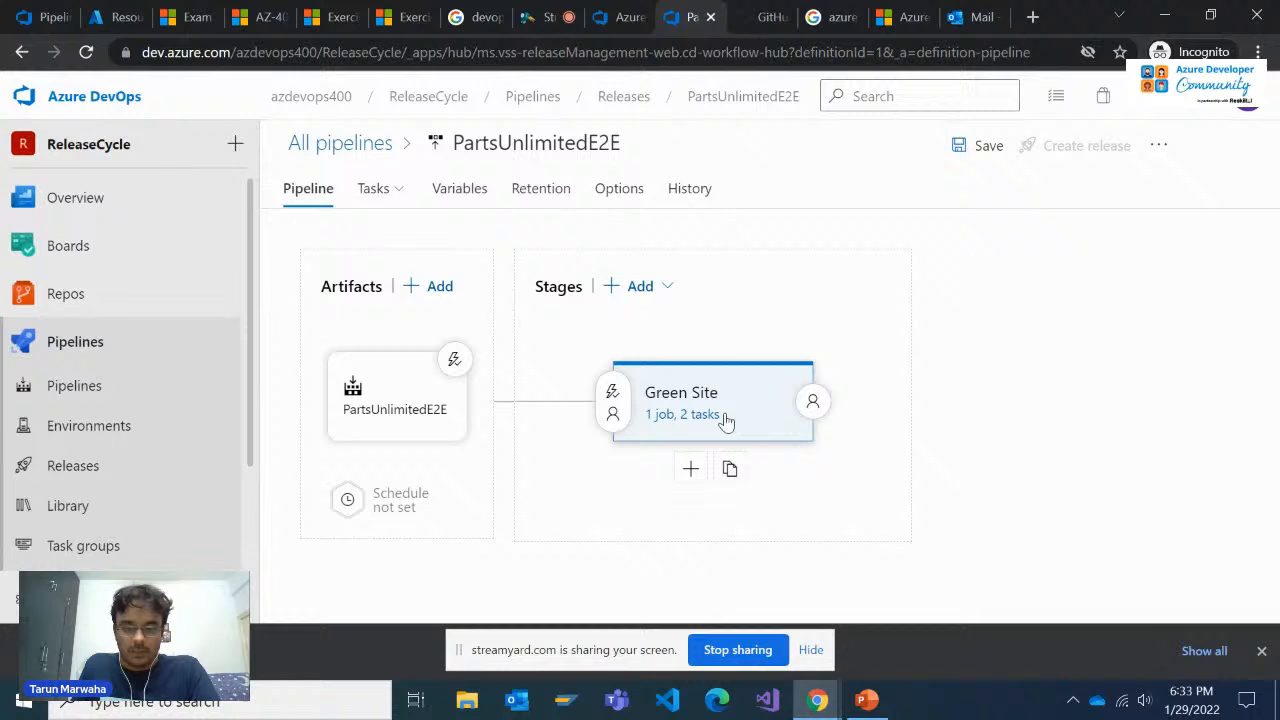
pyautogui.click(754, 472)
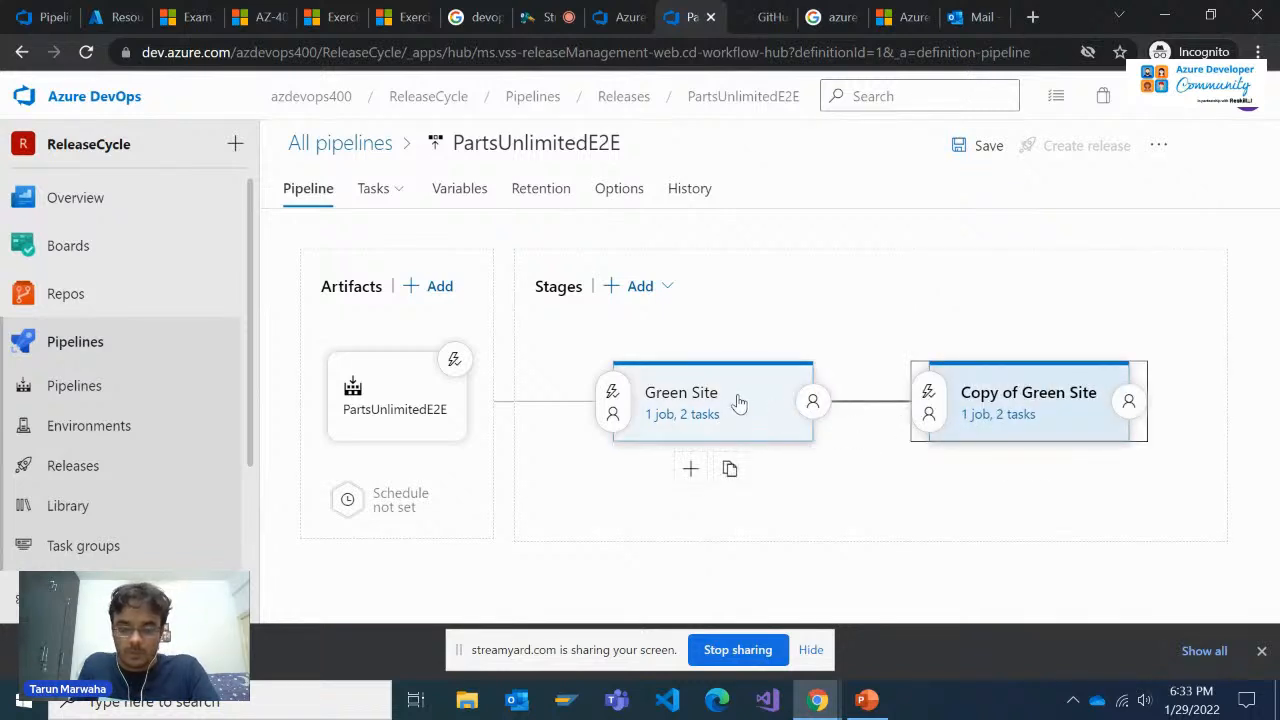
pyautogui.click(945, 402)
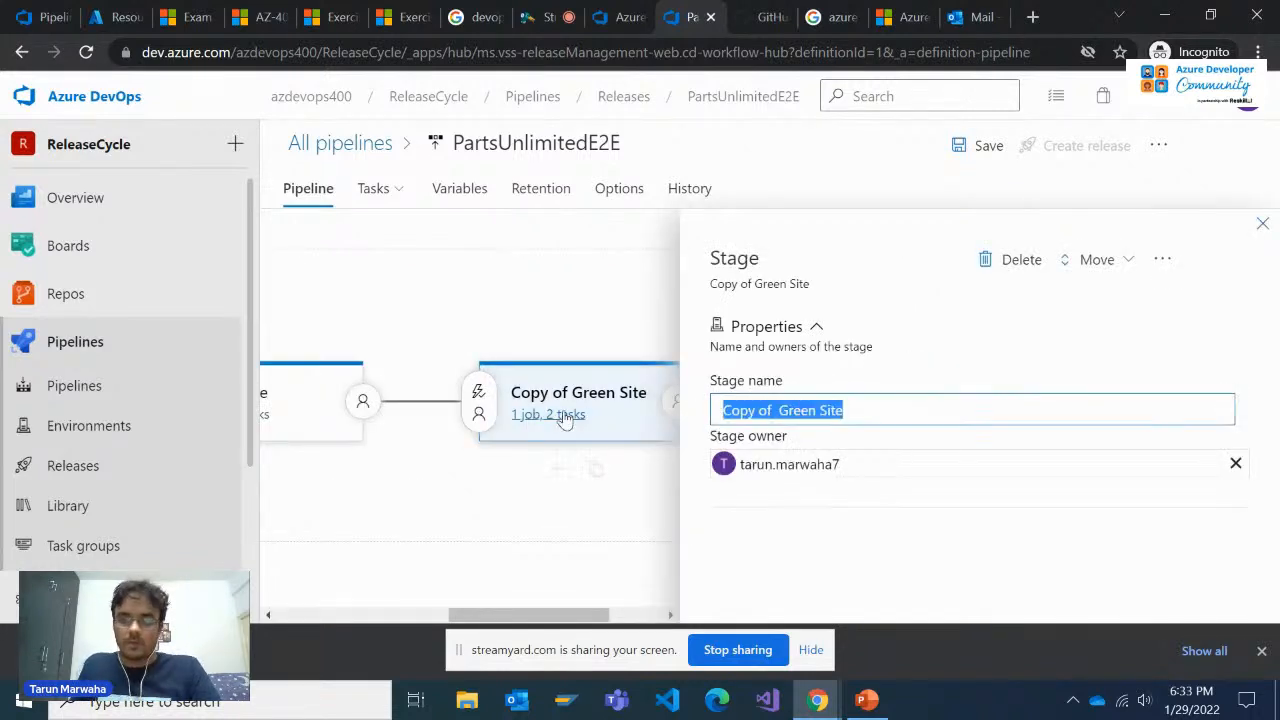
pyautogui.write('Production')
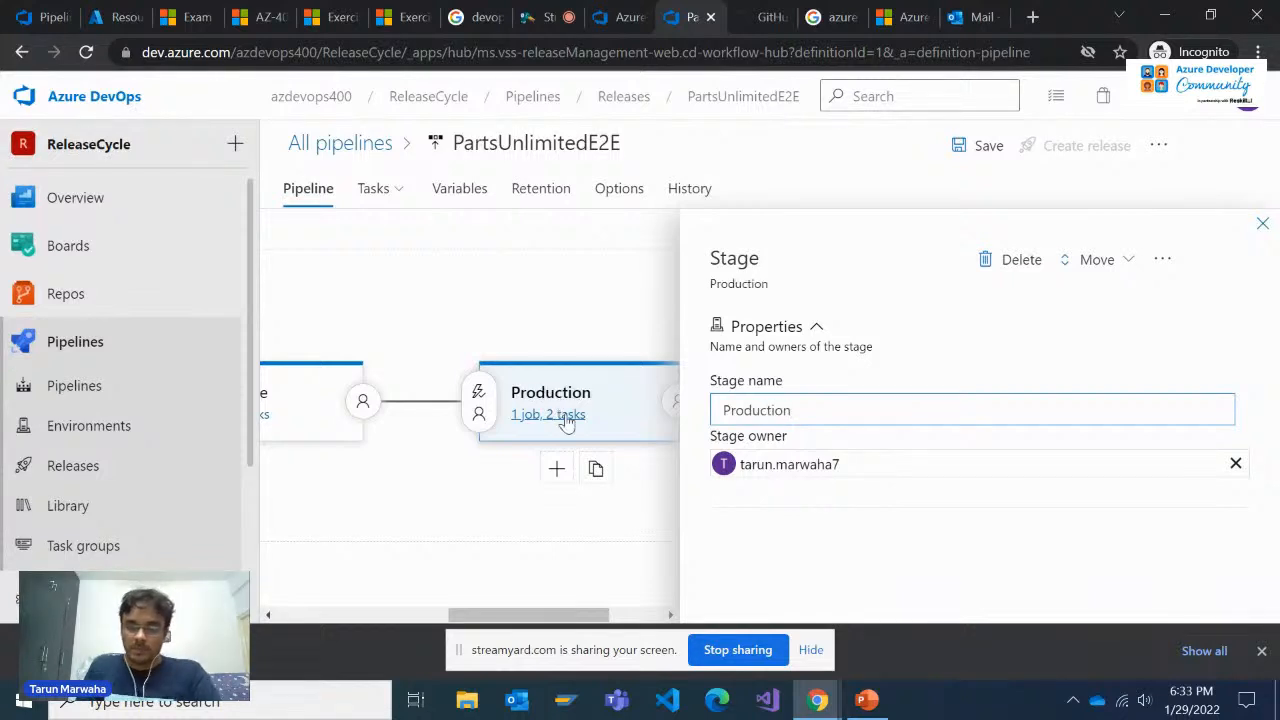
pyautogui.click(1262, 224)
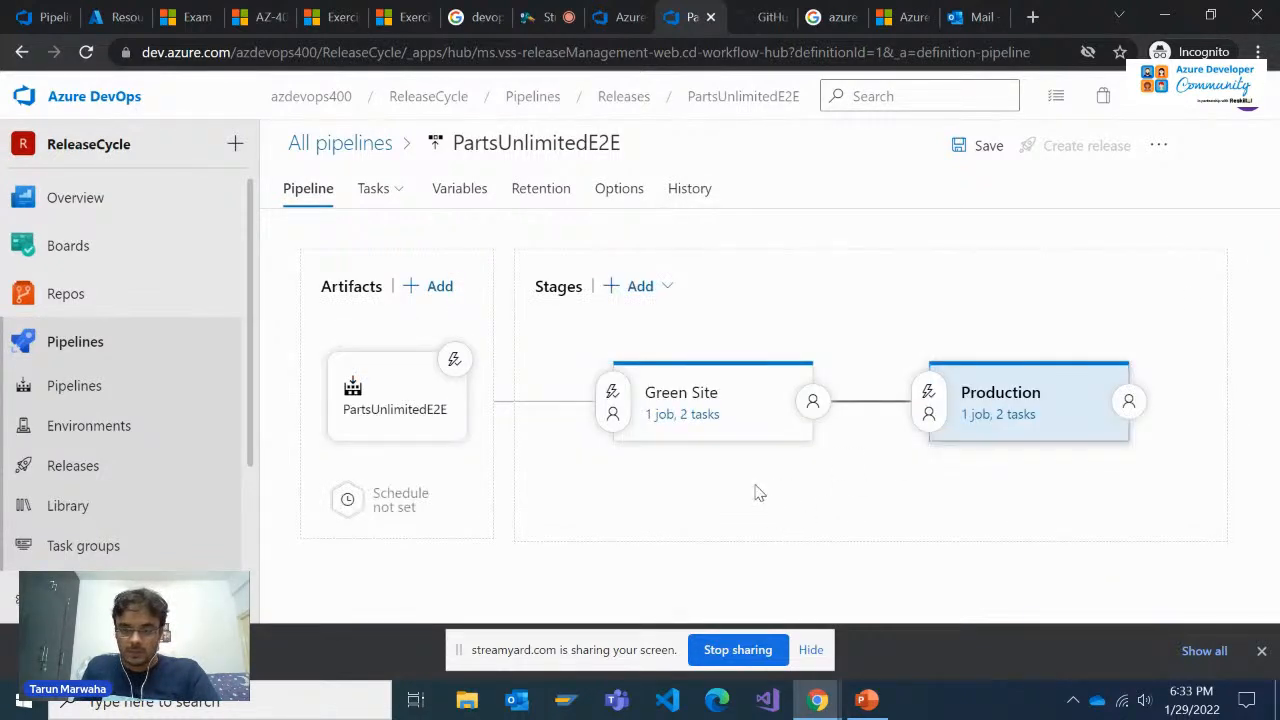
# Rename the Dev agent job in the Production stage's tasks to Production
pyautogui.moveTo(677, 409)
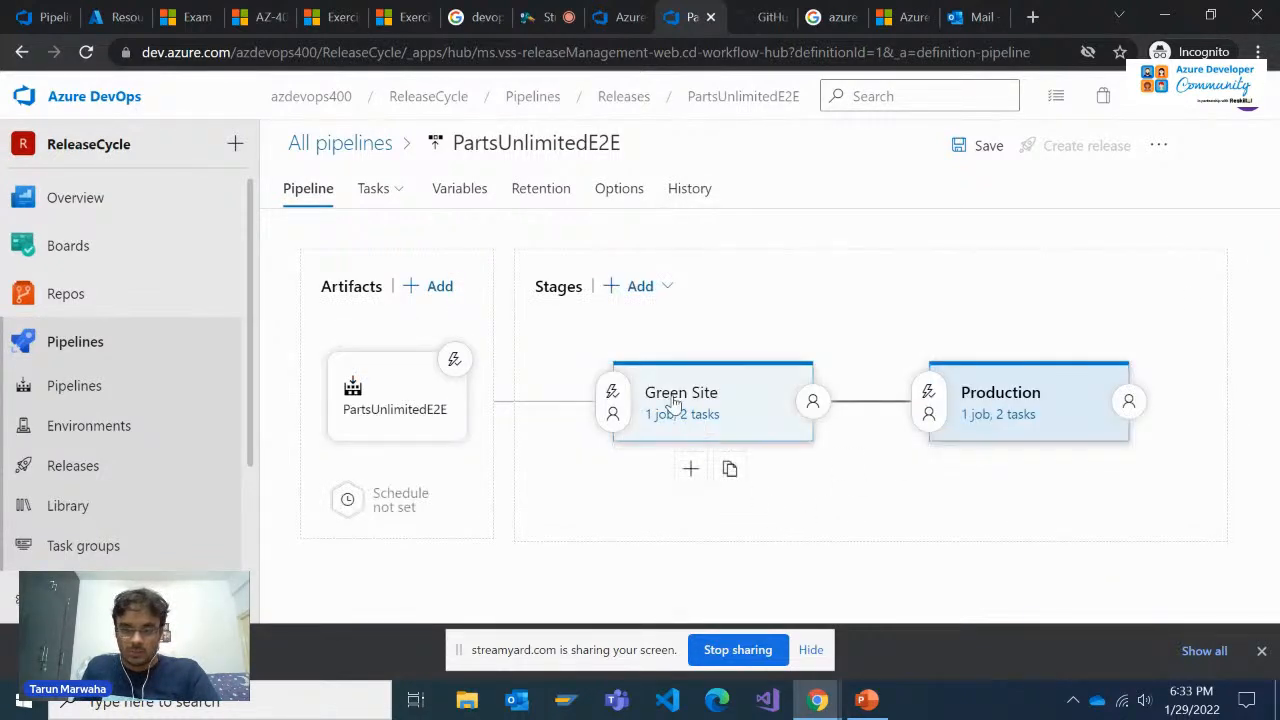
pyautogui.click(1012, 392)
pyautogui.click(1262, 224)
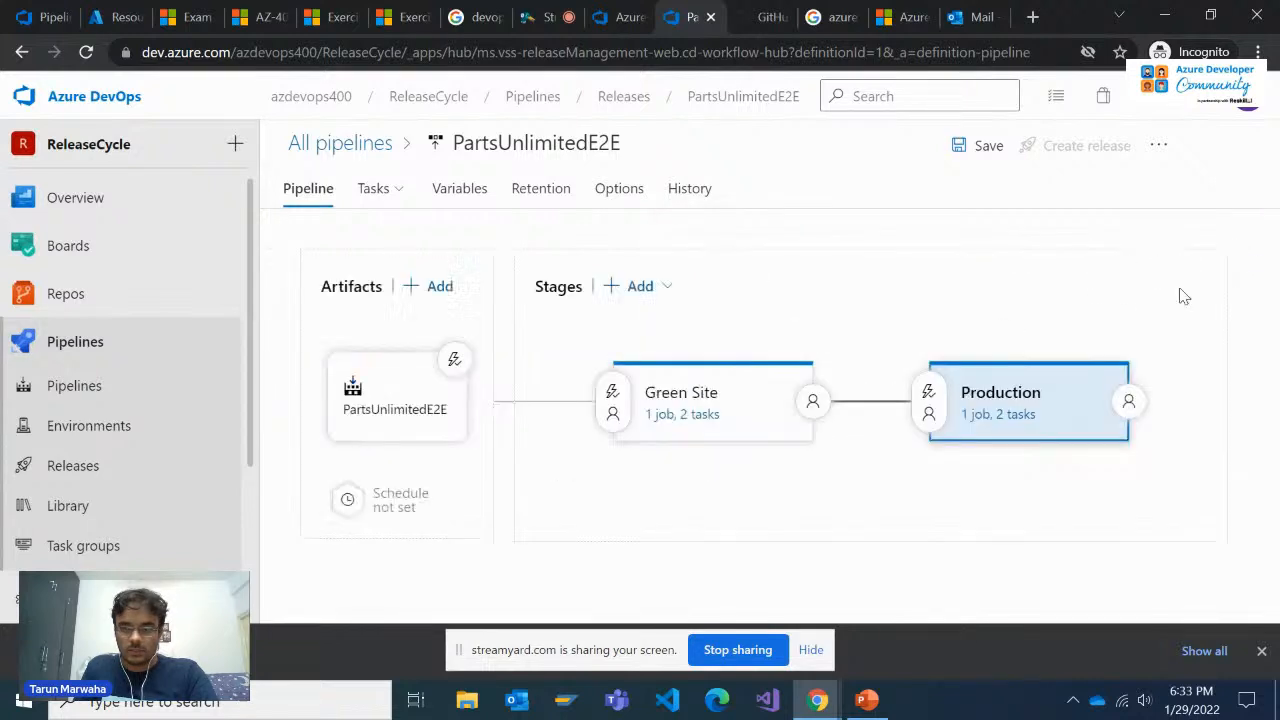
pyautogui.click(1000, 428)
pyautogui.click(465, 370)
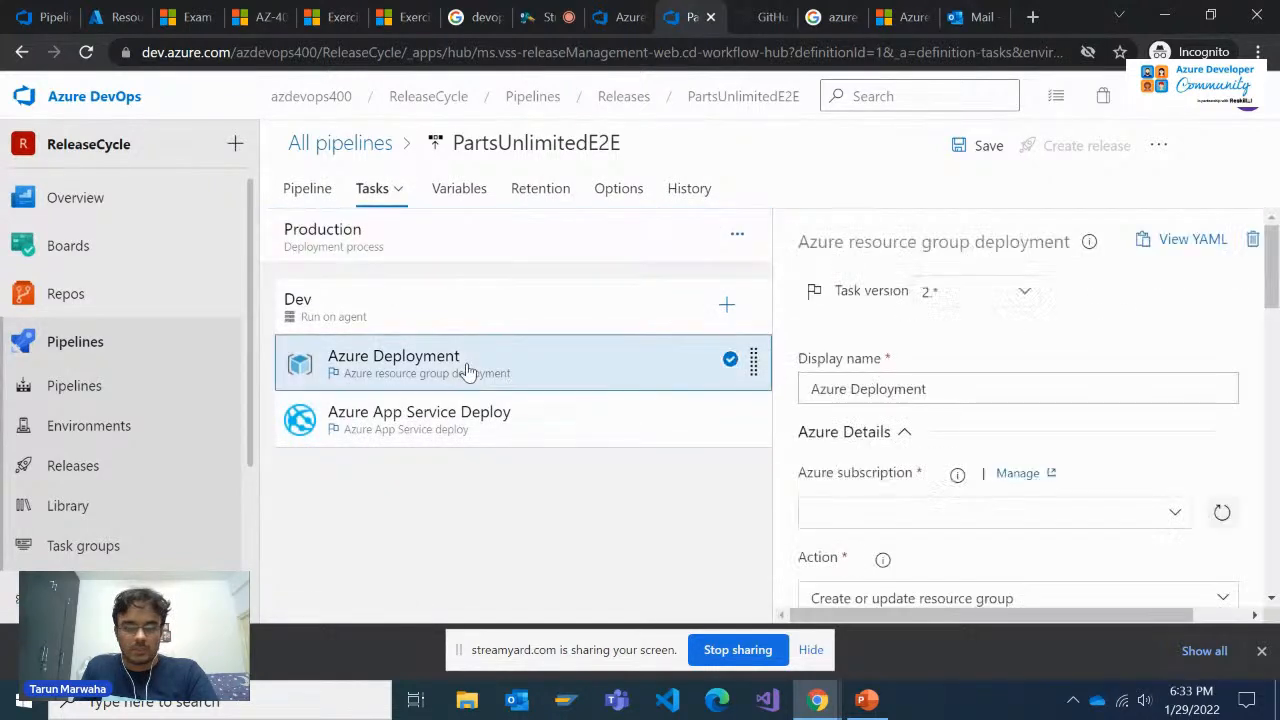
pyautogui.click(515, 316)
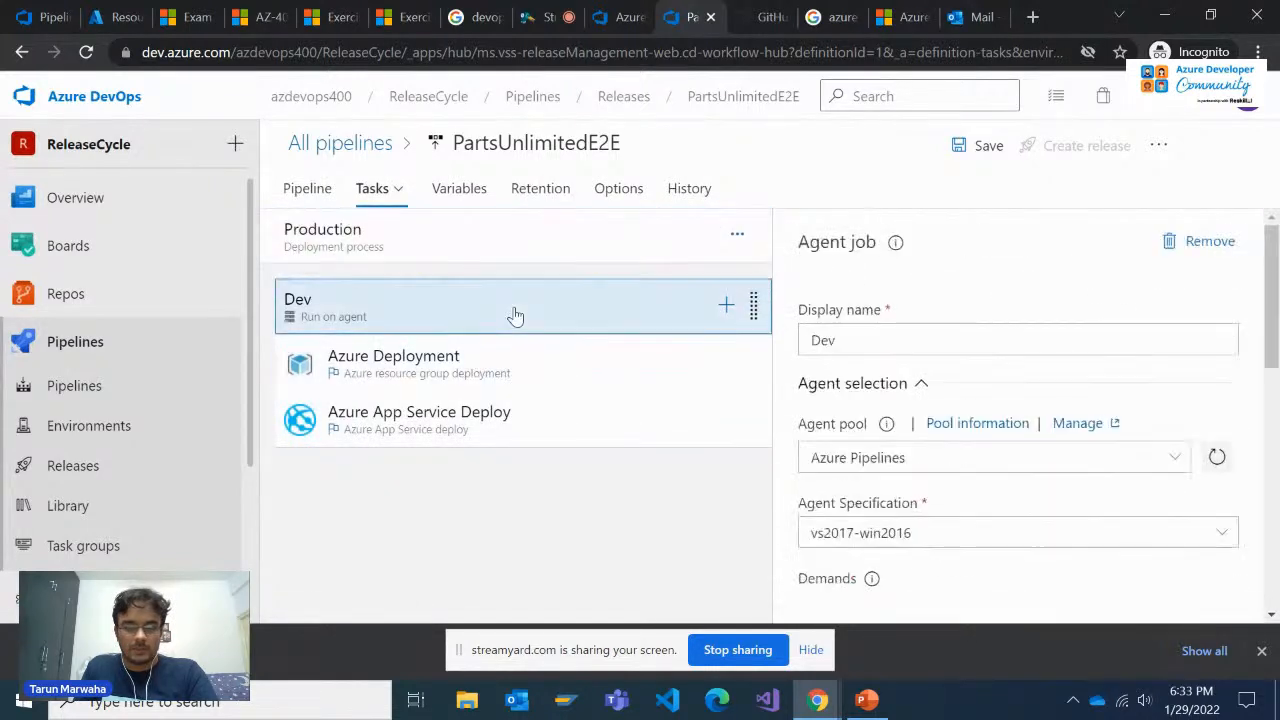
pyautogui.doubleClick(863, 340)
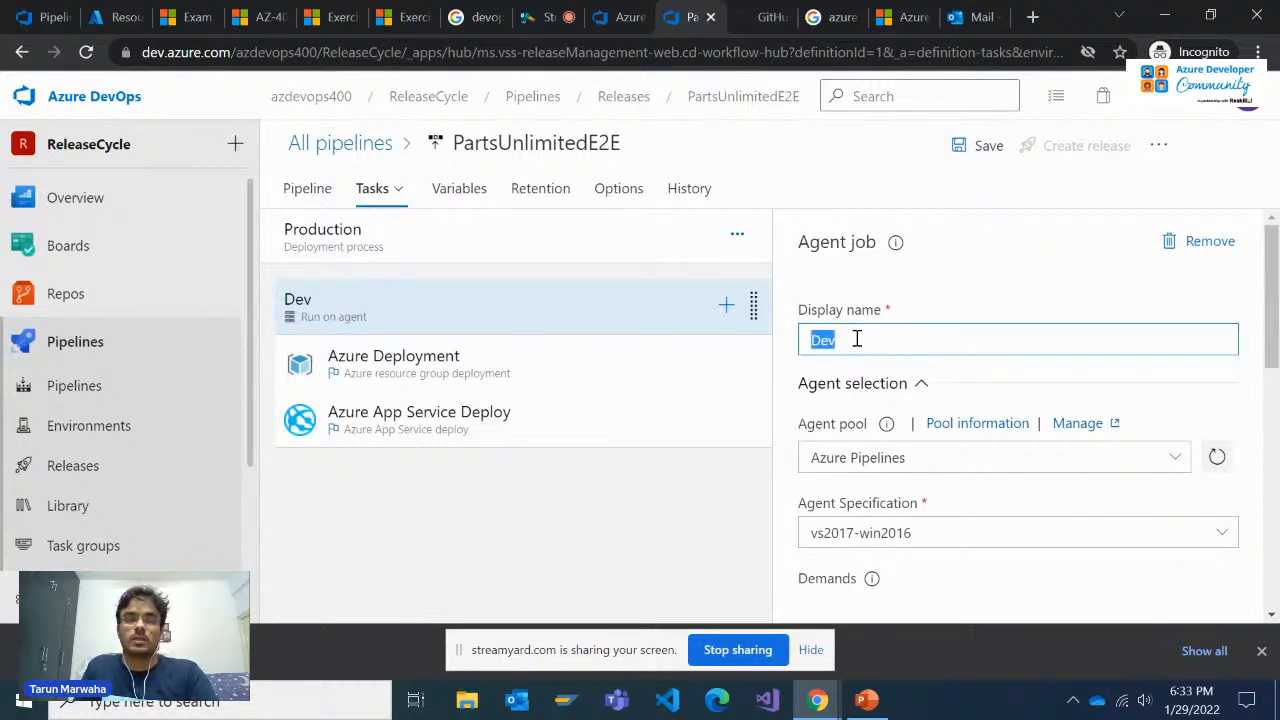
pyautogui.write('Production')
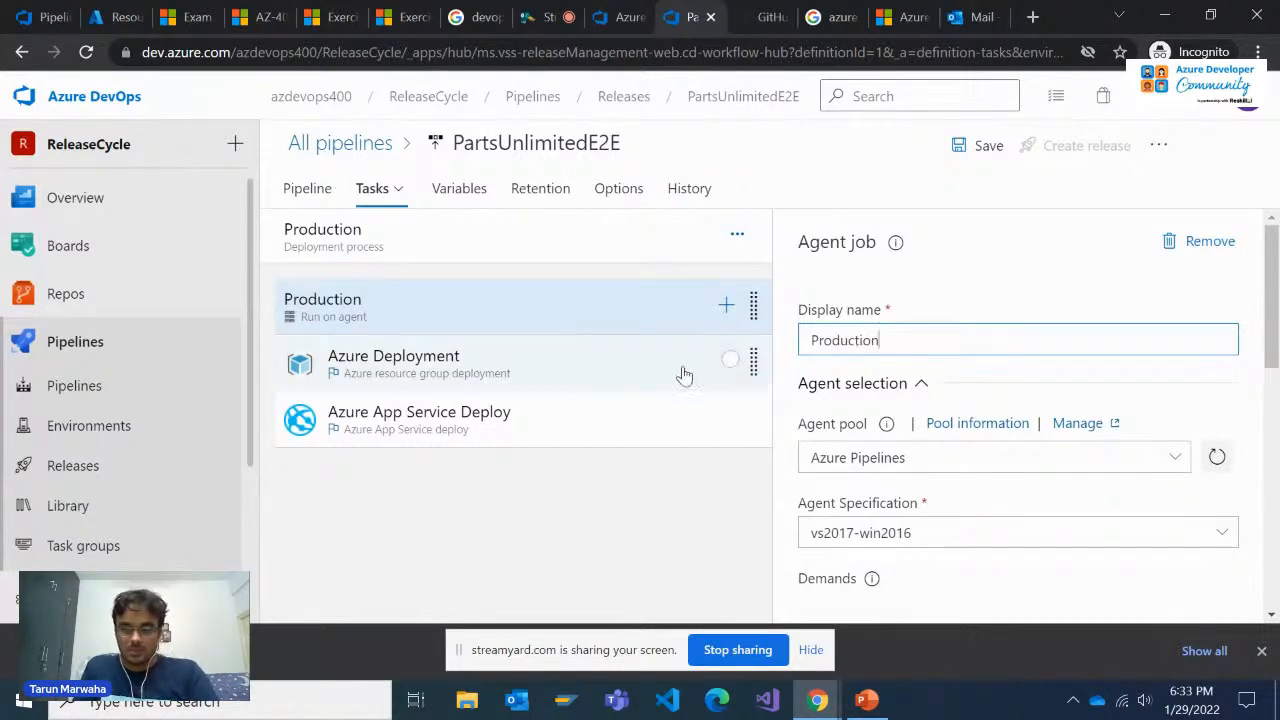
# Review the Production stage's Azure Deployment settings and the slot options of its Azure App Service Deploy task
pyautogui.click(629, 373)
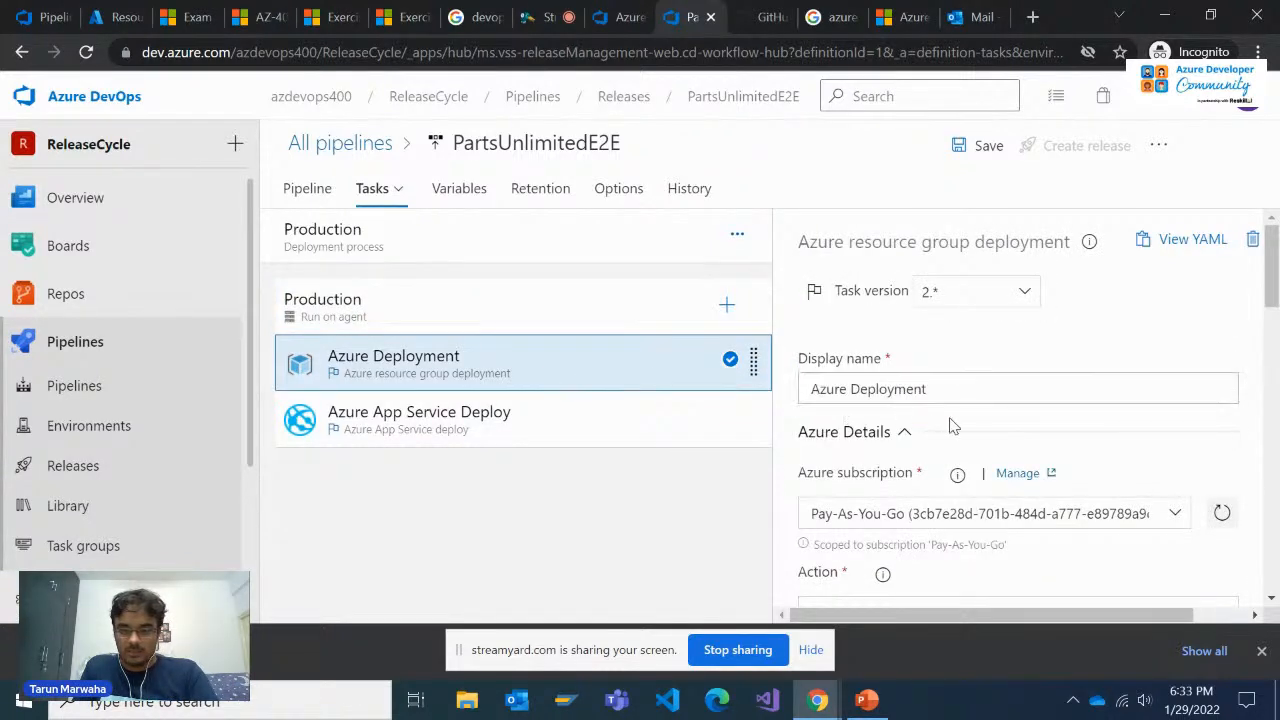
pyautogui.scroll(-5, 951, 430)
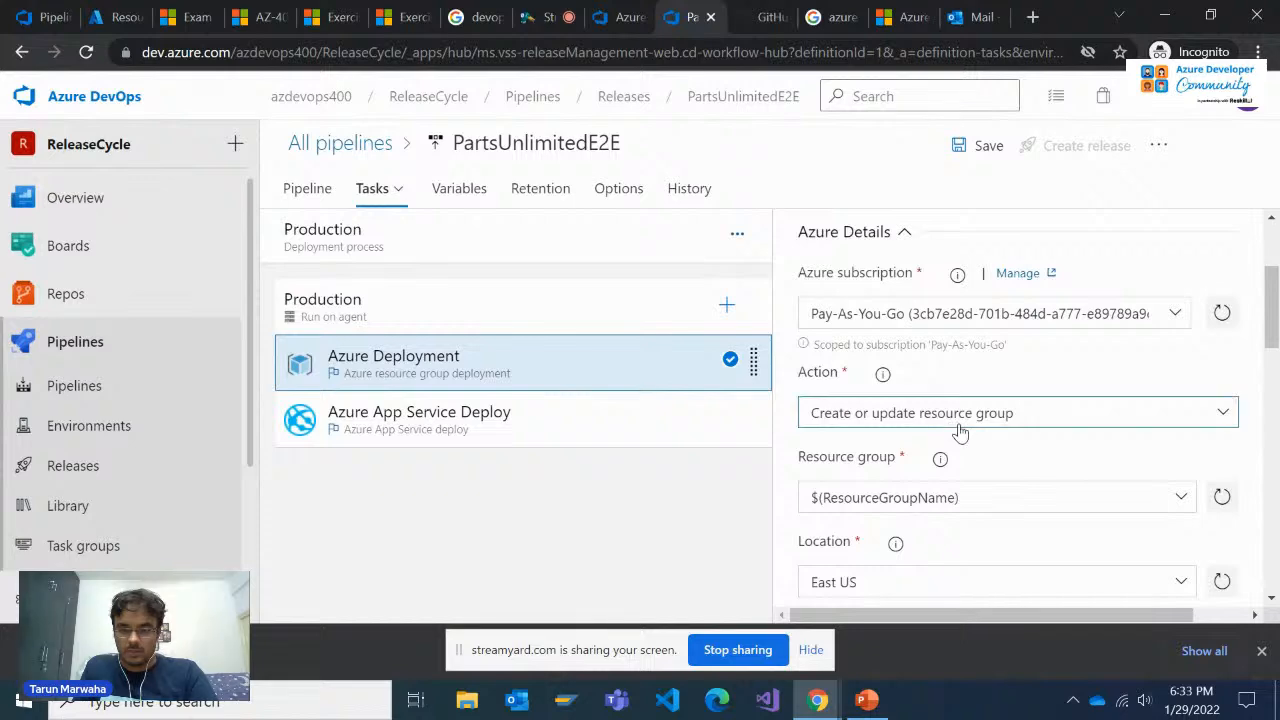
pyautogui.scroll(-5, 961, 440)
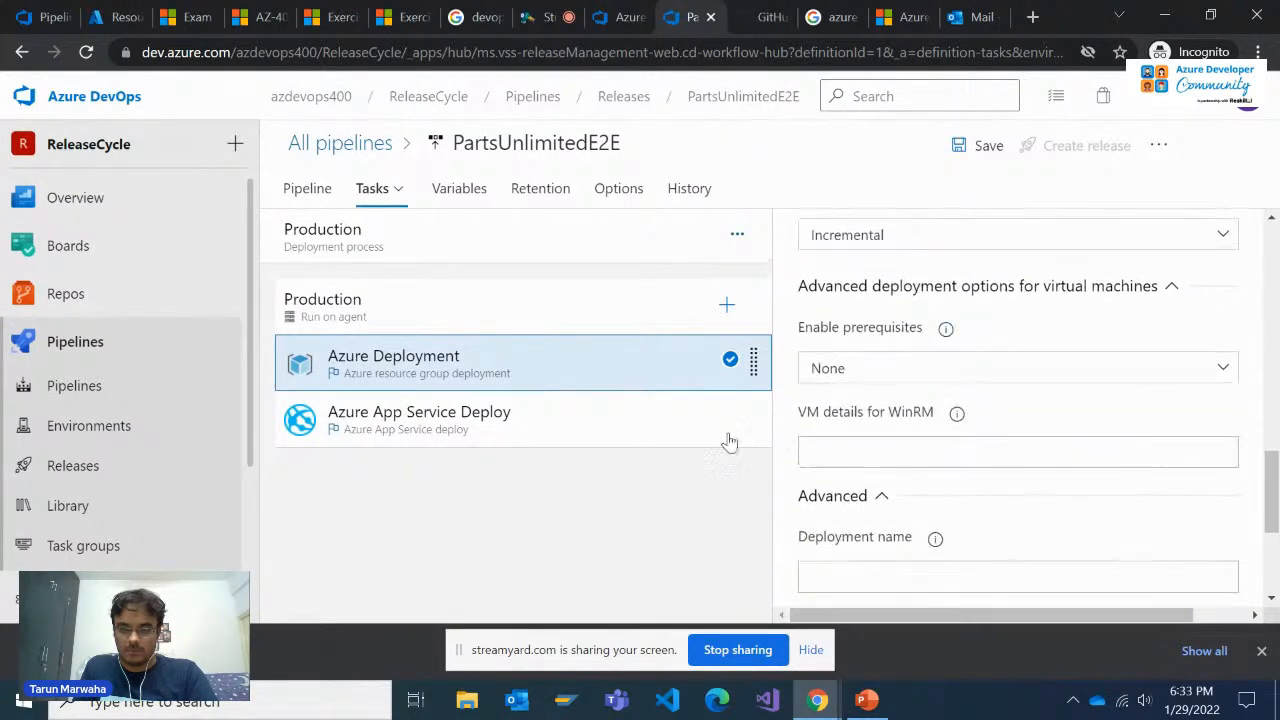
pyautogui.click(551, 434)
pyautogui.scroll(3, 997, 443)
pyautogui.scroll(3, 997, 443)
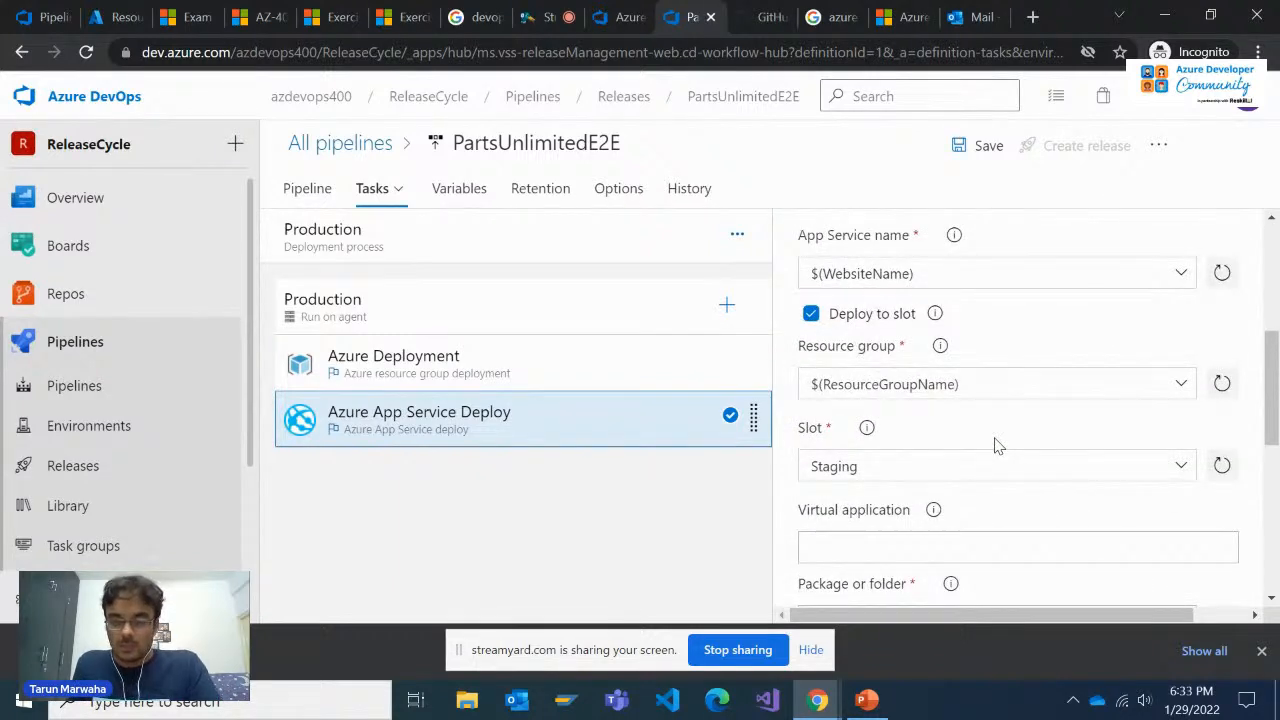
pyautogui.click(1181, 469)
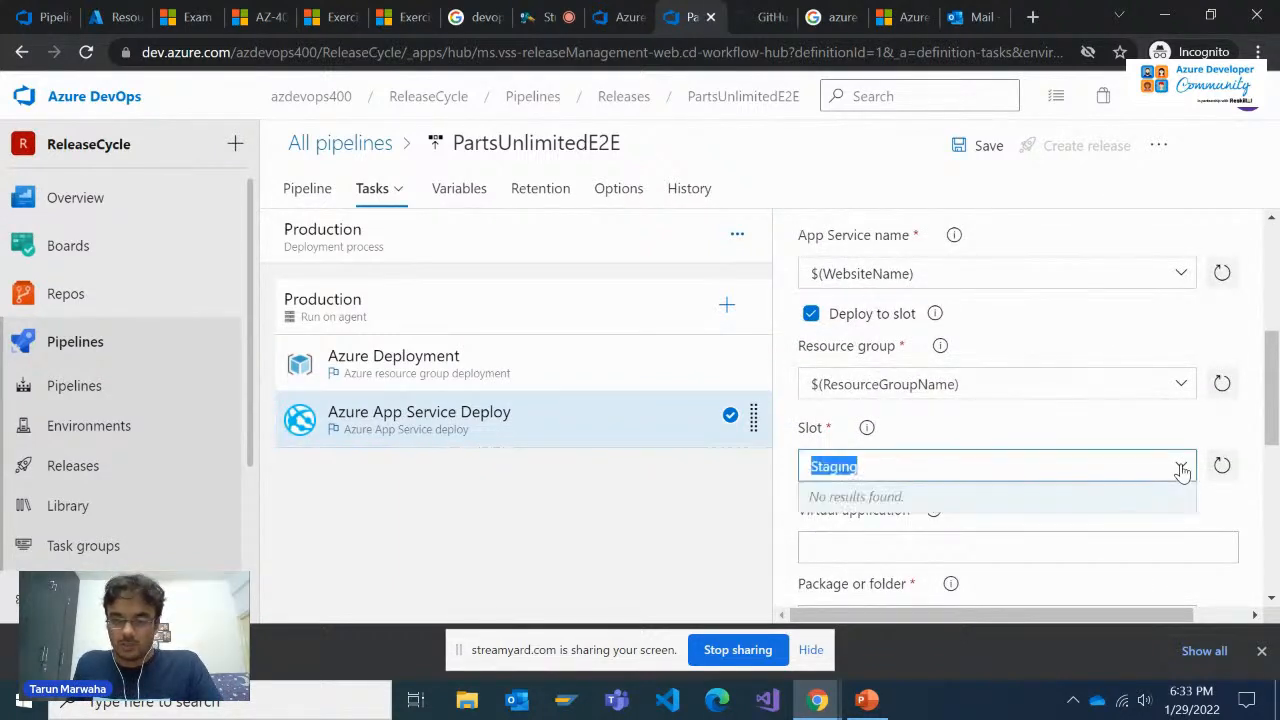
pyautogui.click(1181, 469)
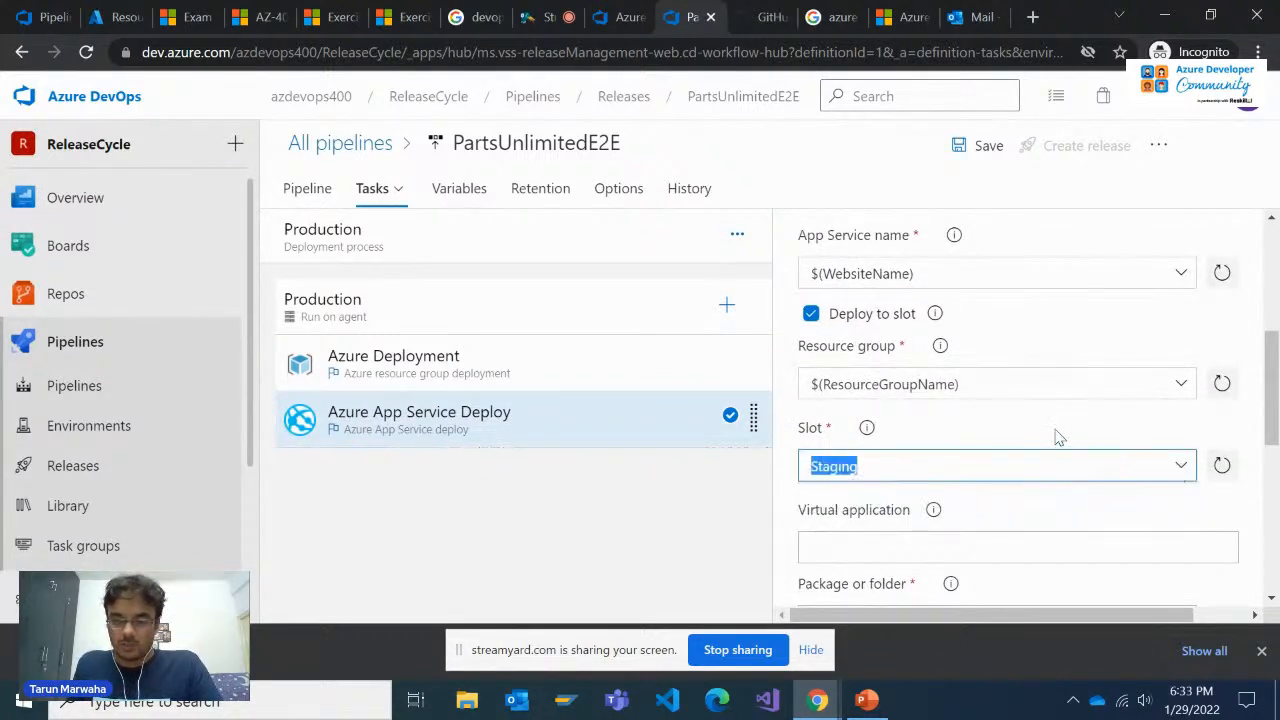
# Turn off Deploy to slot in the Production stage's Azure App Service Deploy task
pyautogui.click(812, 315)
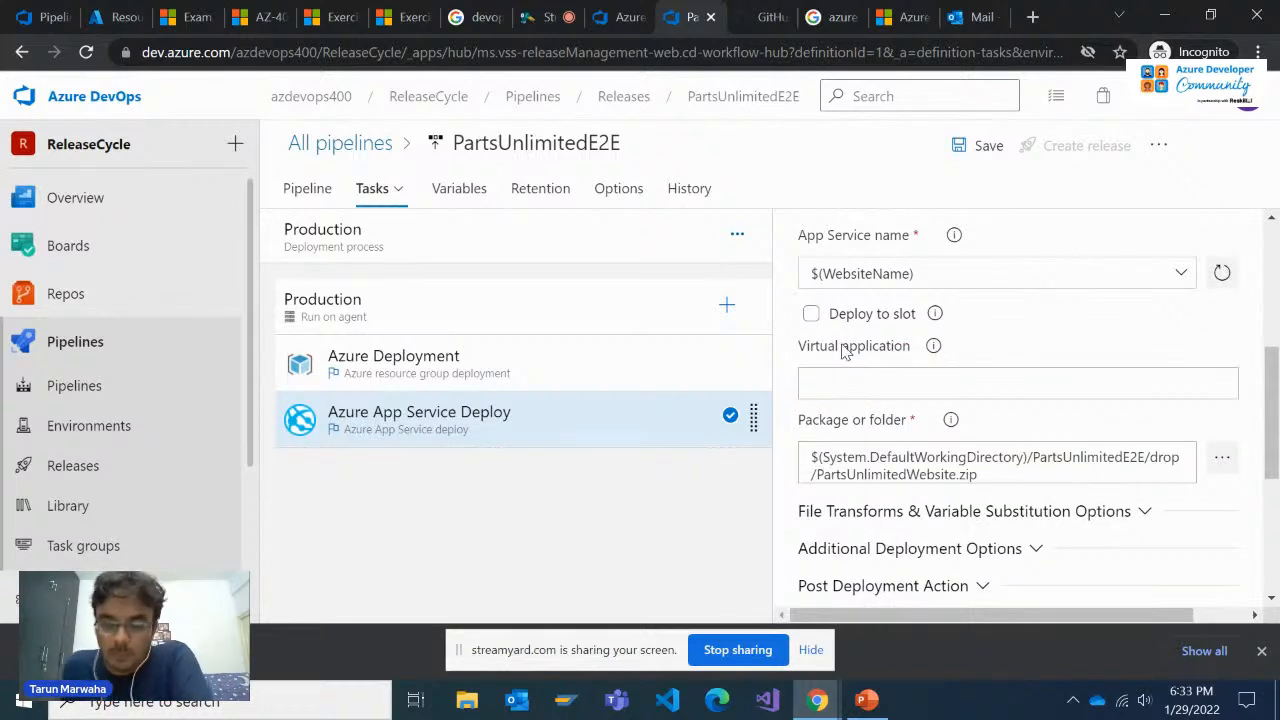
pyautogui.click(811, 315)
pyautogui.click(811, 315)
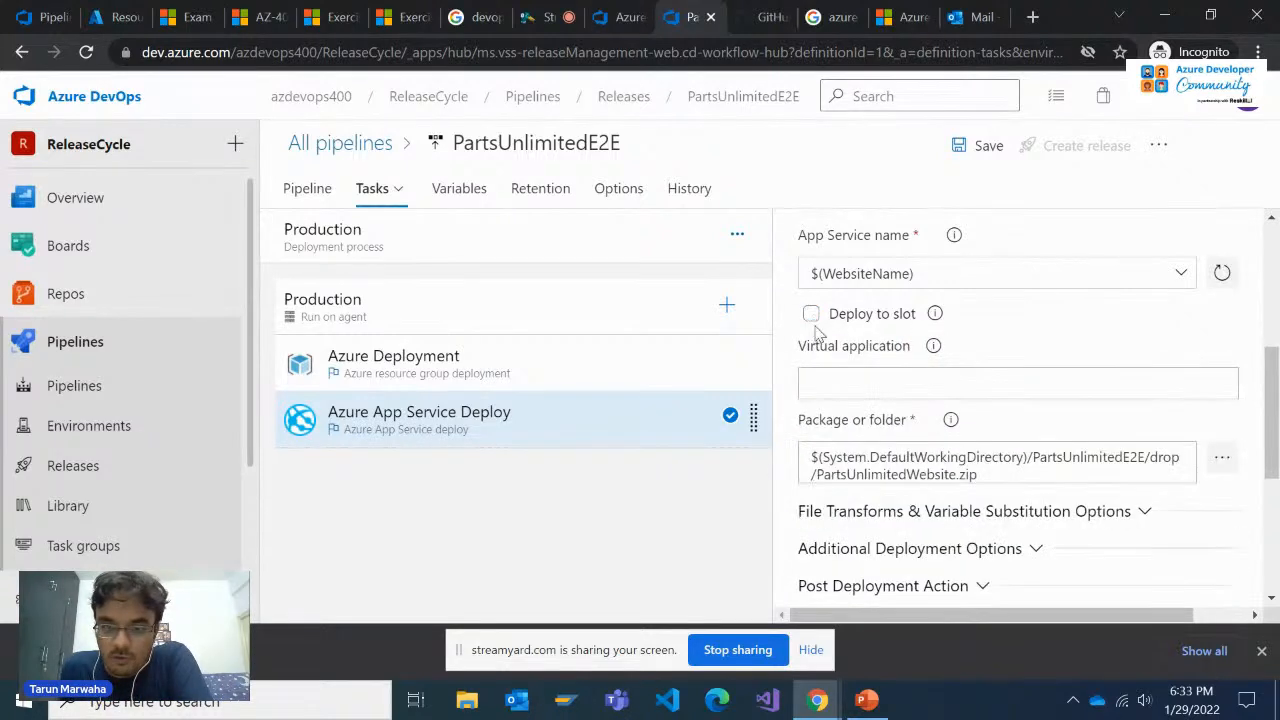
pyautogui.click(811, 315)
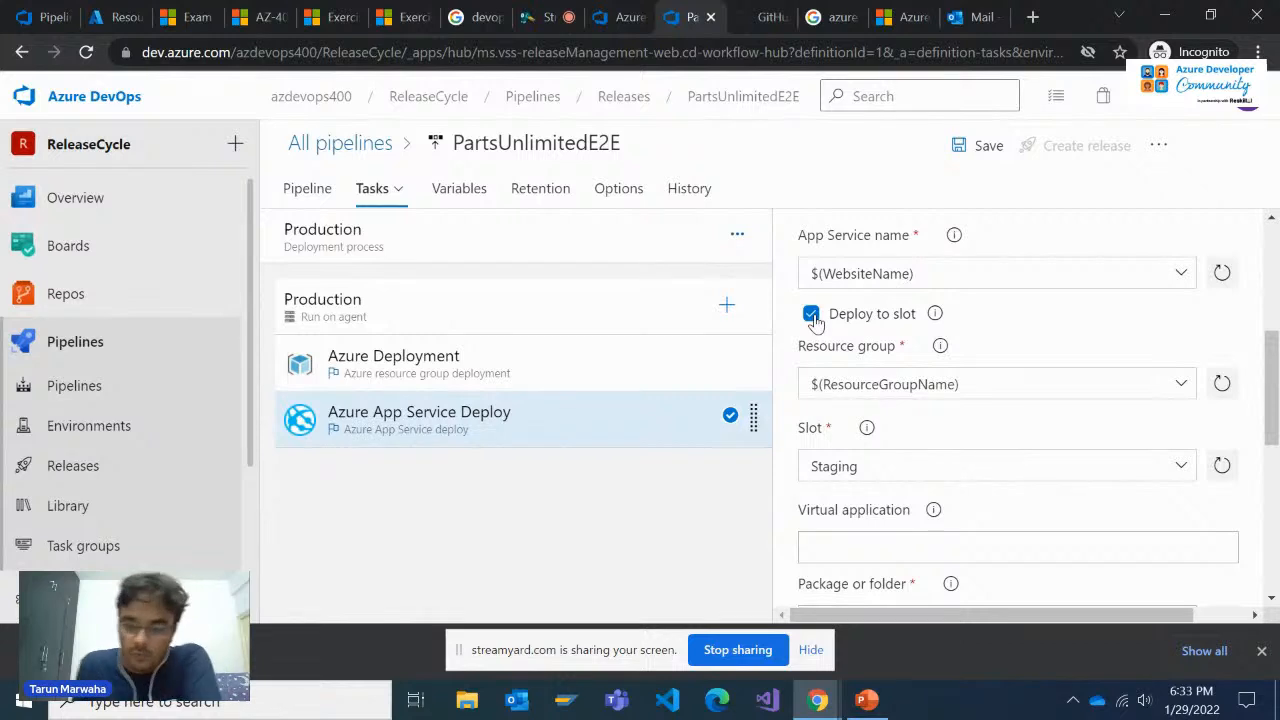
pyautogui.click(811, 315)
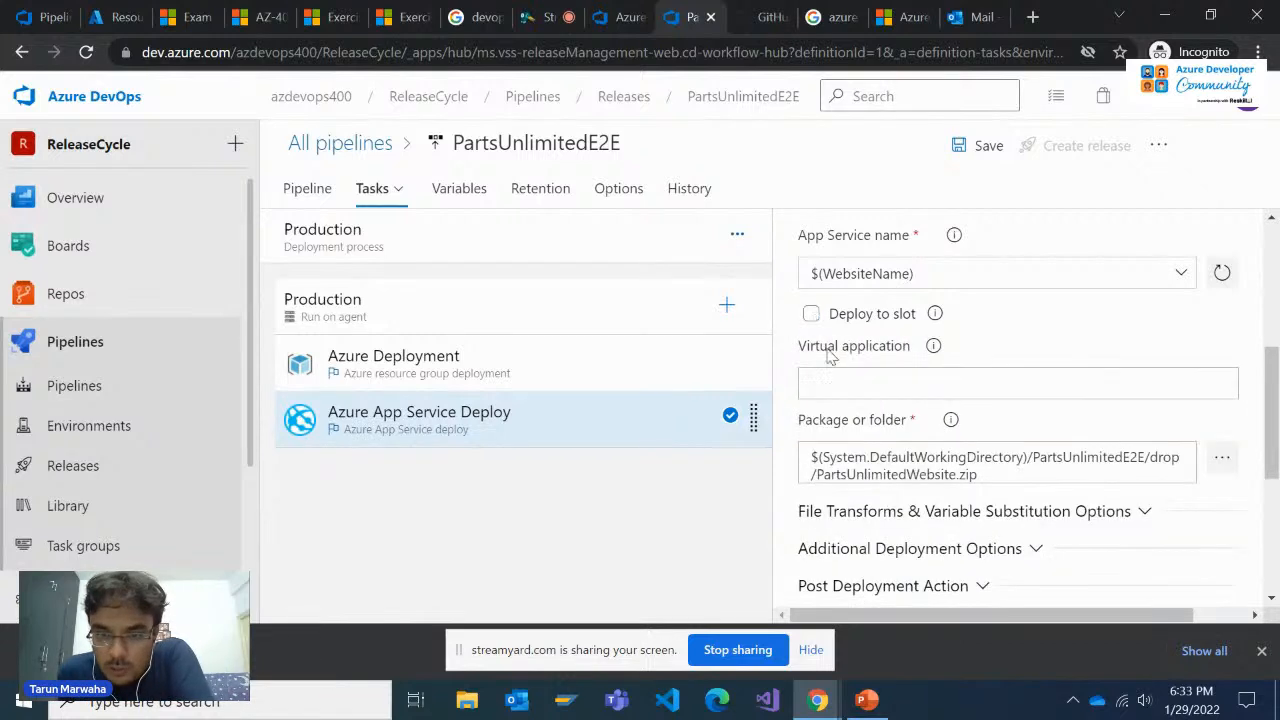
pyautogui.click(811, 315)
pyautogui.scroll(-5, 852, 456)
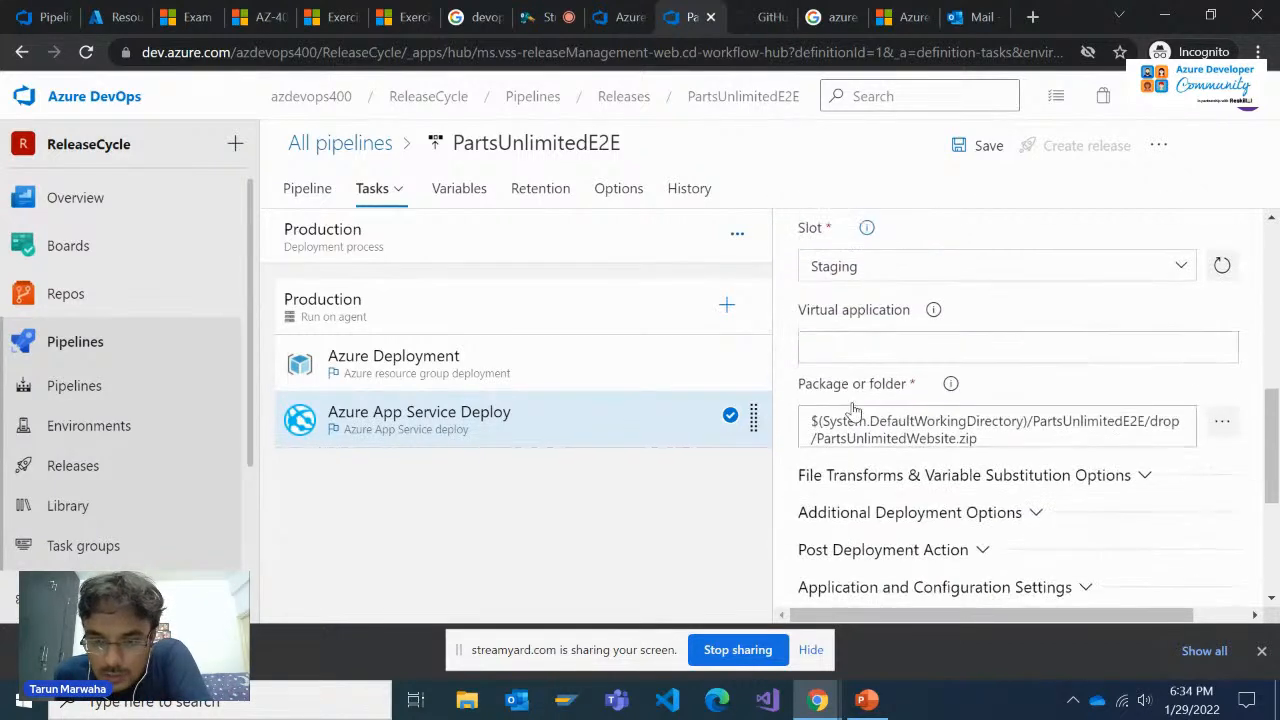
pyautogui.scroll(-1, 852, 462)
pyautogui.scroll(8, 858, 476)
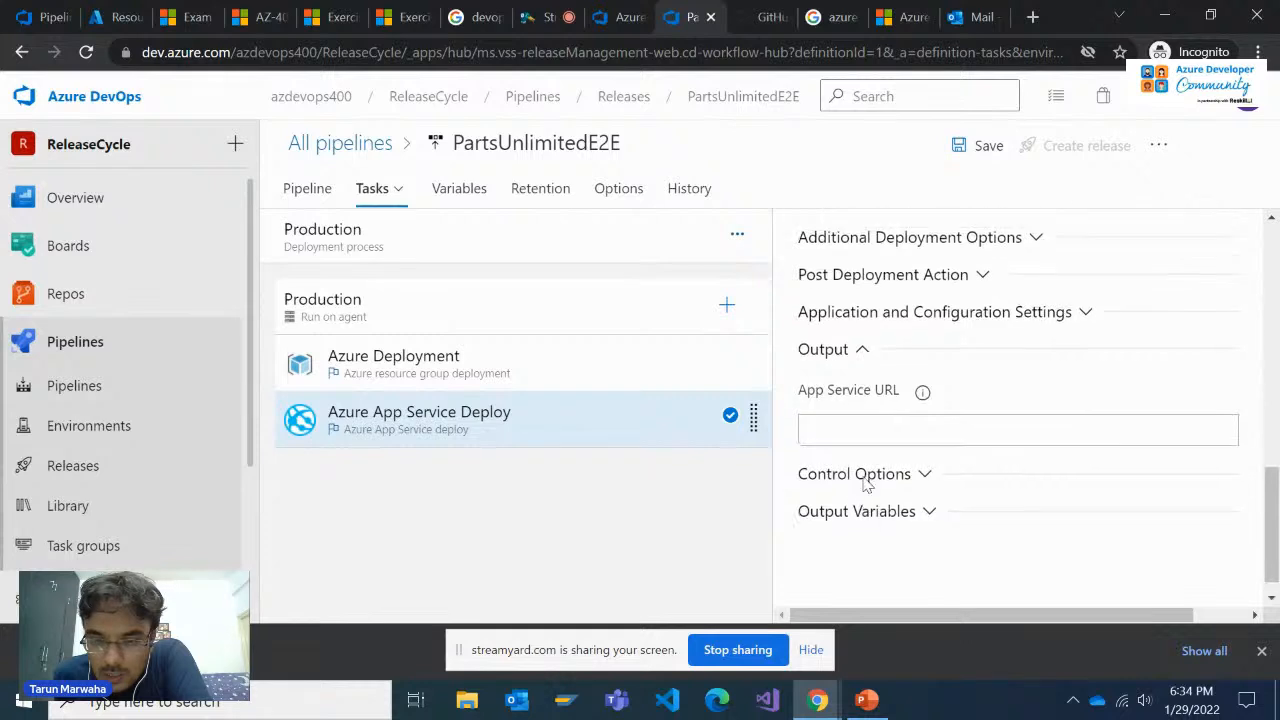
pyautogui.click(842, 420)
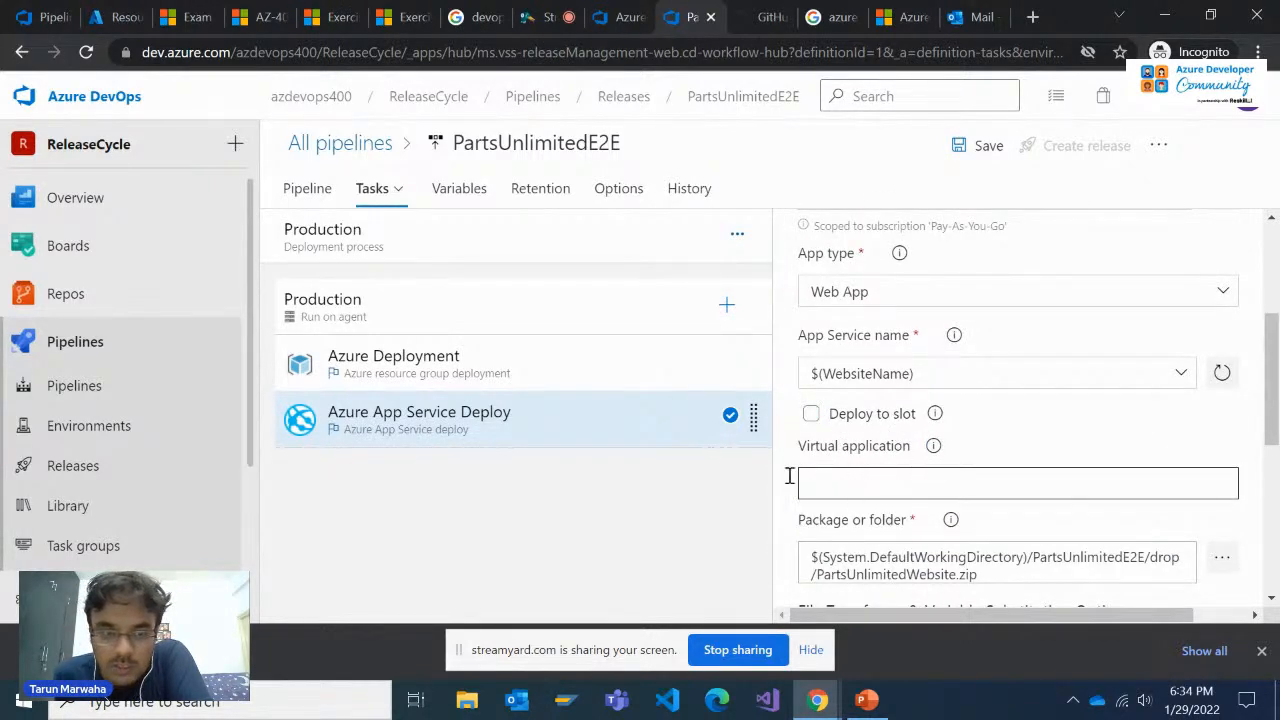
# Recheck the Production agent job's agent selection settings and reopen the Azure Deployment task's details
pyautogui.click(510, 326)
pyautogui.scroll(-1, 940, 445)
pyautogui.scroll(3, 955, 450)
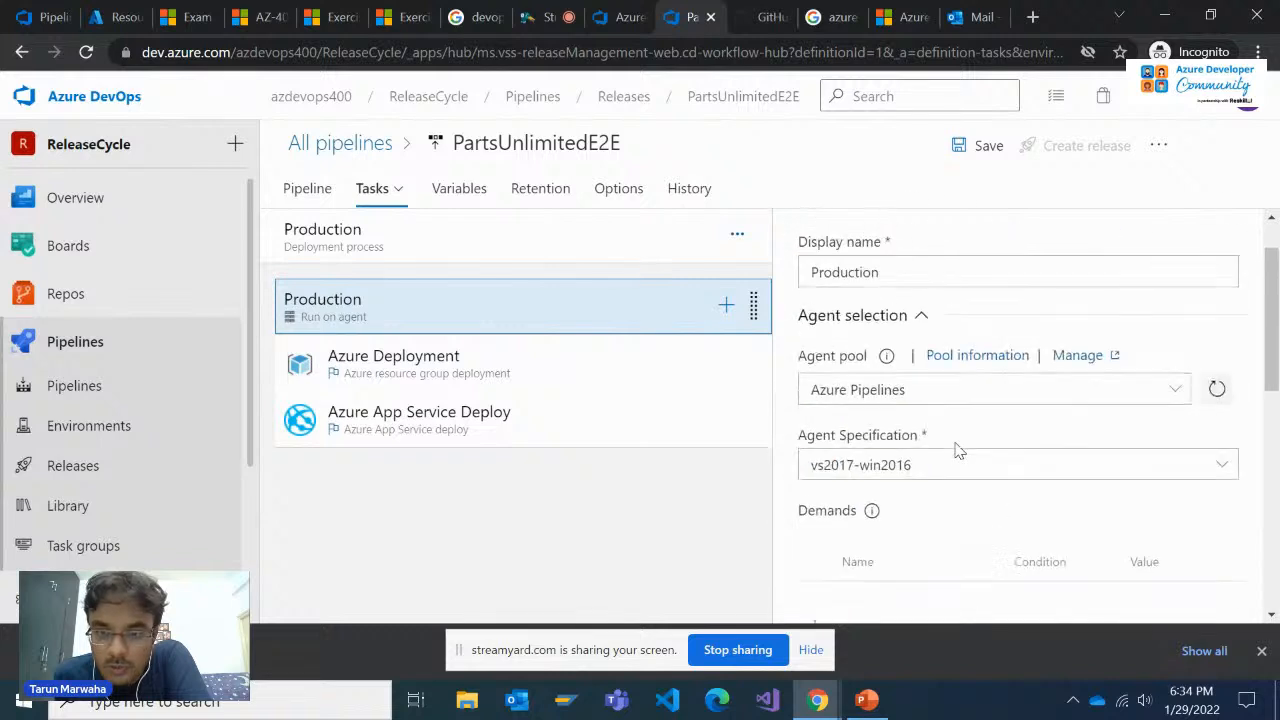
pyautogui.click(487, 252)
pyautogui.click(457, 402)
pyautogui.click(526, 381)
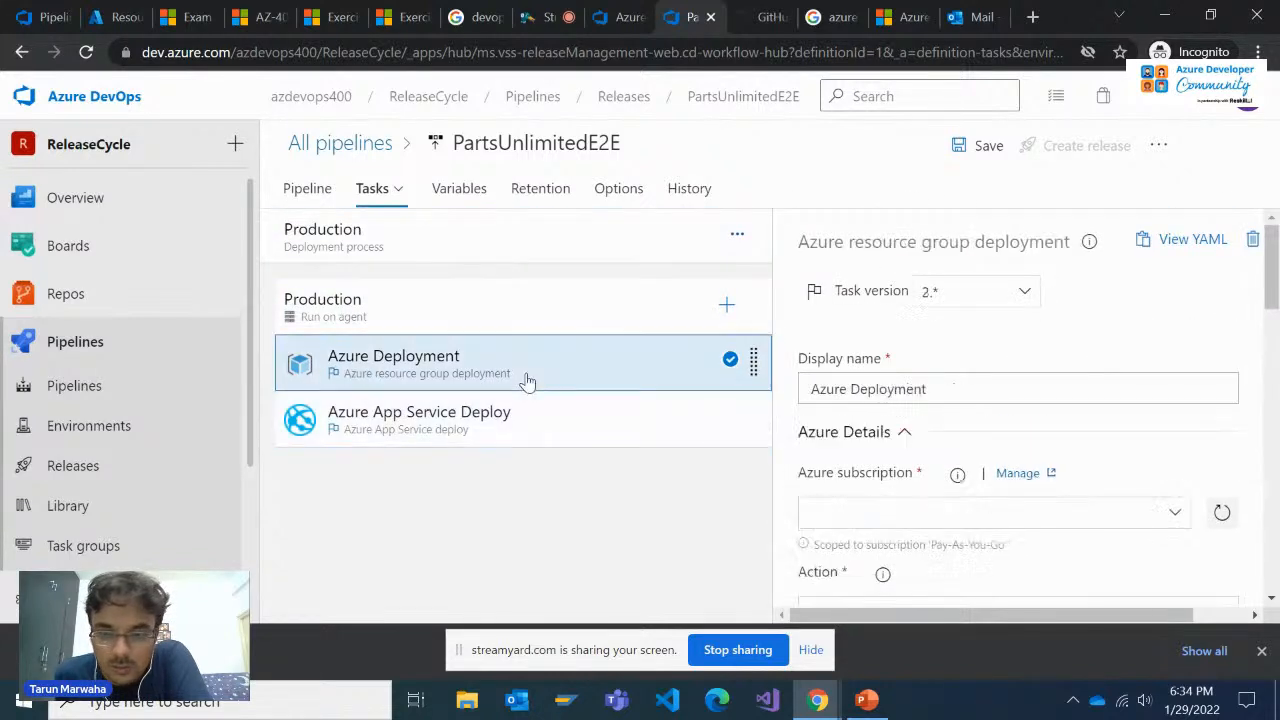
# Recheck the Production stage's two deployment tasks and return to the release pipeline's stage overview
pyautogui.click(527, 399)
pyautogui.click(505, 368)
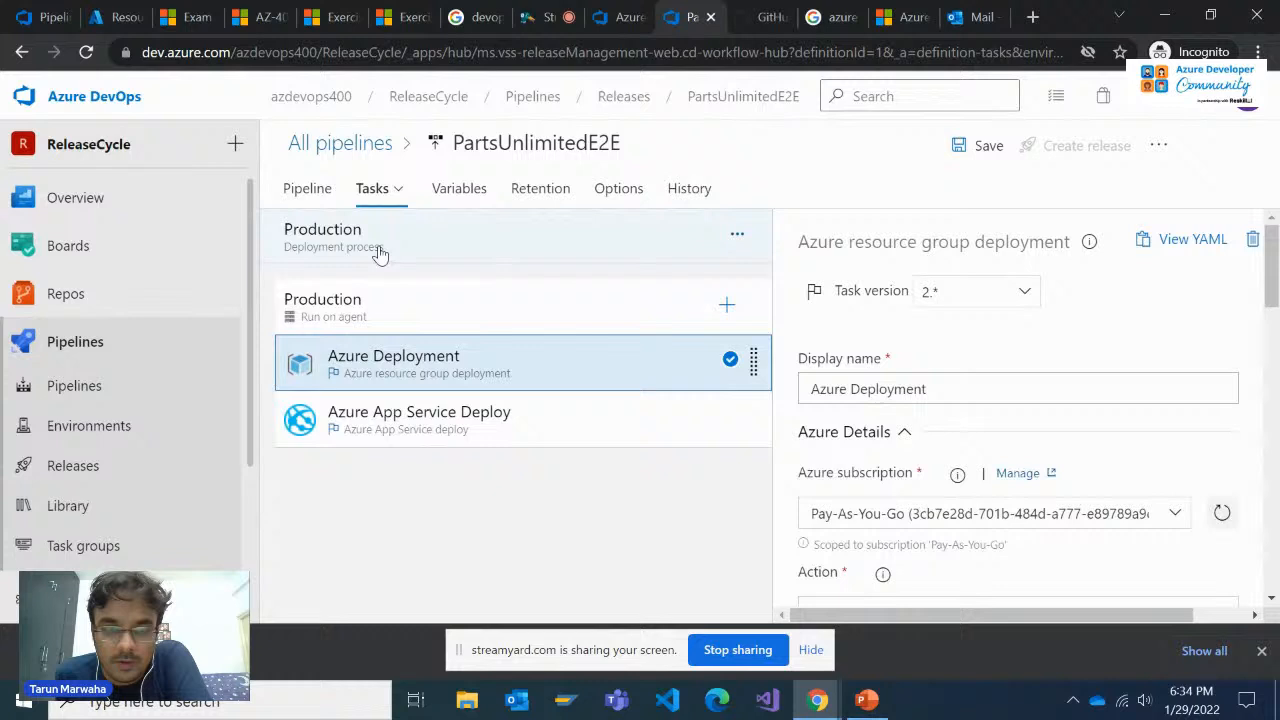
pyautogui.click(330, 195)
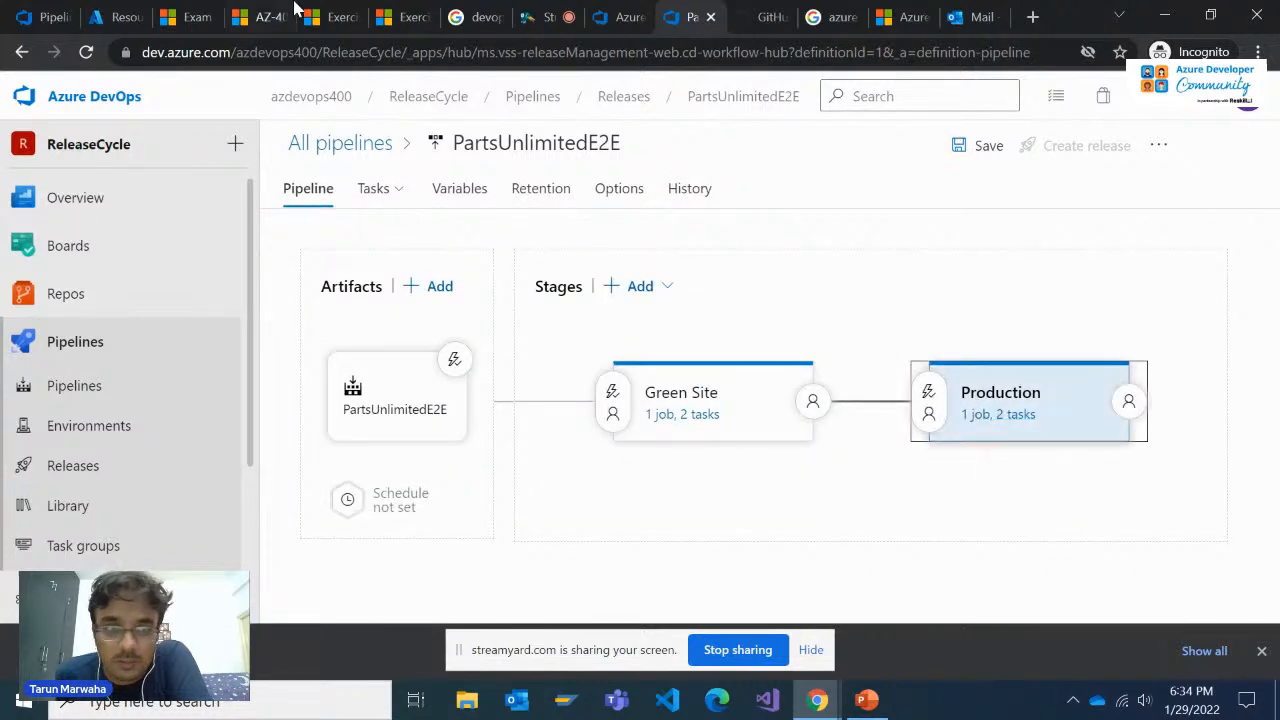
# Compare the pipeline's Green Site and Production stages with the blue-green exercise's instructions for cloning the stage
pyautogui.click(337, 10)
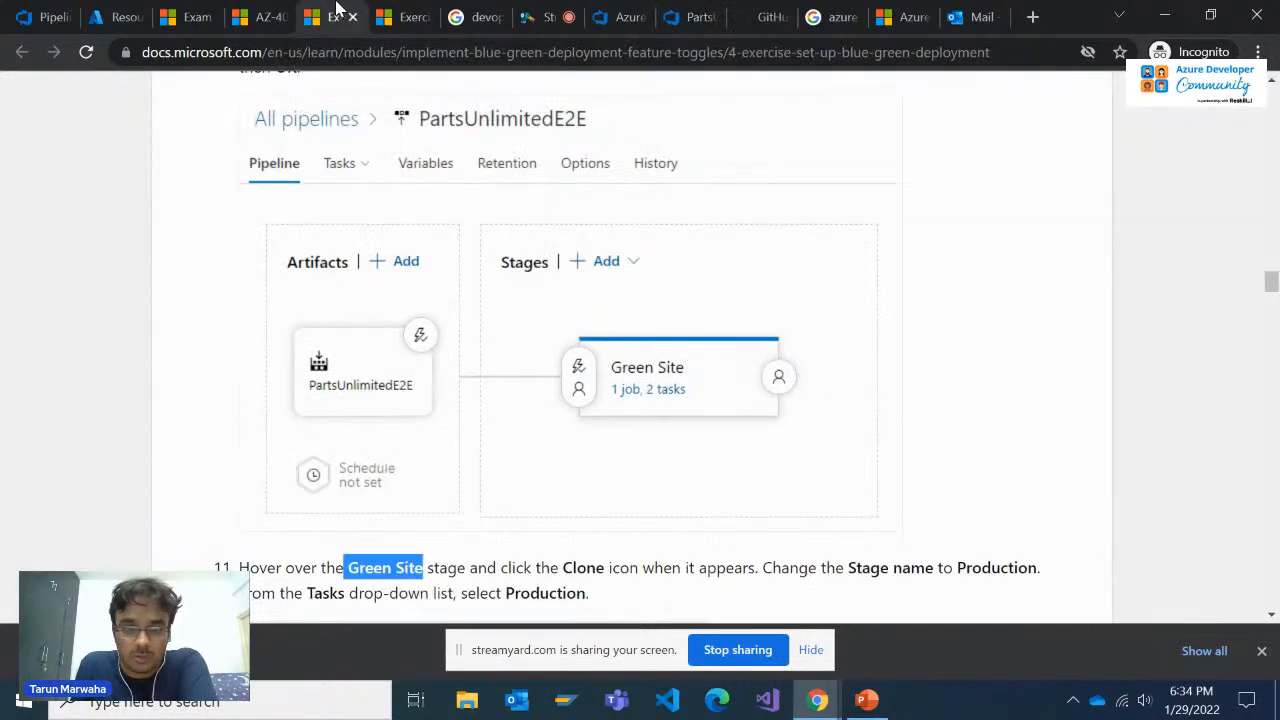
pyautogui.scroll(-2, 380, 143)
pyautogui.click(405, 15)
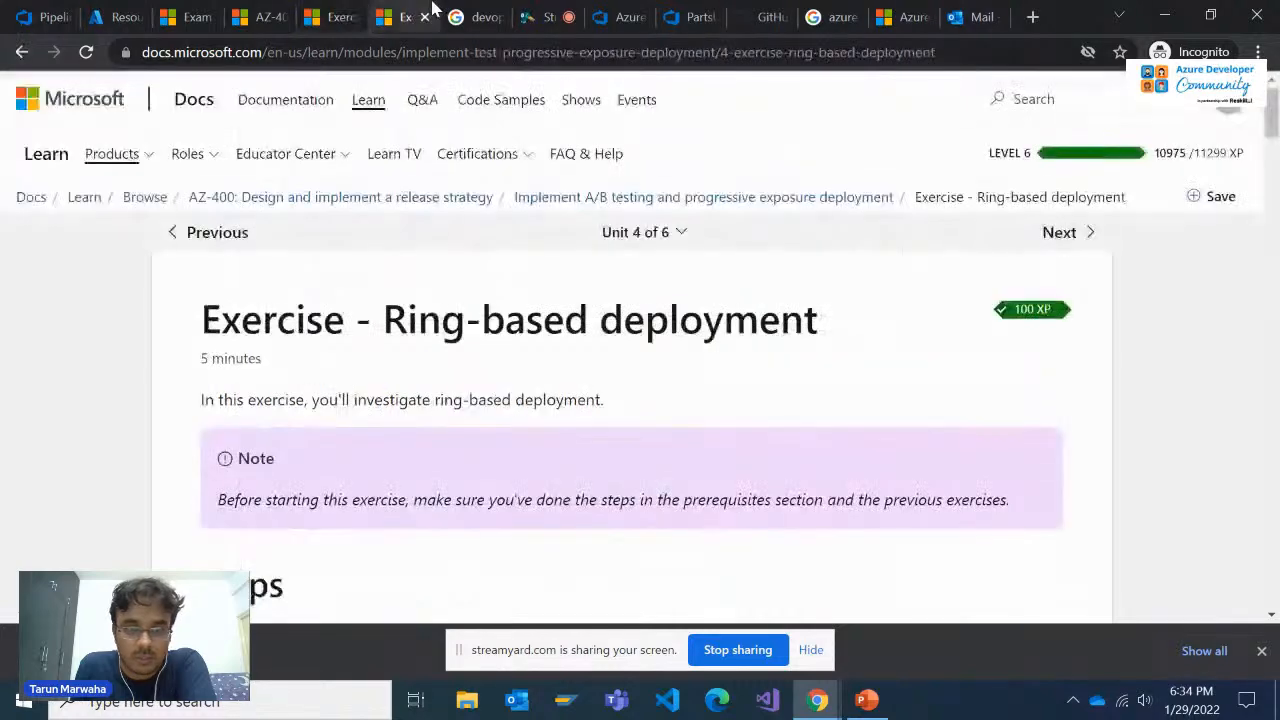
pyautogui.click(360, 10)
pyautogui.click(688, 12)
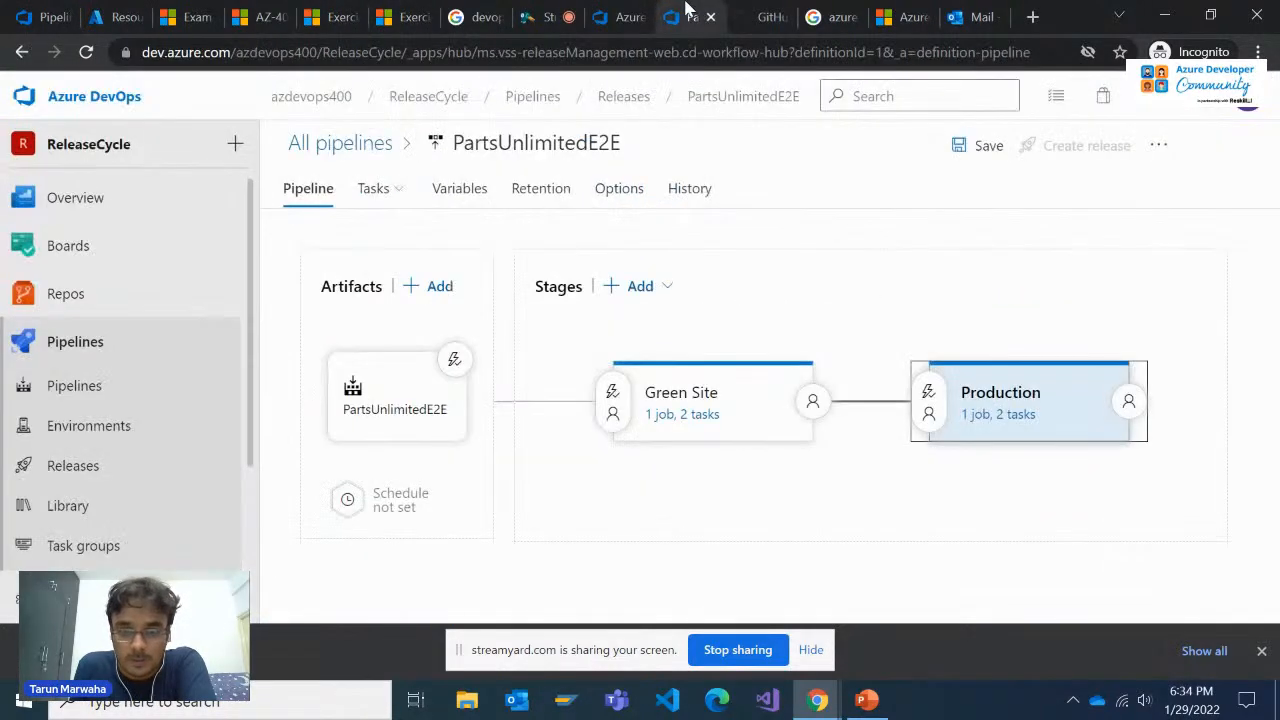
pyautogui.click(325, 10)
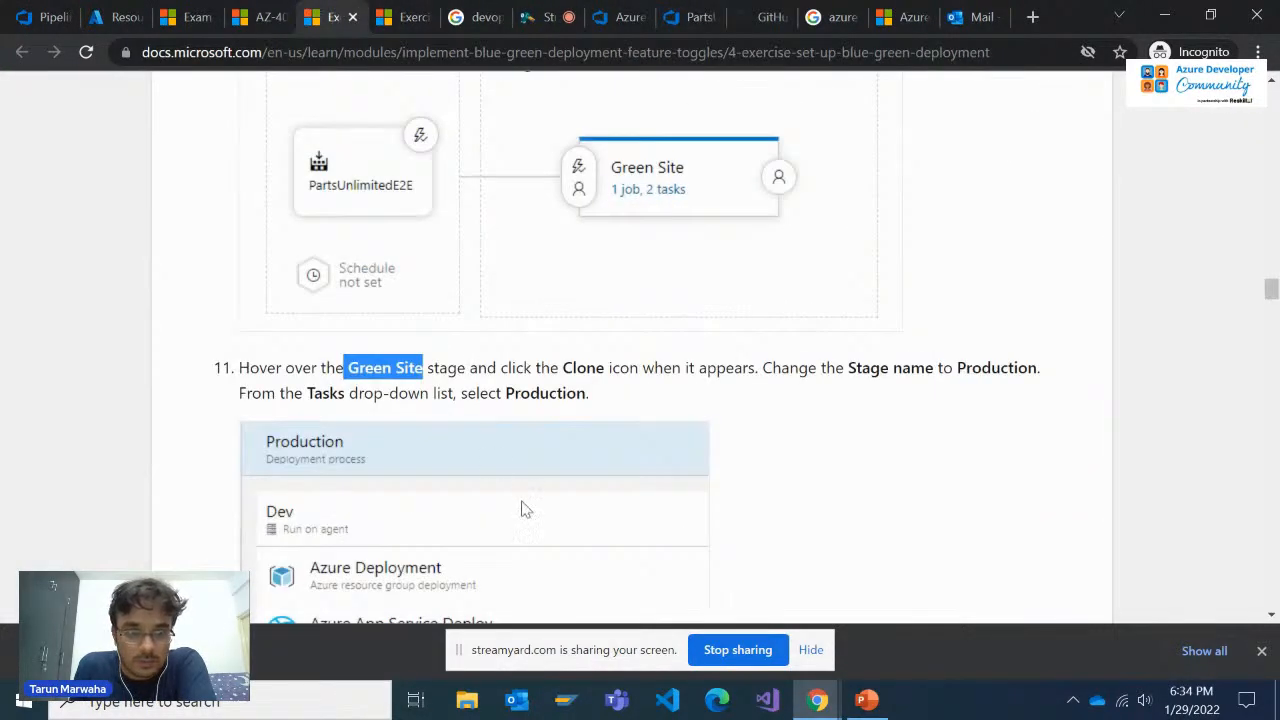
pyautogui.scroll(-3, 514, 511)
pyautogui.scroll(2, 500, 500)
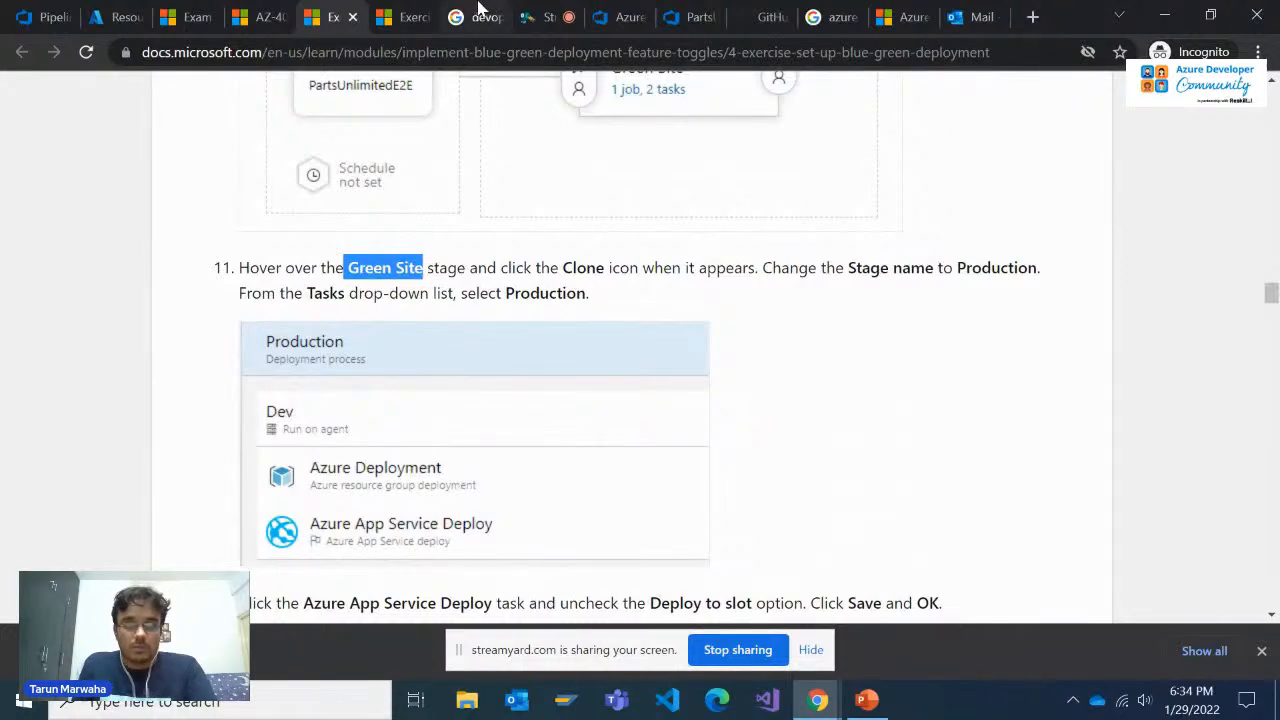
pyautogui.click(678, 12)
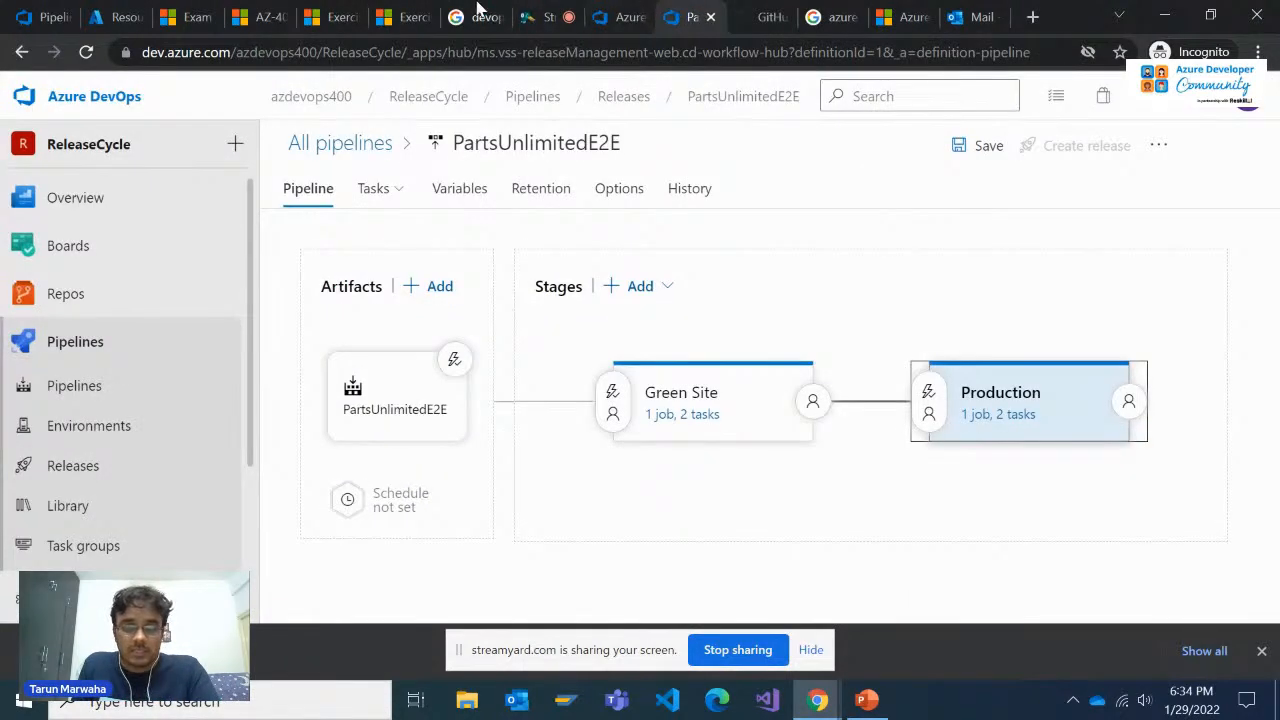
# Review the blue-green exercise's instructions from configuring the release stages through testing the green and production sites
pyautogui.click(405, 12)
pyautogui.click(328, 10)
pyautogui.scroll(-9, 540, 400)
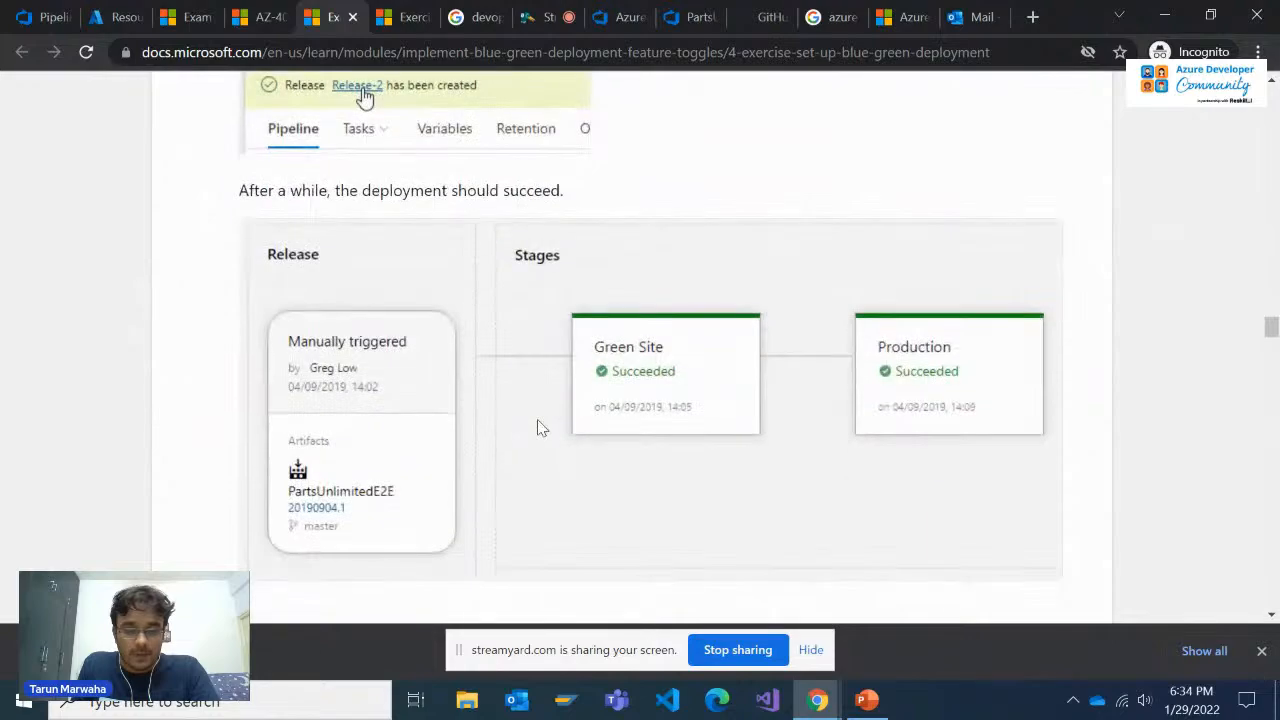
pyautogui.scroll(8, 537, 428)
pyautogui.scroll(10, 537, 428)
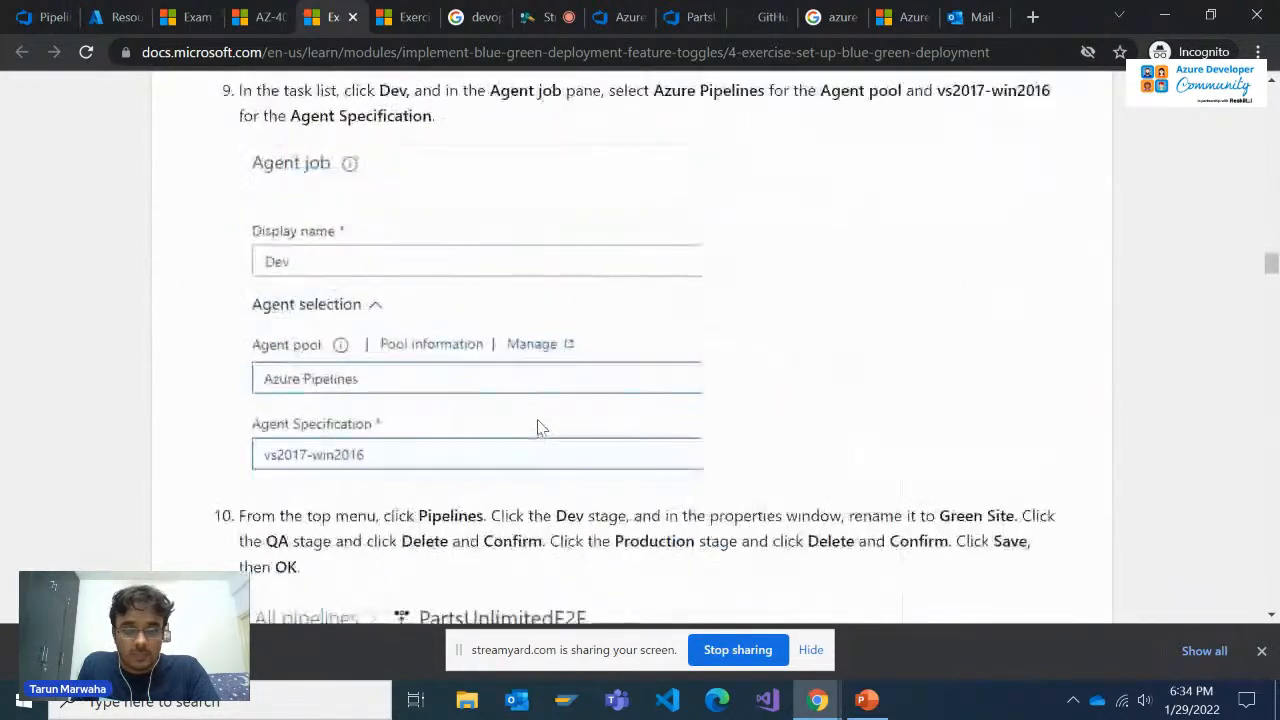
pyautogui.scroll(10, 540, 428)
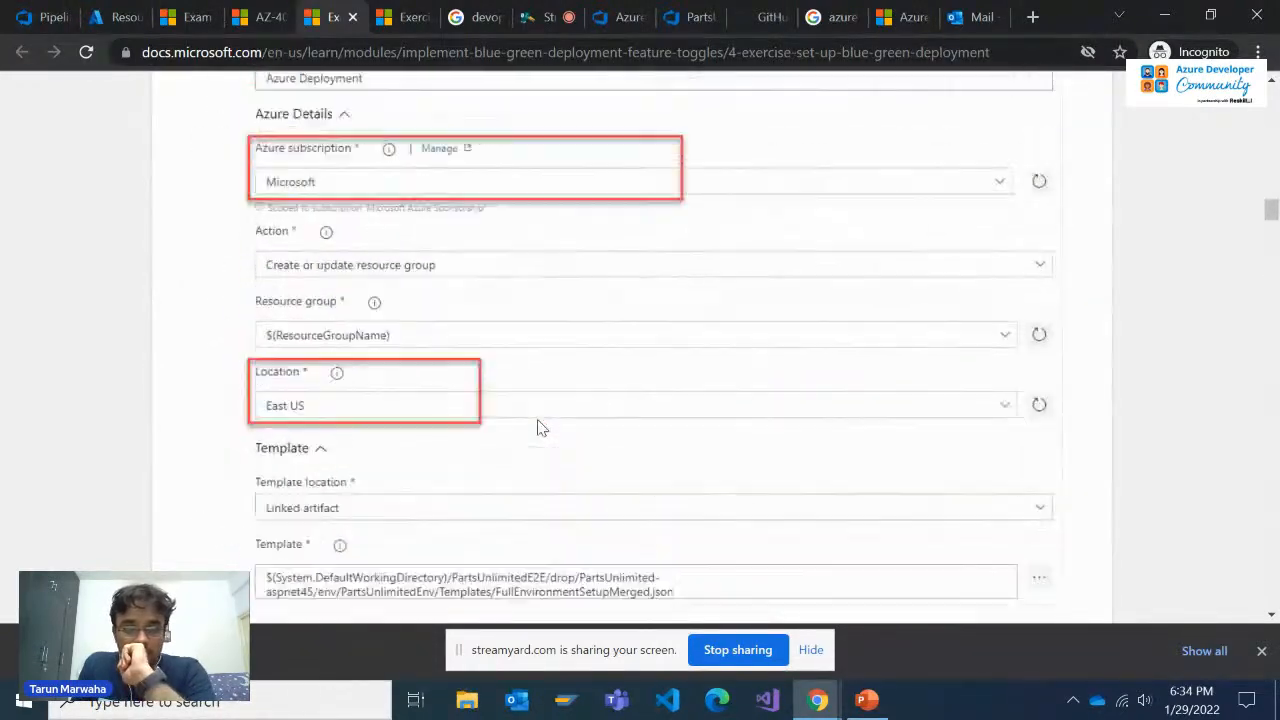
pyautogui.scroll(7, 540, 428)
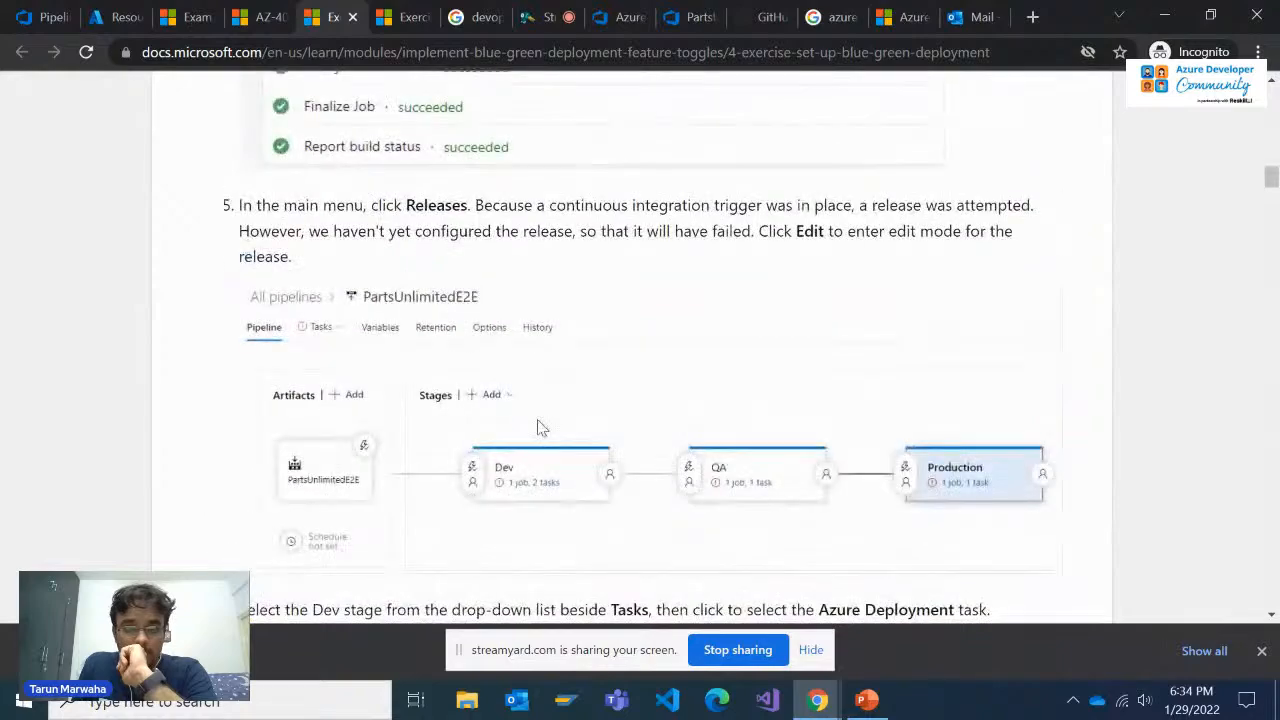
pyautogui.scroll(-11, 540, 428)
pyautogui.scroll(-12, 537, 428)
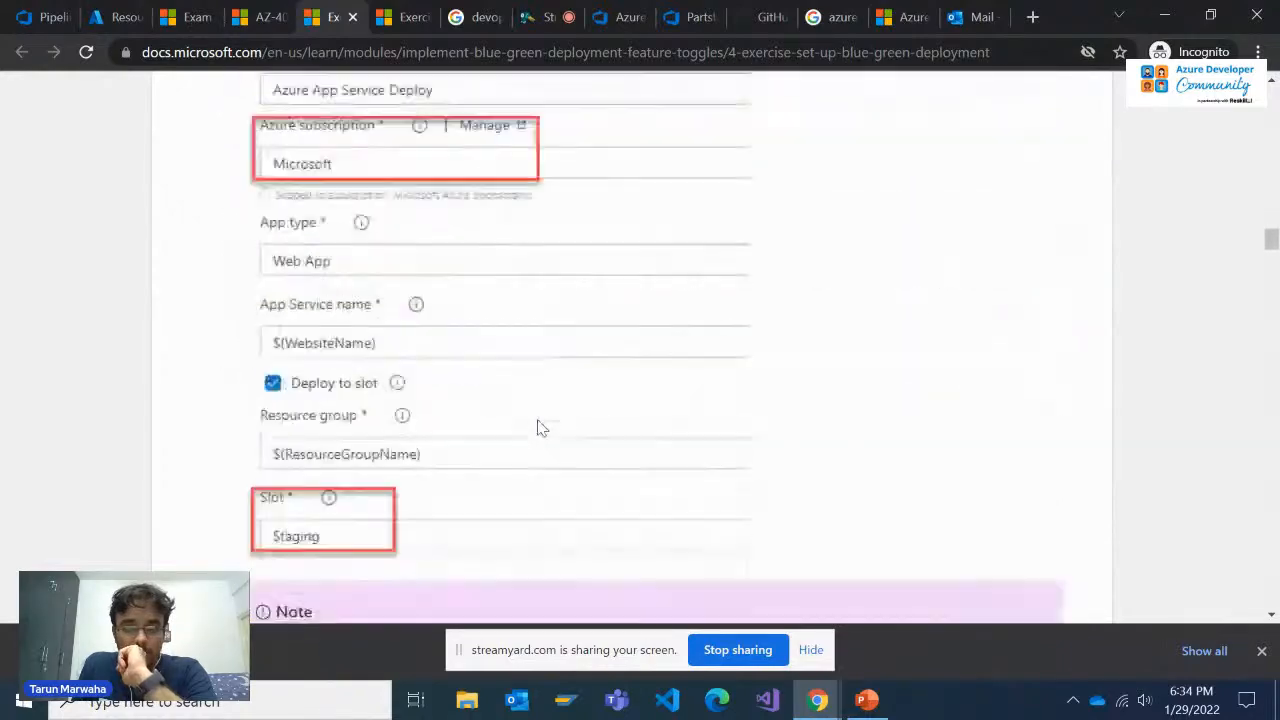
pyautogui.scroll(-8, 537, 428)
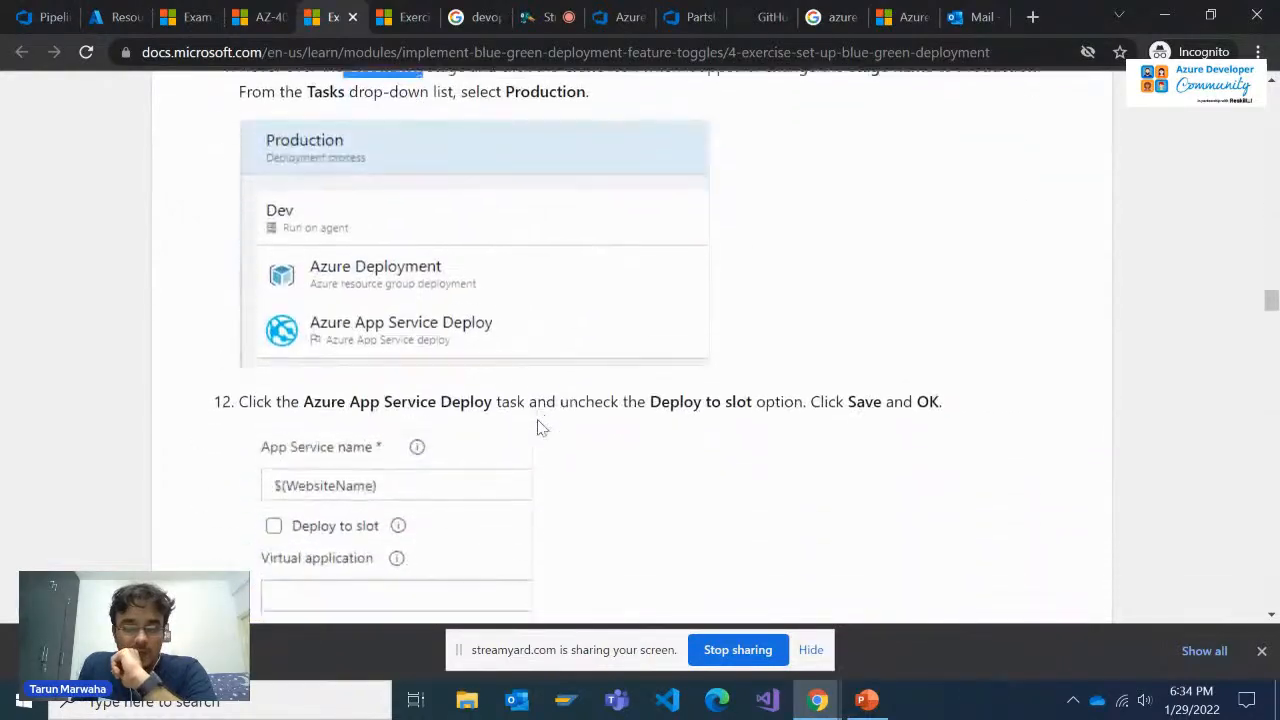
pyautogui.scroll(-5, 537, 428)
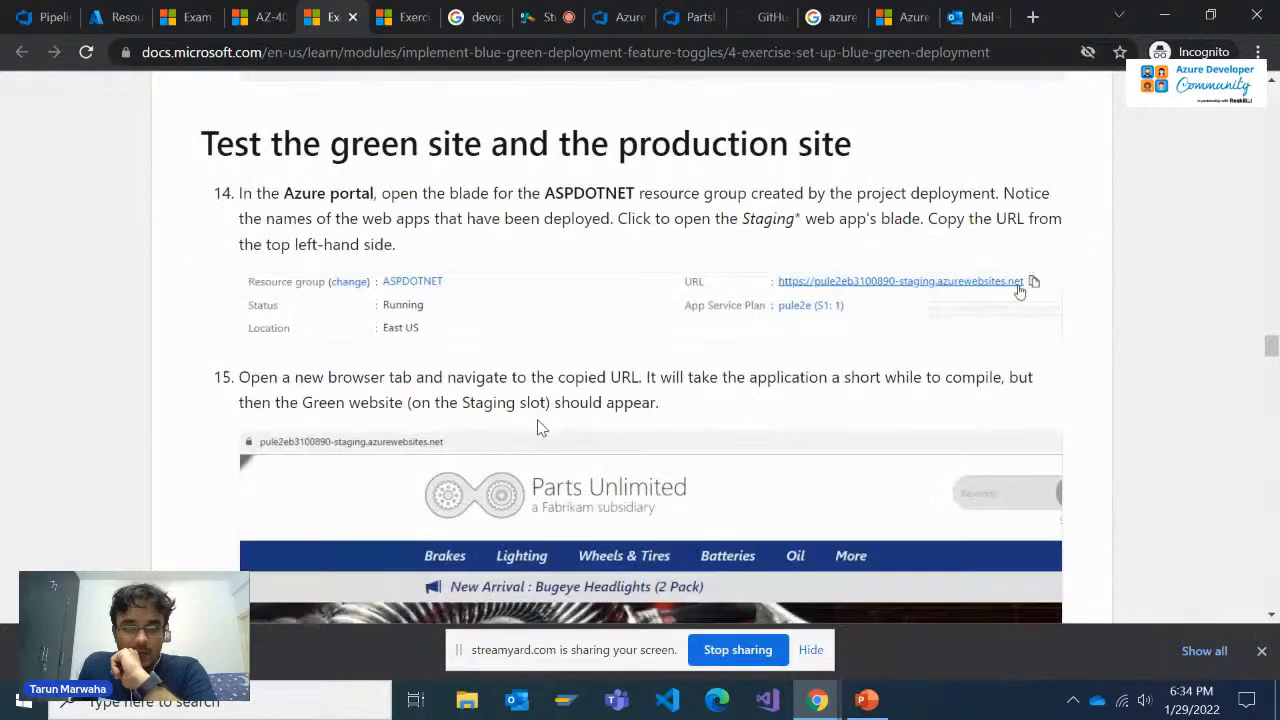
pyautogui.scroll(12, 537, 428)
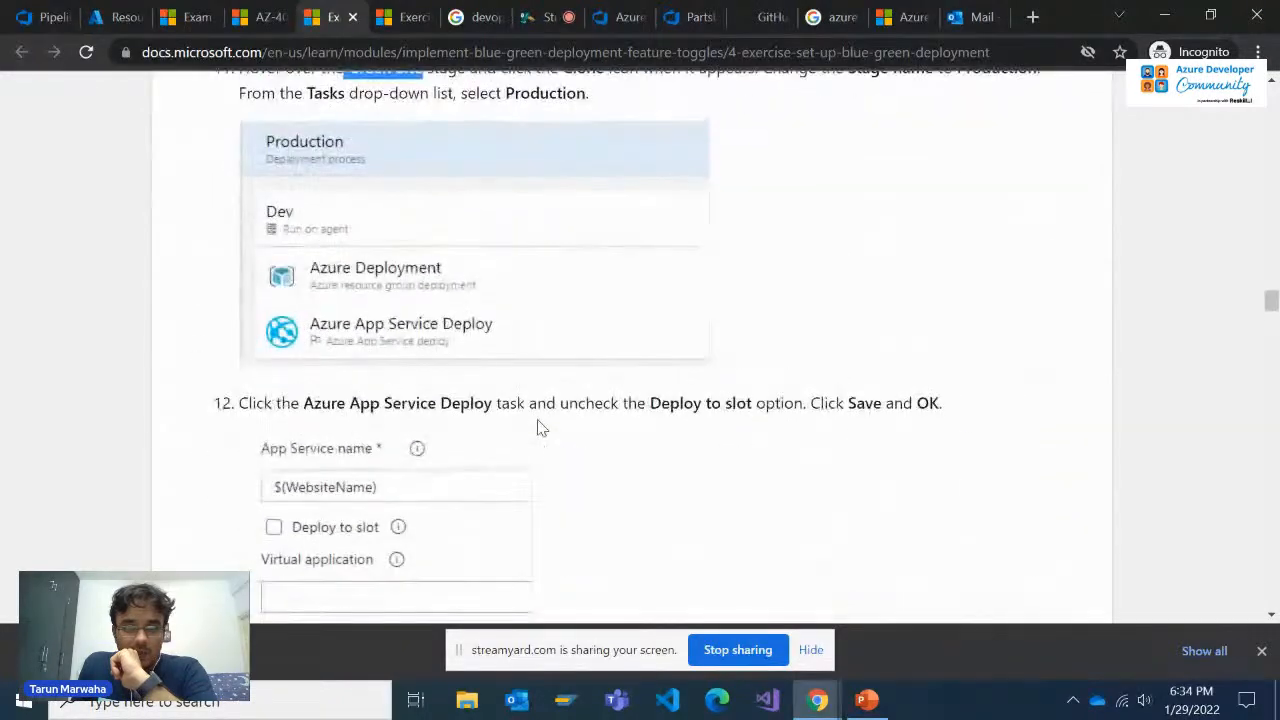
pyautogui.scroll(7, 537, 428)
pyautogui.scroll(-11, 537, 428)
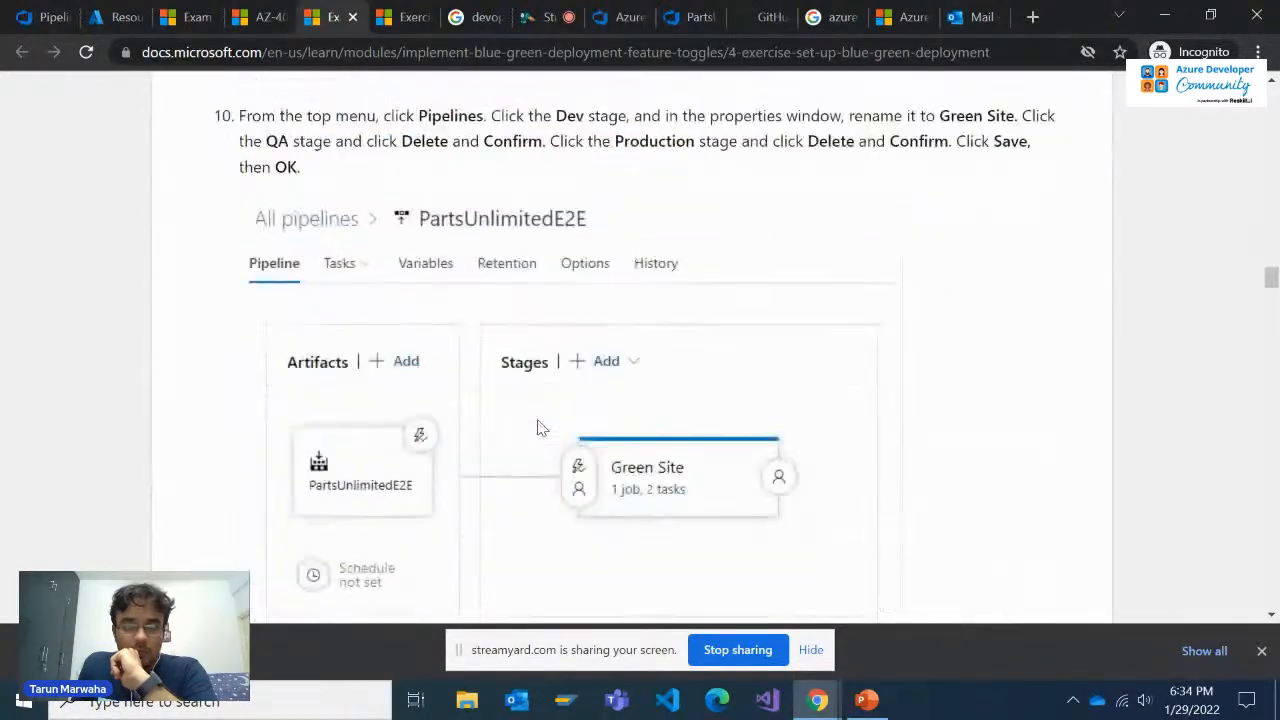
pyautogui.scroll(-10, 537, 428)
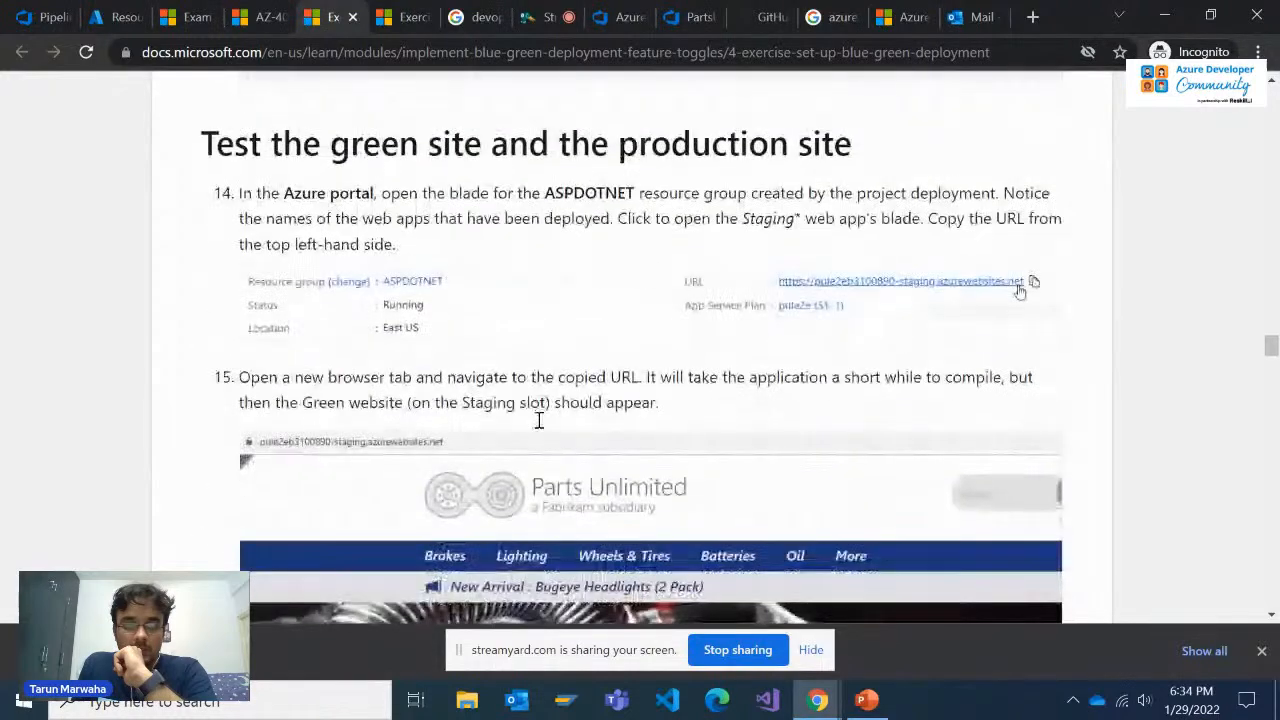
pyautogui.scroll(5, 538, 420)
pyautogui.scroll(-2, 538, 420)
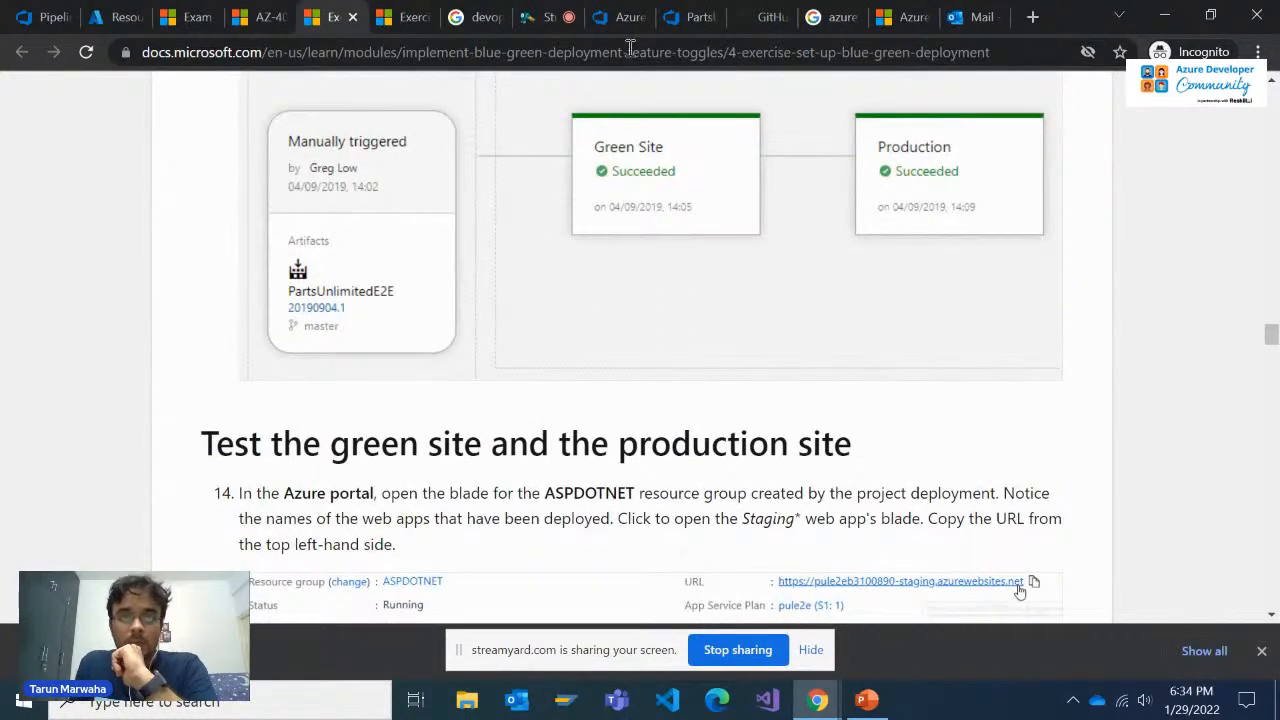
# Return to the PartsUnlimitedE2E release pipeline and save its changes without a comment
pyautogui.click(628, 17)
pyautogui.click(548, 17)
pyautogui.click(638, 14)
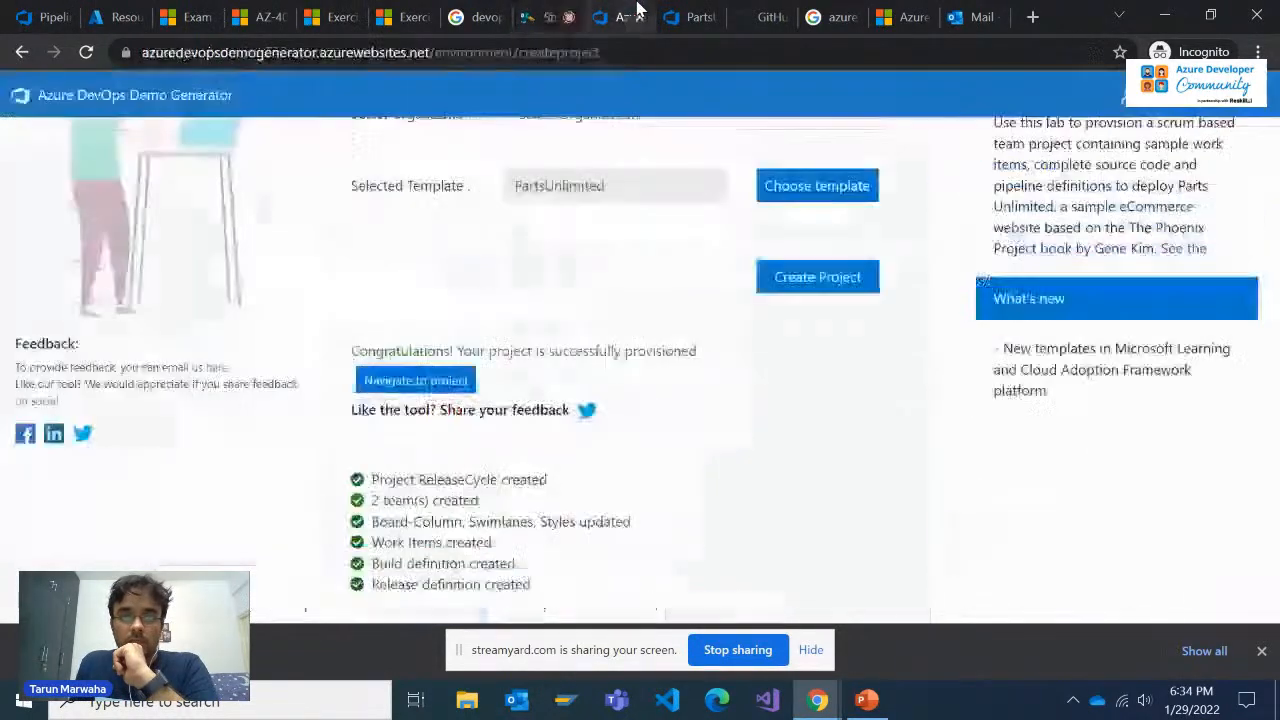
pyautogui.click(690, 17)
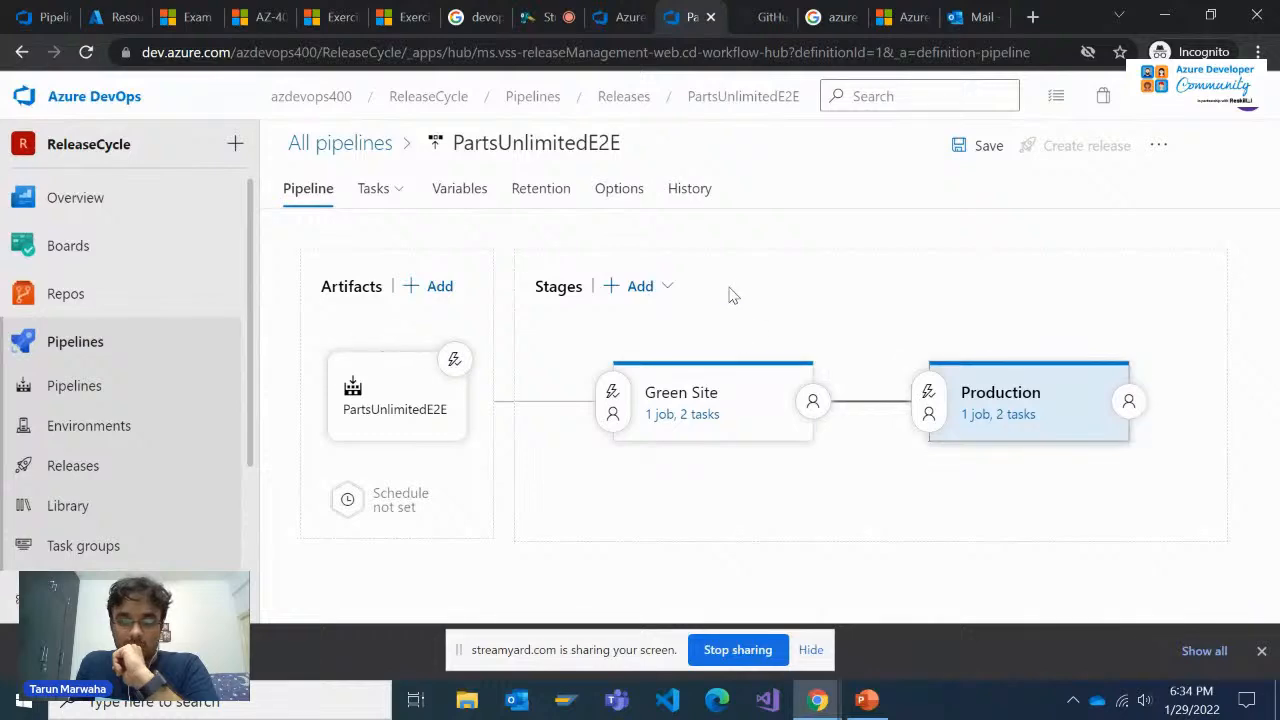
pyautogui.click(982, 145)
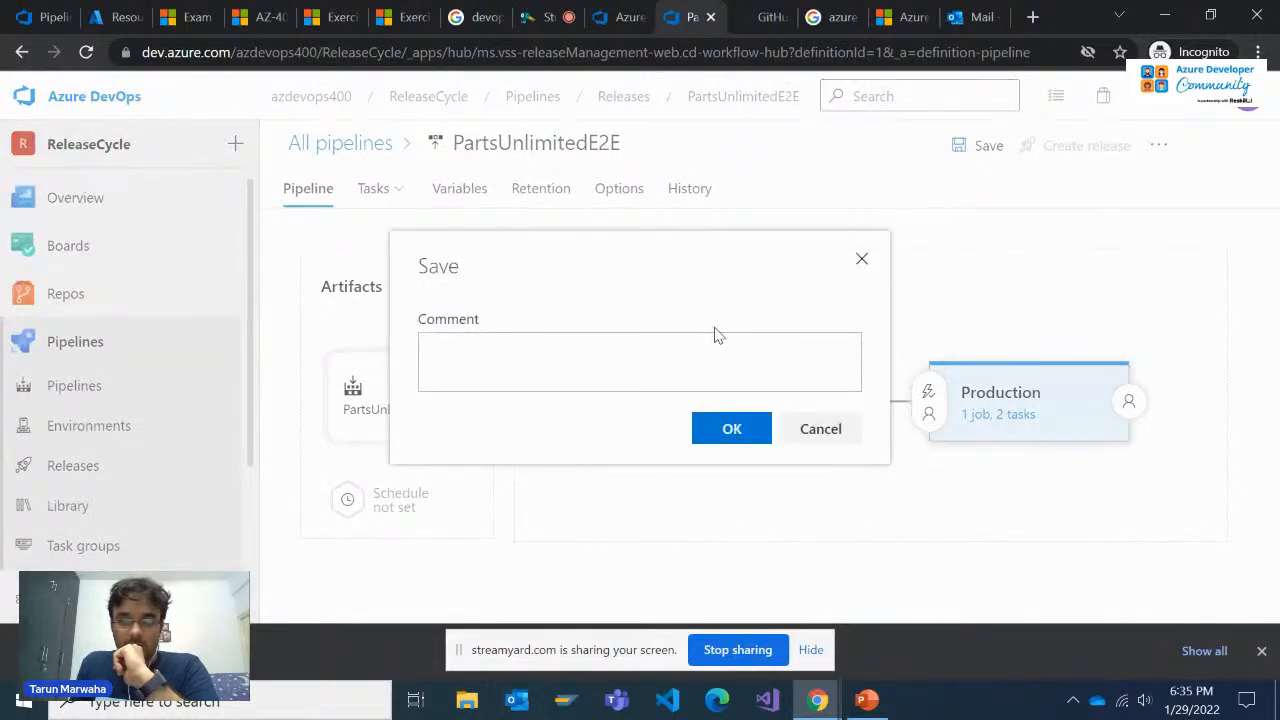
pyautogui.click(731, 428)
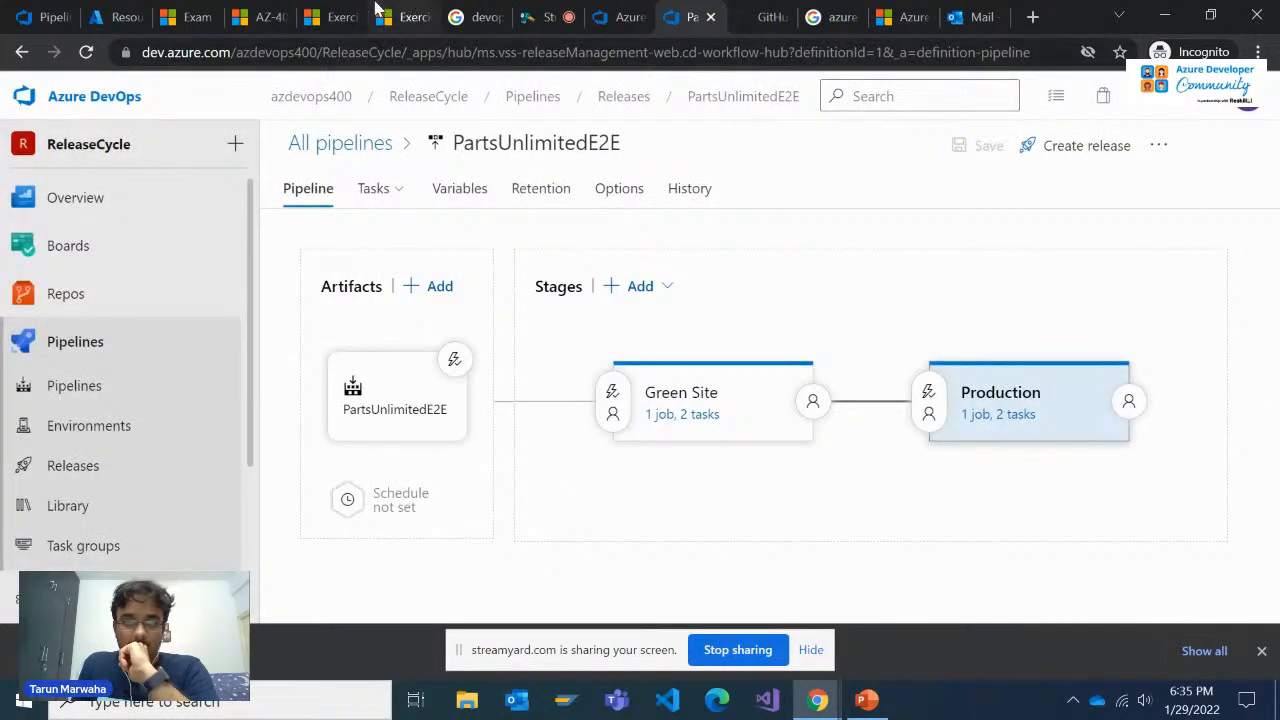
# Check the exercise's section on the release deployment and site testing, and return to the release pipeline
pyautogui.click(403, 17)
pyautogui.click(332, 12)
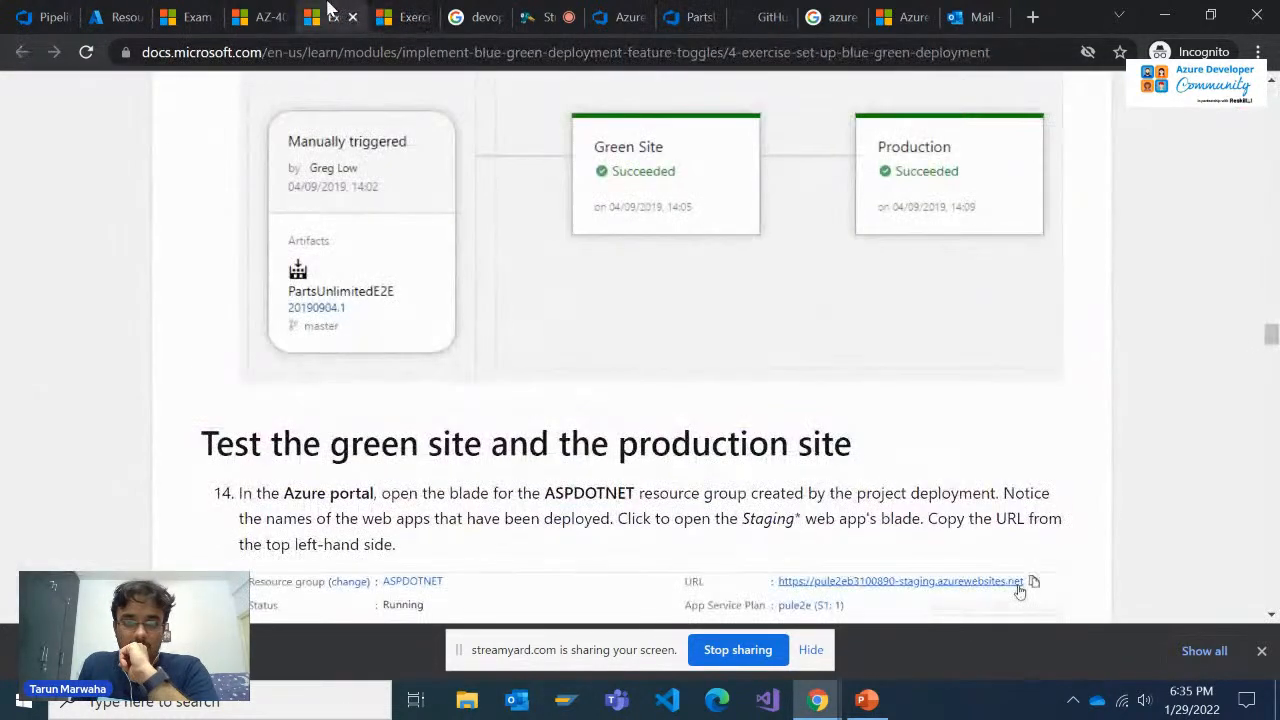
pyautogui.click(697, 10)
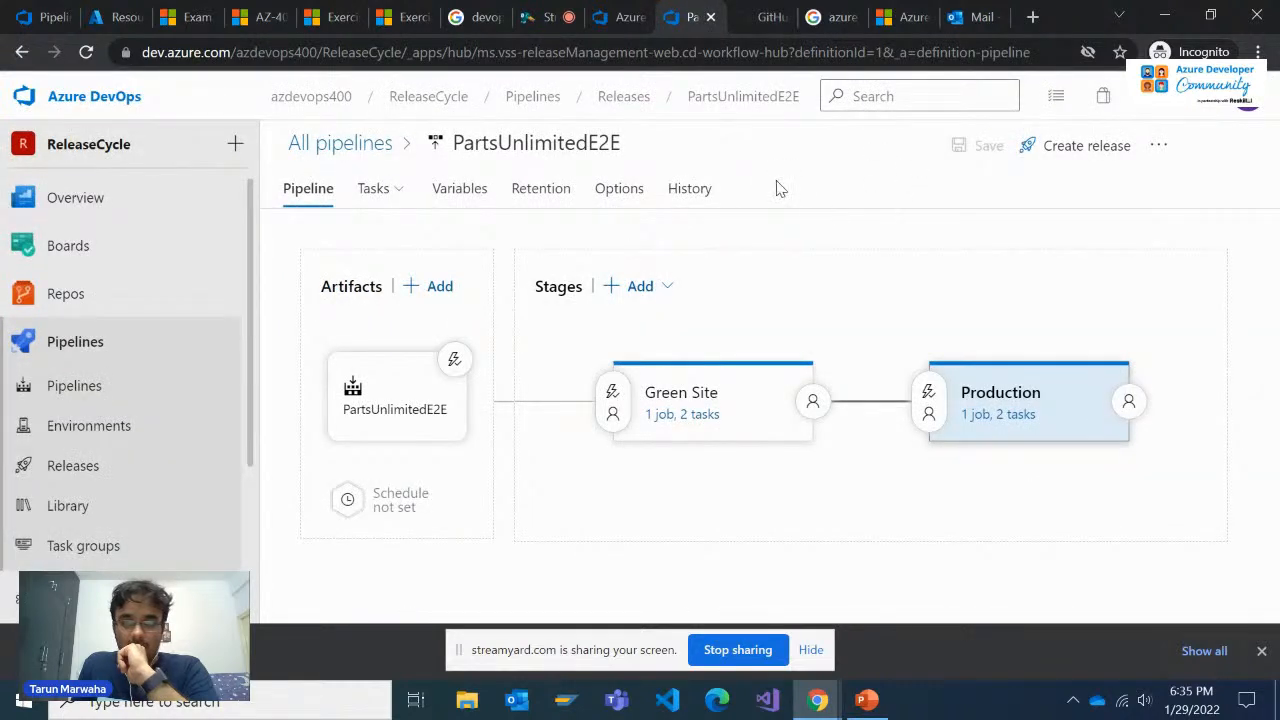
pyautogui.click(1072, 148)
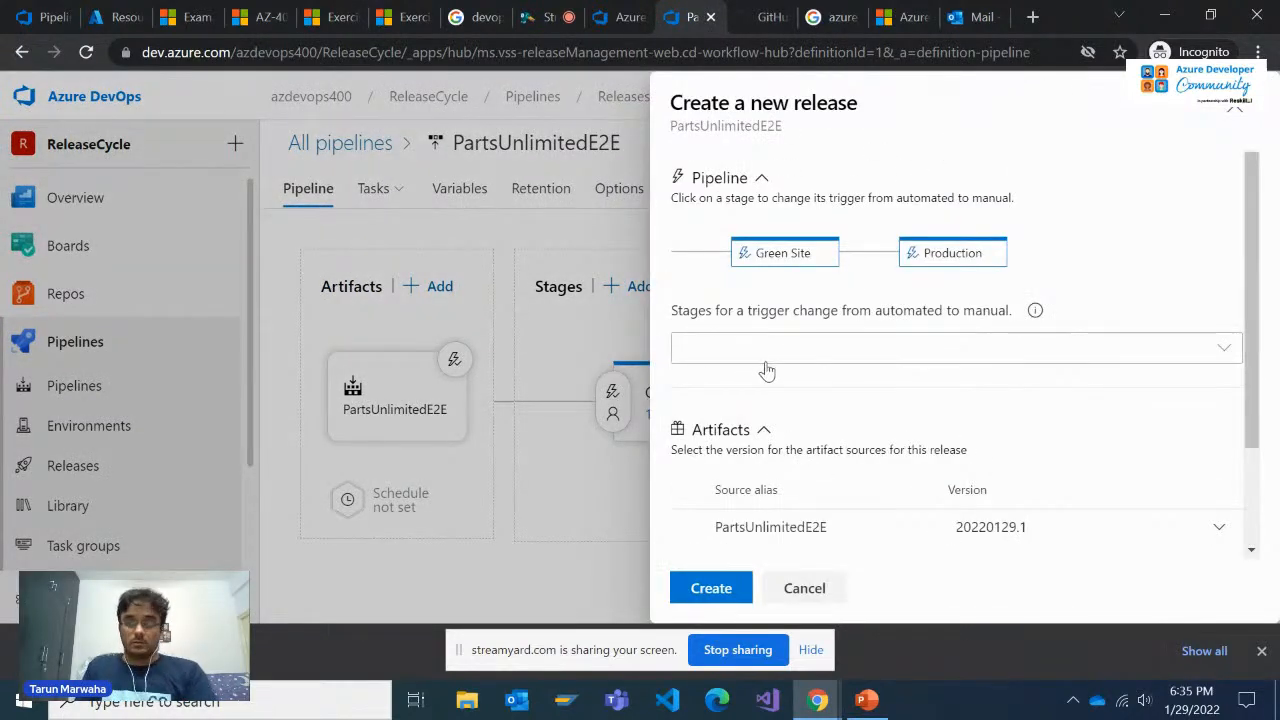
pyautogui.click(767, 350)
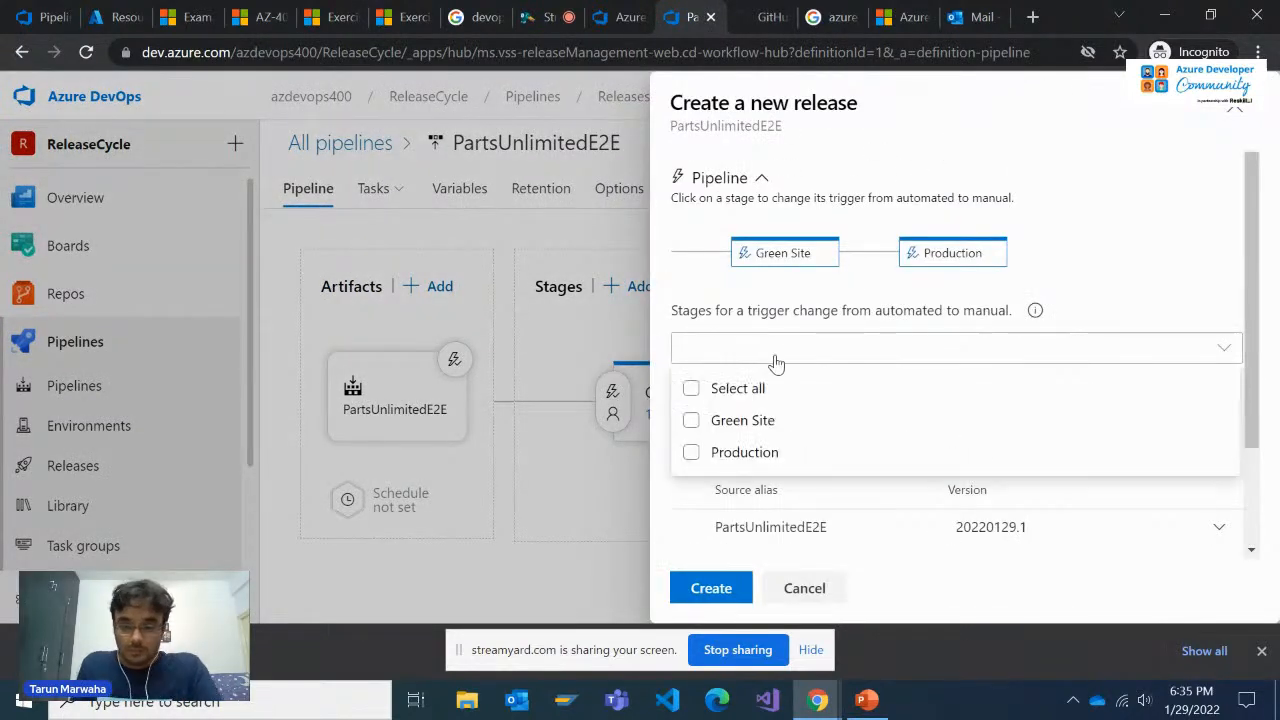
pyautogui.click(717, 392)
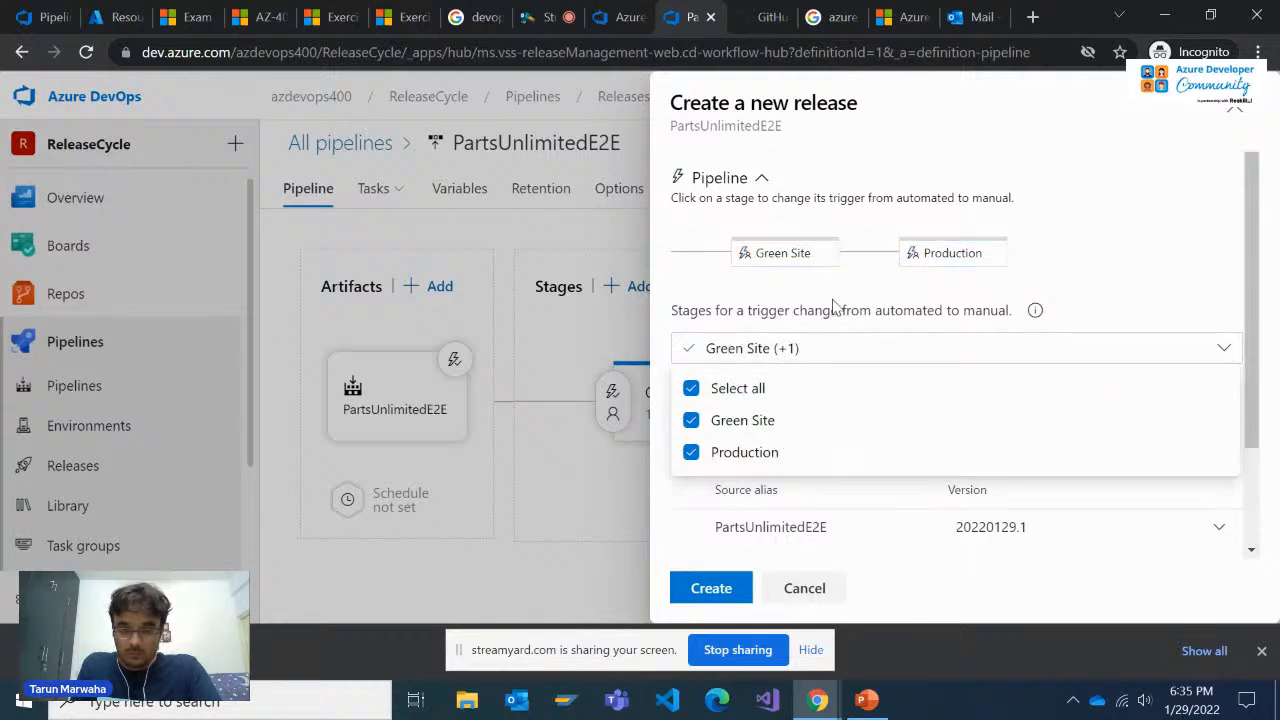
pyautogui.click(829, 349)
pyautogui.scroll(-2, 780, 523)
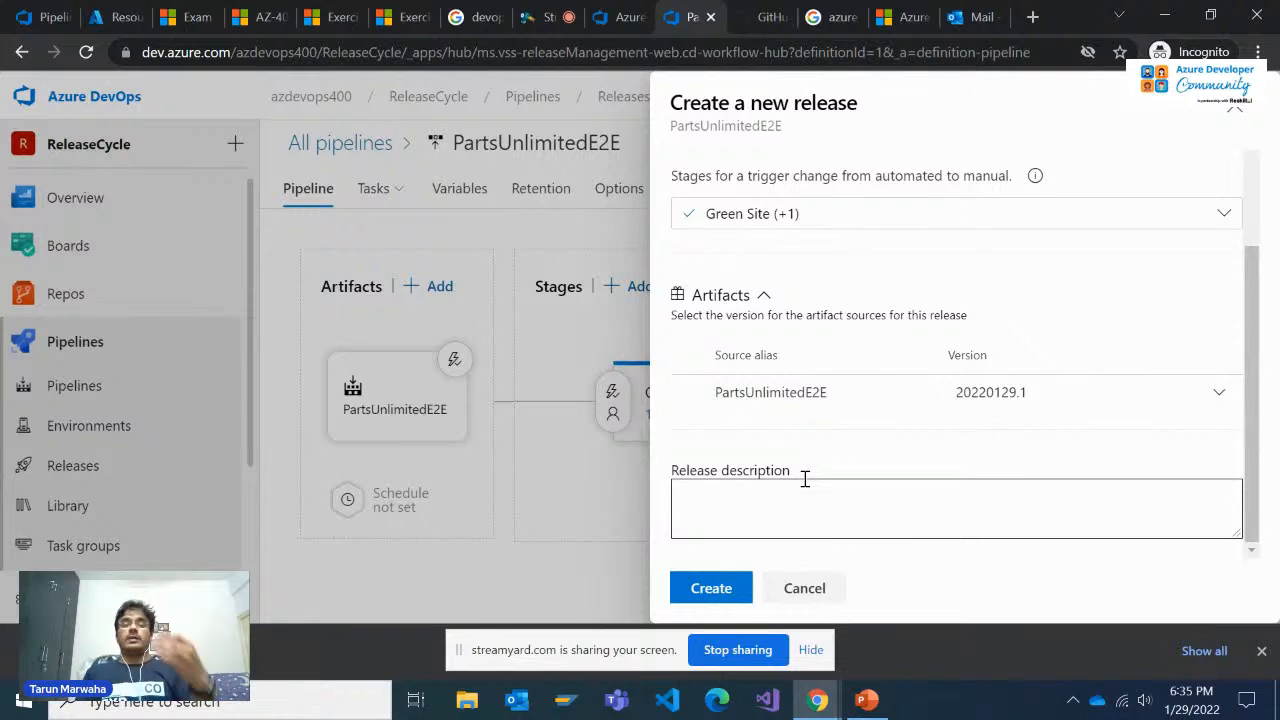
pyautogui.click(804, 590)
# Review the release pipeline's variables, including the ResourceGroupName value and the scope of each variable
pyautogui.click(466, 192)
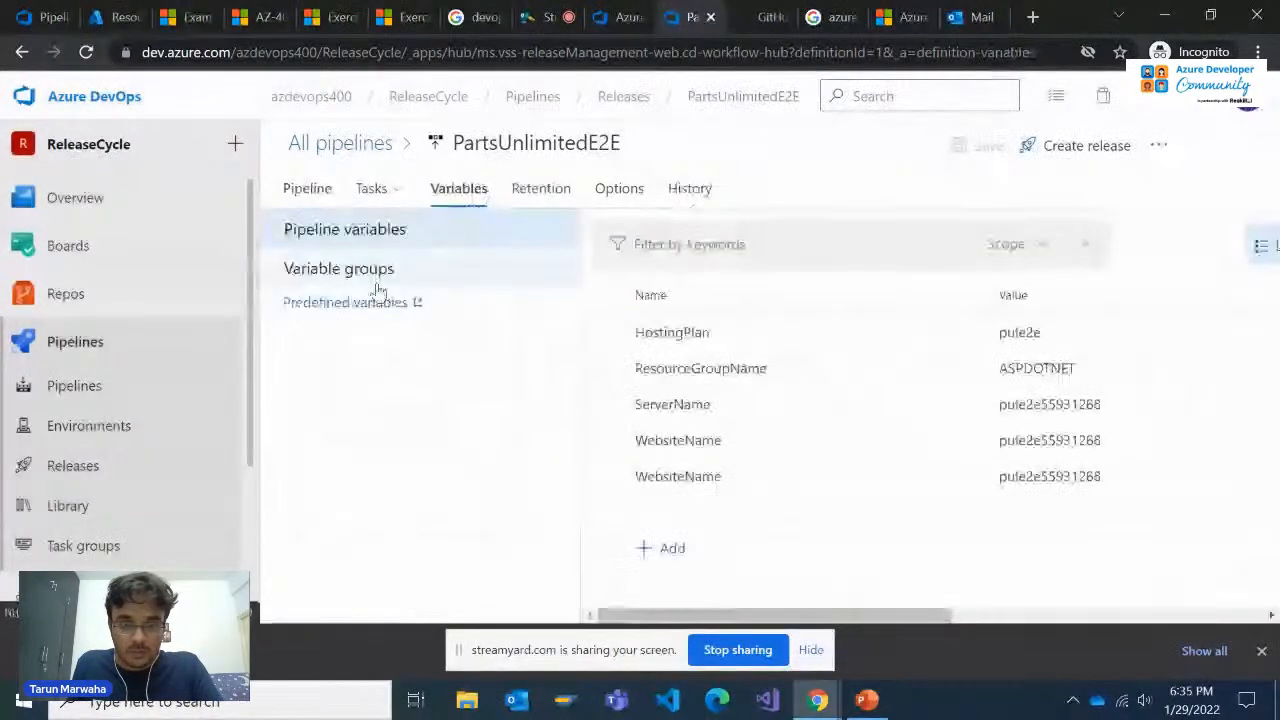
pyautogui.click(363, 280)
pyautogui.click(365, 234)
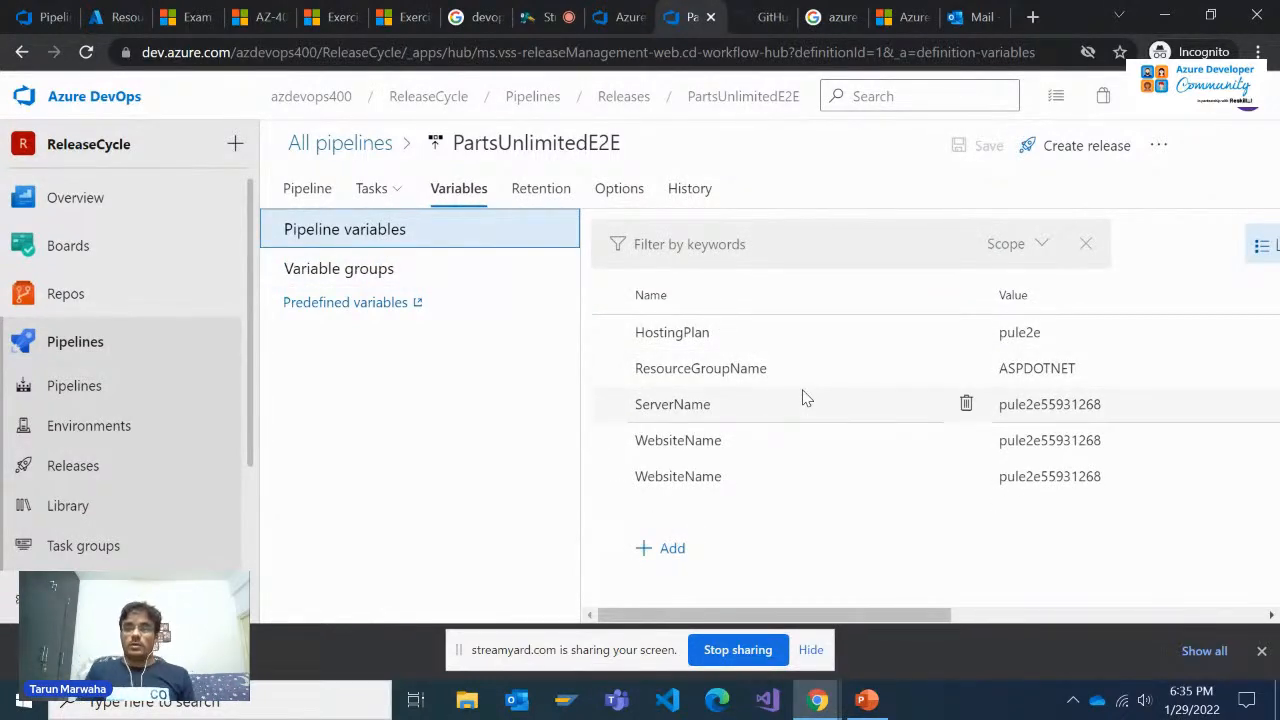
pyautogui.click(1076, 379)
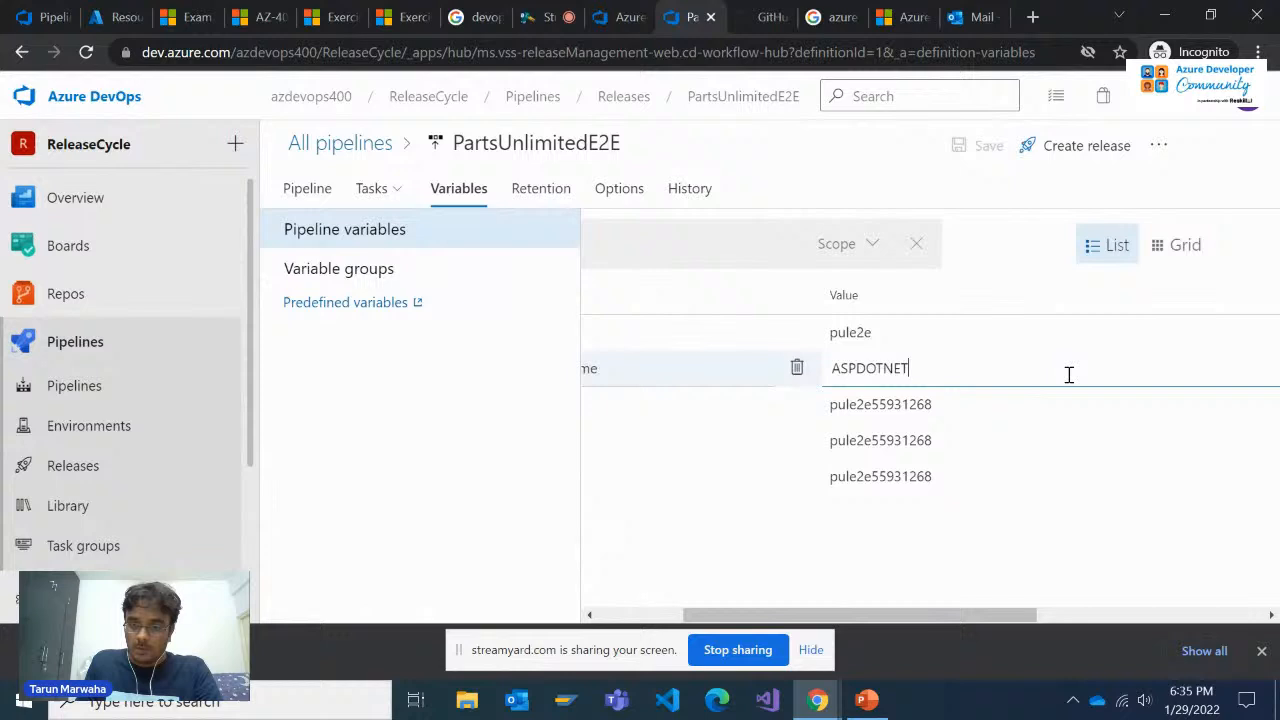
pyautogui.doubleClick(876, 369)
pyautogui.moveTo(885, 614); pyautogui.dragTo(1110, 613)
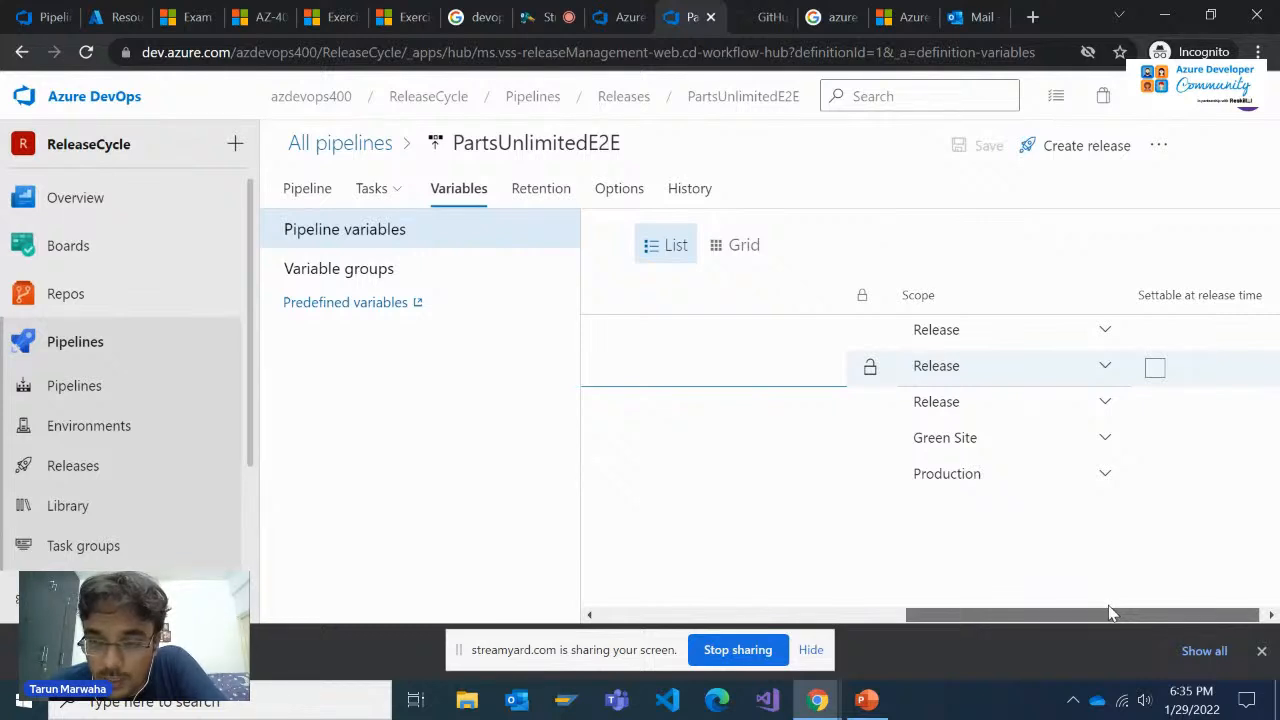
pyautogui.moveTo(1110, 613); pyautogui.dragTo(798, 618)
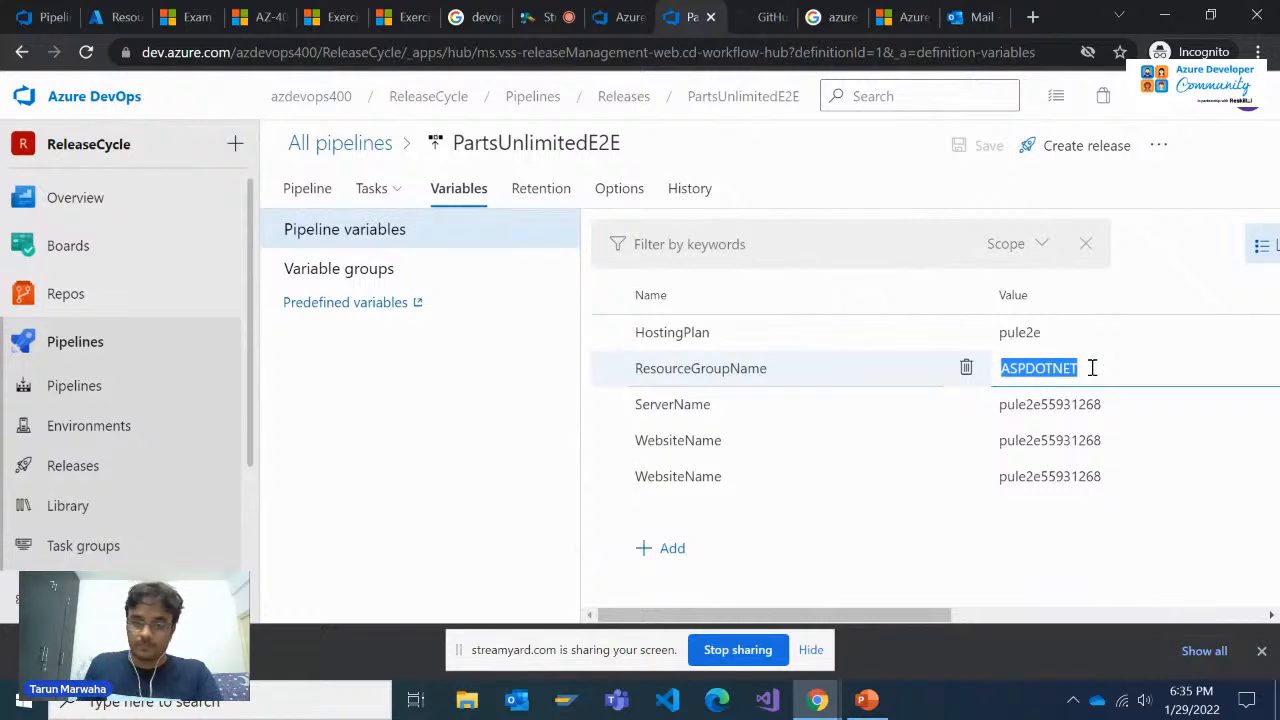
pyautogui.click(934, 594)
pyautogui.moveTo(914, 614); pyautogui.dragTo(866, 612)
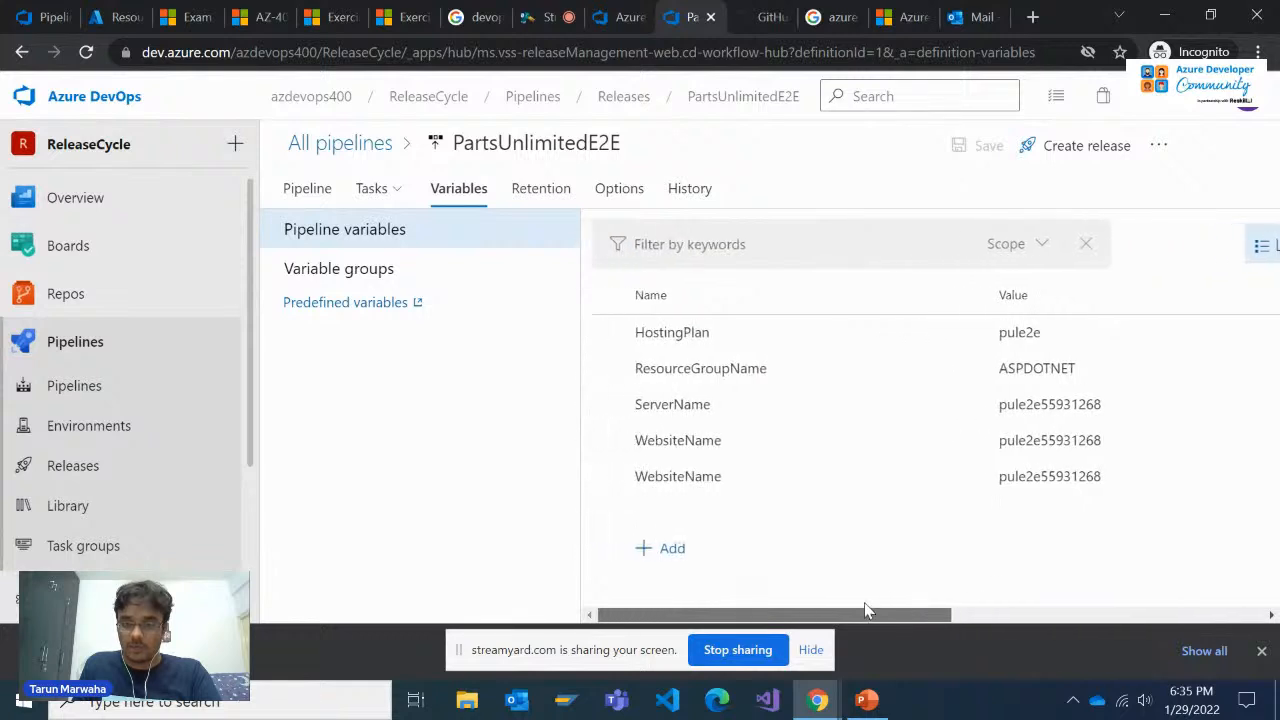
# Set the value of the ResourceGroupName pipeline variable to Releasestrategy
pyautogui.click(1046, 367)
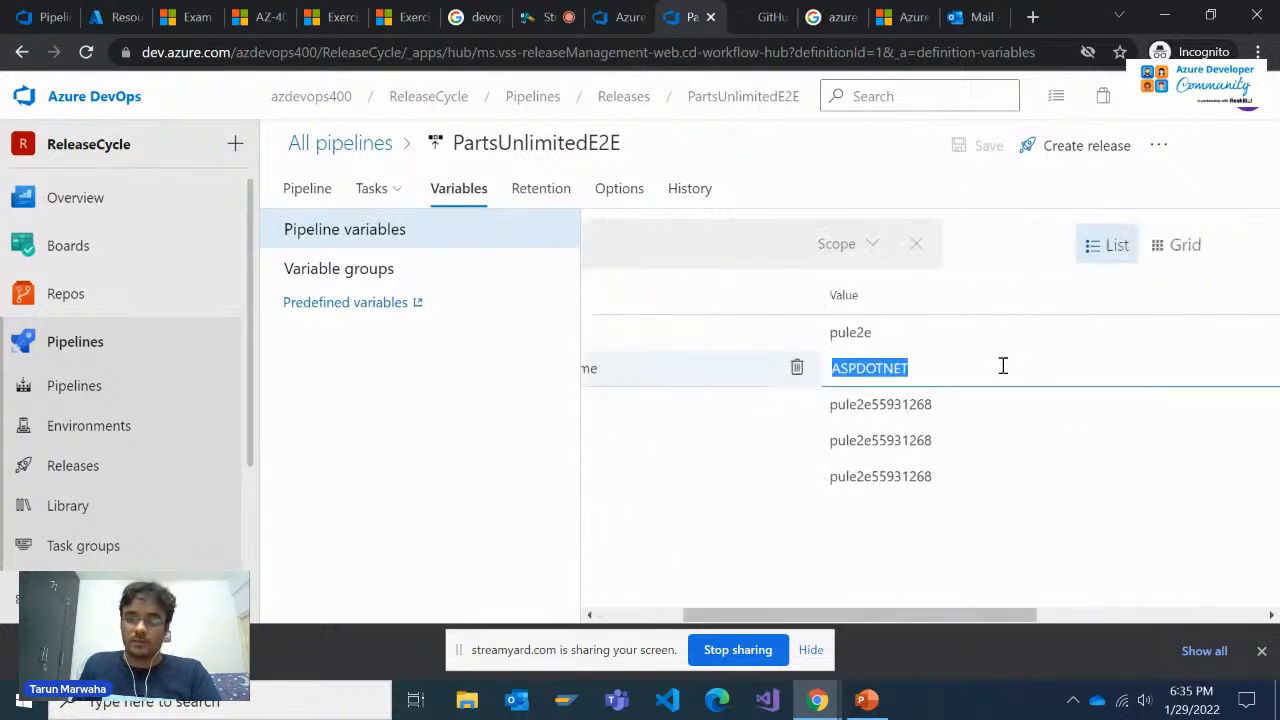
pyautogui.write('Releasestrategy')
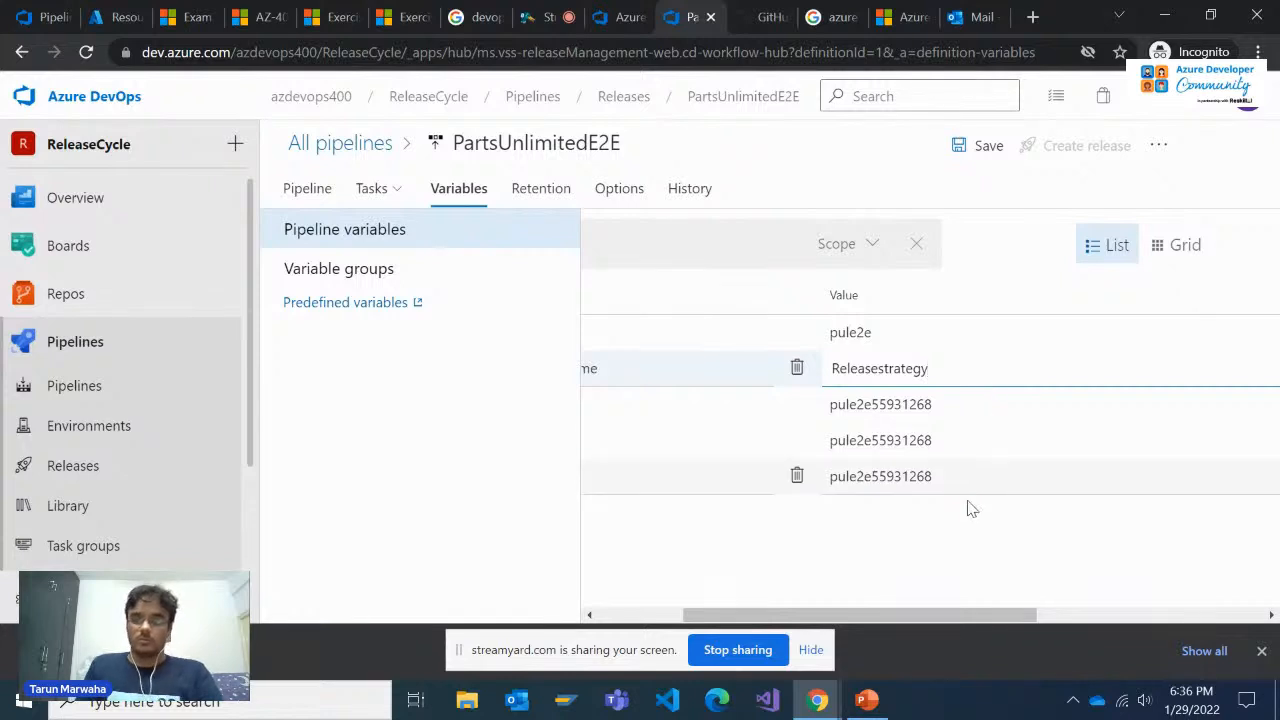
pyautogui.moveTo(931, 620); pyautogui.dragTo(780, 618)
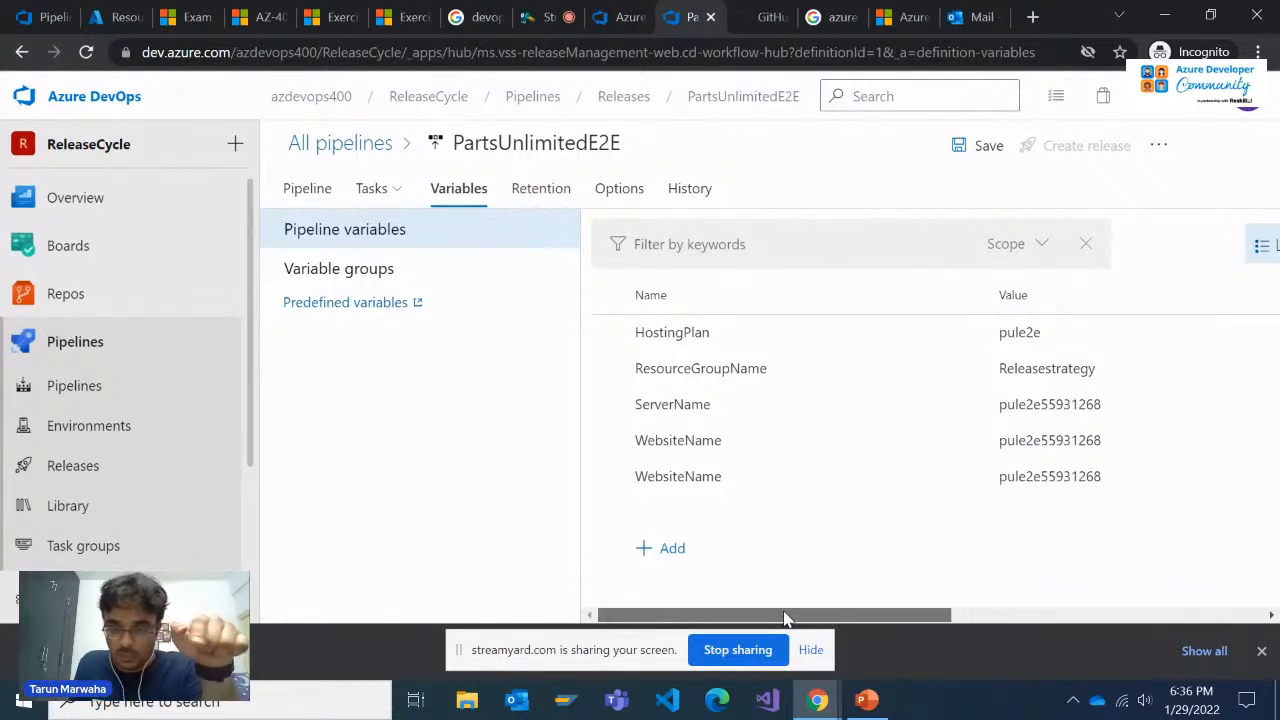
# Check the ServerName value and the scopes assigned to the two WebsiteName variables
pyautogui.click(1043, 404)
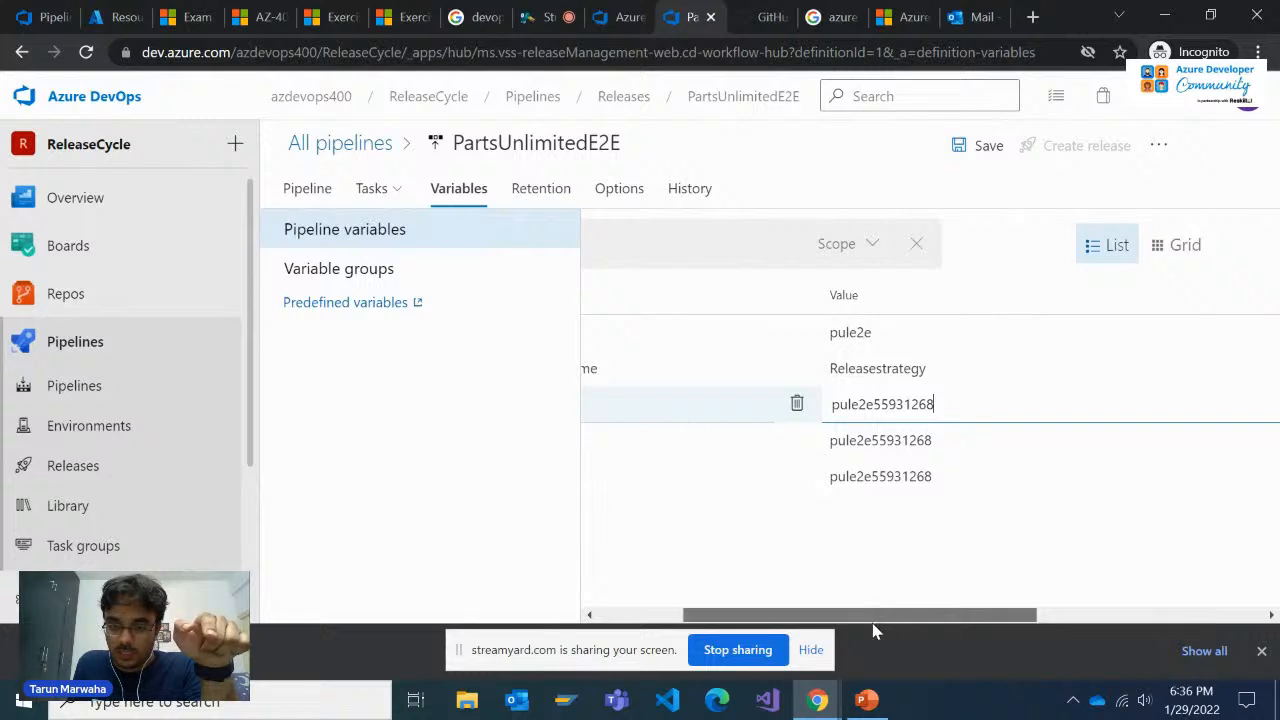
pyautogui.moveTo(871, 616); pyautogui.dragTo(790, 614)
pyautogui.click(862, 557)
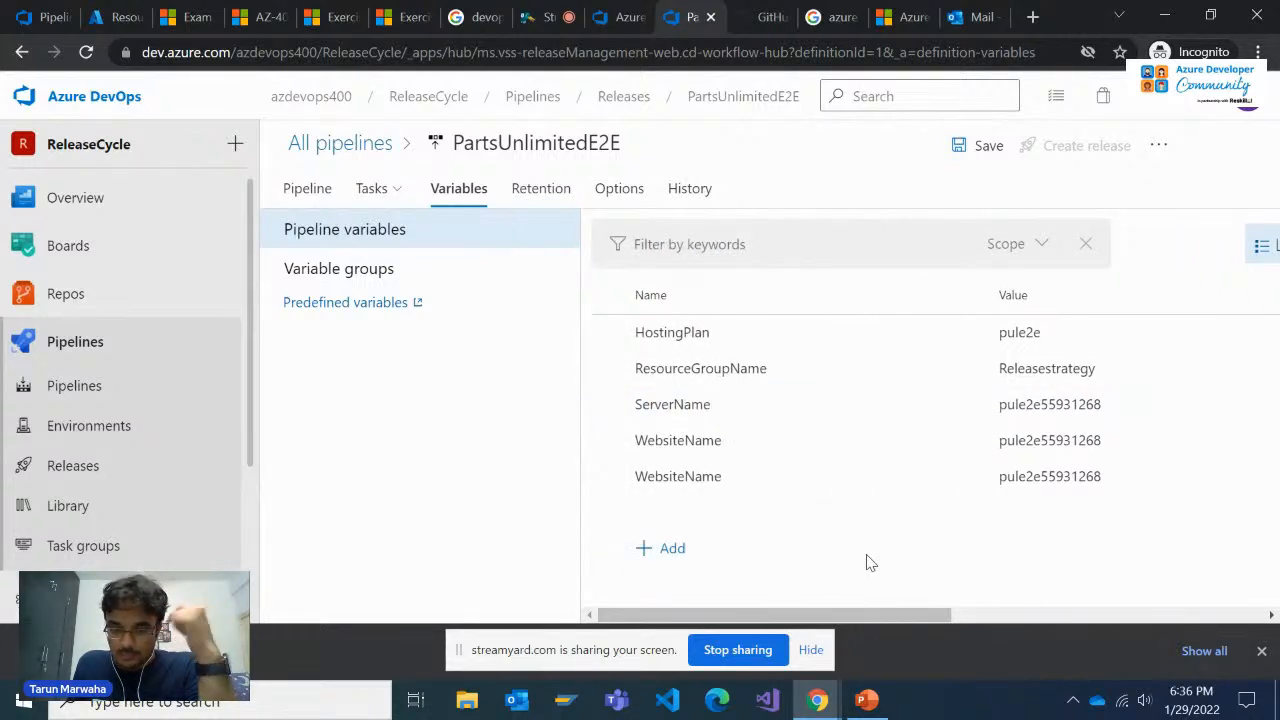
pyautogui.moveTo(855, 614); pyautogui.dragTo(1120, 594)
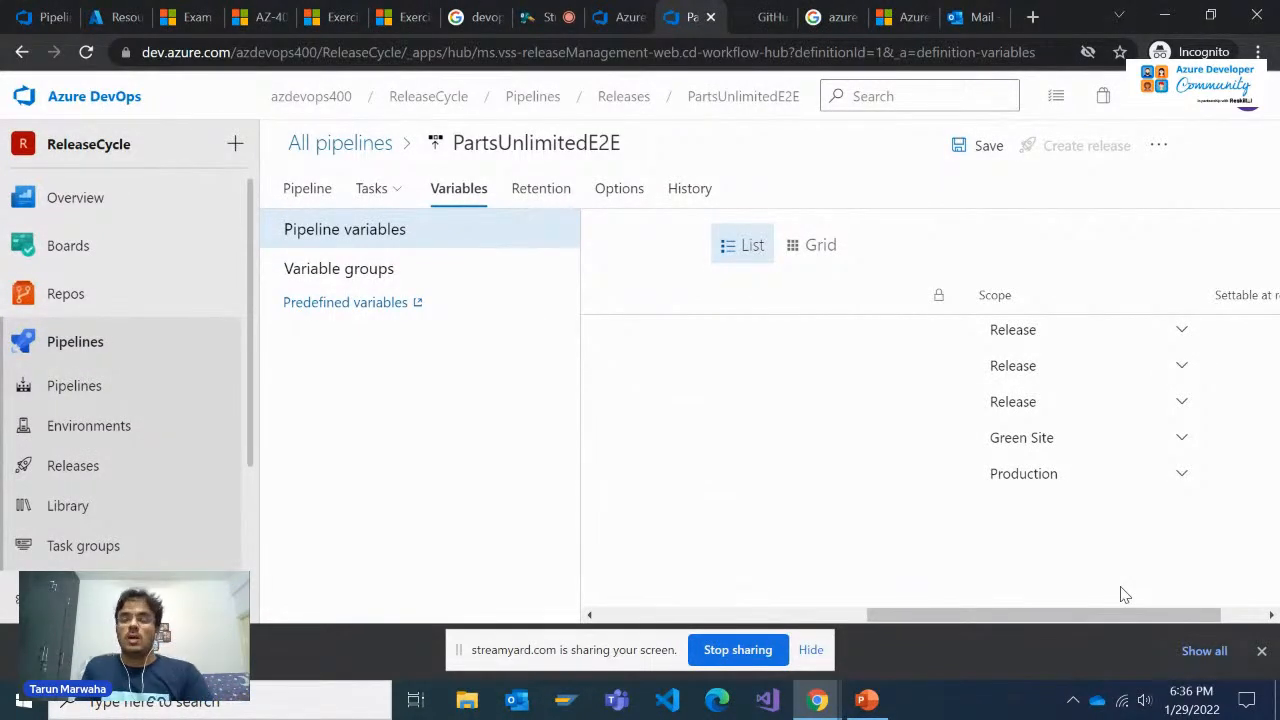
pyautogui.moveTo(1103, 620); pyautogui.dragTo(843, 619)
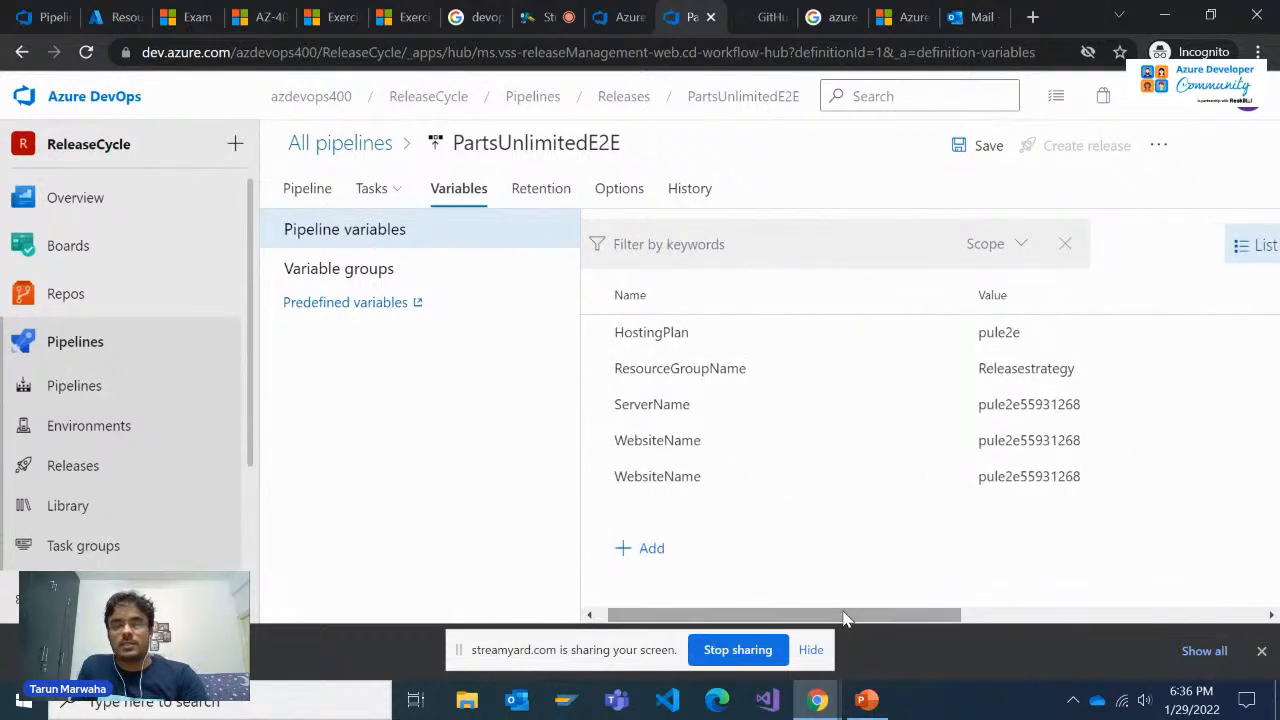
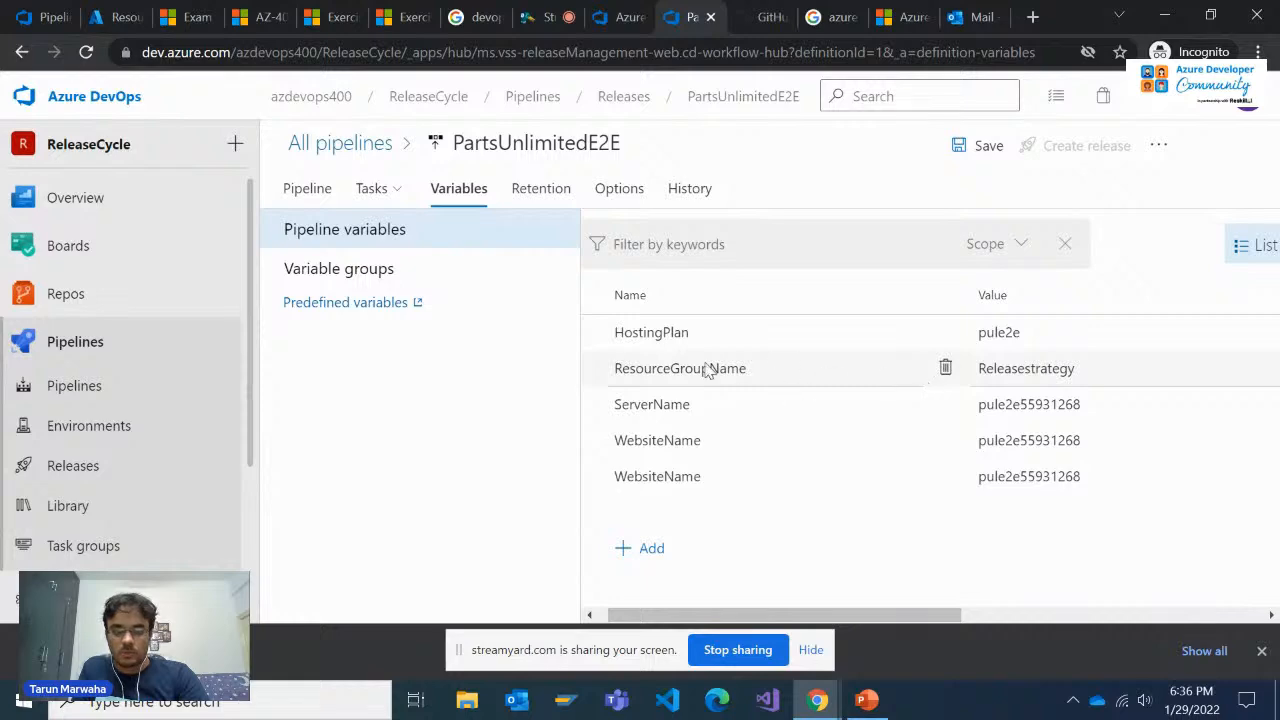
# Review the Green Site stage's Azure Deployment task, including its template, template parameters and override parameters
pyautogui.click(331, 276)
pyautogui.click(322, 195)
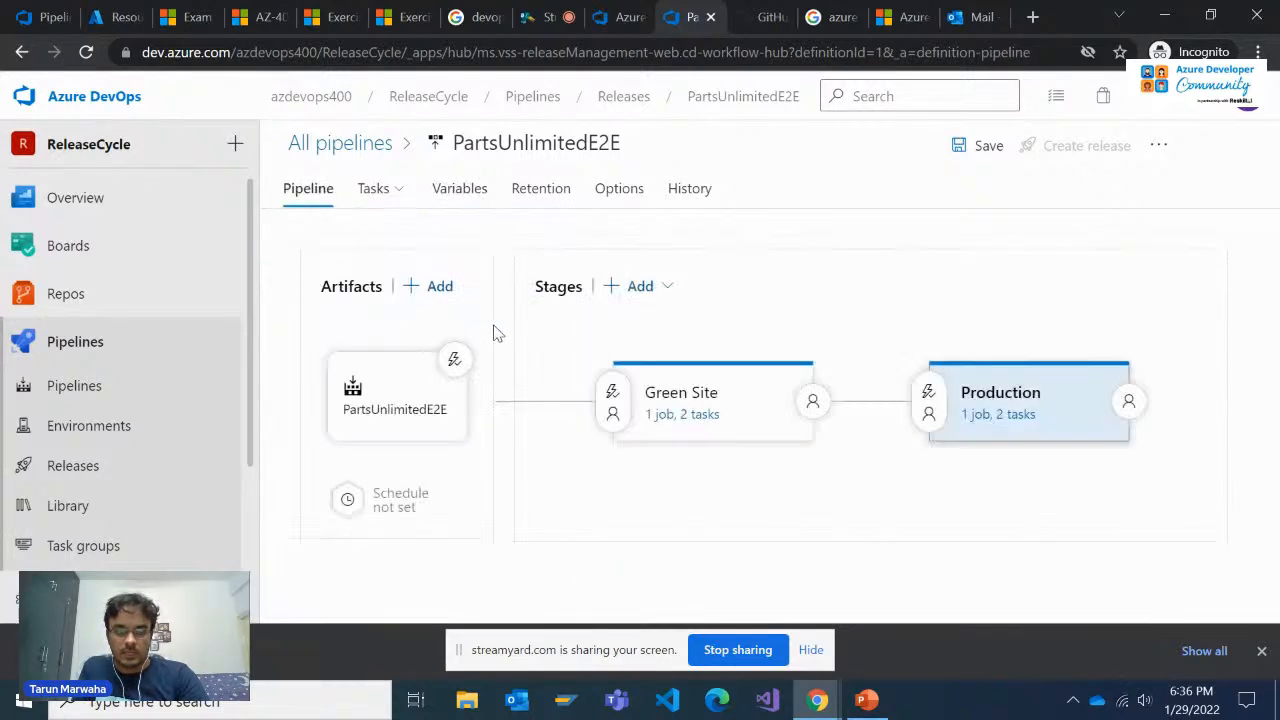
pyautogui.click(690, 416)
pyautogui.click(522, 362)
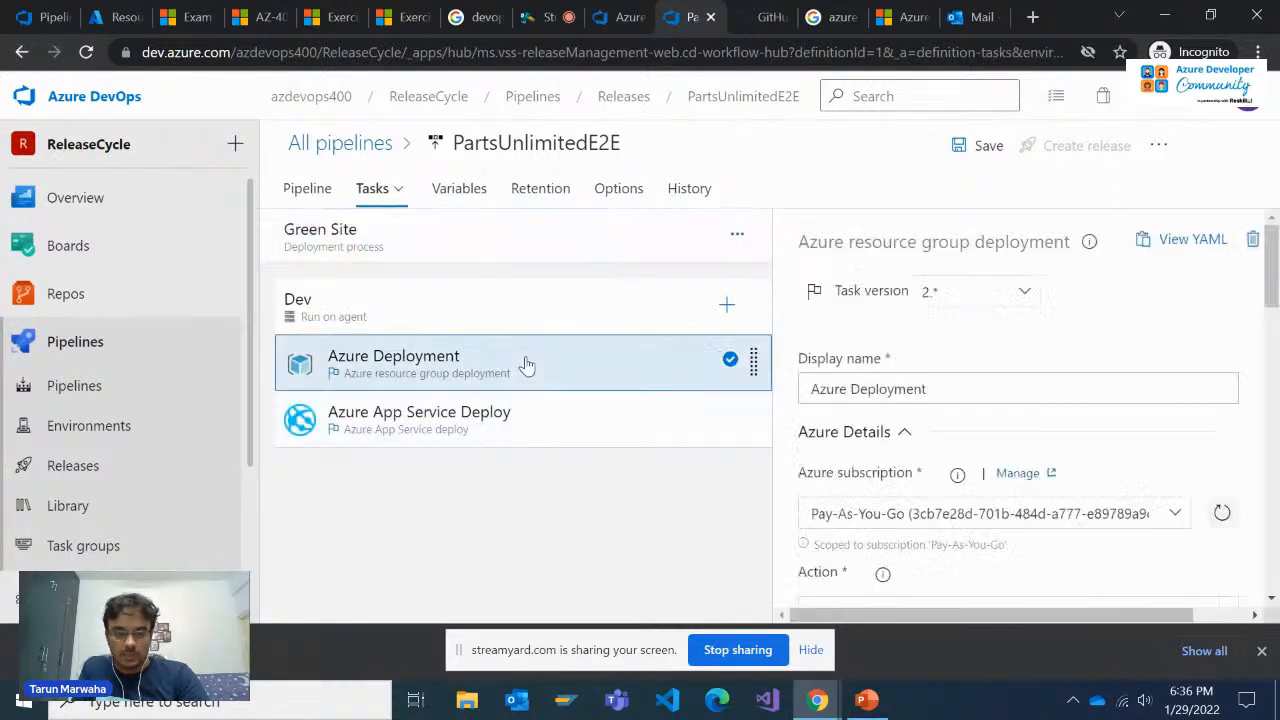
pyautogui.scroll(-5, 1046, 478)
pyautogui.scroll(-1, 1046, 469)
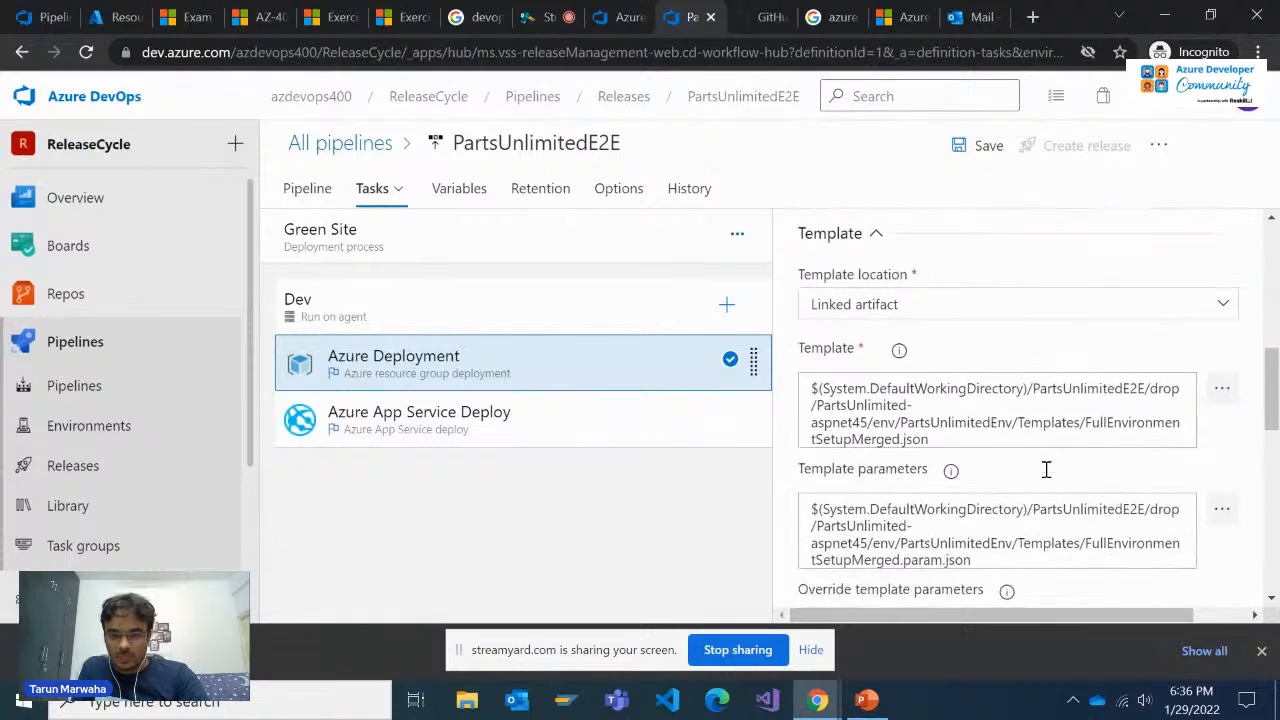
pyautogui.scroll(-2, 994, 423)
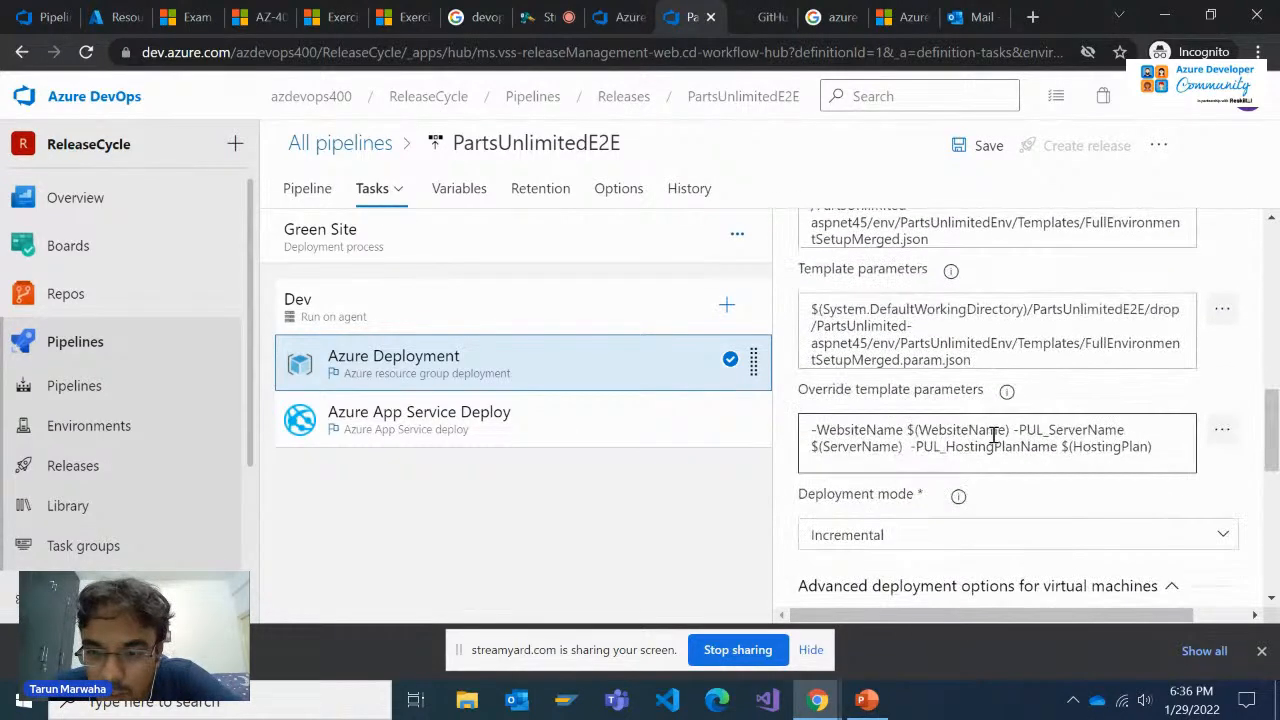
# Review the Azure App Service Deploy task's settings, including the app service name, resource group, slot and package
pyautogui.click(512, 414)
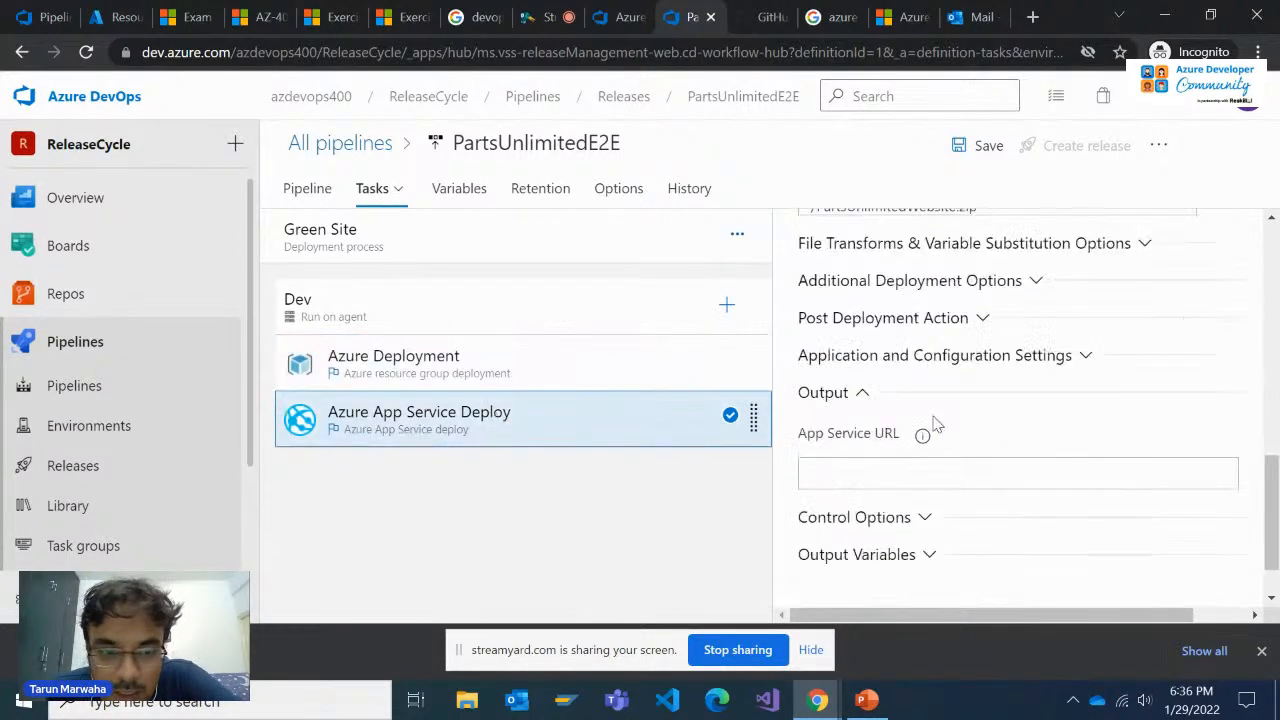
pyautogui.scroll(10, 1018, 412)
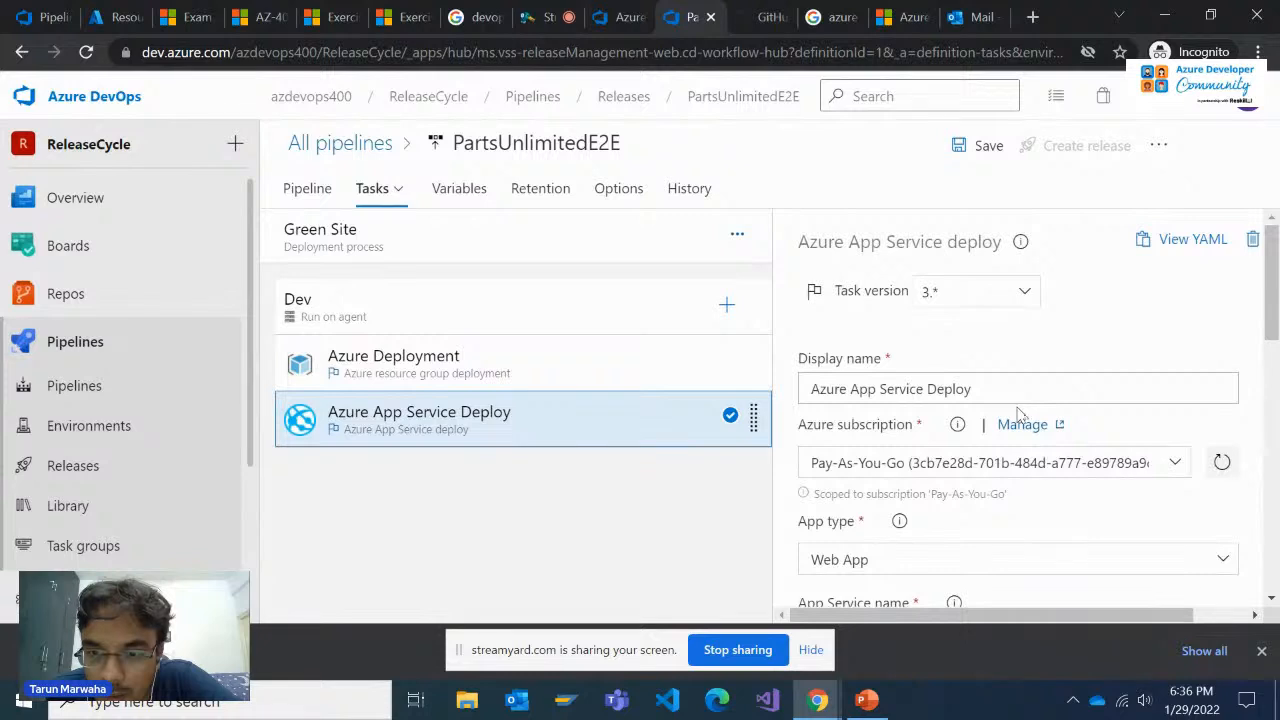
pyautogui.scroll(-3, 1018, 412)
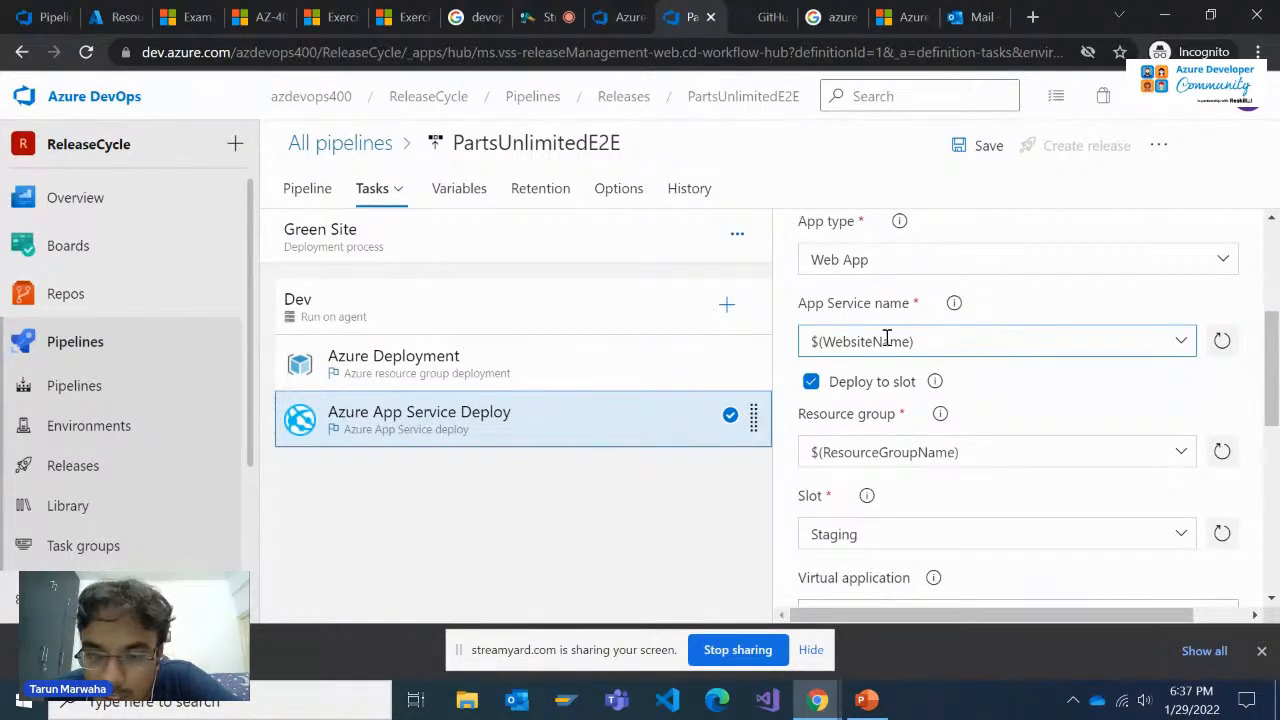
pyautogui.scroll(-2, 946, 451)
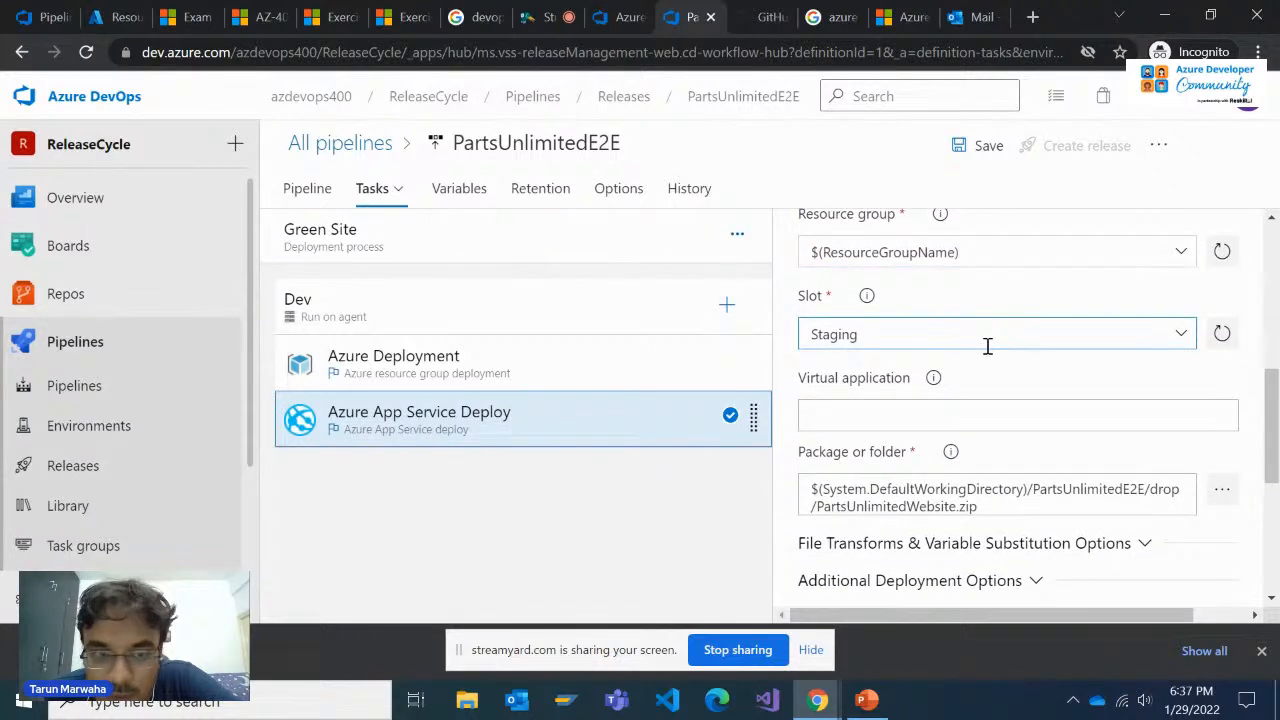
pyautogui.scroll(-1, 983, 377)
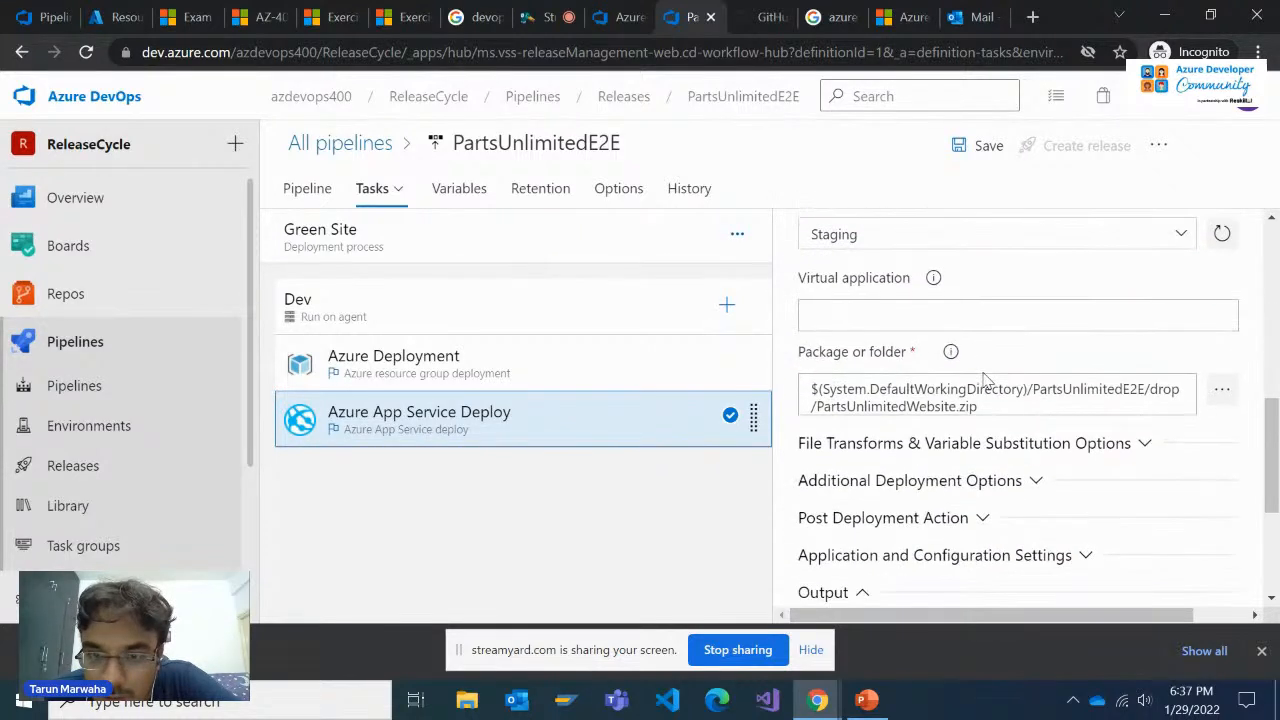
pyautogui.scroll(3, 985, 378)
pyautogui.scroll(2, 983, 377)
pyautogui.scroll(-8, 983, 377)
pyautogui.scroll(8, 985, 378)
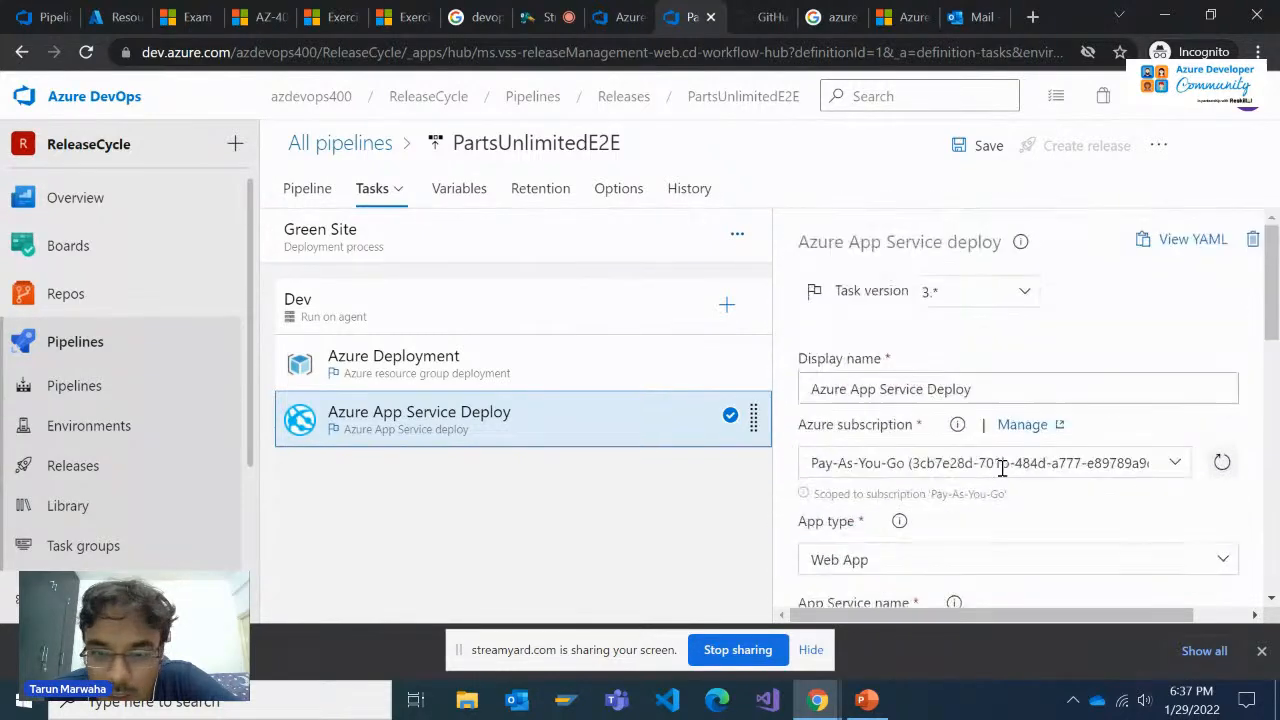
# Copy aspnet45/env/PartsUnlimitedEnv/Templates/FullEnvironmentSetupMerged.json from the Azure Deployment task's template path into a new Notepad note, followed by a blank line
pyautogui.click(566, 356)
pyautogui.scroll(-6, 1008, 413)
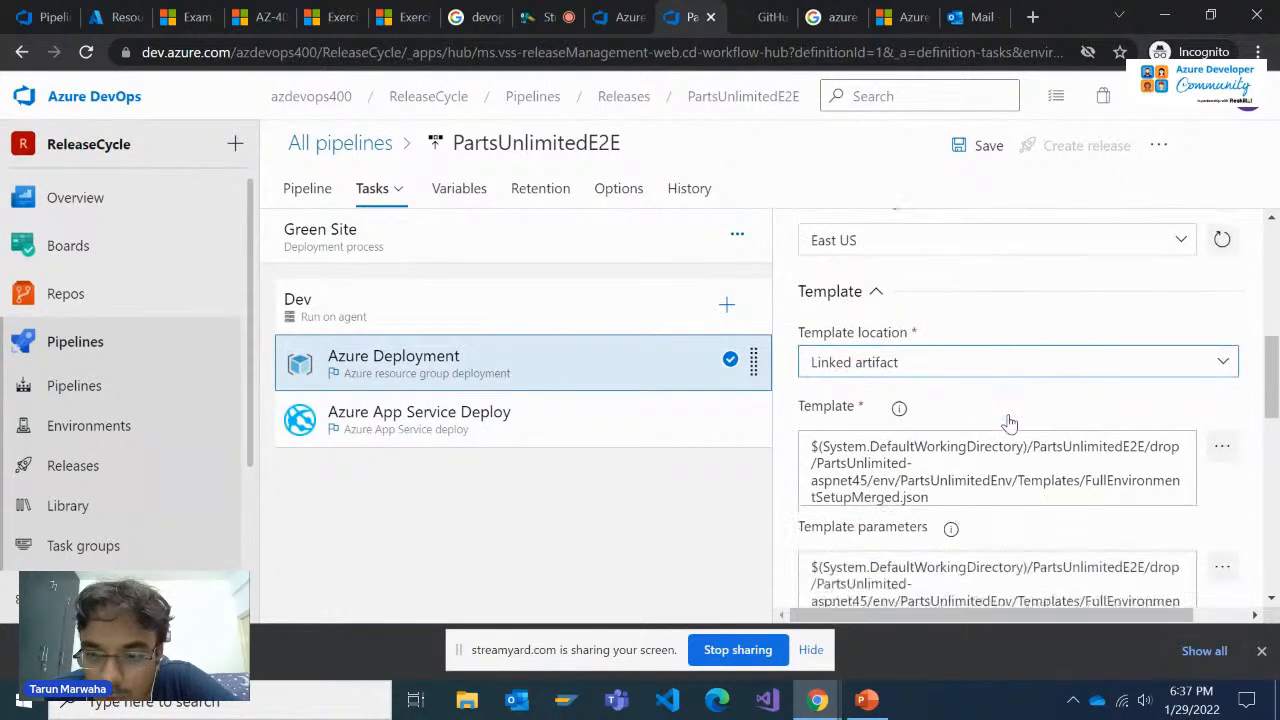
pyautogui.moveTo(948, 438); pyautogui.dragTo(806, 430)
pyautogui.hotkey('ctrl', 'c')
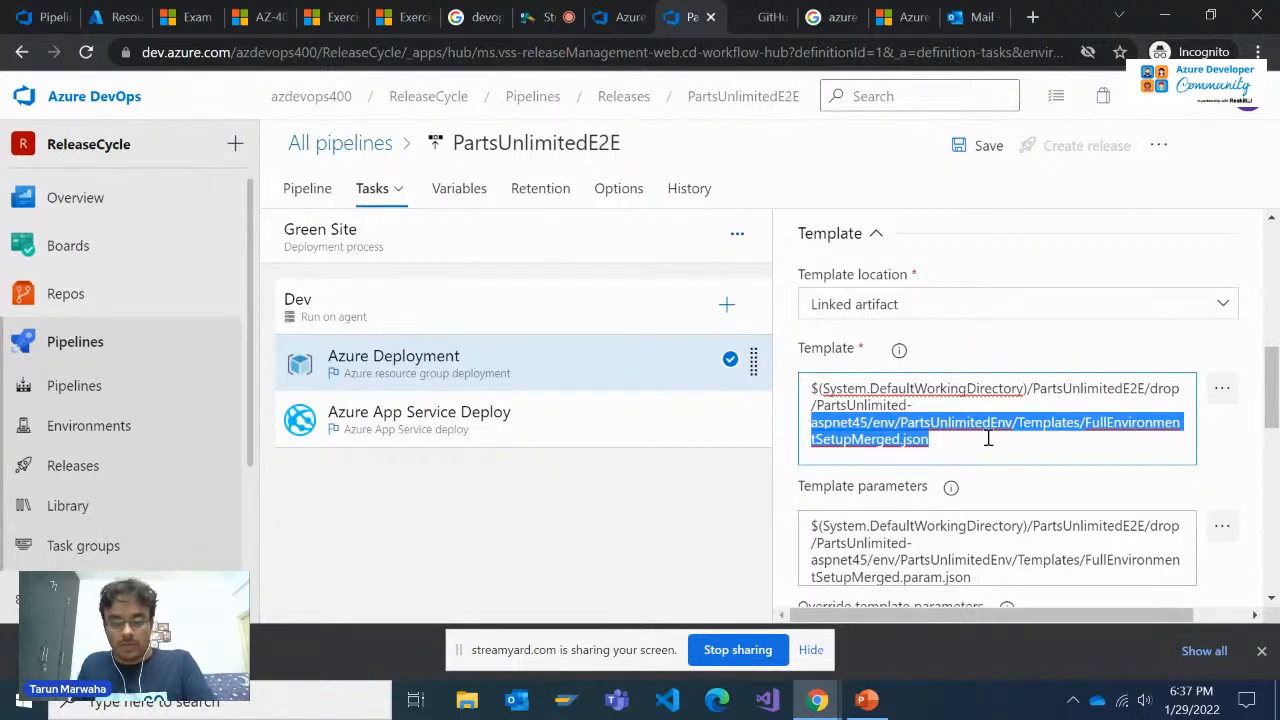
pyautogui.press('super+r')
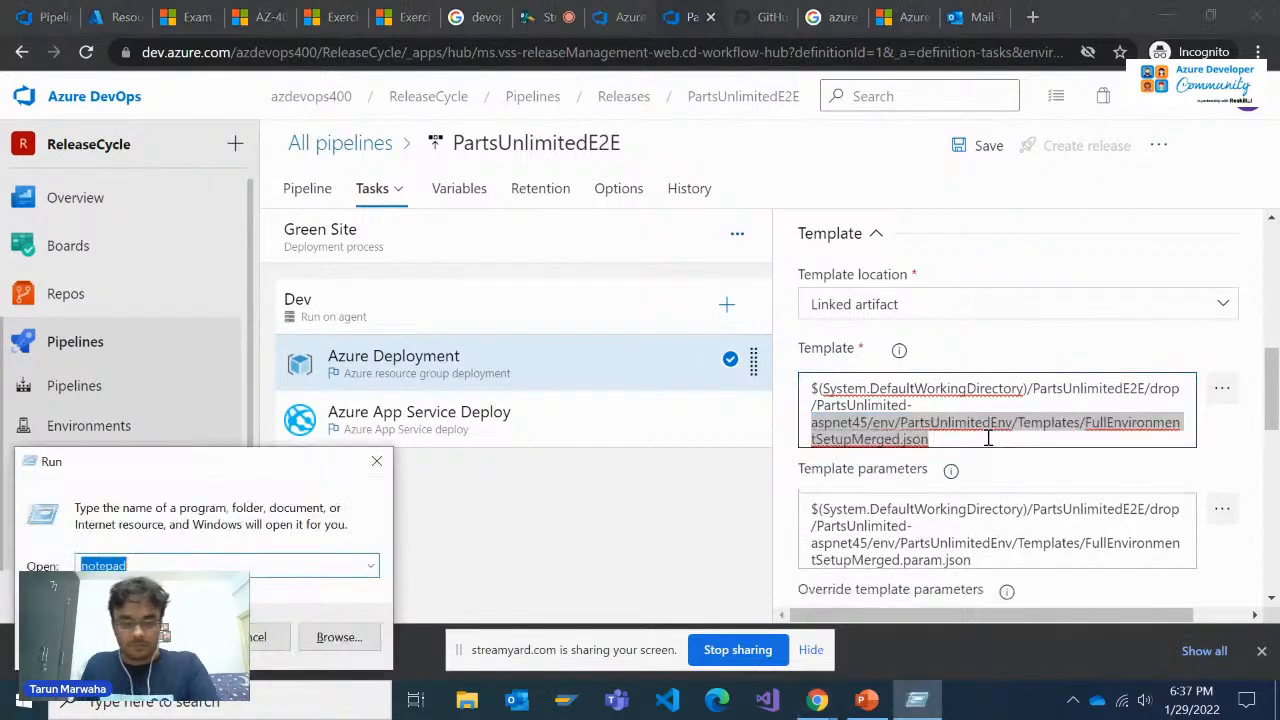
pyautogui.press('Return')
pyautogui.hotkey('ctrl', 'v')
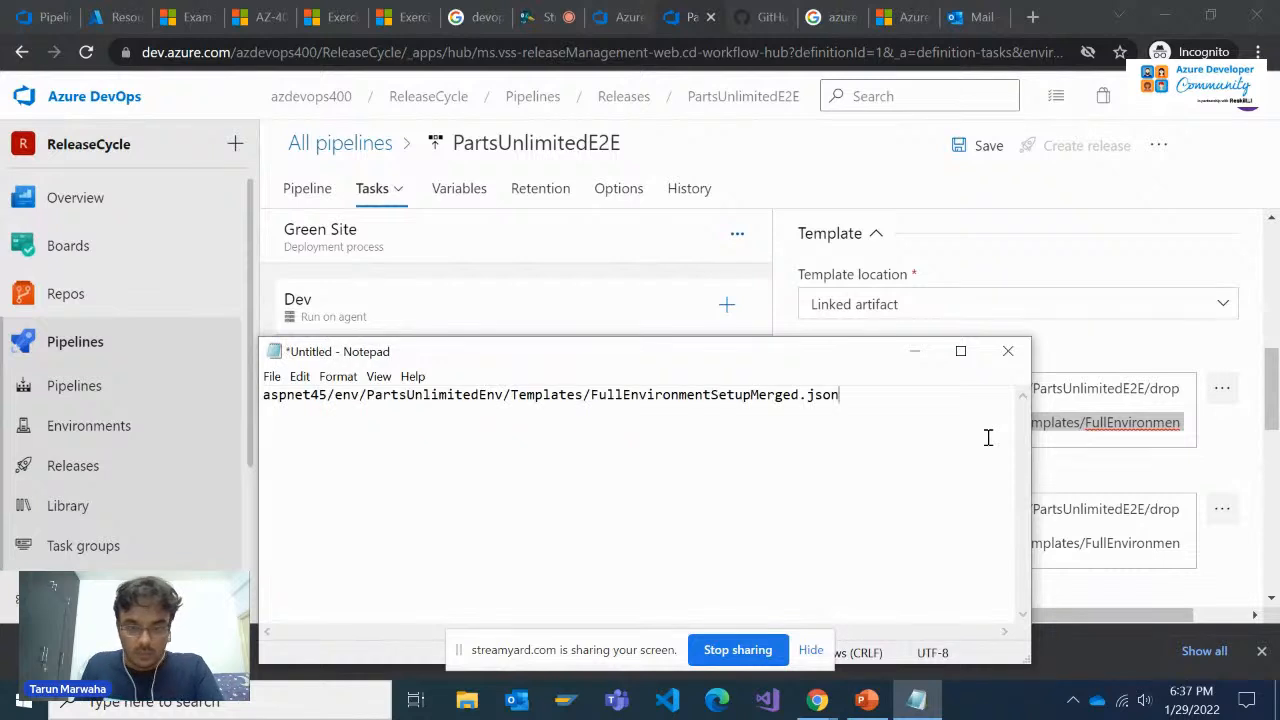
pyautogui.press('Return')
pyautogui.press('Return')
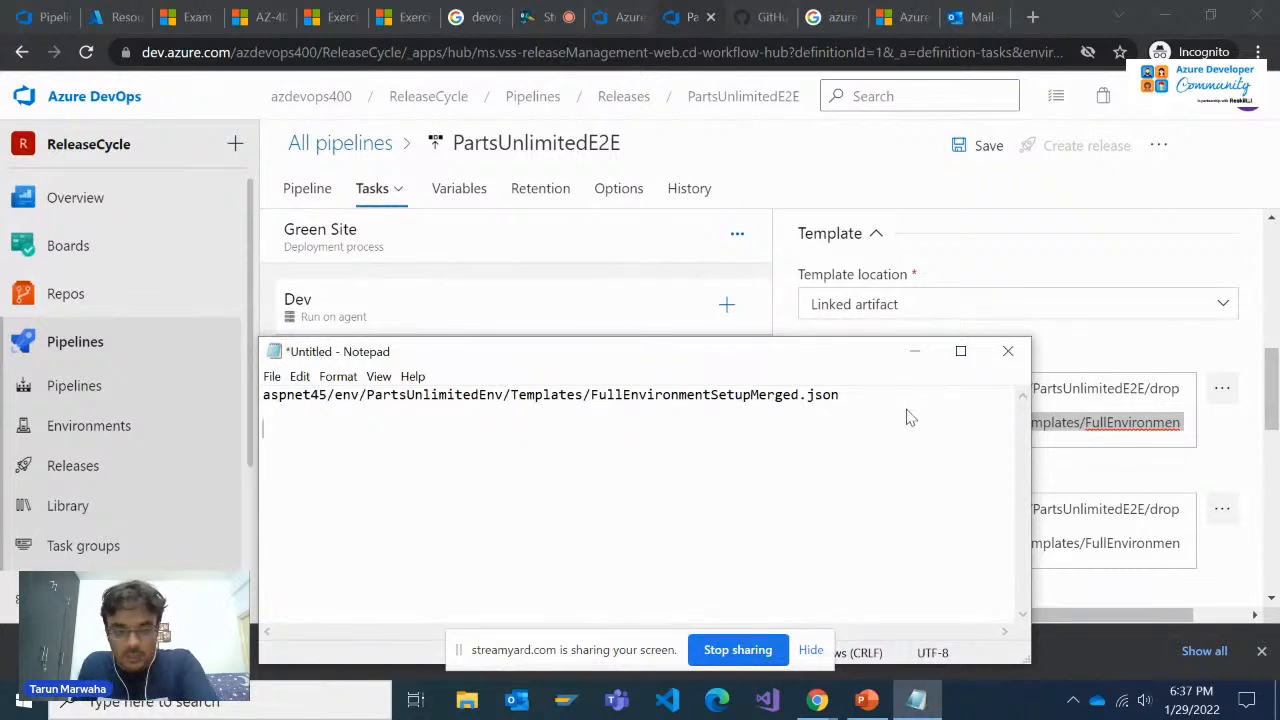
# Add aspnet45/env/PartsUnlimitedEnv/Templates/FullEnvironmentSetupMerged.param.json from the template parameters path to the Notepad note
pyautogui.hotkey('alt', 'Tab')
pyautogui.moveTo(972, 560); pyautogui.dragTo(808, 540)
pyautogui.hotkey('ctrl', 'c')
pyautogui.hotkey('alt', 'Tab')
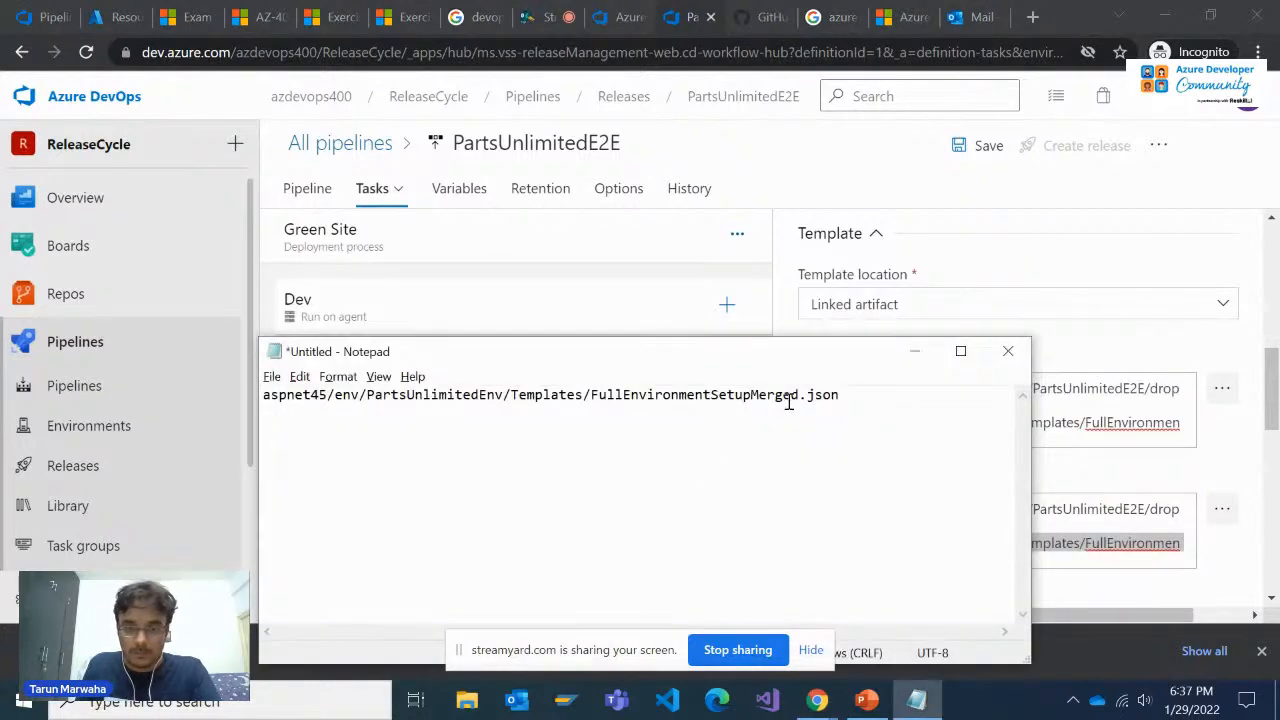
pyautogui.hotkey('ctrl', 'v')
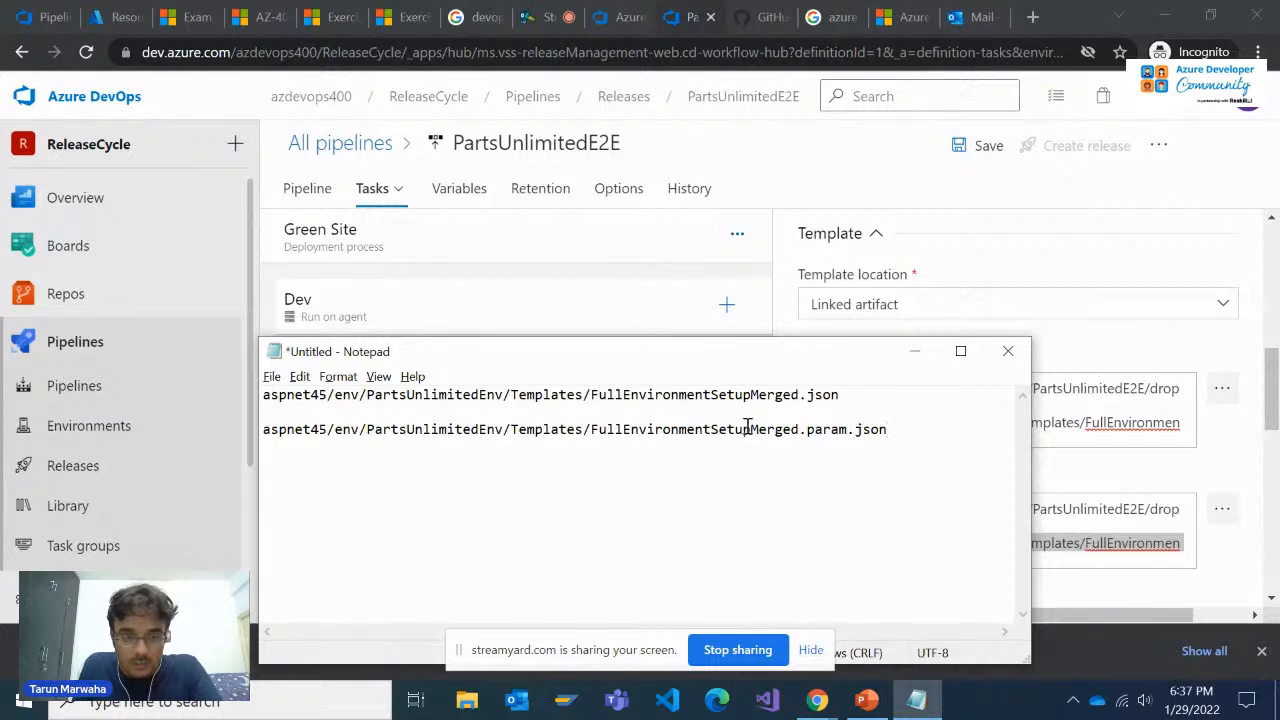
# Replace the note's first path with /PartsUnlimited-aspnet45/env/PartsUnlimitedEnv/Templates/FullEnvironmentSetupMerged.json copied from the task's template path
pyautogui.hotkey('alt', 'Tab')
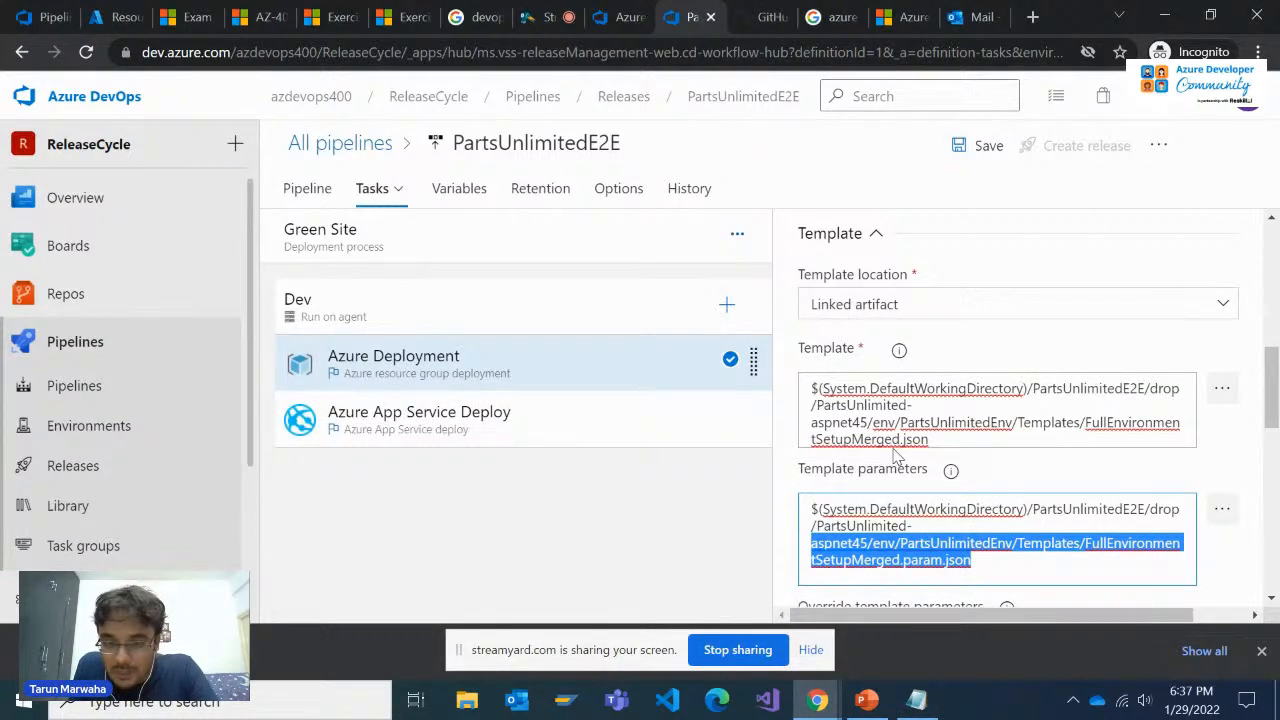
pyautogui.moveTo(930, 440); pyautogui.dragTo(123, 379)
pyautogui.hotkey('alt', 'Tab')
pyautogui.write('/PartsUnlimited-aspnet45/env/PartsUnlimitedEnv/Templates/FullEnvironmentSetupMerged.json')
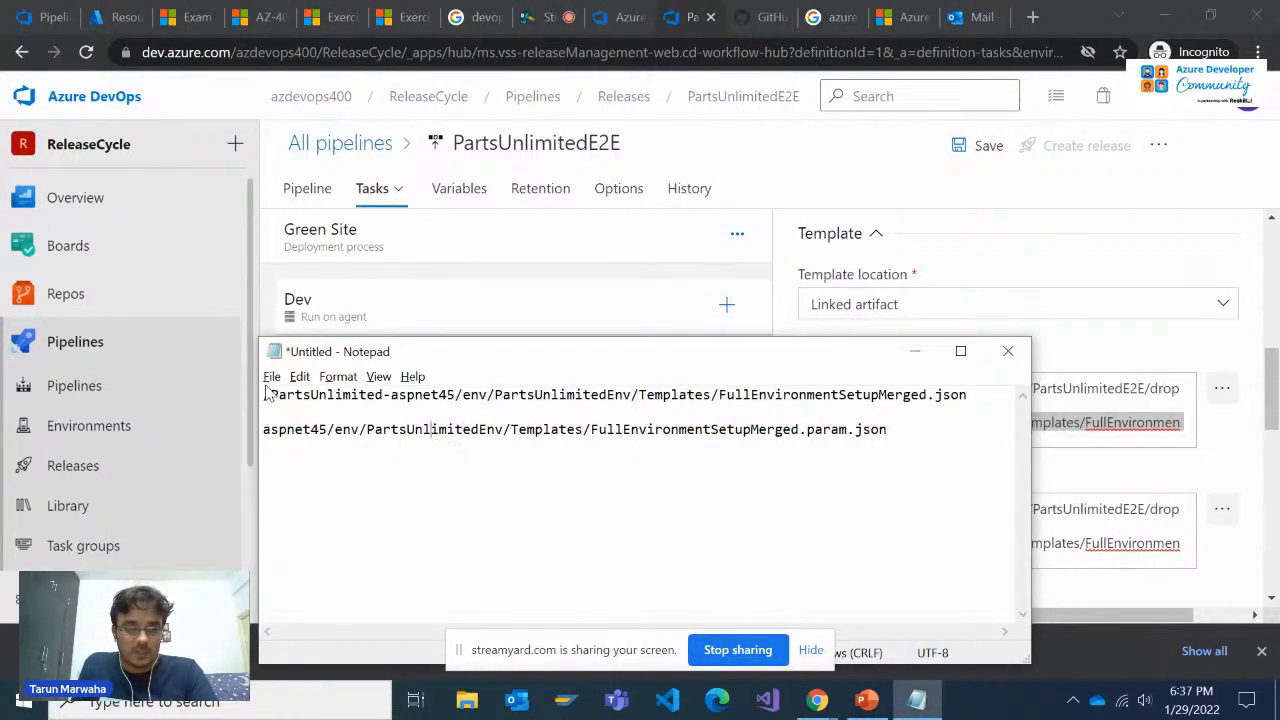
# Return to the release pipeline's stage overview in the browser and save the pipeline without a comment
pyautogui.click(903, 171)
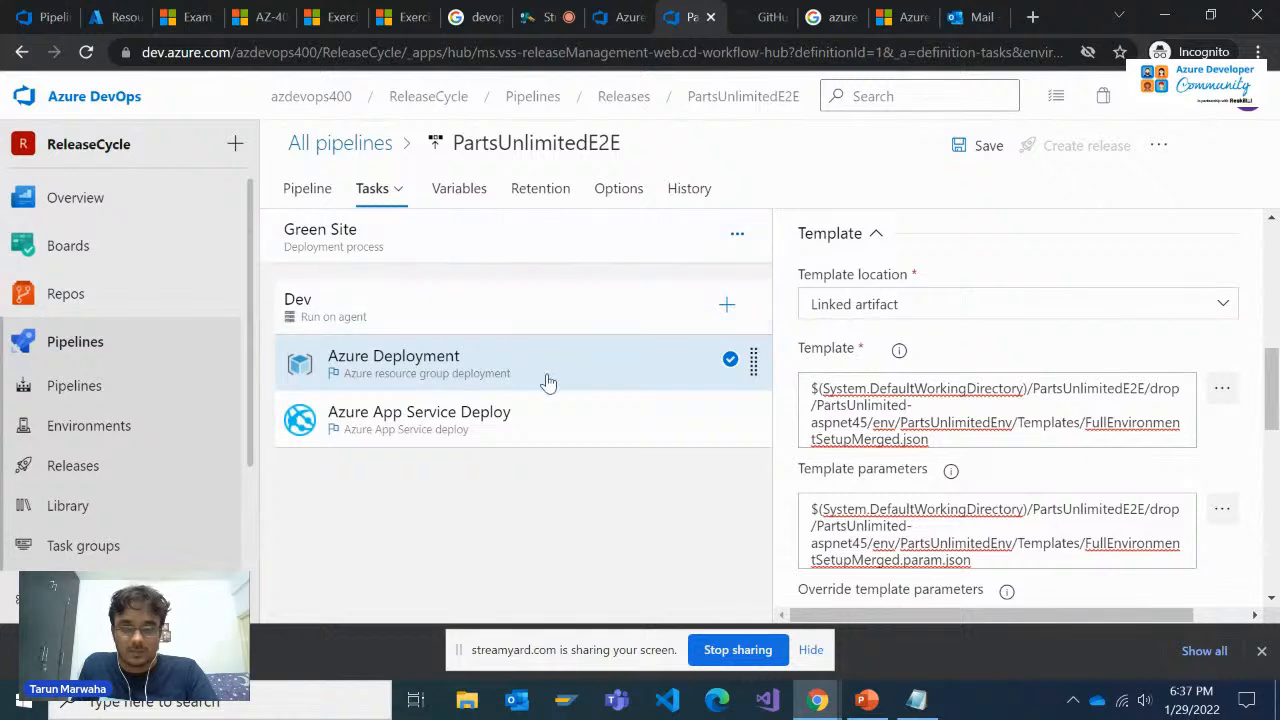
pyautogui.click(310, 190)
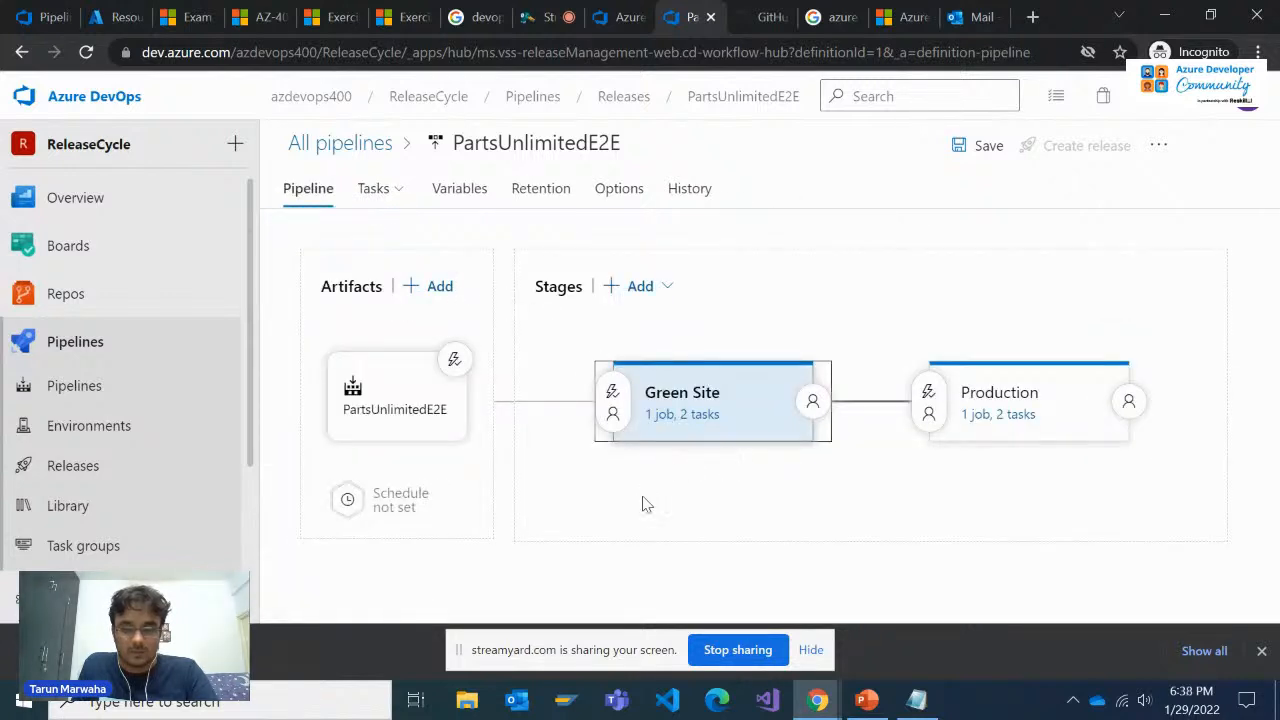
pyautogui.click(980, 146)
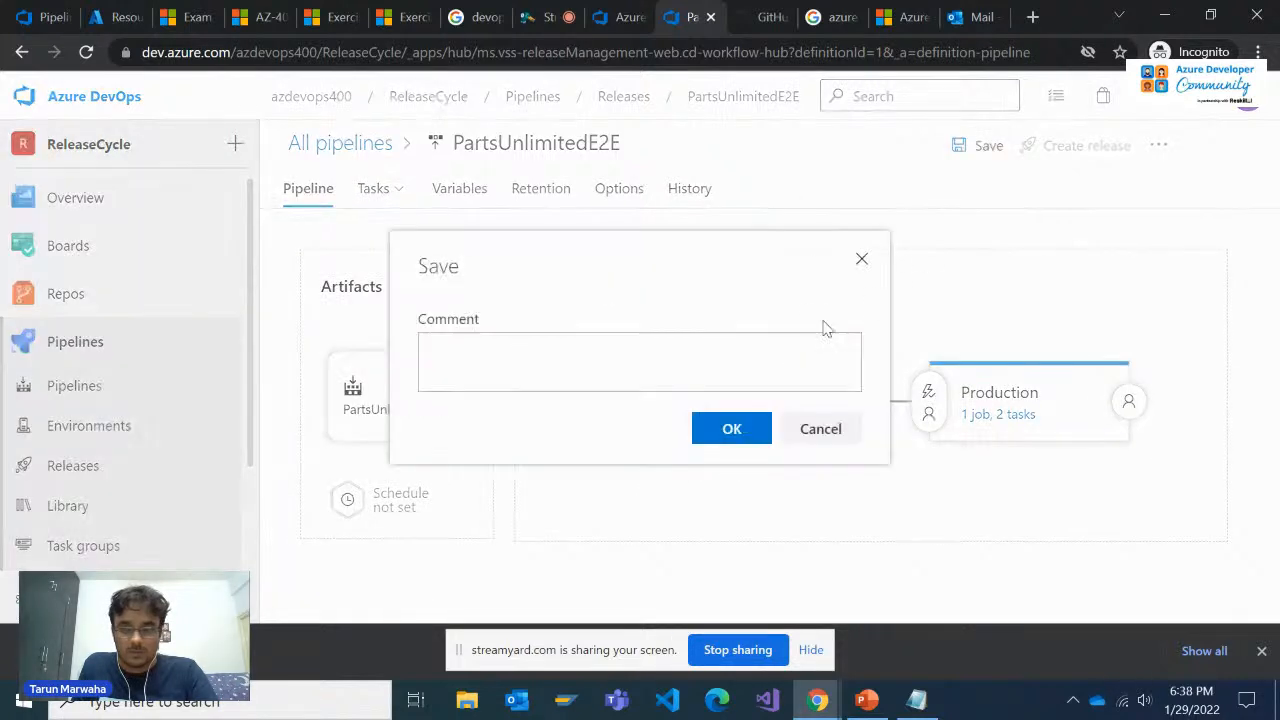
pyautogui.click(731, 429)
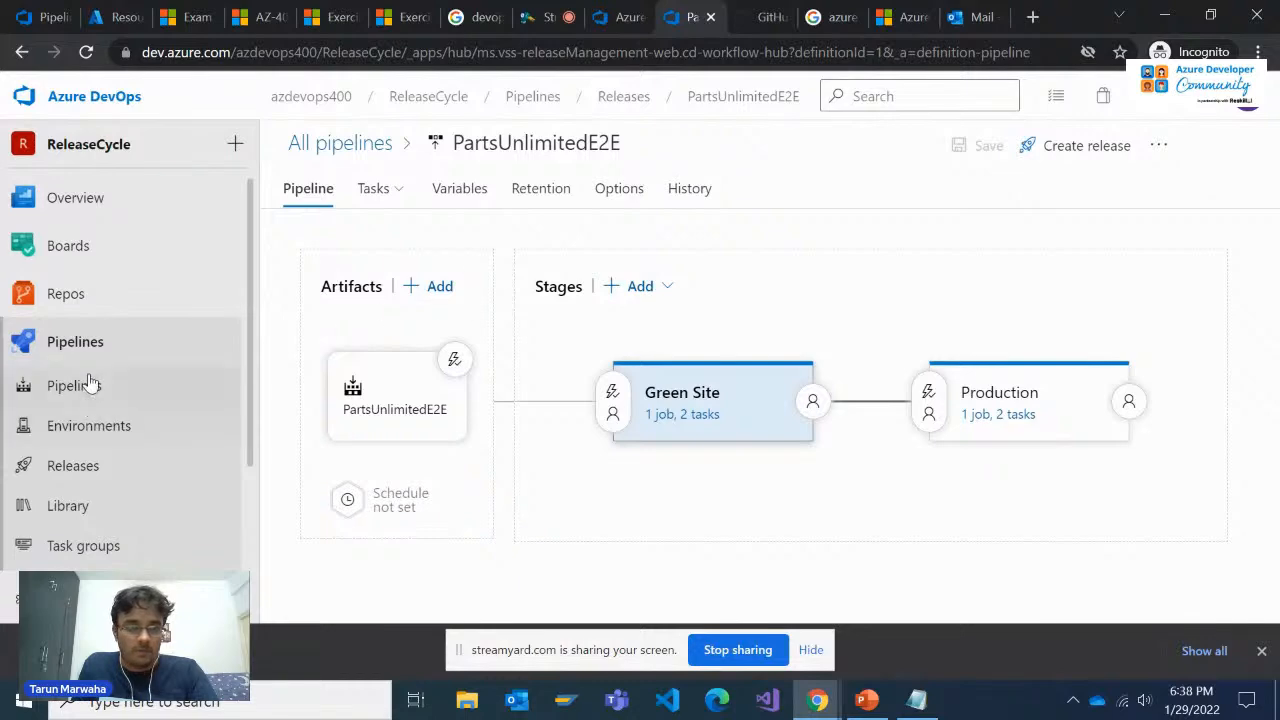
# Open the PartsUnlimited repository's files and expand PartsUnlimited-aspnet45/env/PartsUnlimitedEnv/Templates, following the path in the Notepad note
pyautogui.click(132, 301)
pyautogui.hotkey('alt', 'Tab')
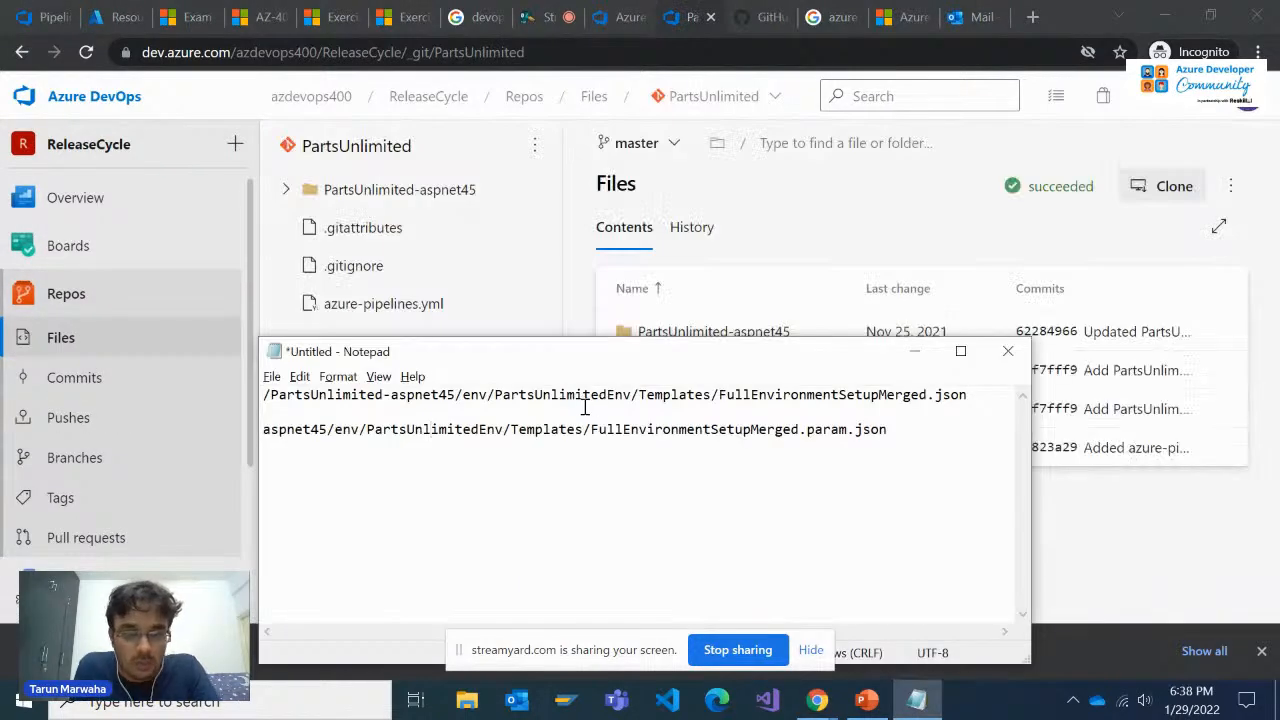
pyautogui.click(286, 191)
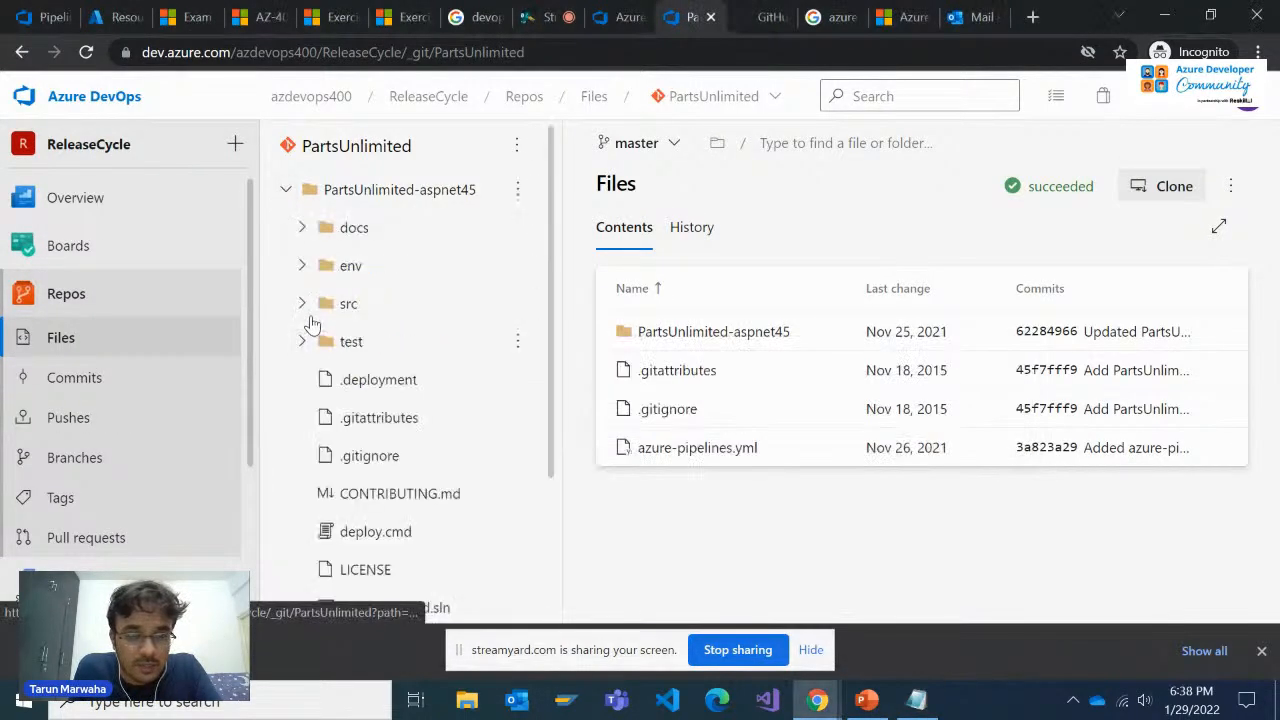
pyautogui.click(302, 265)
pyautogui.hotkey('alt', 'Tab')
pyautogui.hotkey('alt', 'Tab')
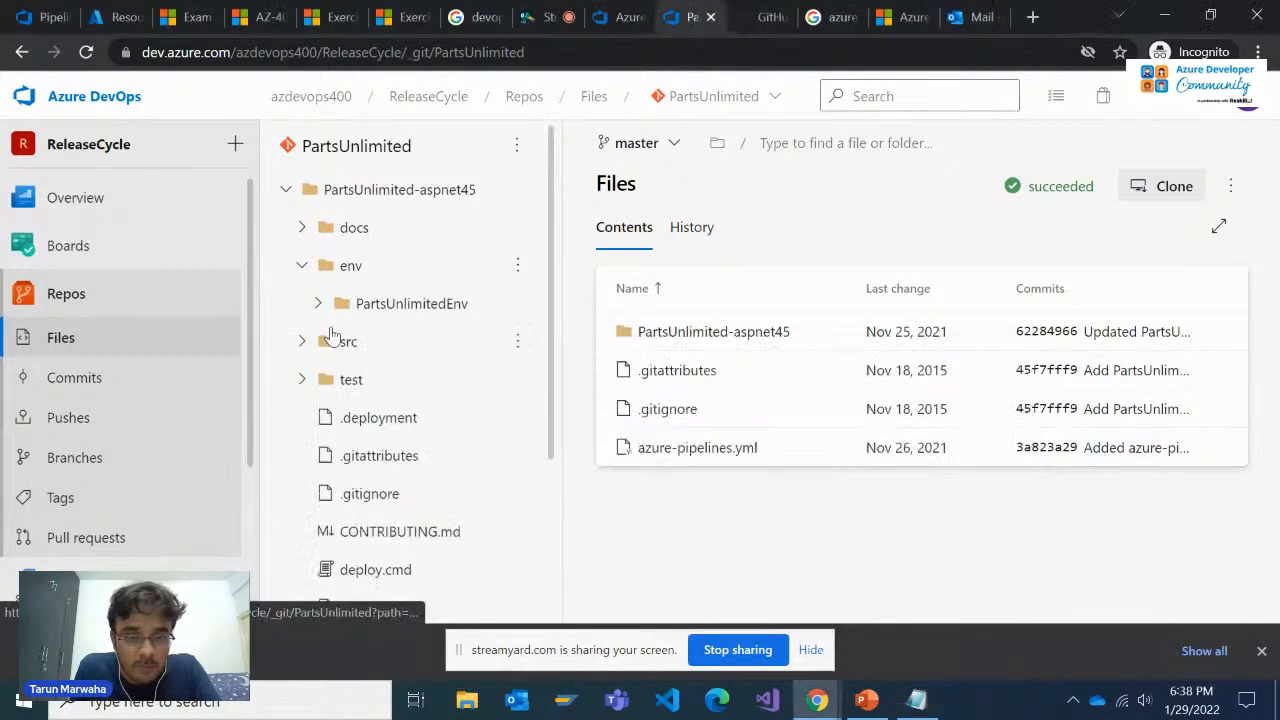
pyautogui.click(318, 303)
# Widen the repository's file tree and check the Templates folder for the two FullEnvironmentSetupMerged files noted in Notepad
pyautogui.hotkey('alt', 'Tab')
pyautogui.hotkey('alt', 'Tab')
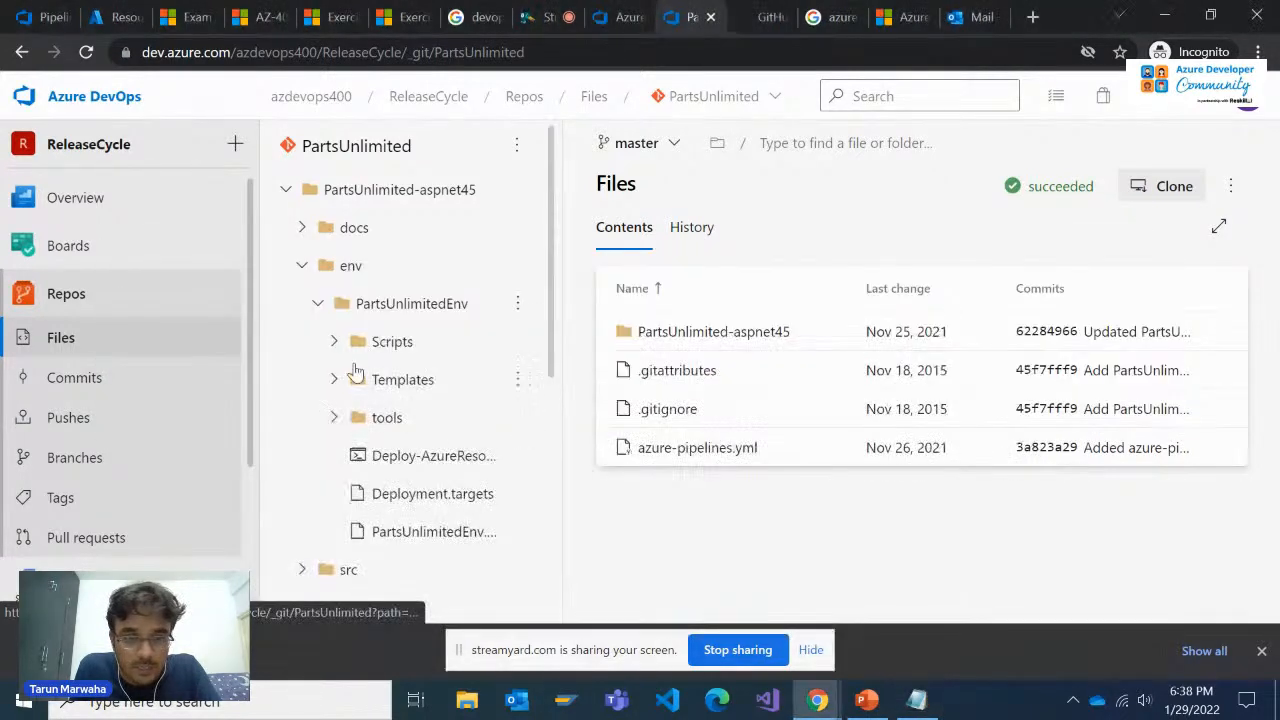
pyautogui.click(337, 378)
pyautogui.hotkey('alt', 'Tab')
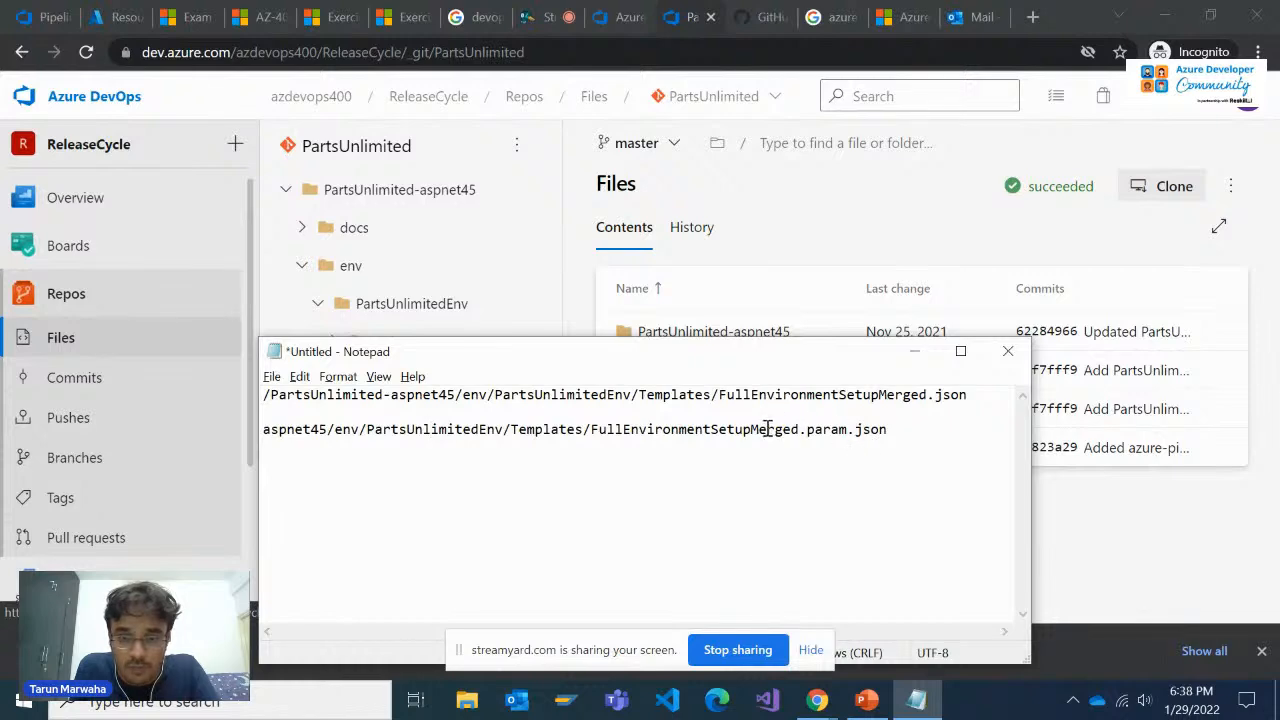
pyautogui.hotkey('alt', 'Tab')
pyautogui.scroll(-2, 415, 438)
pyautogui.hotkey('alt', 'Tab')
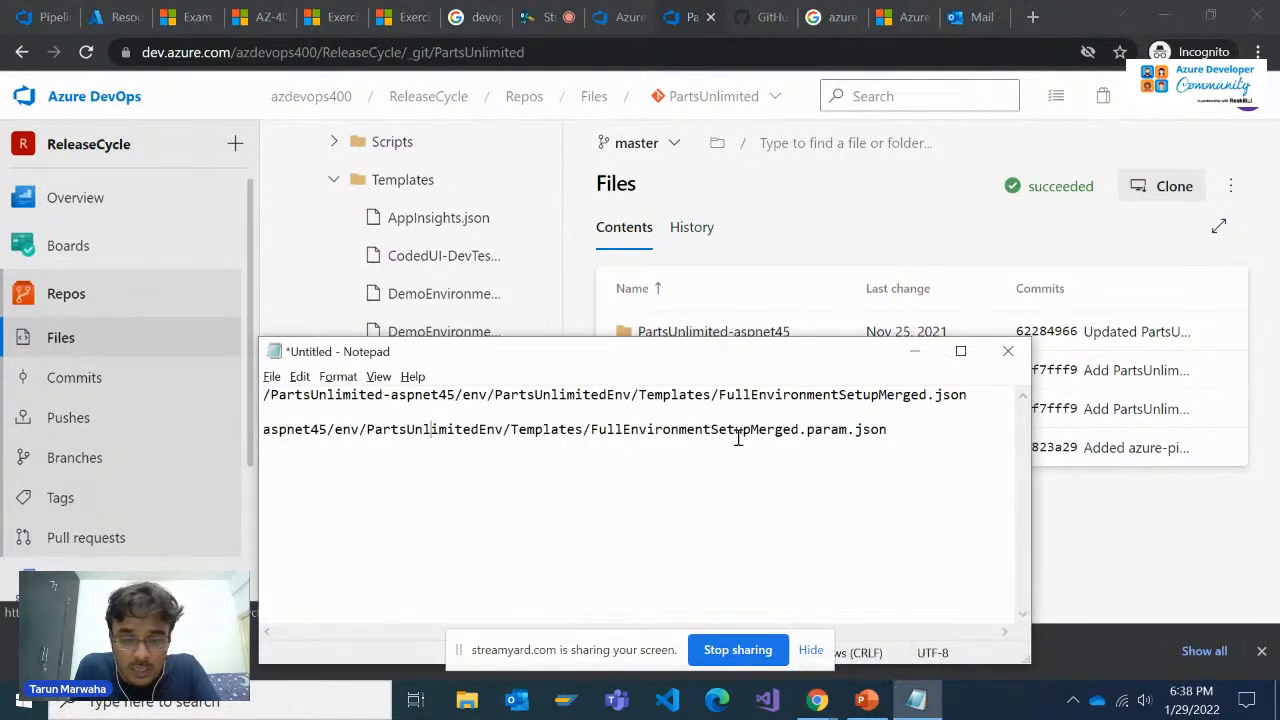
pyautogui.hotkey('alt', 'Tab')
pyautogui.moveTo(561, 203); pyautogui.dragTo(737, 203)
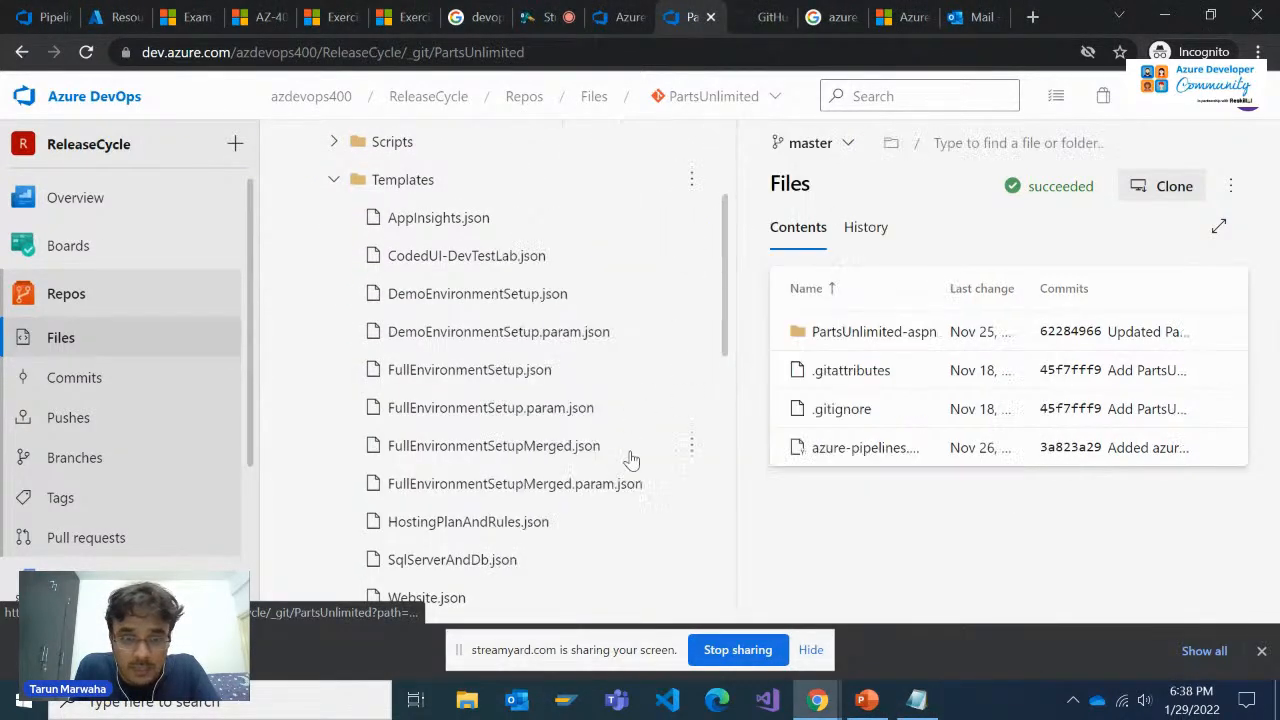
pyautogui.hotkey('alt', 'Tab')
pyautogui.hotkey('alt', 'Tab')
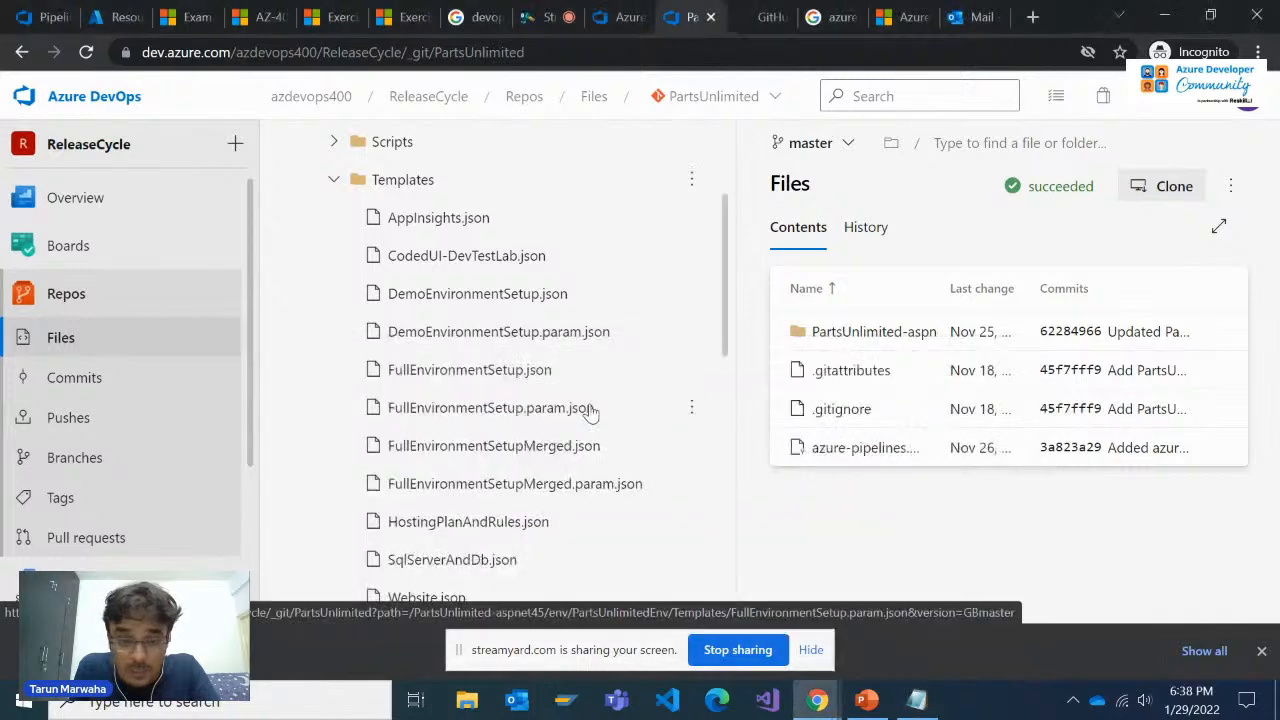
# Open FullEnvironmentSetupMerged.json from the Templates folder and read its opening parameters, from WebsiteName and PUL_ServerName through PUL_DBLogin
pyautogui.click(500, 446)
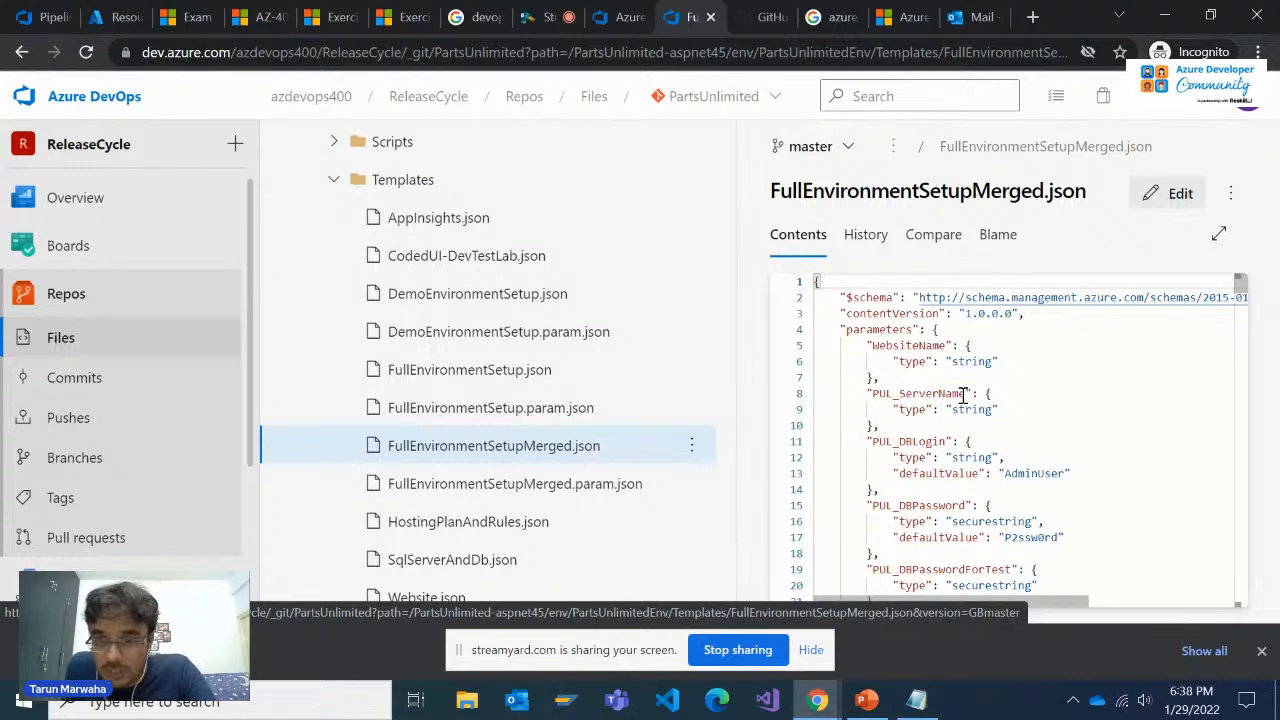
pyautogui.doubleClick(930, 345)
pyautogui.doubleClick(930, 393)
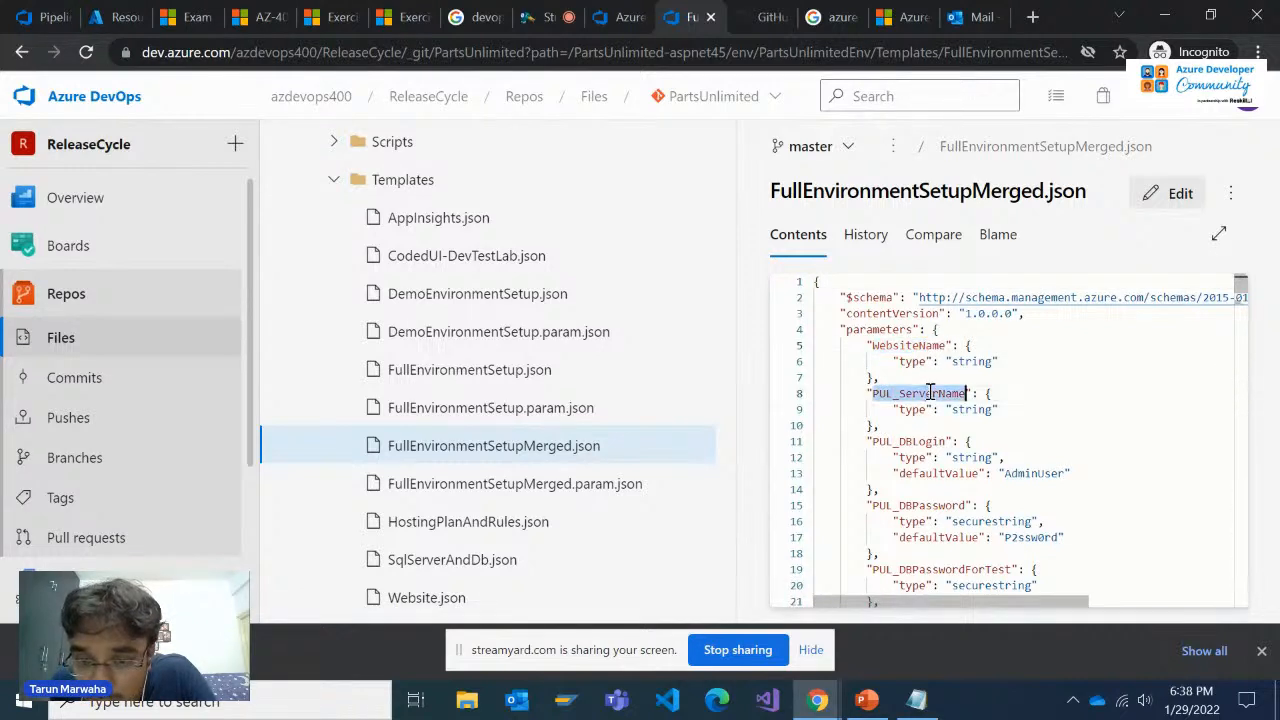
pyautogui.doubleClick(918, 440)
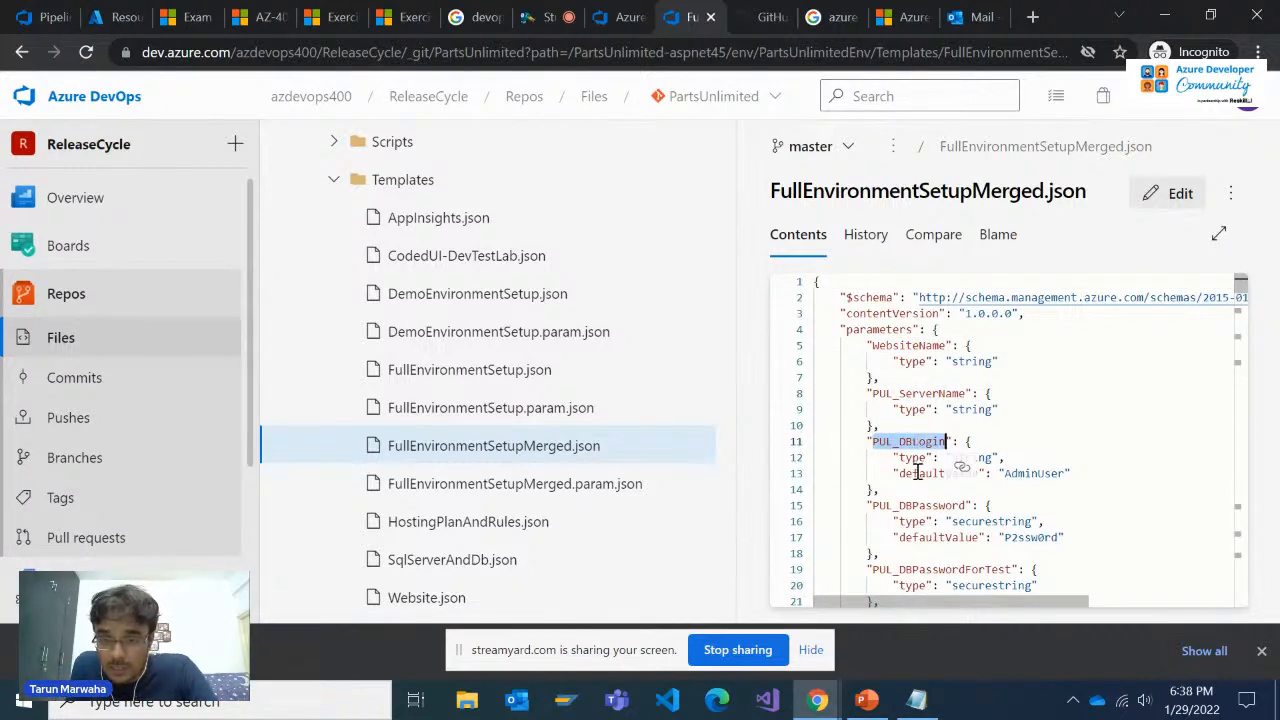
pyautogui.scroll(-1, 955, 470)
pyautogui.scroll(-1, 968, 455)
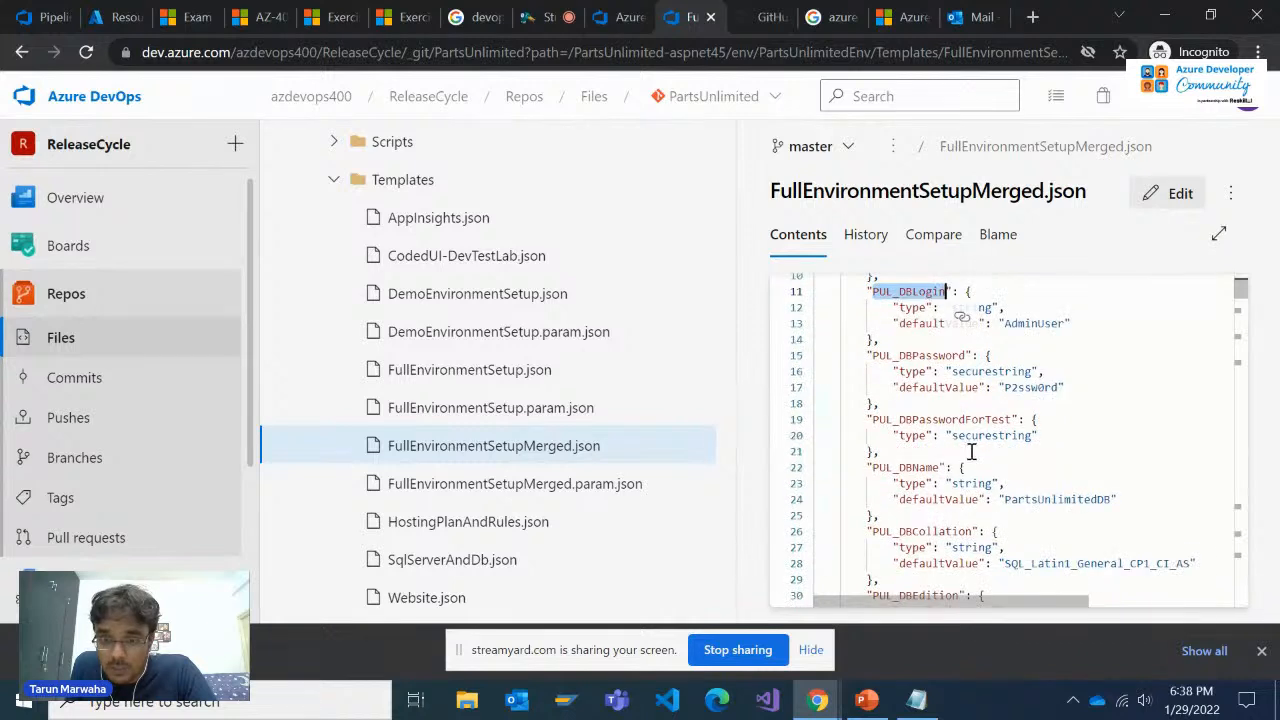
pyautogui.scroll(-1, 958, 459)
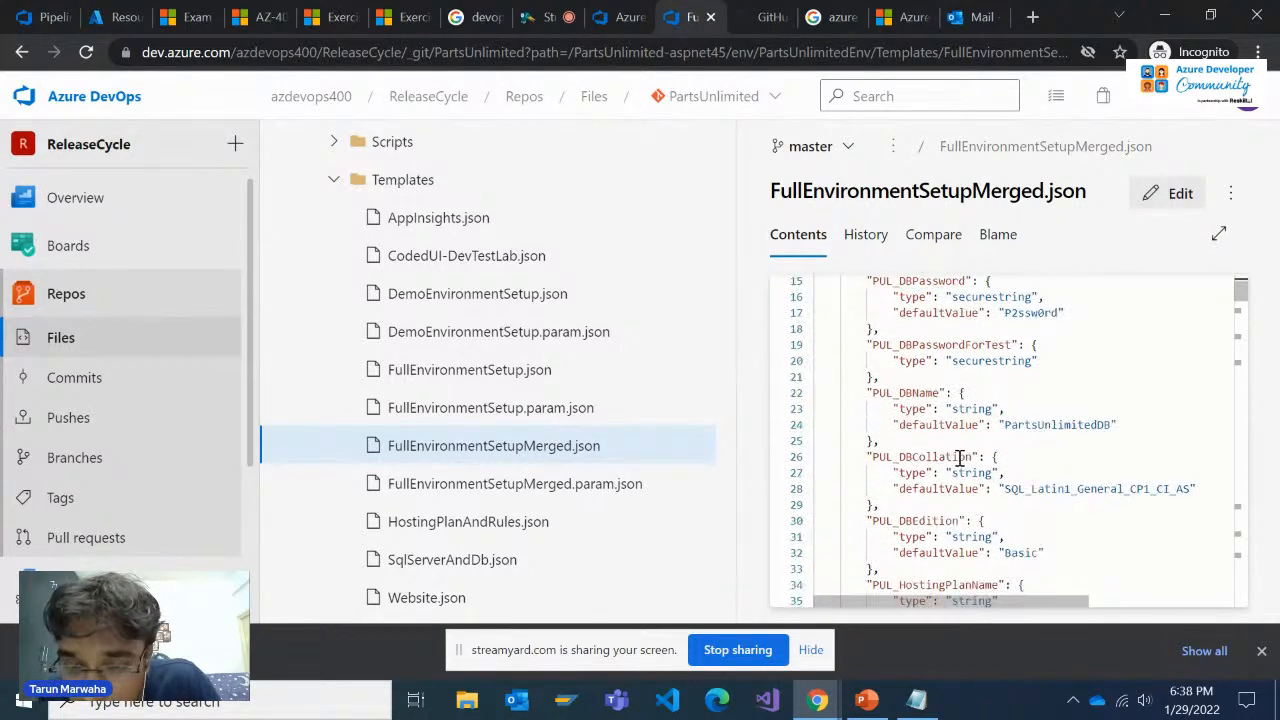
# Review the template's database parameters again, from the login and password definitions through PUL_DBName, PUL_DBCollation and PUL_DBEdition
pyautogui.scroll(3, 958, 460)
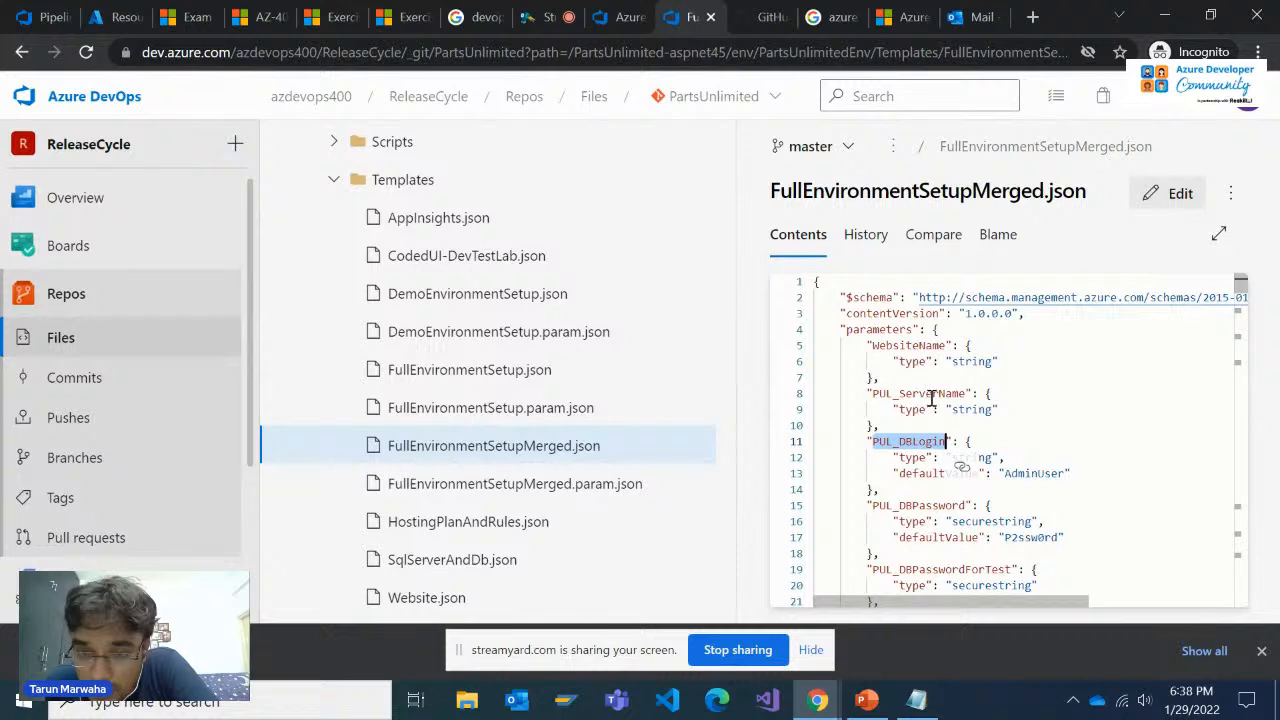
pyautogui.scroll(-1, 937, 445)
pyautogui.scroll(1, 937, 449)
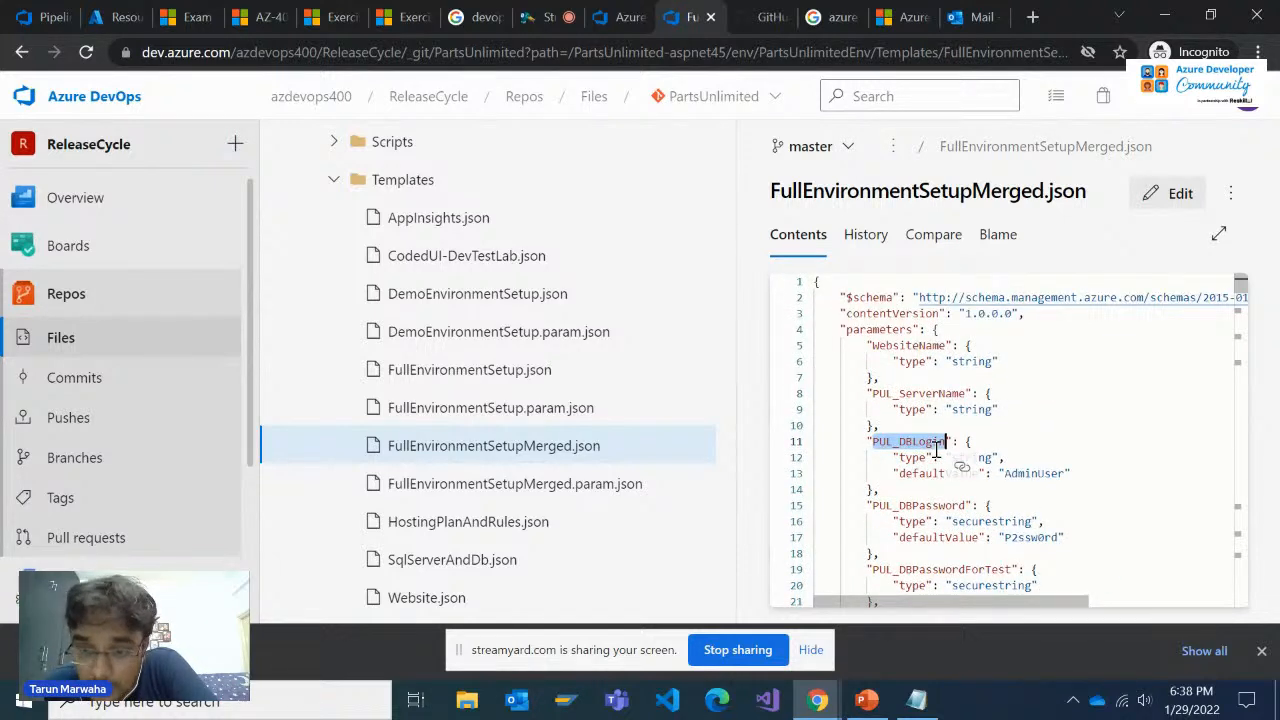
pyautogui.scroll(-1, 937, 450)
pyautogui.scroll(-1, 937, 453)
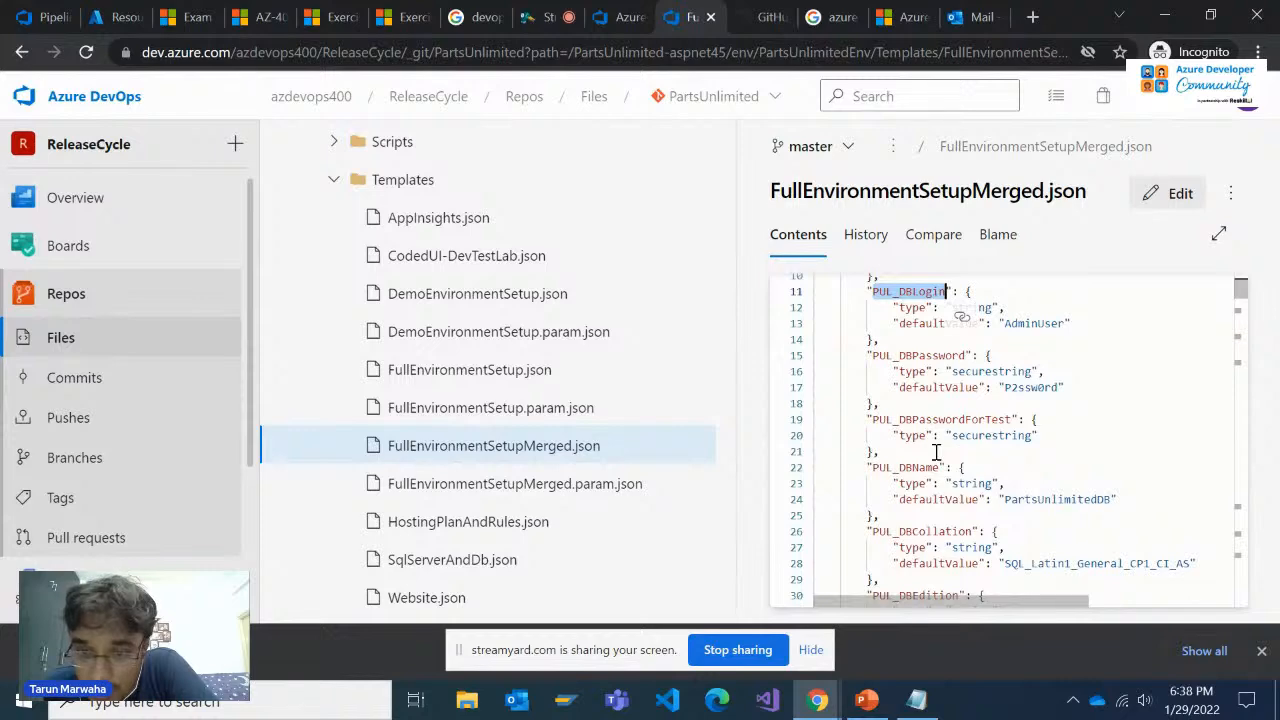
pyautogui.scroll(-2, 937, 453)
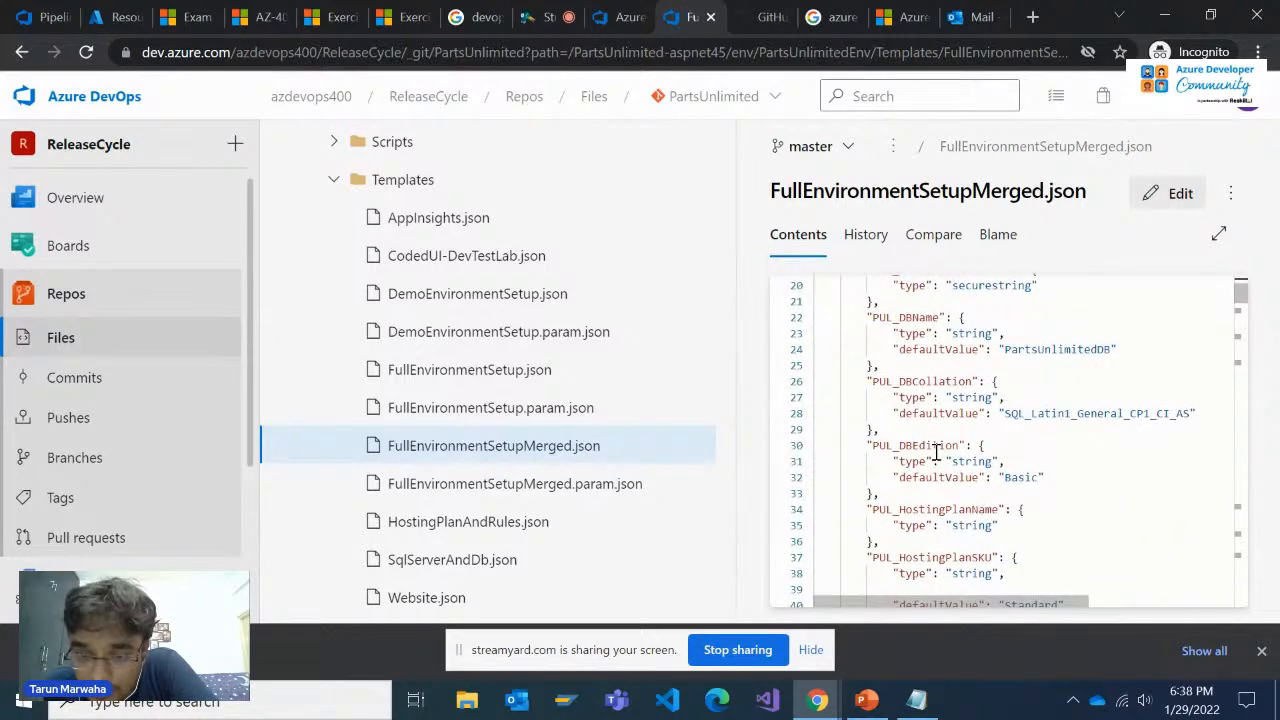
pyautogui.scroll(-1, 941, 476)
pyautogui.scroll(5, 941, 476)
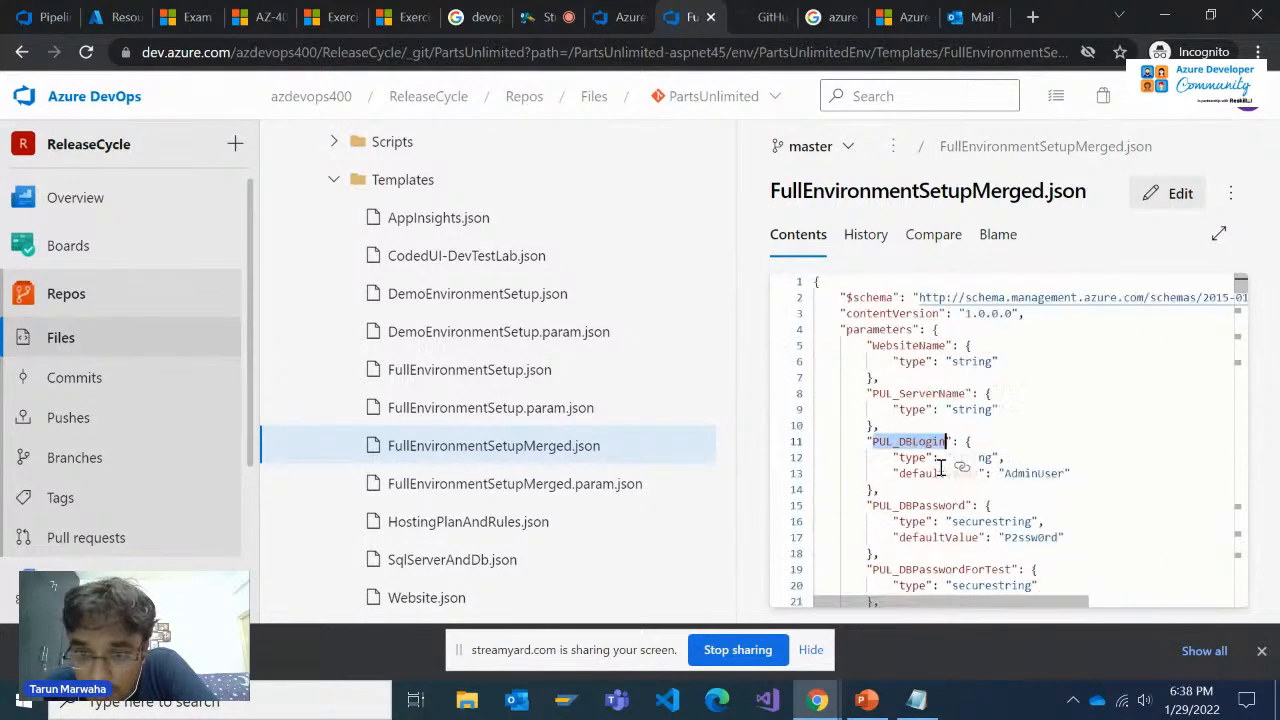
pyautogui.scroll(-1, 943, 465)
pyautogui.scroll(-3, 953, 465)
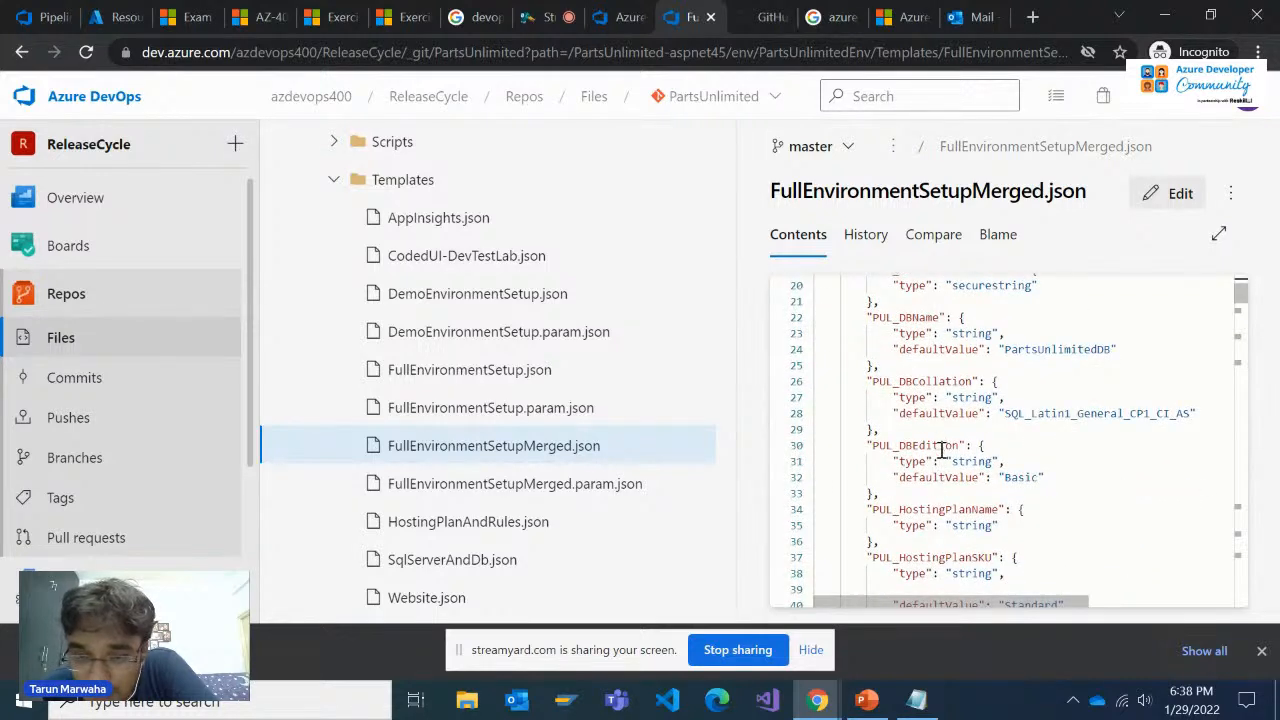
pyautogui.scroll(-1, 941, 460)
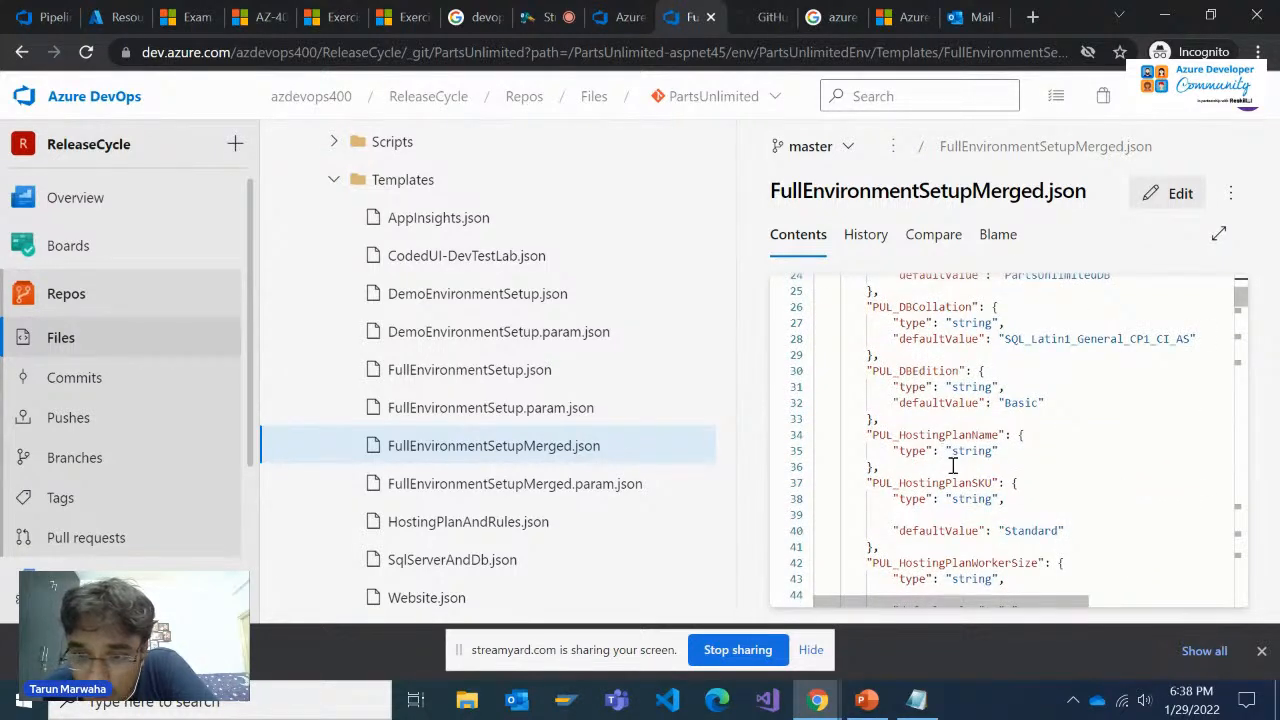
# Examine the PUL_HostingPlanSKU, PUL_HostingPlanWorkerSize and EnableRules parameters, checking them against the rest of the parameters section
pyautogui.click(953, 467)
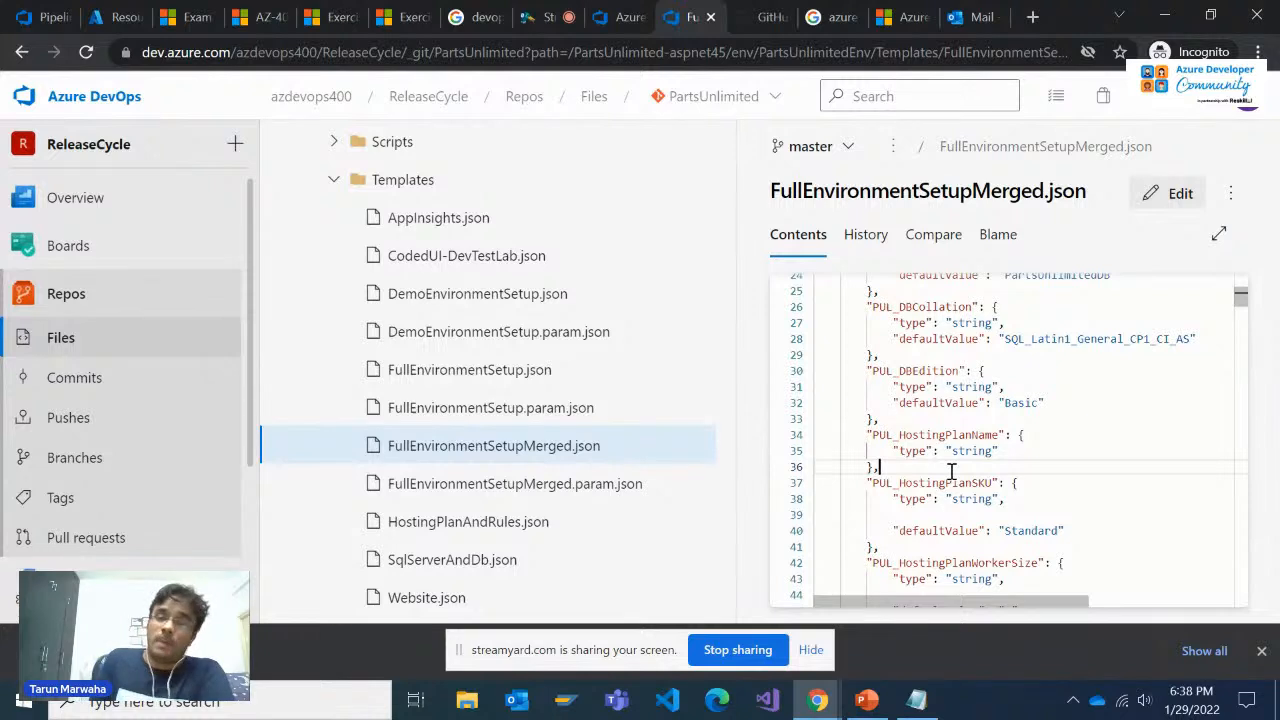
pyautogui.doubleClick(939, 484)
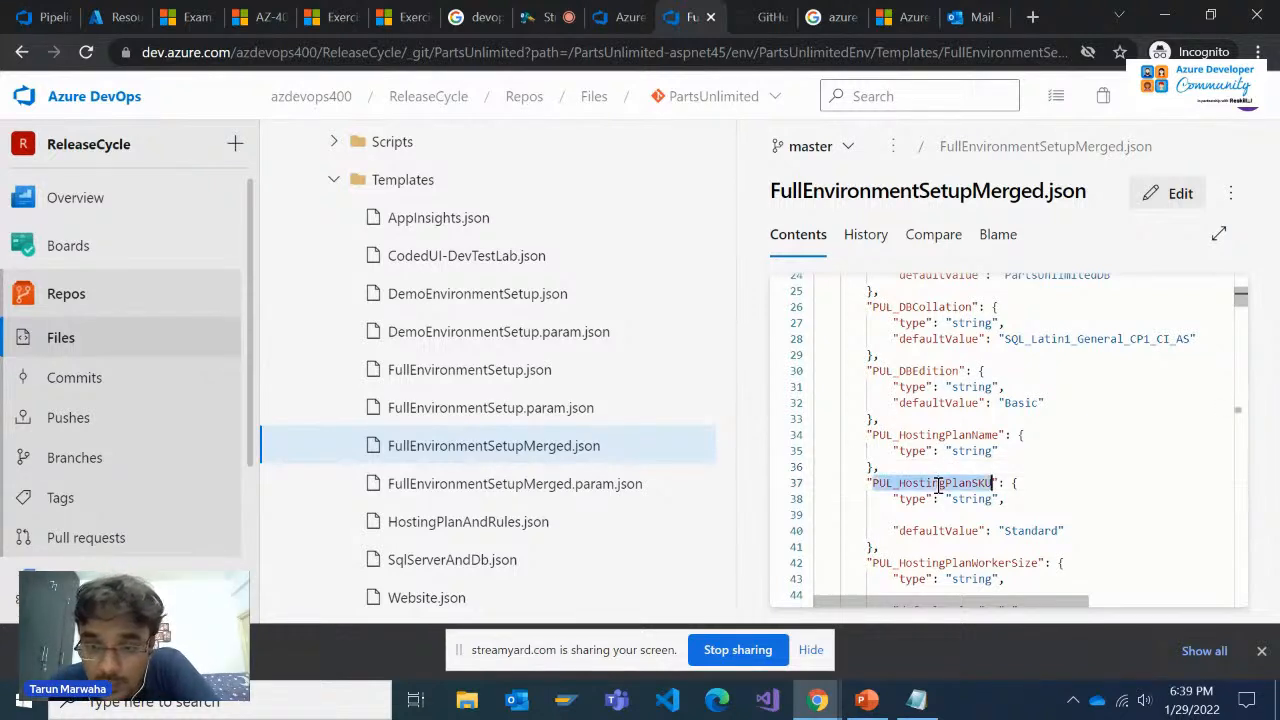
pyautogui.scroll(-1, 942, 507)
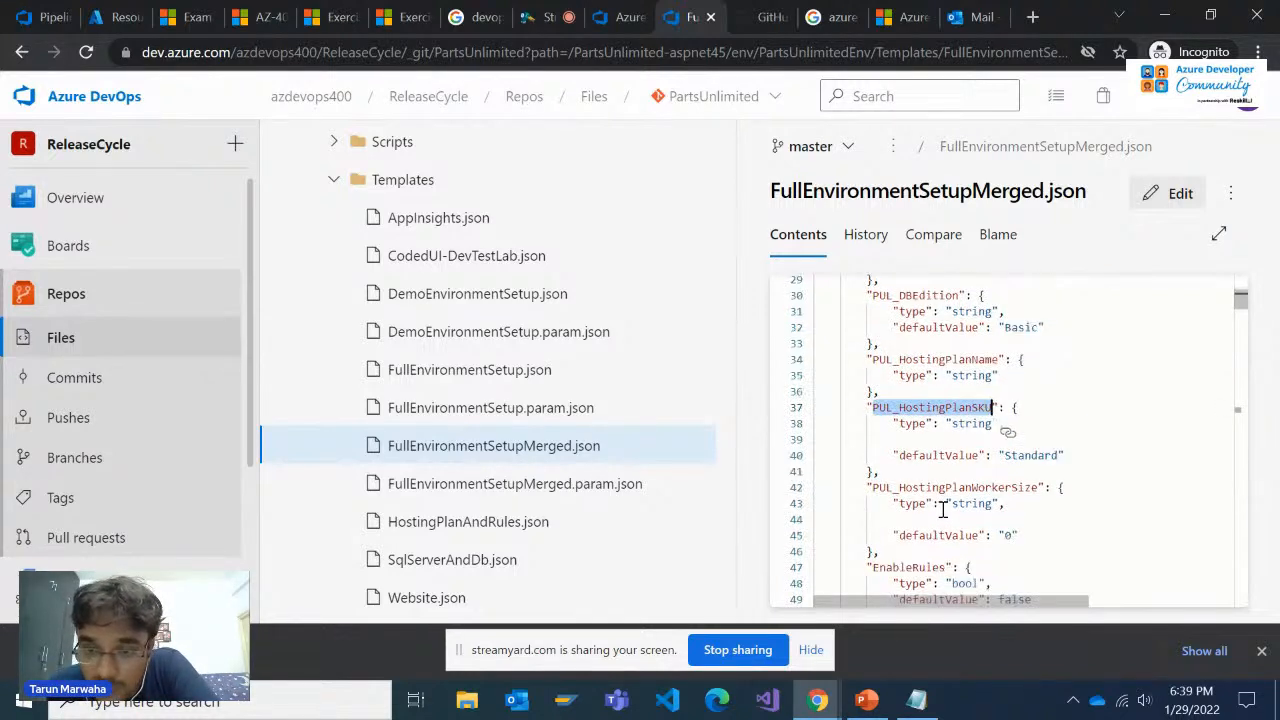
pyautogui.scroll(-1, 993, 489)
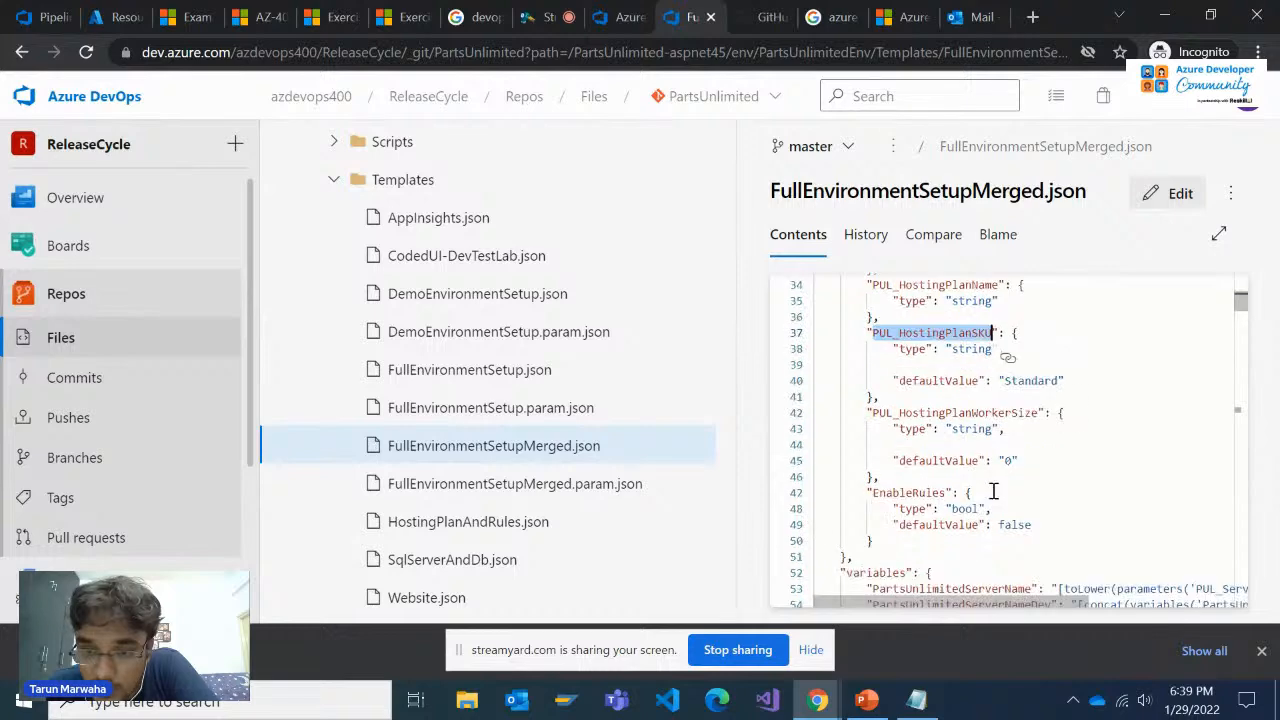
pyautogui.doubleClick(985, 413)
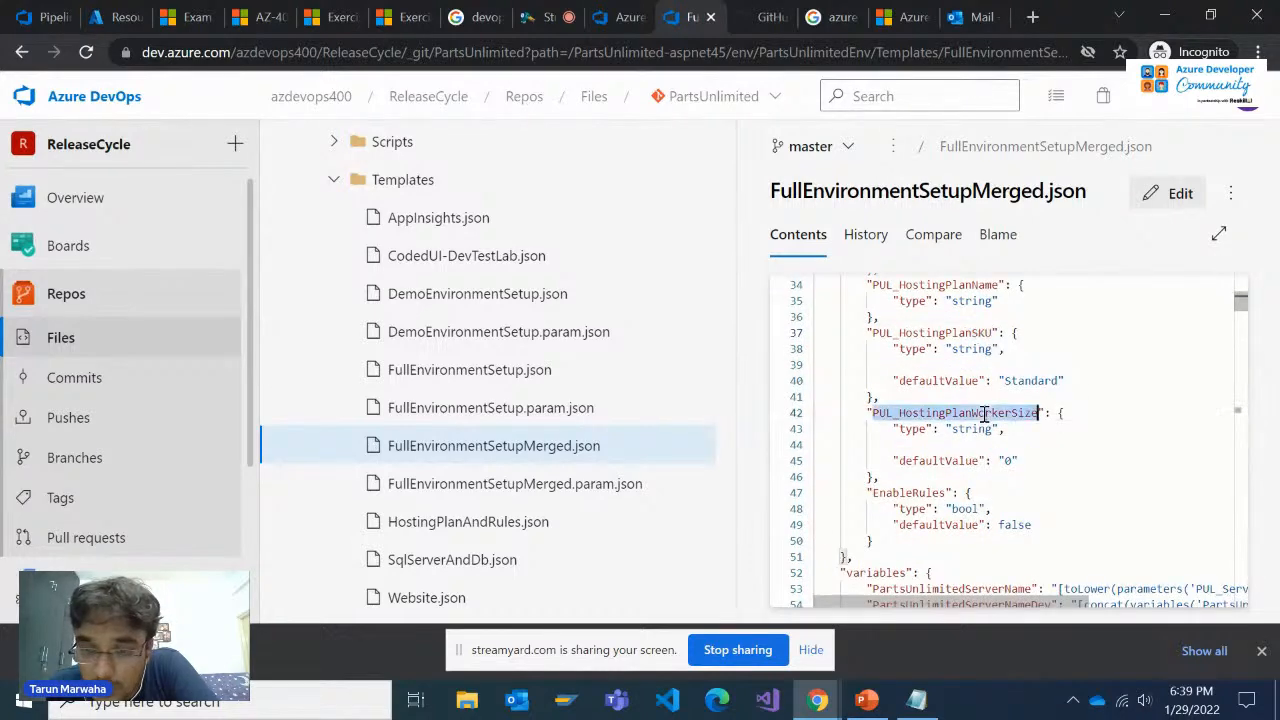
pyautogui.doubleClick(908, 492)
pyautogui.scroll(1, 1005, 531)
pyautogui.scroll(4, 1005, 531)
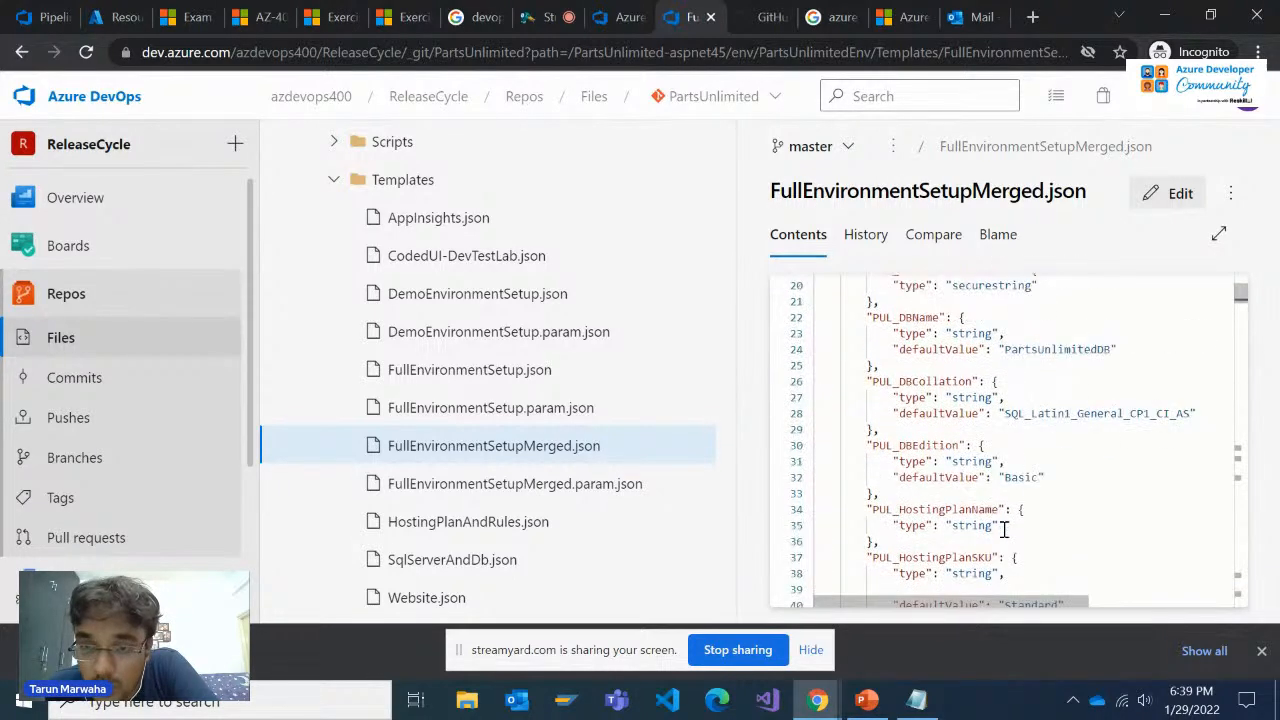
pyautogui.scroll(2, 1005, 531)
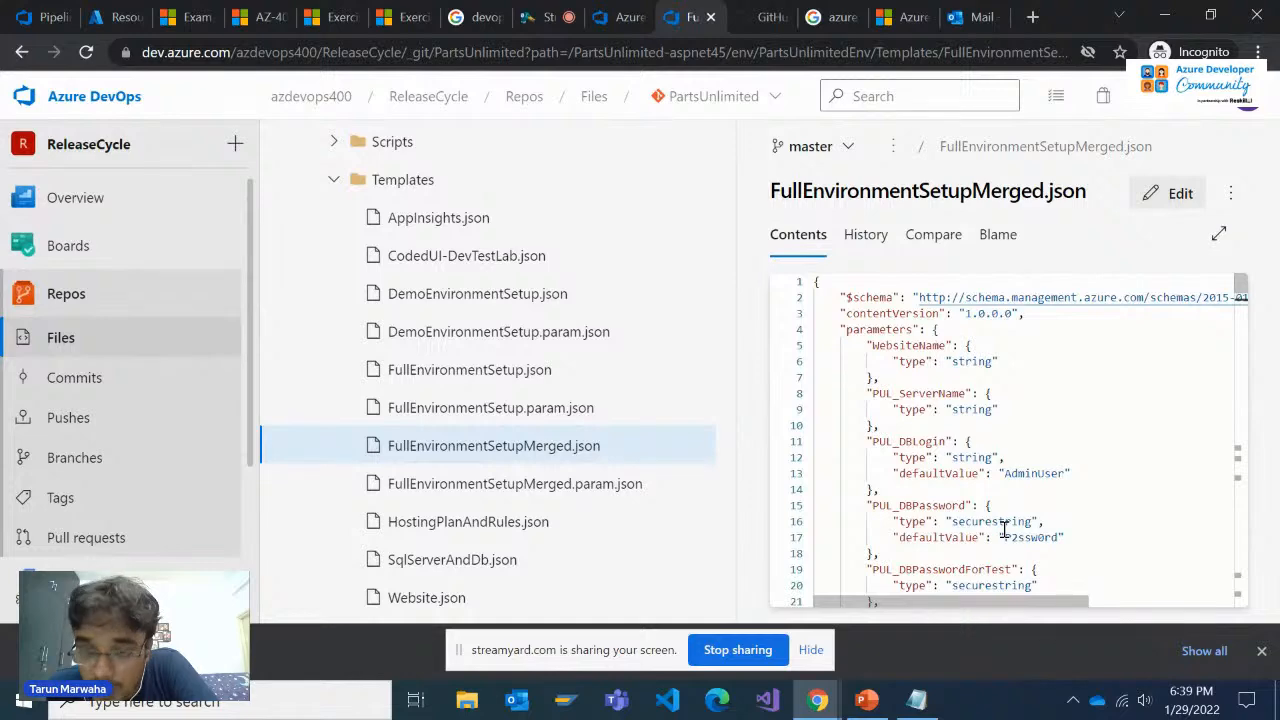
pyautogui.scroll(-11, 1004, 504)
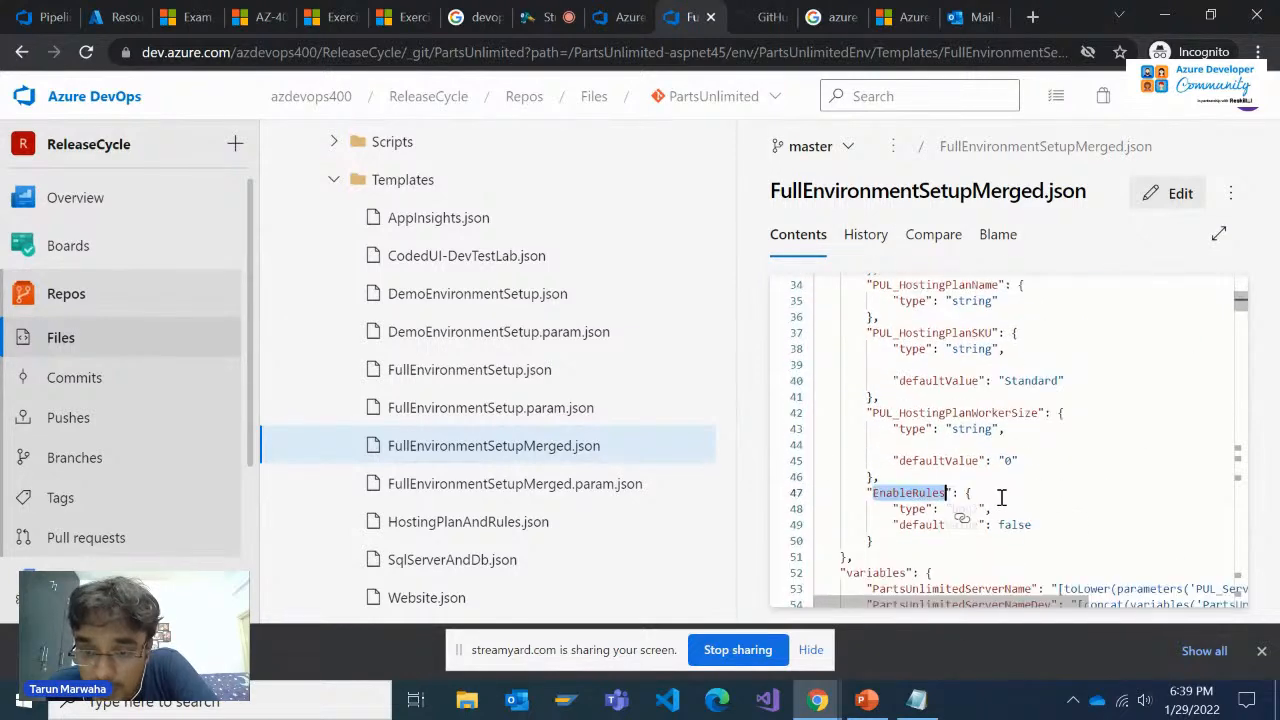
# Inspect the template's variables section and the PartsUnlimitedServerName SQL server resource with its nested firewall rule and database
pyautogui.scroll(2, 1000, 497)
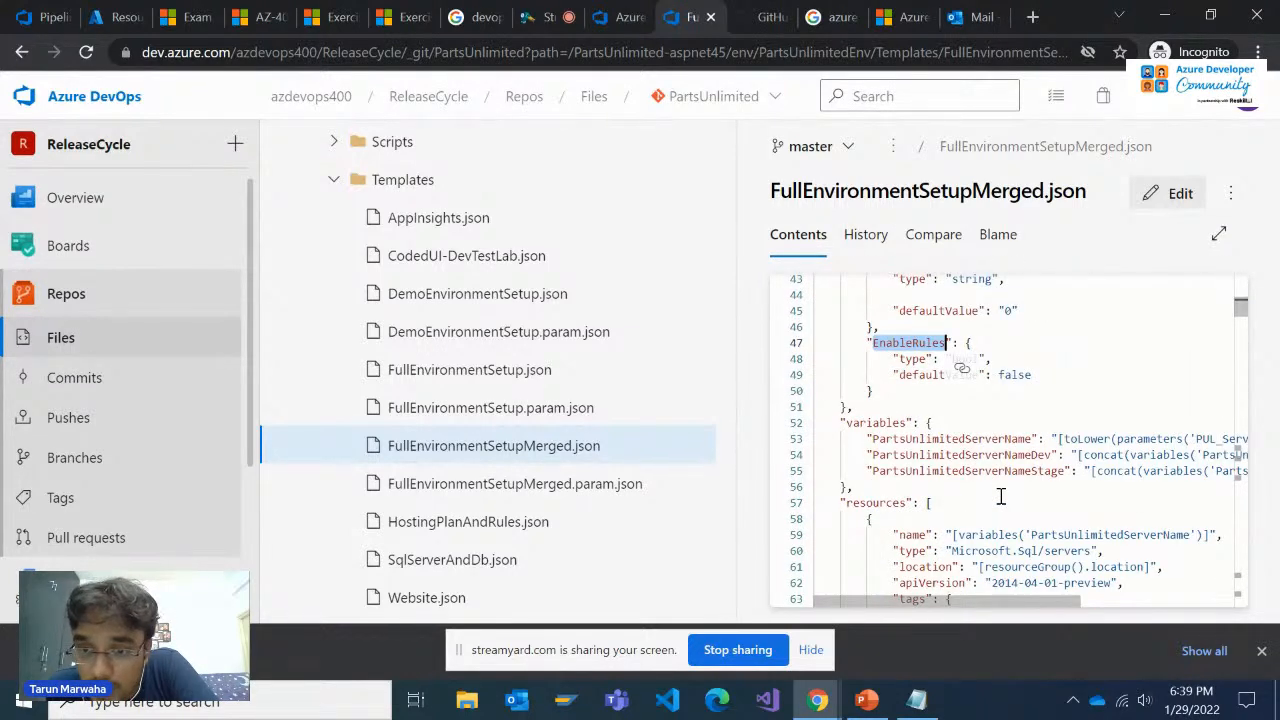
pyautogui.scroll(-1, 1000, 497)
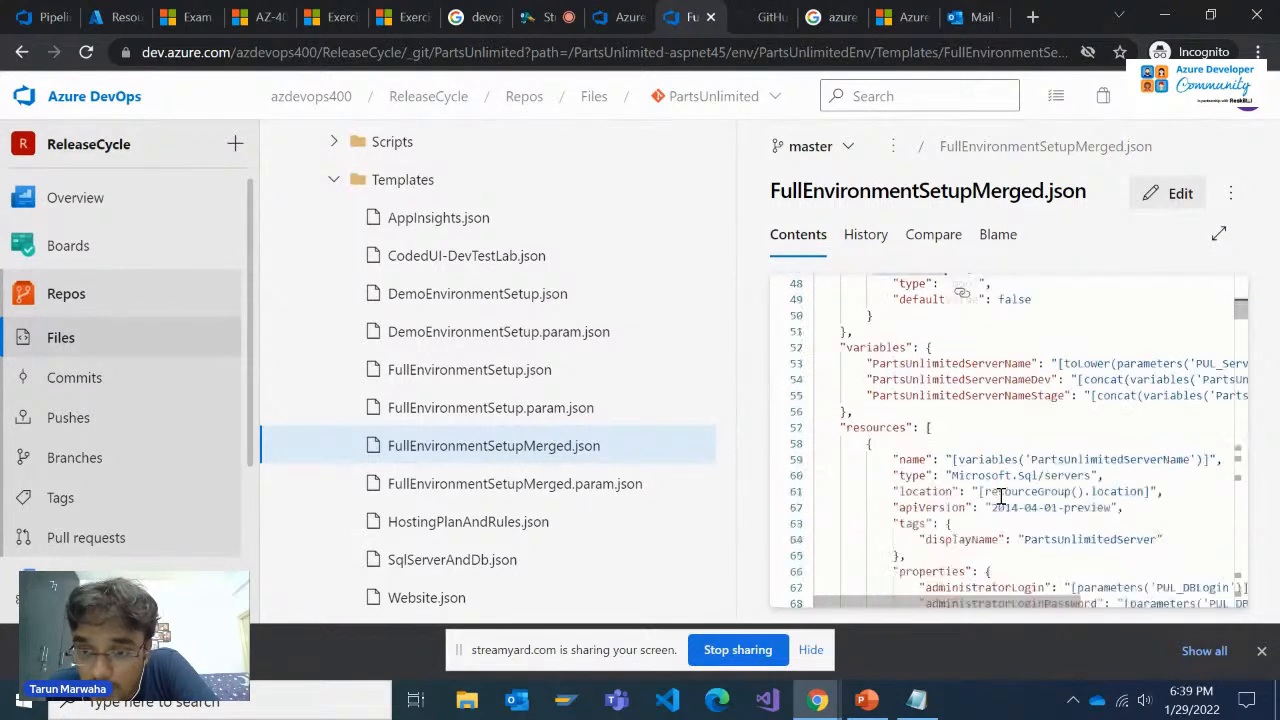
pyautogui.doubleClick(1089, 459)
pyautogui.scroll(-1, 1084, 480)
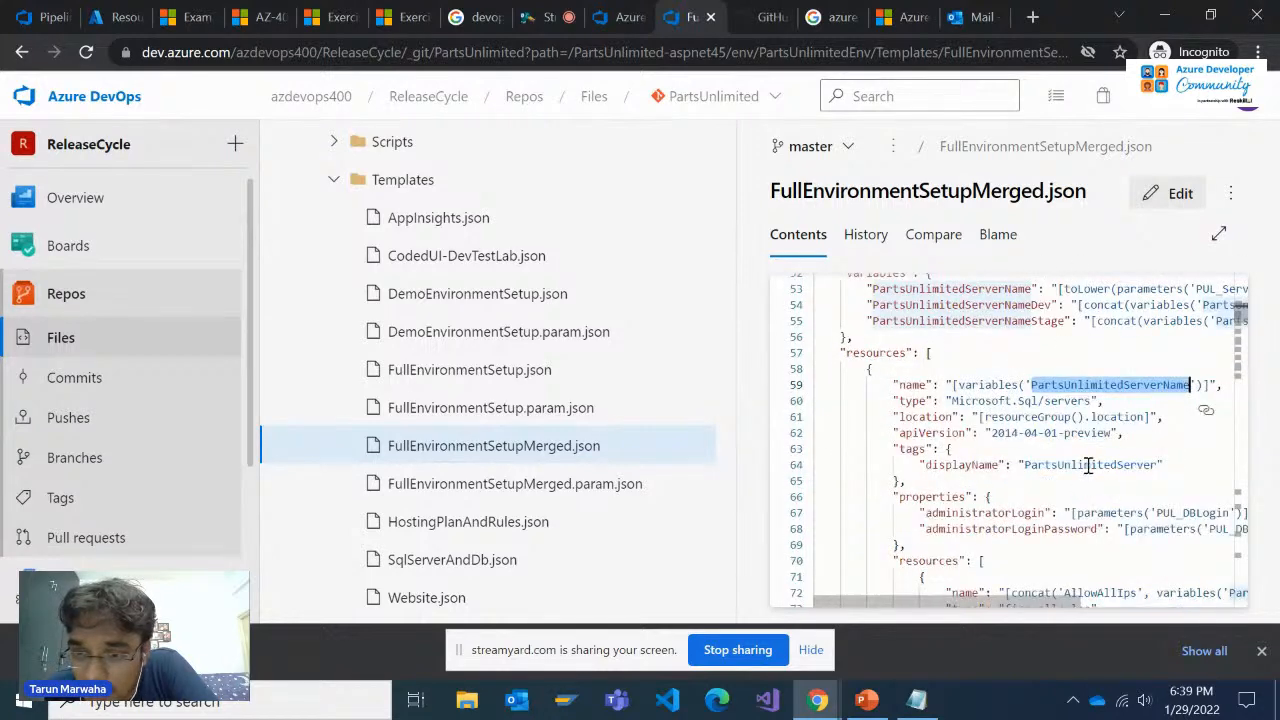
pyautogui.scroll(-1, 1065, 545)
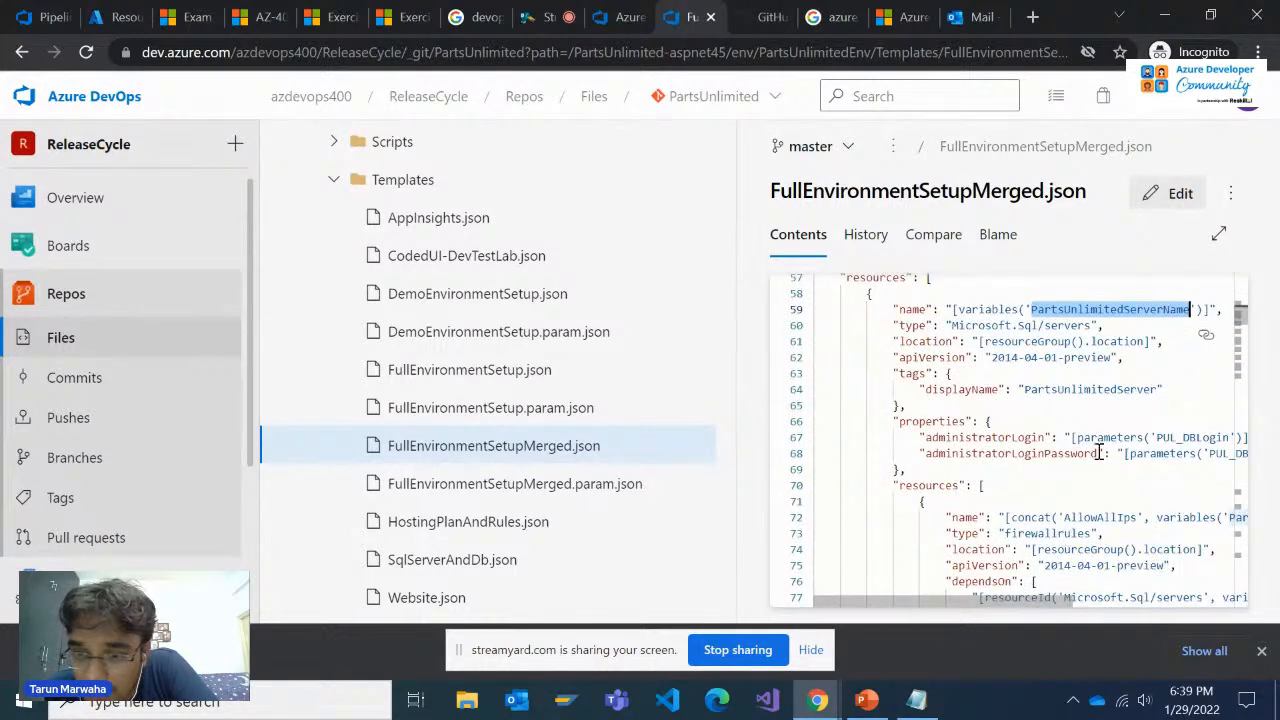
pyautogui.scroll(-1, 1105, 461)
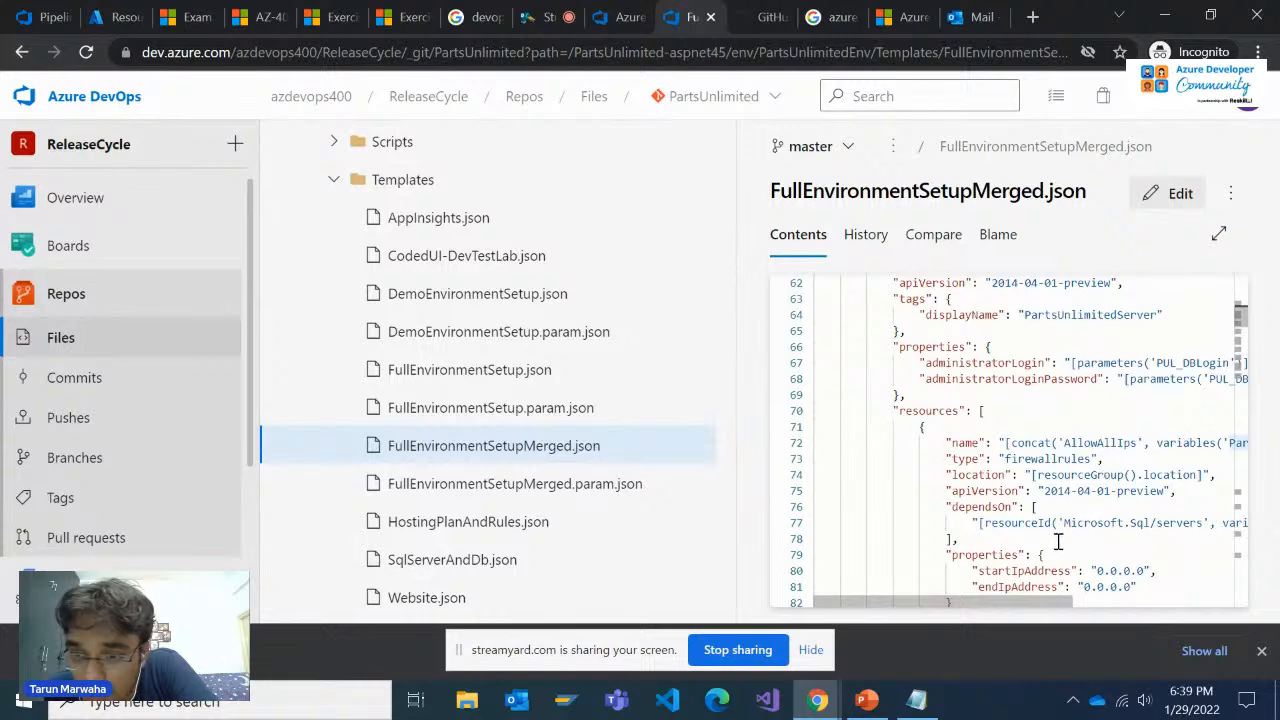
pyautogui.scroll(-1, 1057, 522)
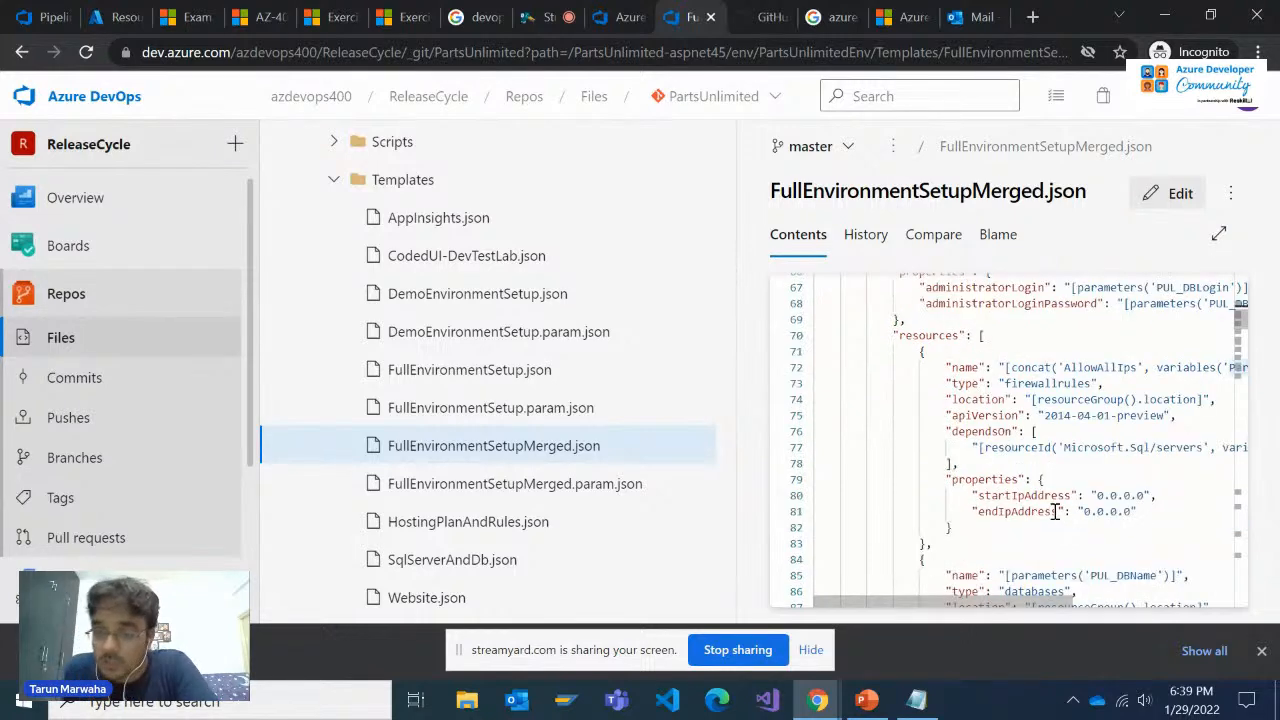
pyautogui.scroll(-5, 1030, 560)
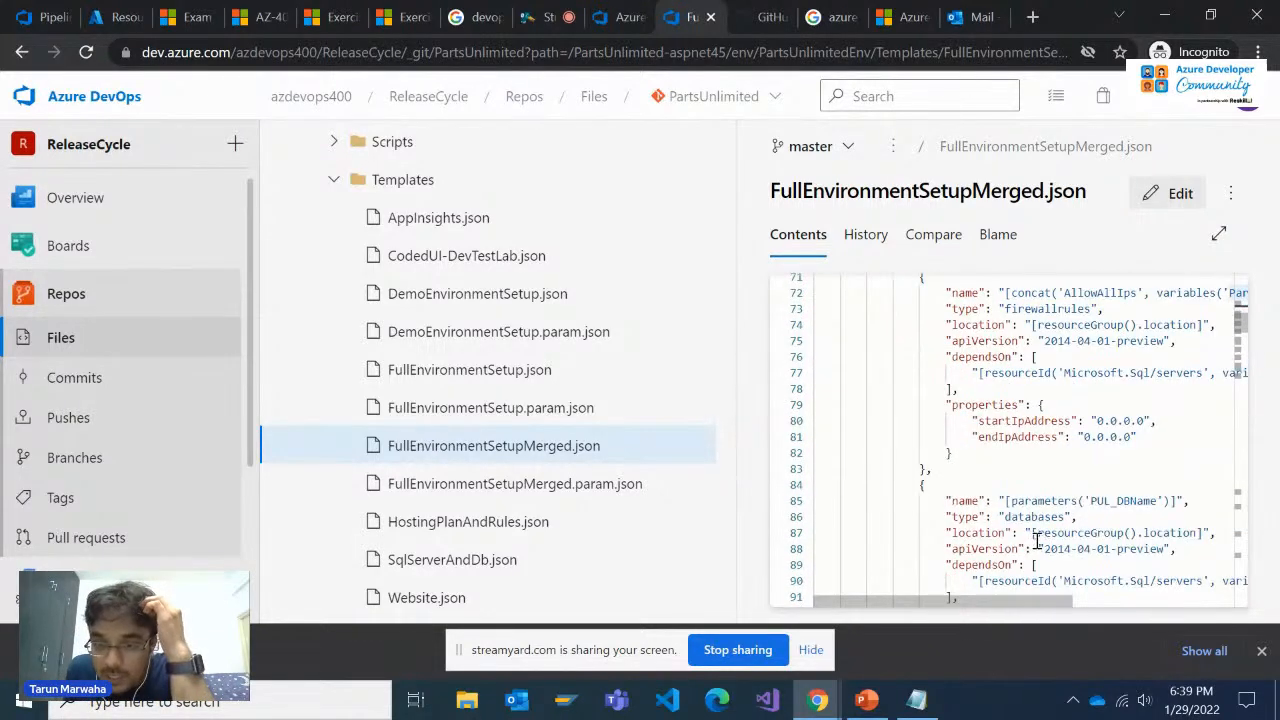
# Inspect the PartsUnlimitedServerNameDev SQL server resource, including its nested firewall rule and database definitions
pyautogui.scroll(-3, 1038, 540)
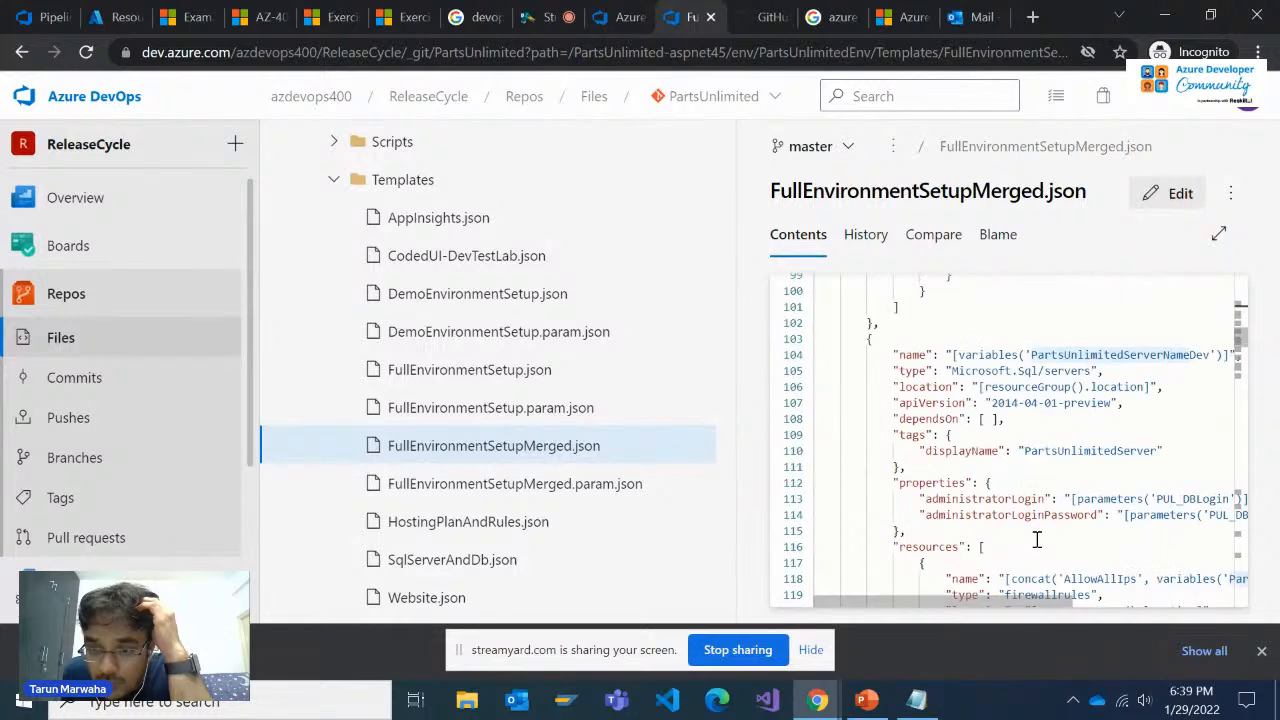
pyautogui.moveTo(1023, 605)
pyautogui.mouseDown()
pyautogui.moveTo(1092, 605)
pyautogui.moveTo(1036, 605)
pyautogui.mouseUp()
pyautogui.scroll(-1, 1069, 526)
pyautogui.scroll(-4, 1069, 526)
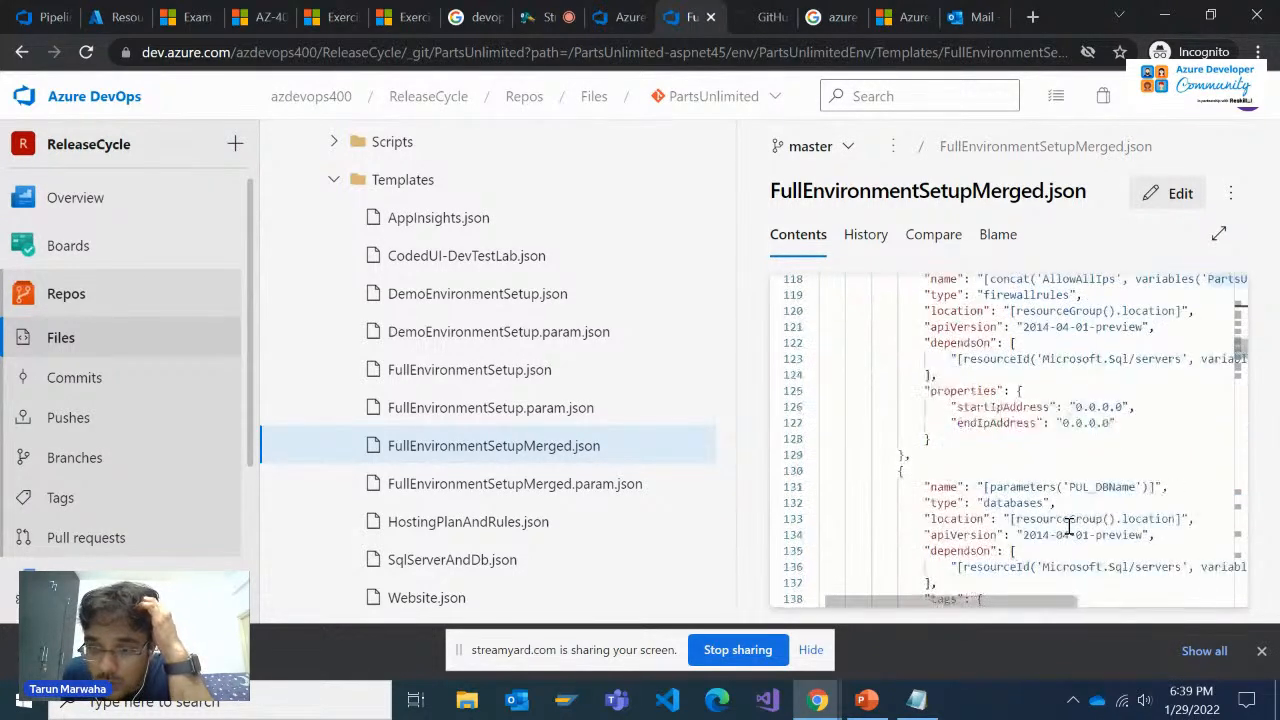
# Inspect the PartsUnlimitedServerNameStage SQL server resource, including its administrator properties, firewall rule and database settings
pyautogui.scroll(-3, 1069, 526)
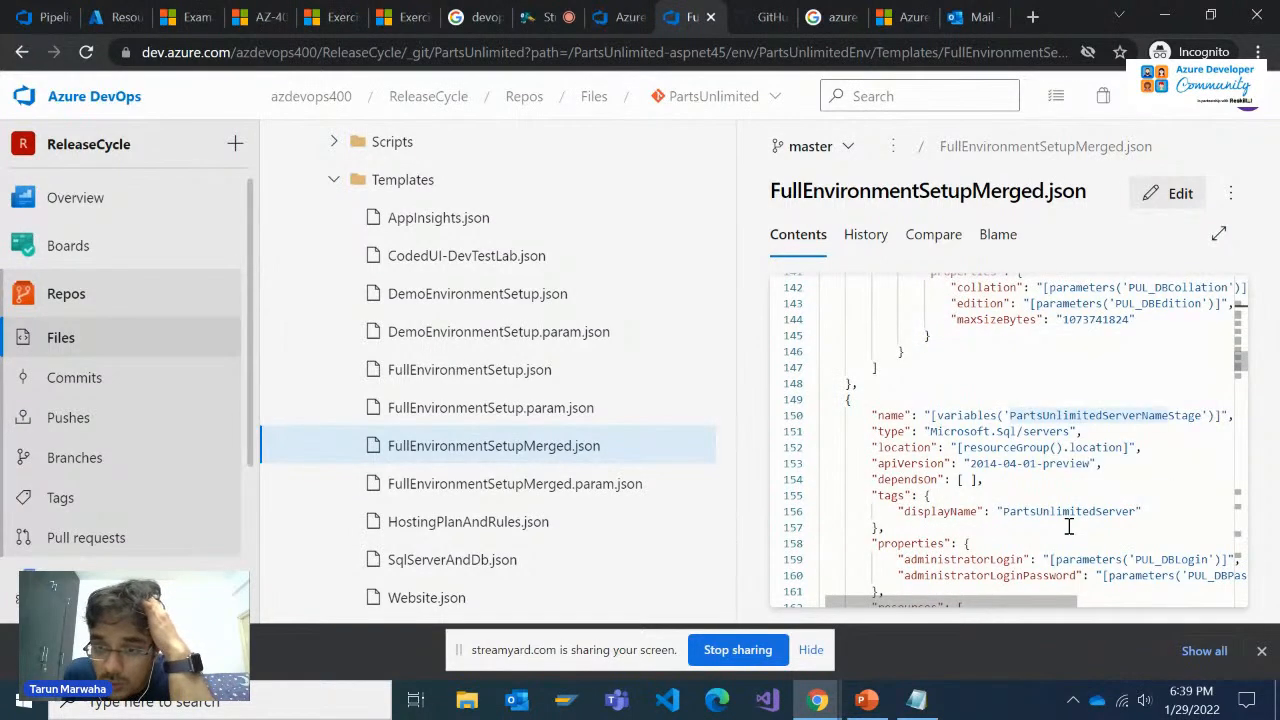
pyautogui.scroll(2, 1069, 526)
pyautogui.scroll(-2, 1069, 526)
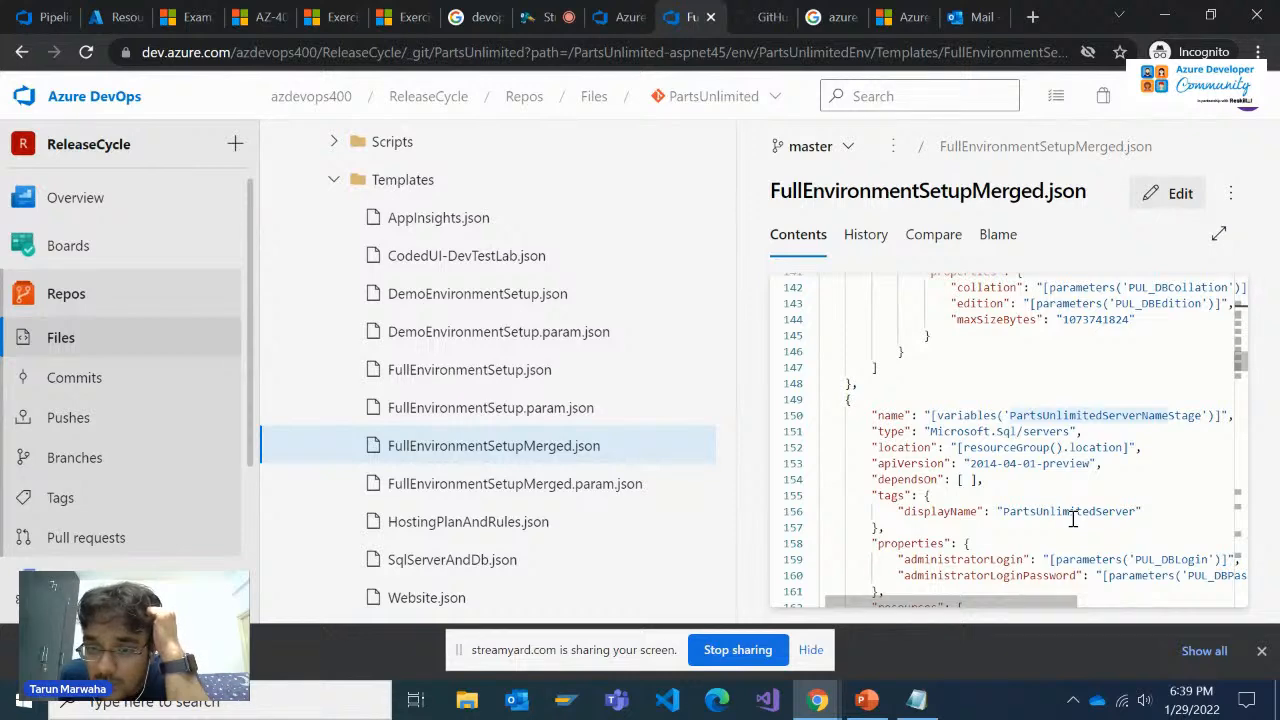
pyautogui.scroll(-2, 1072, 518)
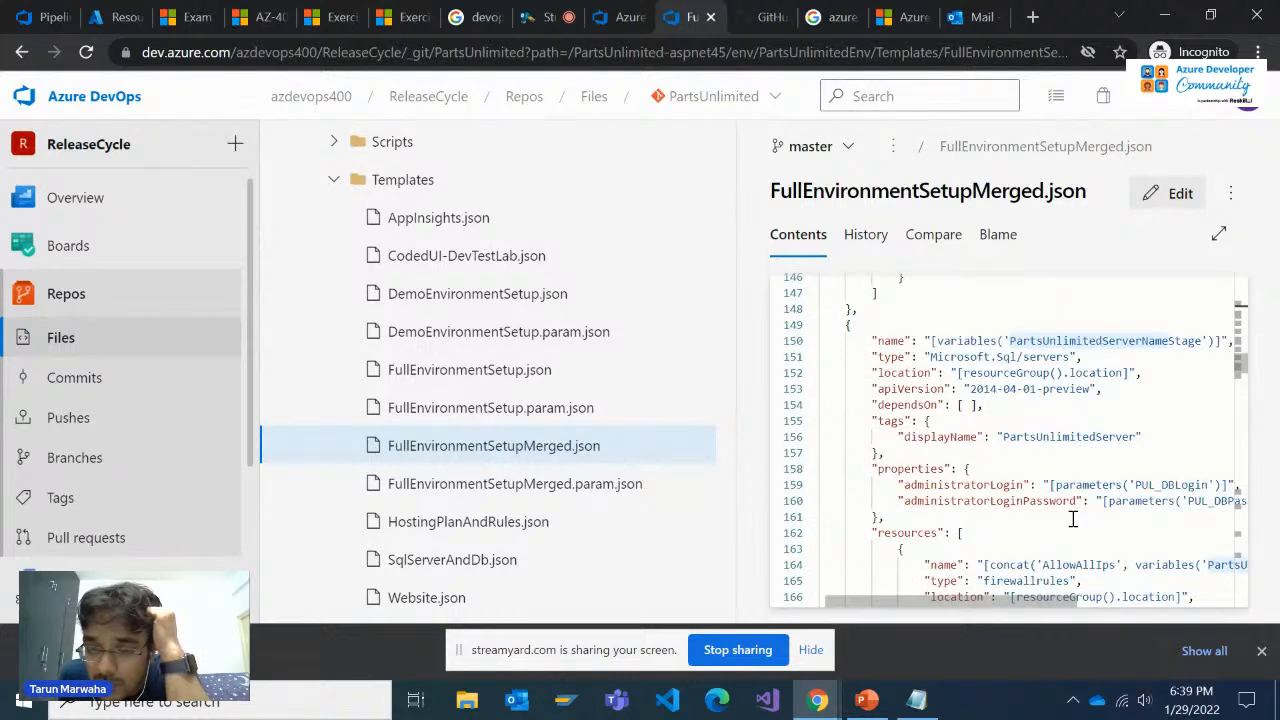
pyautogui.scroll(-3, 1072, 518)
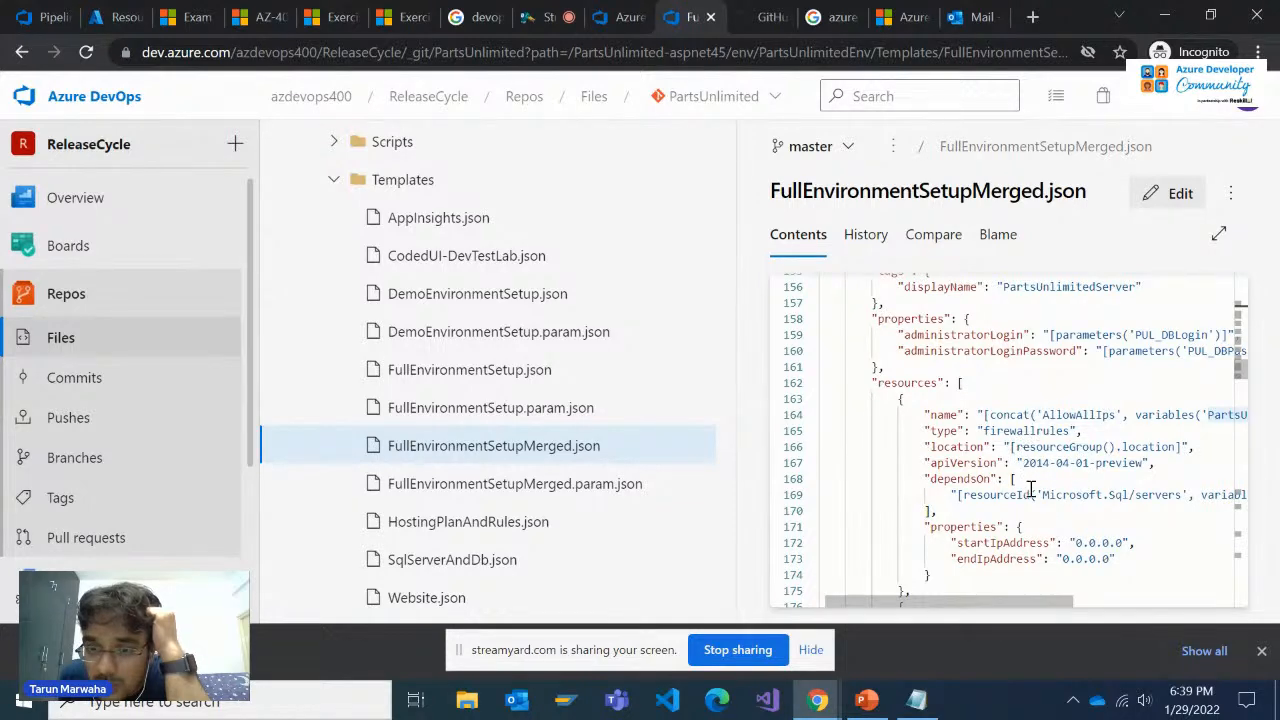
pyautogui.scroll(-3, 1030, 490)
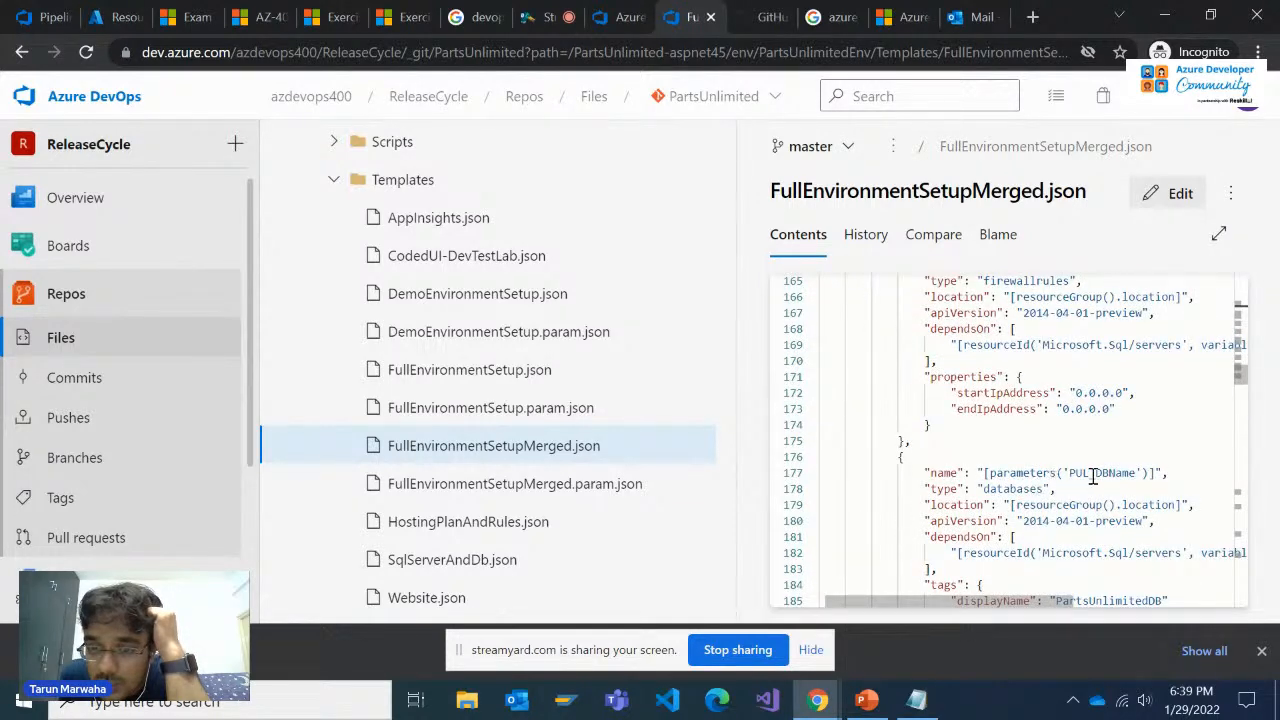
pyautogui.scroll(-3, 1145, 476)
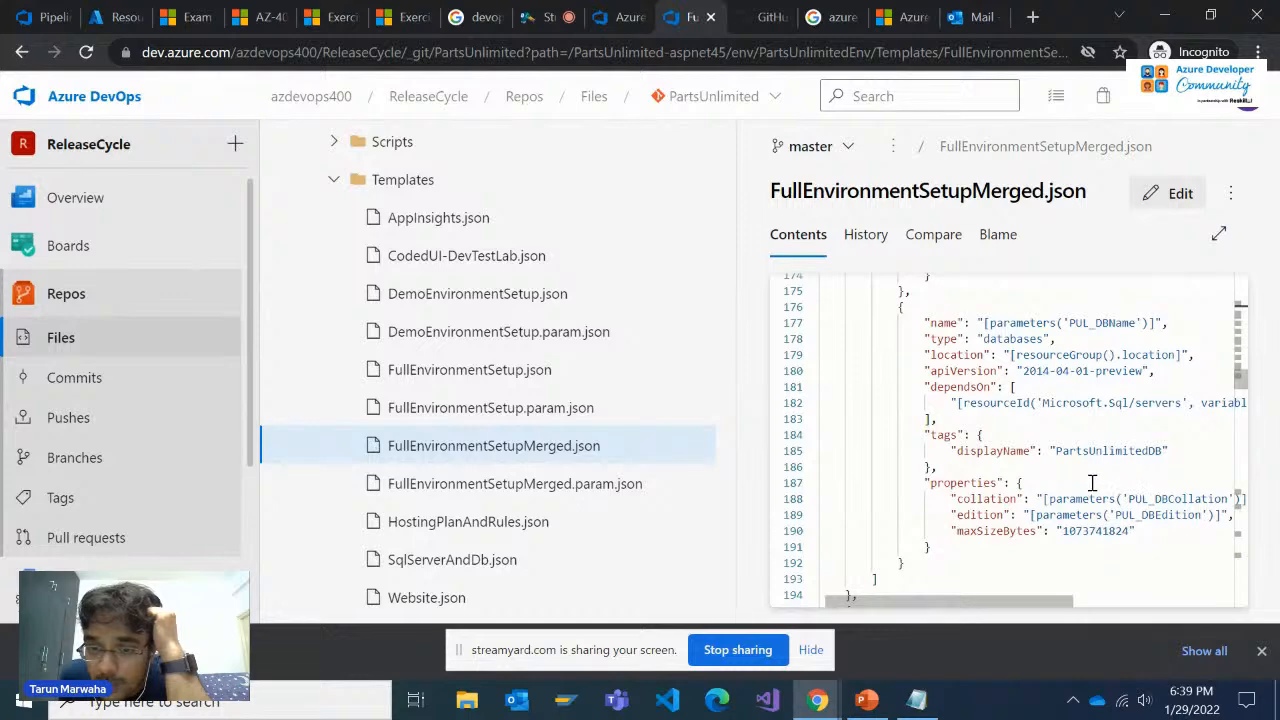
# Inspect the Microsoft.Insights/components resources for the main, Dev and Staging websites in FullEnvironmentSetupMerged.json
pyautogui.scroll(-2, 1092, 483)
pyautogui.scroll(-3, 1089, 420)
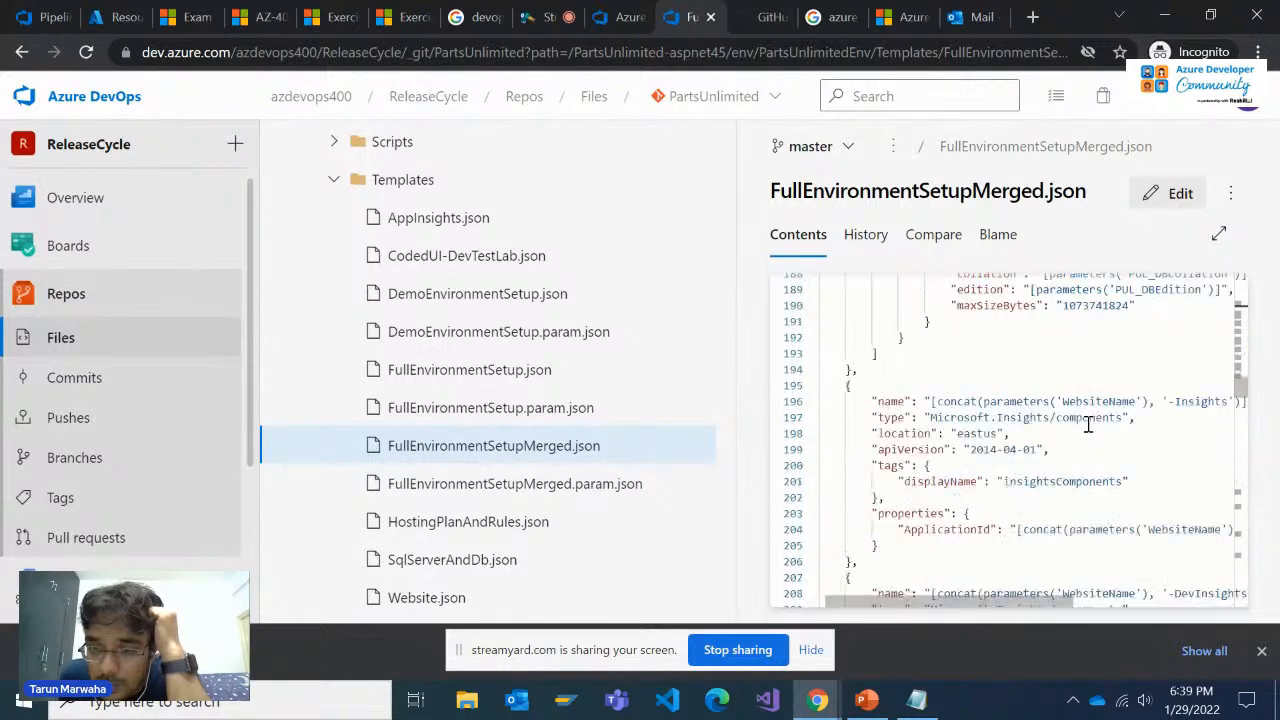
pyautogui.scroll(-3, 1087, 427)
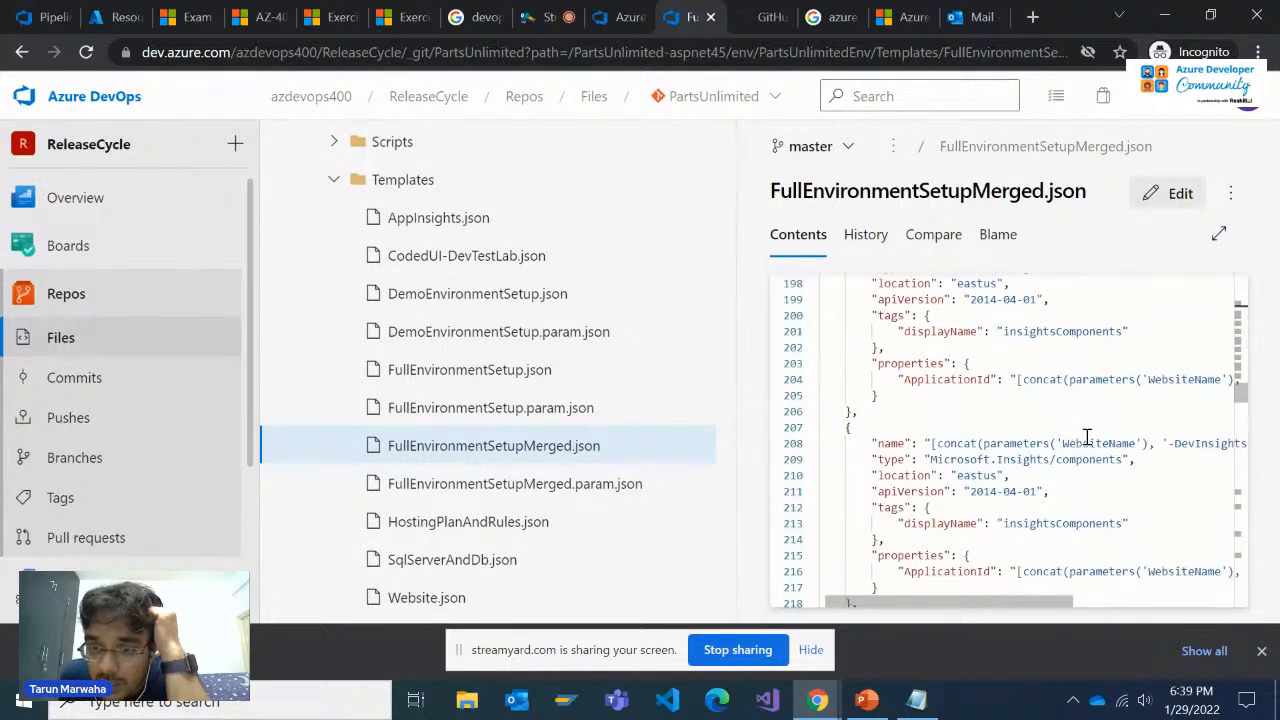
pyautogui.scroll(-2, 1087, 442)
pyautogui.scroll(-2, 1087, 440)
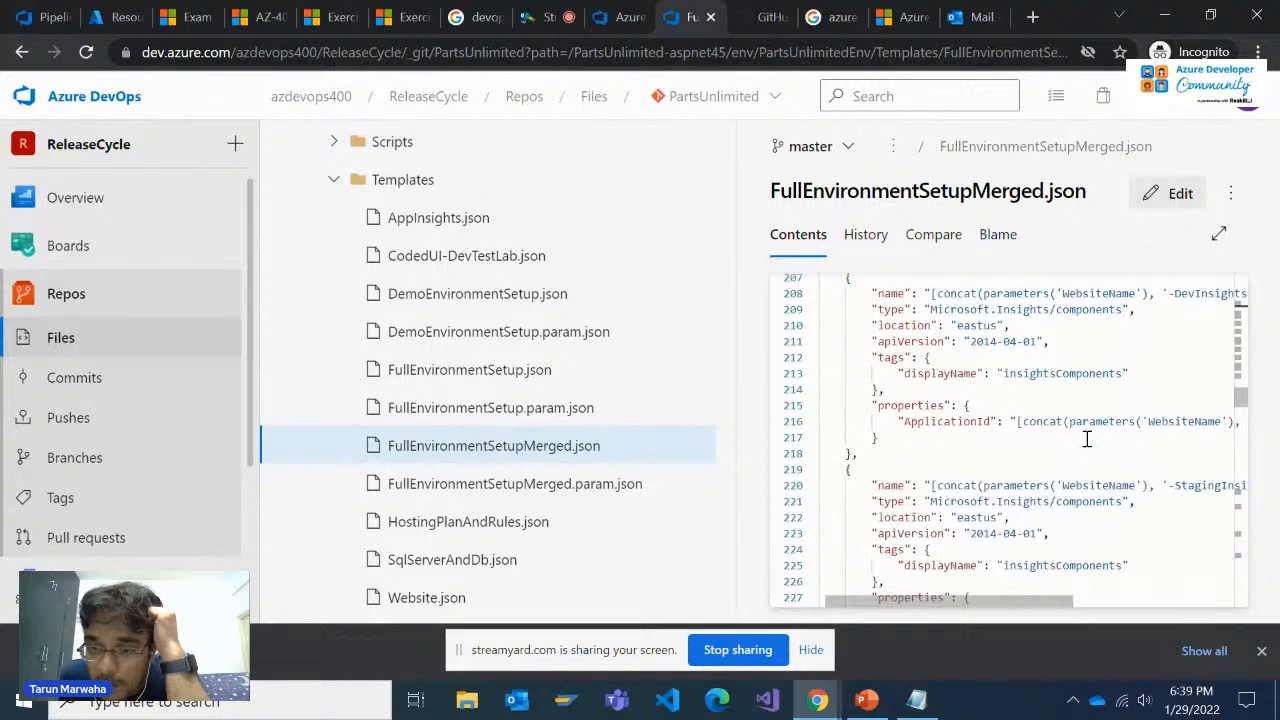
pyautogui.scroll(-2, 1087, 440)
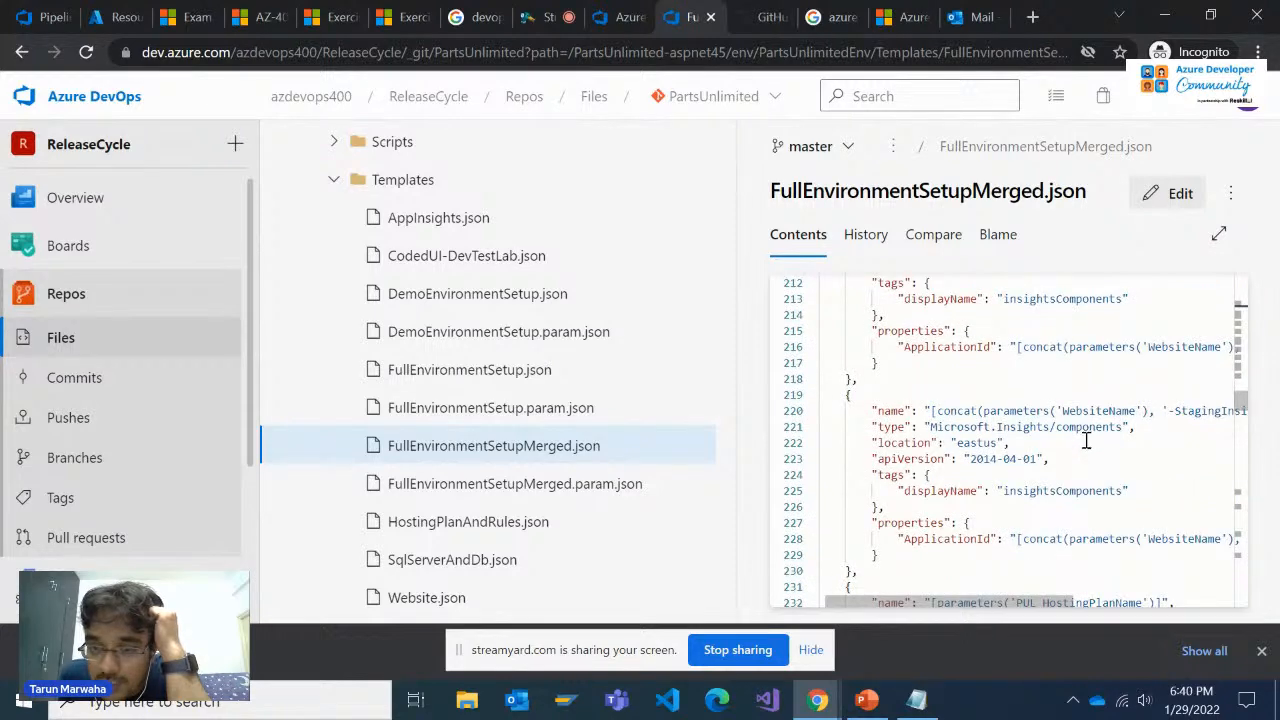
# Inspect the PUL_HostingPlanName server farm resource and its autoscale settings, including the Default profile's capacity and CPU scaling rules
pyautogui.scroll(-3, 1087, 442)
pyautogui.scroll(-15, 1085, 453)
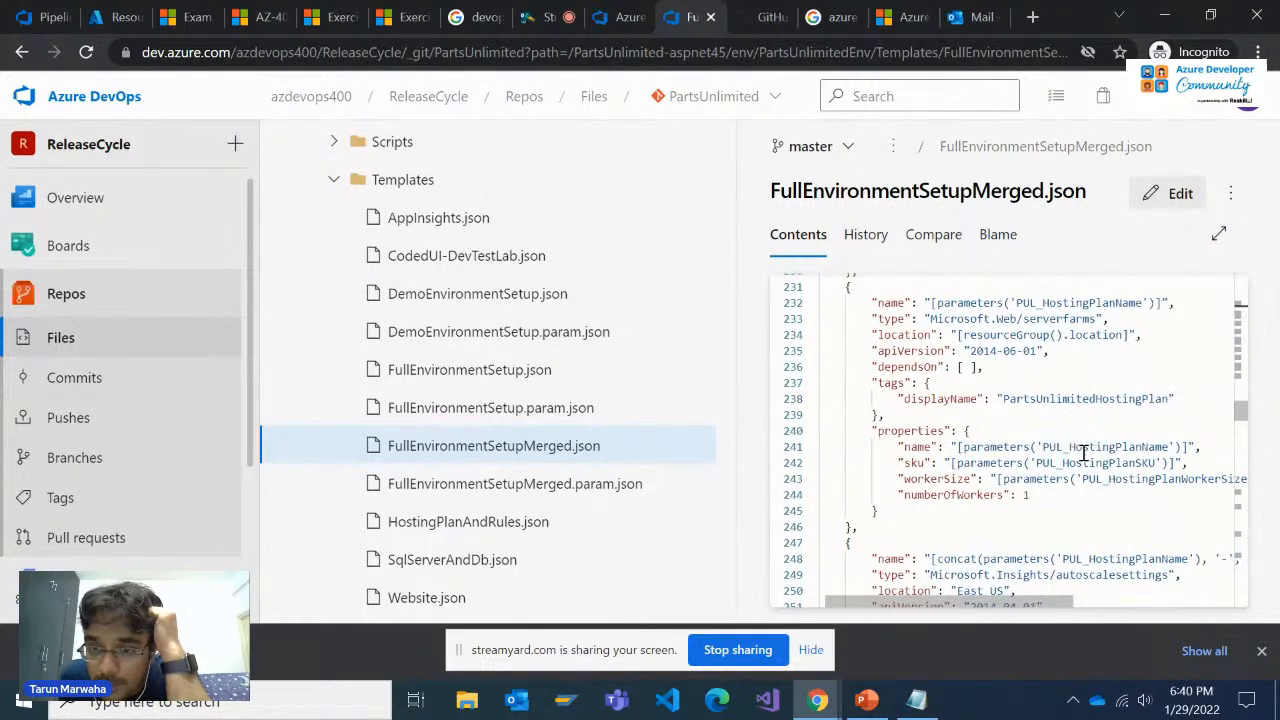
pyautogui.scroll(3, 1083, 453)
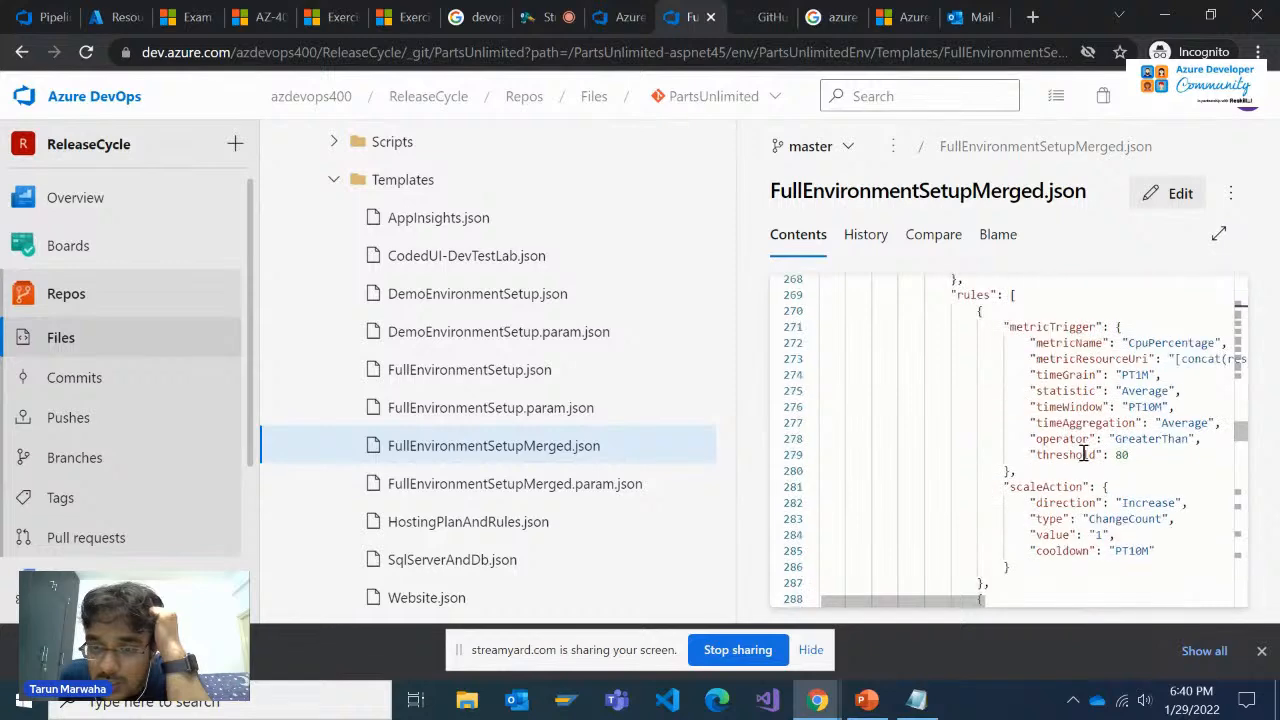
pyautogui.scroll(2, 1083, 453)
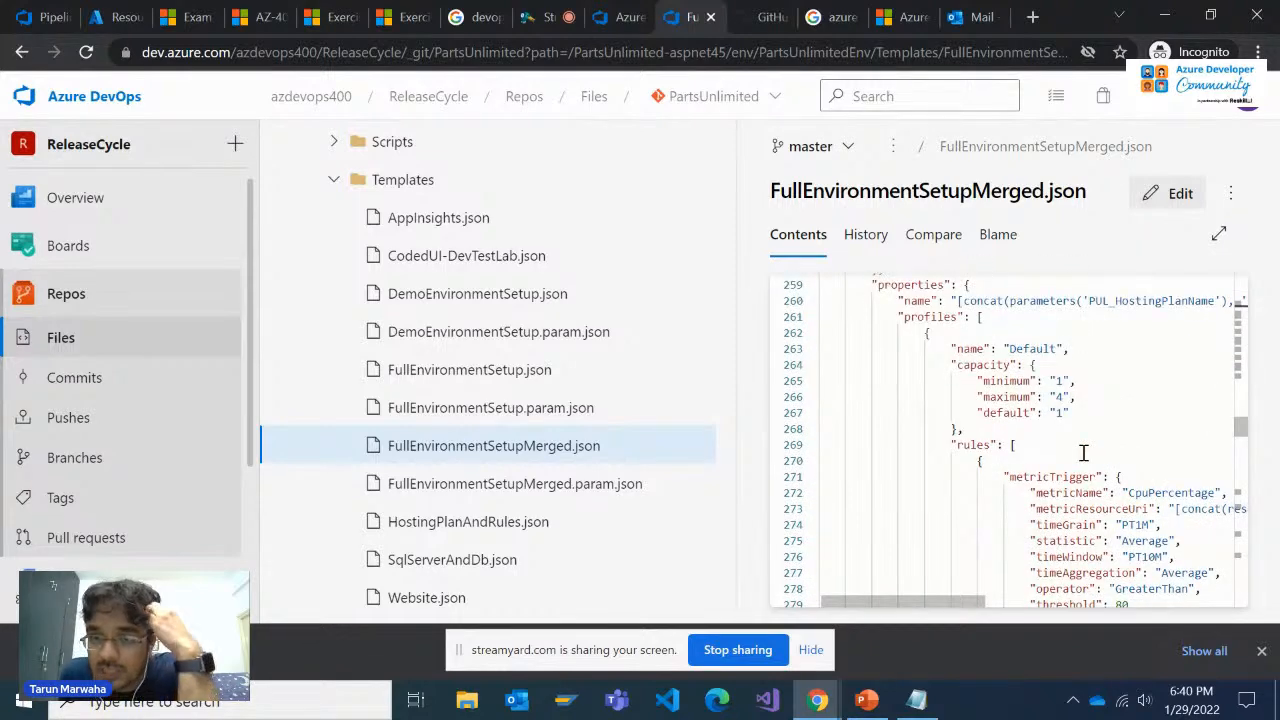
pyautogui.scroll(3, 1083, 453)
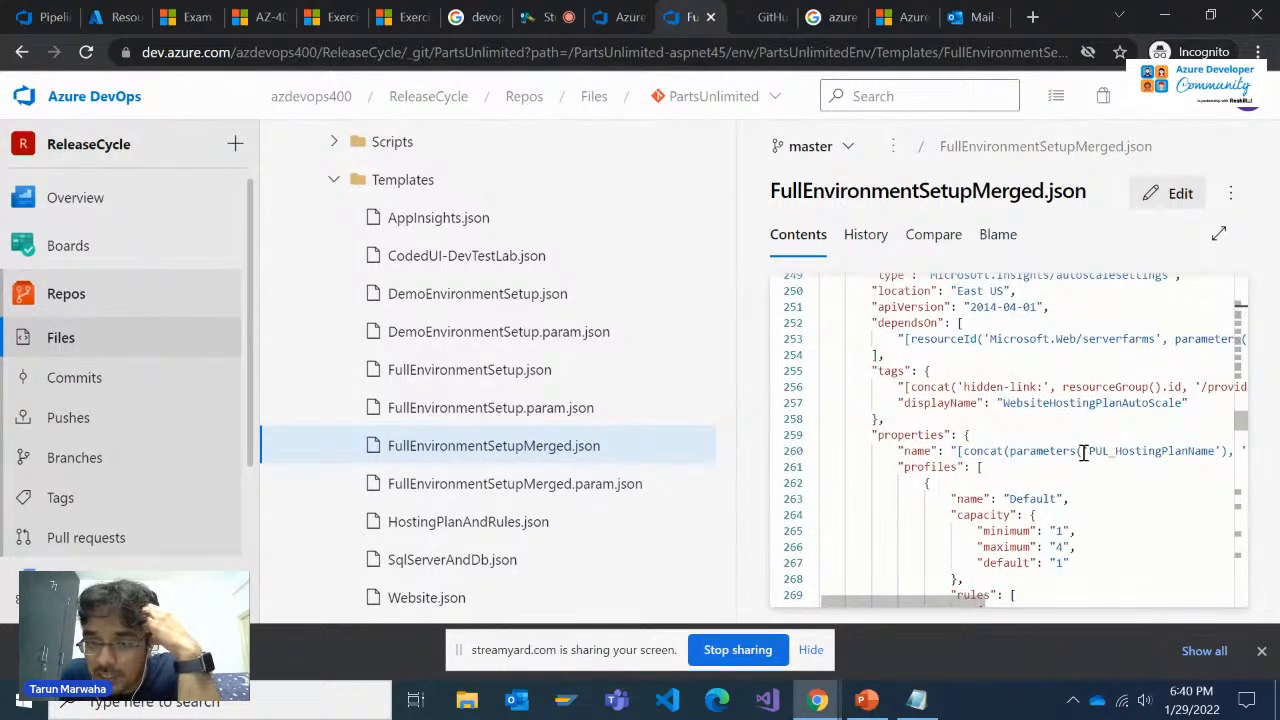
pyautogui.scroll(-18, 1083, 453)
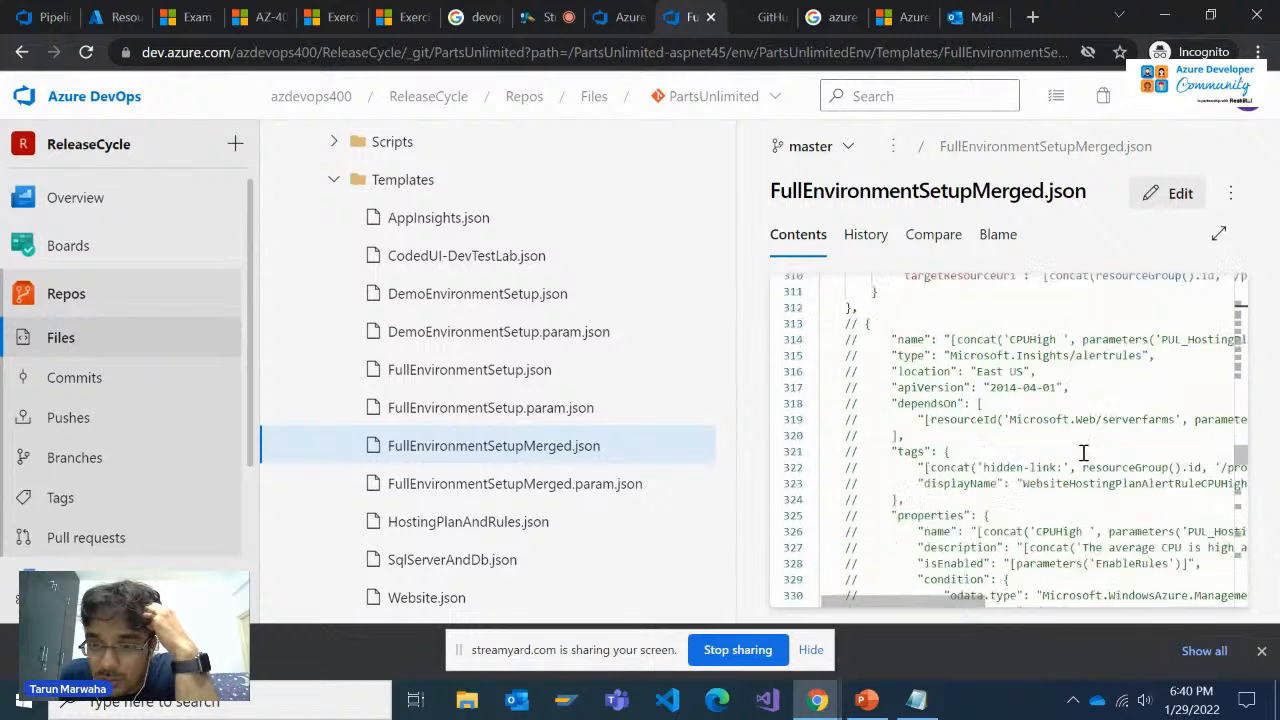
# Inspect the WebSiteName Microsoft.Web/sites resource, including its dependencies, properties and nested connection string configuration
pyautogui.scroll(-20, 1083, 453)
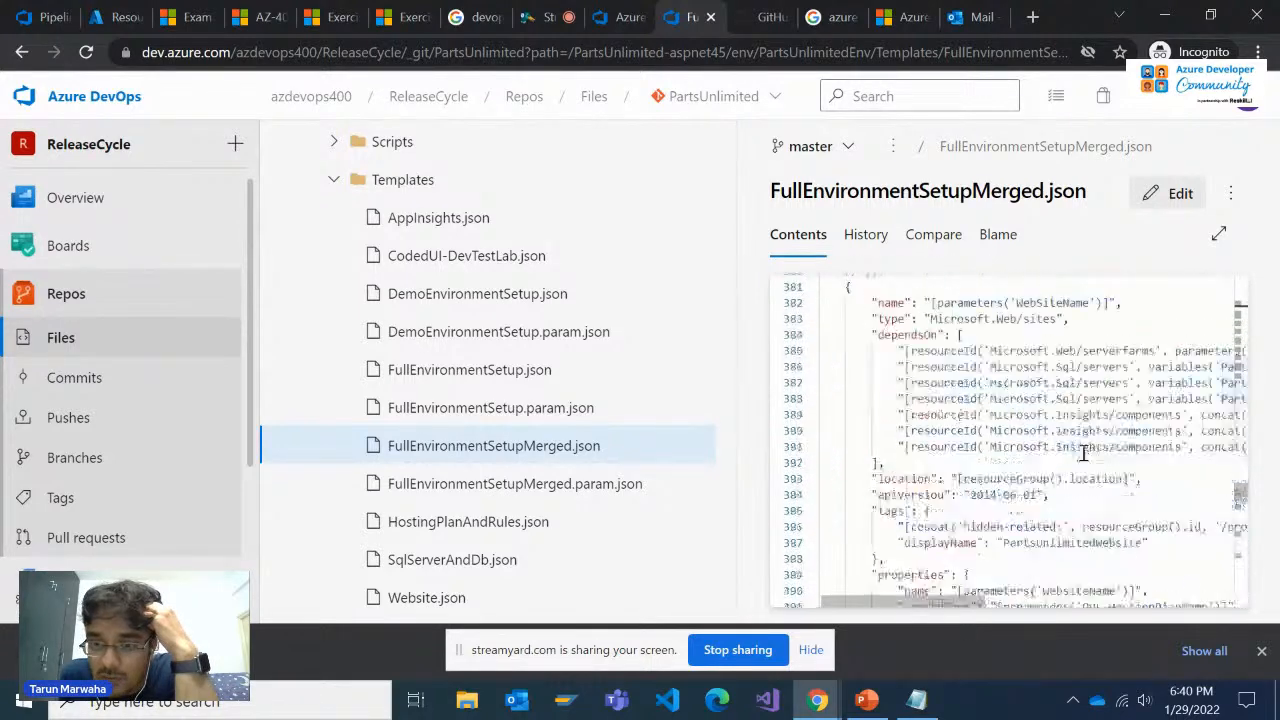
pyautogui.scroll(2, 1083, 453)
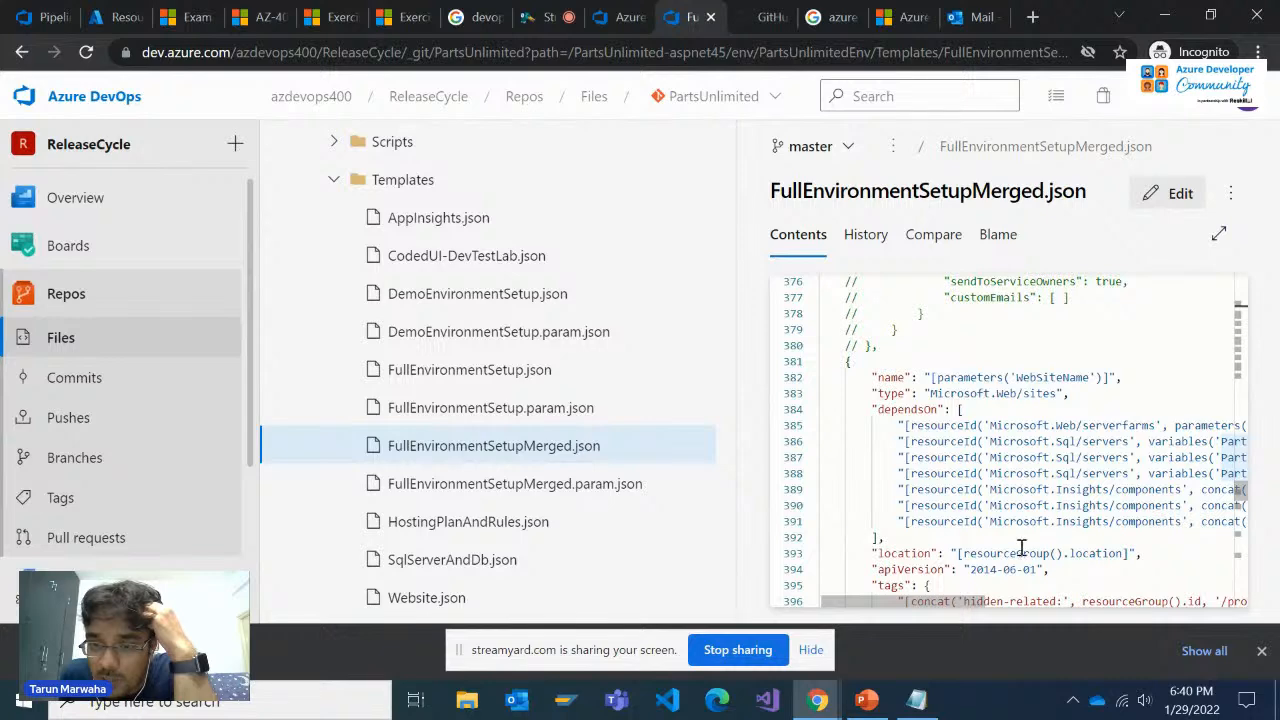
pyautogui.scroll(-14, 1040, 491)
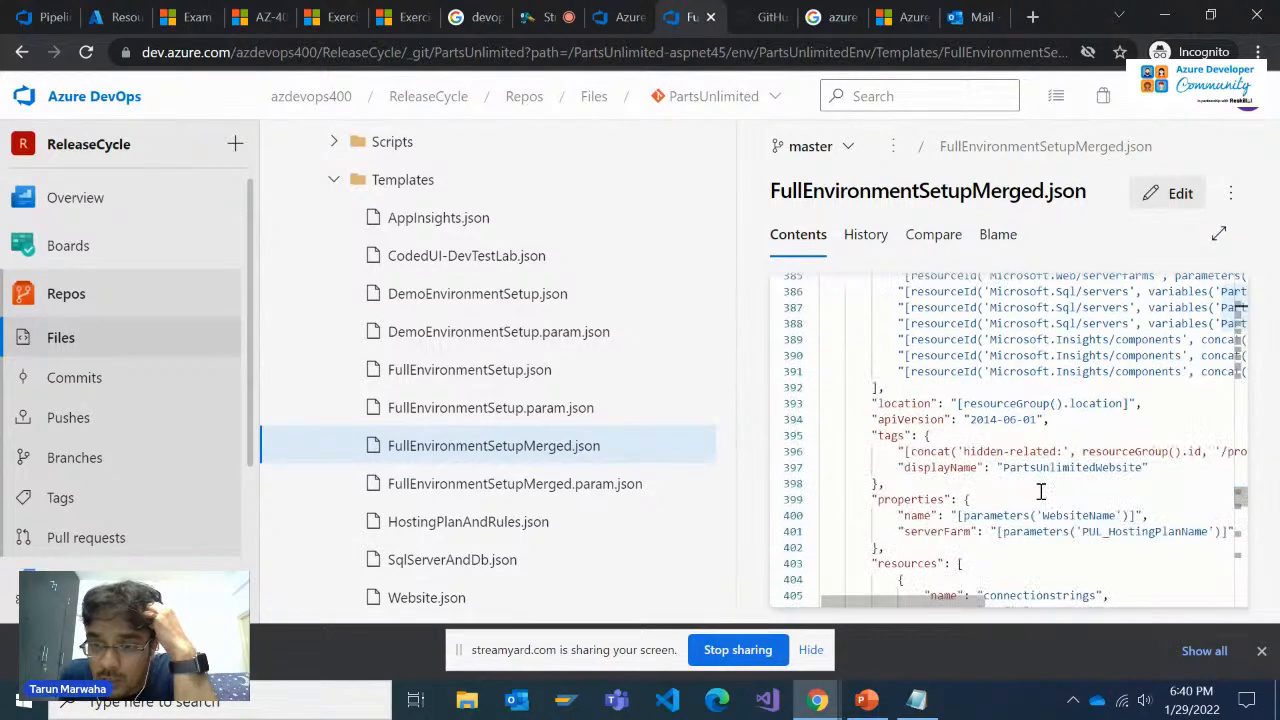
pyautogui.scroll(-8, 1040, 491)
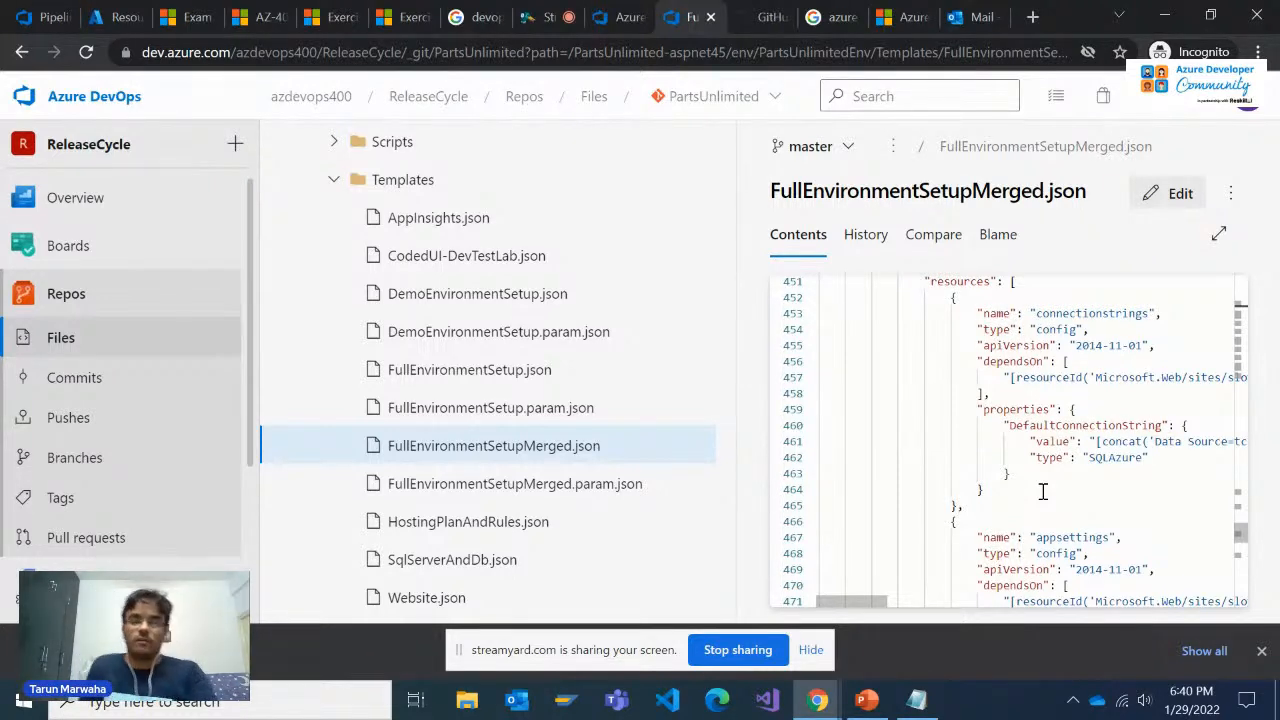
# Open FullEnvironmentSetupMerged.param.json and review its parameter values, highlighting the PUL_HostingPlanSKU value
pyautogui.click(625, 490)
pyautogui.scroll(-3, 1069, 439)
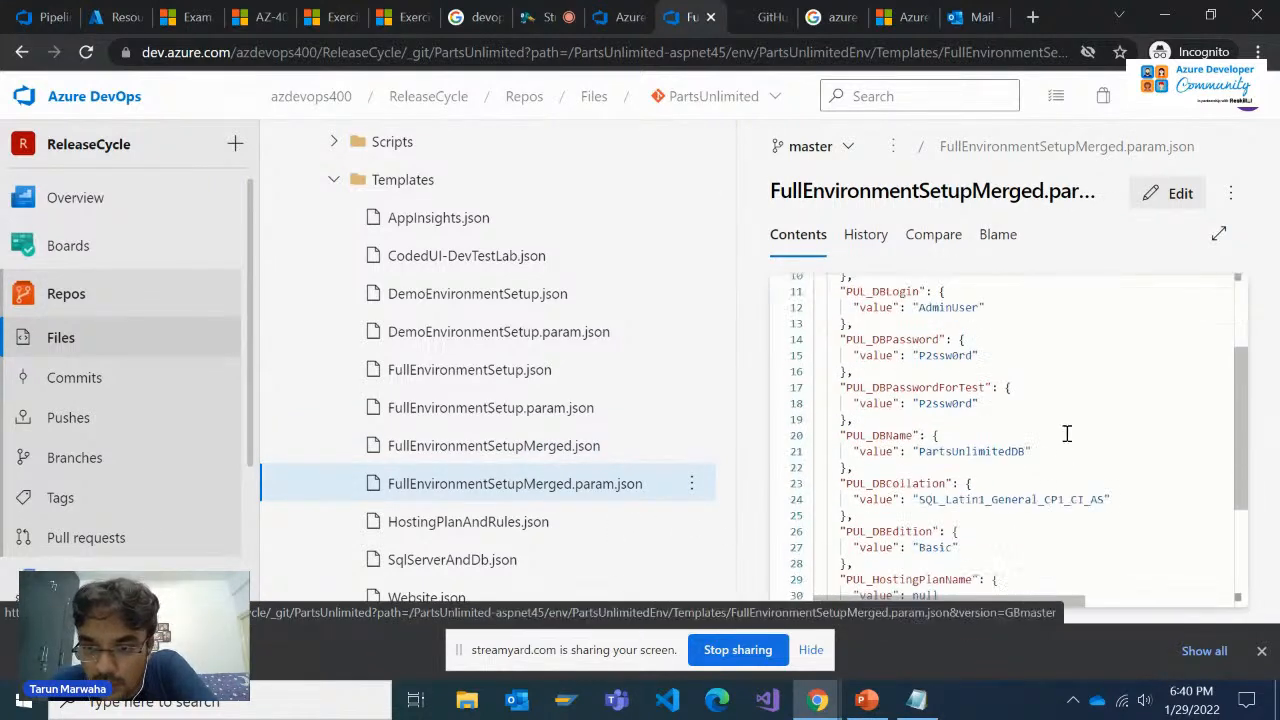
pyautogui.scroll(-4, 1057, 431)
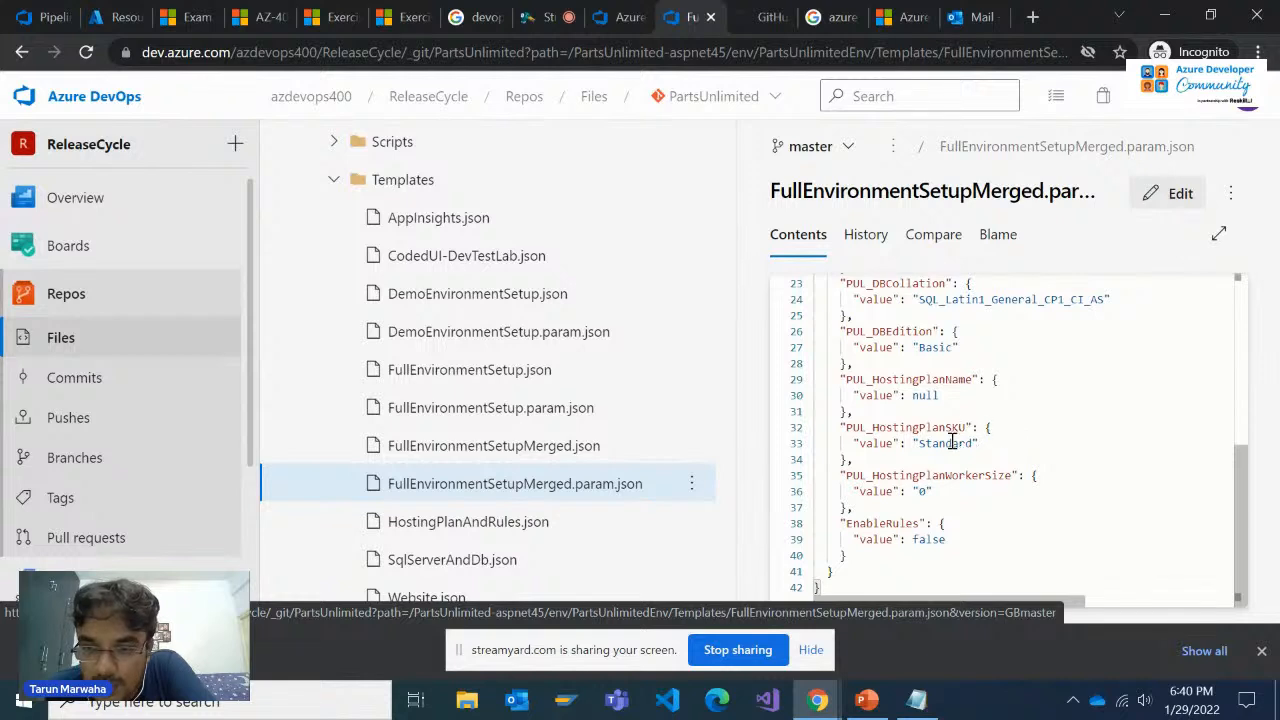
pyautogui.doubleClick(951, 443)
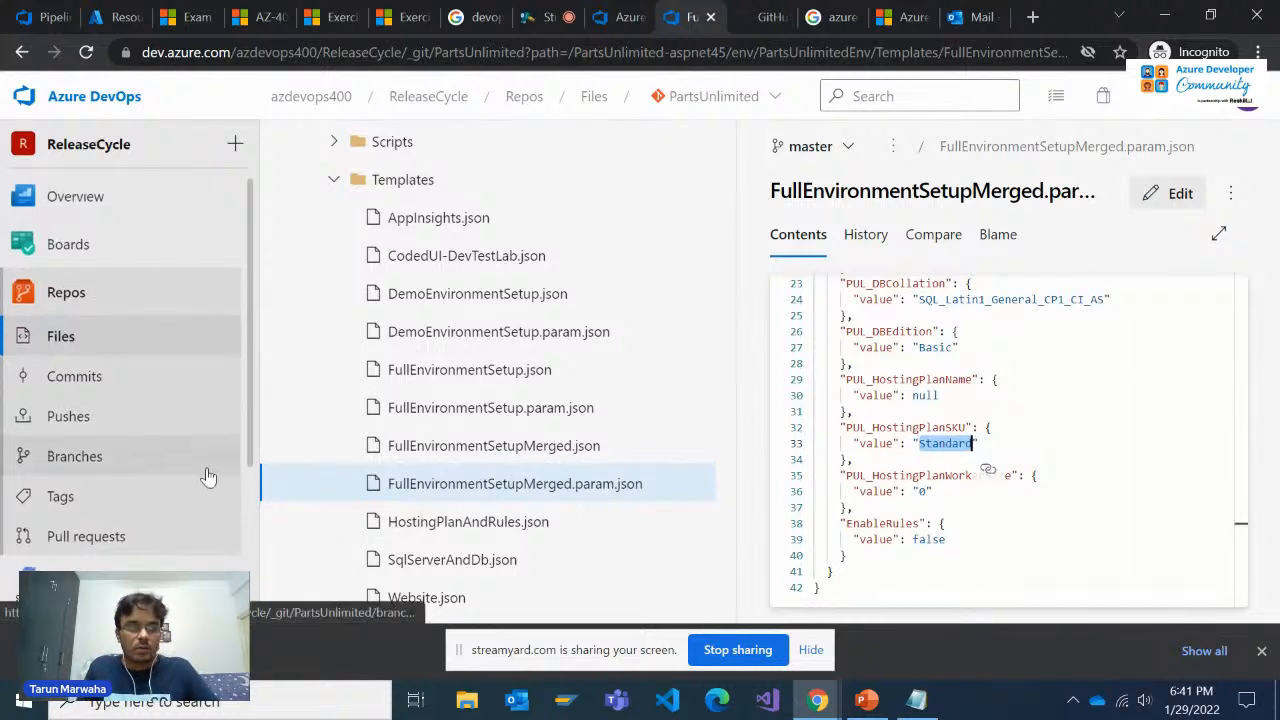
# Create a new release of the PartsUnlimitedE2E release pipeline with all stages switched from automated to manual trigger
pyautogui.scroll(-1, 137, 500)
pyautogui.click(137, 492)
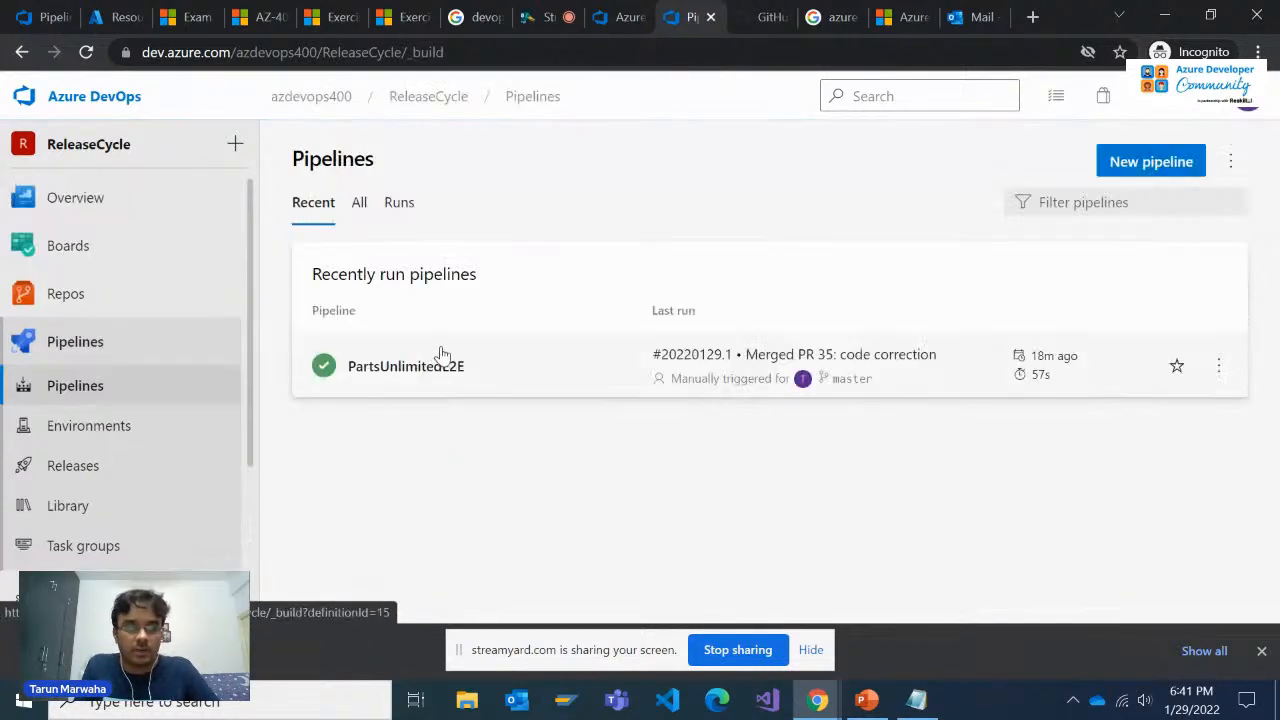
pyautogui.click(143, 368)
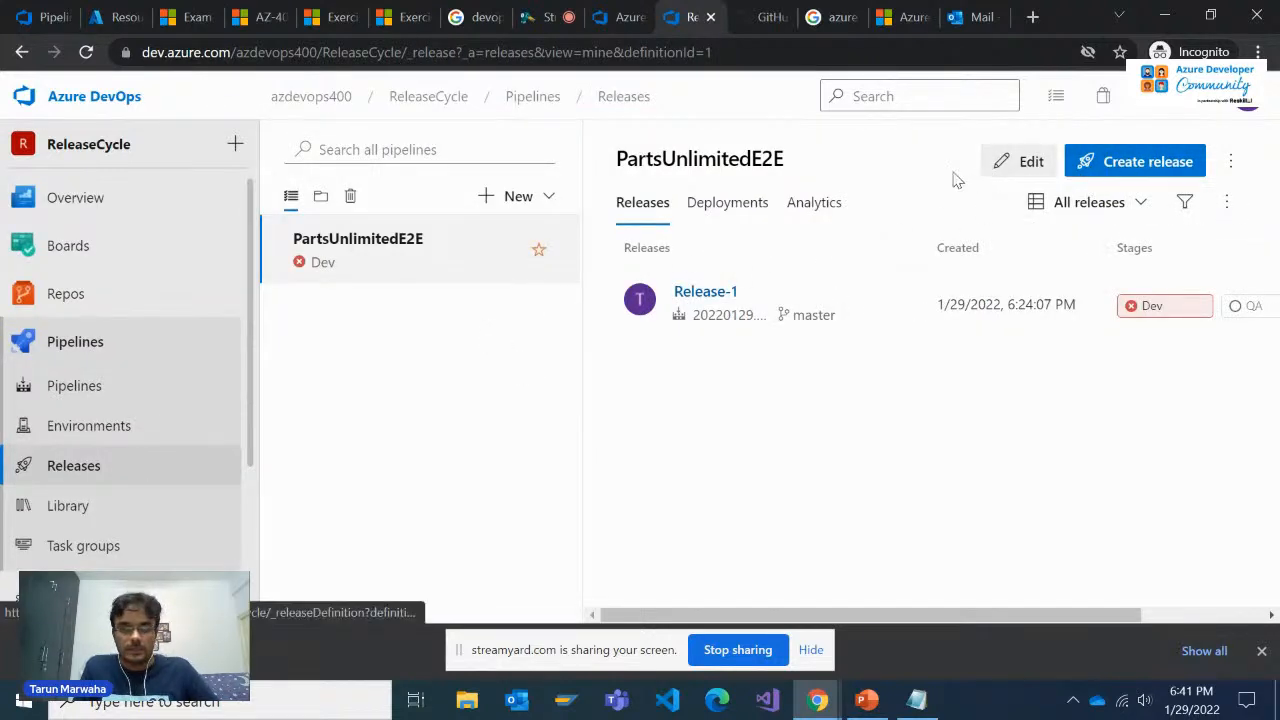
pyautogui.click(1086, 168)
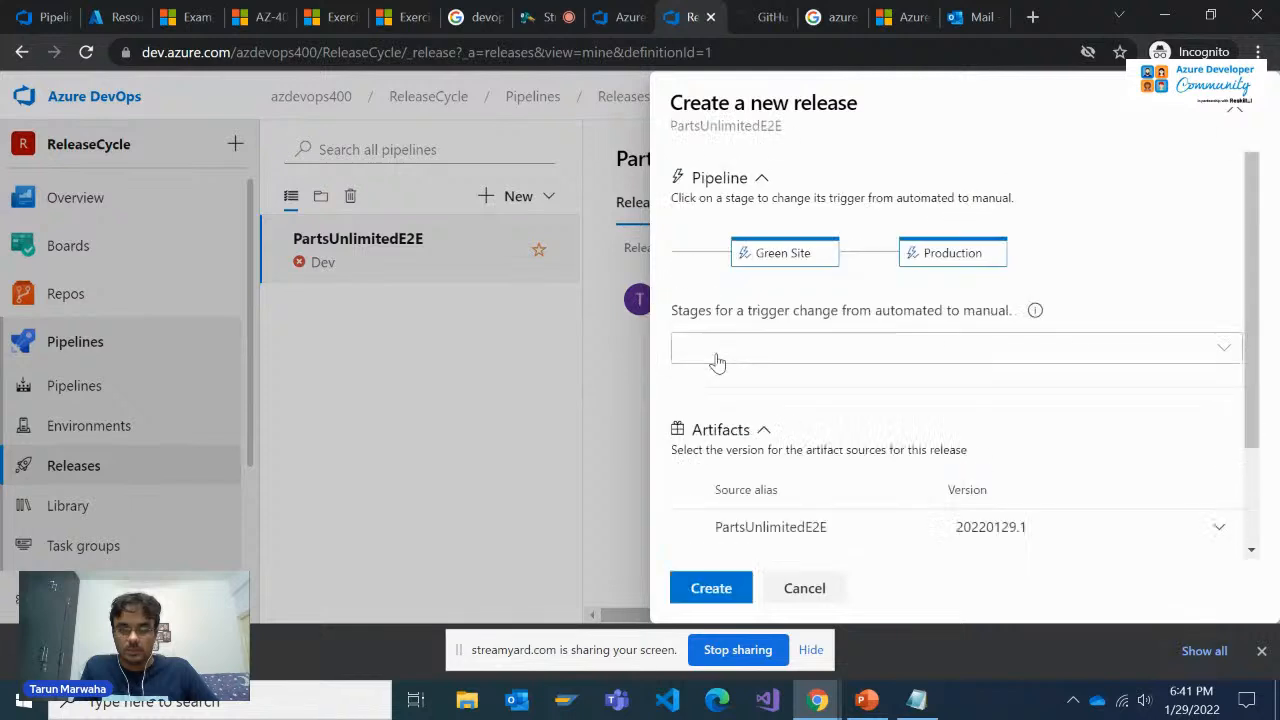
pyautogui.click(835, 357)
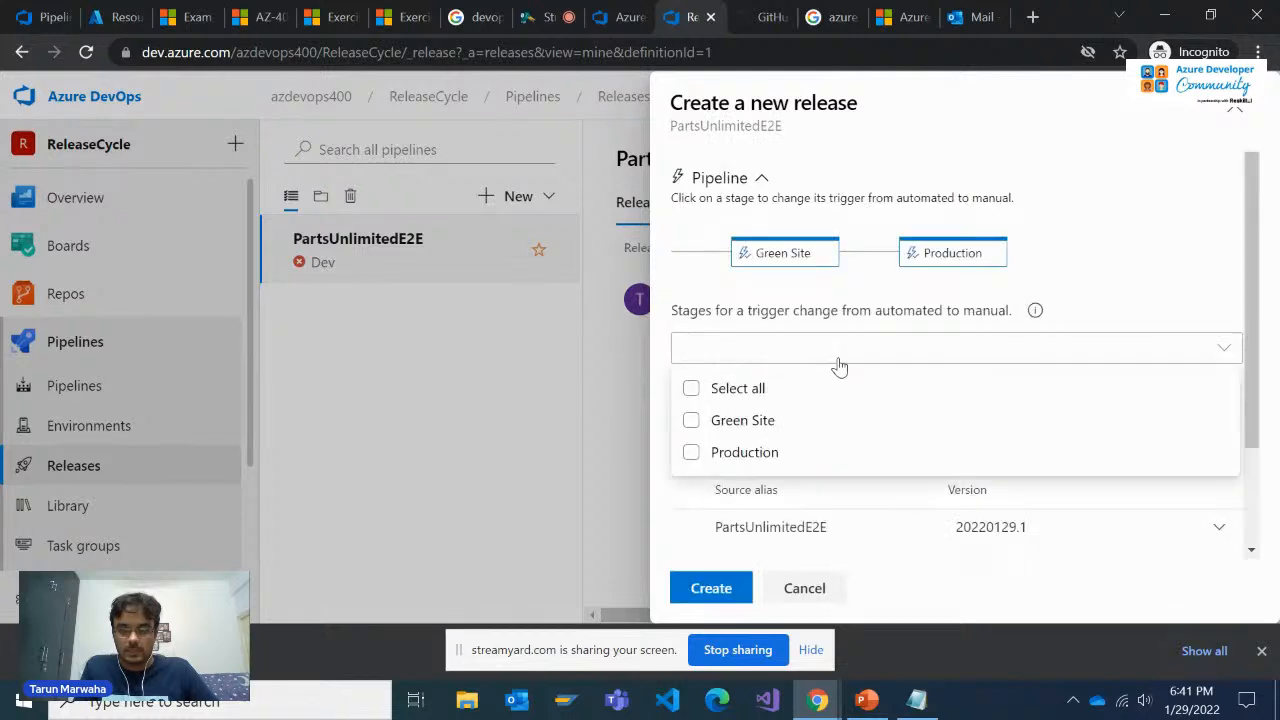
pyautogui.click(716, 388)
pyautogui.click(710, 595)
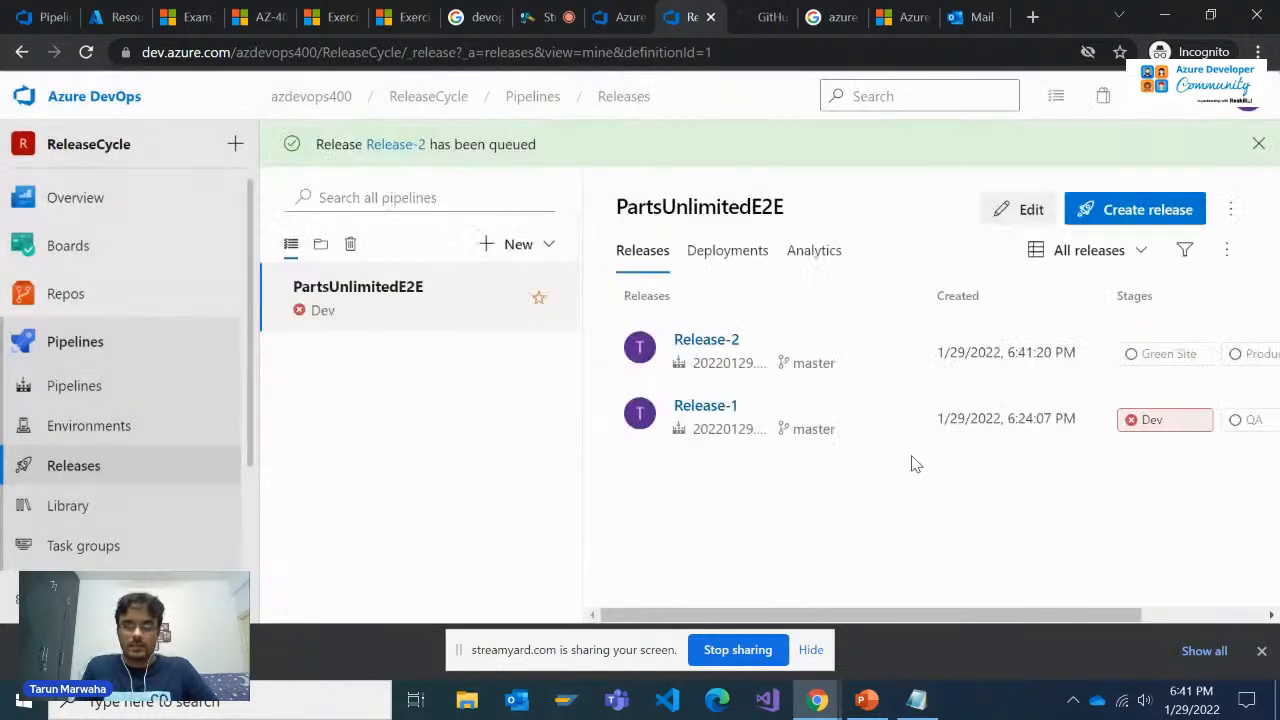
# Open Release-2 and examine its Green Site and Production stages, selecting the Production stage
pyautogui.click(706, 340)
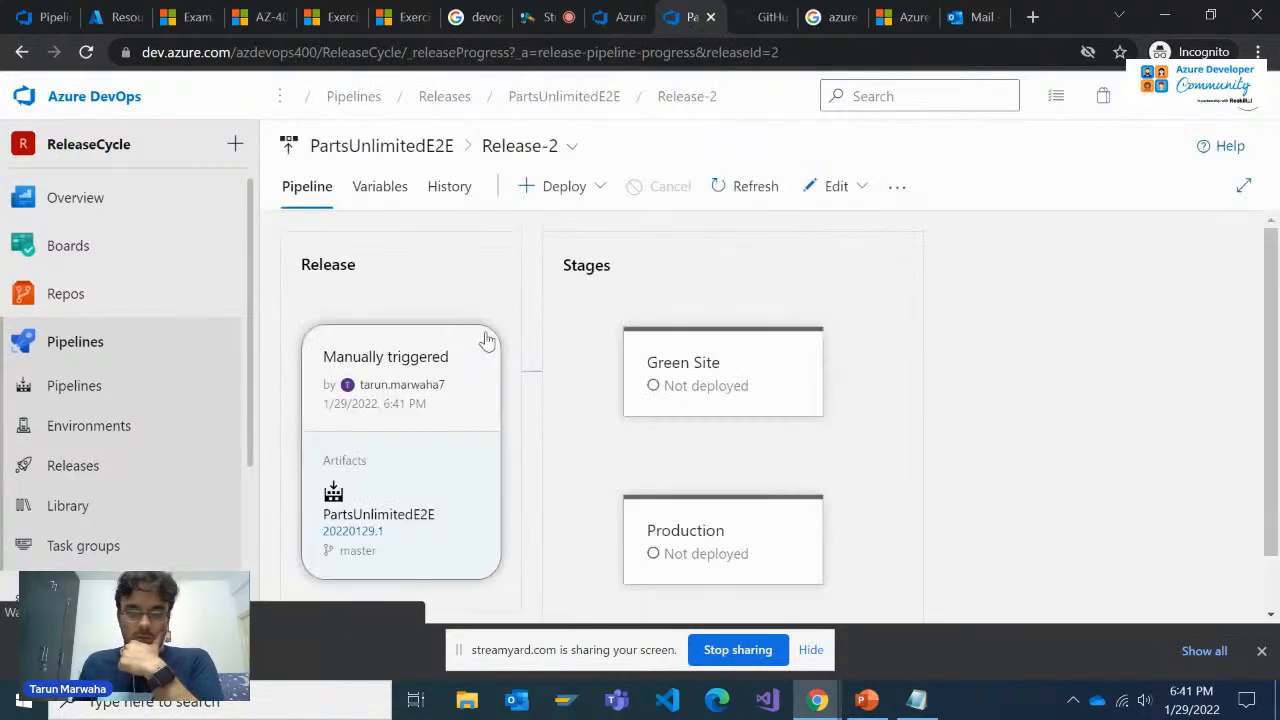
pyautogui.scroll(-1, 725, 400)
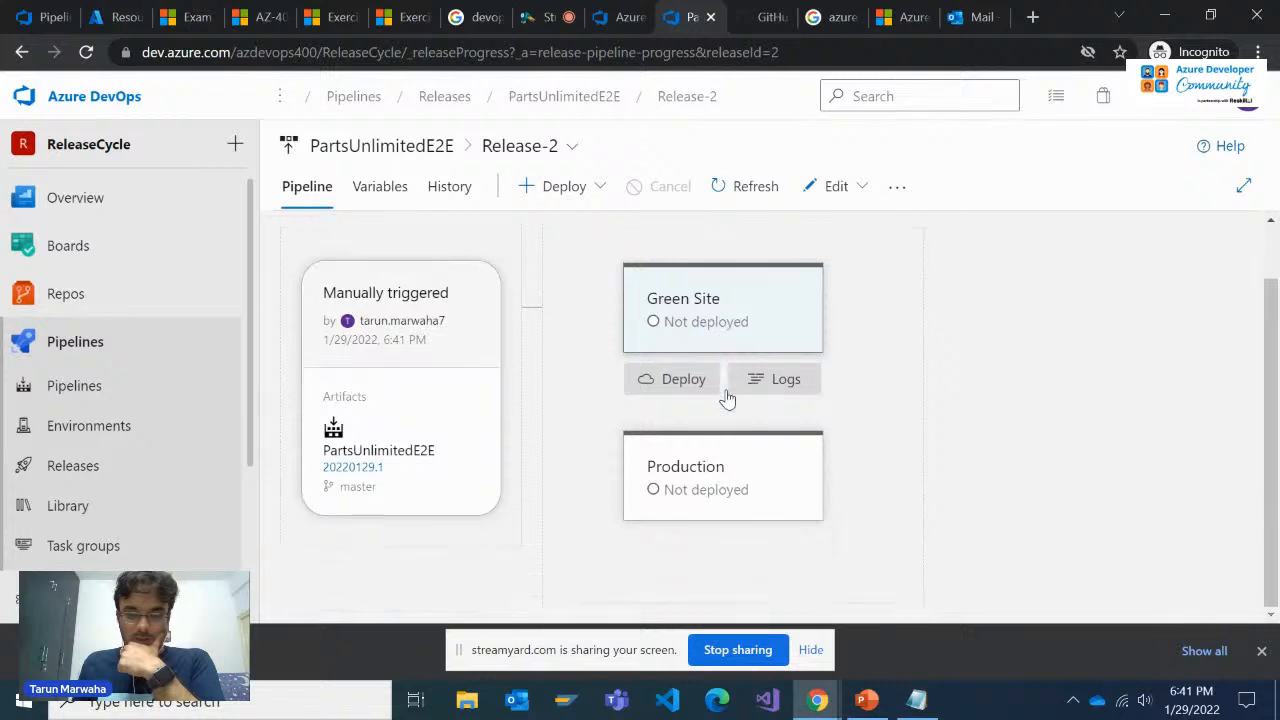
pyautogui.scroll(1, 740, 425)
pyautogui.moveTo(745, 535)
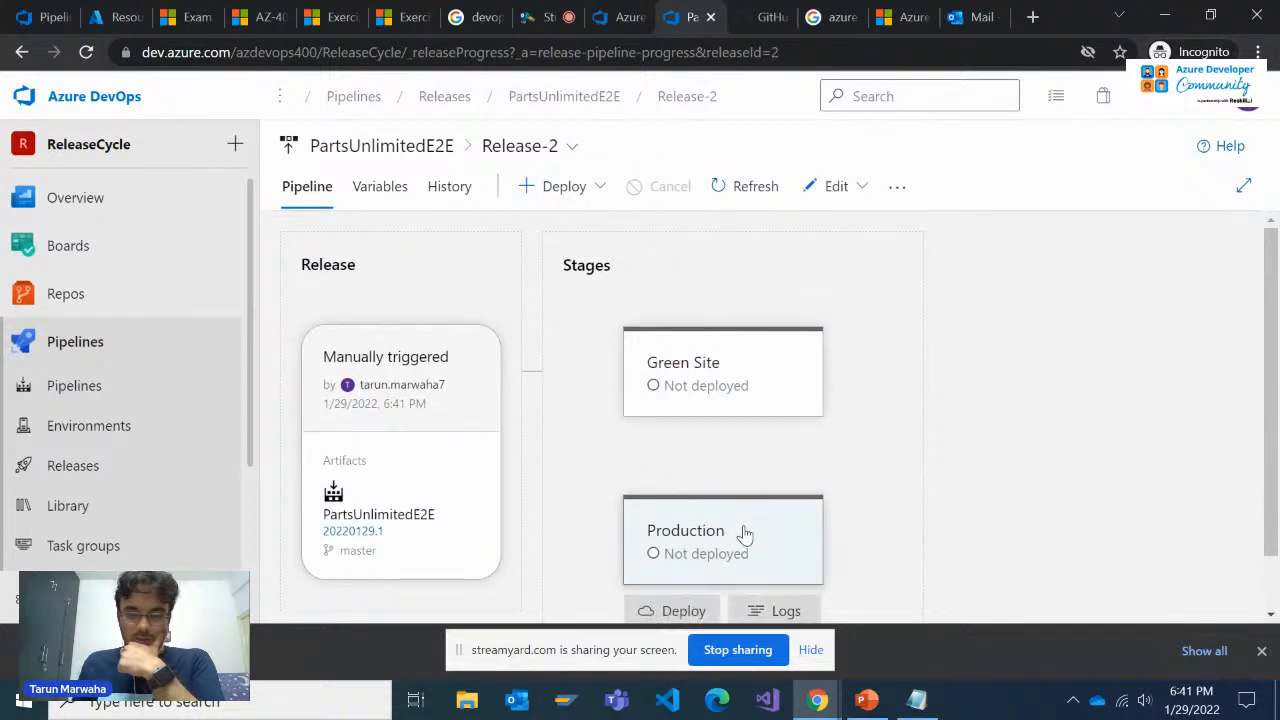
pyautogui.moveTo(732, 442)
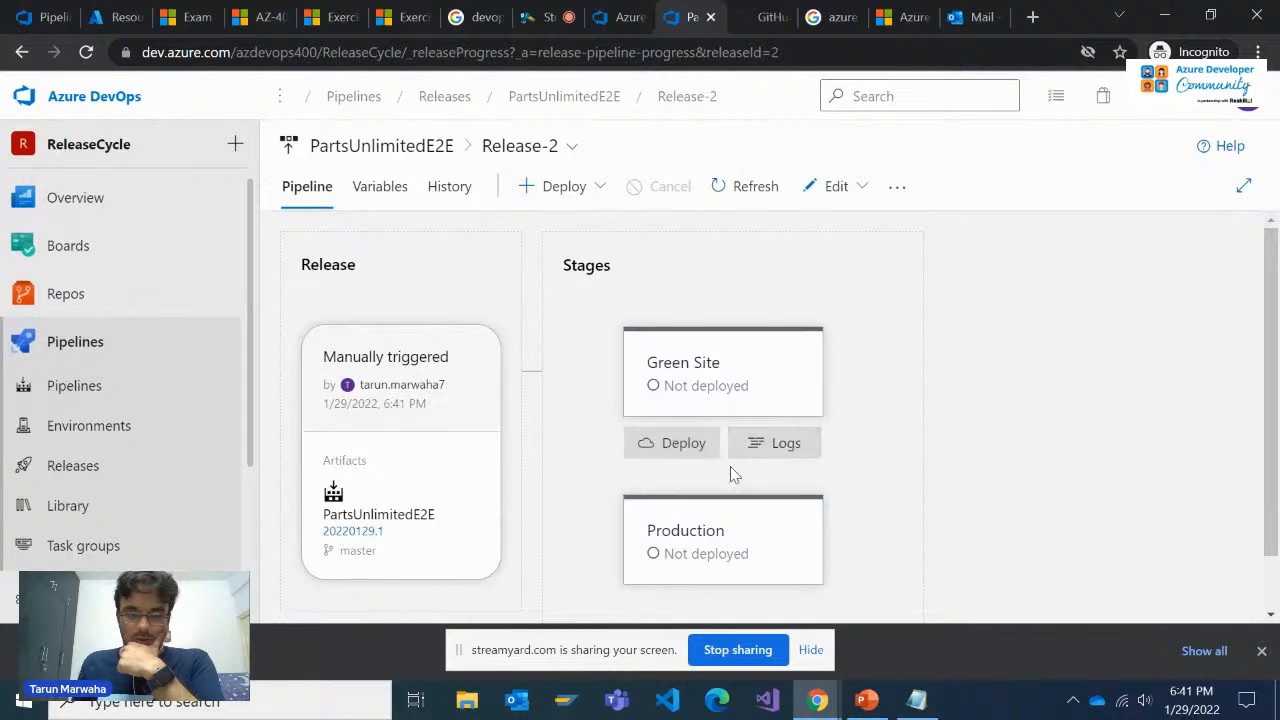
pyautogui.click(737, 538)
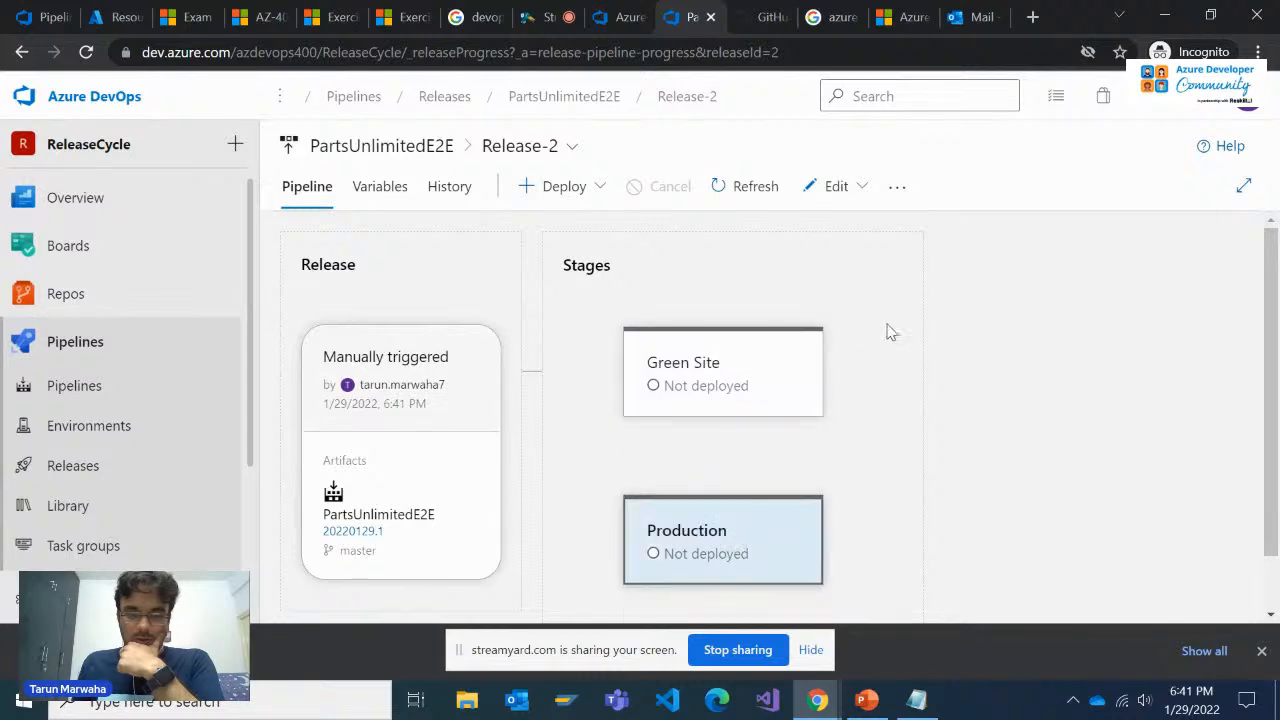
# Open Release-2 for editing and check the available release-level options
pyautogui.click(836, 188)
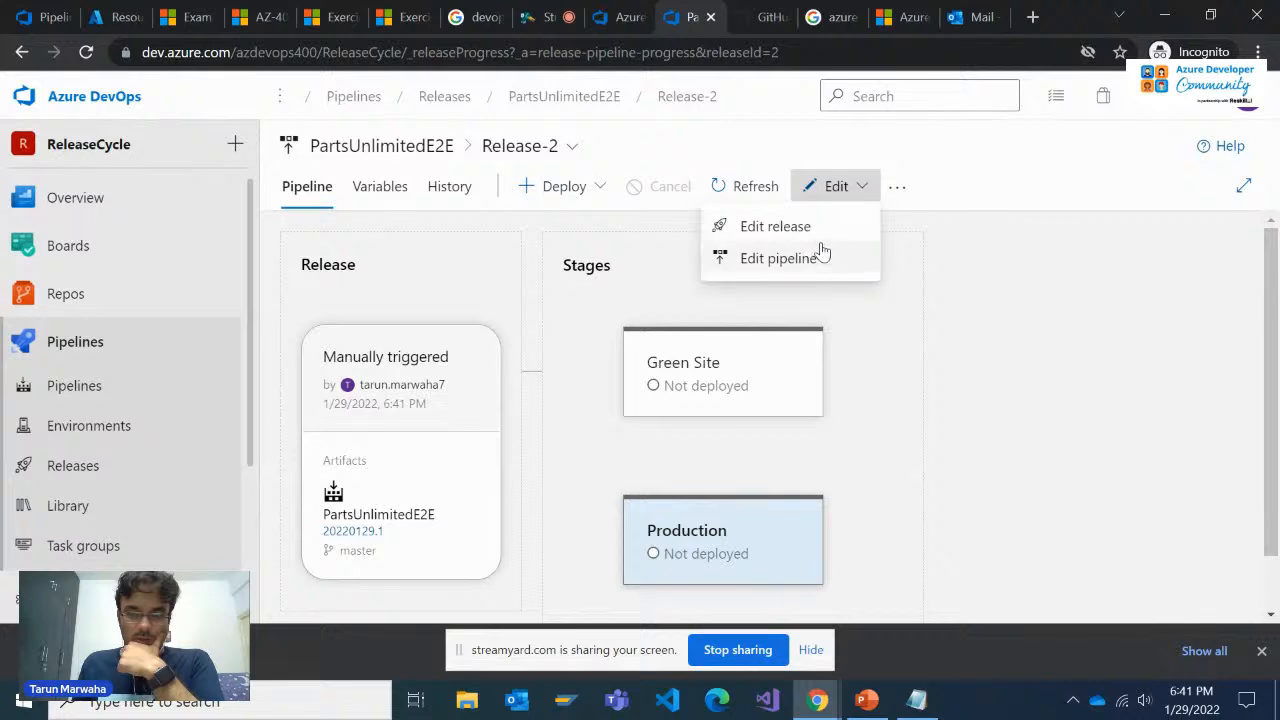
pyautogui.click(975, 377)
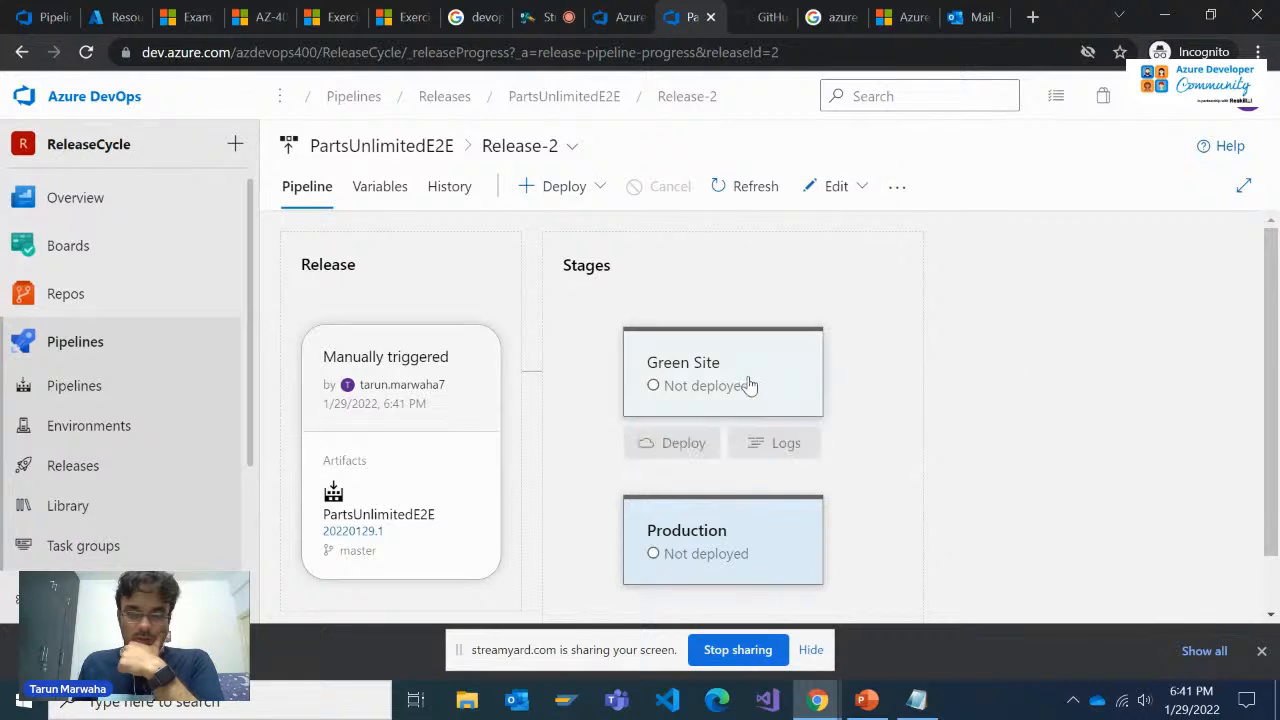
pyautogui.click(858, 190)
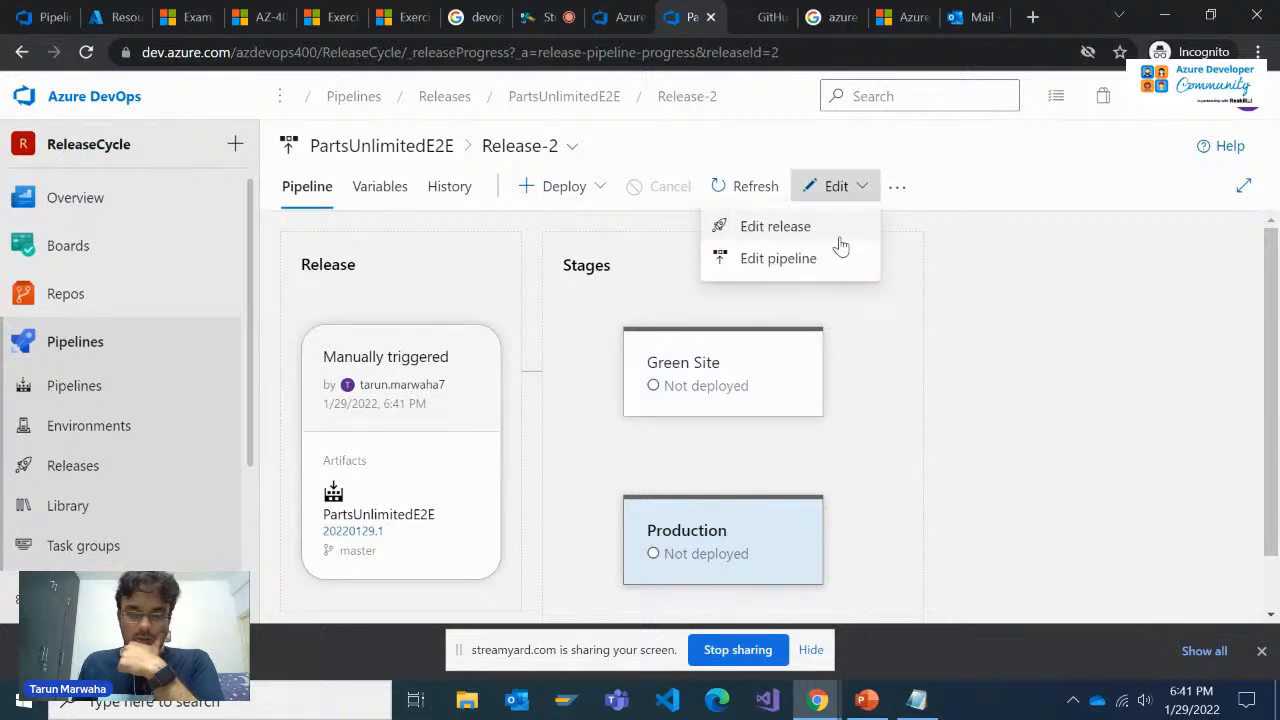
pyautogui.click(775, 227)
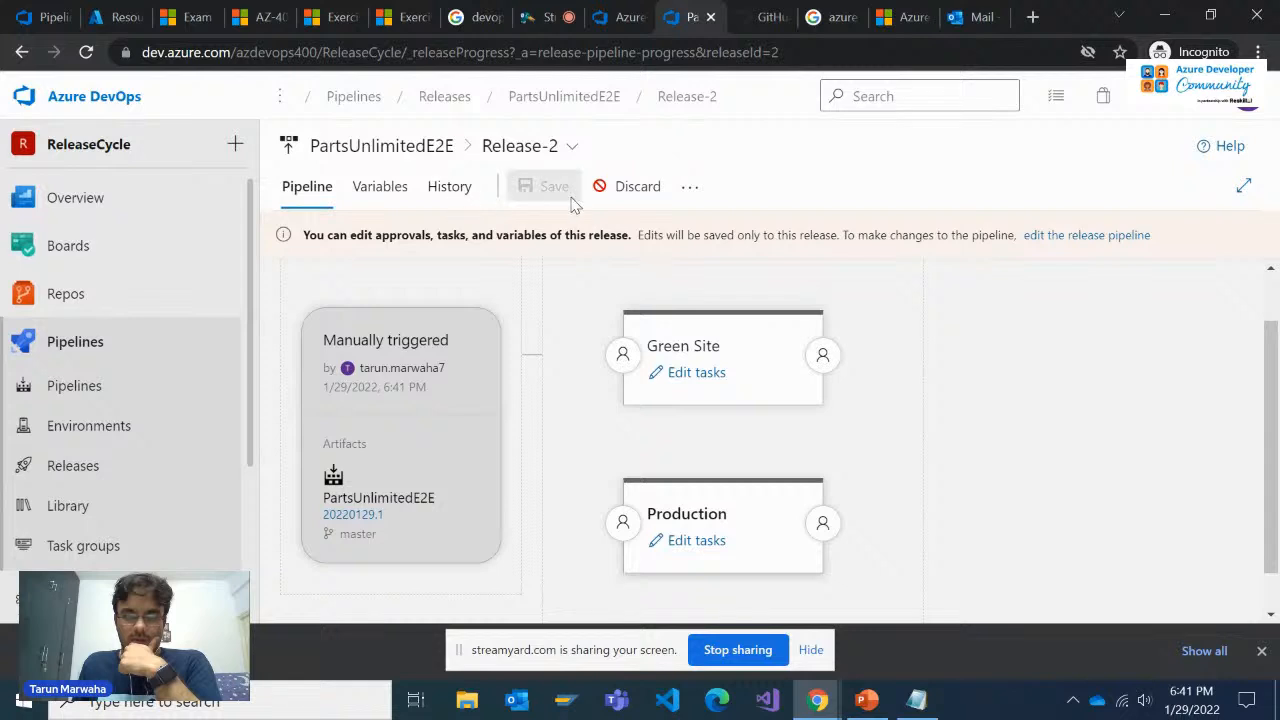
pyautogui.click(689, 187)
pyautogui.click(991, 335)
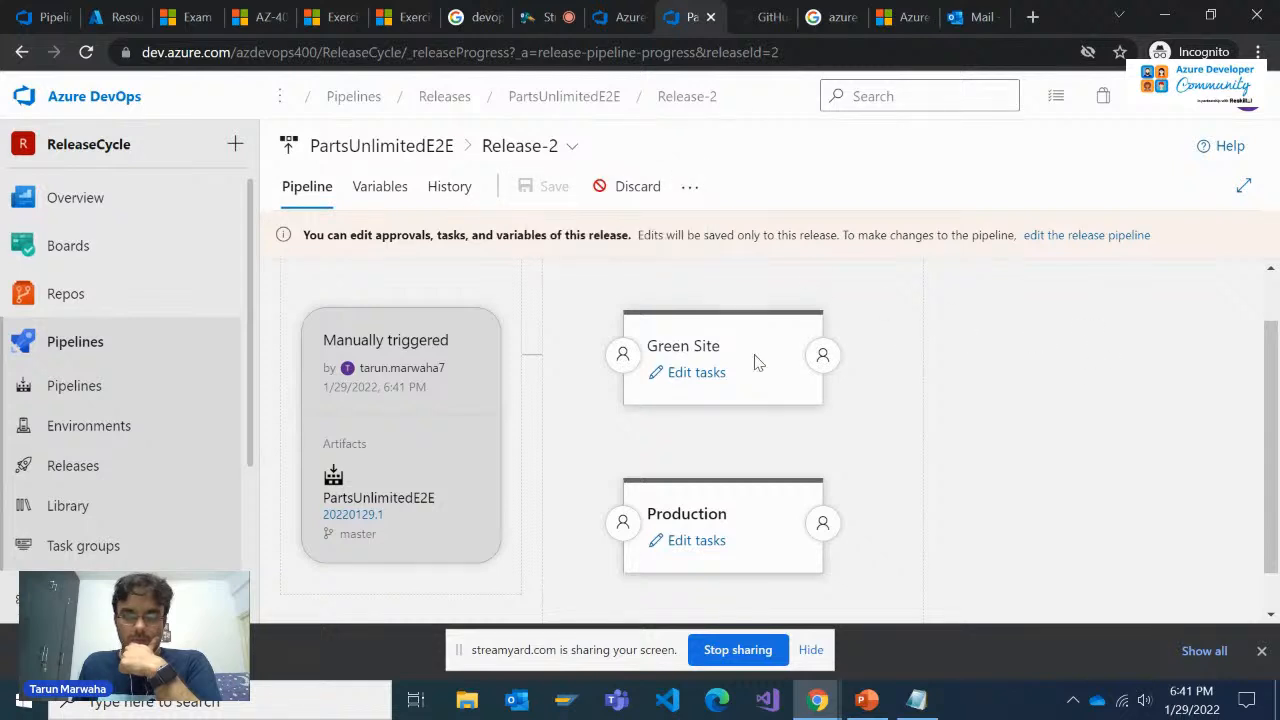
# Check the release selector, the variables page and the stage layout of Release-2 in edit mode
pyautogui.click(515, 148)
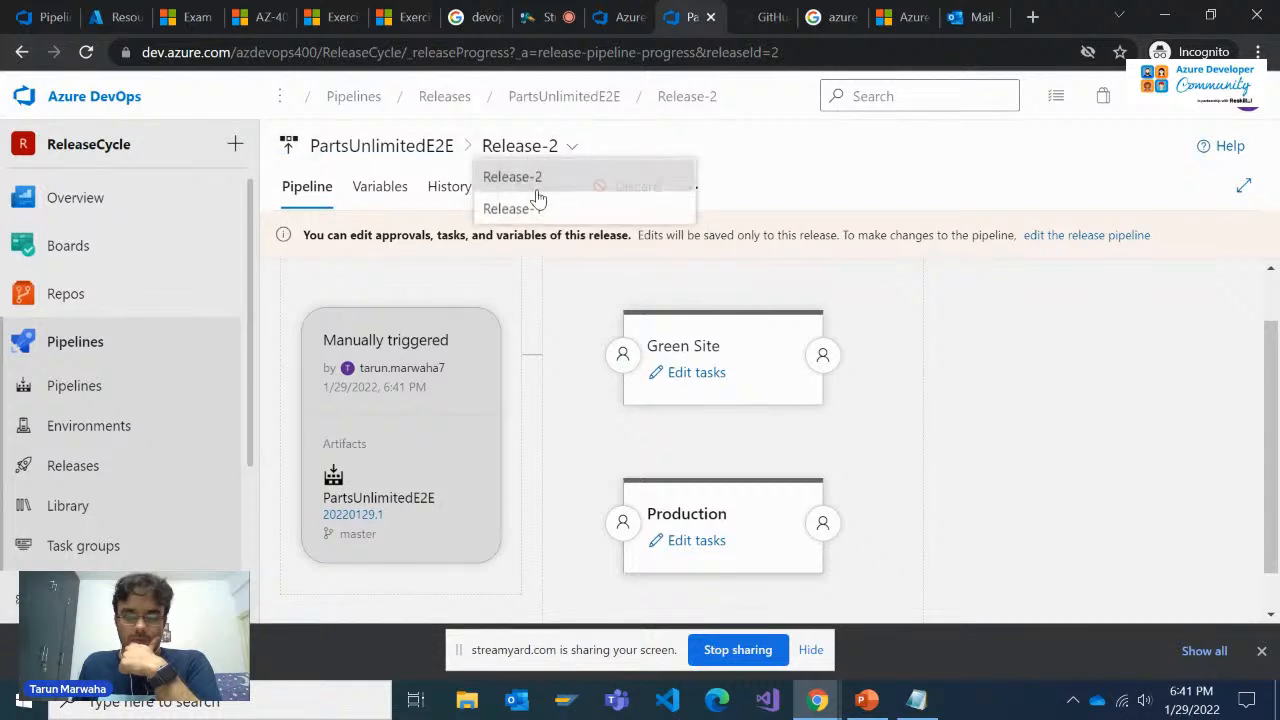
pyautogui.click(948, 297)
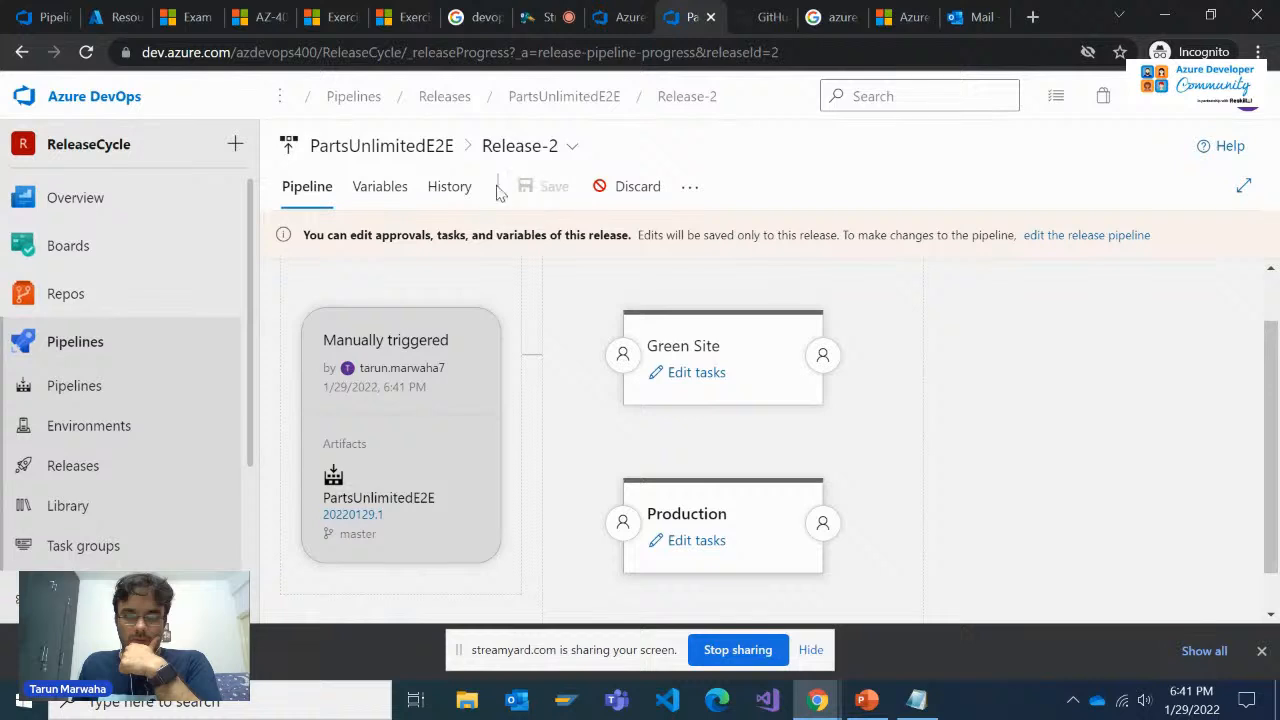
pyautogui.click(380, 188)
pyautogui.click(322, 190)
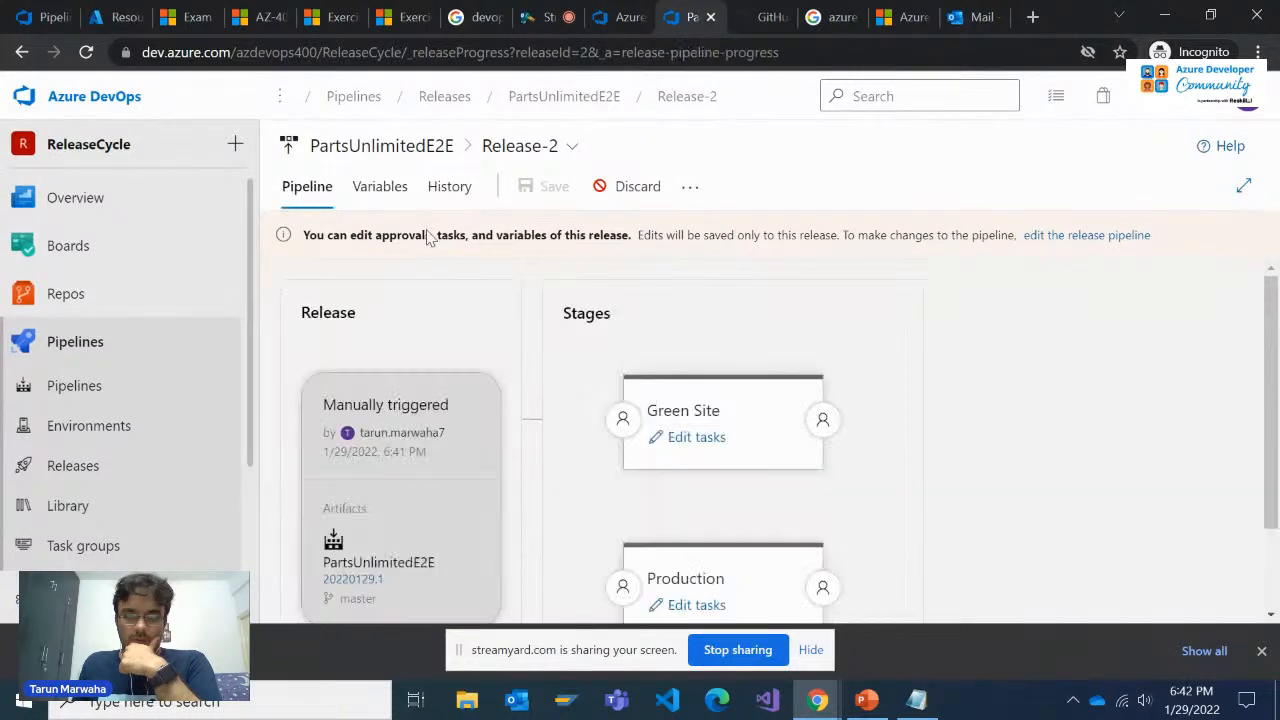
pyautogui.scroll(-1, 618, 318)
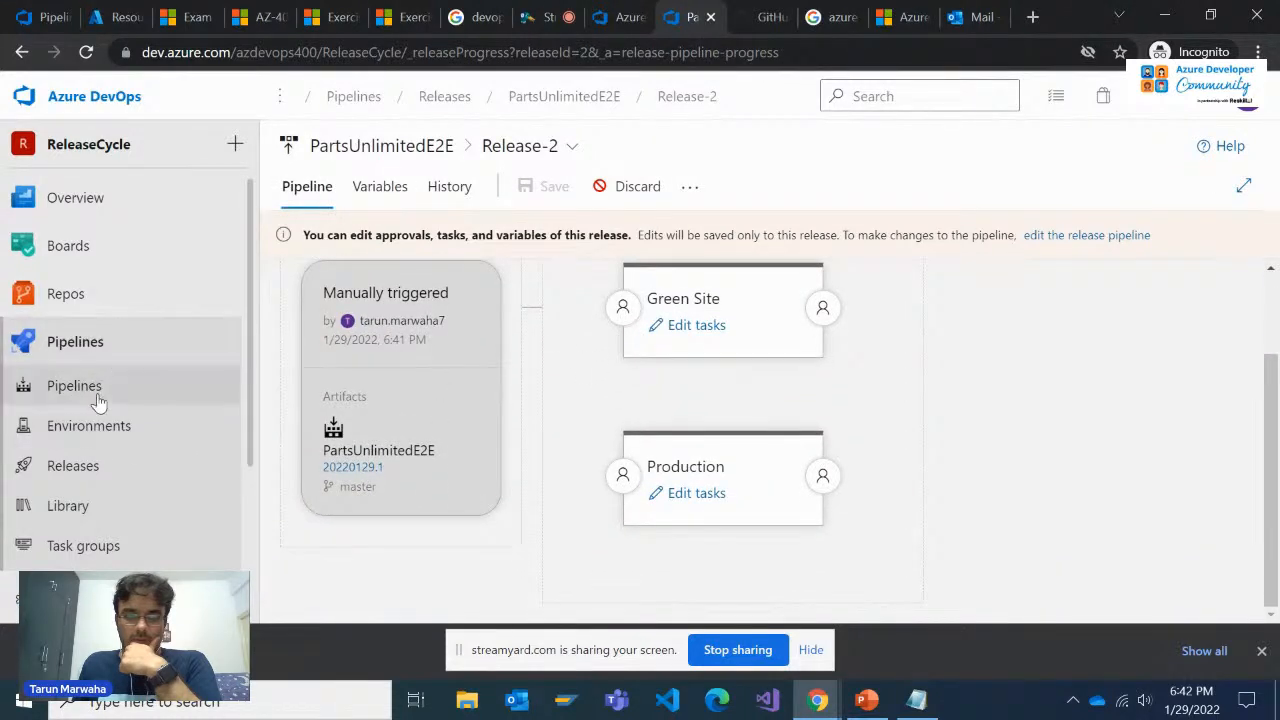
# Check the PartsUnlimitedE2E pipeline definition with its Green Site and Production stages, and return to the releases list
pyautogui.click(95, 466)
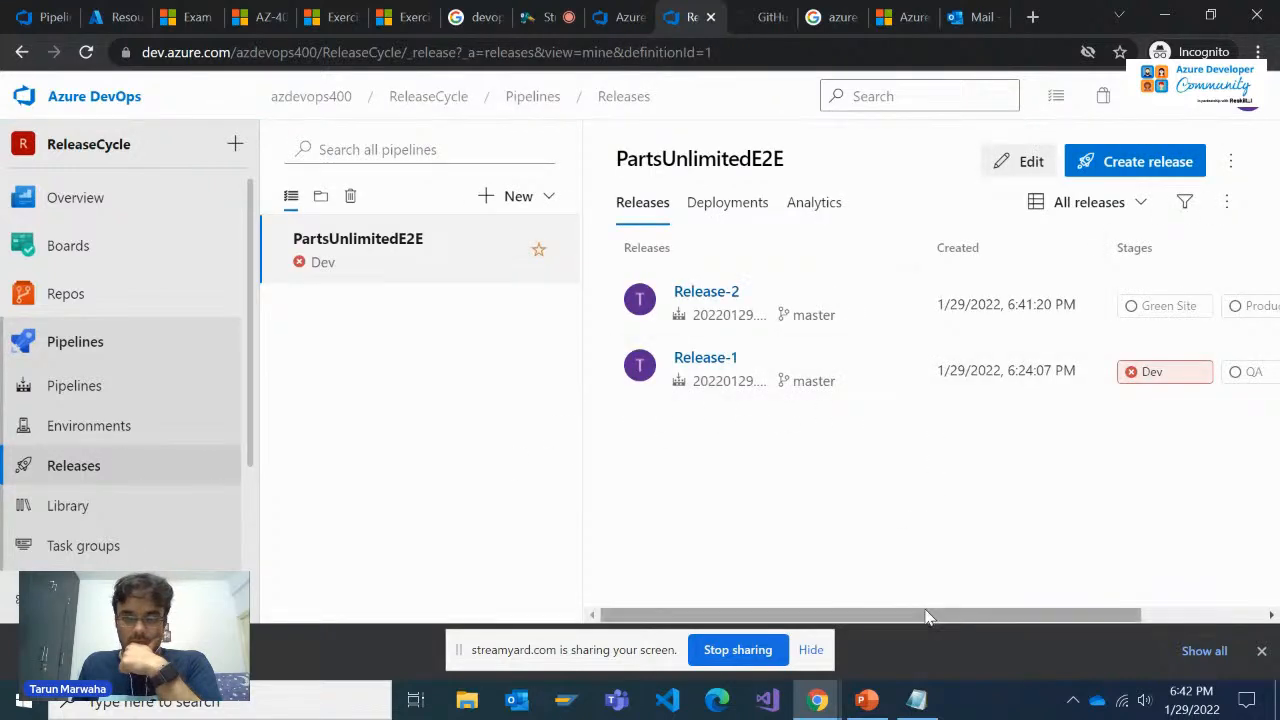
pyautogui.moveTo(935, 614); pyautogui.dragTo(898, 630)
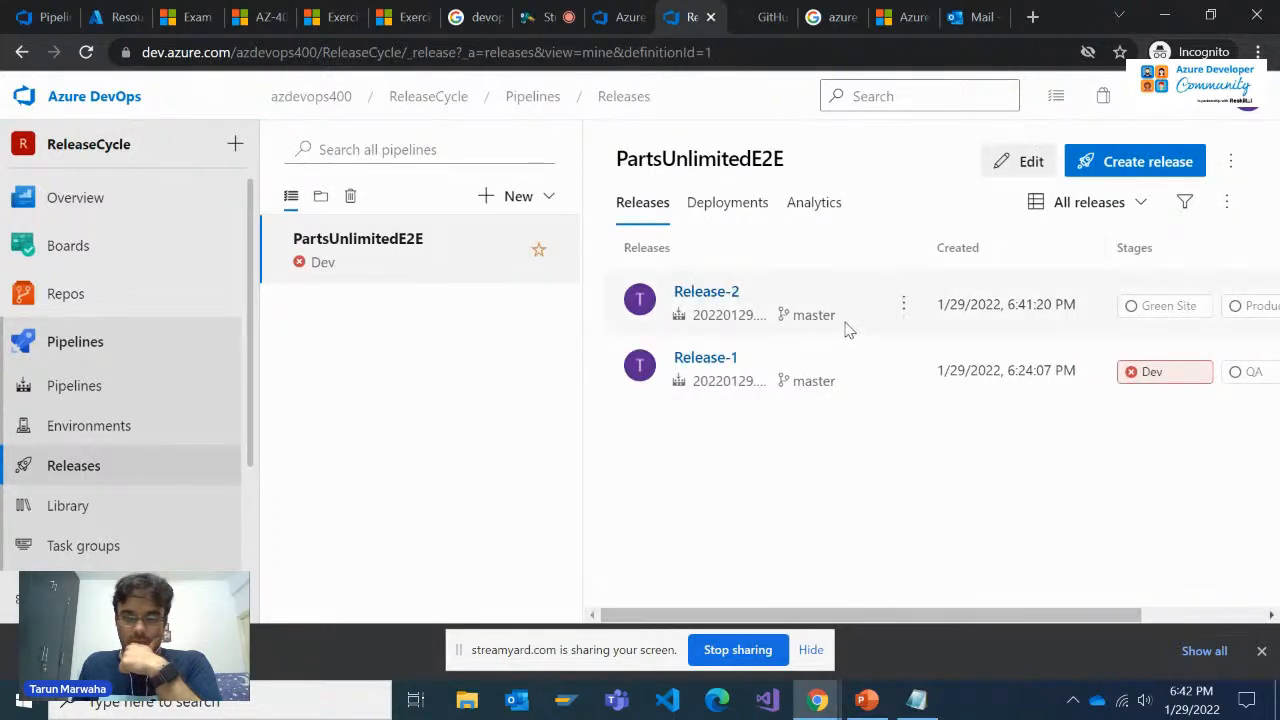
pyautogui.click(1012, 166)
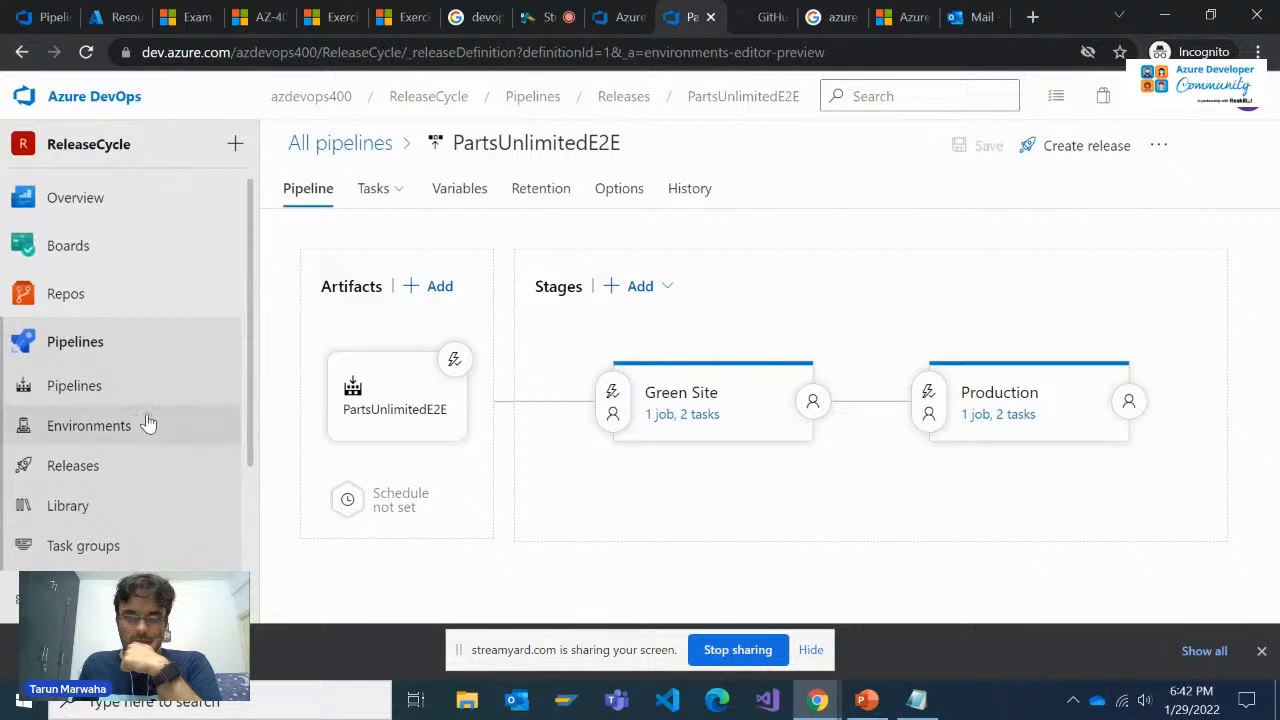
pyautogui.click(90, 465)
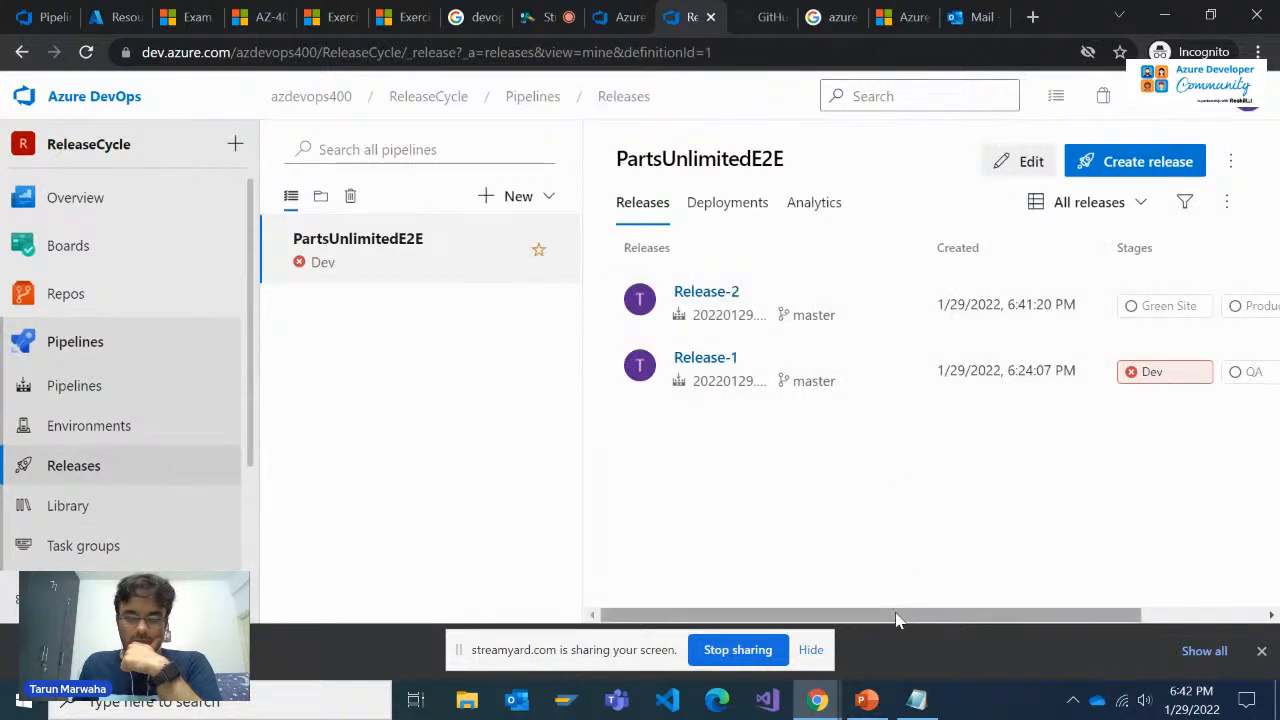
pyautogui.moveTo(898, 616); pyautogui.dragTo(857, 506)
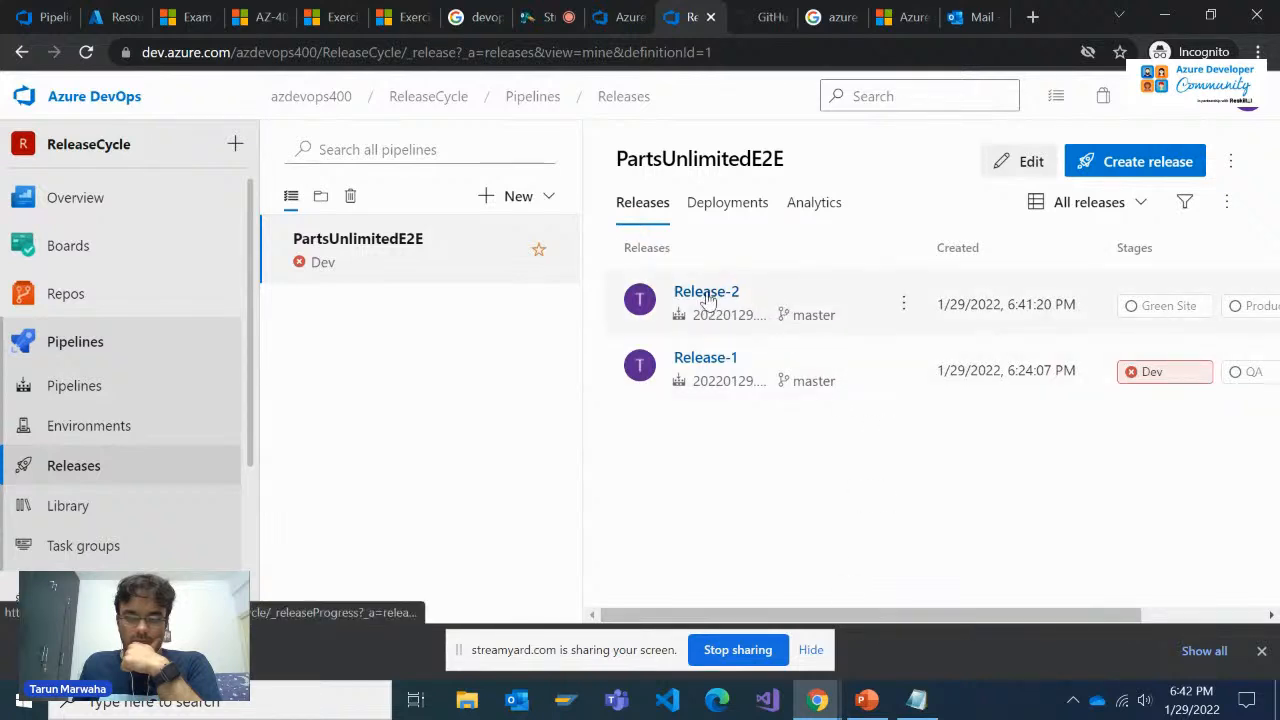
# Open Release-2 and deploy it to the Green Site stage without a comment
pyautogui.click(705, 298)
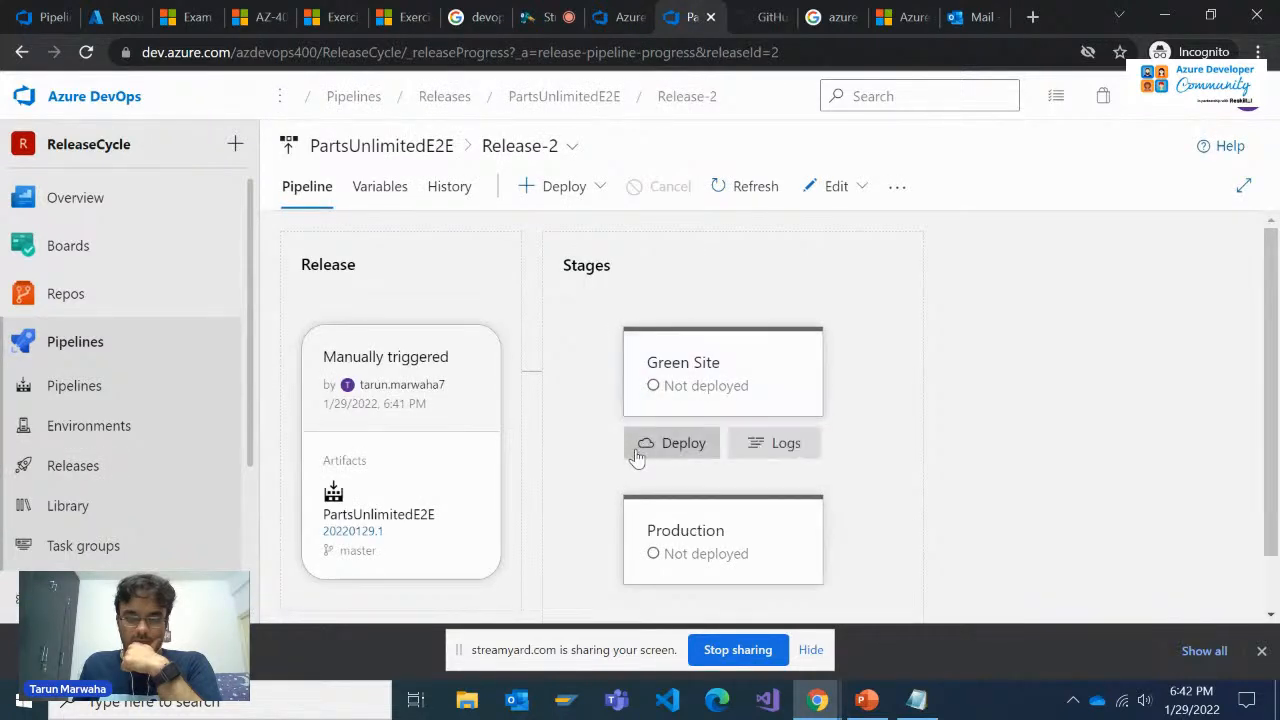
pyautogui.moveTo(723, 520)
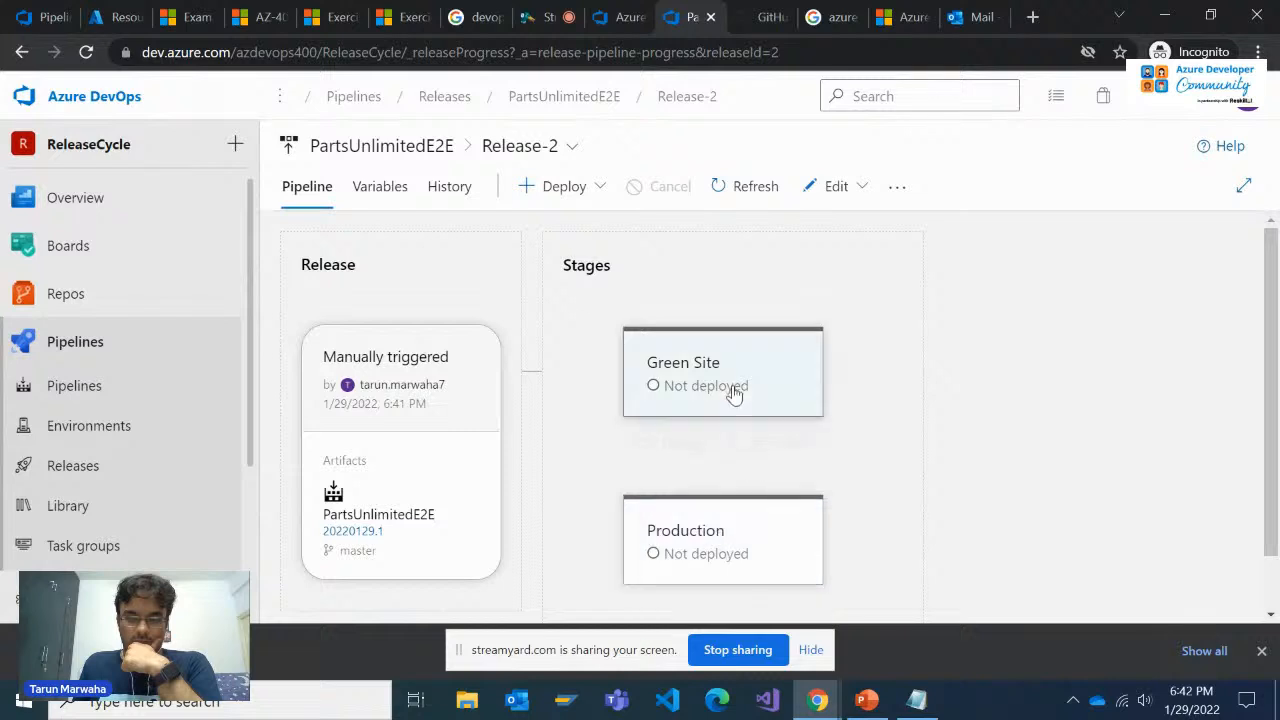
pyautogui.moveTo(737, 417)
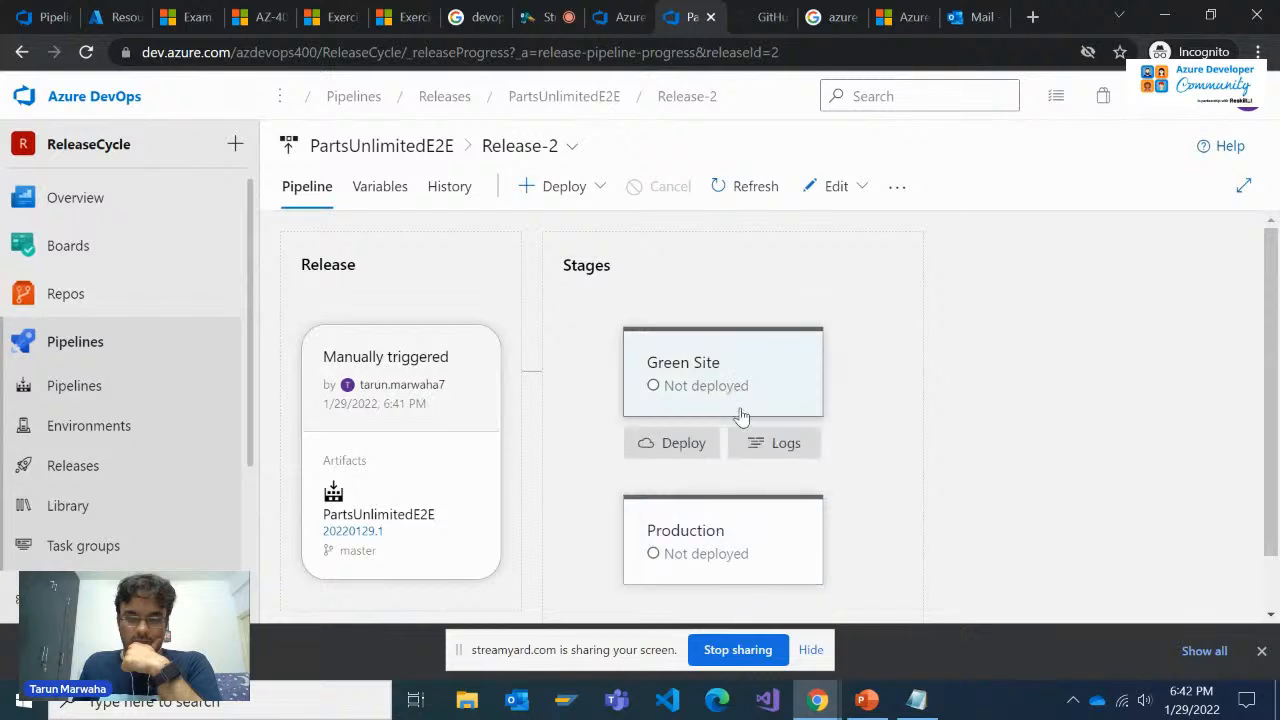
pyautogui.click(690, 446)
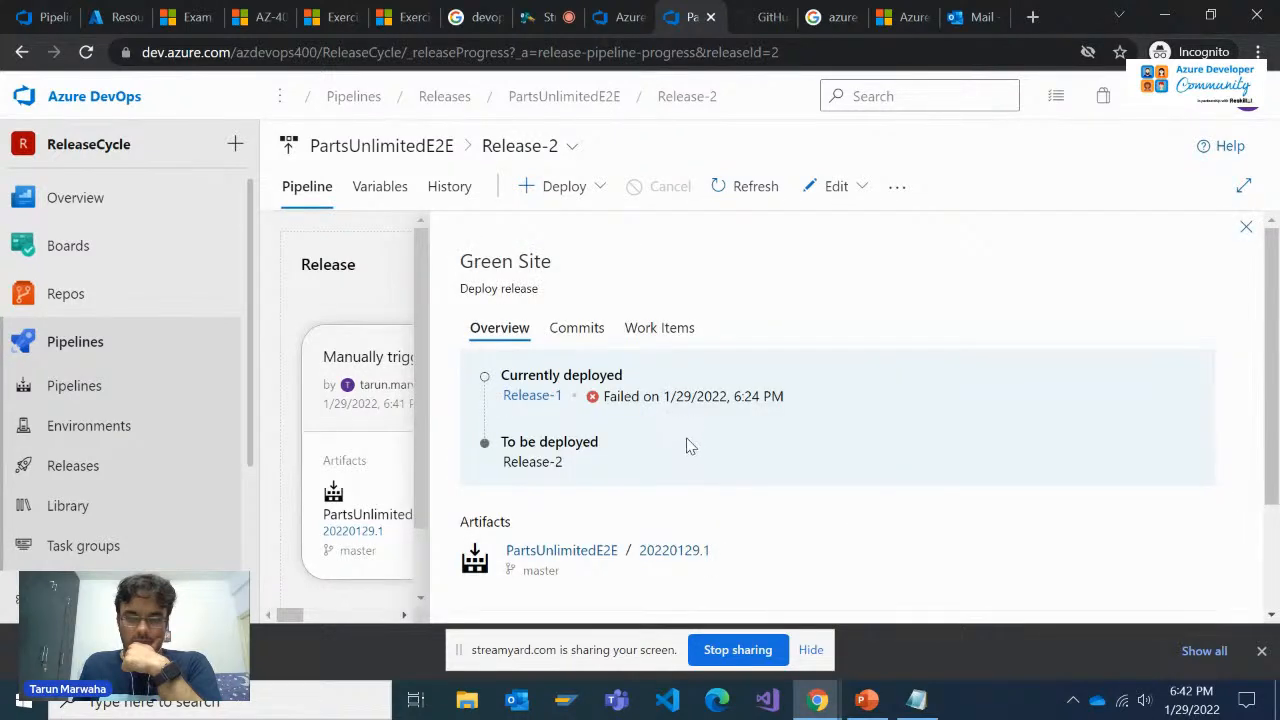
pyautogui.scroll(-3, 690, 446)
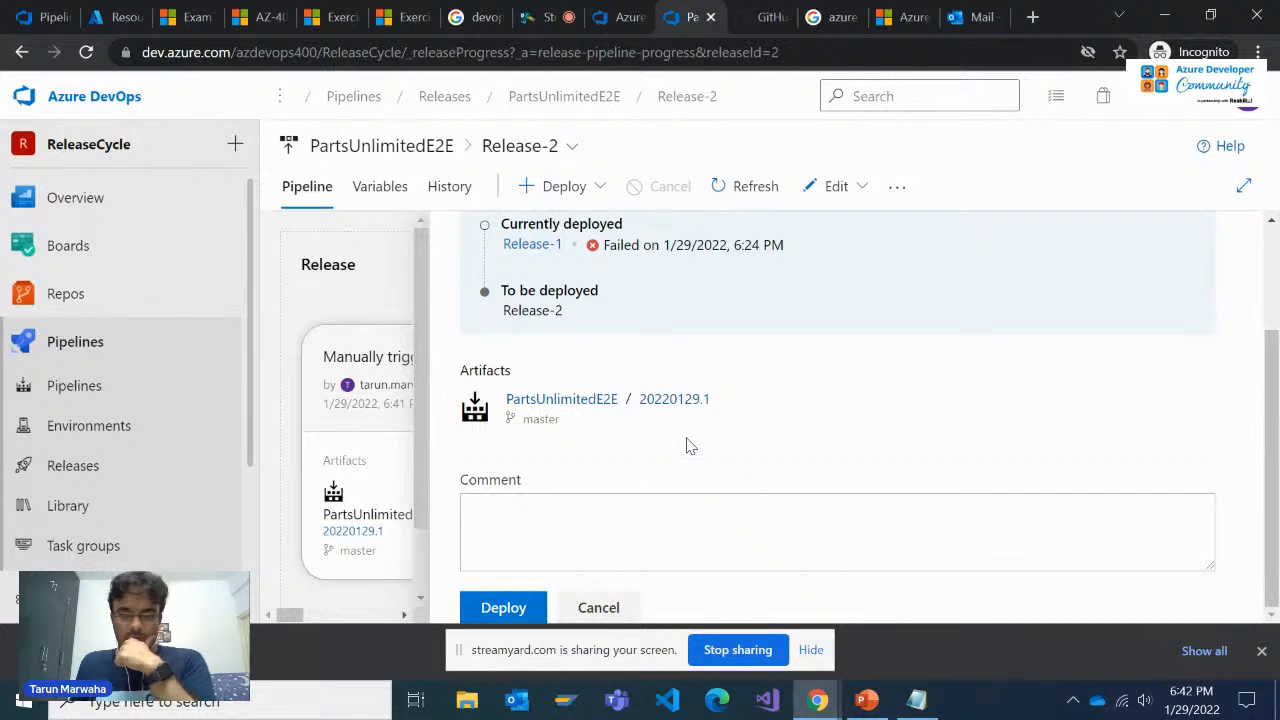
pyautogui.scroll(1, 690, 446)
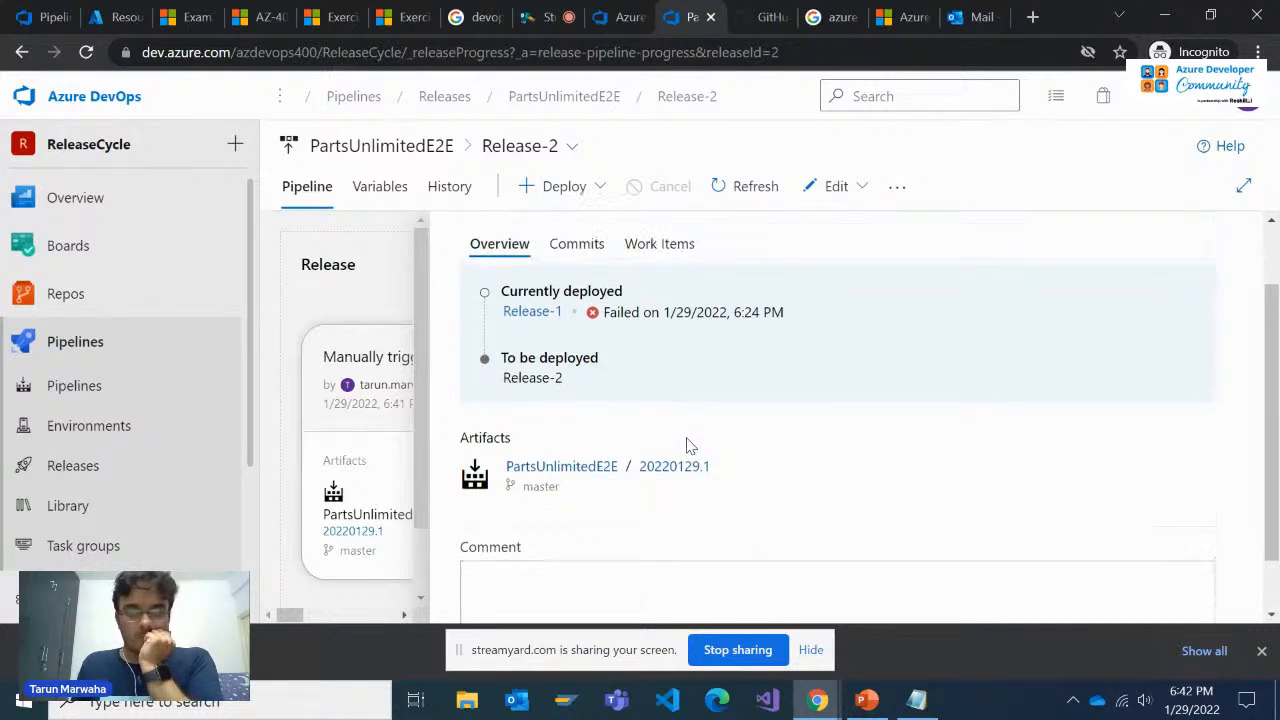
pyautogui.scroll(2, 688, 446)
pyautogui.scroll(-4, 688, 446)
pyautogui.click(512, 604)
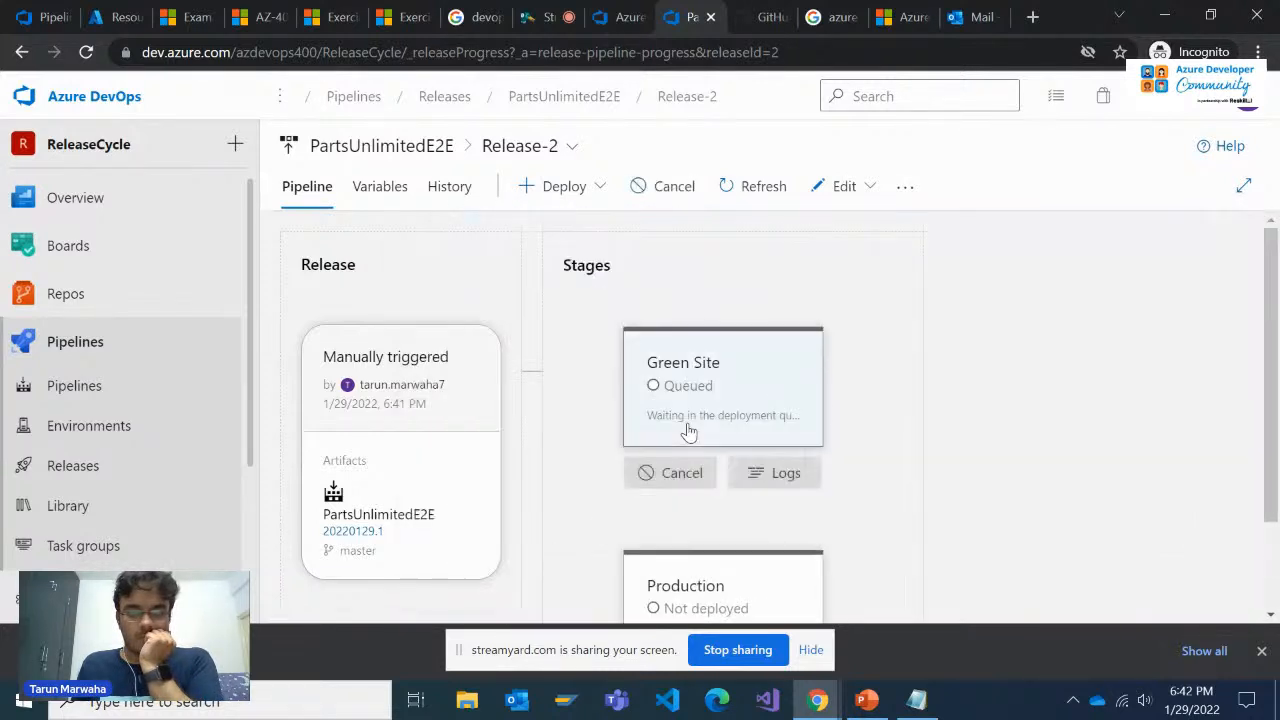
# Check the deployment status of the Green Site and Production stages in Release-2, and the available edit options
pyautogui.scroll(-1, 711, 435)
pyautogui.scroll(1, 714, 471)
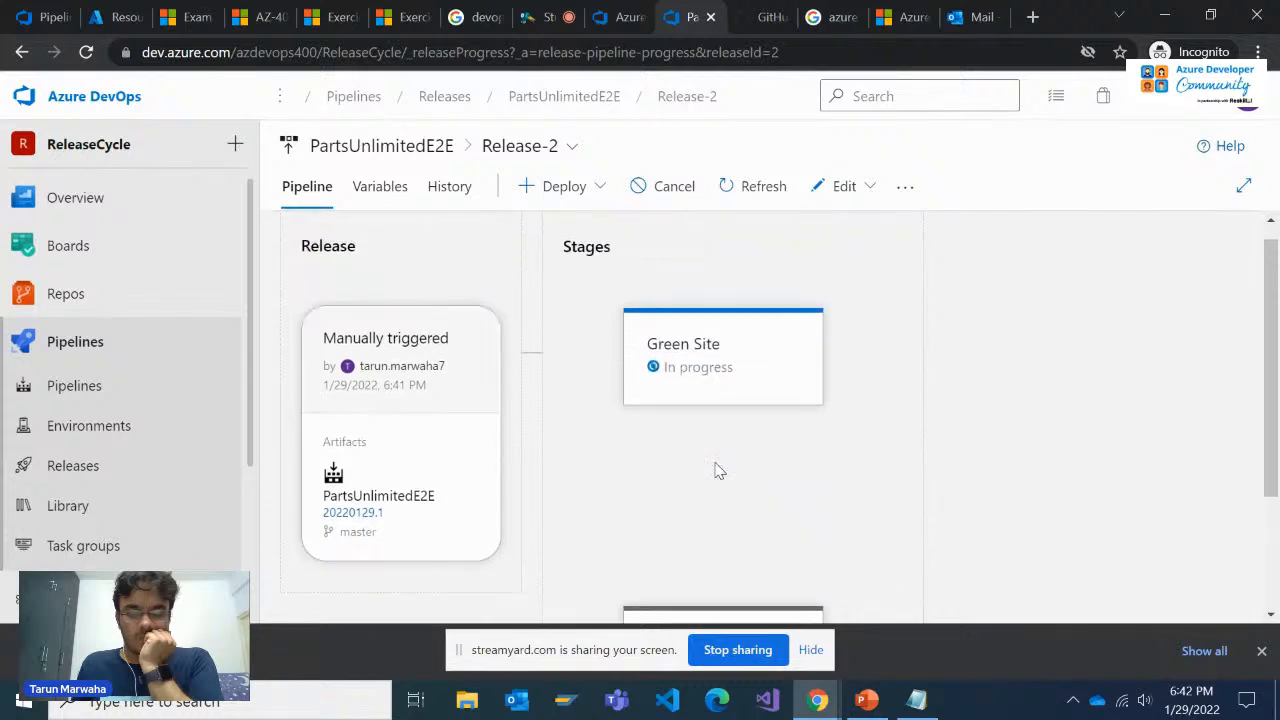
pyautogui.moveTo(716, 426)
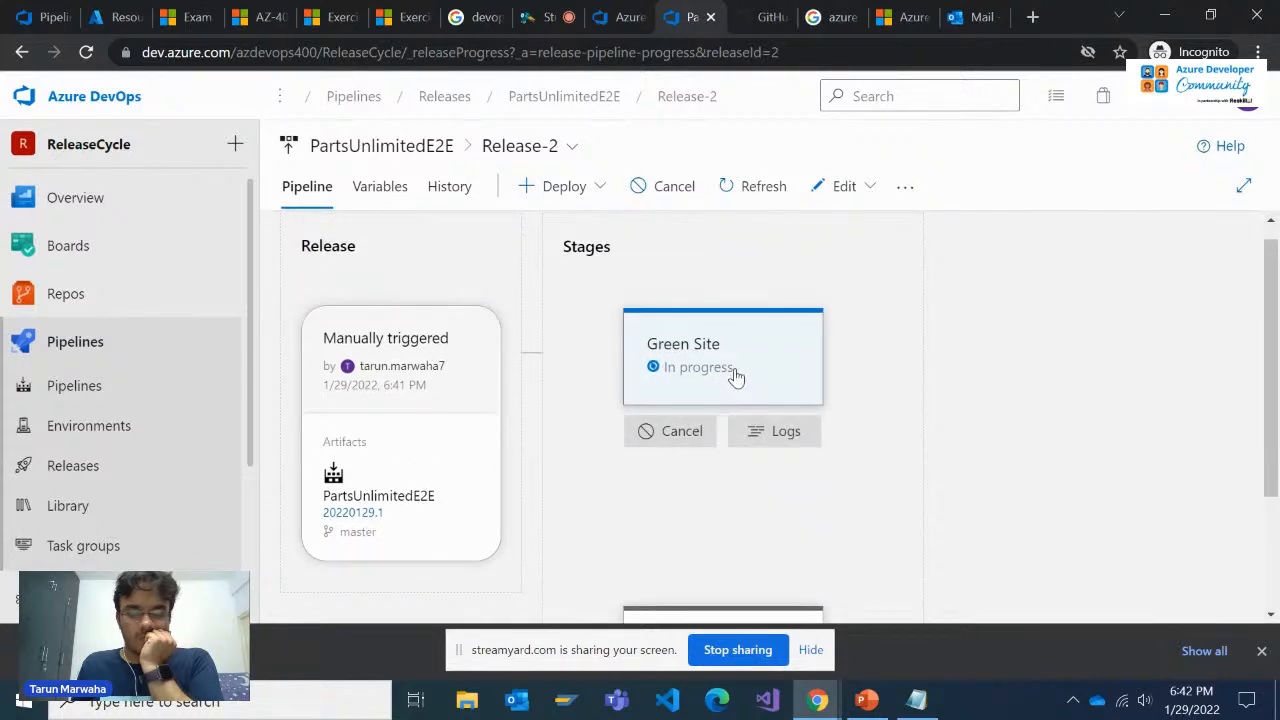
pyautogui.scroll(-1, 736, 380)
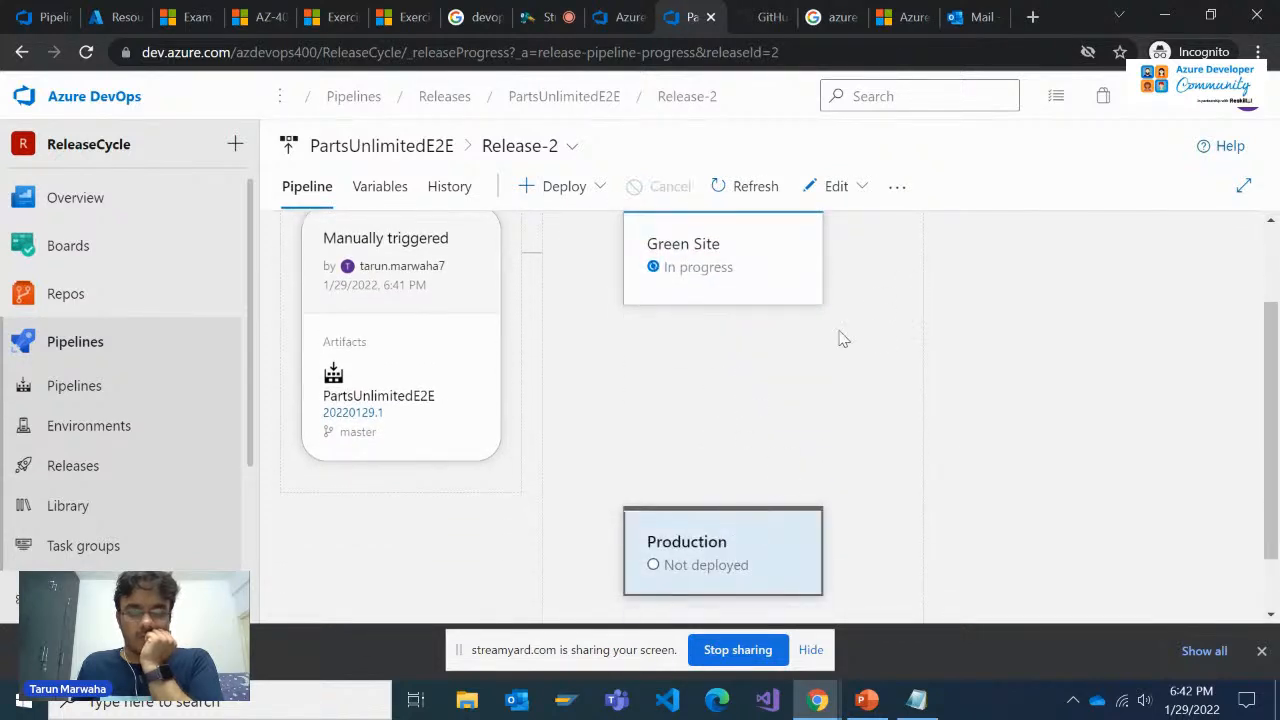
pyautogui.scroll(2, 840, 300)
pyautogui.click(836, 186)
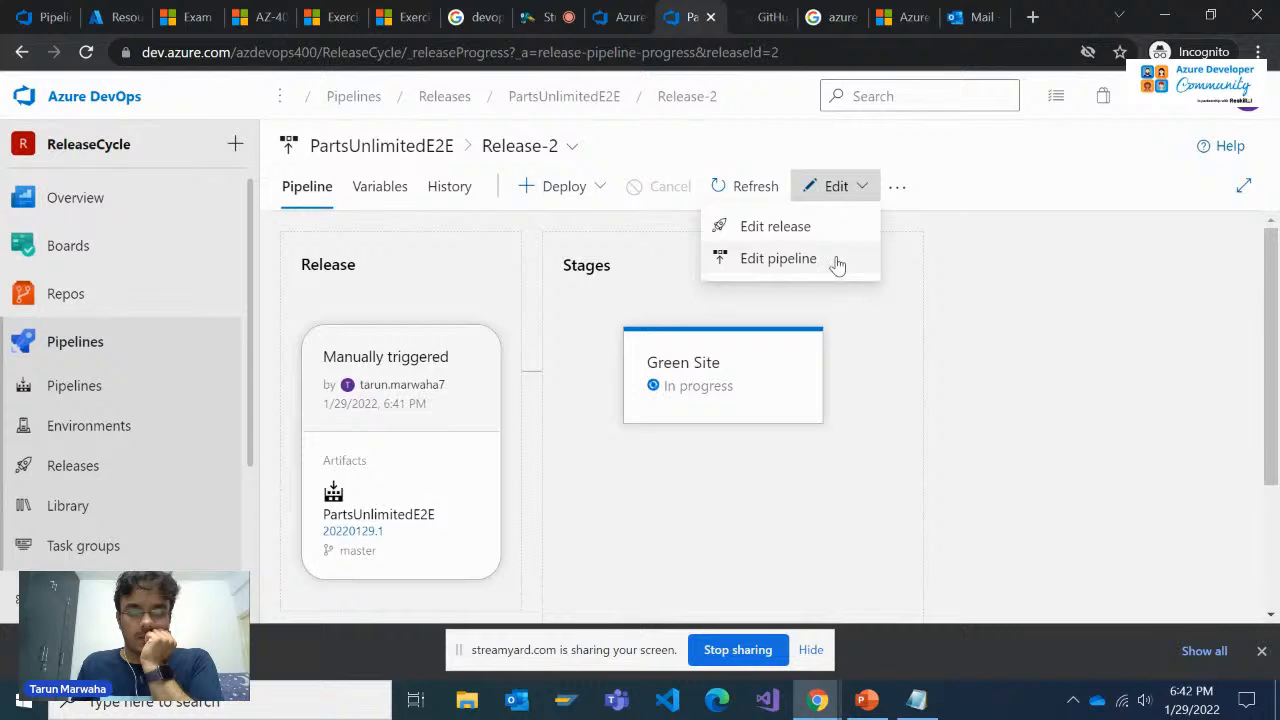
pyautogui.click(829, 306)
pyautogui.scroll(-2, 826, 307)
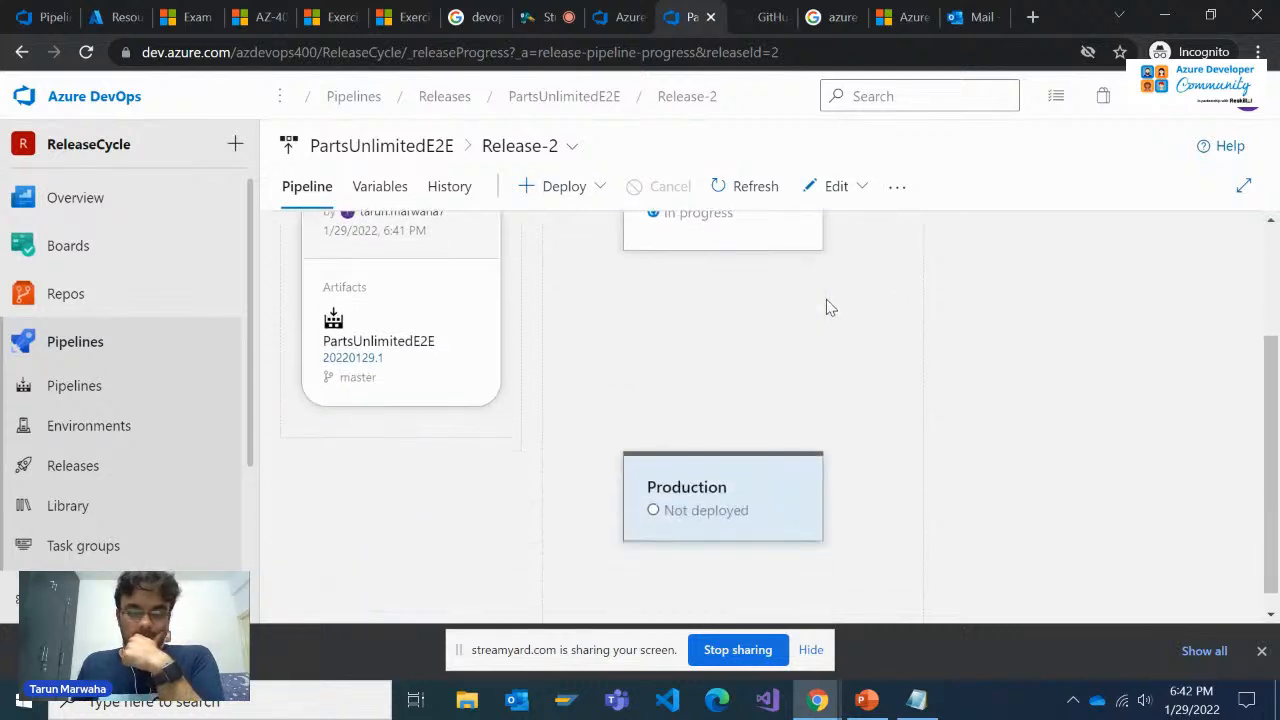
pyautogui.scroll(2, 827, 307)
pyautogui.moveTo(688, 407)
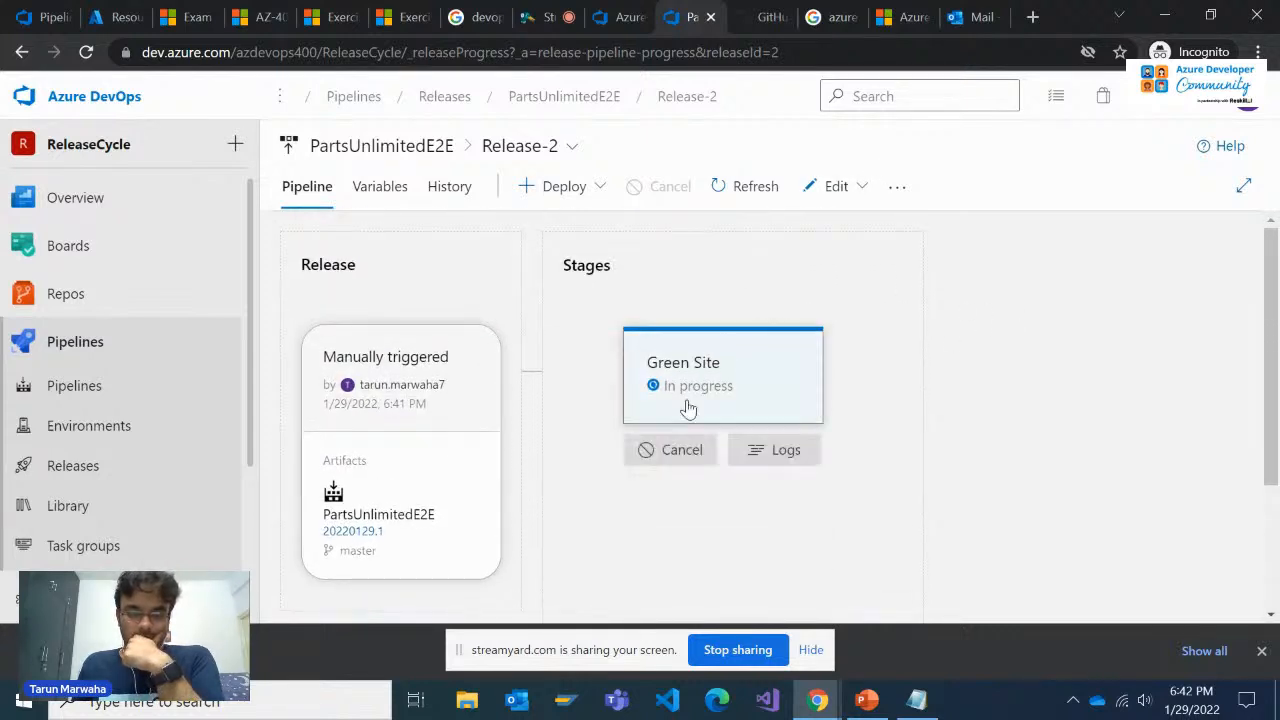
pyautogui.scroll(-2, 575, 291)
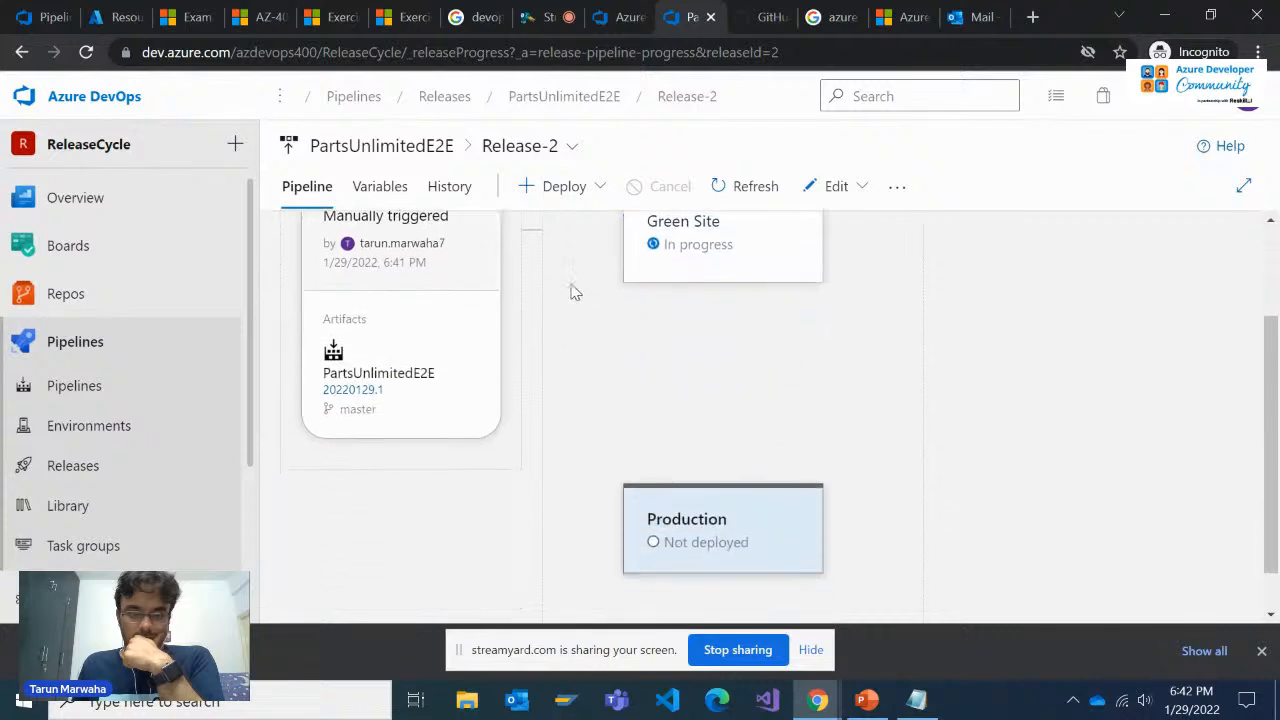
pyautogui.scroll(2, 575, 291)
# Open the Green Site deployment details and review its summary and commits
pyautogui.click(640, 345)
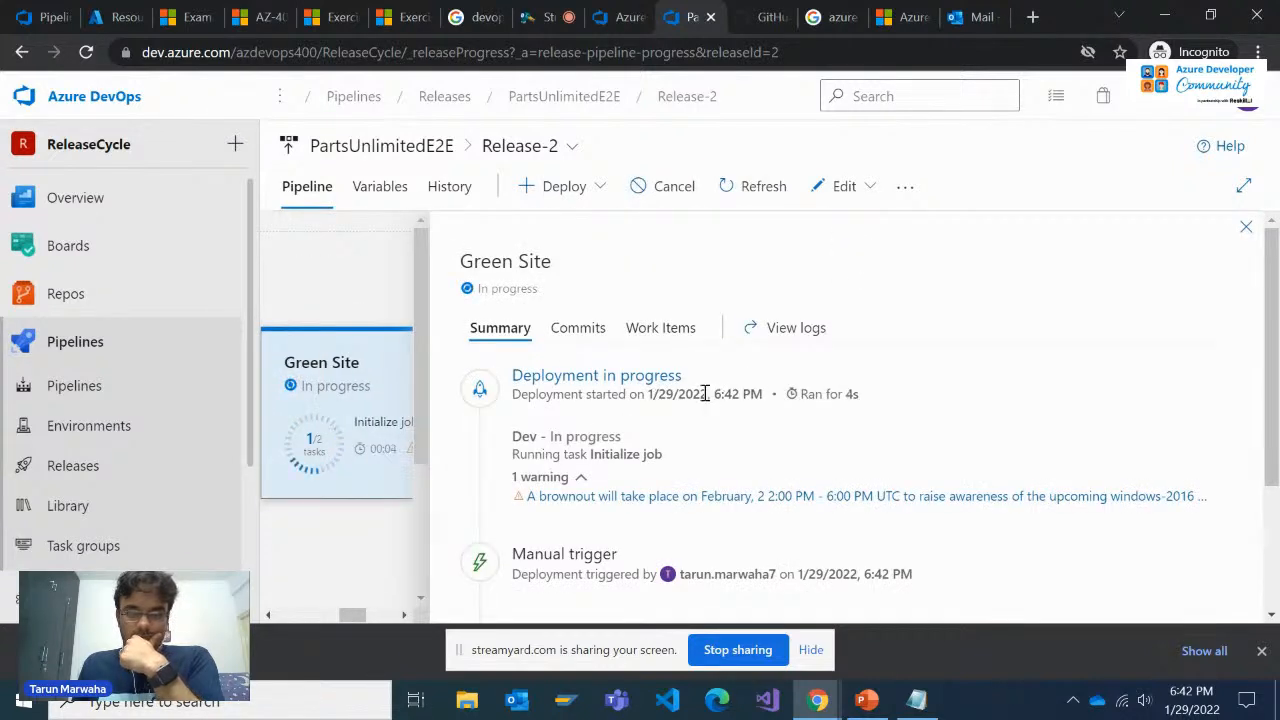
pyautogui.scroll(-2, 704, 395)
pyautogui.scroll(2, 700, 408)
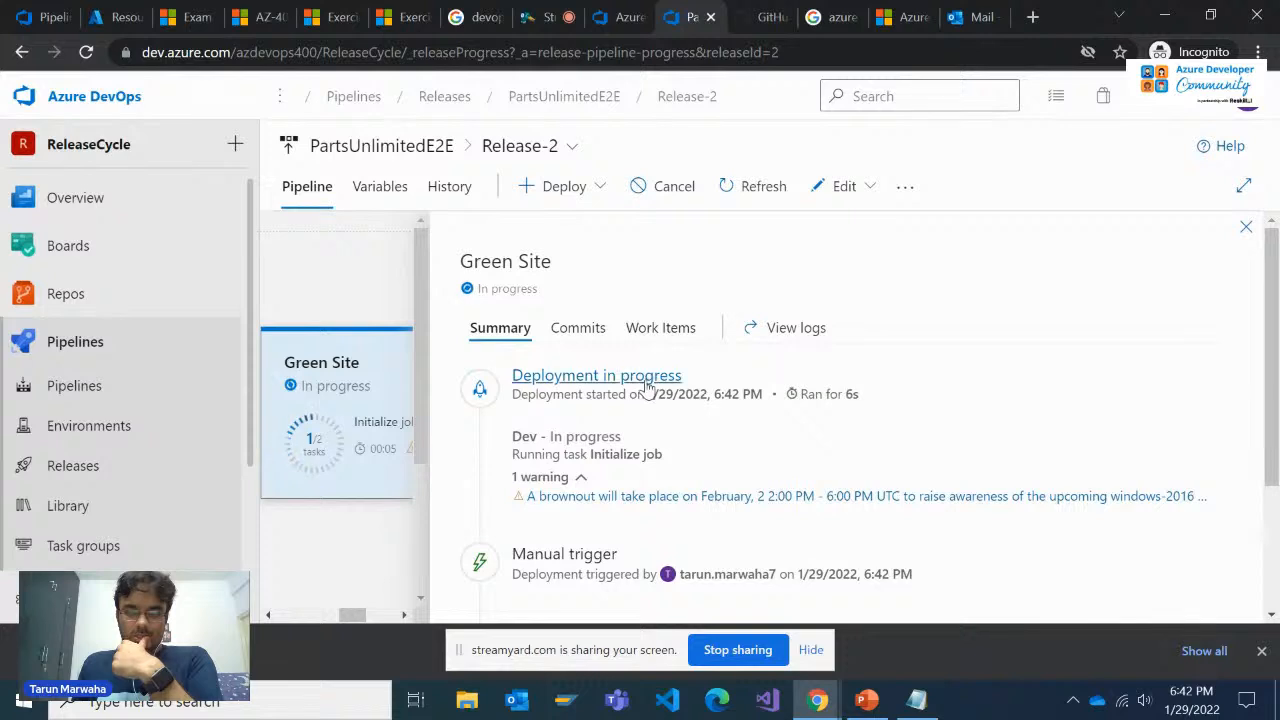
pyautogui.click(580, 330)
pyautogui.click(500, 330)
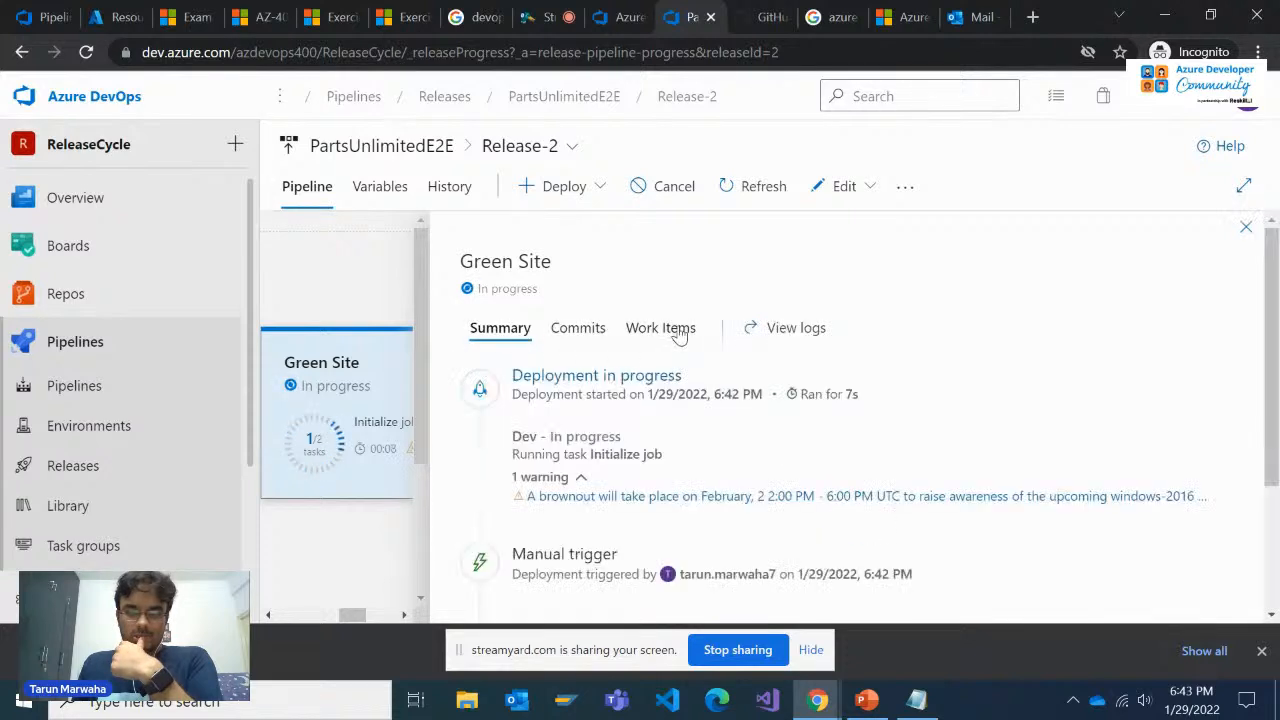
pyautogui.scroll(-2, 673, 427)
pyautogui.scroll(2, 673, 427)
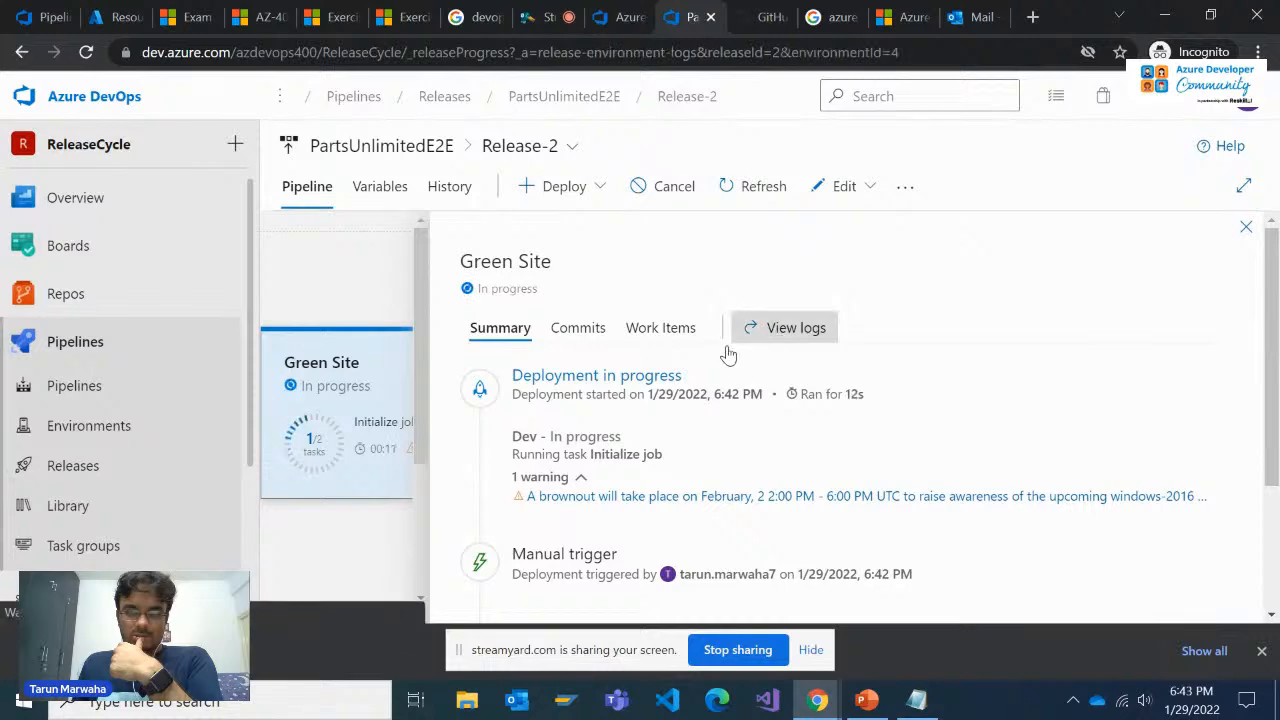
# Open the Green Site deployment logs and examine the stage selector and the Dev job's Azure Deployment output
pyautogui.click(760, 330)
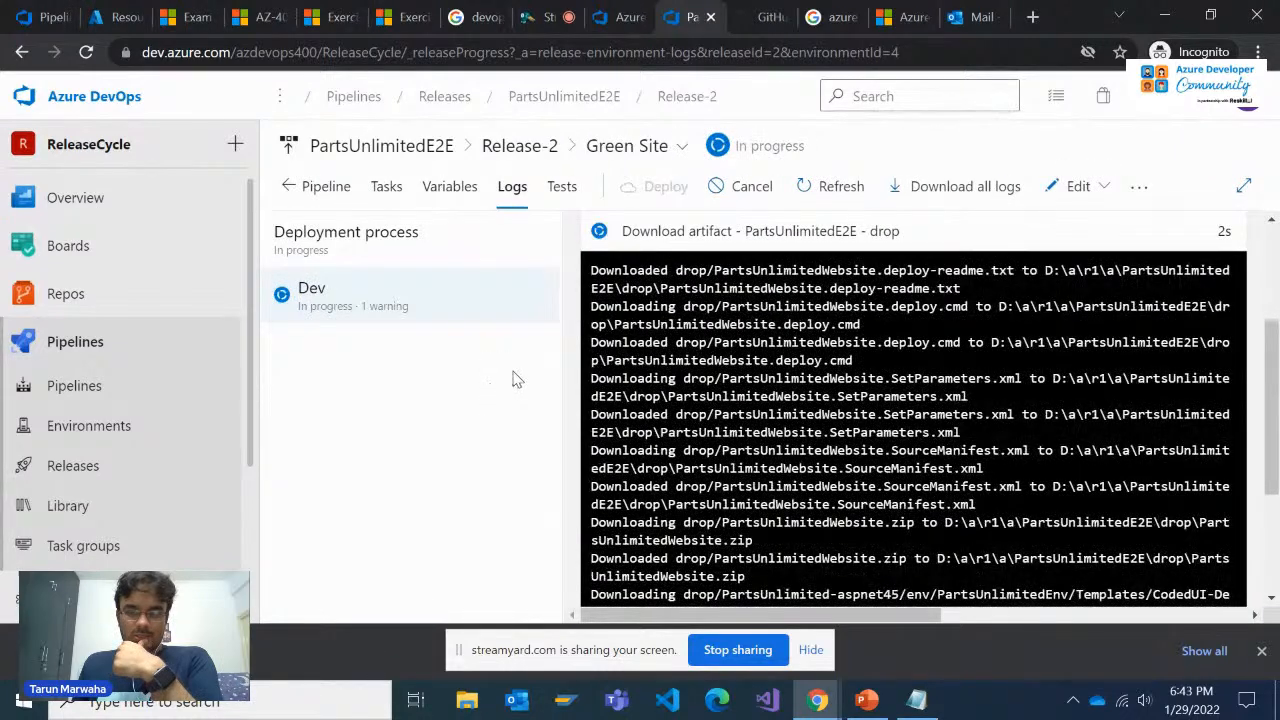
pyautogui.click(677, 150)
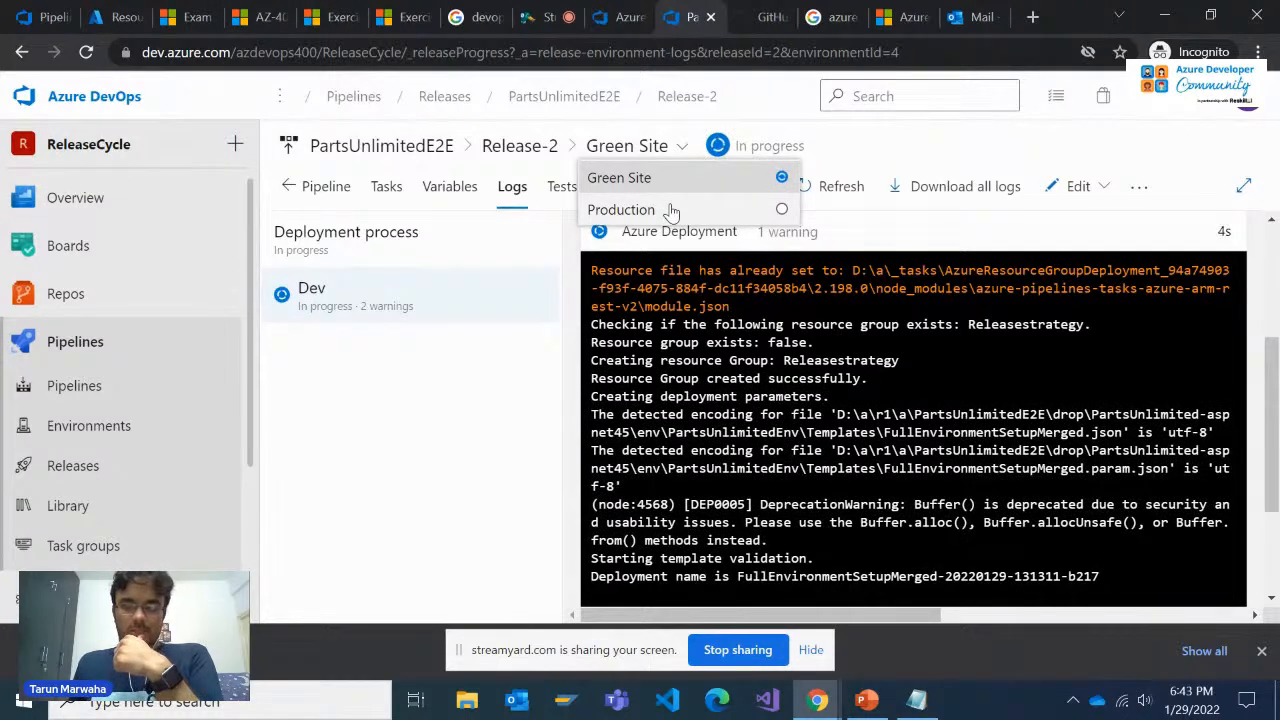
pyautogui.click(708, 405)
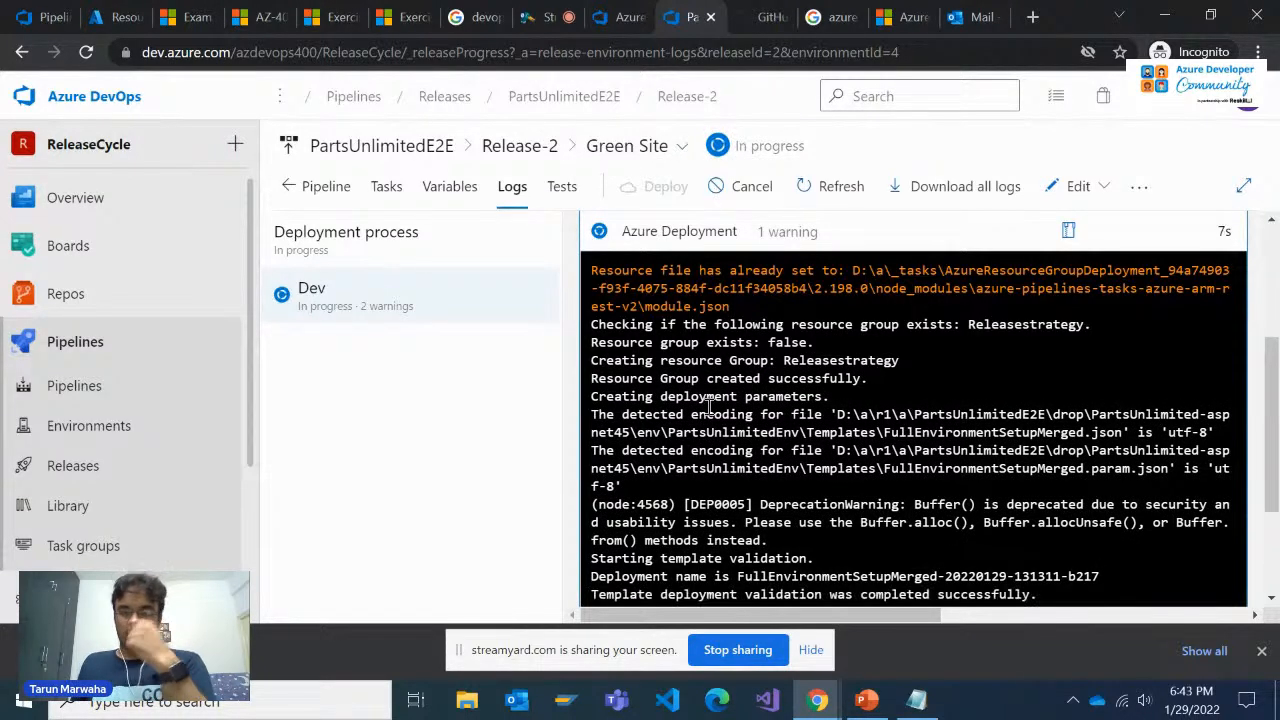
pyautogui.scroll(10, 725, 415)
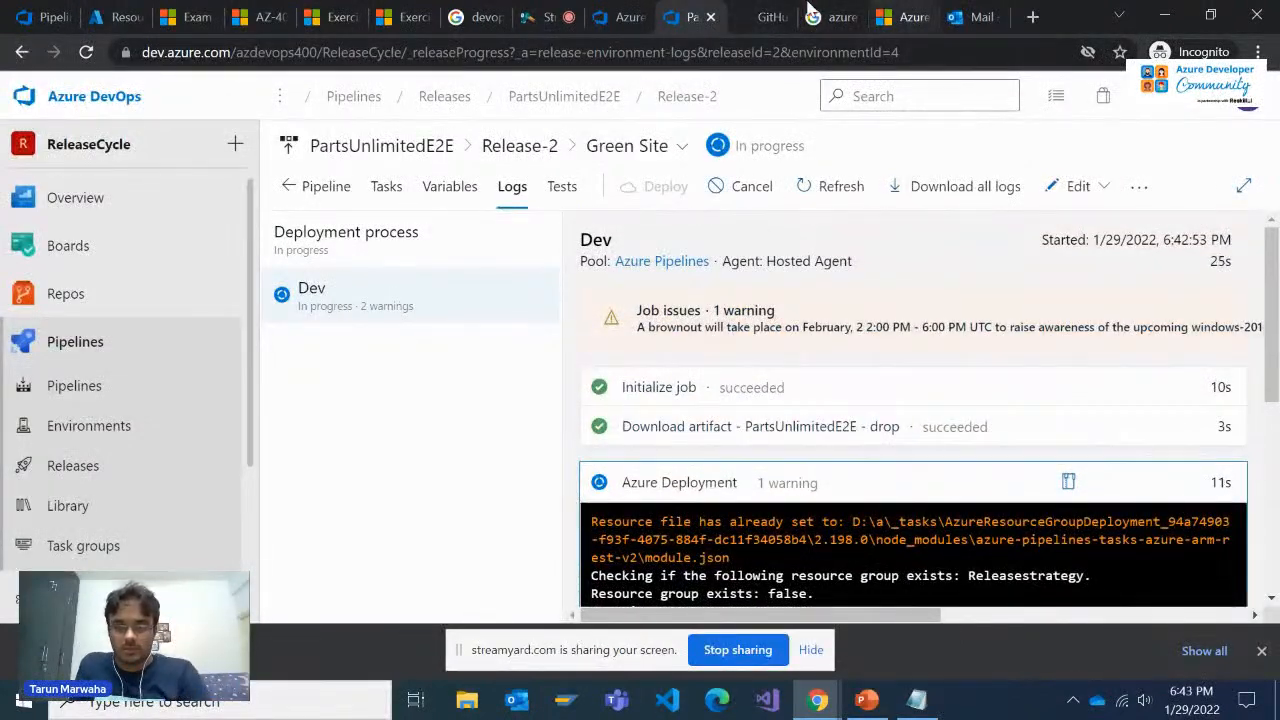
# Switch to the Azure portal, refresh the resource groups list to look for the new group, and compare with the Green Site logs
pyautogui.click(620, 17)
pyautogui.click(700, 17)
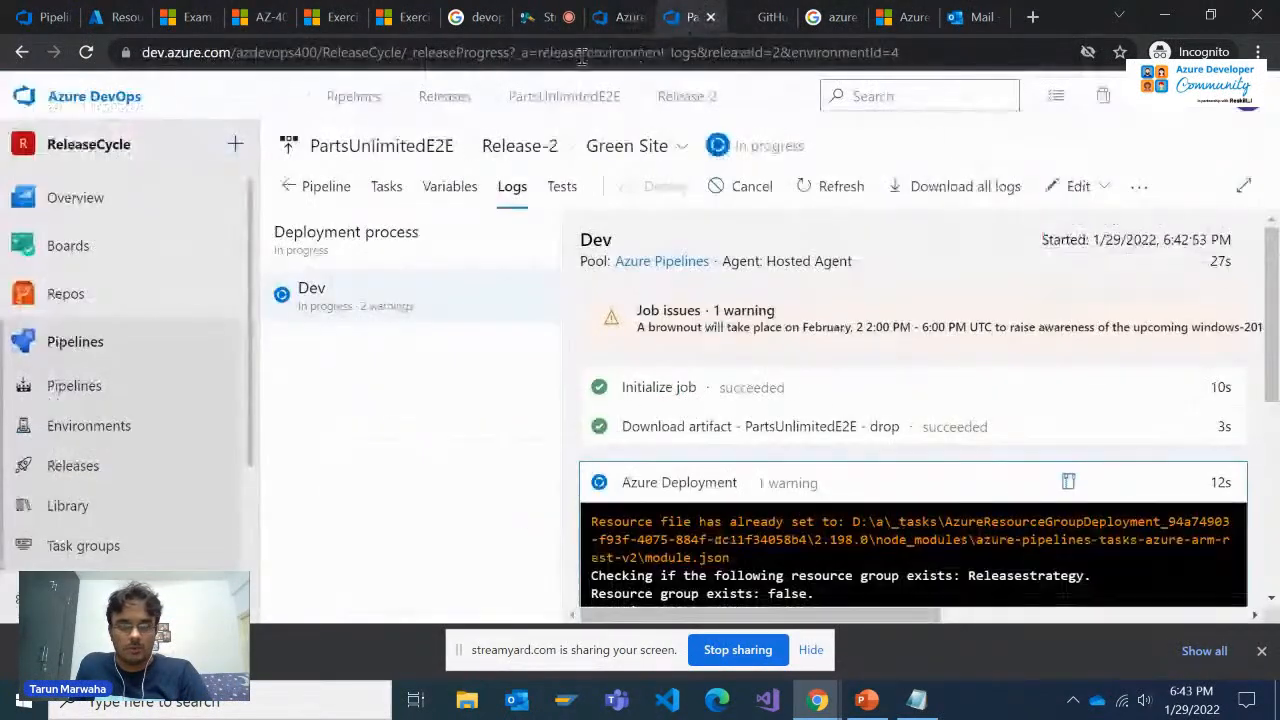
pyautogui.click(118, 15)
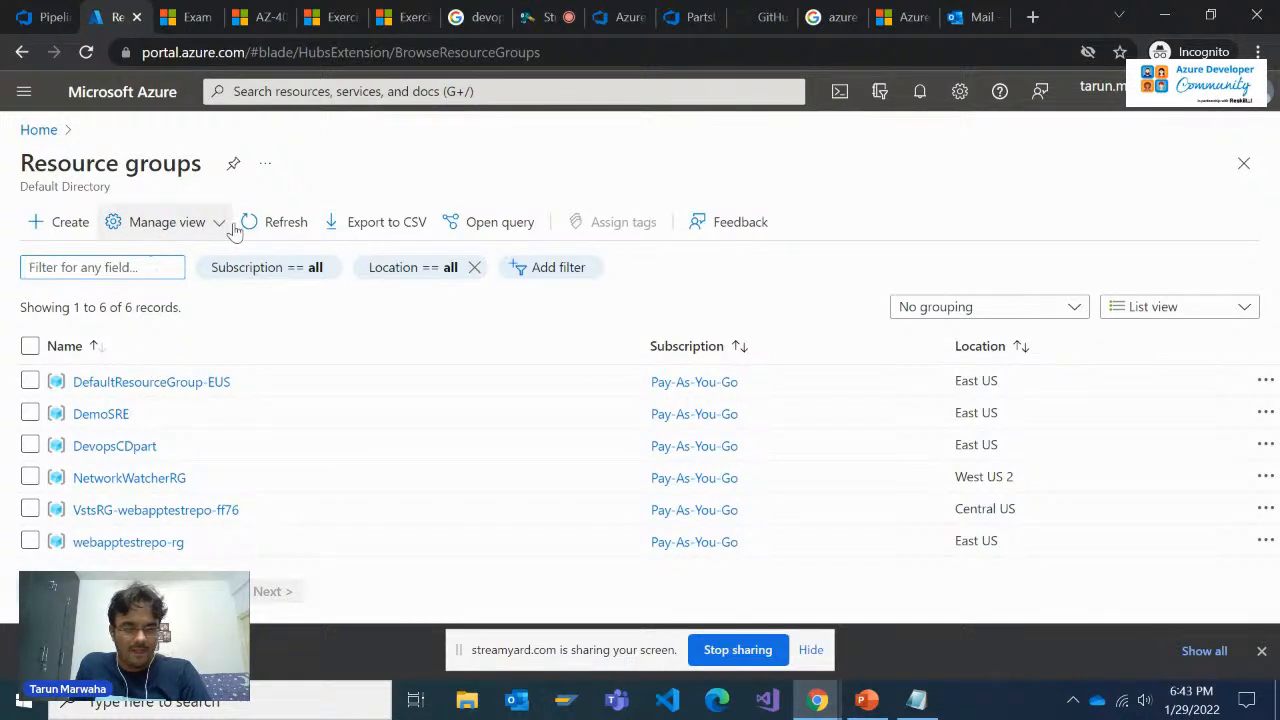
pyautogui.click(268, 221)
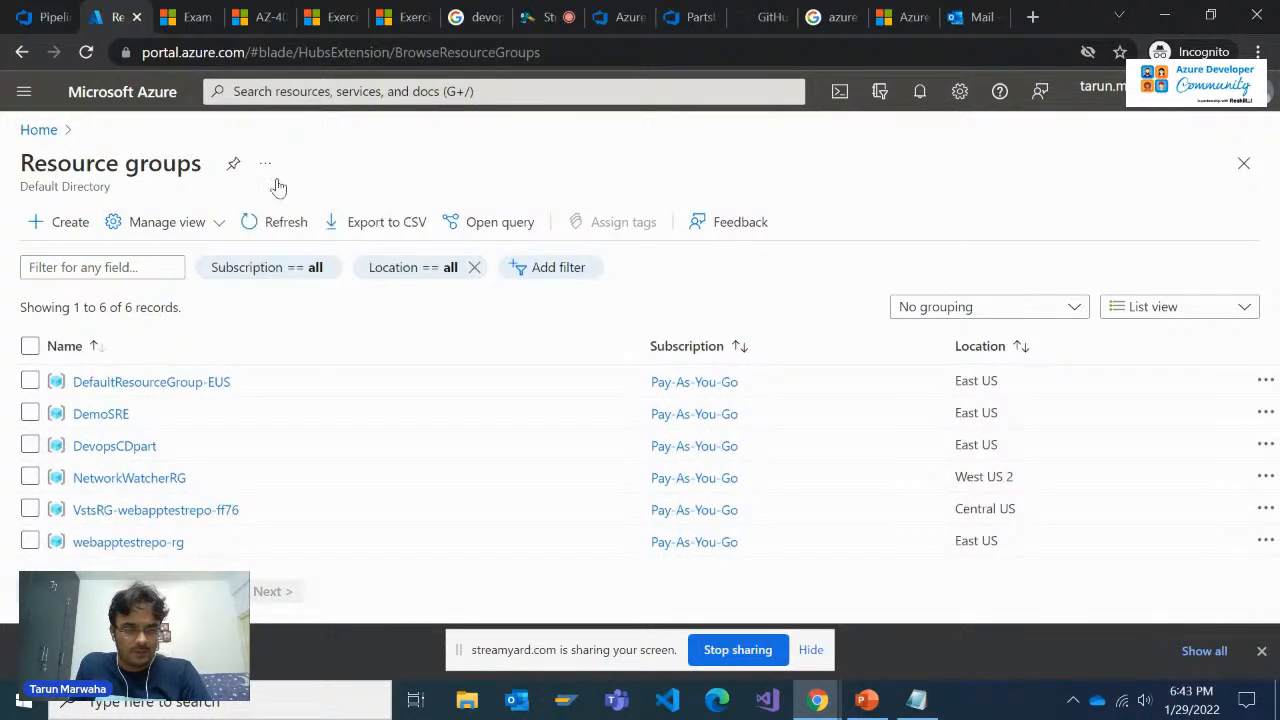
pyautogui.click(267, 232)
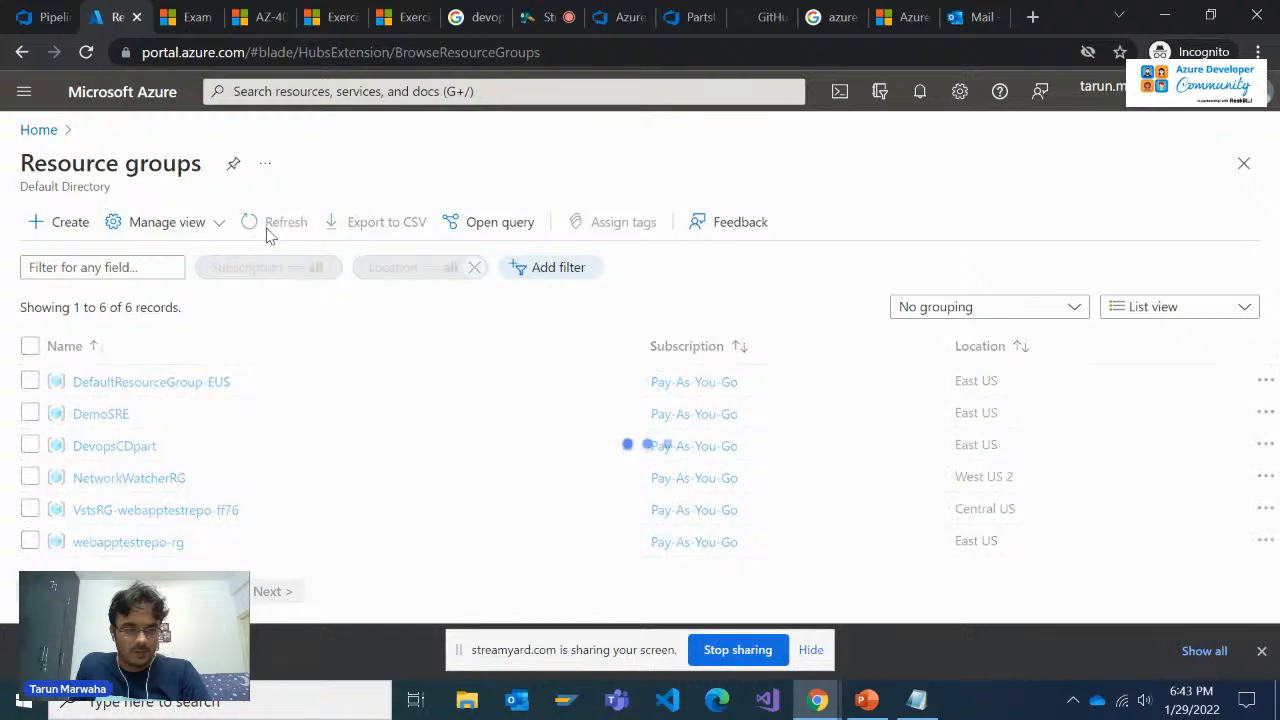
pyautogui.click(266, 224)
pyautogui.click(690, 17)
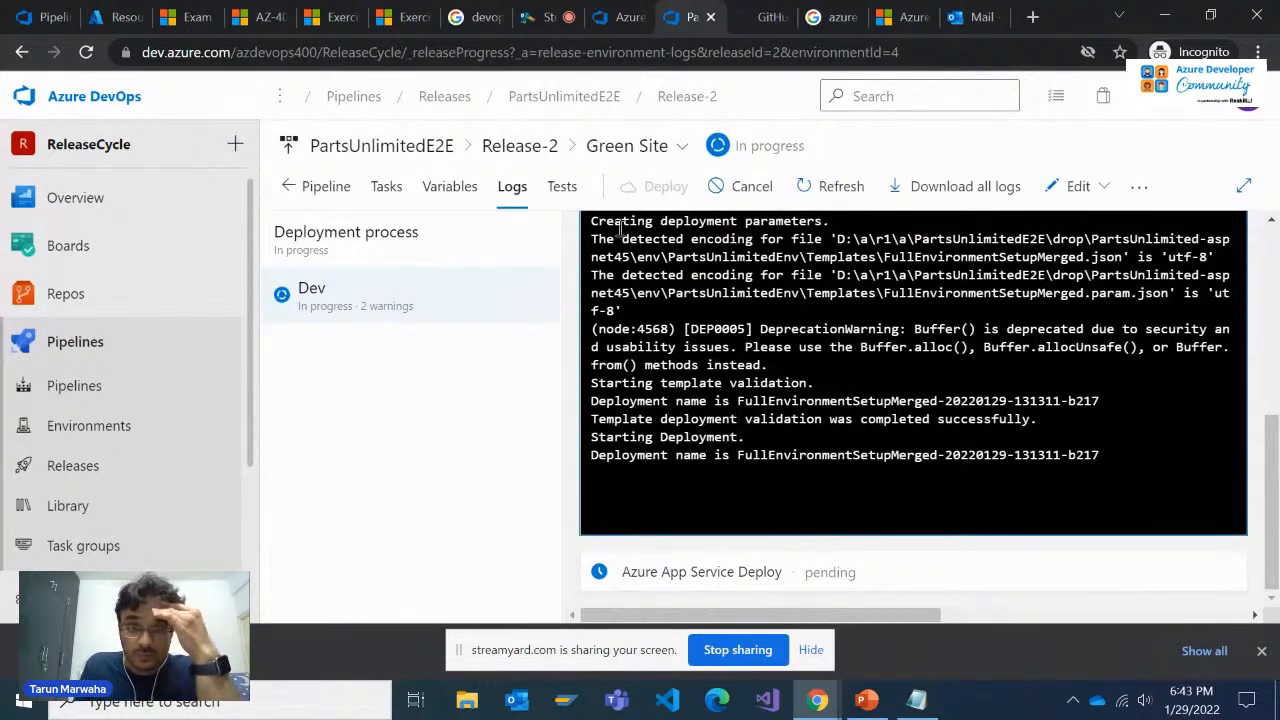
pyautogui.click(120, 17)
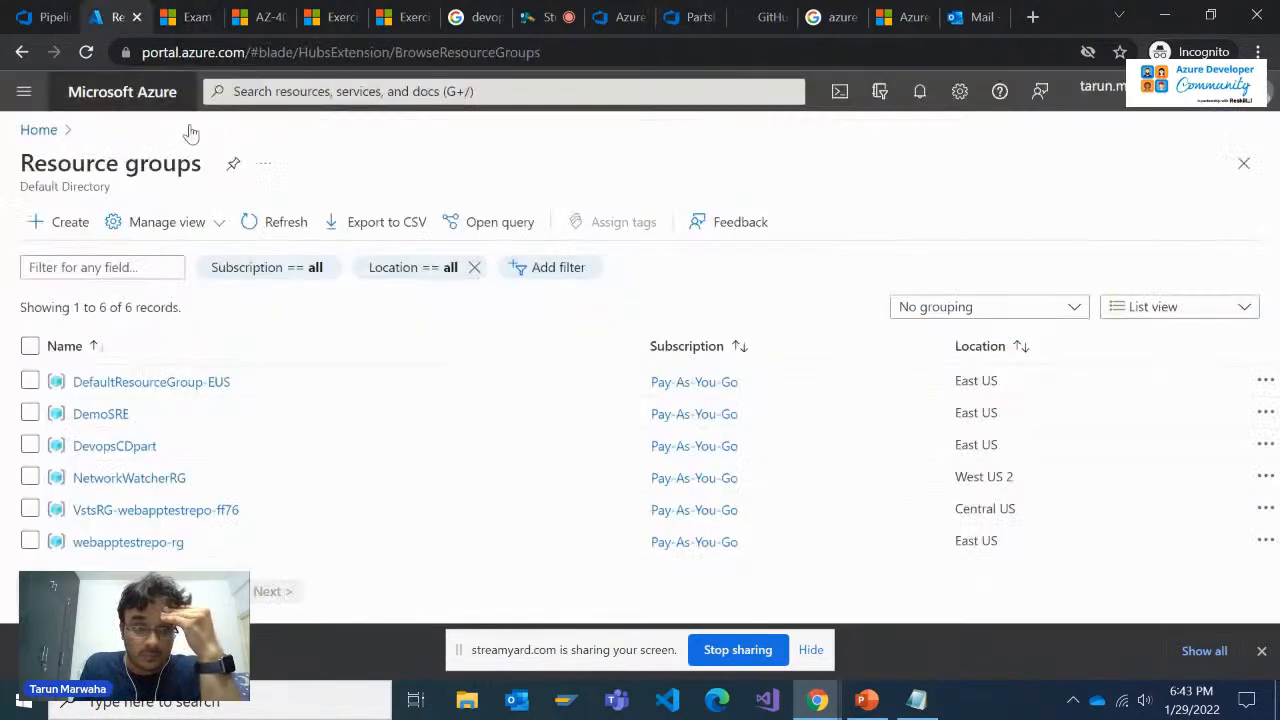
pyautogui.click(284, 229)
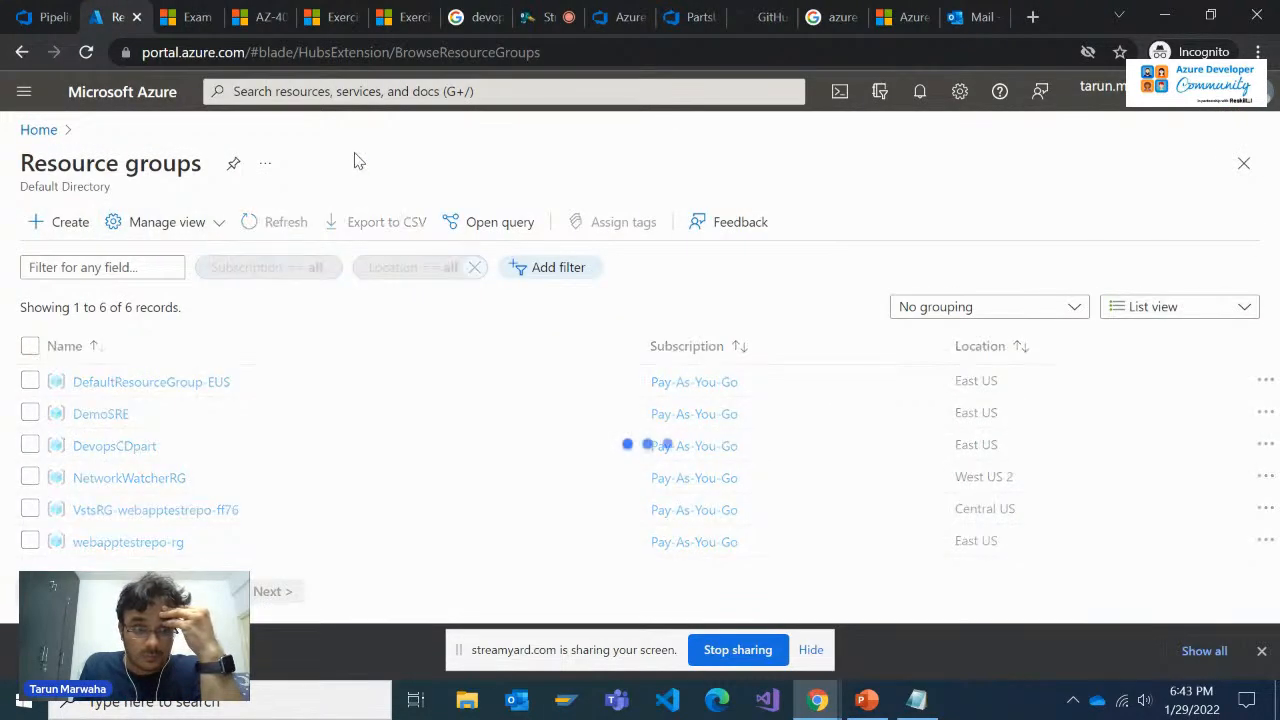
pyautogui.click(700, 14)
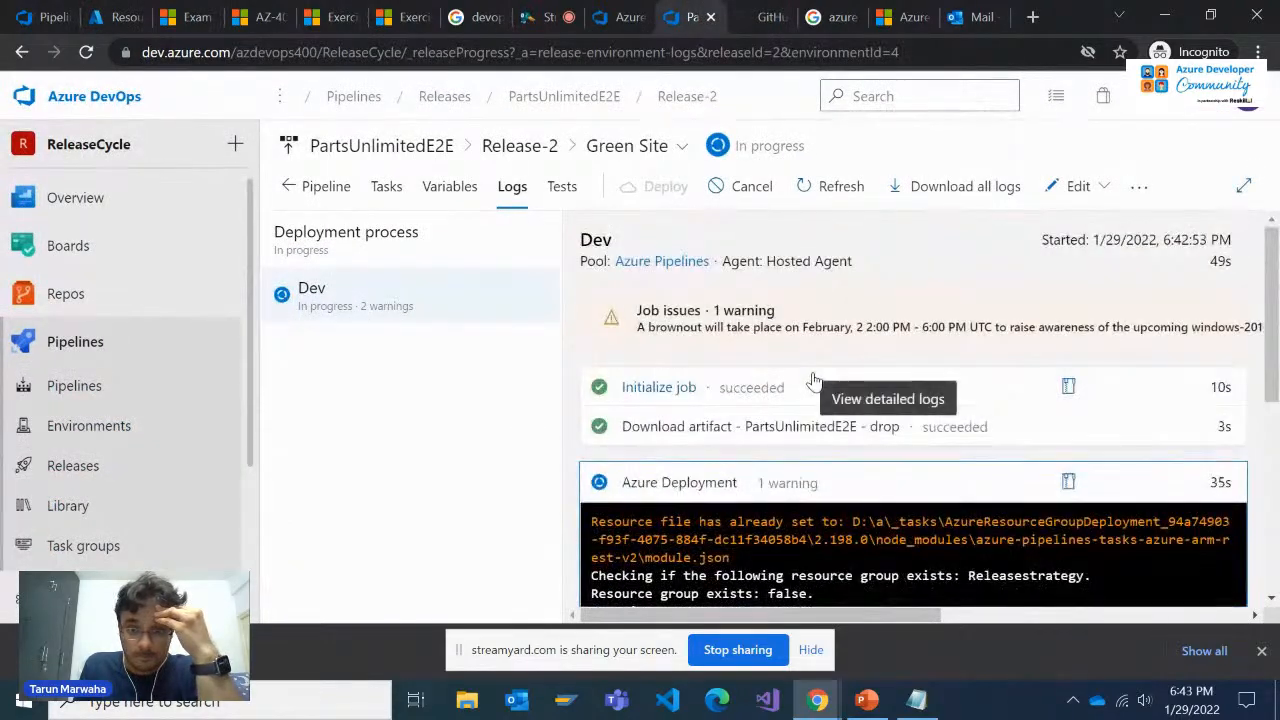
# Switch to the Azure portal, refresh the resource groups list, open the DevopsCDpart group, and collapse its Essentials section to view its resources
pyautogui.click(156, 14)
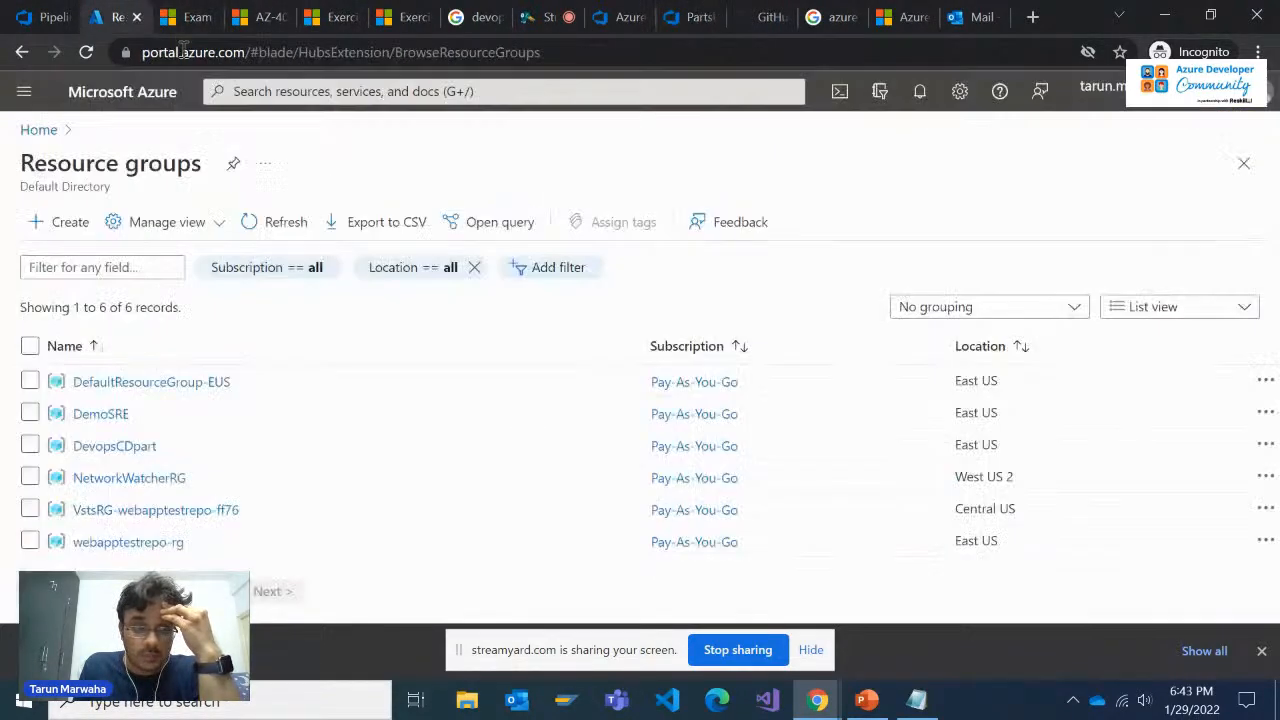
pyautogui.click(265, 222)
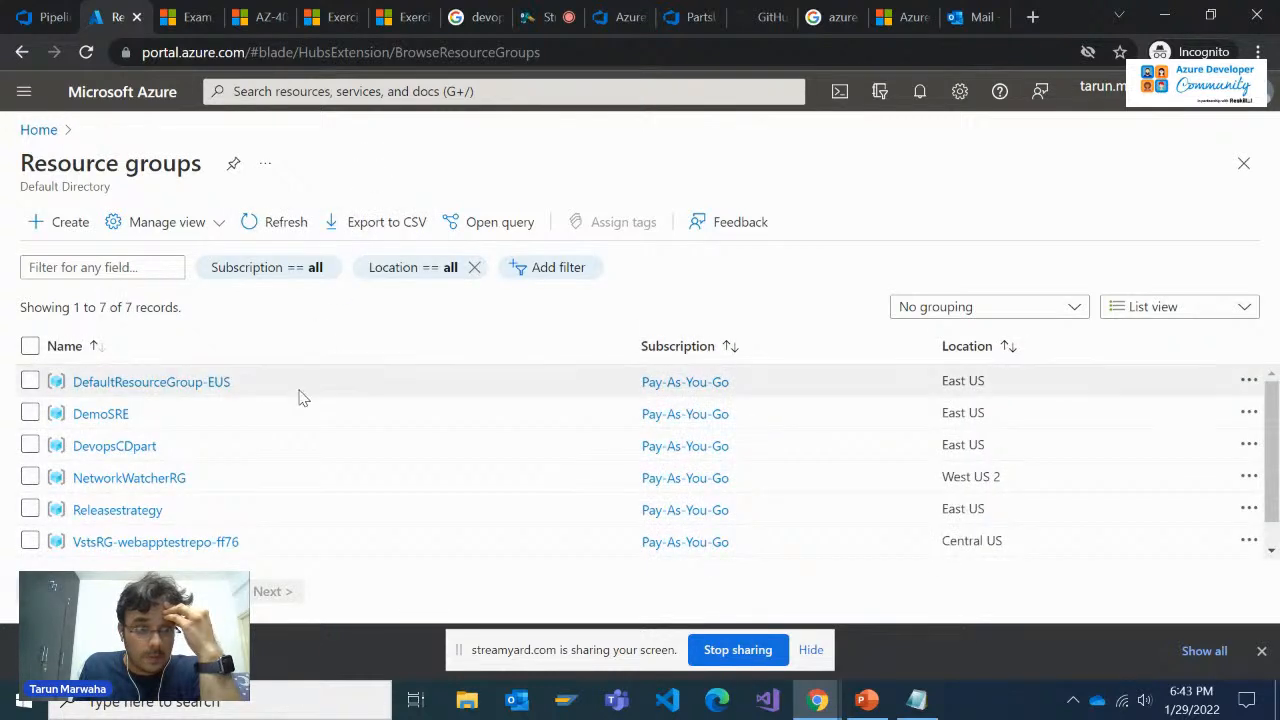
pyautogui.scroll(-1, 163, 451)
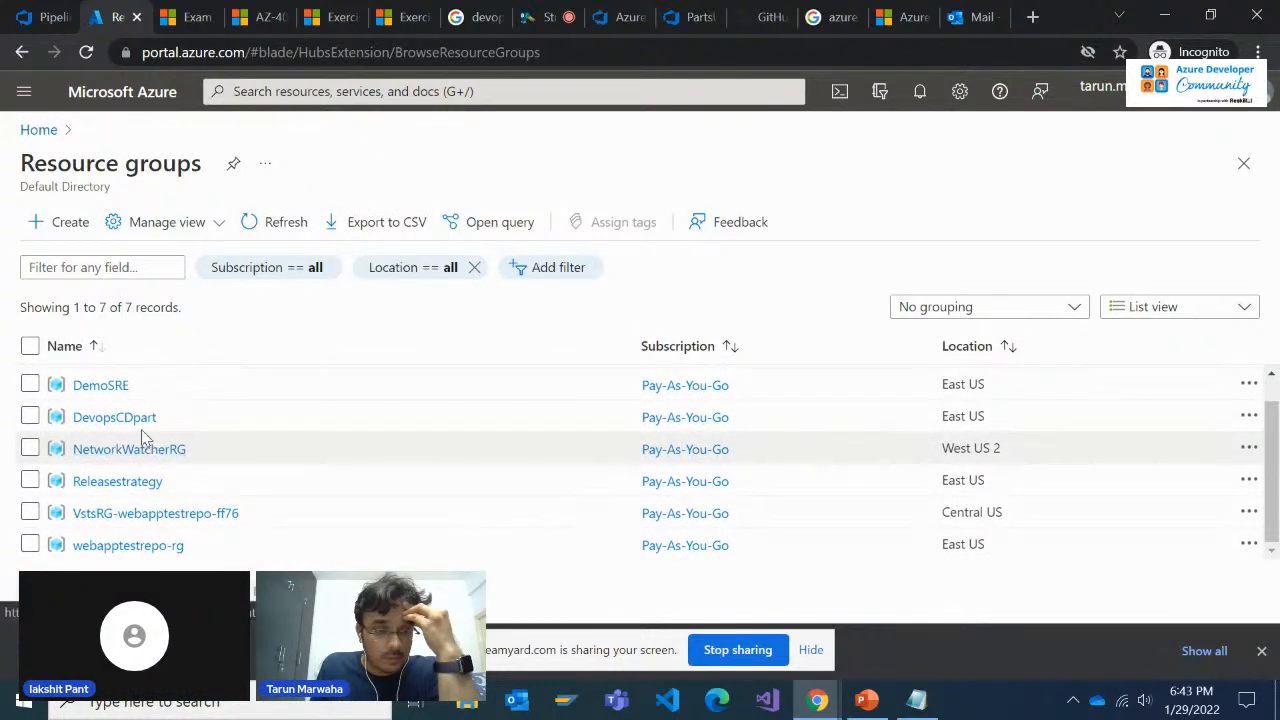
pyautogui.click(277, 417)
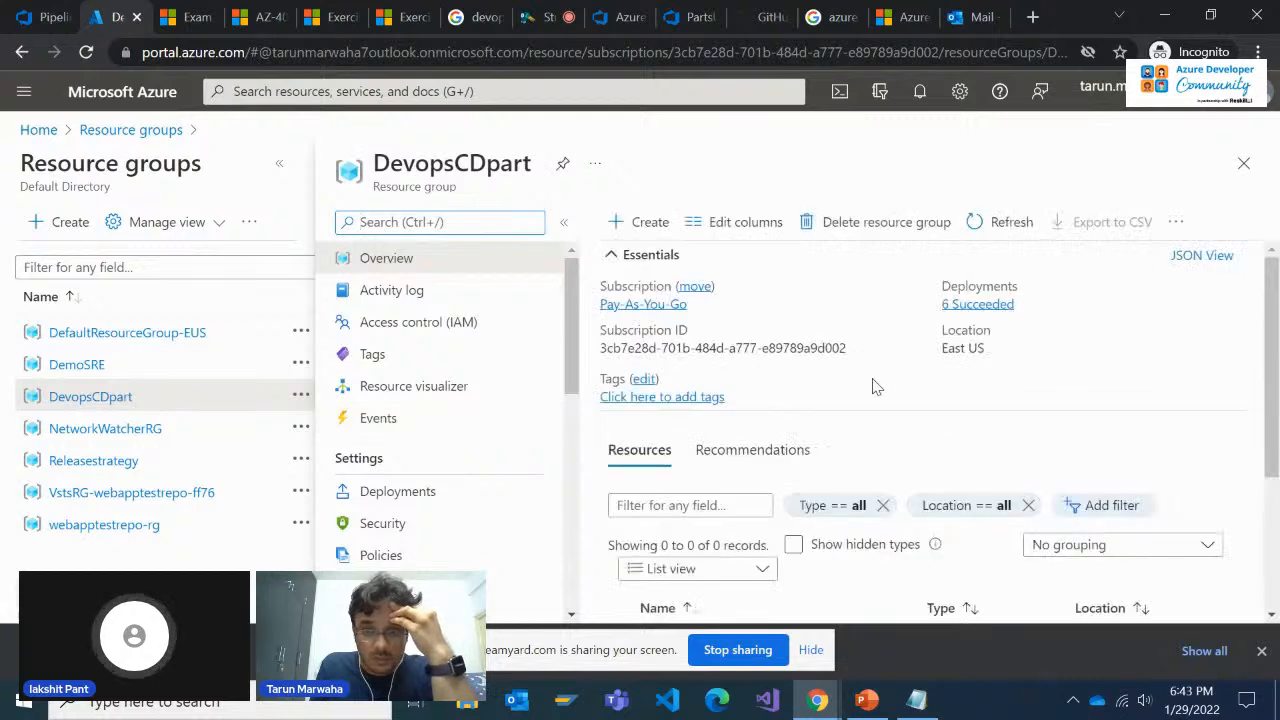
pyautogui.click(651, 254)
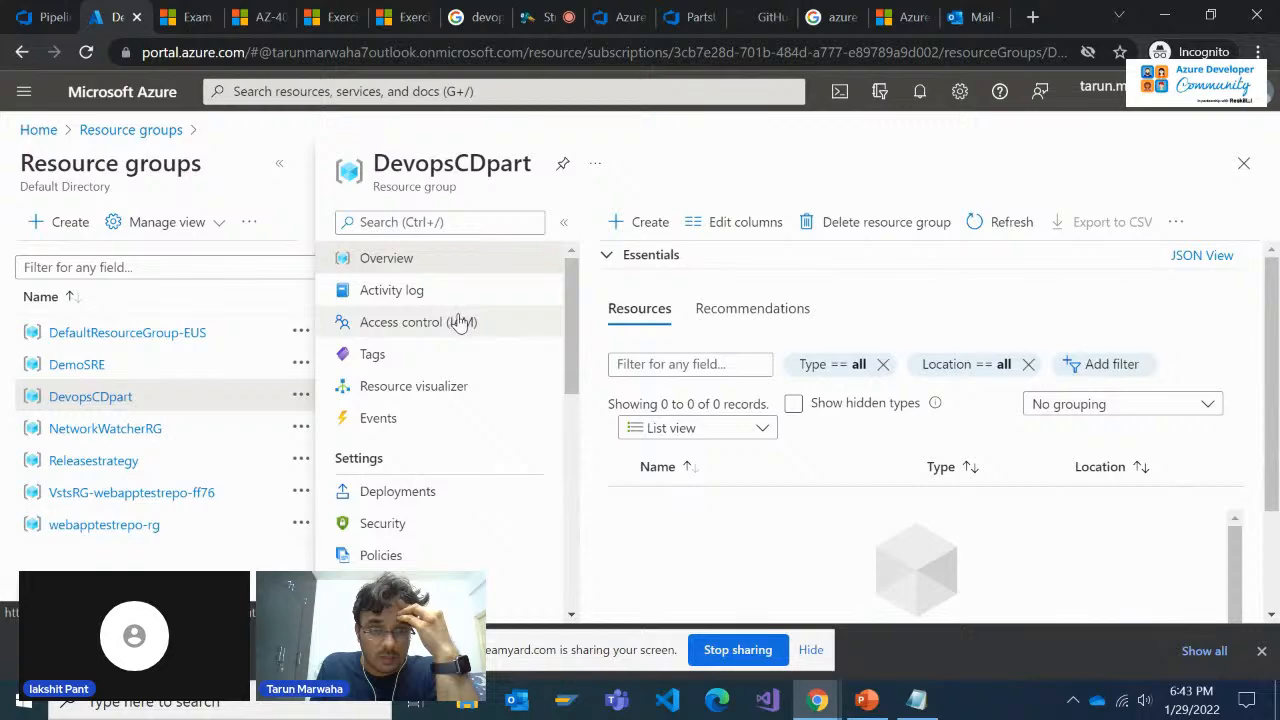
# Return to the Green Site deployment logs in Azure DevOps and examine the Dev job's tasks and Azure Deployment output
pyautogui.click(704, 12)
pyautogui.scroll(4, 786, 380)
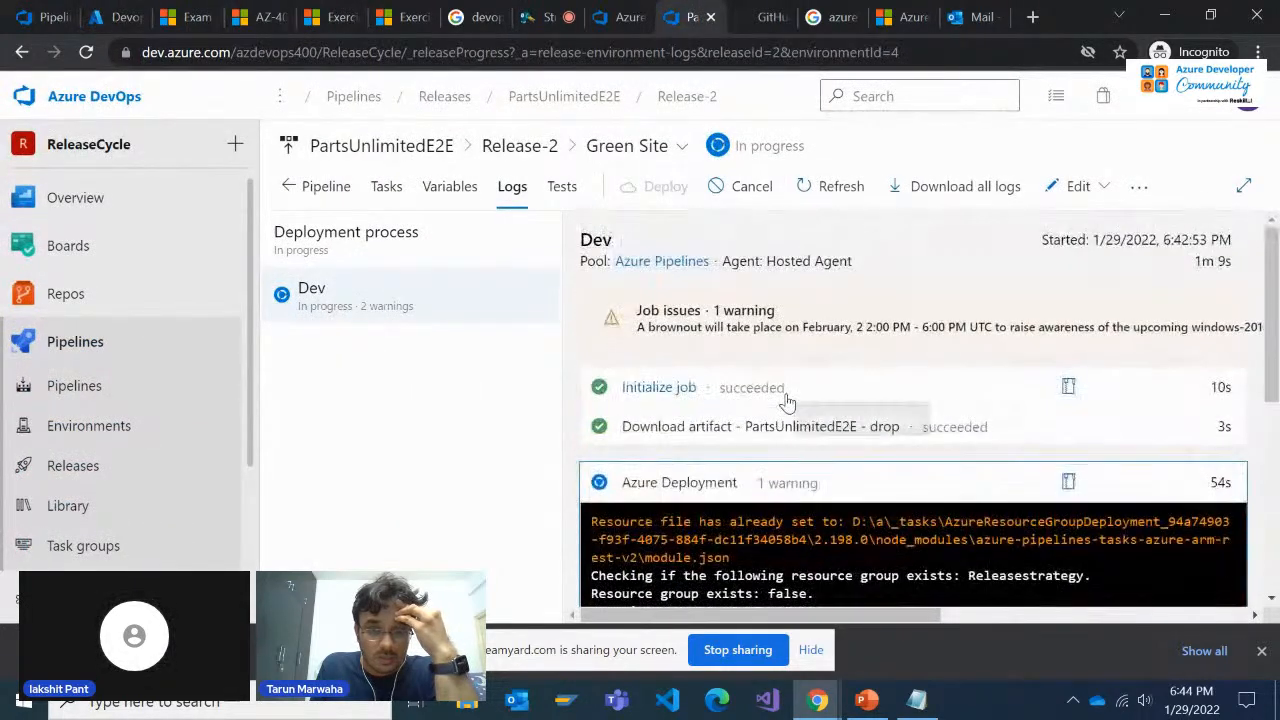
pyautogui.scroll(-2, 788, 403)
pyautogui.scroll(-1, 788, 403)
pyautogui.scroll(3, 788, 403)
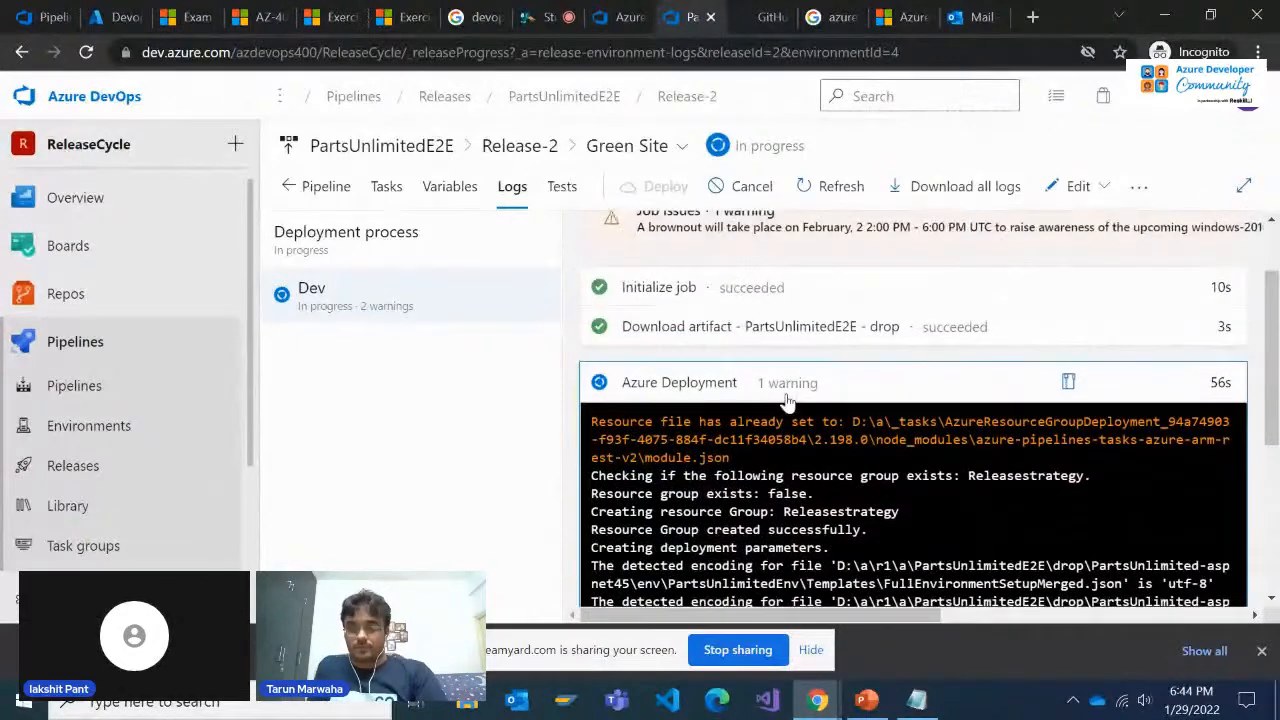
pyautogui.scroll(-1, 788, 400)
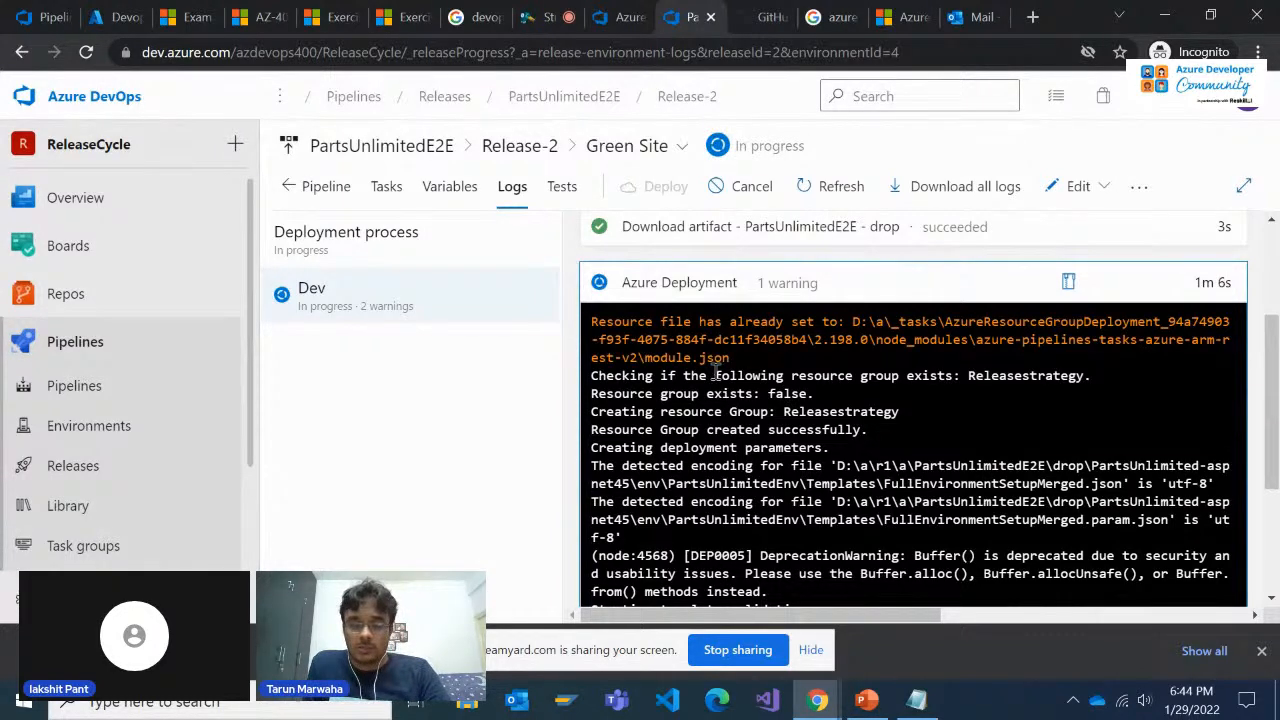
pyautogui.scroll(1, 715, 373)
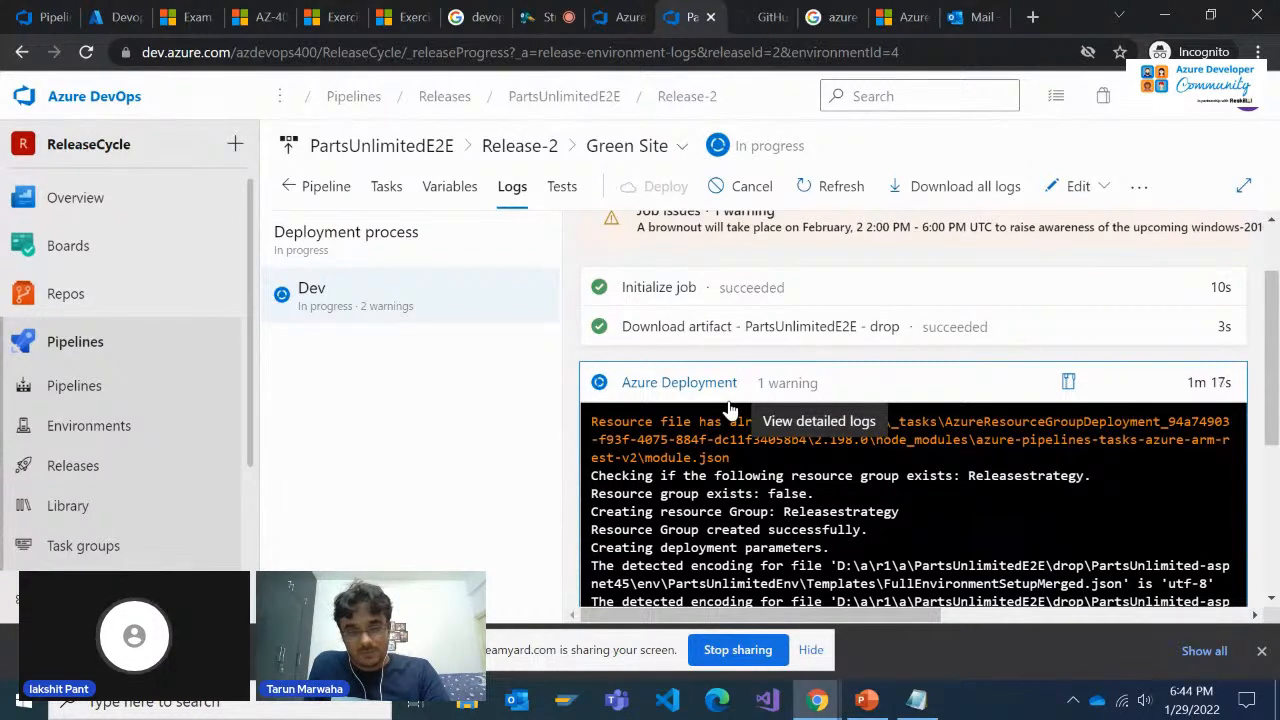
pyautogui.scroll(2, 730, 410)
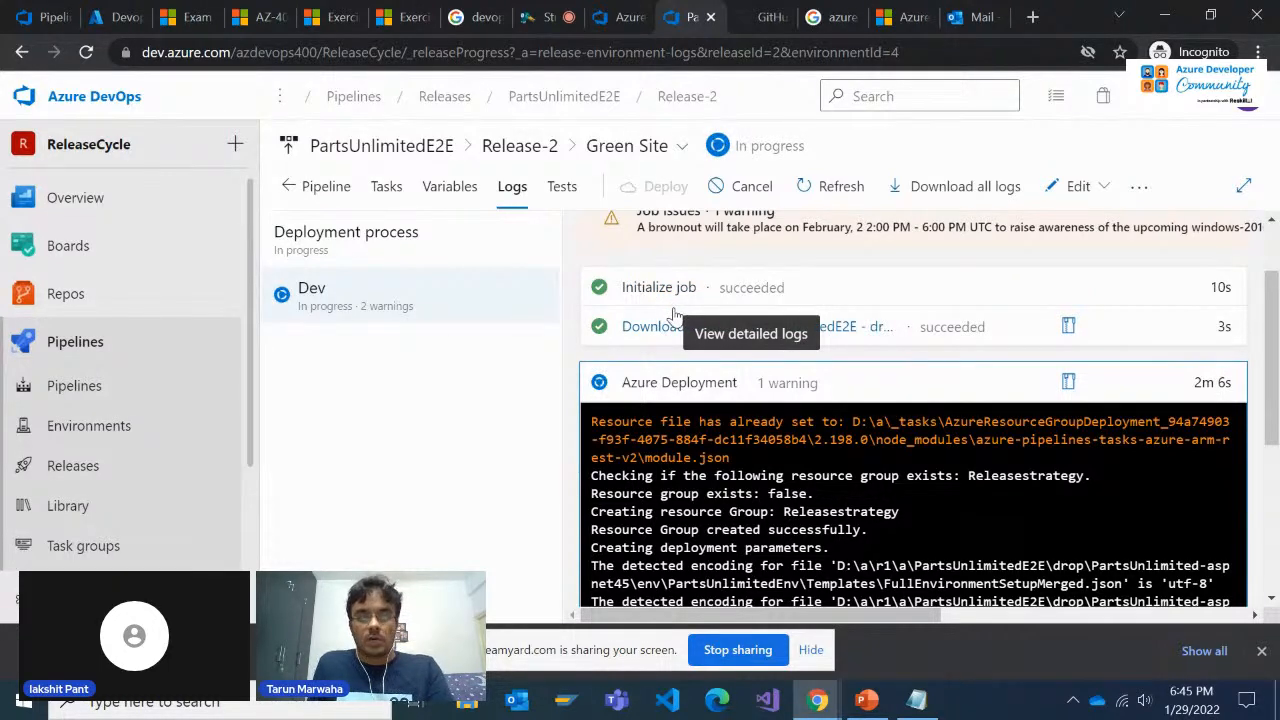
# Switch back to the Azure portal and refresh the DevopsCDpart resource group to check for deployed resources
pyautogui.click(112, 17)
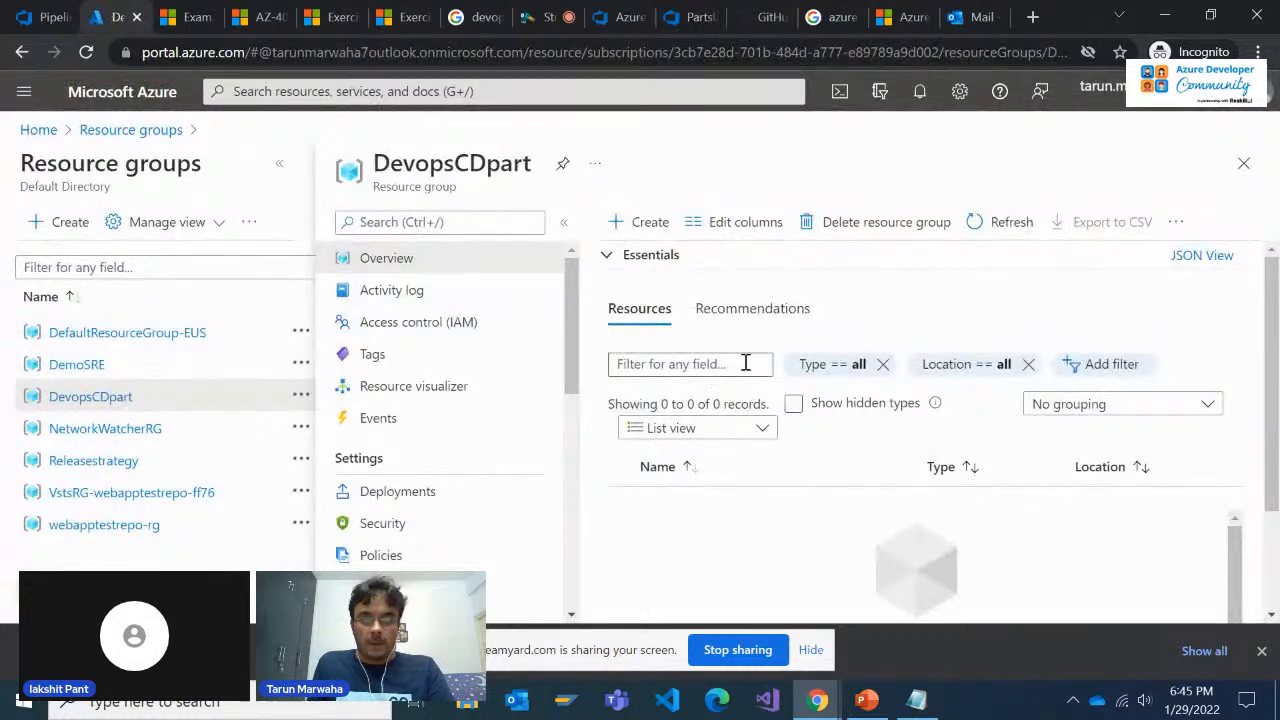
pyautogui.click(990, 224)
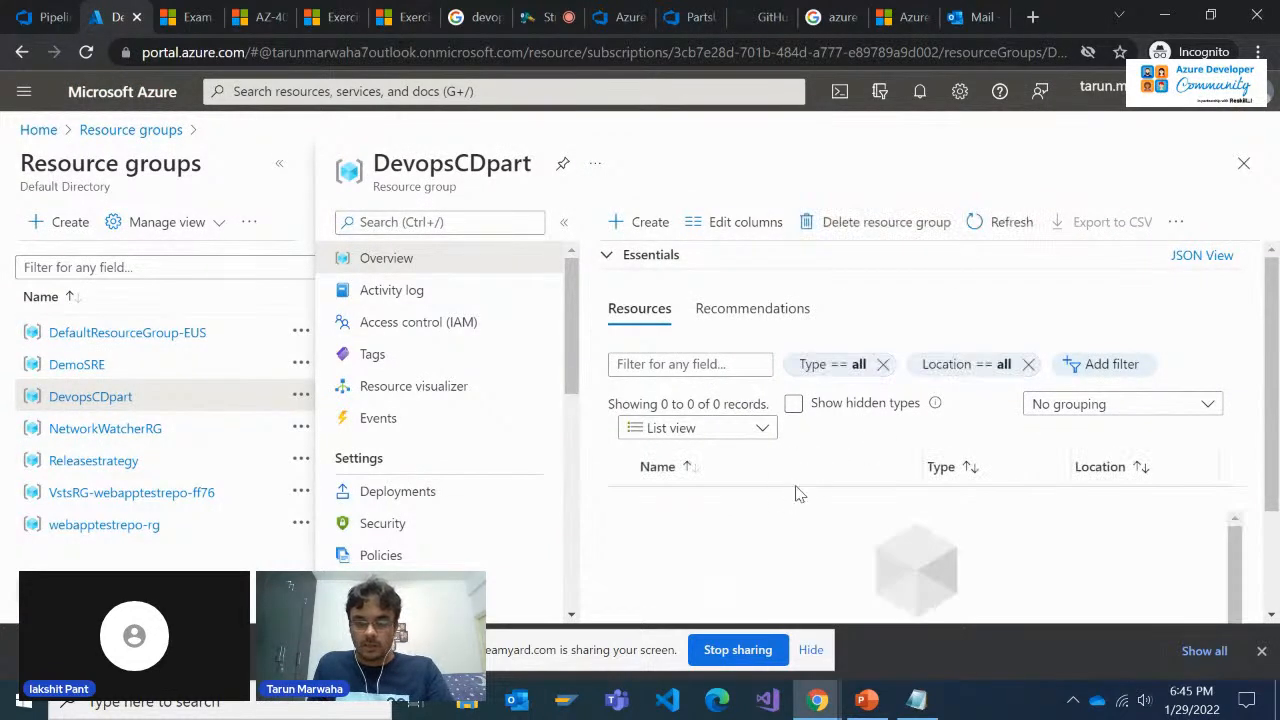
pyautogui.click(998, 224)
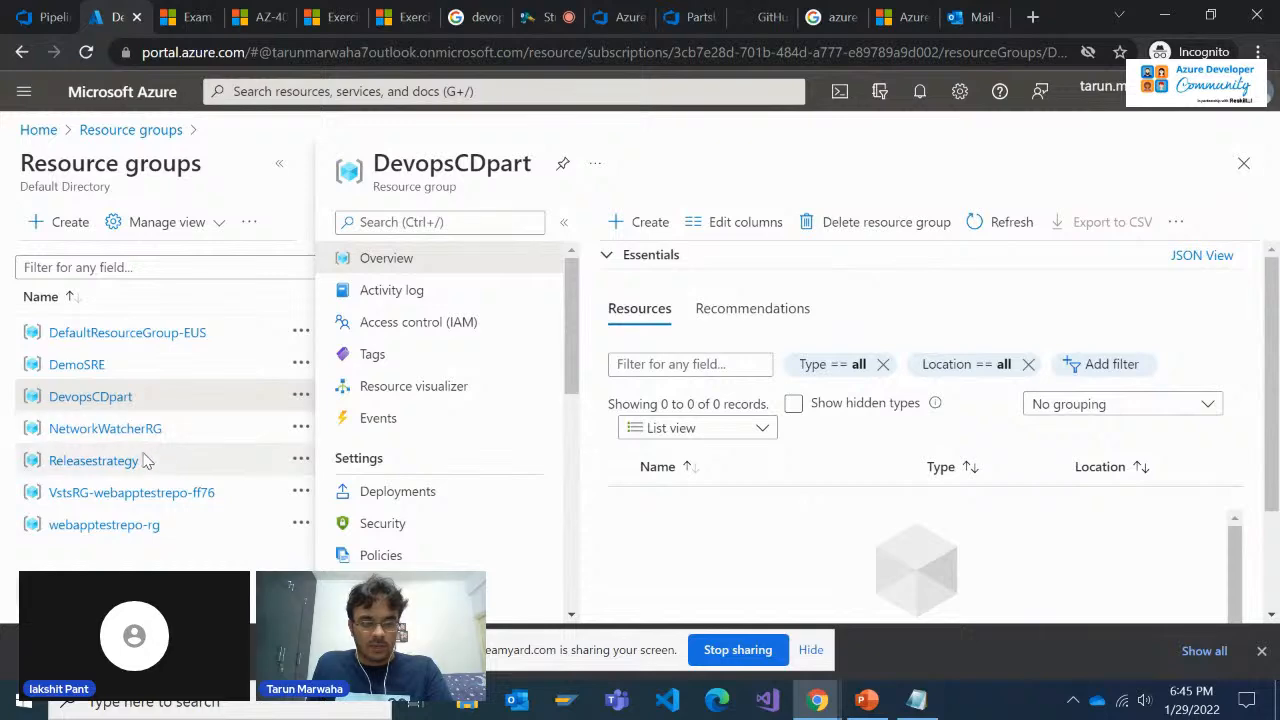
# Open the Releasestrategy resource group, refresh it, collapse its Essentials section, and review the names and types of its resources
pyautogui.click(93, 460)
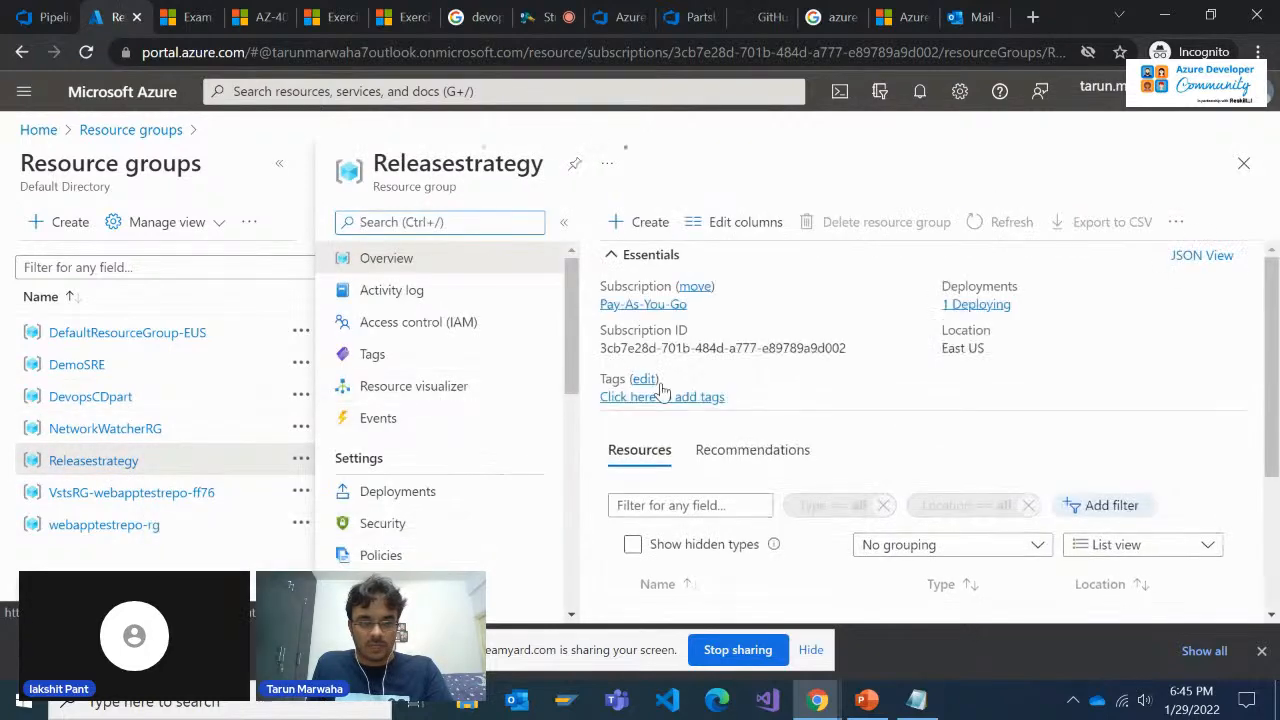
pyautogui.scroll(-3, 770, 428)
pyautogui.scroll(3, 770, 428)
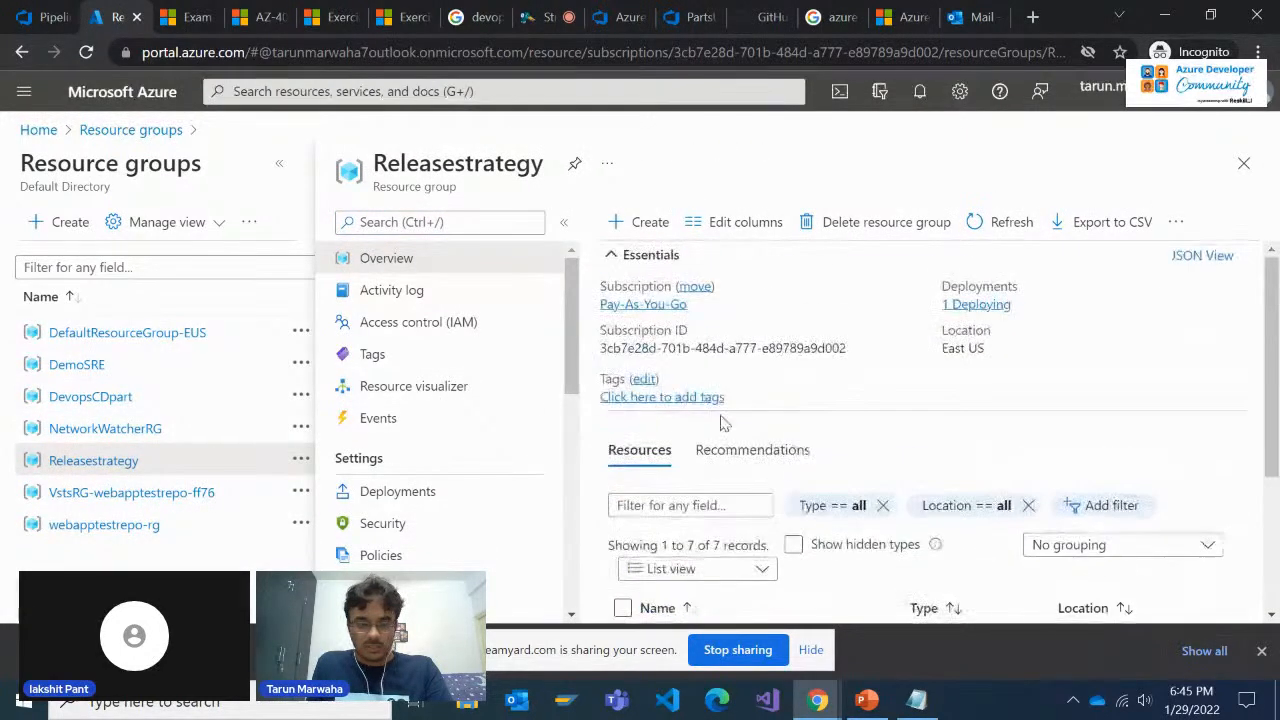
pyautogui.click(995, 222)
pyautogui.scroll(-3, 800, 503)
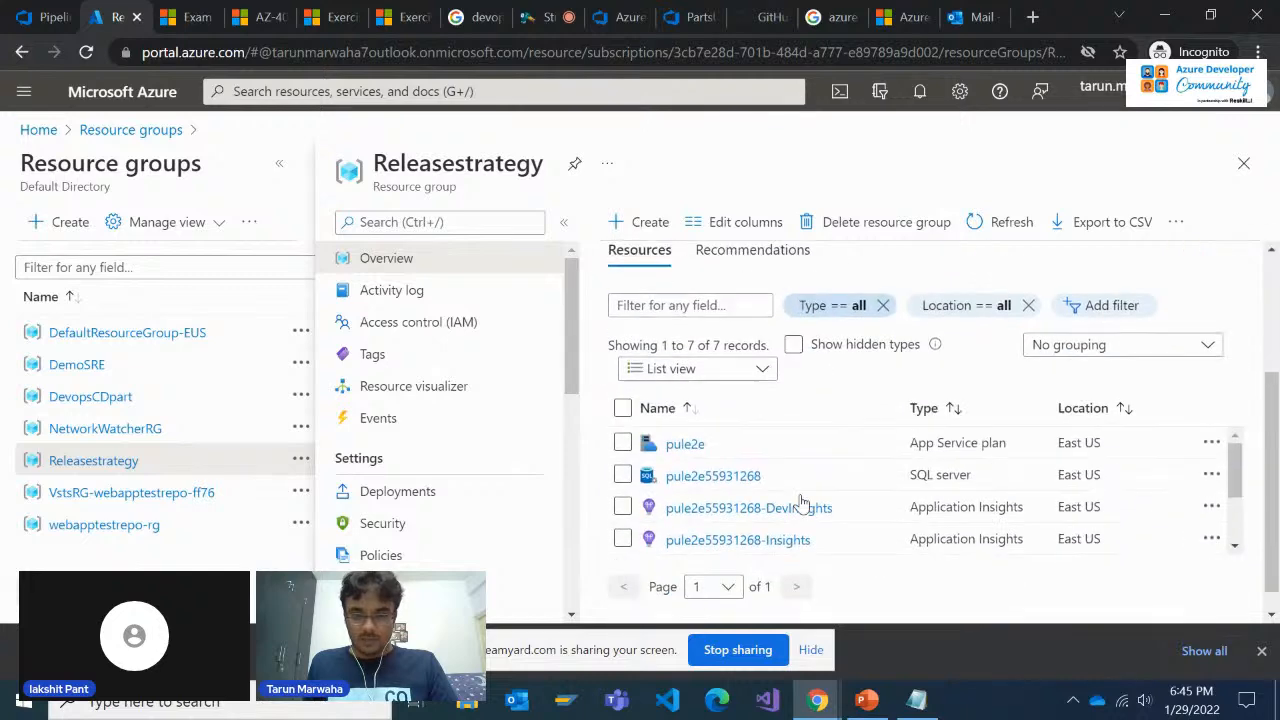
pyautogui.scroll(2, 800, 503)
pyautogui.click(714, 266)
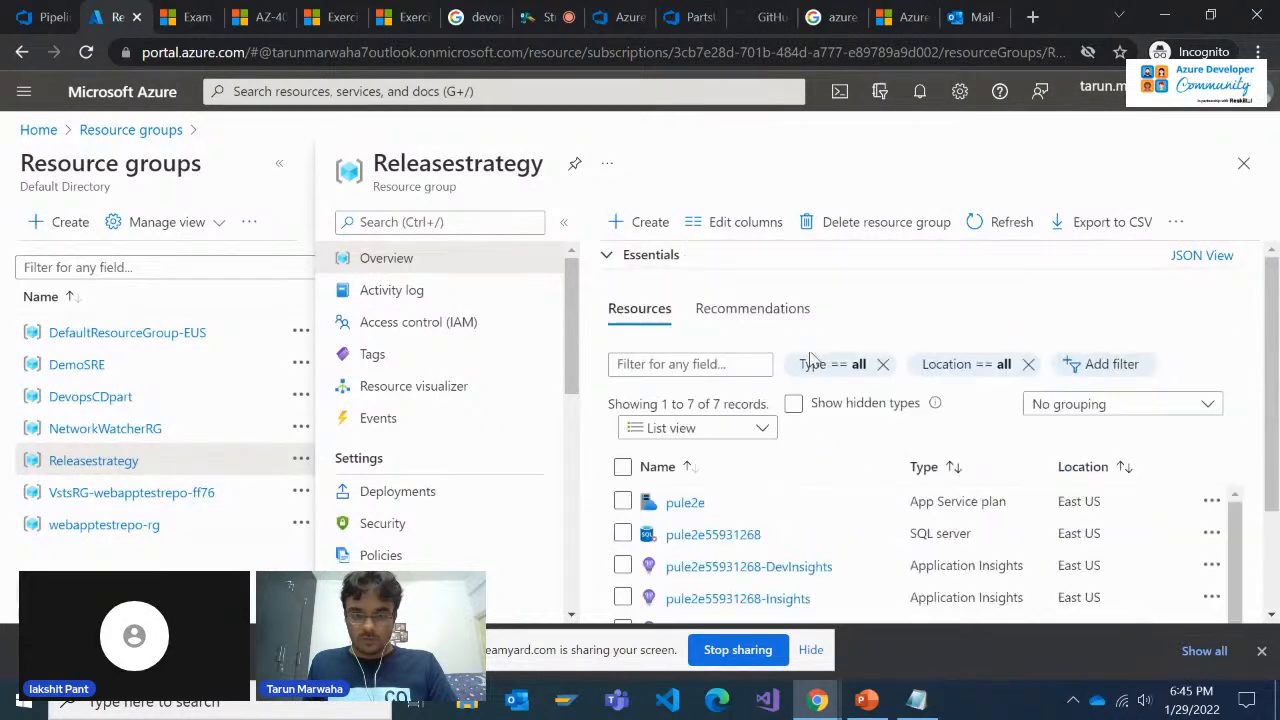
pyautogui.scroll(-4, 805, 480)
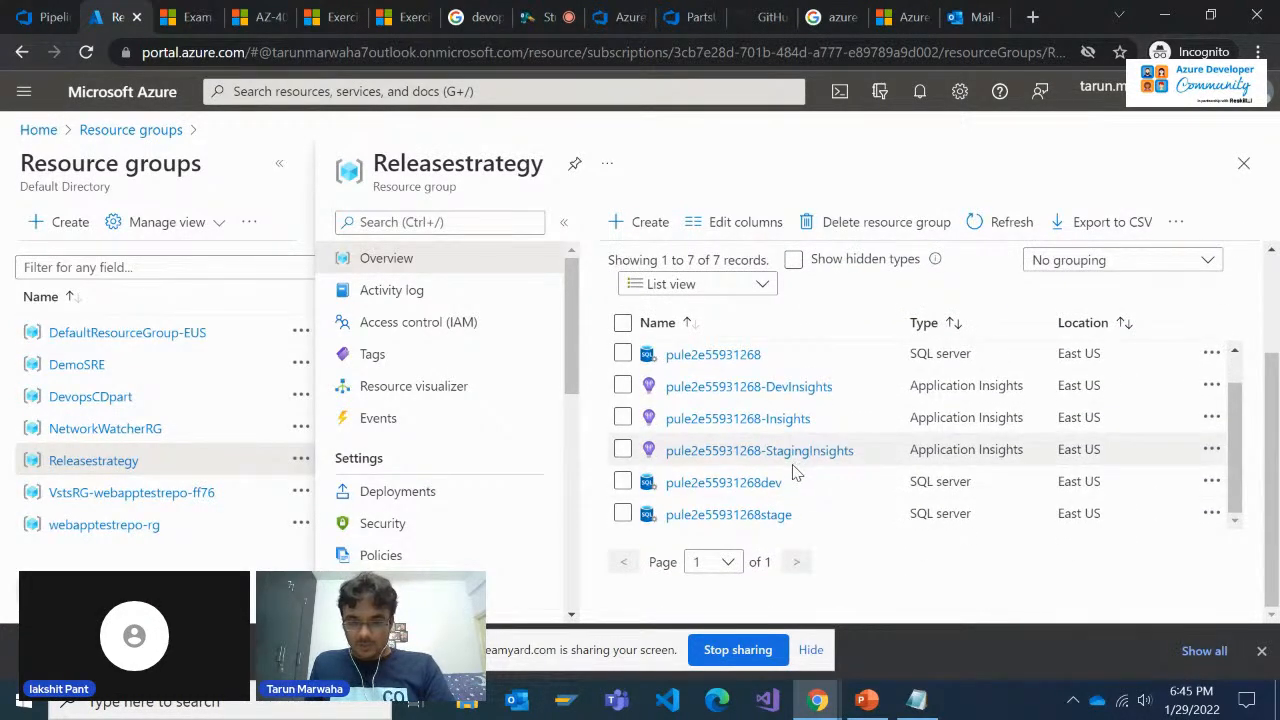
pyautogui.scroll(1, 795, 472)
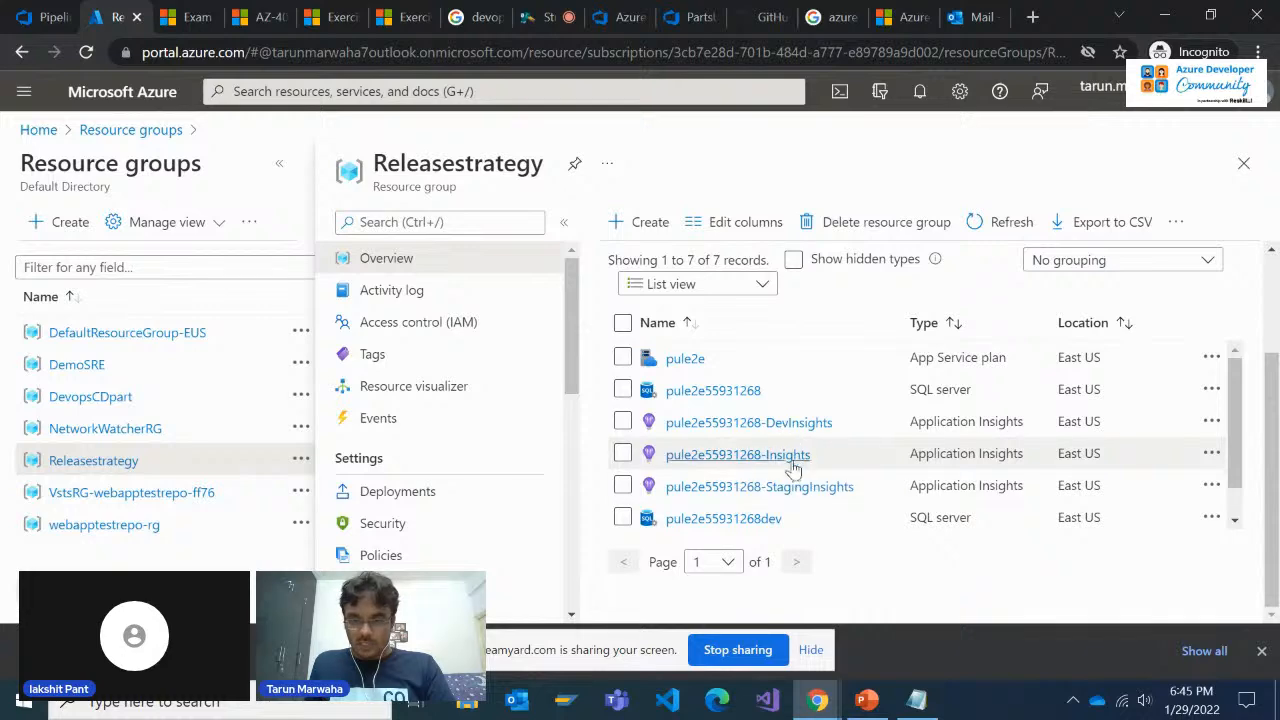
pyautogui.scroll(-1, 800, 455)
# Switch to the Green Site release logs and check the progress of the Azure Deployment task
pyautogui.click(615, 17)
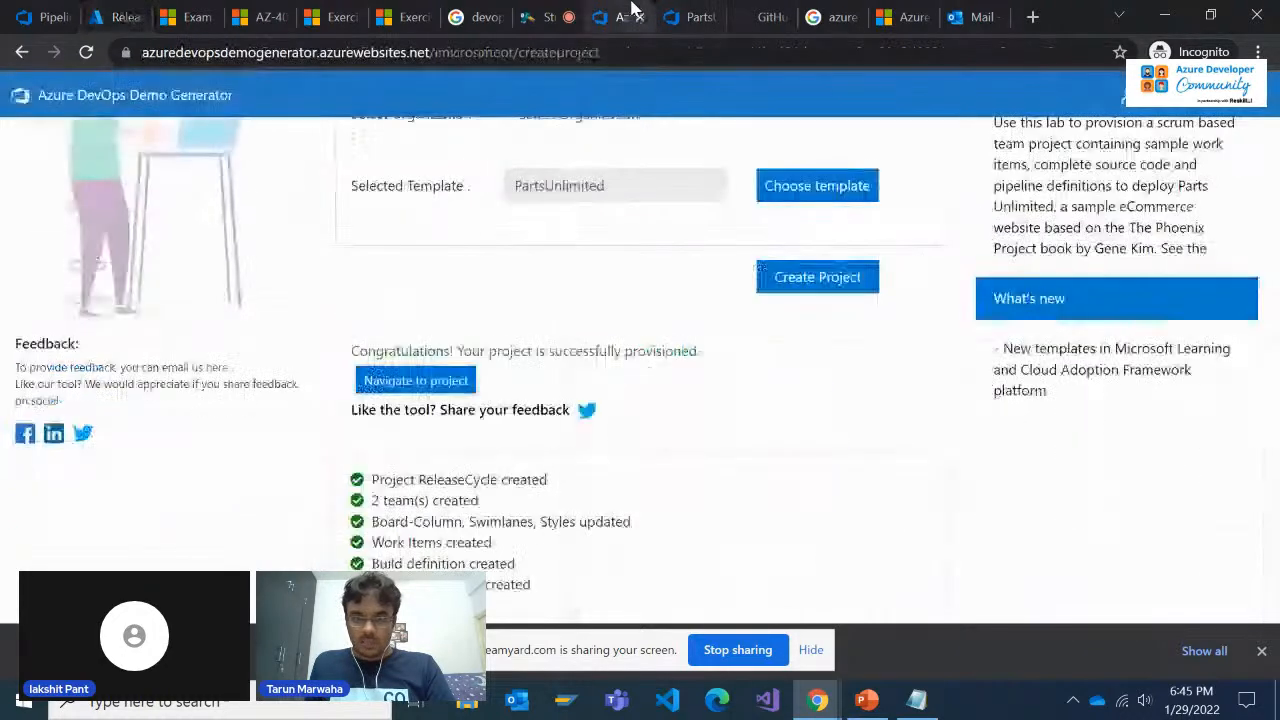
pyautogui.click(683, 12)
pyautogui.scroll(-3, 836, 530)
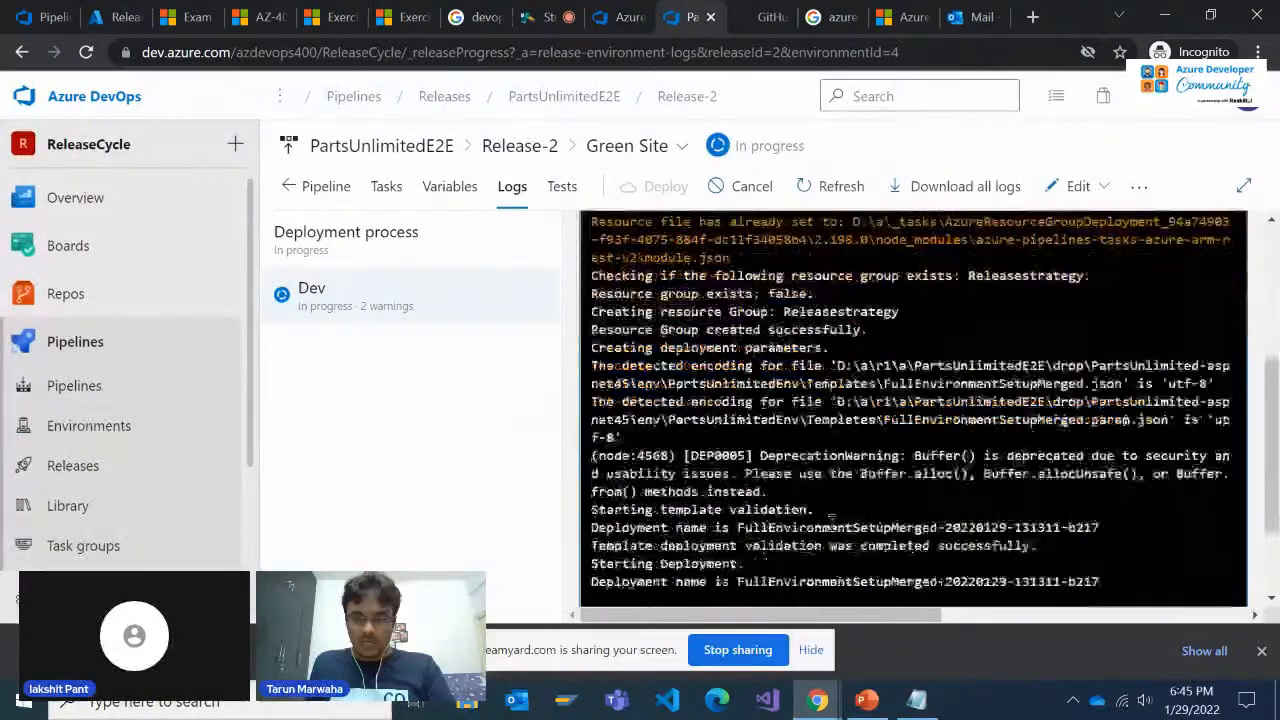
# Return to the Releasestrategy resource group in the Azure portal, refresh its resources, and examine the updated list
pyautogui.click(120, 17)
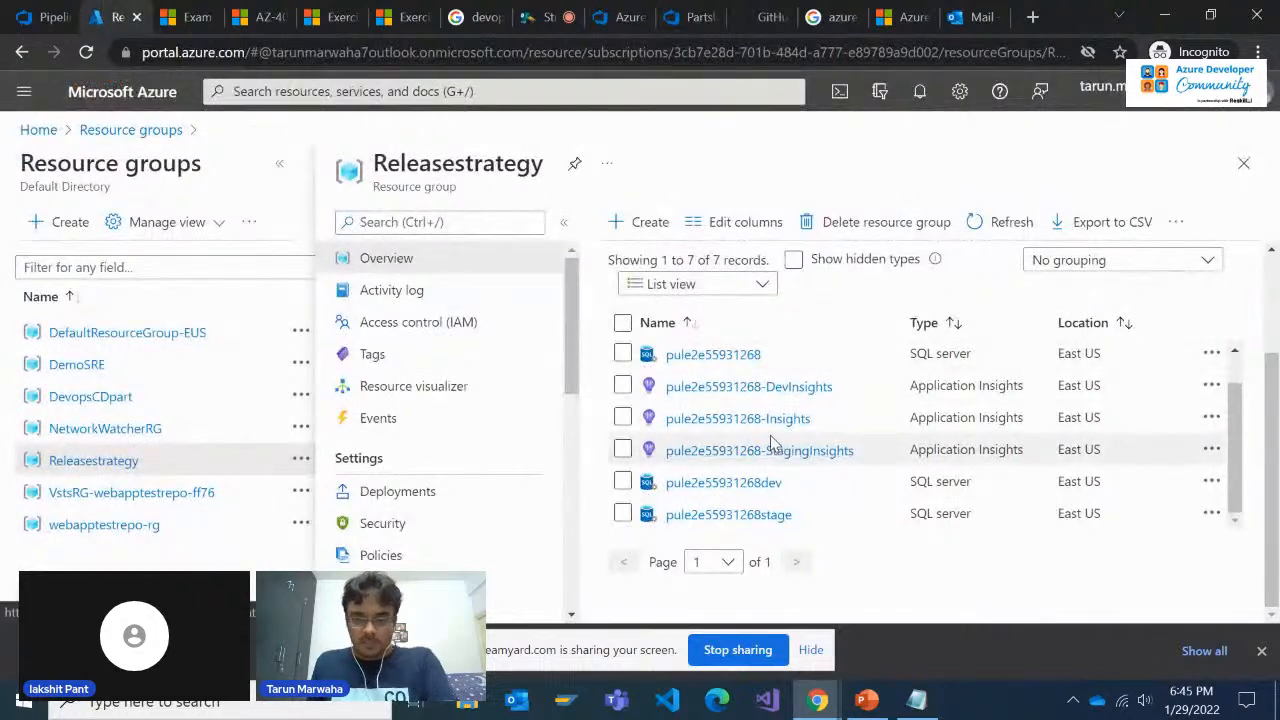
pyautogui.scroll(1, 822, 418)
pyautogui.scroll(-1, 846, 414)
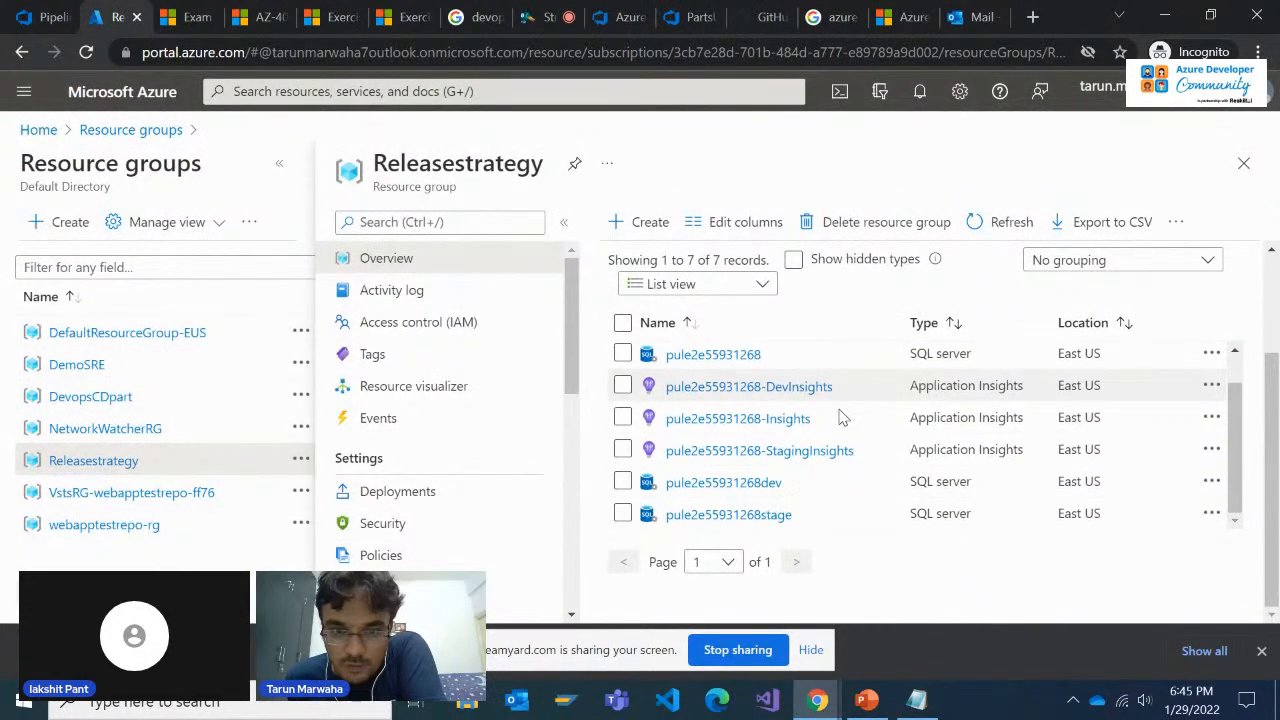
pyautogui.click(1000, 222)
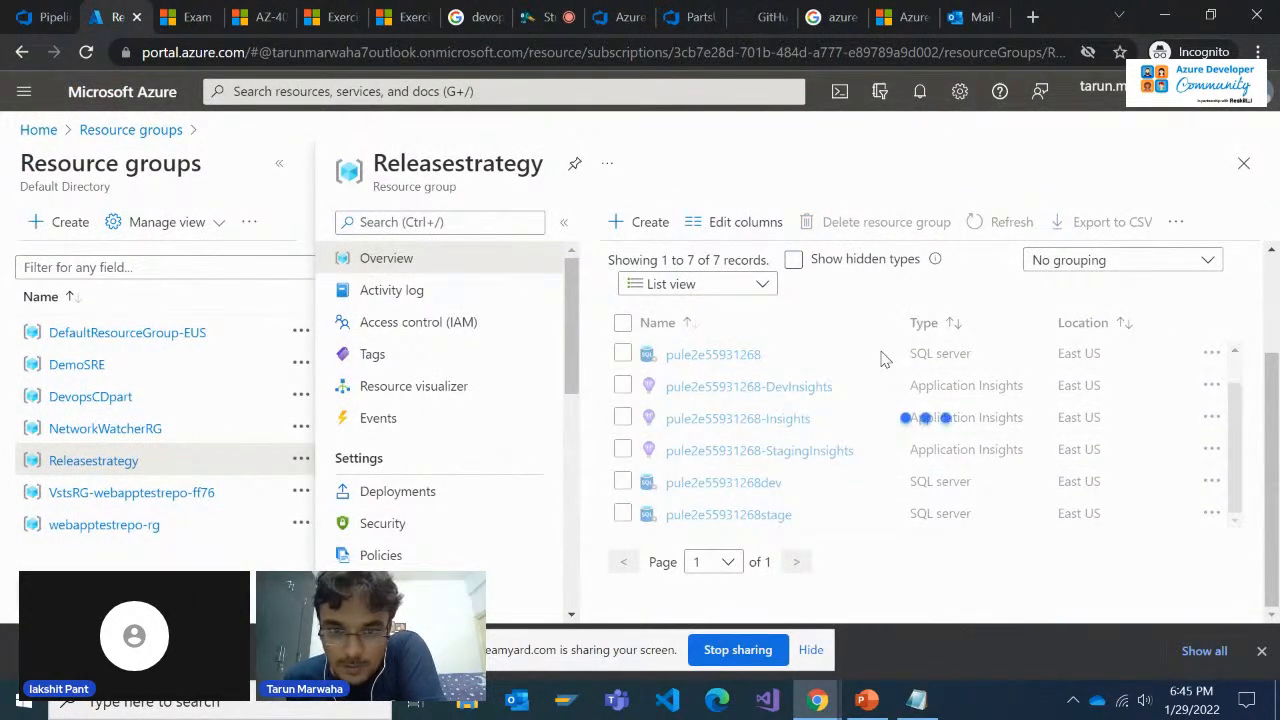
pyautogui.scroll(1, 857, 414)
pyautogui.scroll(-1, 820, 403)
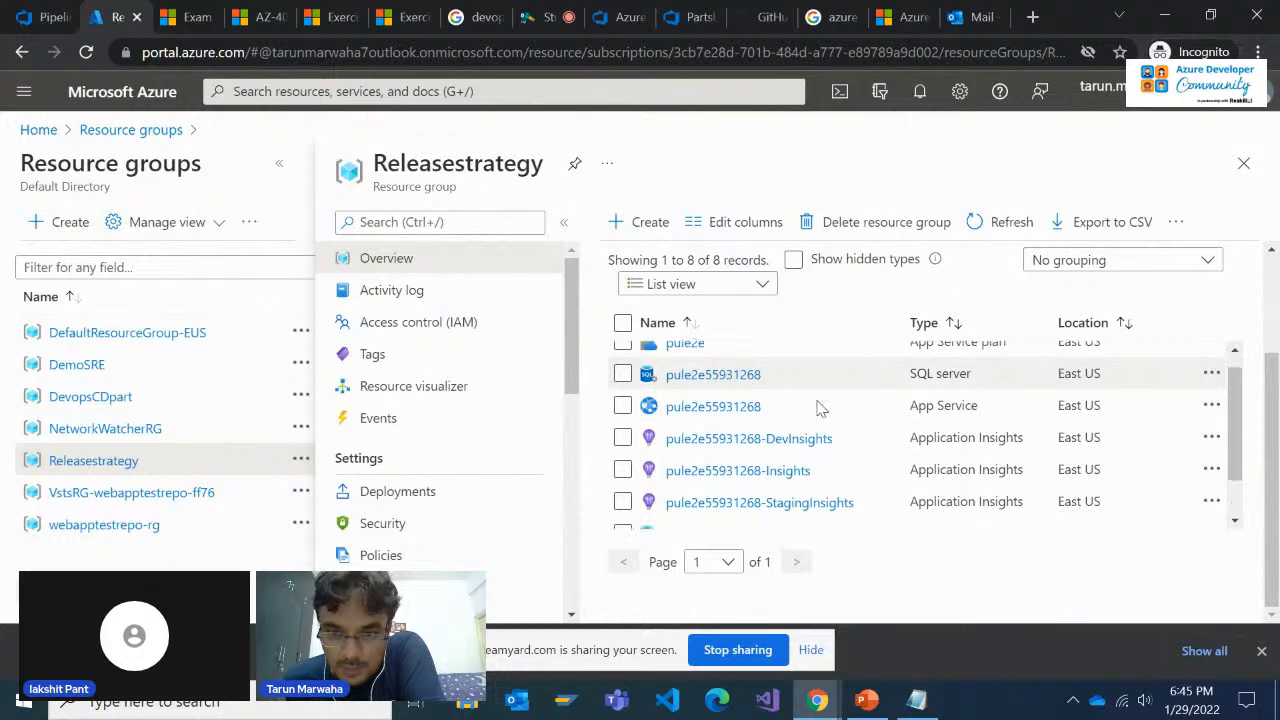
pyautogui.scroll(-1, 812, 430)
pyautogui.scroll(2, 790, 486)
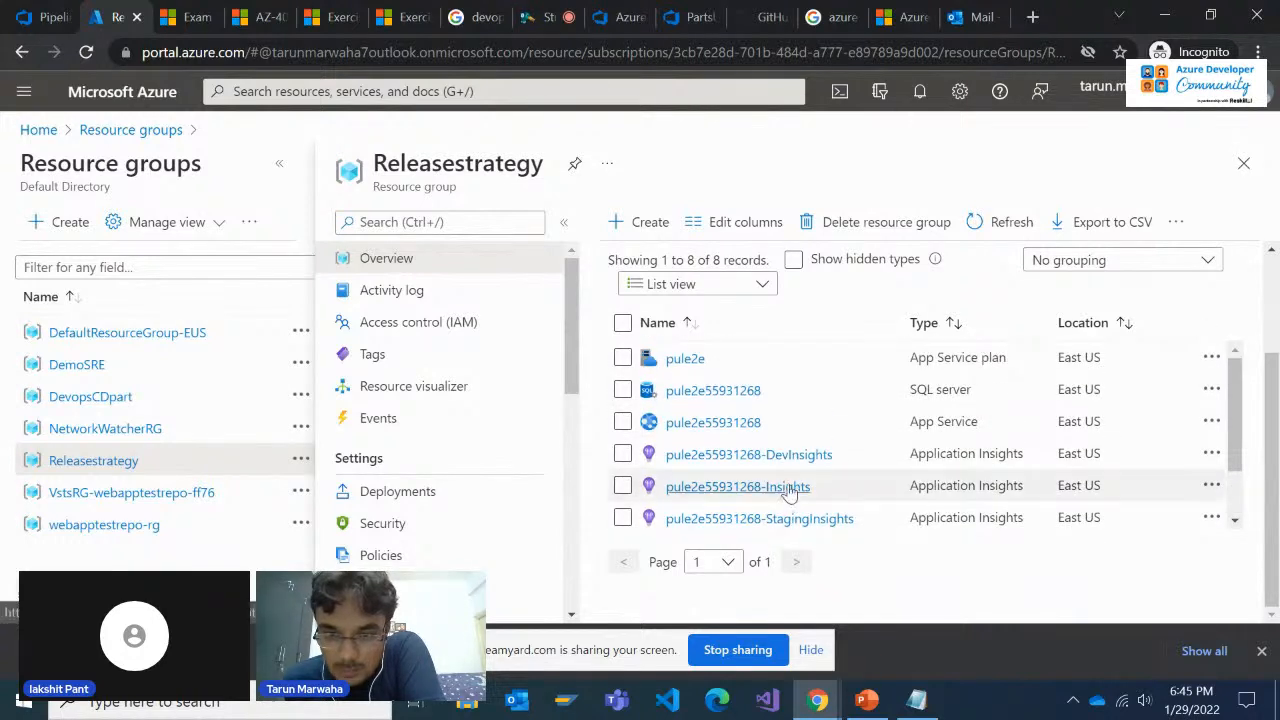
pyautogui.scroll(-1, 790, 486)
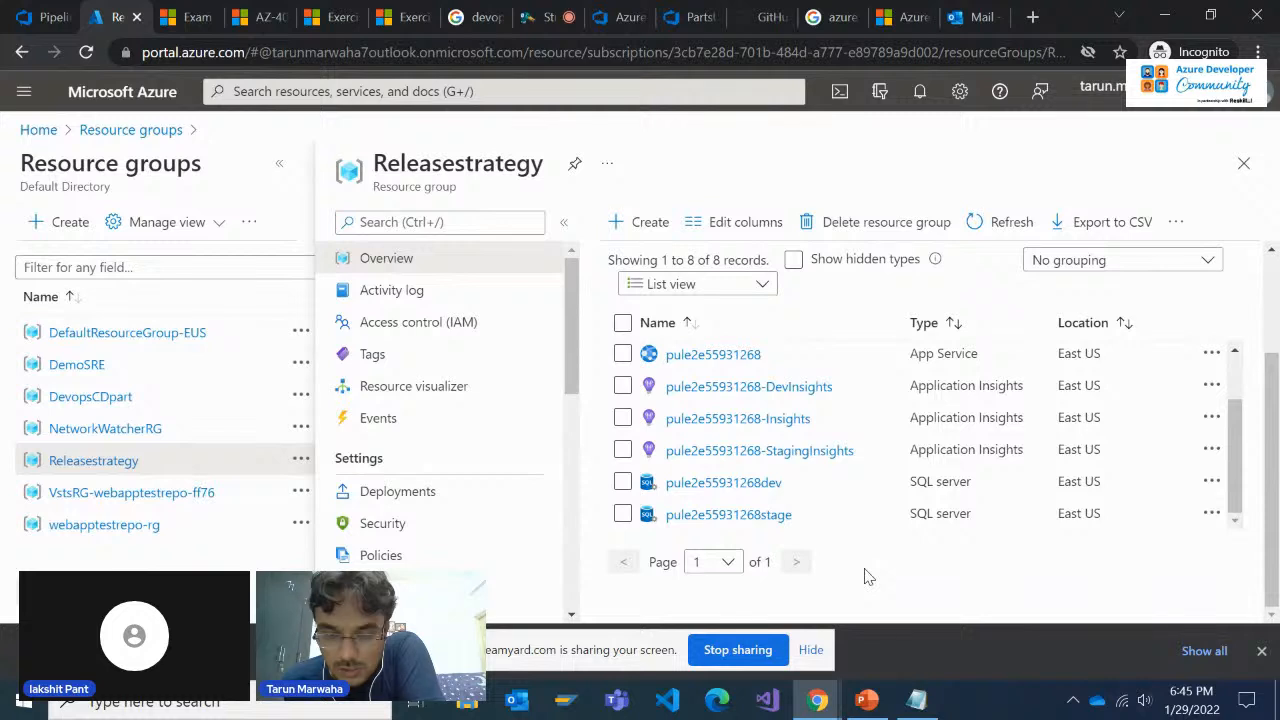
pyautogui.scroll(2, 784, 515)
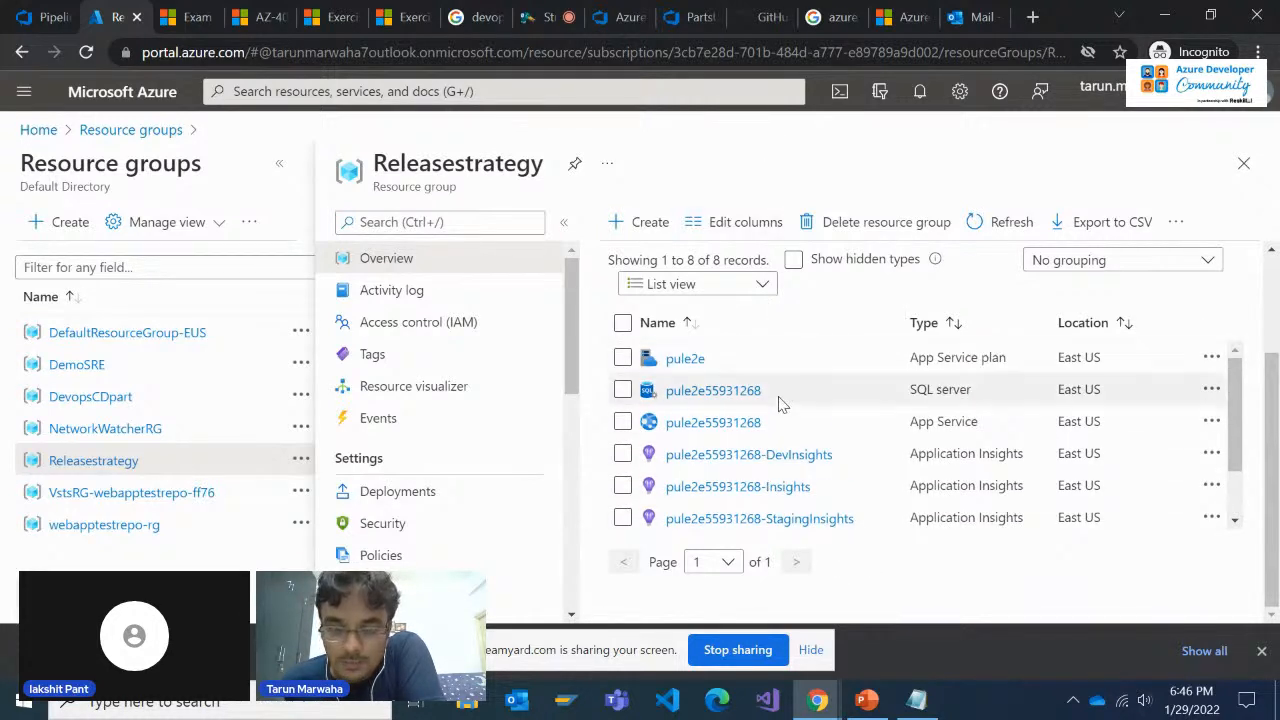
pyautogui.scroll(-2, 775, 400)
pyautogui.scroll(2, 775, 380)
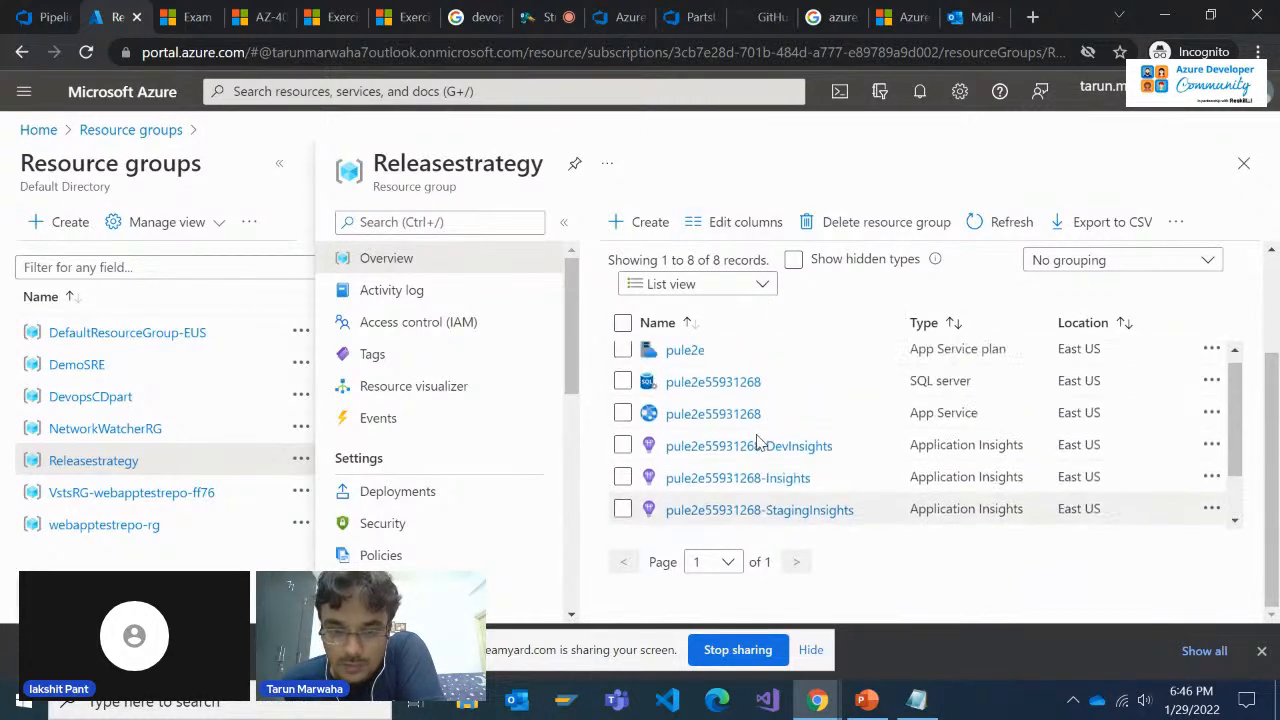
# Go back to the Green Site logs and recheck the status of the Dev job's tasks
pyautogui.click(710, 14)
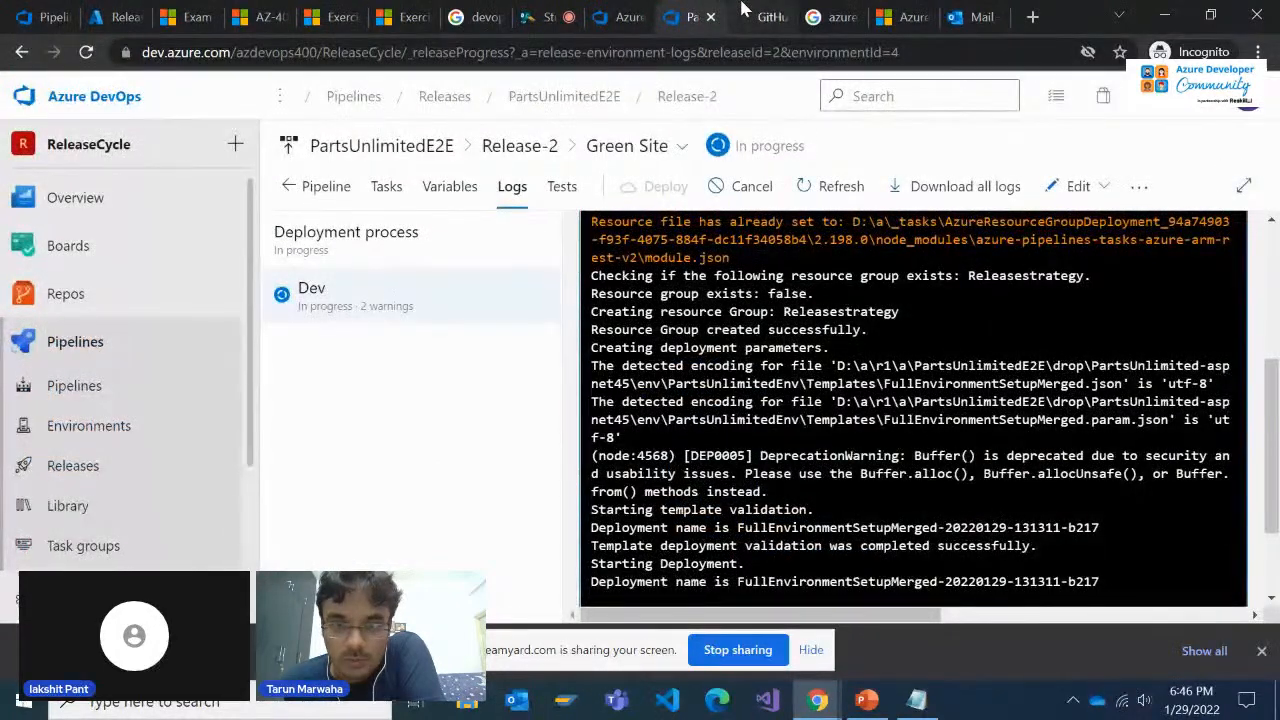
pyautogui.scroll(3, 810, 405)
pyautogui.scroll(-1, 815, 410)
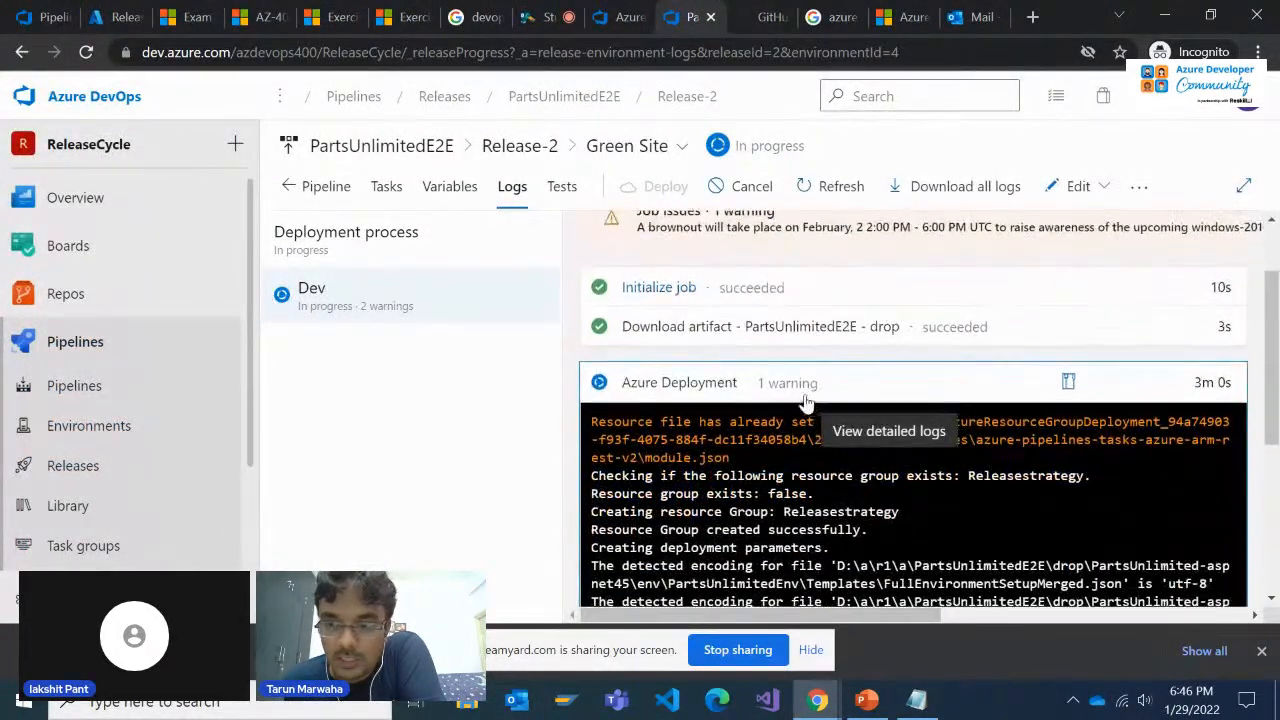
# Refresh the Releasestrategy resource group in the Azure portal again and look through the resources it contains
pyautogui.click(133, 14)
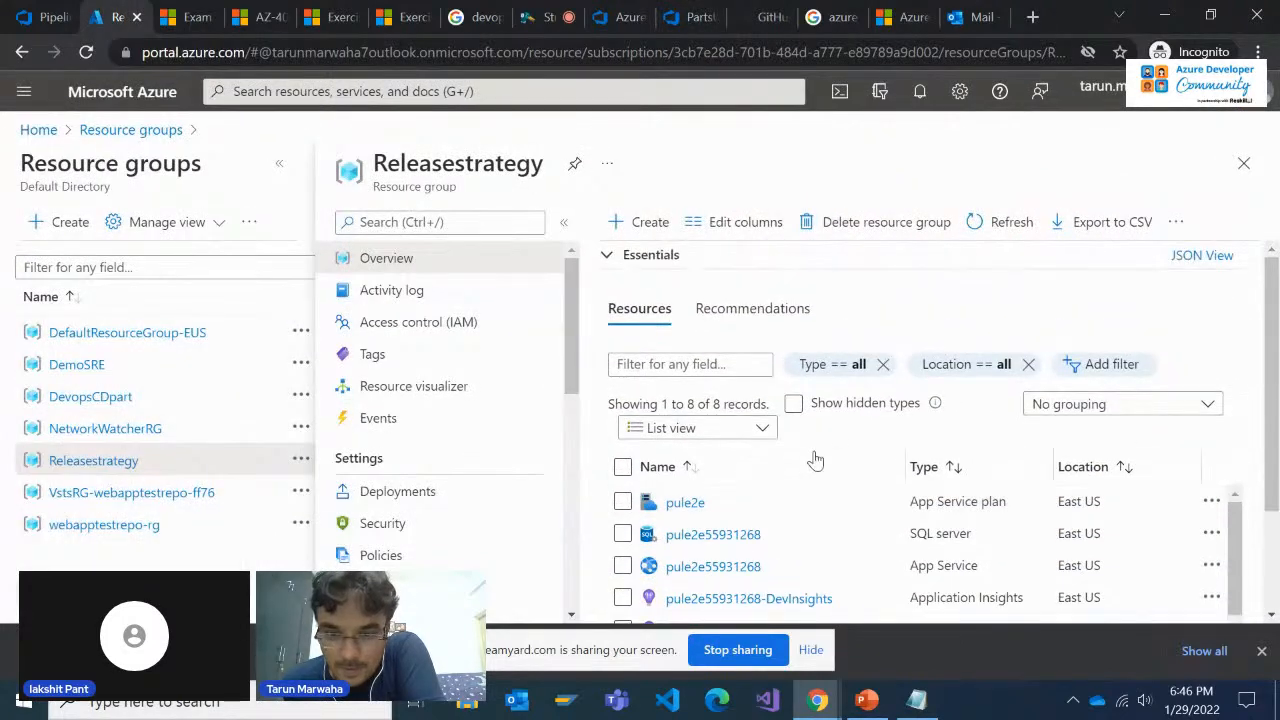
pyautogui.click(993, 221)
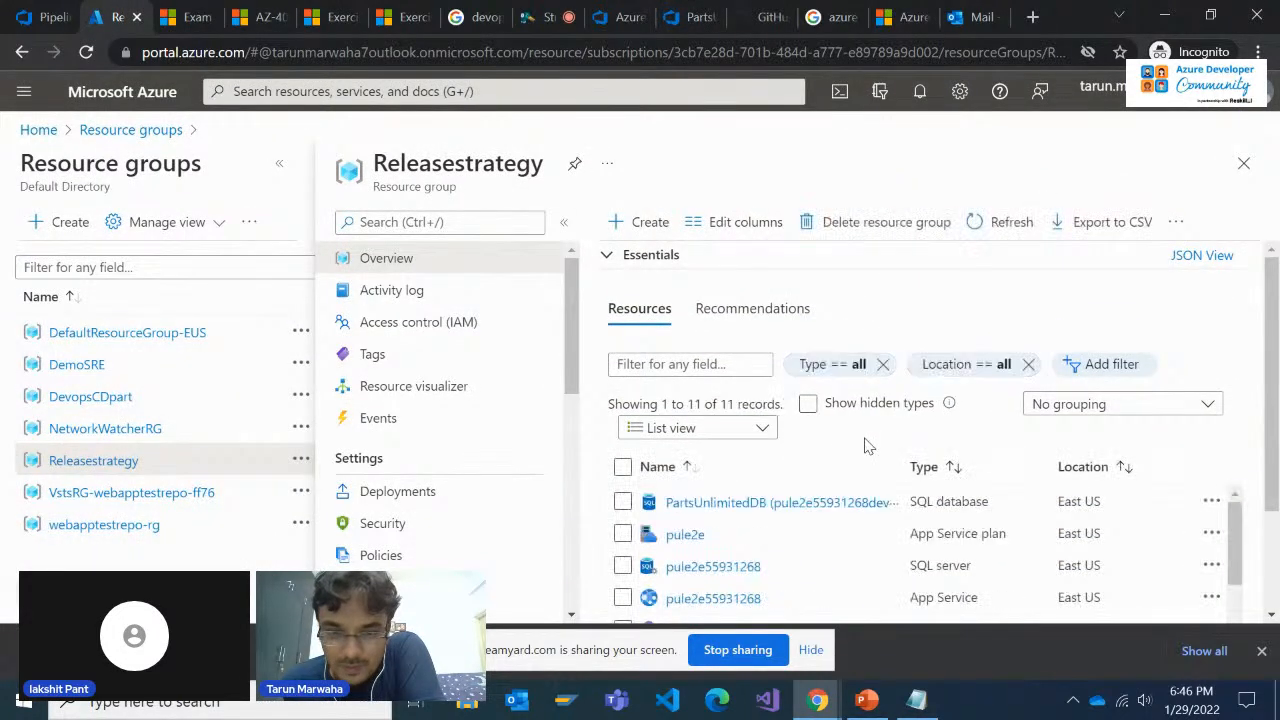
pyautogui.scroll(-3, 871, 450)
# Check the Green Site task status in the release logs, then review the app service slots in the Releasestrategy group
pyautogui.click(672, 12)
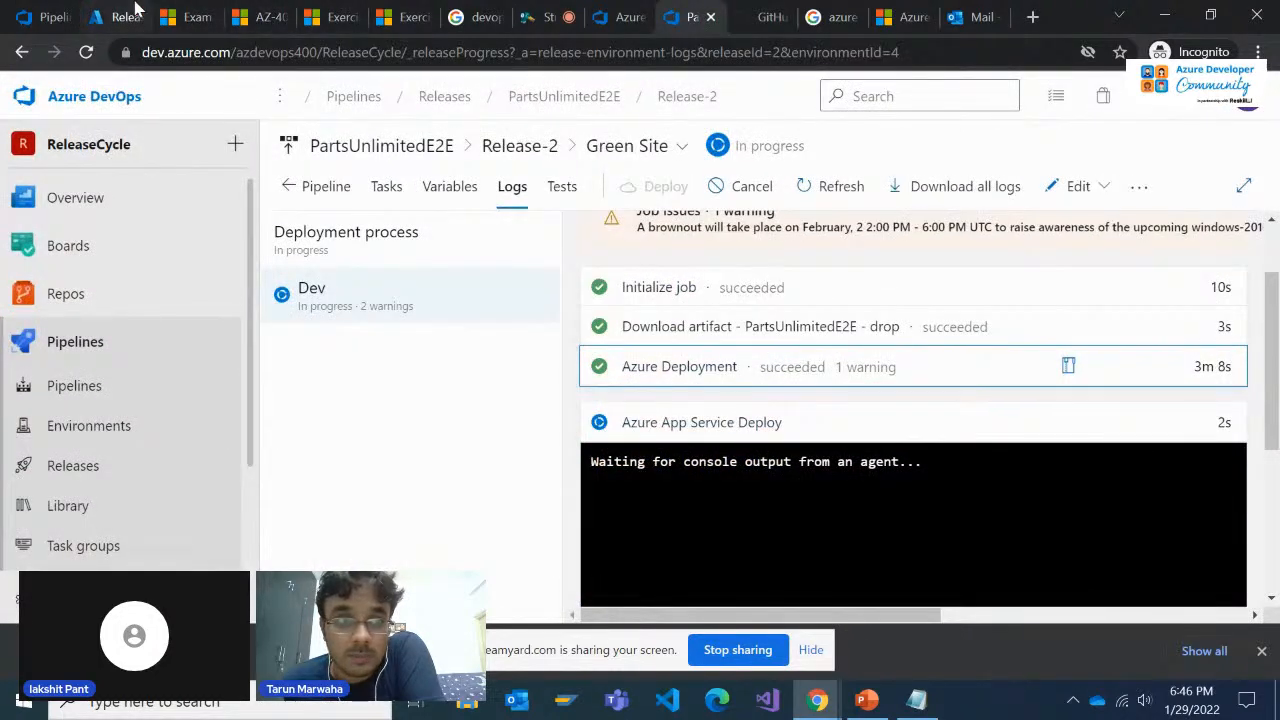
pyautogui.click(115, 16)
pyautogui.scroll(-1, 829, 449)
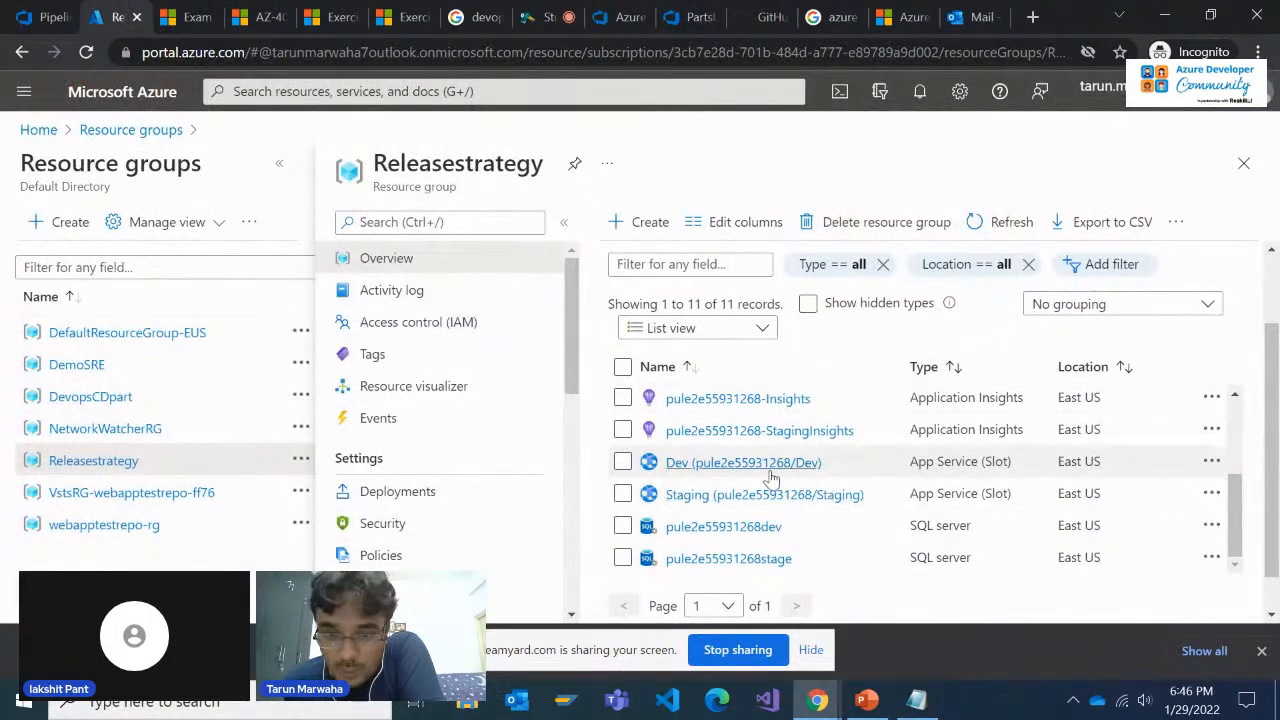
# Open the Dev and Staging app service slots of the Releasestrategy group in separate tabs and go to the Dev one
pyautogui.moveTo(765, 475)
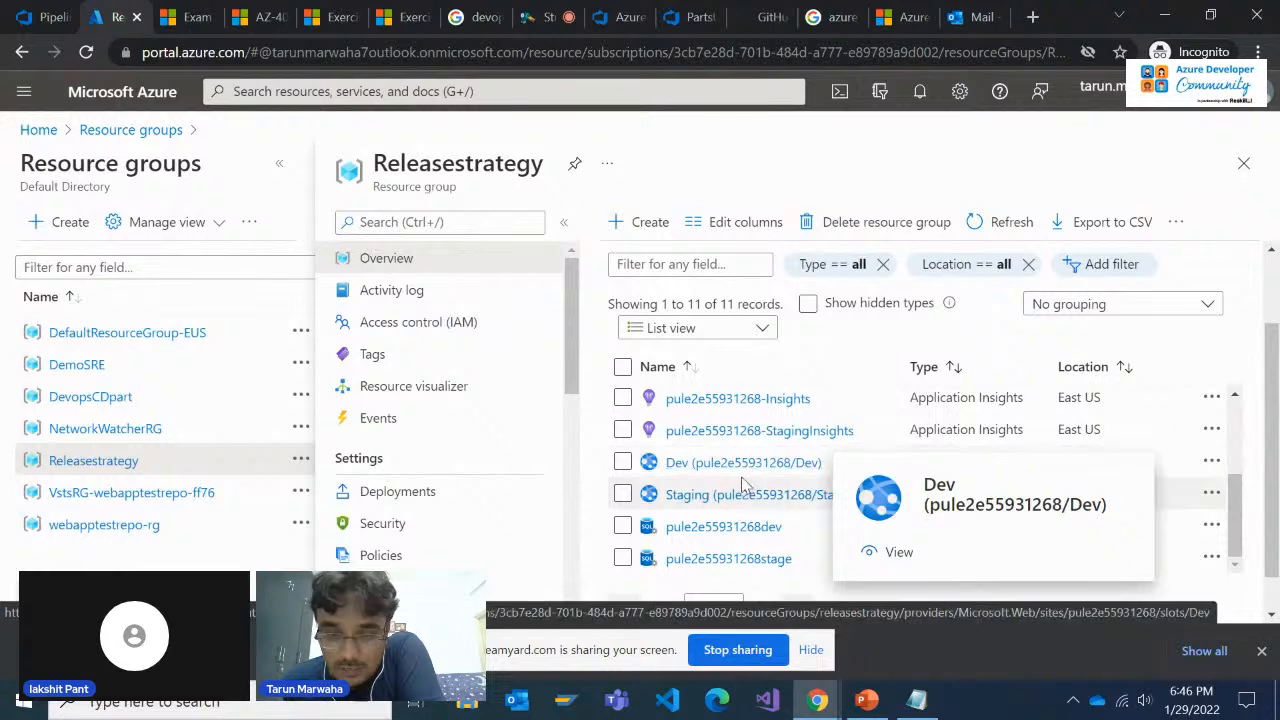
pyautogui.rightClick(743, 470)
pyautogui.press('Escape')
pyautogui.rightClick(762, 494)
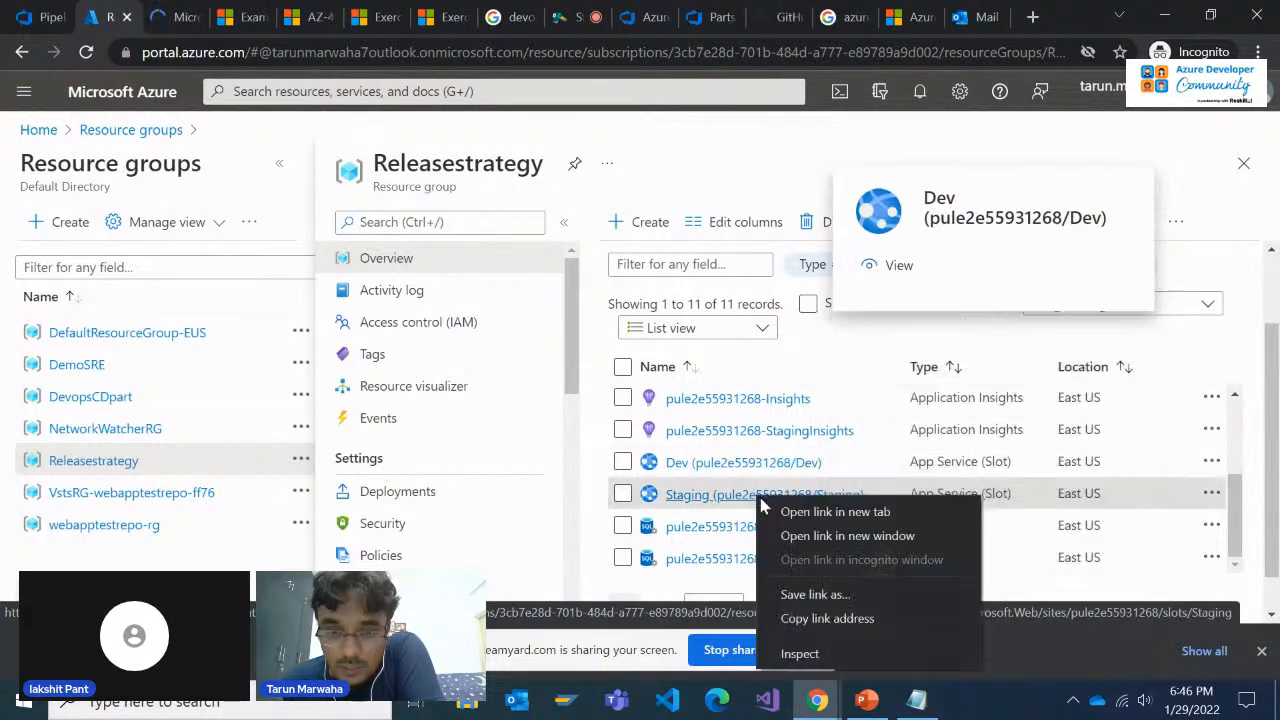
pyautogui.click(787, 512)
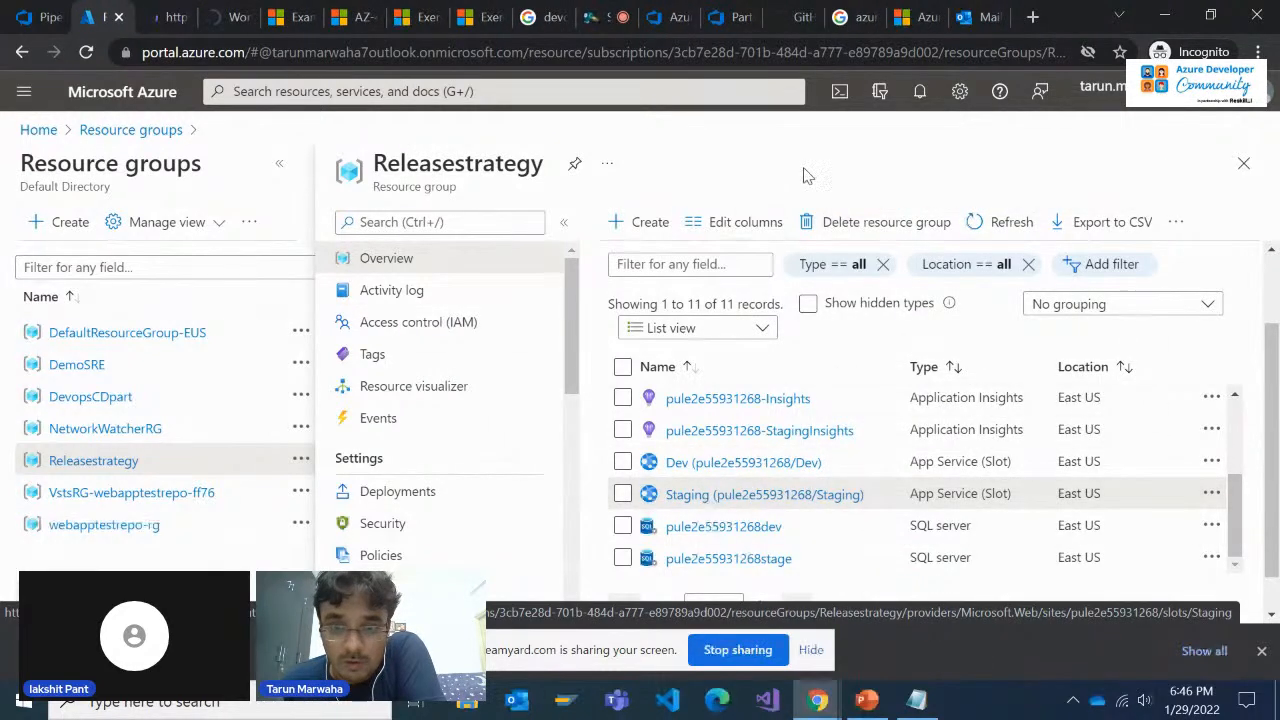
pyautogui.click(197, 12)
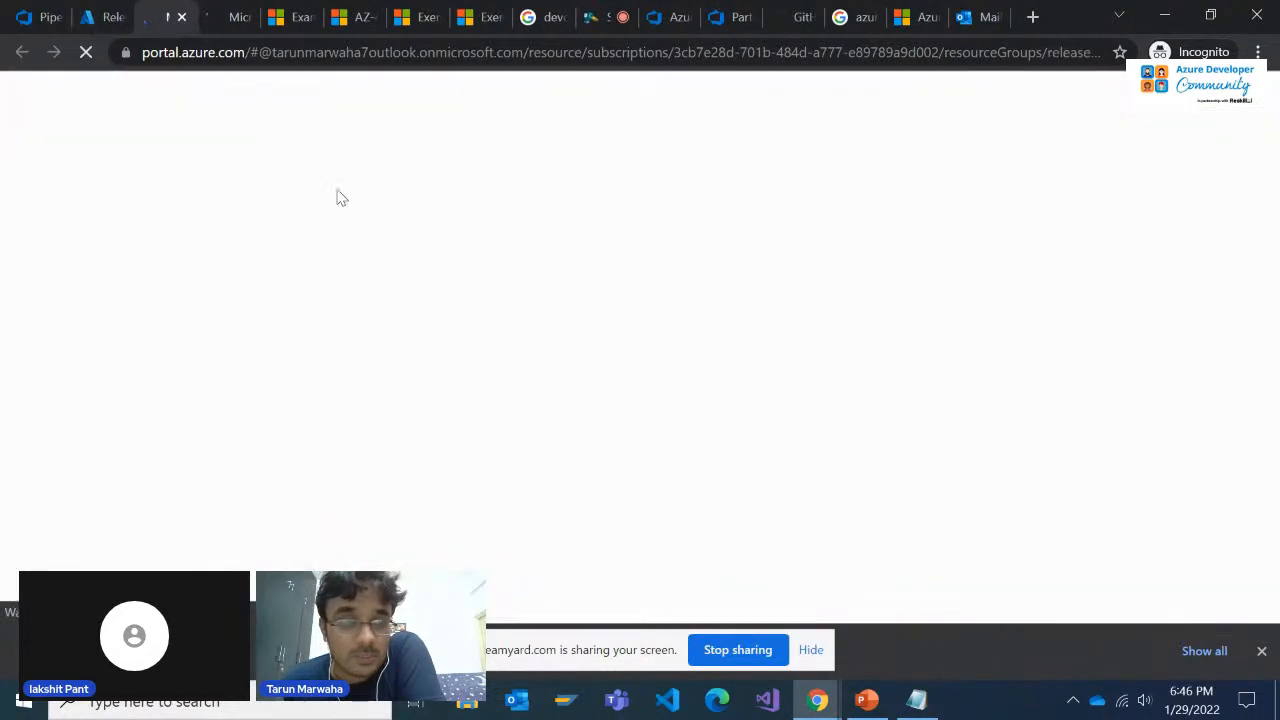
# Return to the Release-2 Green Site logs, examine the Azure App Service Deploy output, and refresh the page
pyautogui.click(714, 14)
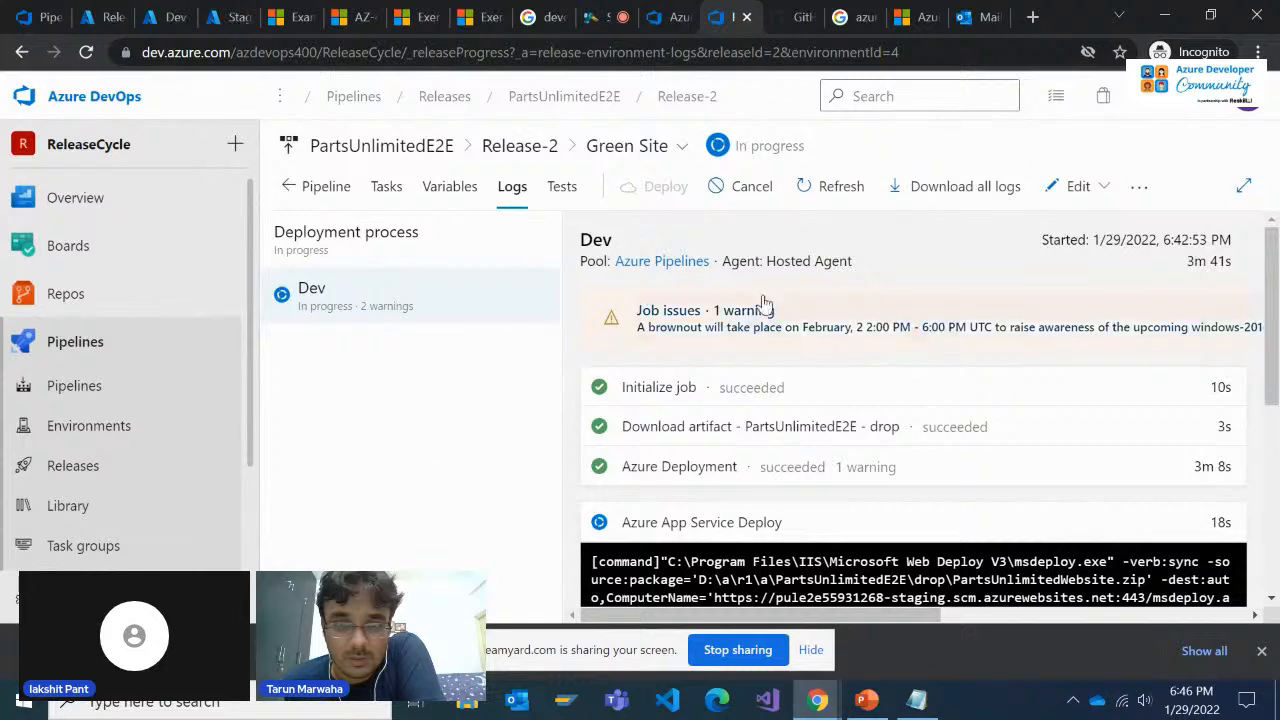
pyautogui.click(670, 146)
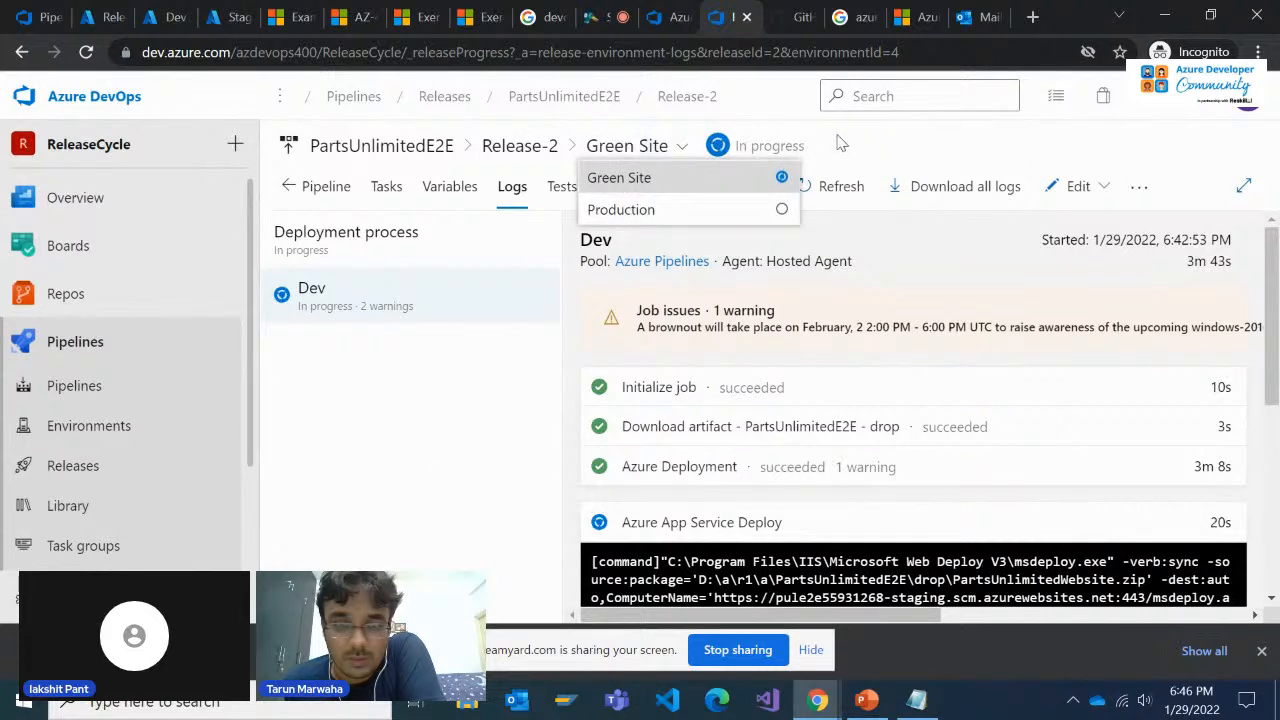
pyautogui.click(841, 143)
pyautogui.scroll(-3, 823, 400)
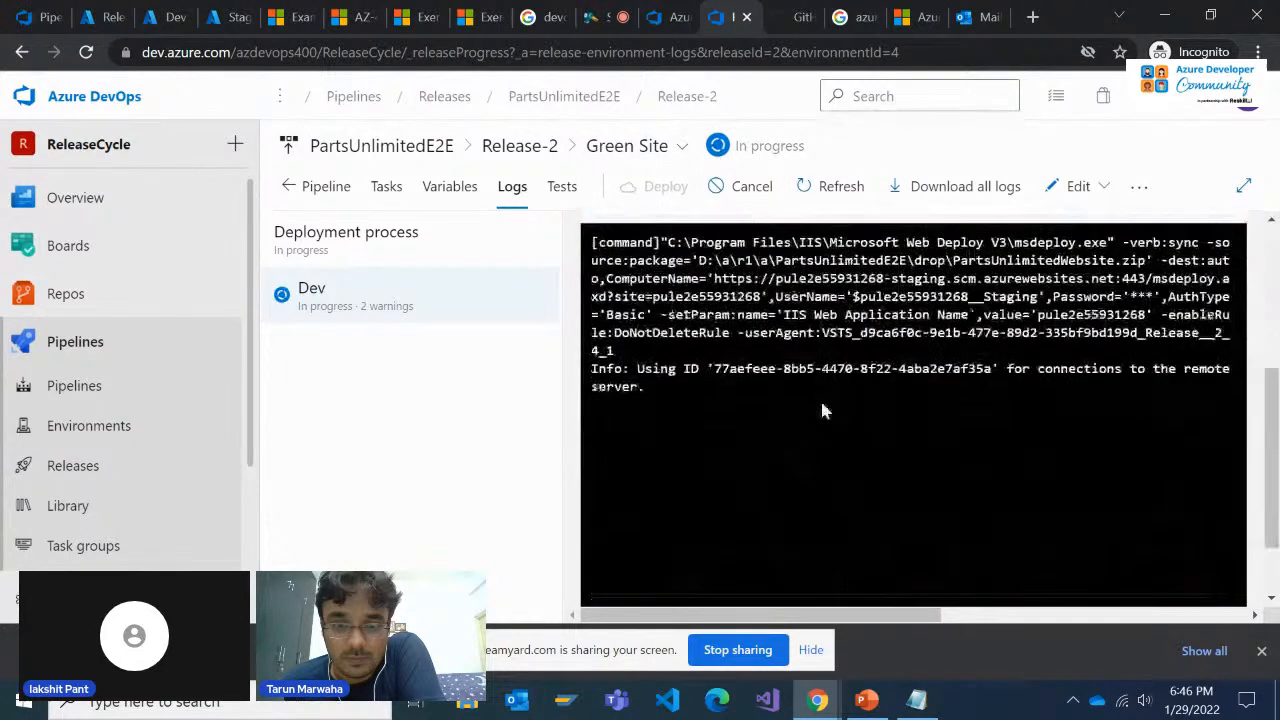
pyautogui.scroll(3, 815, 405)
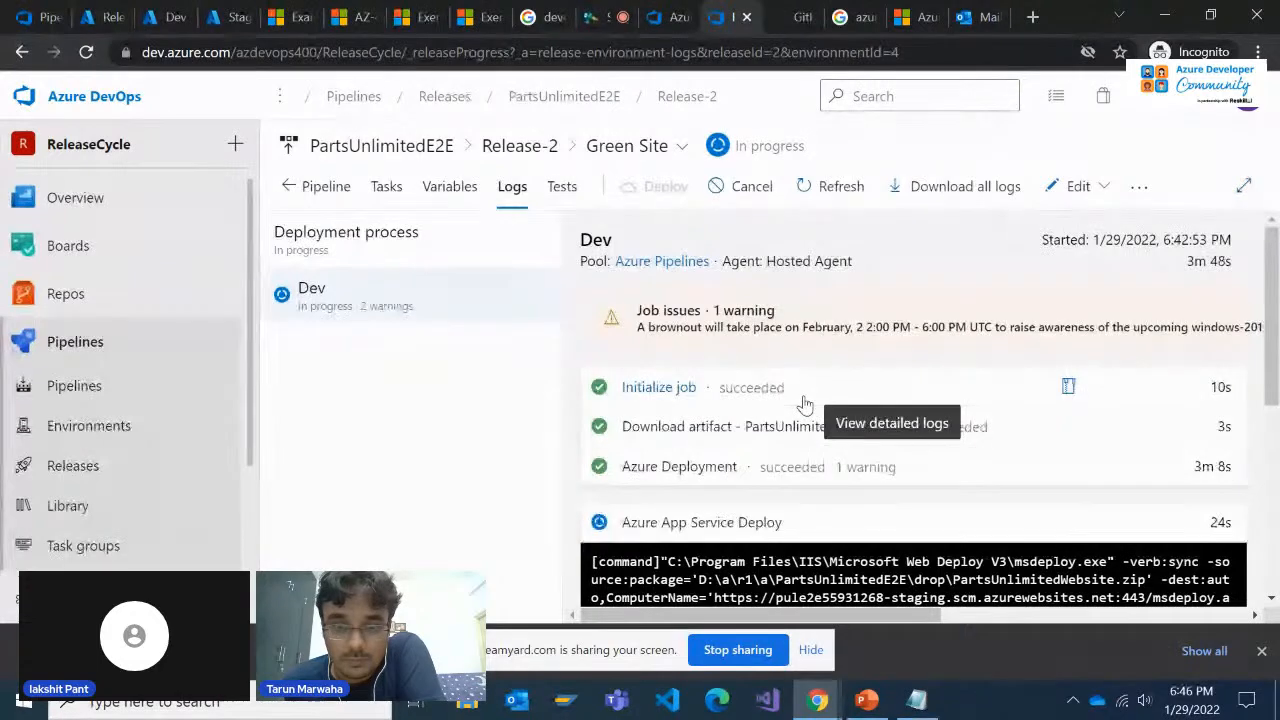
pyautogui.click(820, 191)
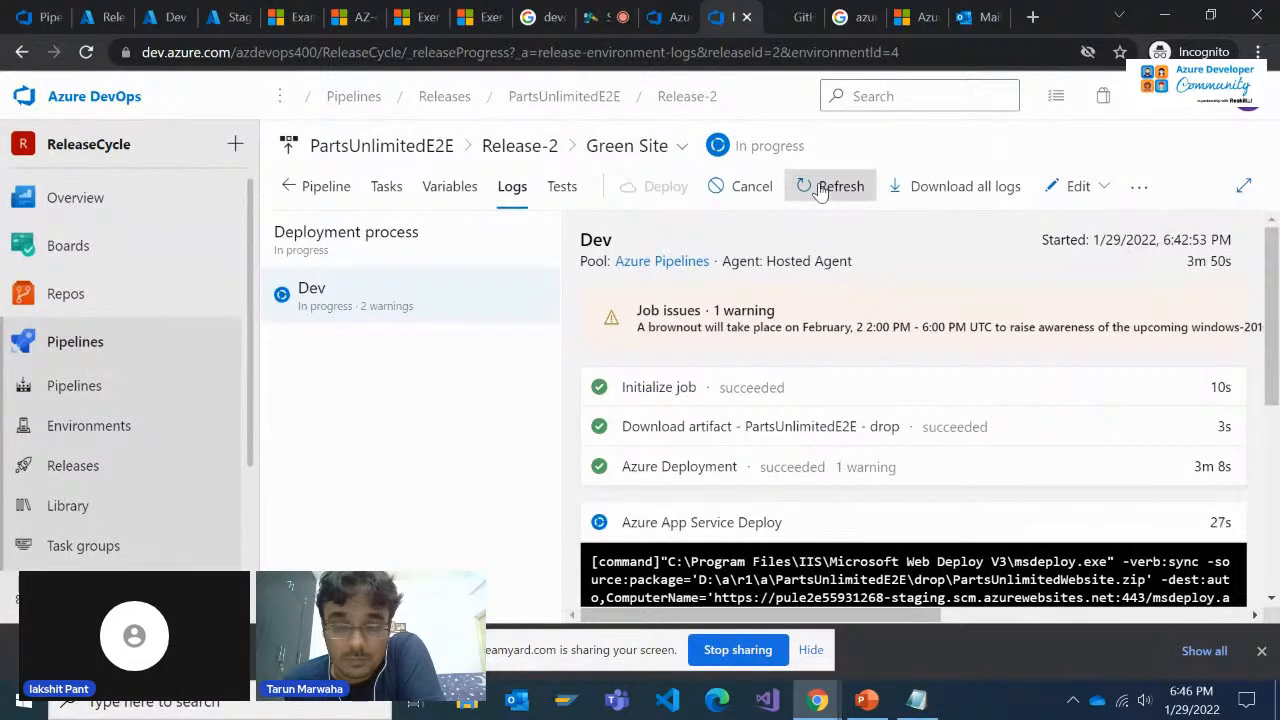
# Review the overview pages of the Dev and Staging slots, and go back to the Green Site logs
pyautogui.click(232, 17)
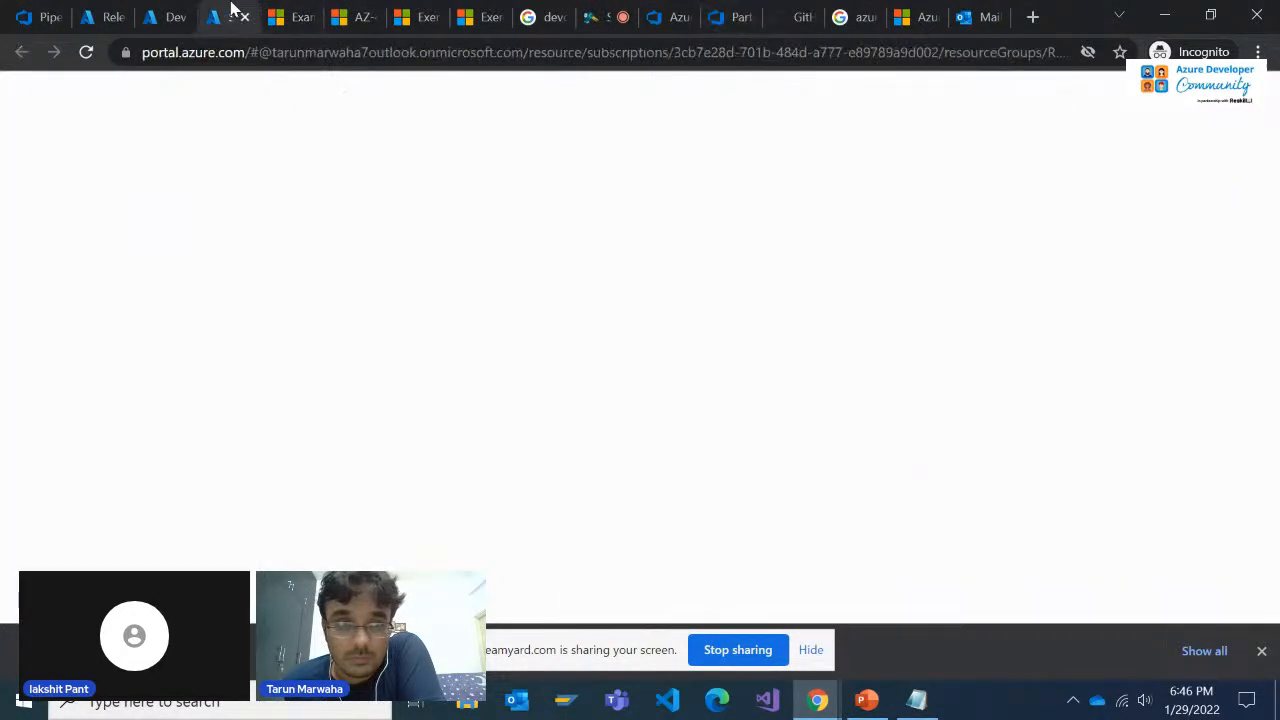
pyautogui.click(170, 10)
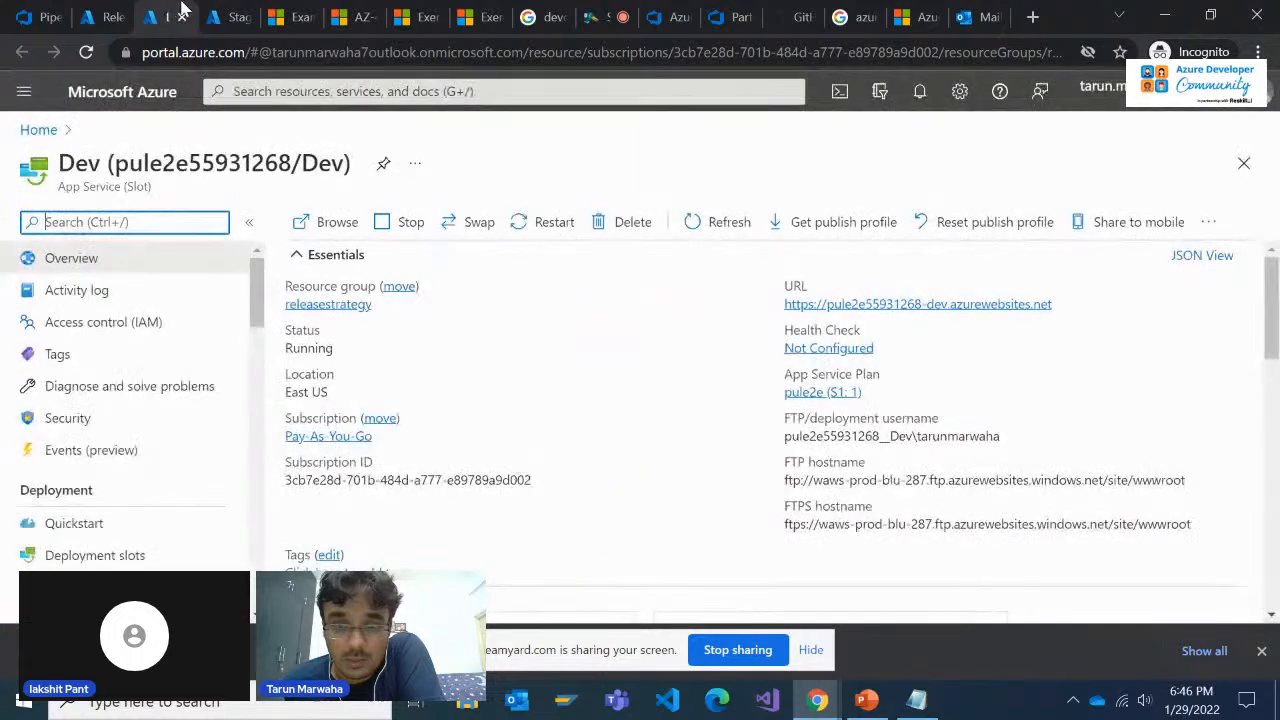
pyautogui.click(232, 12)
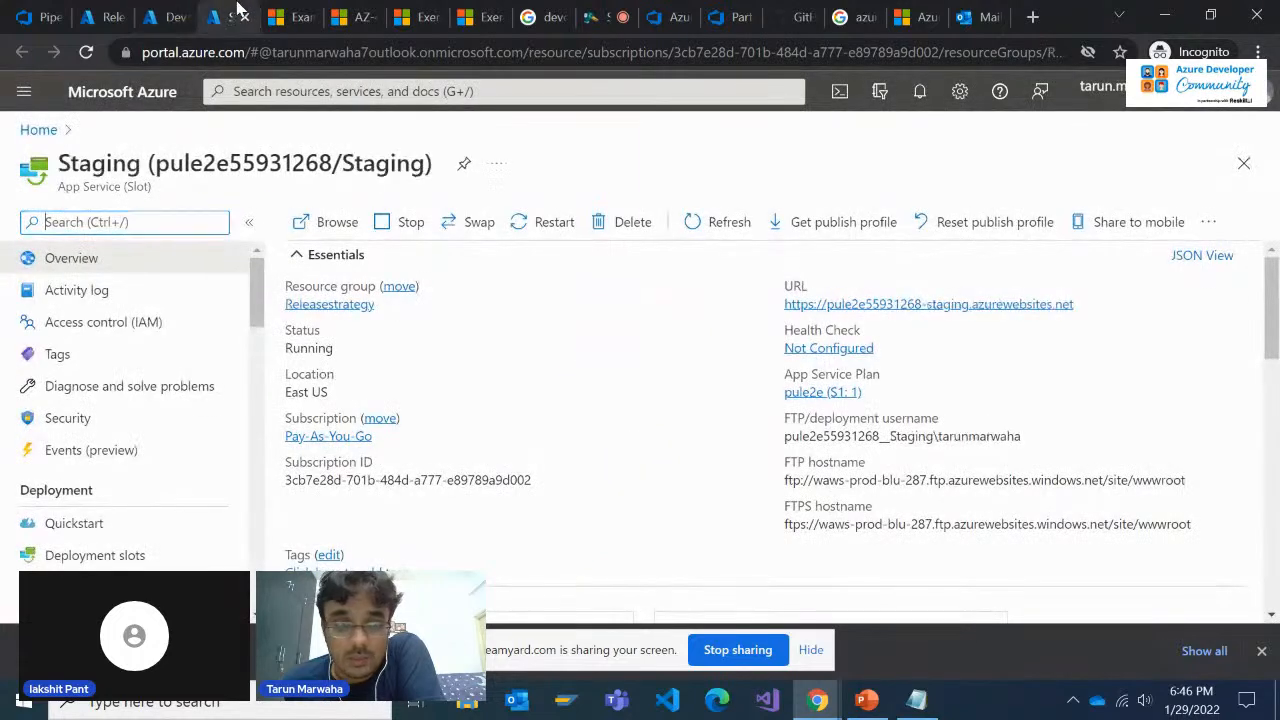
pyautogui.click(555, 14)
pyautogui.click(729, 12)
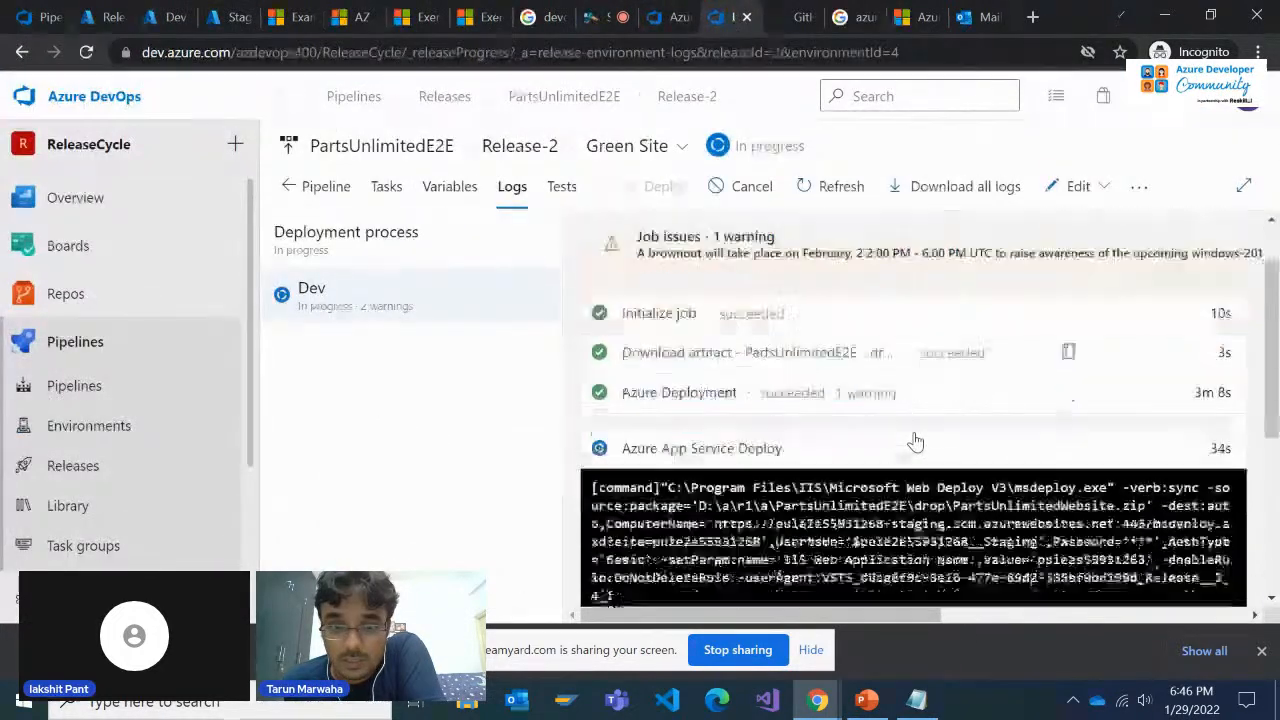
# Switch to the Outlook inbox and reload it to check for new Azure DevOps messages
pyautogui.click(971, 14)
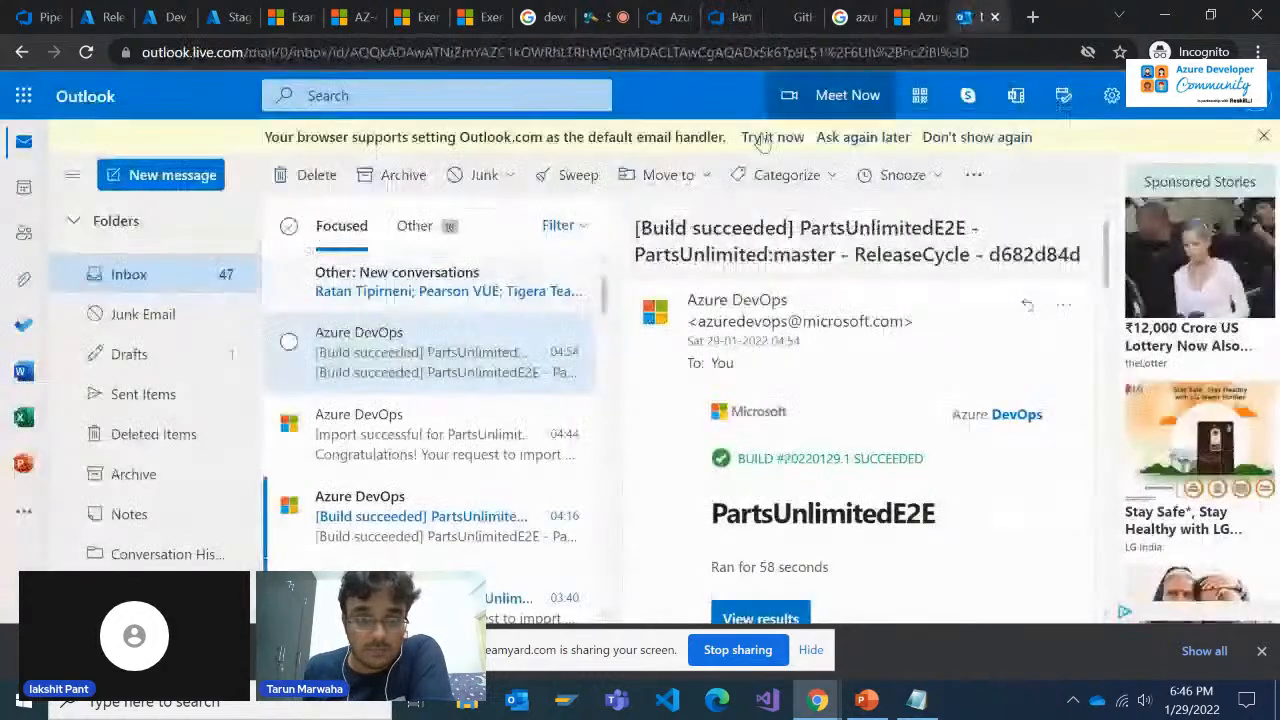
pyautogui.click(87, 53)
pyautogui.click(655, 13)
# Go back to the Green Site logs and follow the Azure App Service Deploy output and the Dev job's tasks
pyautogui.click(727, 12)
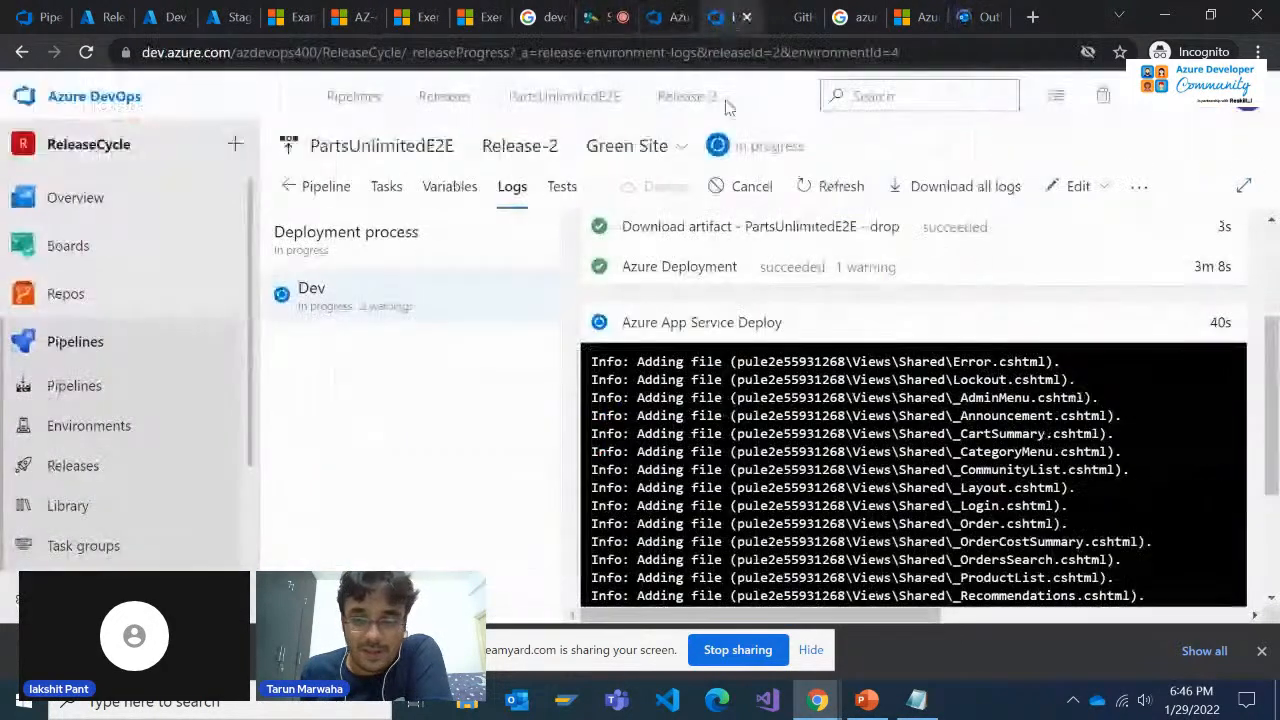
pyautogui.scroll(2, 792, 450)
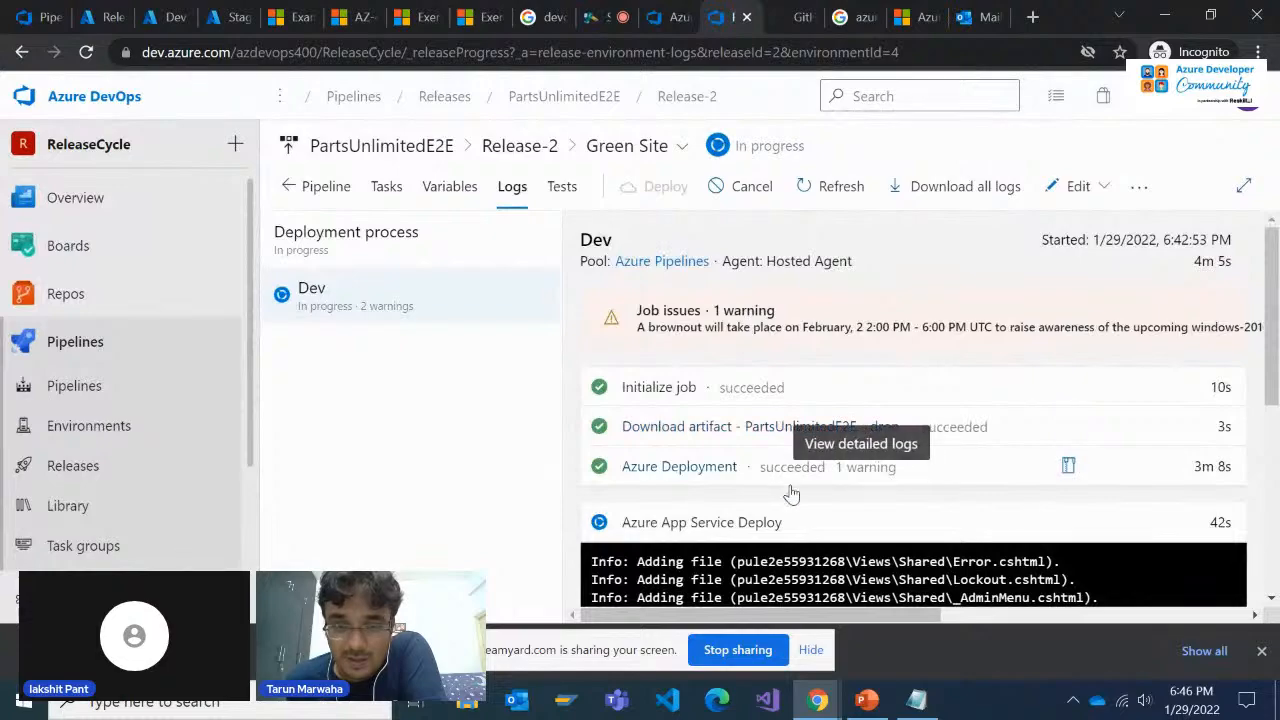
pyautogui.scroll(-4, 790, 510)
pyautogui.scroll(4, 788, 518)
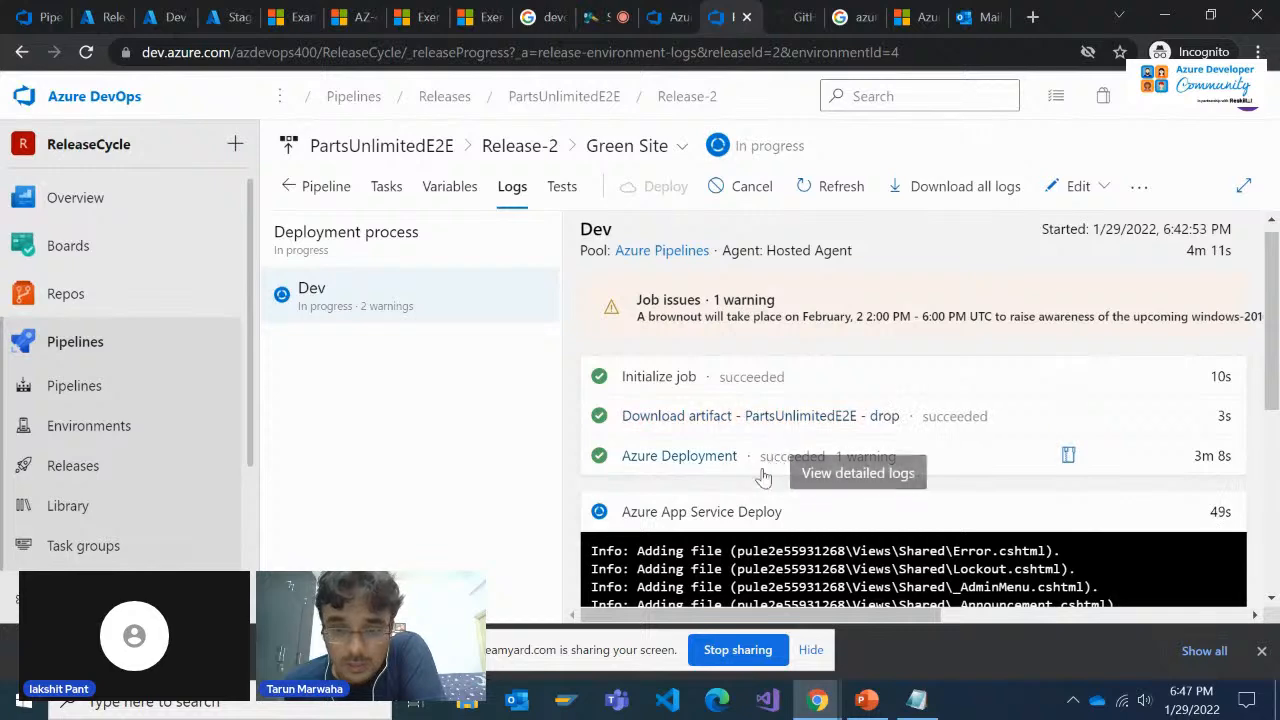
pyautogui.scroll(-4, 922, 521)
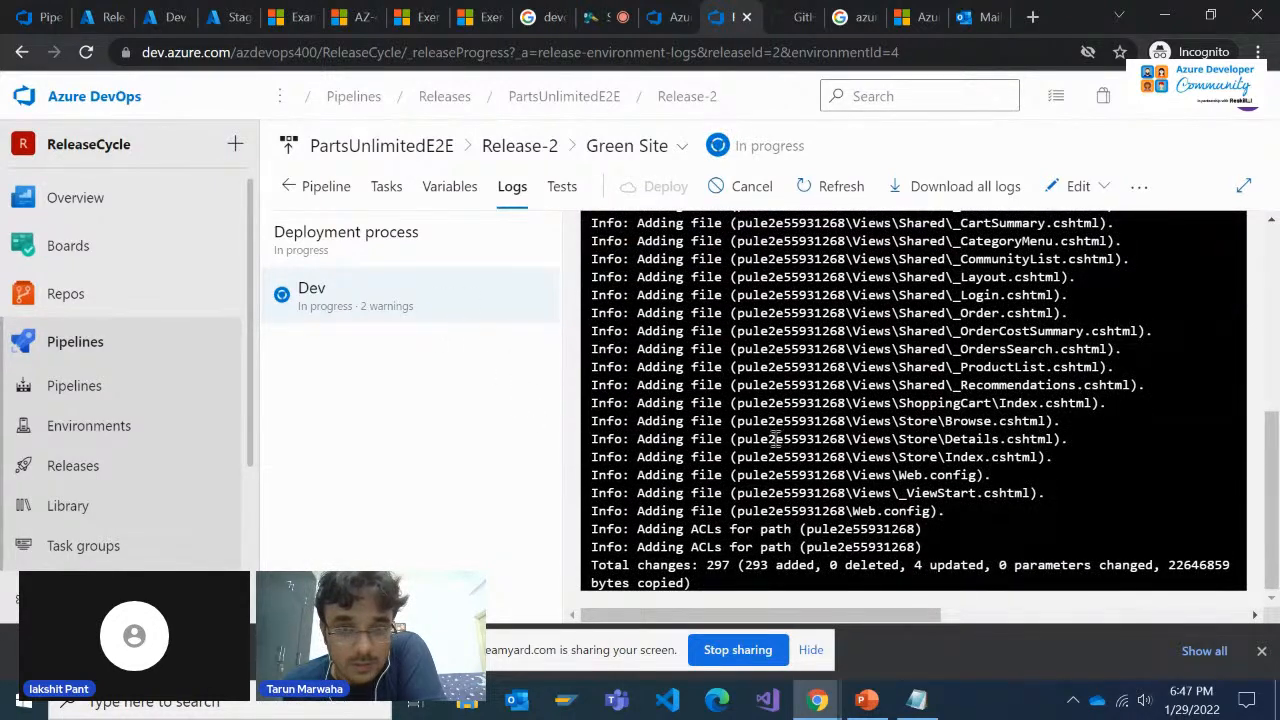
# Check the Production stage's deployment status for Release-2, and return to the Green Site logs
pyautogui.click(682, 148)
pyautogui.click(675, 212)
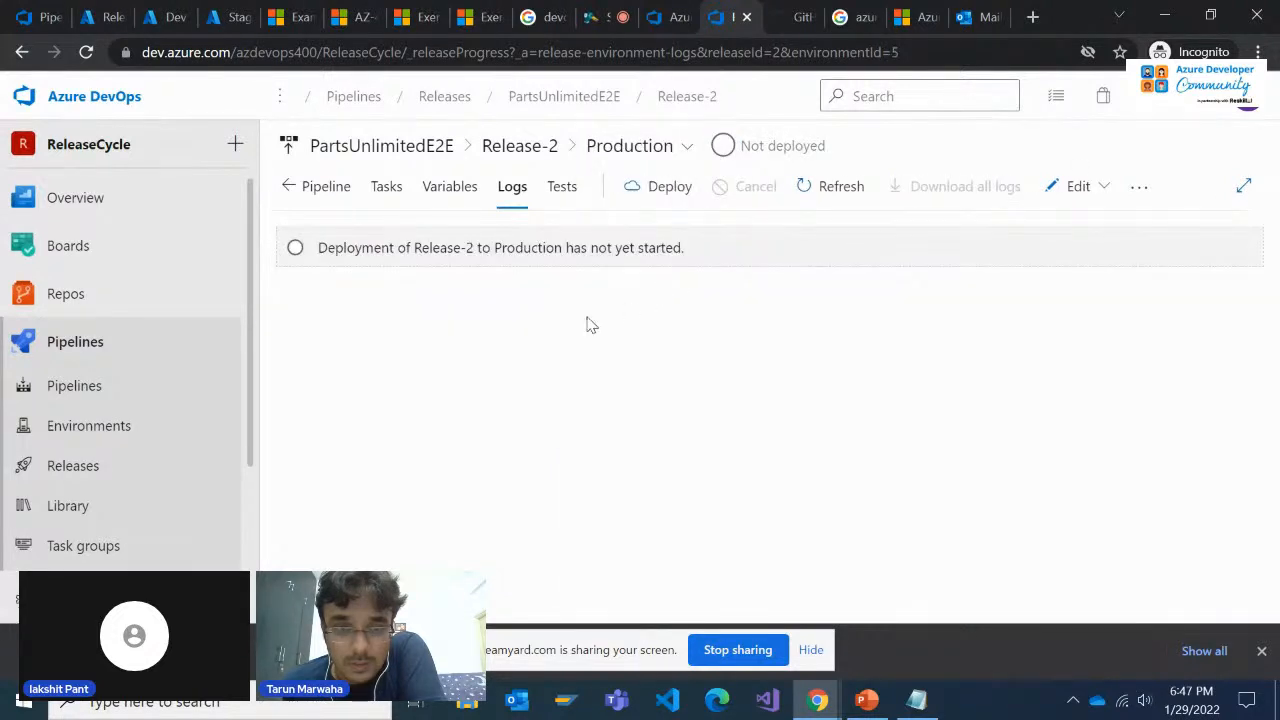
pyautogui.click(686, 148)
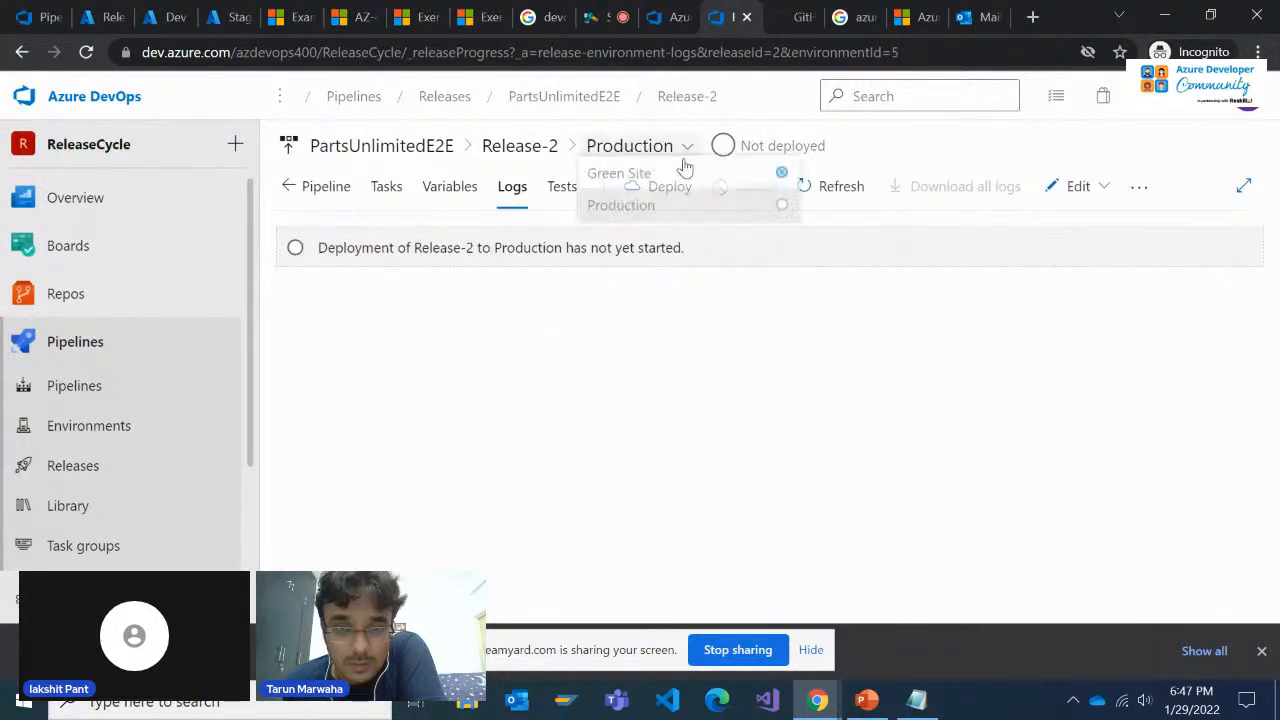
pyautogui.click(680, 180)
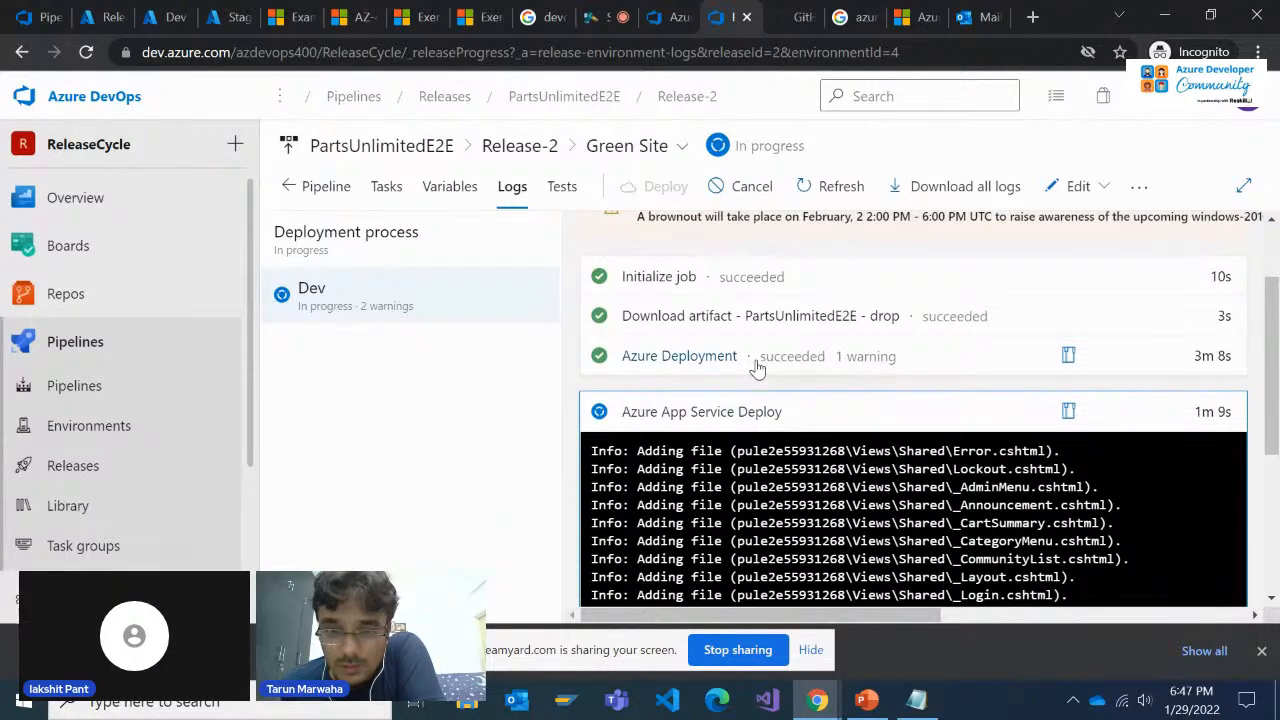
# Look at the Staging slot's overview, and recheck the Dev job's task status in the Green Site logs
pyautogui.click(232, 12)
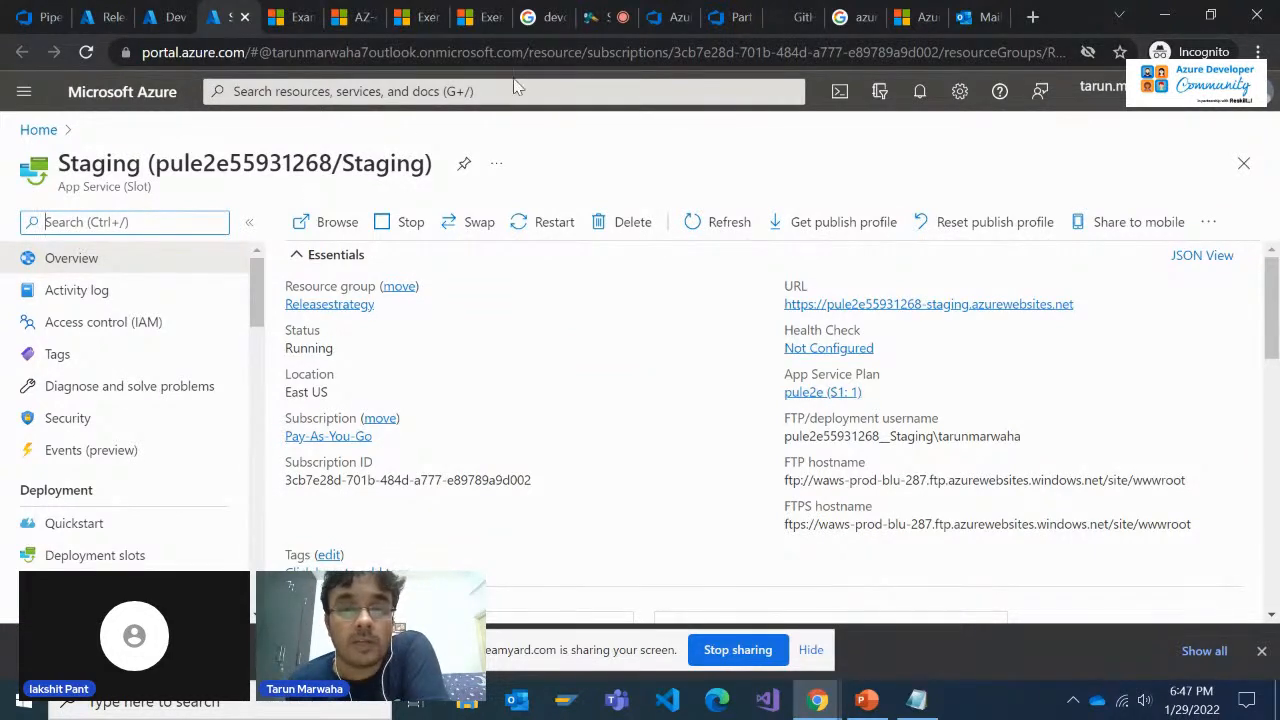
pyautogui.click(617, 14)
pyautogui.click(668, 17)
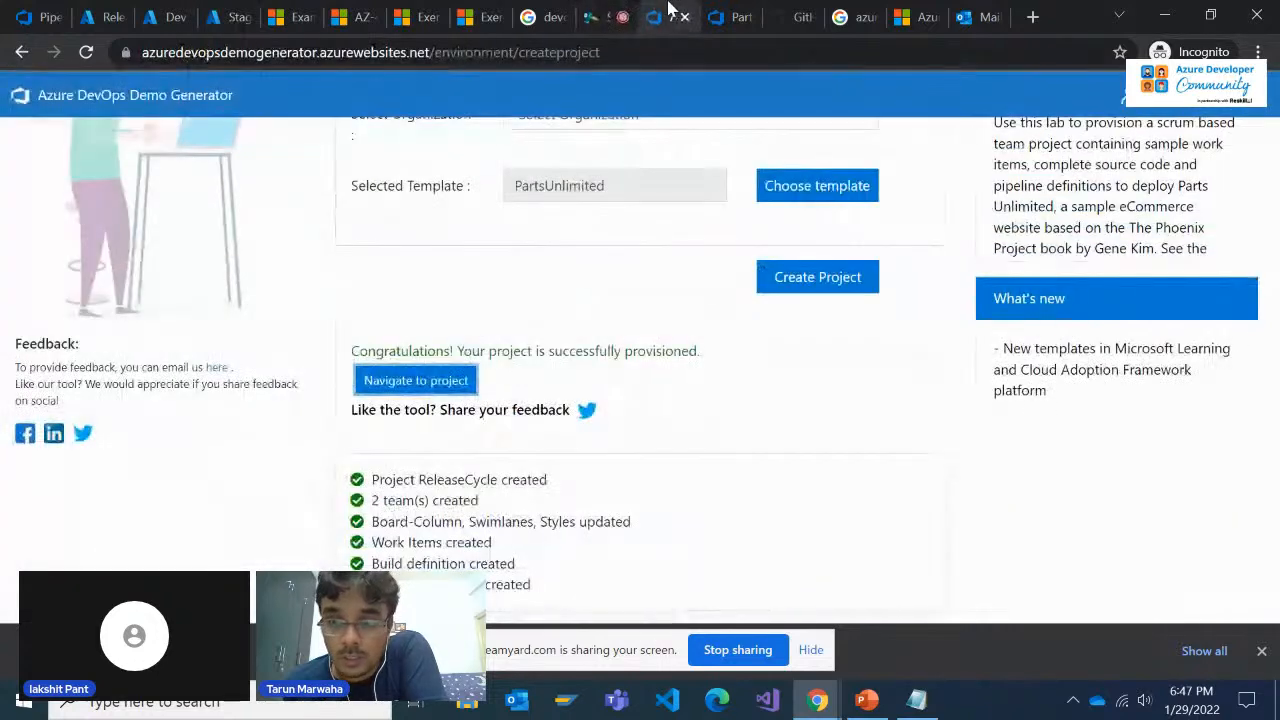
pyautogui.click(728, 17)
pyautogui.scroll(-1, 829, 523)
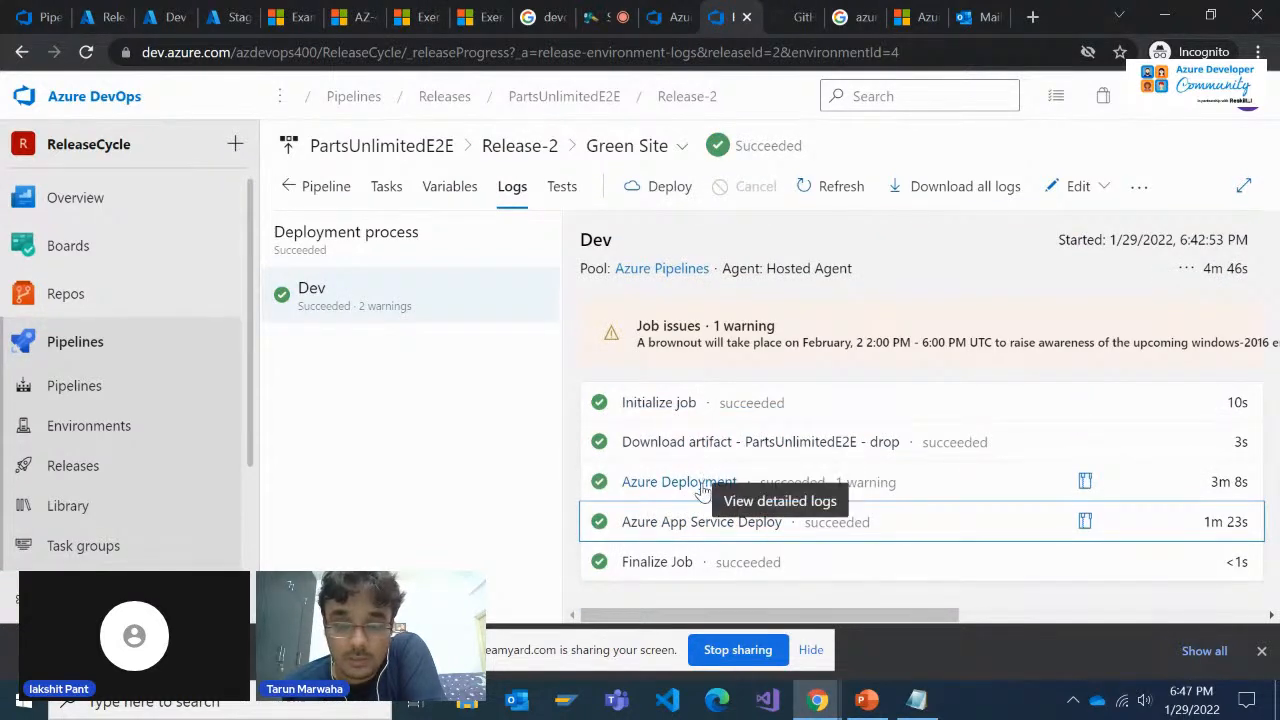
# View the Staging slot's overview once more and go back to the Green Site deployment logs
pyautogui.click(236, 12)
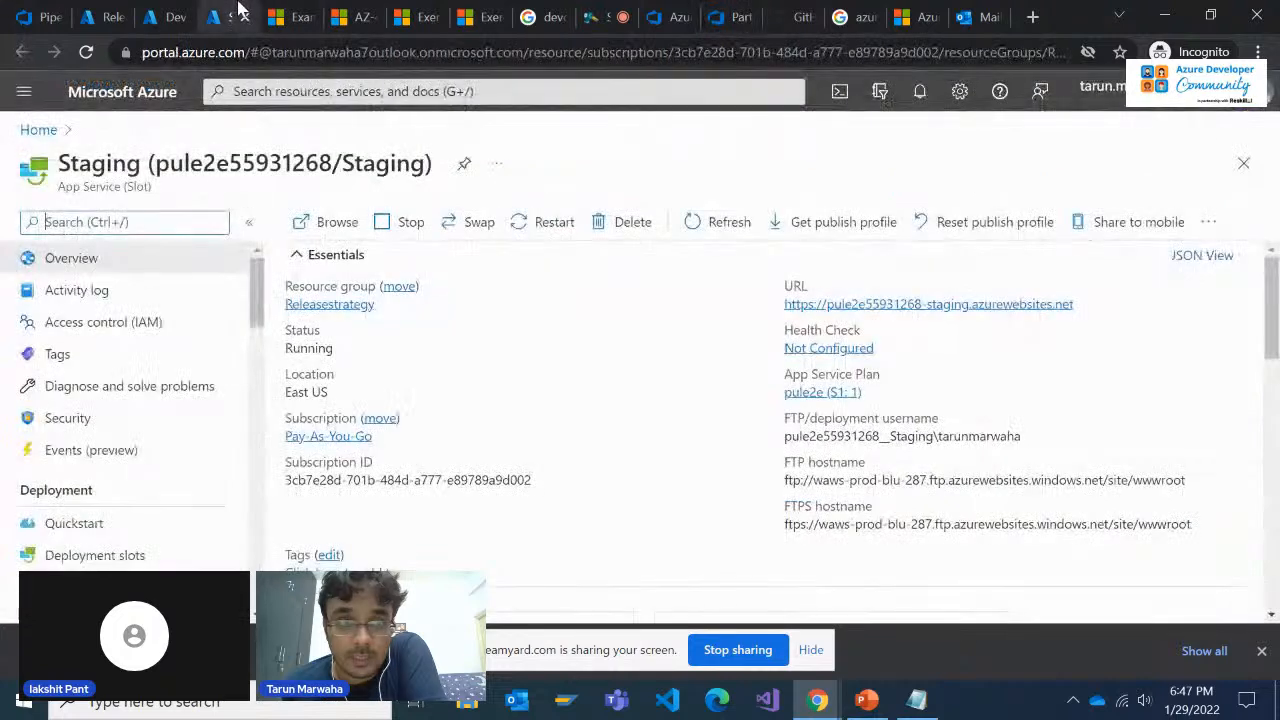
pyautogui.click(605, 16)
pyautogui.click(666, 16)
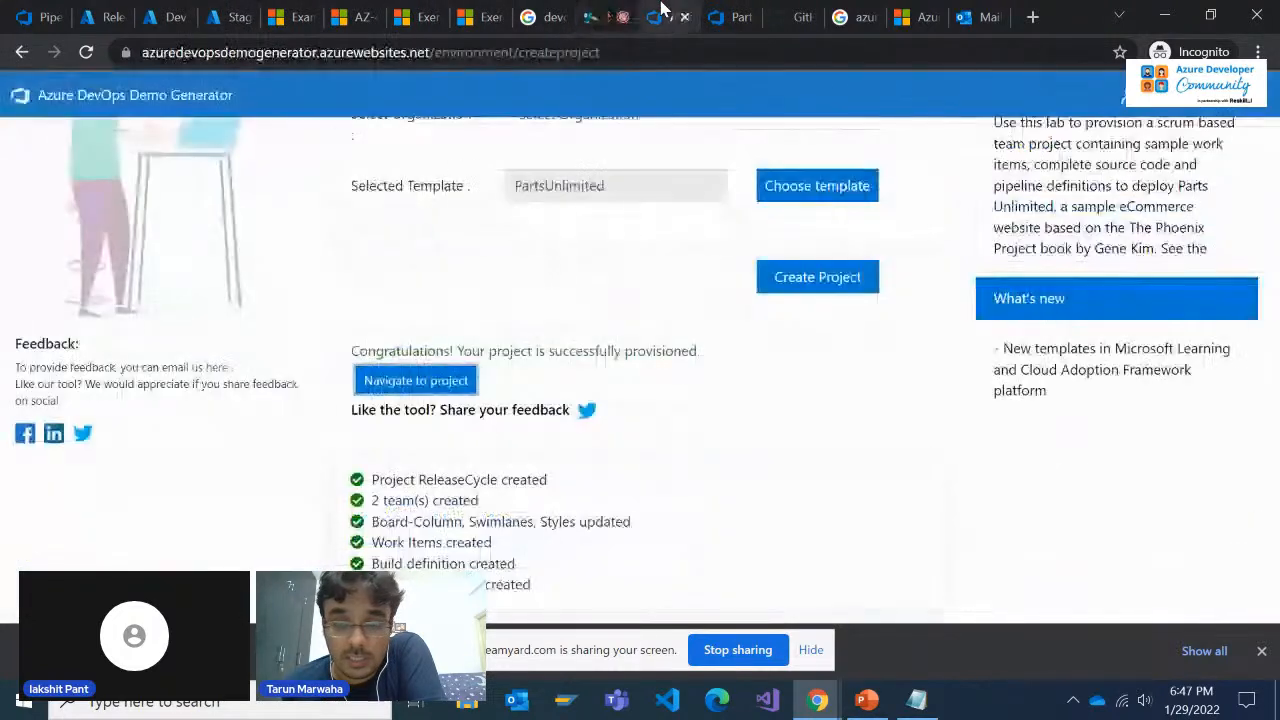
pyautogui.click(730, 12)
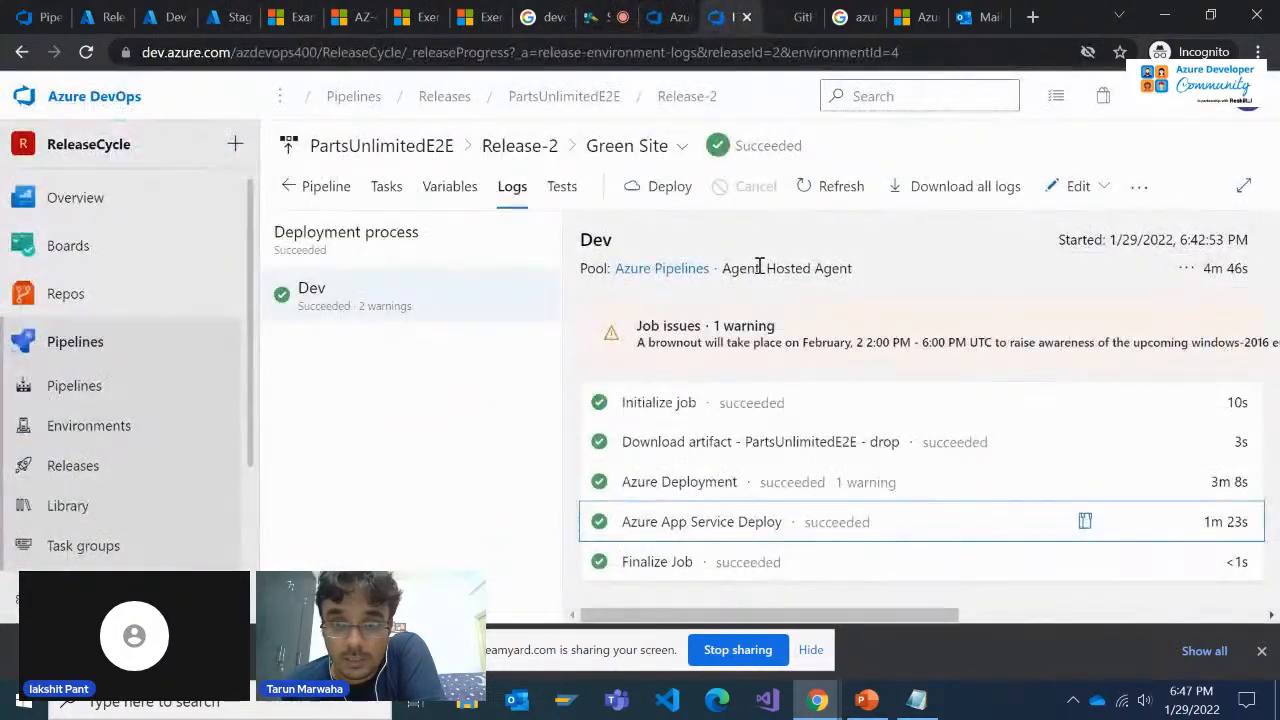
# View the Production stage's logs for Release-2 again and switch back to the Green Site stage
pyautogui.click(684, 147)
pyautogui.click(673, 209)
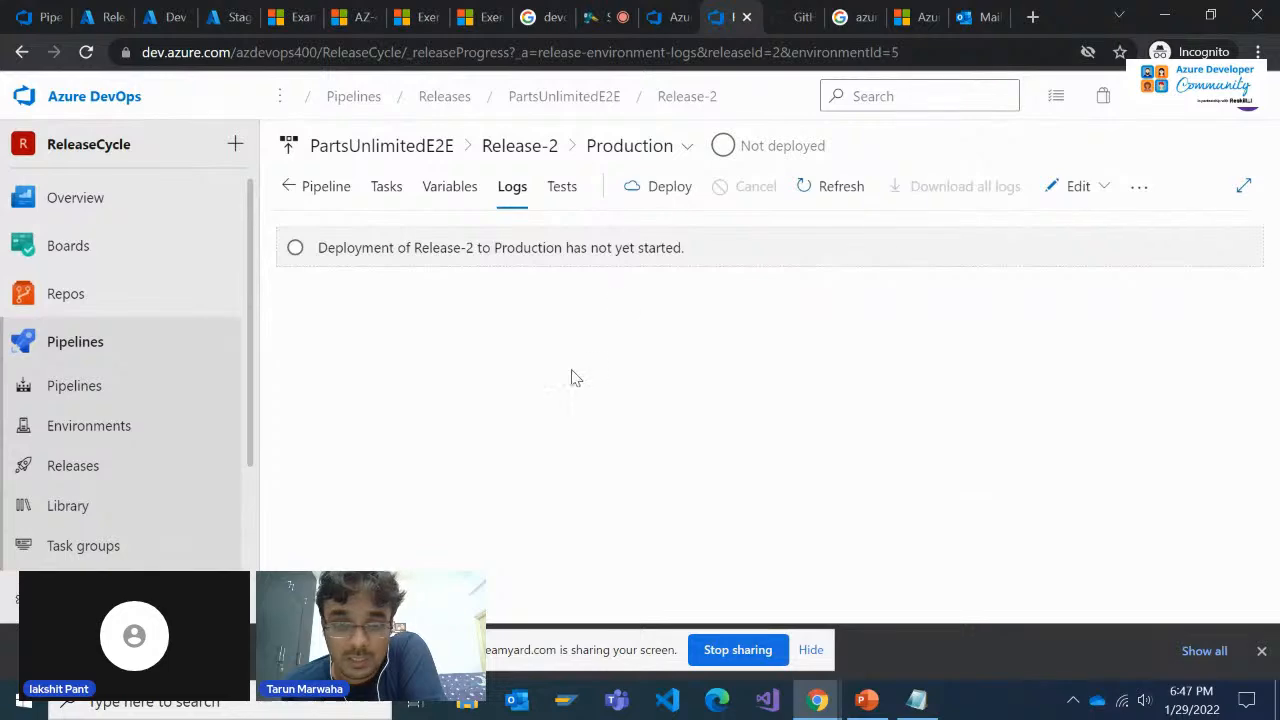
pyautogui.click(633, 152)
pyautogui.click(634, 178)
# Open the Staging slot's website and the Dev slot's website from the URLs on their overview pages
pyautogui.click(216, 12)
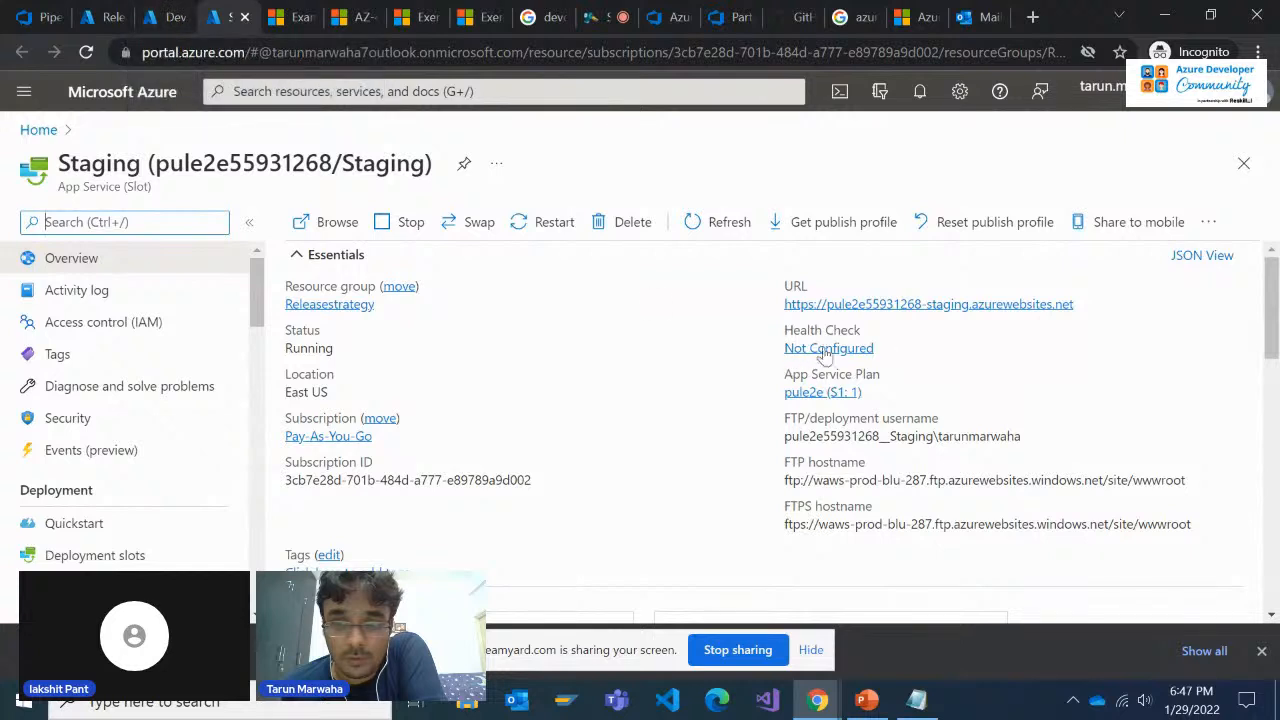
pyautogui.click(848, 305)
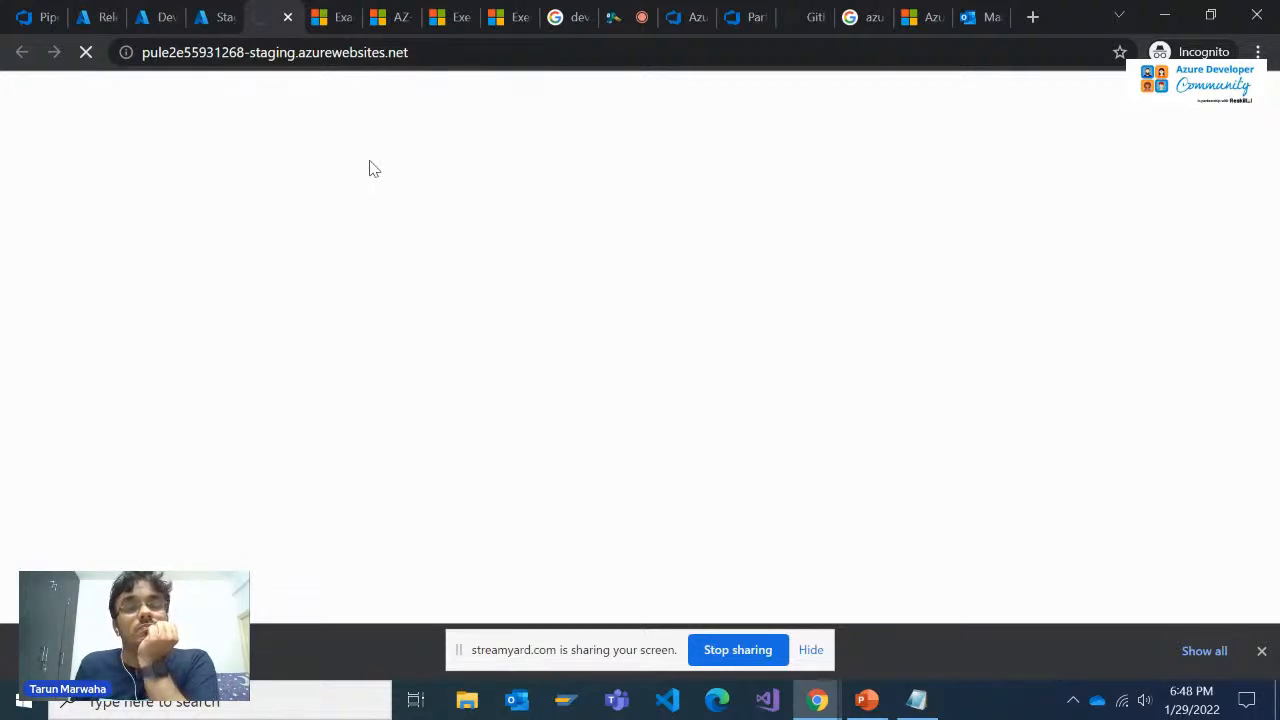
pyautogui.click(207, 12)
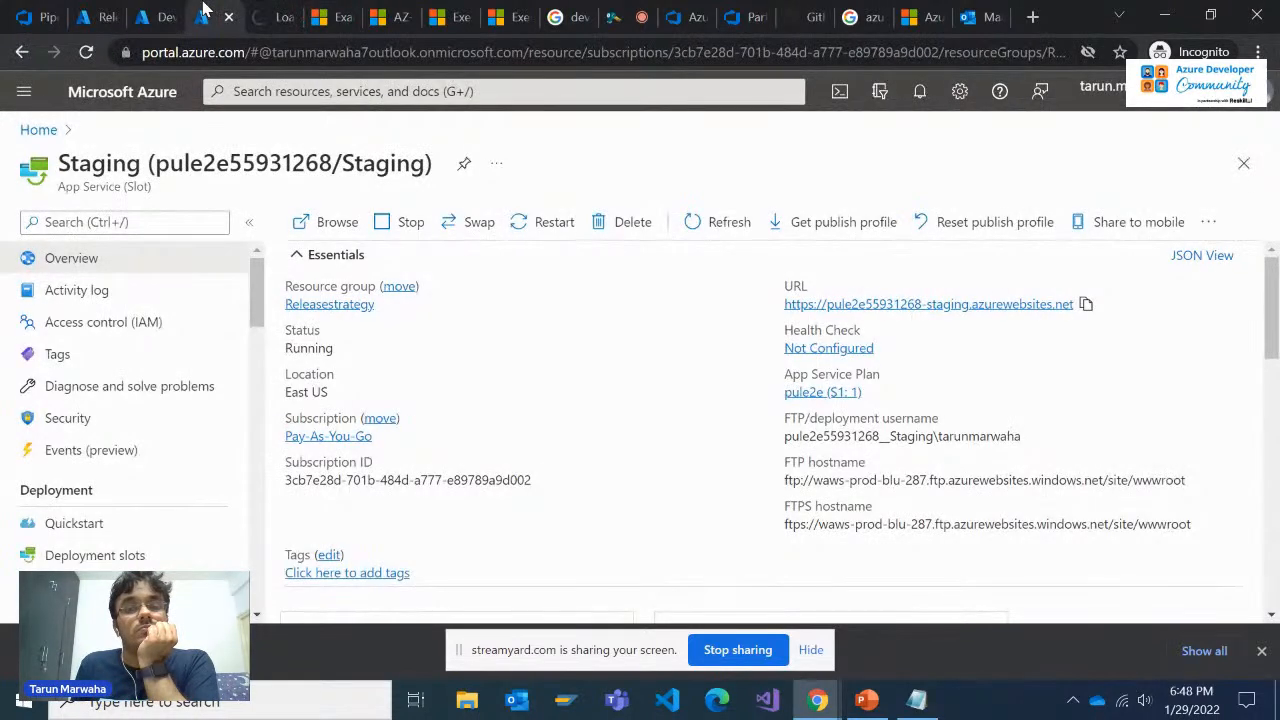
pyautogui.click(143, 12)
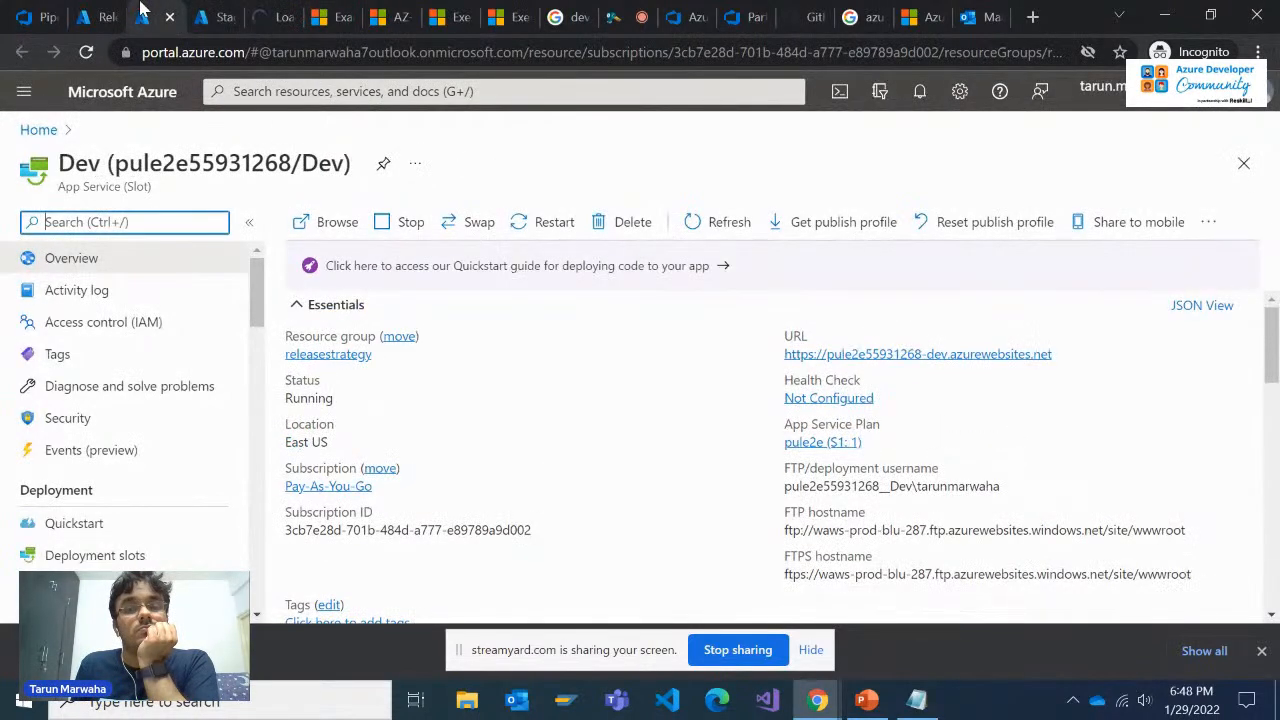
pyautogui.click(878, 358)
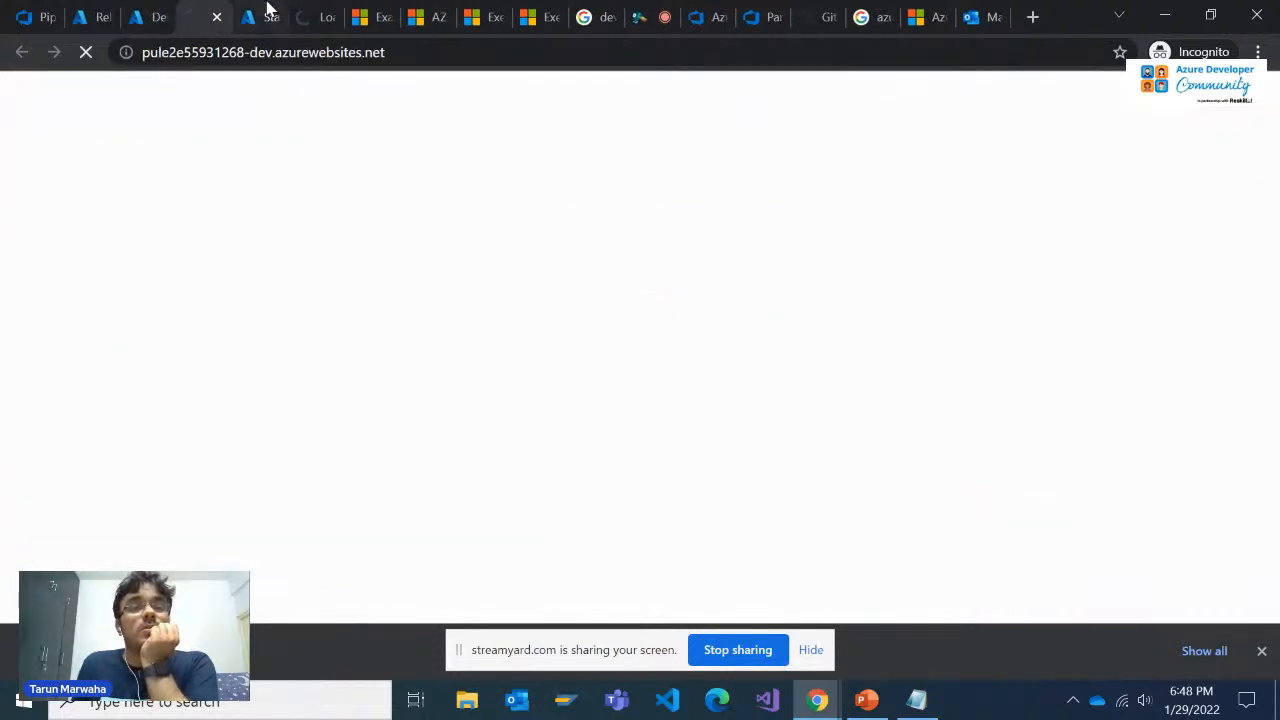
# Switch between the opened Staging and Dev websites to check whether they have loaded
pyautogui.click(314, 9)
pyautogui.click(277, 9)
pyautogui.click(208, 9)
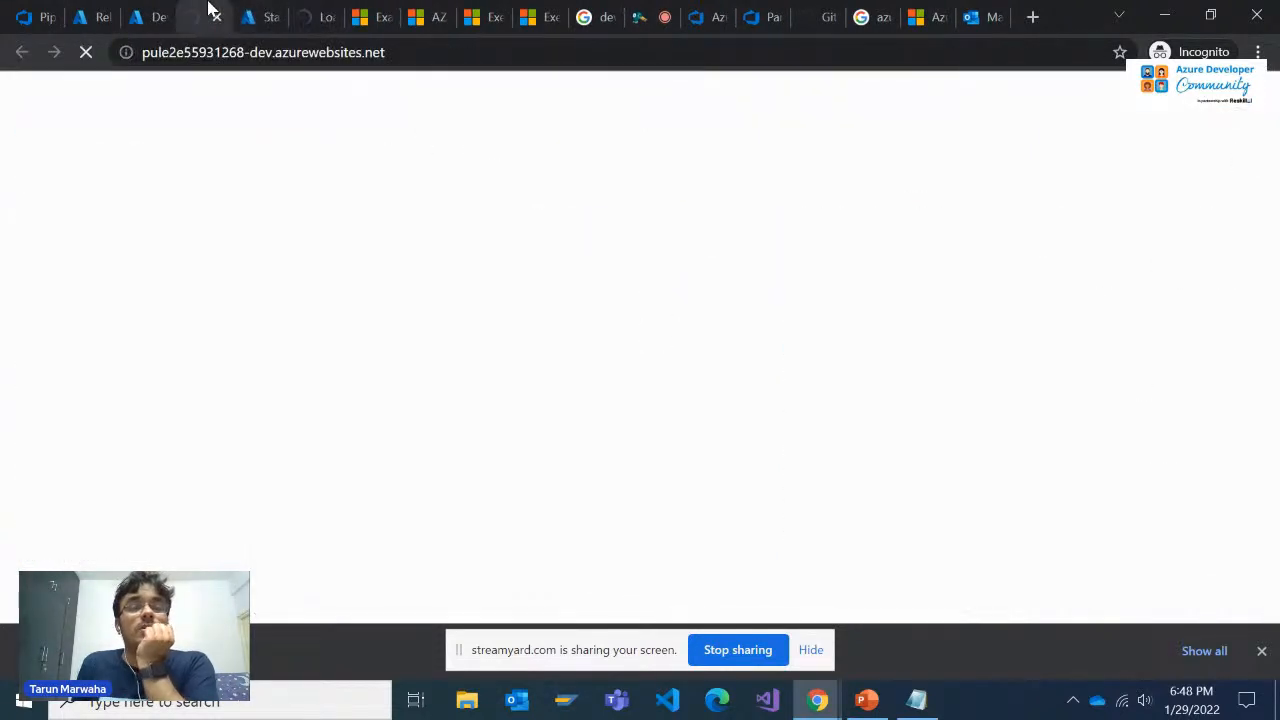
pyautogui.click(314, 20)
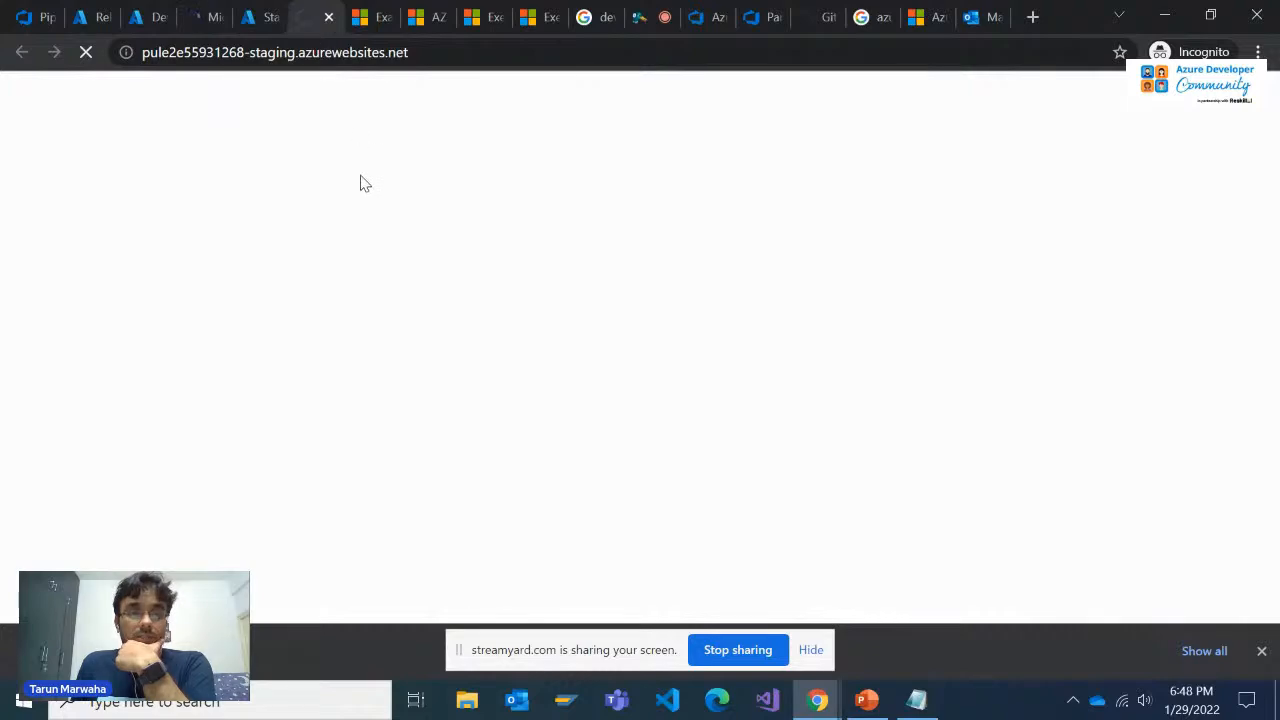
# Close the Dev slot's website and look through the Staging website's home page and promotional carousel
pyautogui.click(206, 12)
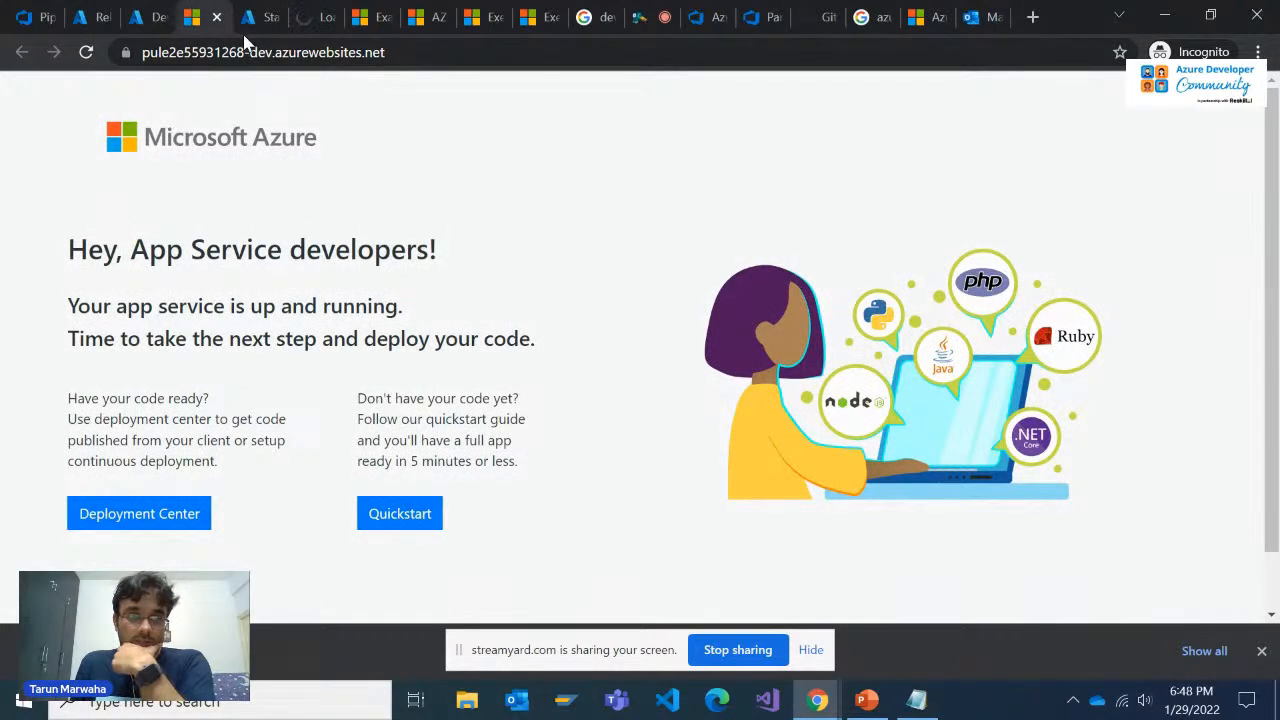
pyautogui.click(217, 17)
pyautogui.click(258, 17)
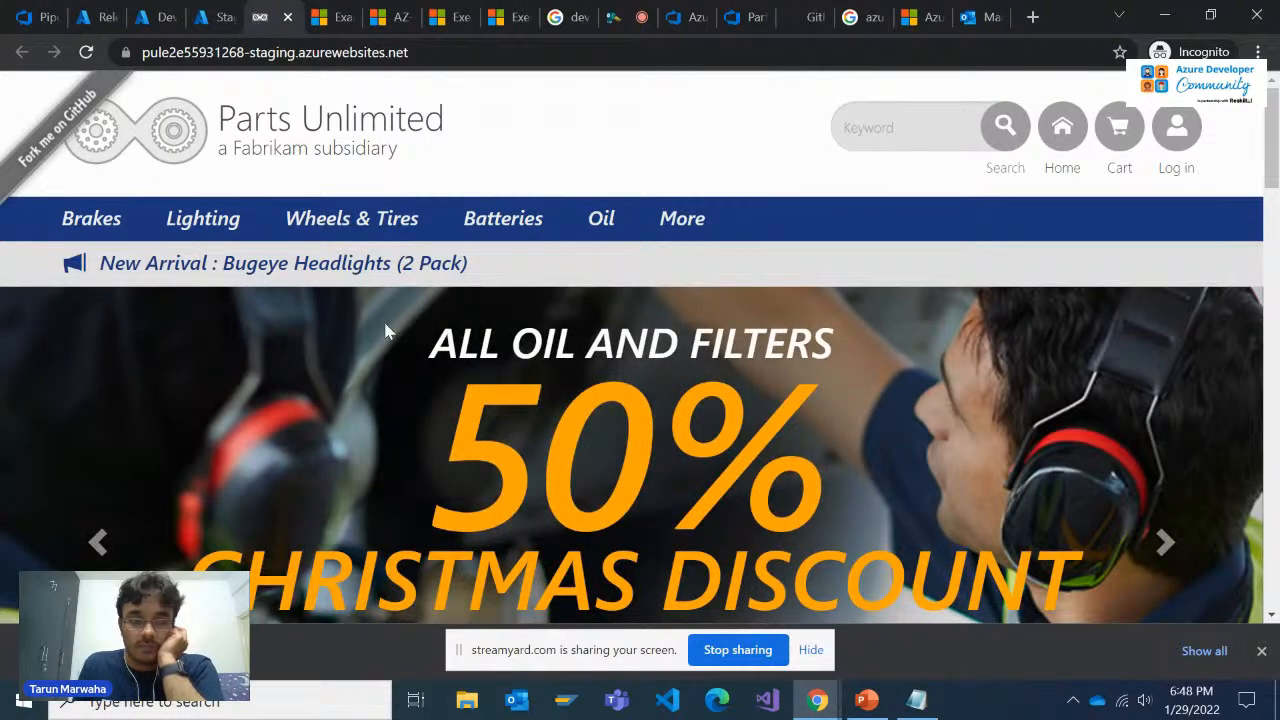
pyautogui.scroll(-1, 356, 308)
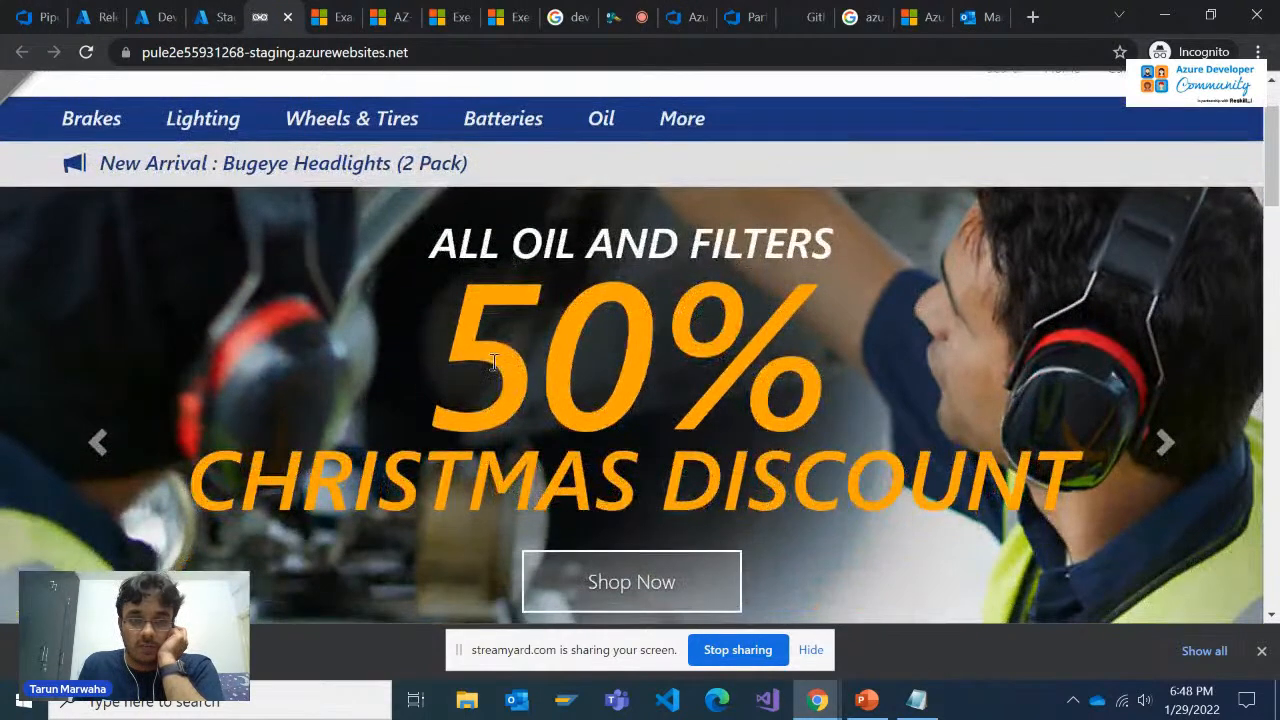
pyautogui.click(1150, 455)
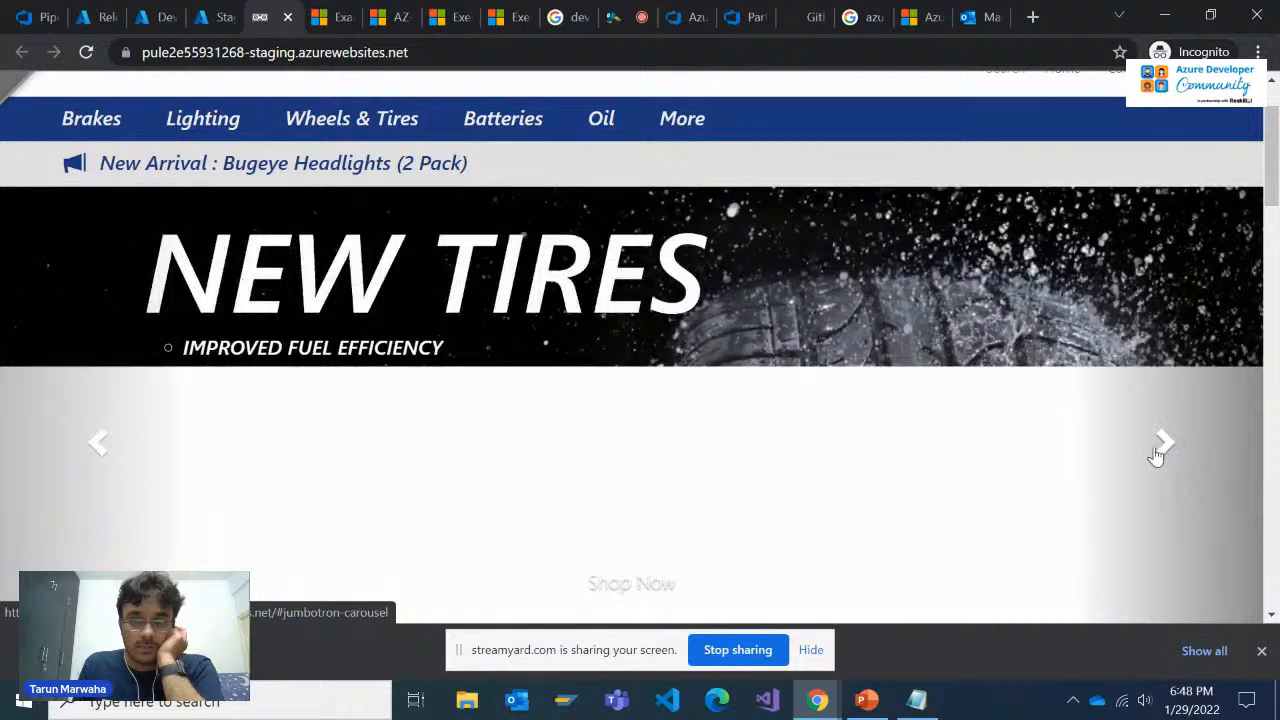
pyautogui.click(101, 447)
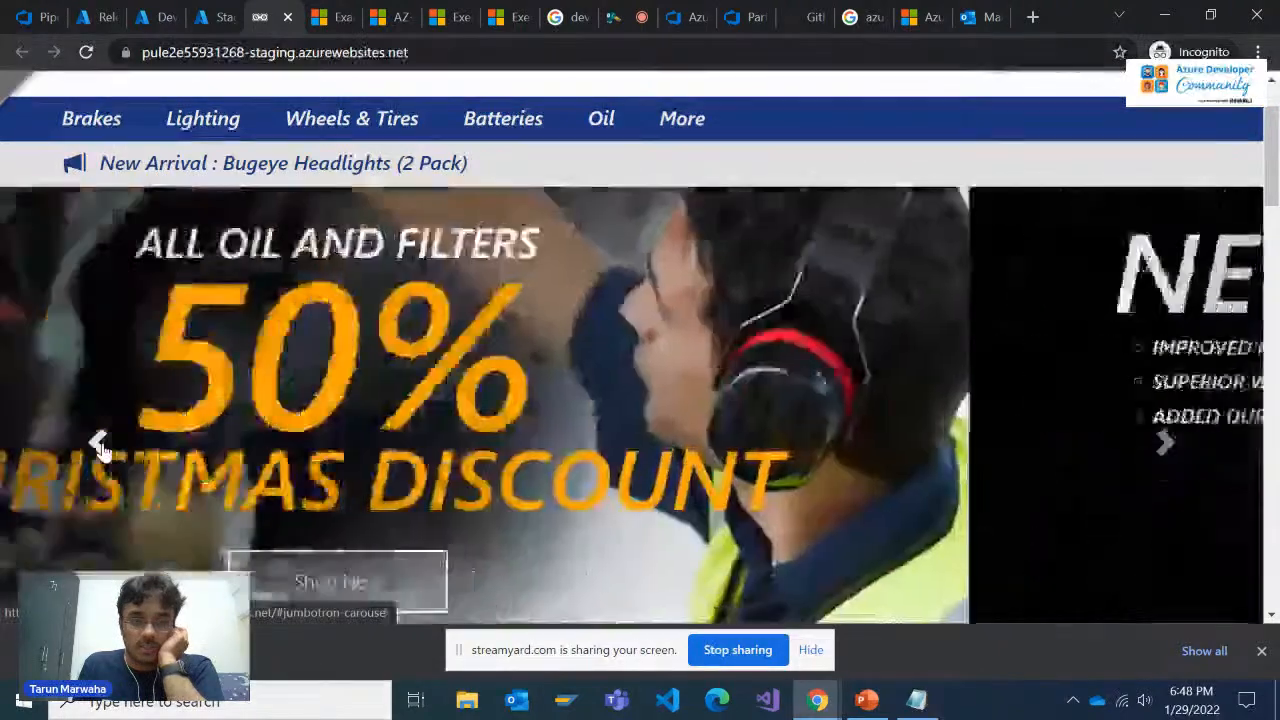
# Compare the overview pages of the Dev and Staging deployment slots
pyautogui.click(205, 17)
pyautogui.click(163, 17)
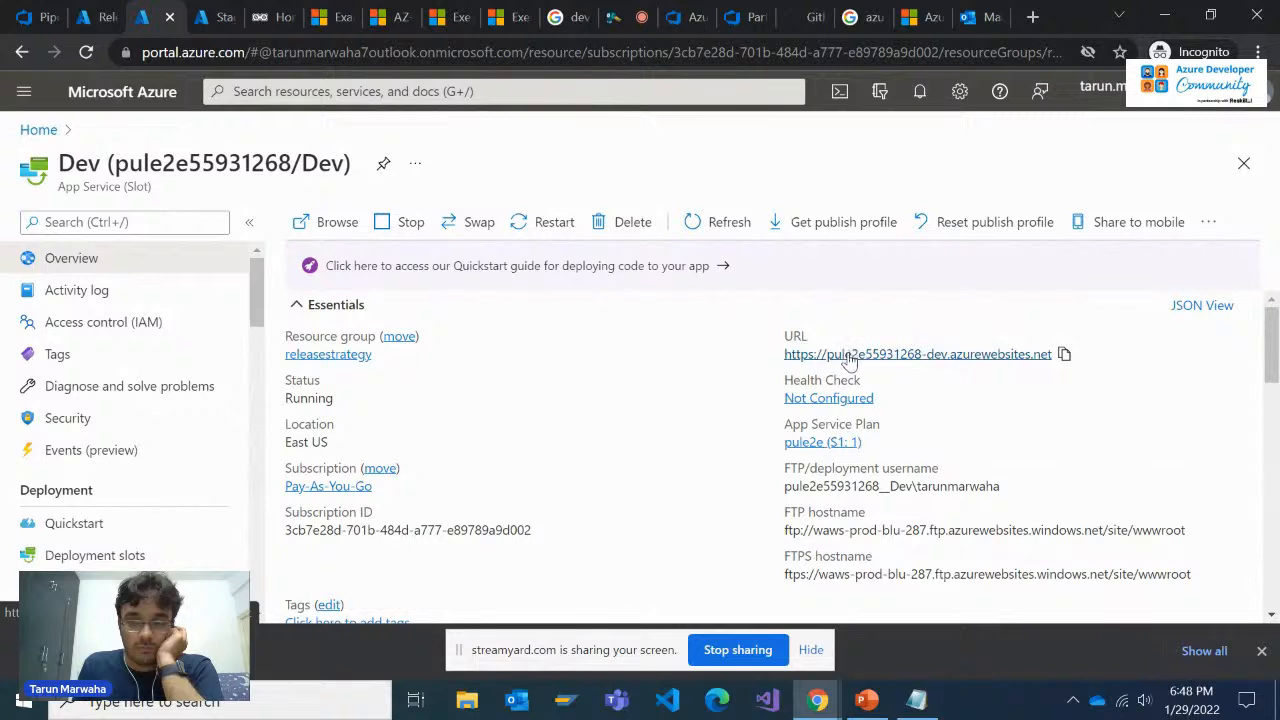
pyautogui.click(214, 12)
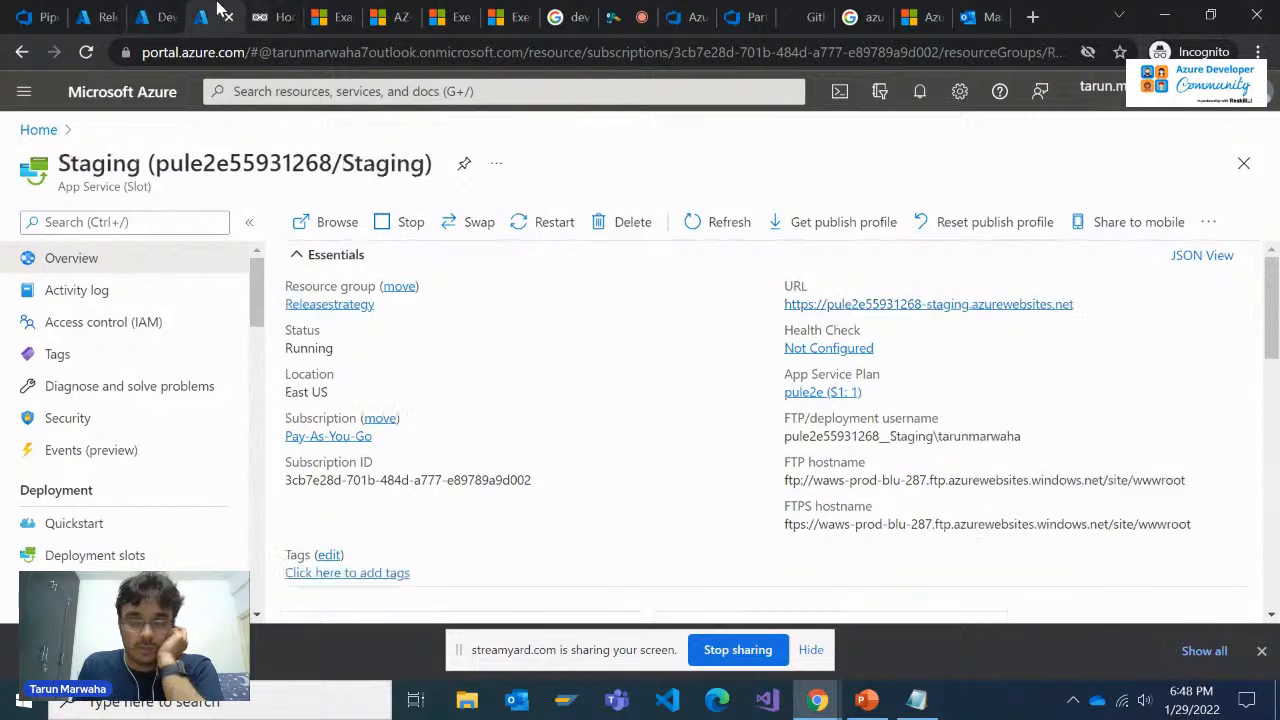
pyautogui.click(163, 17)
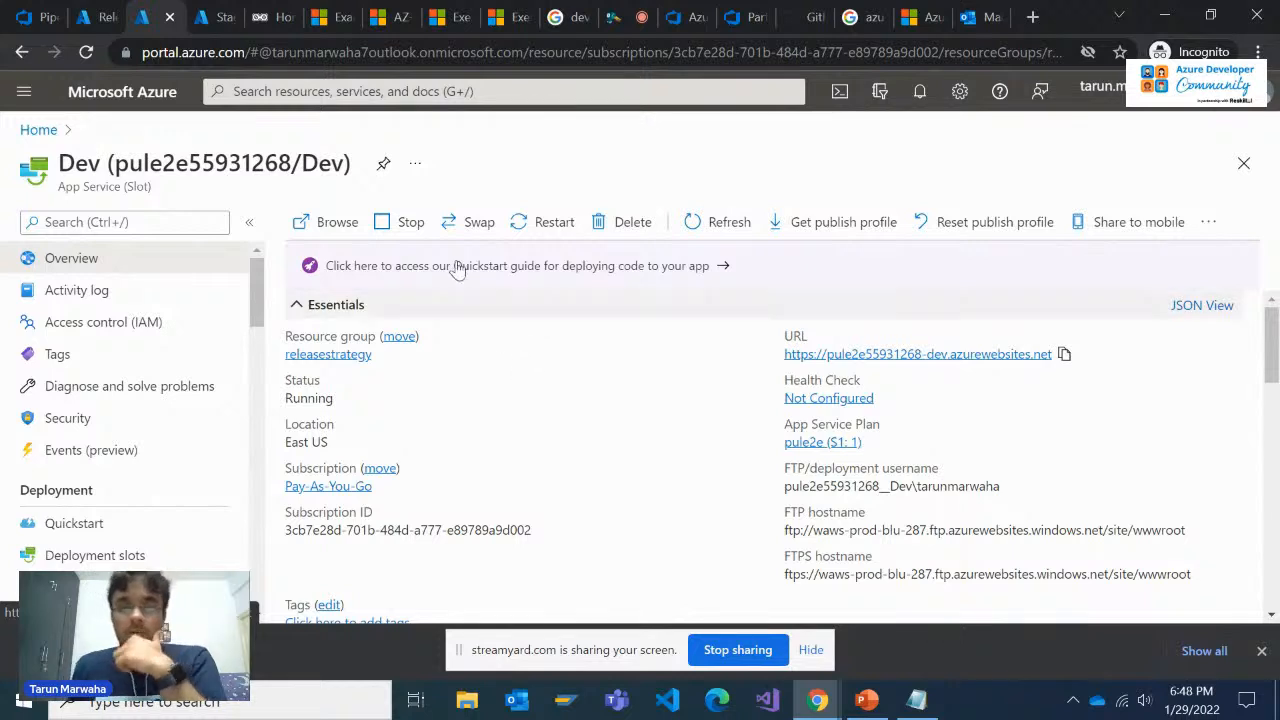
pyautogui.click(214, 17)
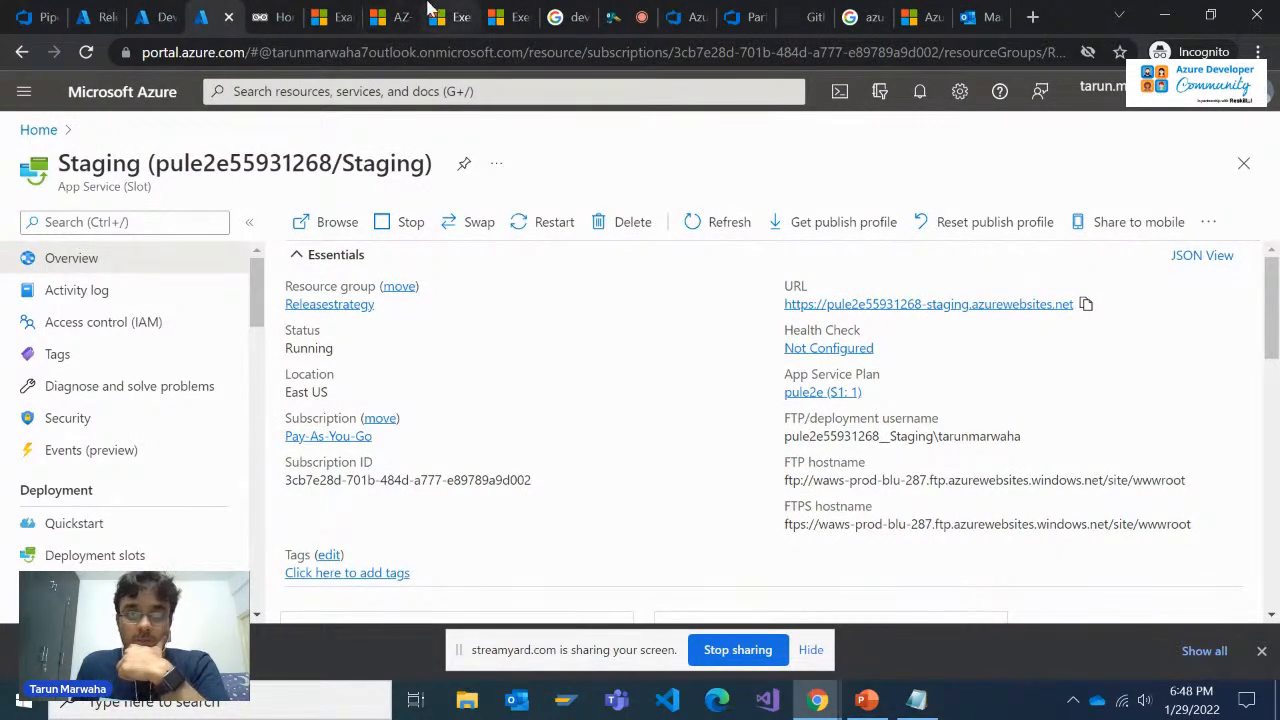
pyautogui.click(160, 12)
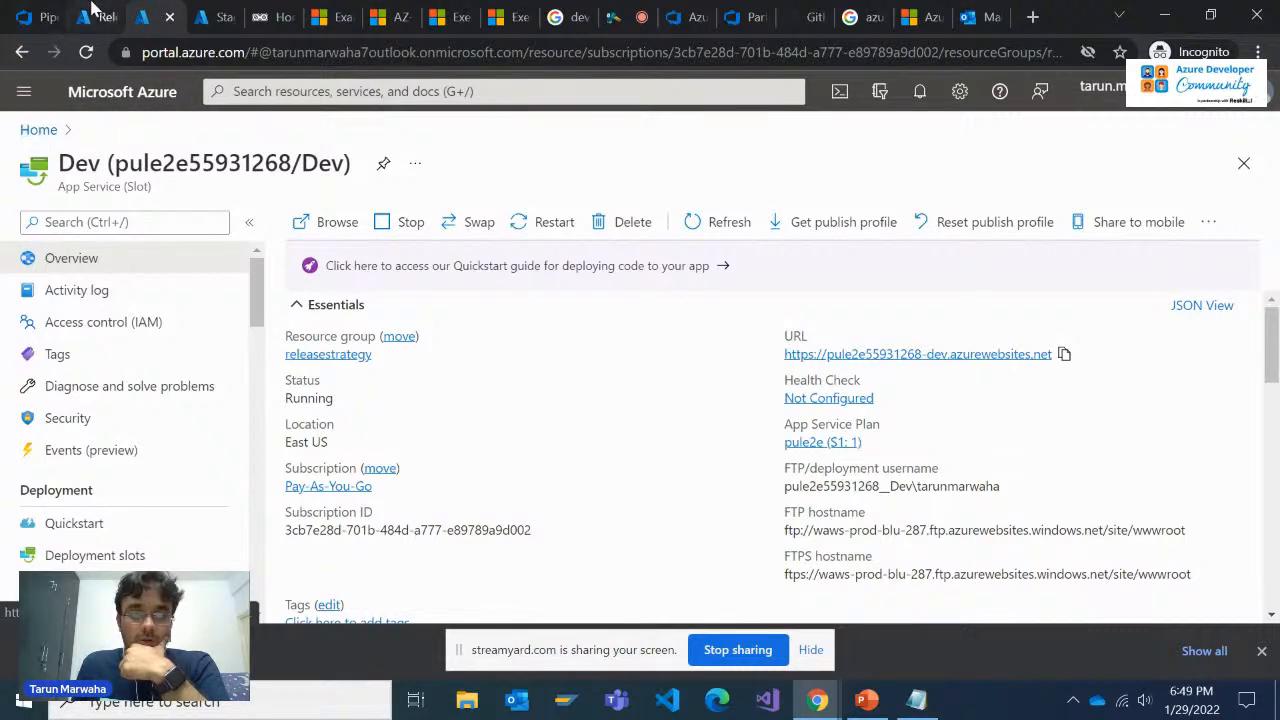
# Go back to the Azure portal home and open the Releasestrategy resource group
pyautogui.click(25, 54)
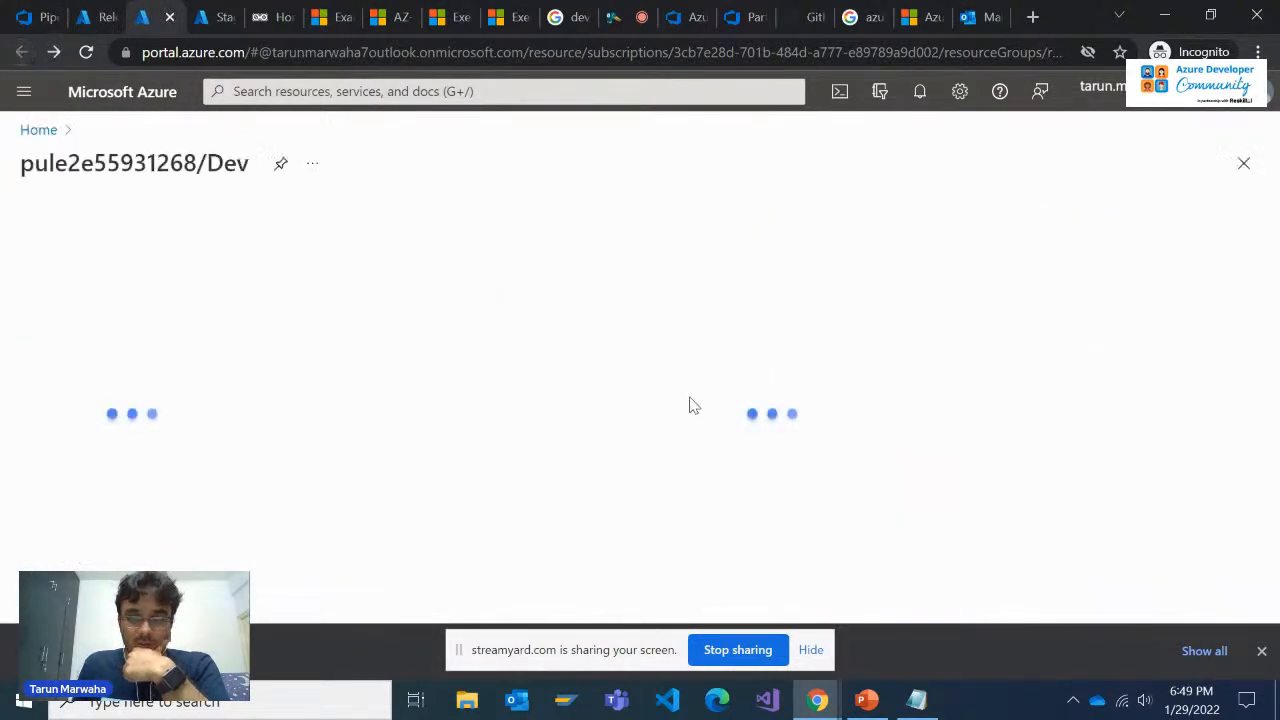
pyautogui.click(44, 131)
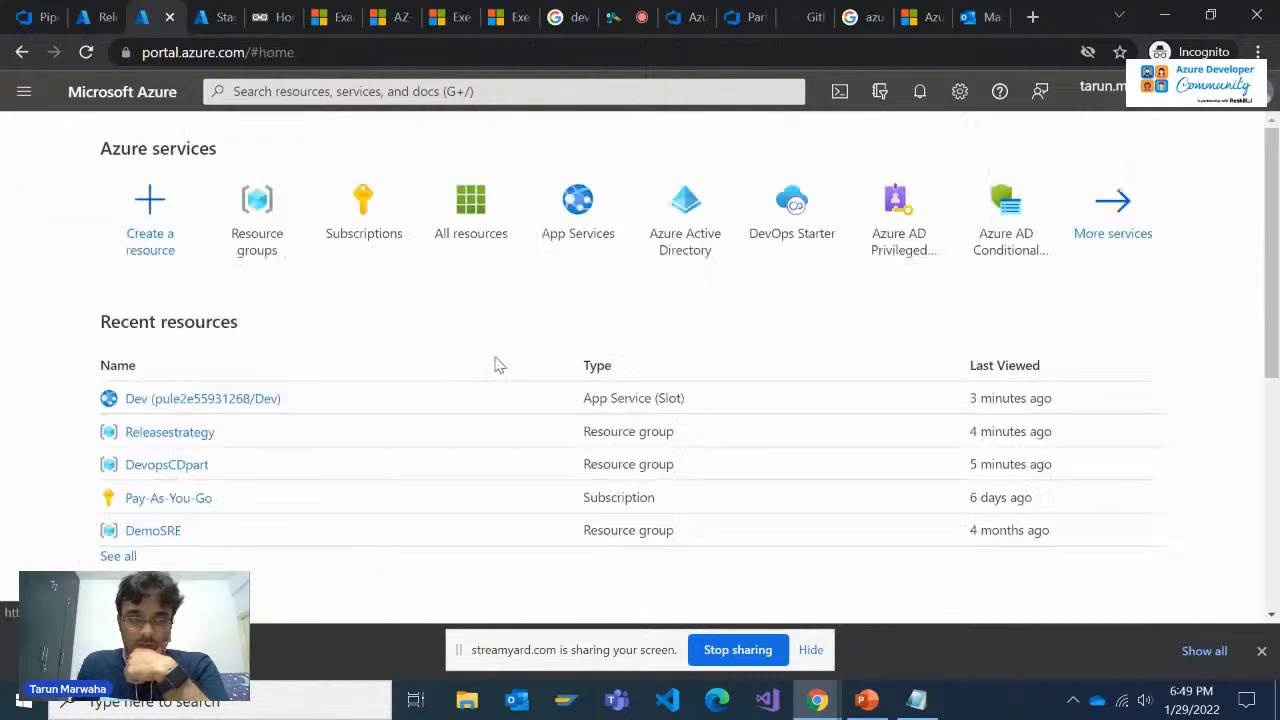
pyautogui.click(257, 220)
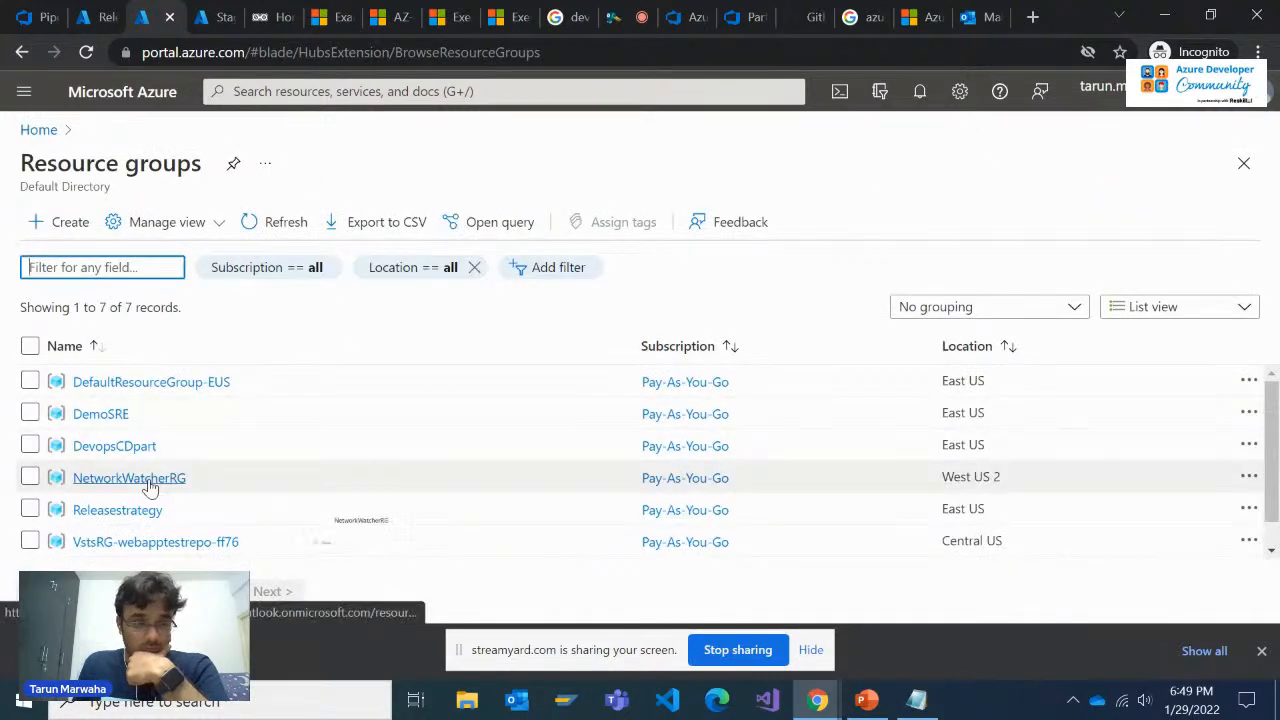
pyautogui.scroll(-1, 150, 487)
pyautogui.click(140, 480)
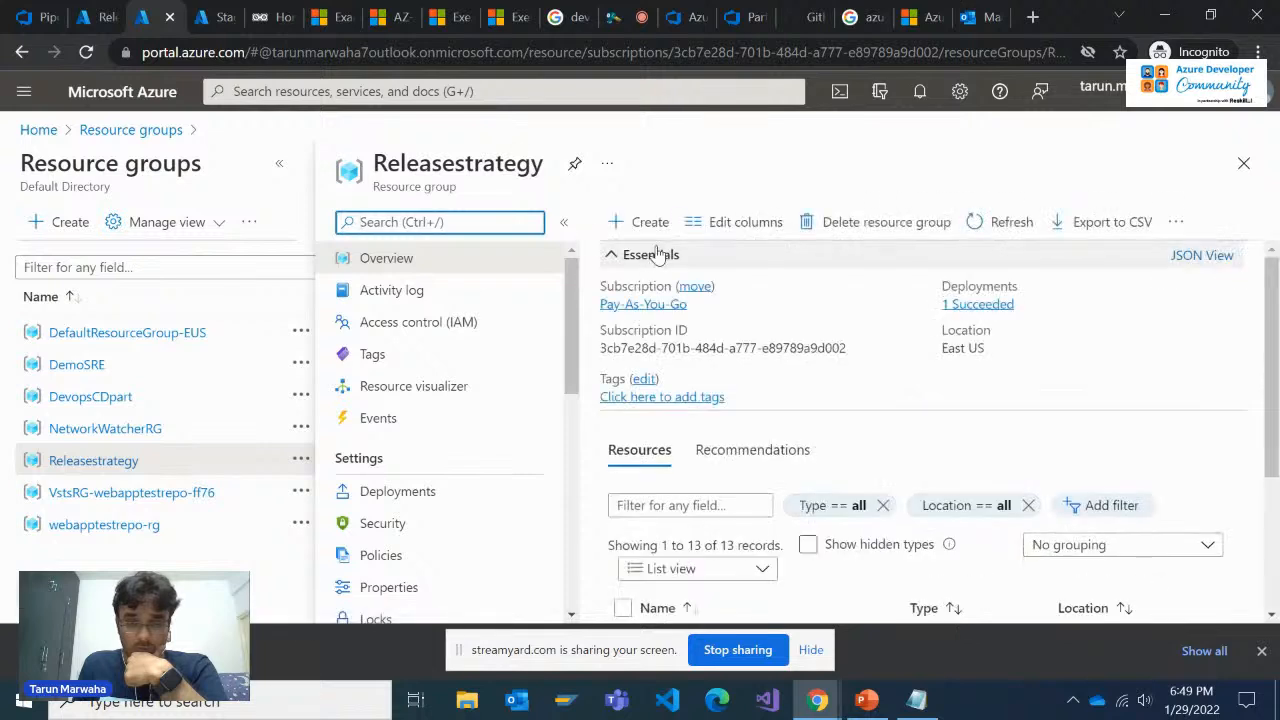
# Sort the Releasestrategy resources by type and open the pule2e55931268 App Service
pyautogui.click(656, 254)
pyautogui.scroll(-3, 874, 459)
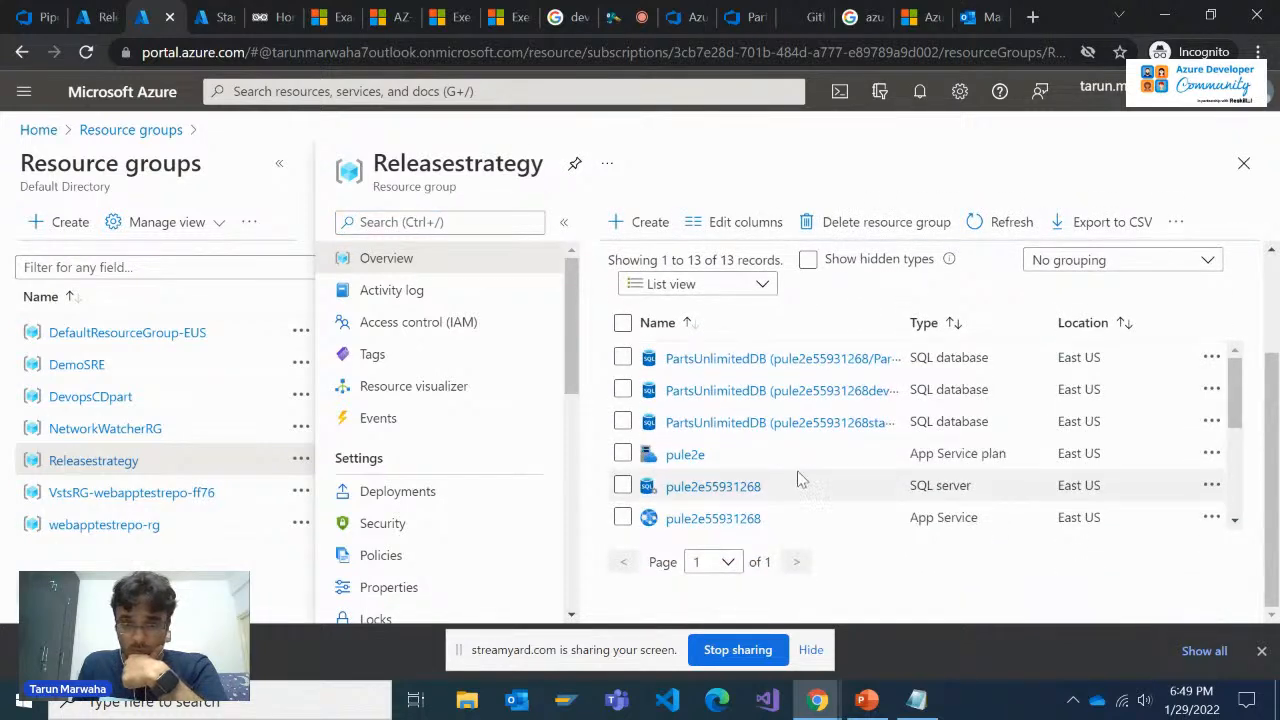
pyautogui.scroll(-3, 800, 483)
pyautogui.scroll(3, 953, 415)
pyautogui.click(952, 323)
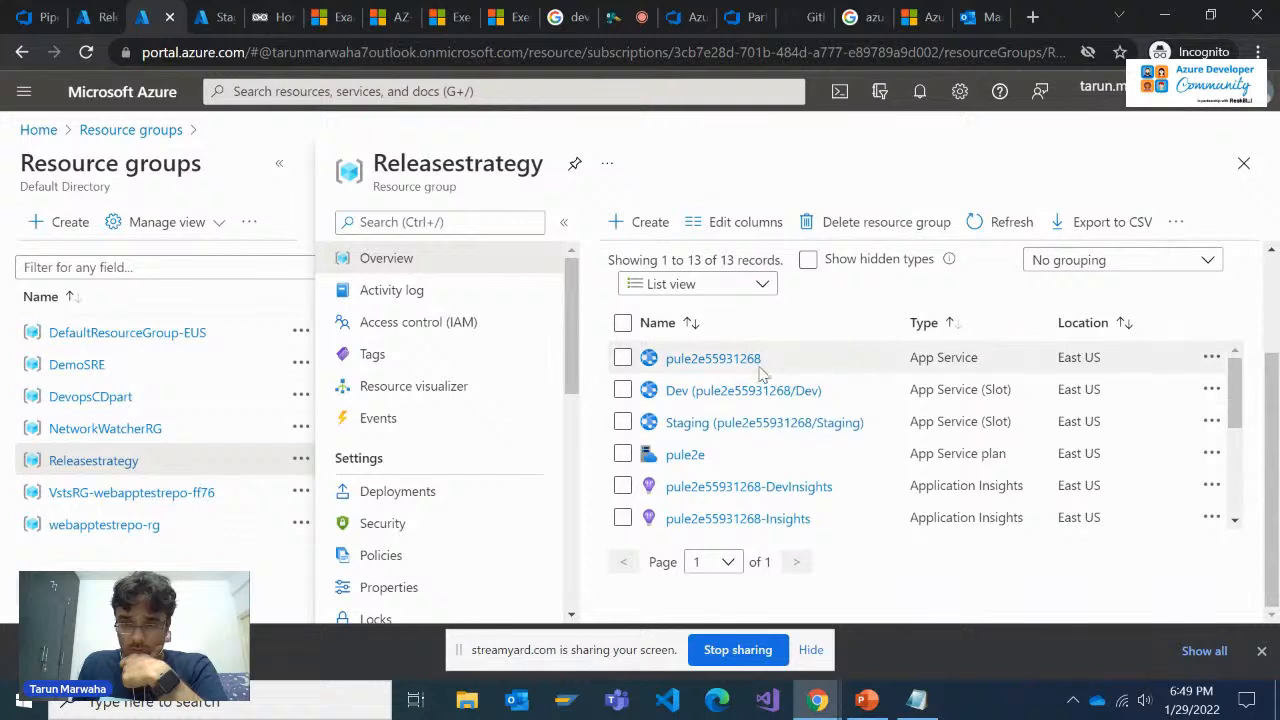
pyautogui.click(700, 358)
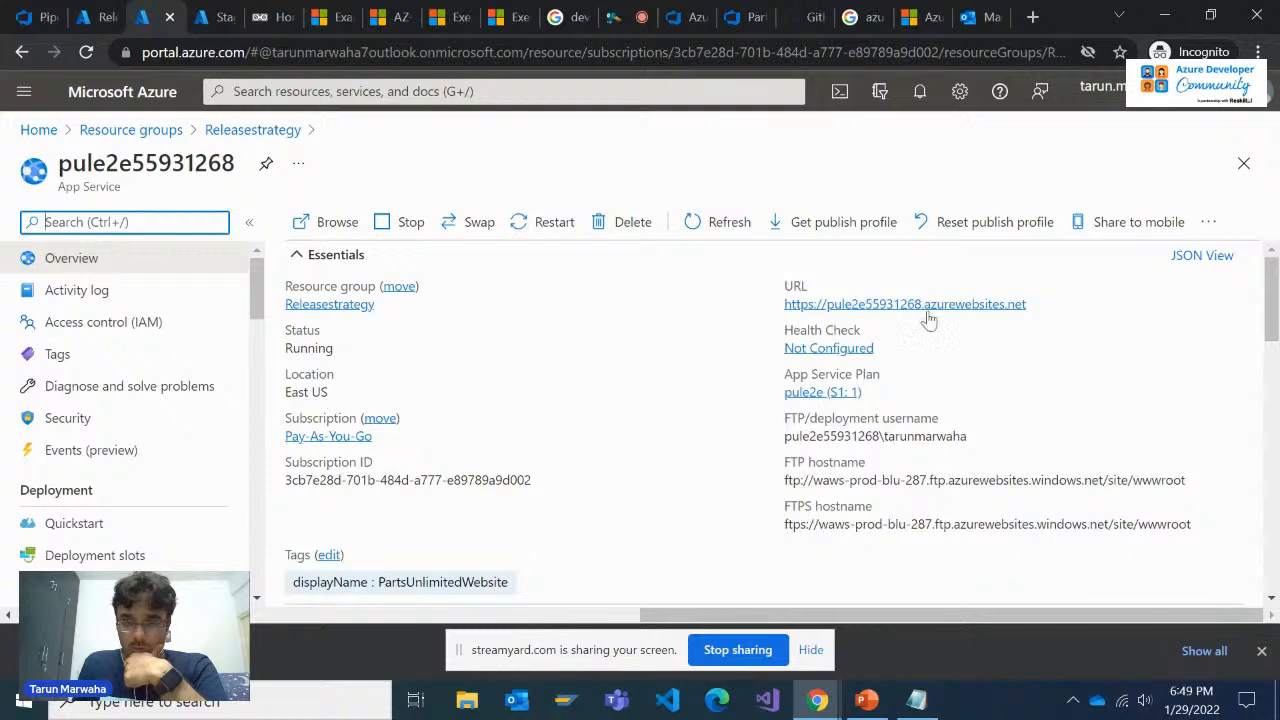
# Open the App Service's production website, compare it with the Staging website, and close it to return to the App Service overview
pyautogui.click(929, 305)
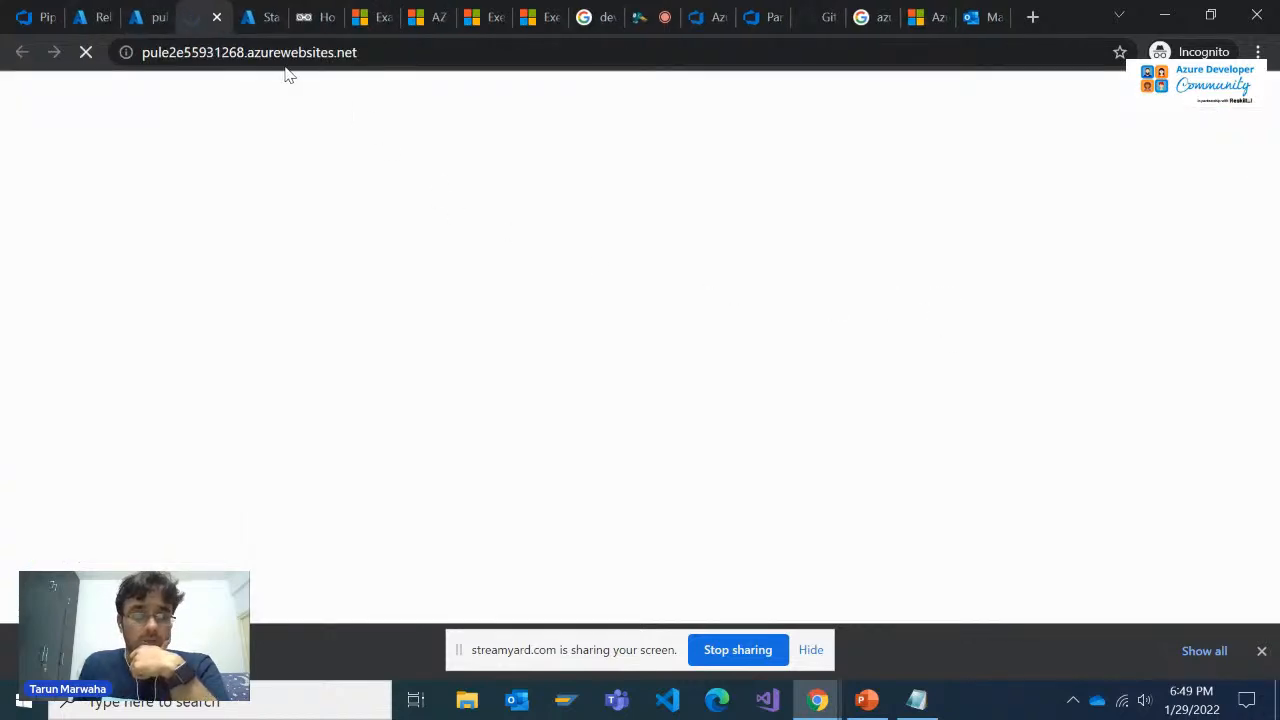
pyautogui.click(268, 17)
pyautogui.click(318, 12)
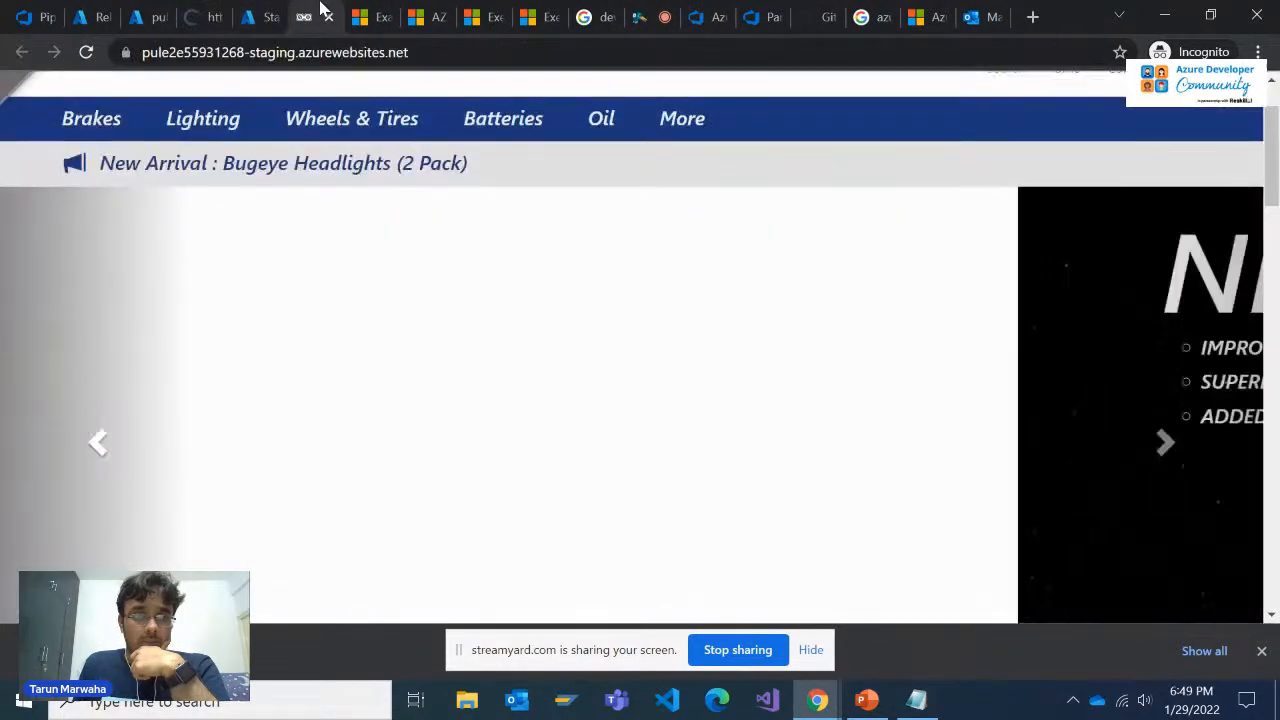
pyautogui.click(208, 17)
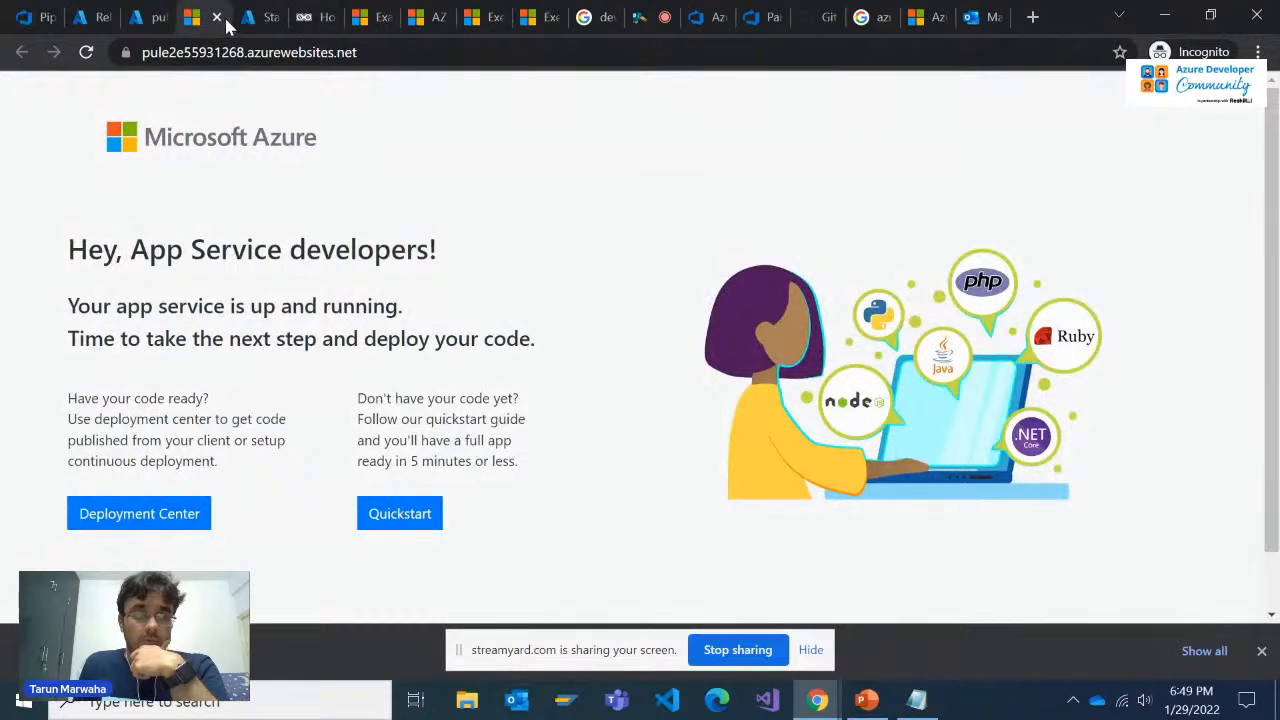
pyautogui.click(216, 17)
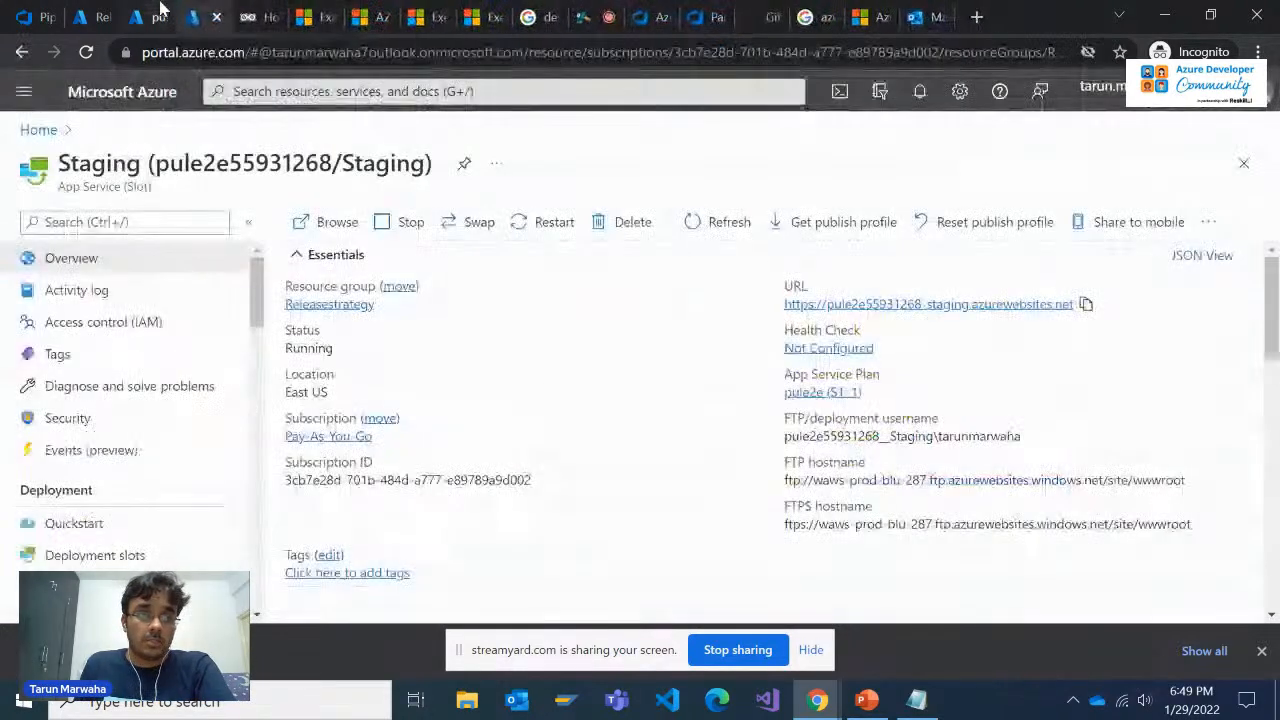
pyautogui.click(160, 12)
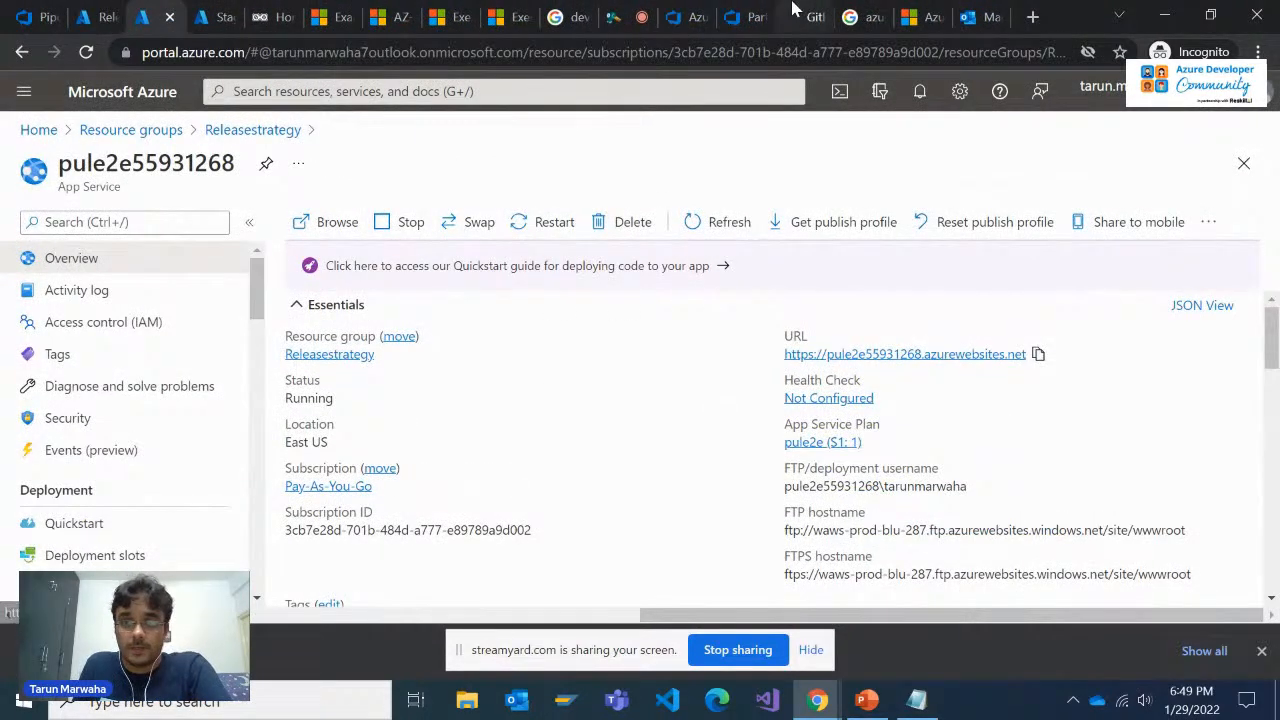
# Deploy Release-2 to the Production stage of the PartsUnlimitedE2E release
pyautogui.click(797, 10)
pyautogui.click(745, 16)
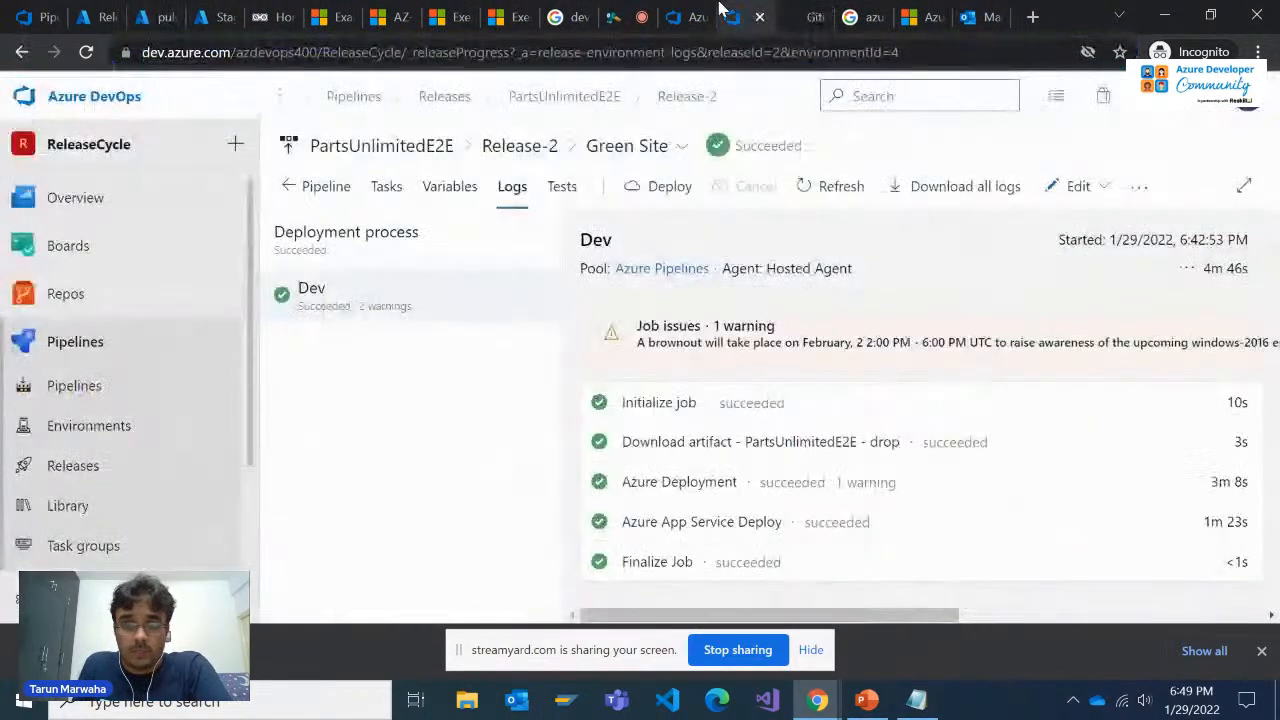
pyautogui.click(668, 147)
pyautogui.click(635, 210)
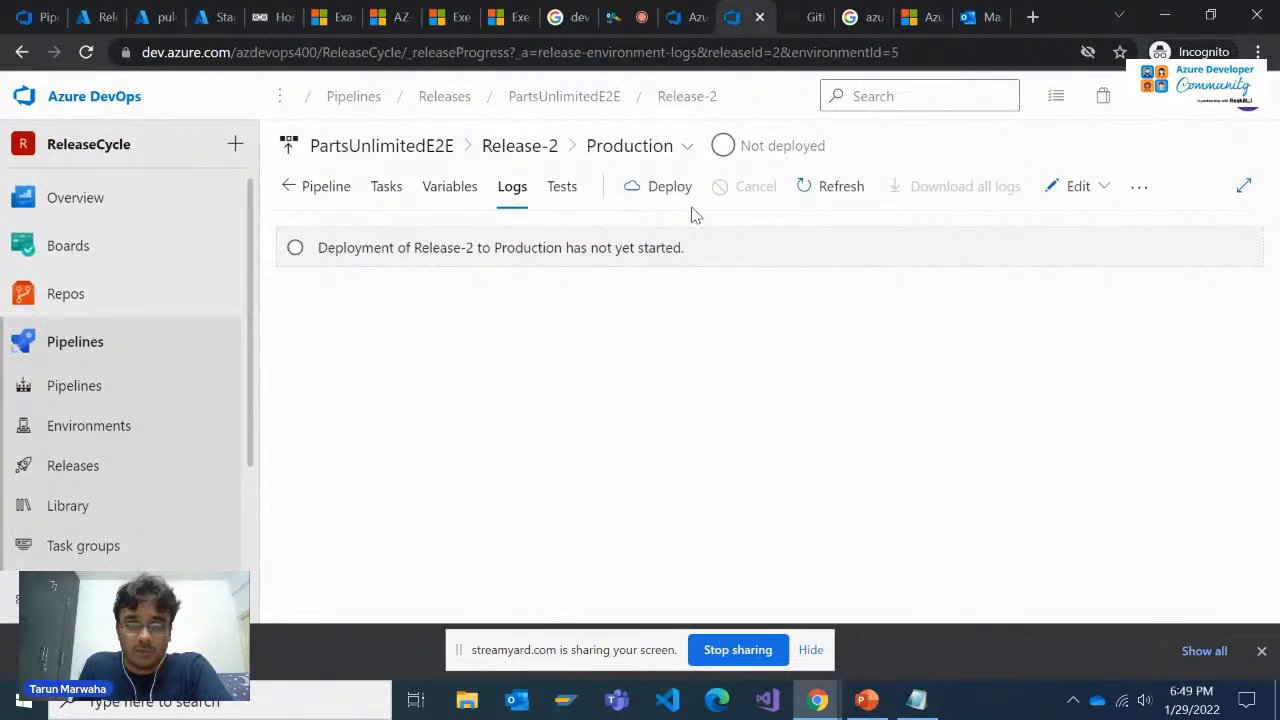
pyautogui.click(665, 192)
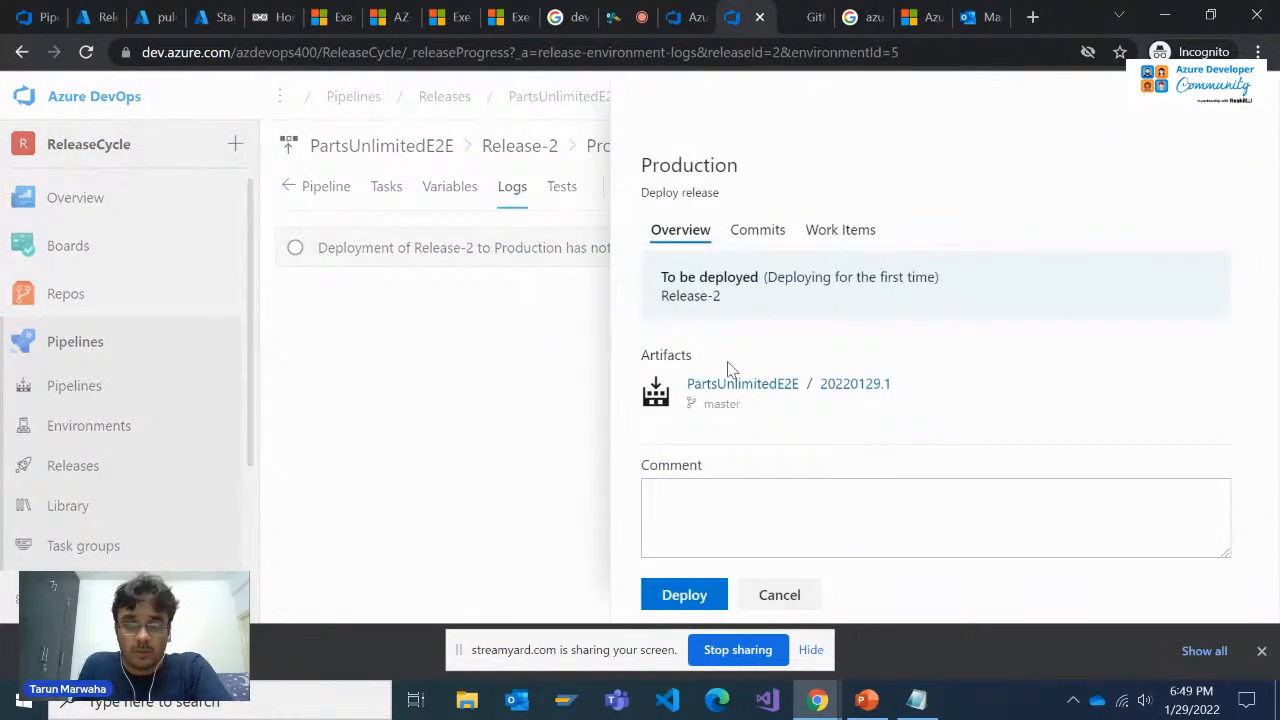
pyautogui.click(686, 590)
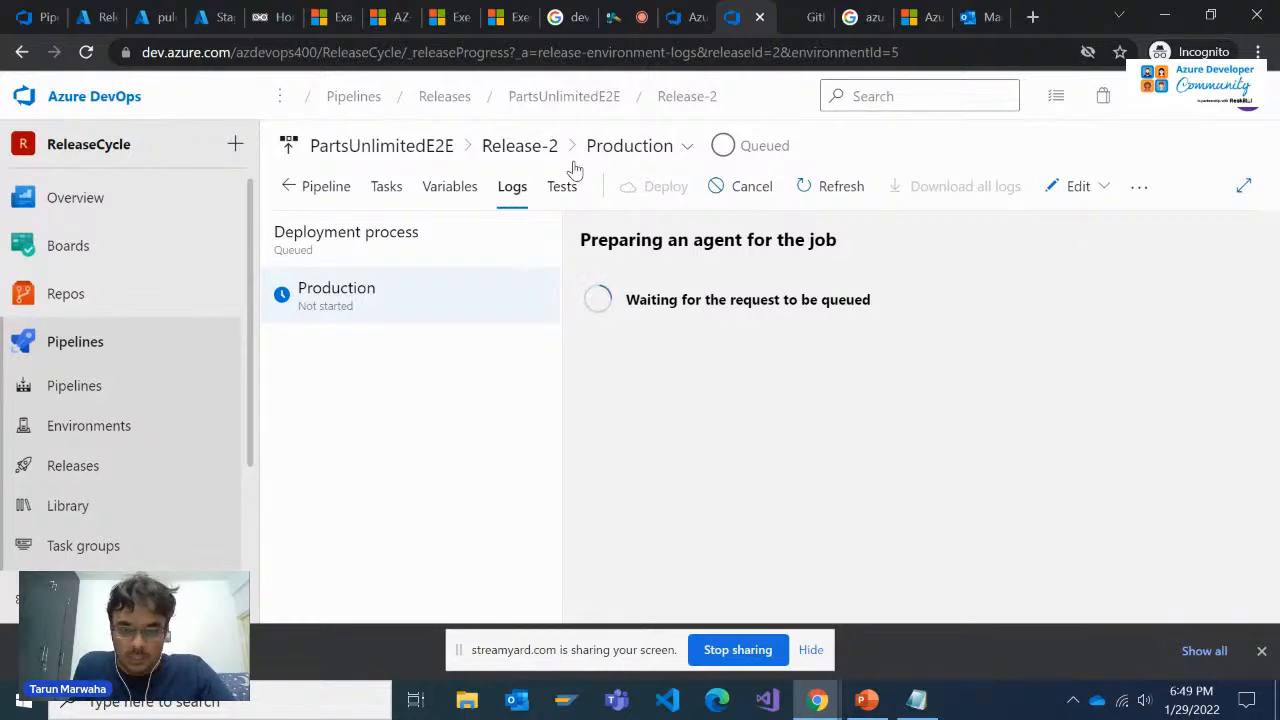
# Check the Releasestrategy resource list, the Production deployment logs and the pule2e55931268 App Service overview
pyautogui.click(140, 12)
pyautogui.click(127, 10)
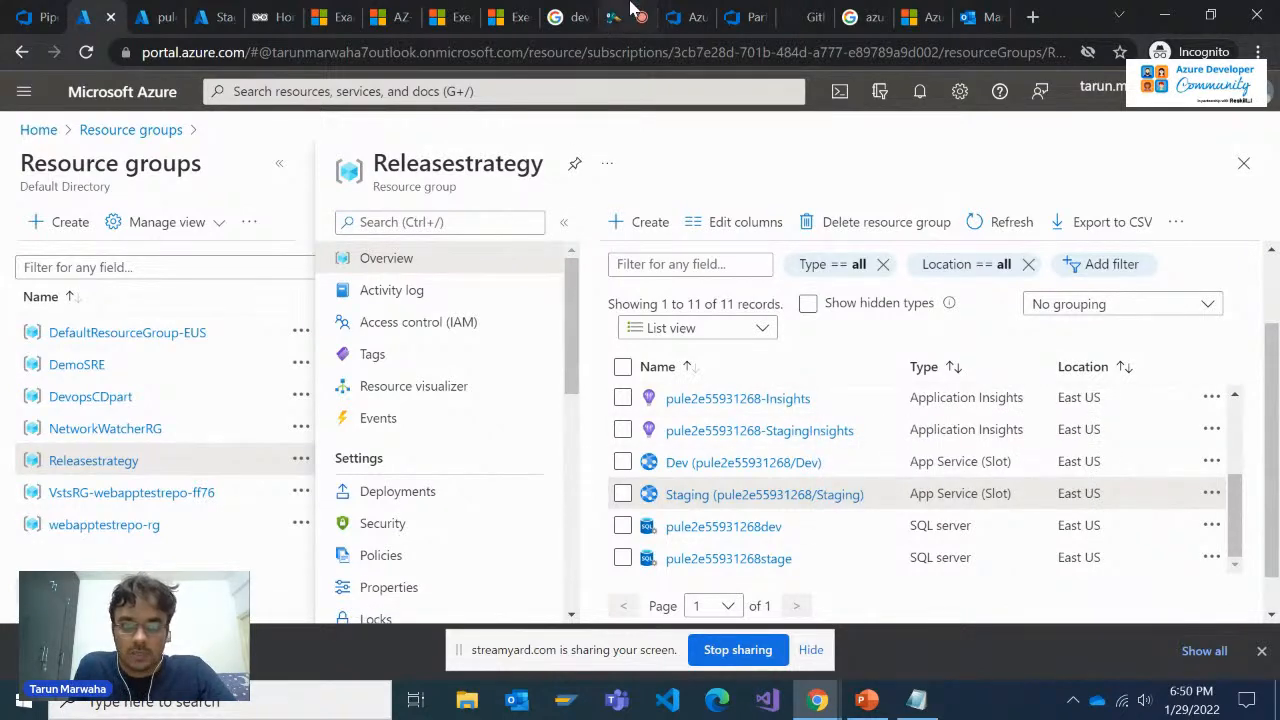
pyautogui.click(740, 17)
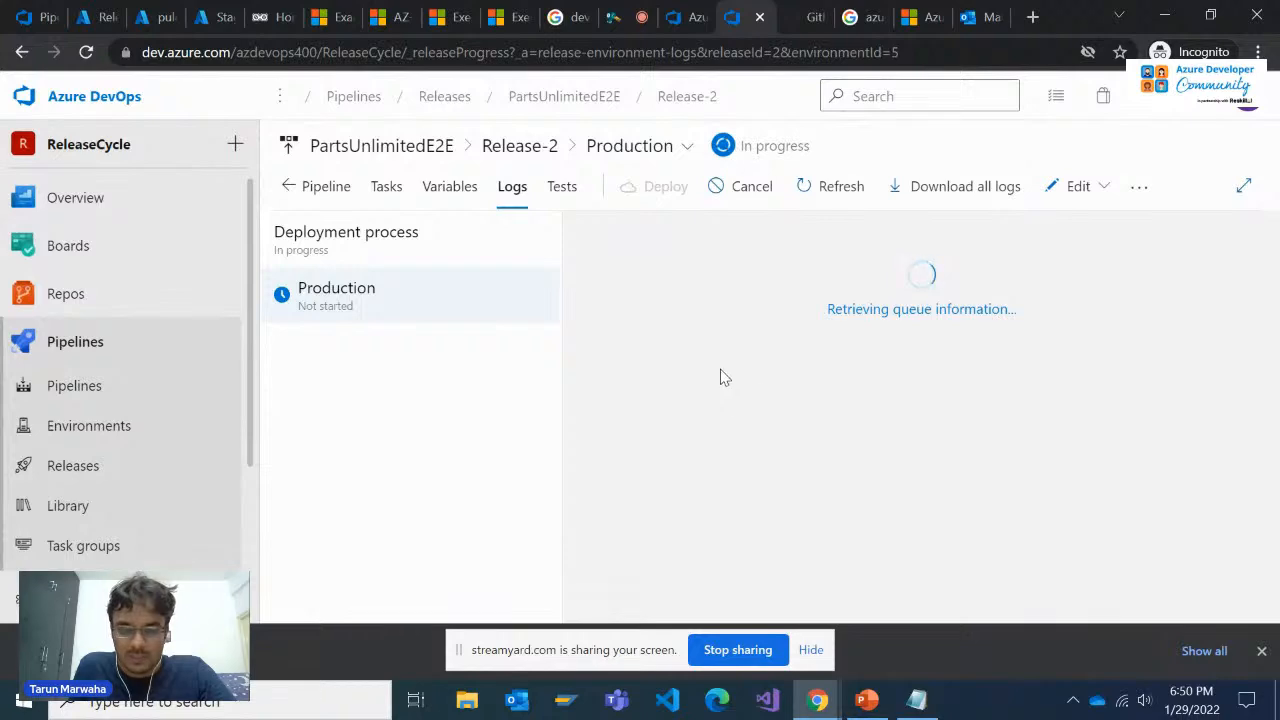
pyautogui.click(150, 17)
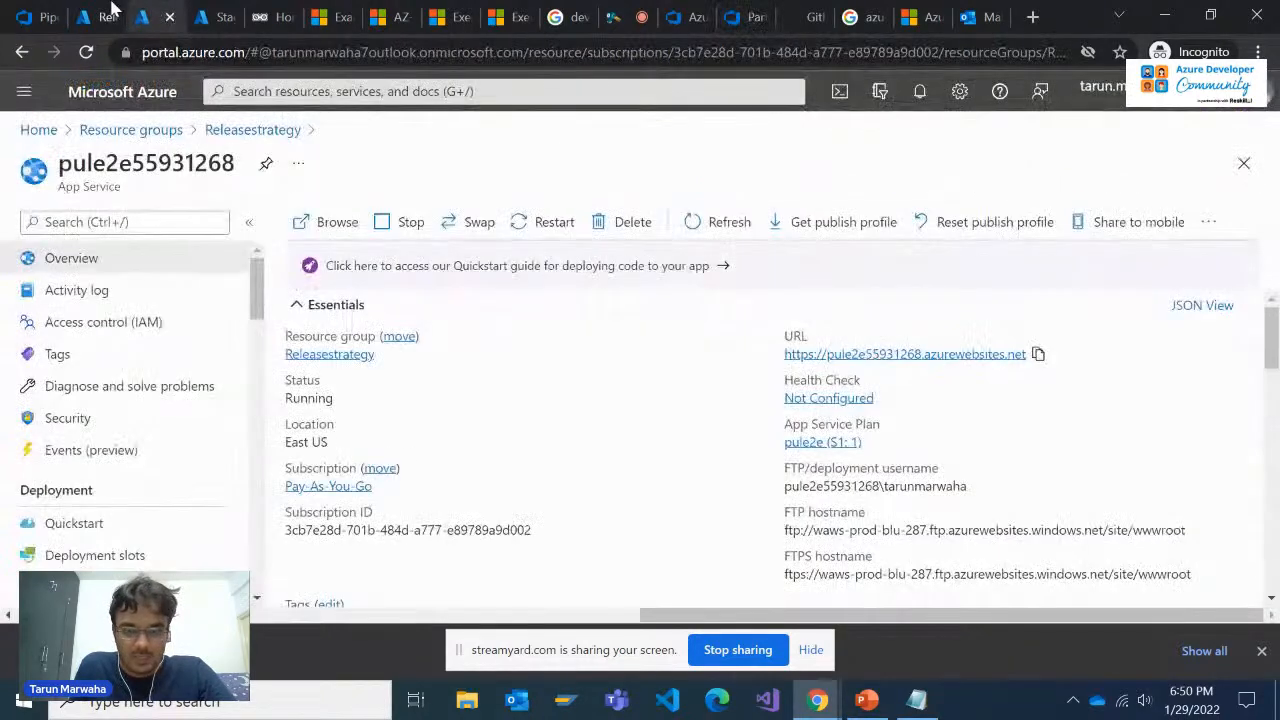
pyautogui.click(113, 10)
pyautogui.click(163, 10)
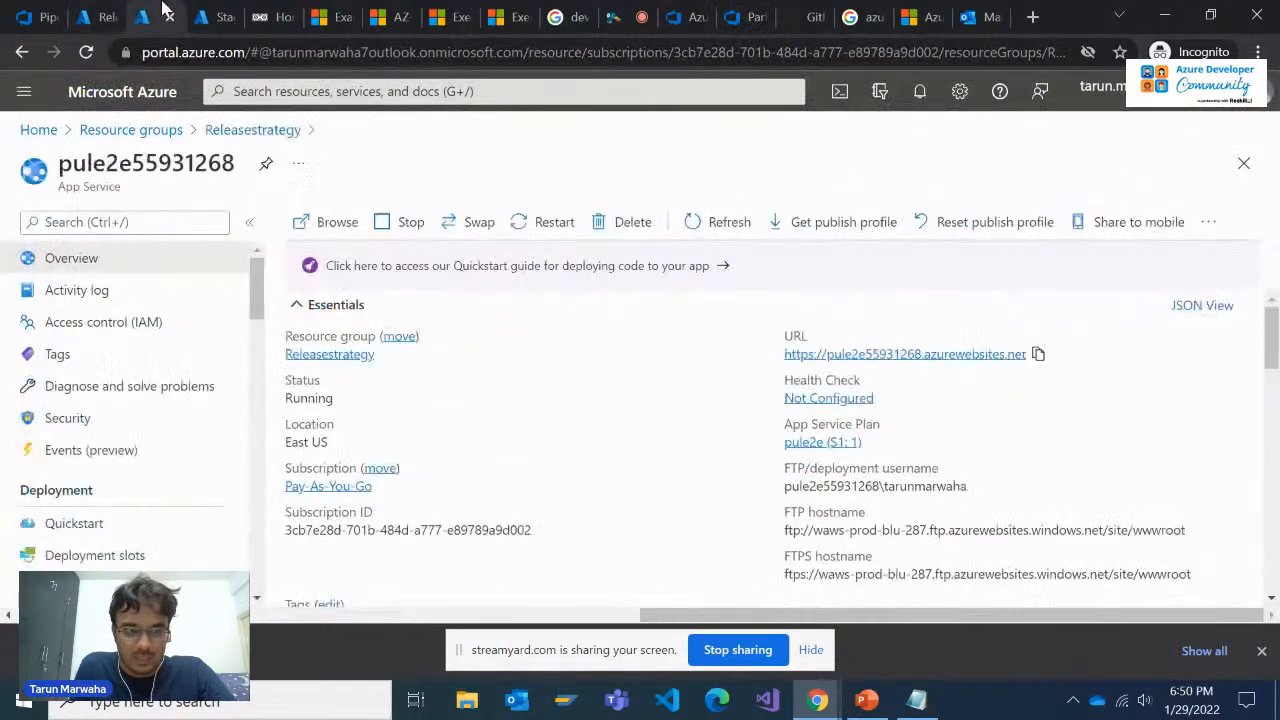
pyautogui.click(108, 12)
pyautogui.click(160, 12)
# Return to the Production stage's logs and examine the progress of the deployment tasks
pyautogui.click(592, 12)
pyautogui.click(612, 14)
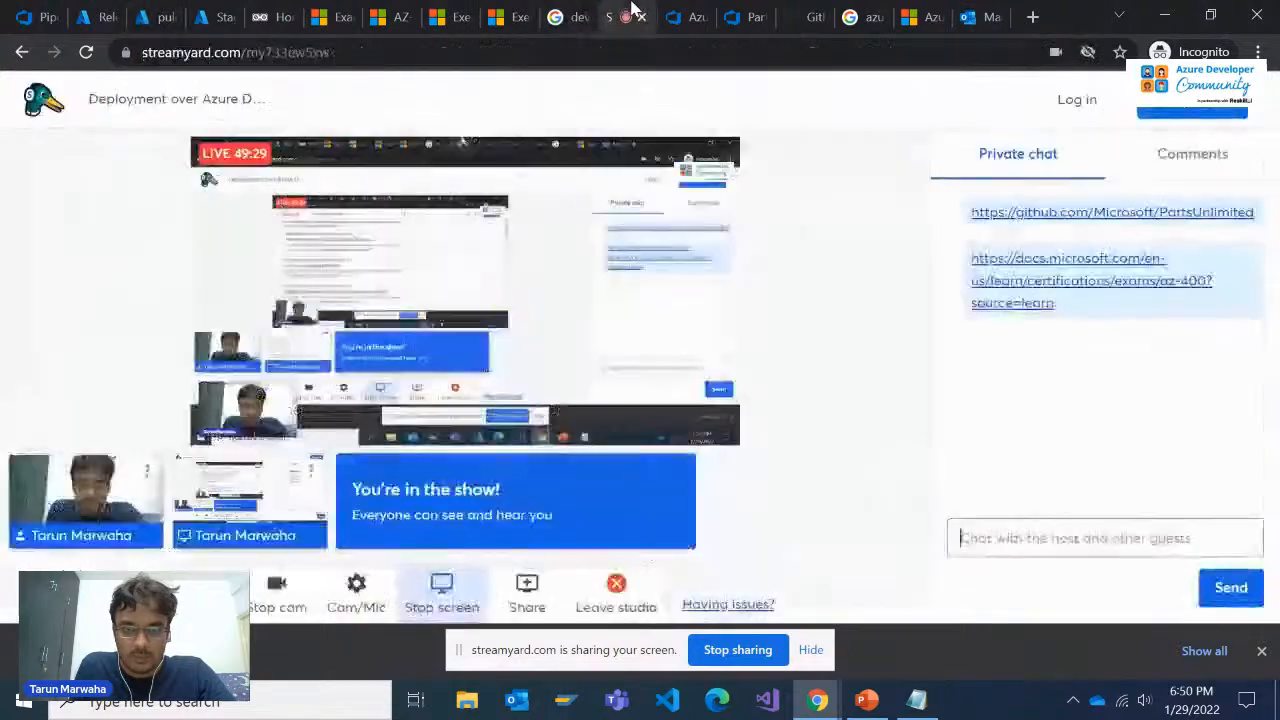
pyautogui.click(672, 15)
pyautogui.click(753, 10)
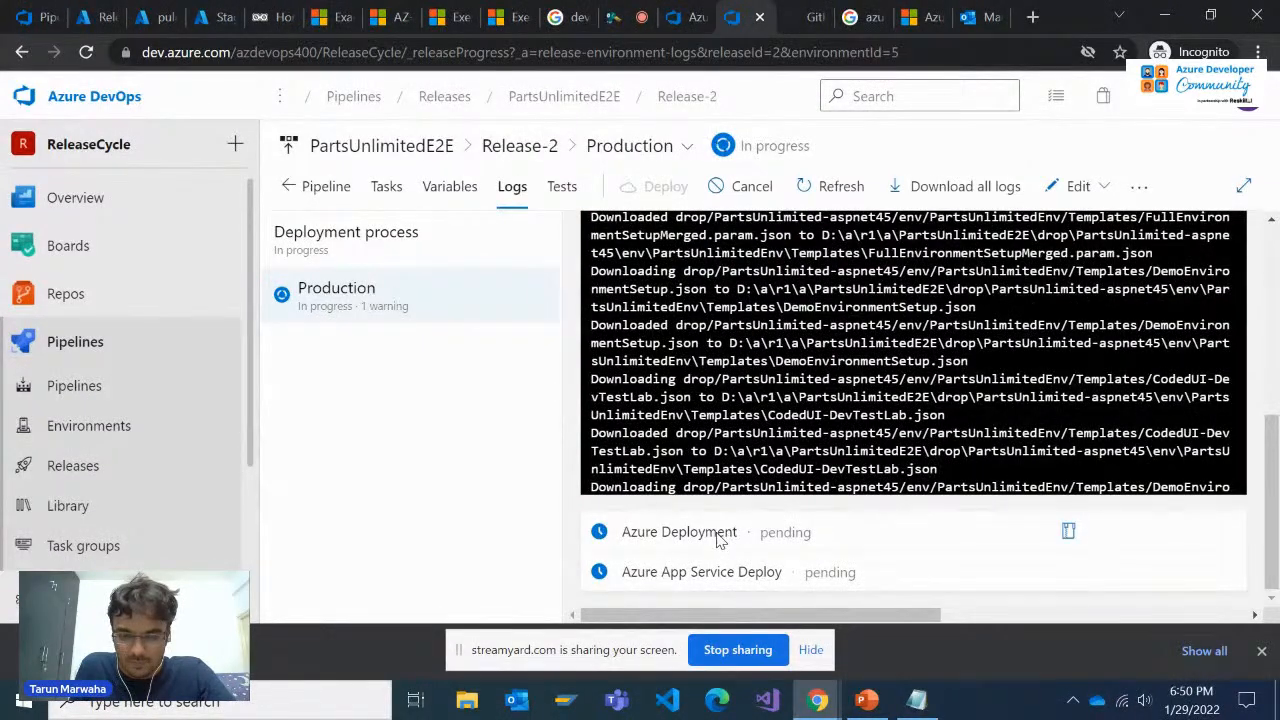
pyautogui.scroll(10, 717, 540)
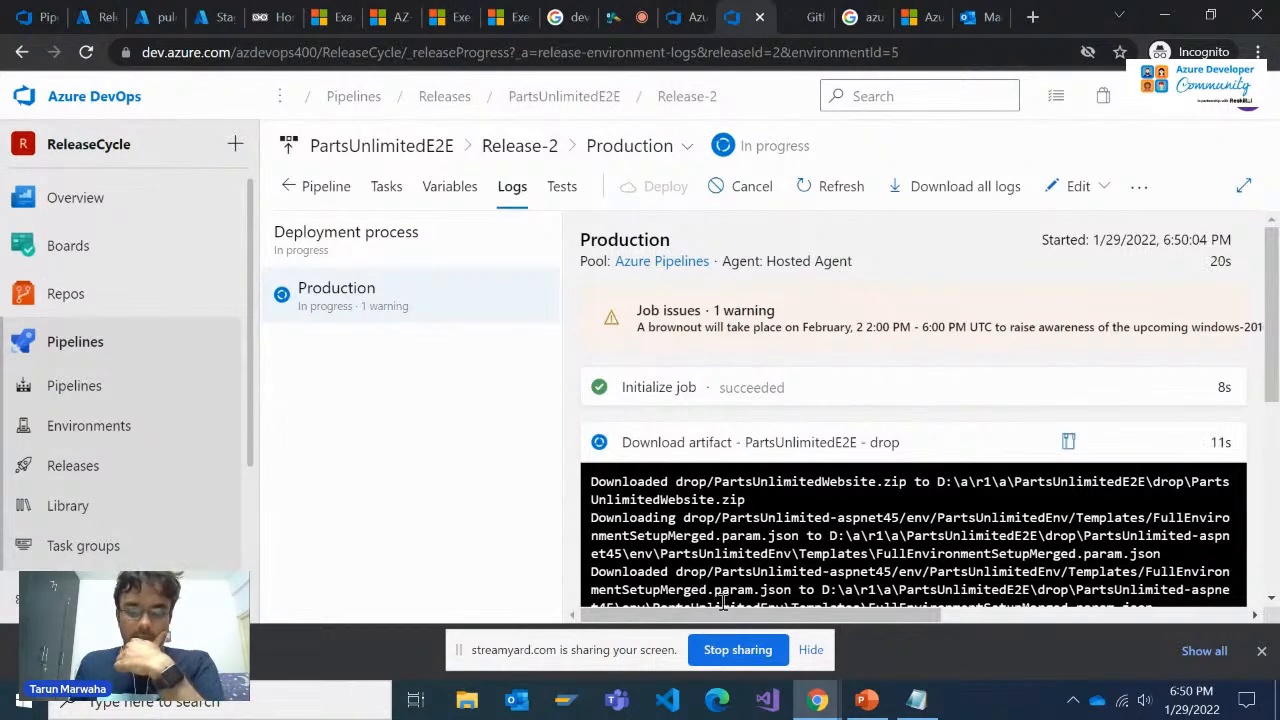
# Switch to the StreamYard studio, check the viewer comments and return to the private chat
pyautogui.click(643, 17)
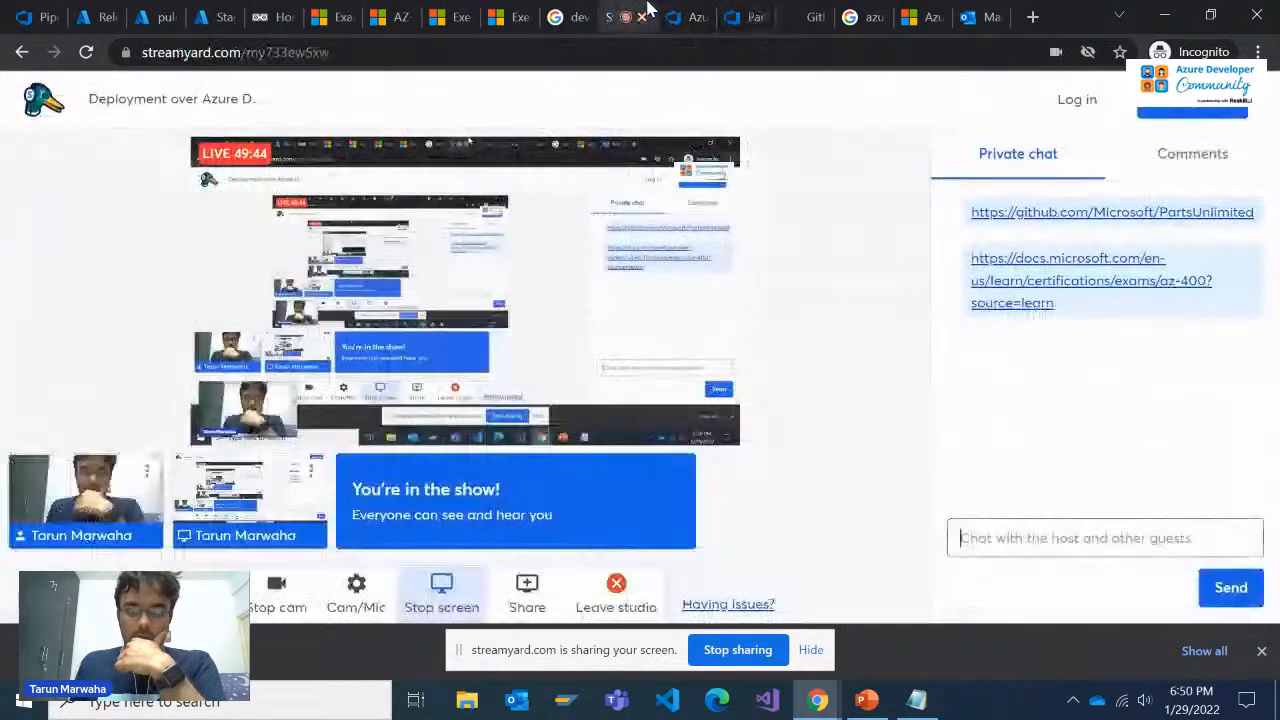
pyautogui.click(1186, 155)
pyautogui.click(1040, 160)
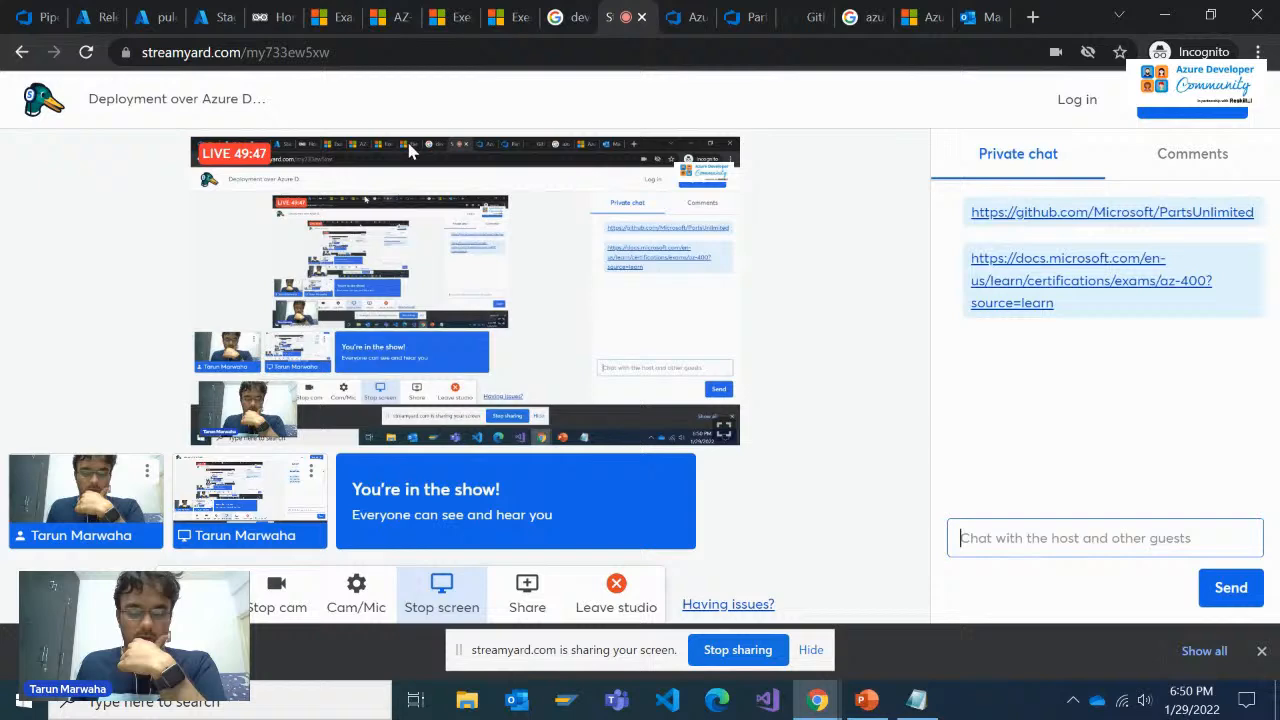
# Review the exercise's site-testing instructions, then check the Staging slot overview of pule2e55931268 and its deployed staging website
pyautogui.click(420, 12)
pyautogui.click(445, 15)
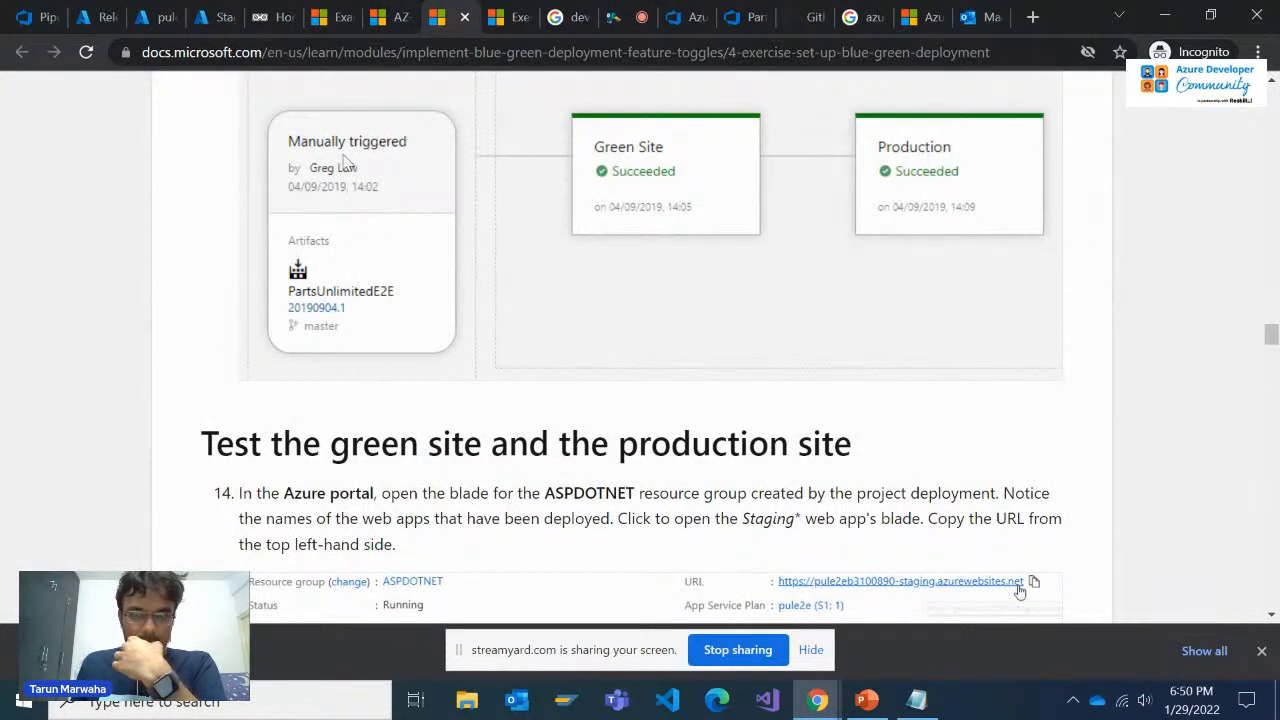
pyautogui.click(280, 12)
pyautogui.click(226, 10)
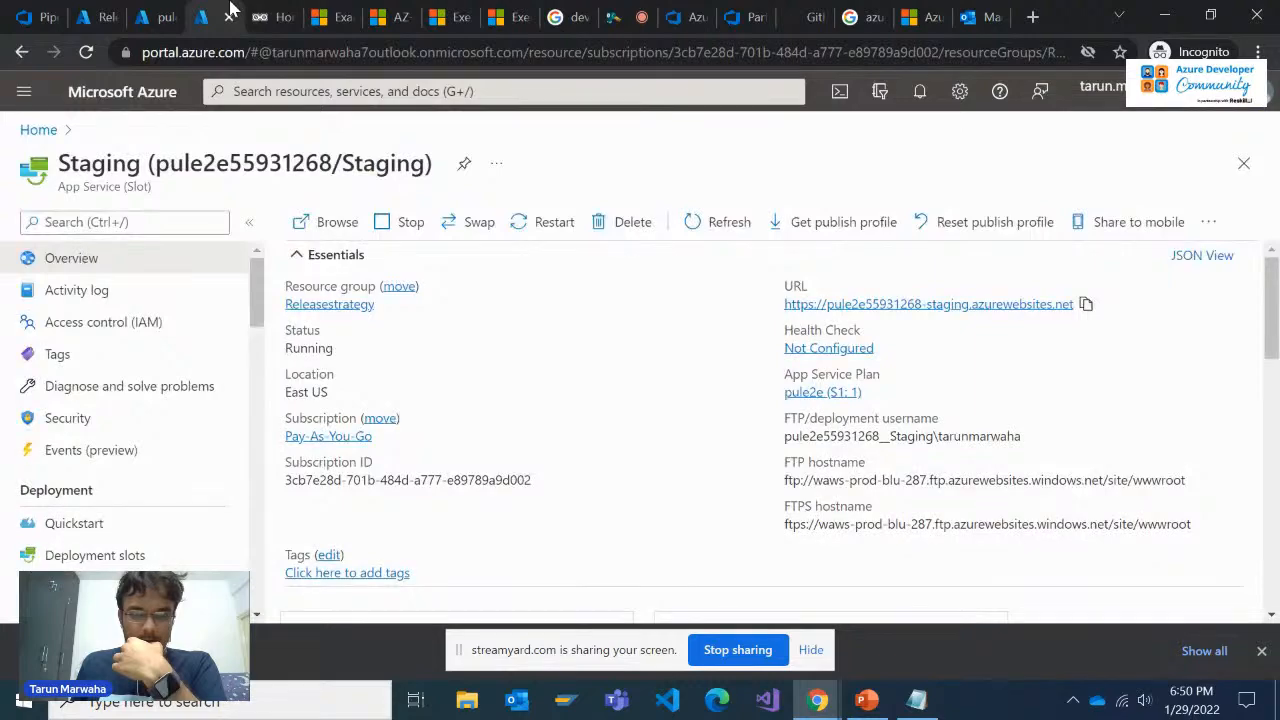
pyautogui.click(262, 12)
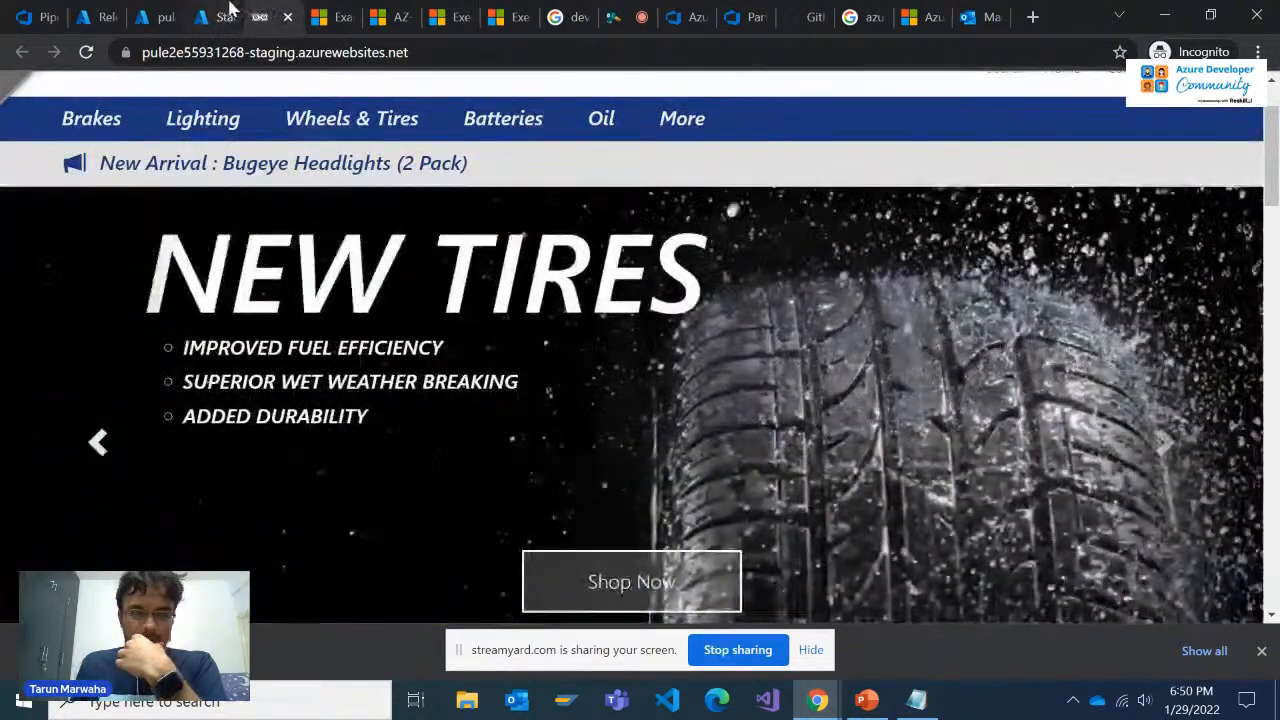
pyautogui.click(226, 12)
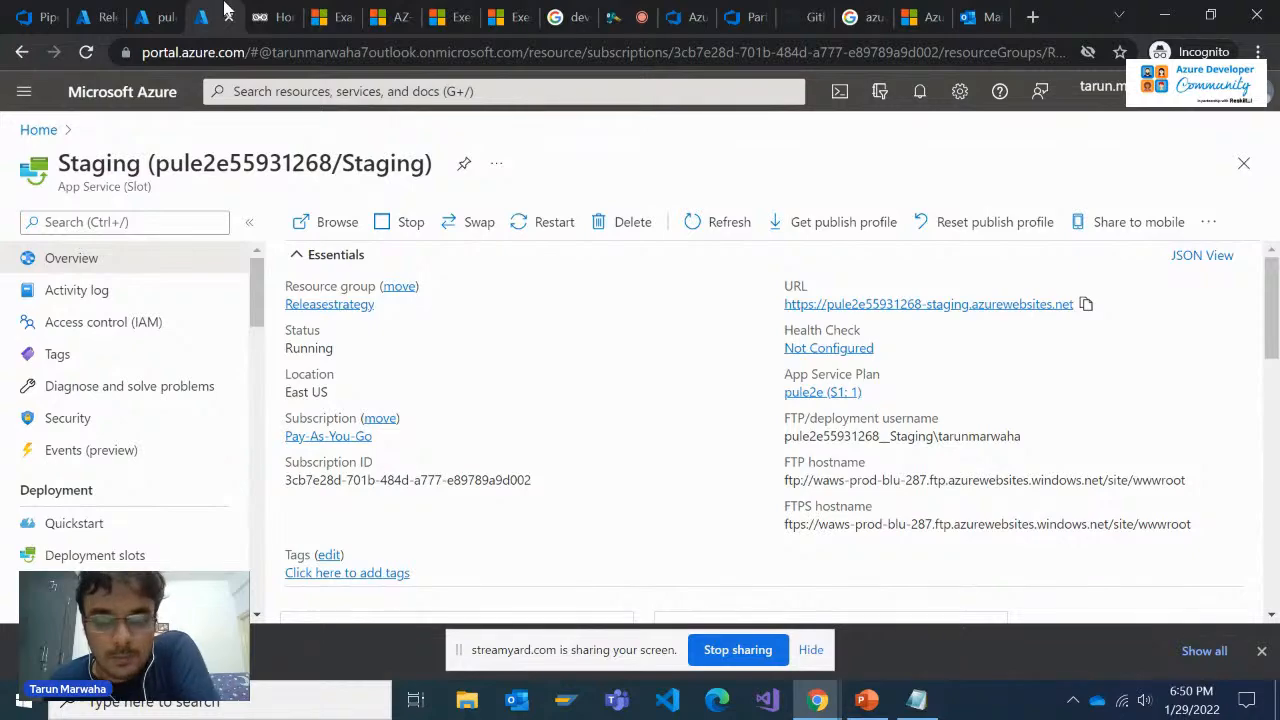
pyautogui.click(258, 16)
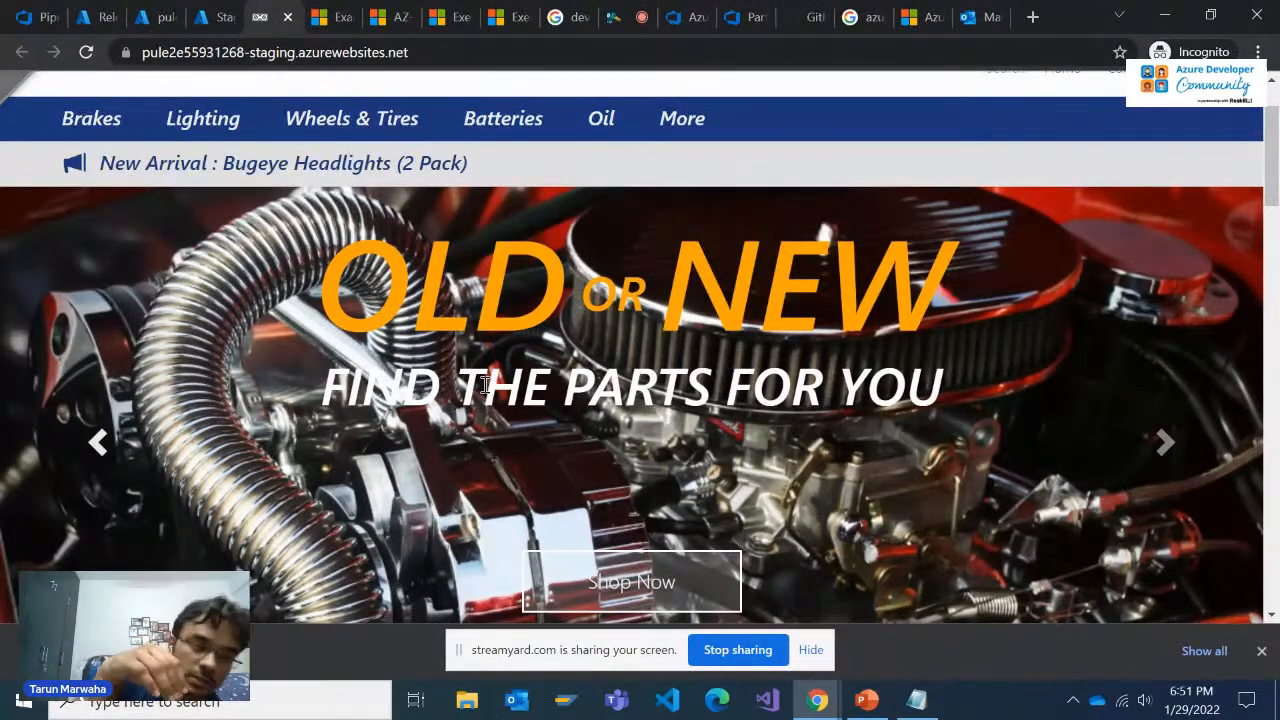
# Return to the Release-2 Production stage's logs and examine the Azure Deployment task's progress
pyautogui.click(700, 17)
pyautogui.click(750, 17)
pyautogui.scroll(-1, 726, 500)
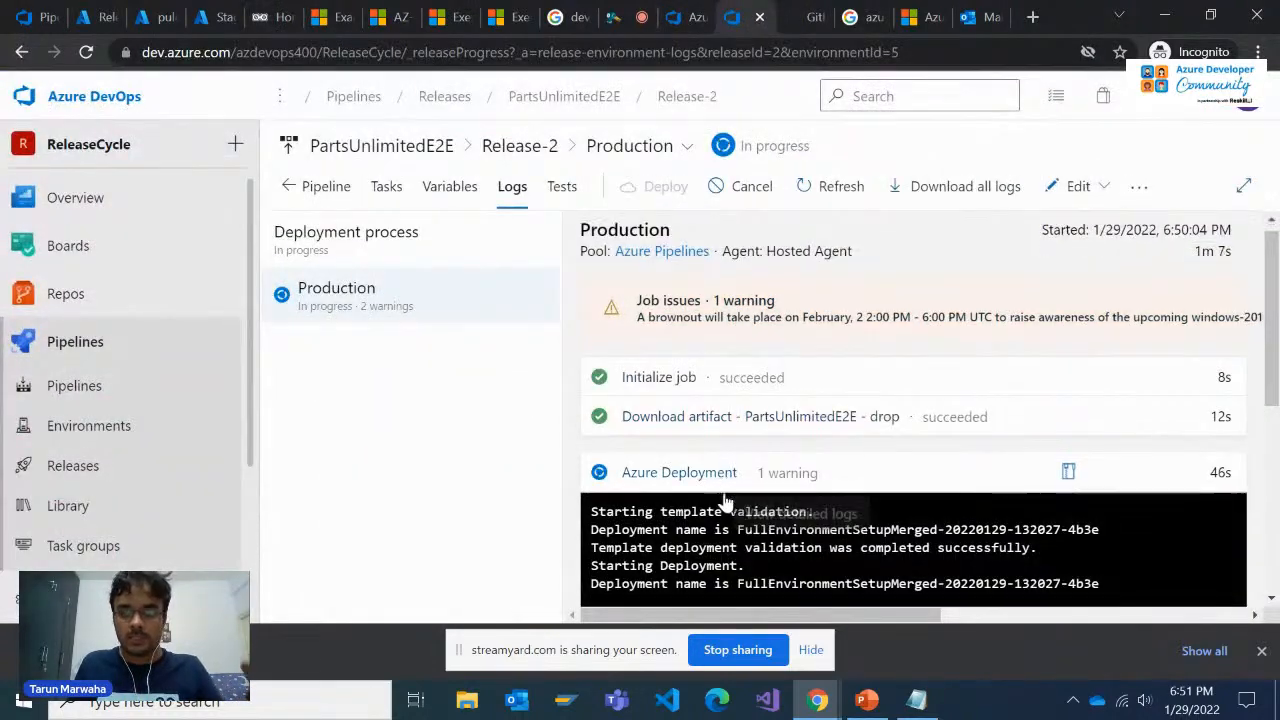
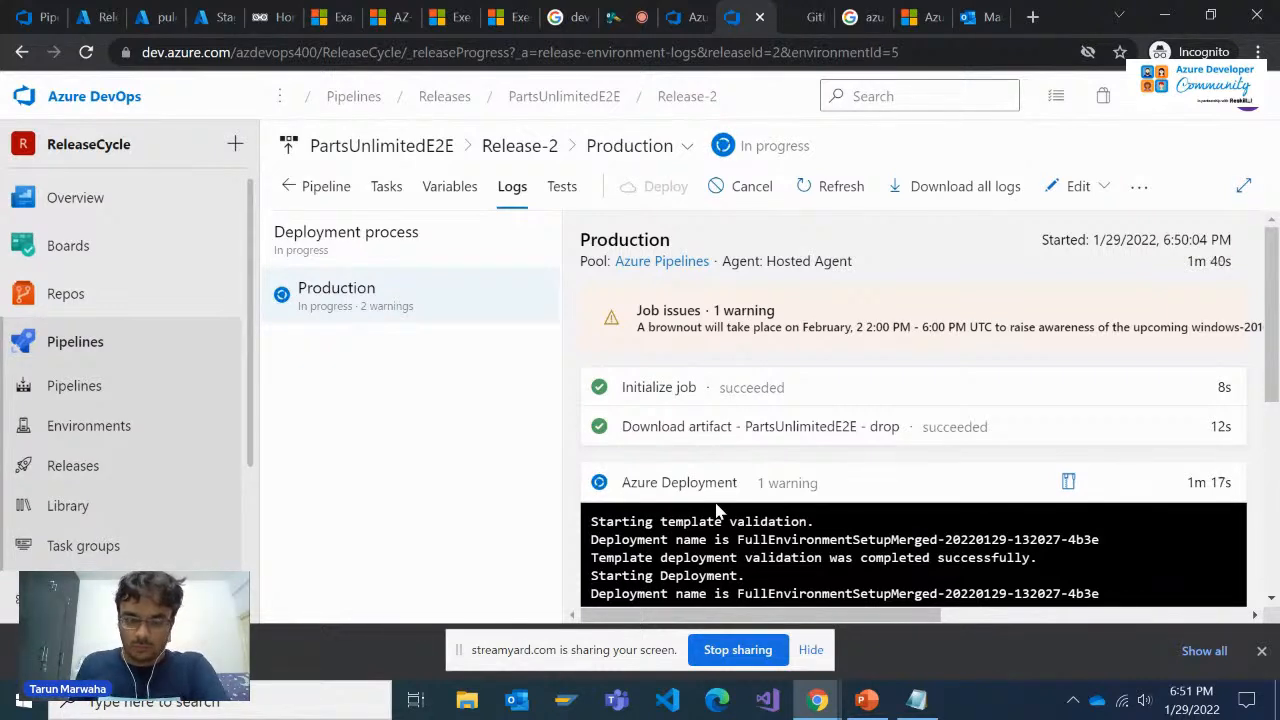
# Examine the Production stage's logs for the progress of the Azure Deployment and Azure App Service Deploy tasks
pyautogui.scroll(-5, 737, 506)
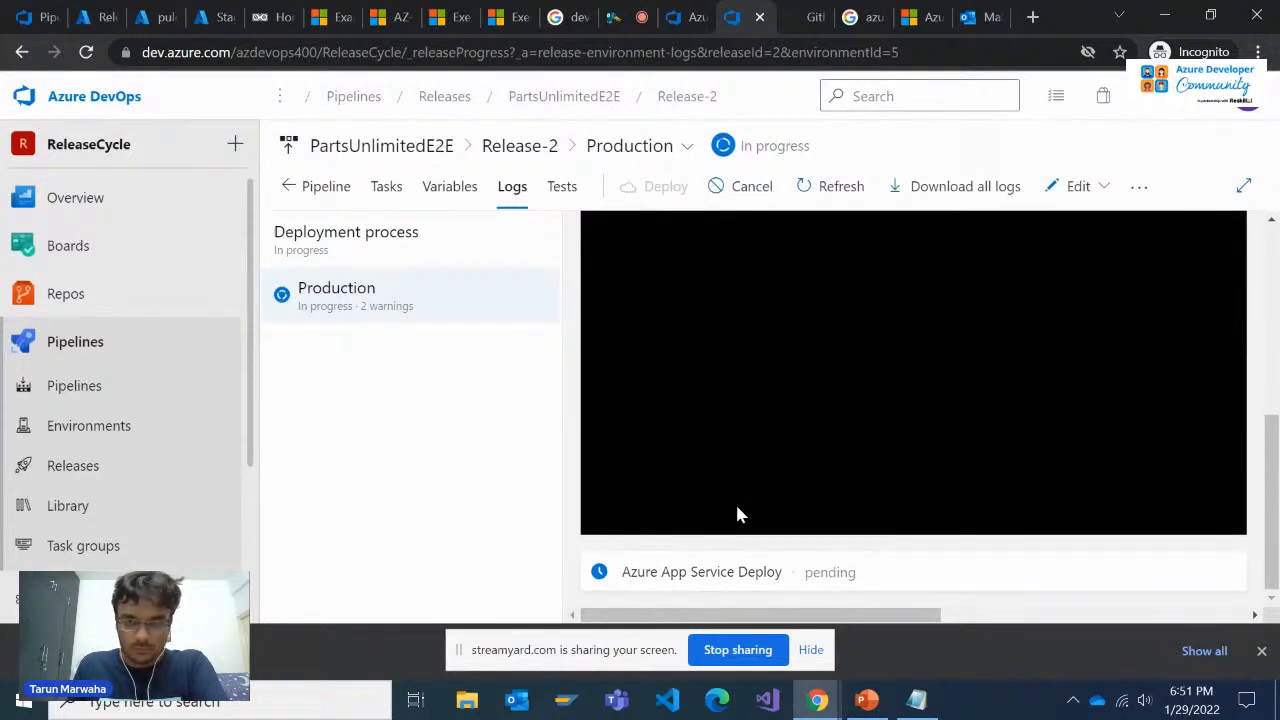
pyautogui.scroll(5, 737, 506)
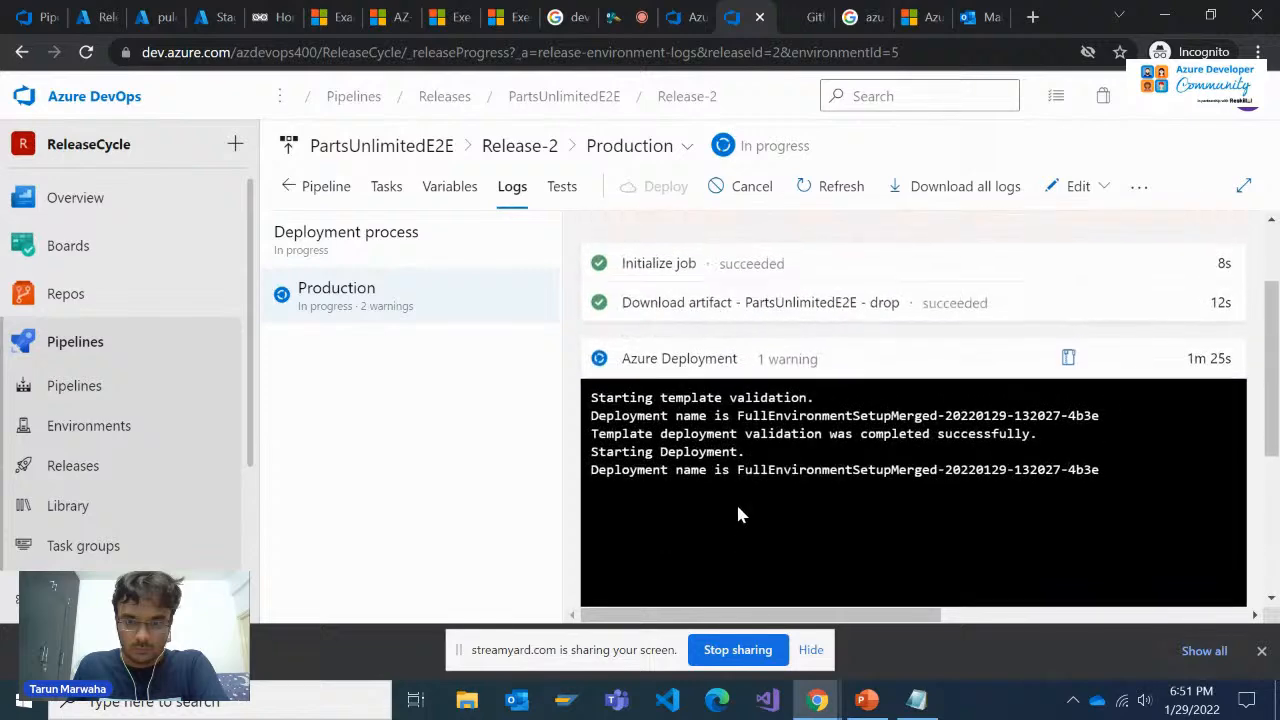
pyautogui.scroll(-4, 767, 485)
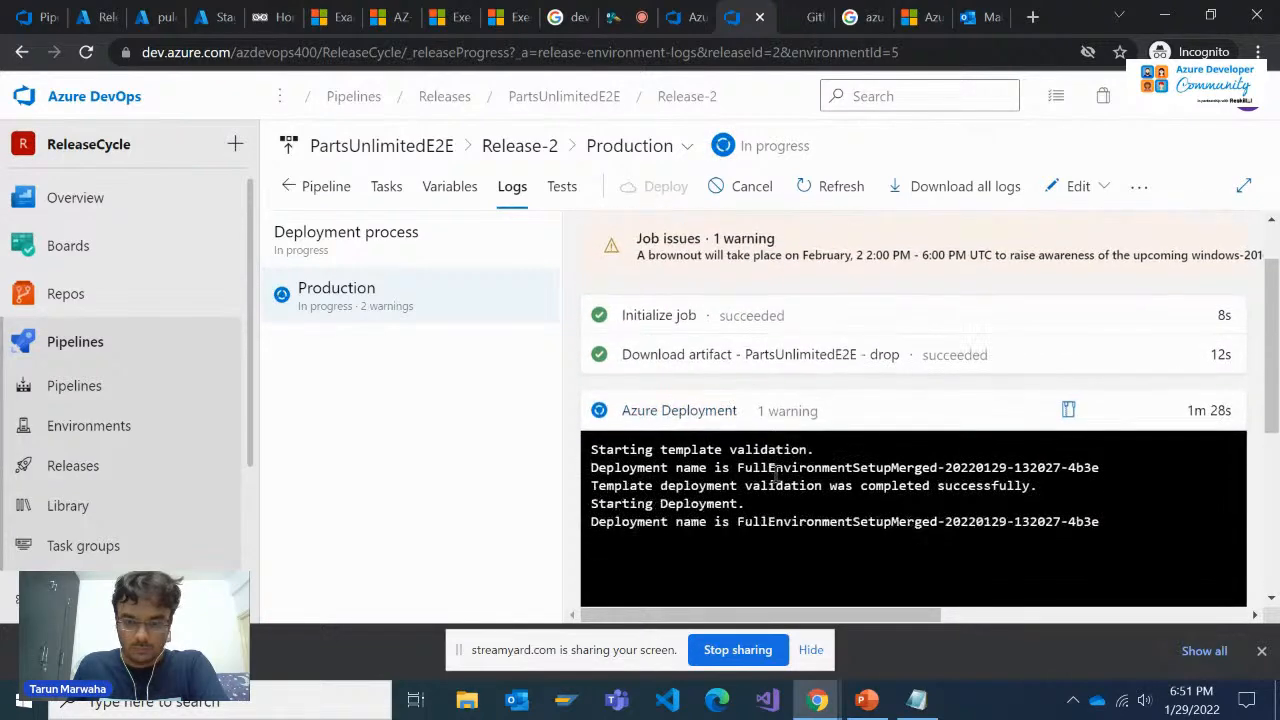
pyautogui.scroll(1, 772, 472)
pyautogui.scroll(3, 775, 482)
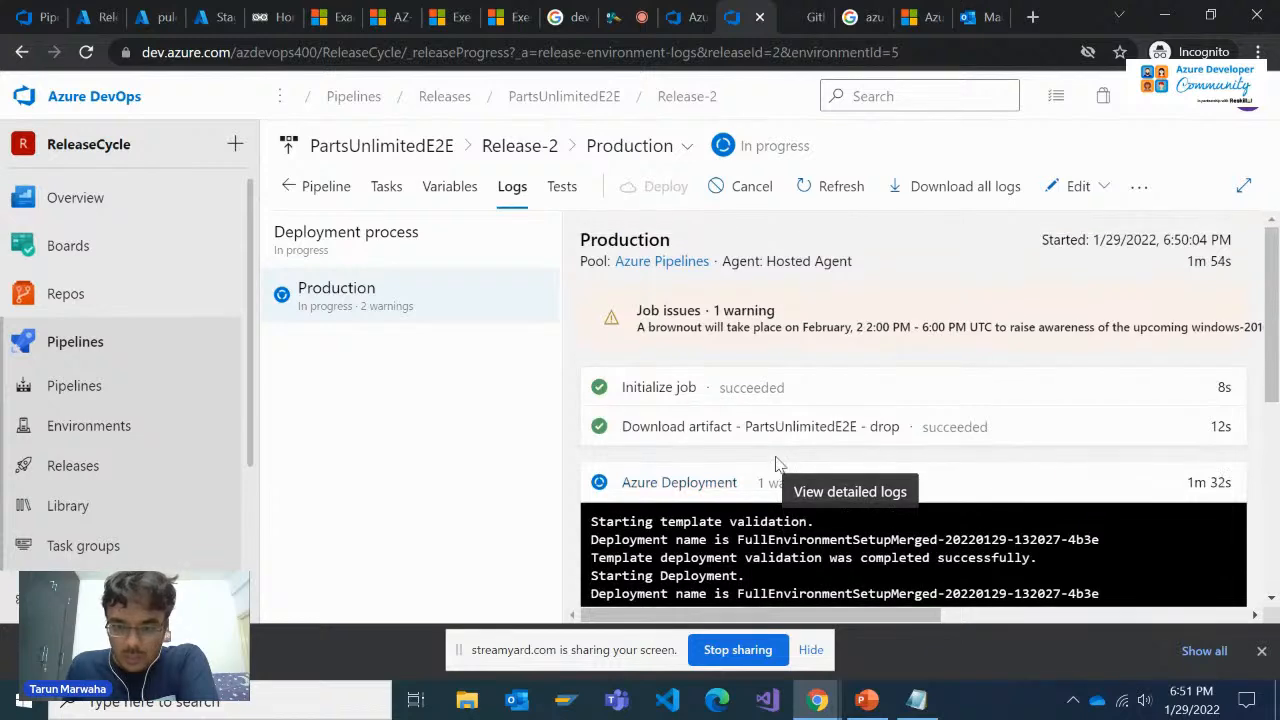
pyautogui.scroll(-2, 777, 464)
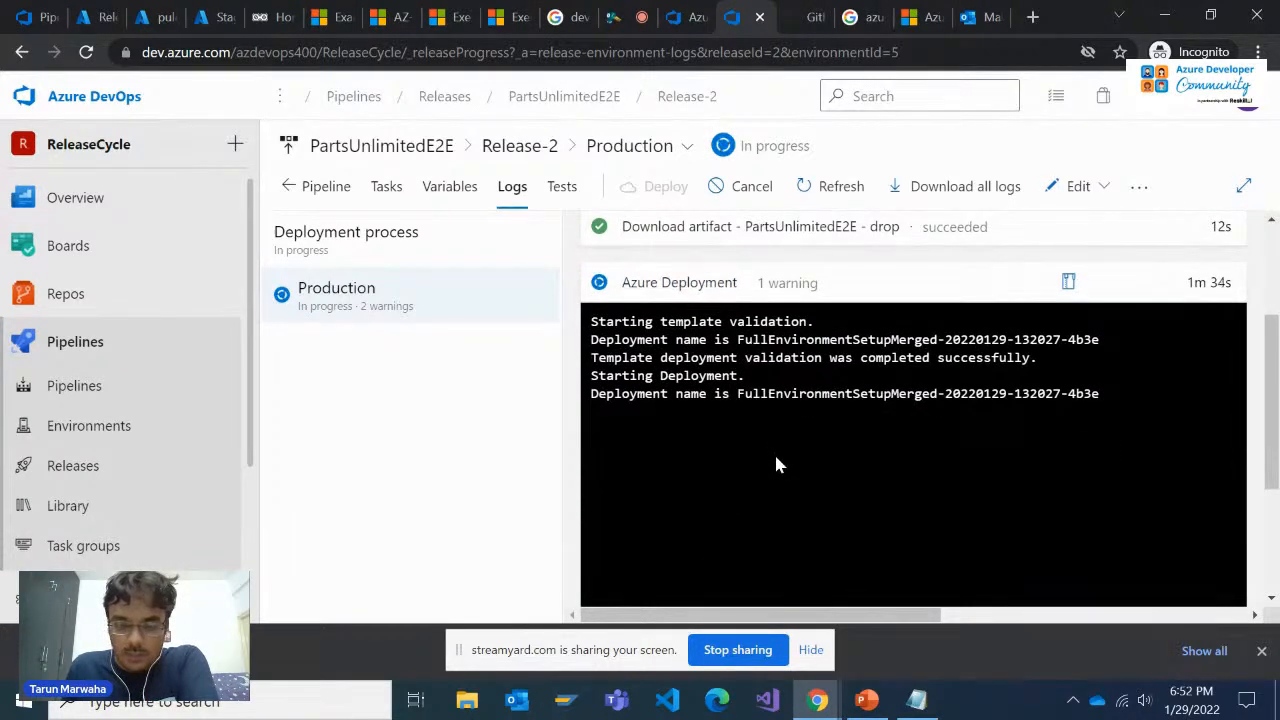
pyautogui.scroll(1, 779, 464)
pyautogui.scroll(-1, 779, 464)
# Return to the blue-green deployment exercise and review the instructions for creating the release and testing the green and production sites
pyautogui.click(388, 17)
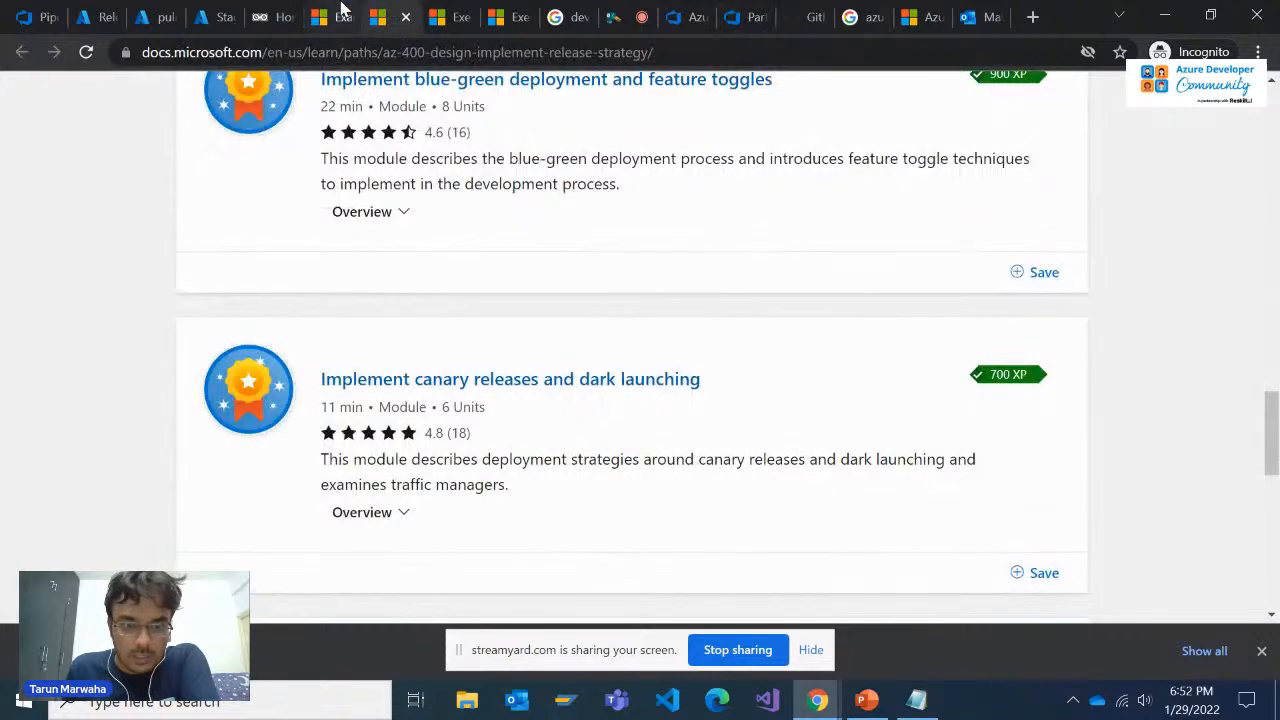
pyautogui.click(340, 14)
pyautogui.click(455, 15)
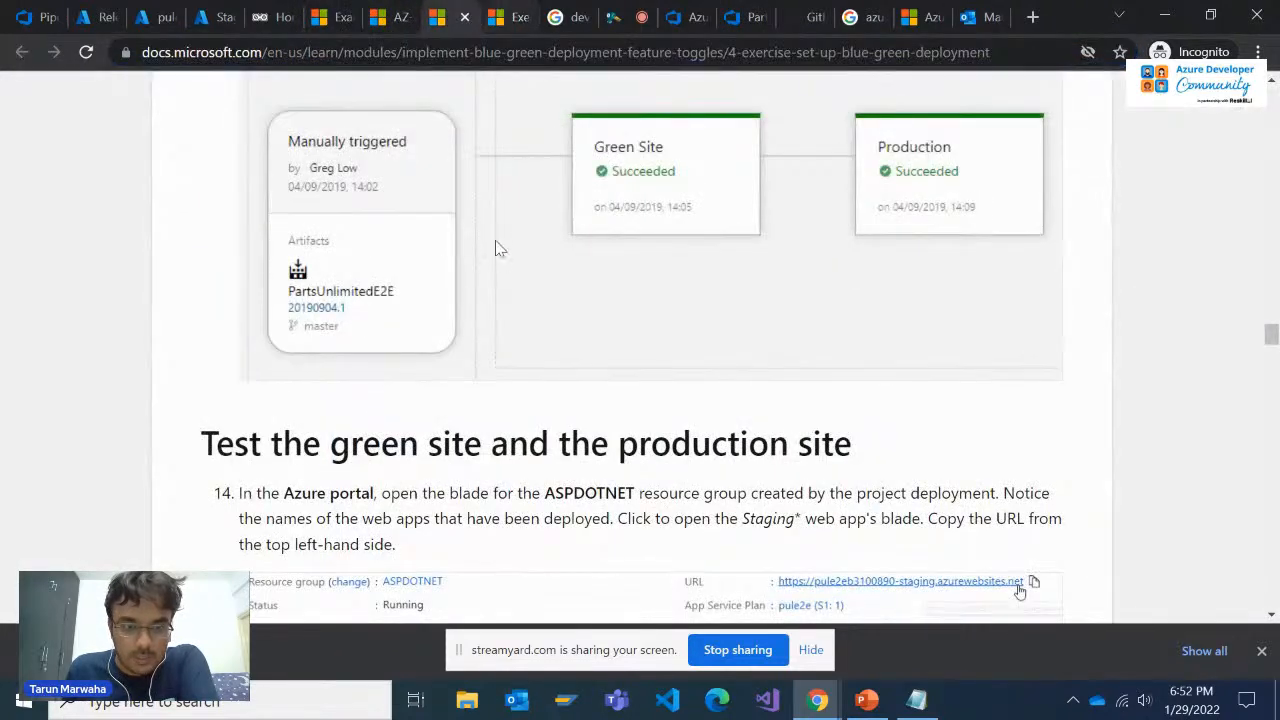
pyautogui.scroll(4, 500, 250)
pyautogui.scroll(1, 500, 262)
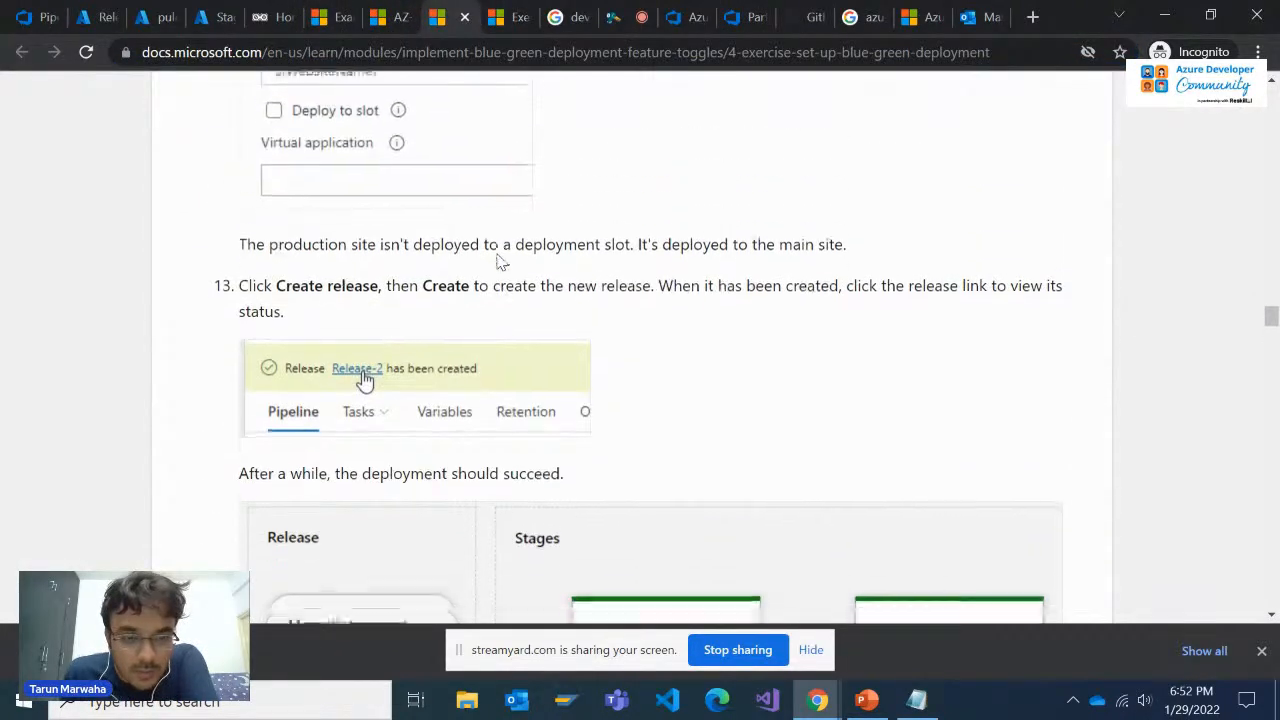
pyautogui.scroll(-6, 500, 262)
pyautogui.scroll(-2, 500, 262)
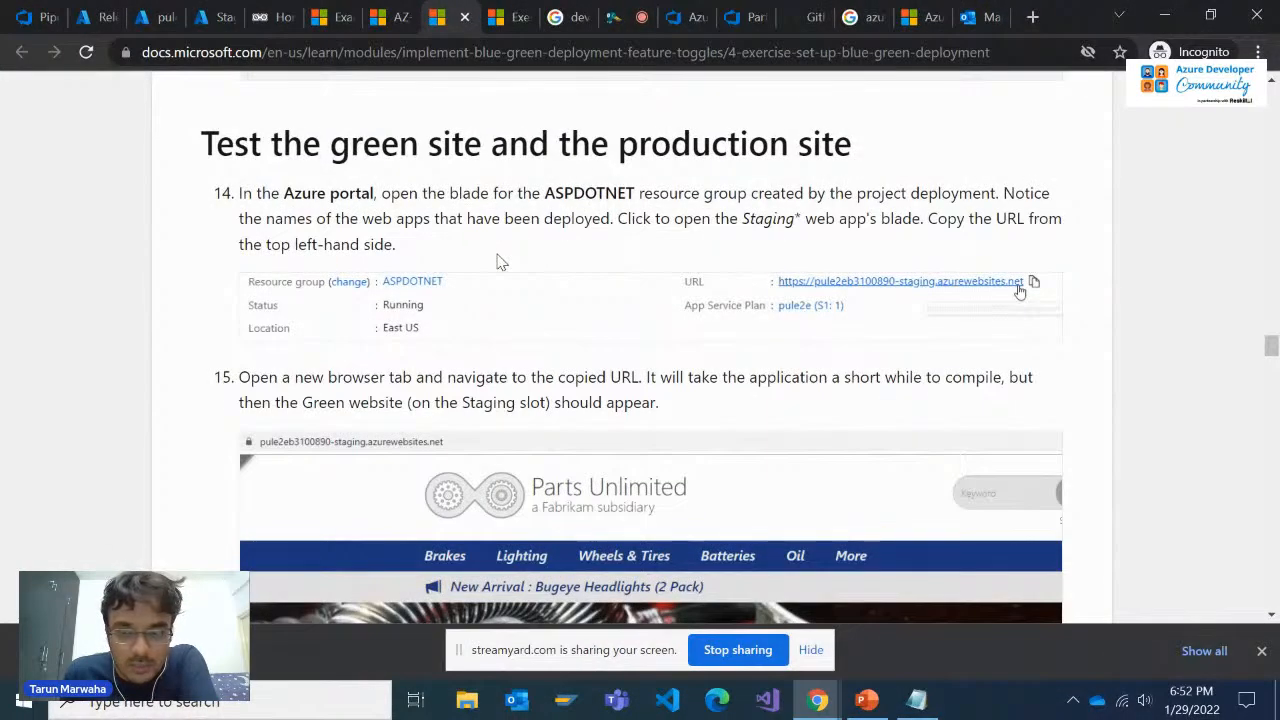
pyautogui.scroll(-8, 500, 262)
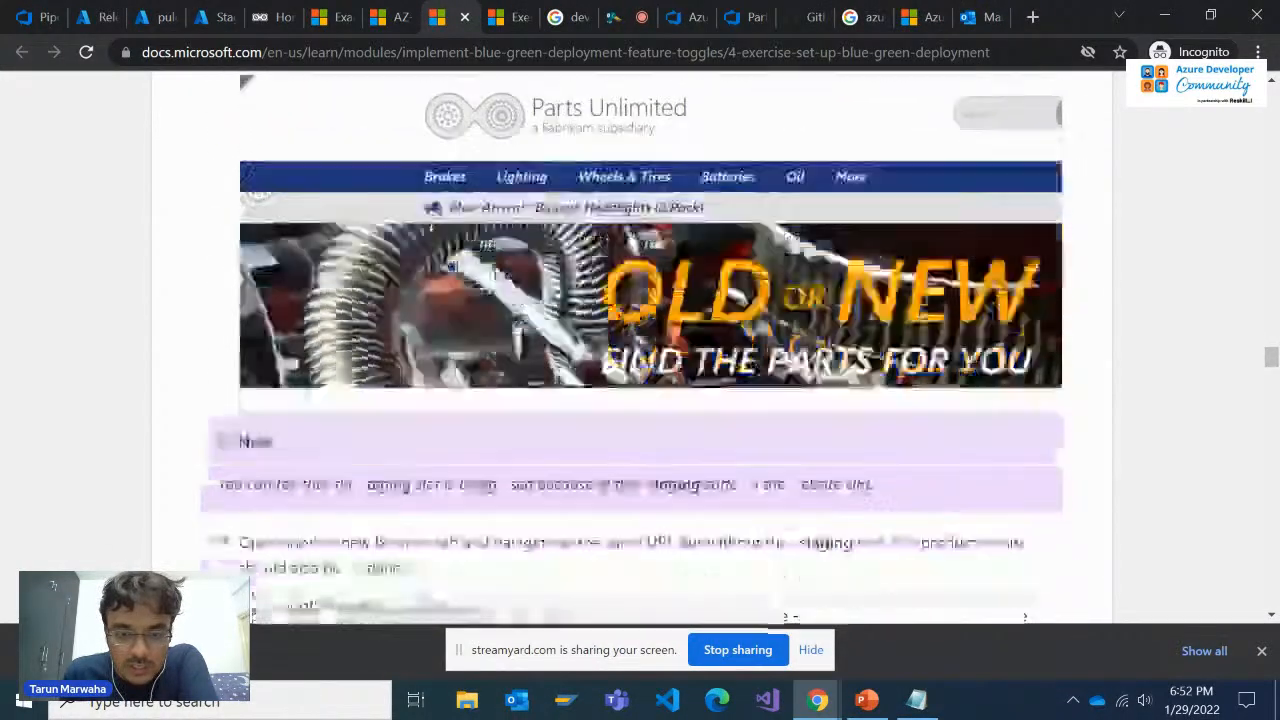
pyautogui.scroll(1, 496, 265)
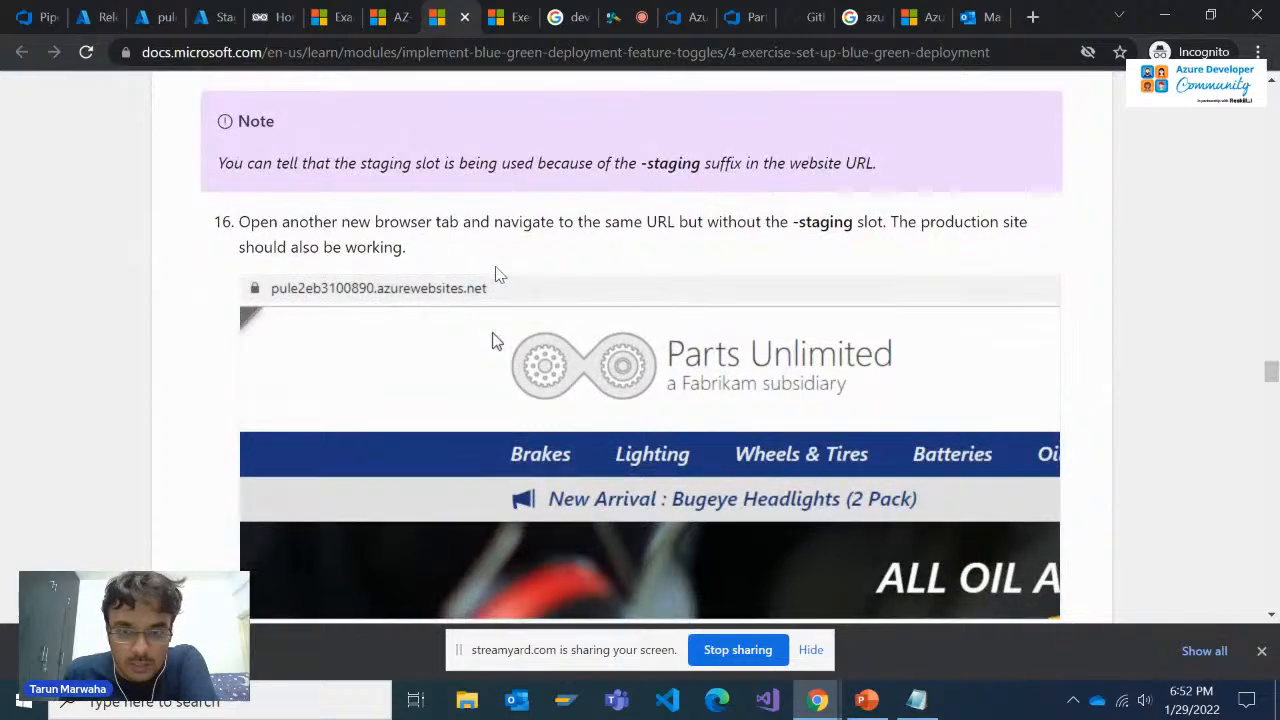
# Check the pule2e55931268 App Service overview for its production URL, and view the deployed staging website
pyautogui.click(144, 9)
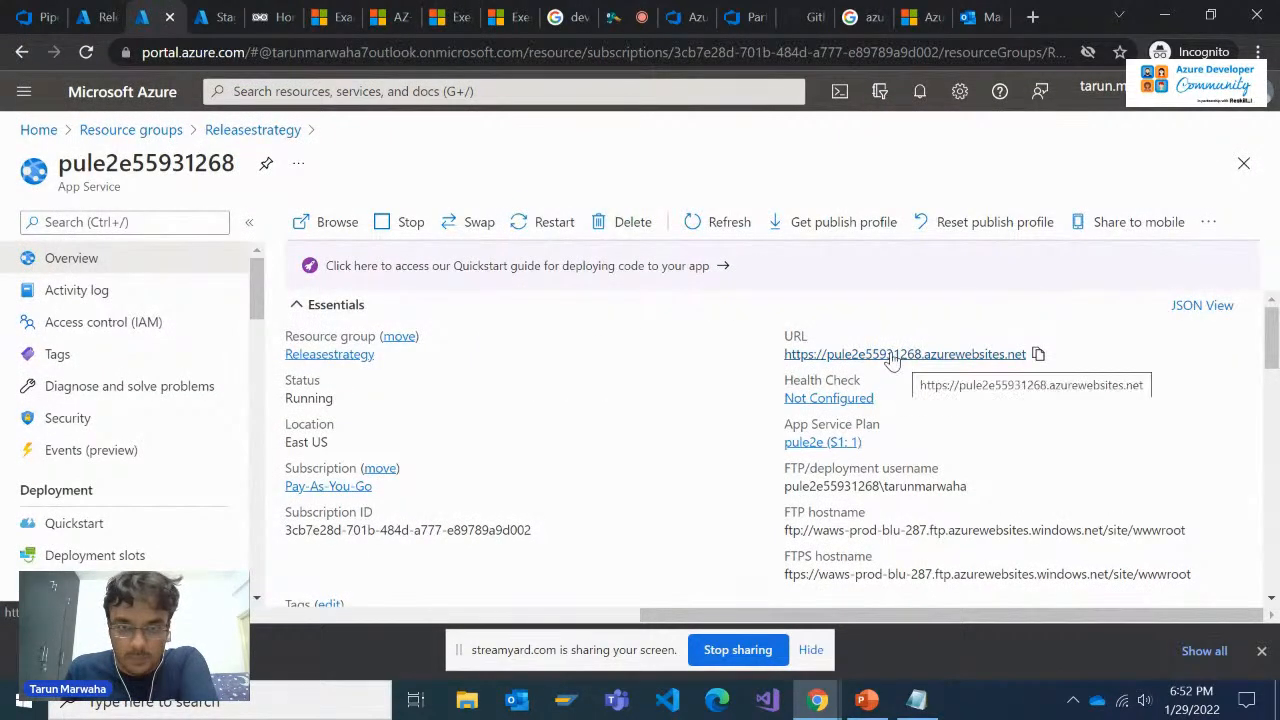
pyautogui.click(235, 9)
pyautogui.click(262, 9)
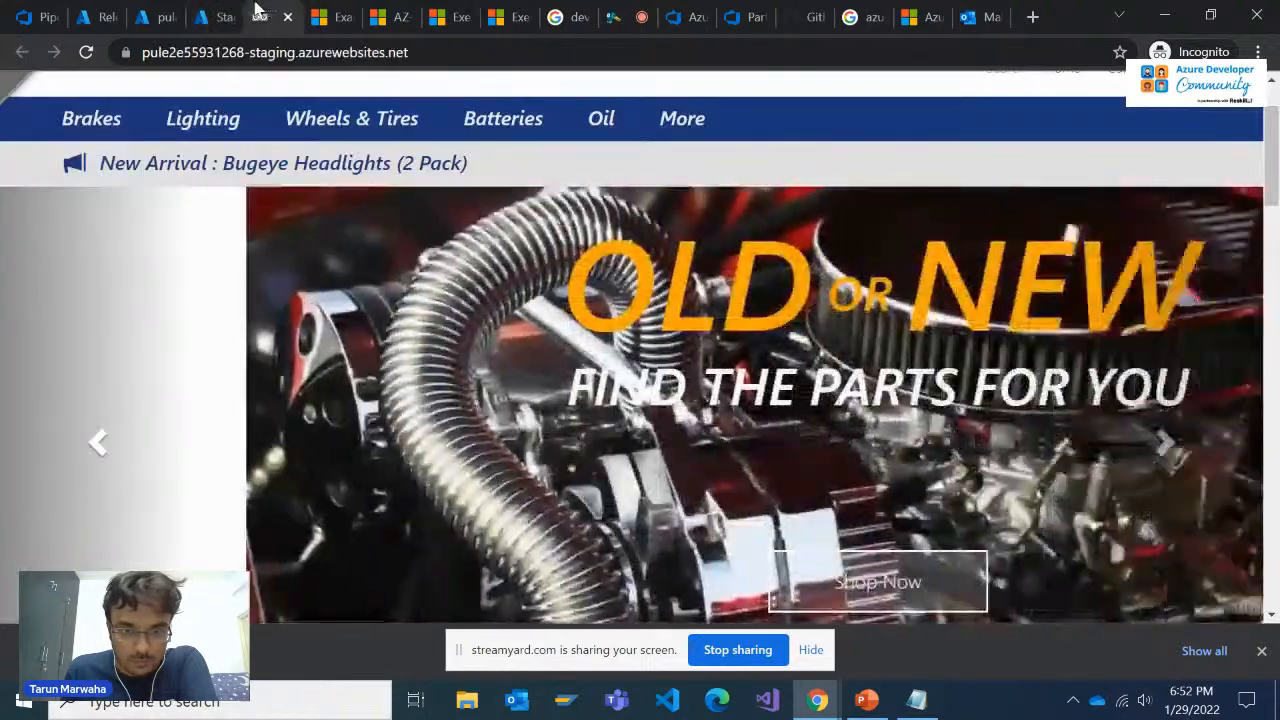
pyautogui.click(223, 9)
# Return to the exercise and read the "Configure blue-green swap and approval" instructions on replacing the Production stage with Swap Blue-Green
pyautogui.click(566, 12)
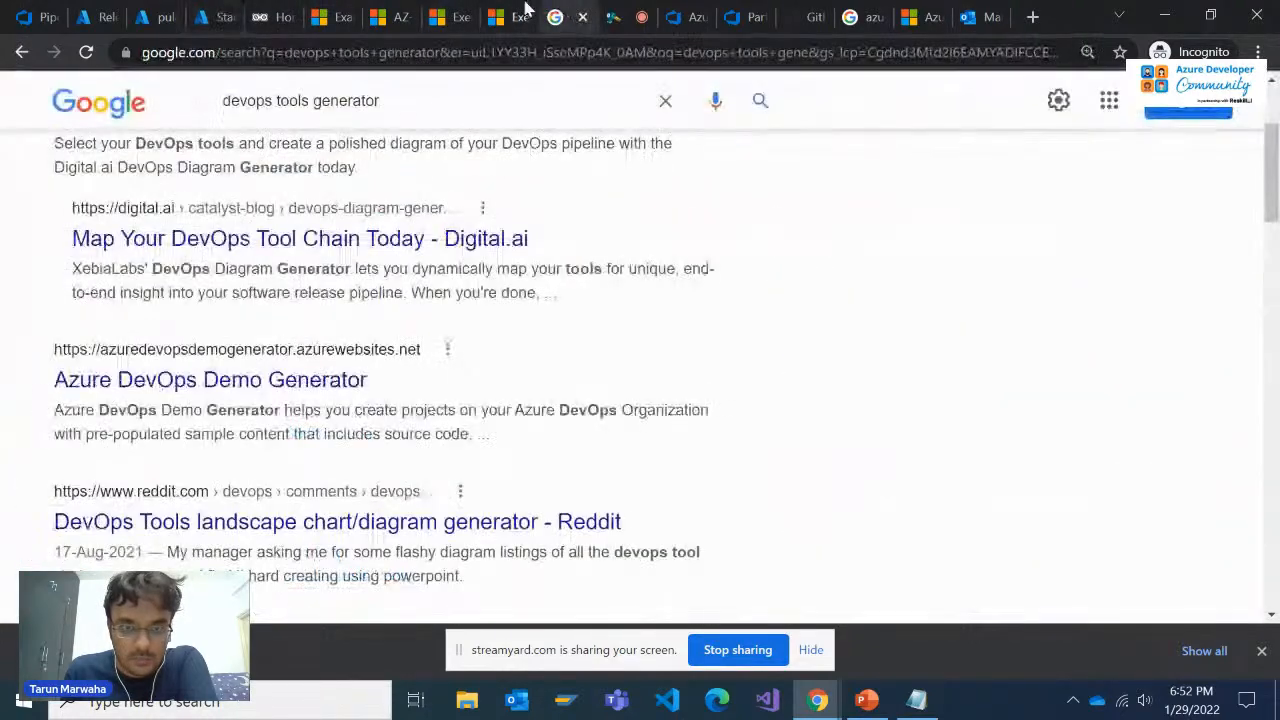
pyautogui.click(508, 12)
pyautogui.click(468, 10)
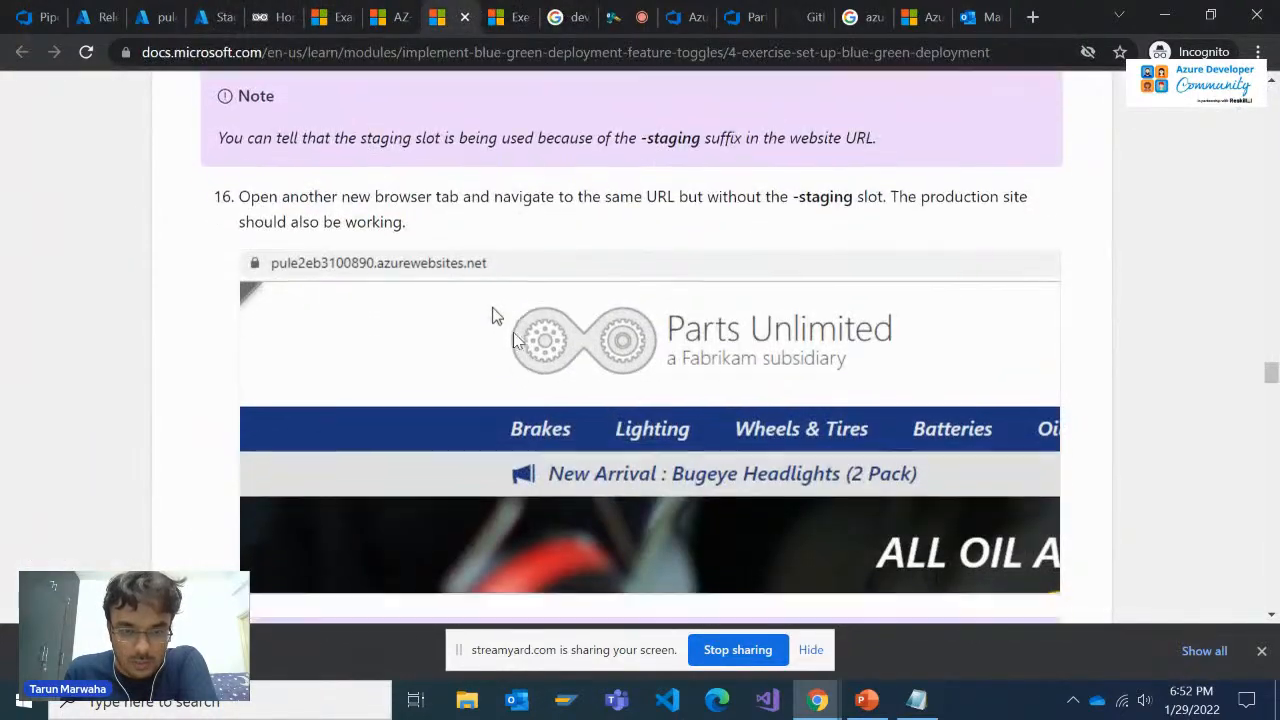
pyautogui.scroll(-4, 495, 340)
pyautogui.scroll(-1, 513, 340)
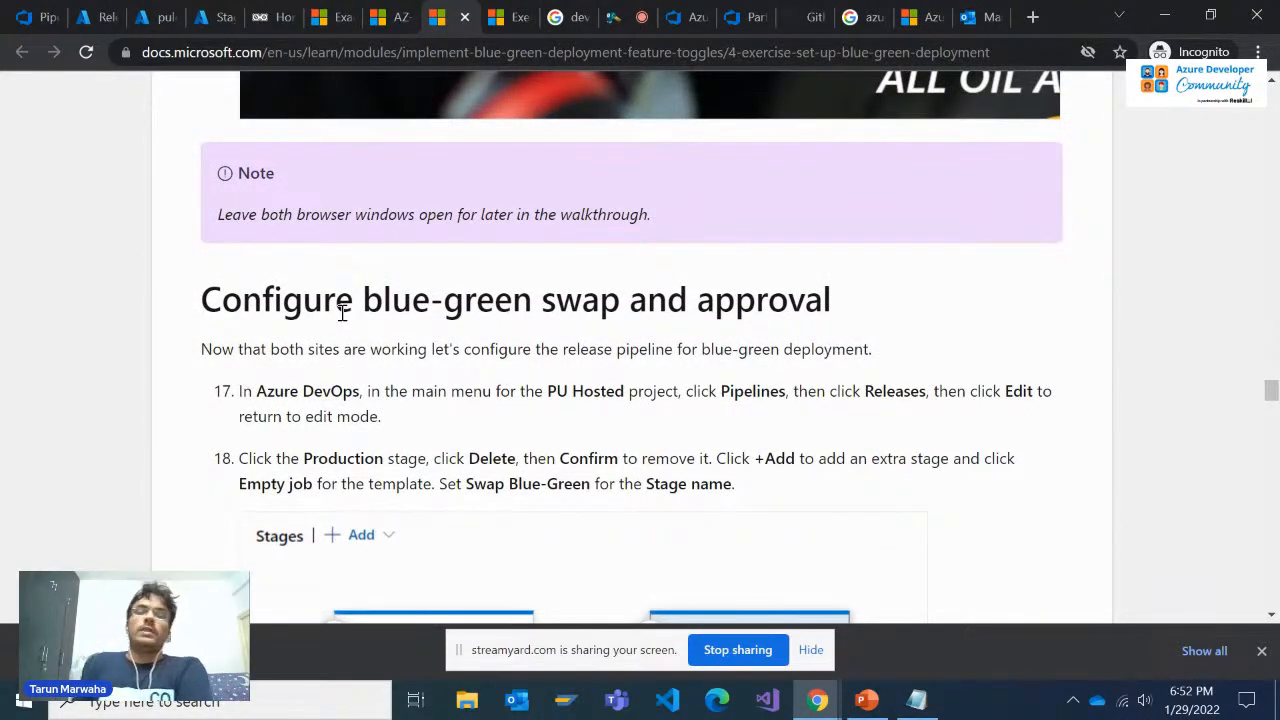
pyautogui.scroll(-1, 342, 313)
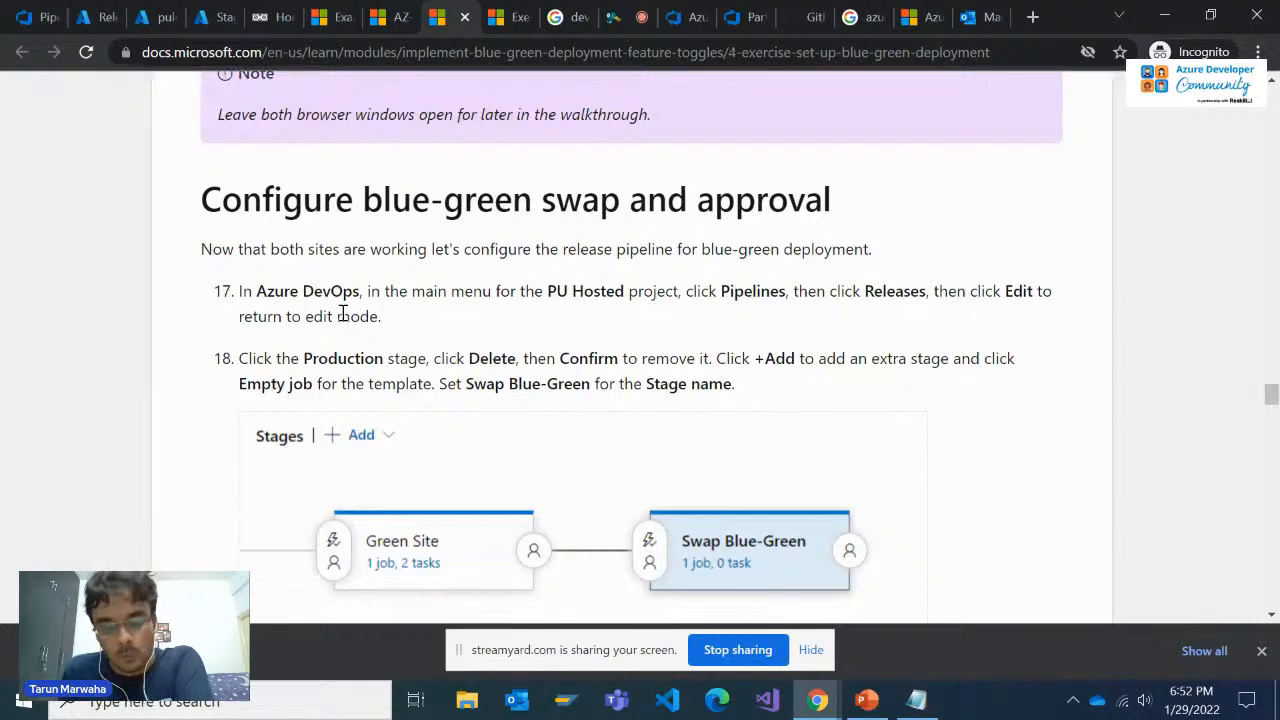
pyautogui.scroll(-1, 342, 313)
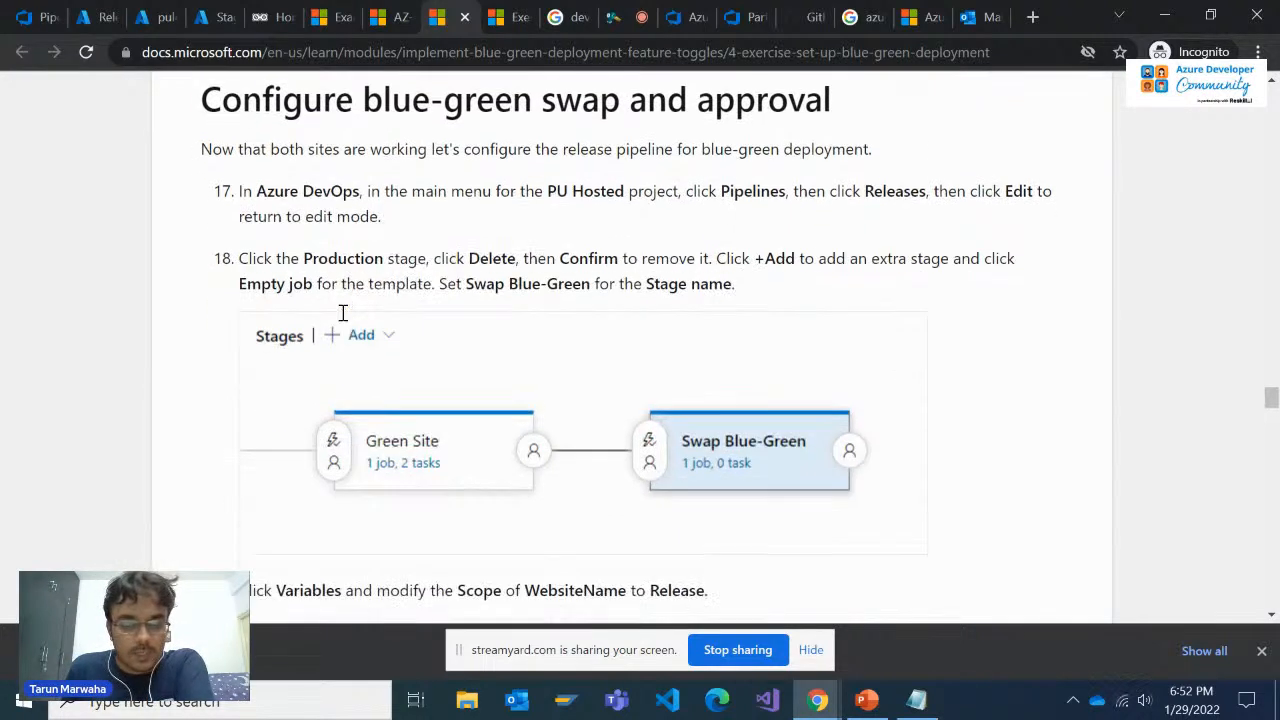
pyautogui.scroll(1, 342, 313)
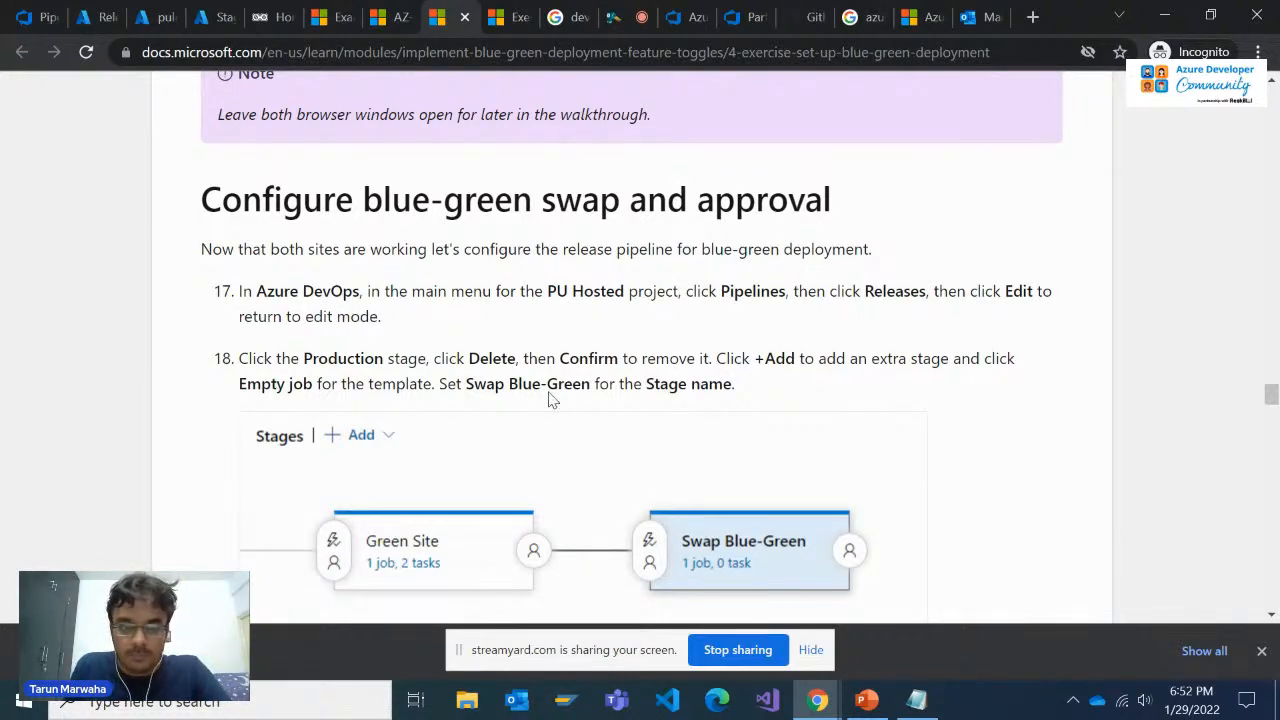
# Return to the Release-2 Production stage's logs and examine the Azure App Service Deploy task's output
pyautogui.click(692, 17)
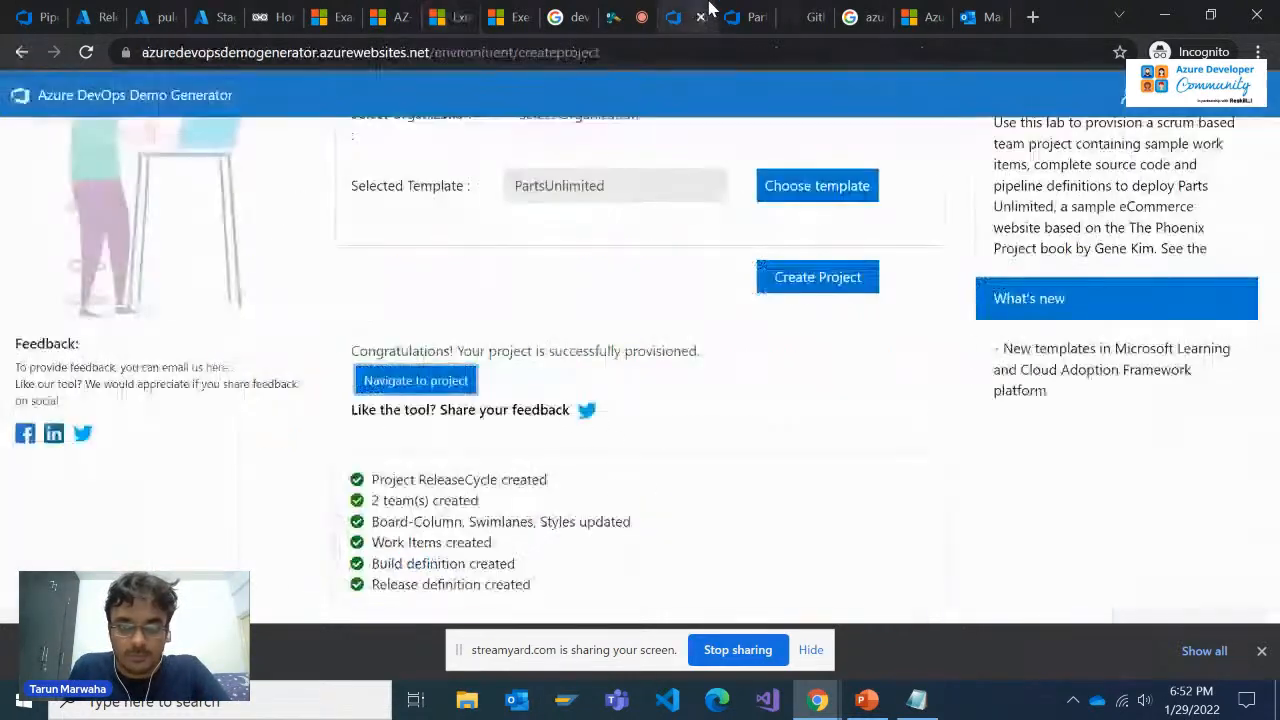
pyautogui.click(745, 17)
pyautogui.scroll(-3, 798, 435)
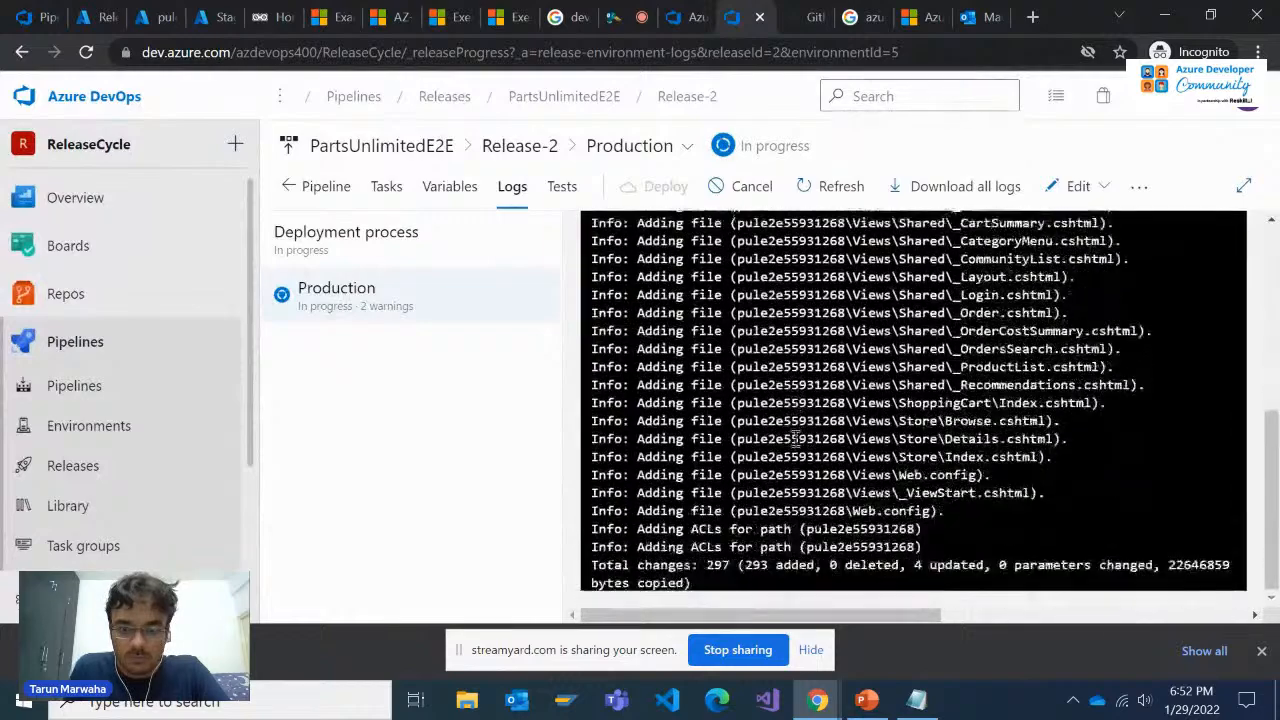
pyautogui.scroll(4, 798, 435)
pyautogui.scroll(-1, 798, 450)
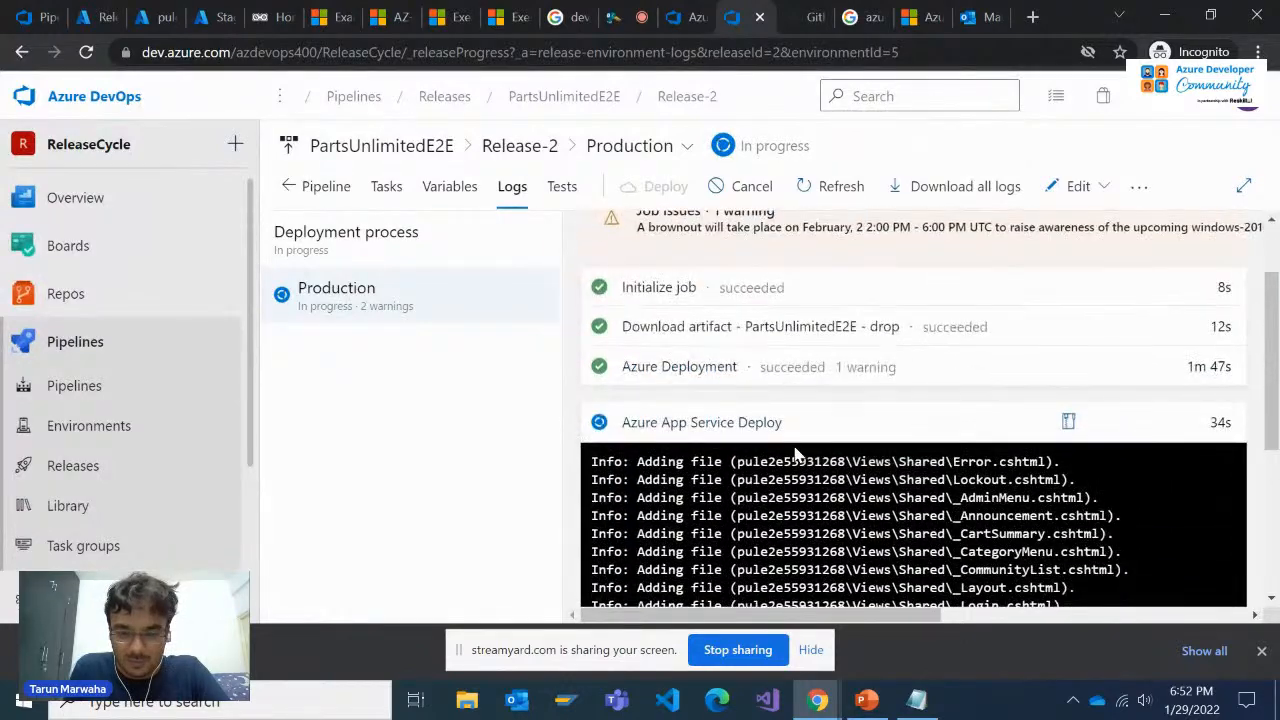
pyautogui.scroll(-5, 795, 455)
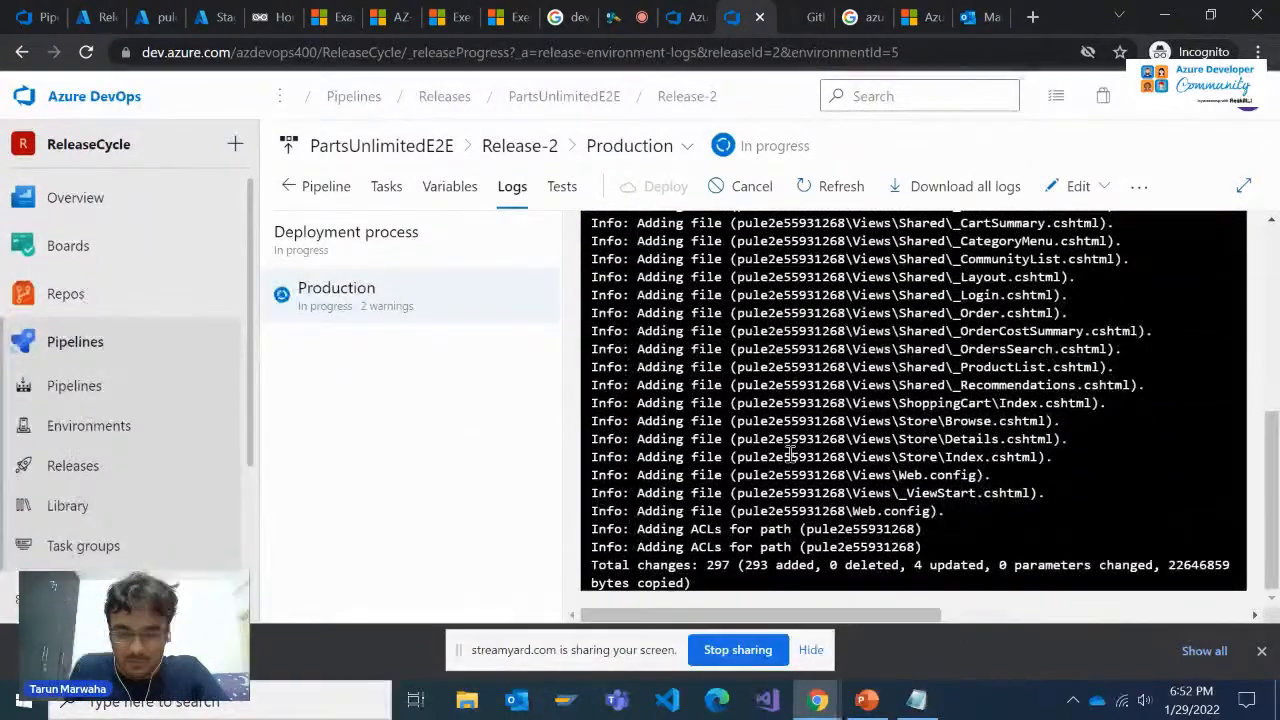
pyautogui.scroll(5, 790, 456)
pyautogui.scroll(-2, 790, 460)
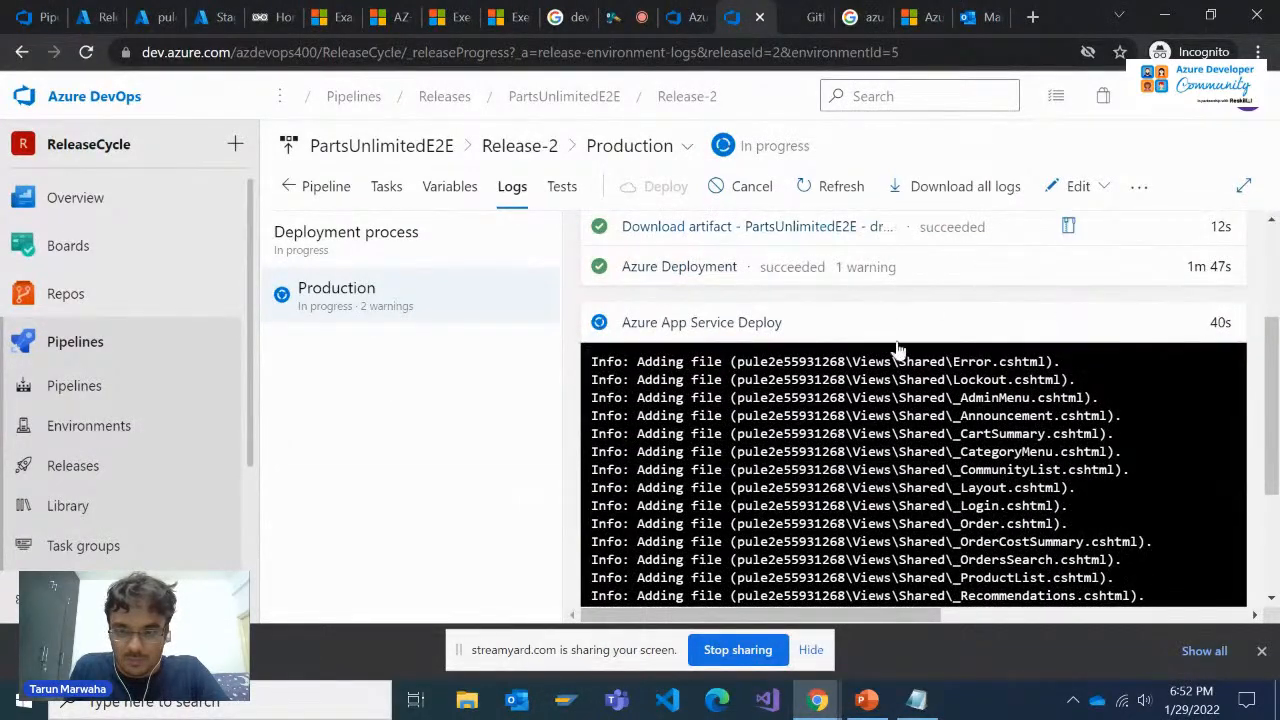
pyautogui.scroll(-2, 900, 351)
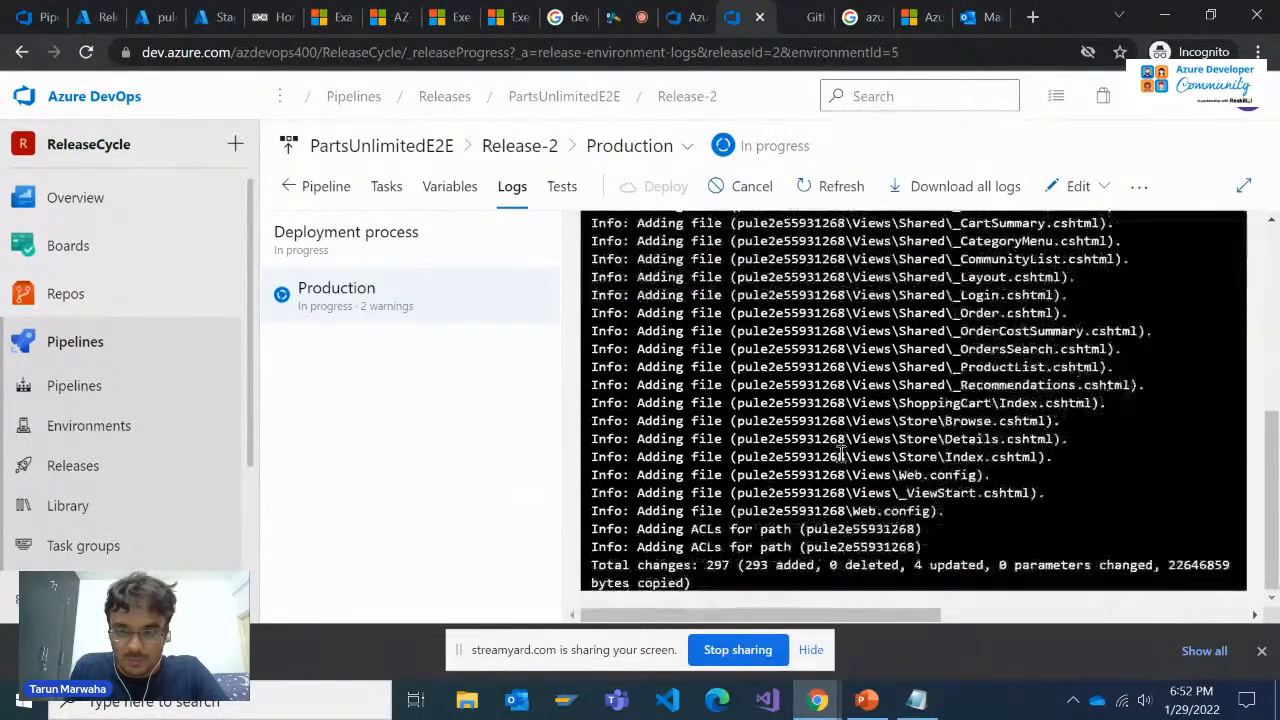
pyautogui.click(690, 17)
pyautogui.click(740, 17)
pyautogui.scroll(2, 752, 440)
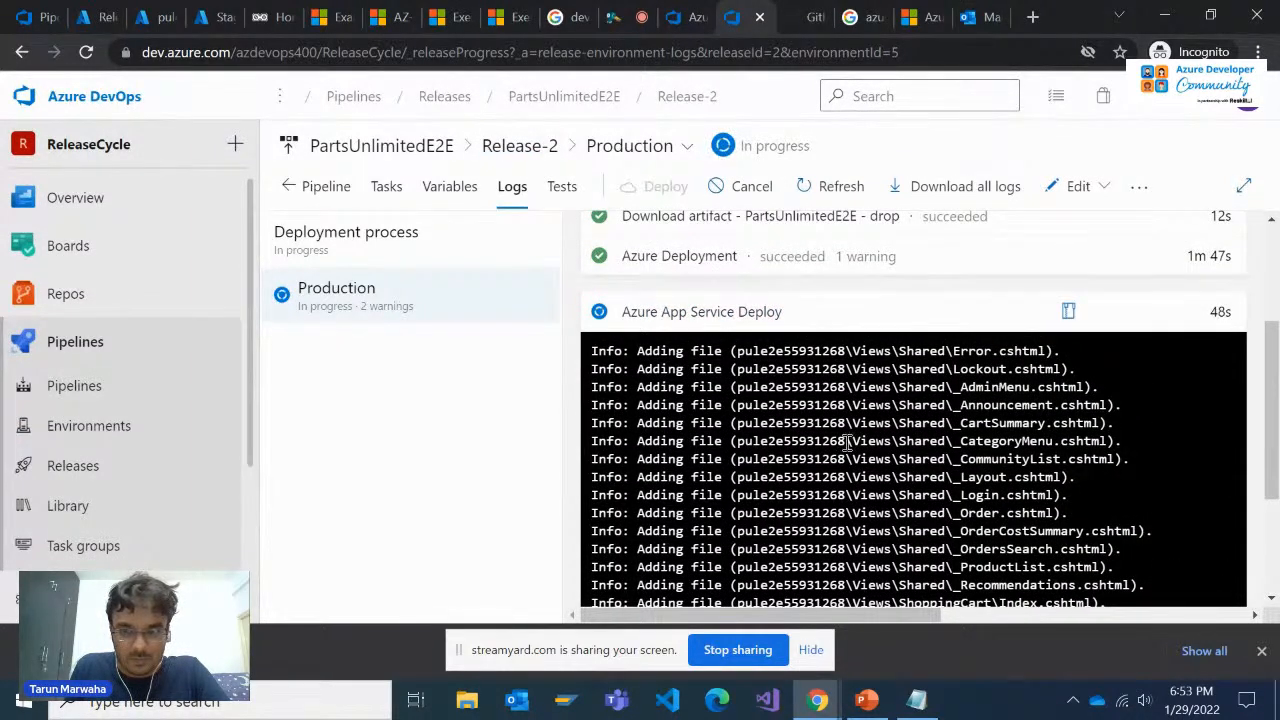
pyautogui.scroll(1, 847, 442)
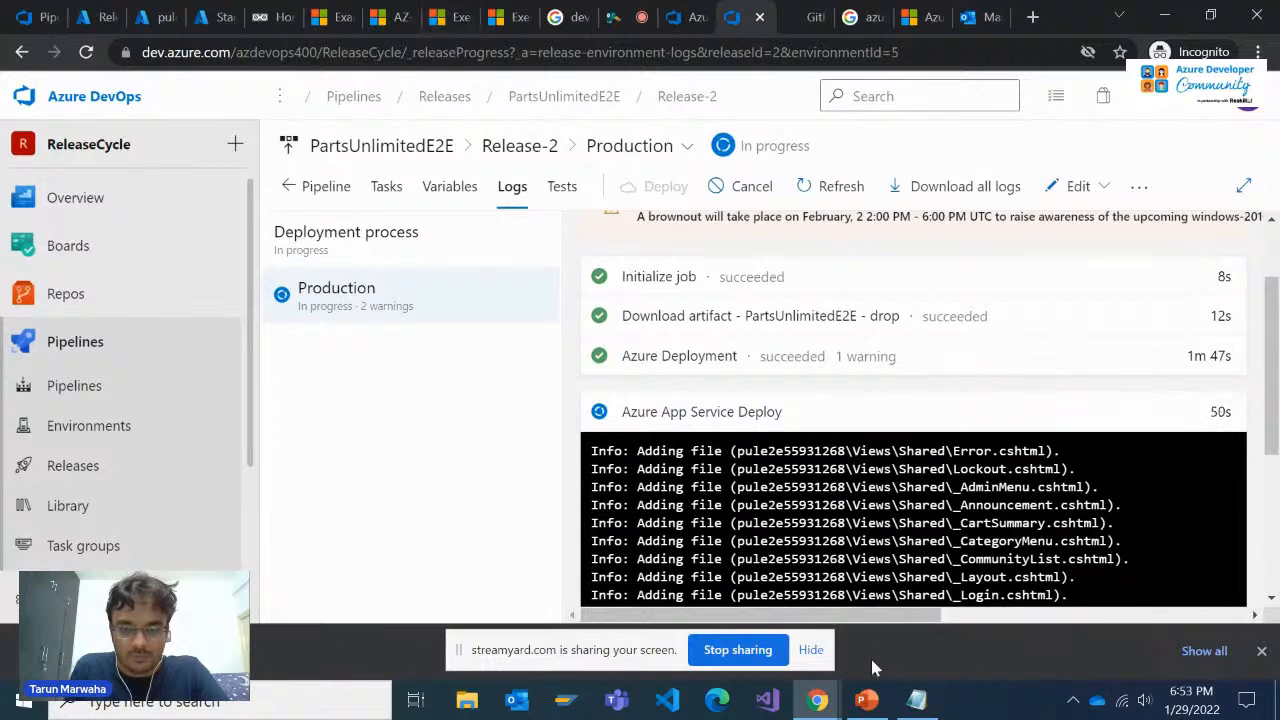
# Switch to the CD in Azure Devops.pptx presentation in PowerPoint and look through the demo and reference links on slides 10 to 12
pyautogui.click(866, 700)
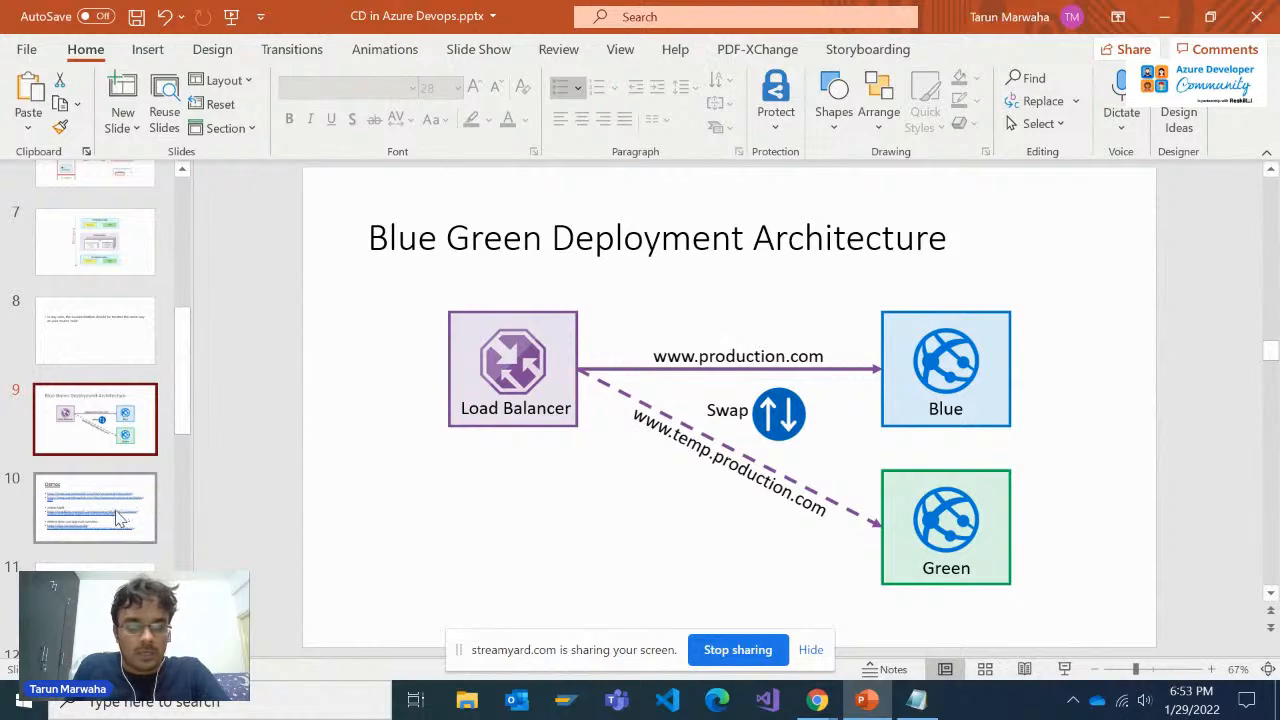
pyautogui.scroll(-1, 118, 512)
pyautogui.click(106, 445)
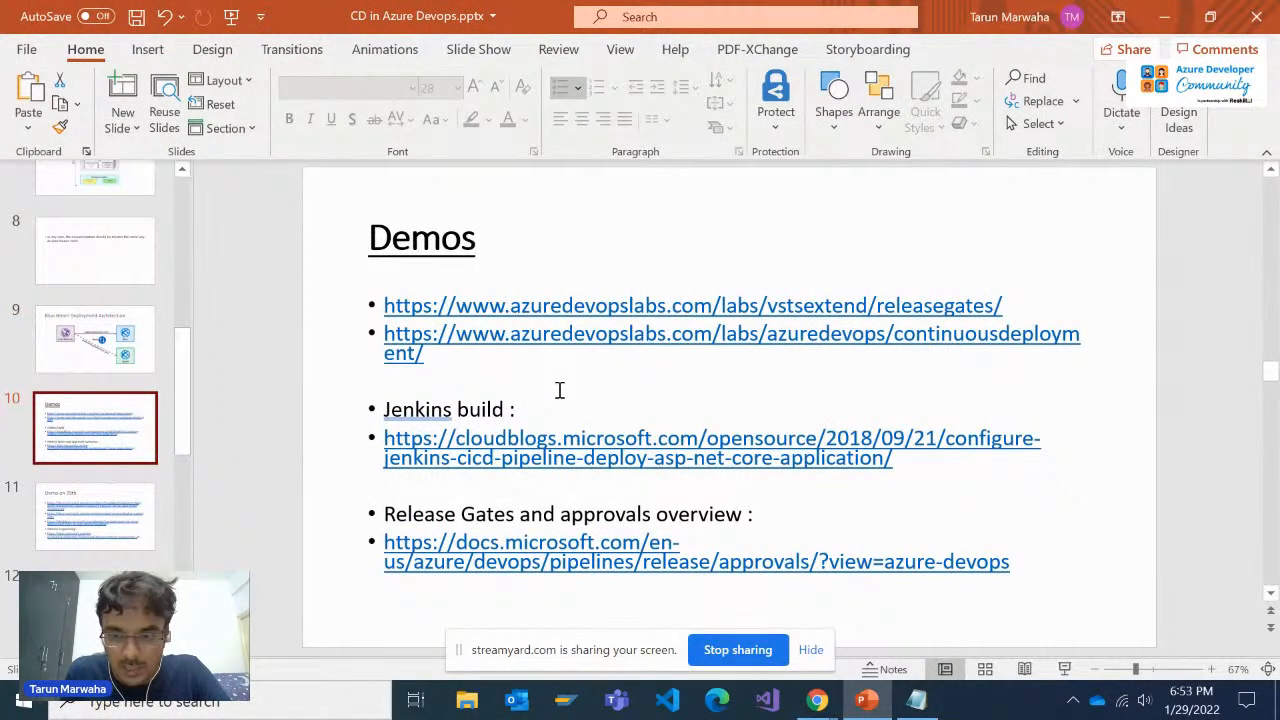
pyautogui.scroll(-1, 512, 401)
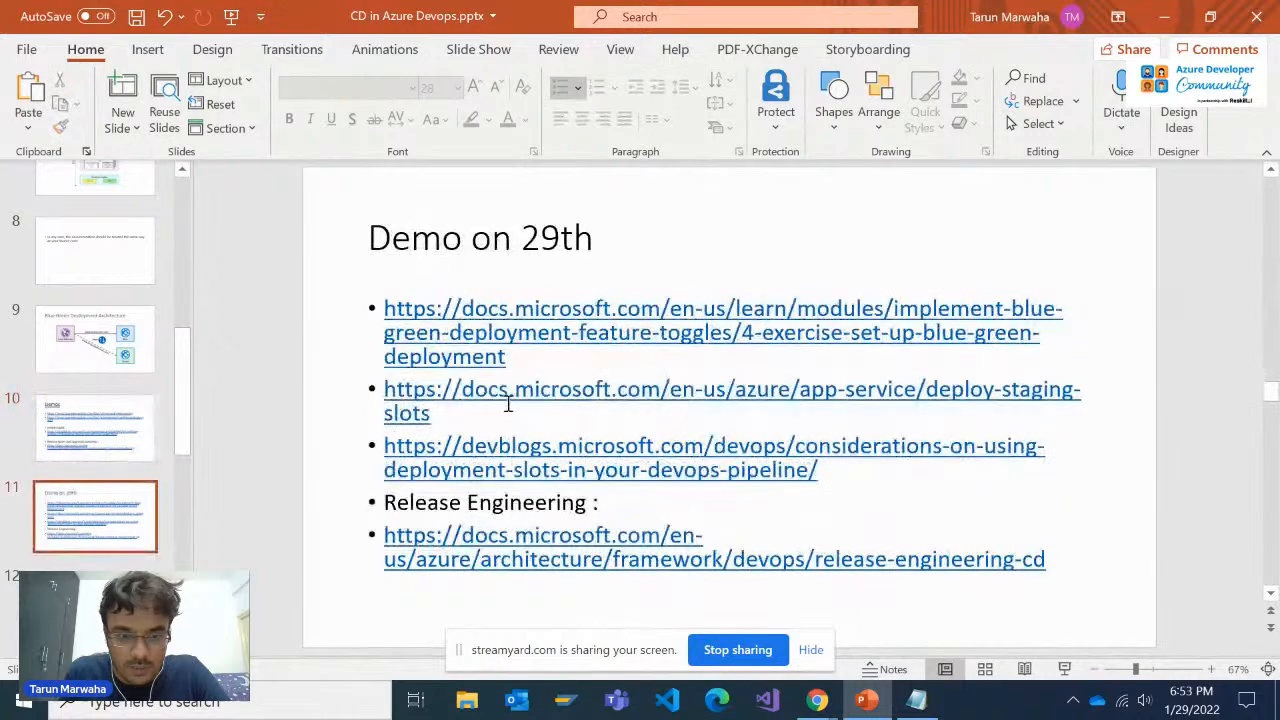
pyautogui.scroll(1, 481, 408)
pyautogui.scroll(-1, 483, 409)
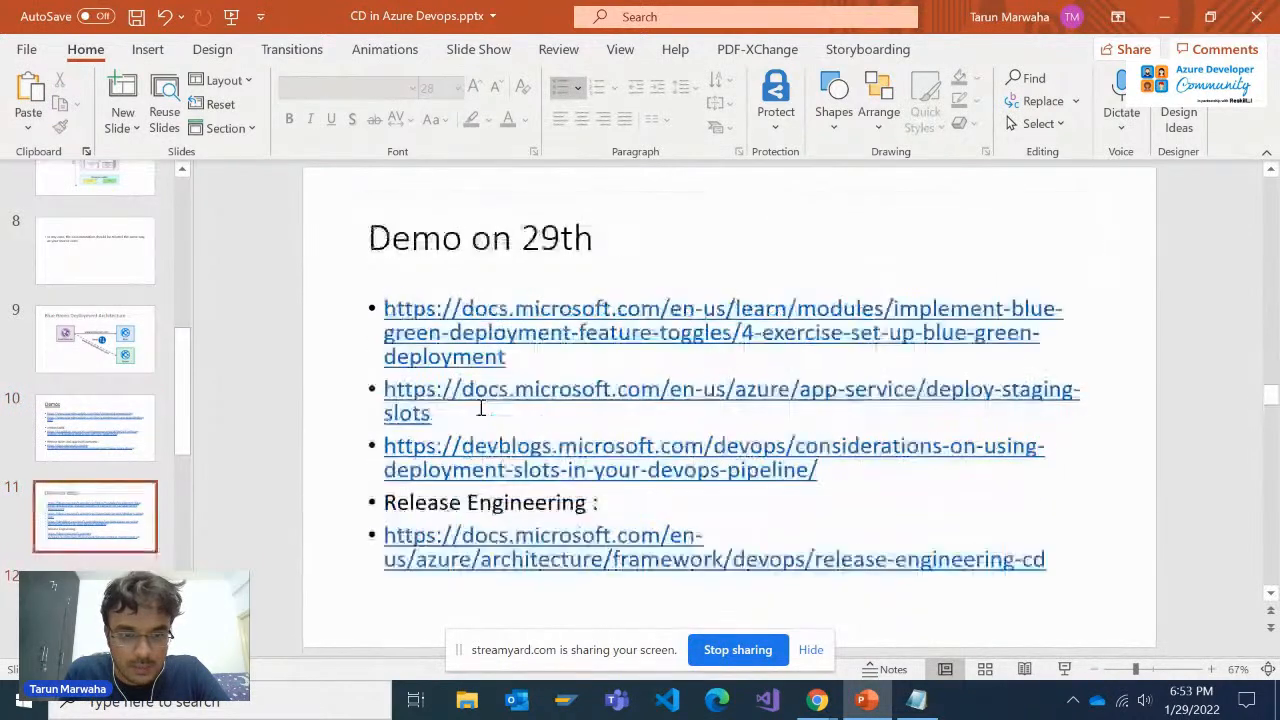
pyautogui.scroll(-1, 488, 427)
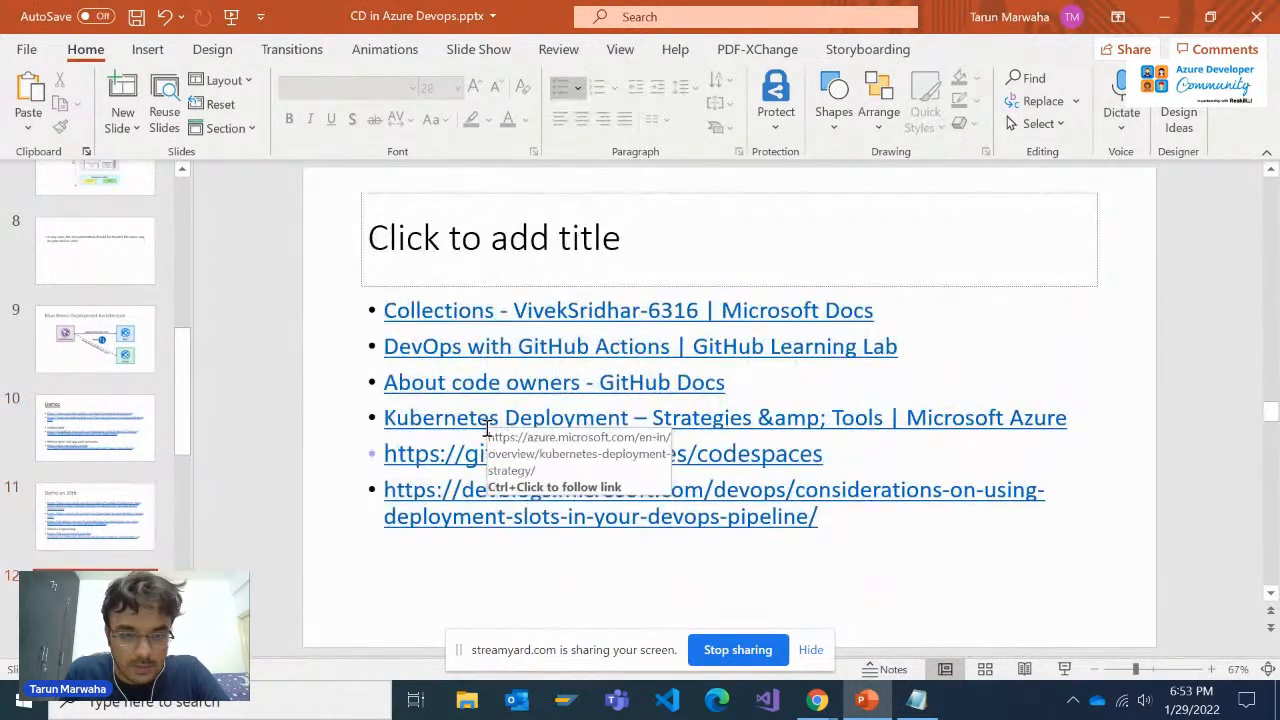
# Show the "What happens during a swap" slide and the following slide with swap steps 5 and 6
pyautogui.scroll(-1, 472, 447)
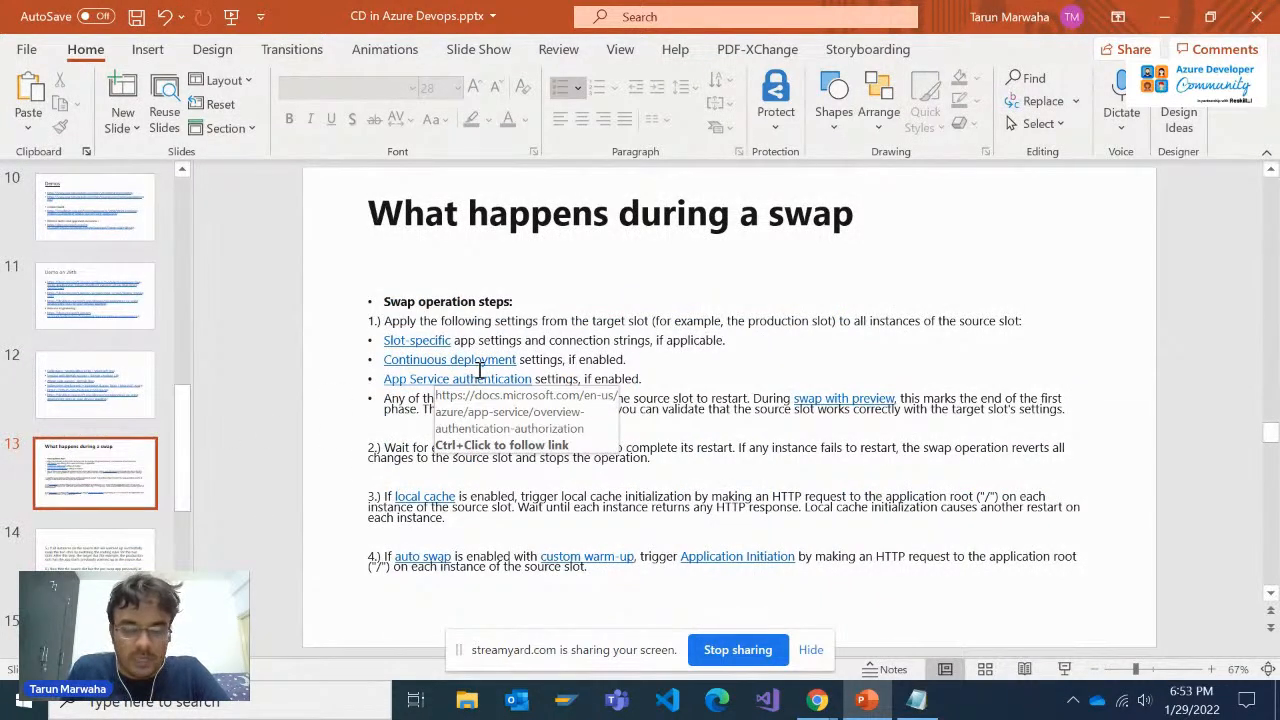
pyautogui.click(544, 322)
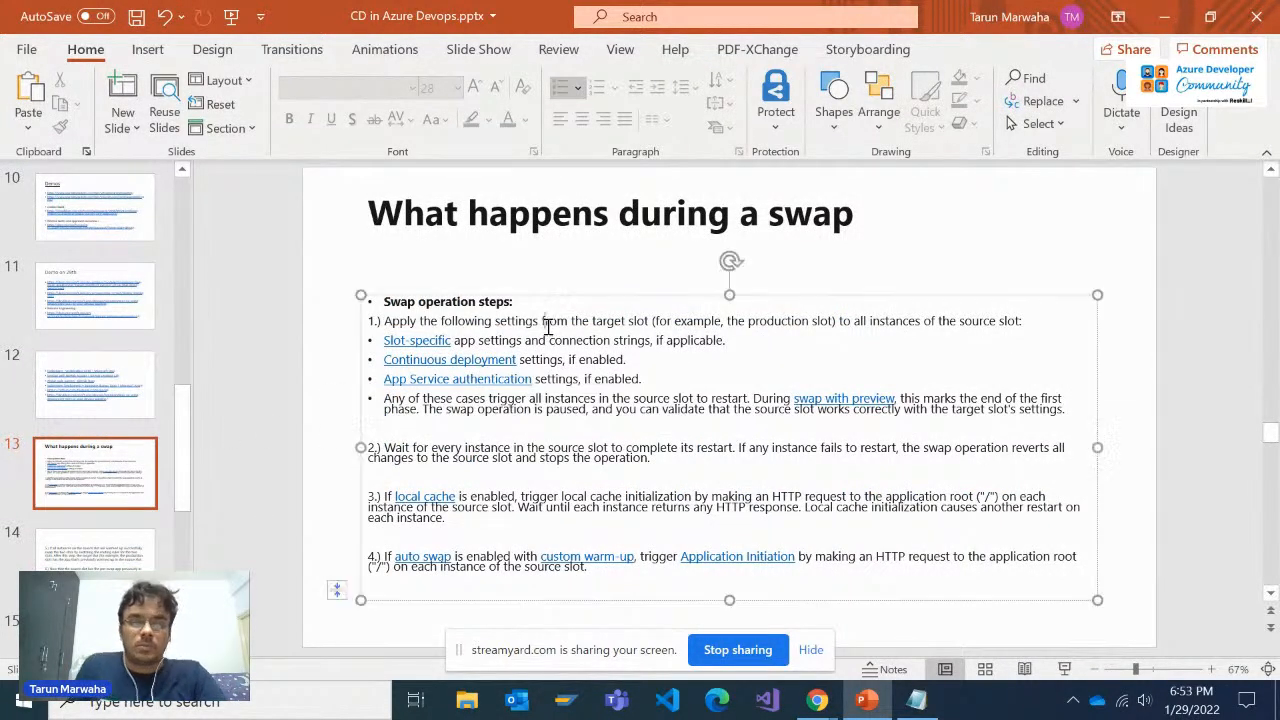
pyautogui.click(109, 556)
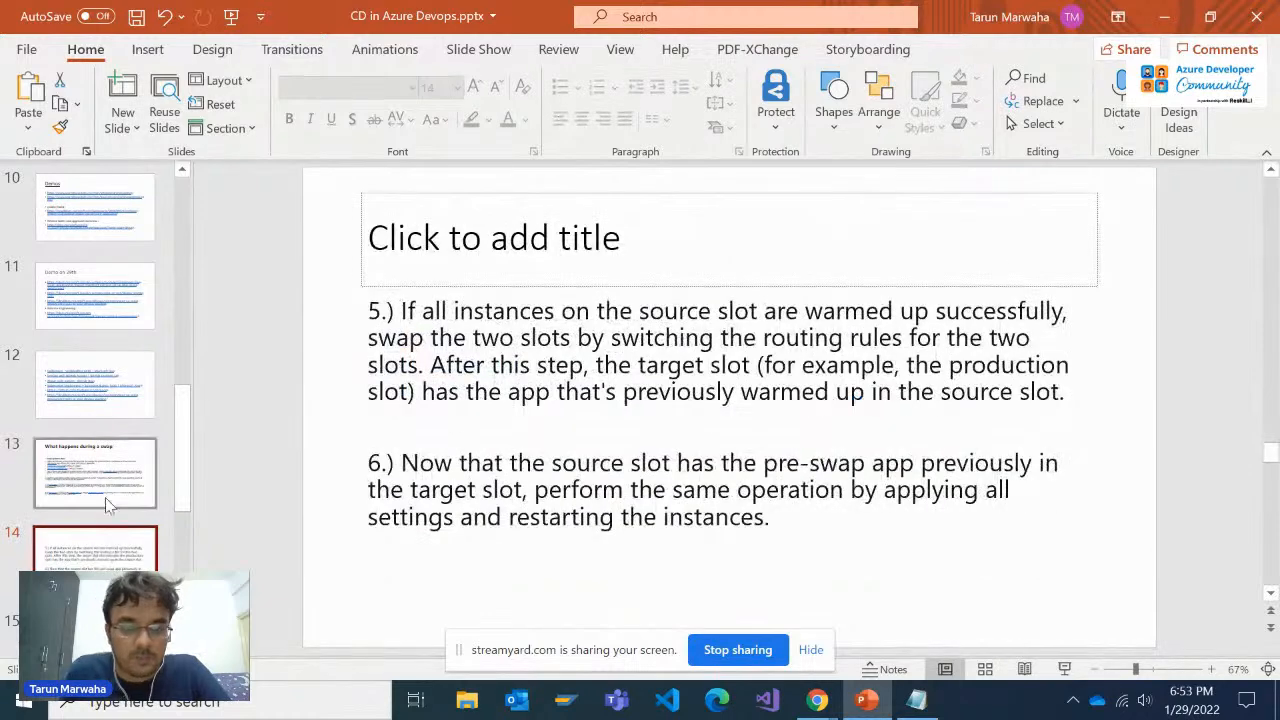
# Revisit the "What happens during a swap" slide, switch to Chrome and open the pule2e55931268 production site to compare with the staging site
pyautogui.click(109, 486)
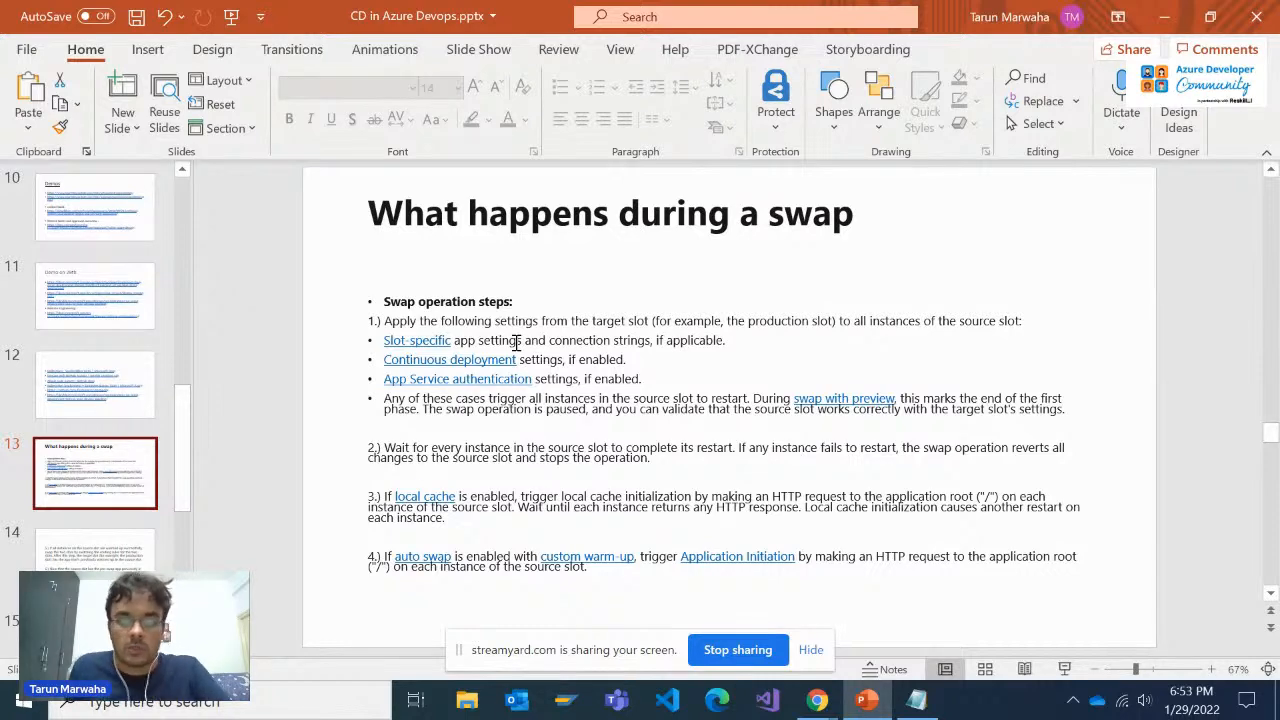
pyautogui.hotkey('alt', 'Tab')
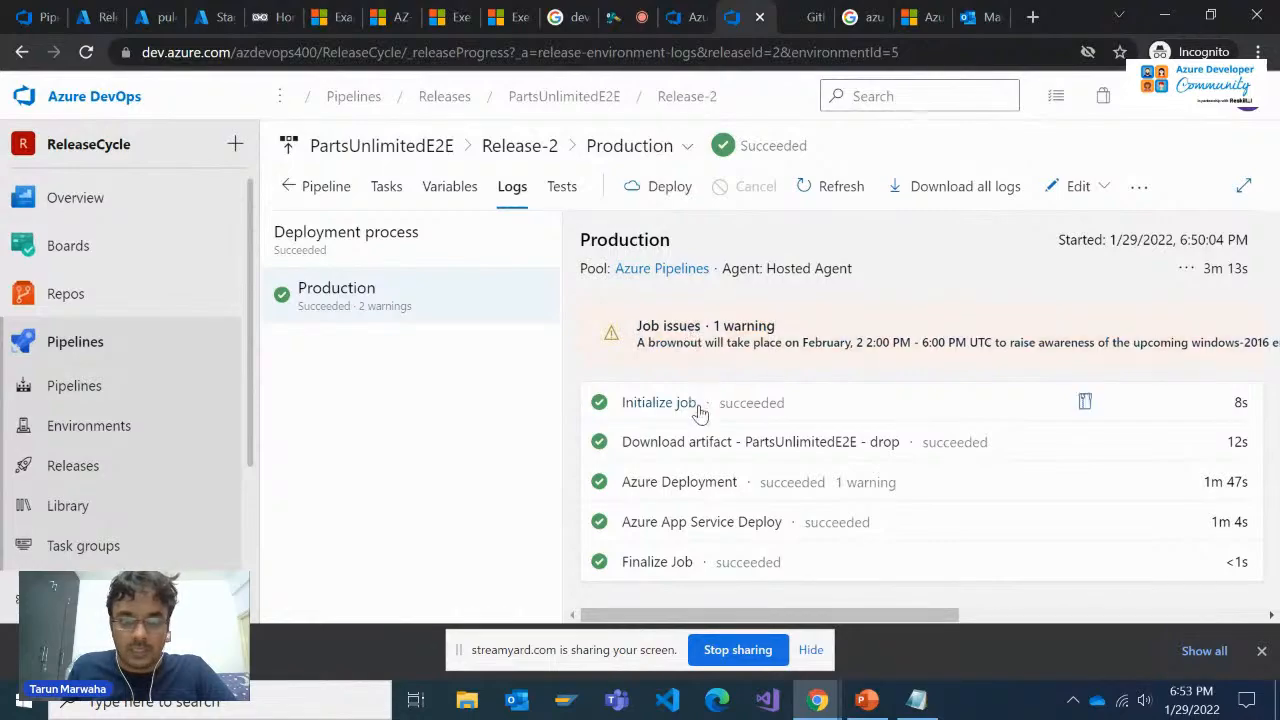
pyautogui.click(168, 16)
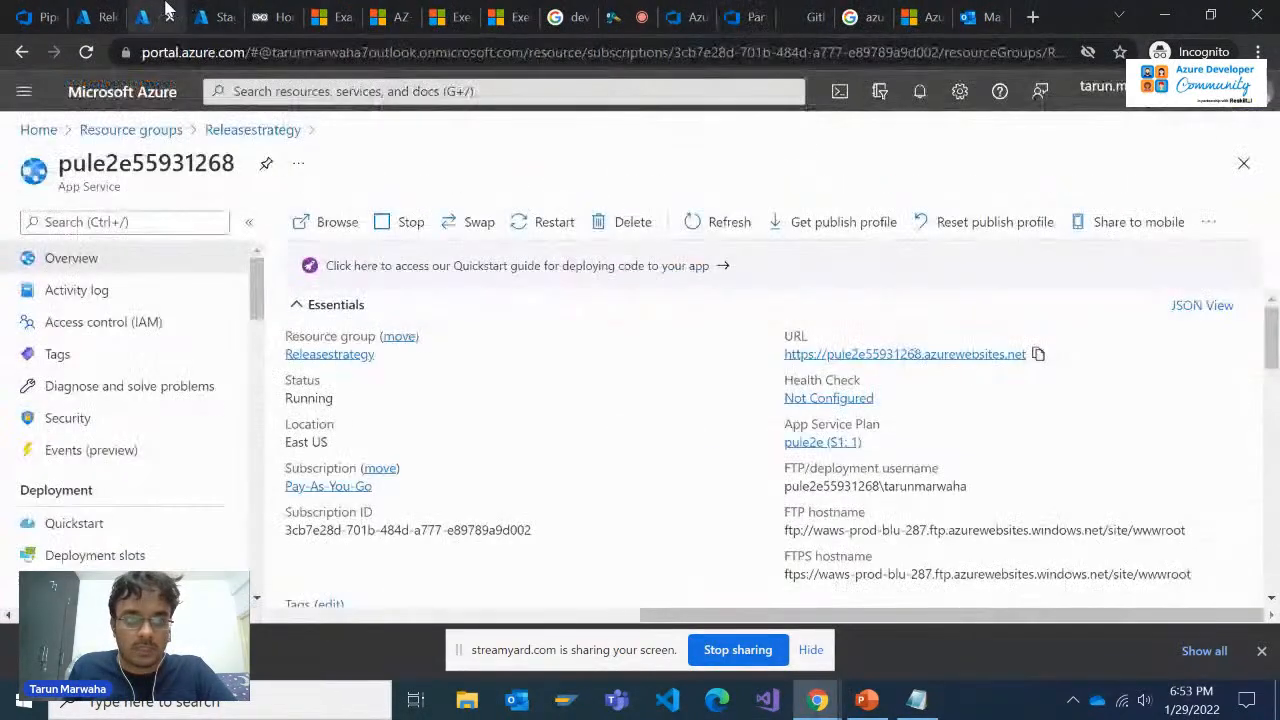
pyautogui.click(920, 355)
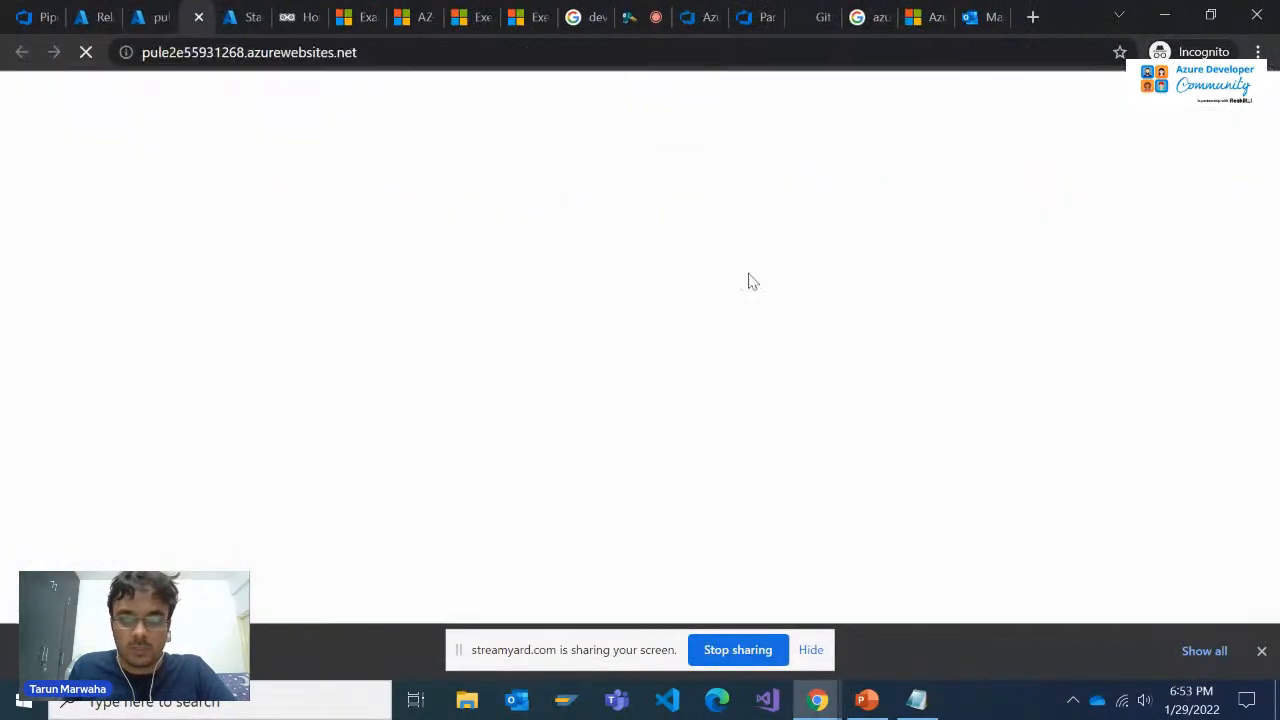
pyautogui.click(266, 17)
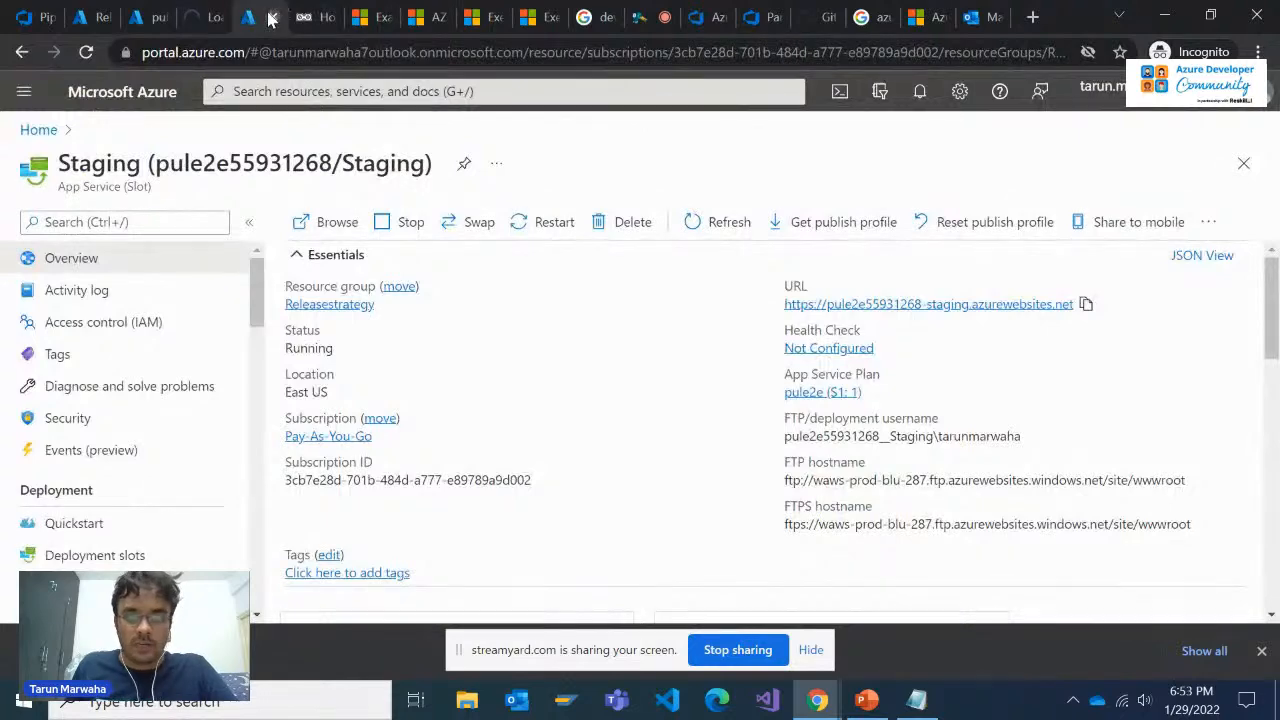
pyautogui.click(292, 10)
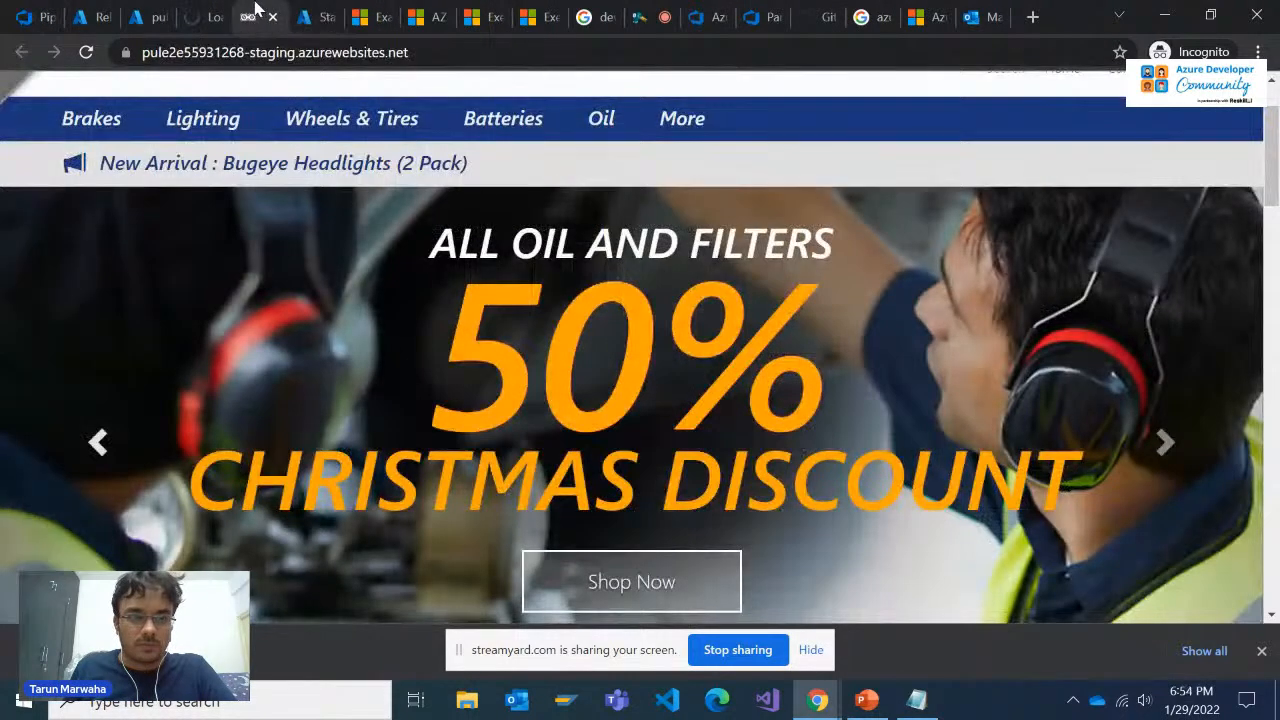
pyautogui.click(210, 10)
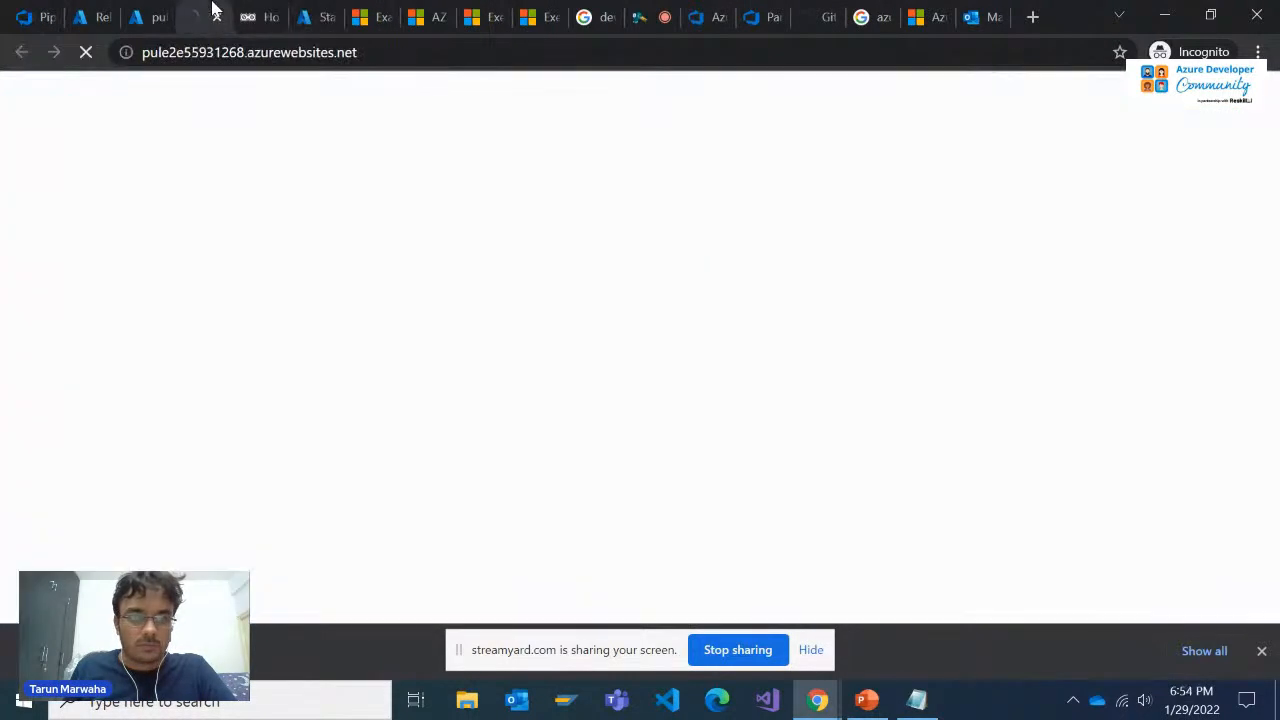
# Open the deployment slots of the pule2e55931268 App Service and examine the traffic percentages for the production, Staging and Dev slots
pyautogui.click(150, 15)
pyautogui.scroll(-1, 142, 480)
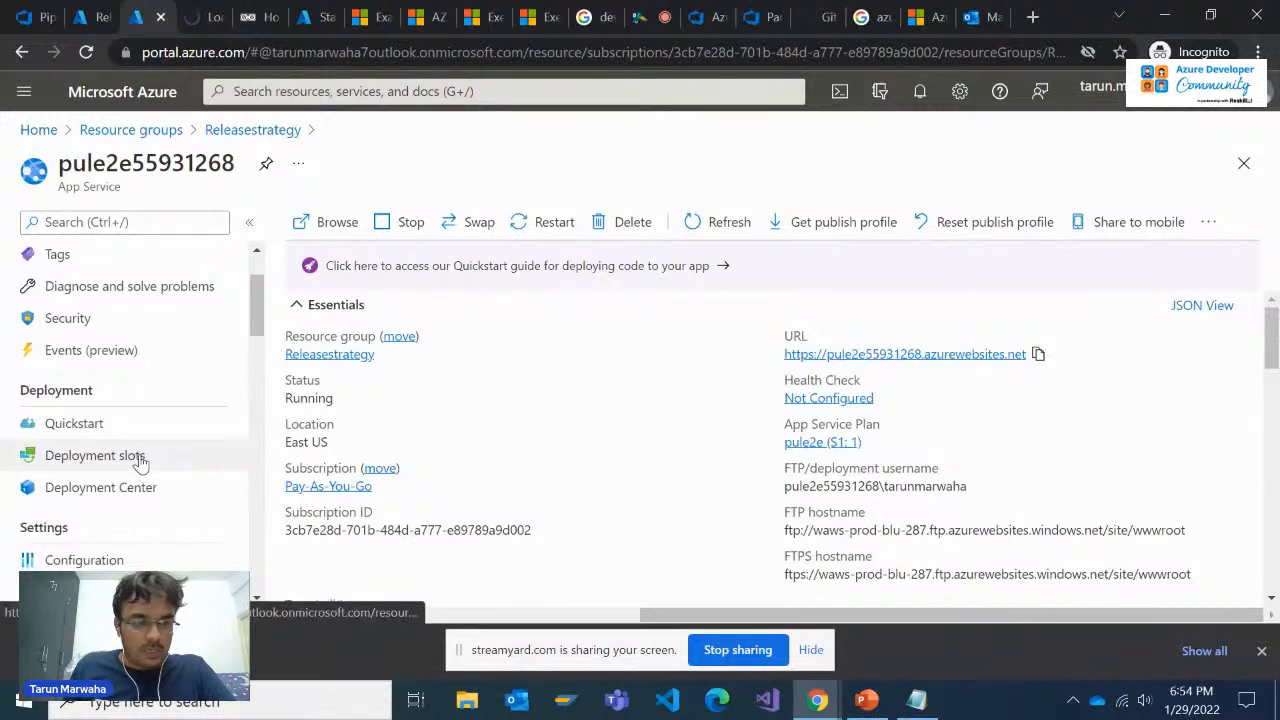
pyautogui.click(140, 455)
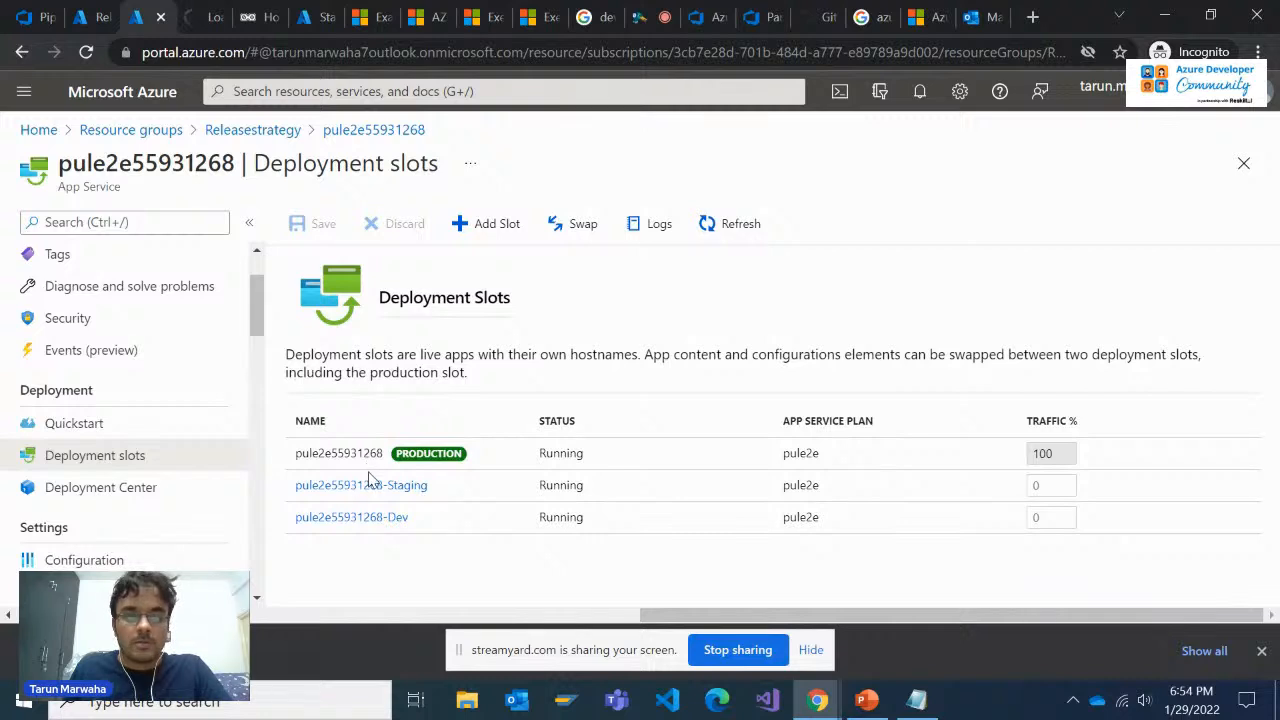
pyautogui.click(1040, 483)
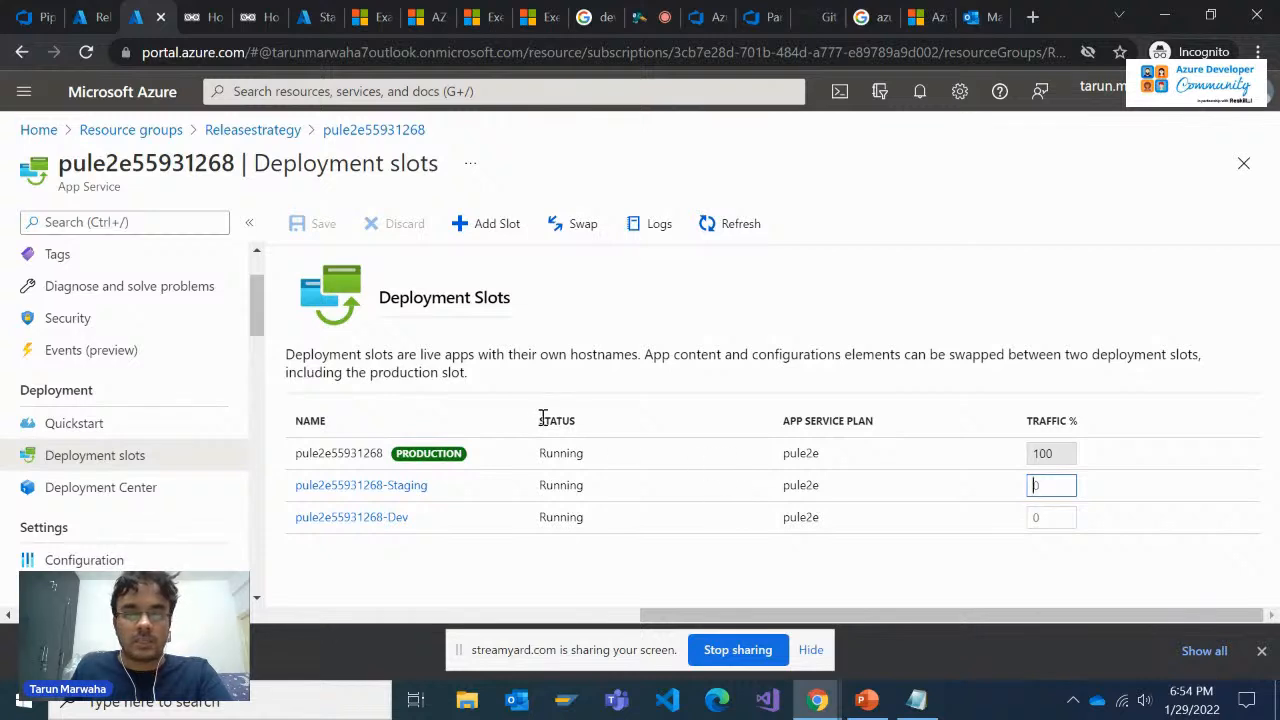
# Show the form for adding a deployment slot with its clone-settings choices, and close it without adding a slot
pyautogui.click(494, 236)
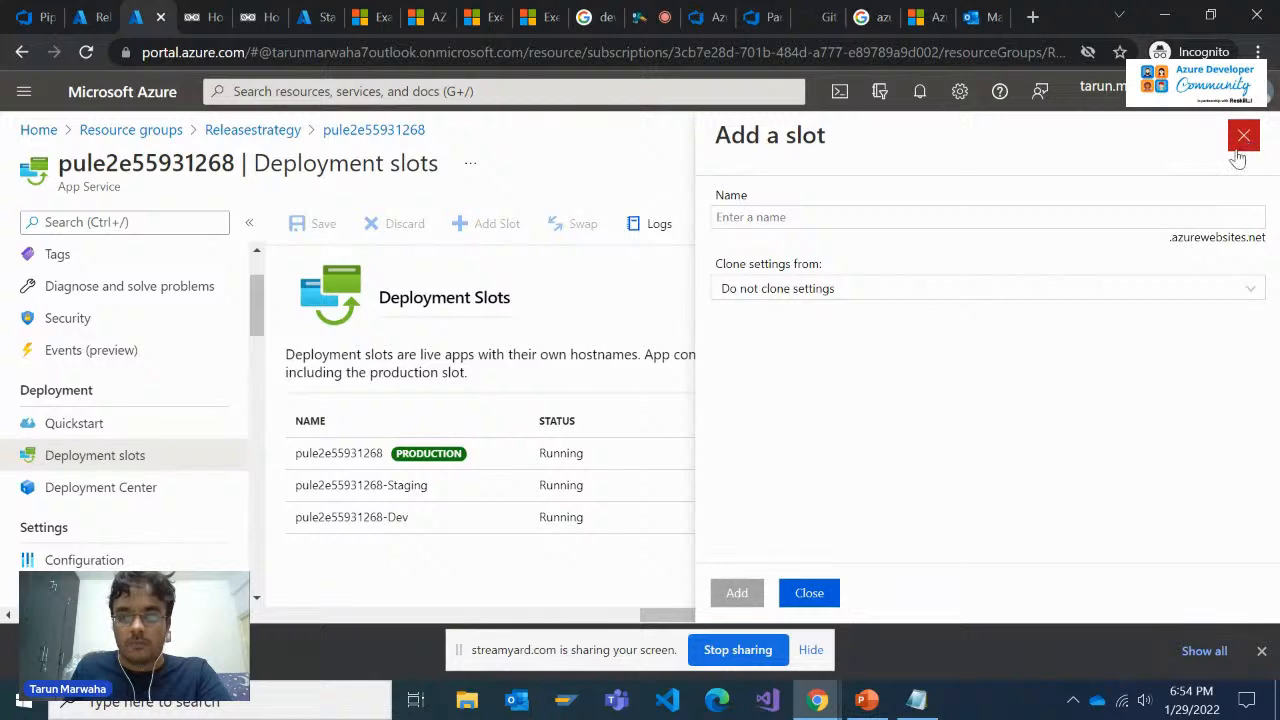
pyautogui.click(1246, 291)
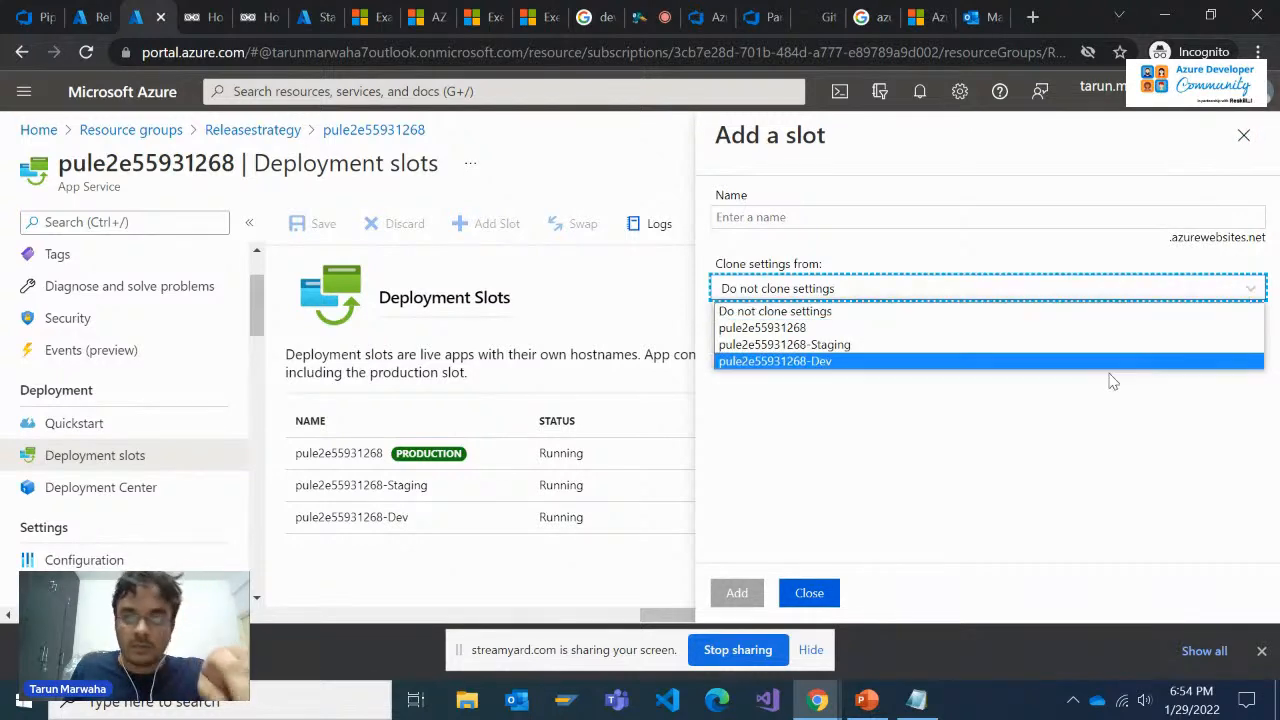
pyautogui.click(1066, 440)
pyautogui.click(1243, 135)
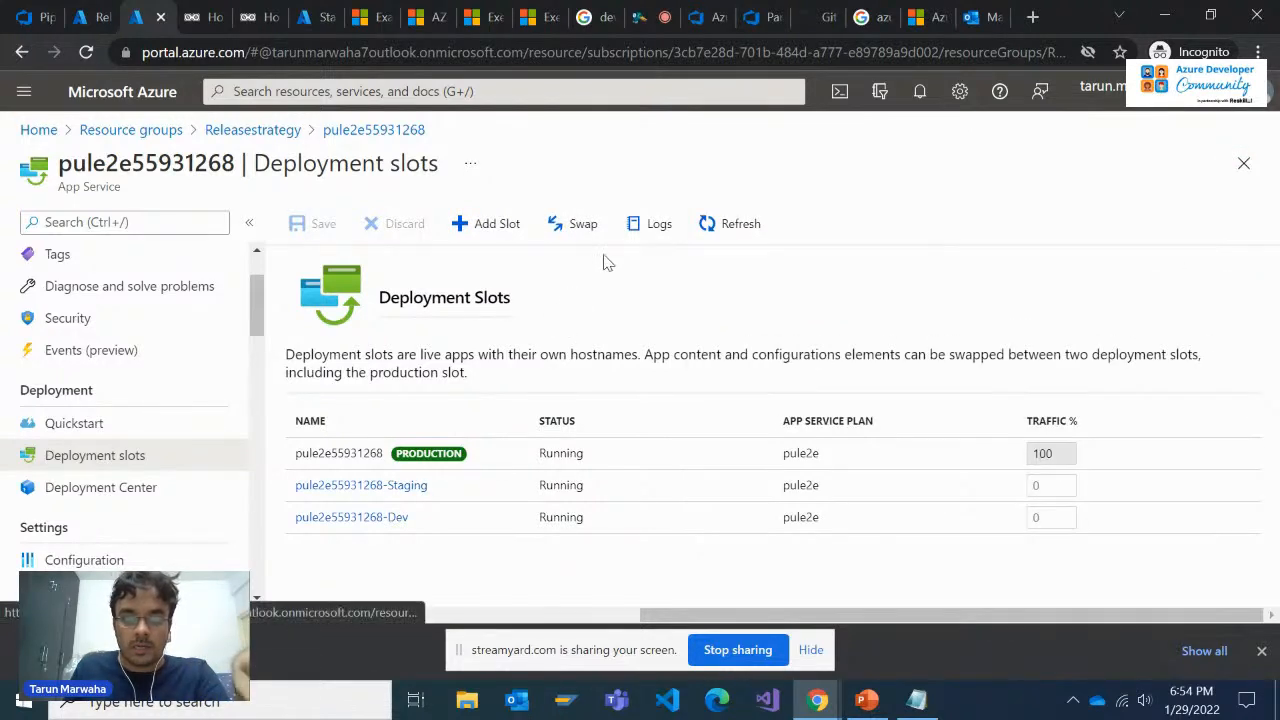
# Show the slot swap form without swapping, and view the deployment slots' activity log before returning to the slot list
pyautogui.click(562, 230)
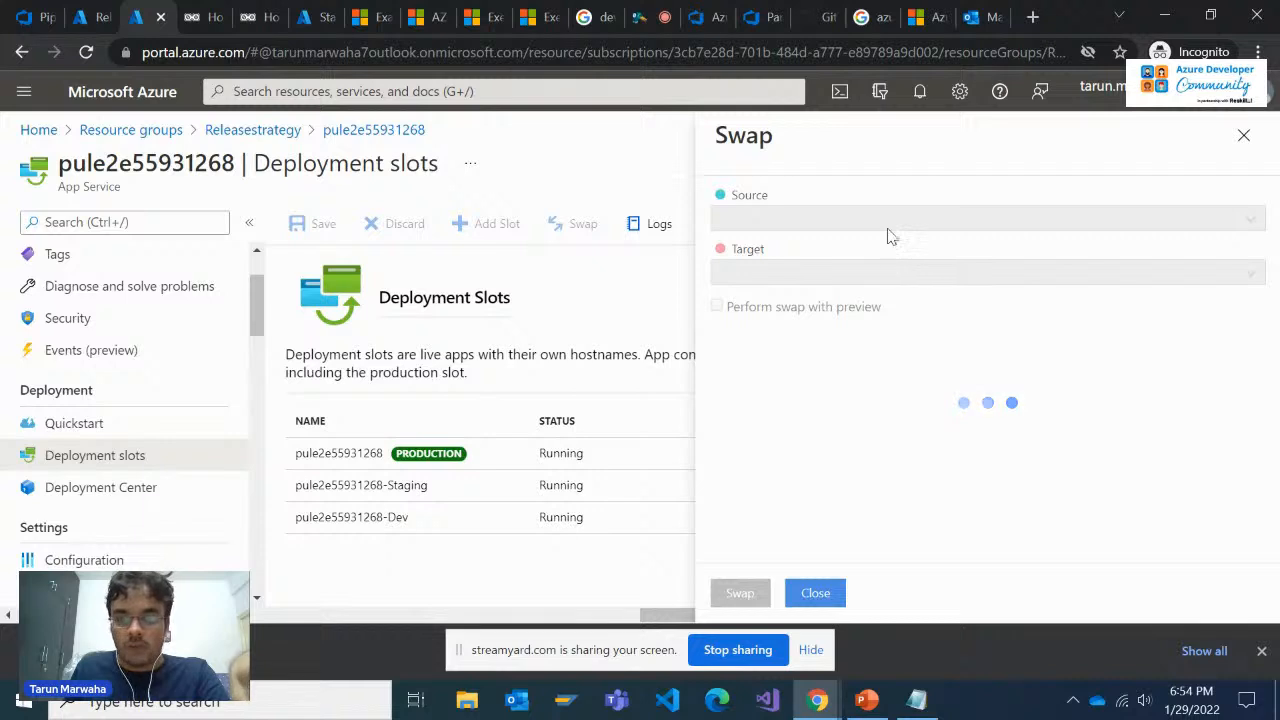
pyautogui.click(1243, 135)
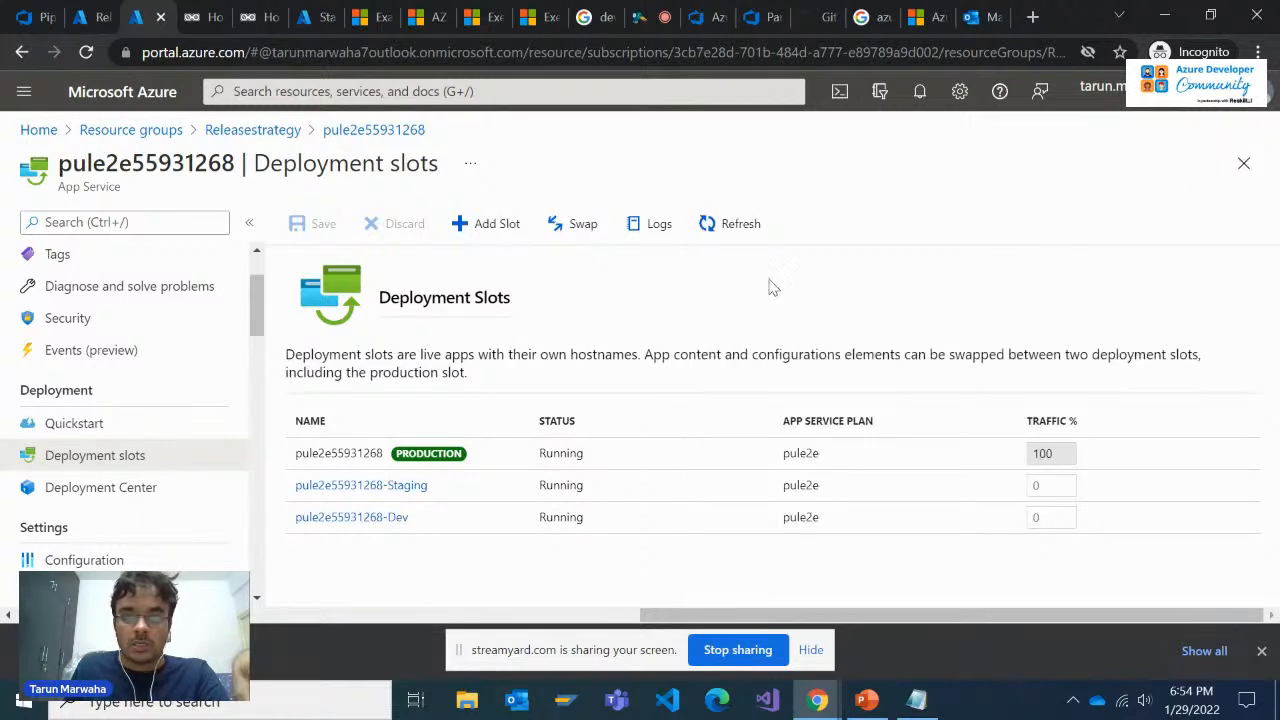
pyautogui.click(586, 226)
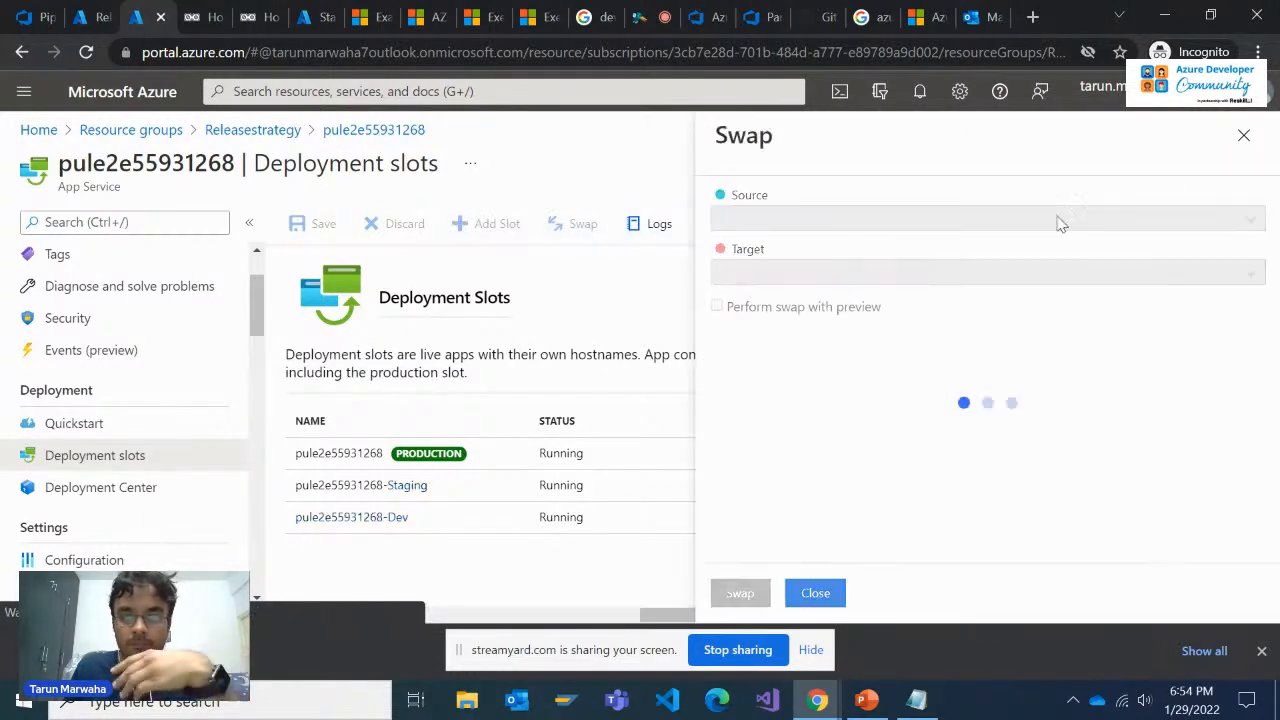
pyautogui.click(1243, 135)
pyautogui.click(657, 224)
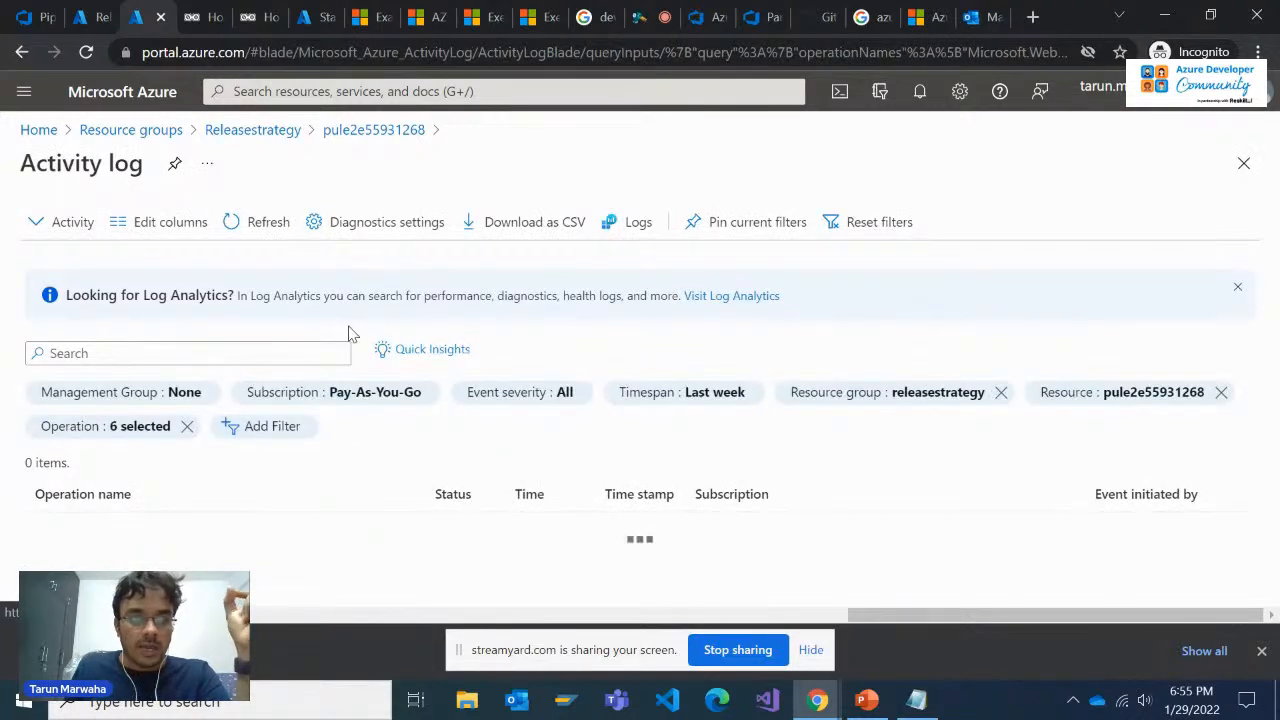
pyautogui.click(372, 129)
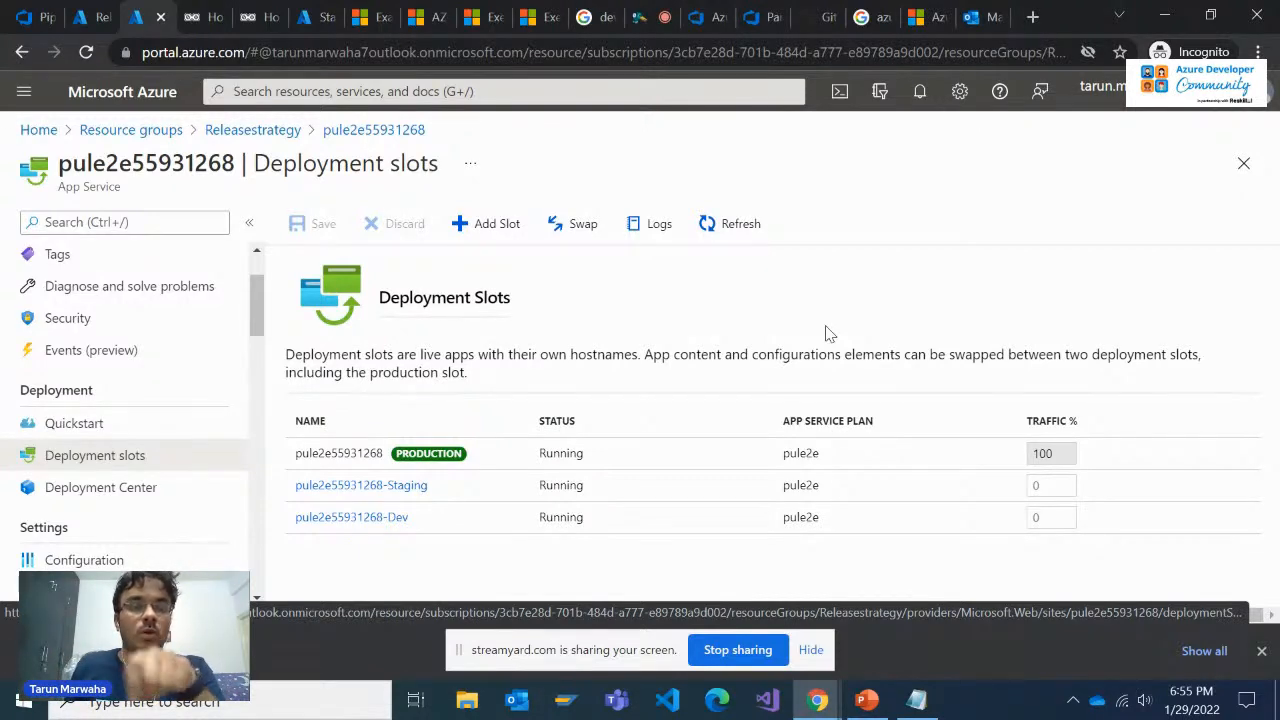
# Compare the Parts Unlimited production site with the staging site, checking their home pages and web addresses
pyautogui.click(200, 17)
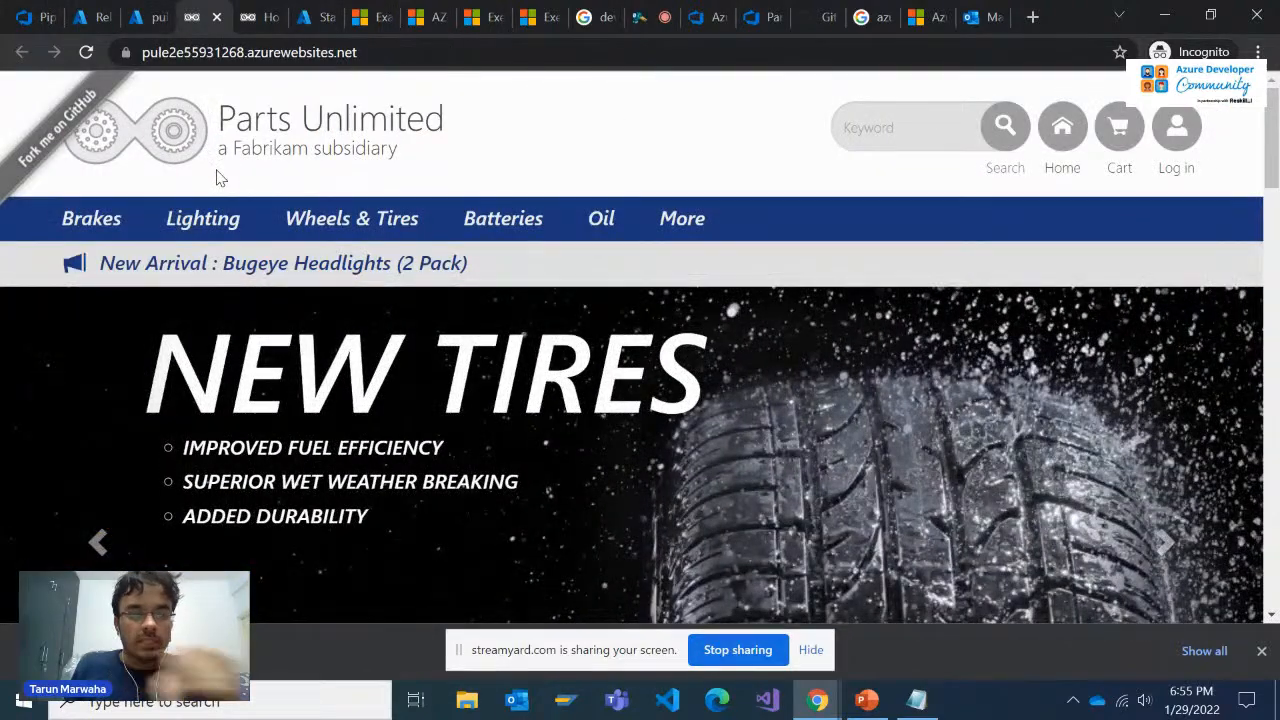
pyautogui.click(158, 17)
pyautogui.click(92, 17)
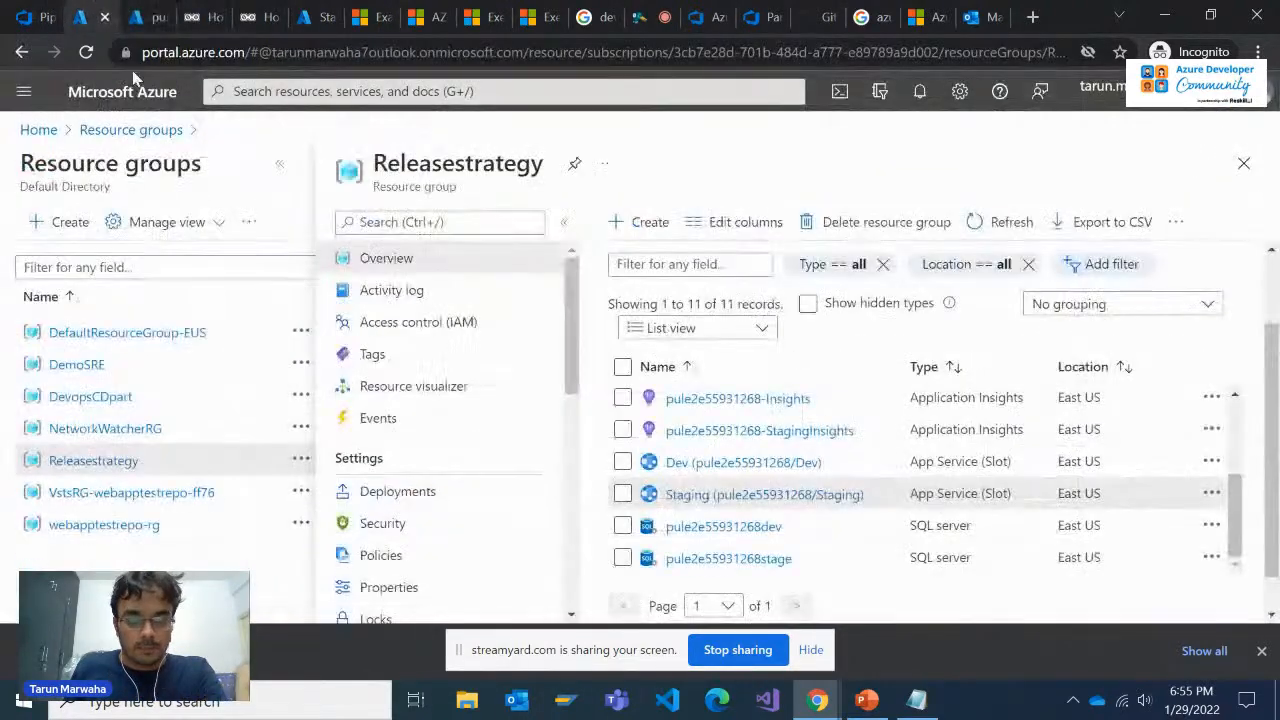
pyautogui.click(140, 17)
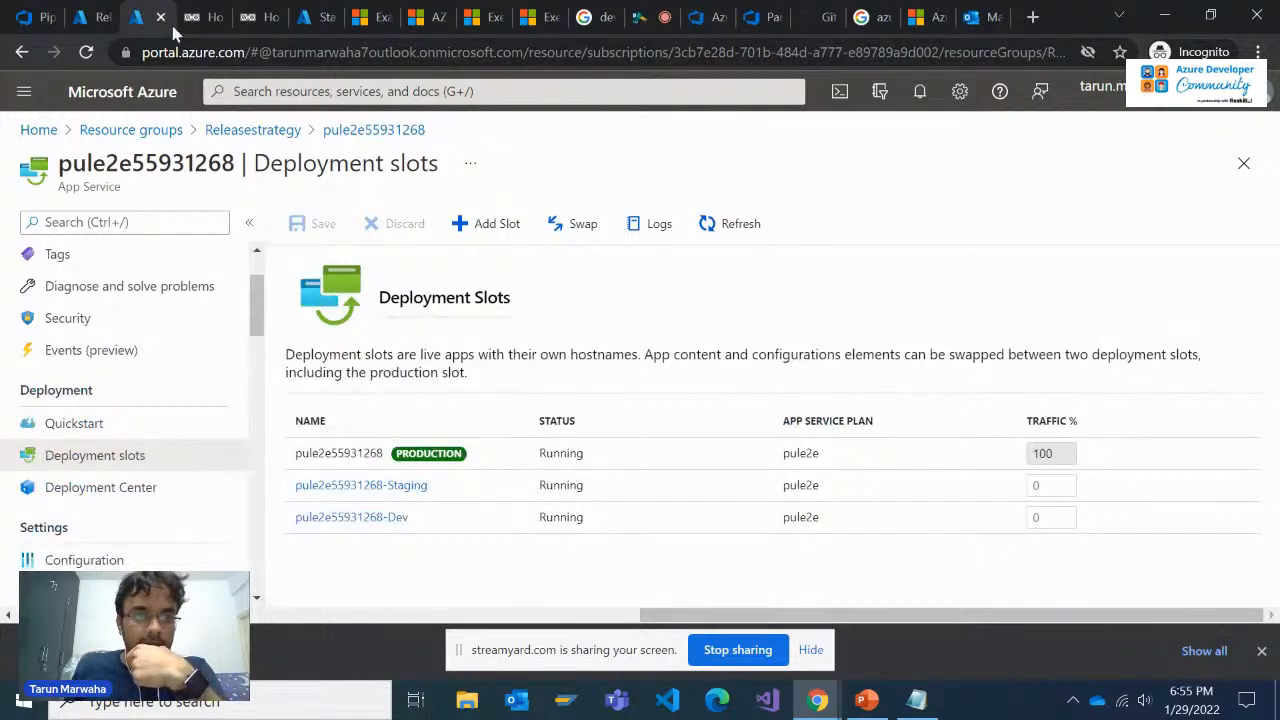
pyautogui.click(213, 8)
pyautogui.hotkey('ctrl', 'Tab')
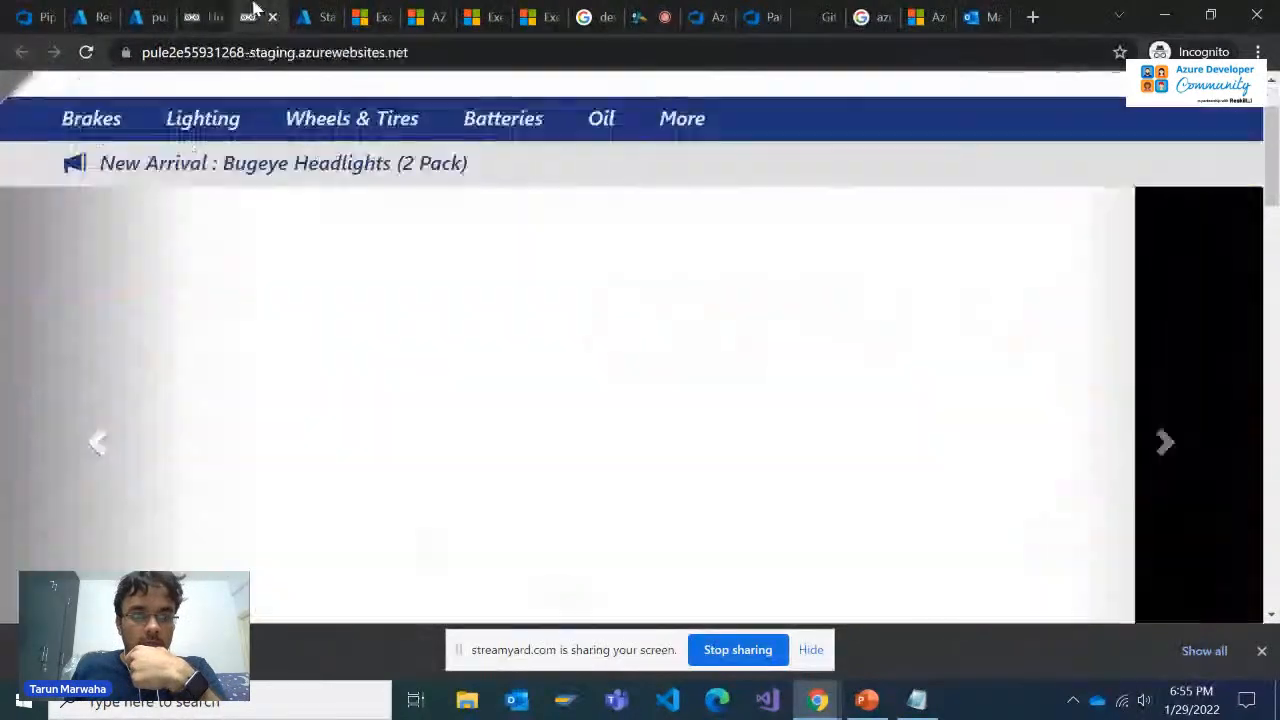
pyautogui.click(213, 10)
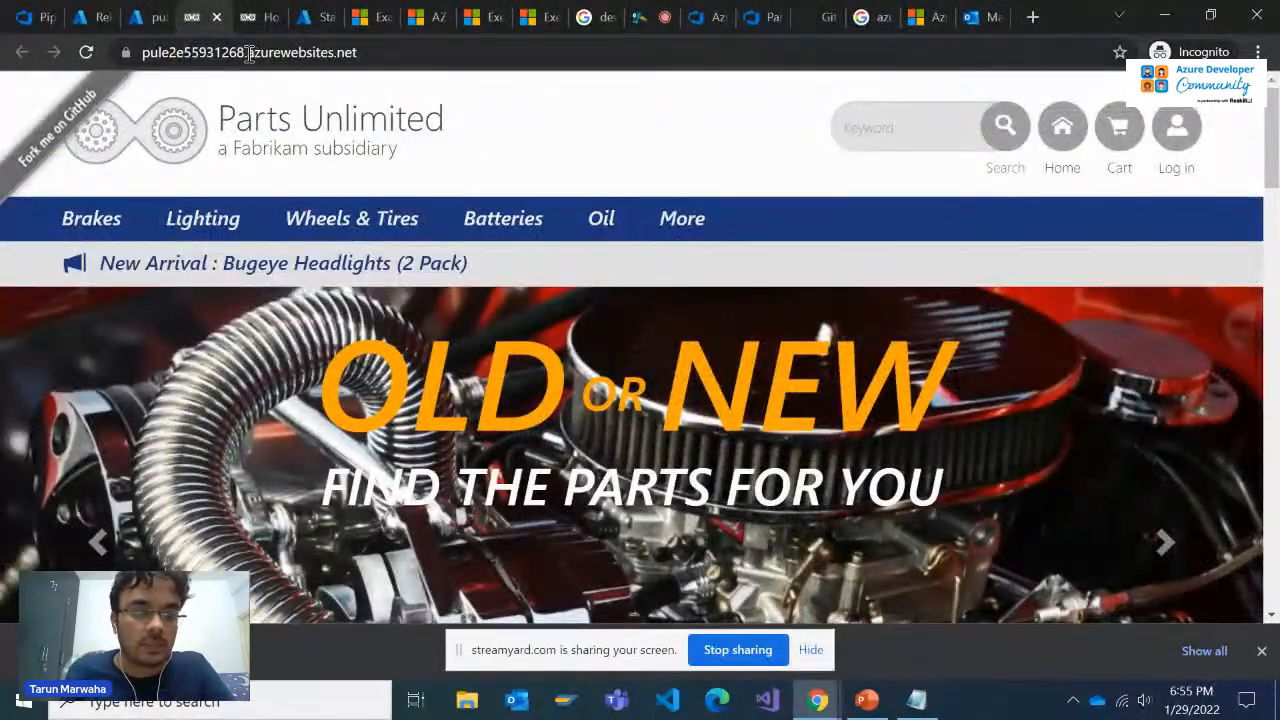
pyautogui.click(251, 13)
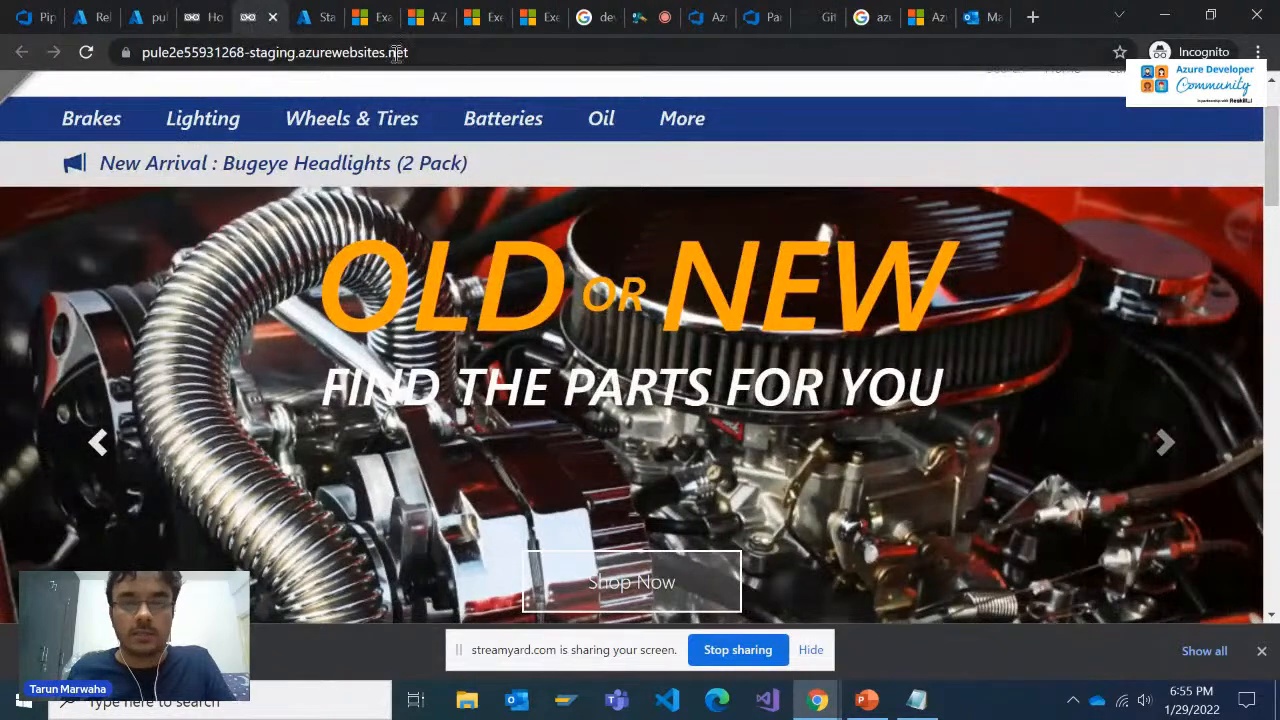
# Return to the exercise's "Configure blue-green swap and approval" section and read steps 17 and 18
pyautogui.click(751, 10)
pyautogui.click(720, 10)
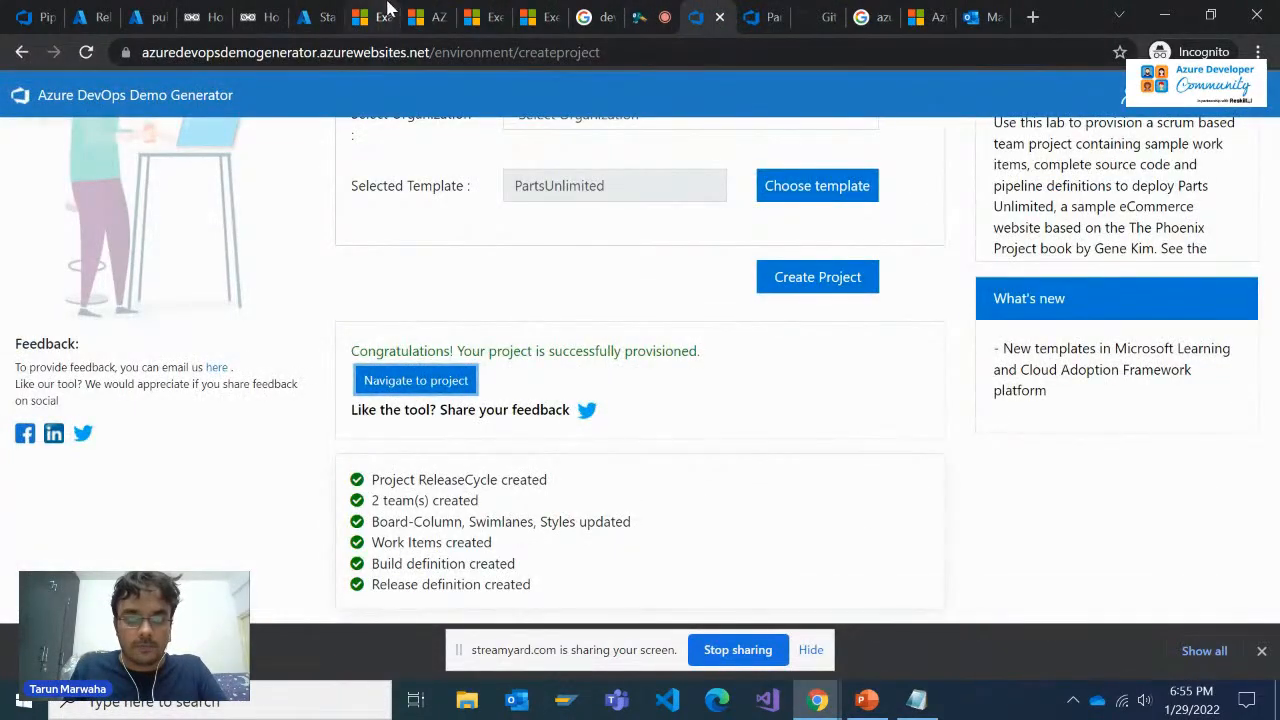
pyautogui.click(388, 10)
pyautogui.click(328, 10)
pyautogui.click(497, 10)
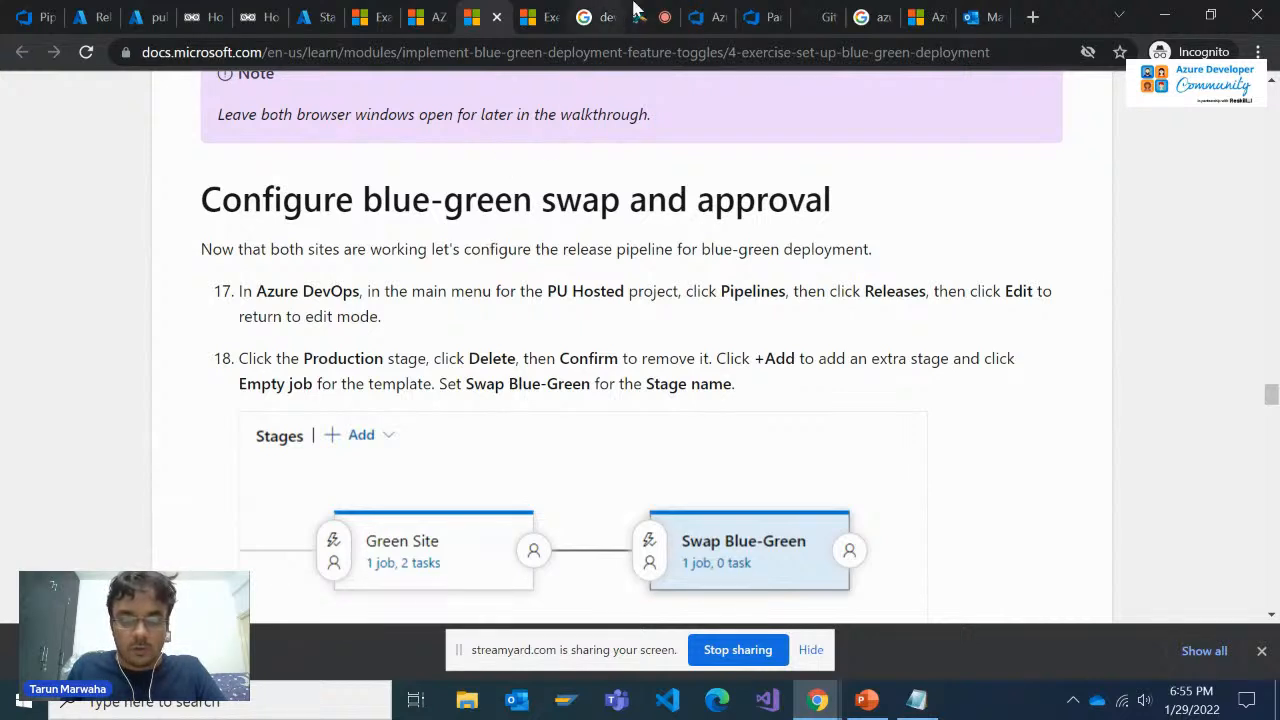
# Return to Release-2 in Azure DevOps and review the Production stage's deployment summary
pyautogui.click(722, 8)
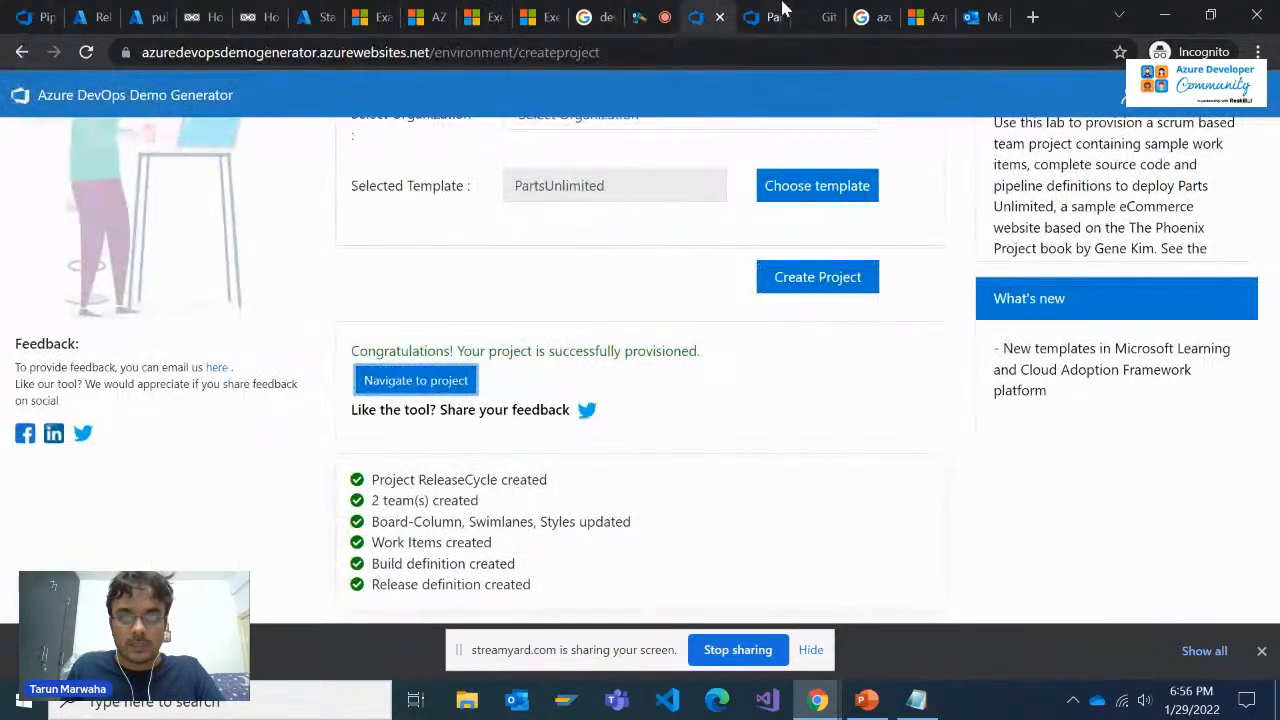
pyautogui.click(760, 17)
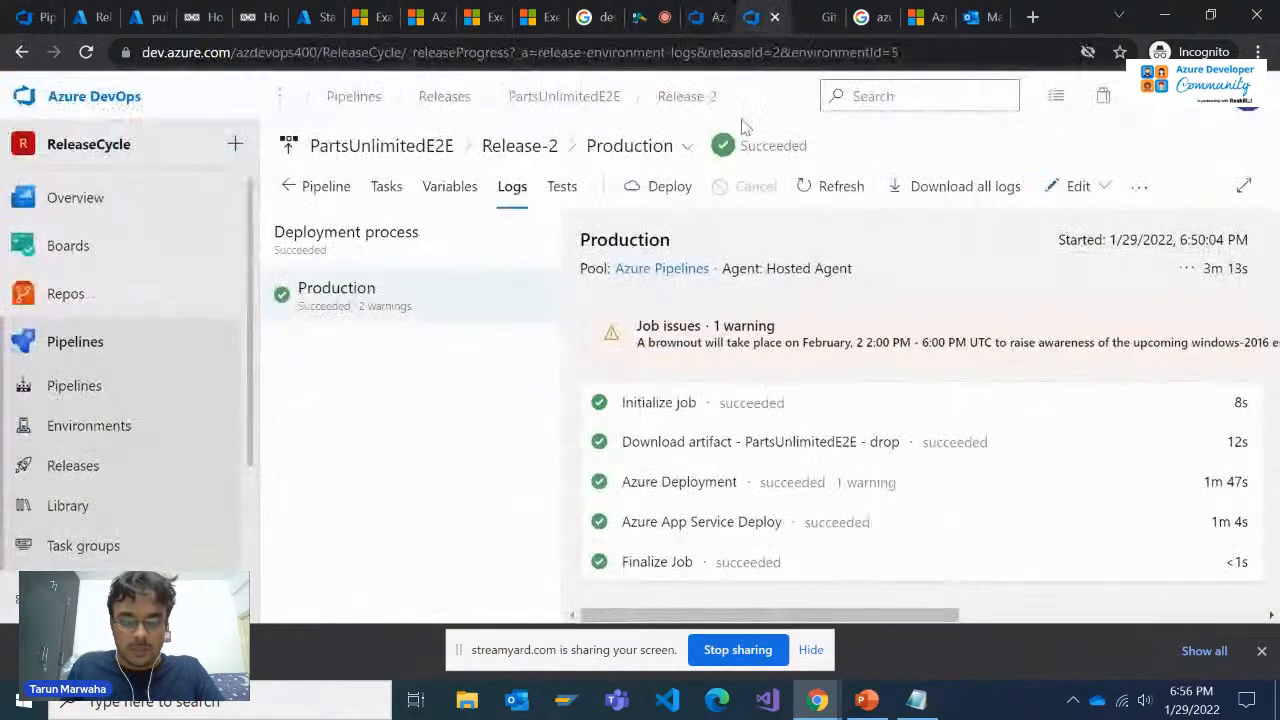
pyautogui.click(520, 146)
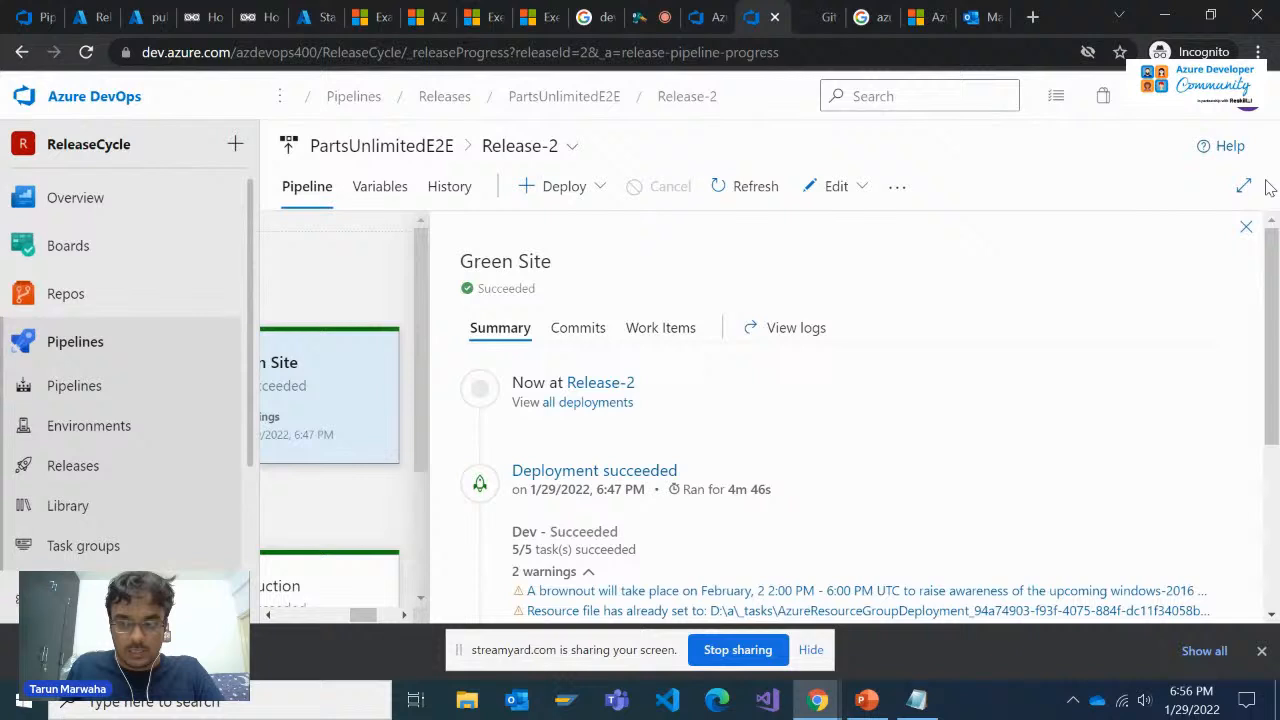
pyautogui.click(1246, 229)
pyautogui.scroll(-3, 740, 460)
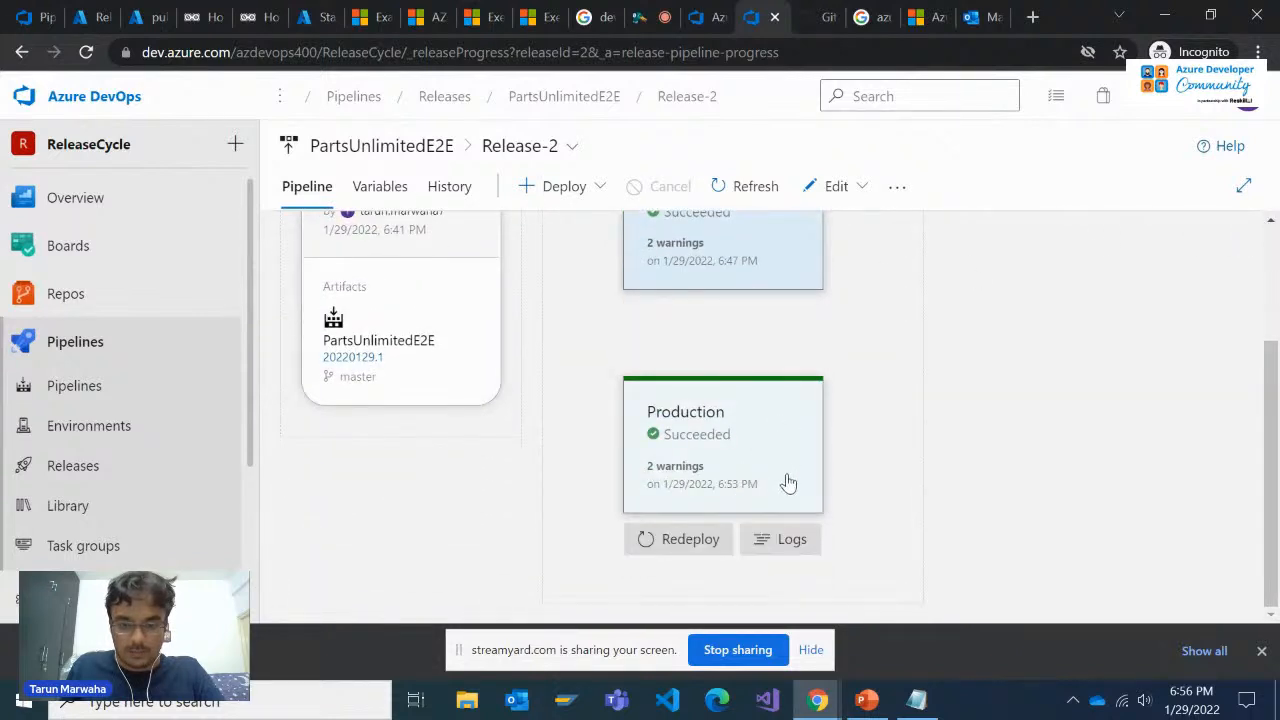
pyautogui.click(788, 483)
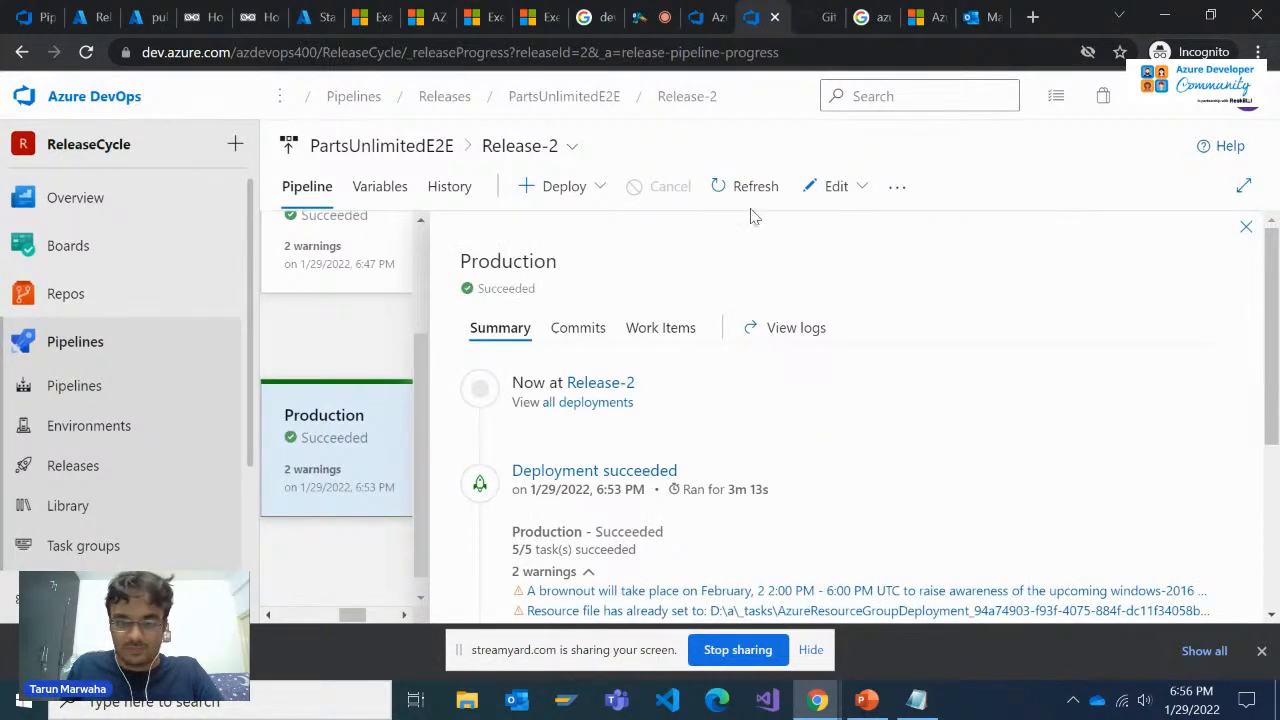
pyautogui.click(1244, 229)
# Check the additional actions and release choices available for Release-2, and open the PartsUnlimitedE2E pipeline's list of releases
pyautogui.moveTo(797, 417)
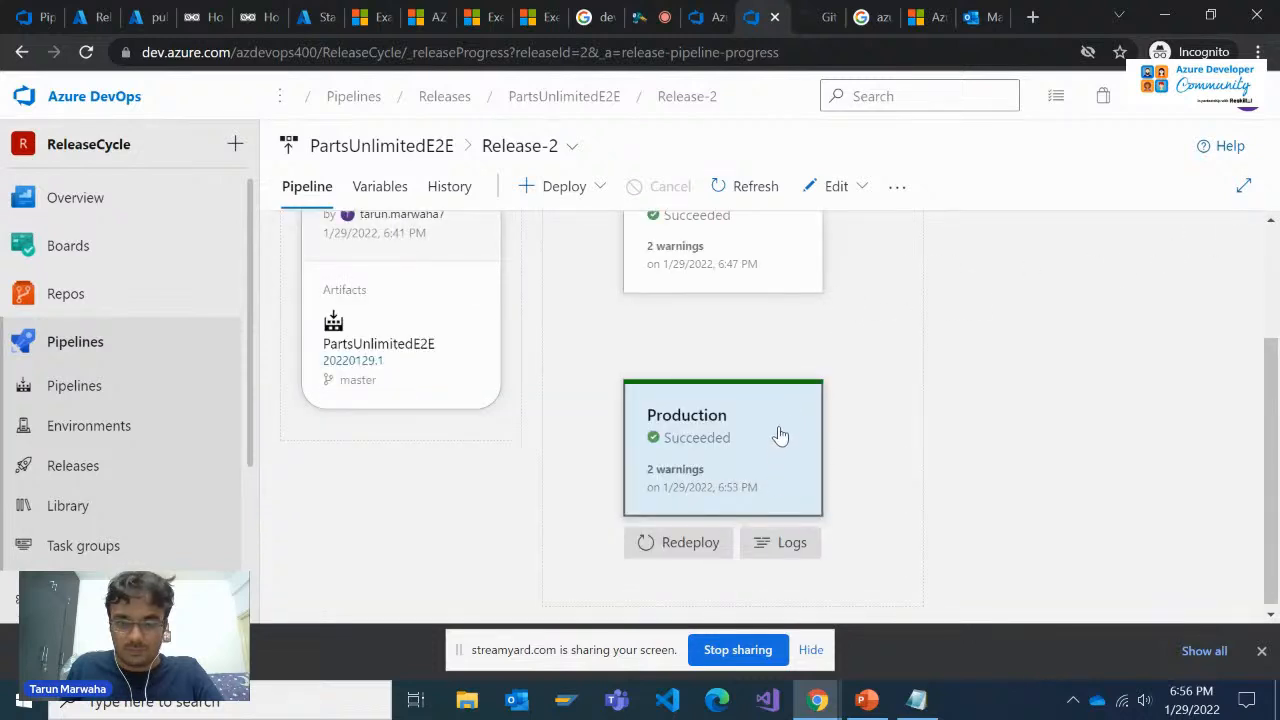
pyautogui.click(896, 187)
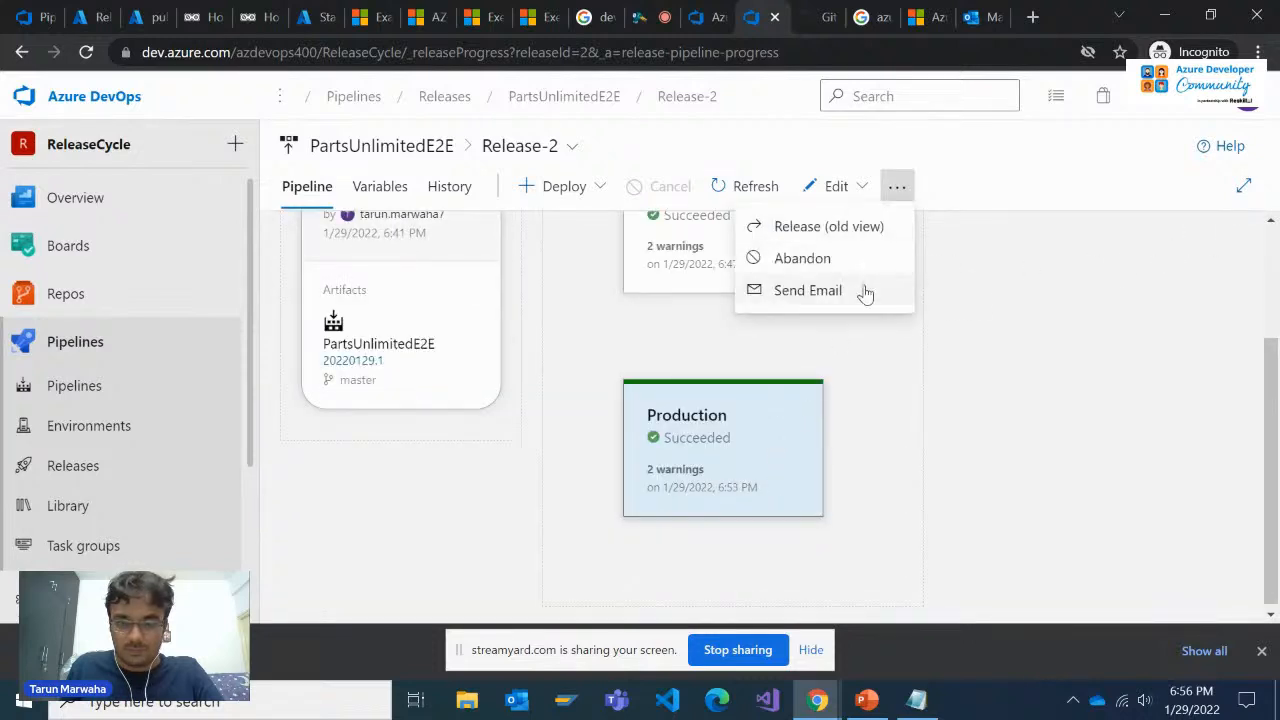
pyautogui.click(1057, 366)
pyautogui.click(522, 146)
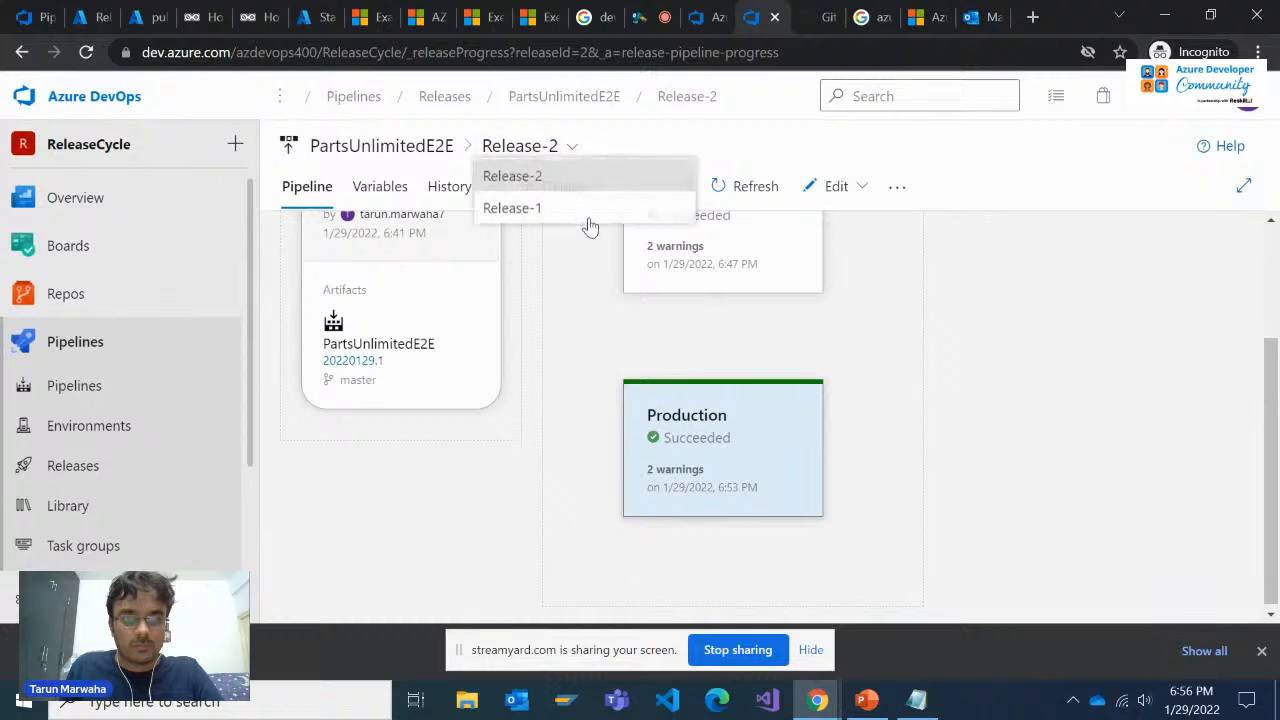
pyautogui.click(1046, 337)
pyautogui.click(443, 146)
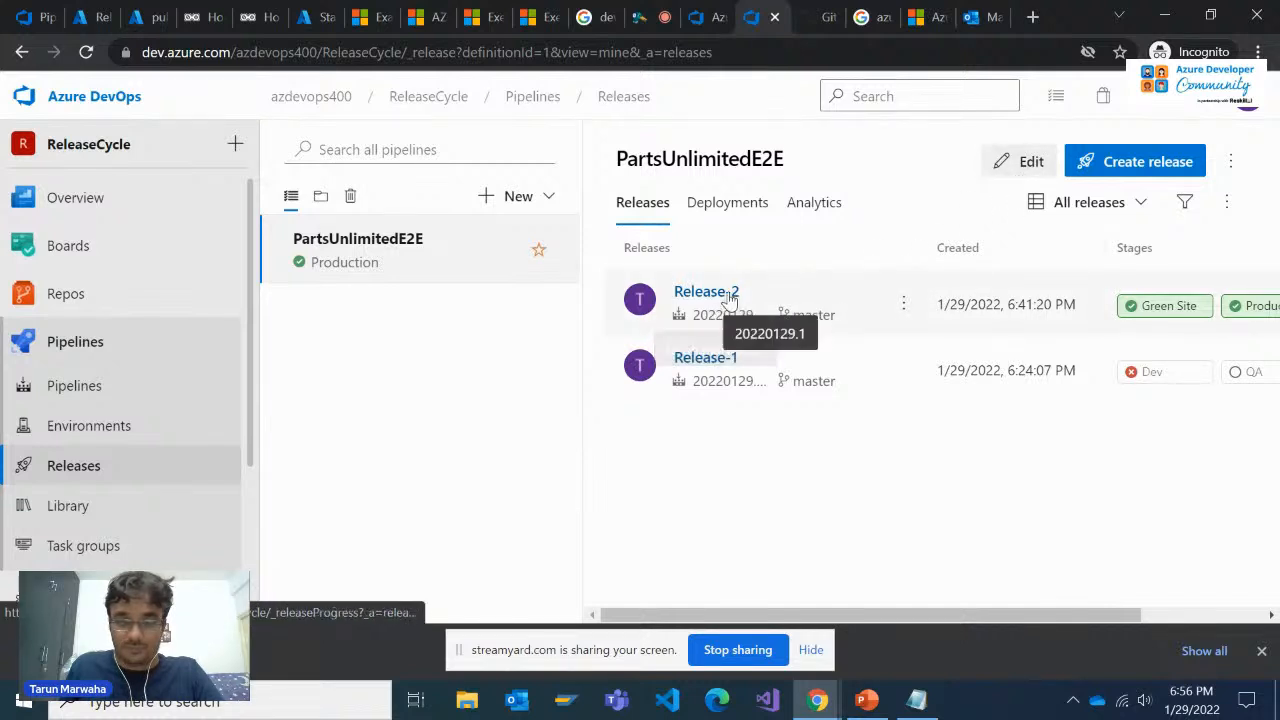
# Open the PartsUnlimitedE2E release pipeline for editing and delete its Production stage
pyautogui.click(1031, 161)
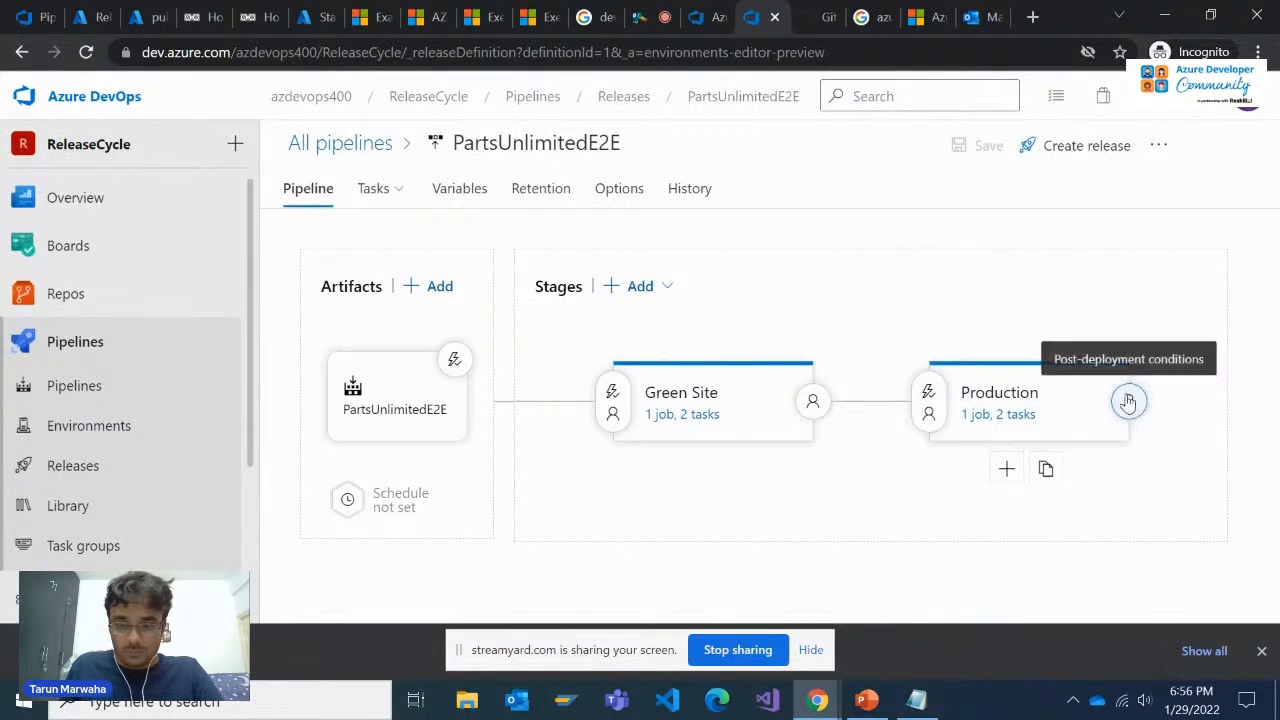
pyautogui.click(1091, 380)
pyautogui.click(1015, 260)
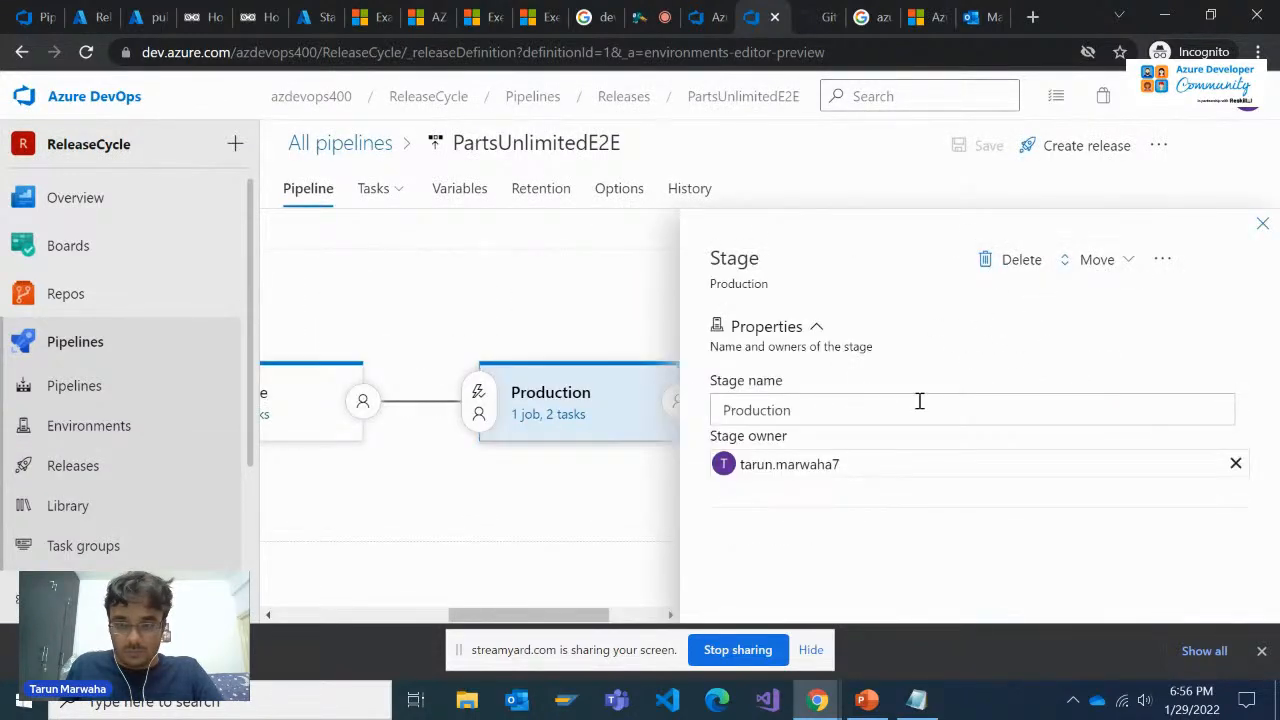
pyautogui.click(684, 405)
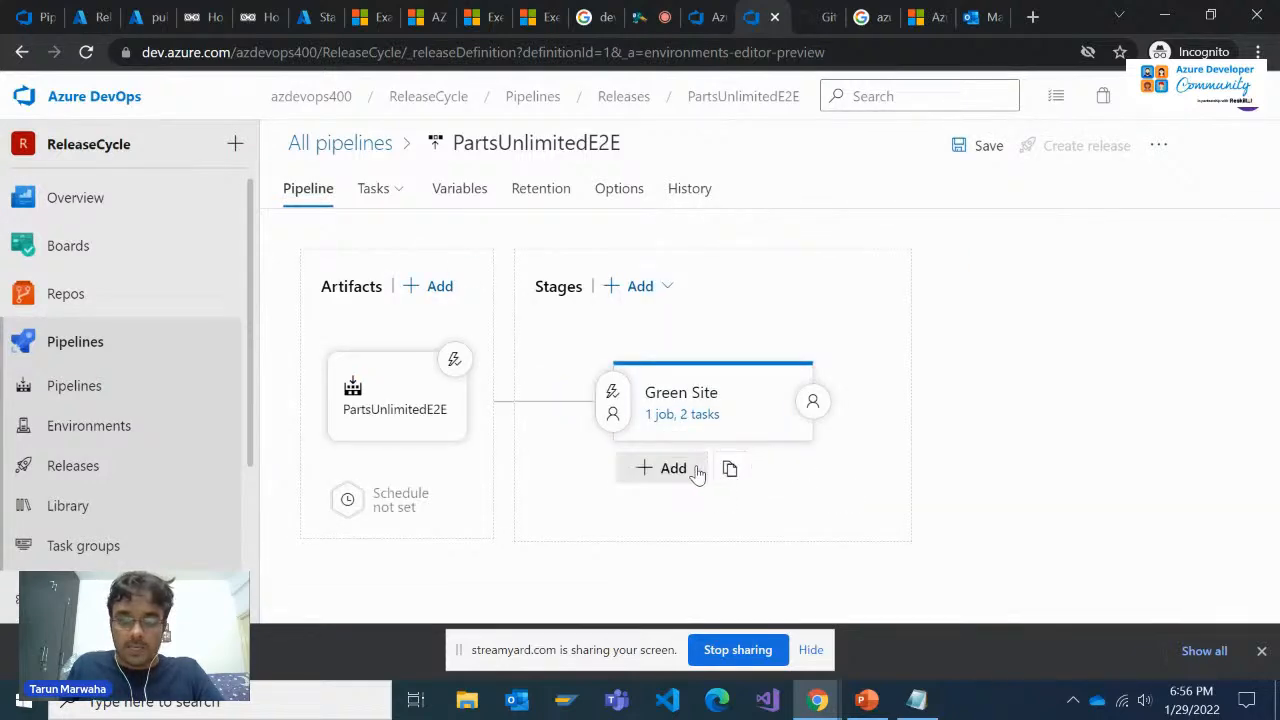
# Add a stage after Green Site, starting from the Empty job template
pyautogui.click(695, 471)
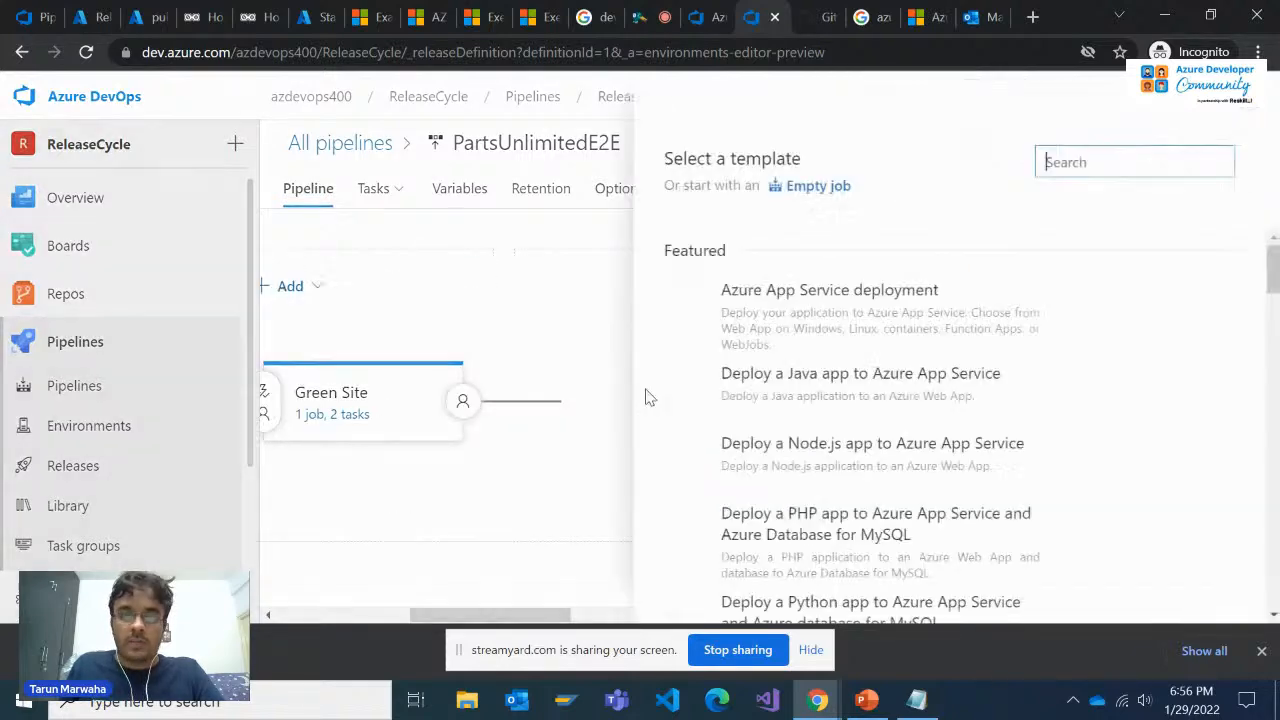
pyautogui.click(815, 185)
pyautogui.click(795, 421)
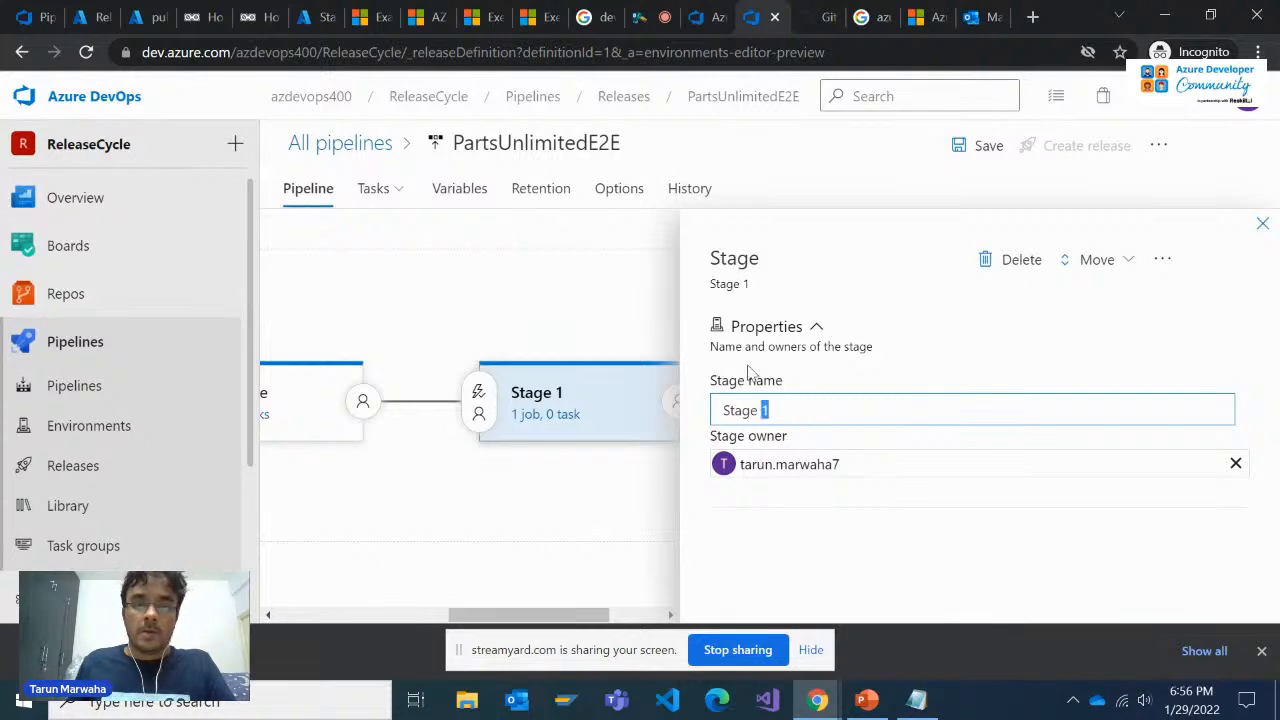
# Copy the stage name "Swap Blue-Green" from step 18 of the blue-green exercise and return to the release pipeline editor
pyautogui.click(540, 17)
pyautogui.click(478, 17)
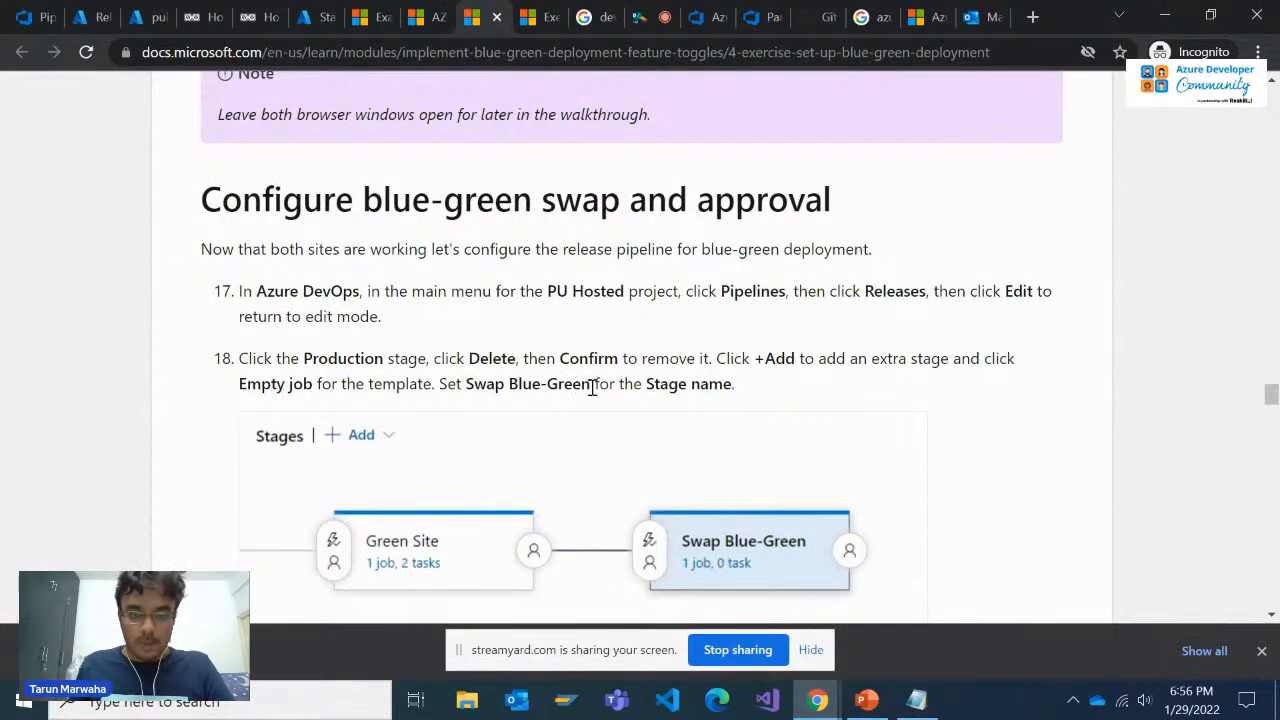
pyautogui.moveTo(592, 387); pyautogui.dragTo(470, 383)
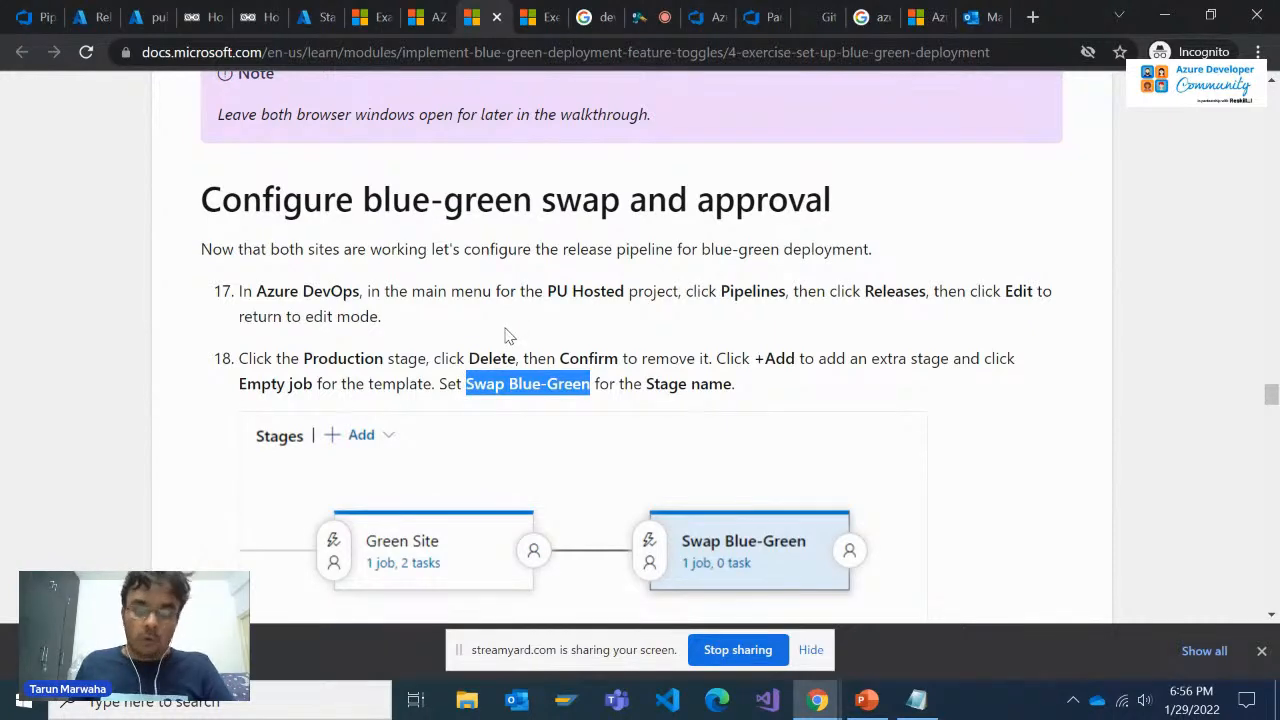
pyautogui.click(328, 14)
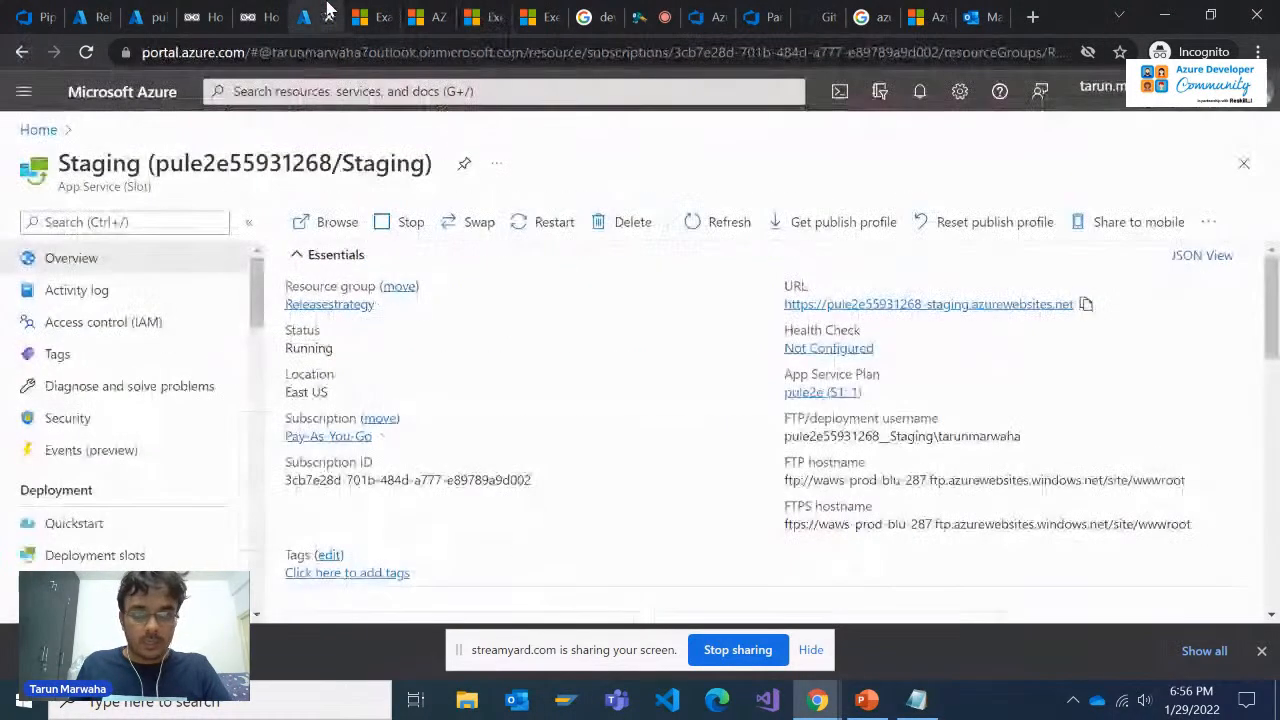
pyautogui.click(374, 14)
pyautogui.click(281, 12)
pyautogui.click(150, 14)
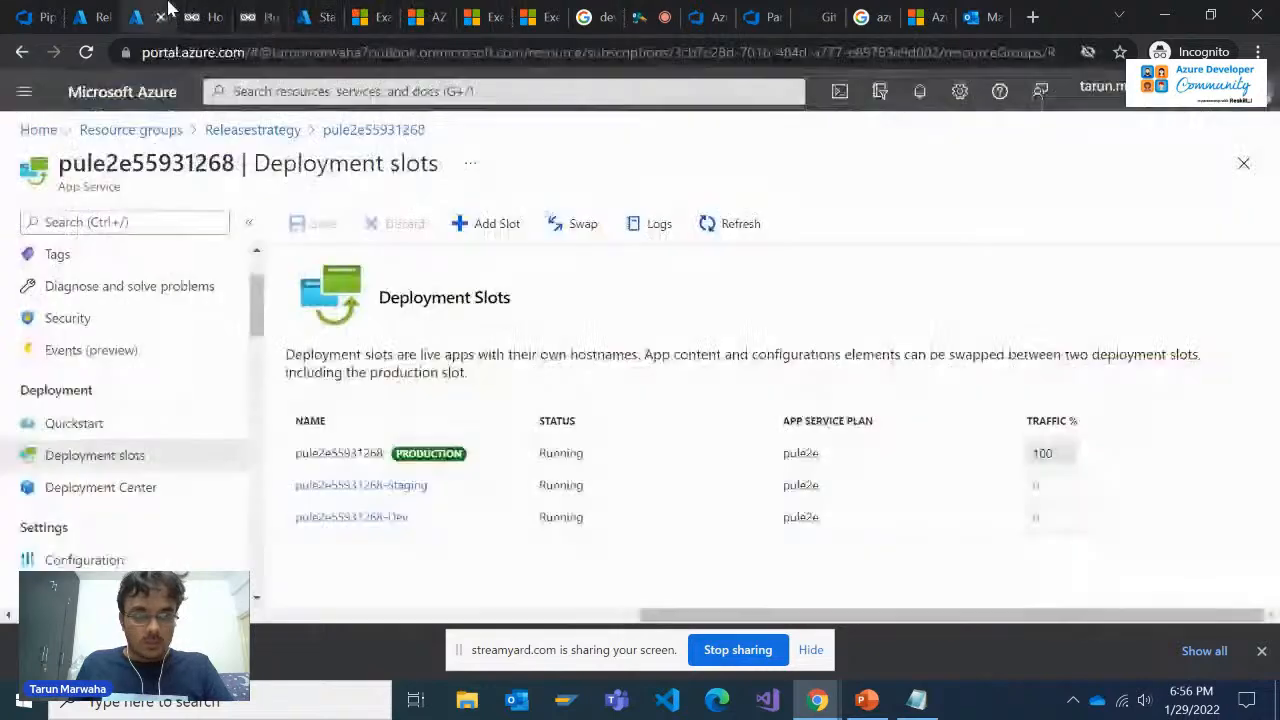
pyautogui.click(92, 14)
pyautogui.click(45, 14)
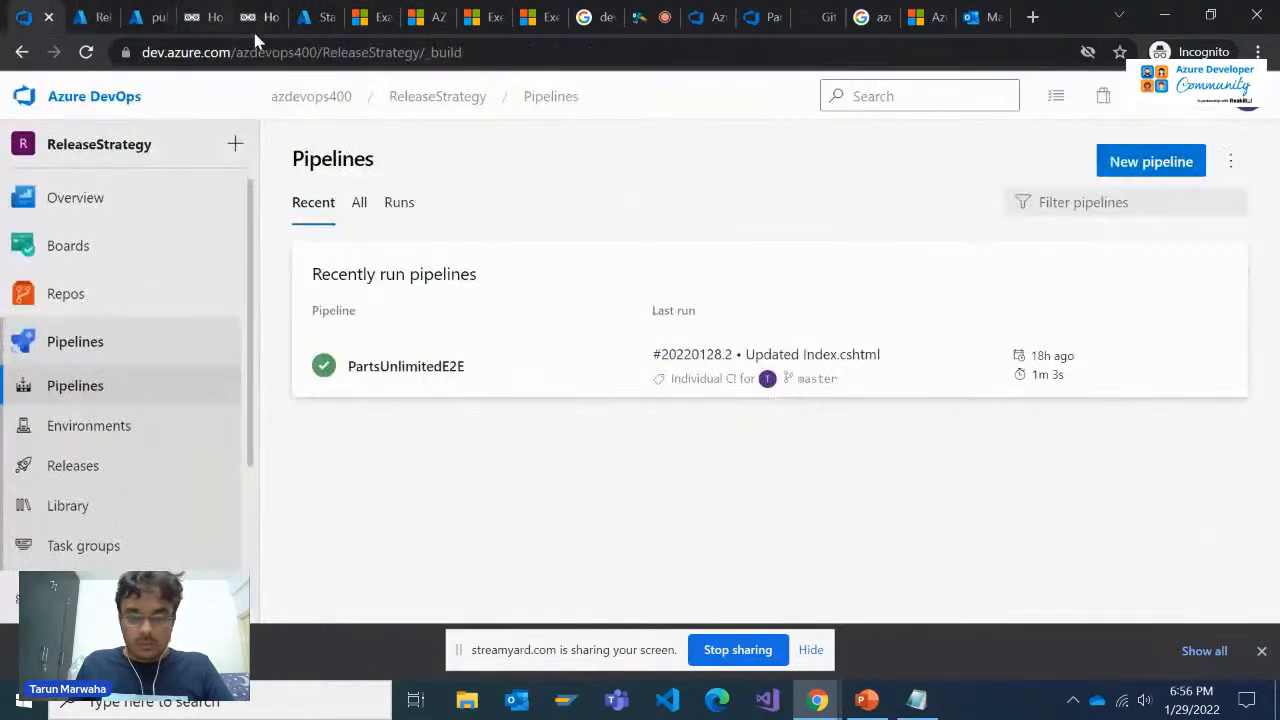
pyautogui.click(697, 14)
pyautogui.click(752, 14)
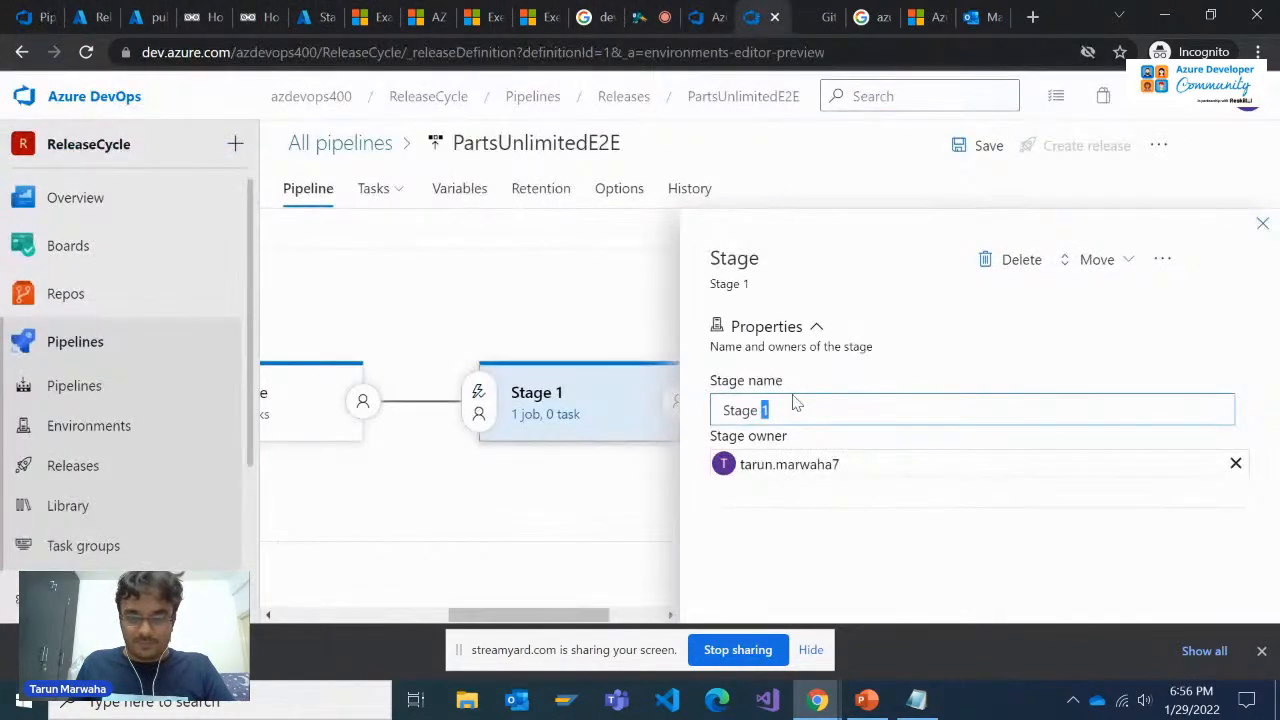
# Rename the new stage as Swap Blue-Green and close its properties
pyautogui.moveTo(765, 411); pyautogui.dragTo(751, 412)
pyautogui.hotkey('ctrl', 'a')
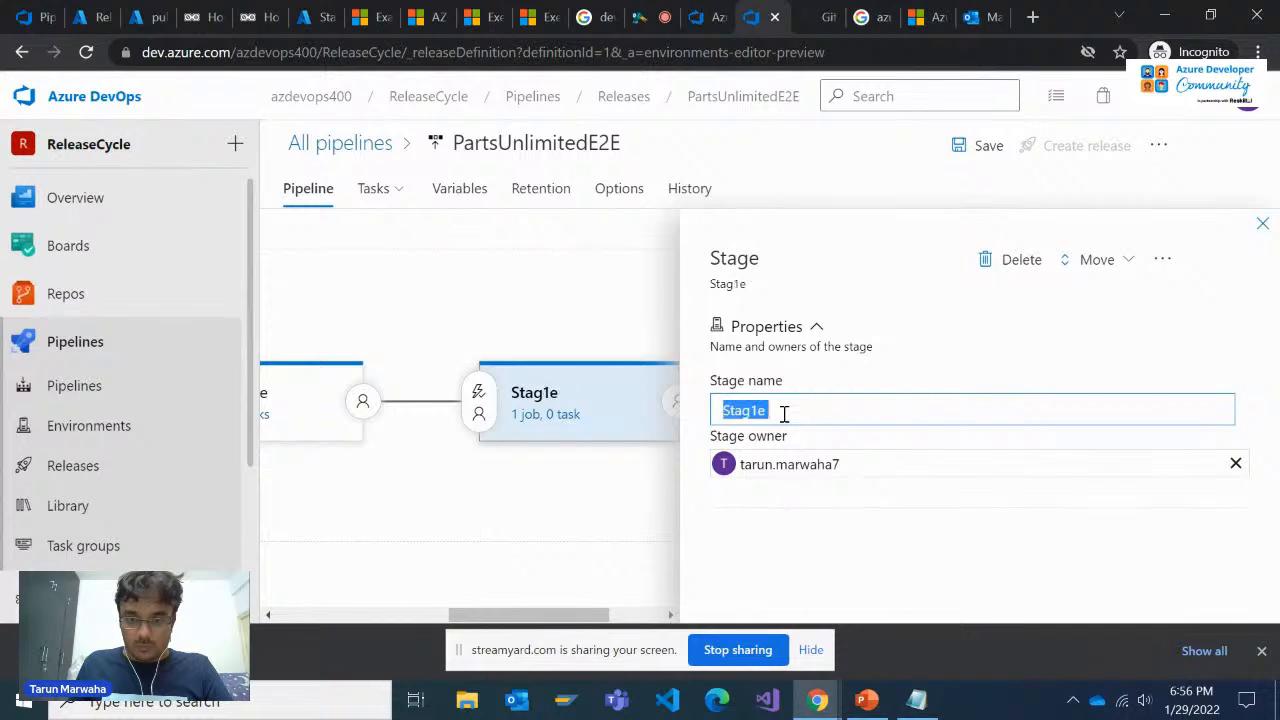
pyautogui.write('Swap Blue-Green')
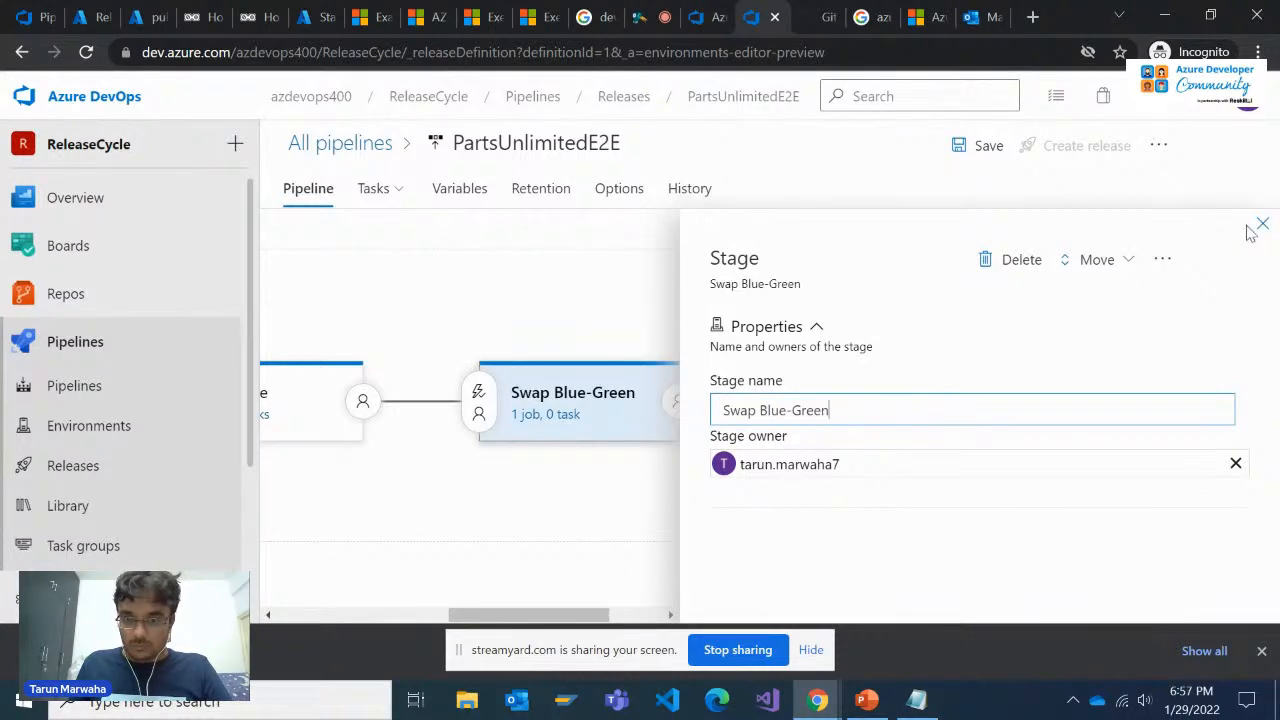
pyautogui.click(1261, 226)
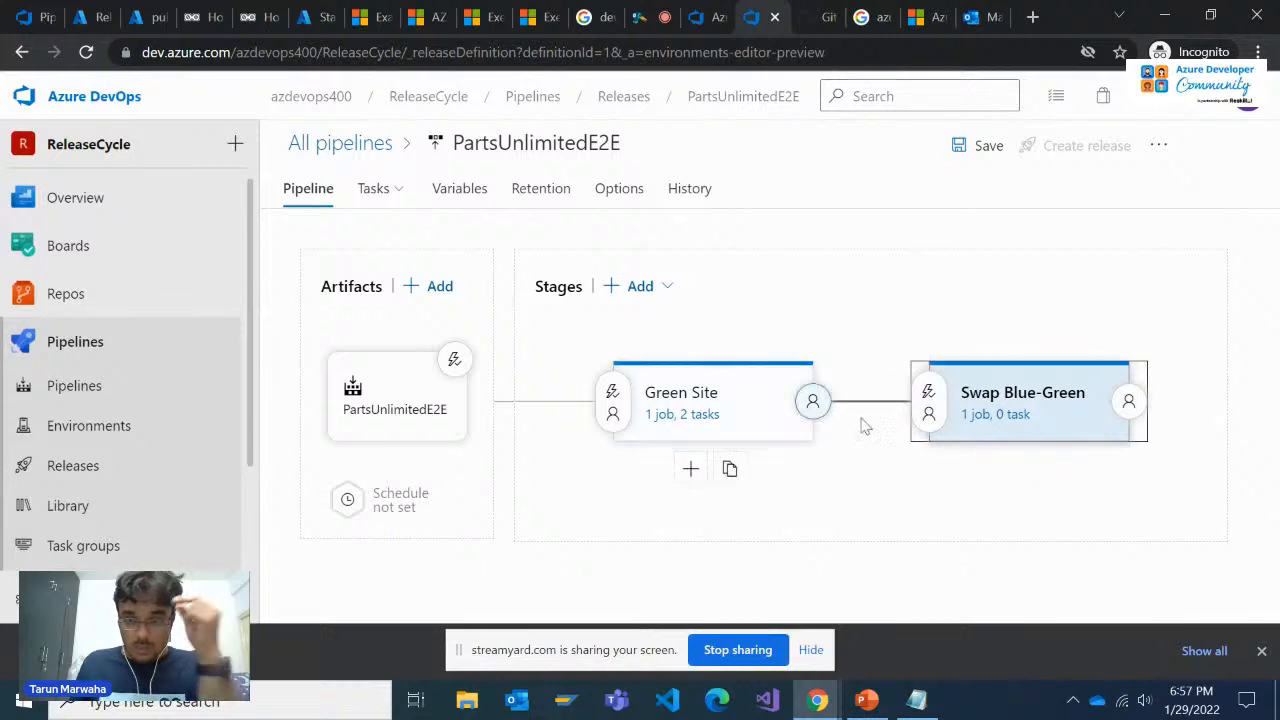
# Add an Azure CLI task to the Swap Blue-Green stage's agent job and open the task's settings
pyautogui.click(1012, 400)
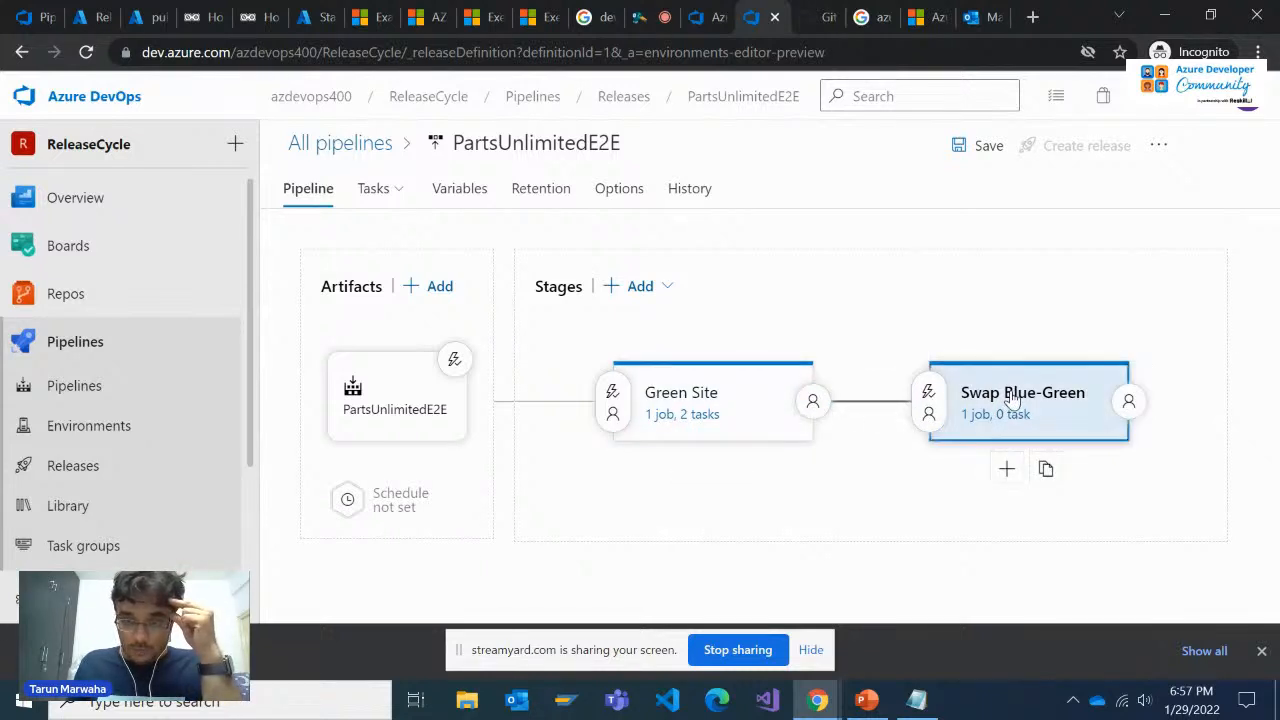
pyautogui.click(1262, 224)
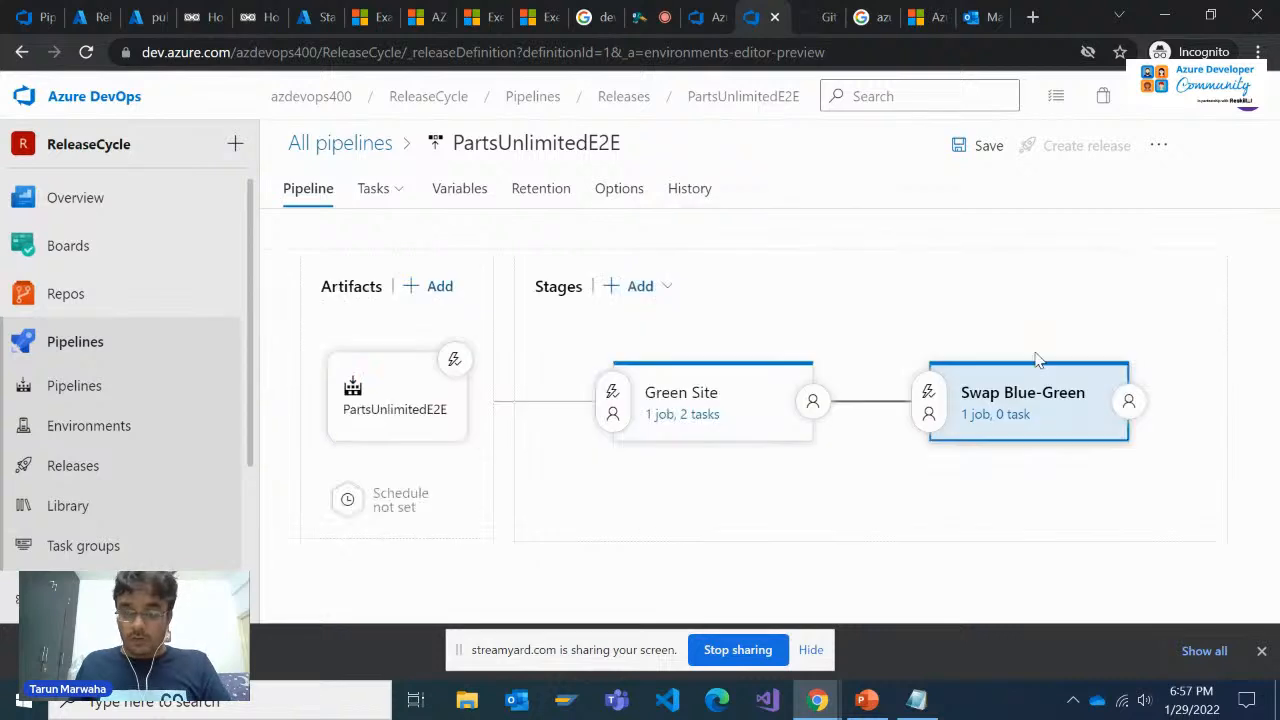
pyautogui.click(985, 416)
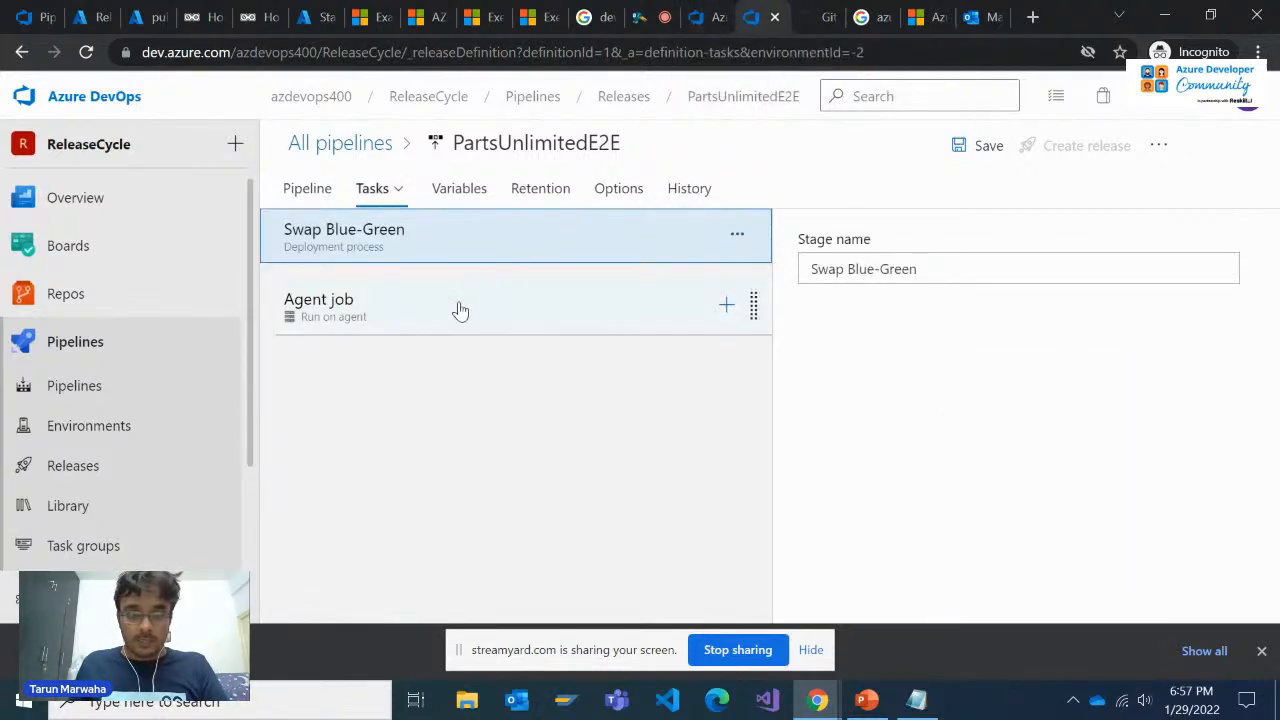
pyautogui.click(692, 326)
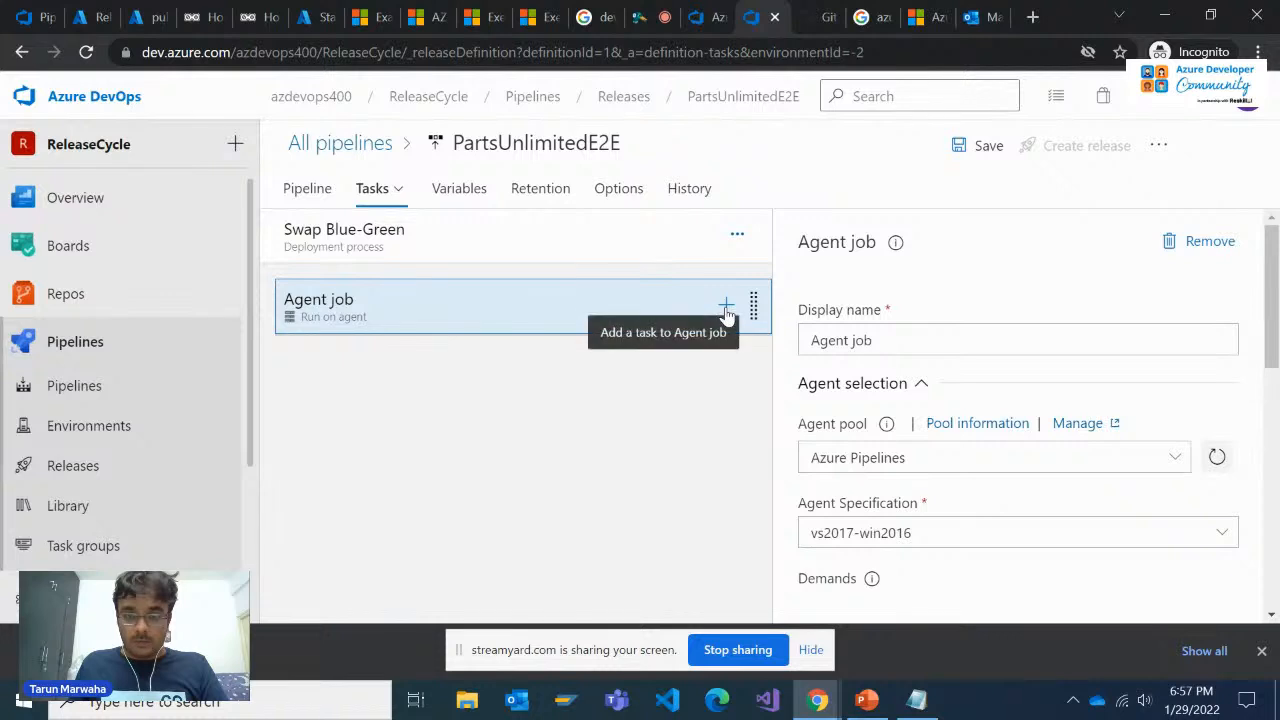
pyautogui.click(726, 308)
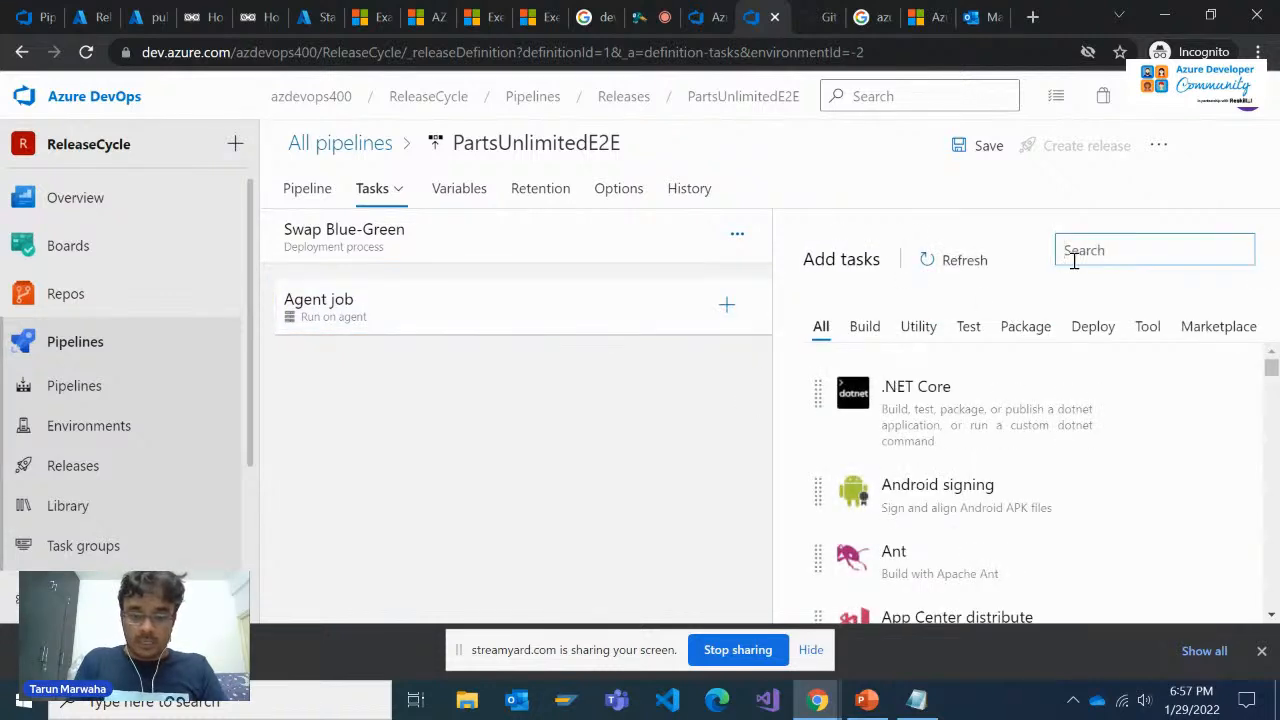
pyautogui.write('cli')
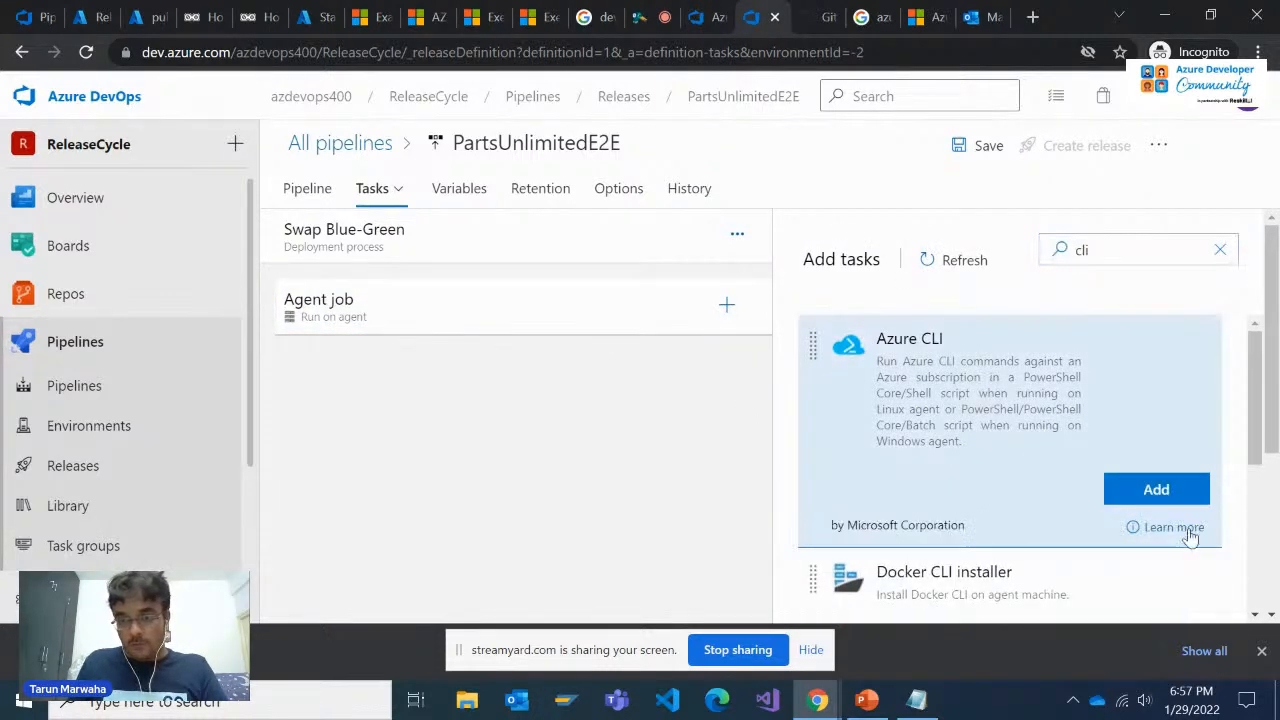
pyautogui.click(1140, 495)
pyautogui.click(529, 359)
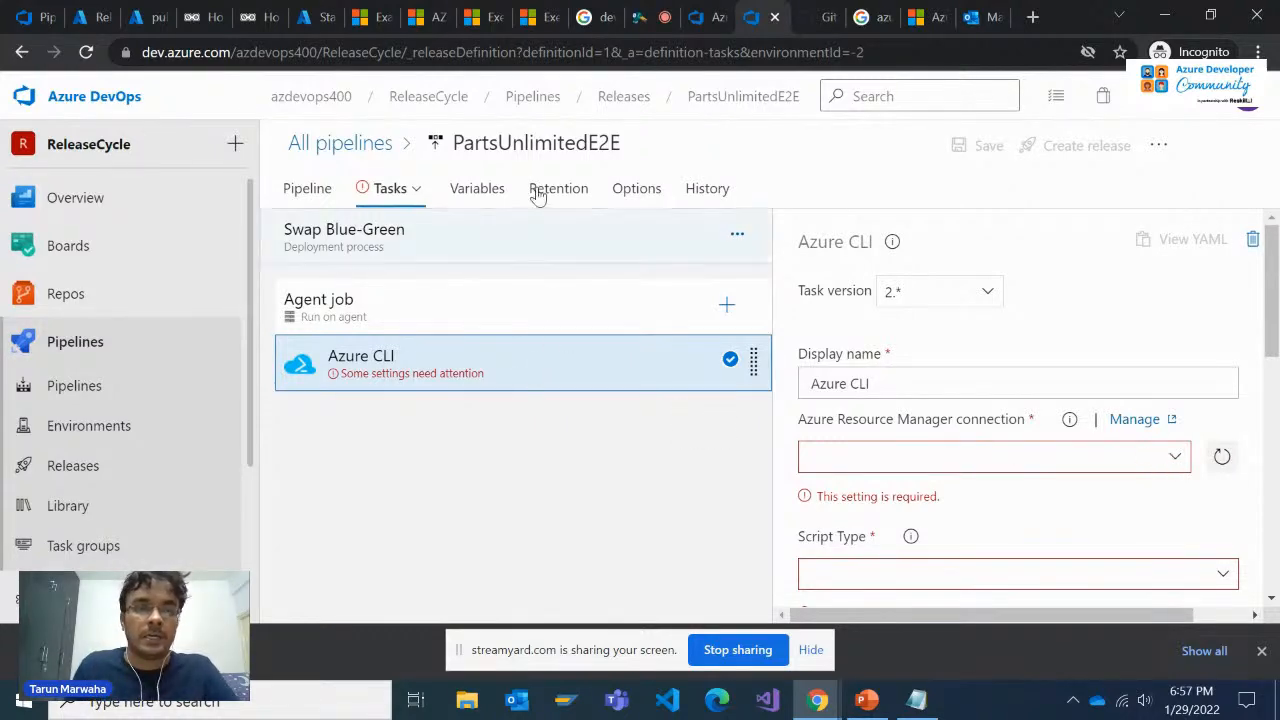
# Review the manual Swap option on the app service's Deployment slots page in the Azure portal
pyautogui.click(152, 17)
pyautogui.click(107, 12)
pyautogui.click(152, 17)
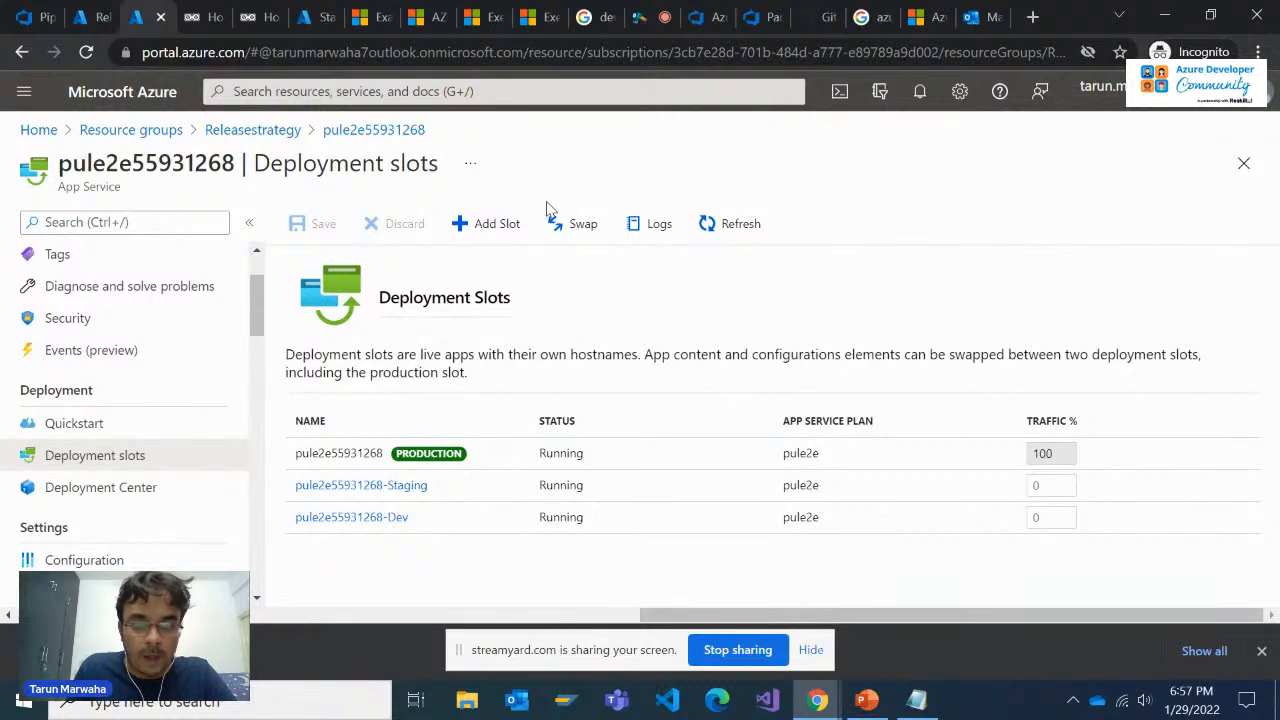
pyautogui.click(568, 224)
pyautogui.click(1245, 148)
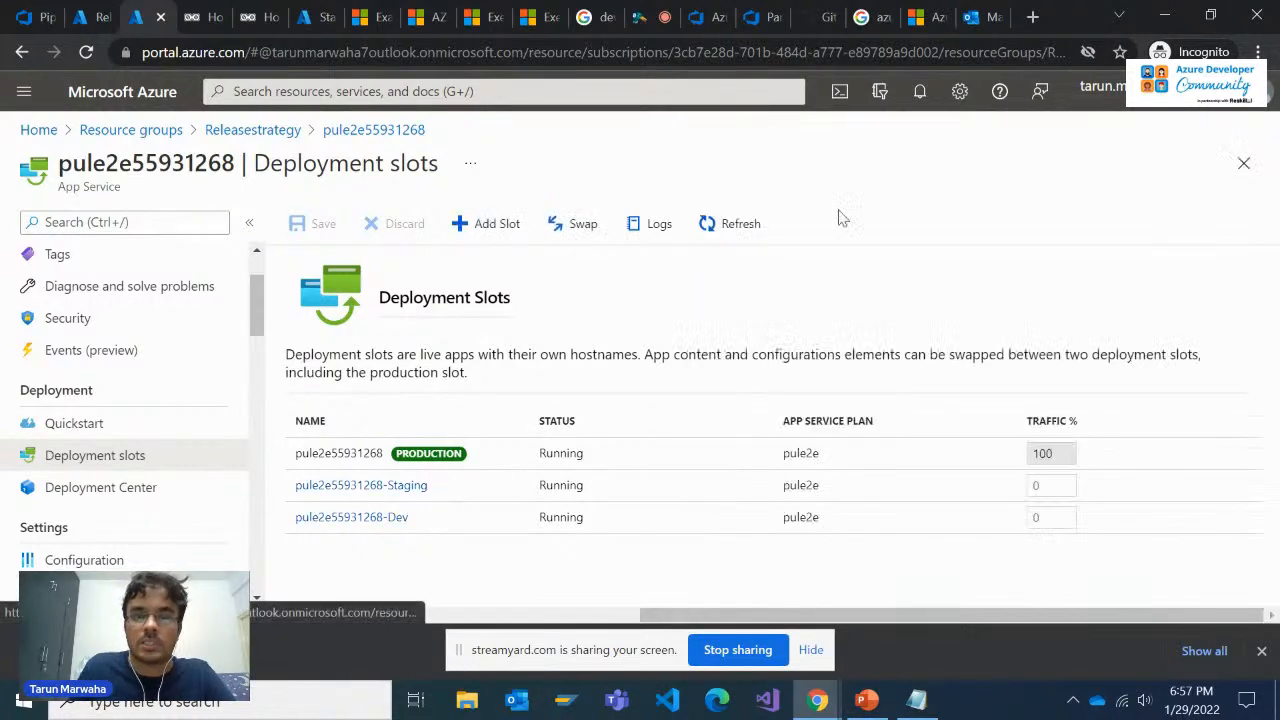
pyautogui.click(565, 226)
pyautogui.click(1254, 134)
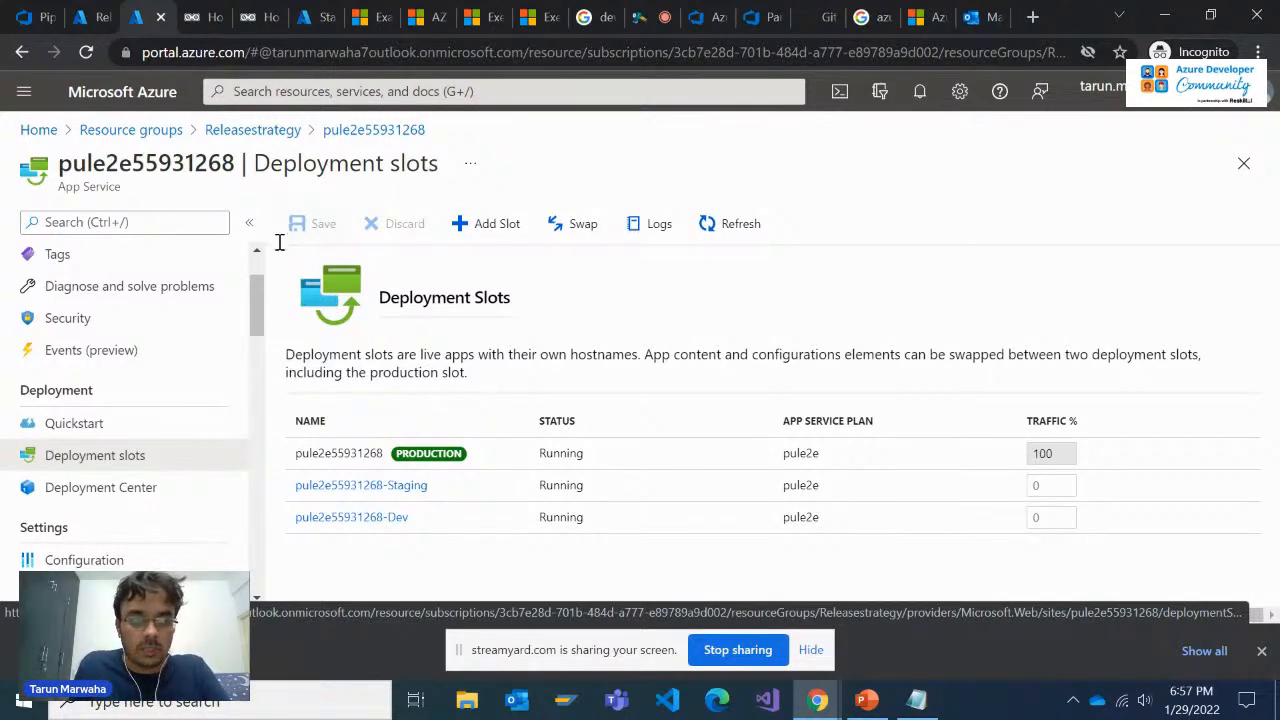
# Return to the Azure CLI task in Azure DevOps and set its Azure Resource Manager connection to the Pay-As-You-Go service connection
pyautogui.click(648, 12)
pyautogui.click(702, 12)
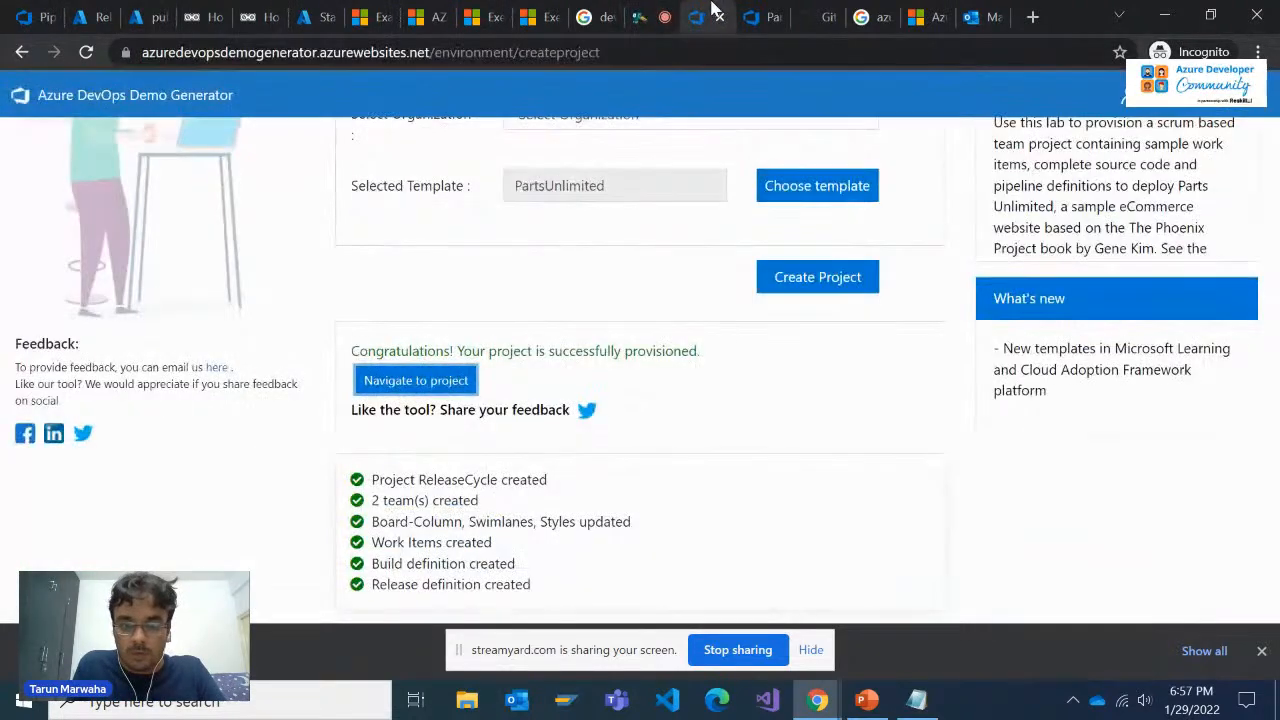
pyautogui.click(762, 12)
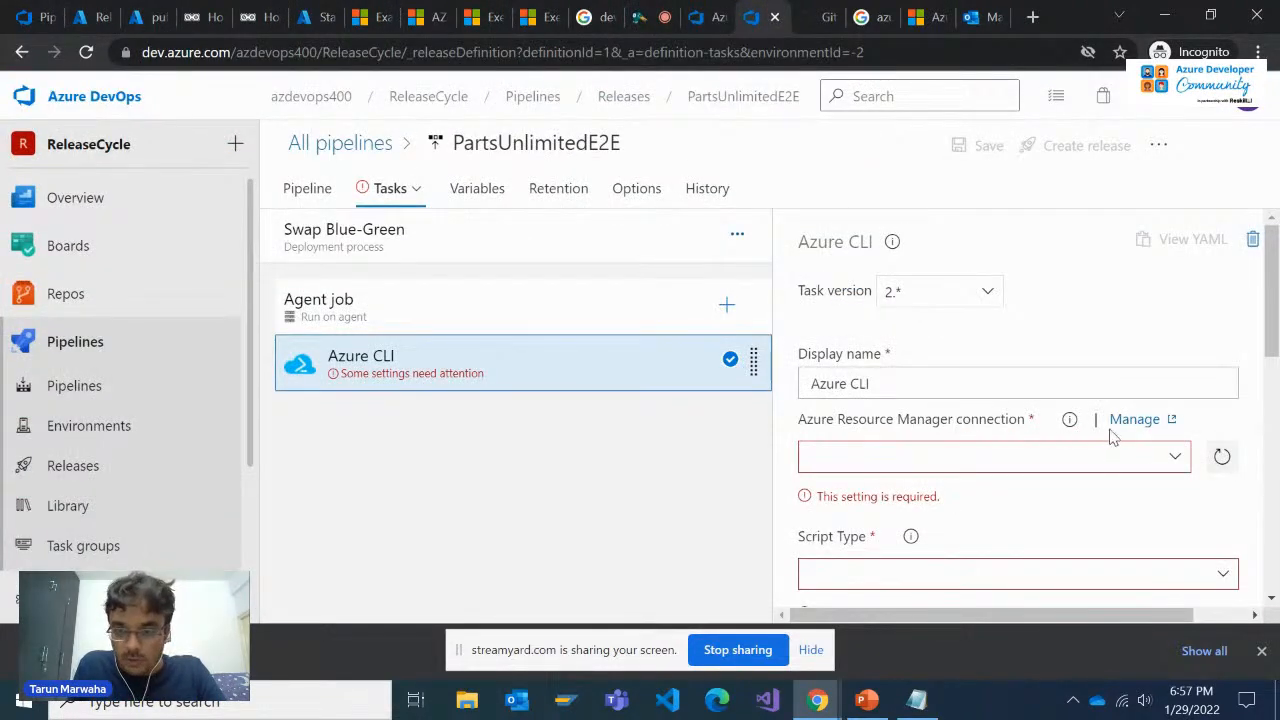
pyautogui.click(1173, 455)
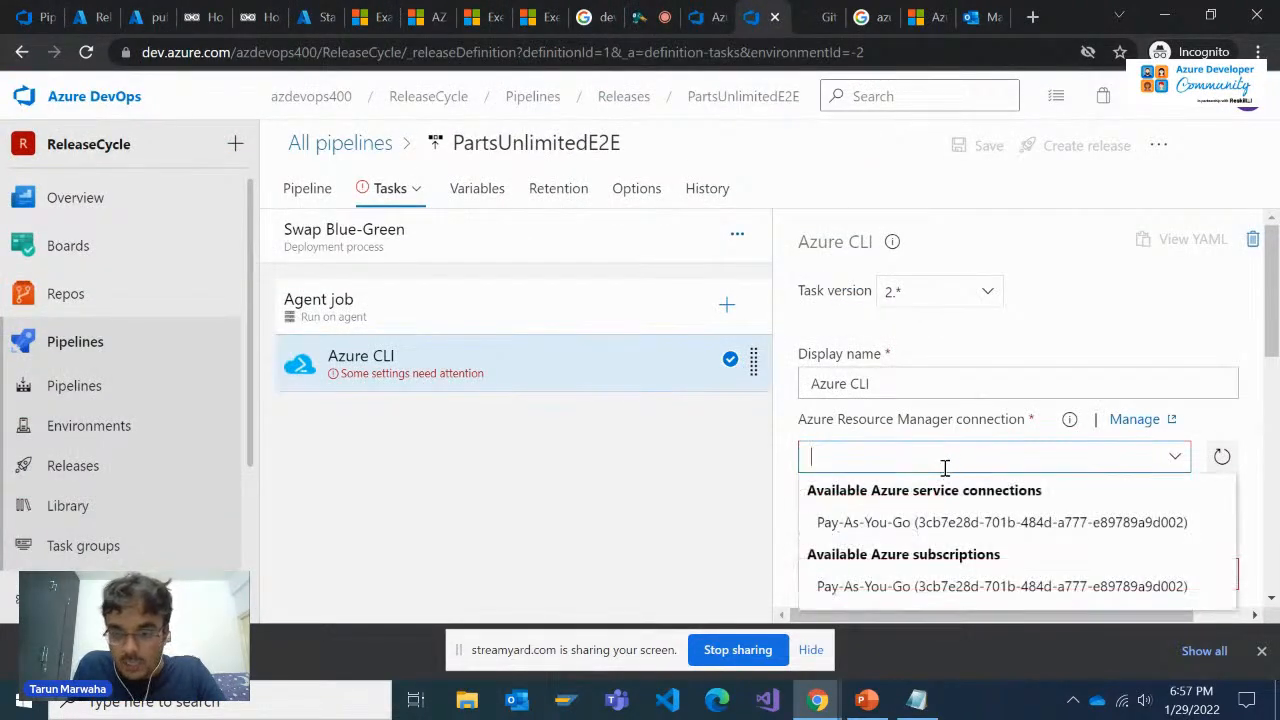
pyautogui.click(880, 522)
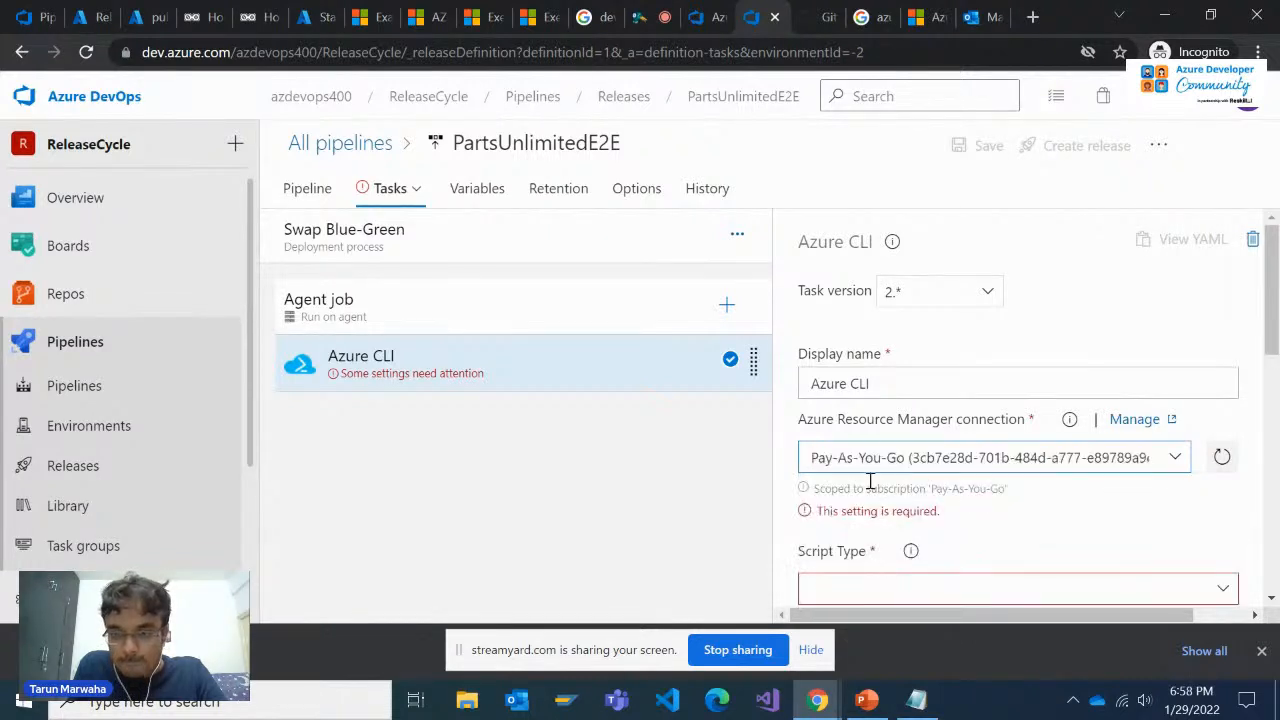
# Set the Azure CLI task's script type to PowerShell and its script location to Inline script
pyautogui.scroll(-1, 958, 452)
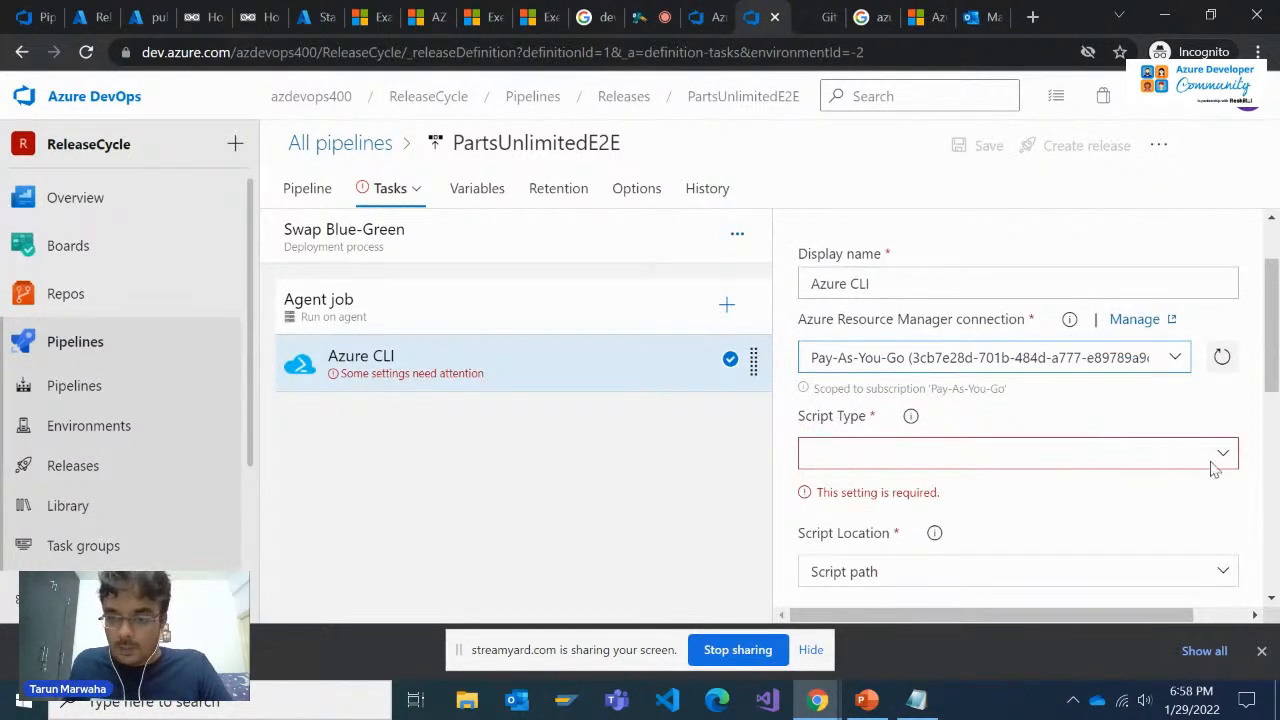
pyautogui.click(1212, 462)
pyautogui.click(950, 488)
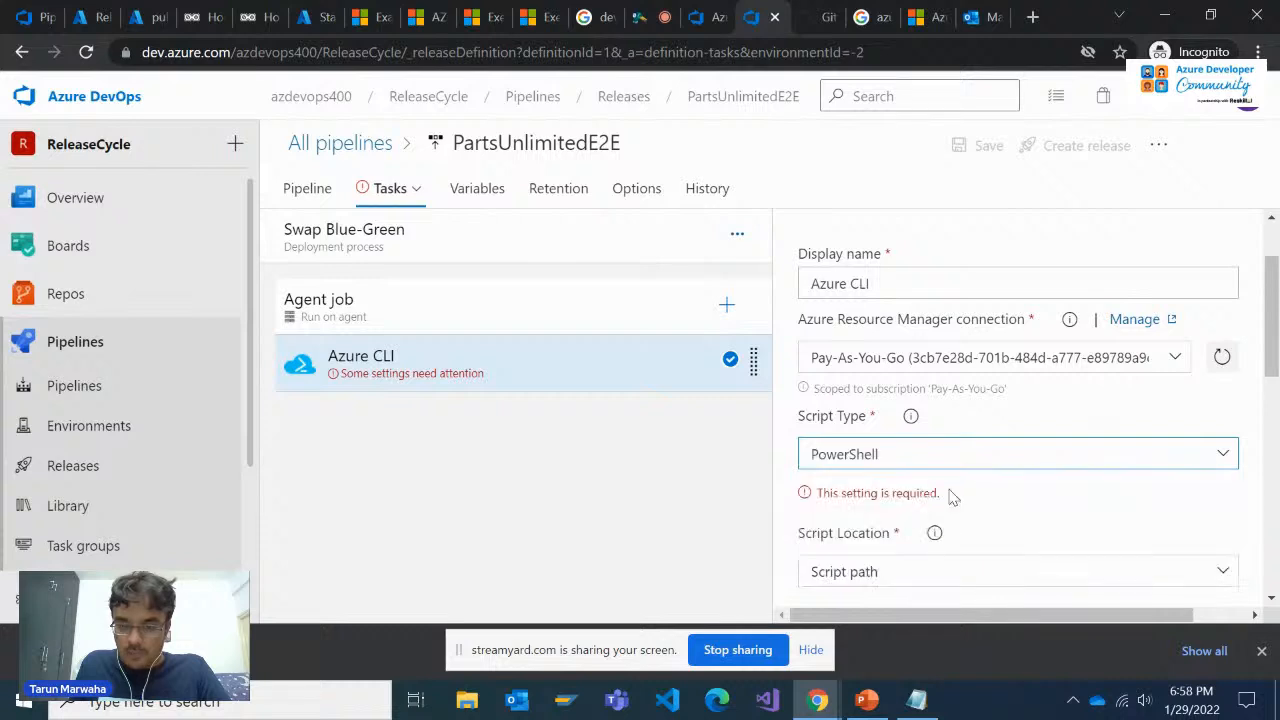
pyautogui.scroll(-1, 1040, 510)
pyautogui.click(1226, 445)
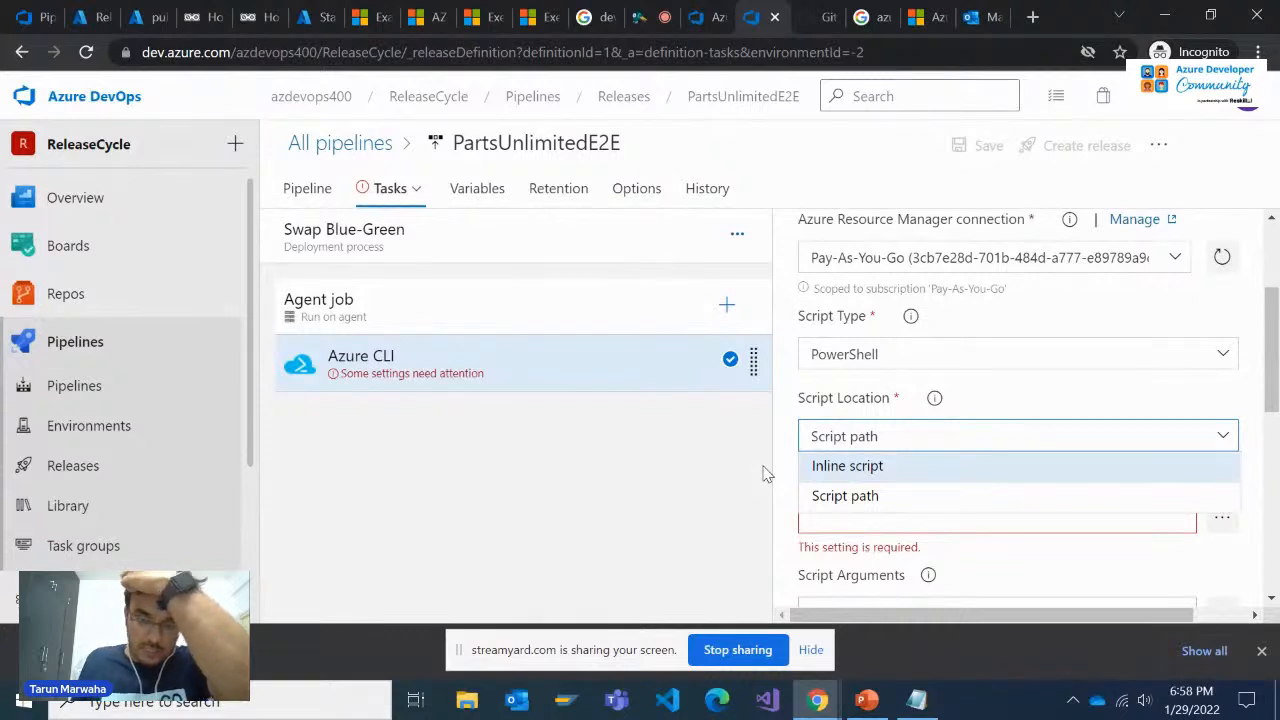
pyautogui.click(670, 495)
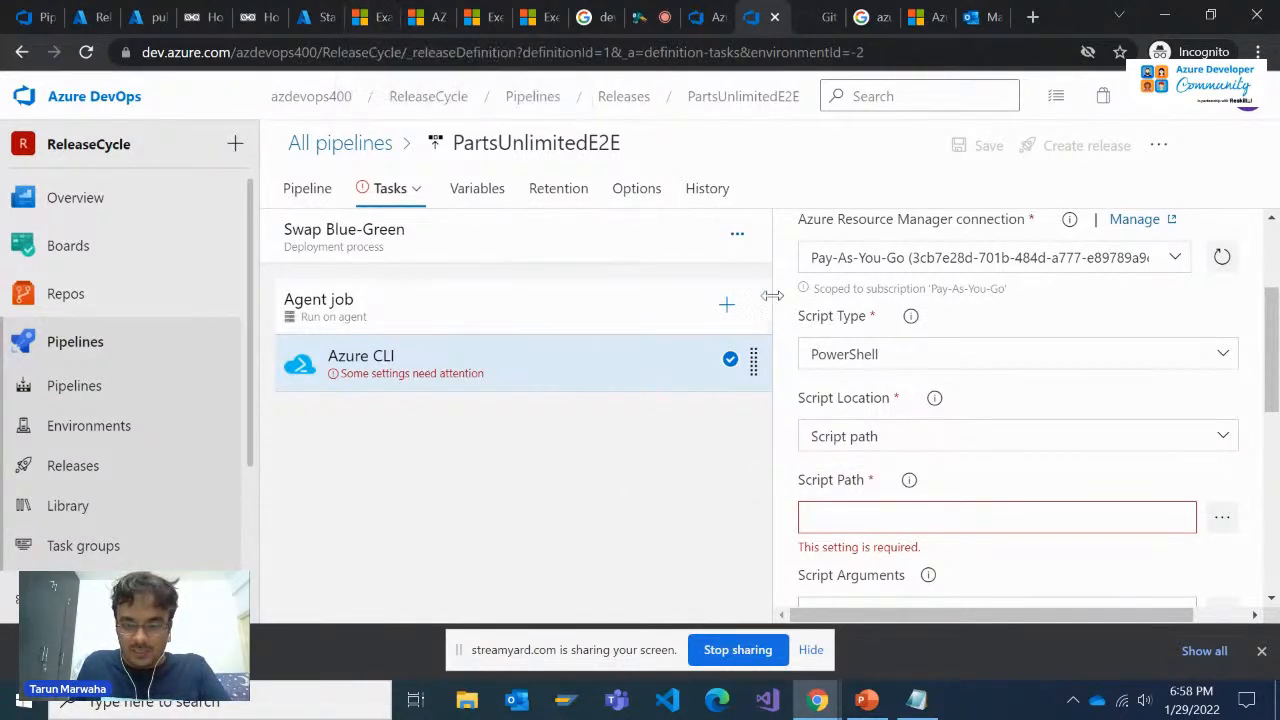
pyautogui.scroll(-1, 1058, 501)
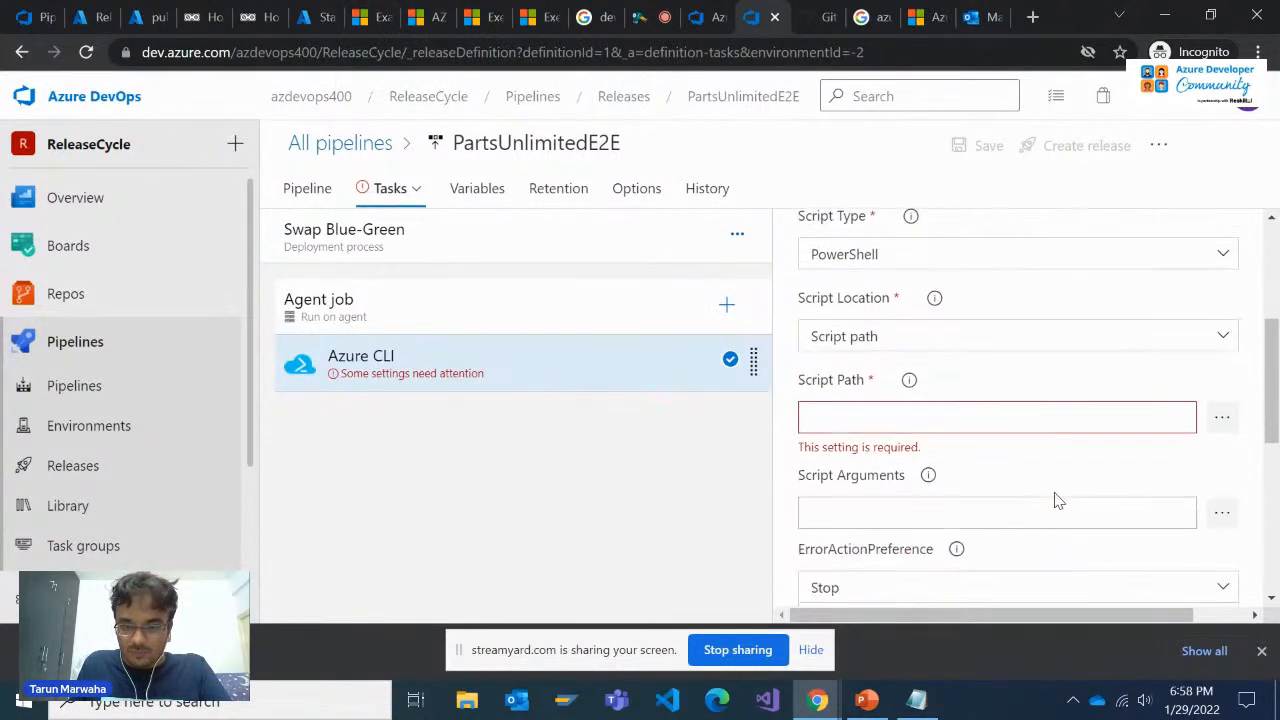
pyautogui.click(1221, 348)
pyautogui.click(975, 363)
pyautogui.click(930, 440)
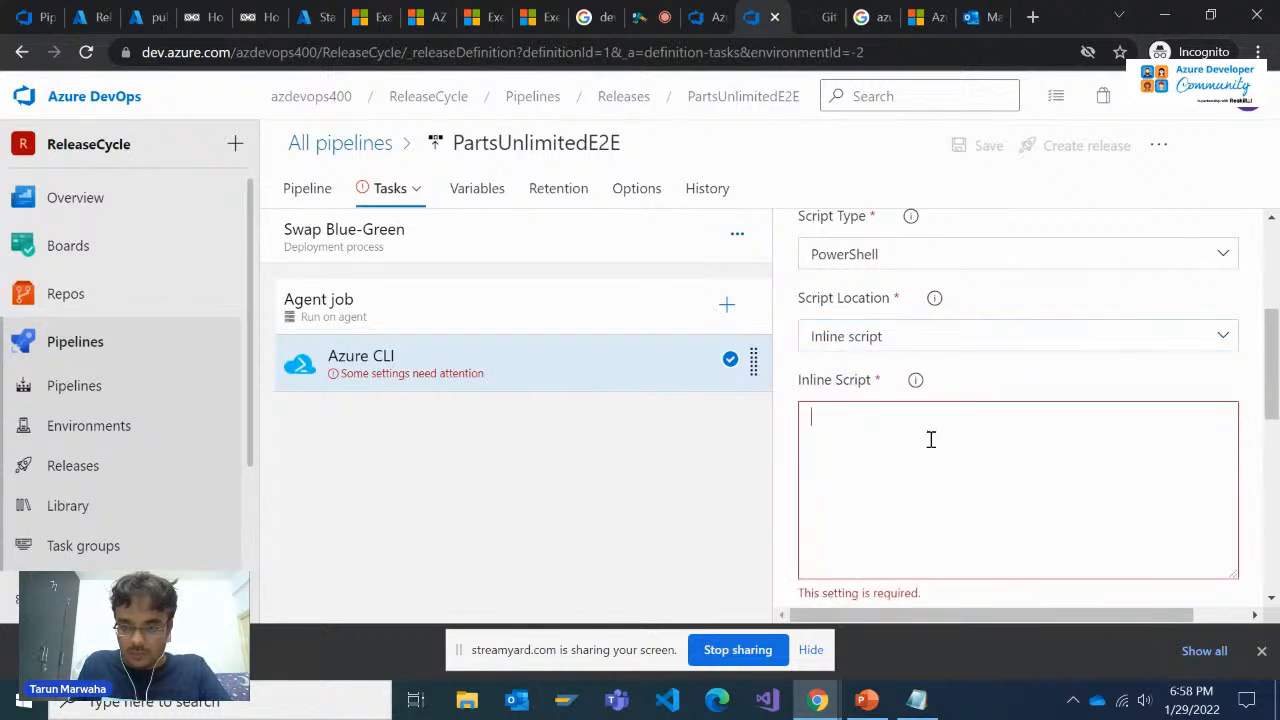
# Switch to the Microsoft Learn blue-green deployment exercise and read the instructions for the Swap Blue-Green stage, variable scope and CLI task
pyautogui.click(320, 17)
pyautogui.click(432, 17)
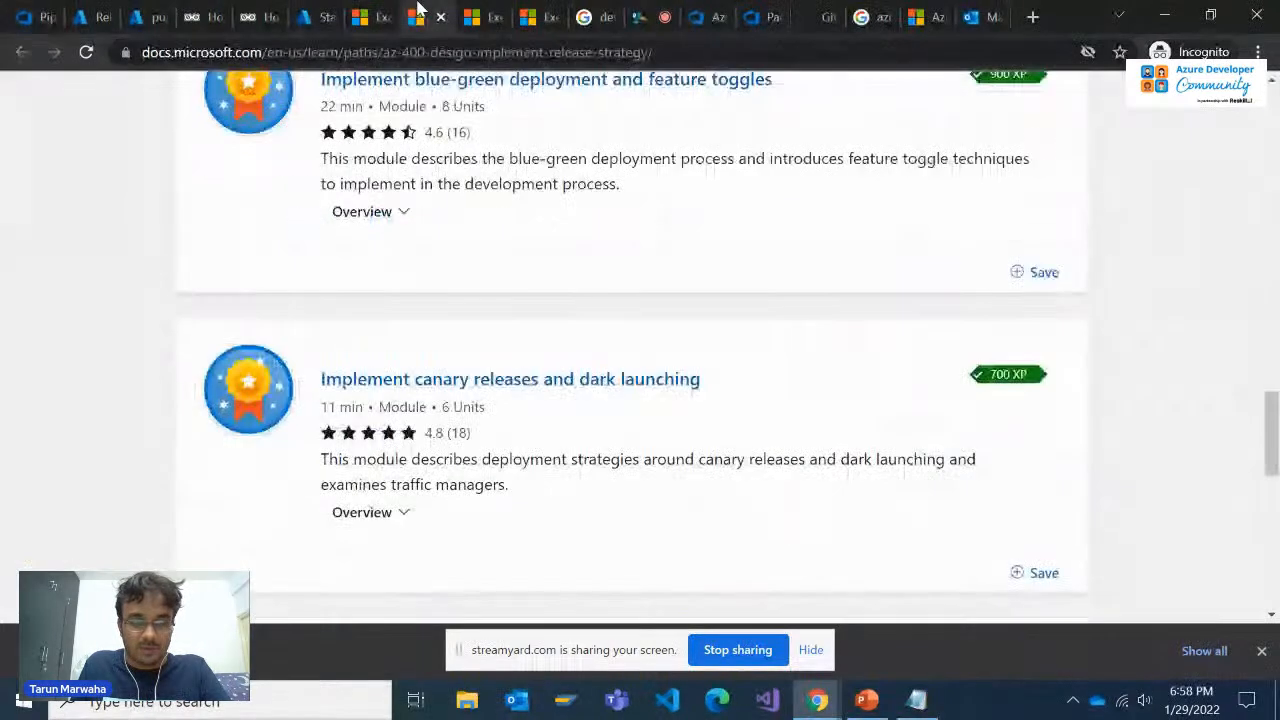
pyautogui.click(532, 17)
pyautogui.click(612, 10)
pyautogui.click(488, 10)
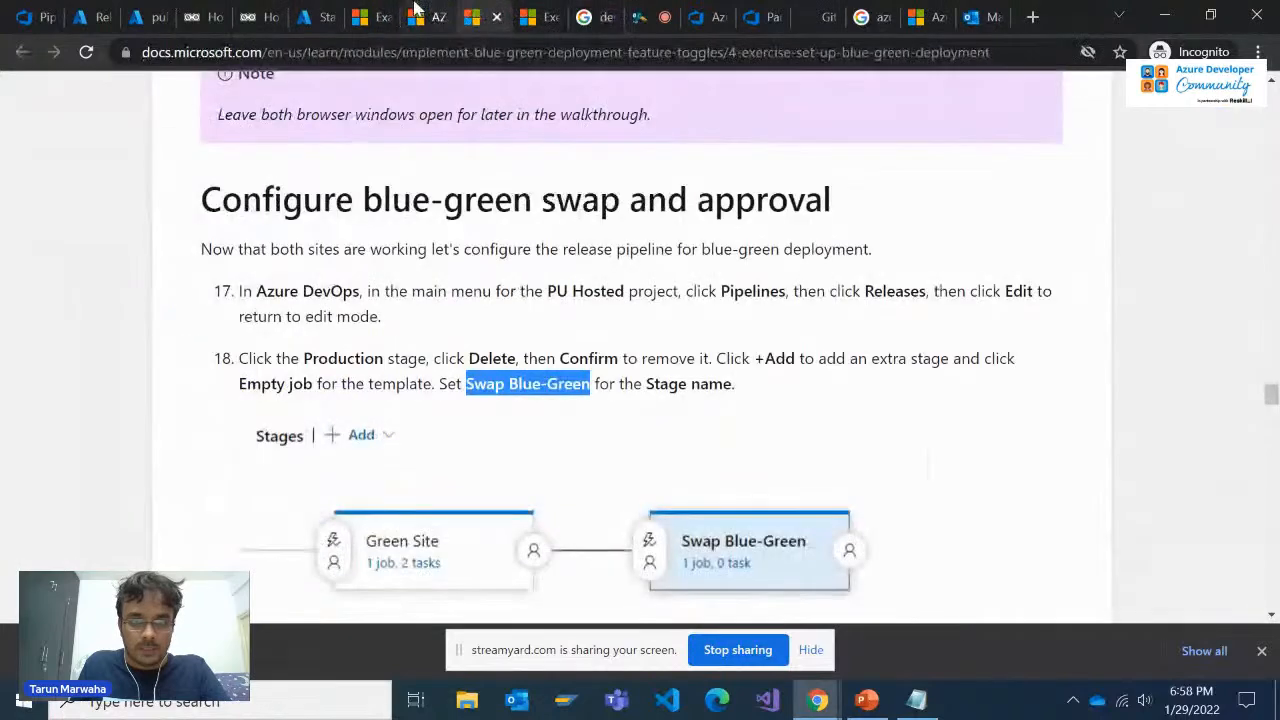
pyautogui.click(416, 11)
pyautogui.click(488, 12)
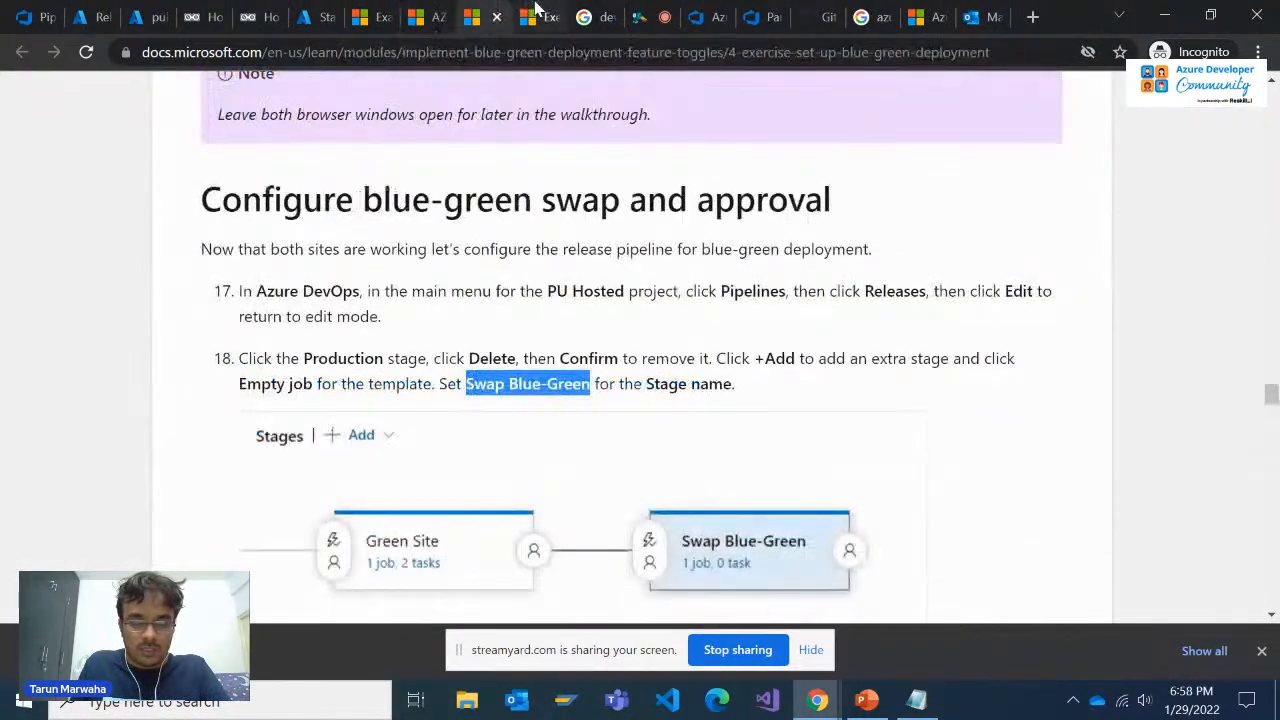
pyautogui.scroll(-2, 555, 378)
pyautogui.scroll(-2, 557, 380)
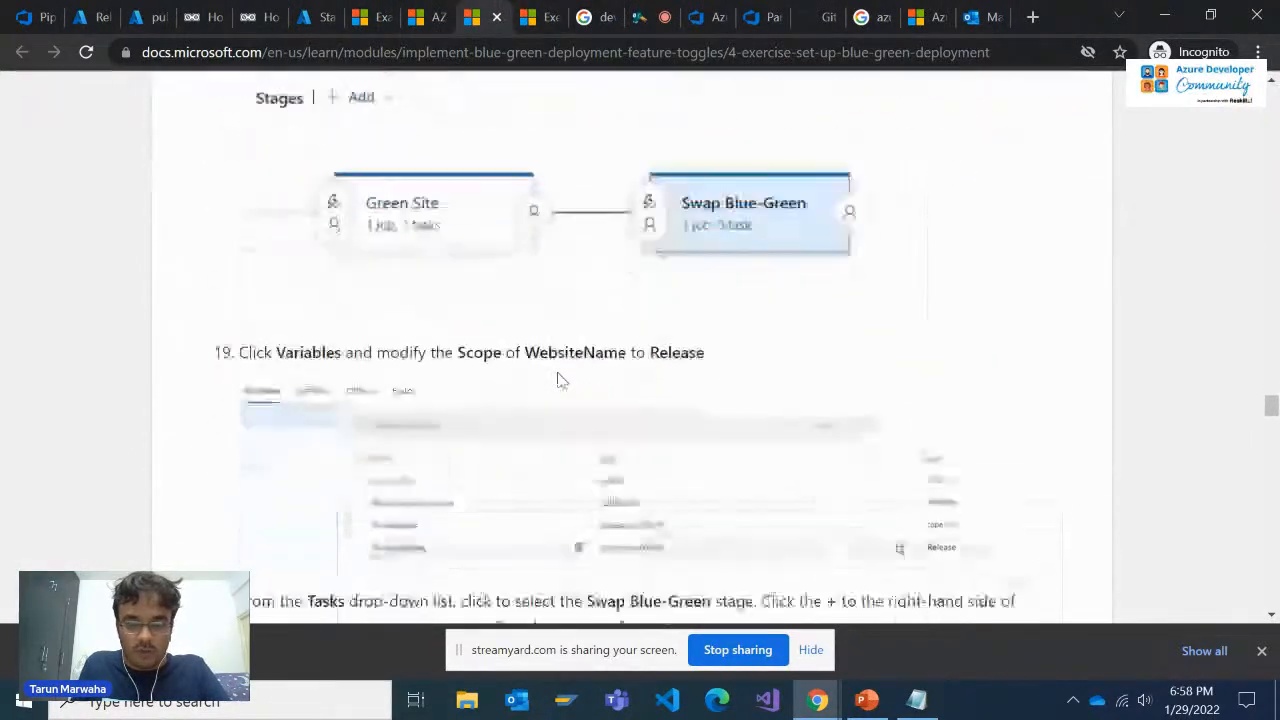
pyautogui.scroll(-1, 560, 420)
pyautogui.scroll(2, 560, 420)
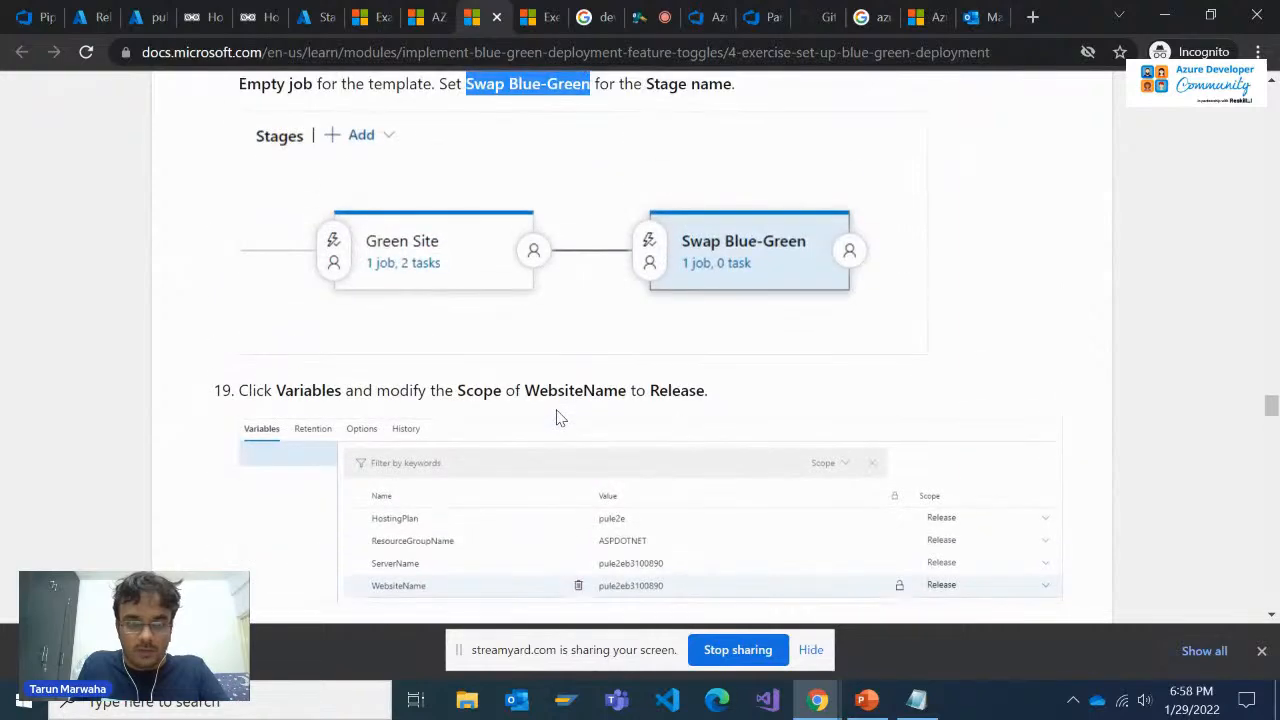
pyautogui.scroll(-1, 560, 418)
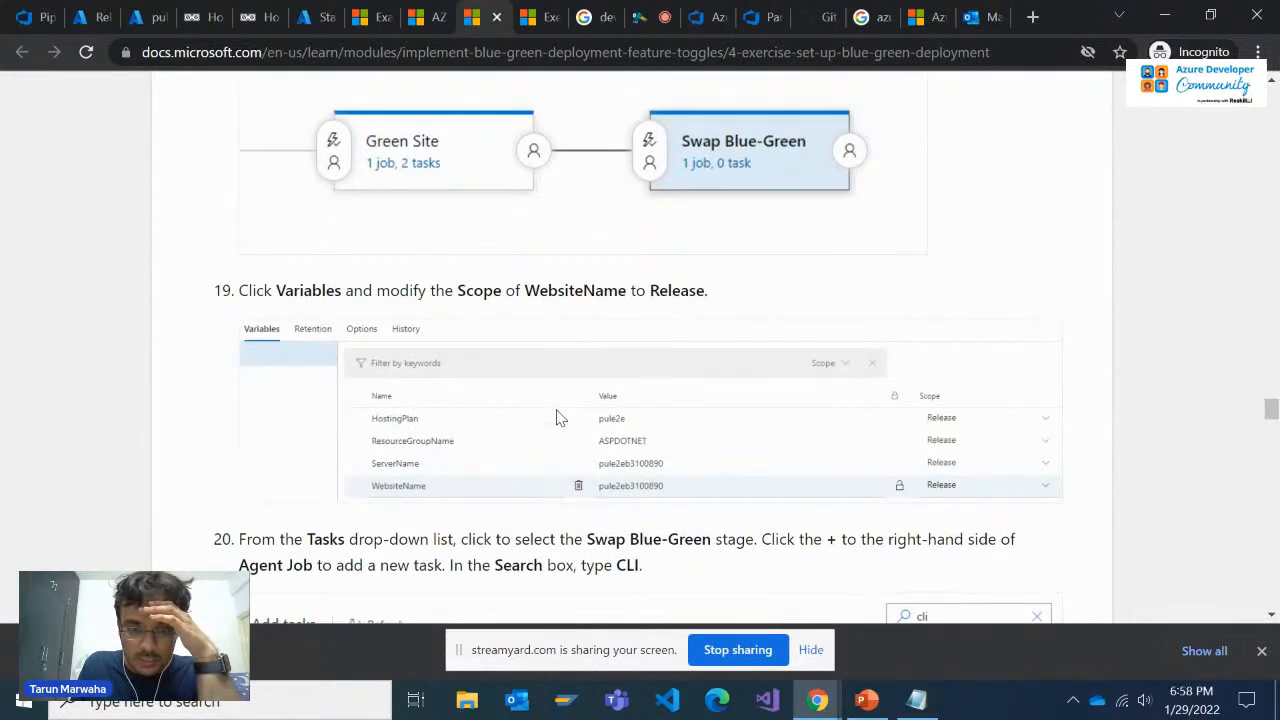
pyautogui.scroll(2, 560, 418)
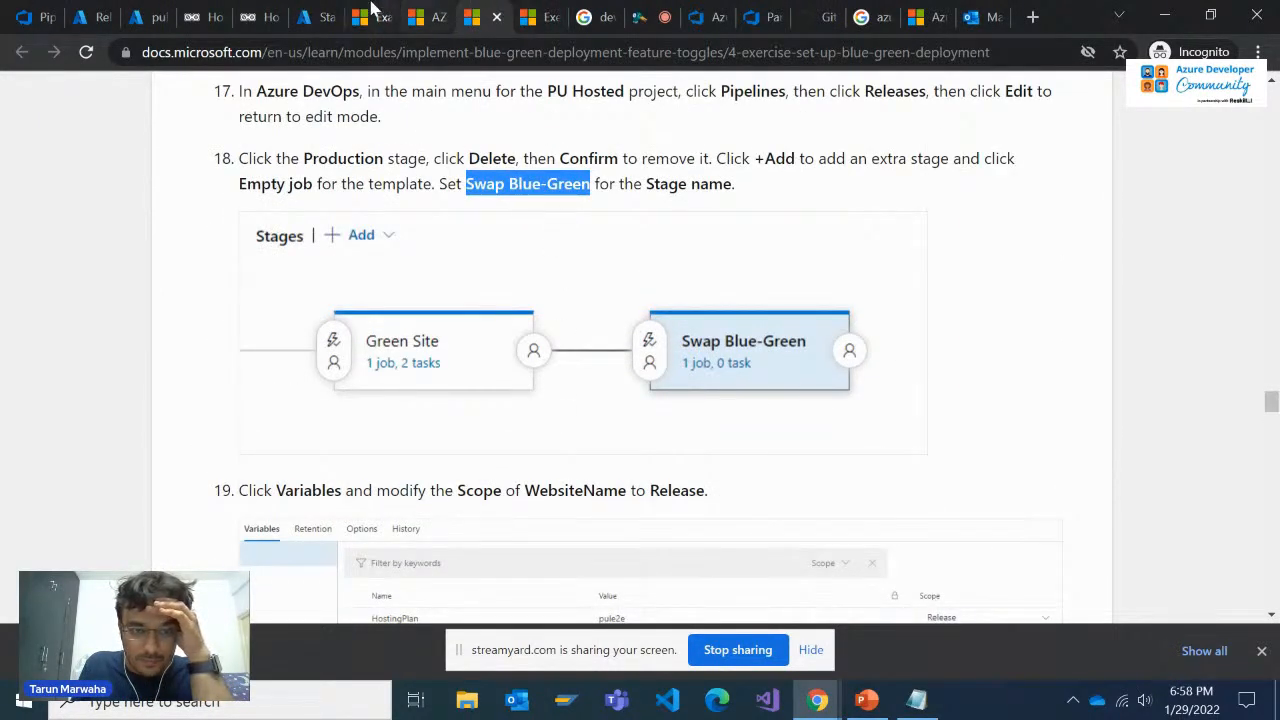
# Return to the PartsUnlimitedE2E release pipeline in Azure DevOps and review the Swap Blue-Green stage's properties and tasks
pyautogui.click(322, 17)
pyautogui.click(480, 17)
pyautogui.click(760, 17)
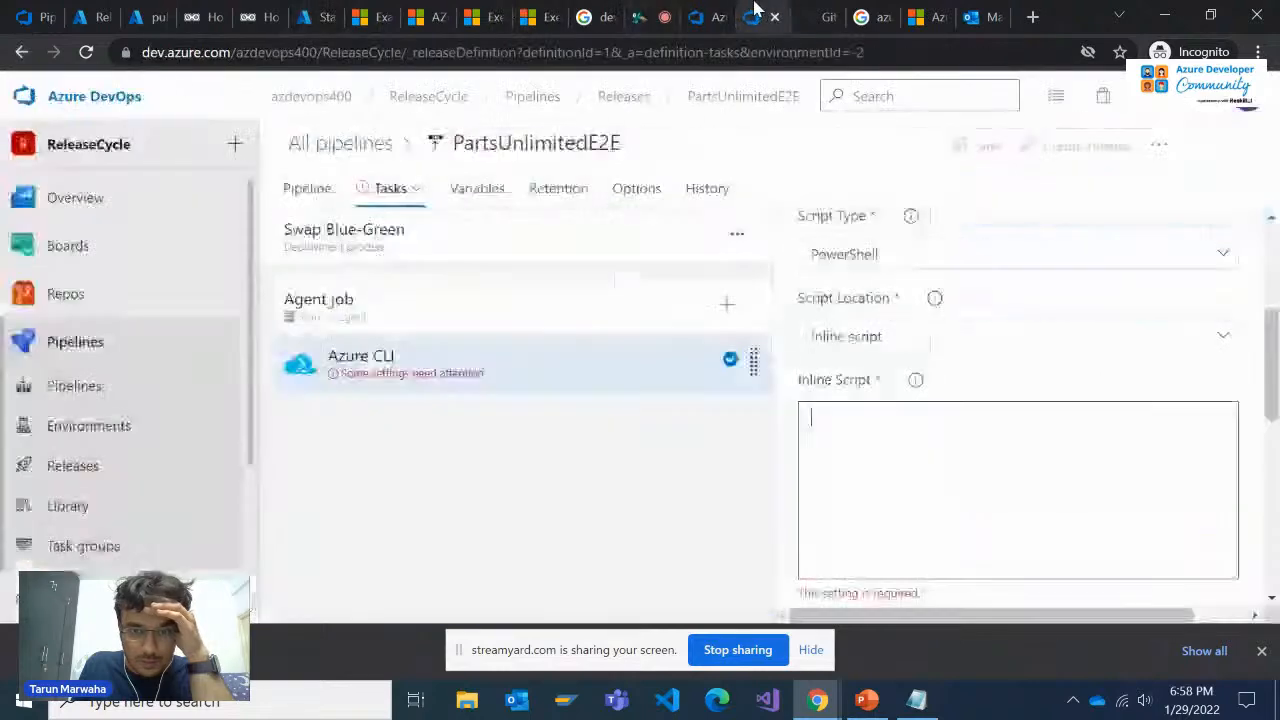
pyautogui.scroll(3, 947, 440)
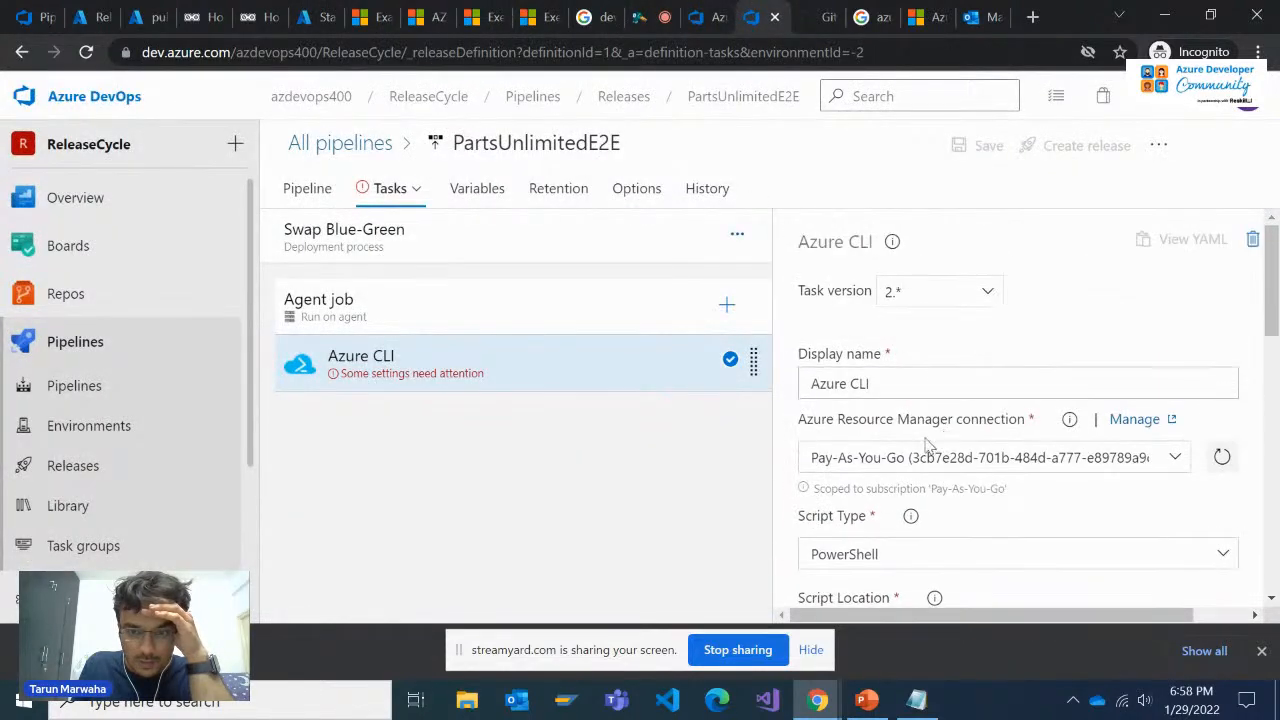
pyautogui.click(307, 188)
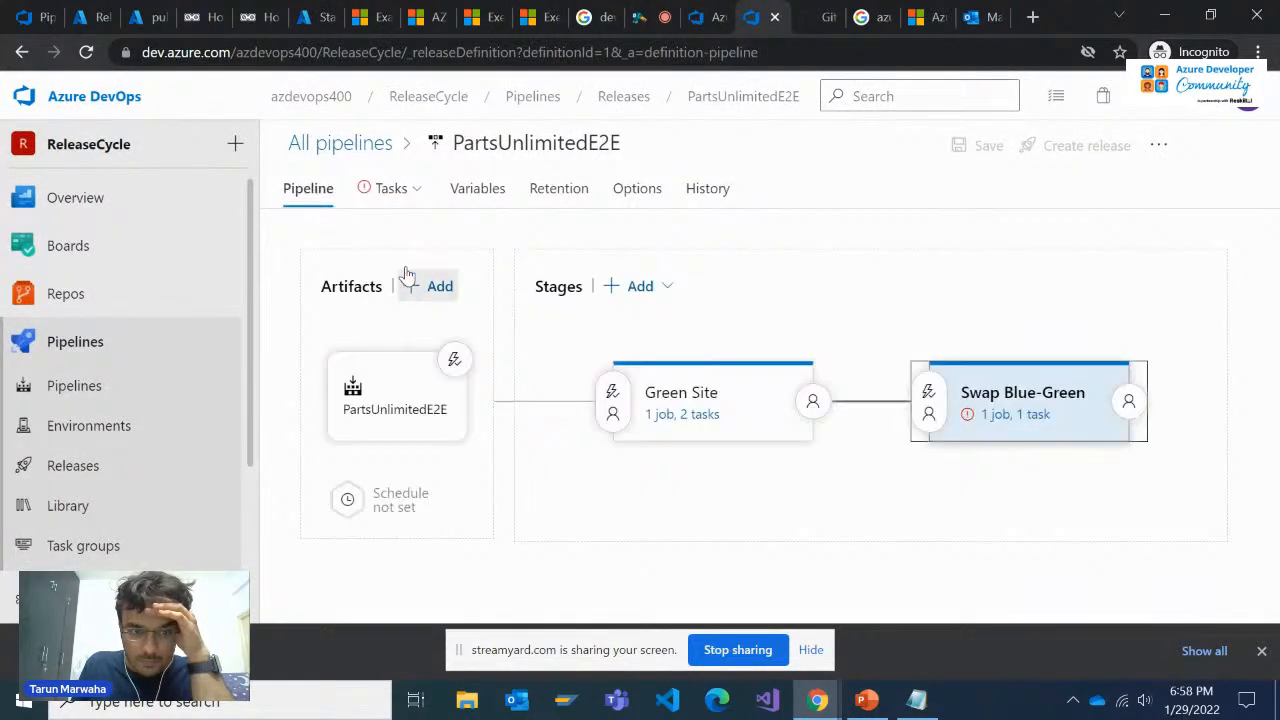
pyautogui.click(1043, 402)
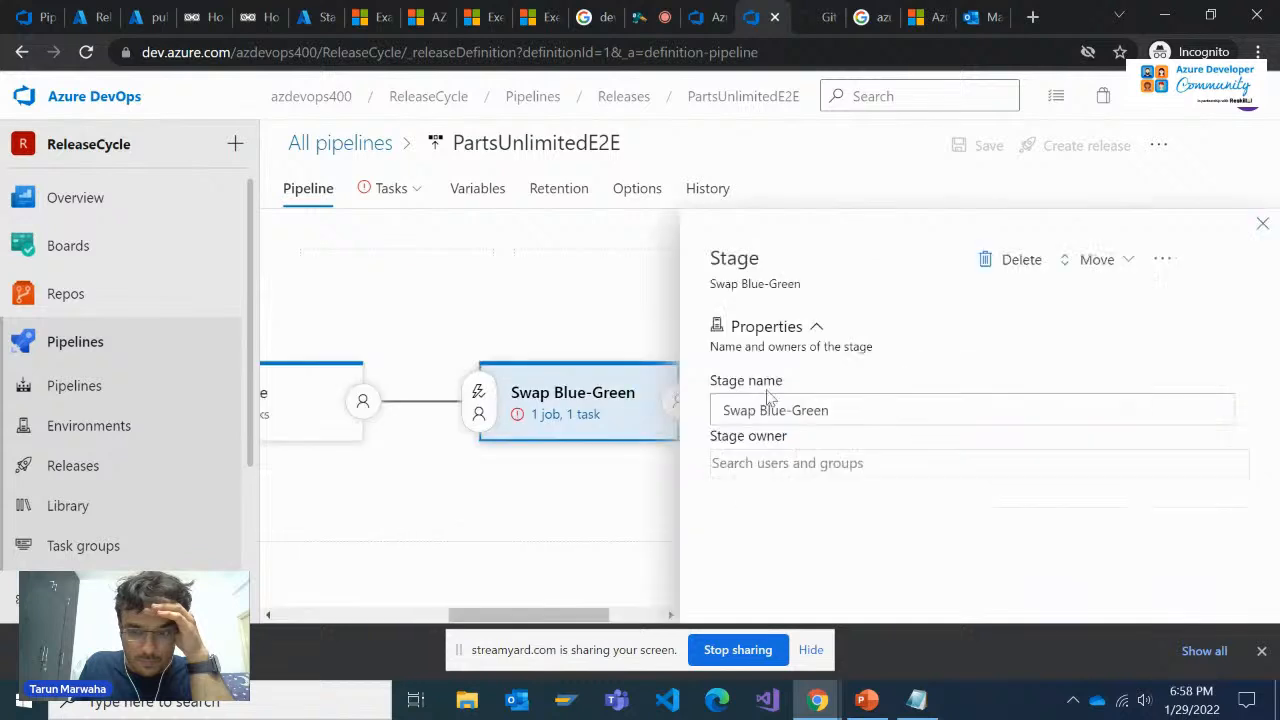
pyautogui.click(1265, 230)
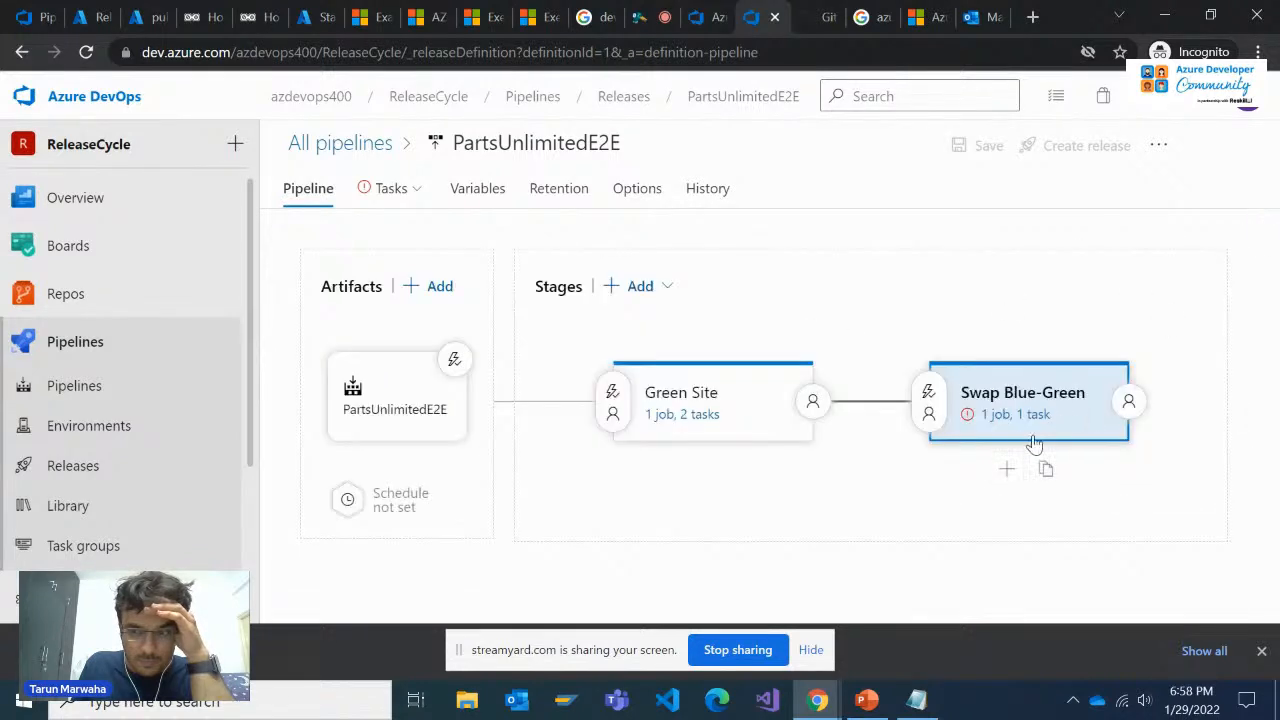
pyautogui.click(1008, 418)
# Set the scope of the WebsiteName pipeline variable to Release
pyautogui.click(462, 189)
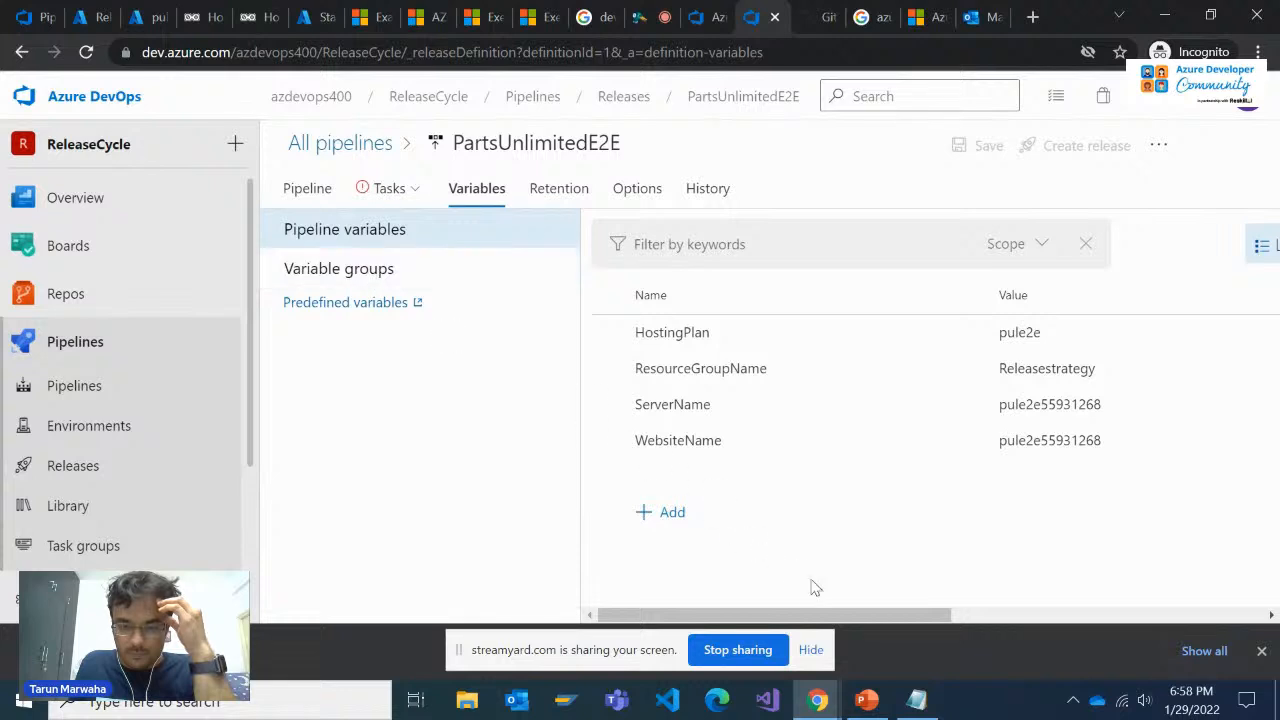
pyautogui.click(323, 273)
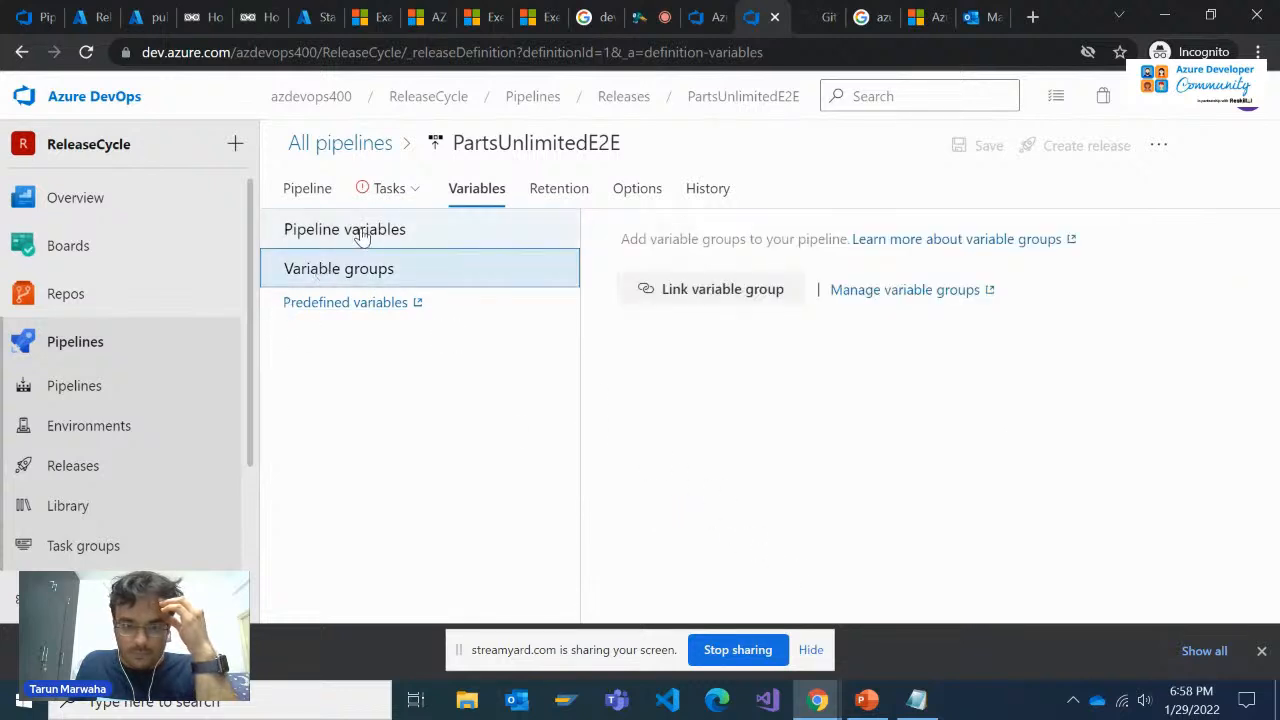
pyautogui.click(348, 230)
pyautogui.moveTo(760, 617); pyautogui.dragTo(1031, 593)
pyautogui.click(1181, 439)
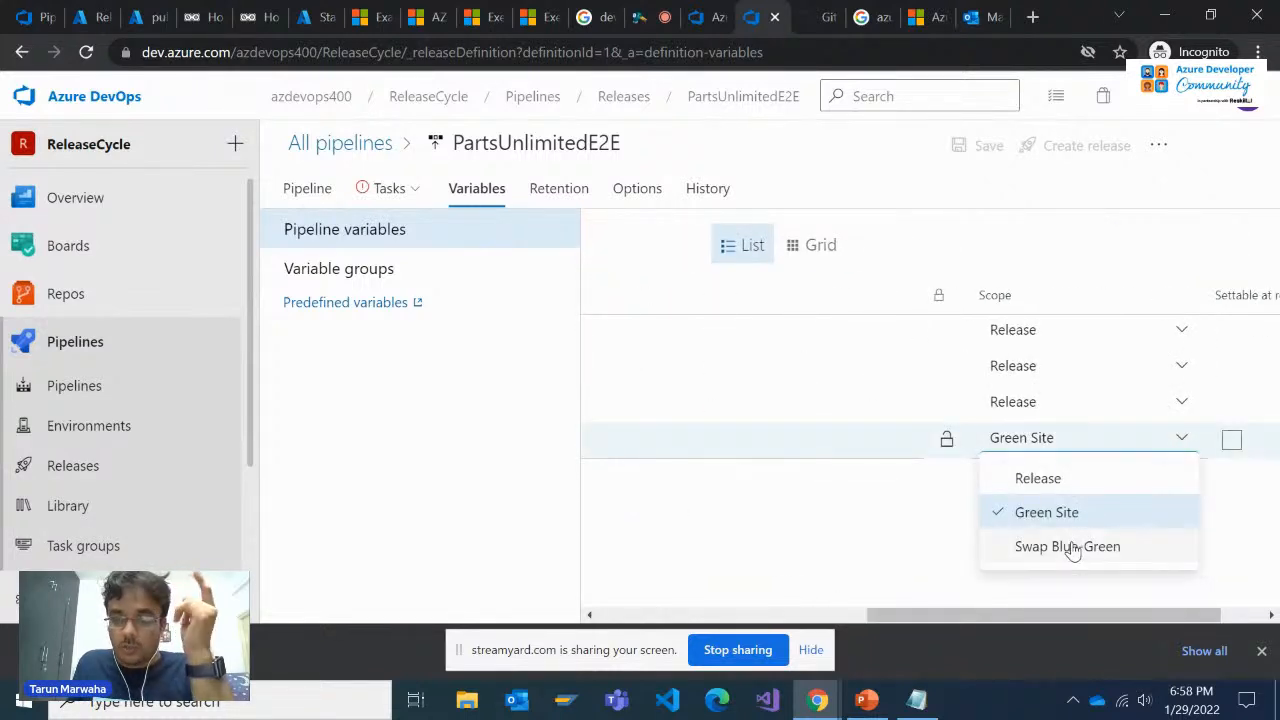
pyautogui.click(1038, 478)
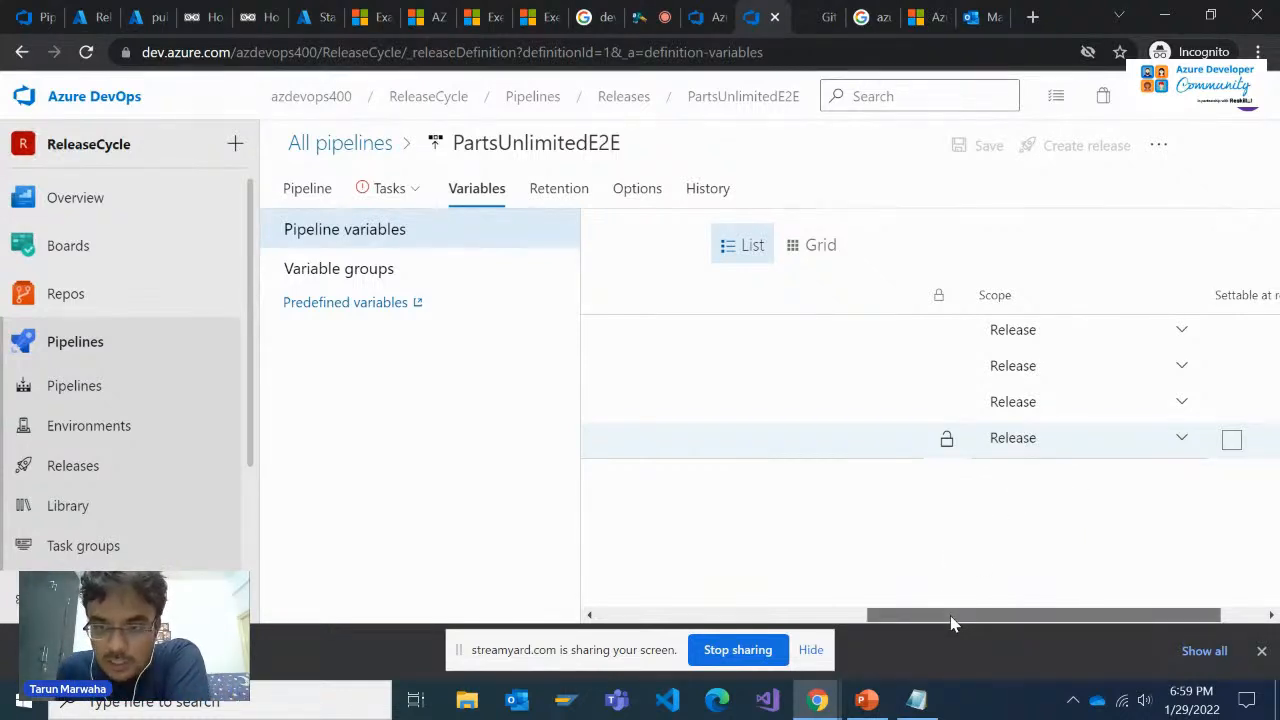
pyautogui.moveTo(953, 622)
pyautogui.mouseDown()
pyautogui.moveTo(878, 622)
pyautogui.moveTo(941, 622)
pyautogui.mouseUp()
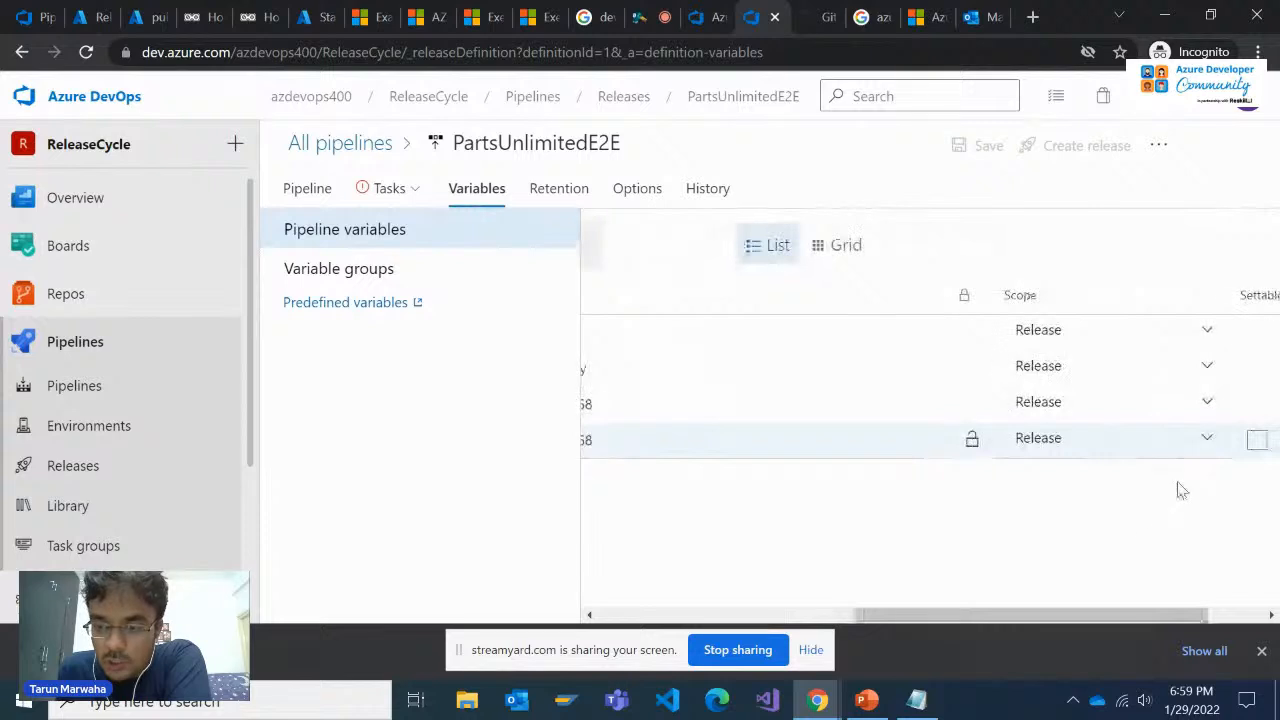
pyautogui.click(1196, 447)
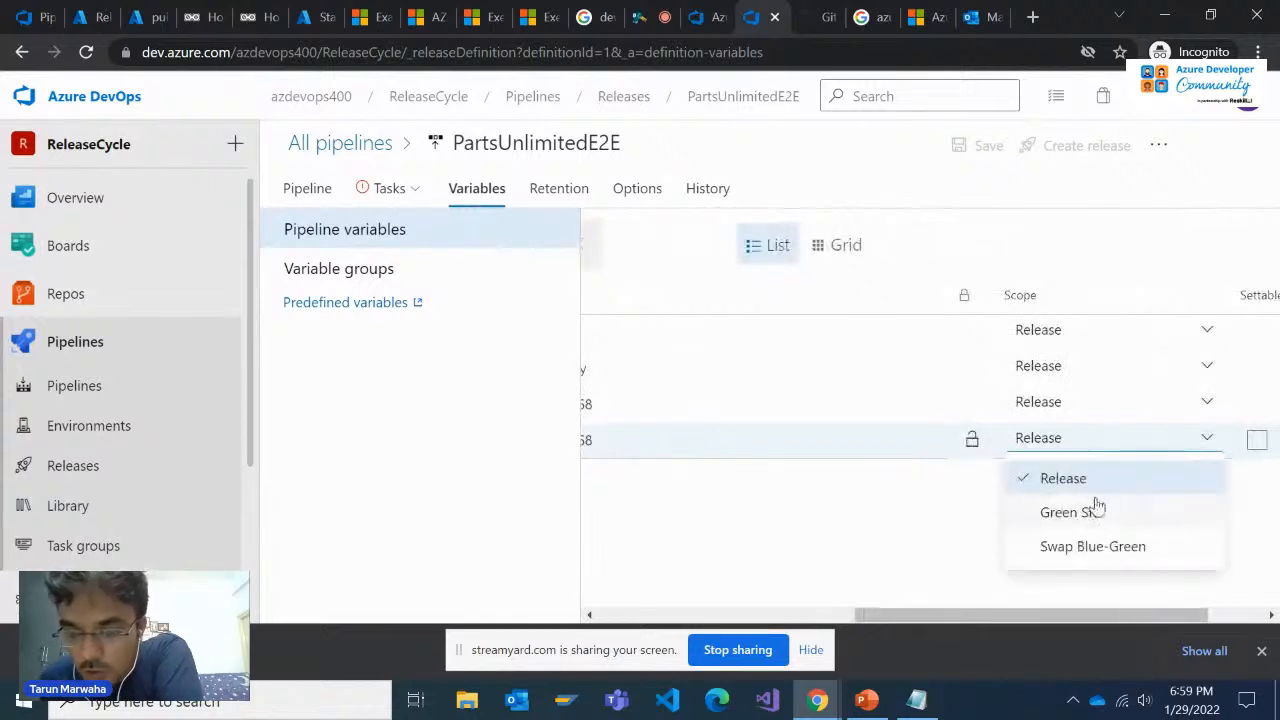
pyautogui.click(843, 539)
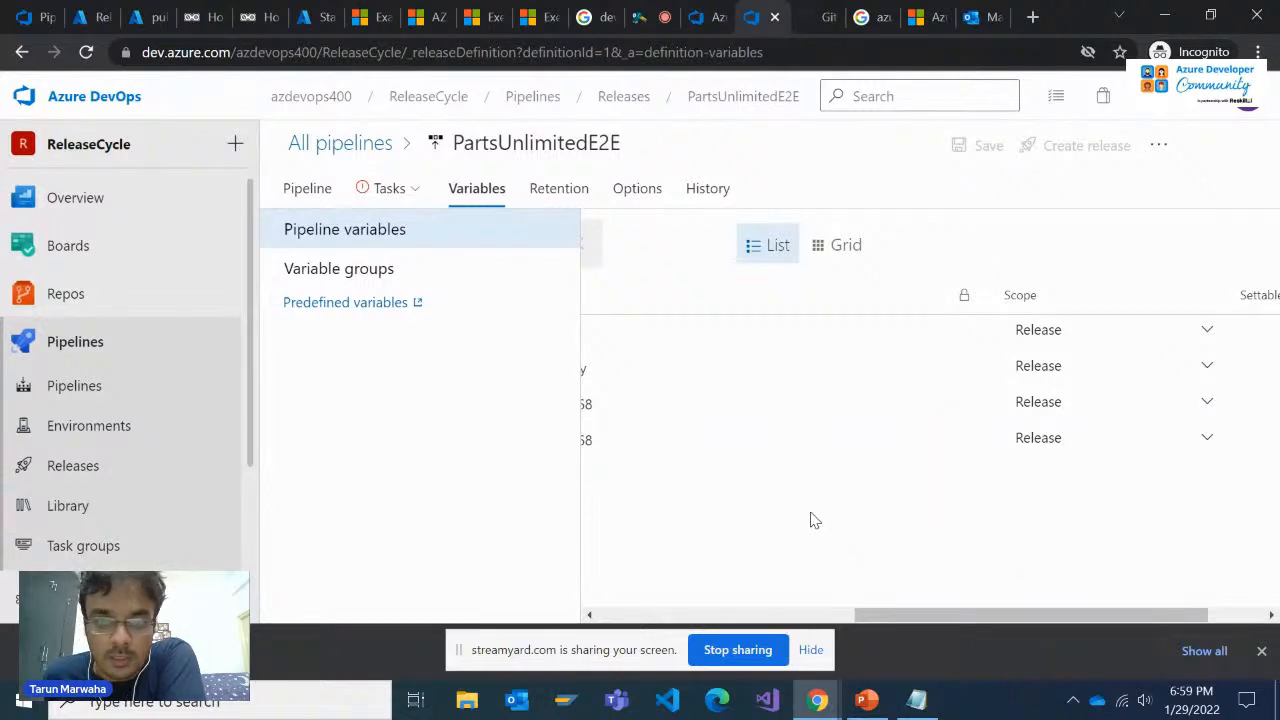
pyautogui.moveTo(948, 617); pyautogui.dragTo(690, 617)
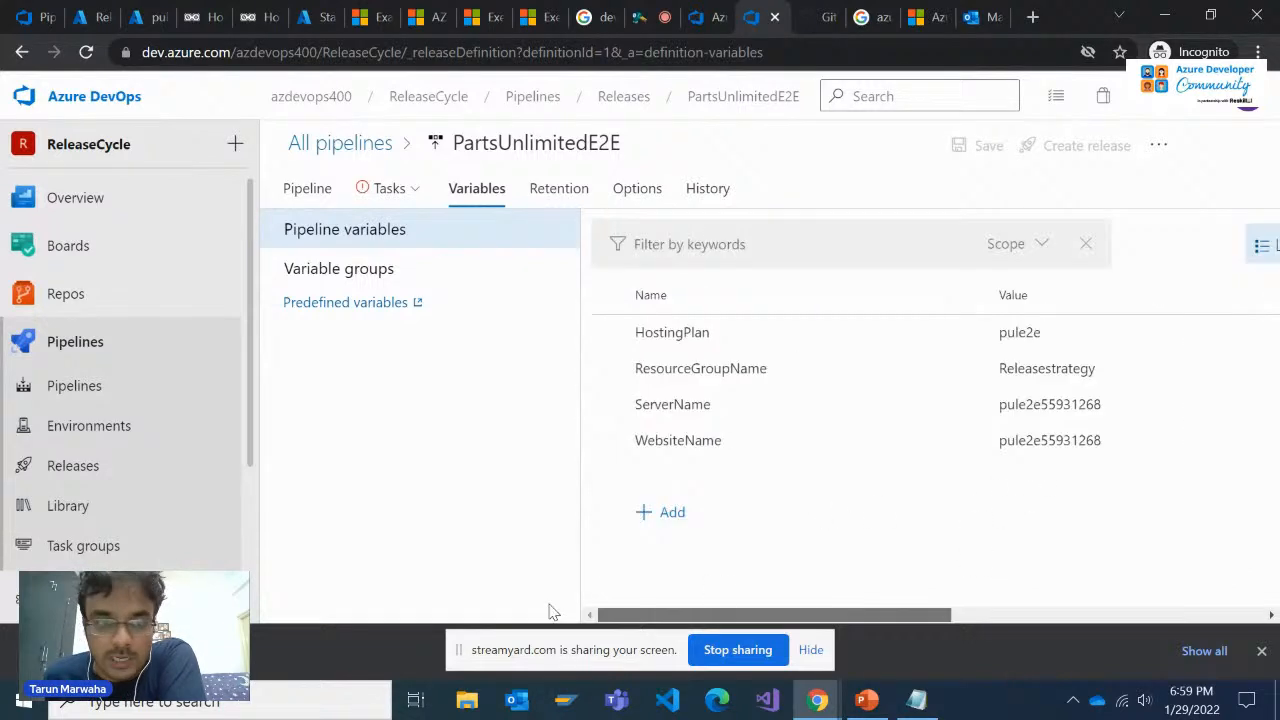
# Reopen the Swap Blue-Green stage's Azure CLI task at its Inline Script setting
pyautogui.click(367, 189)
pyautogui.click(449, 377)
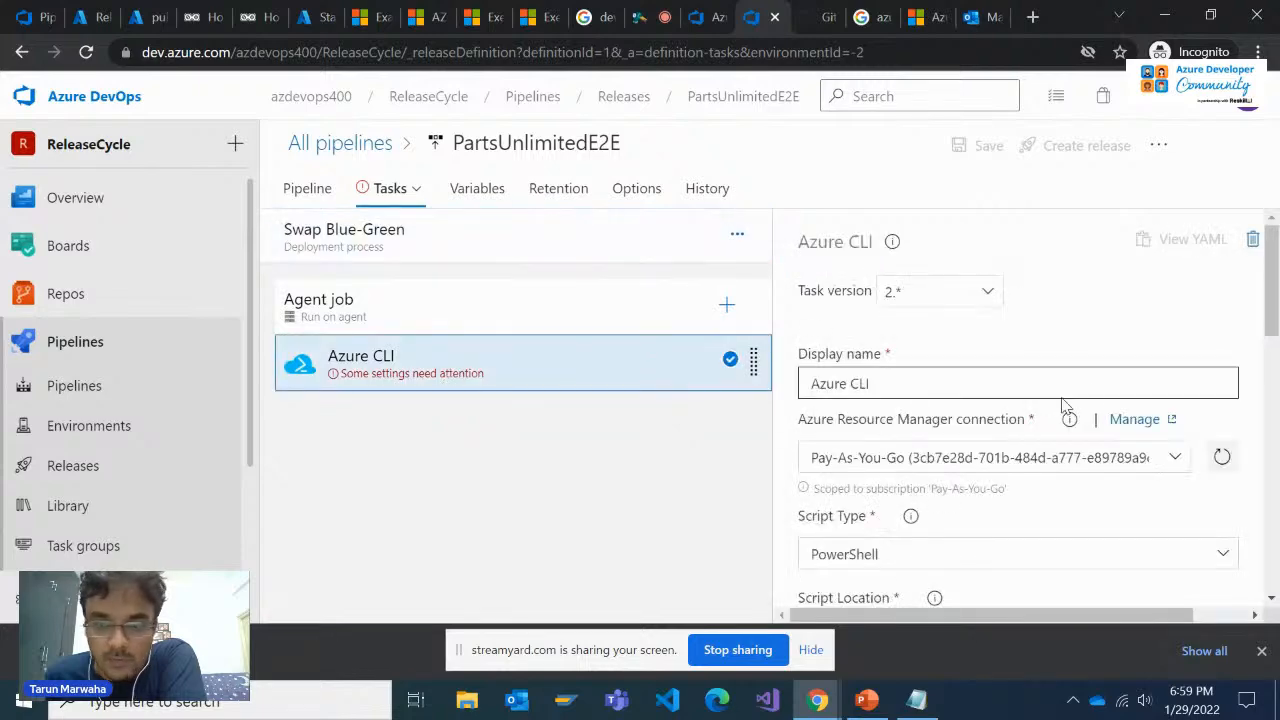
pyautogui.scroll(-2, 1070, 453)
pyautogui.scroll(-1, 1070, 453)
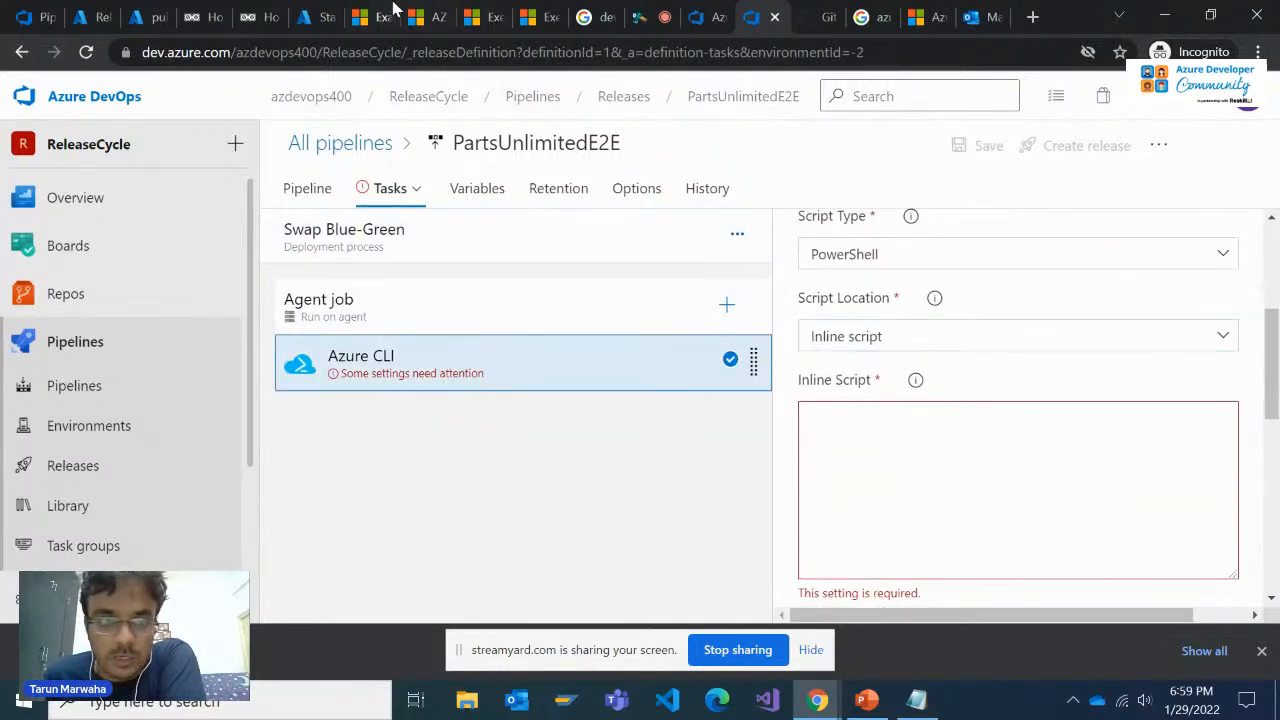
# Copy the inline slot swap command from step 22 of the Microsoft Learn blue-green deployment exercise
pyautogui.click(551, 12)
pyautogui.click(478, 12)
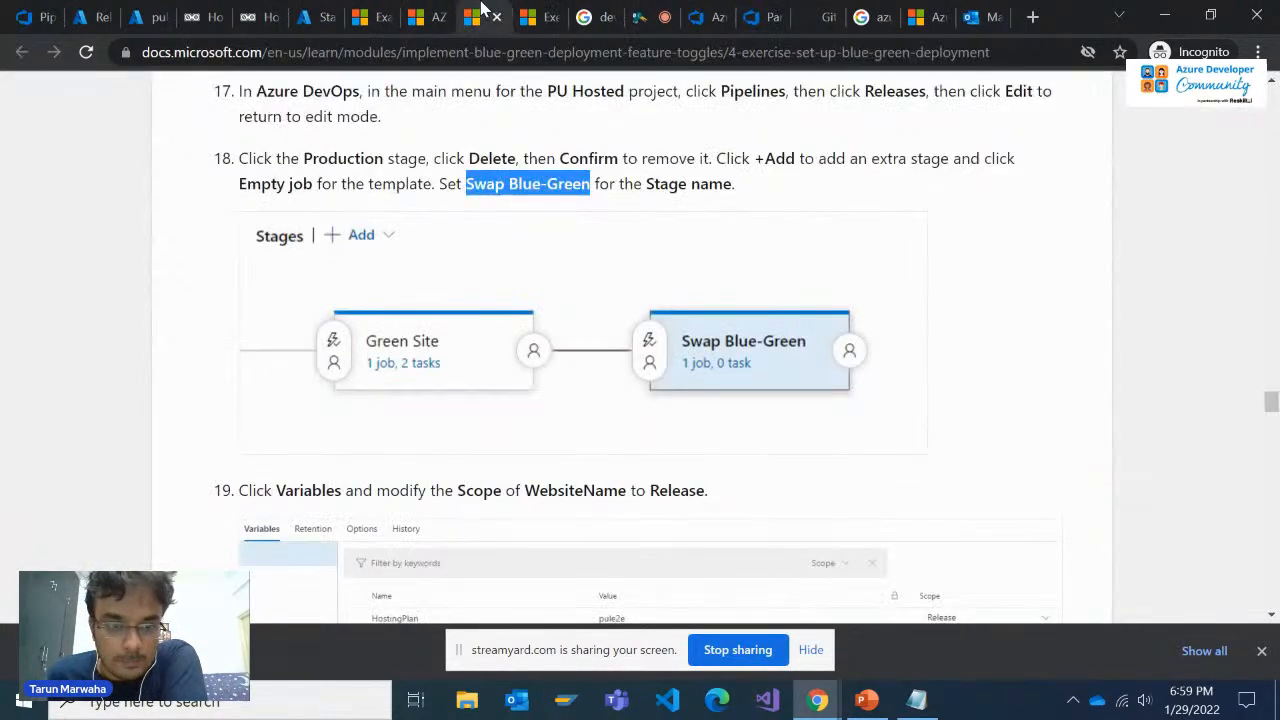
pyautogui.scroll(-1, 535, 276)
pyautogui.scroll(-4, 519, 340)
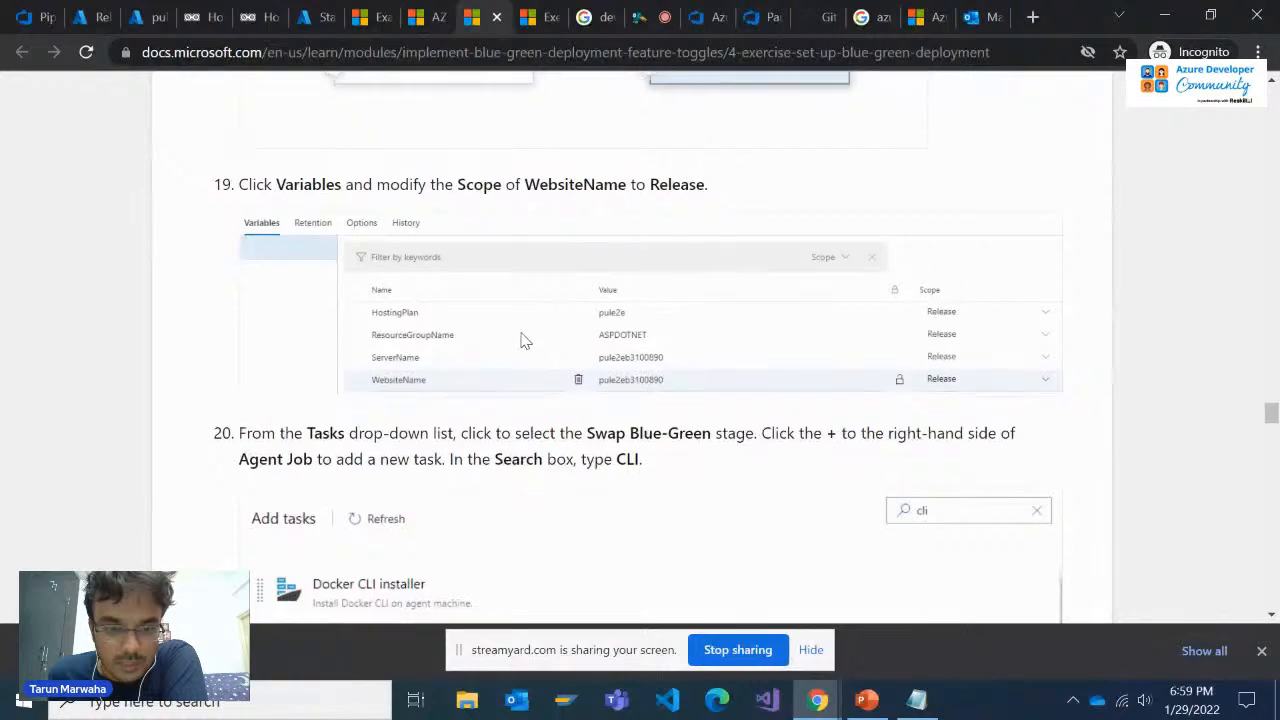
pyautogui.scroll(-8, 521, 352)
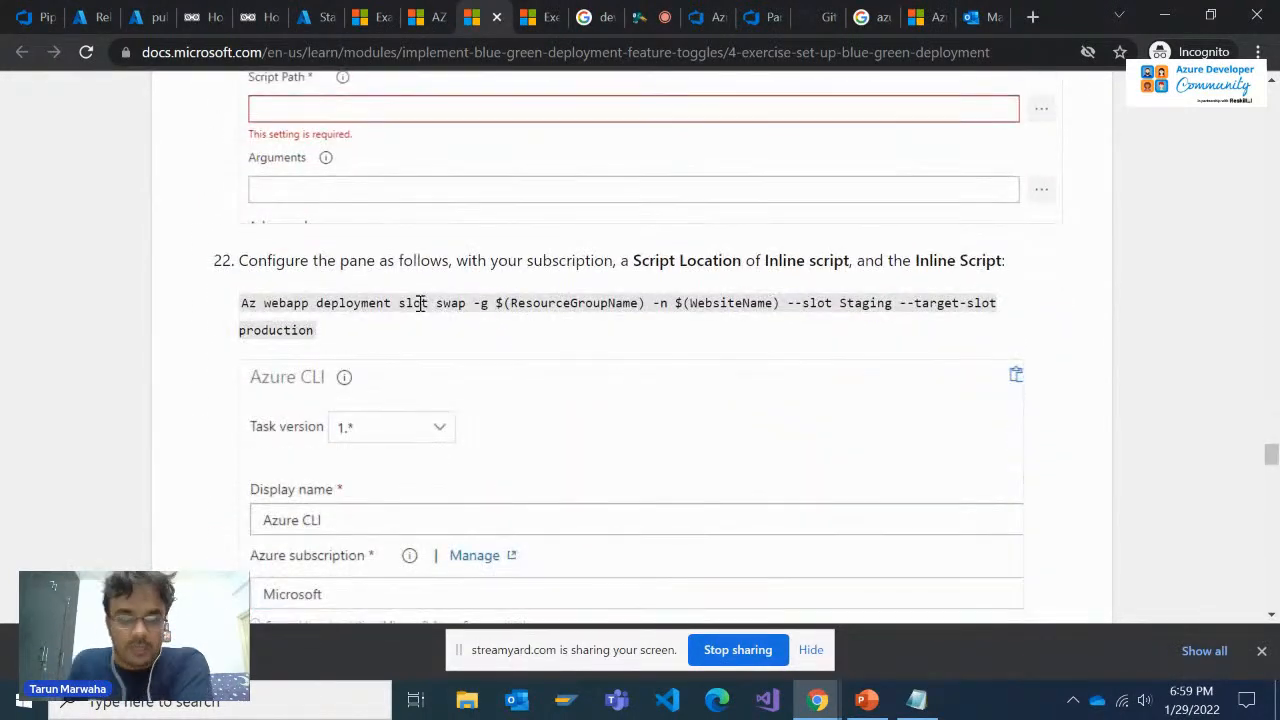
pyautogui.moveTo(309, 331); pyautogui.dragTo(212, 309)
pyautogui.hotkey('ctrl', 'c')
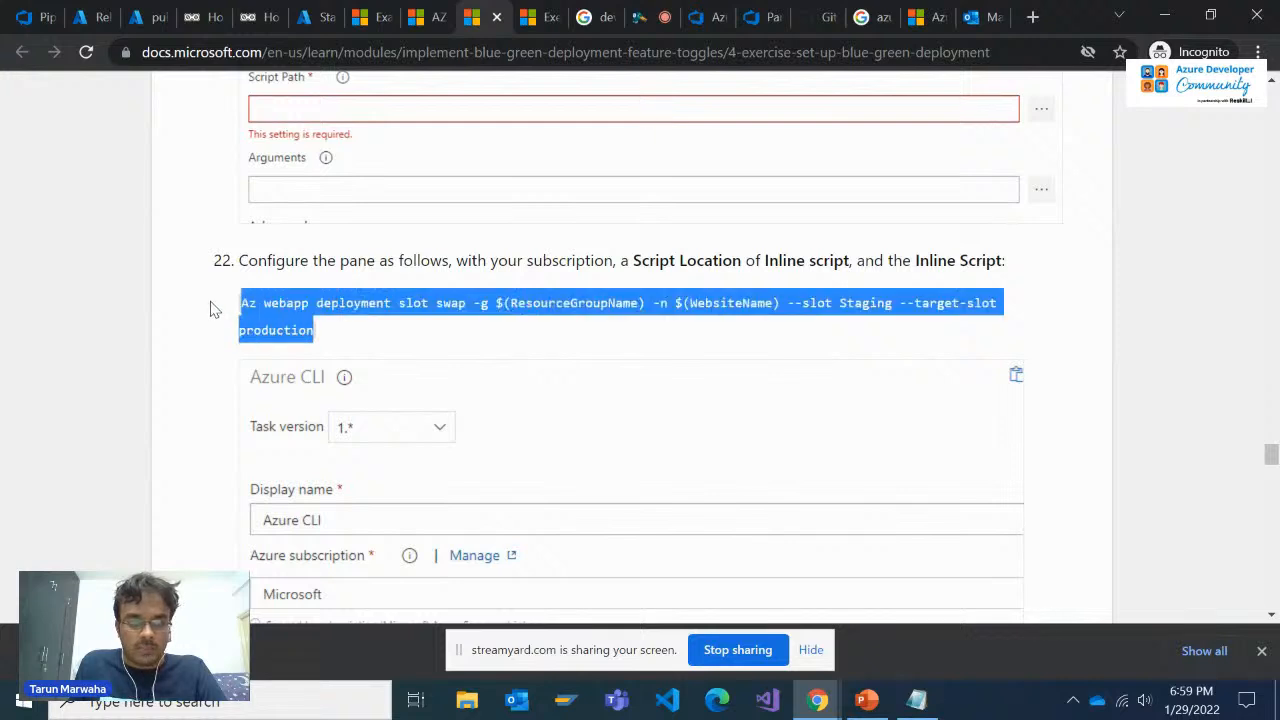
# Switch to Notepad and paste the slot swap command below the existing template paths, separated by blank lines
pyautogui.click(935, 701)
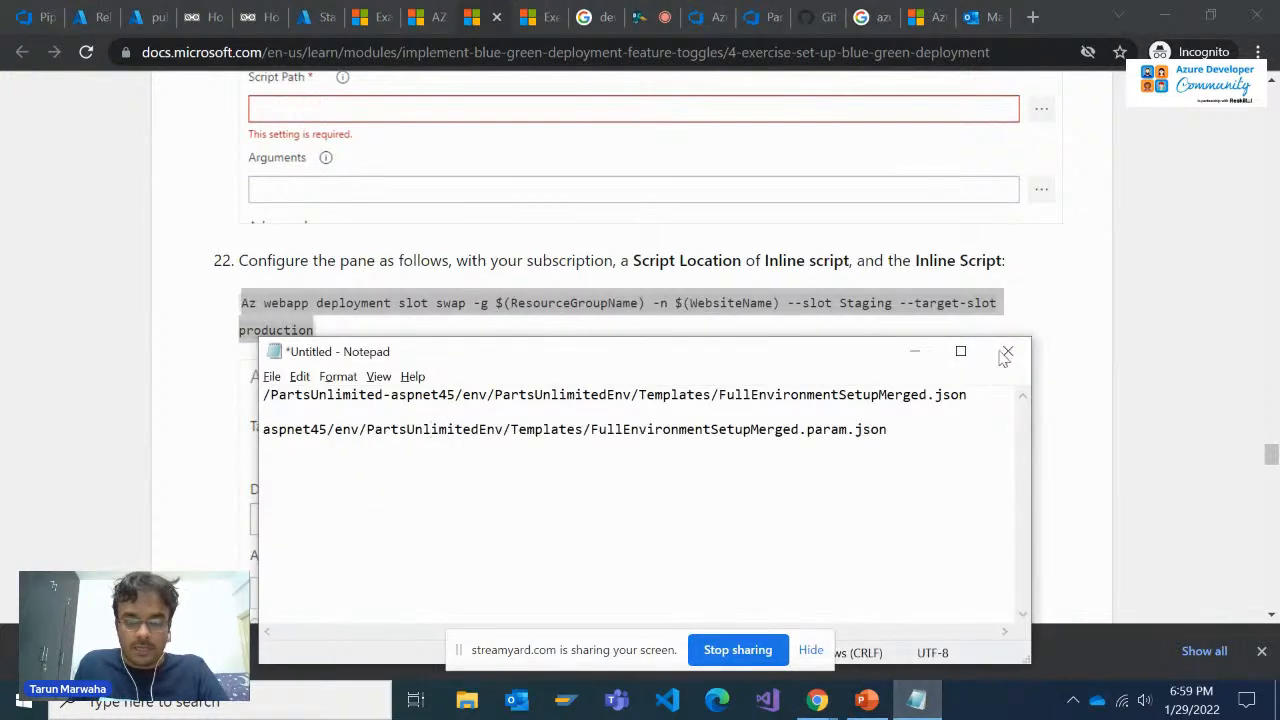
pyautogui.click(957, 351)
pyautogui.click(657, 92)
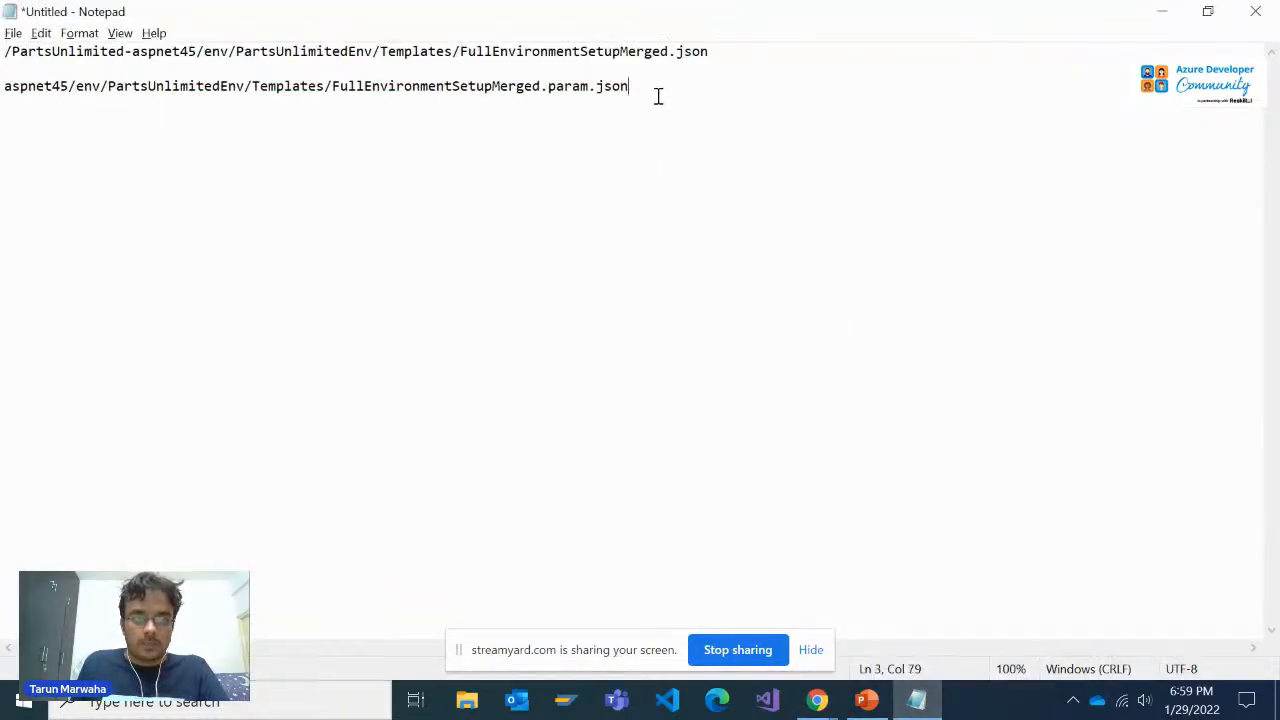
pyautogui.press('Return')
pyautogui.press('Return')
pyautogui.press('Return')
pyautogui.hotkey('ctrl', 'v')
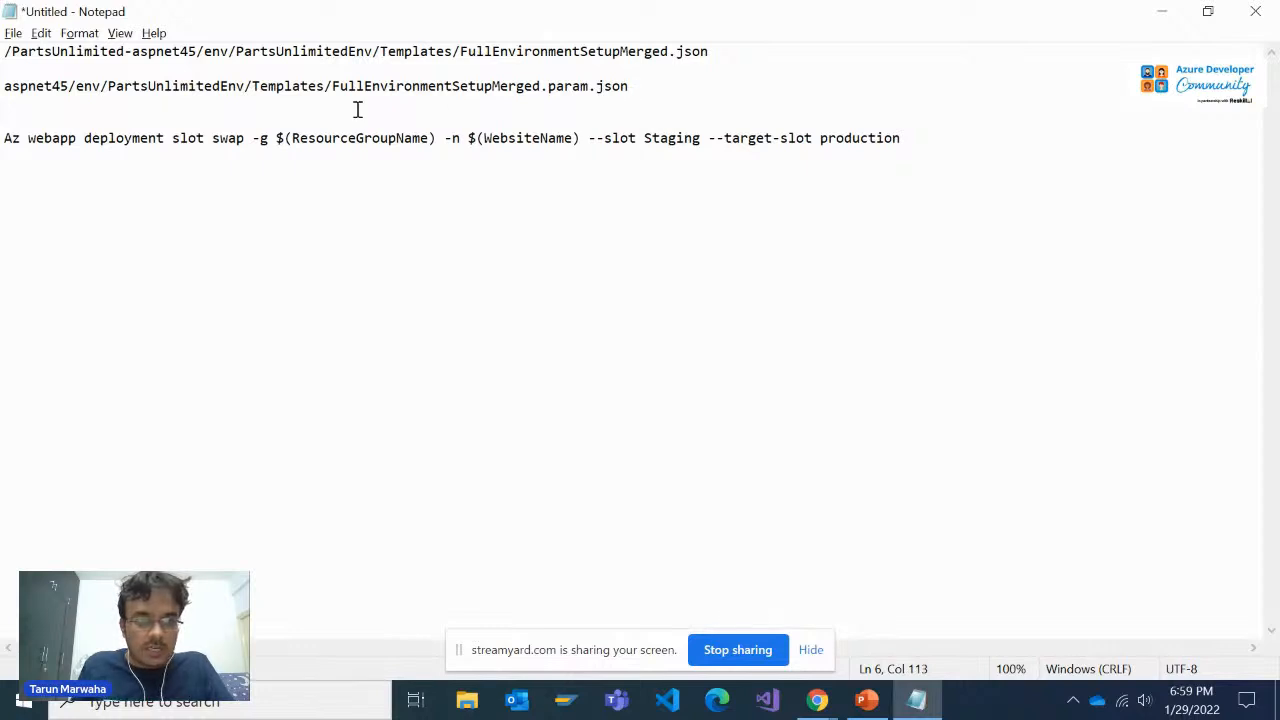
# Copy "Az webapp deployment slot swap" from the pasted command and search Google for it in a new Chrome tab
pyautogui.click(482, 138)
pyautogui.click(770, 138)
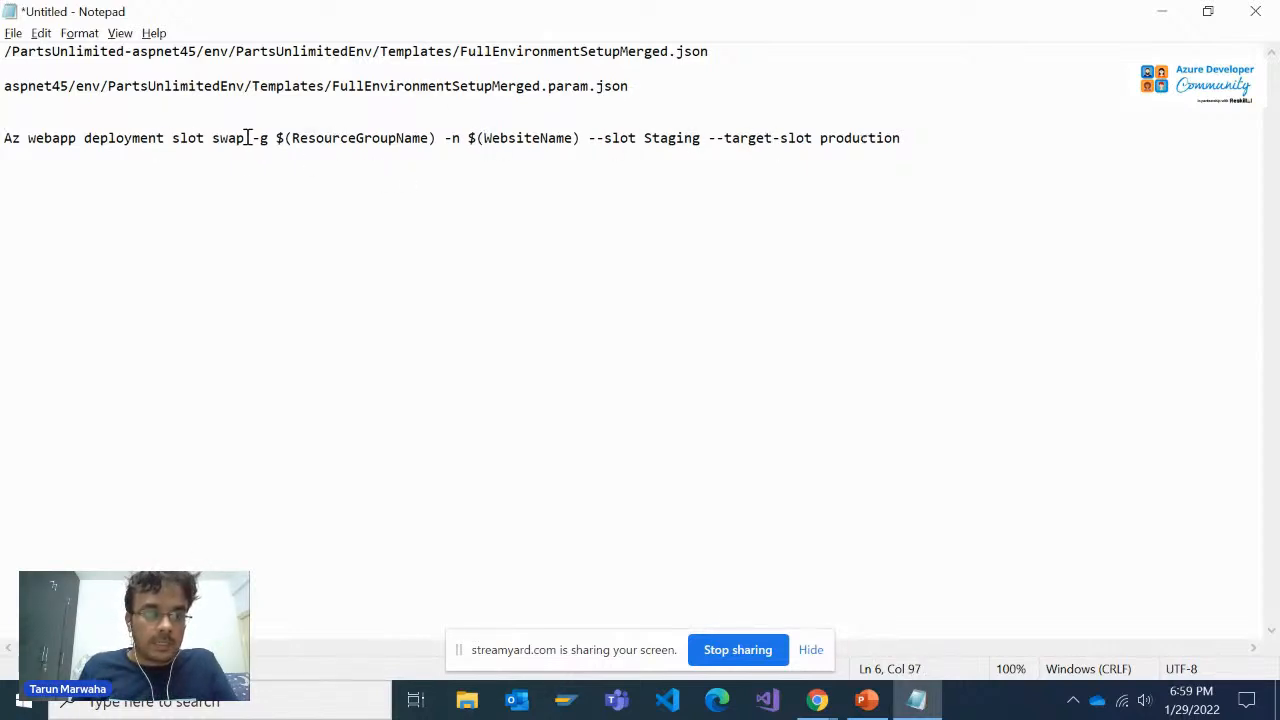
pyautogui.moveTo(245, 138); pyautogui.dragTo(3, 138)
pyautogui.hotkey('ctrl', 'c')
pyautogui.hotkey('alt', 'Tab')
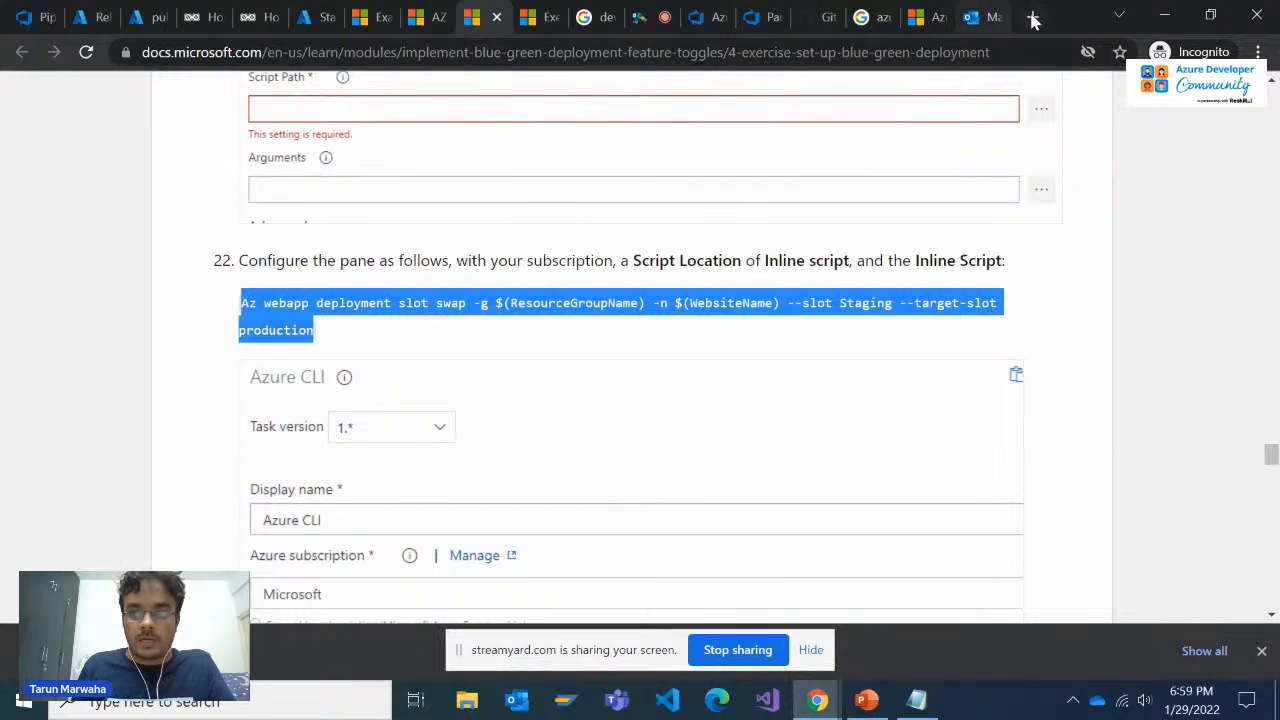
pyautogui.hotkey('ctrl', 'shift', 'n')
pyautogui.write('go')
pyautogui.press('Return')
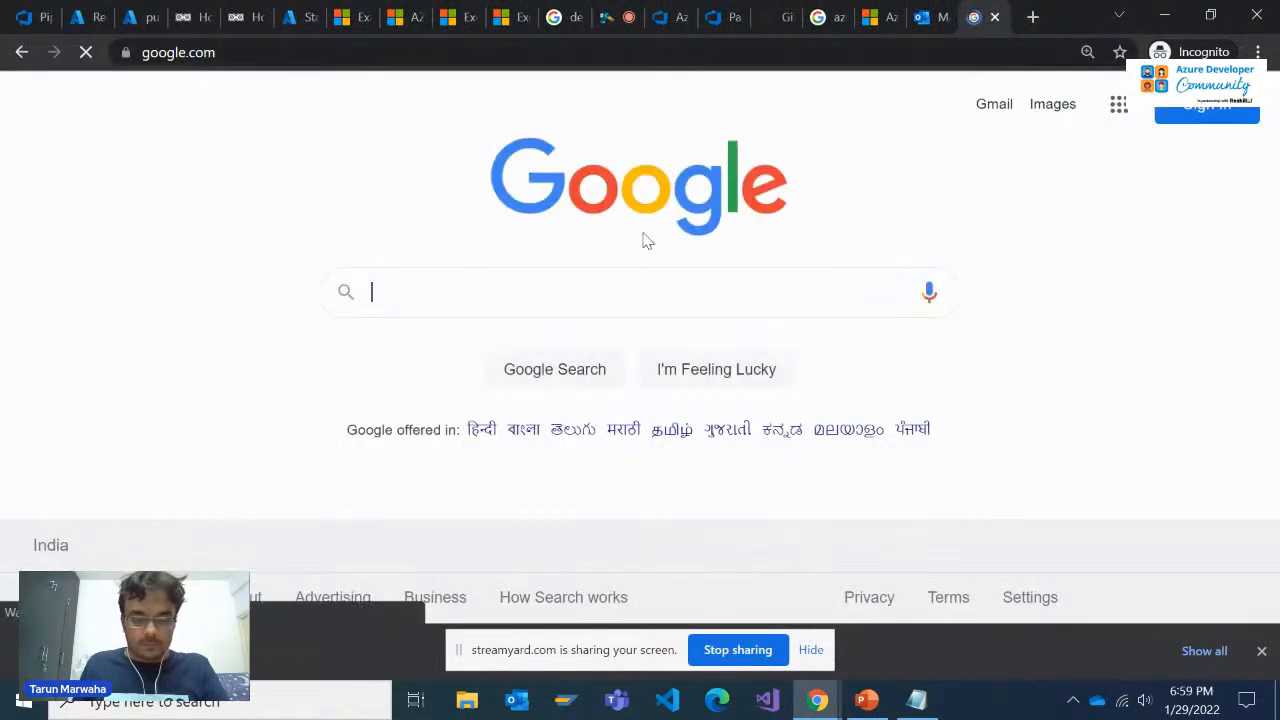
pyautogui.hotkey('ctrl', 'v')
pyautogui.press('Return')
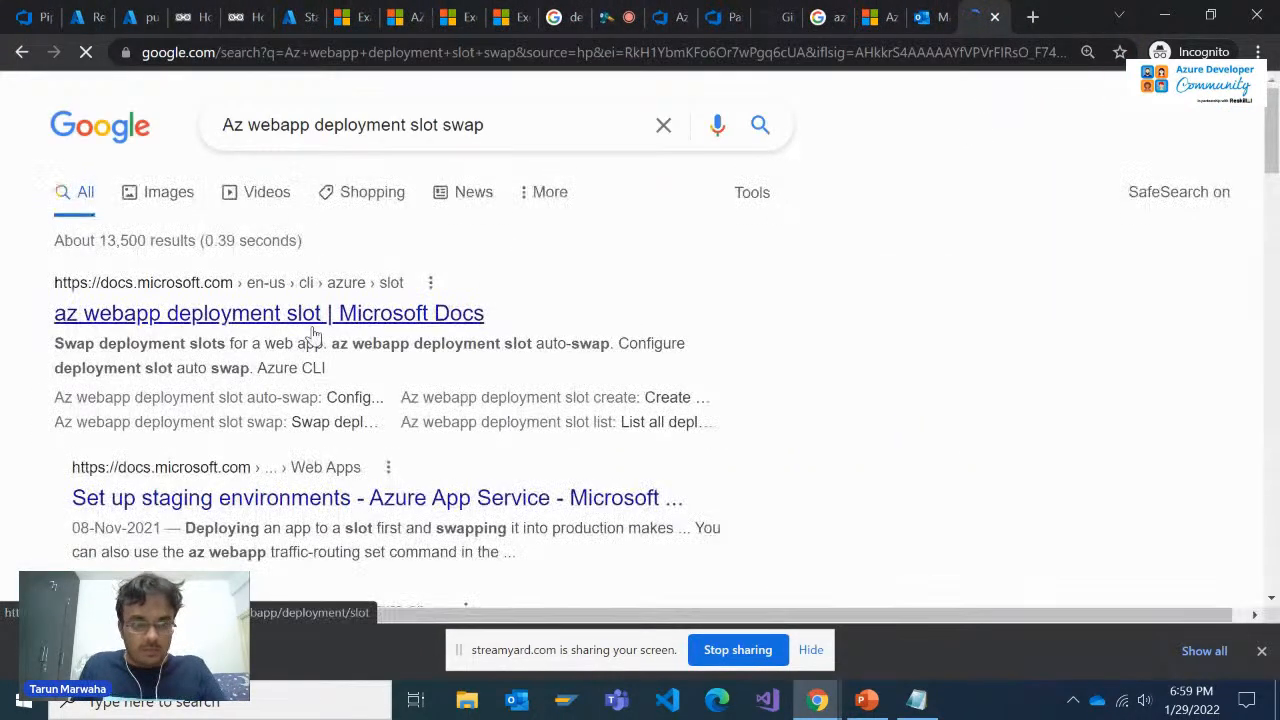
# Open the "az webapp deployment slot" Microsoft Docs search result in a separate tab and view it
pyautogui.rightClick(320, 315)
pyautogui.click(343, 338)
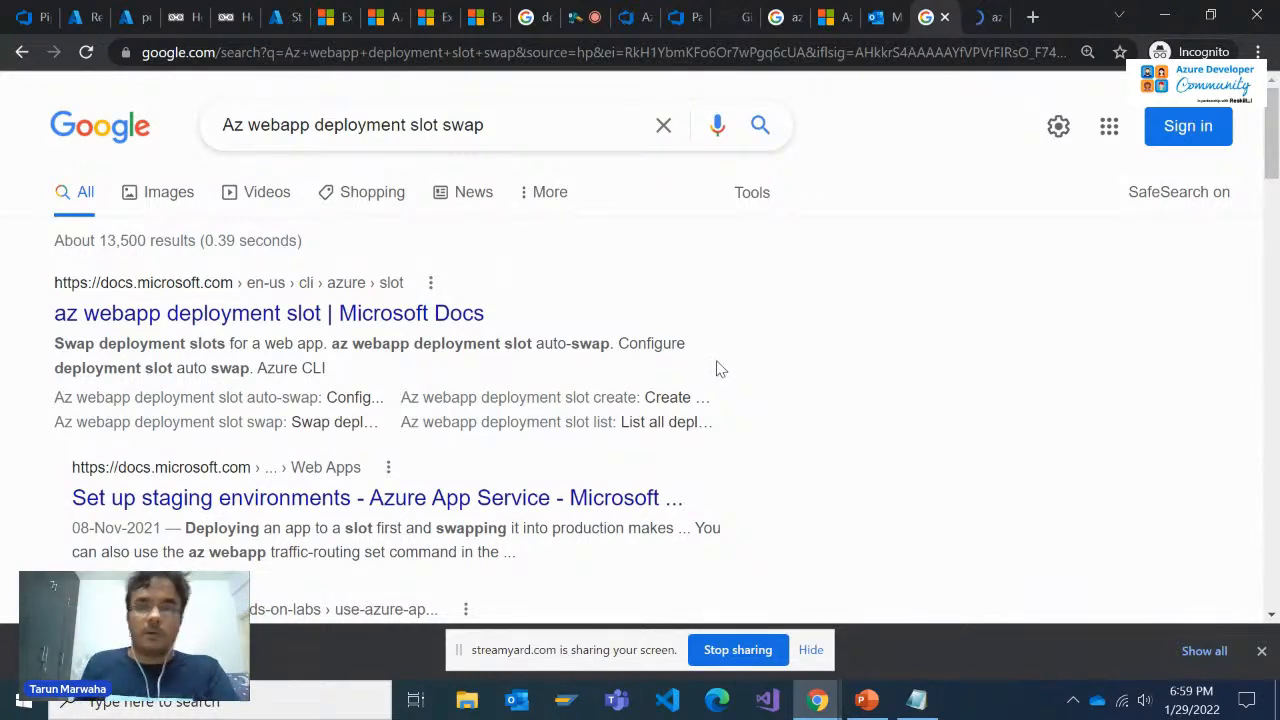
pyautogui.click(975, 15)
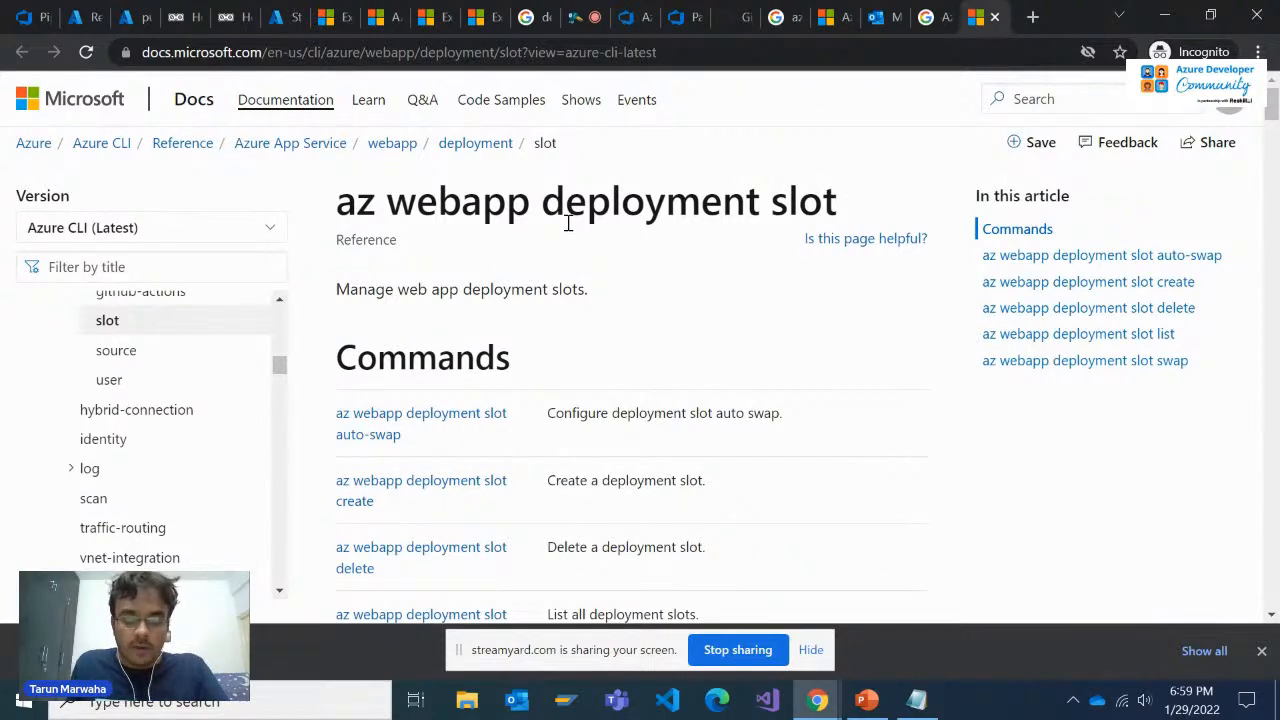
# Review the az webapp deployment slot command list and highlight the description of the swap command
pyautogui.scroll(-2, 564, 220)
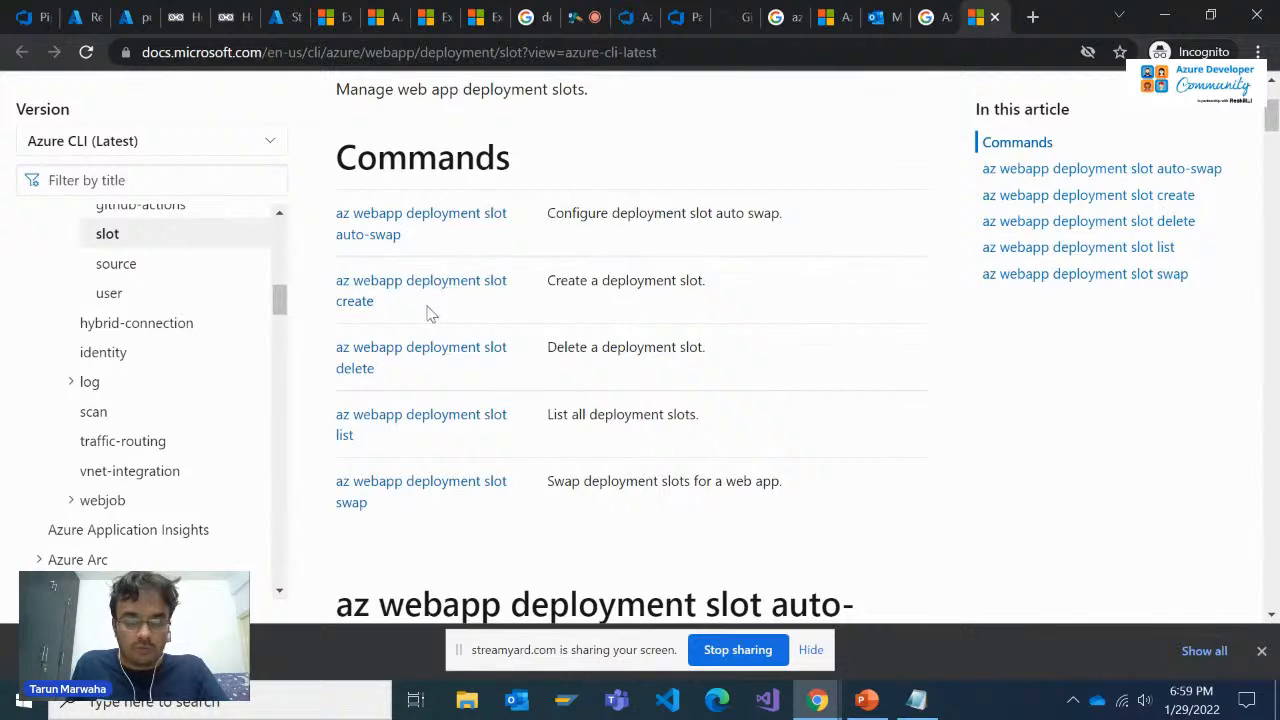
pyautogui.hotkey('alt', 'Tab')
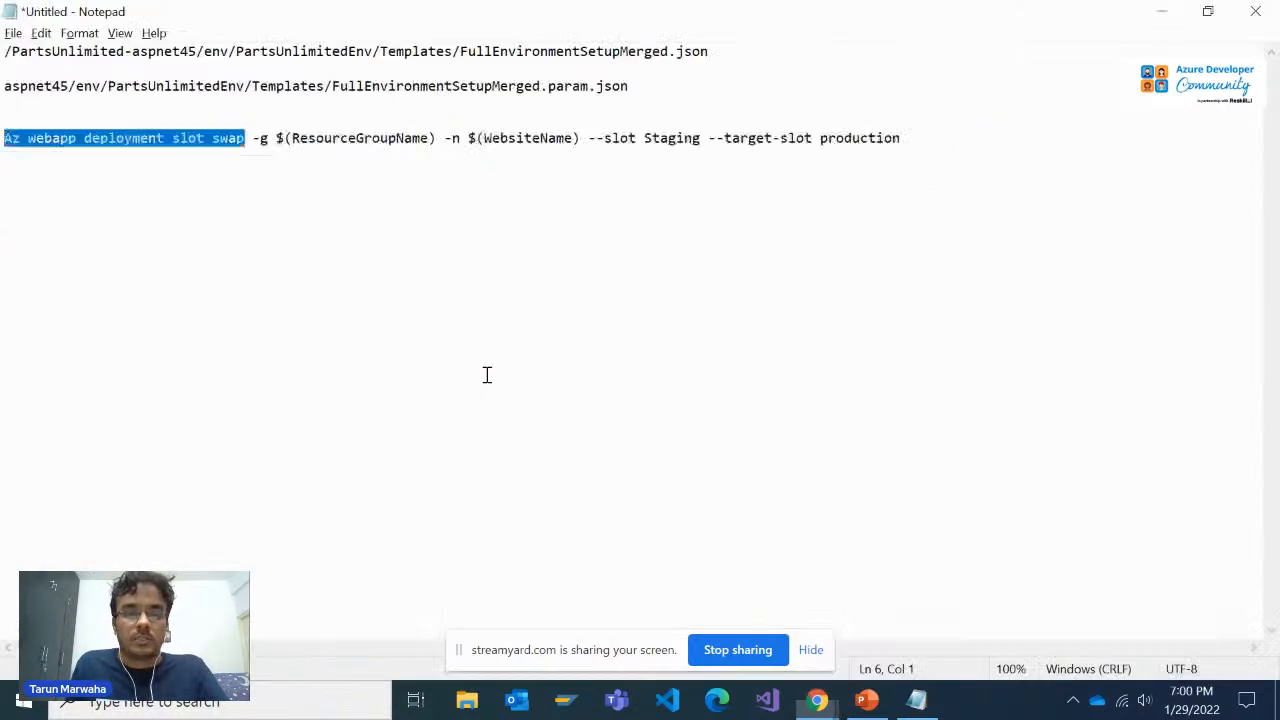
pyautogui.hotkey('alt', 'Tab')
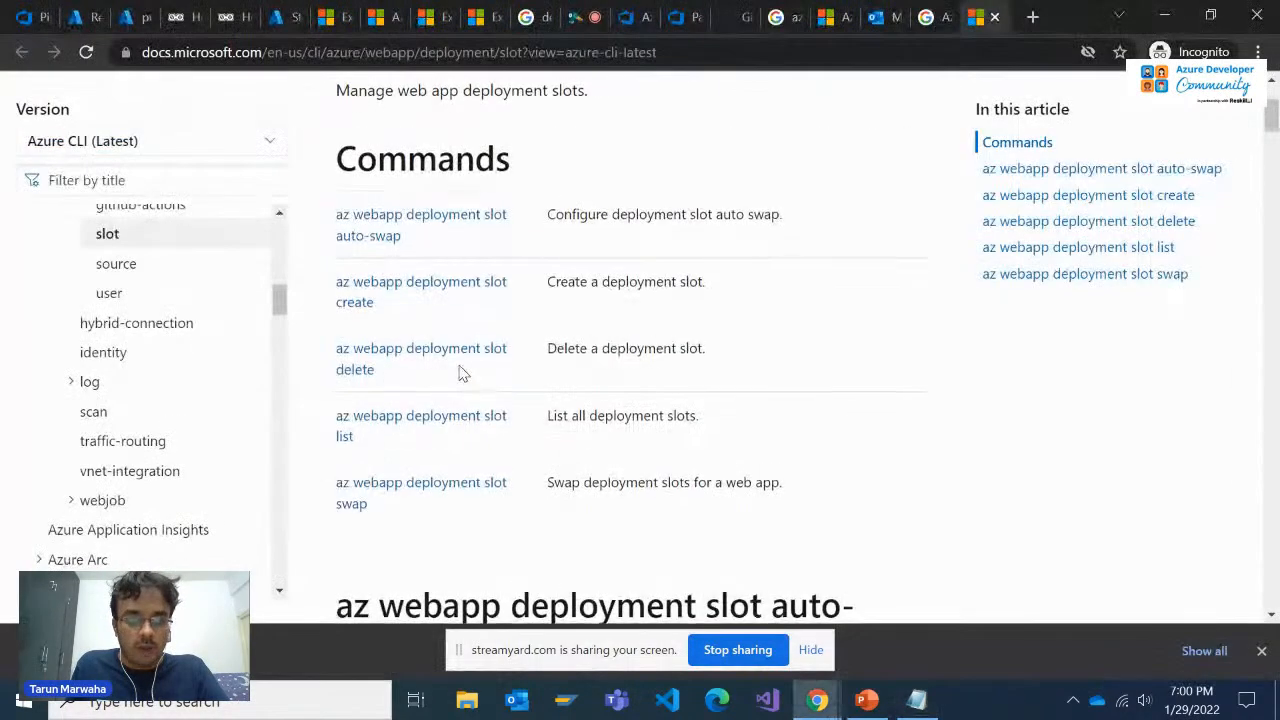
pyautogui.scroll(1, 460, 365)
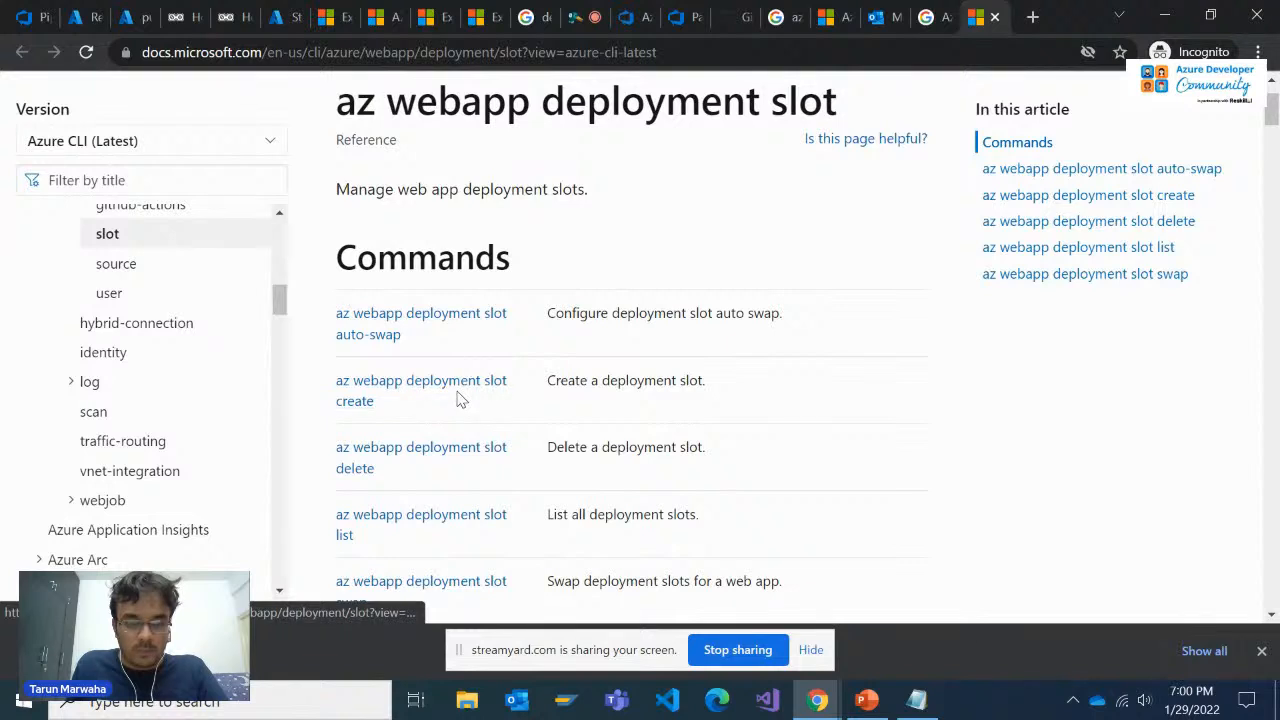
pyautogui.scroll(-1, 502, 391)
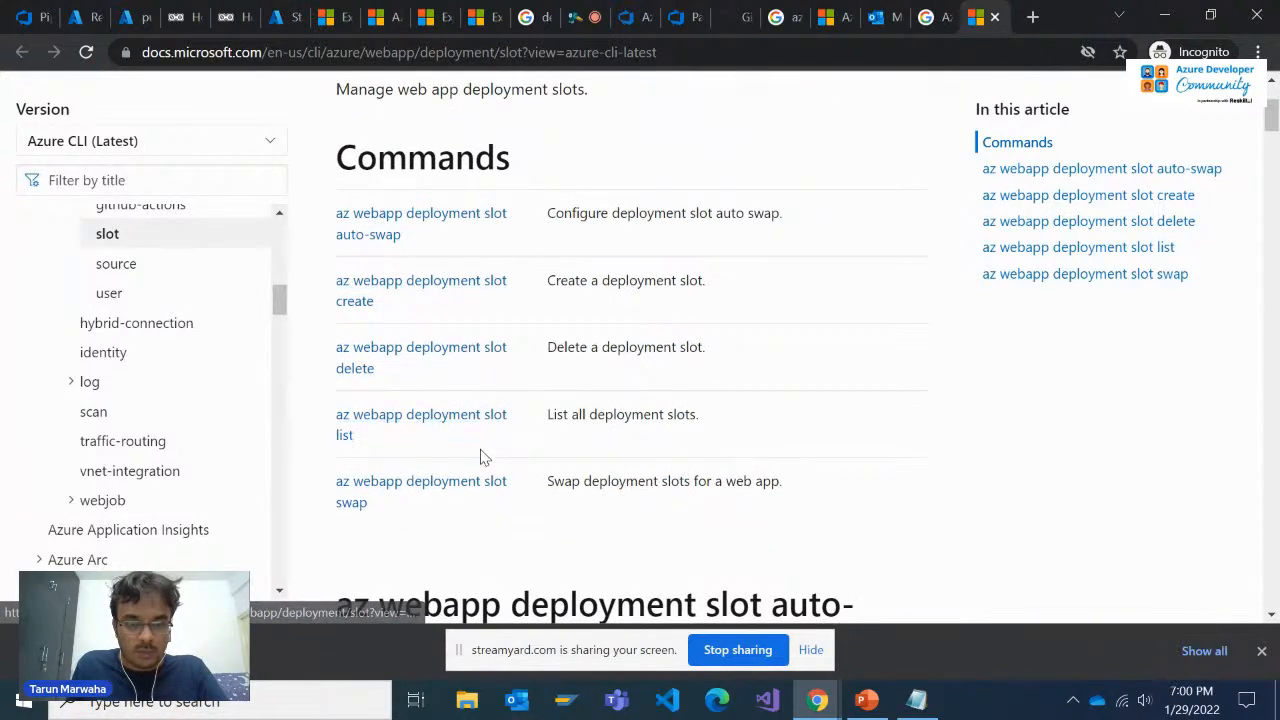
pyautogui.tripleClick(589, 481)
# Switch to Notepad and examine the resource group and website name parameters, selecting the whole slot swap command
pyautogui.hotkey('alt', 'Tab')
pyautogui.click(267, 214)
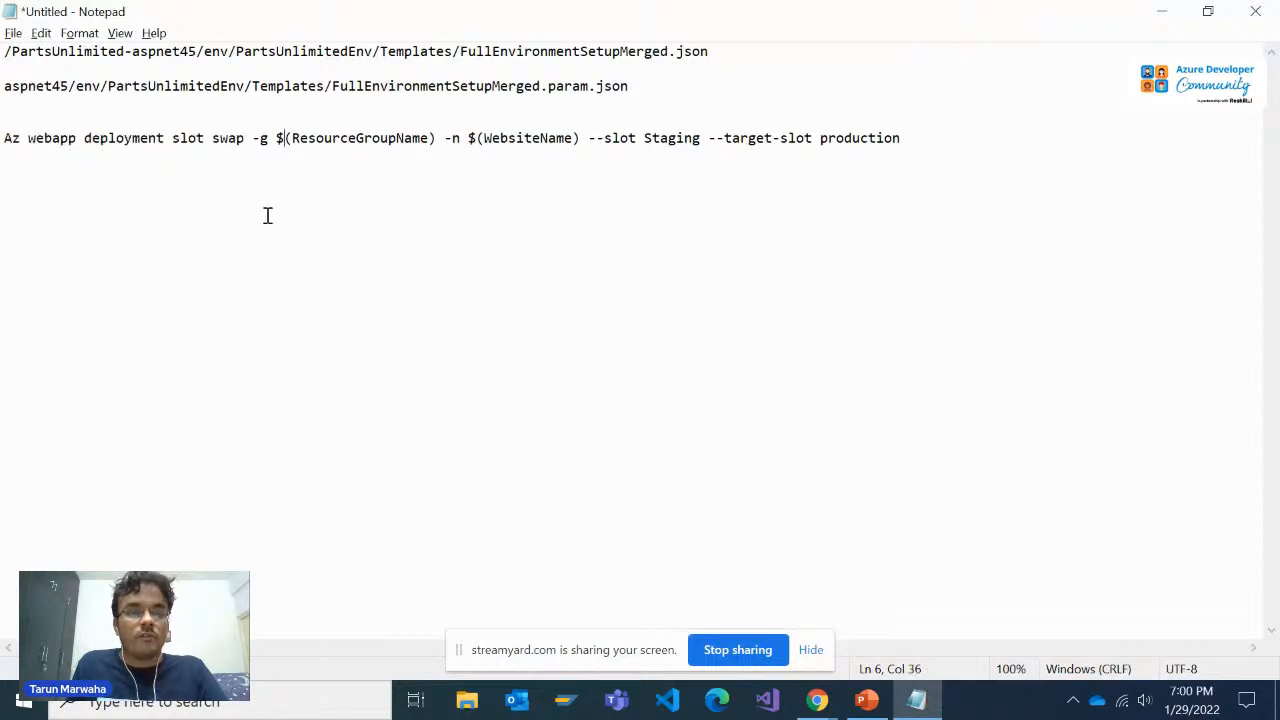
pyautogui.click(246, 137)
pyautogui.click(500, 161)
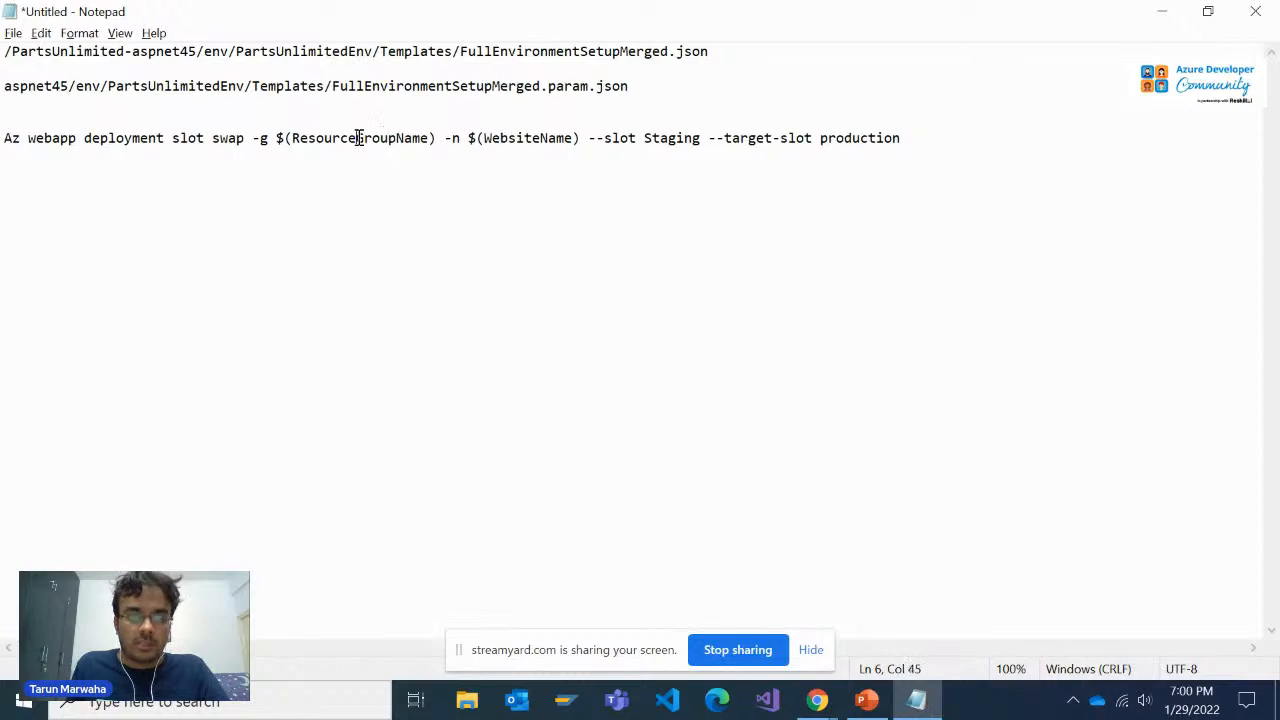
pyautogui.doubleClick(484, 136)
pyautogui.click(339, 137)
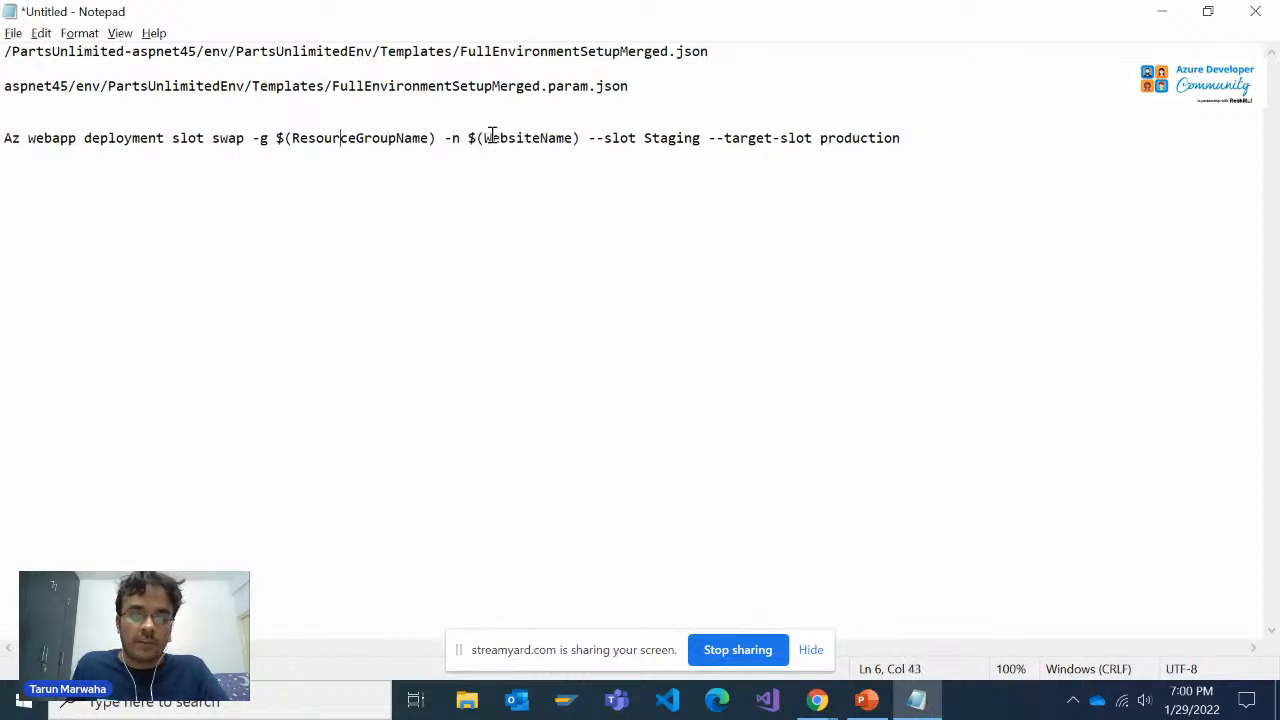
pyautogui.moveTo(979, 147); pyautogui.dragTo(4, 135)
pyautogui.hotkey('ctrl', 'c')
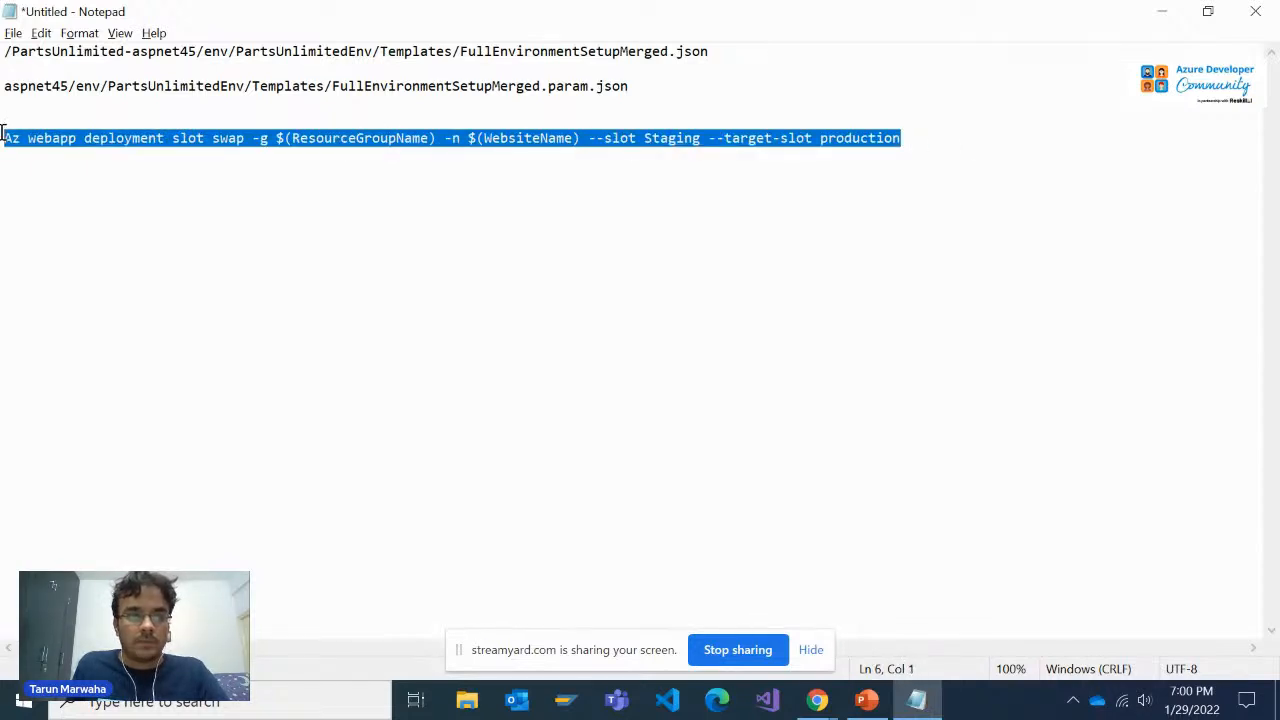
# Copy the URL of the az webapp deployment slot documentation in Chrome and send it in the StreamYard private chat
pyautogui.hotkey('alt', 'Tab')
pyautogui.hotkey('ctrl', 'l')
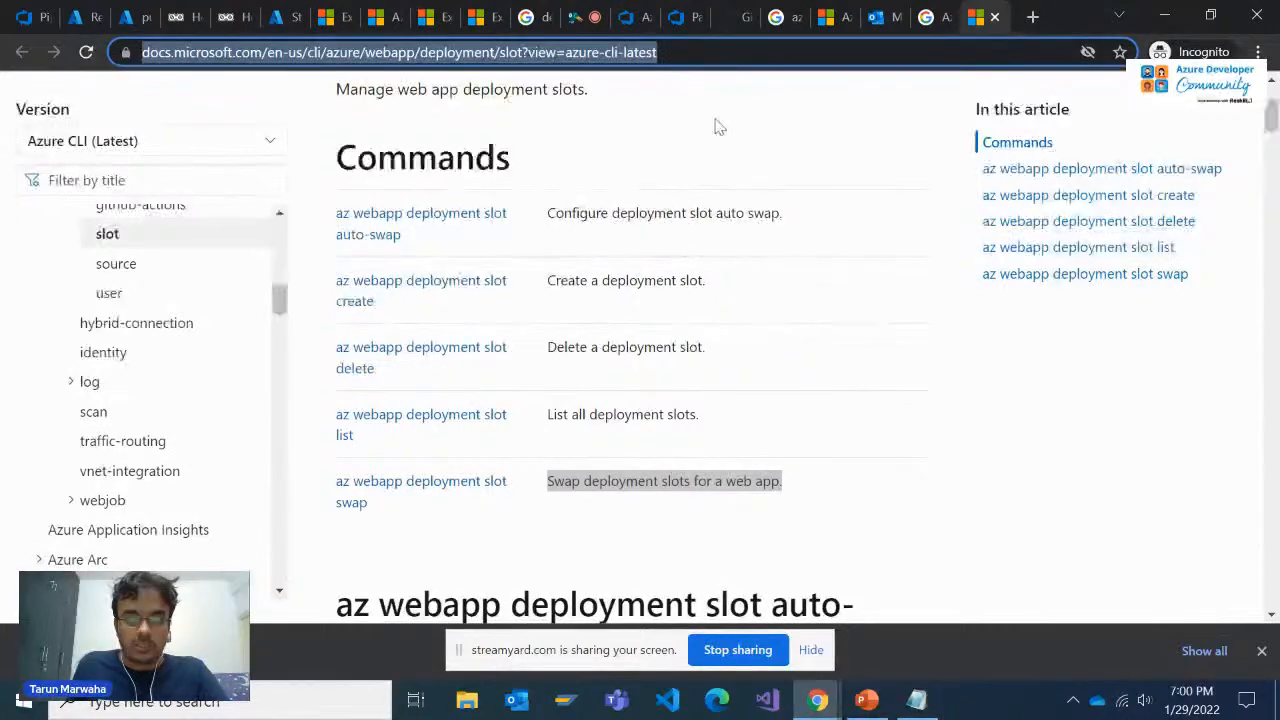
pyautogui.click(601, 8)
pyautogui.click(1057, 540)
pyautogui.write('https://docs.microsoft.com/en-us/cli/azure/webapp/deployment/slot?view=azure-cli-latest')
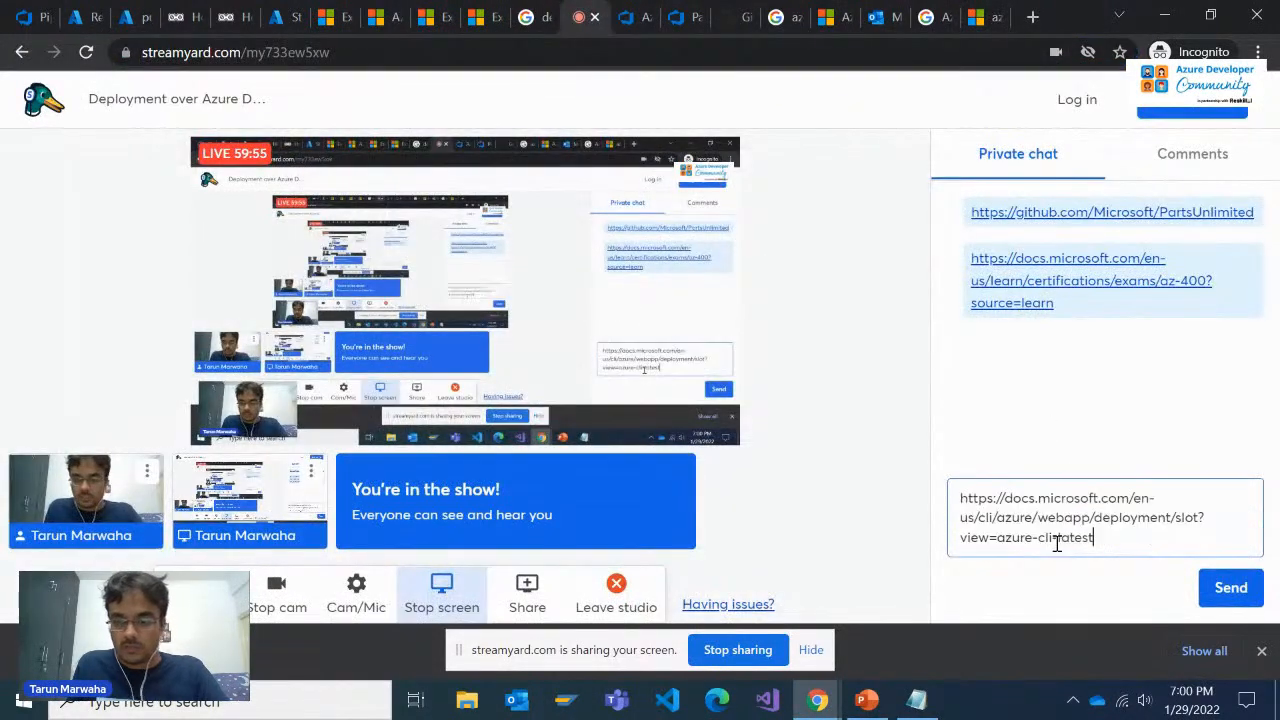
pyautogui.press('Return')
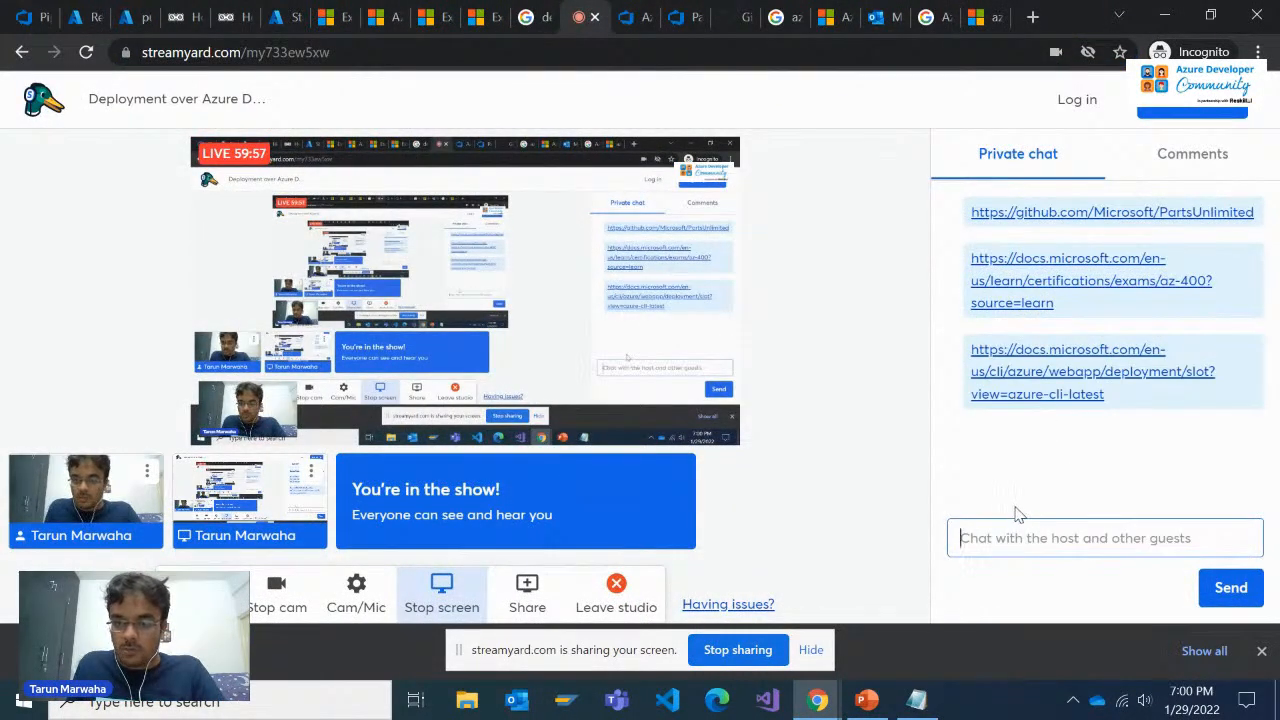
# Copy the full slot swap command from Notepad and paste it as the inline script of the Swap Blue-Green stage's Azure CLI task
pyautogui.click(982, 17)
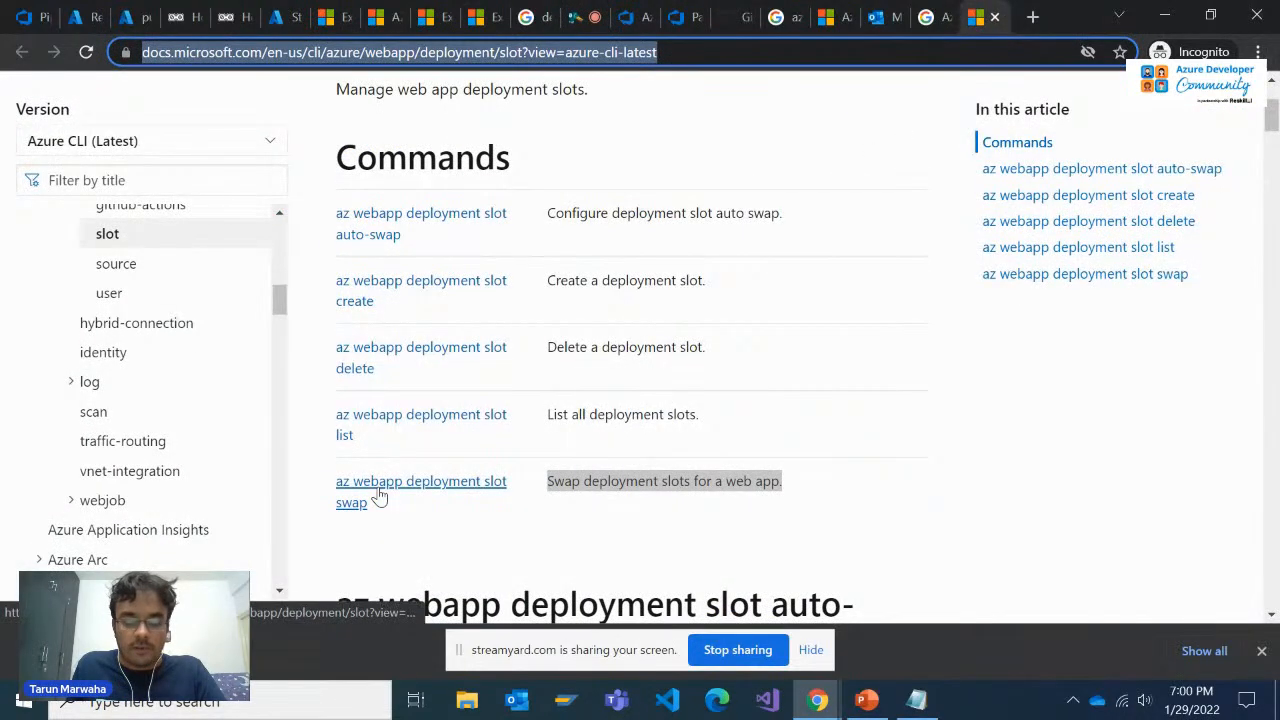
pyautogui.hotkey('alt', 'Tab')
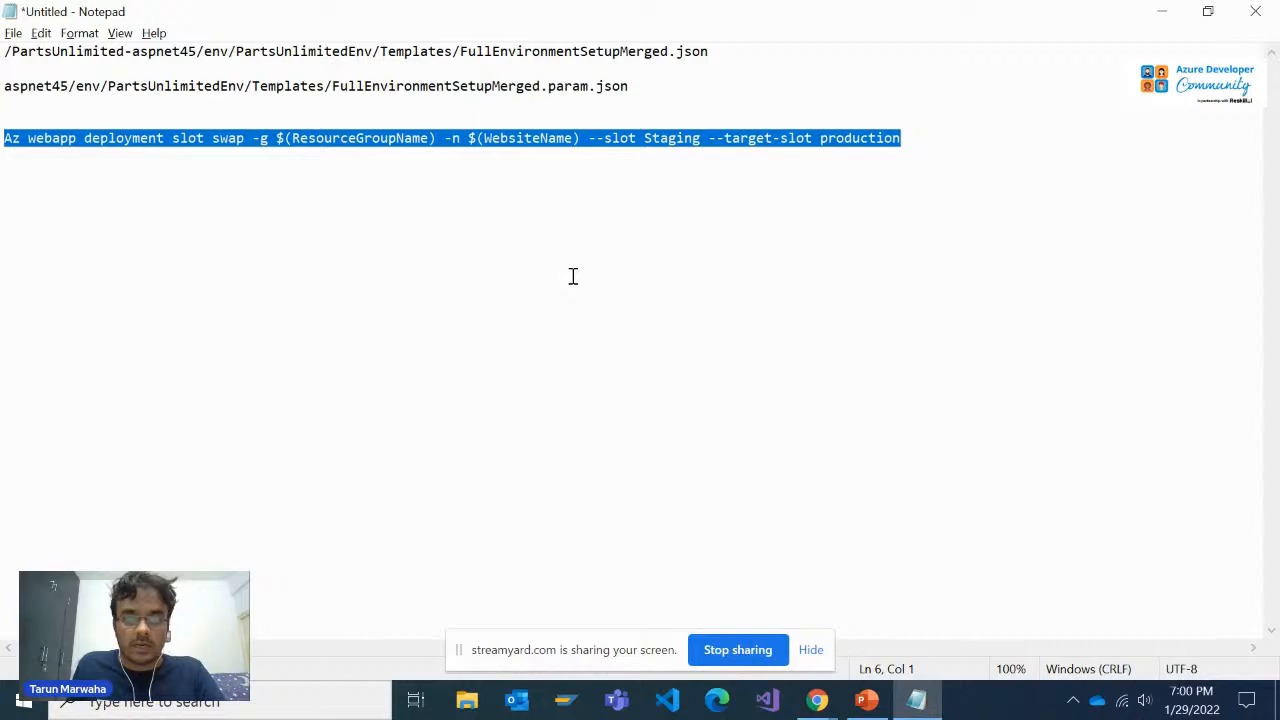
pyautogui.hotkey('alt', 'Tab')
pyautogui.click(785, 17)
pyautogui.click(668, 12)
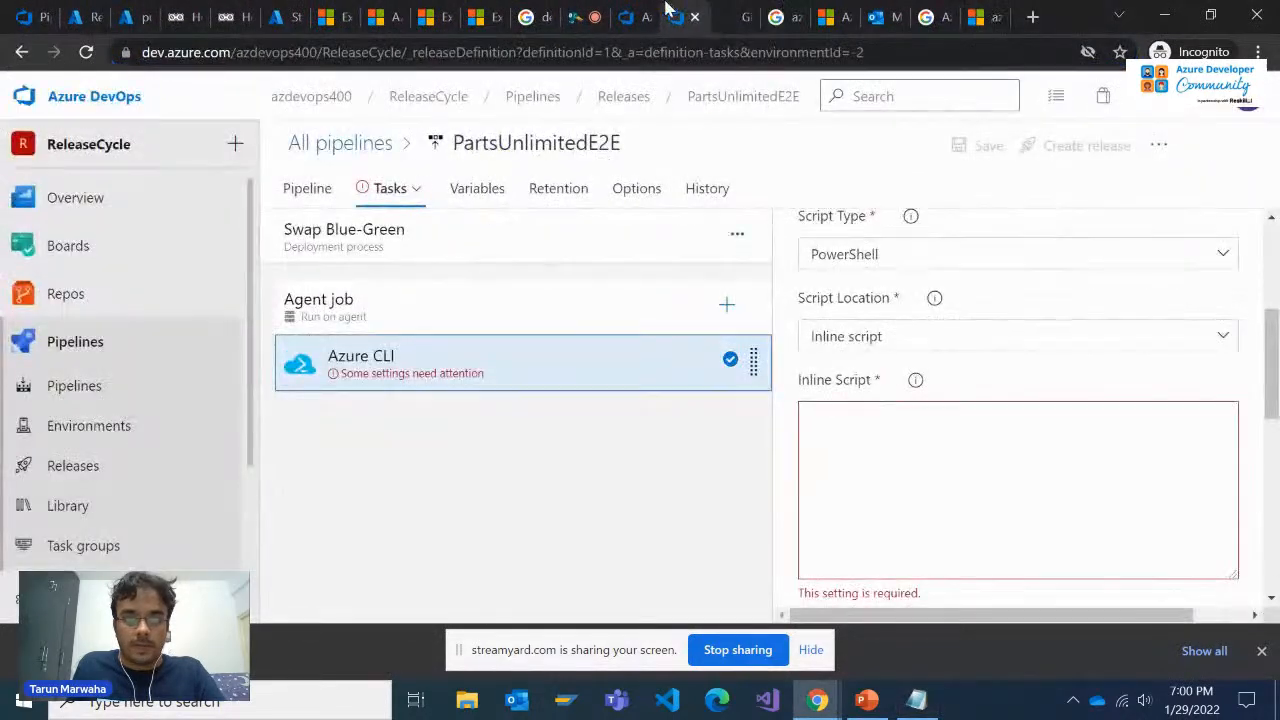
pyautogui.click(914, 480)
pyautogui.hotkey('ctrl', 'v')
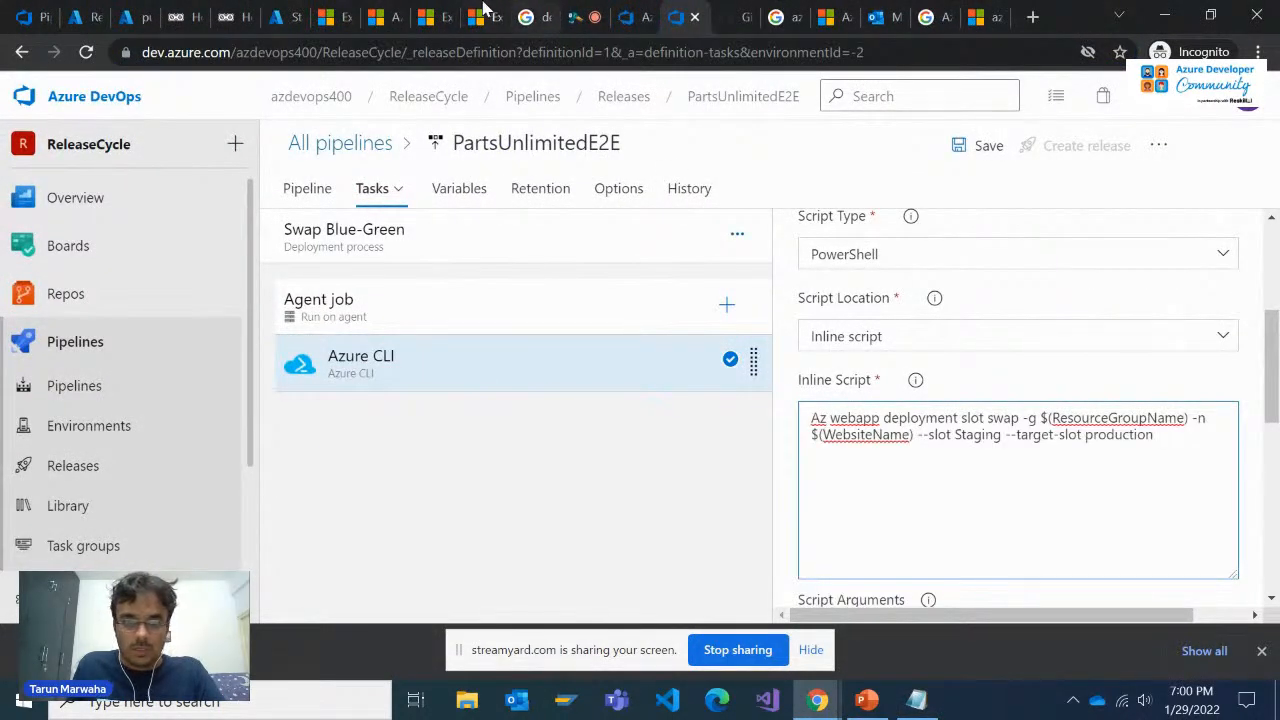
# Return to the Microsoft Learn blue-green exercise and review steps 17 to 24 on configuring the swap stage, variables and pre-deployment approvals
pyautogui.click(638, 14)
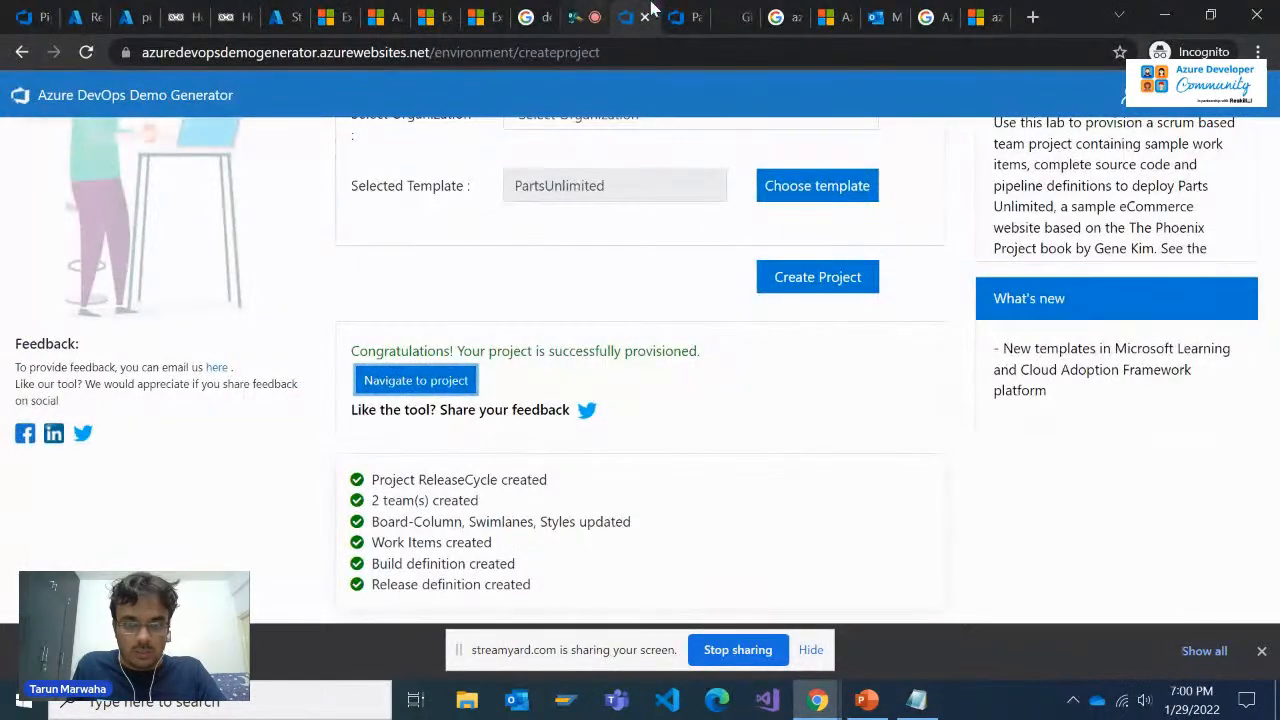
pyautogui.click(296, 14)
pyautogui.click(175, 10)
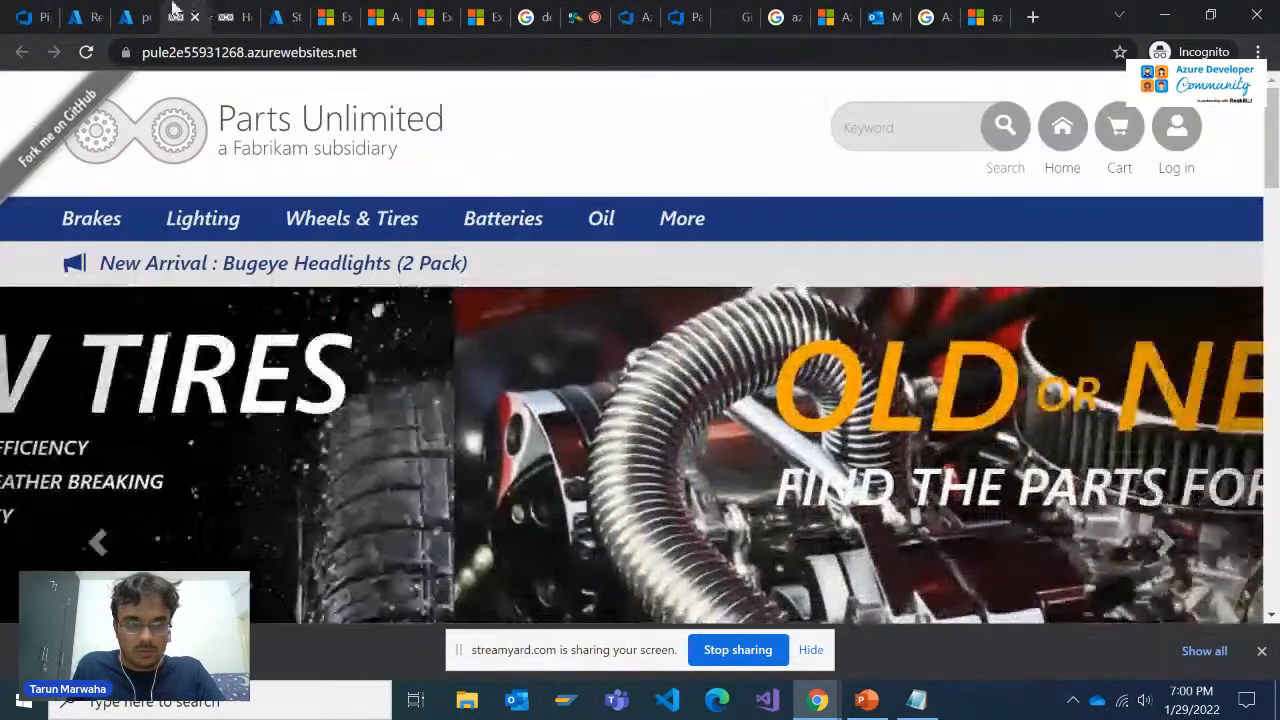
pyautogui.click(130, 16)
pyautogui.click(334, 16)
pyautogui.click(430, 16)
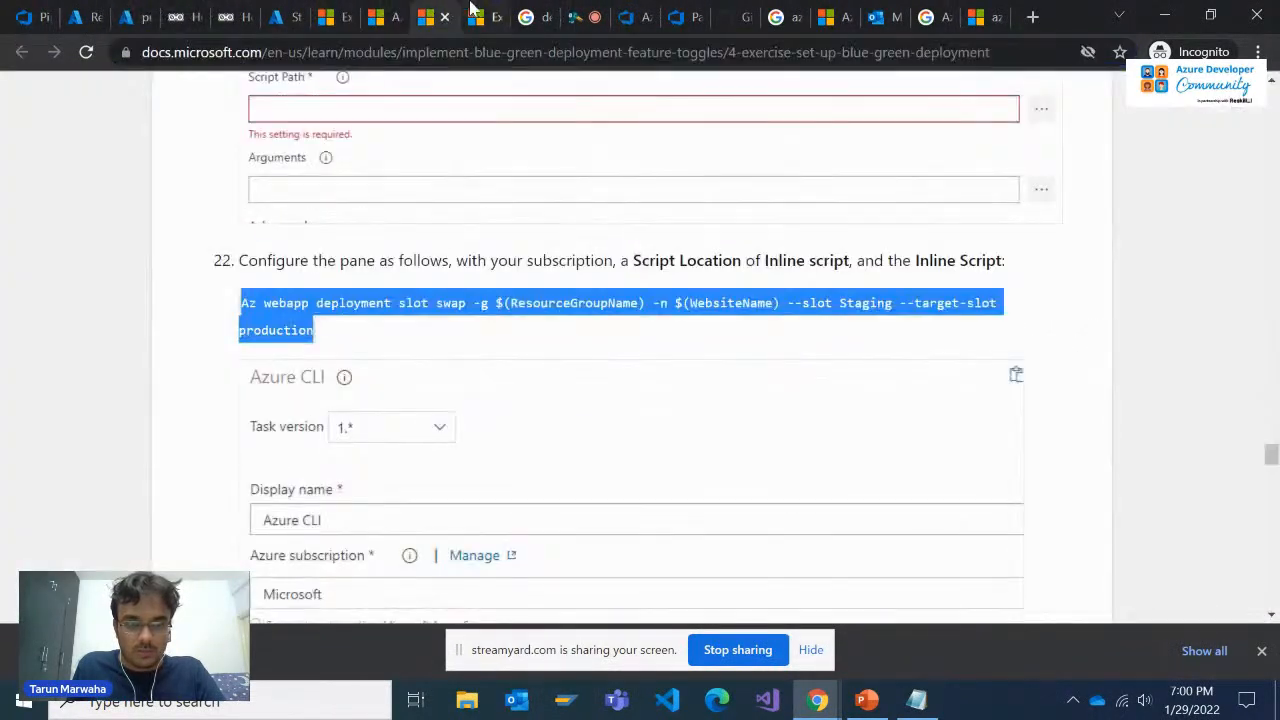
pyautogui.scroll(-2, 452, 325)
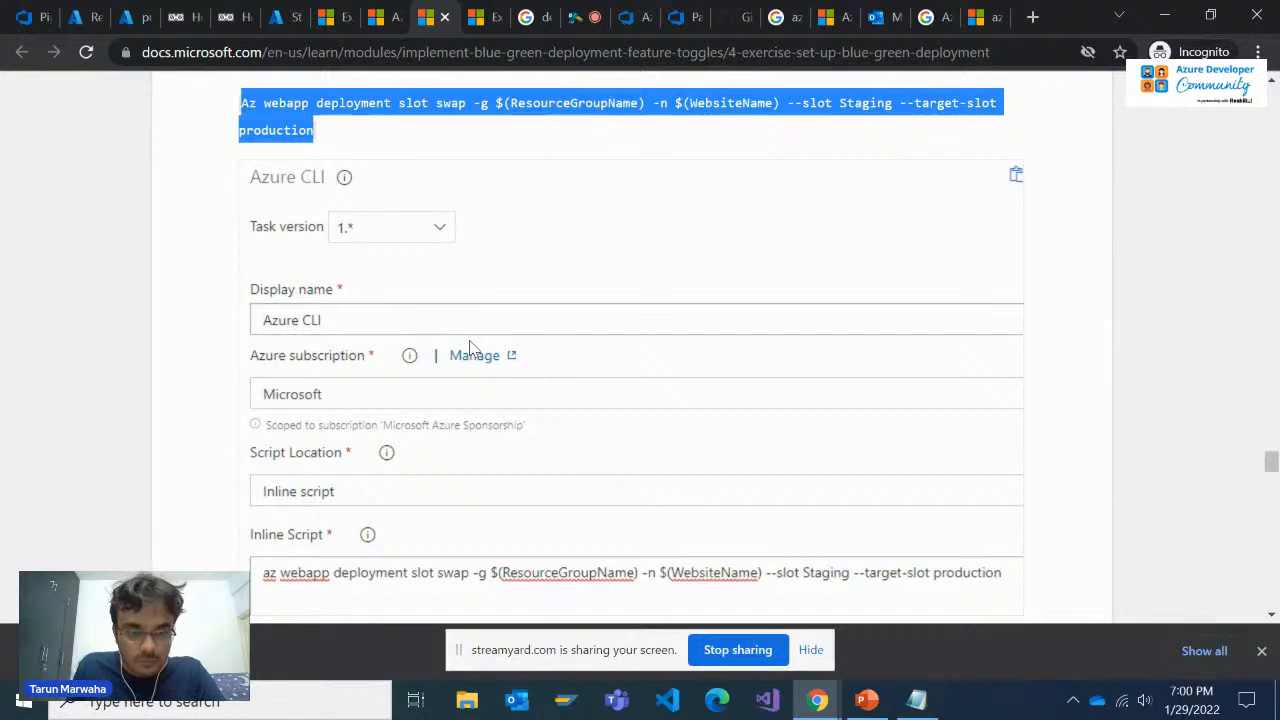
pyautogui.scroll(-5, 470, 345)
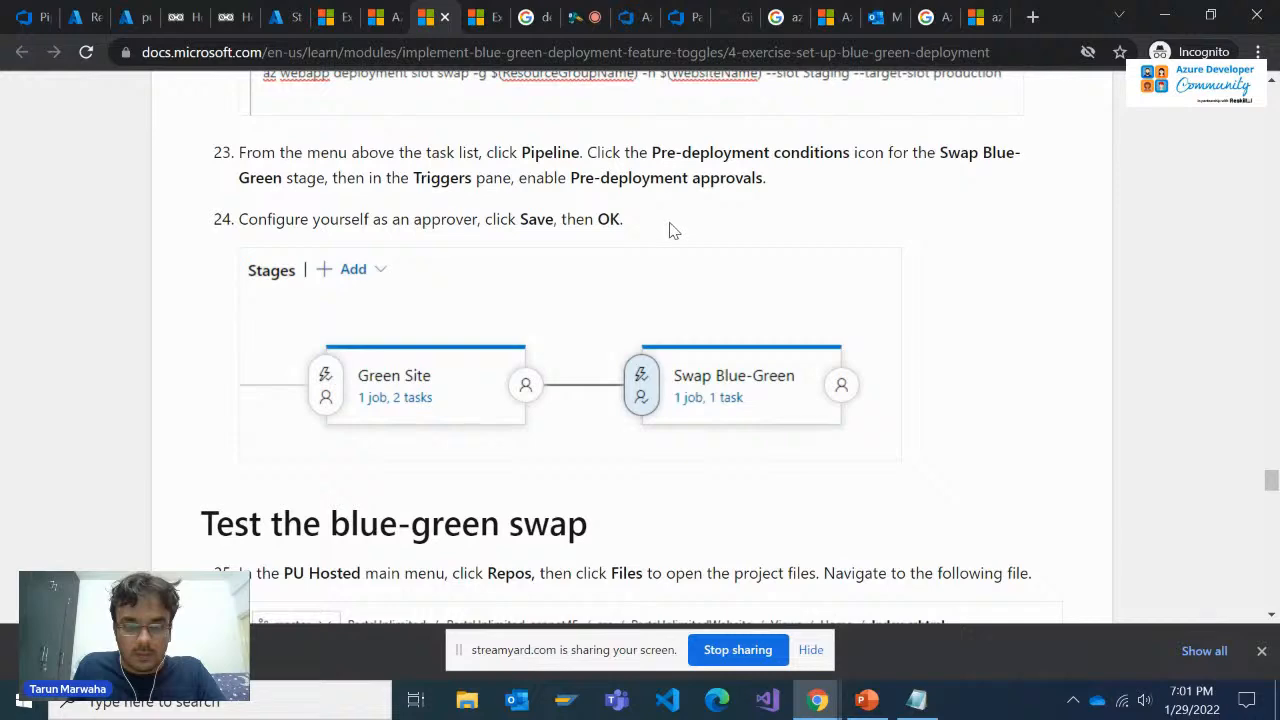
pyautogui.scroll(10, 672, 238)
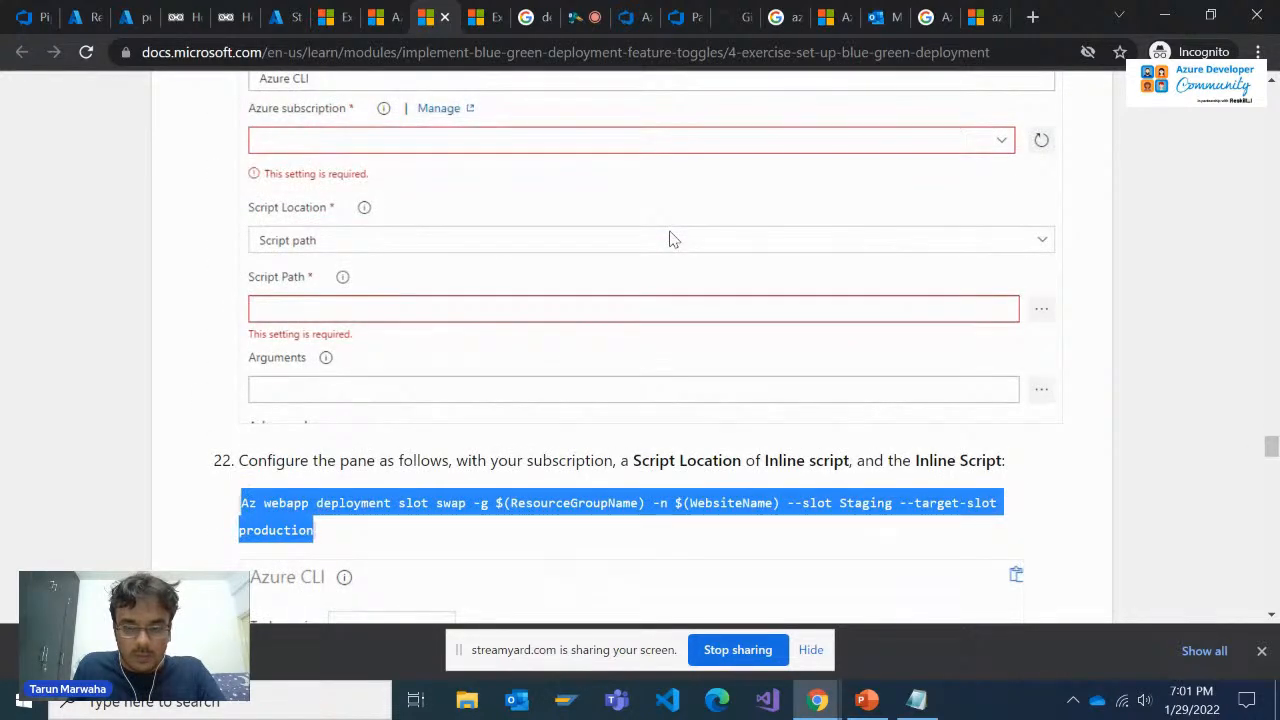
pyautogui.scroll(5, 672, 238)
pyautogui.scroll(1, 672, 238)
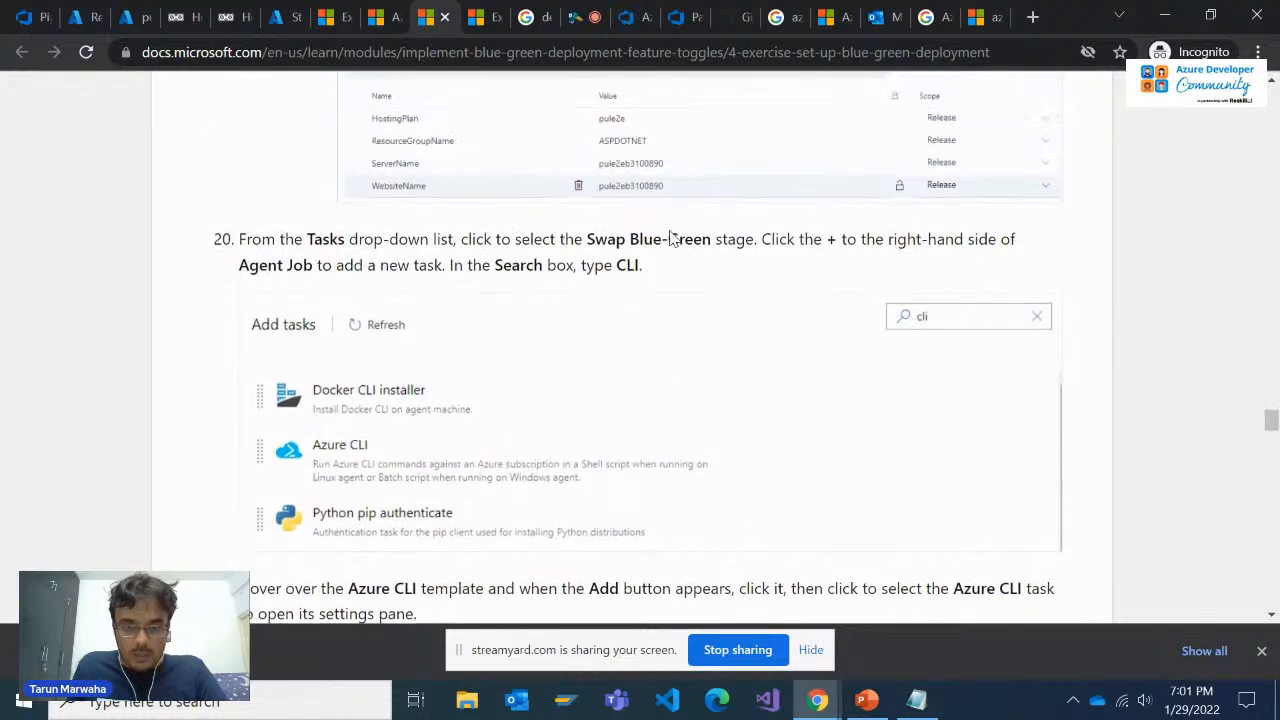
pyautogui.scroll(3, 680, 250)
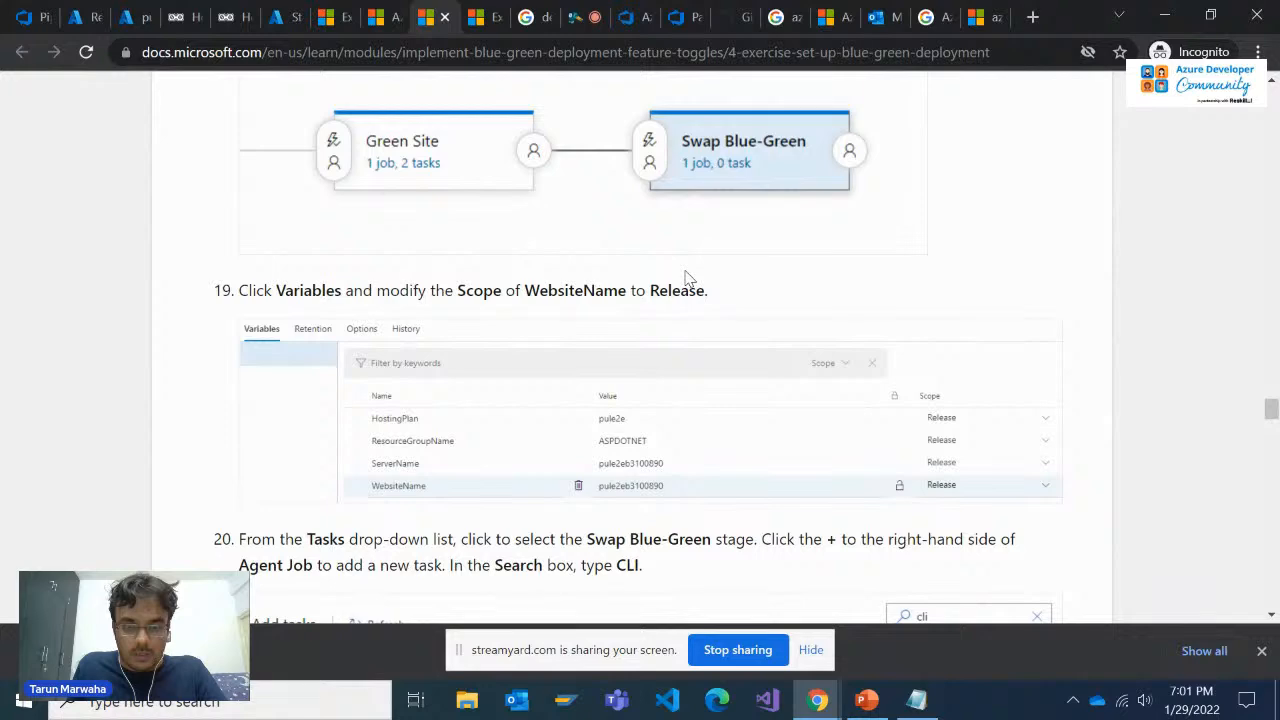
pyautogui.scroll(4, 686, 278)
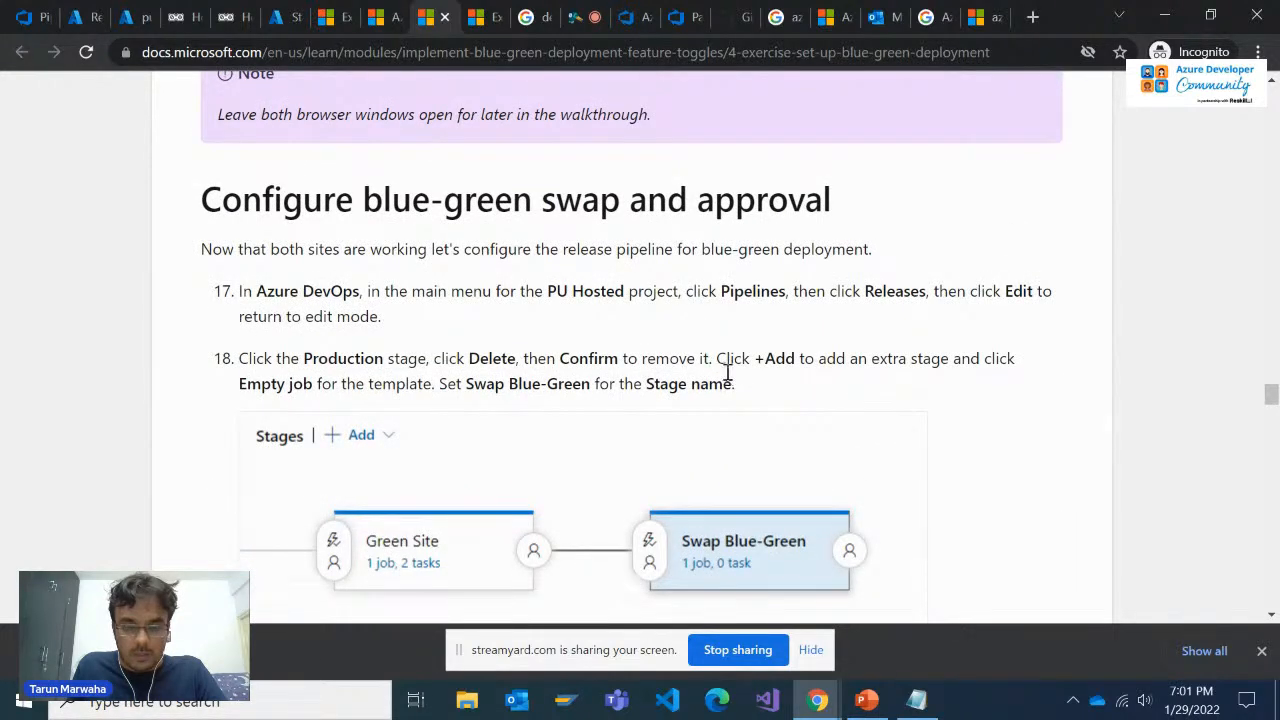
pyautogui.scroll(-10, 727, 380)
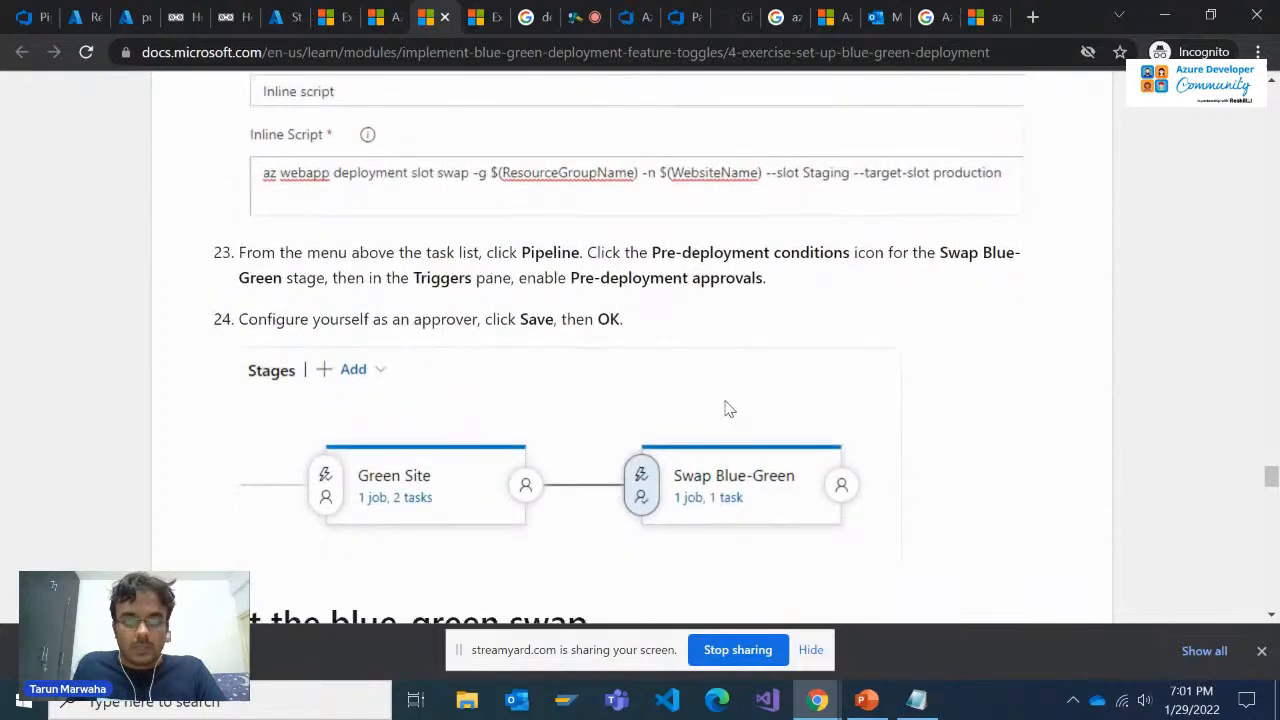
pyautogui.scroll(-2, 683, 306)
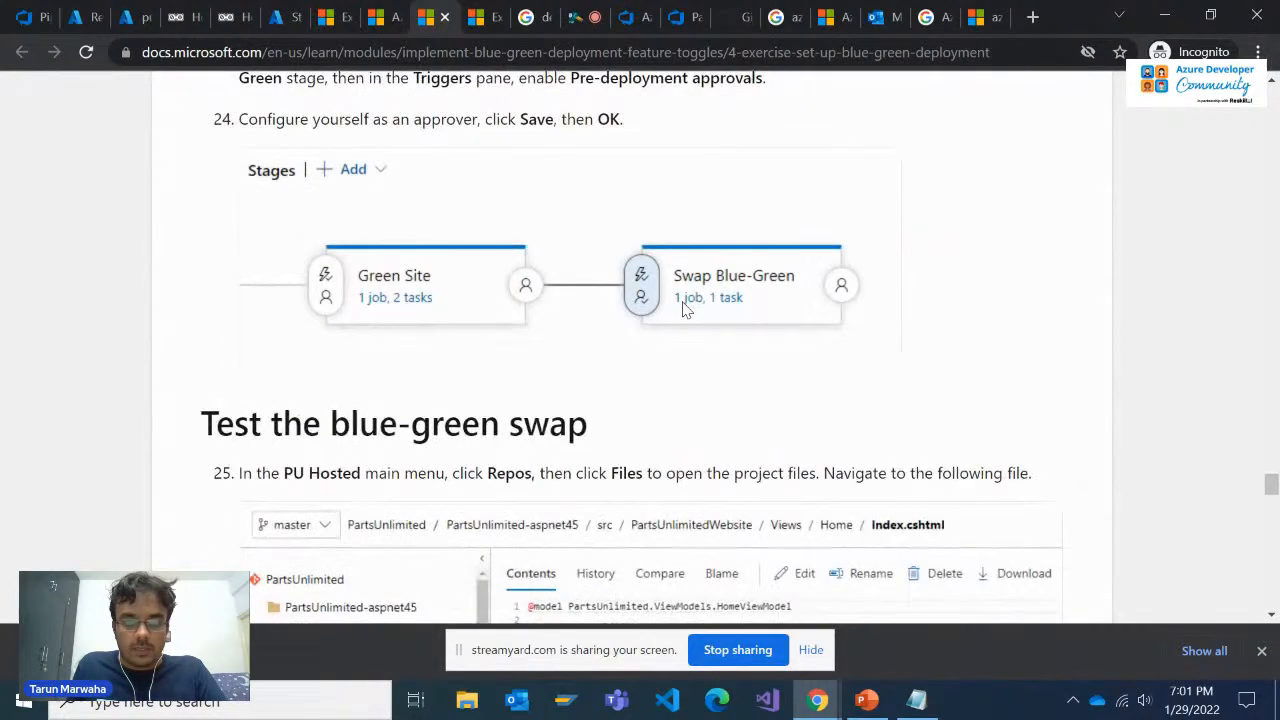
pyautogui.scroll(2, 683, 309)
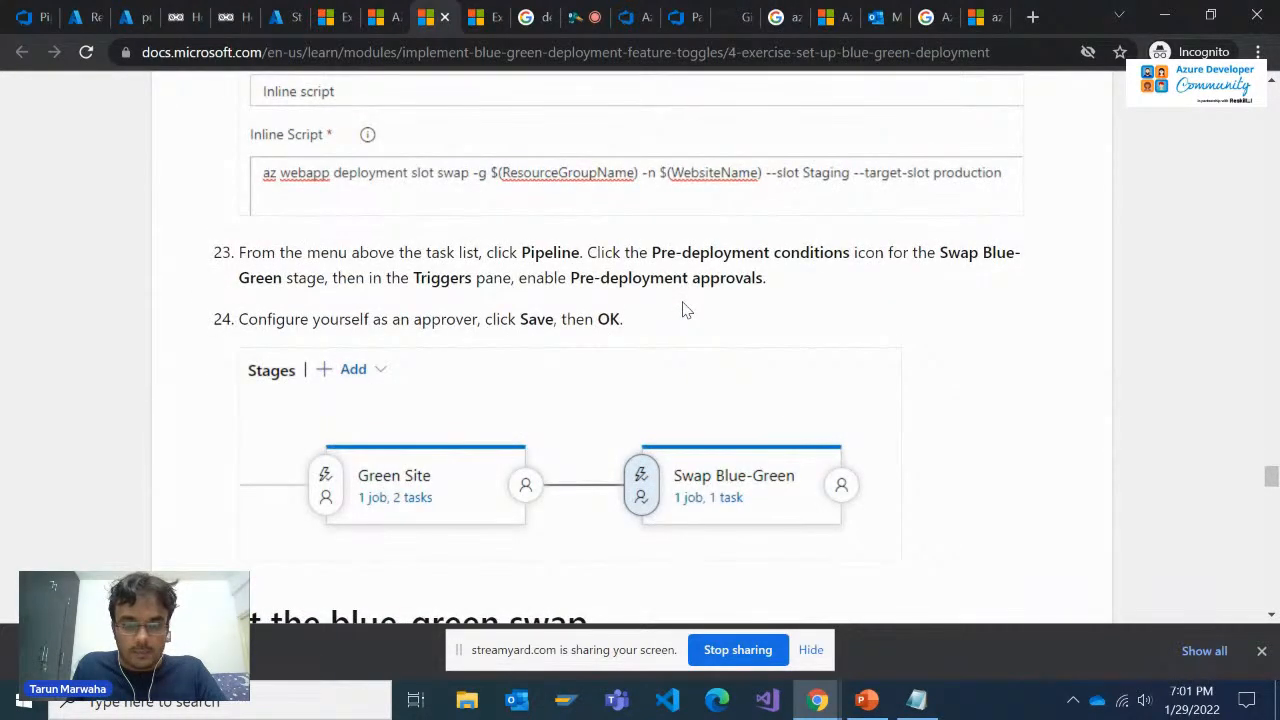
# Go back to the PartsUnlimitedE2E release pipeline and check the Azure CLI task's inline script
pyautogui.click(745, 15)
pyautogui.click(675, 10)
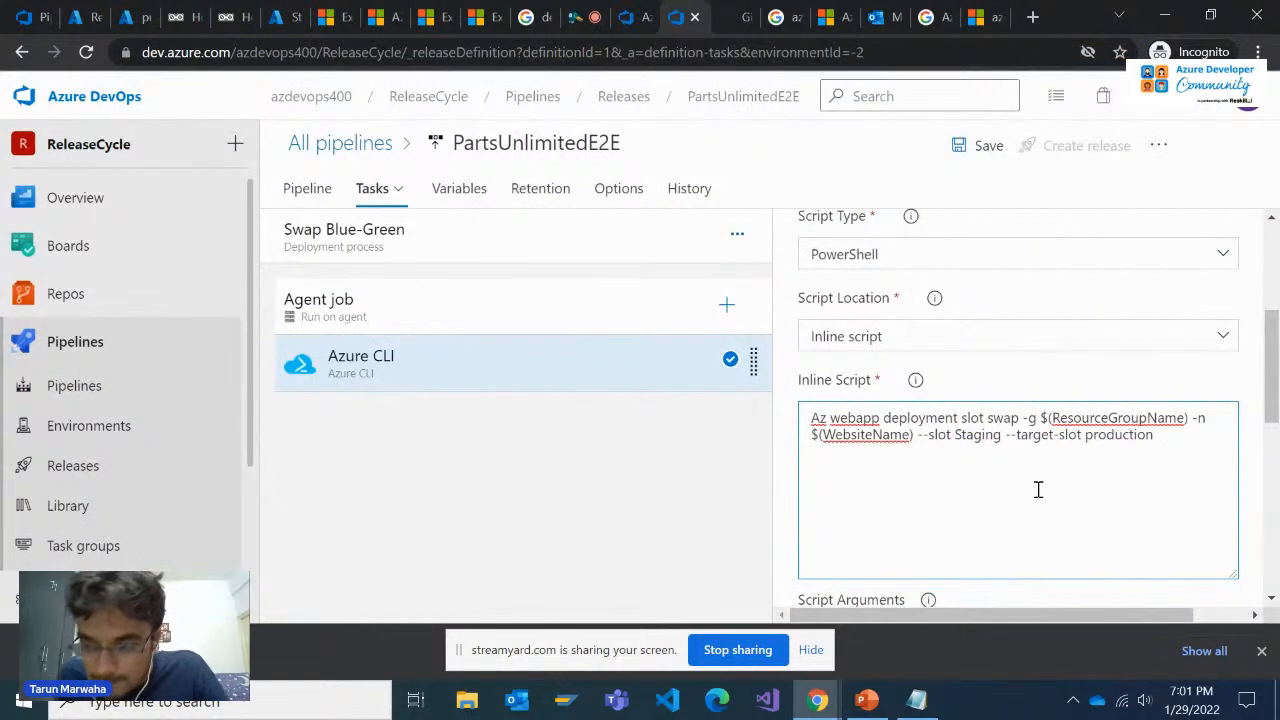
pyautogui.click(1174, 437)
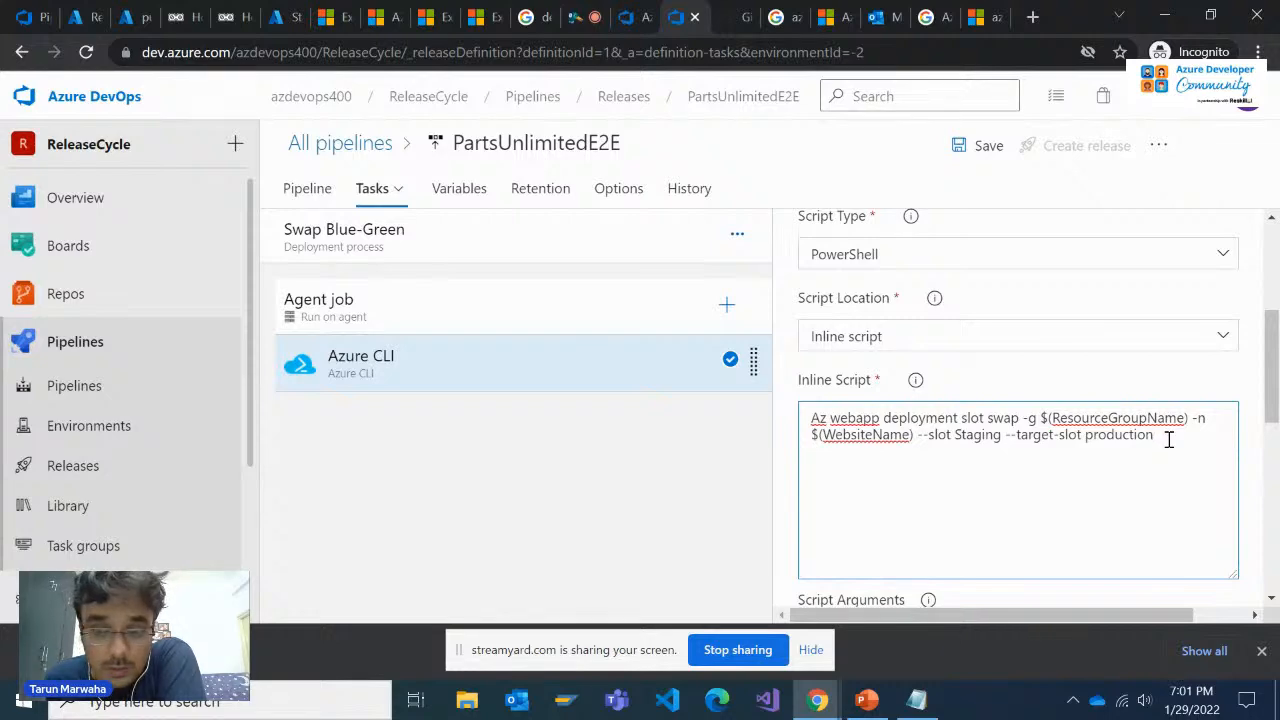
# Reopen the Microsoft Learn exercise and compare the Azure CLI settings in step 22
pyautogui.click(705, 12)
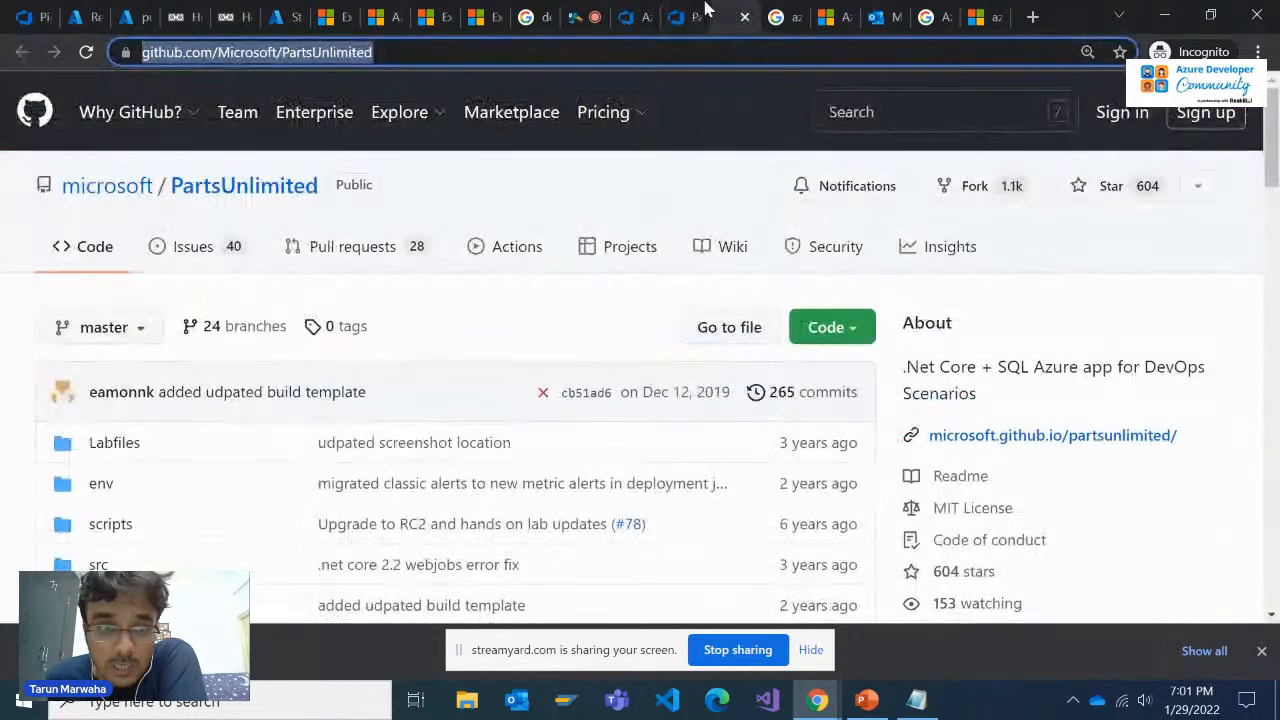
pyautogui.click(651, 12)
pyautogui.click(549, 10)
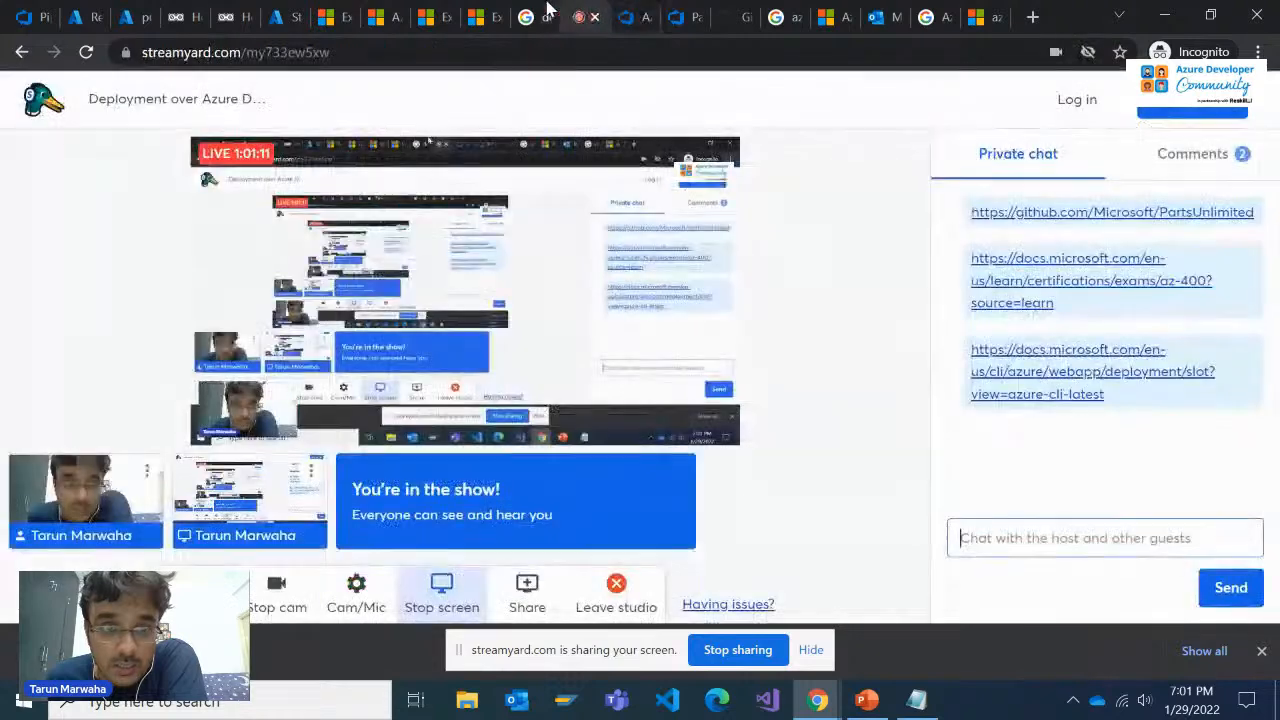
pyautogui.click(527, 12)
pyautogui.click(440, 12)
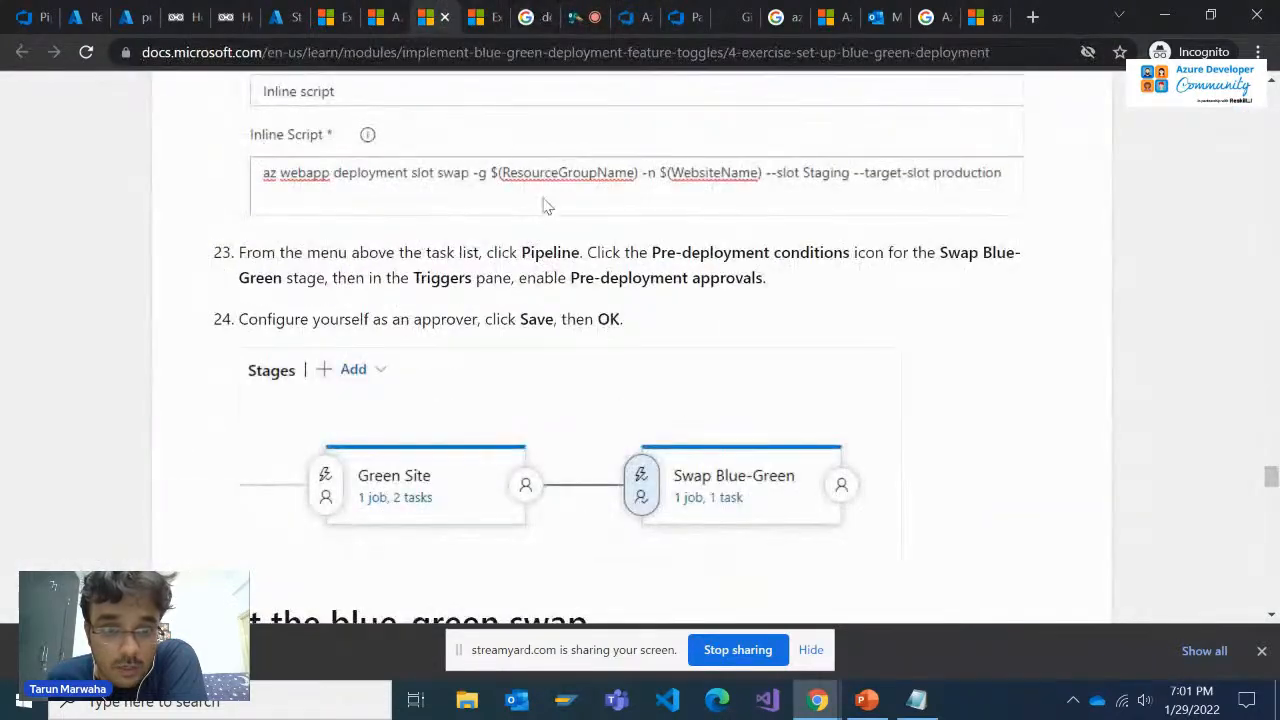
pyautogui.scroll(2, 560, 234)
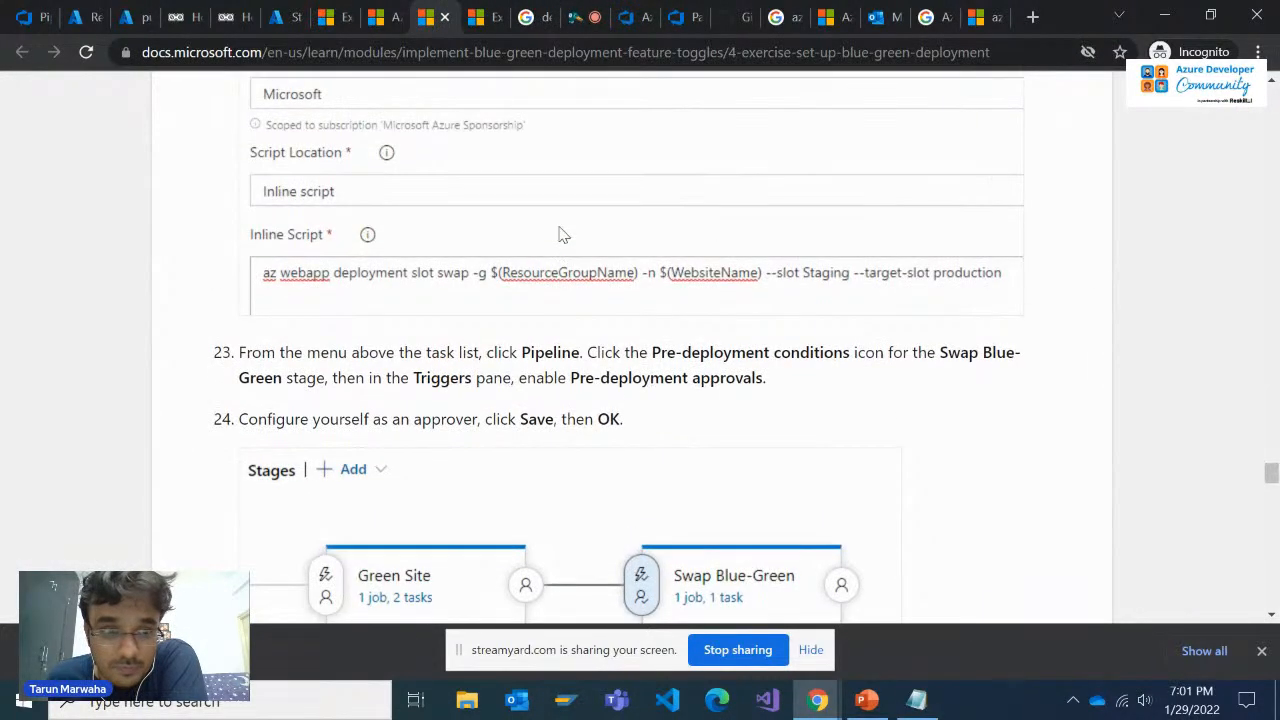
pyautogui.scroll(3, 560, 234)
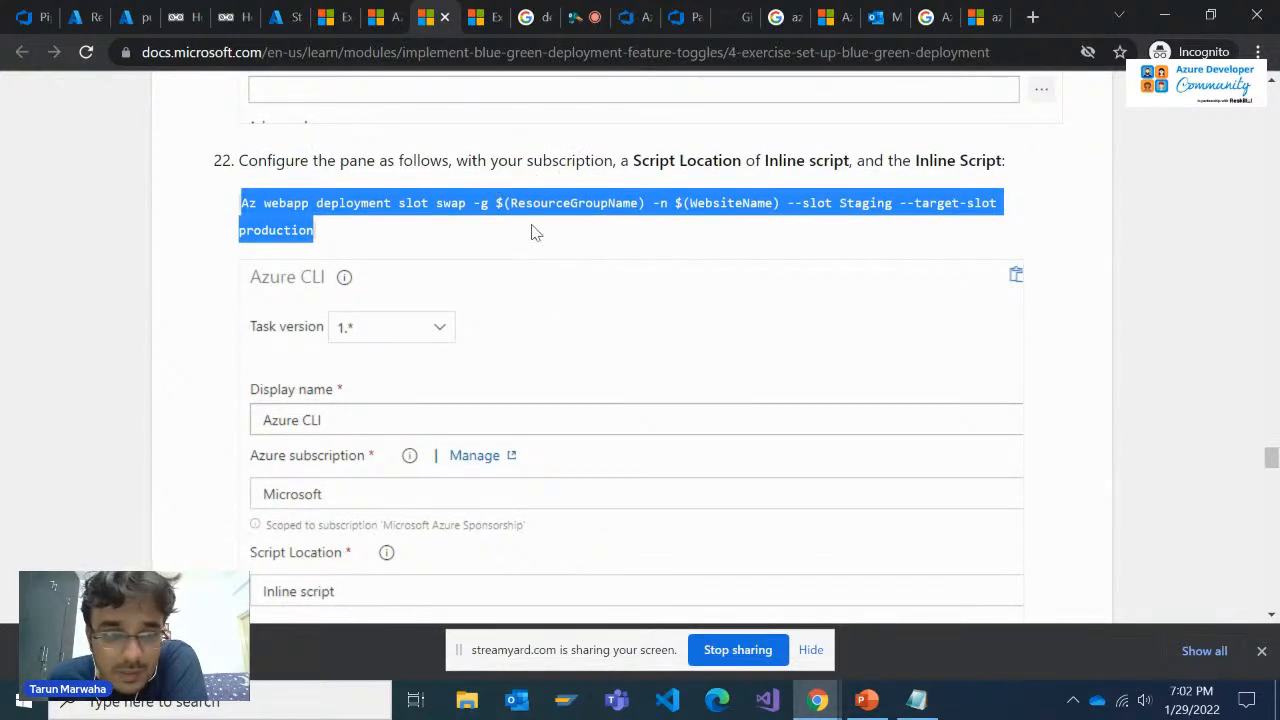
# Check steps 22 to 24 of the exercise and view the pule2e55931268 App Service overview from the Releasestrategy resource group in the Azure portal
pyautogui.scroll(-2, 547, 262)
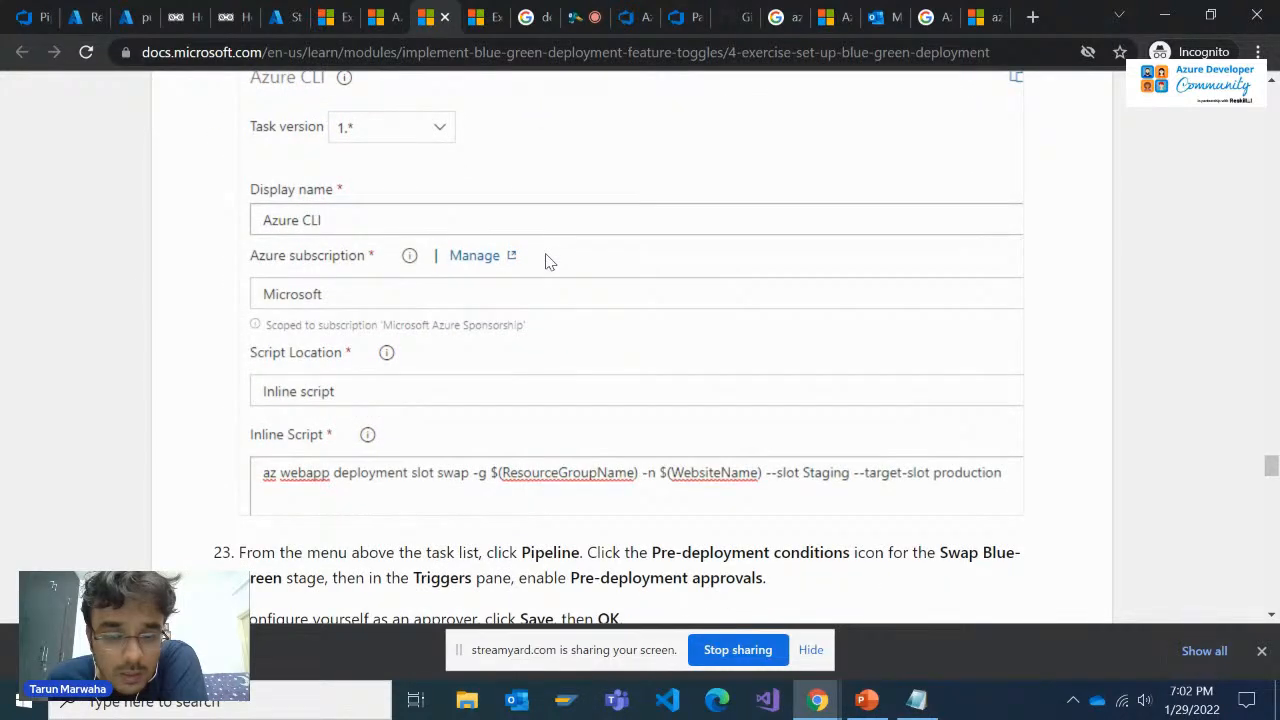
pyautogui.scroll(-2, 547, 262)
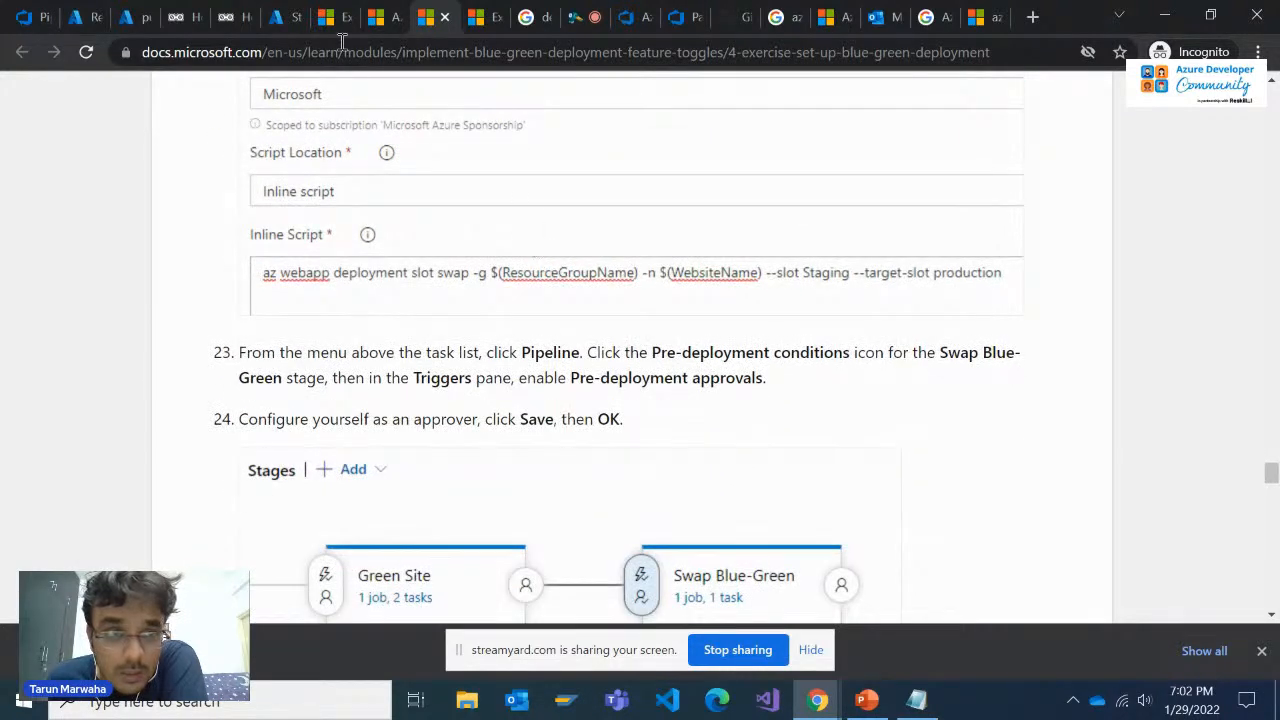
pyautogui.click(108, 16)
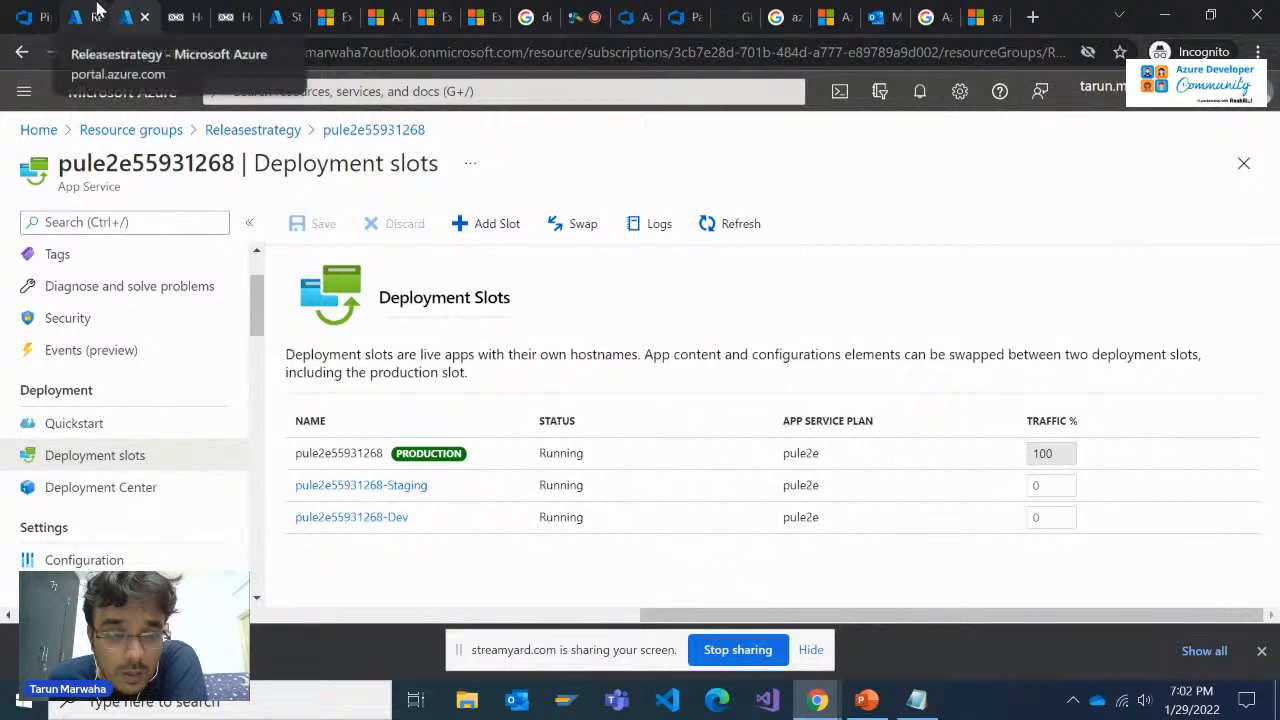
pyautogui.click(225, 132)
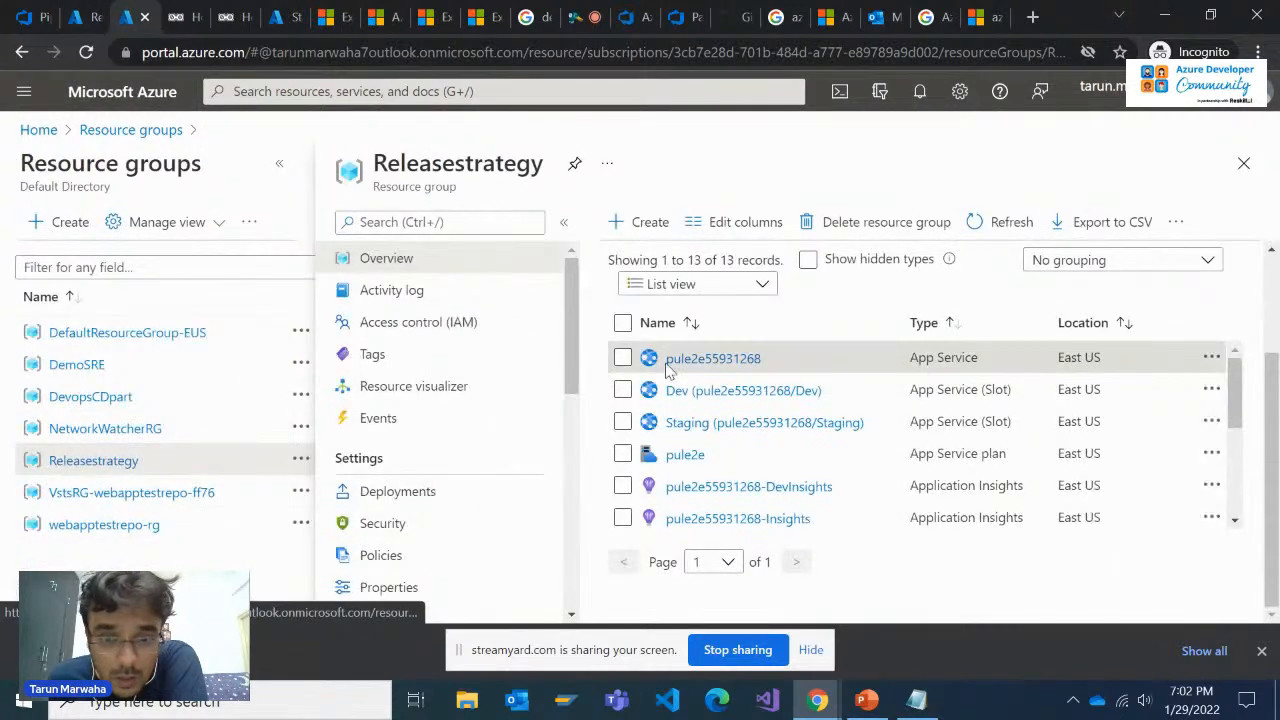
pyautogui.click(725, 358)
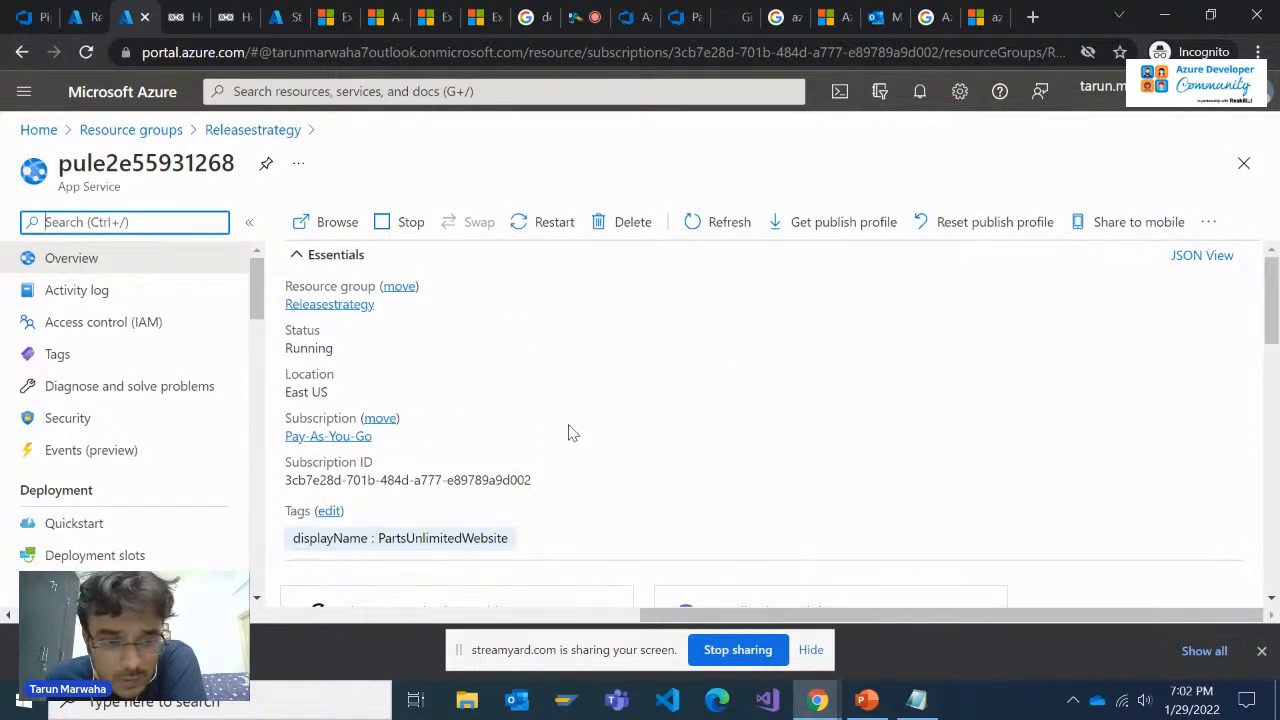
pyautogui.scroll(-2, 497, 474)
pyautogui.scroll(2, 491, 480)
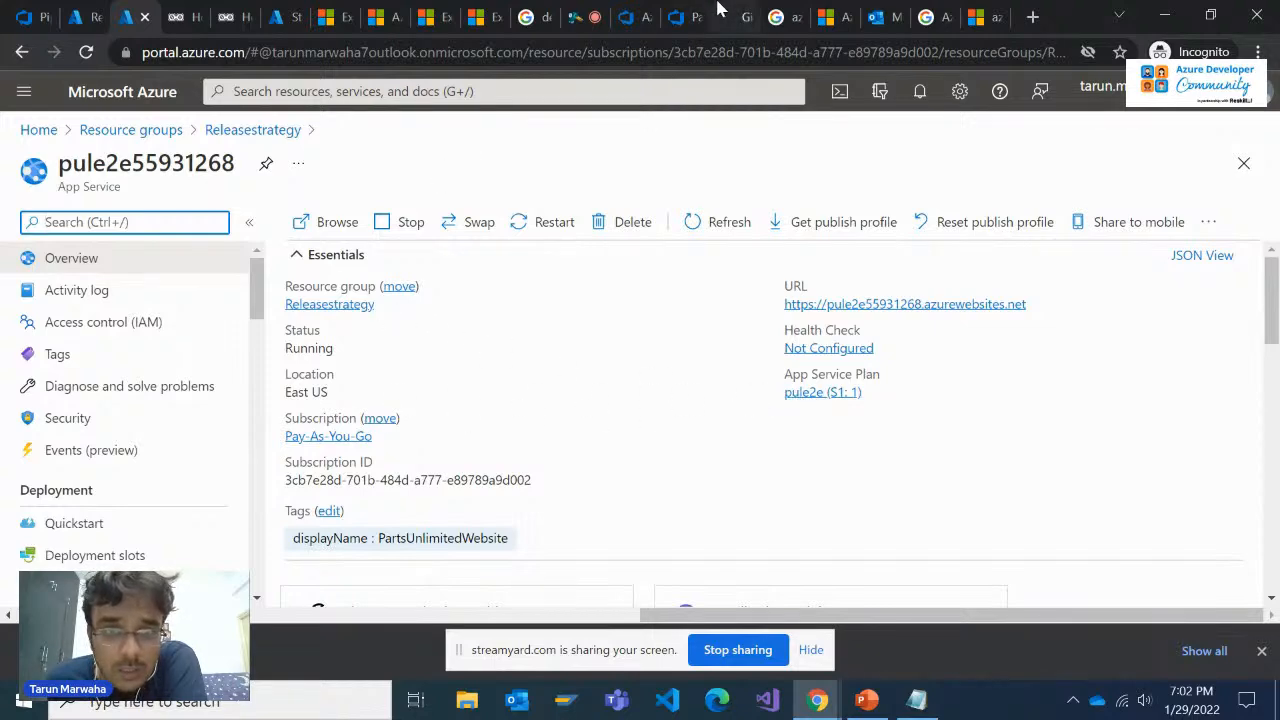
# Return to the PartsUnlimitedE2E release pipeline and review the Azure CLI task's inline script, script arguments and advanced options
pyautogui.click(672, 10)
pyautogui.click(682, 14)
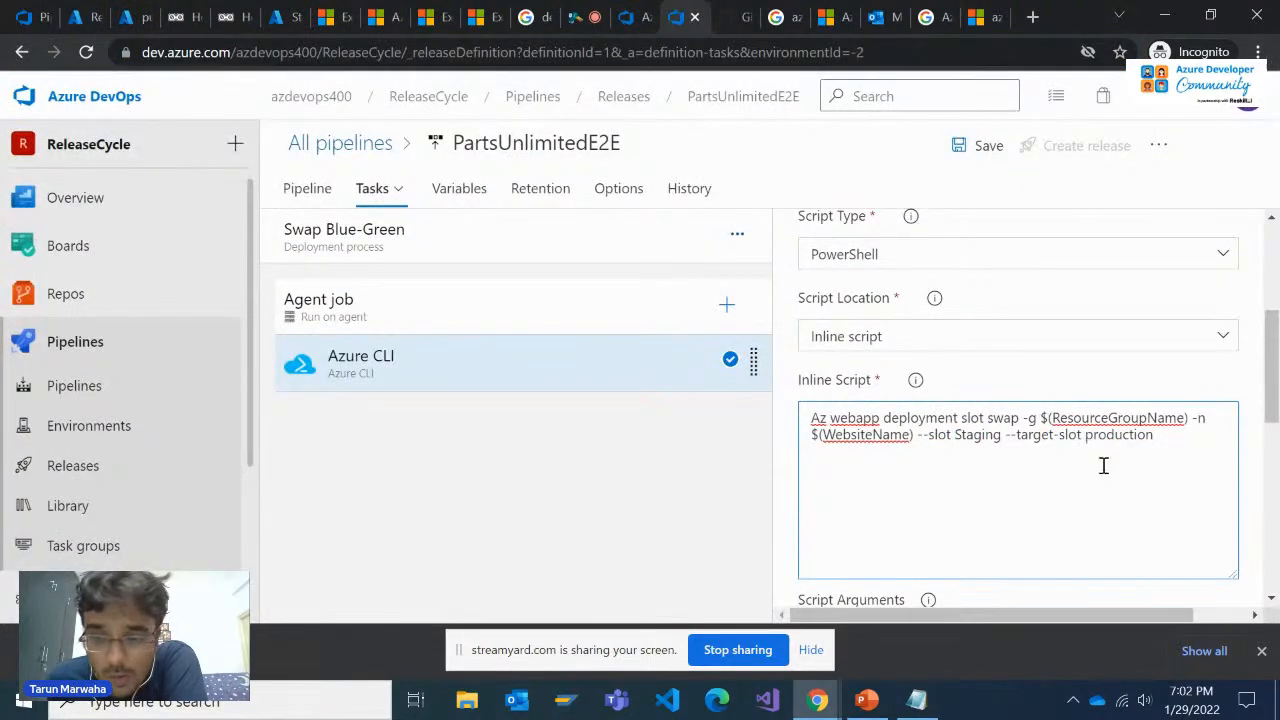
pyautogui.scroll(-2, 1160, 447)
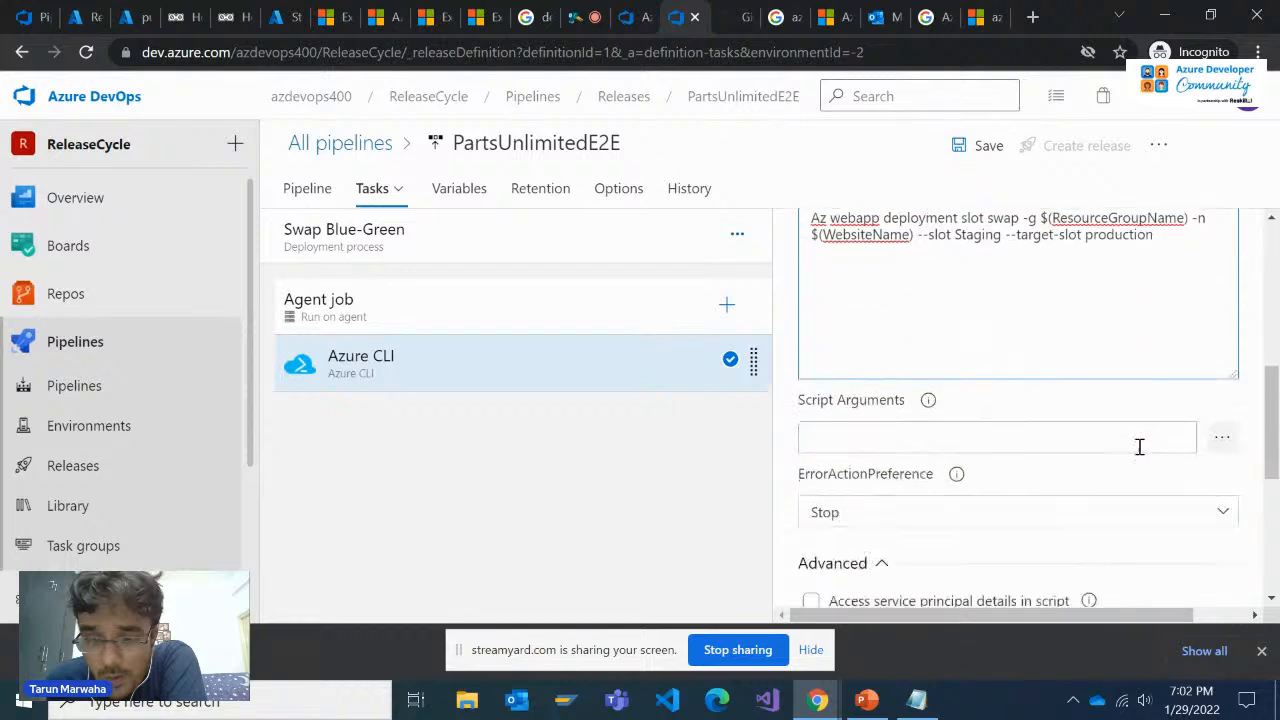
pyautogui.scroll(1, 1108, 441)
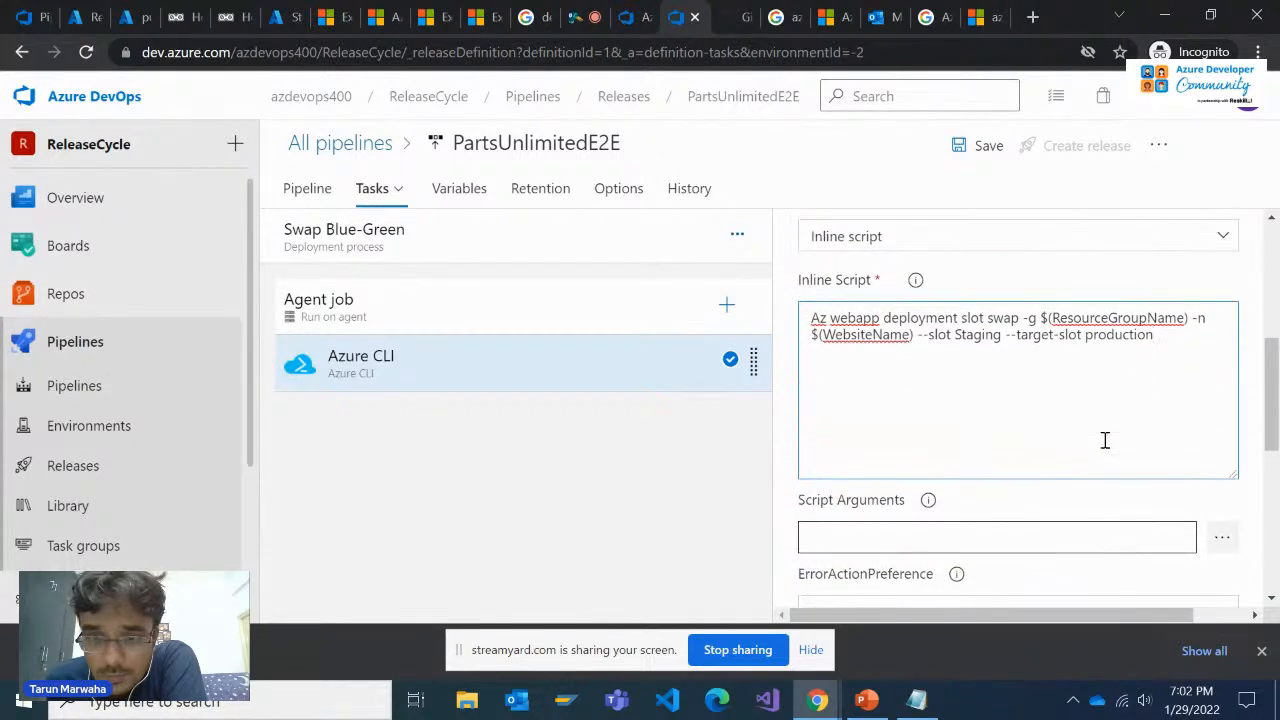
pyautogui.scroll(-3, 1095, 435)
pyautogui.scroll(1, 1083, 392)
pyautogui.click(1097, 340)
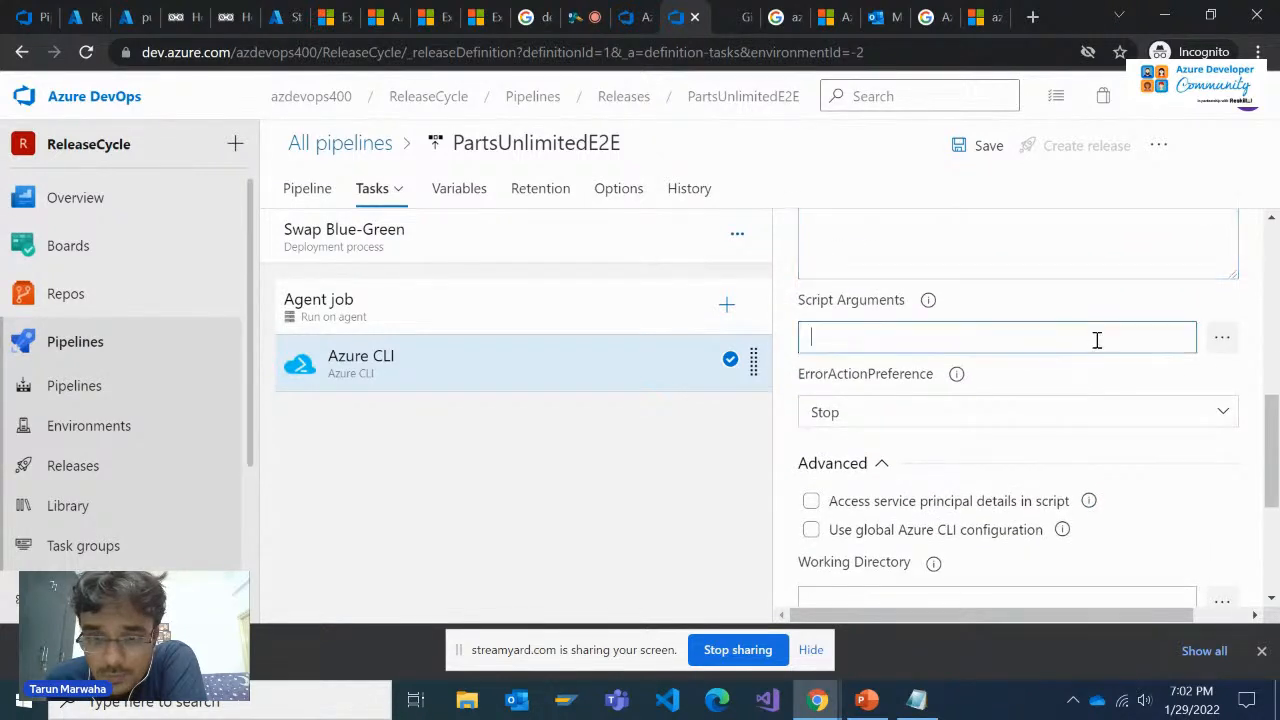
pyautogui.scroll(-3, 873, 482)
pyautogui.scroll(1, 877, 472)
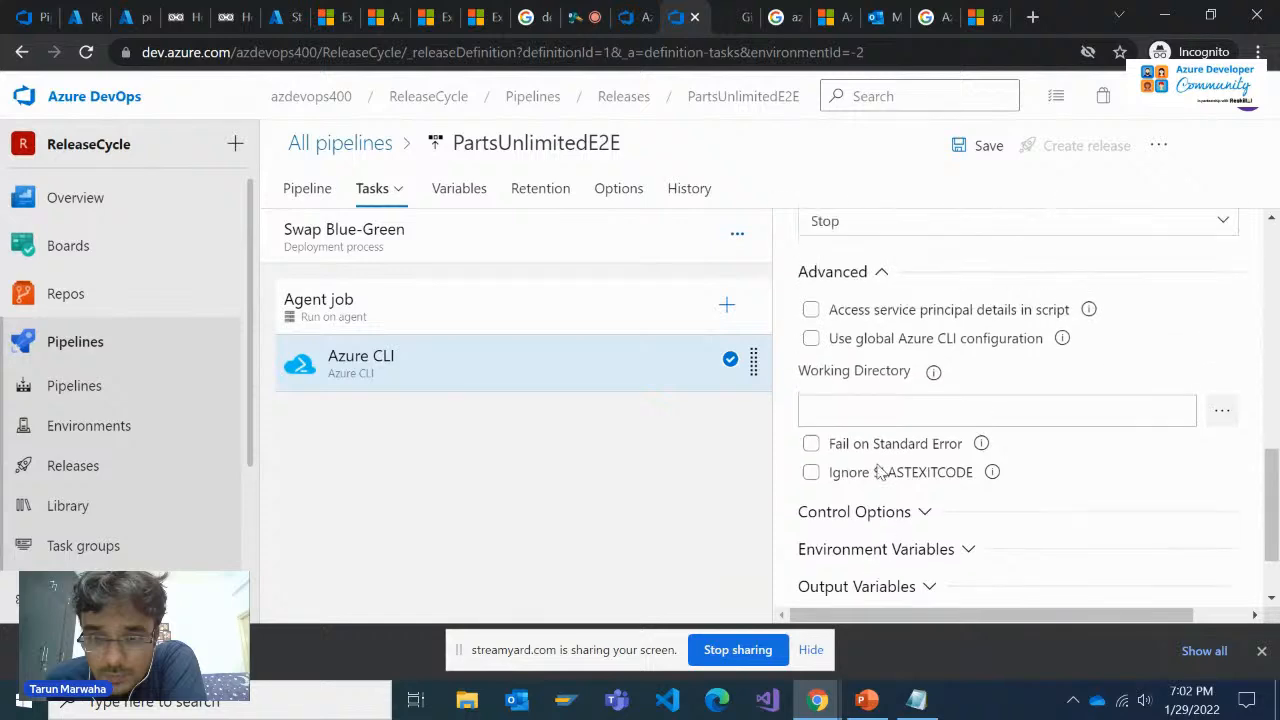
# Save the PartsUnlimitedE2E release pipeline without a comment
pyautogui.scroll(4, 840, 570)
pyautogui.click(982, 158)
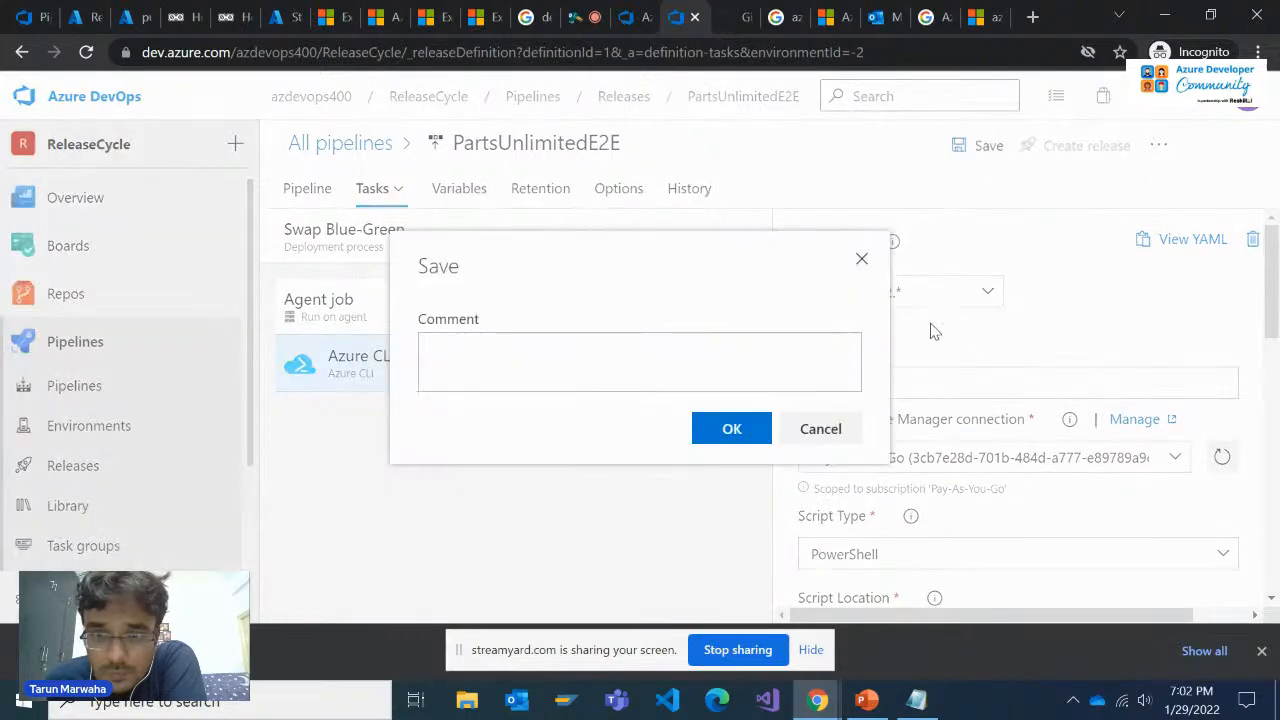
pyautogui.click(729, 428)
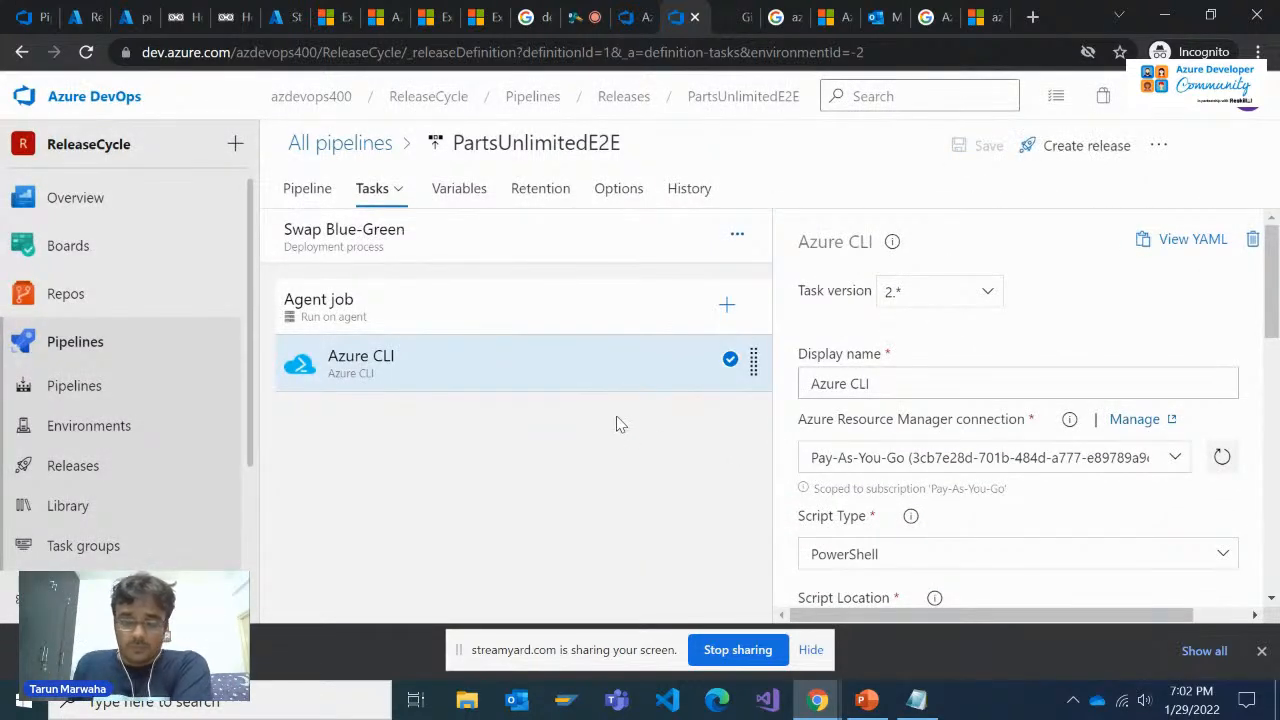
# Review the script type of the Swap Blue-Green stage's Azure CLI task and the agent selection settings of its Agent job
pyautogui.scroll(-1, 1000, 514)
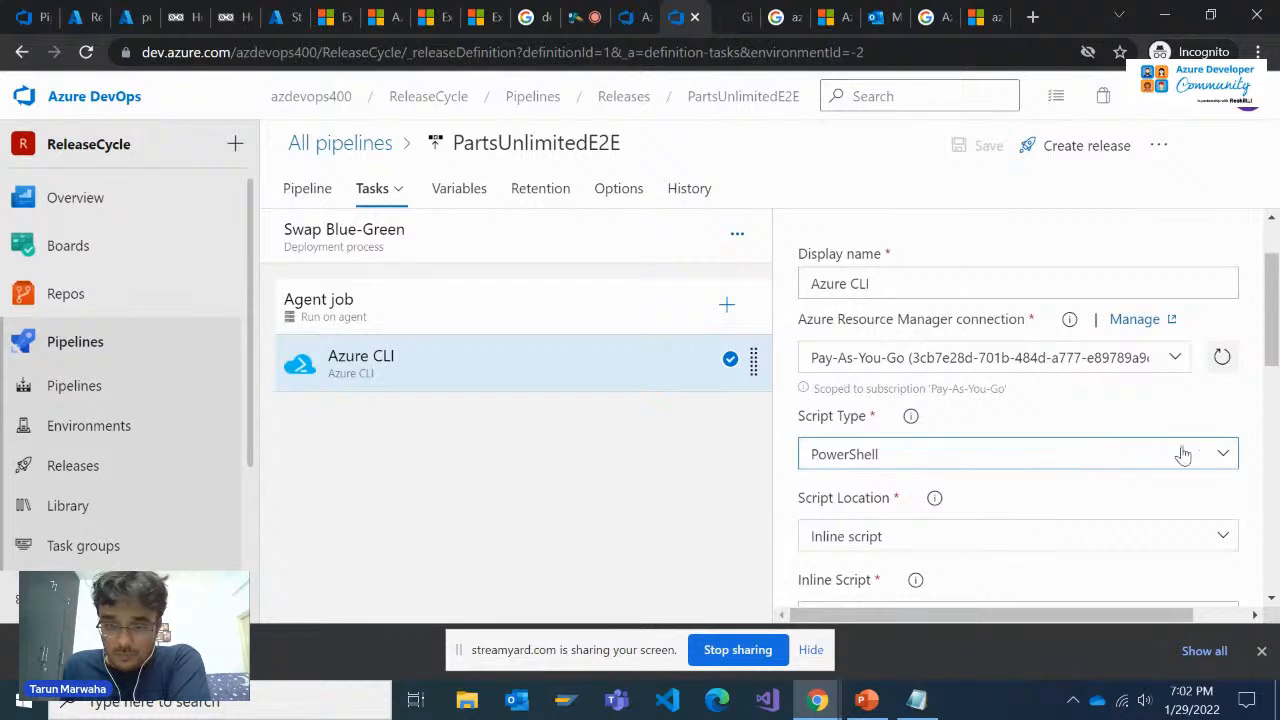
pyautogui.click(1217, 455)
pyautogui.click(1105, 423)
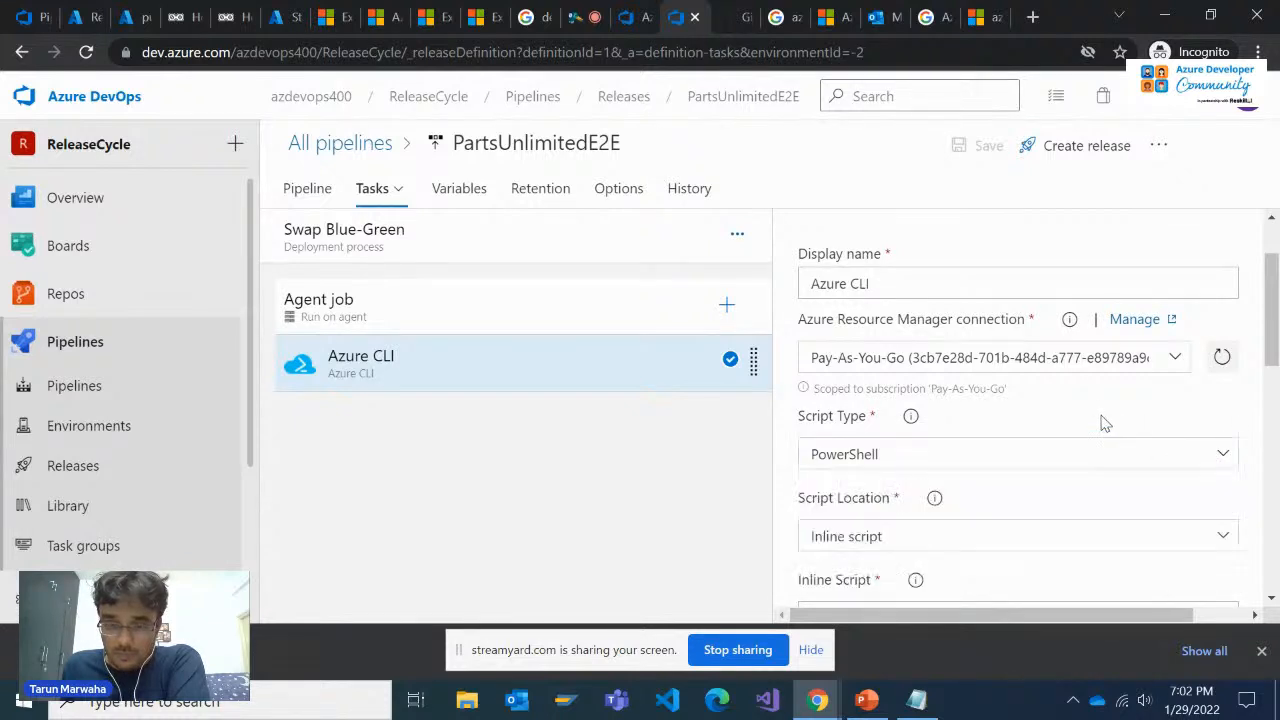
pyautogui.scroll(1, 940, 417)
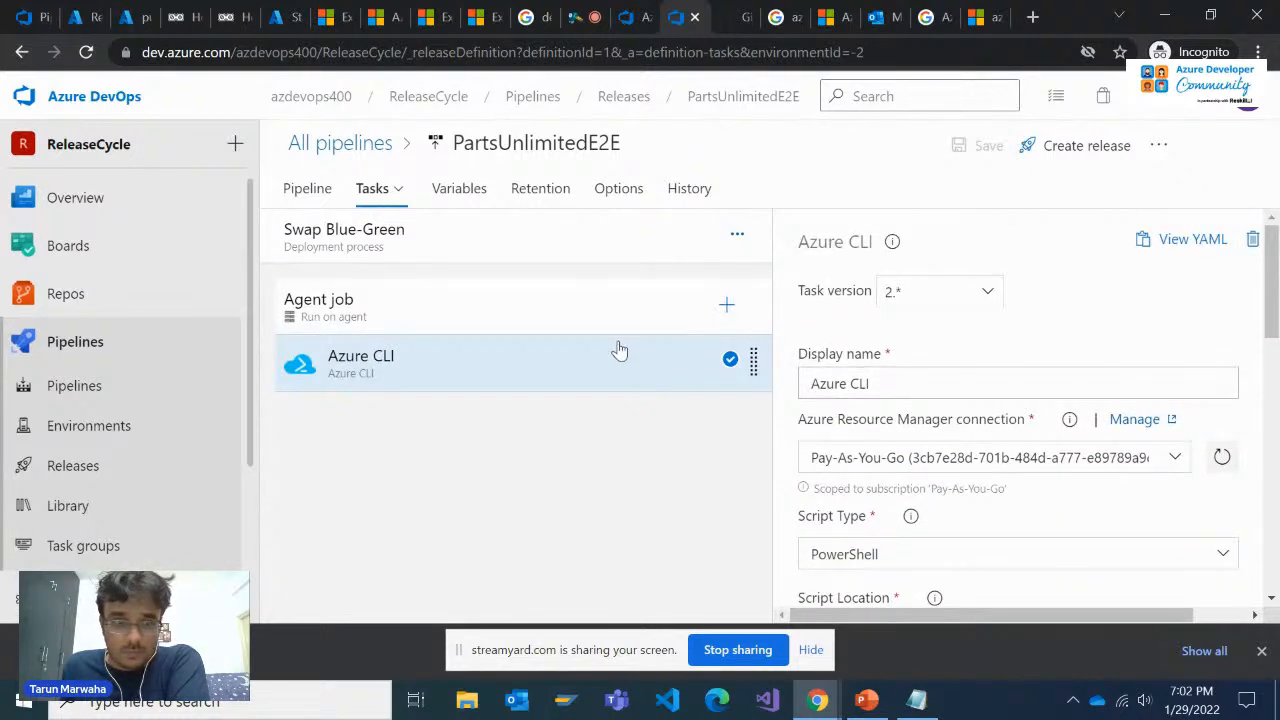
pyautogui.click(566, 326)
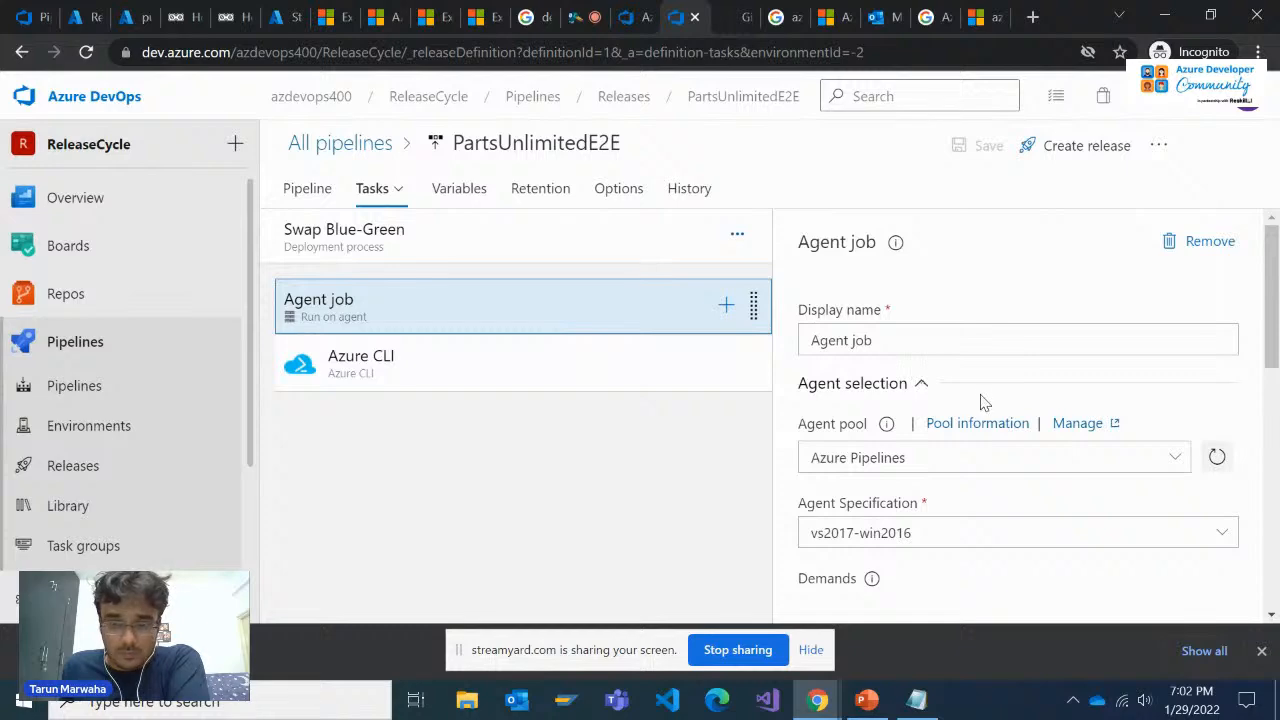
pyautogui.scroll(-1, 960, 409)
pyautogui.scroll(1, 887, 414)
pyautogui.click(517, 366)
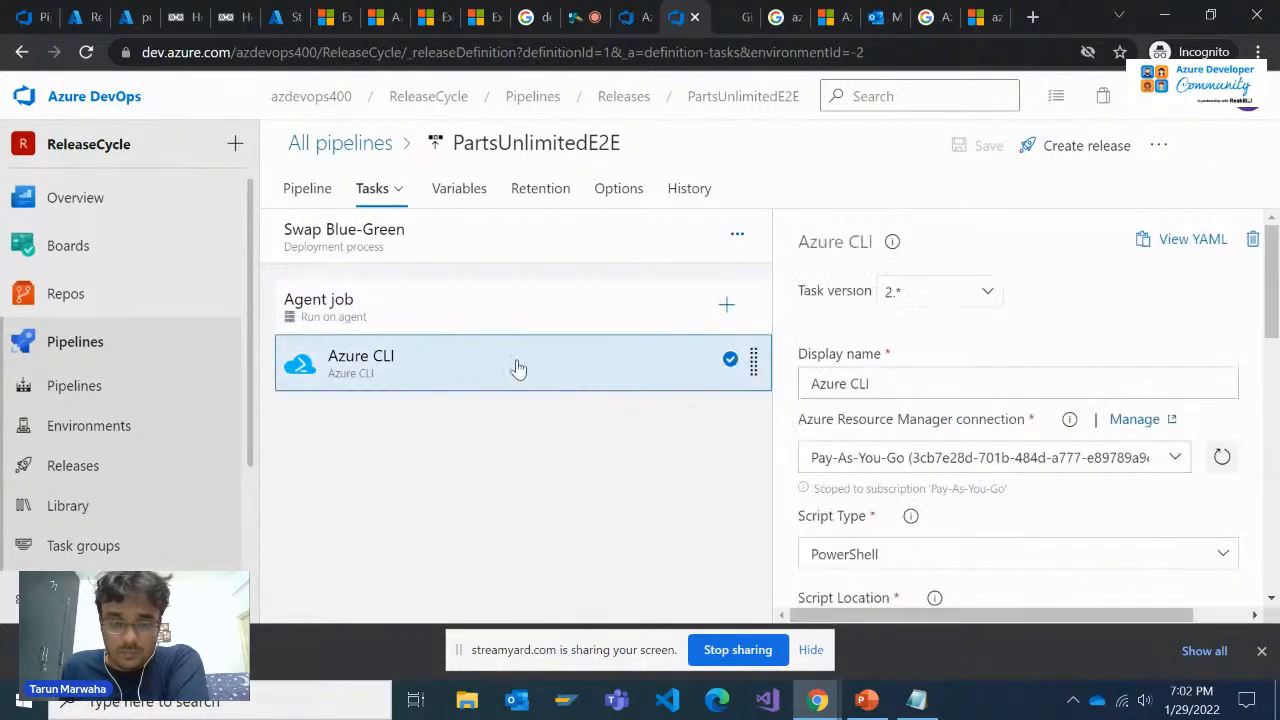
# Go back to the Microsoft Learn blue-green exercise and read steps 23 and 24 on pre-deployment approvals
pyautogui.click(480, 16)
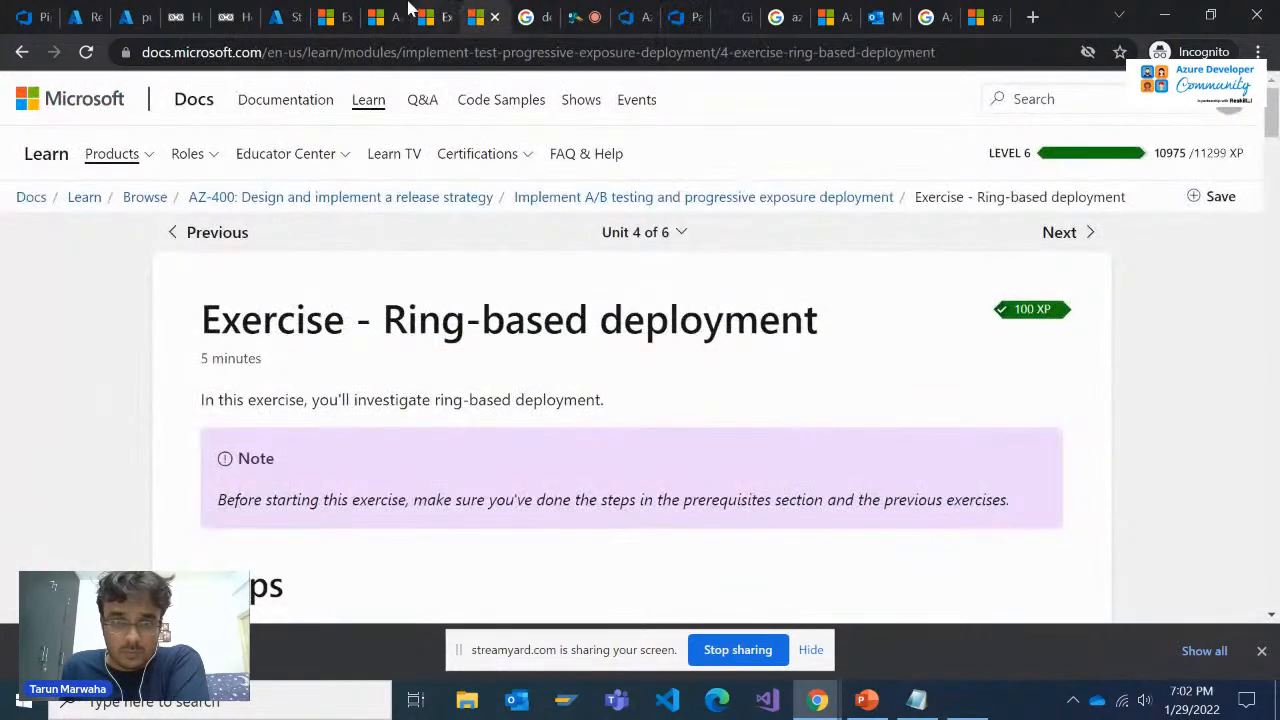
pyautogui.click(380, 16)
pyautogui.click(357, 10)
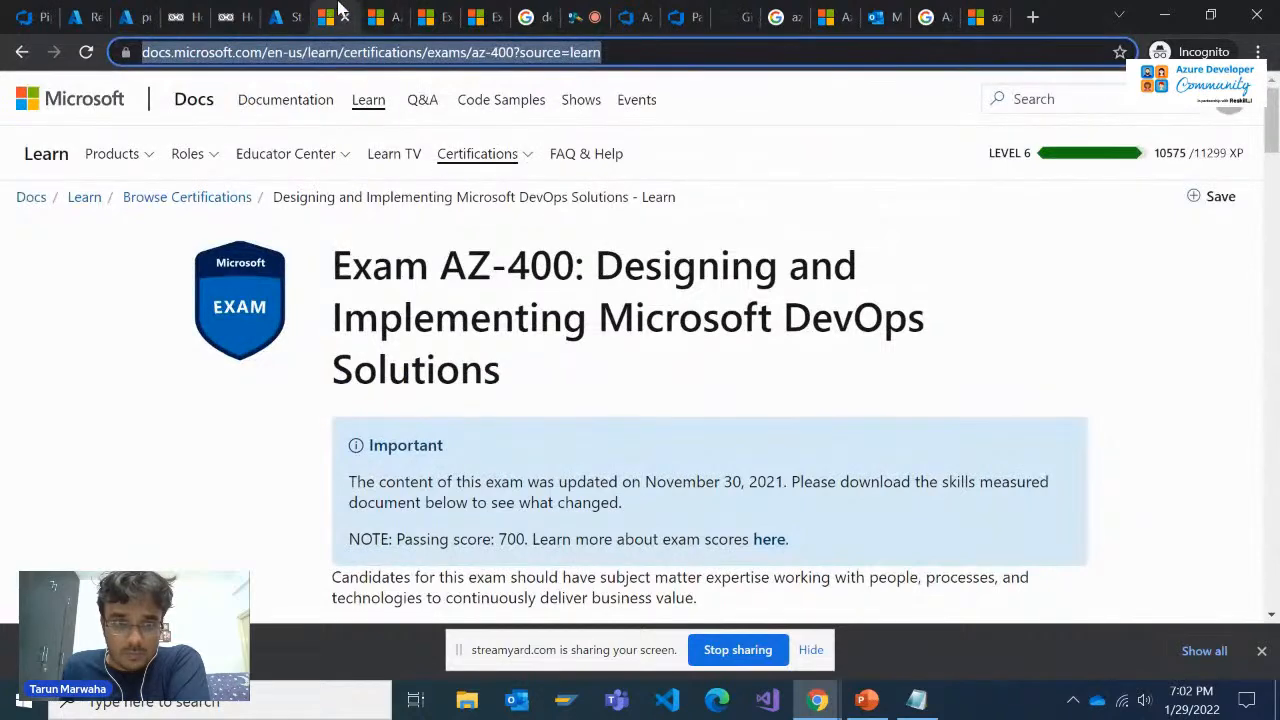
pyautogui.click(292, 14)
pyautogui.click(418, 10)
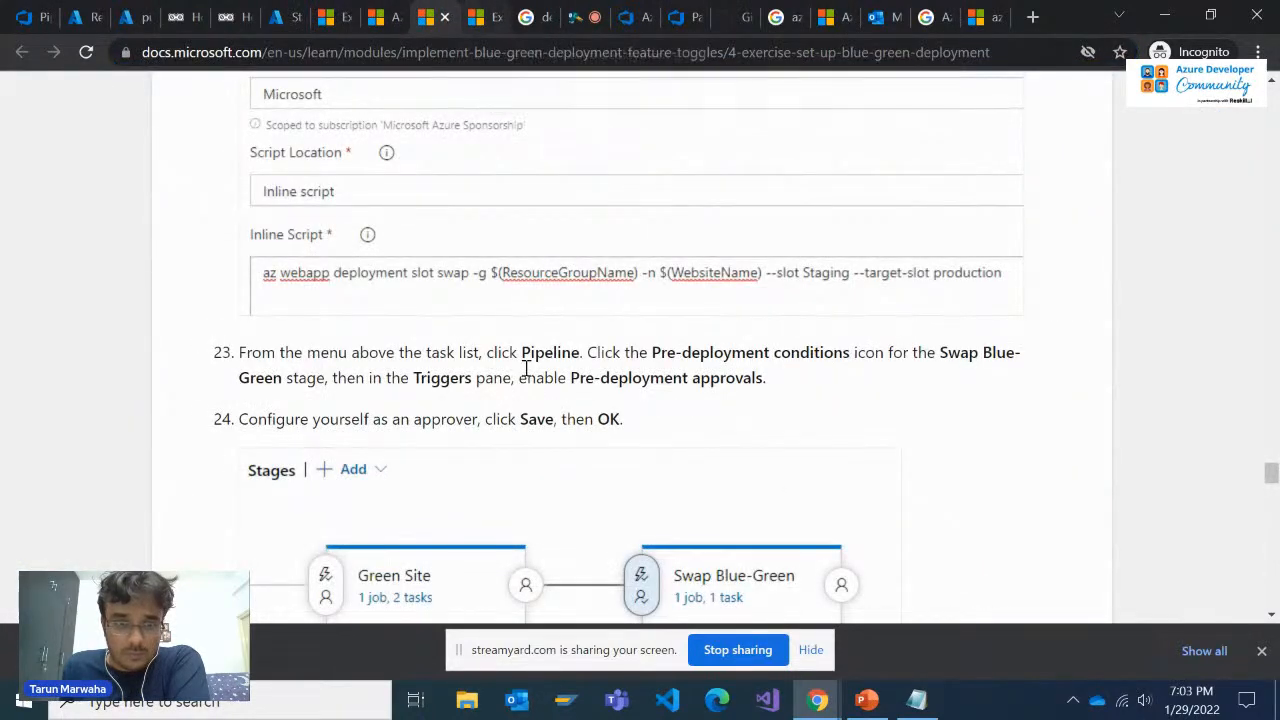
pyautogui.scroll(-4, 525, 368)
pyautogui.scroll(2, 527, 381)
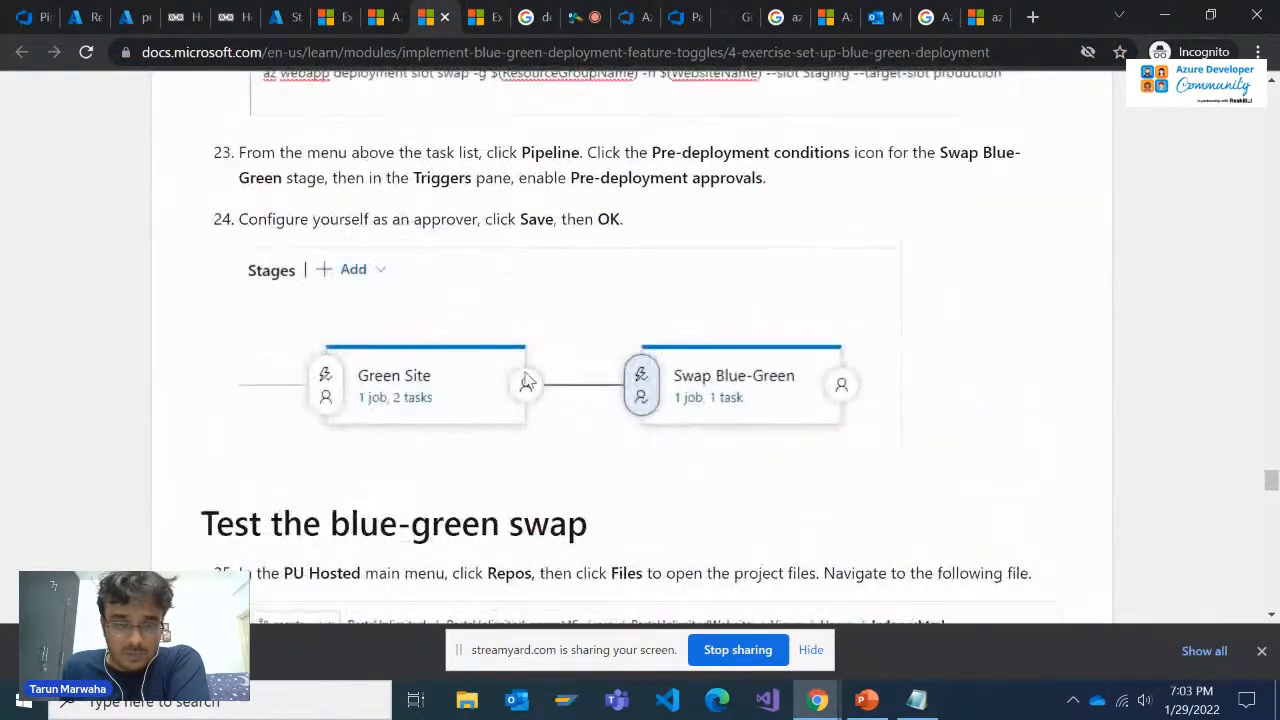
pyautogui.click(635, 17)
pyautogui.click(482, 10)
pyautogui.click(440, 14)
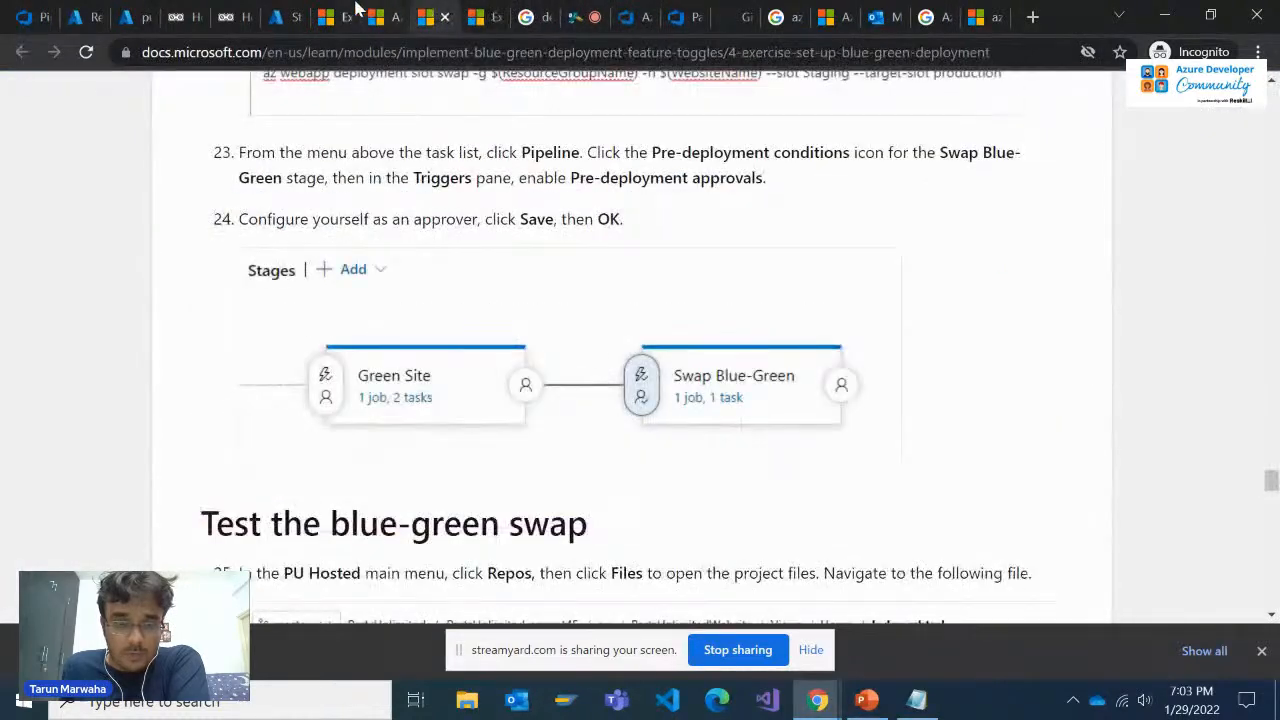
pyautogui.click(350, 14)
pyautogui.click(745, 12)
pyautogui.click(785, 15)
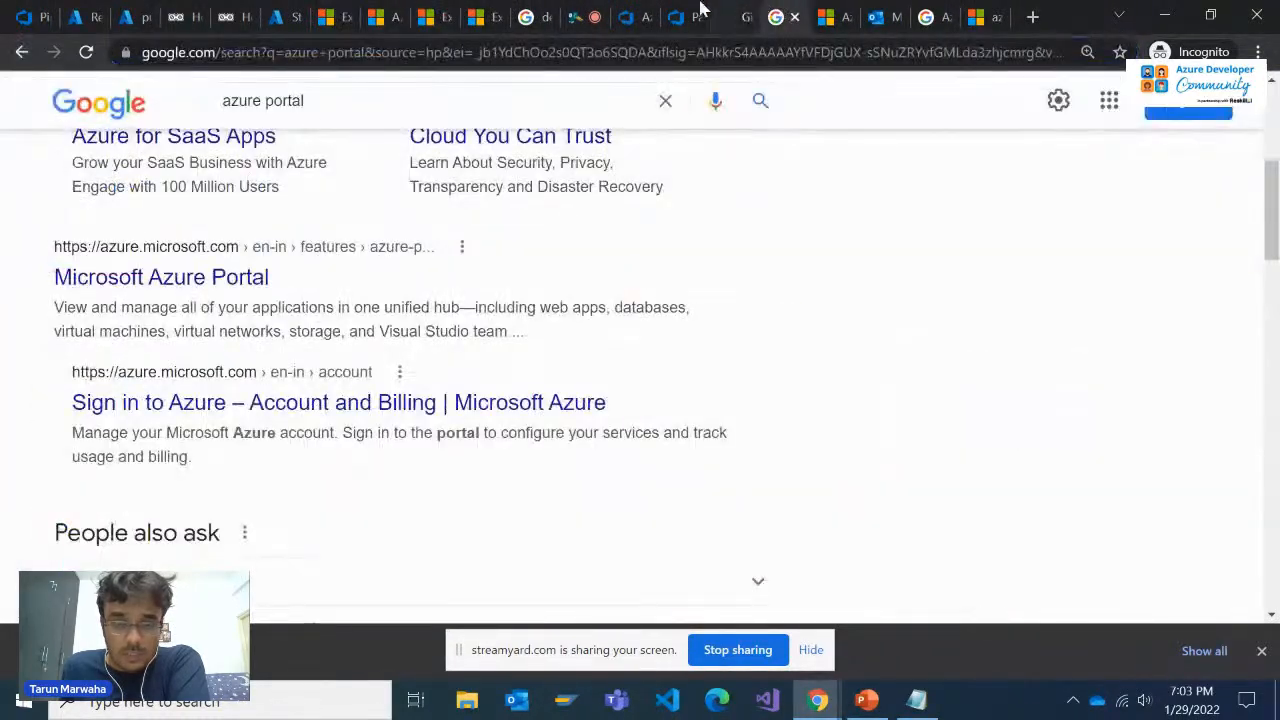
pyautogui.click(640, 15)
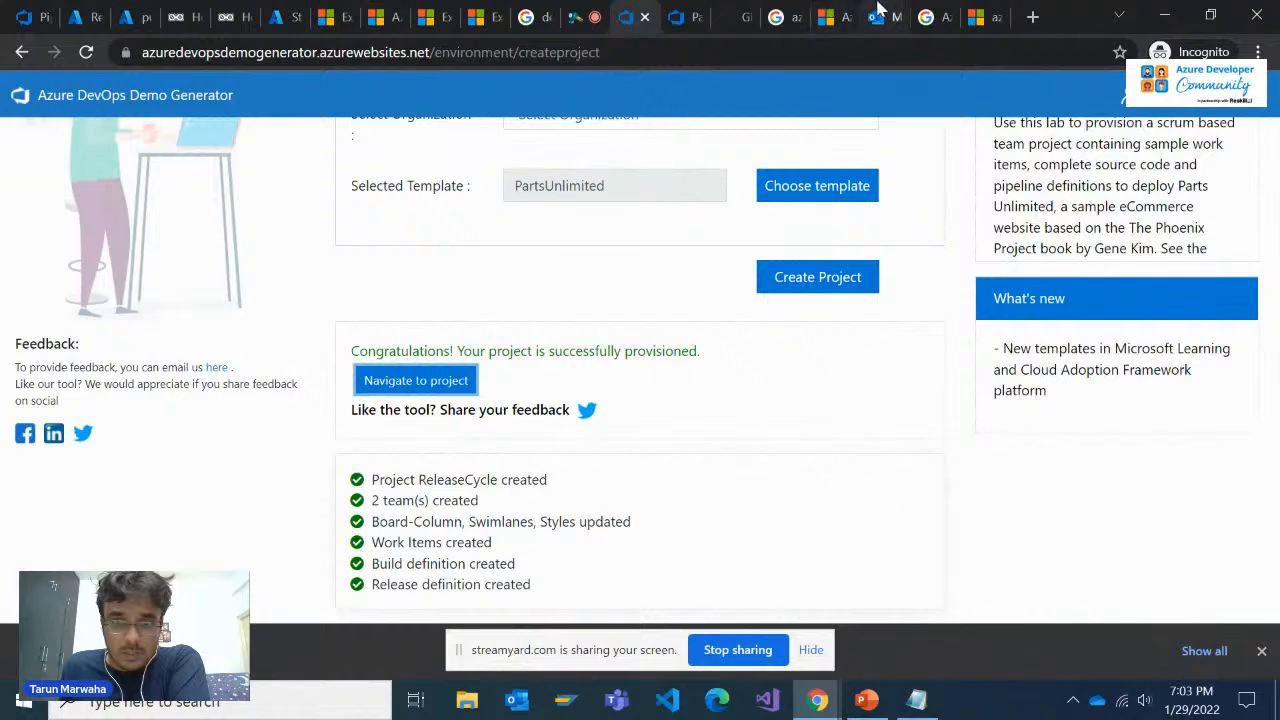
pyautogui.click(828, 15)
pyautogui.click(780, 14)
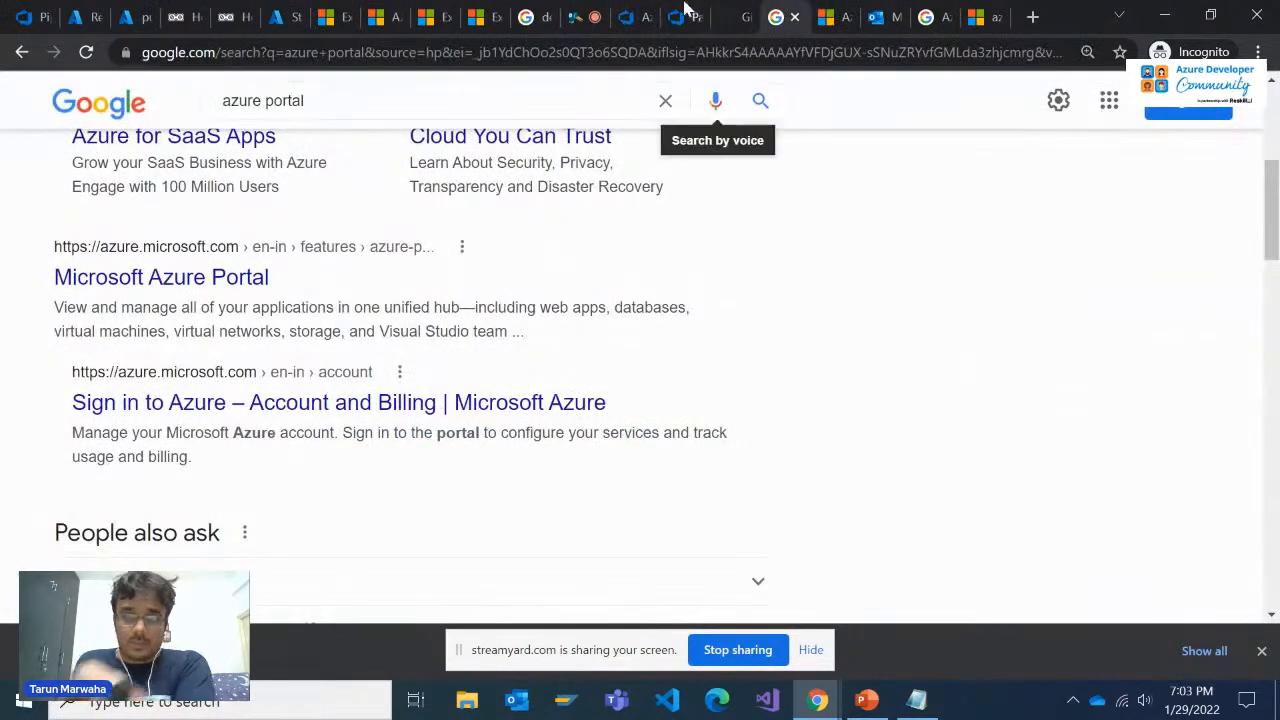
# Return to the PartsUnlimitedE2E pipeline and enable pre-deployment approvals for the Swap Blue-Green stage, adding your own account as approver
pyautogui.click(680, 14)
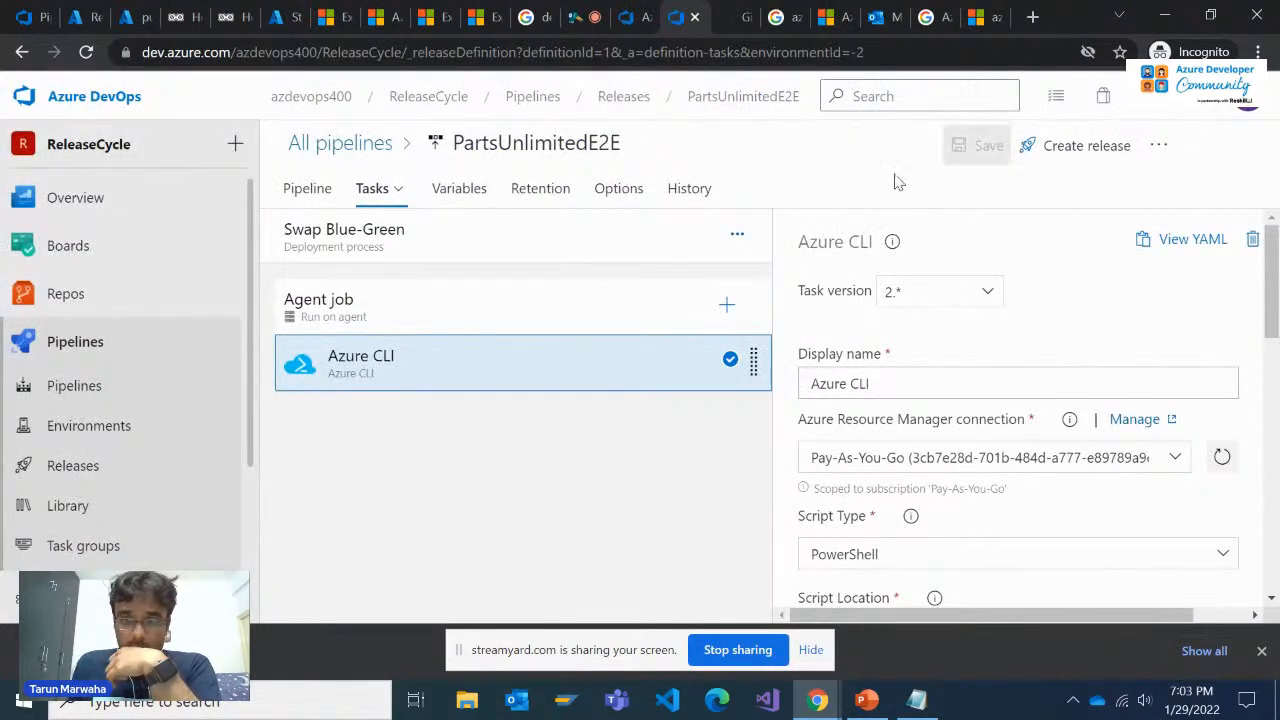
pyautogui.click(320, 194)
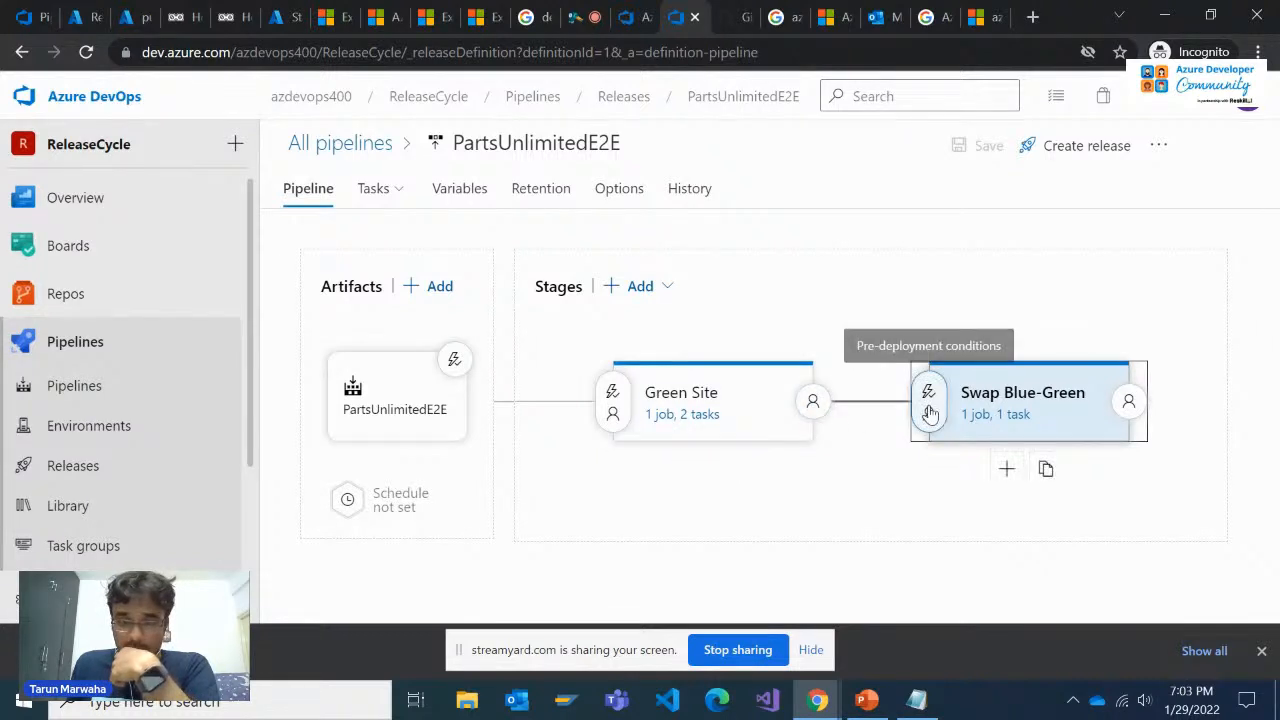
pyautogui.click(927, 408)
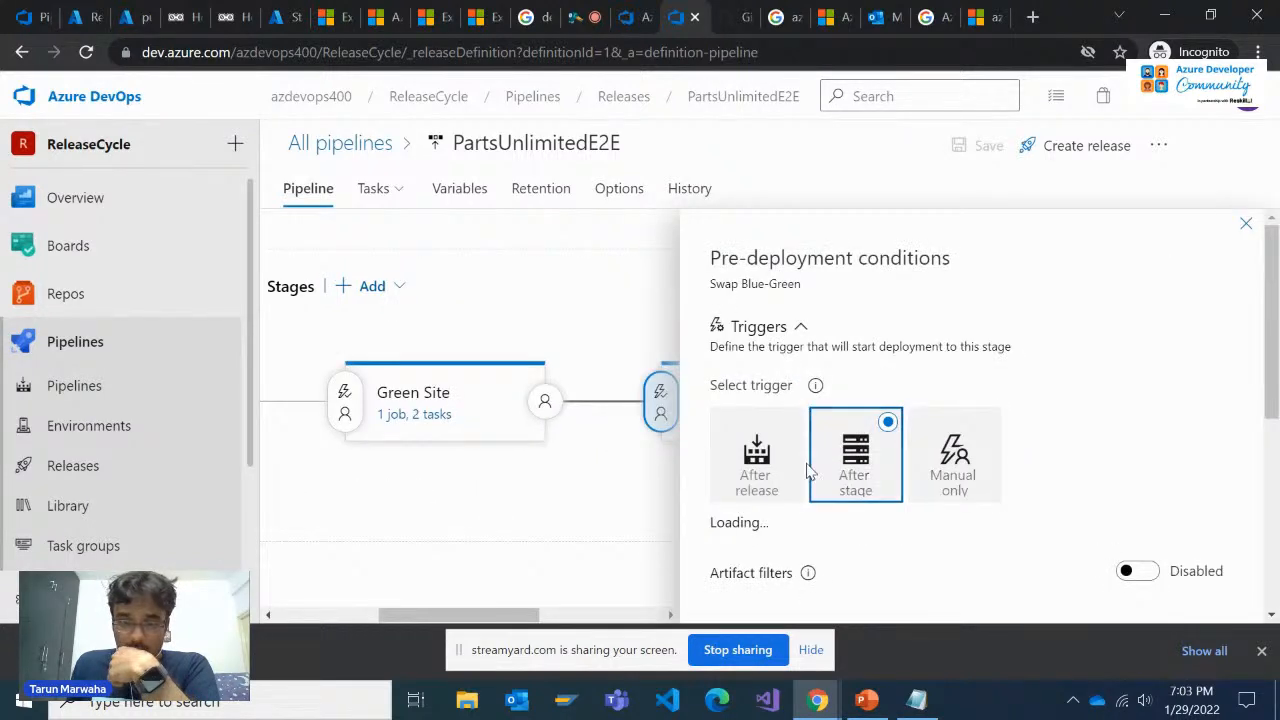
pyautogui.scroll(-1, 808, 470)
pyautogui.scroll(-1, 809, 490)
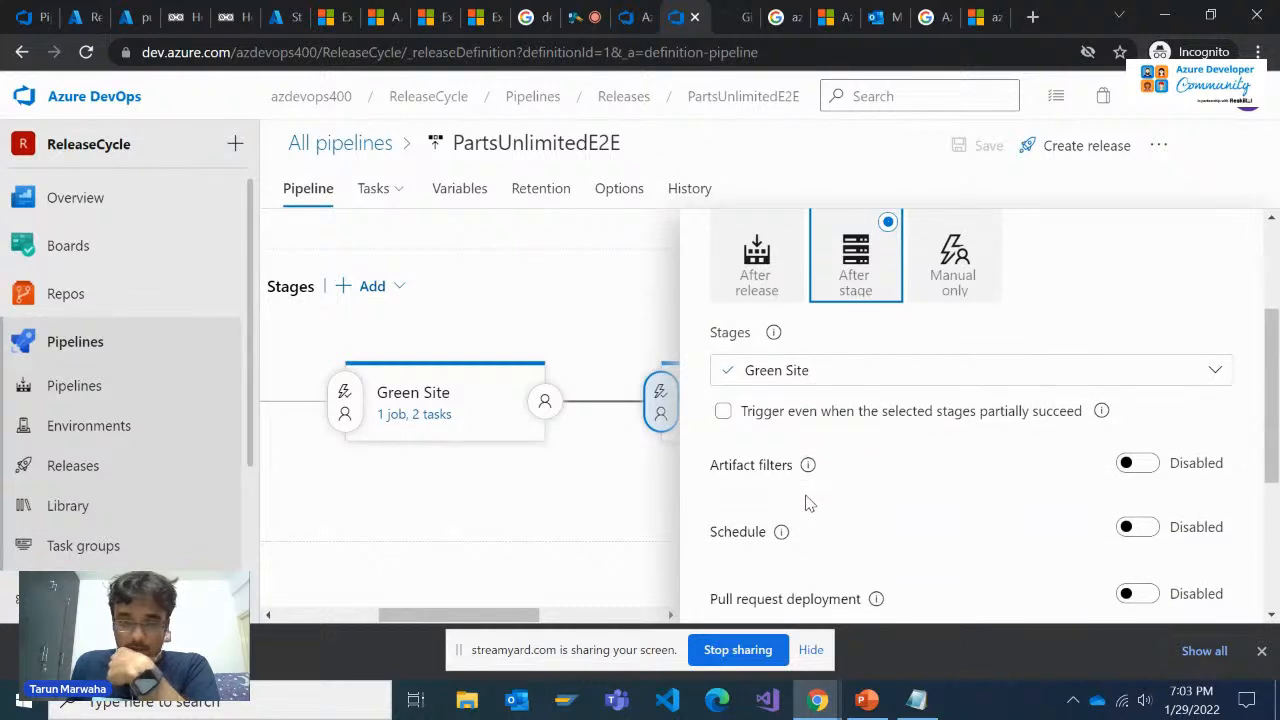
pyautogui.scroll(-1, 810, 503)
pyautogui.scroll(2, 977, 441)
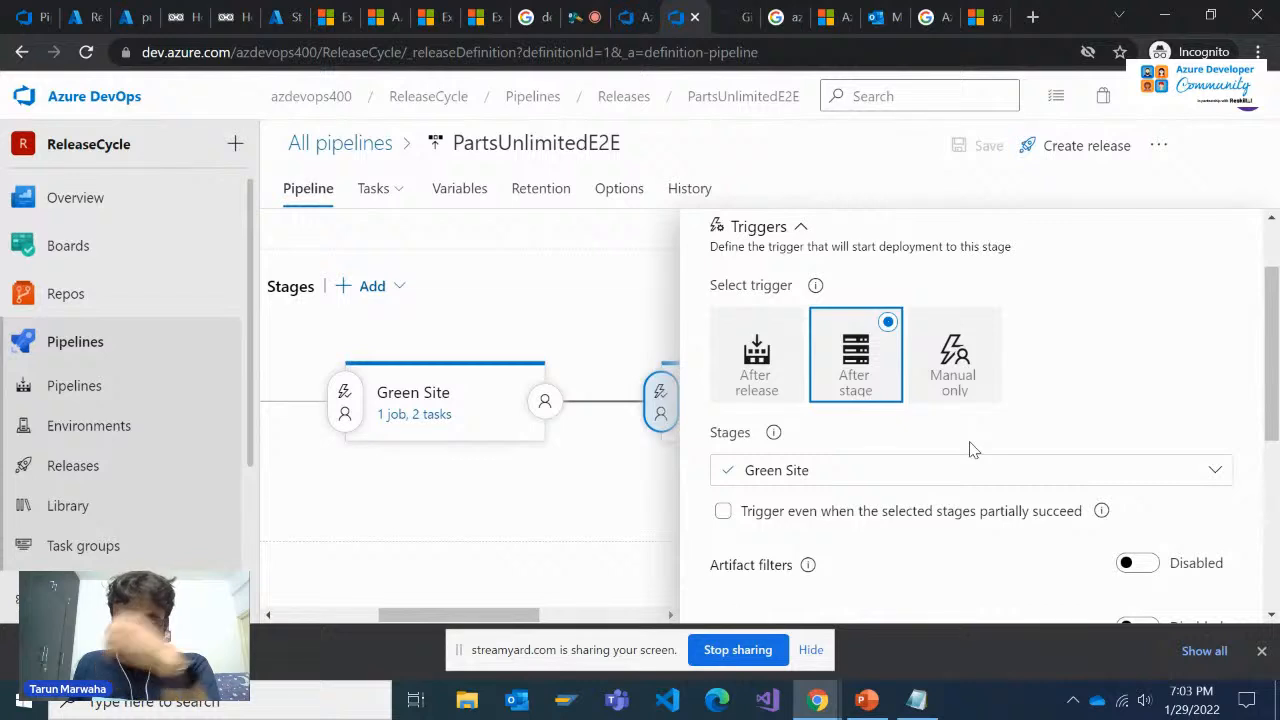
pyautogui.scroll(-3, 952, 446)
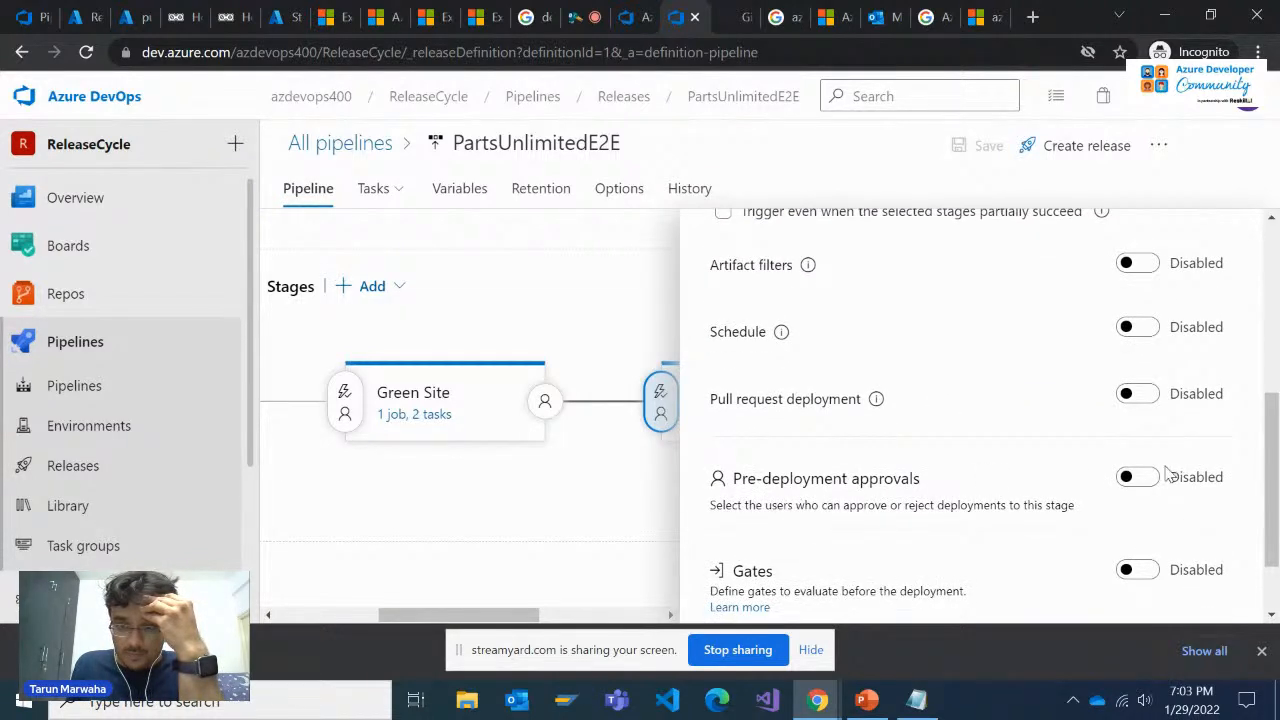
pyautogui.click(1130, 480)
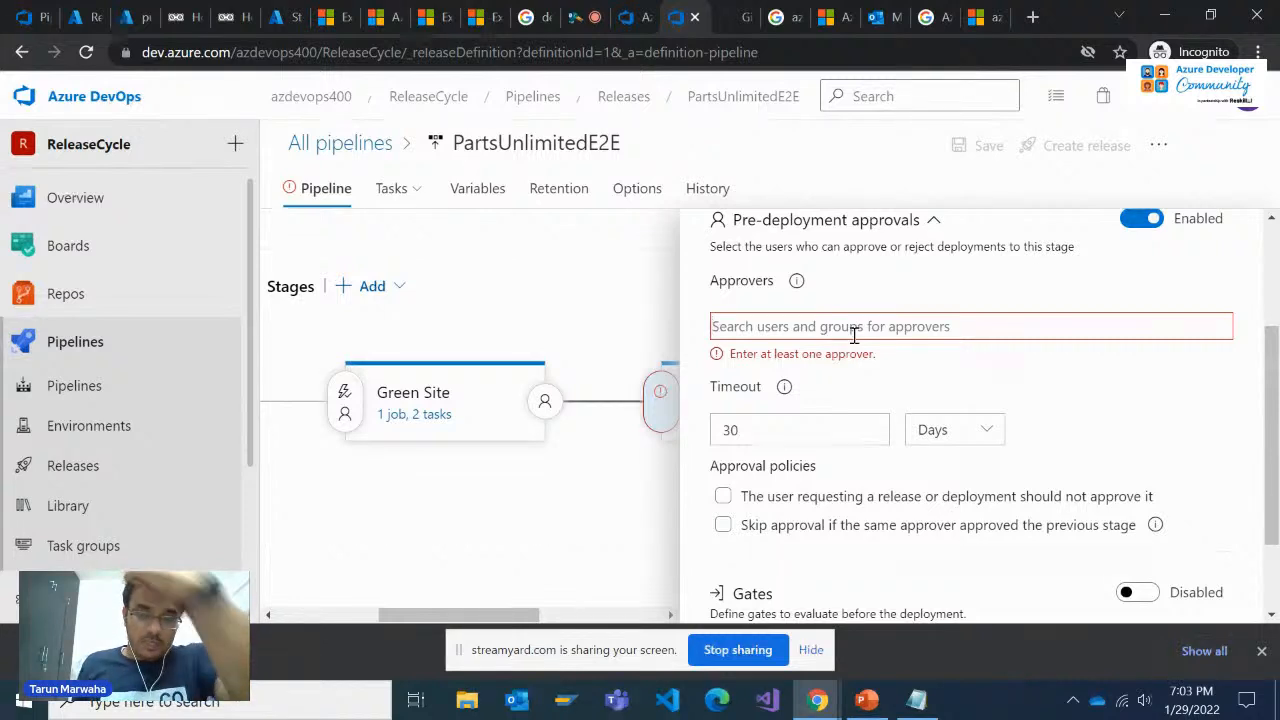
pyautogui.write('tarun')
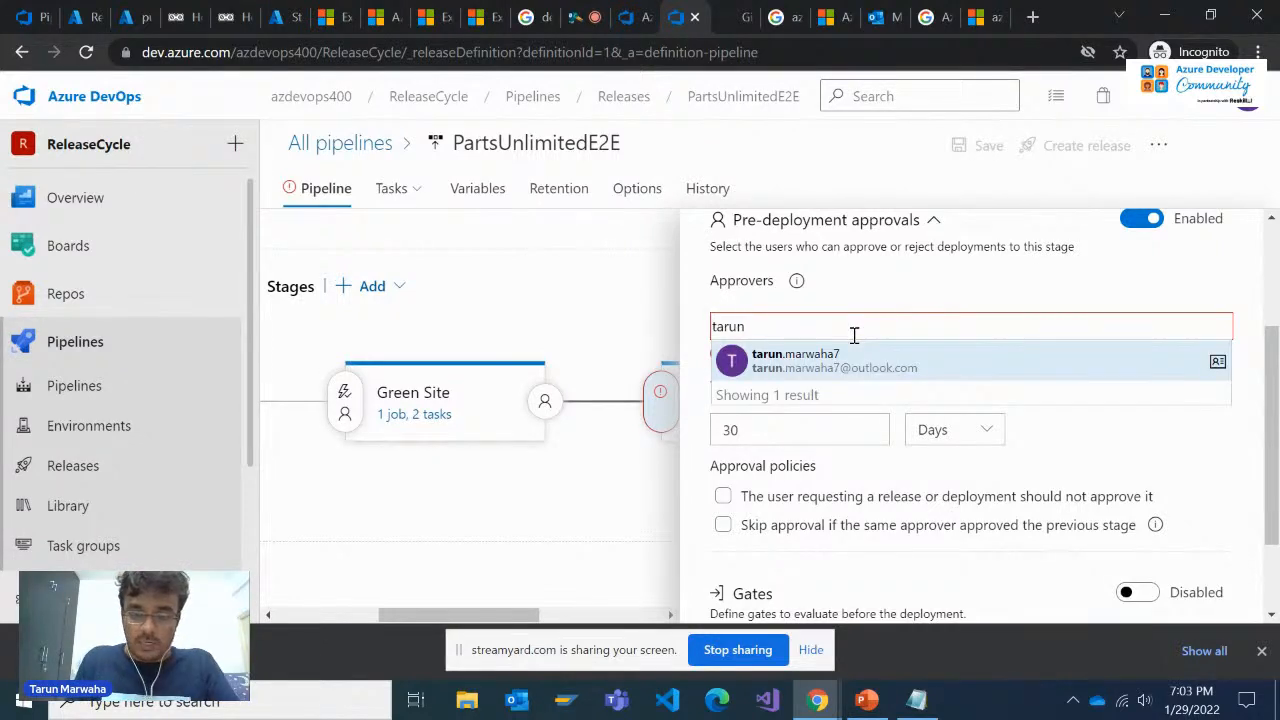
pyautogui.click(875, 363)
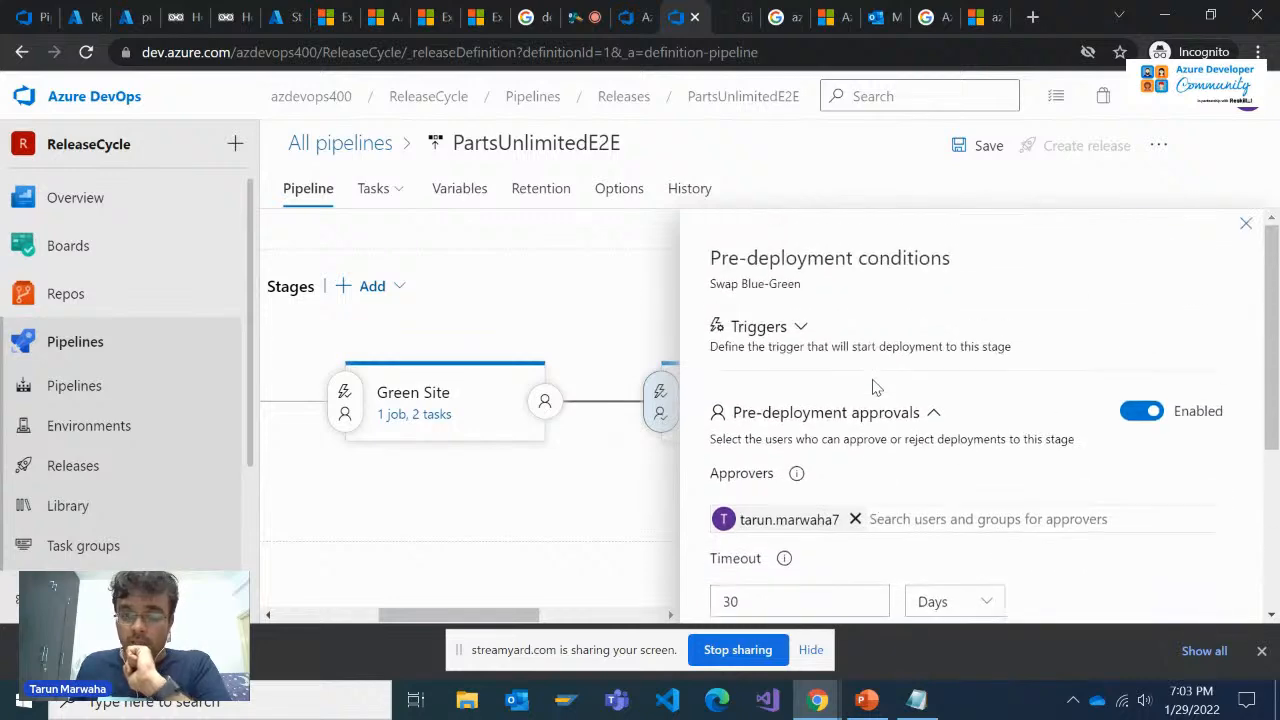
# Save the PartsUnlimitedE2E pipeline with the Swap Blue-Green approval settings and close the pre-deployment conditions
pyautogui.scroll(-3, 866, 340)
pyautogui.scroll(5, 863, 456)
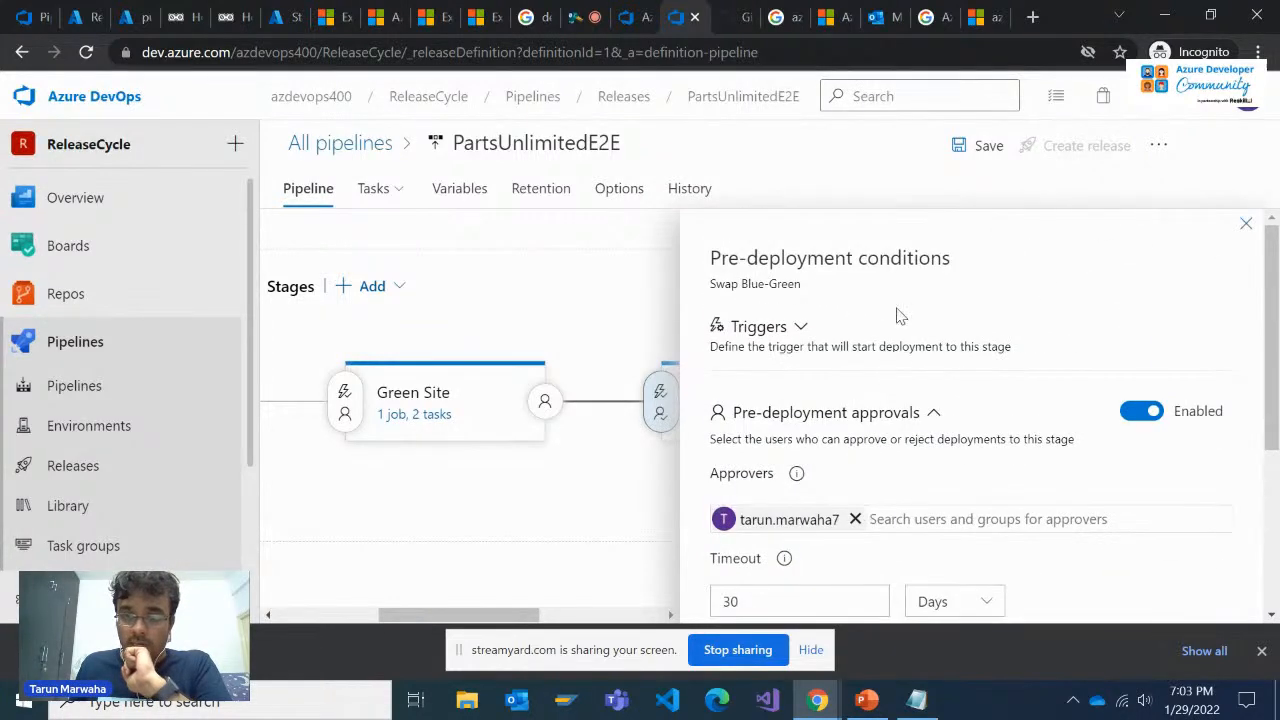
pyautogui.click(975, 146)
pyautogui.click(762, 428)
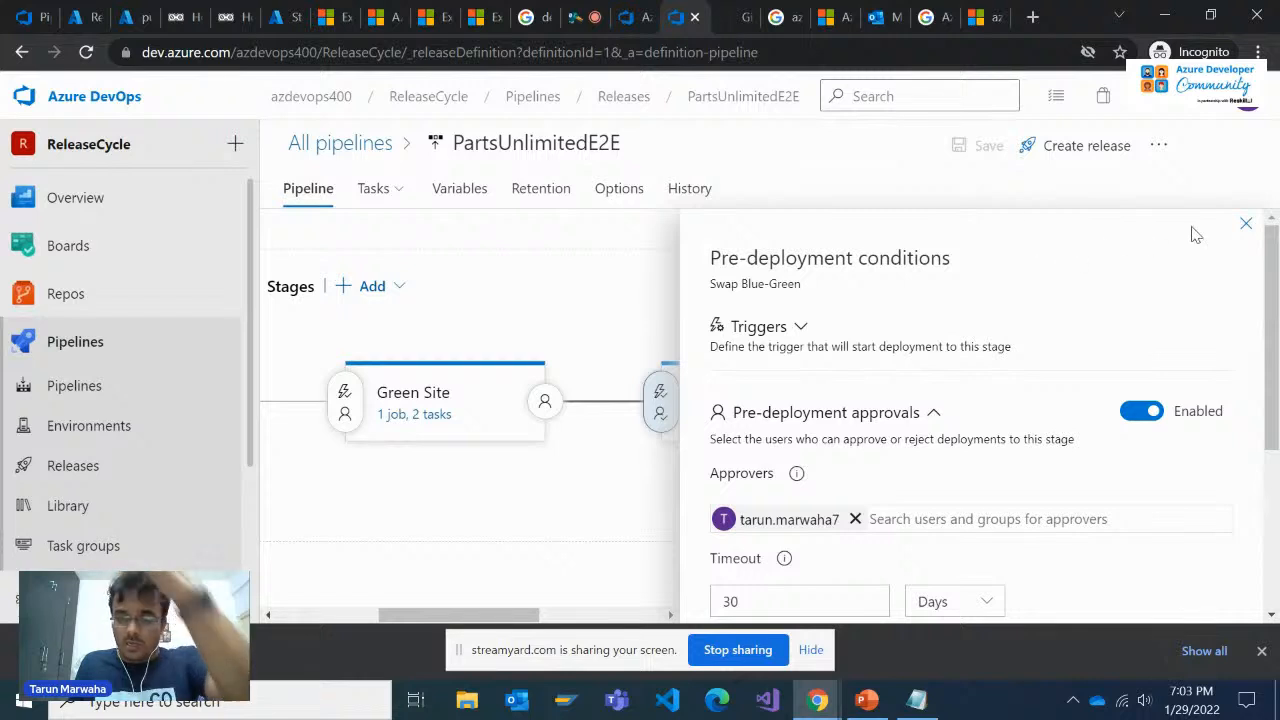
pyautogui.scroll(-2, 917, 437)
pyautogui.scroll(2, 917, 430)
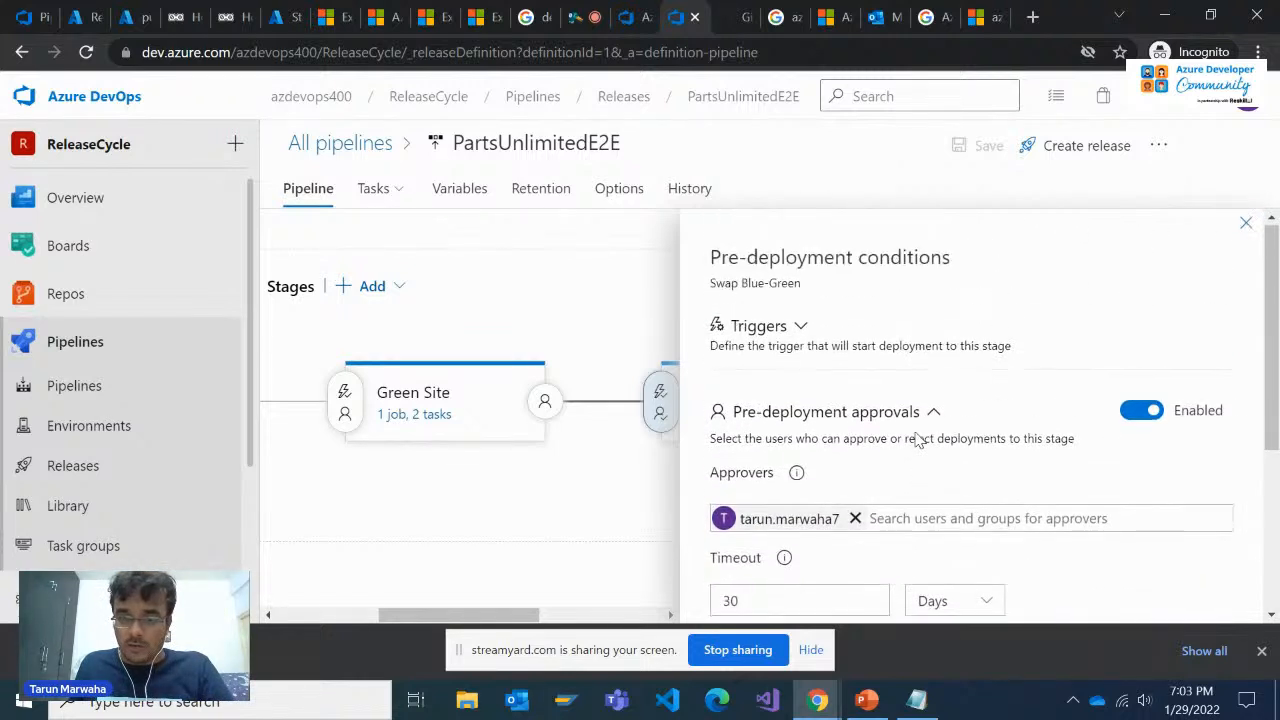
pyautogui.click(1246, 222)
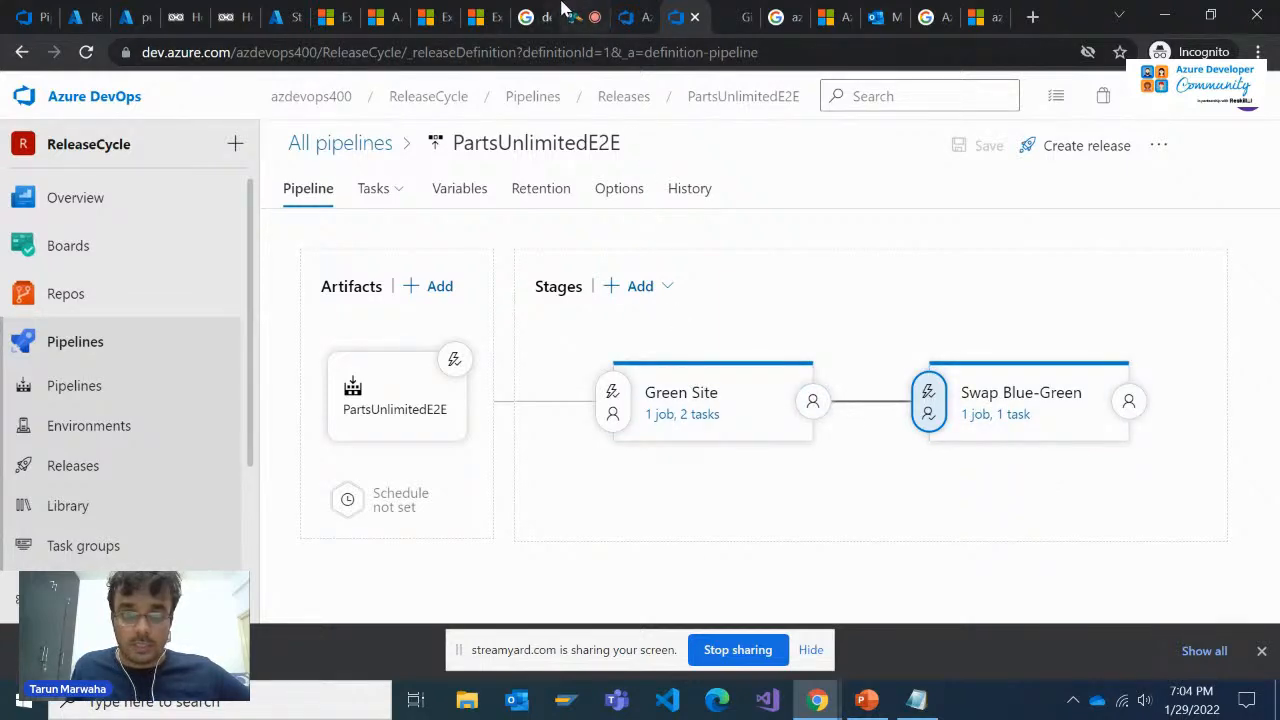
# Look through the open browser tabs for the Microsoft Learn exercise on setting up blue-green deployment
pyautogui.click(638, 9)
pyautogui.click(681, 9)
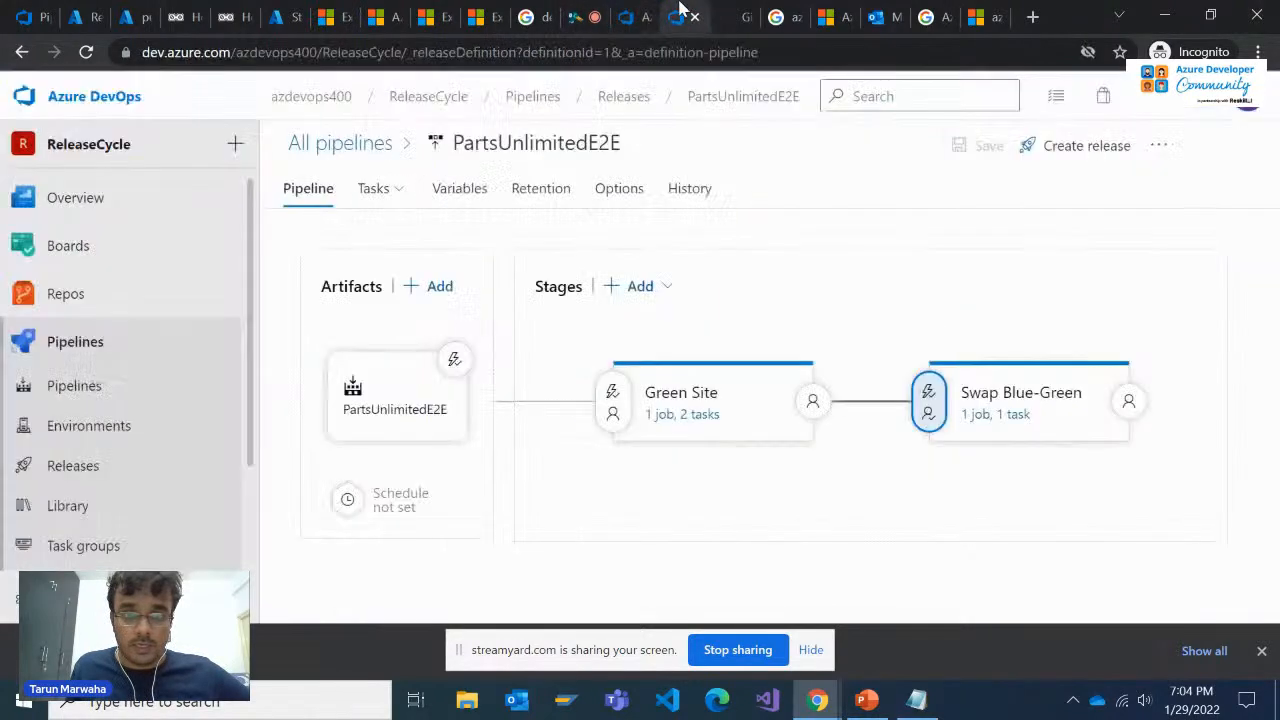
pyautogui.click(469, 6)
pyautogui.click(391, 6)
pyautogui.click(343, 9)
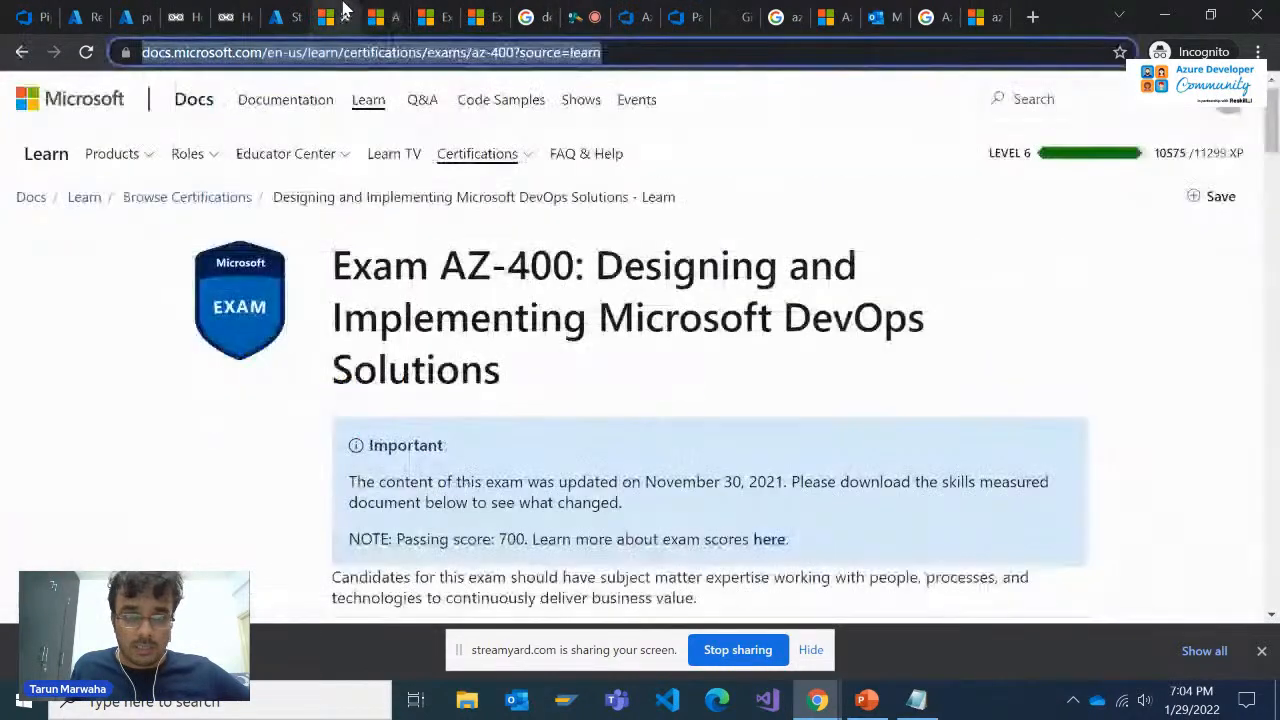
pyautogui.click(500, 9)
pyautogui.click(568, 9)
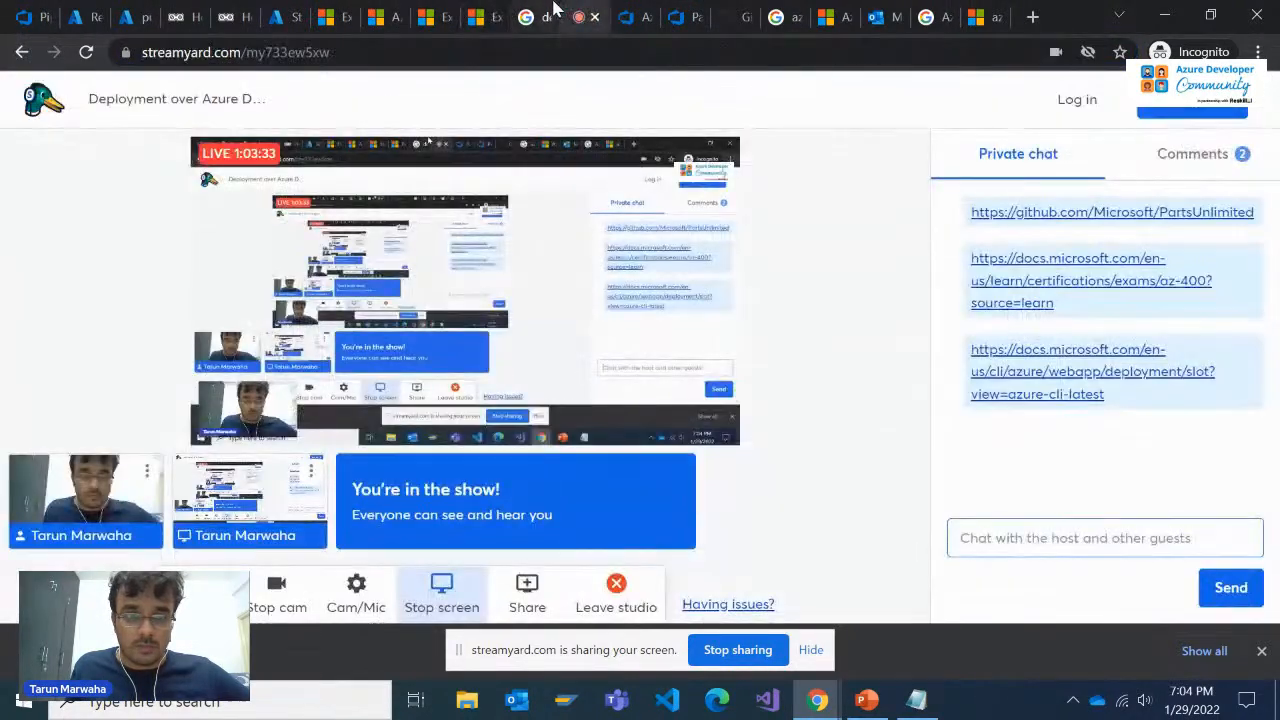
pyautogui.click(335, 9)
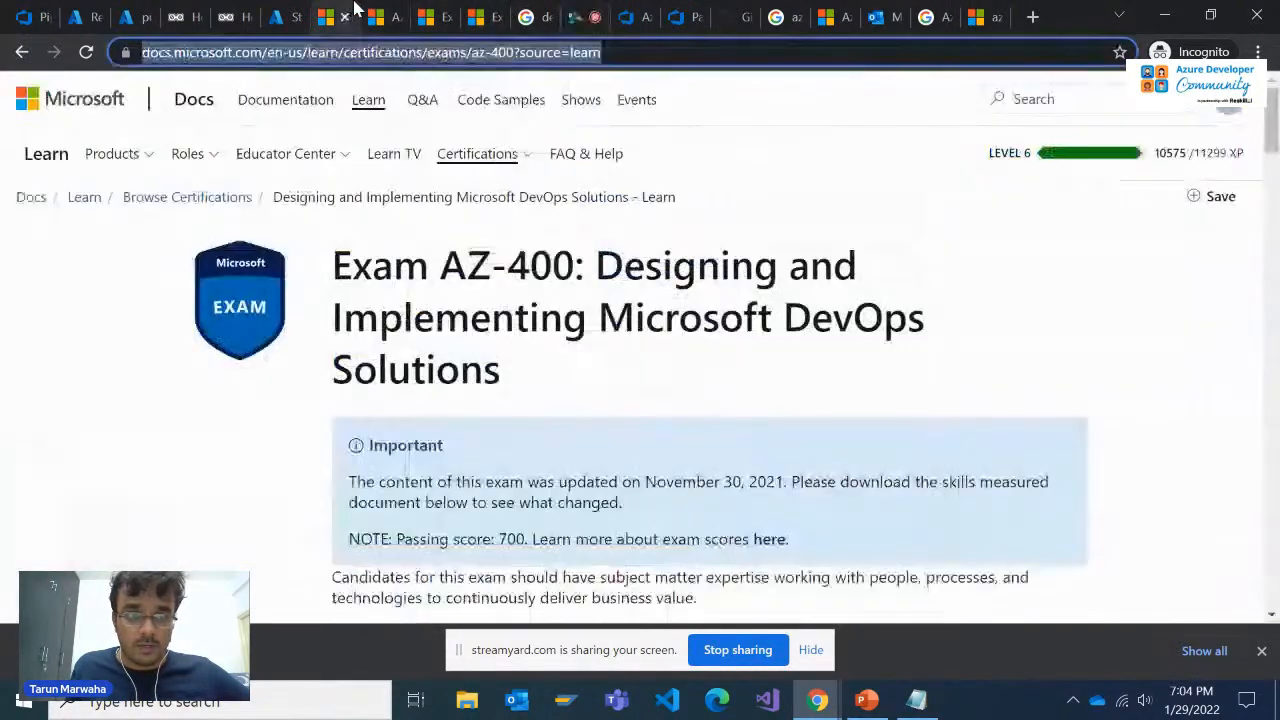
pyautogui.click(668, 9)
pyautogui.click(600, 9)
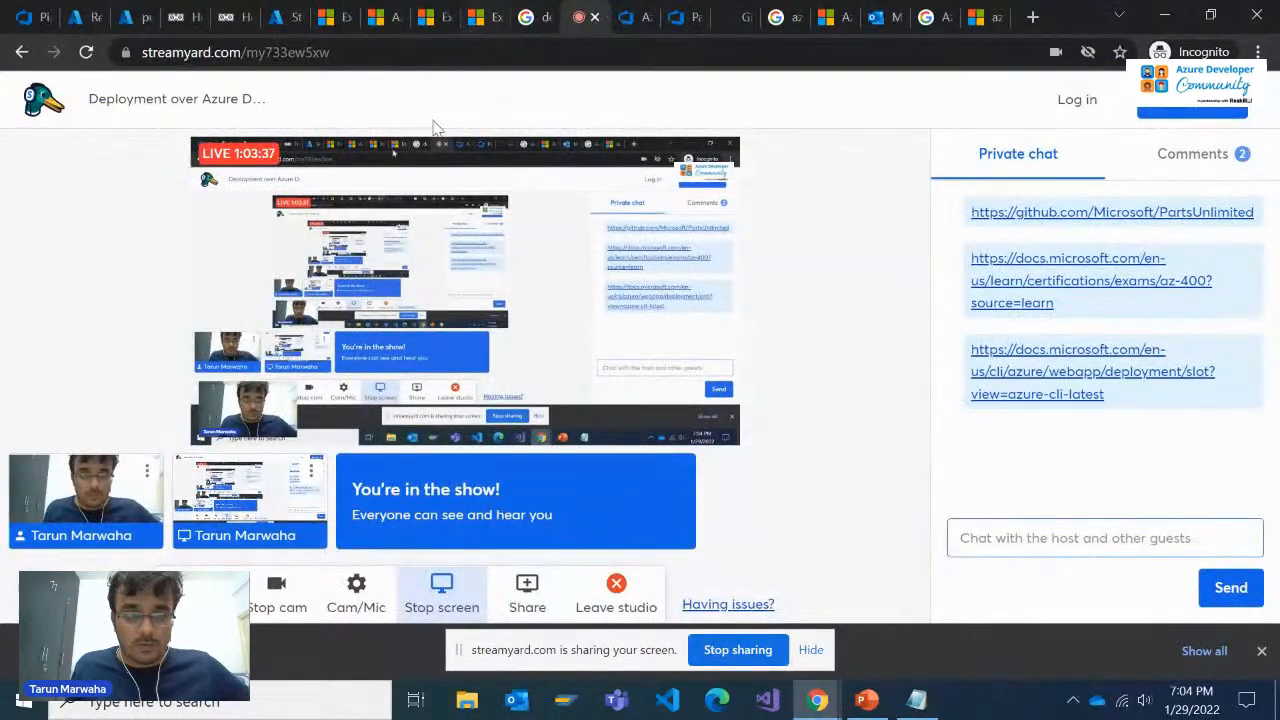
pyautogui.click(280, 17)
pyautogui.click(212, 12)
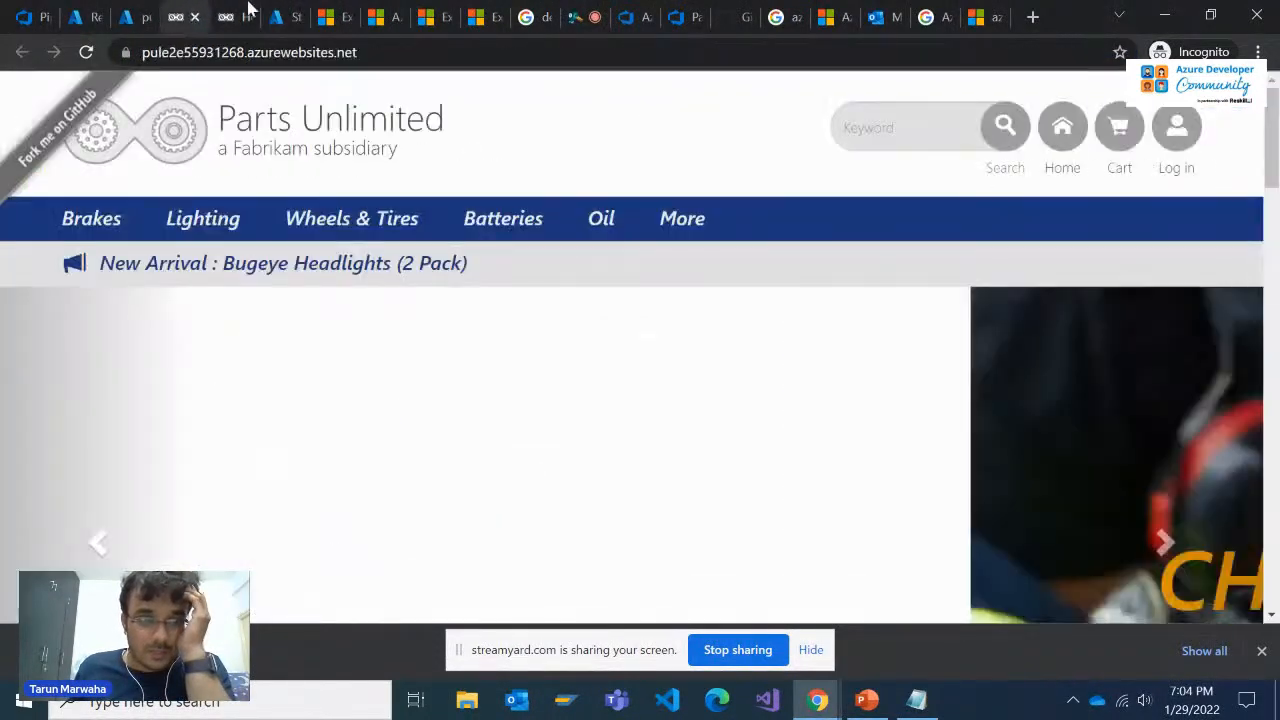
pyautogui.click(335, 12)
pyautogui.click(385, 12)
pyautogui.click(480, 12)
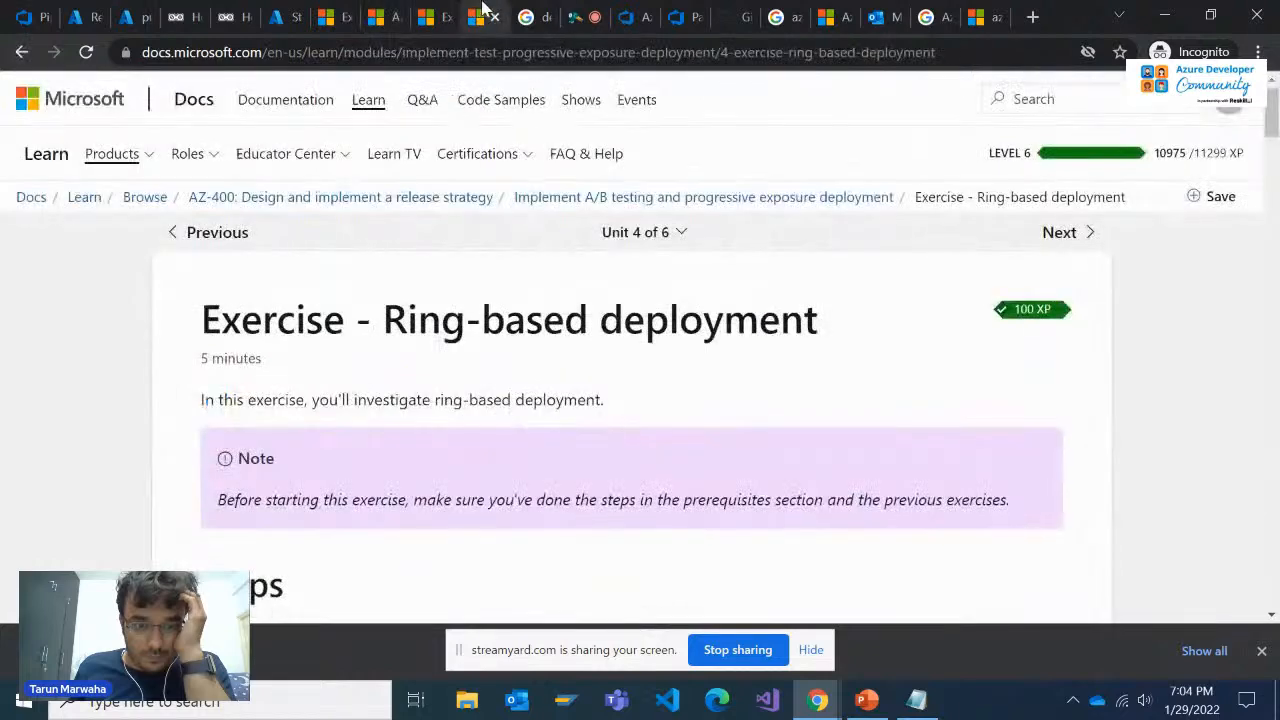
# Move the PartsUnlimitedE2E pipeline tab out into its own browser window
pyautogui.click(528, 12)
pyautogui.click(580, 12)
pyautogui.click(632, 12)
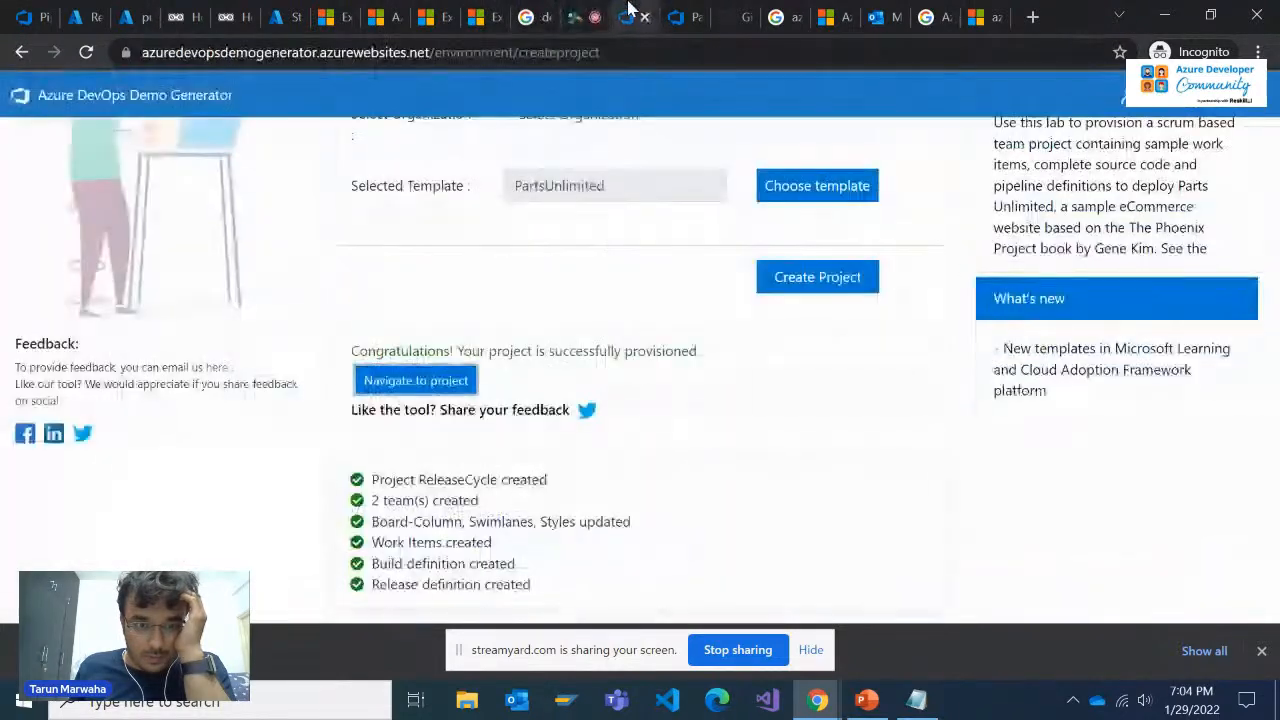
pyautogui.click(680, 12)
pyautogui.moveTo(672, 8); pyautogui.dragTo(677, 205)
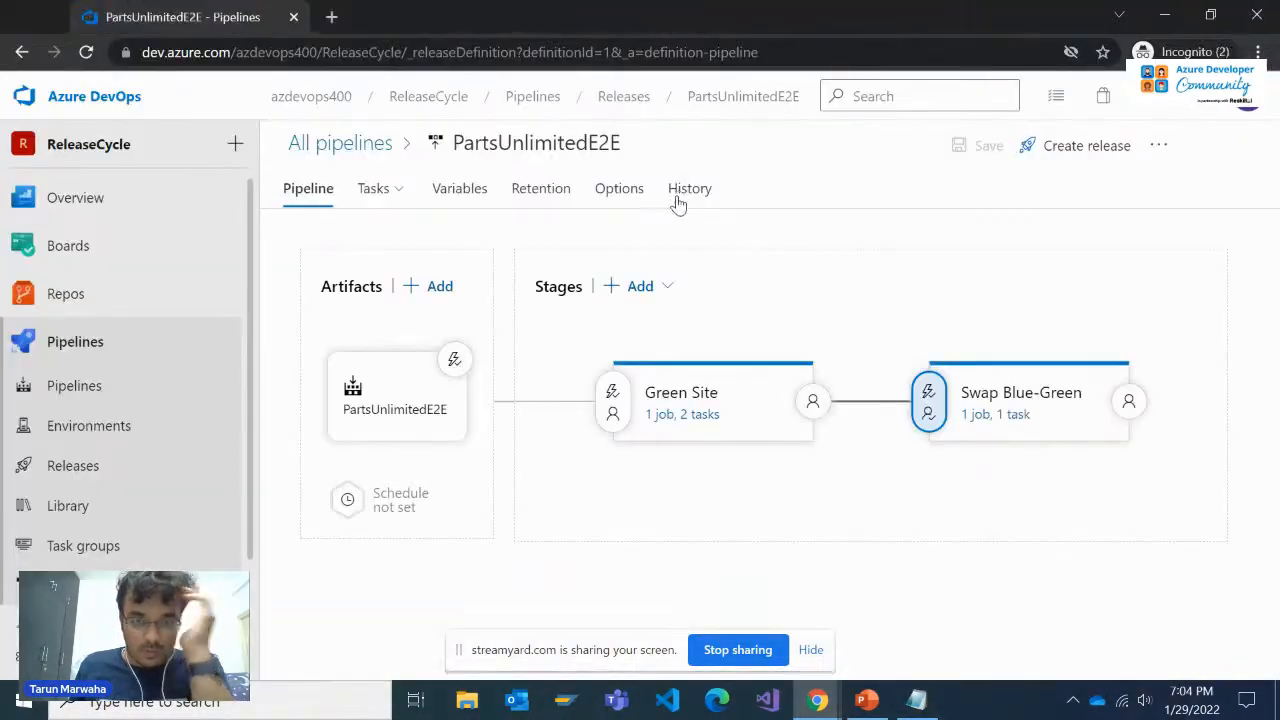
# Return to the other browser window and find the tab with the Microsoft Learn blue-green deployment exercise
pyautogui.hotkey('alt', 'Tab')
pyautogui.click(787, 10)
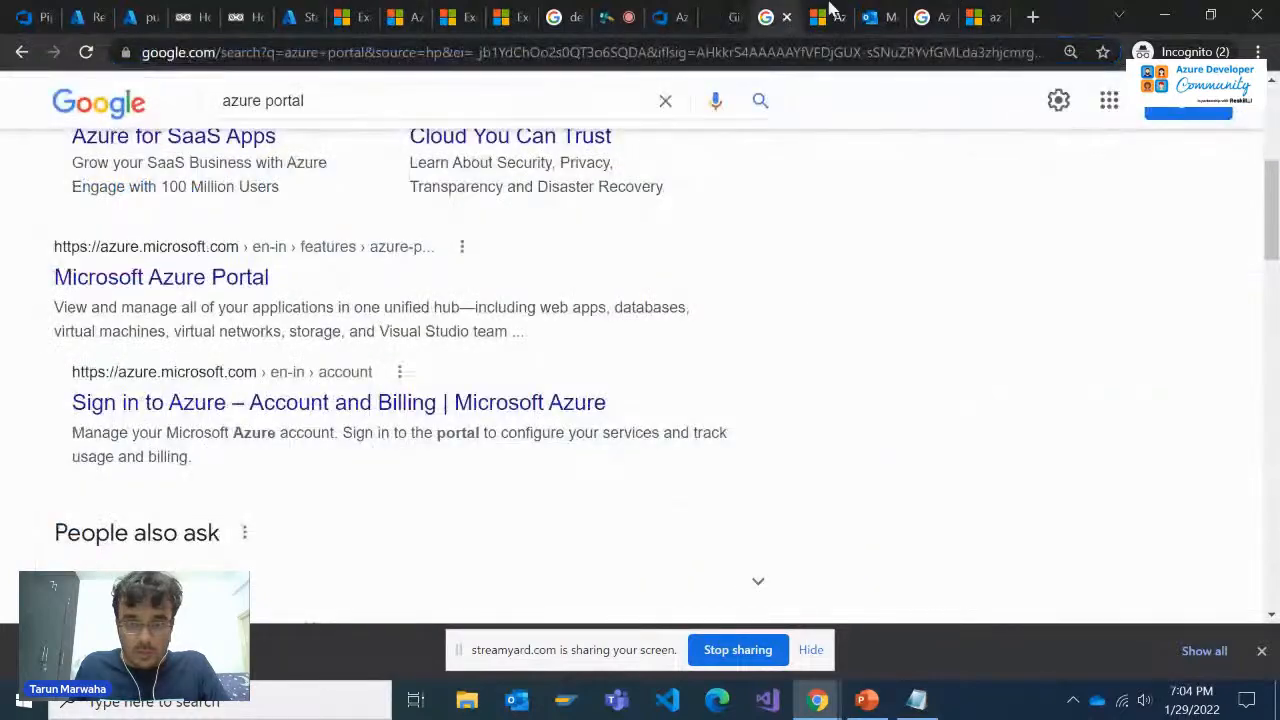
pyautogui.click(830, 12)
pyautogui.click(896, 9)
pyautogui.click(927, 10)
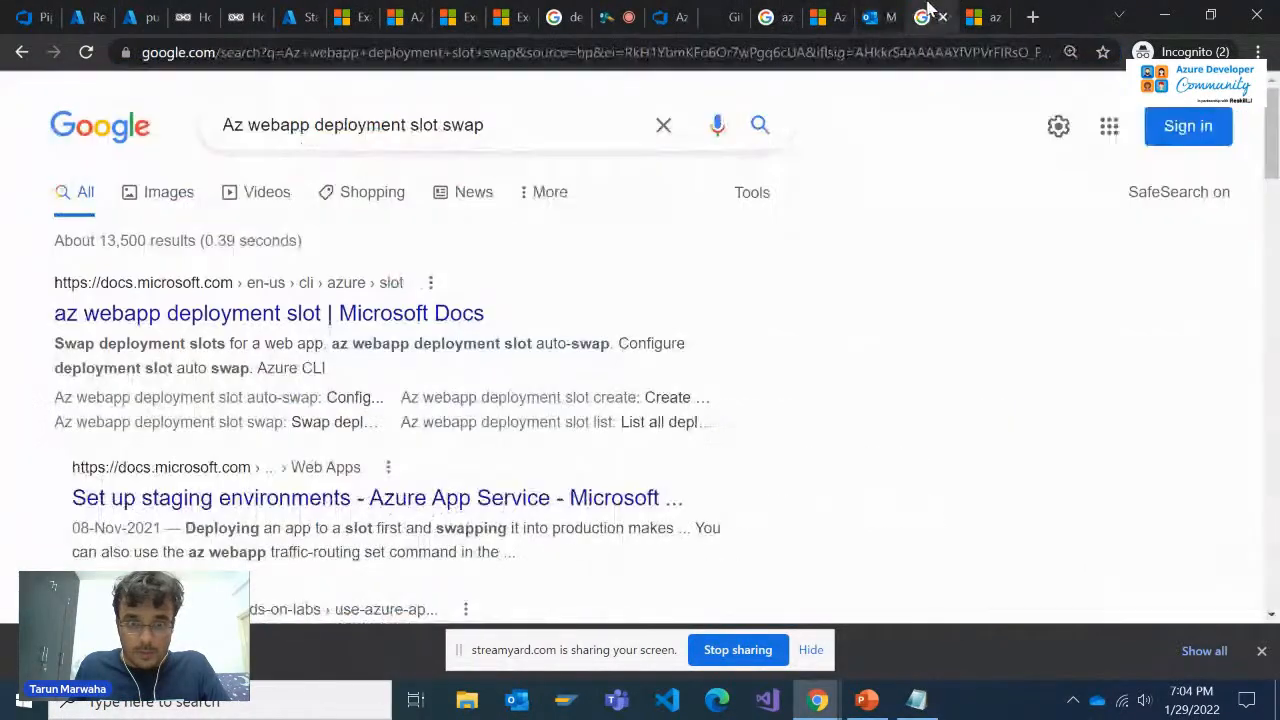
pyautogui.click(985, 9)
pyautogui.click(640, 12)
pyautogui.click(570, 12)
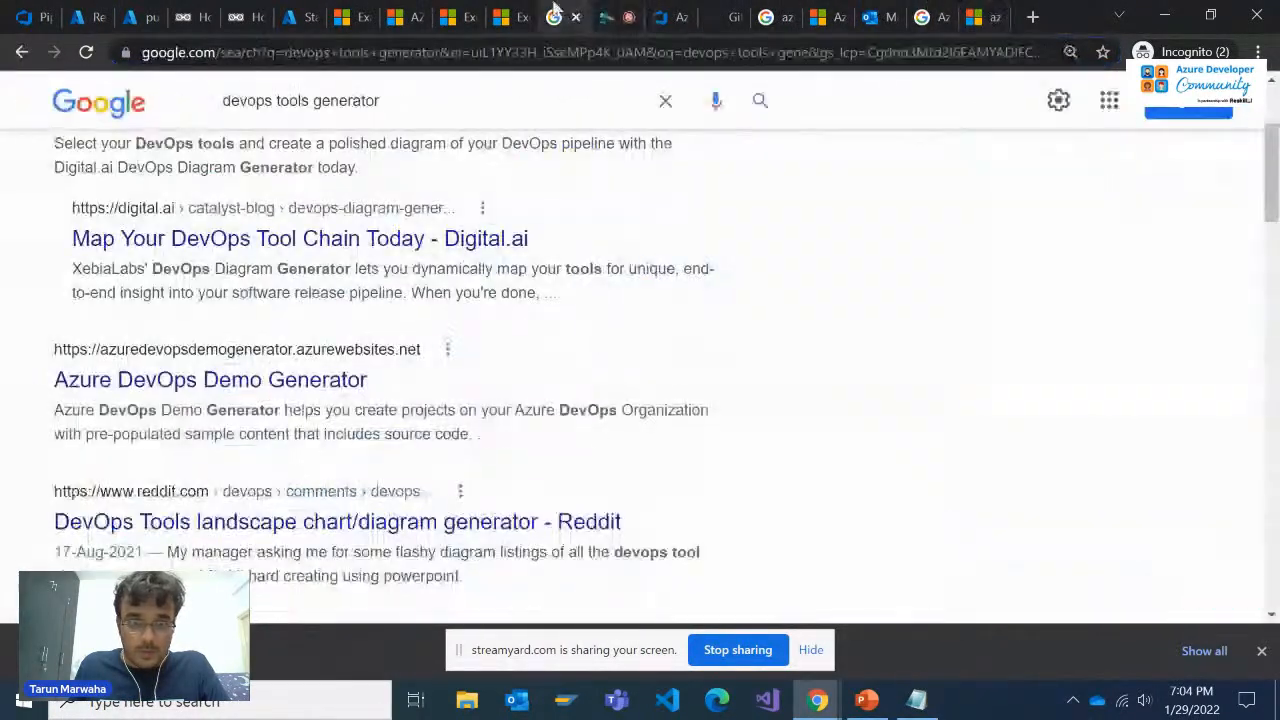
pyautogui.click(458, 12)
# Recheck steps 23 and 24 of the exercise and read step 25 under Test the blue-green swap
pyautogui.scroll(-3, 481, 423)
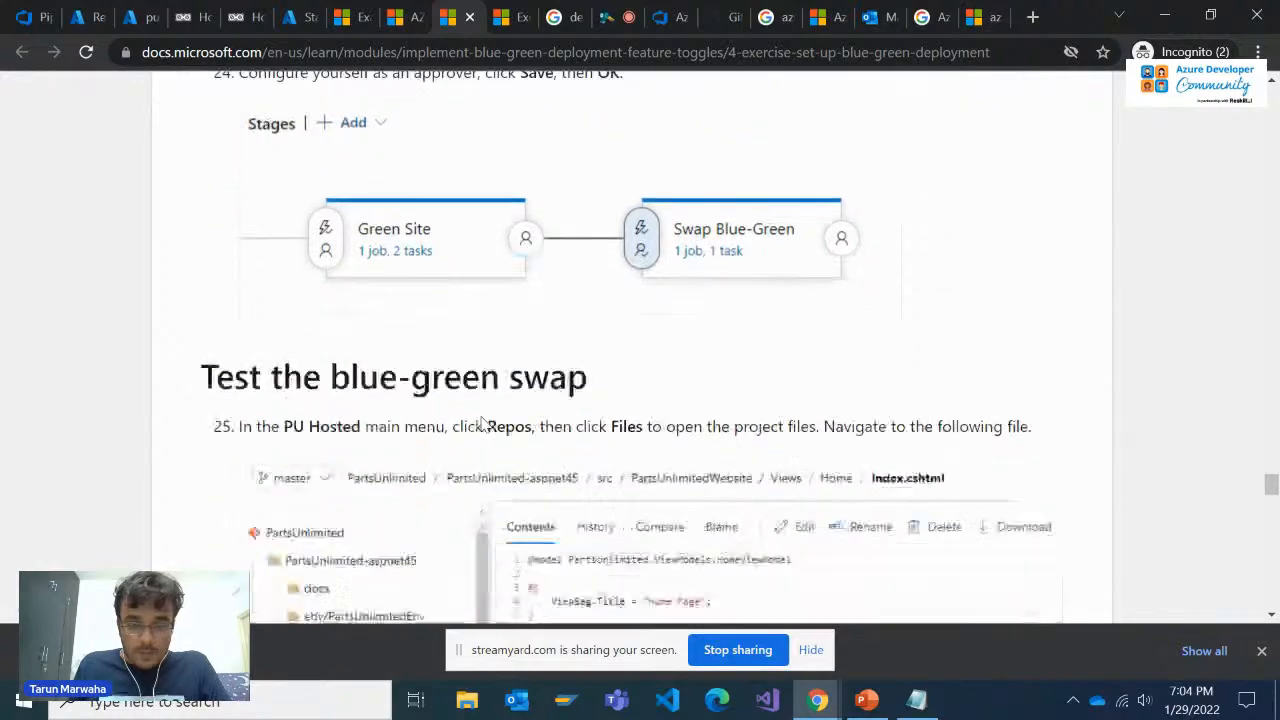
pyautogui.scroll(3, 481, 425)
pyautogui.scroll(2, 481, 423)
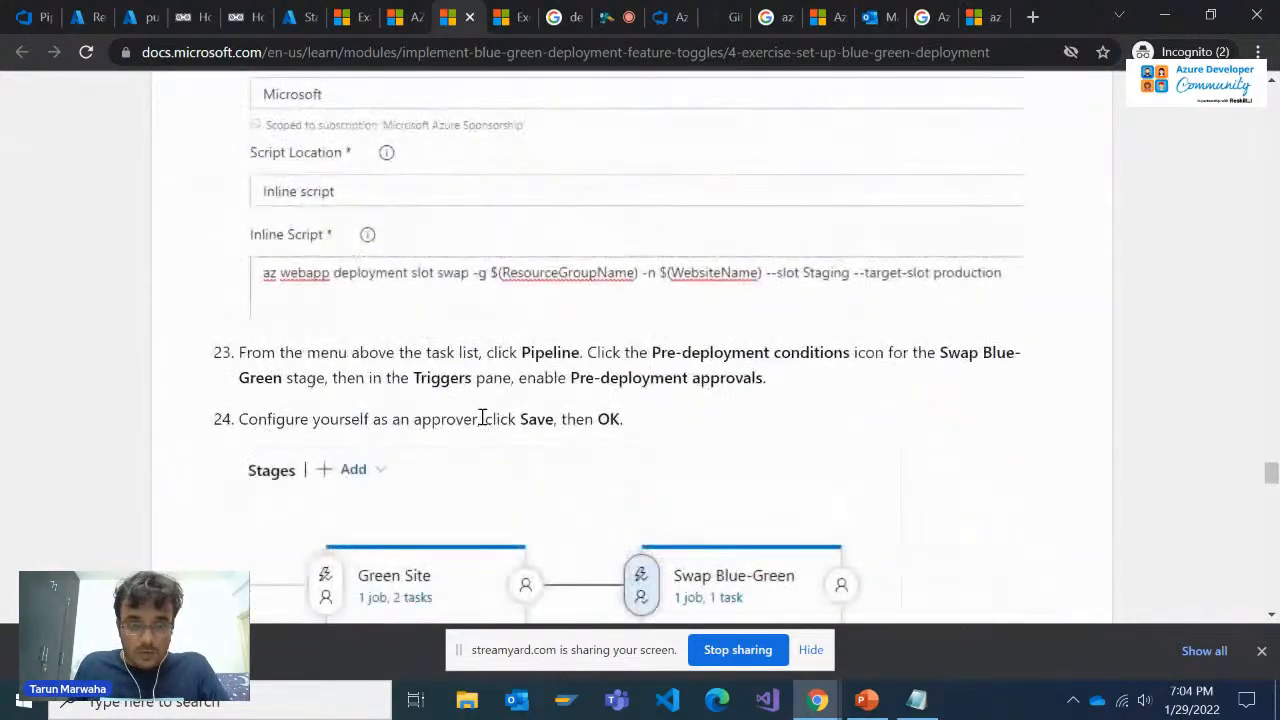
pyautogui.scroll(-1, 482, 417)
pyautogui.scroll(-3, 481, 423)
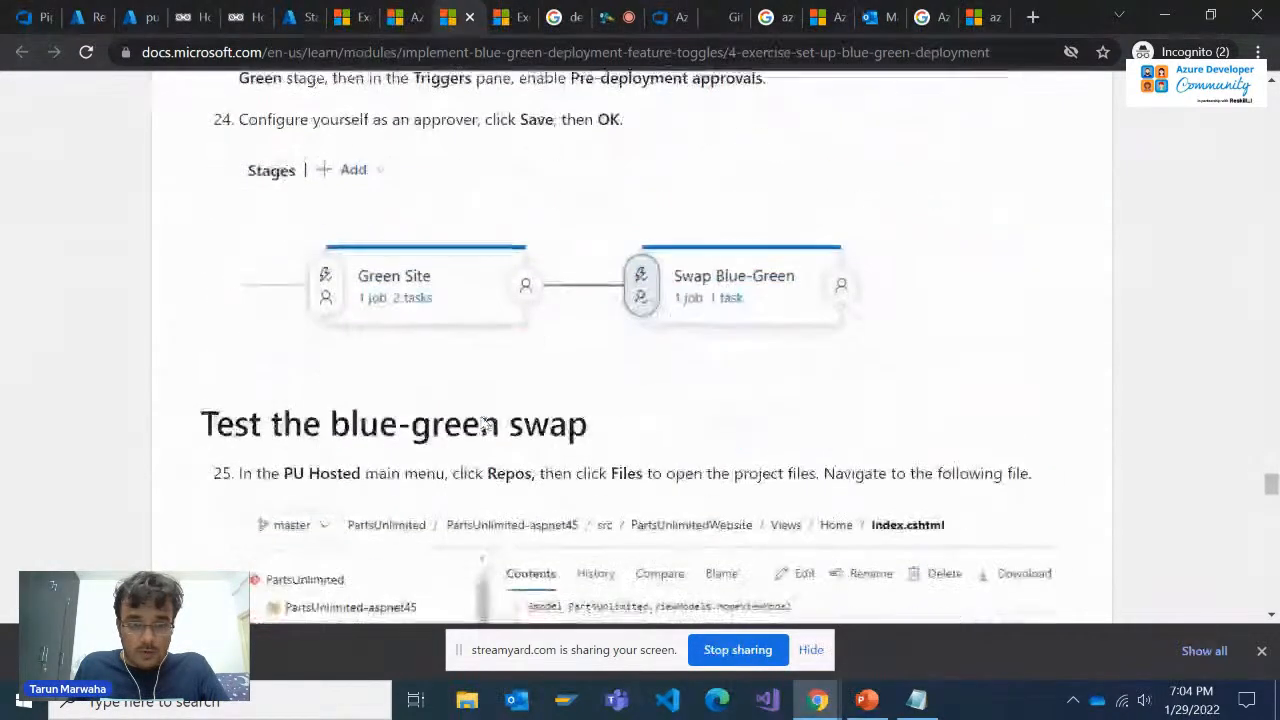
pyautogui.scroll(3, 481, 423)
pyautogui.scroll(-2, 481, 423)
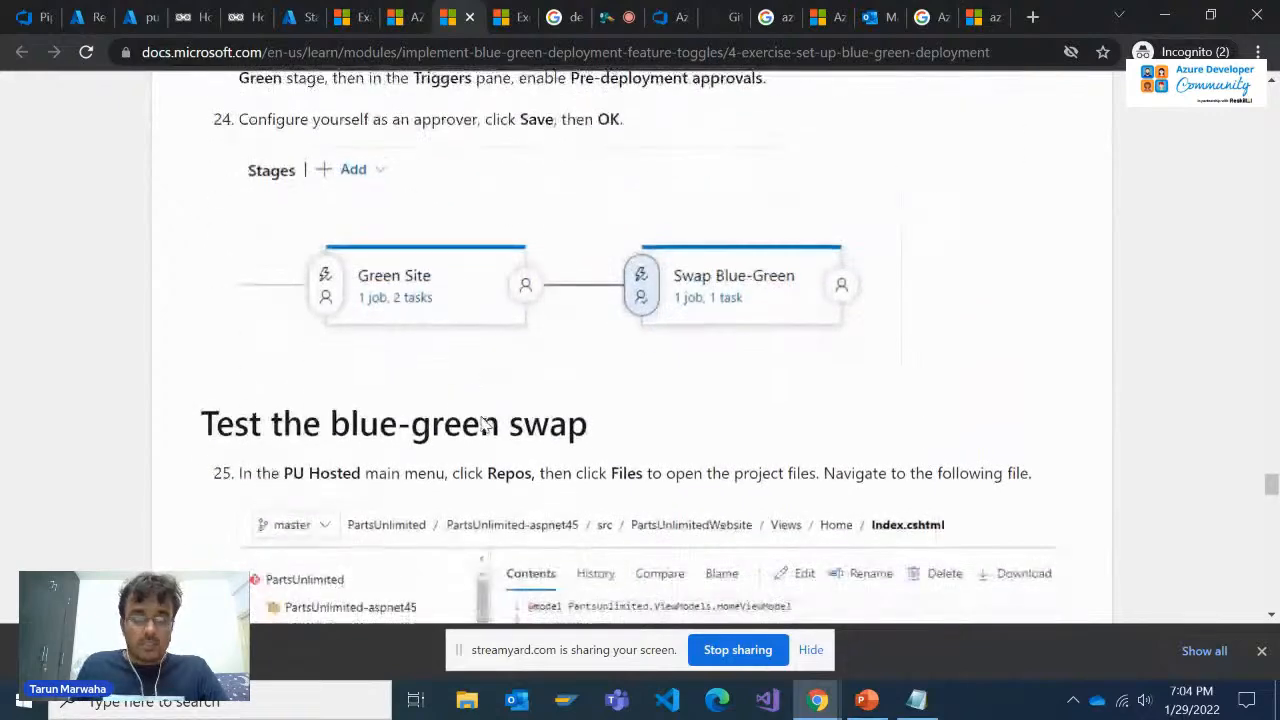
pyautogui.scroll(-1, 472, 393)
# Switch to Azure DevOps, open the PartsUnlimited repository files and expand PartsUnlimited-aspnet45/src/PartsUnlimitedWebsite
pyautogui.hotkey('alt', 'Tab')
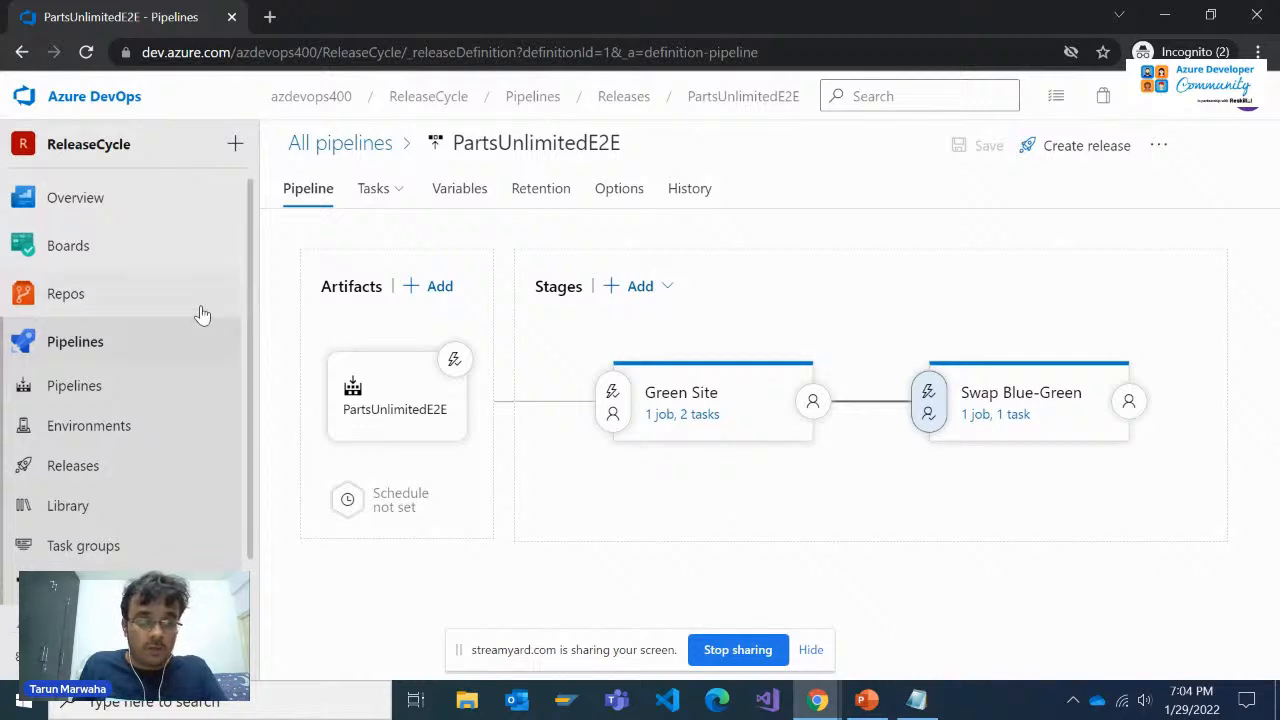
pyautogui.click(137, 294)
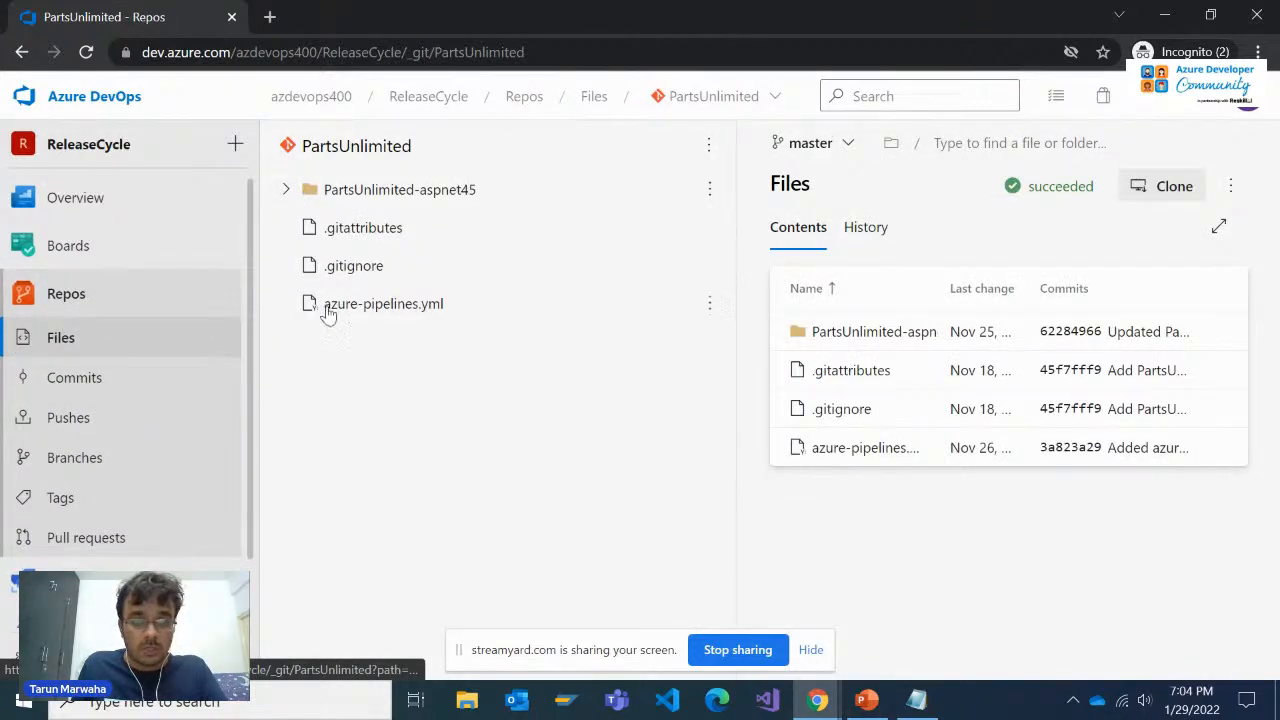
pyautogui.click(286, 191)
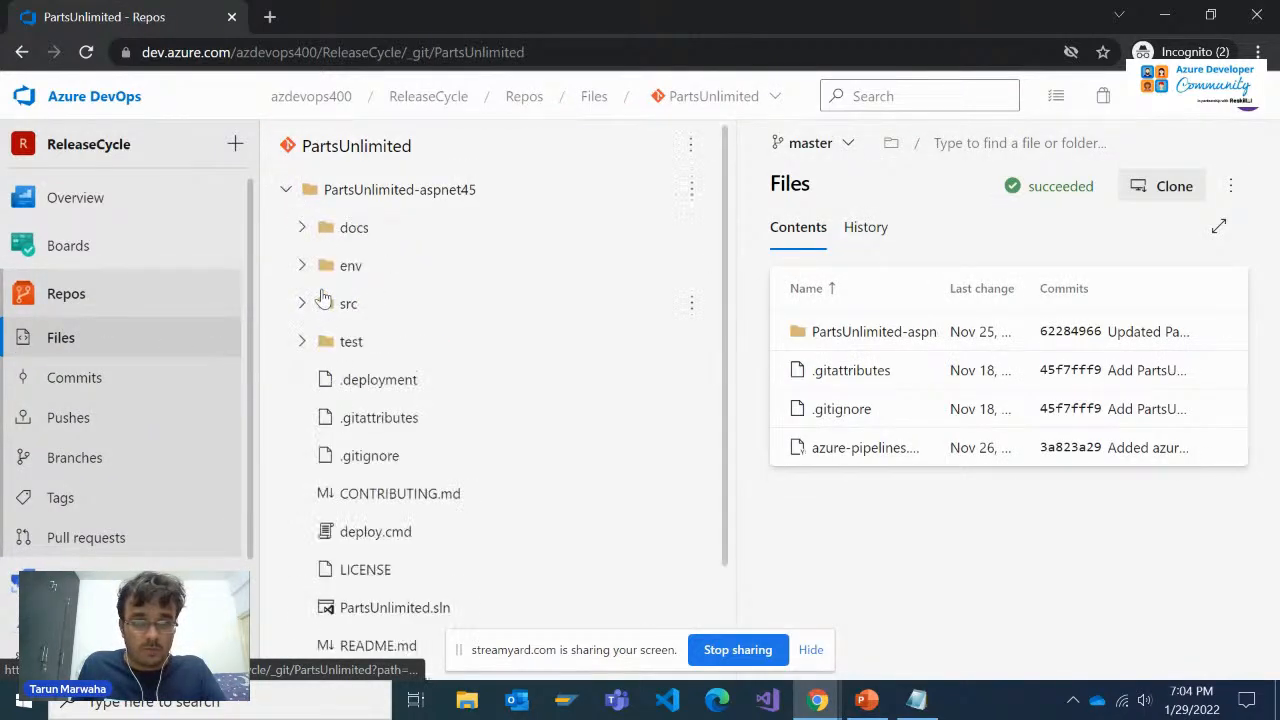
pyautogui.click(303, 304)
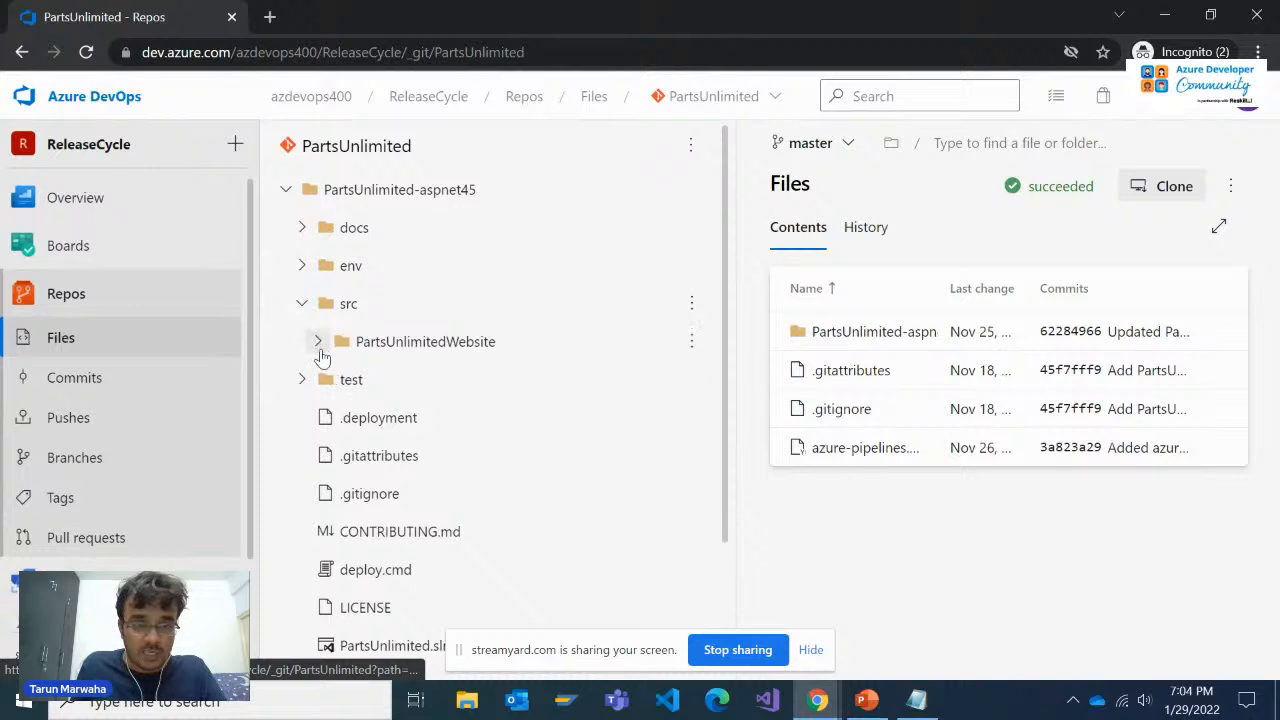
pyautogui.click(318, 342)
pyautogui.scroll(-2, 398, 482)
pyautogui.scroll(-5, 380, 505)
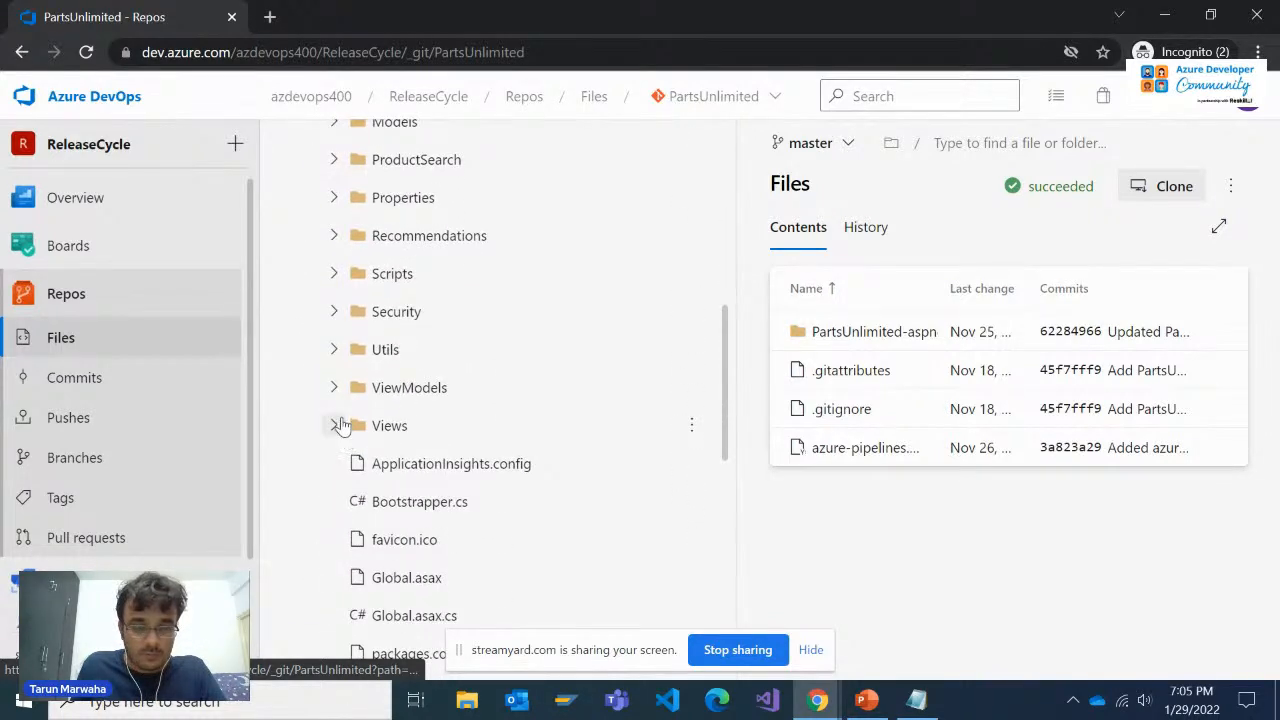
pyautogui.scroll(-2, 372, 468)
# Check the file path in the Learn exercise, then open Views/Home/Index.cshtml in the PartsUnlimited repository
pyautogui.hotkey('alt', 'Tab')
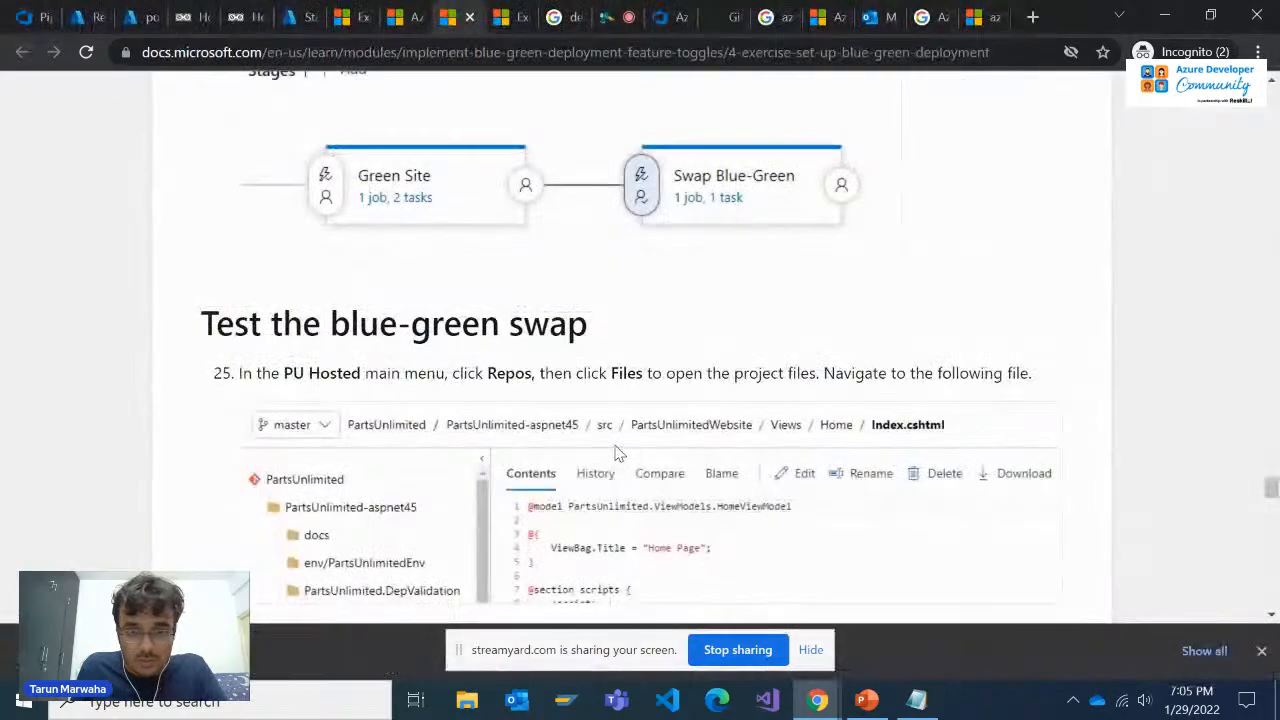
pyautogui.hotkey('alt', 'Tab')
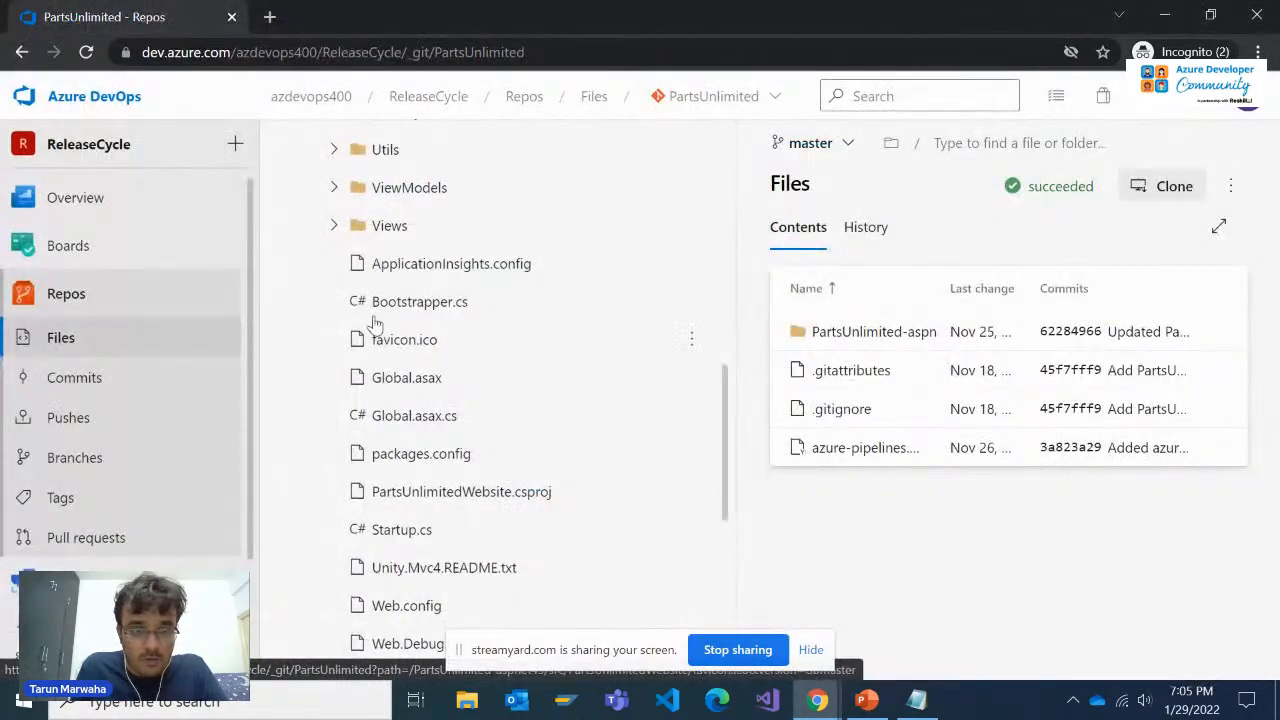
pyautogui.scroll(-3, 385, 490)
pyautogui.scroll(3, 351, 363)
pyautogui.click(358, 330)
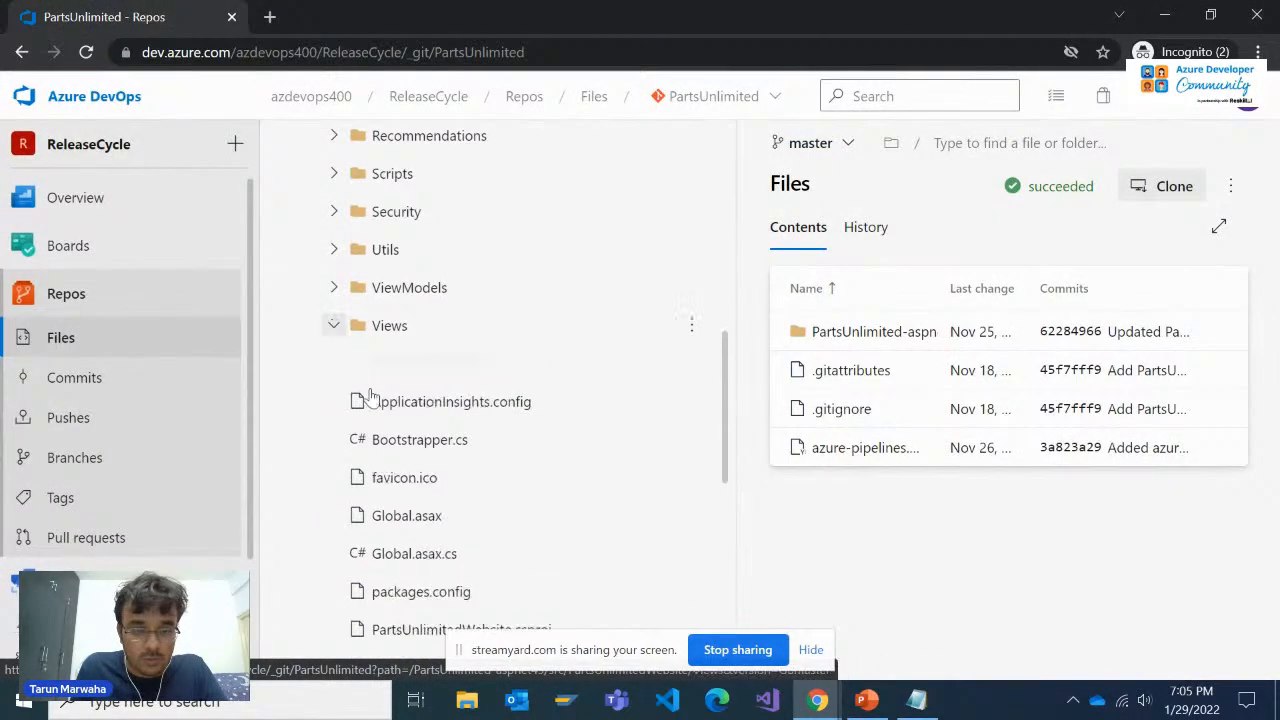
pyautogui.scroll(-1, 392, 440)
pyautogui.click(350, 339)
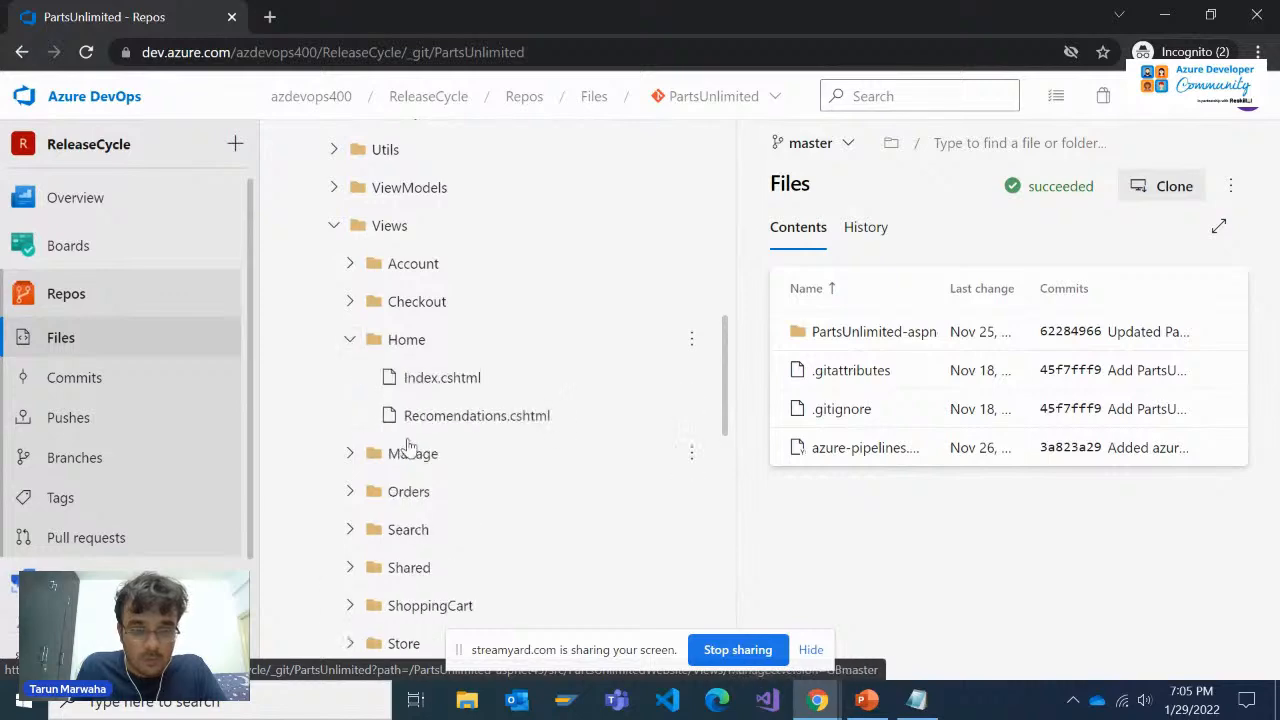
pyautogui.click(492, 386)
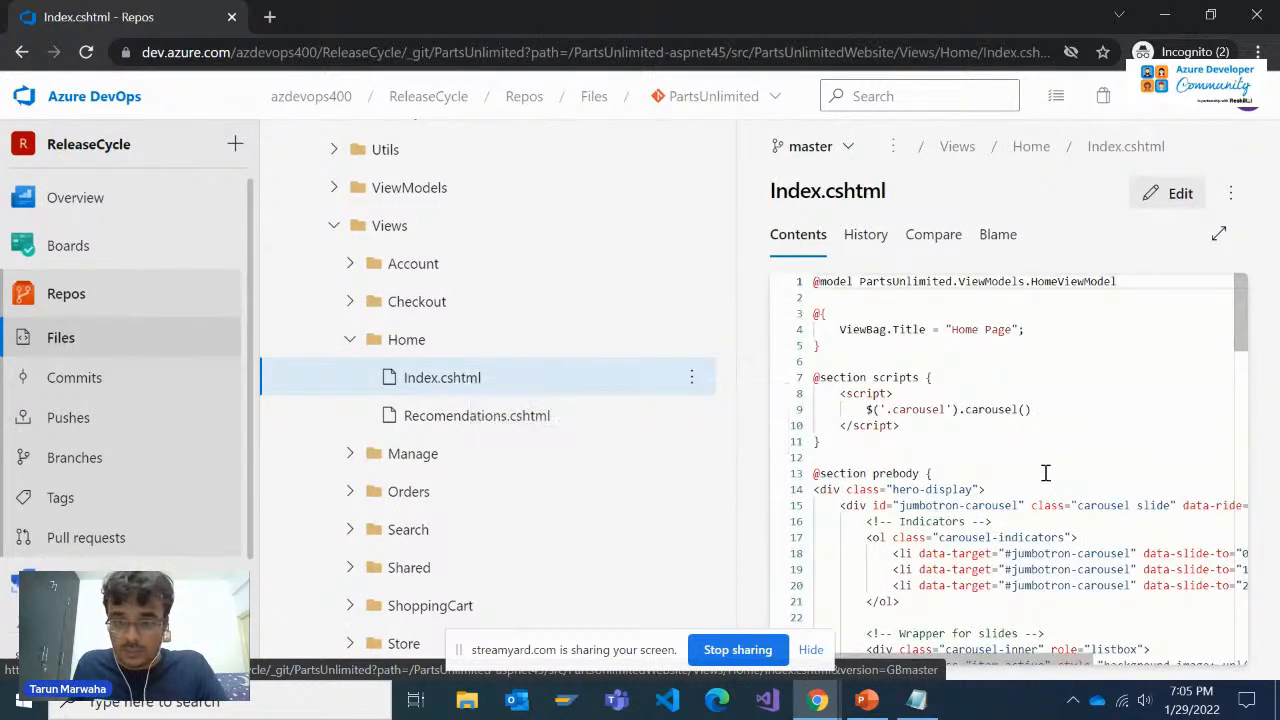
# Try to add a space after "New tires" on line 37 of Index.cshtml in the Contents view
pyautogui.scroll(-2, 1046, 472)
pyautogui.scroll(-1, 1058, 468)
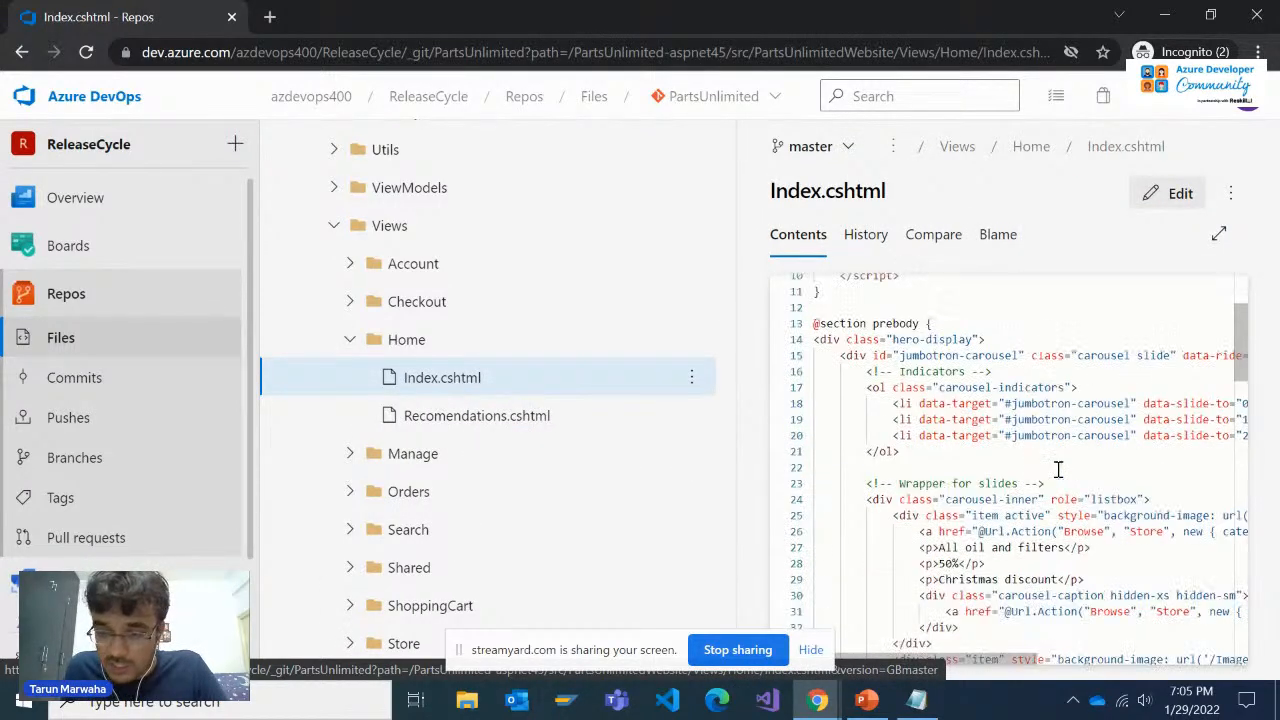
pyautogui.scroll(2, 1058, 468)
pyautogui.scroll(-2, 1054, 469)
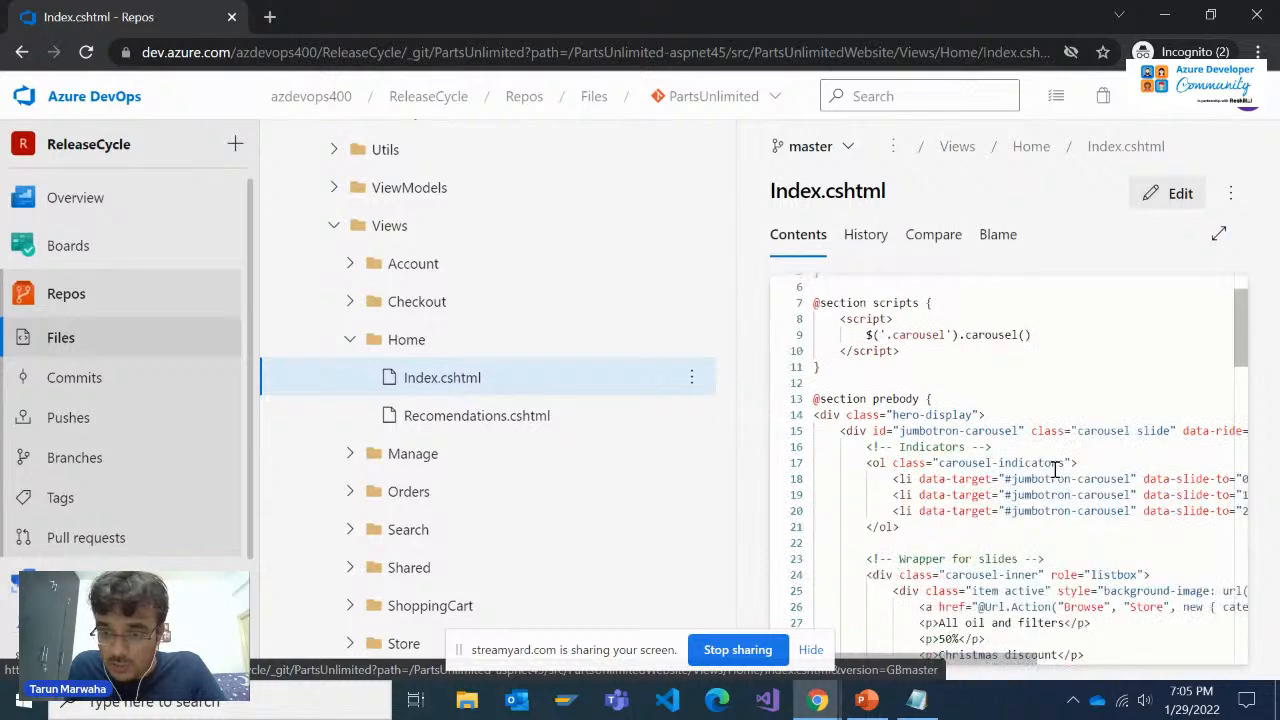
pyautogui.scroll(-3, 1054, 469)
pyautogui.scroll(-2, 1054, 469)
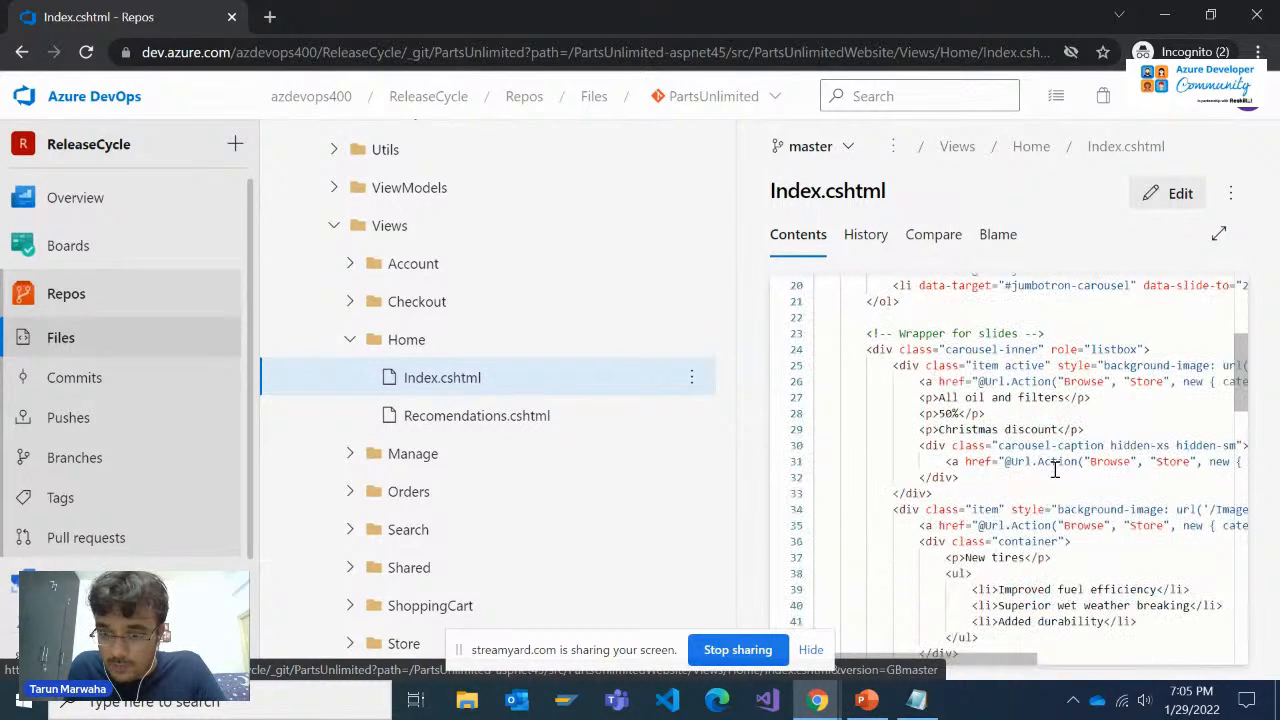
pyautogui.scroll(-3, 1043, 559)
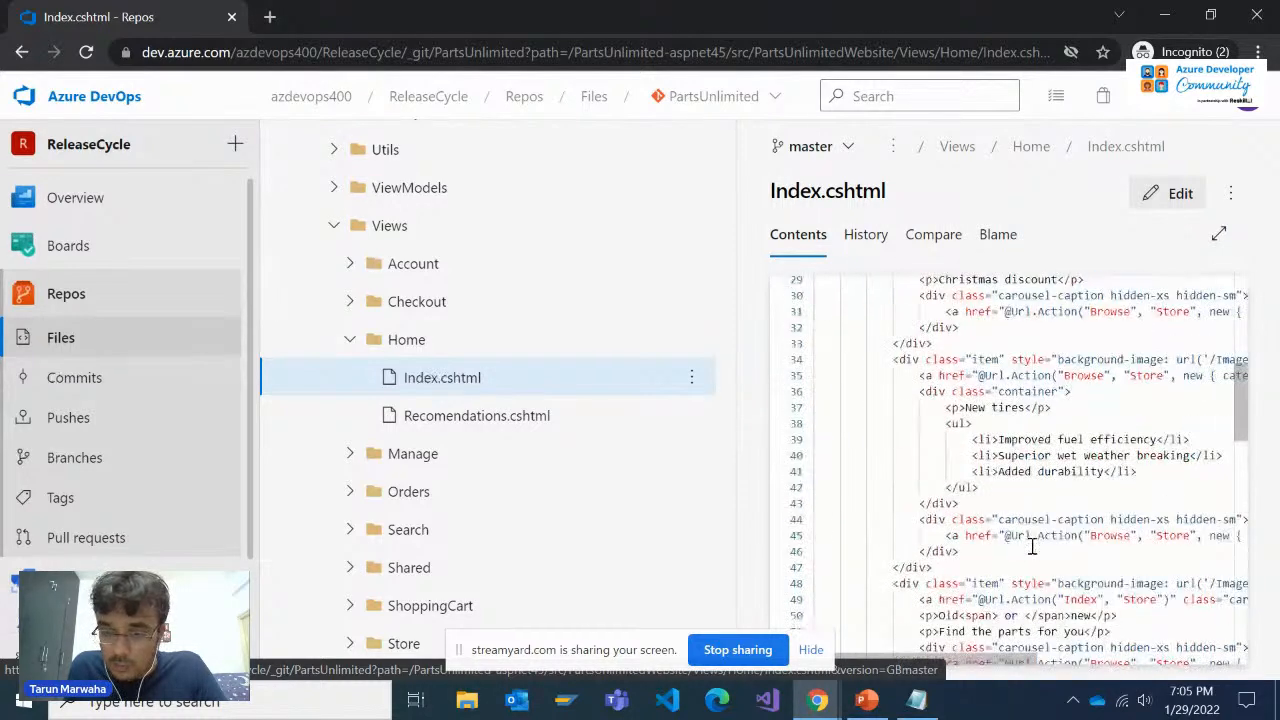
pyautogui.click(1025, 408)
pyautogui.press('space')
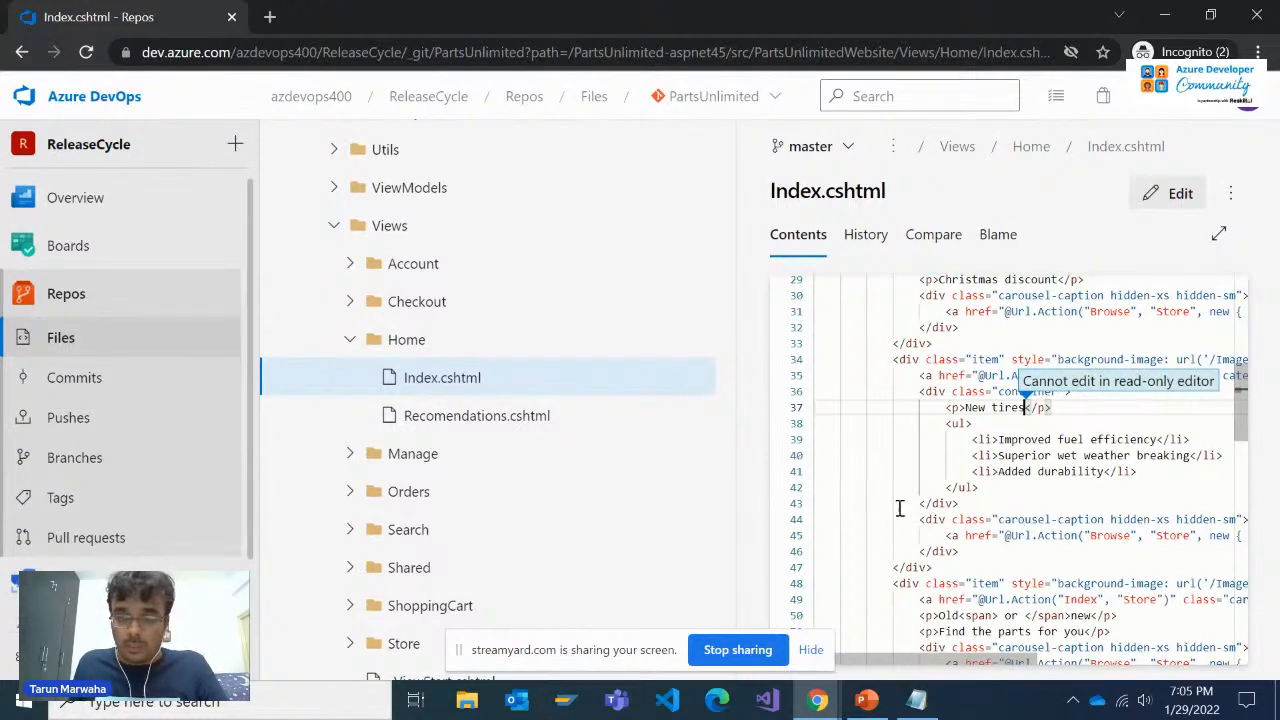
# Switch to the Parts Unlimited staging site, bring up the New Tires carousel slide and highlight the word "Tires" in its heading
pyautogui.moveTo(820, 700)
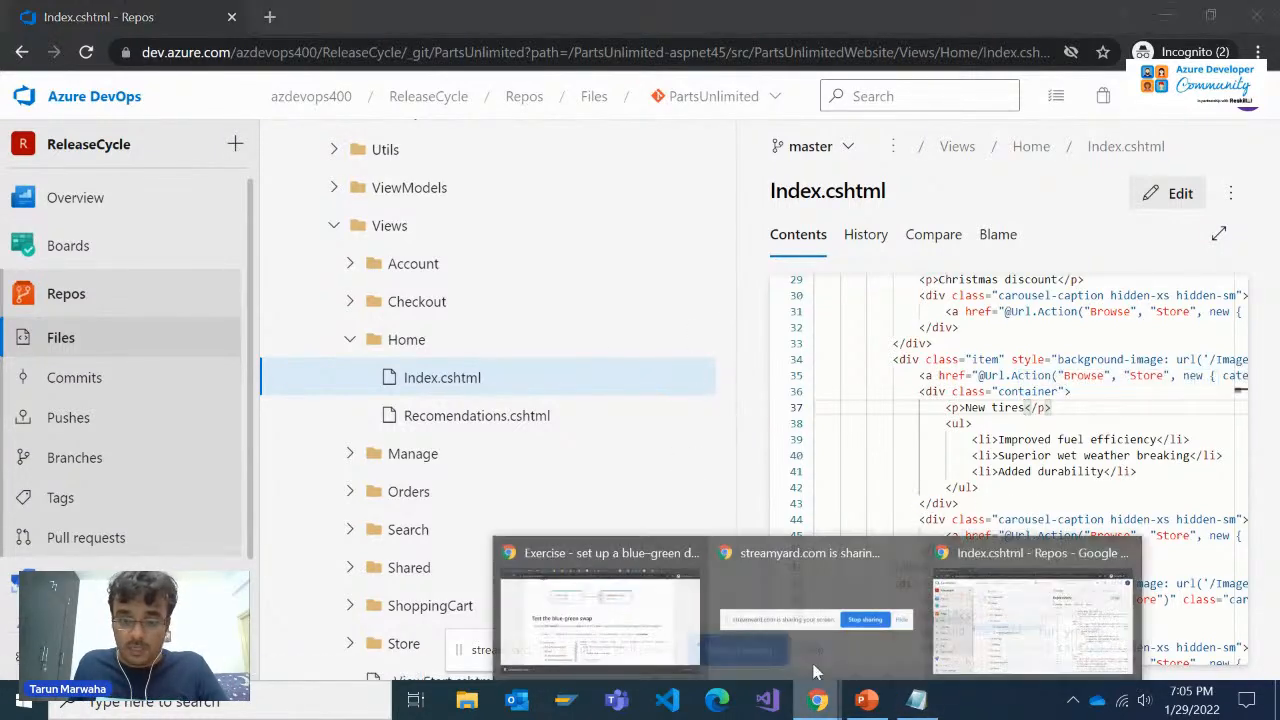
pyautogui.click(624, 617)
pyautogui.click(246, 14)
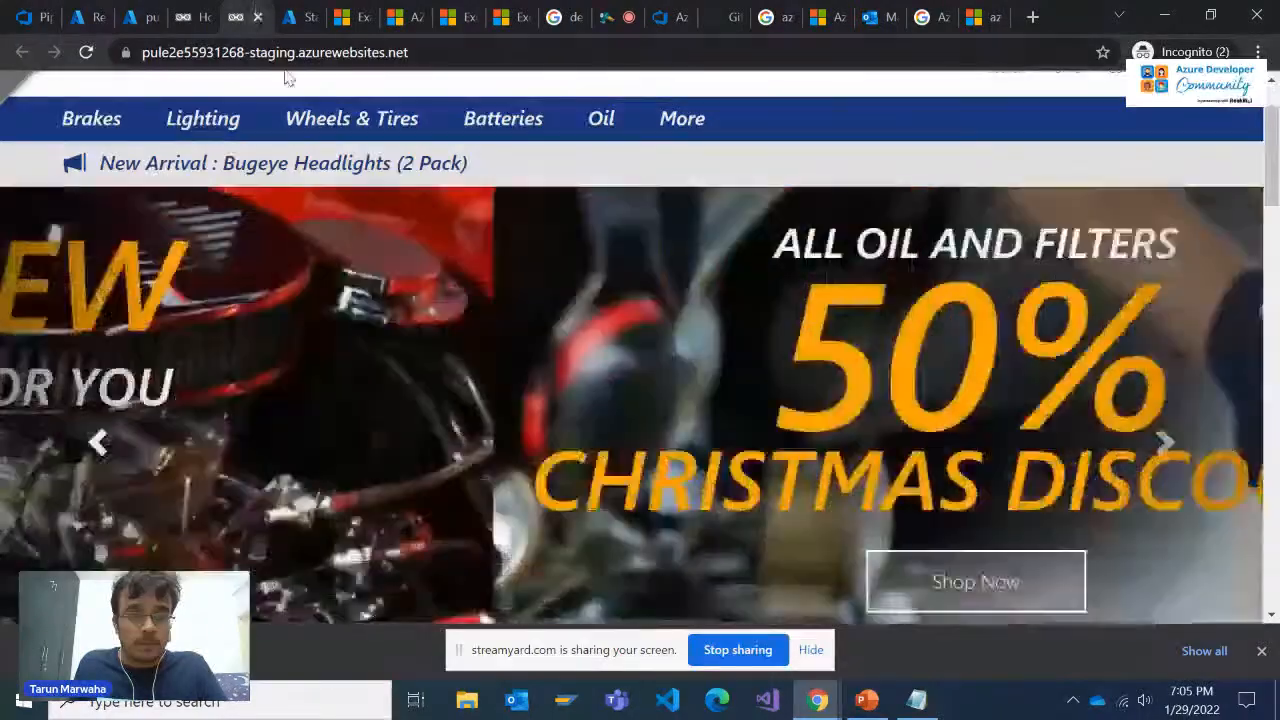
pyautogui.click(94, 444)
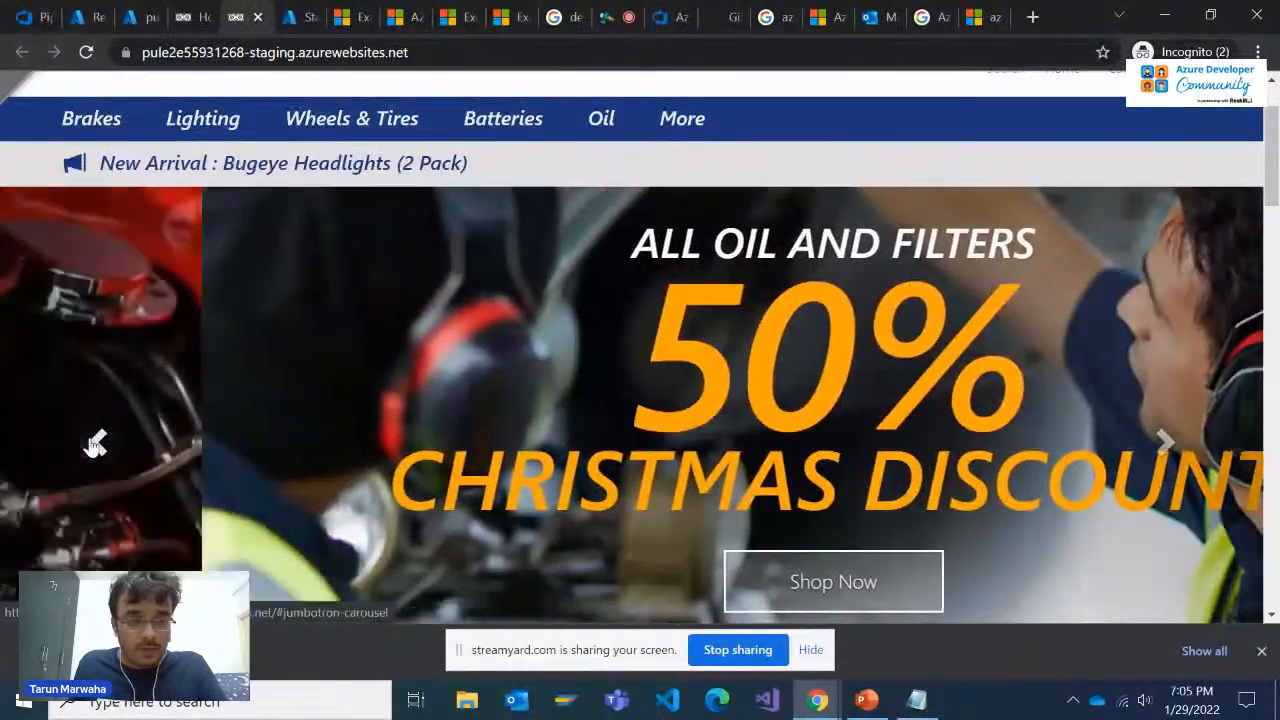
pyautogui.click(95, 445)
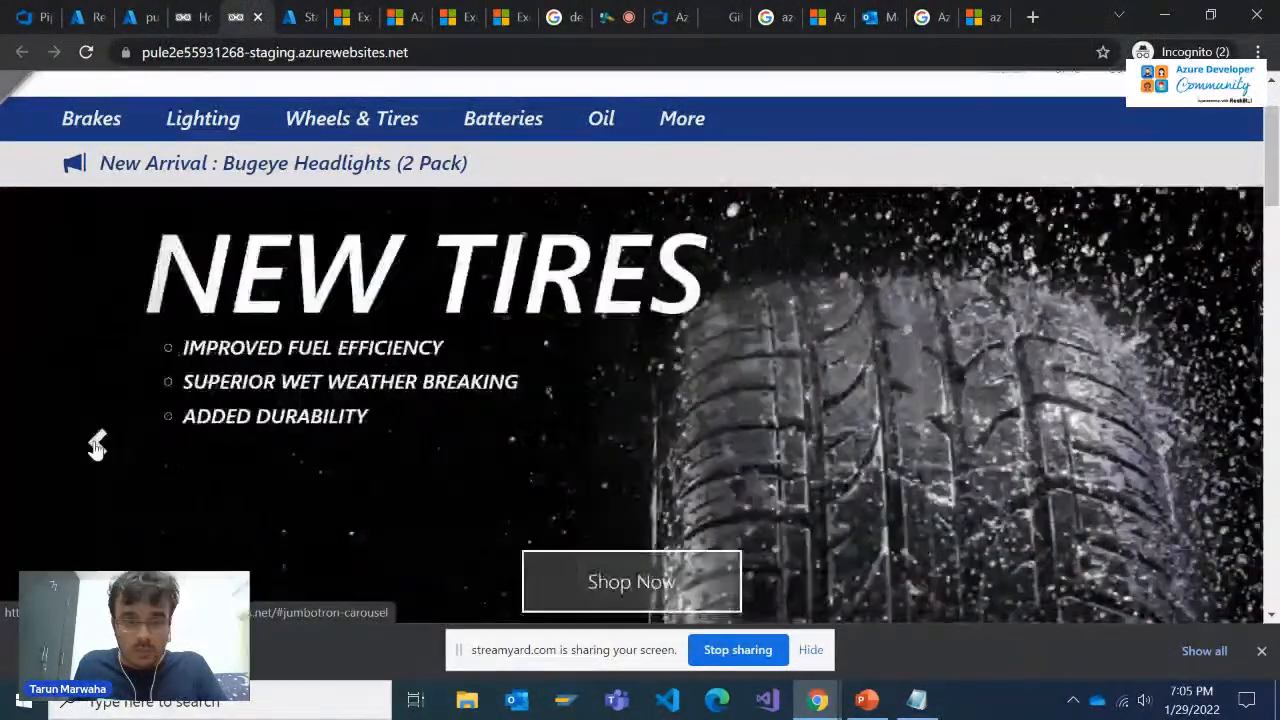
pyautogui.tripleClick(534, 292)
pyautogui.click(533, 277)
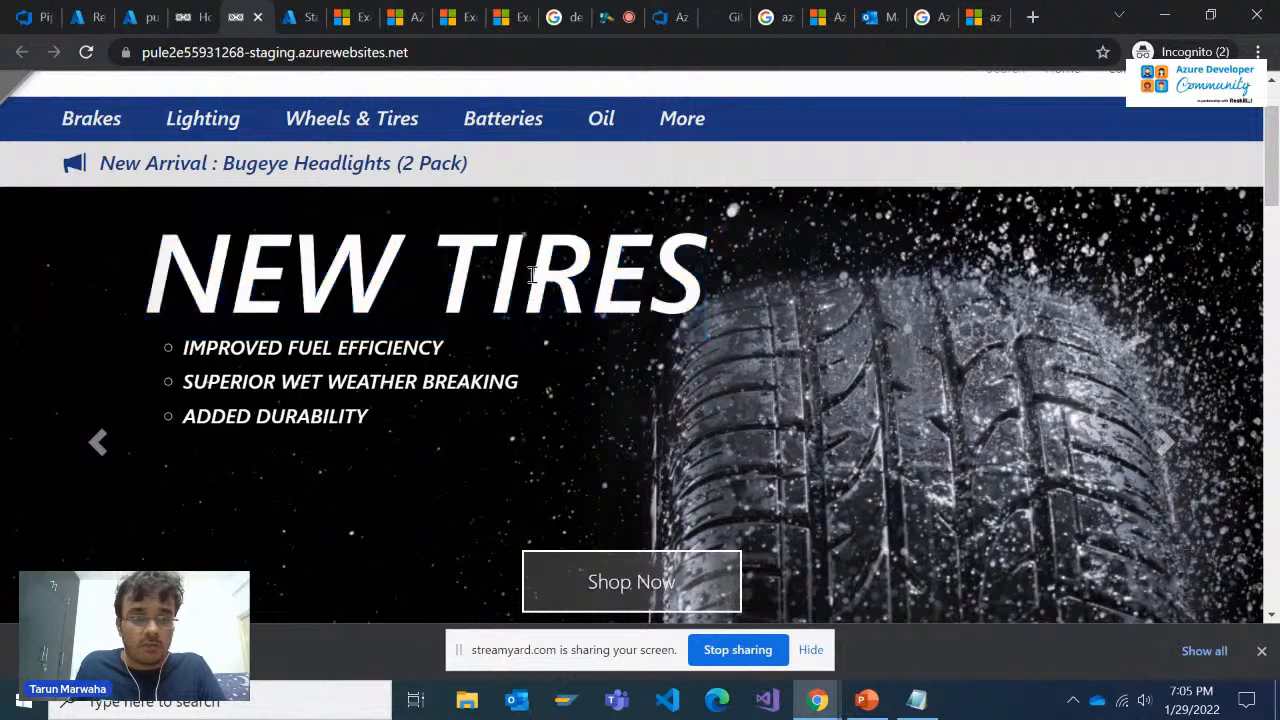
pyautogui.doubleClick(539, 273)
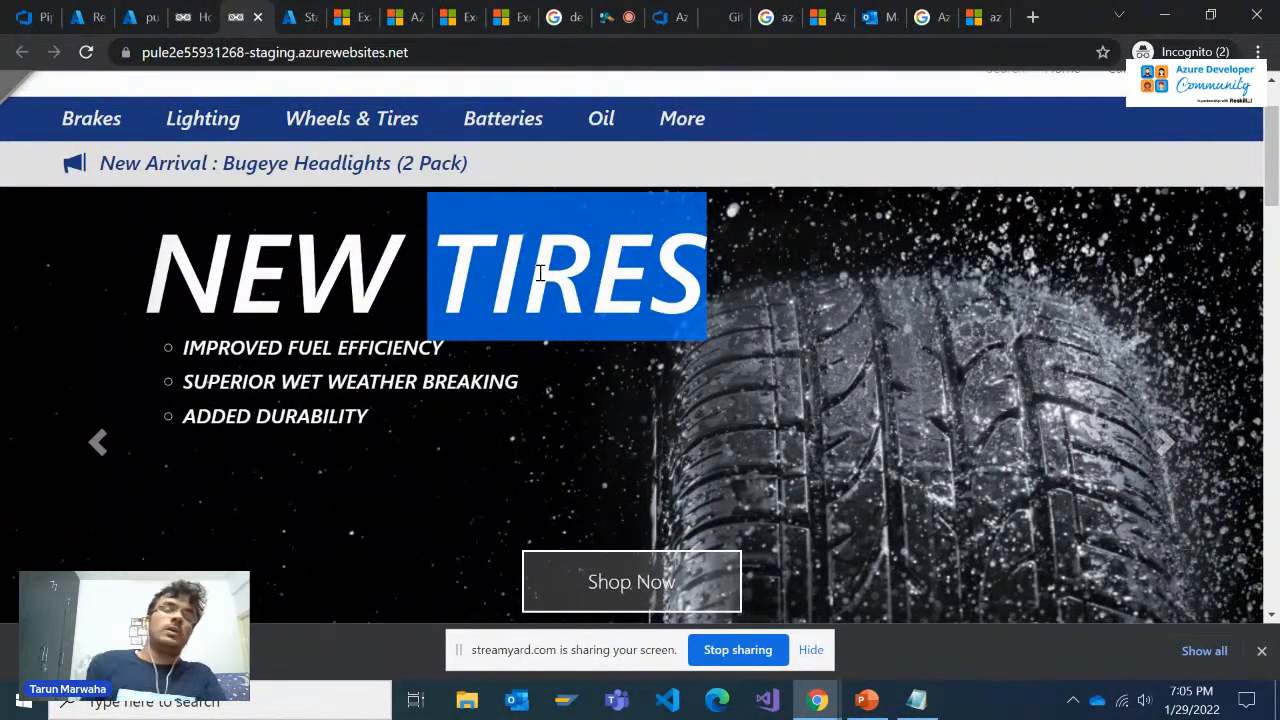
pyautogui.hotkey('alt', 'Tab')
pyautogui.hotkey('alt', 'Tab')
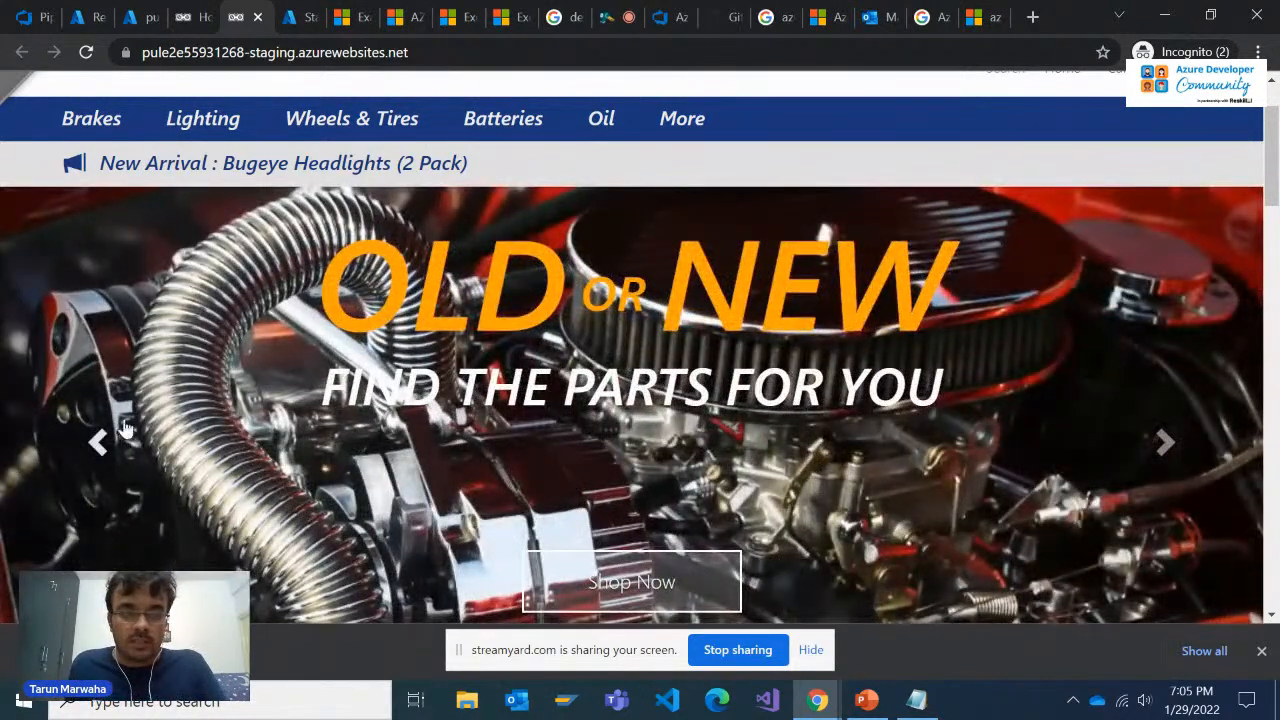
pyautogui.click(97, 442)
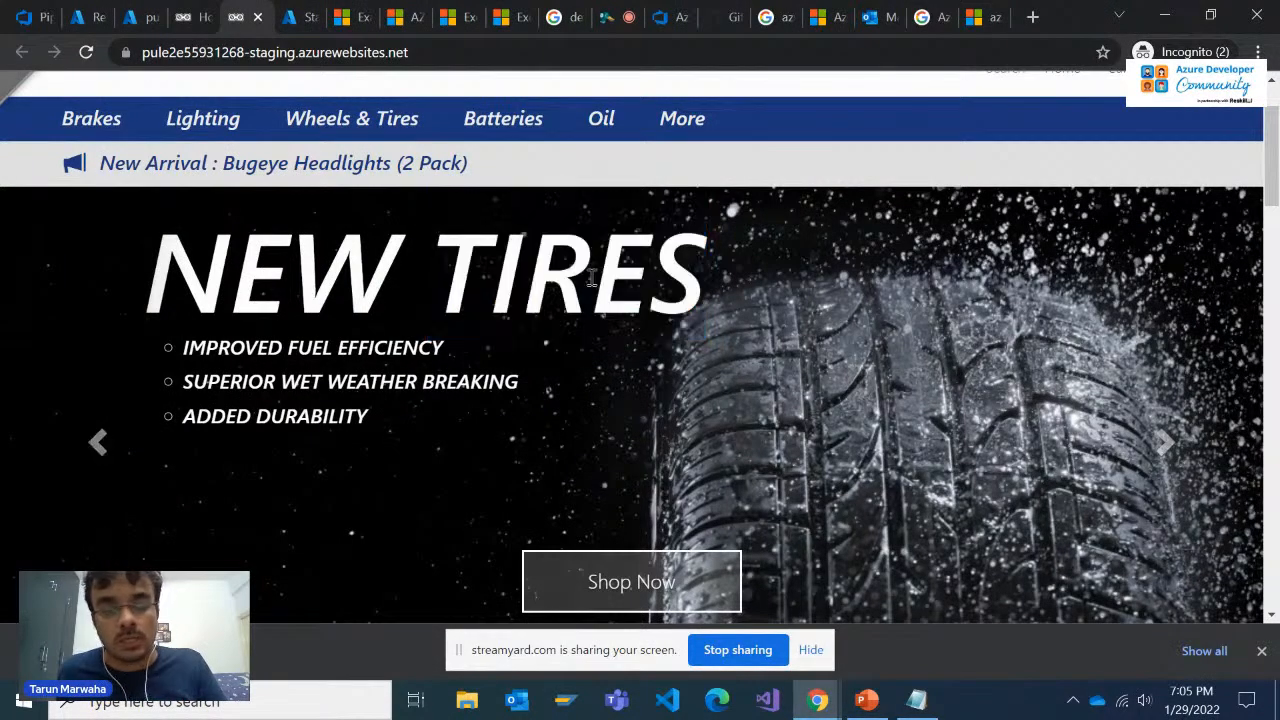
pyautogui.doubleClick(591, 279)
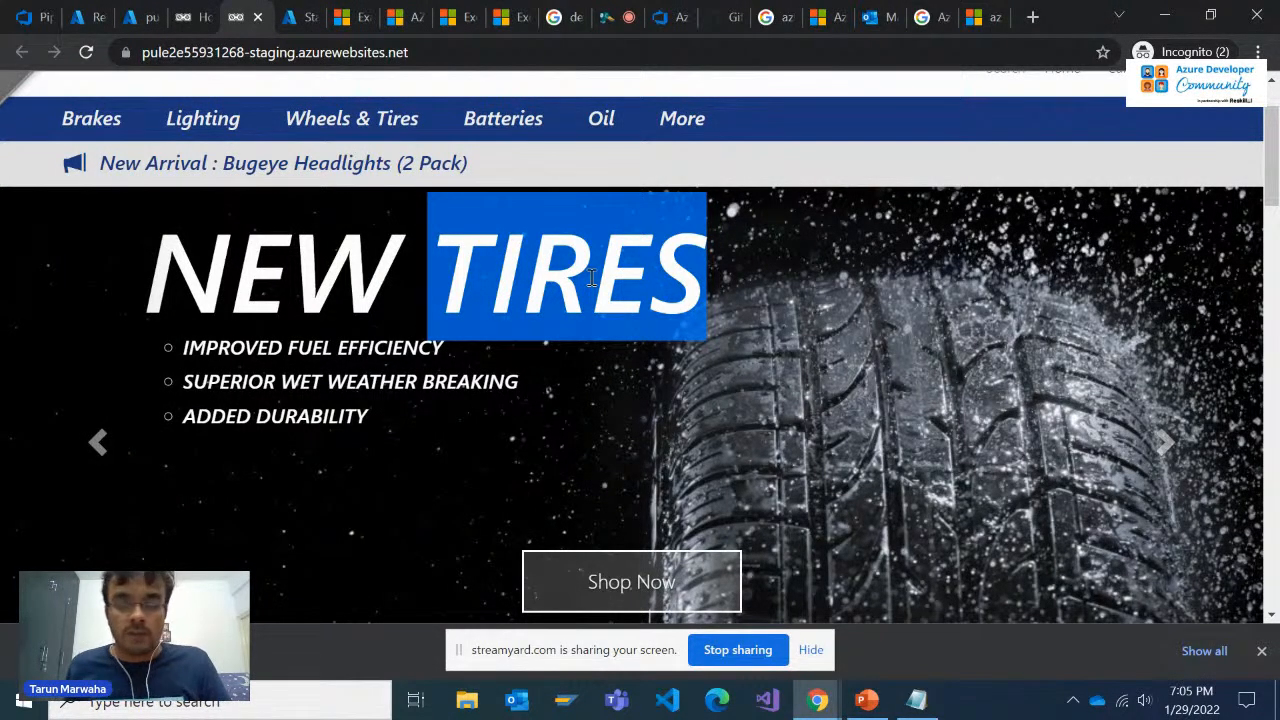
# Return to Index.cshtml in Azure DevOps, edit line 37 to read "New tyres" and commit the change to master
pyautogui.hotkey('alt', 'Tab')
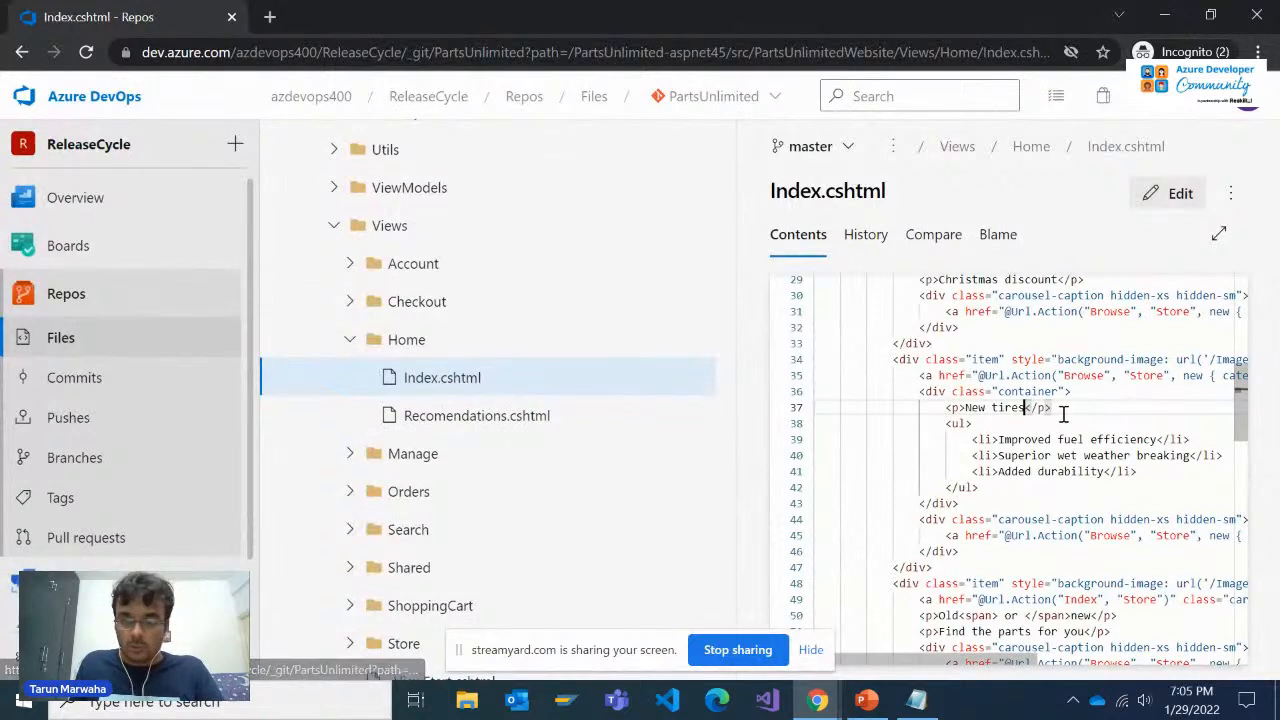
pyautogui.click(1174, 197)
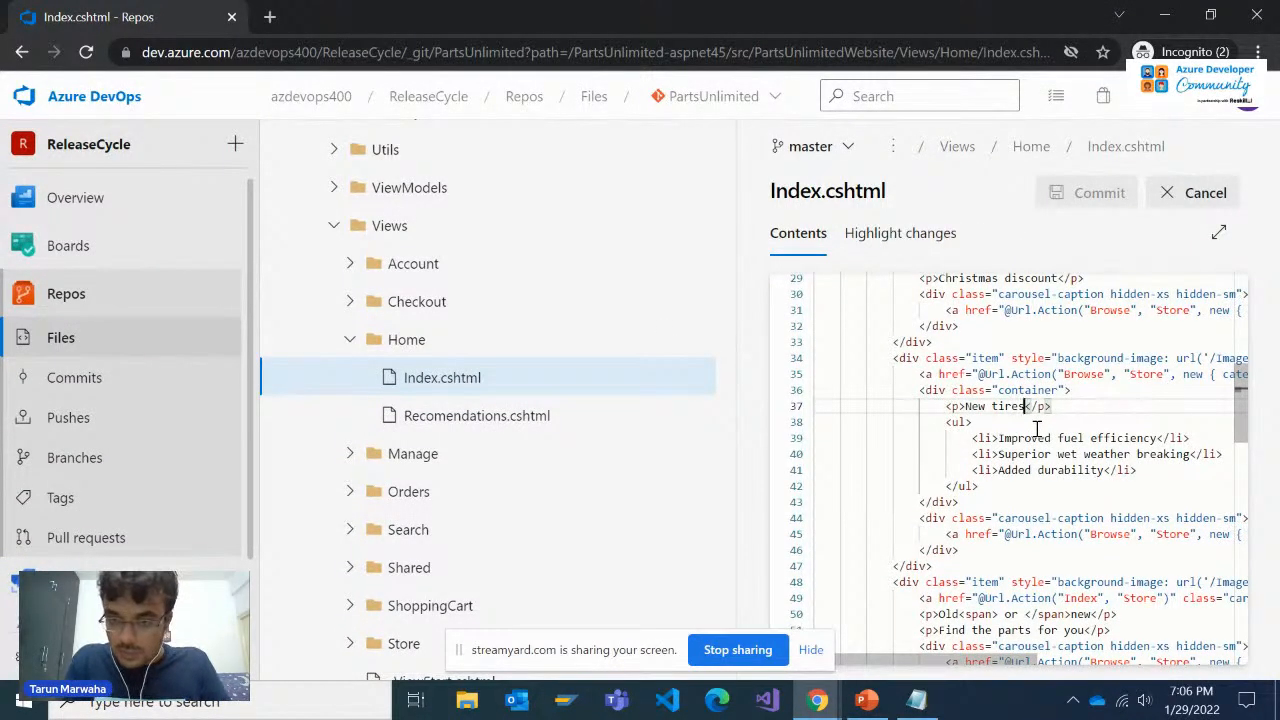
pyautogui.press('BackSpace')
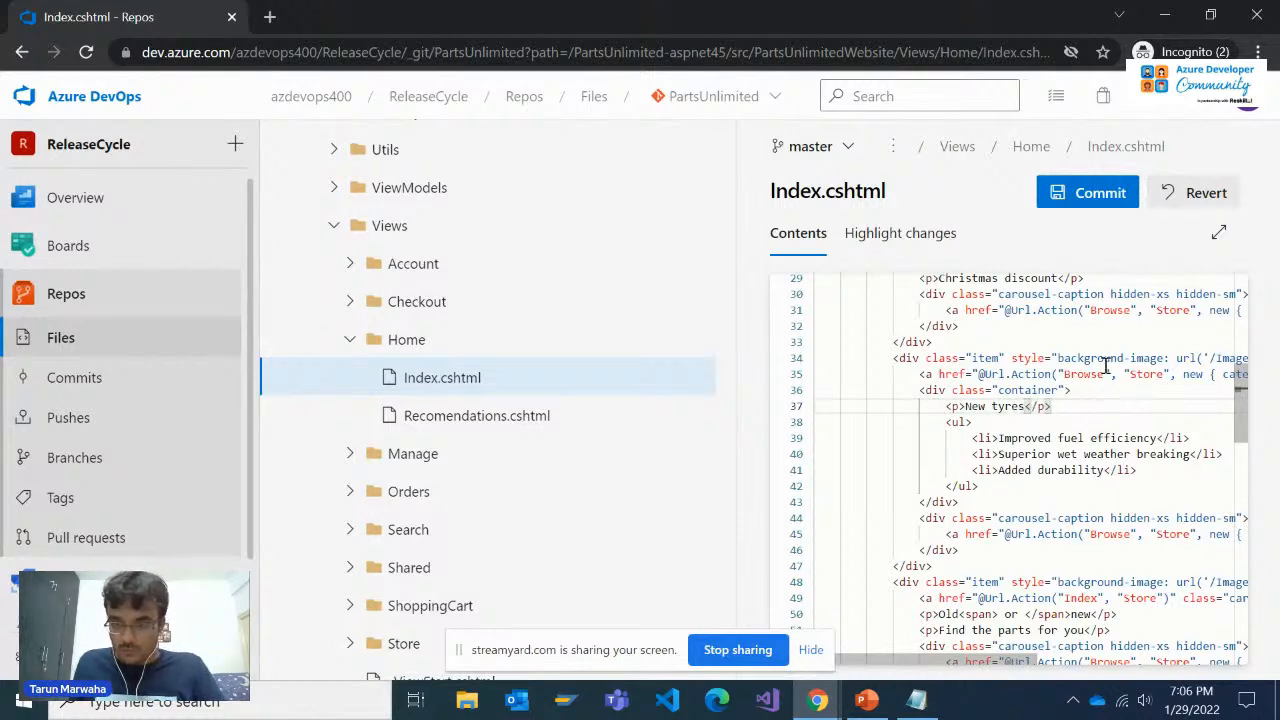
pyautogui.click(1090, 196)
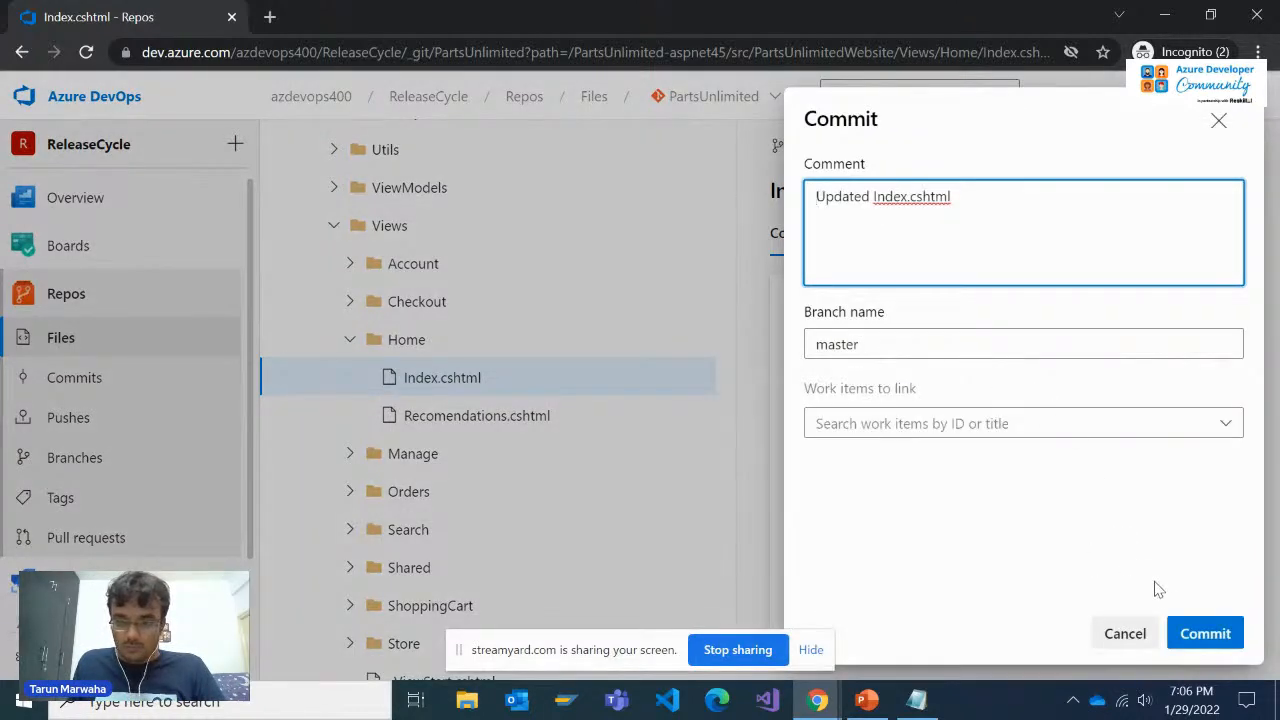
pyautogui.click(1205, 633)
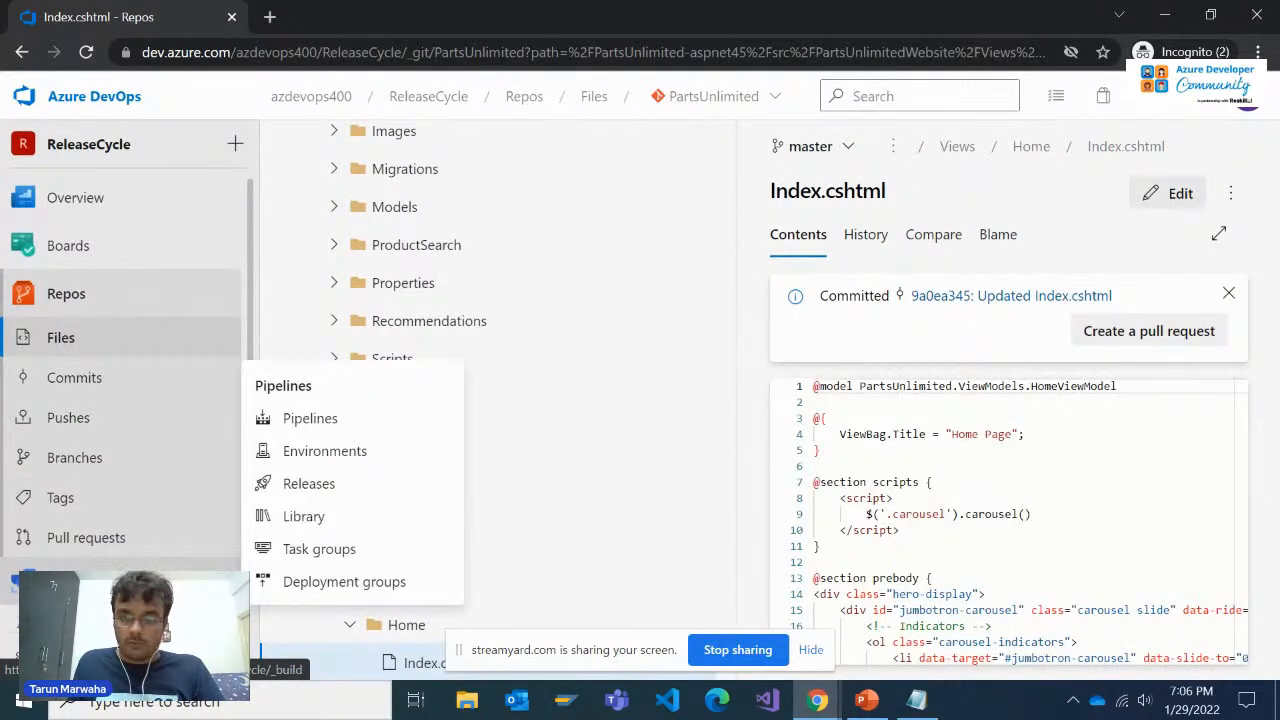
# Open the PartsUnlimitedE2E build run for the "Updated Index.cshtml" commit and view the Phase 1 job log
pyautogui.click(60, 578)
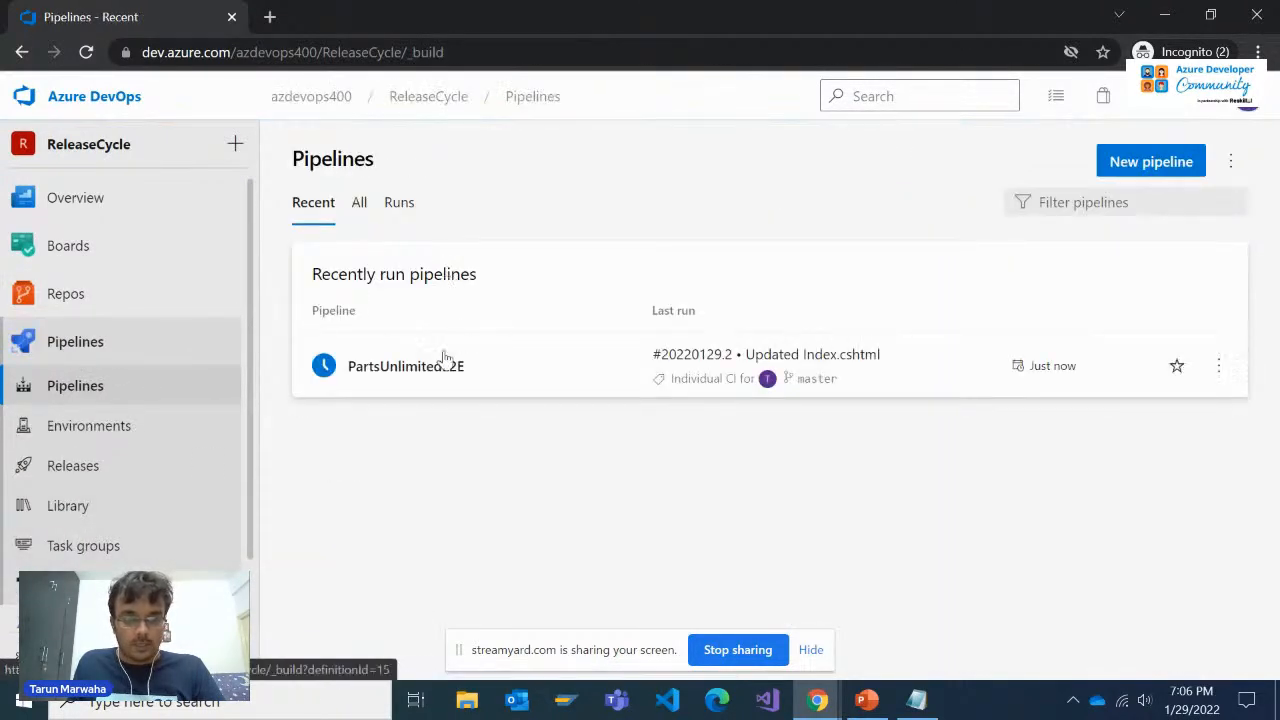
pyautogui.click(434, 372)
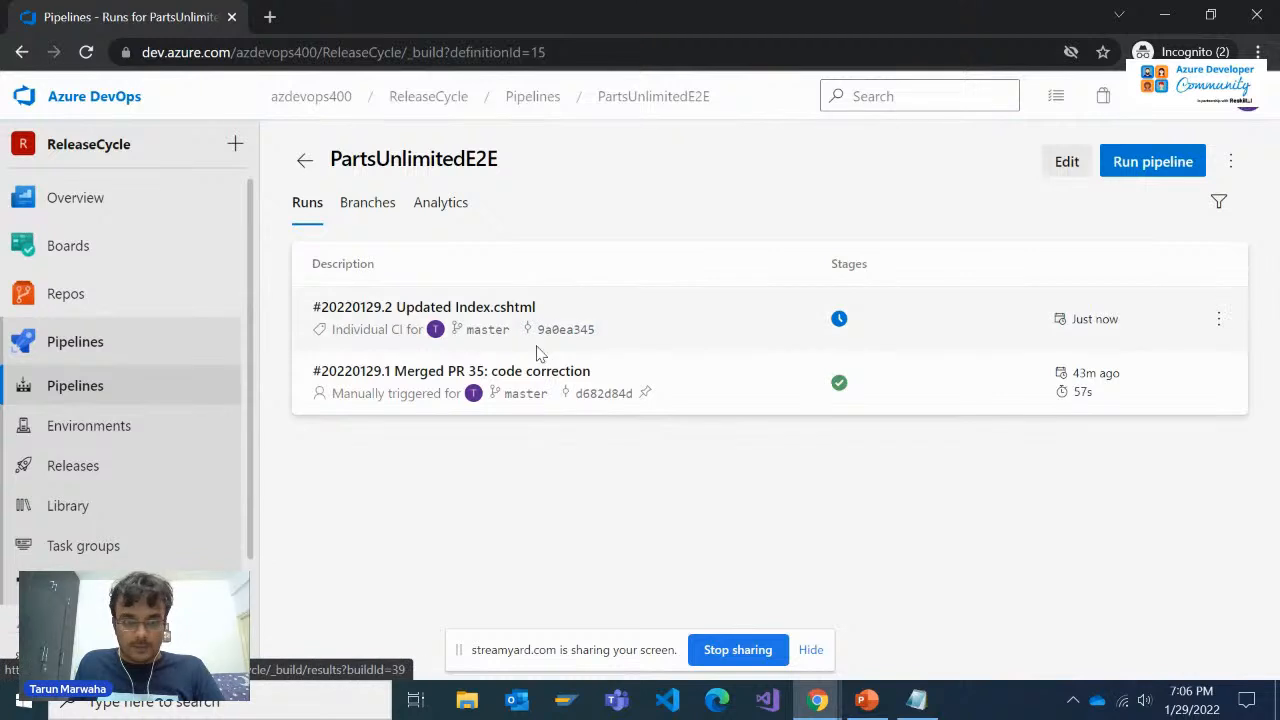
pyautogui.click(706, 332)
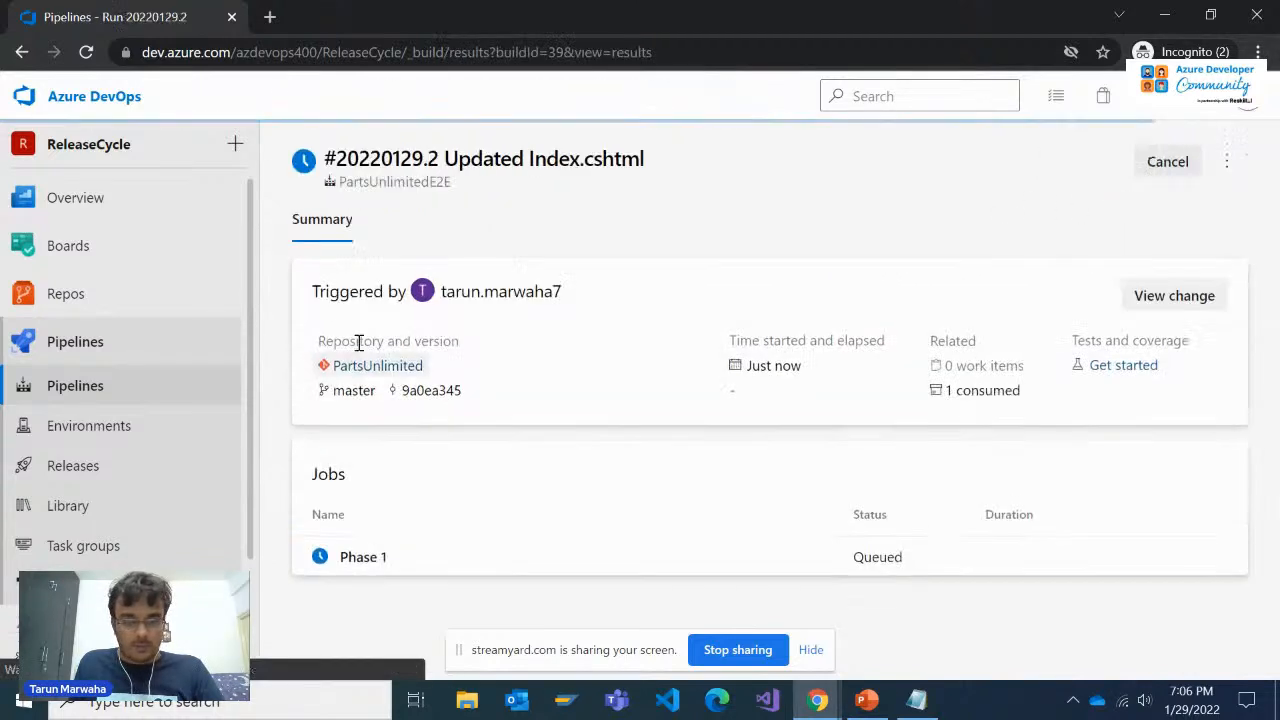
pyautogui.click(486, 558)
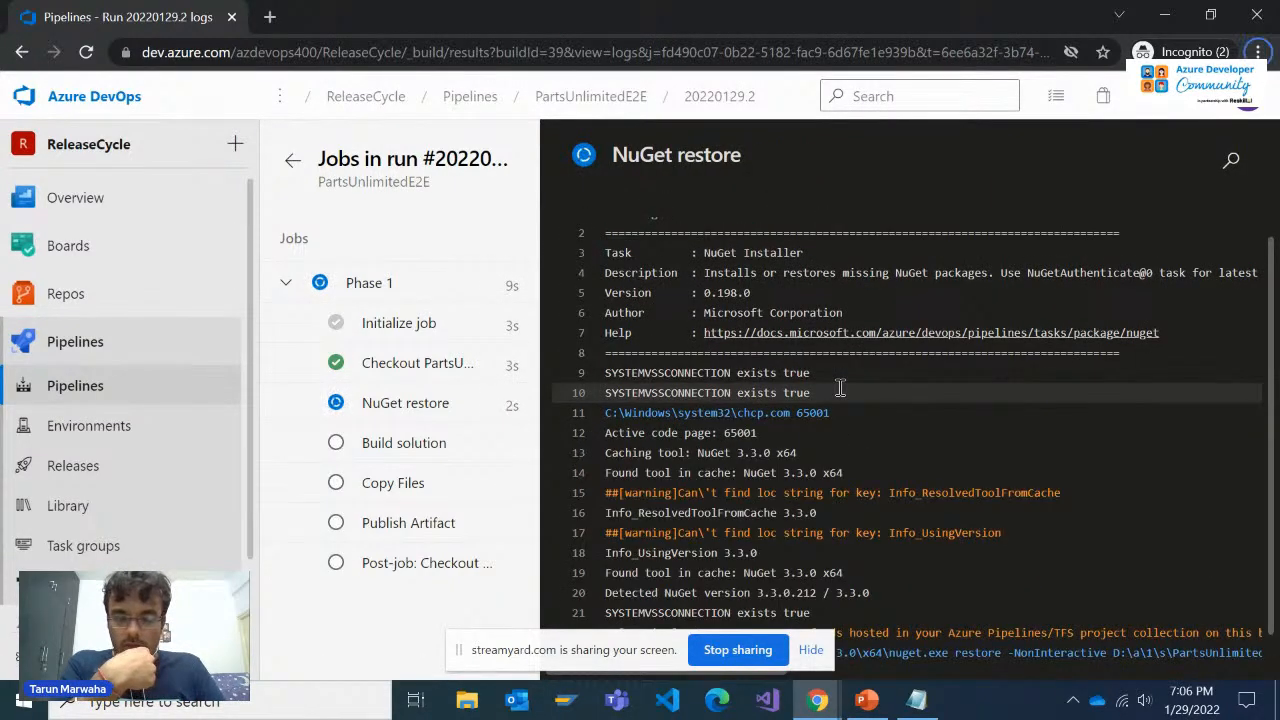
# Check the StreamYard studio, return to the Azure DevOps build log and hide the screen-sharing notice
pyautogui.hotkey('alt', 'Tab')
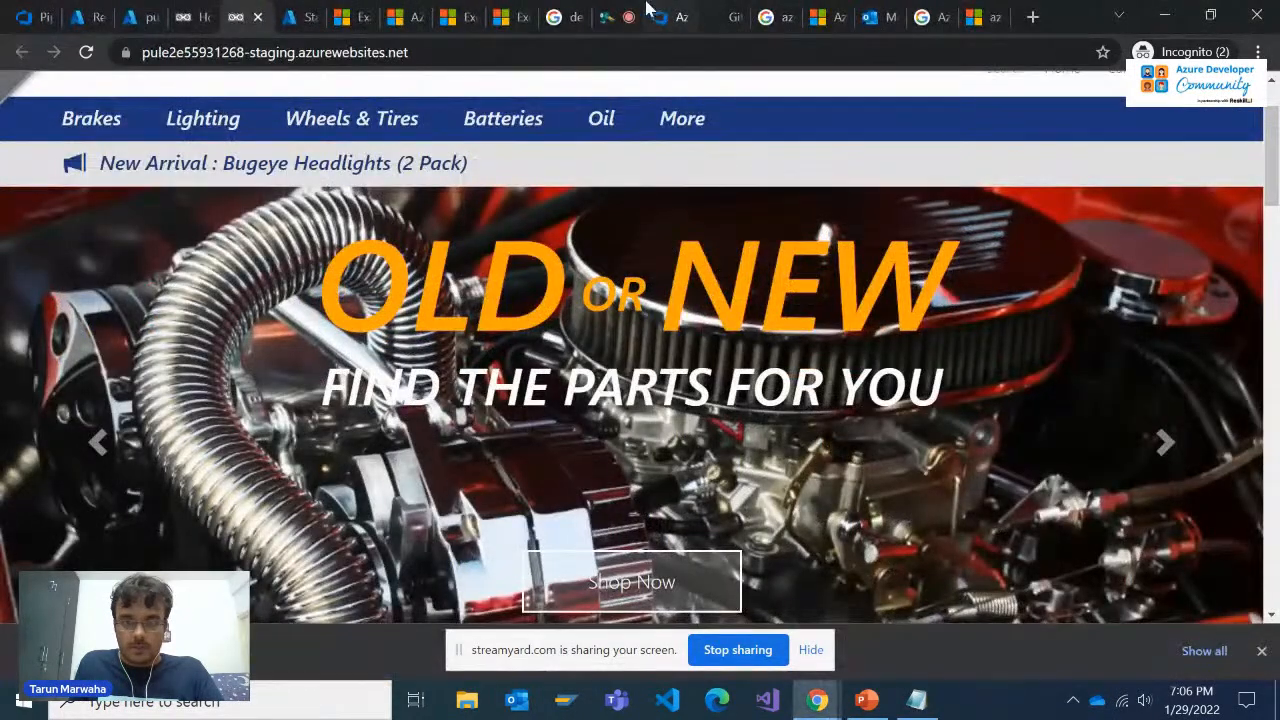
pyautogui.click(638, 12)
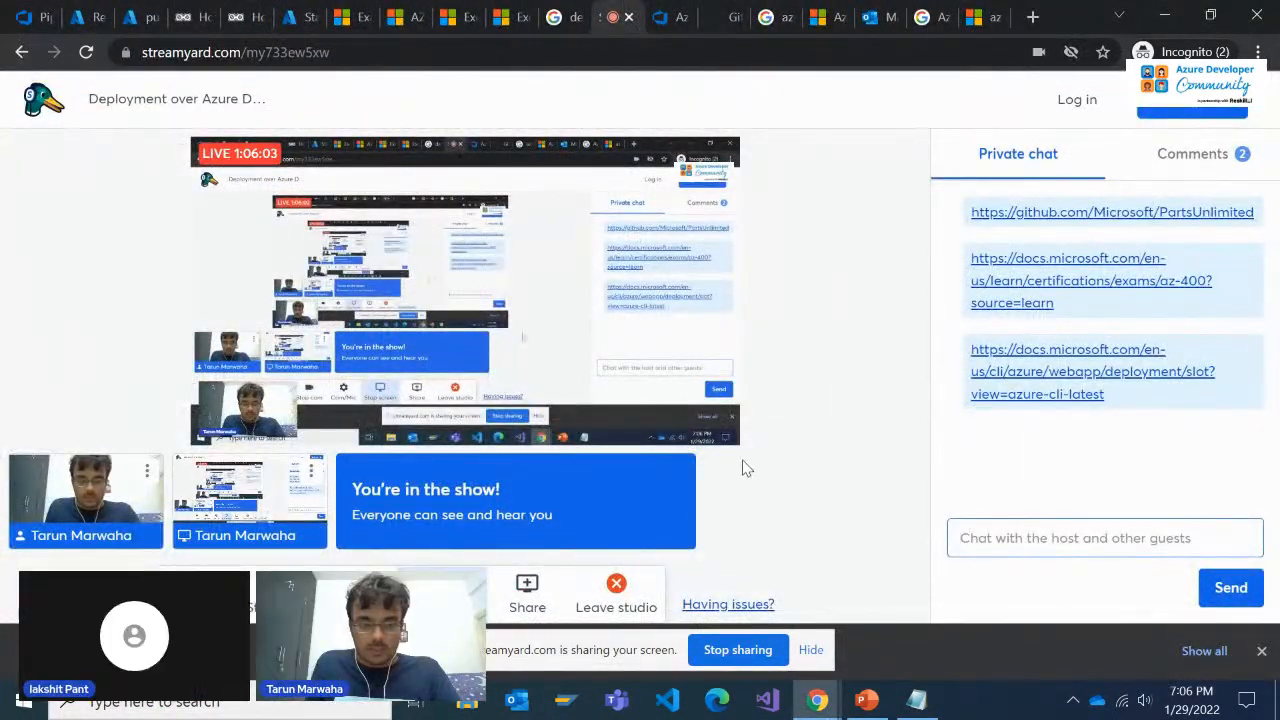
pyautogui.hotkey('alt', 'Tab')
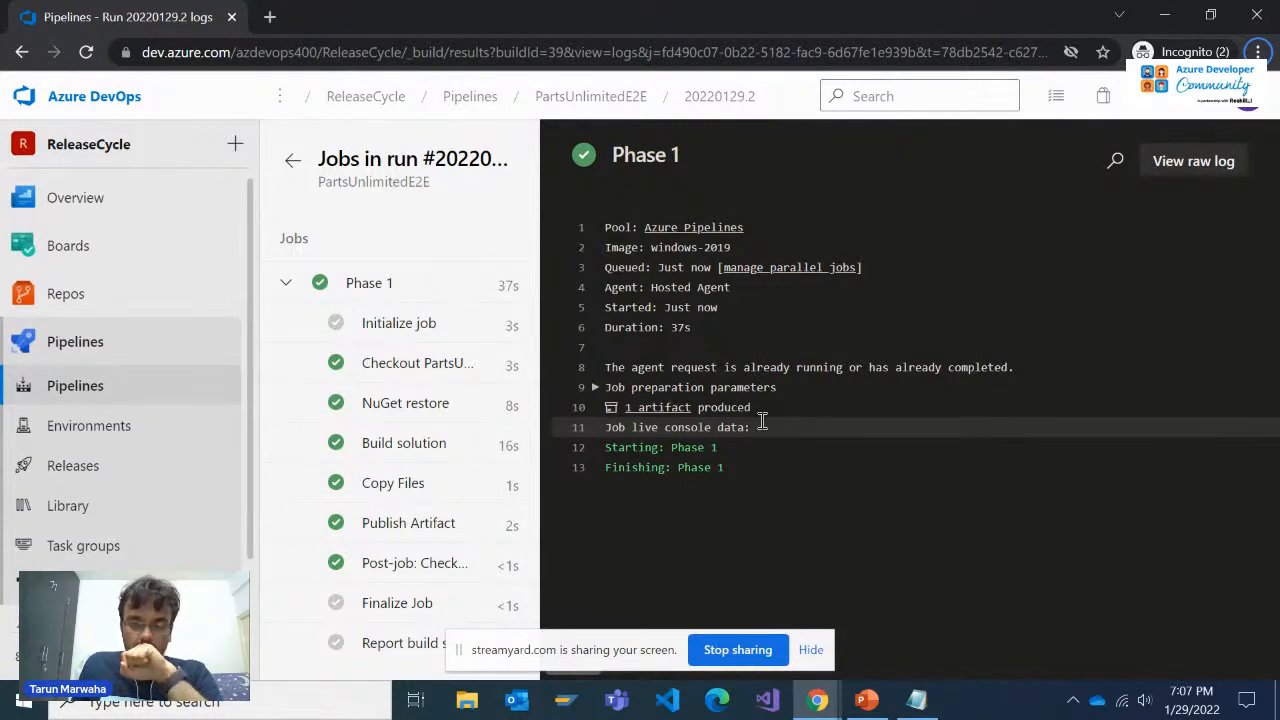
pyautogui.click(810, 651)
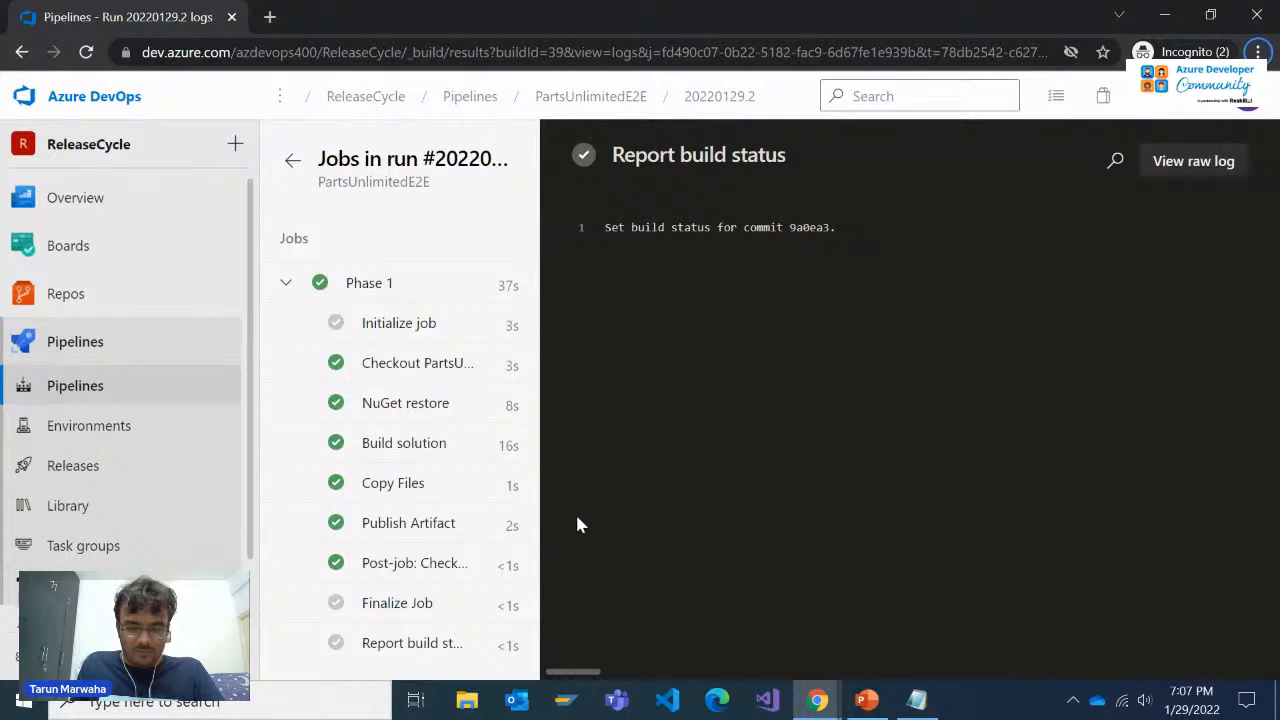
# Switch to the Parts Unlimited staging site, reload it and move its tab into a separate browser window
pyautogui.hotkey('alt', 'Tab')
pyautogui.press('Tab')
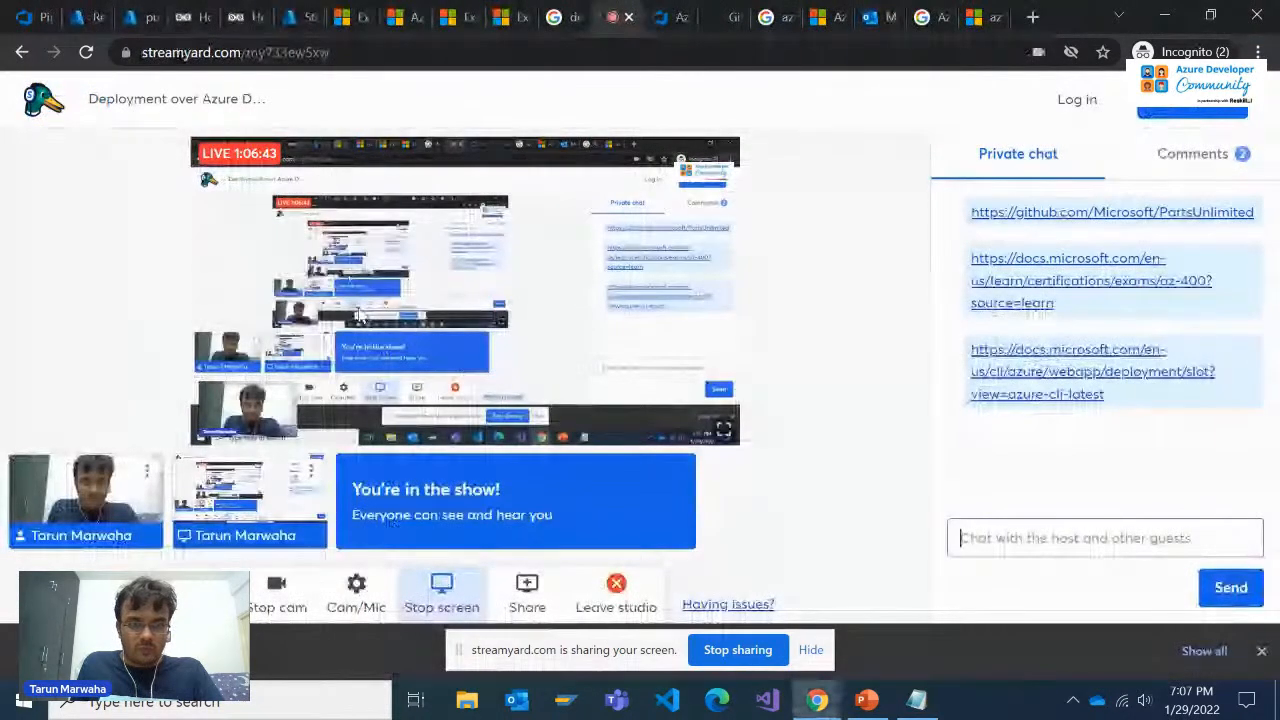
pyautogui.click(300, 15)
pyautogui.click(240, 17)
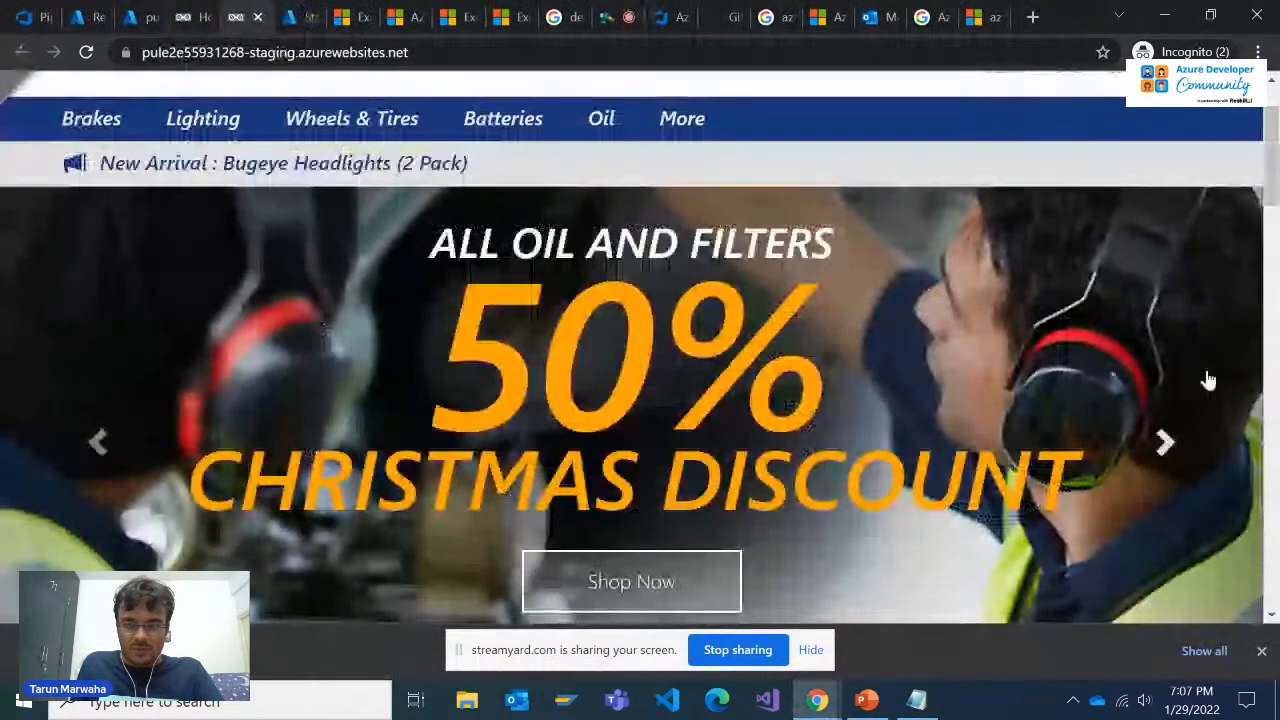
pyautogui.click(87, 57)
pyautogui.click(198, 9)
pyautogui.moveTo(247, 9); pyautogui.dragTo(547, 10)
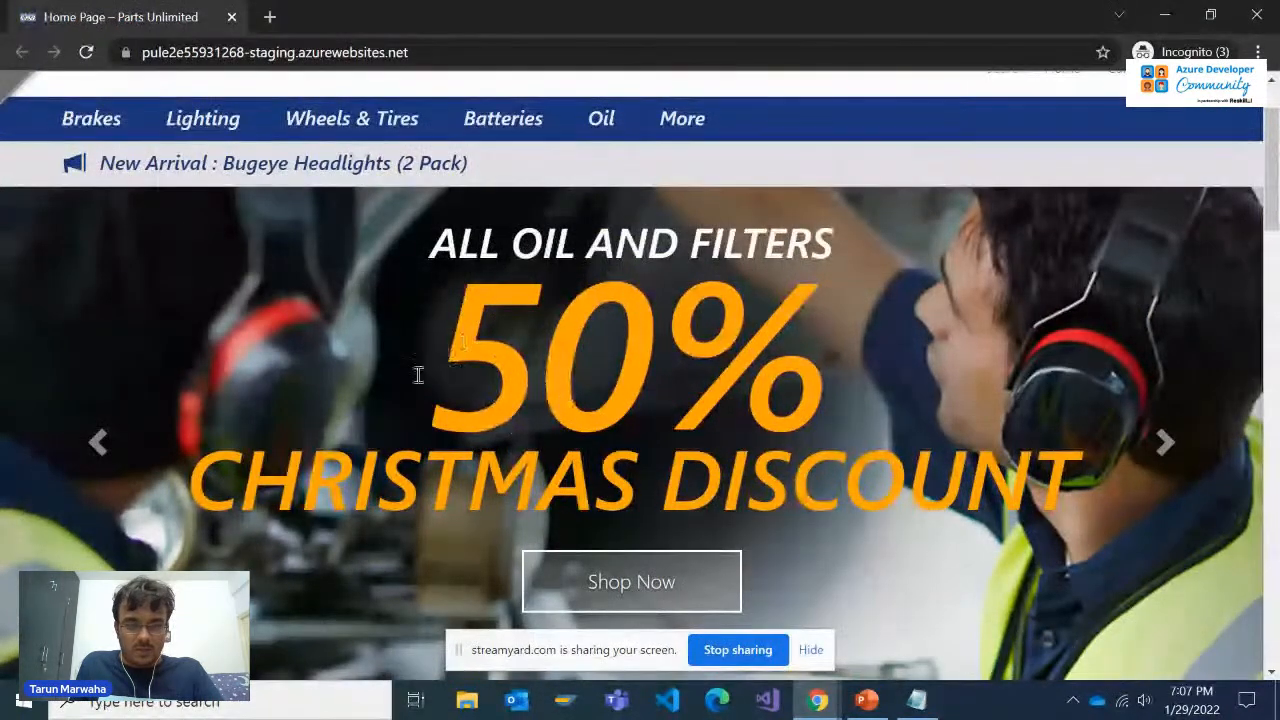
# Browse the reloaded staging site's carousel to the New Tires slide to check its heading
pyautogui.click(104, 446)
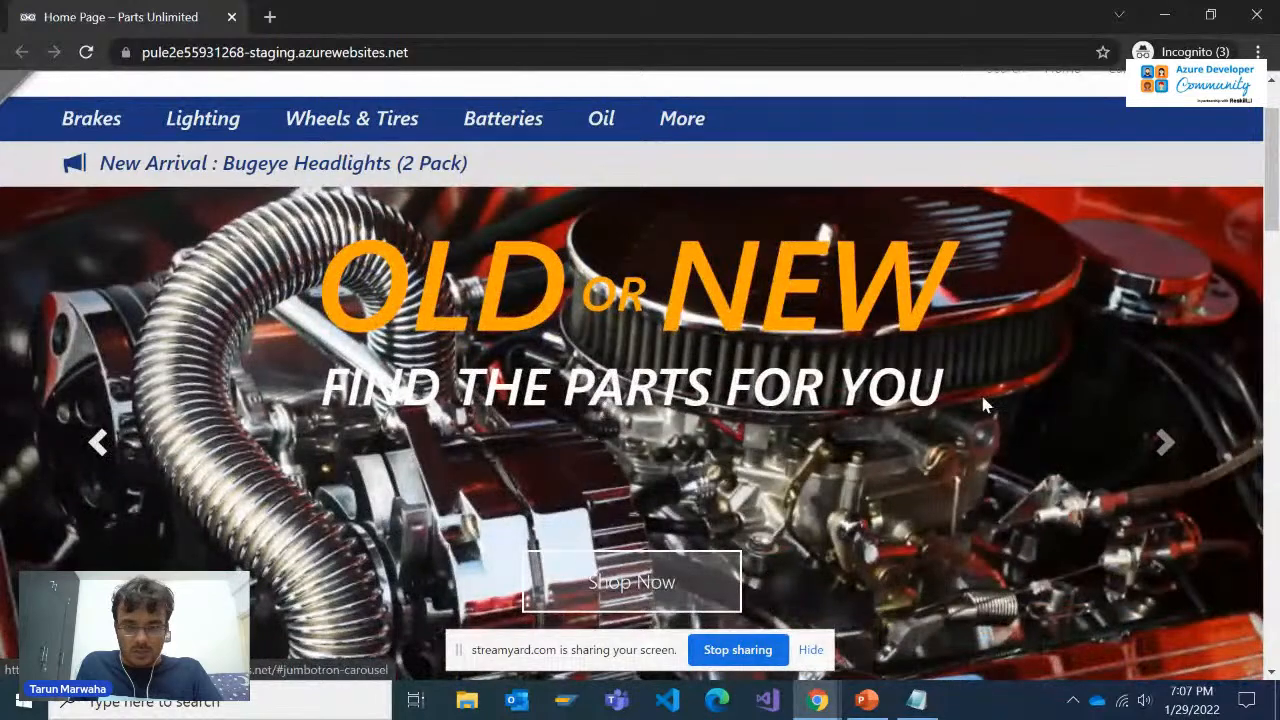
pyautogui.click(1165, 443)
pyautogui.click(1165, 443)
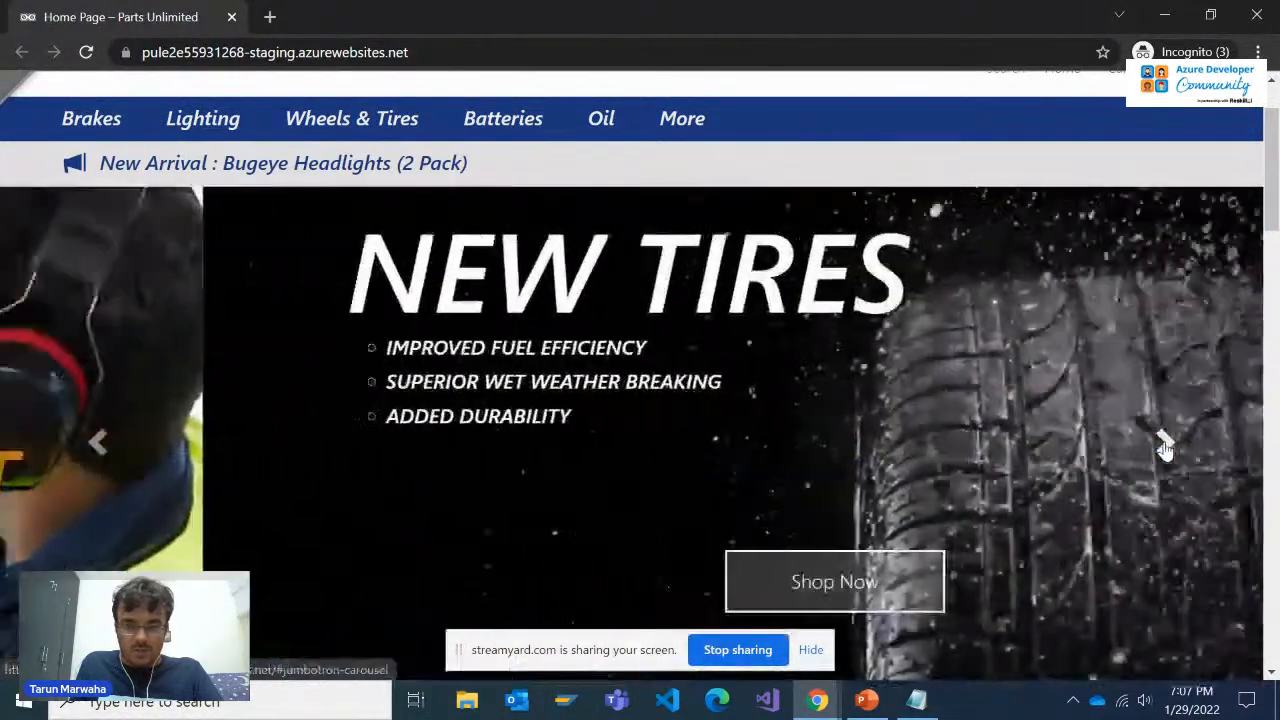
pyautogui.hotkey('alt', 'Tab')
# Return to Azure DevOps, open Release-3 of the PartsUnlimitedE2E release pipeline and view the Green Site stage's deployment summary
pyautogui.hotkey('alt', 'Tab')
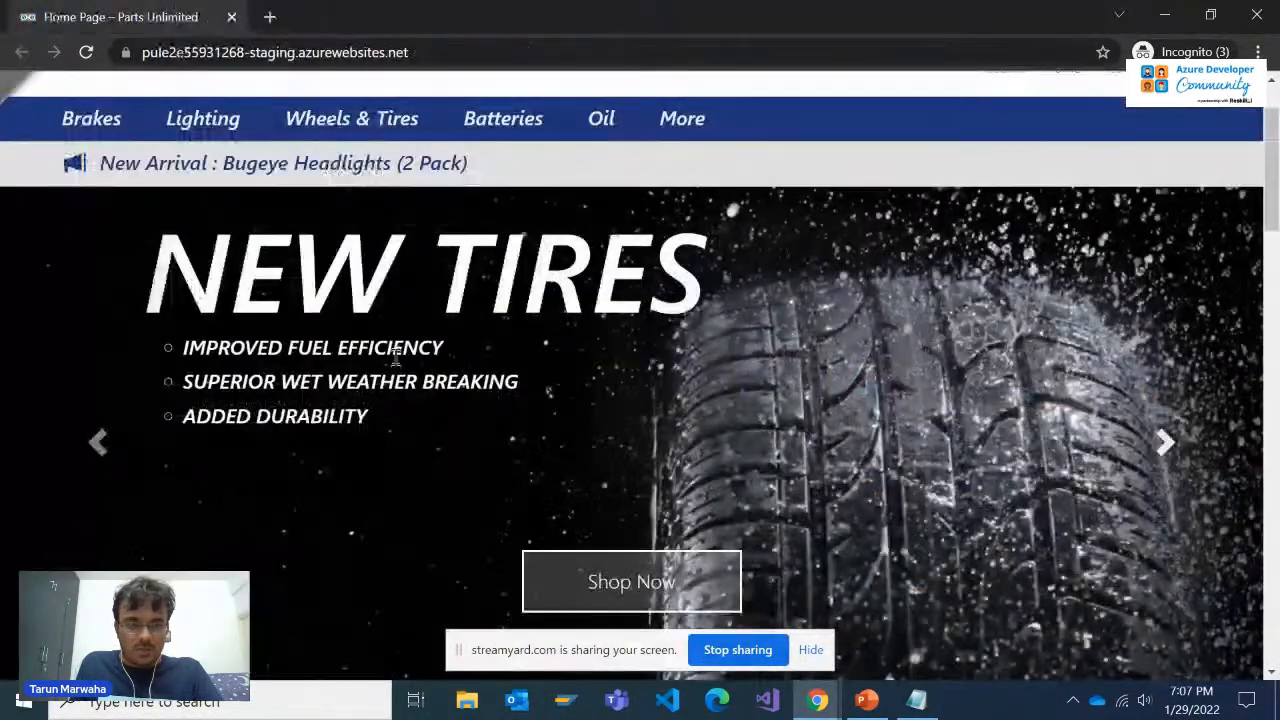
pyautogui.hotkey('alt', 'Tab')
pyautogui.press('Tab')
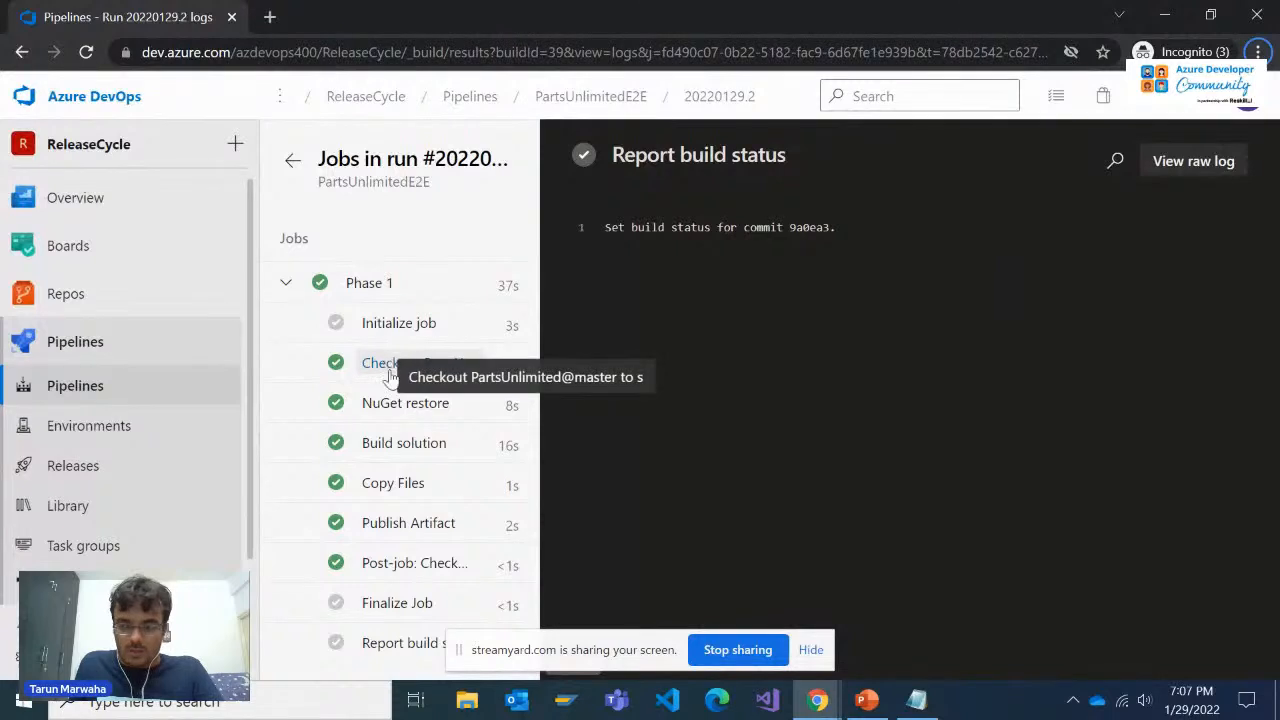
pyautogui.click(123, 388)
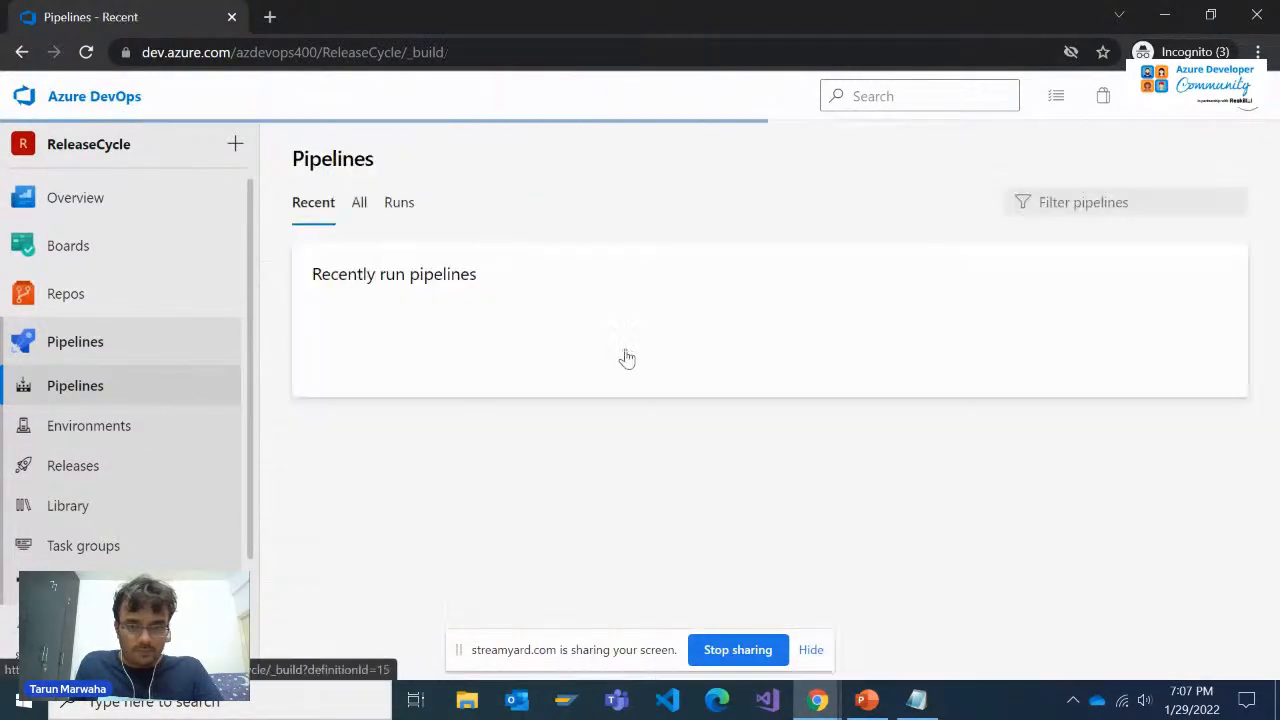
pyautogui.click(129, 467)
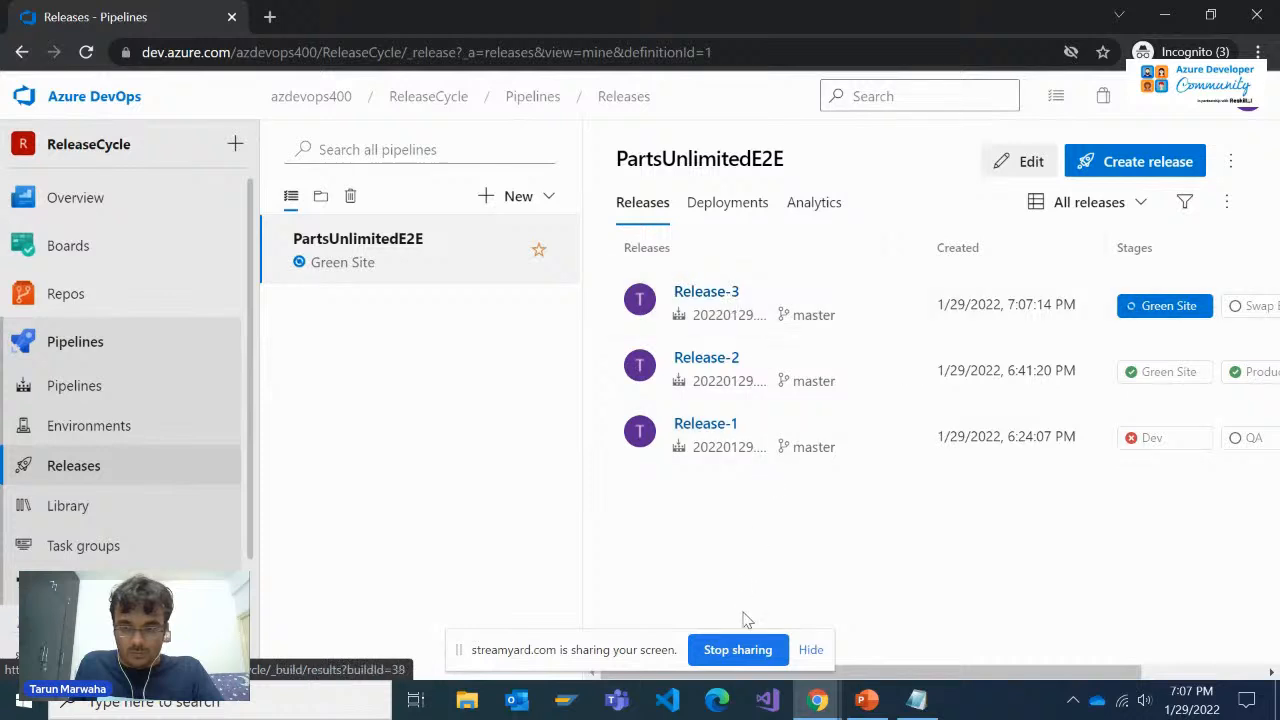
pyautogui.click(806, 651)
pyautogui.moveTo(880, 674); pyautogui.dragTo(957, 482)
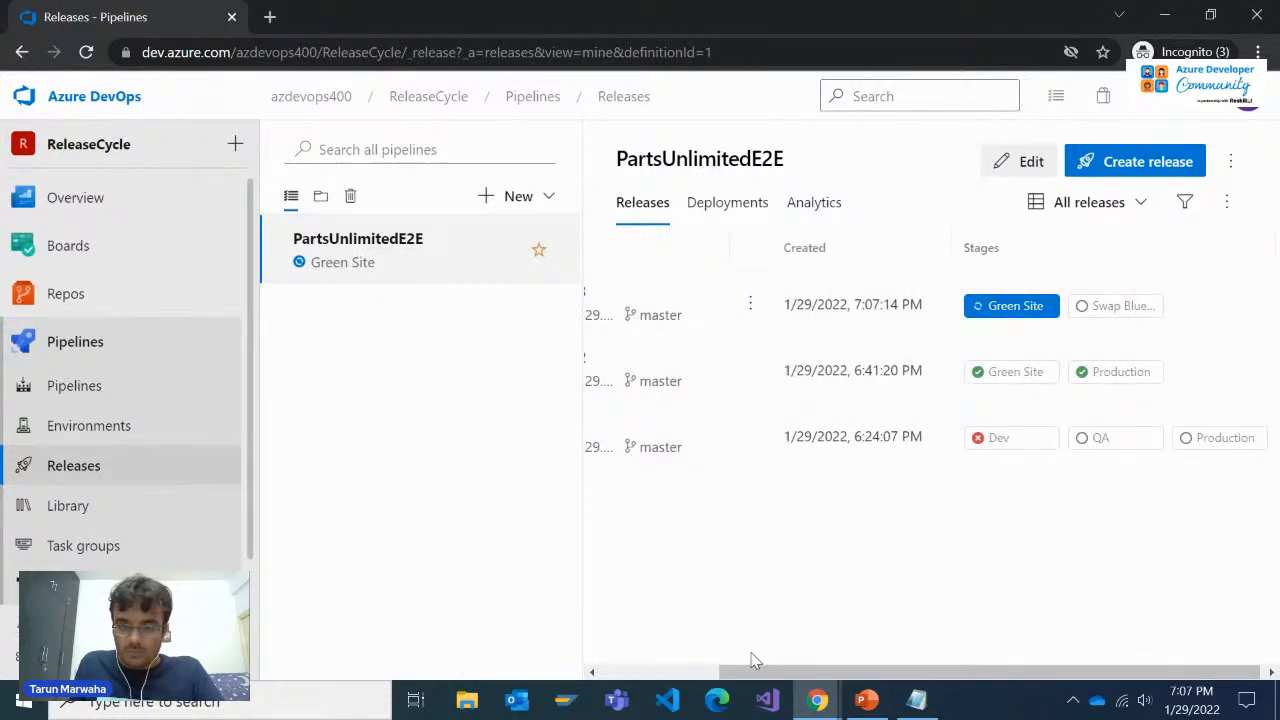
pyautogui.moveTo(755, 670); pyautogui.dragTo(722, 337)
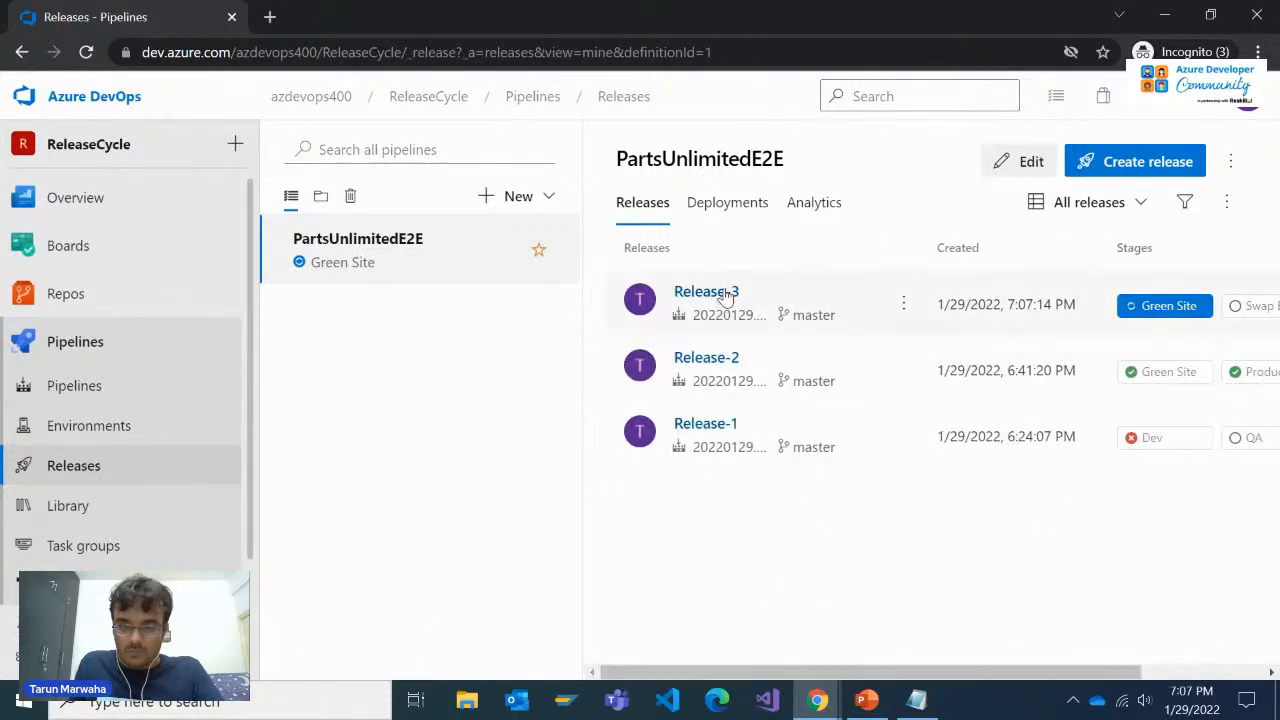
pyautogui.click(814, 300)
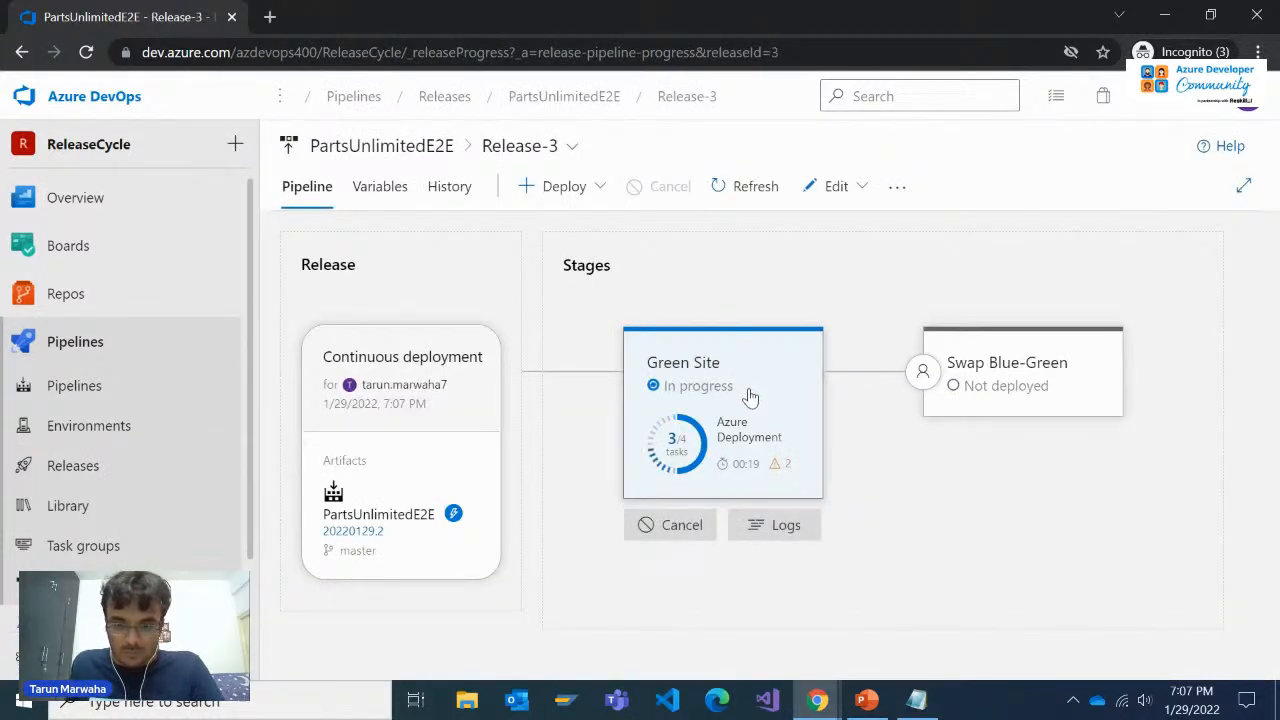
pyautogui.click(750, 442)
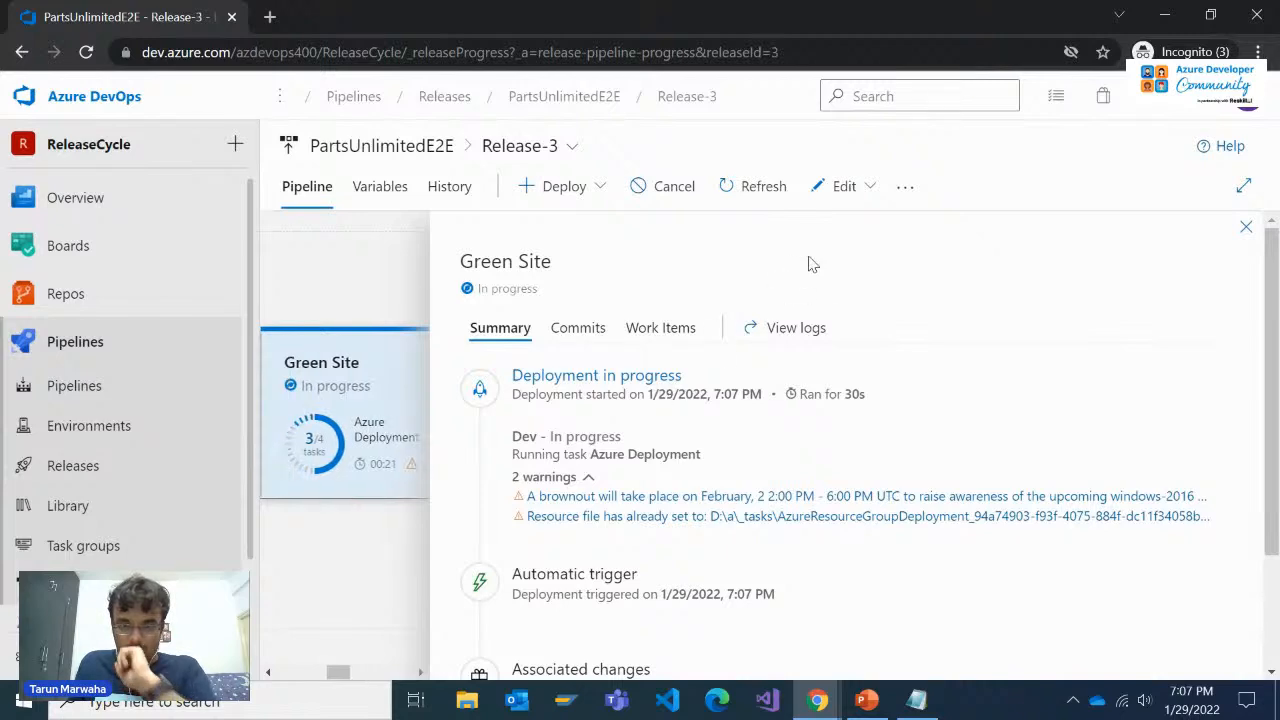
# Open the Green Site stage's deployment logs, examine the Dev job's Azure Deployment task and check which stages Release-3 offers
pyautogui.scroll(-2, 643, 486)
pyautogui.scroll(2, 700, 368)
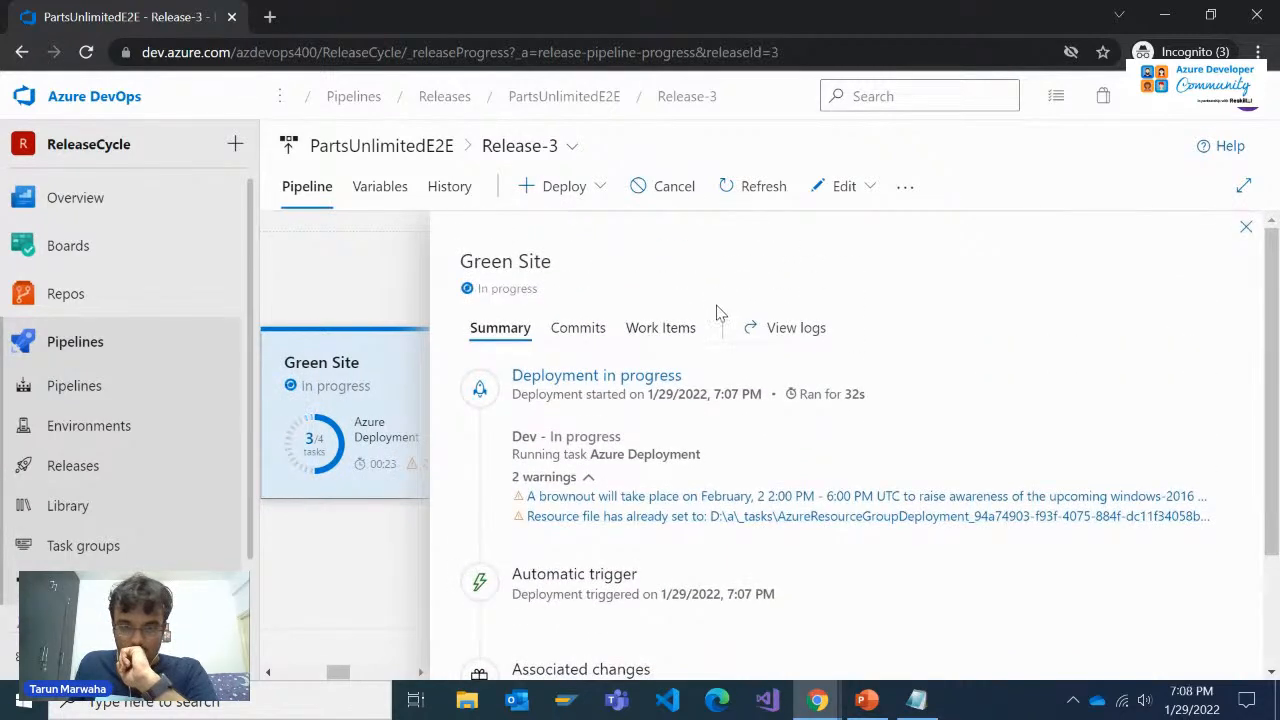
pyautogui.click(775, 328)
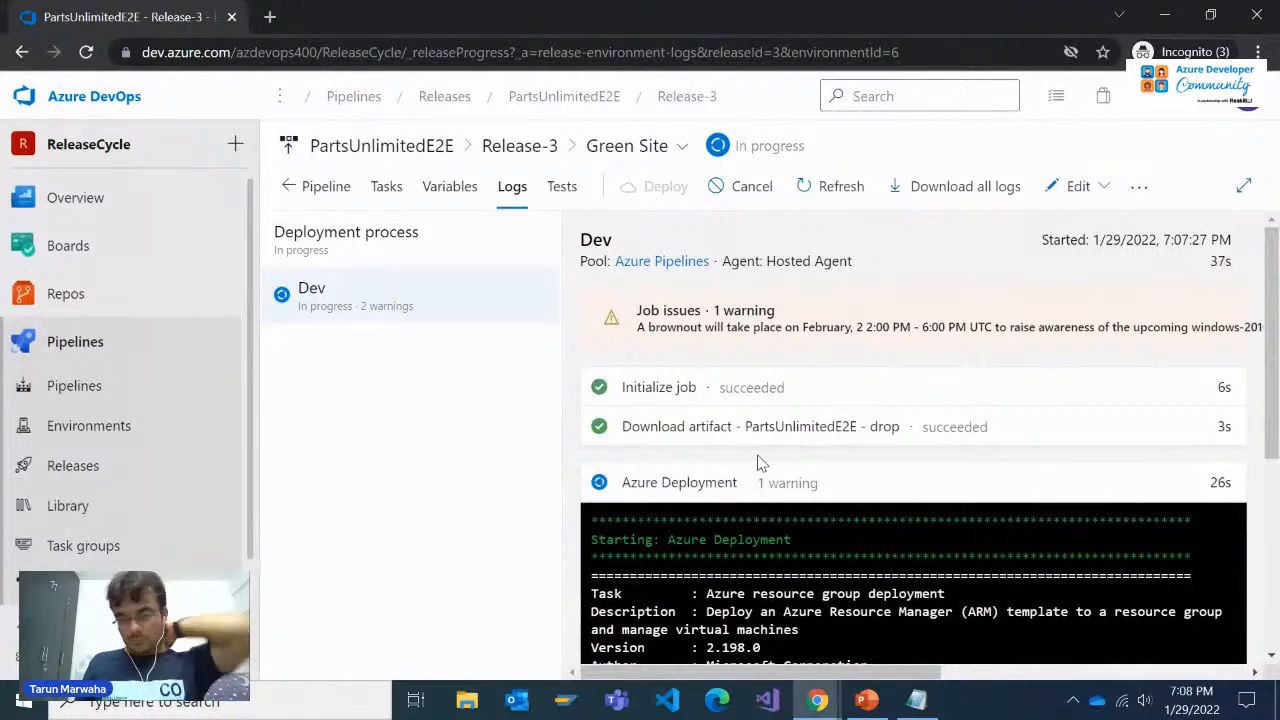
pyautogui.scroll(-4, 758, 456)
pyautogui.scroll(3, 759, 456)
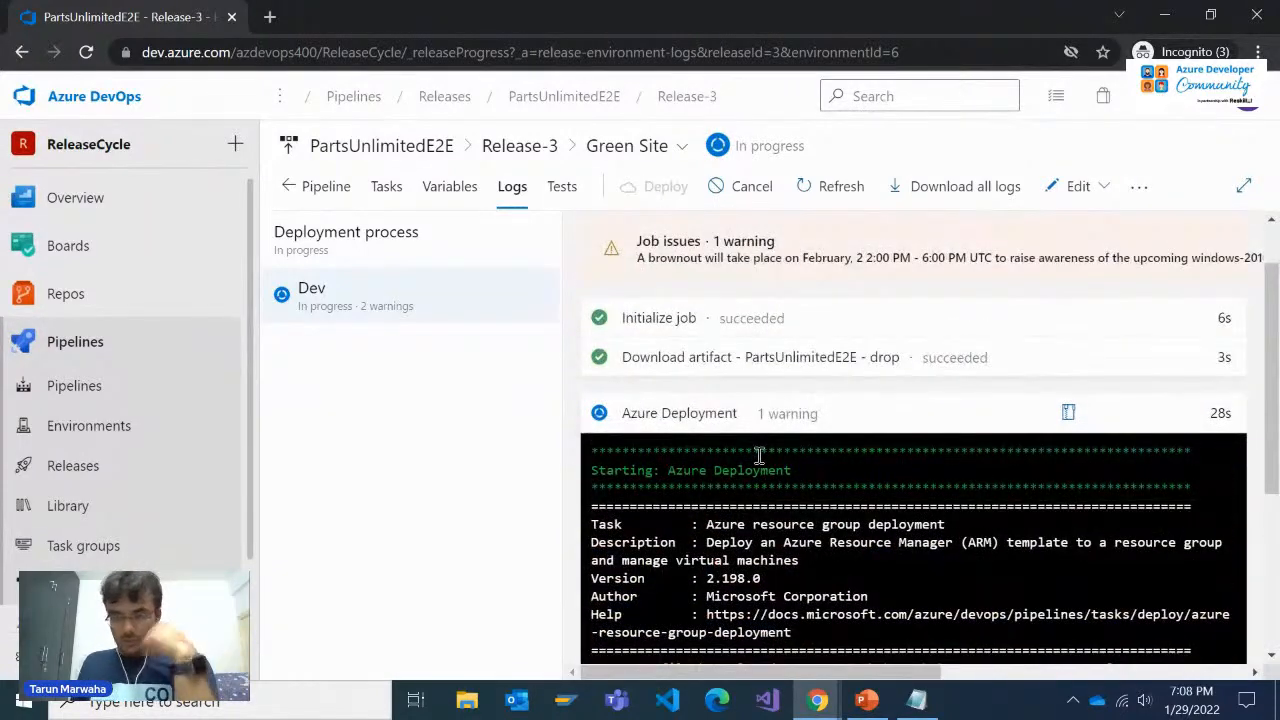
pyautogui.click(675, 146)
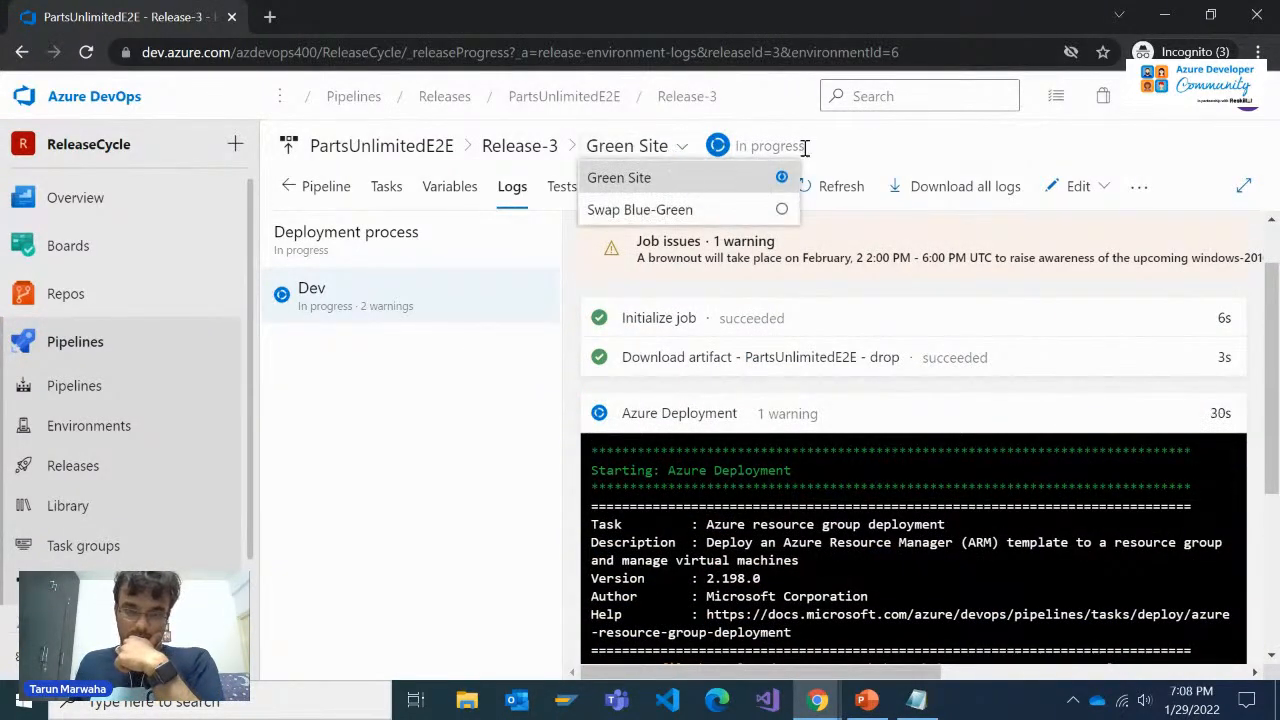
pyautogui.click(881, 136)
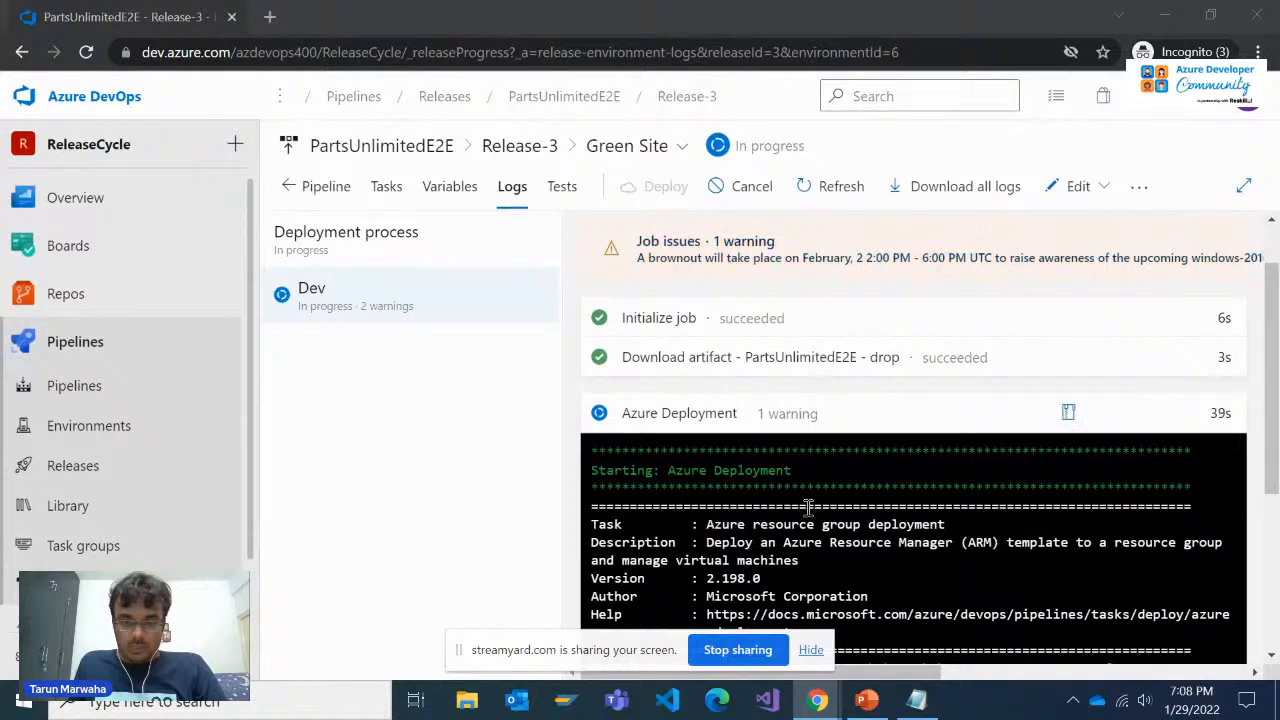
# Glance at the Parts Unlimited staging site and switch to PowerPoint's CD in Azure Devops.pptx, at the "What happens during a swap" slide
pyautogui.hotkey('alt', 'Tab')
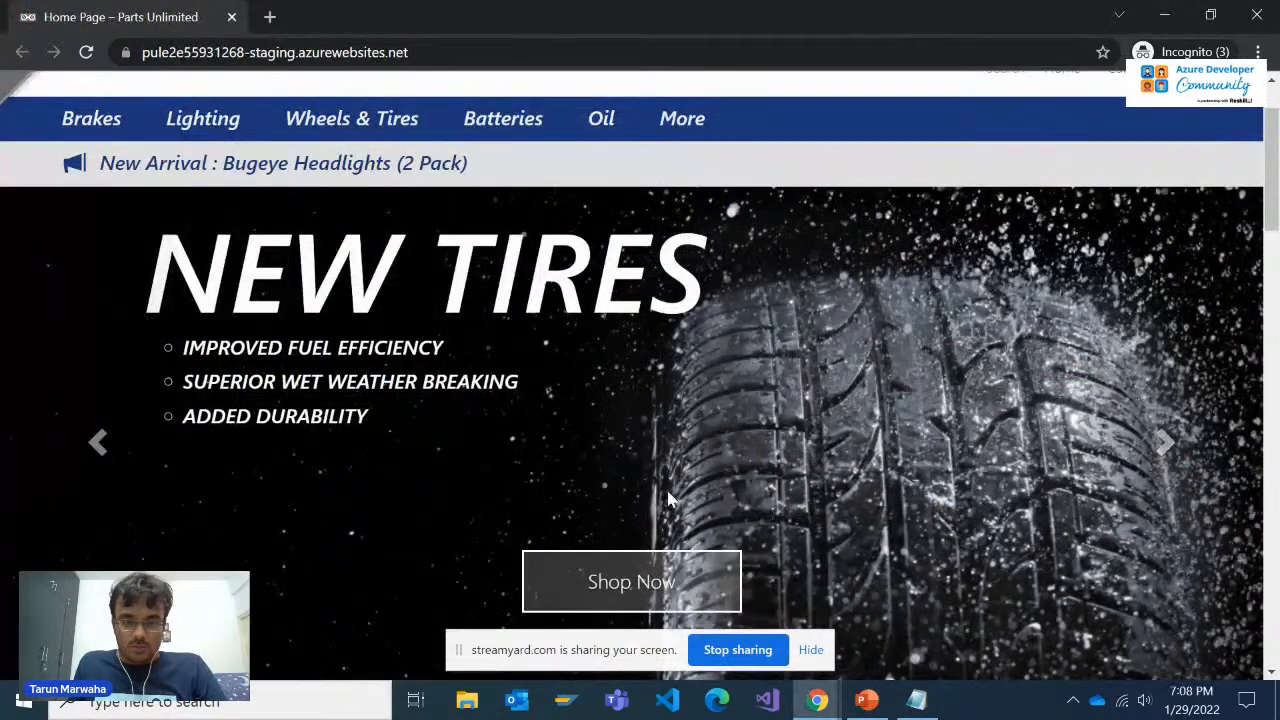
pyautogui.hotkey('alt', 'Tab')
pyautogui.click(975, 488)
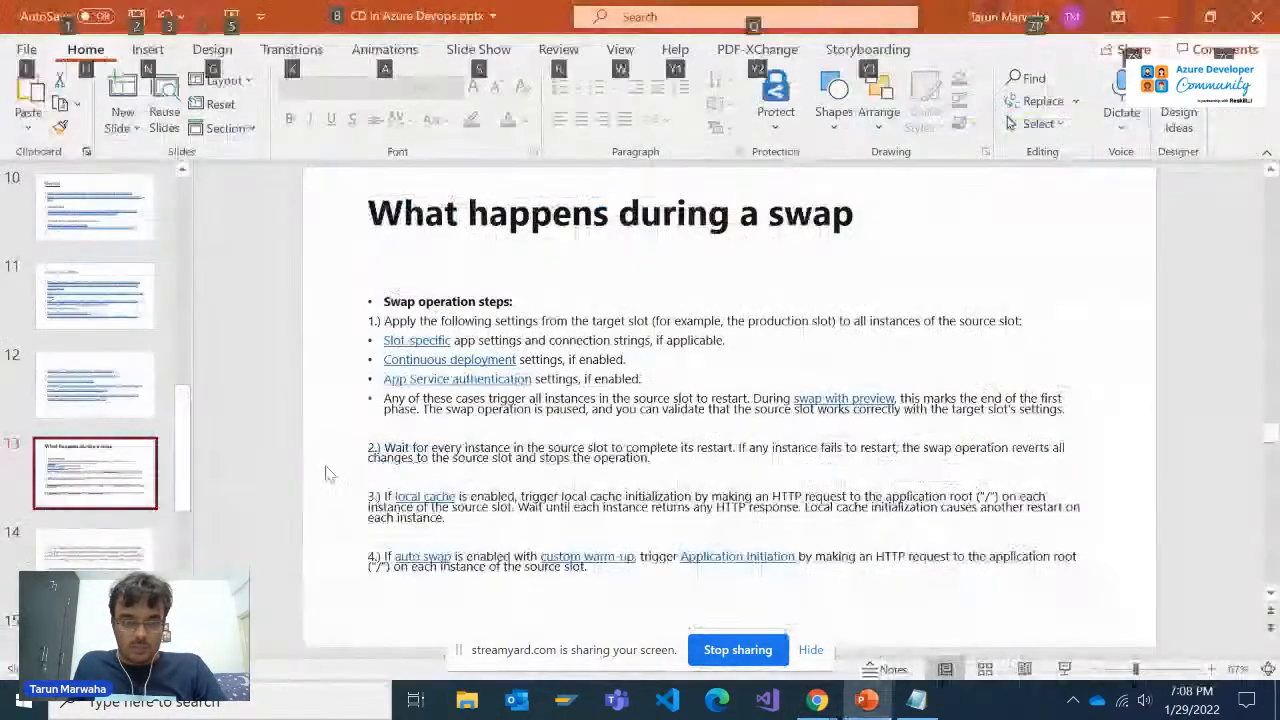